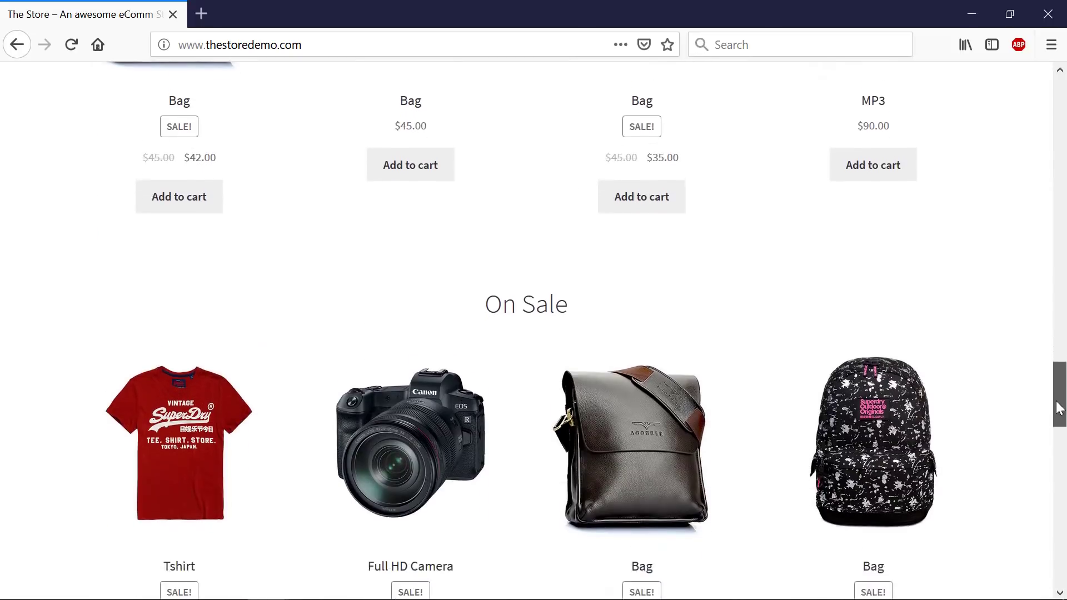
# - Add the Full HD Camera to the cart and view its $344.00 total with $15.00 shipping
pyautogui.click(393, 356)
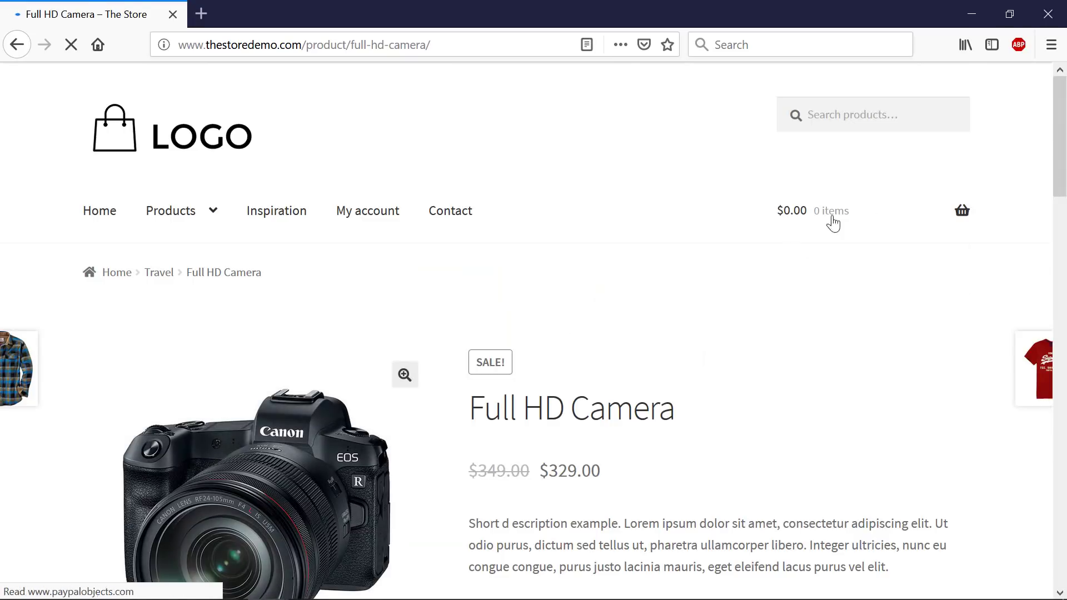
pyautogui.moveTo(1058, 169); pyautogui.dragTo(1057, 220)
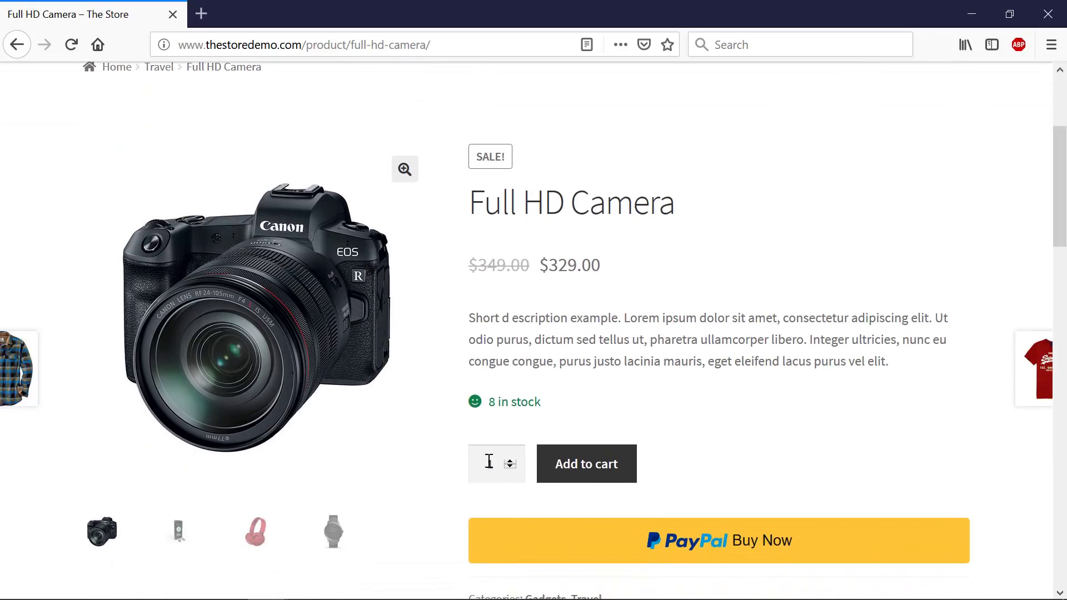
pyautogui.click(559, 479)
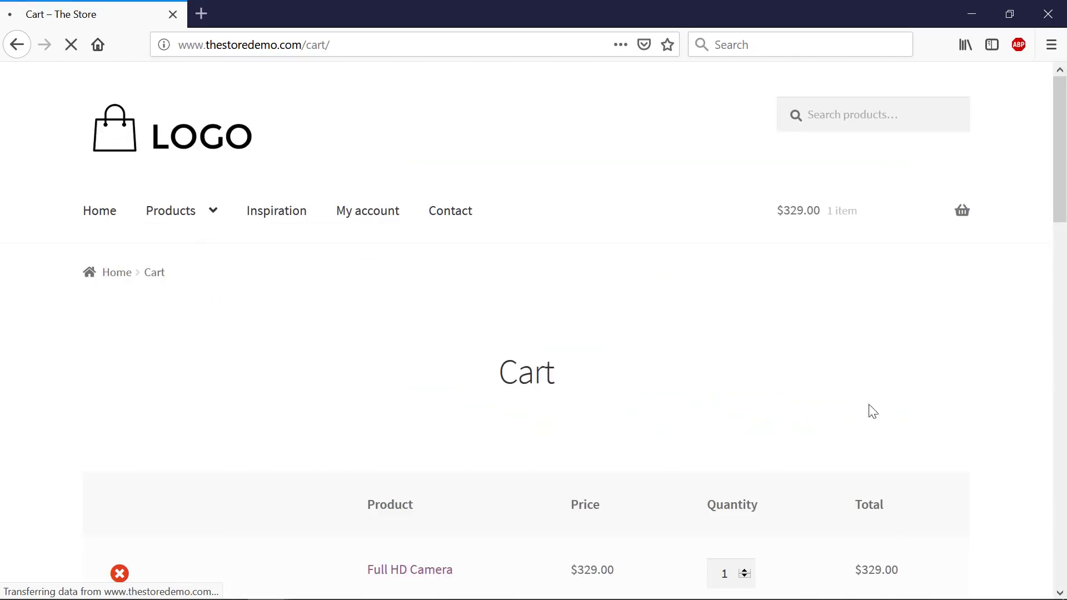
pyautogui.scroll(-4, 590, 455)
pyautogui.scroll(-7, 591, 455)
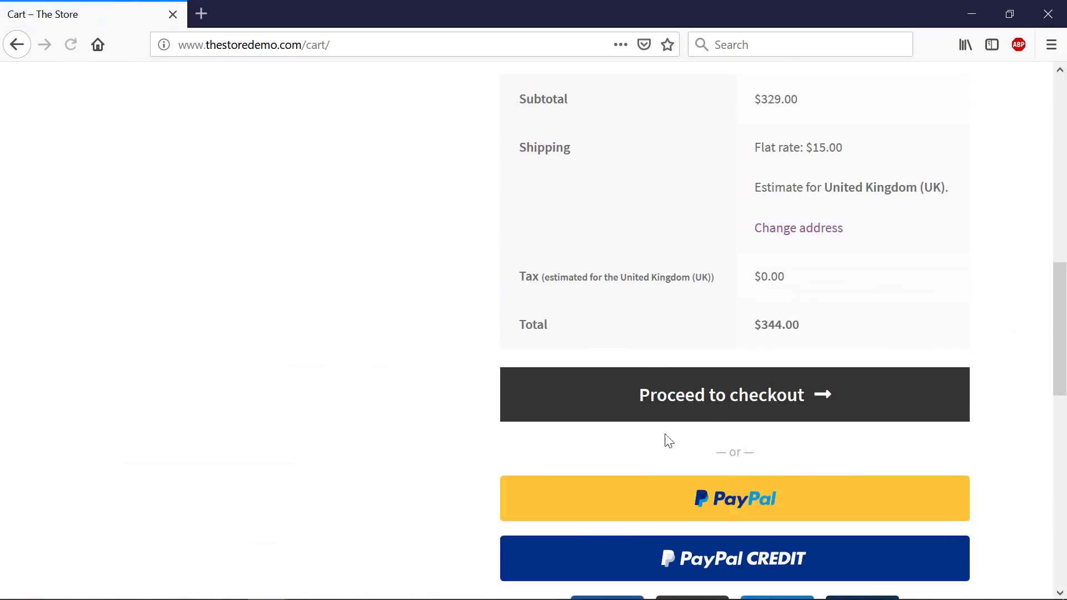
# - Start a PayPal checkout for the $344.00 cart
pyautogui.click(757, 508)
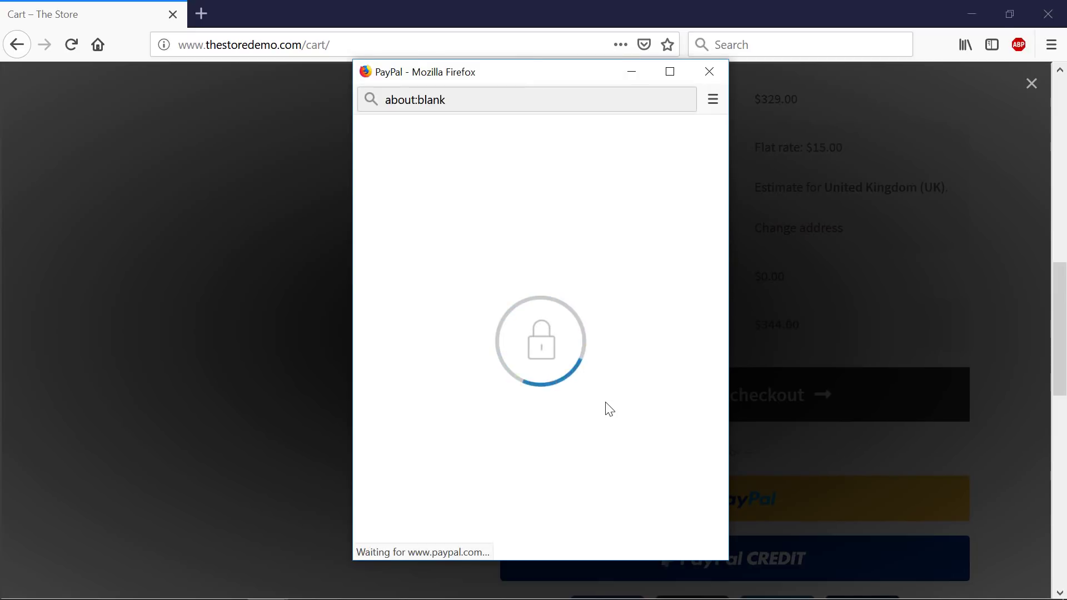
pyautogui.scroll(-1, 699, 464)
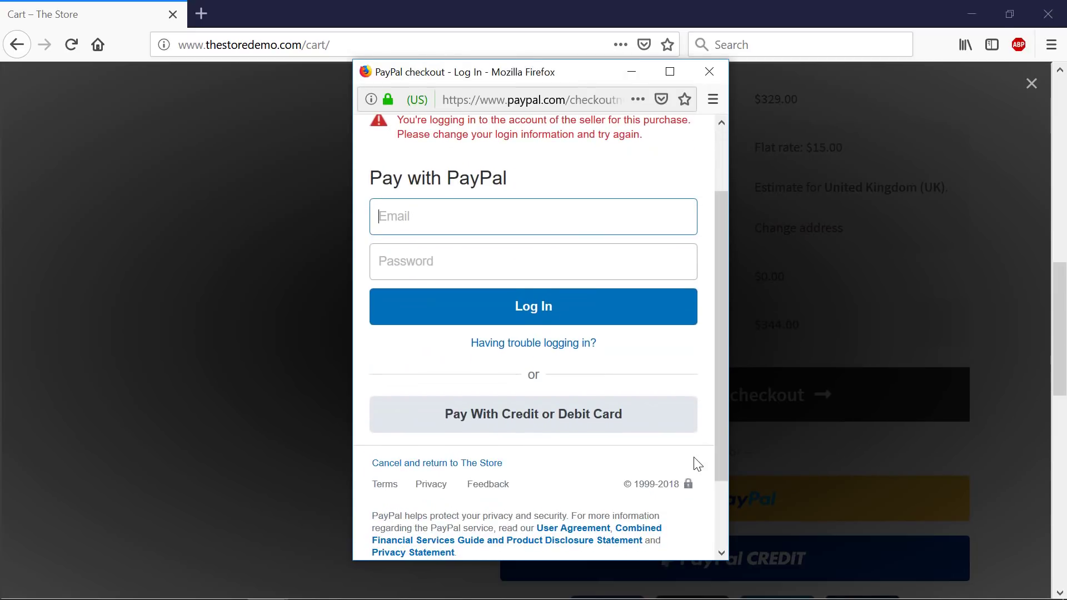
pyautogui.scroll(3, 697, 464)
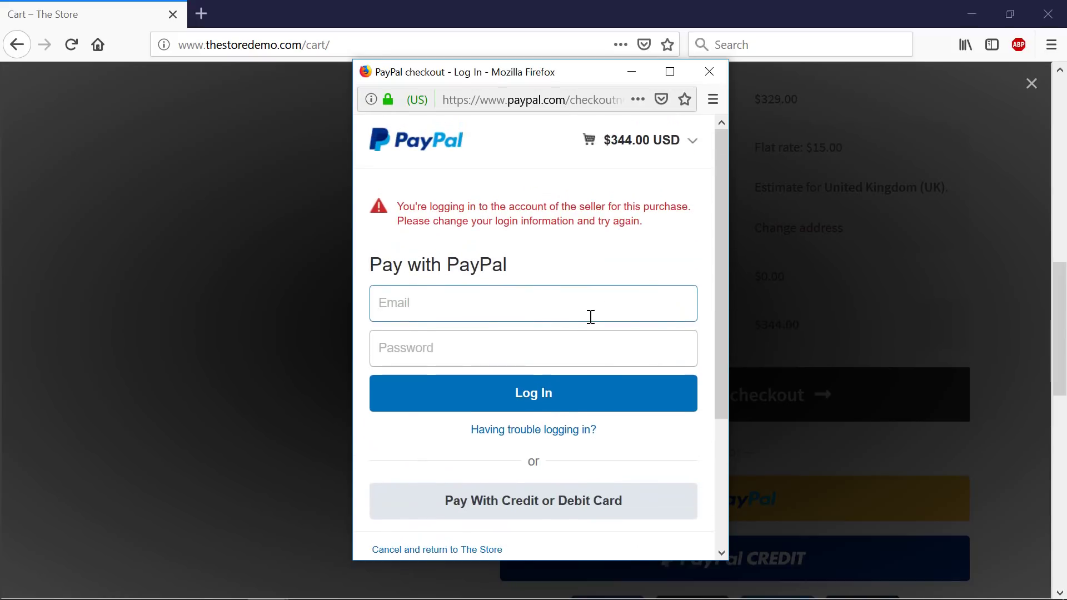
pyautogui.scroll(-5, 592, 367)
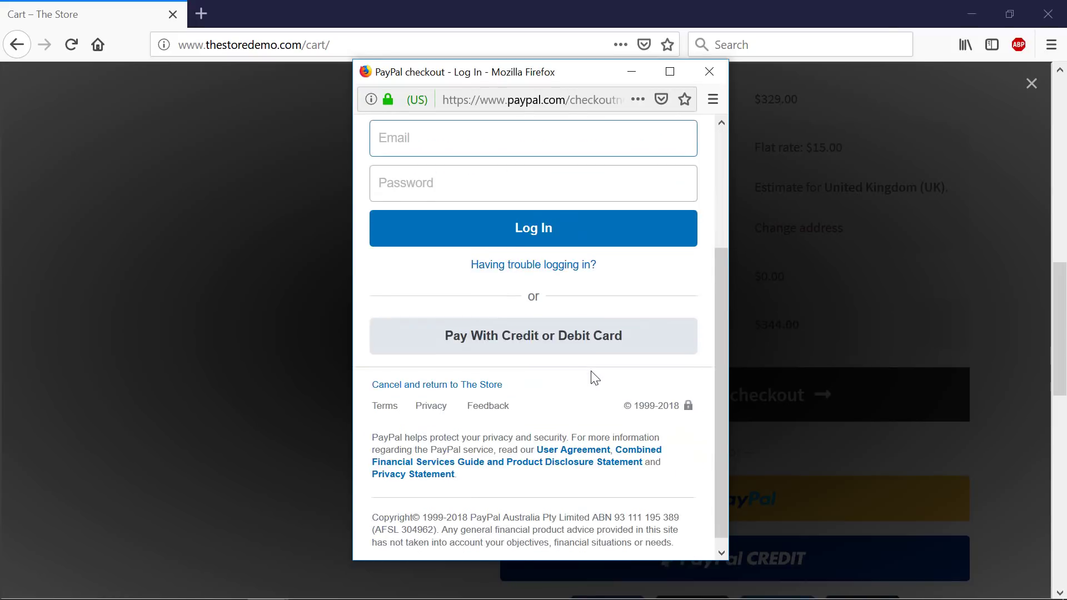
# - Pay as a guest by card and confirm the completed $344.00 payment in recent activity
pyautogui.click(591, 337)
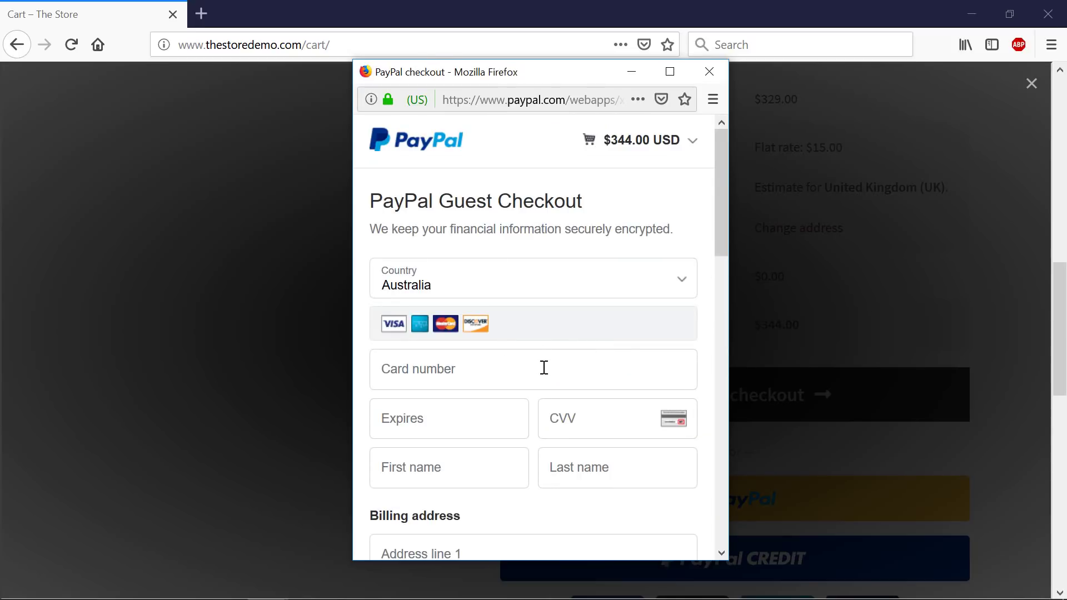
pyautogui.scroll(-15, 543, 368)
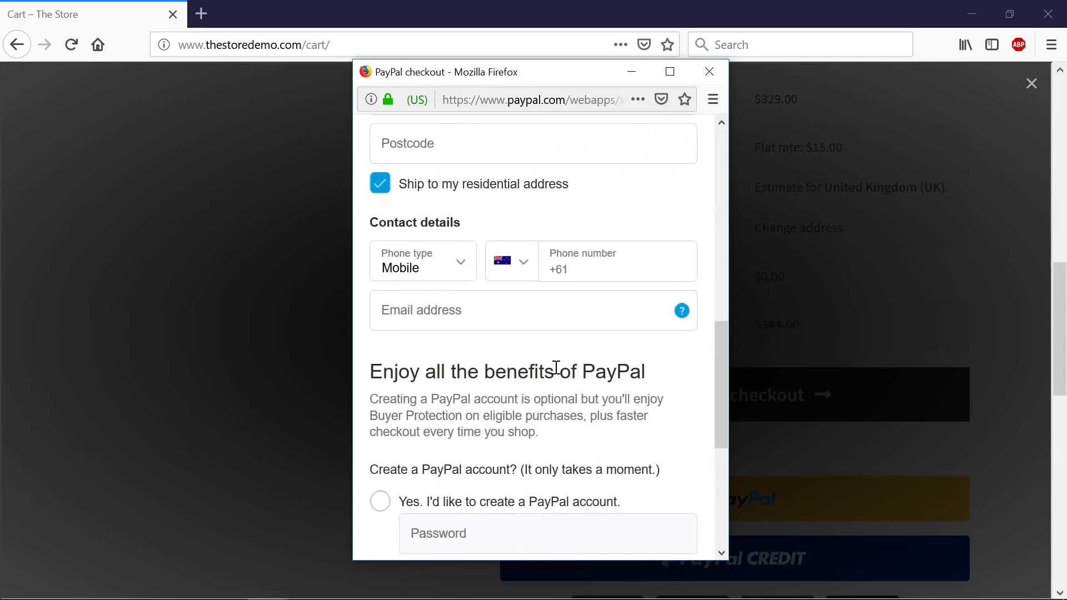
pyautogui.click(585, 351)
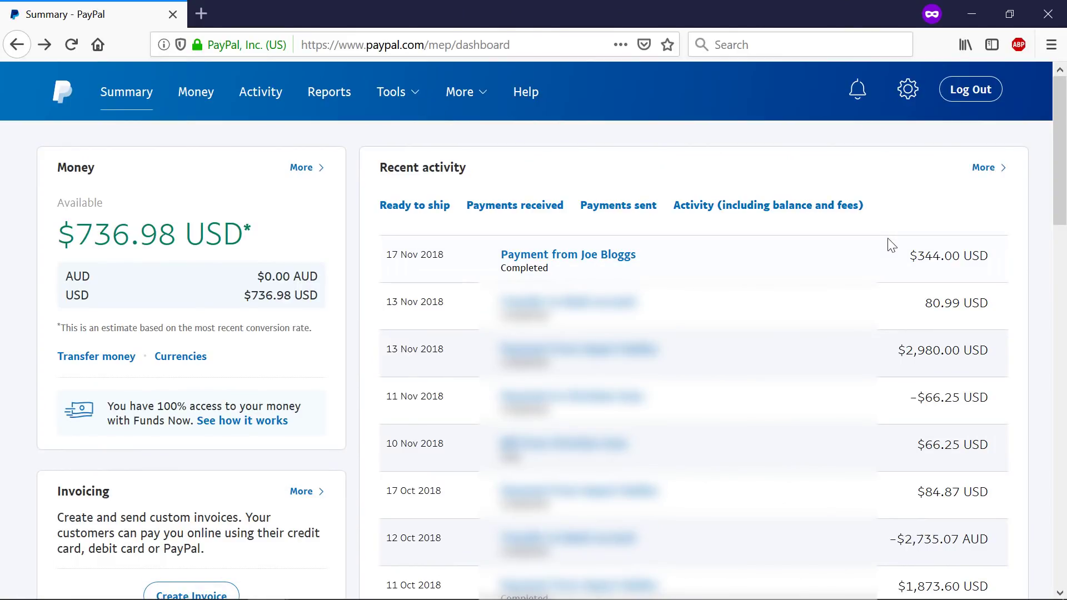
pyautogui.moveTo(1000, 262); pyautogui.dragTo(482, 240)
pyautogui.click(476, 229)
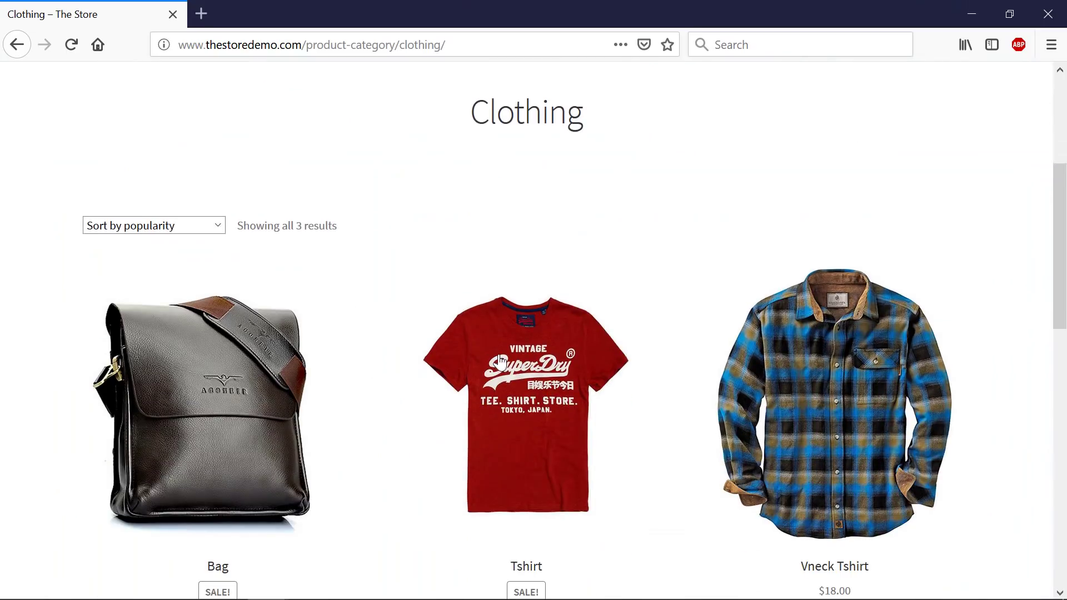
# - Open the Tshirt product and choose Blue colour with Large size
pyautogui.click(524, 389)
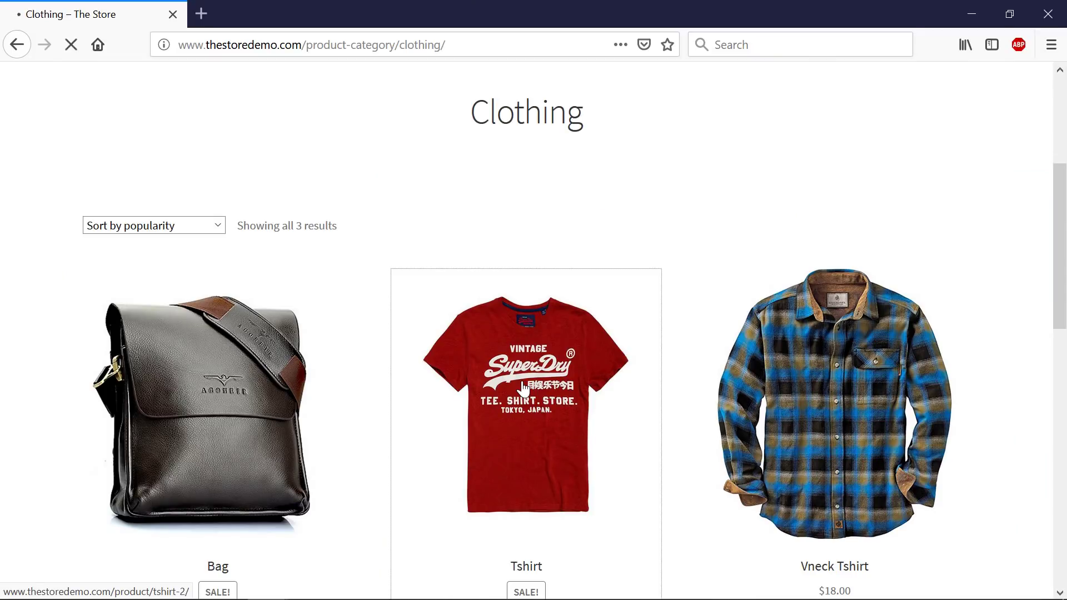
pyautogui.scroll(-3, 531, 378)
pyautogui.click(535, 385)
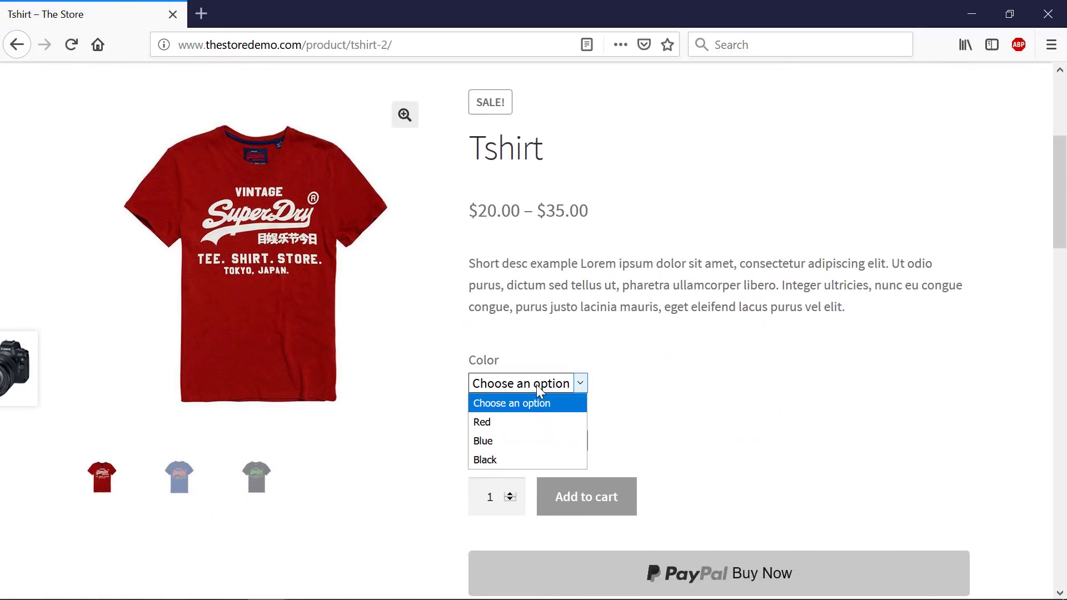
pyautogui.click(513, 439)
pyautogui.click(519, 442)
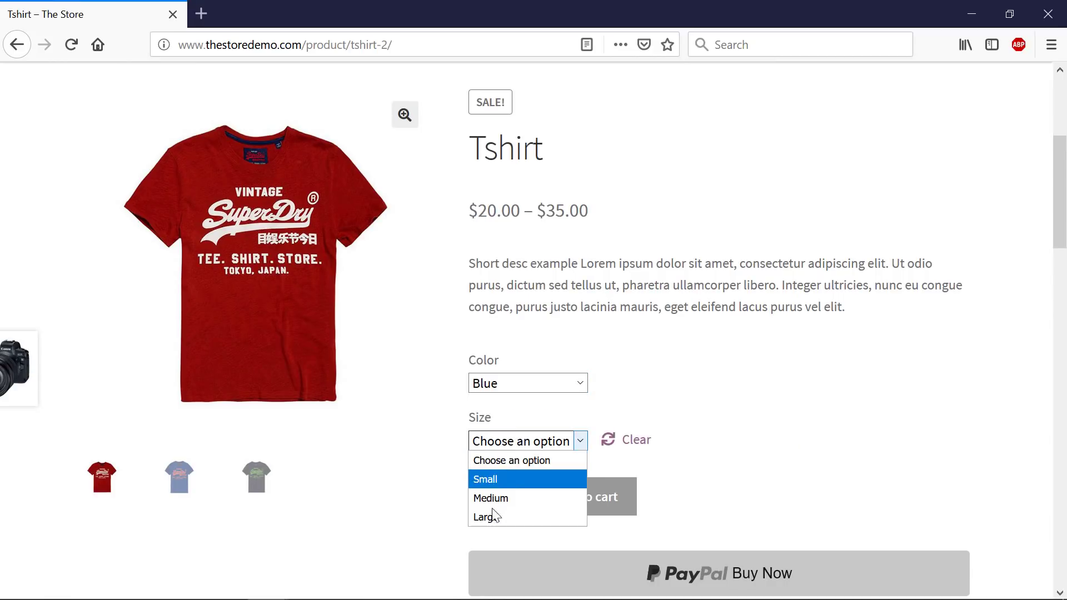
pyautogui.click(494, 515)
# - Try Red and Blue, then settle on Black for a $35.00 Tshirt price
pyautogui.click(535, 389)
pyautogui.press('Escape')
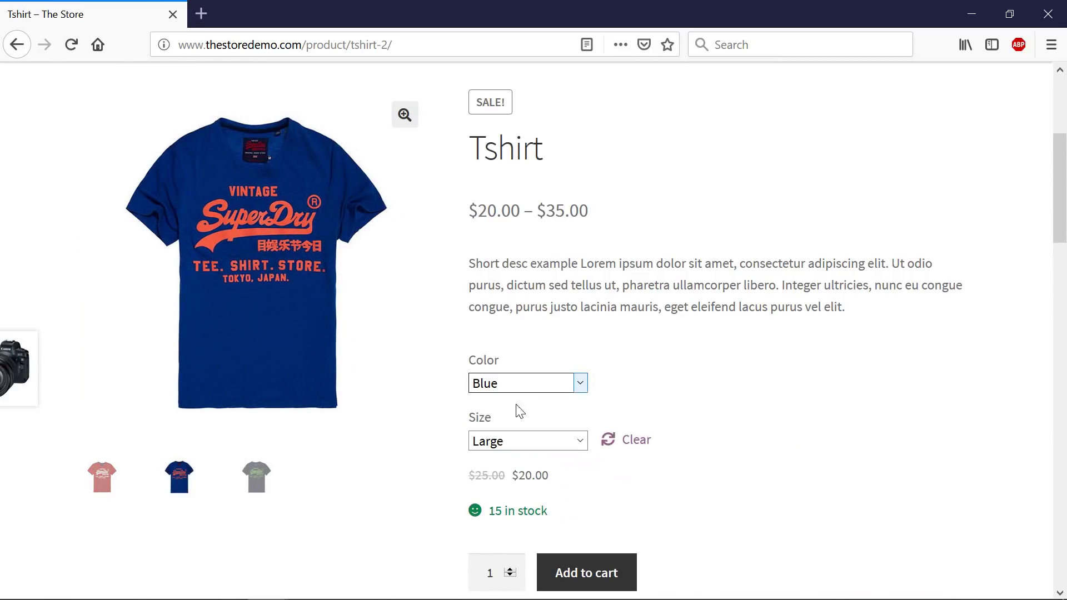
pyautogui.press('Up')
pyautogui.click(524, 389)
pyautogui.click(507, 417)
pyautogui.press('Down')
pyautogui.hotkey('alt', 'Down')
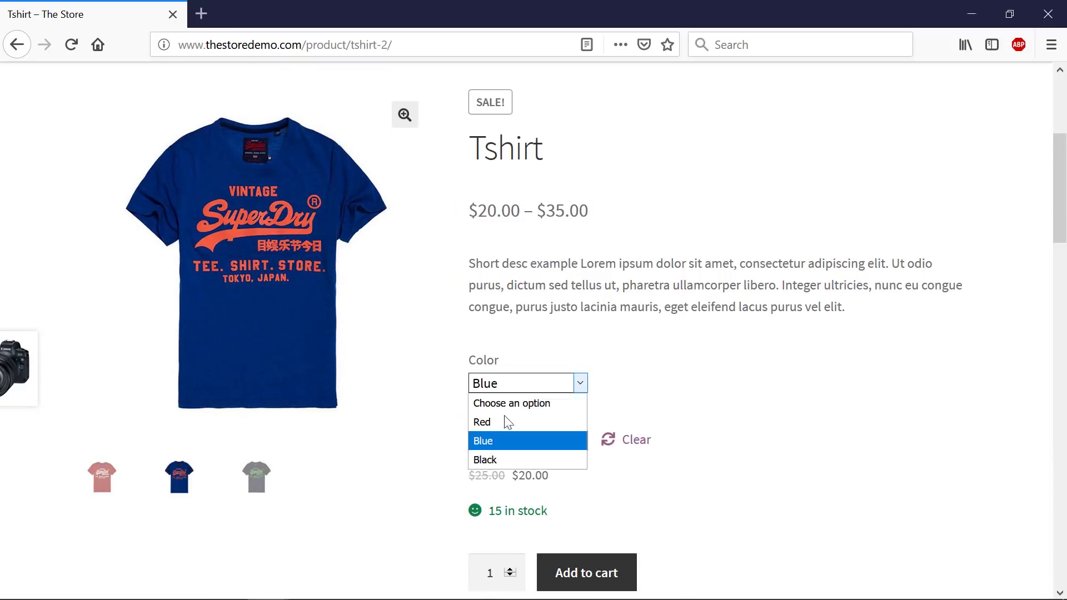
pyautogui.click(496, 461)
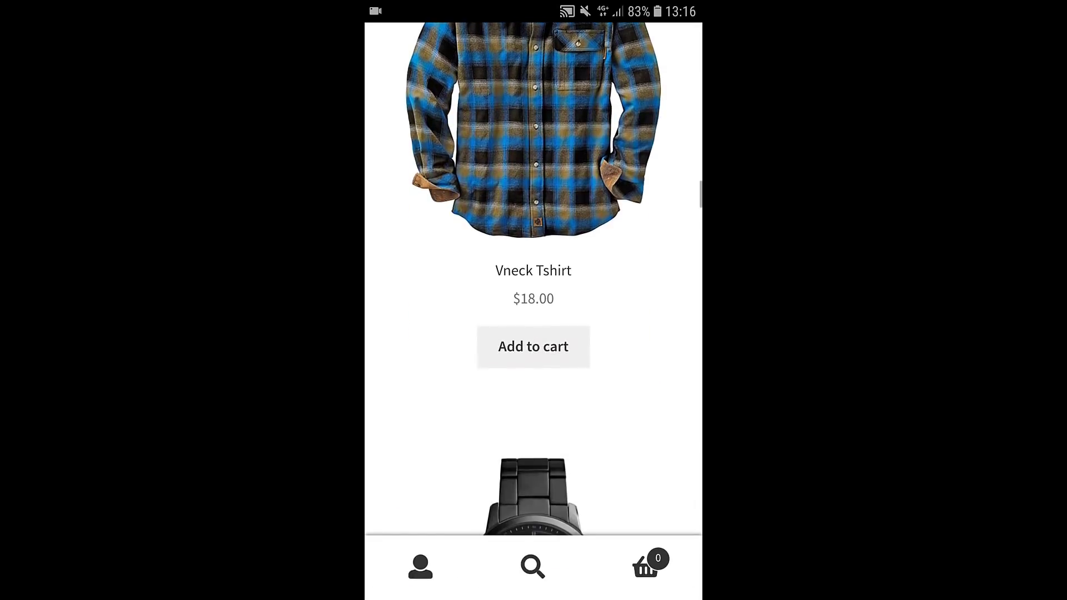
# - Add the Vneck Tshirt to the cart and review the $18.00 cart
pyautogui.click(533, 347)
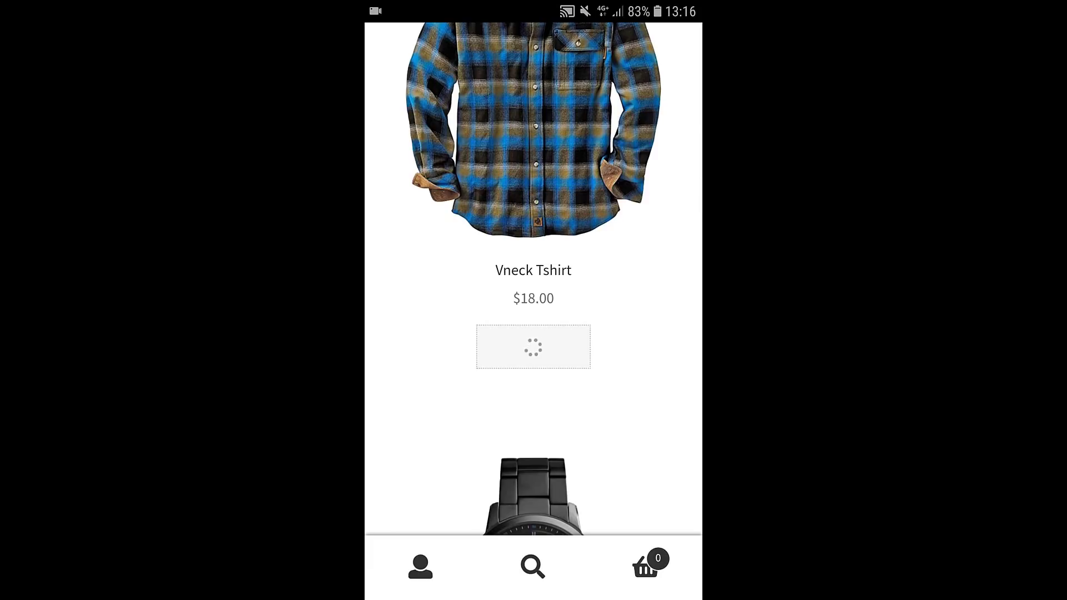
pyautogui.click(591, 348)
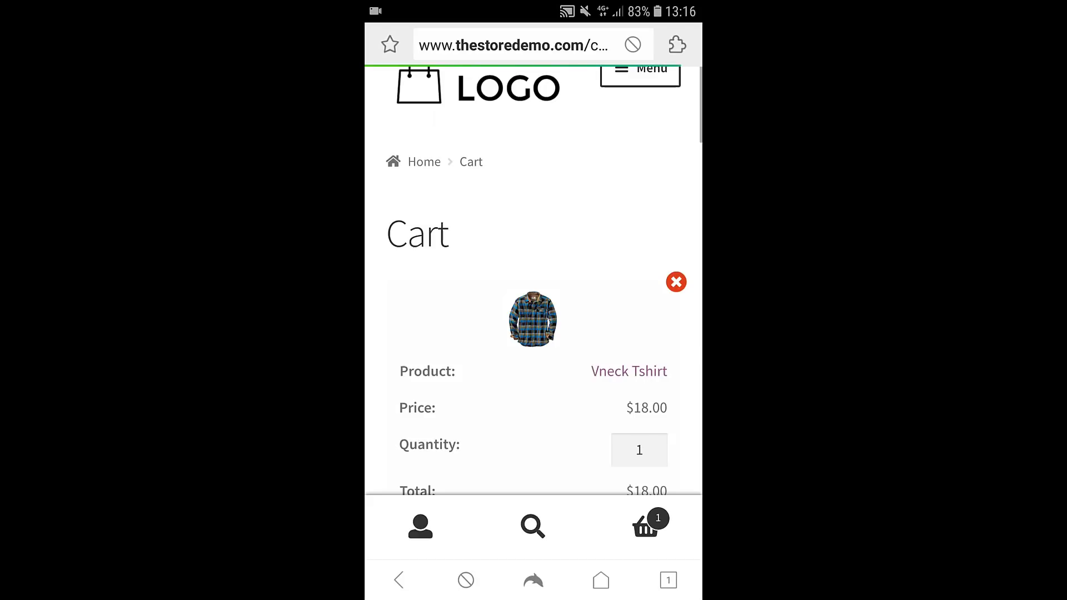
pyautogui.scroll(-3, 533, 334)
pyautogui.scroll(-2, 534, 277)
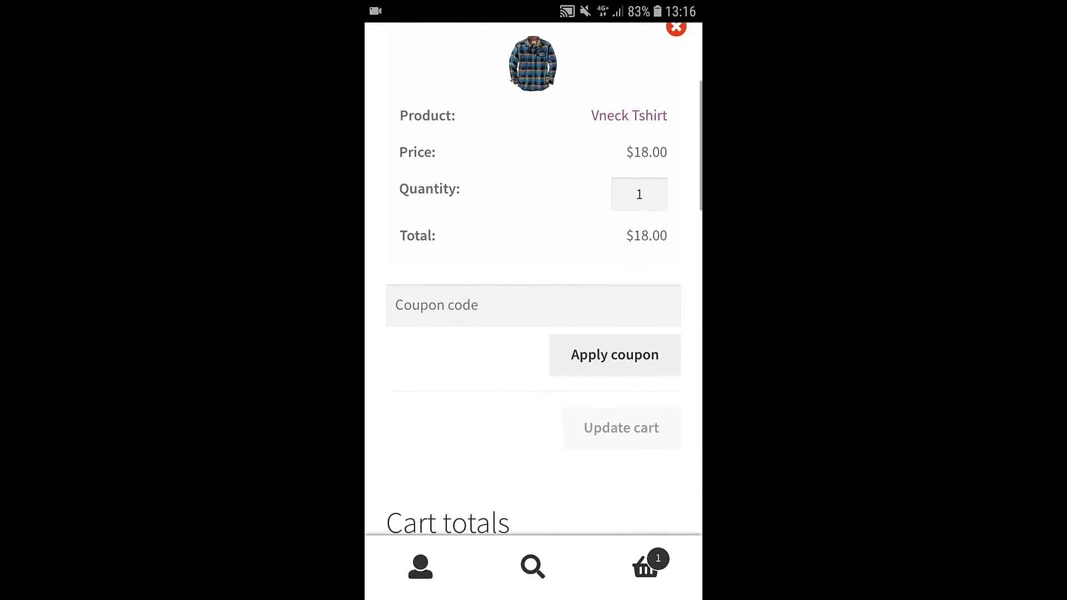
pyautogui.scroll(-8, 534, 278)
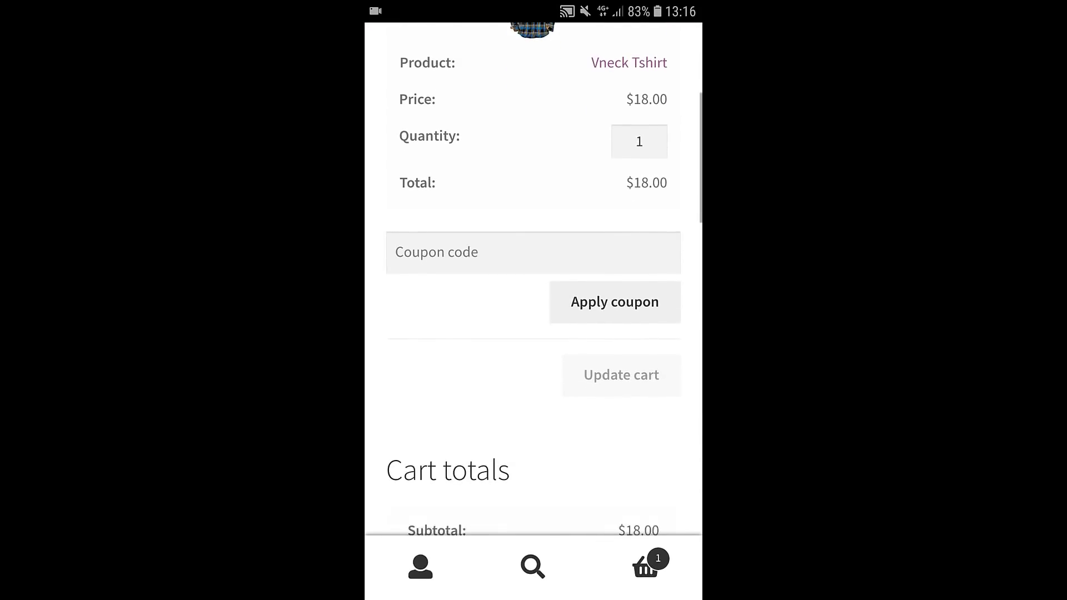
pyautogui.click(645, 560)
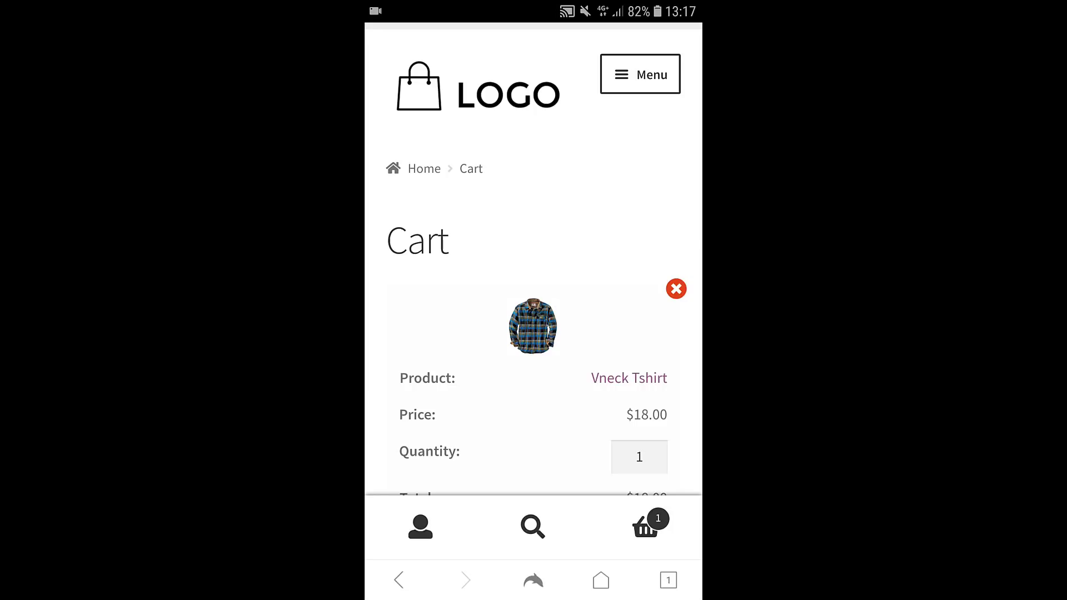
# - Go to the My account page from the site menu
pyautogui.click(640, 74)
pyautogui.scroll(-2, 534, 278)
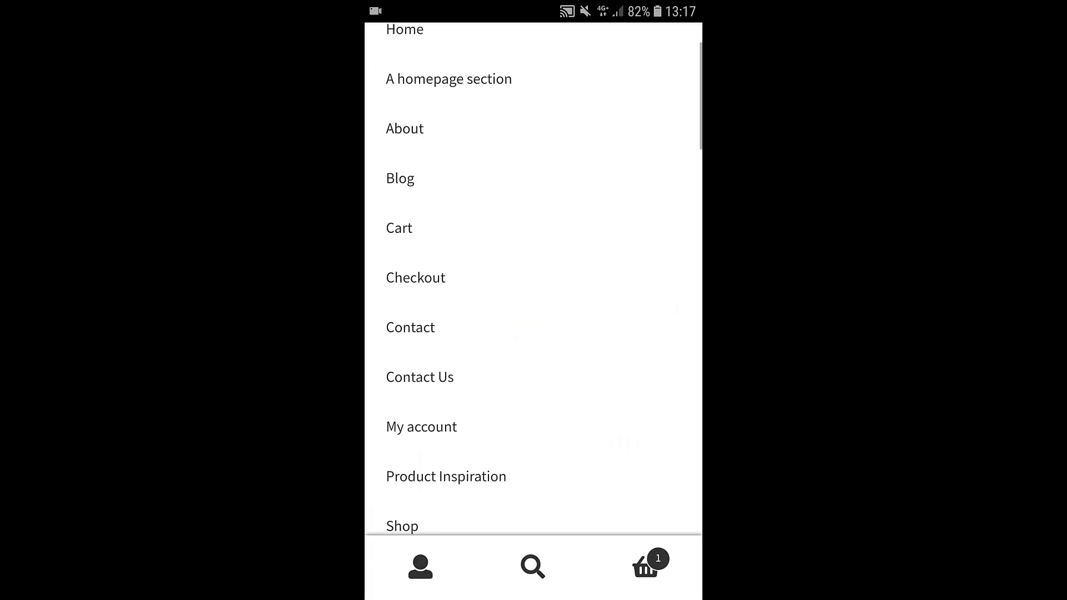
pyautogui.click(421, 426)
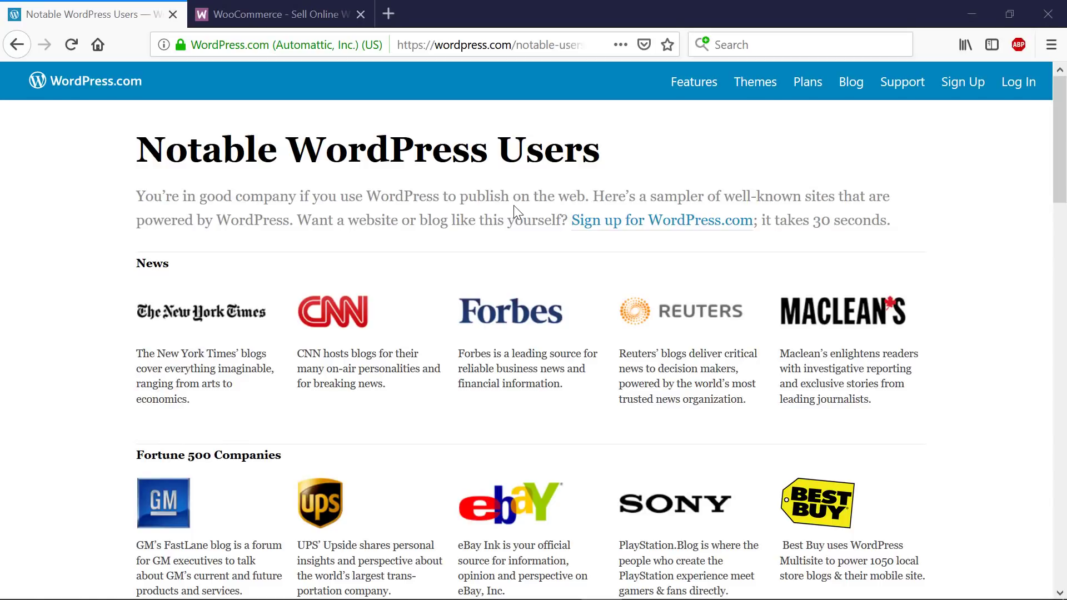
# - Browse the Notable Users showcase down to Technology, then bring up the WooCommerce.com homepage
pyautogui.scroll(-2, 514, 209)
pyautogui.scroll(-2, 503, 281)
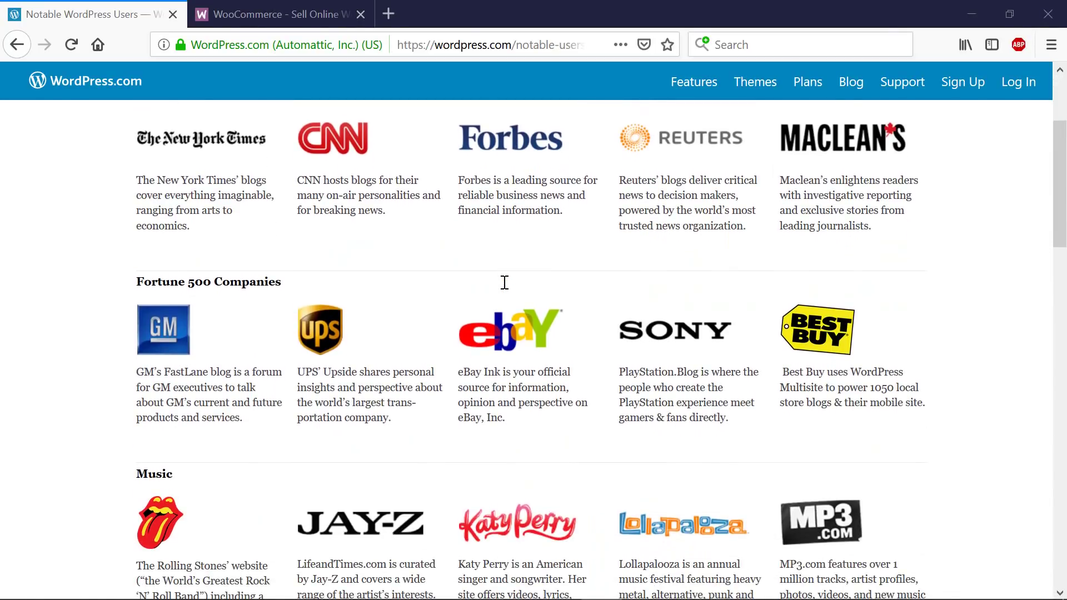
pyautogui.scroll(-3, 505, 282)
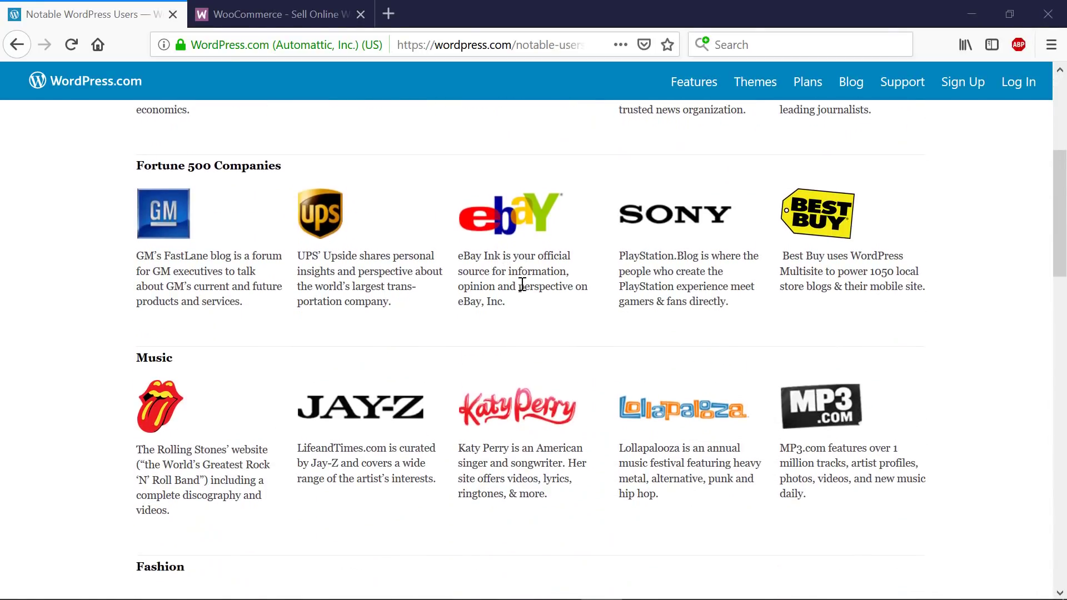
pyautogui.scroll(6, 503, 300)
pyautogui.scroll(-1, 529, 324)
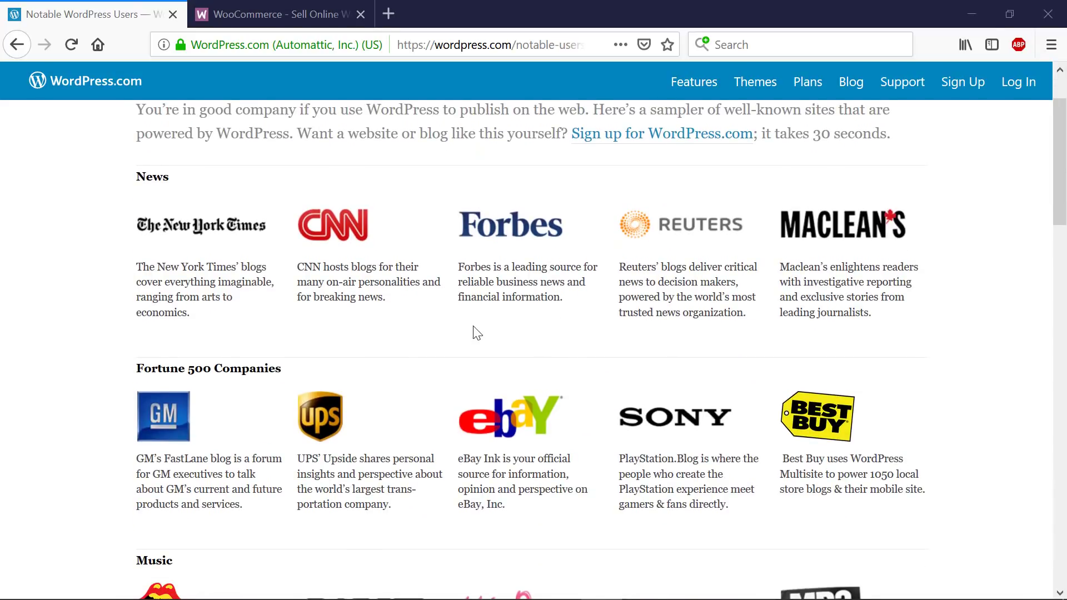
pyautogui.scroll(-3, 476, 333)
pyautogui.scroll(-3, 496, 333)
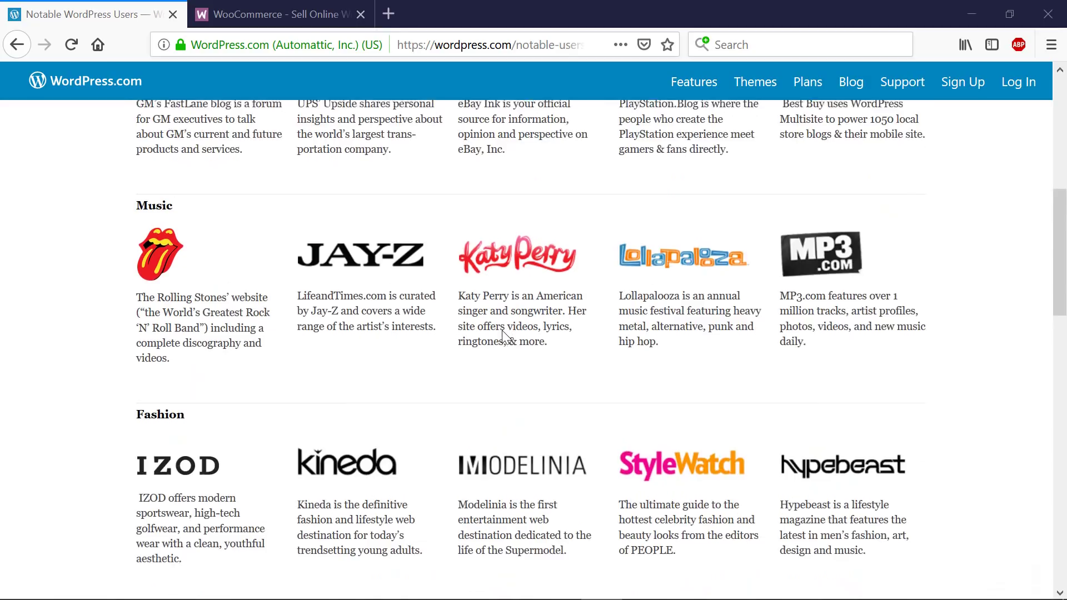
pyautogui.scroll(-5, 505, 333)
pyautogui.scroll(-4, 505, 332)
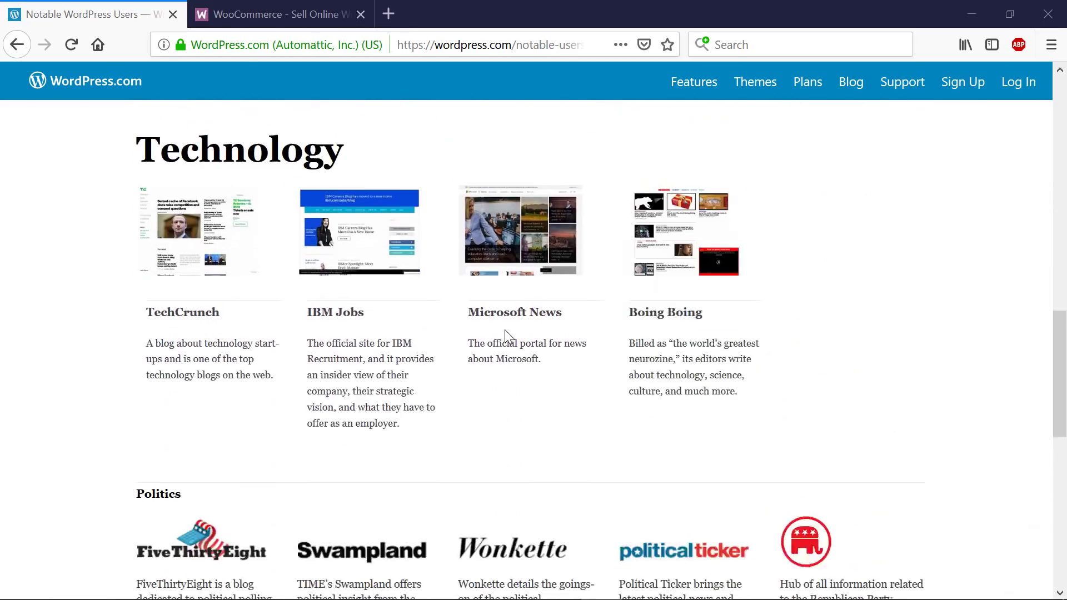
pyautogui.scroll(-1, 504, 329)
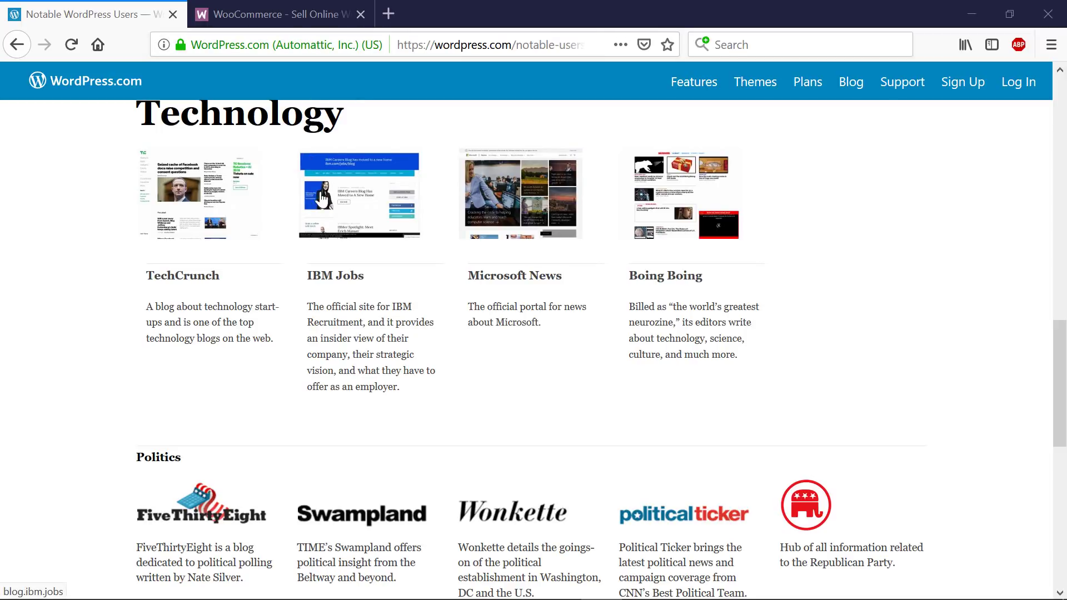
pyautogui.click(308, 13)
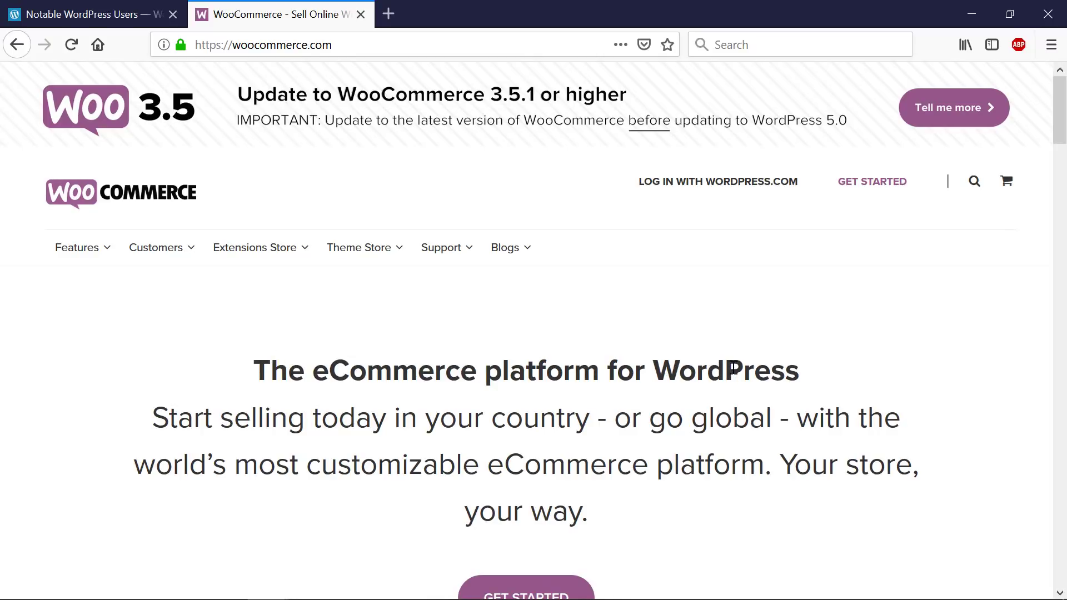
# - Open the free Storefront theme page from the Theme Store menu and scroll through it
pyautogui.scroll(-3, 731, 361)
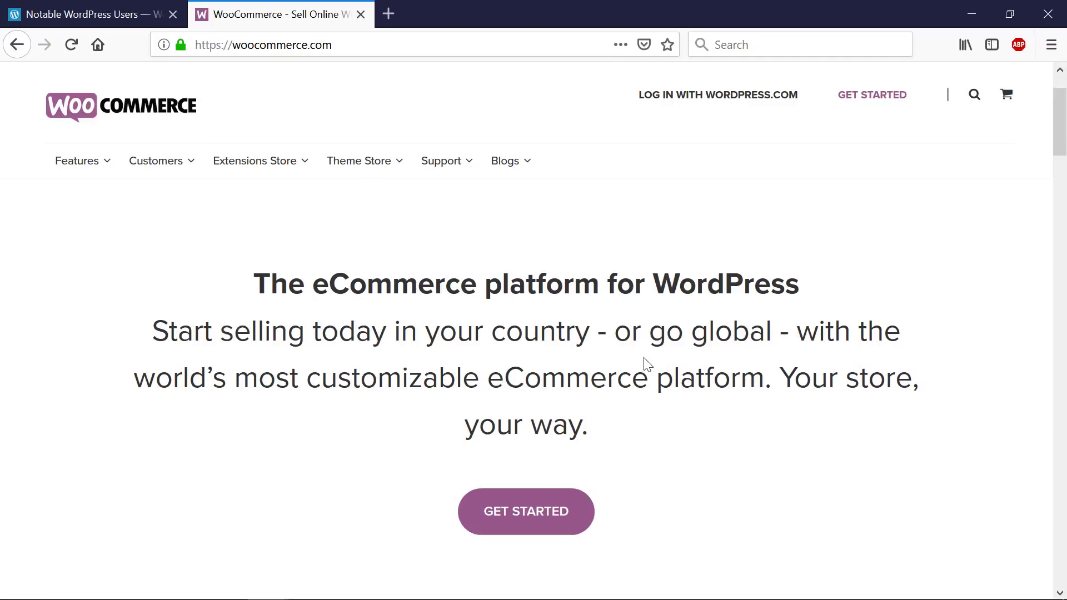
pyautogui.scroll(-3, 653, 383)
pyautogui.scroll(6, 656, 385)
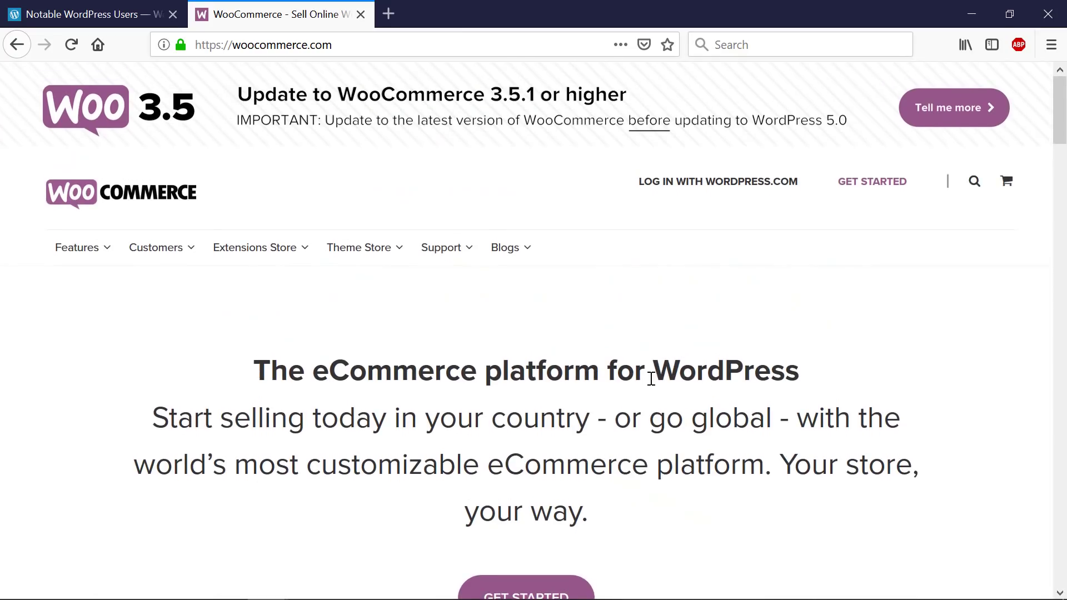
pyautogui.moveTo(378, 263)
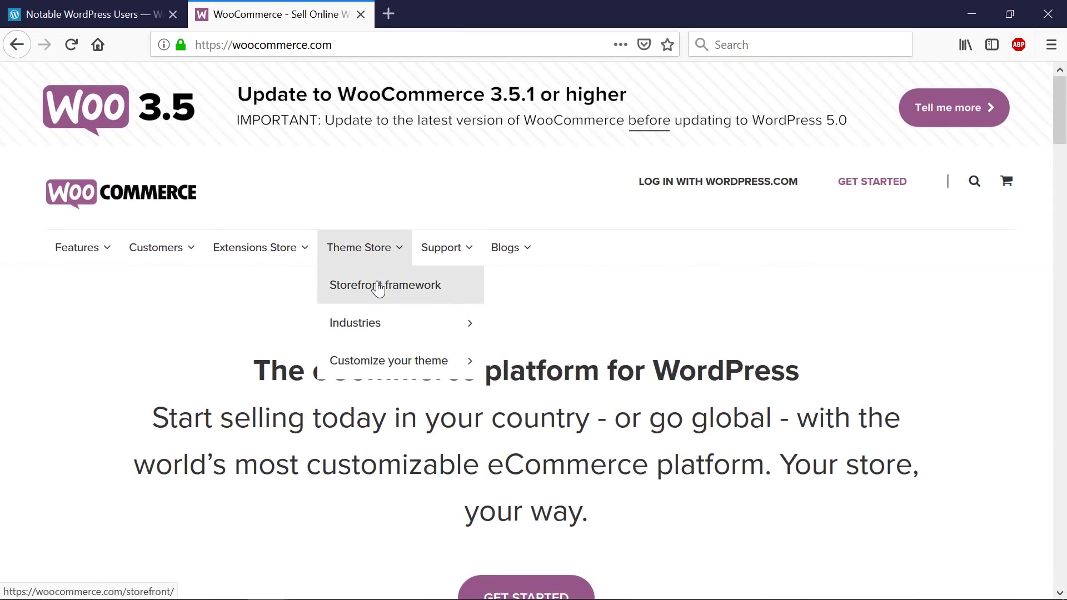
pyautogui.click(378, 287)
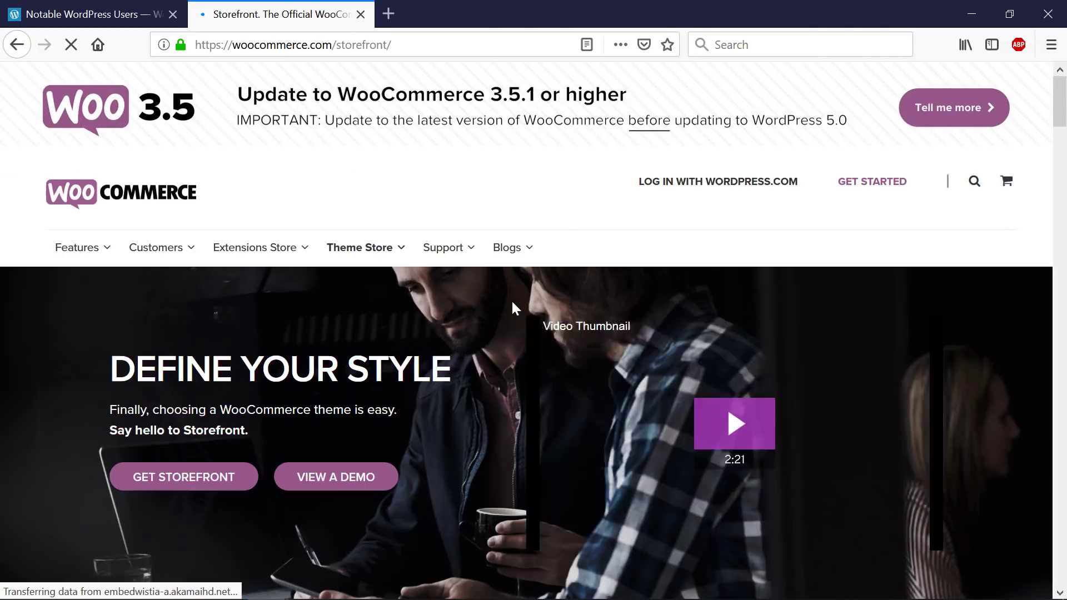
pyautogui.scroll(-10, 486, 300)
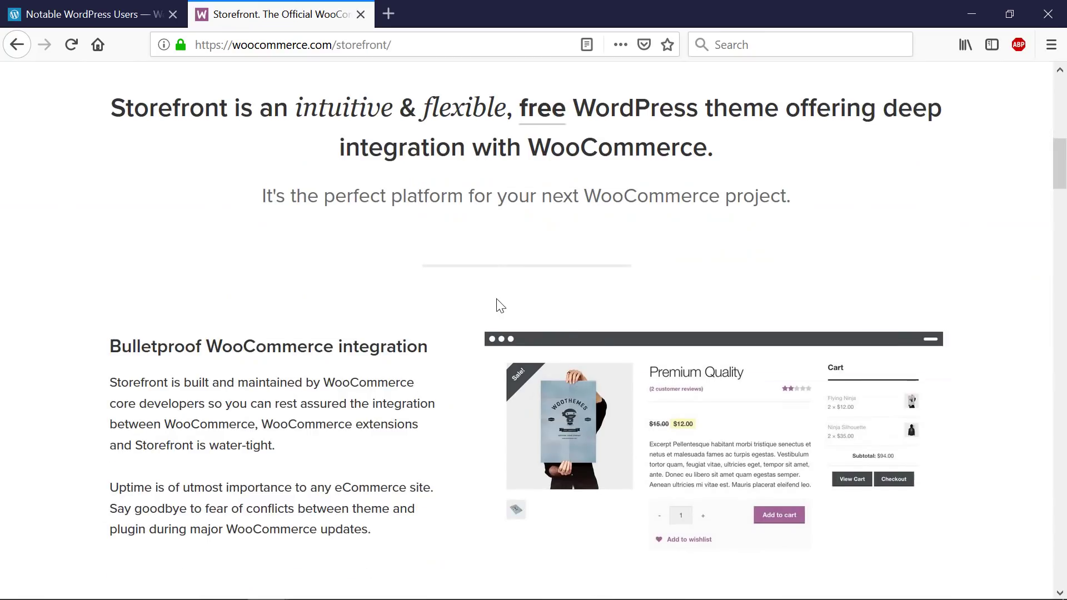
pyautogui.scroll(-3, 609, 351)
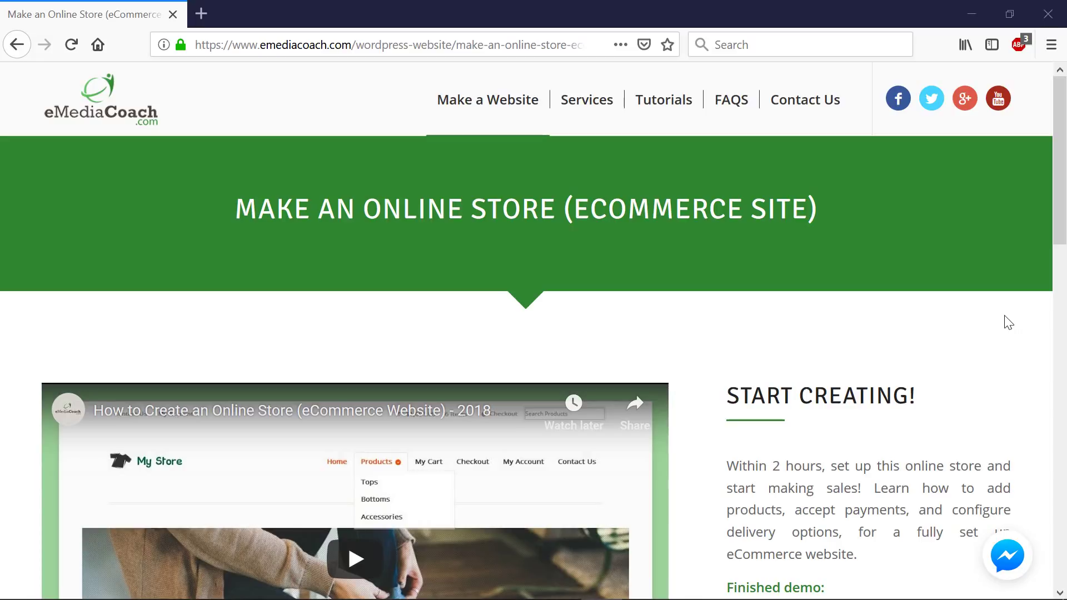
# - Follow the hostgator.com/discounted link from the tutorial's Required Links section
pyautogui.scroll(-3, 627, 254)
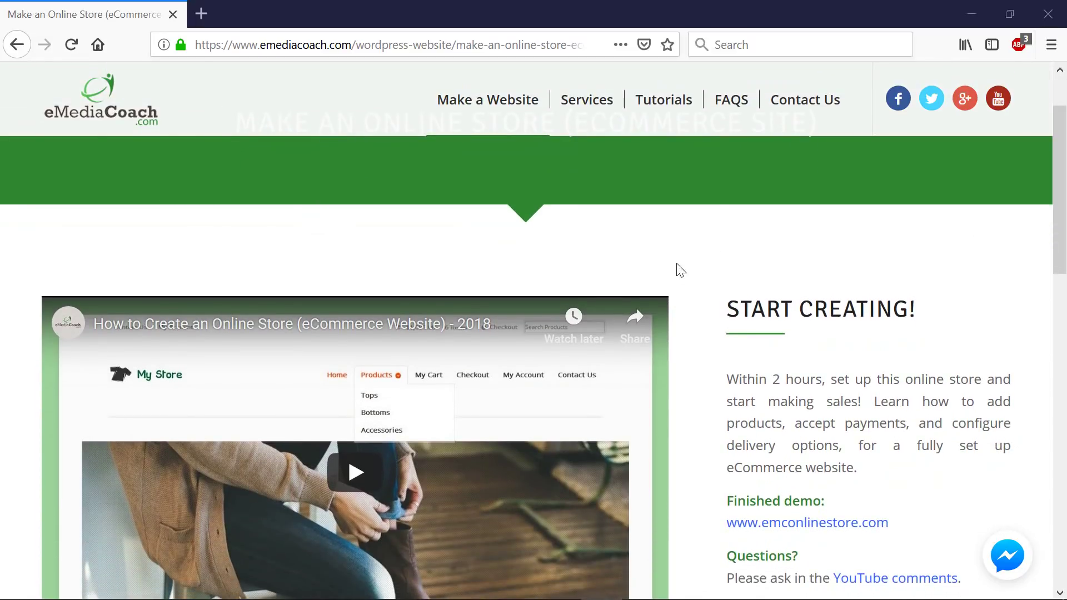
pyautogui.scroll(3, 577, 326)
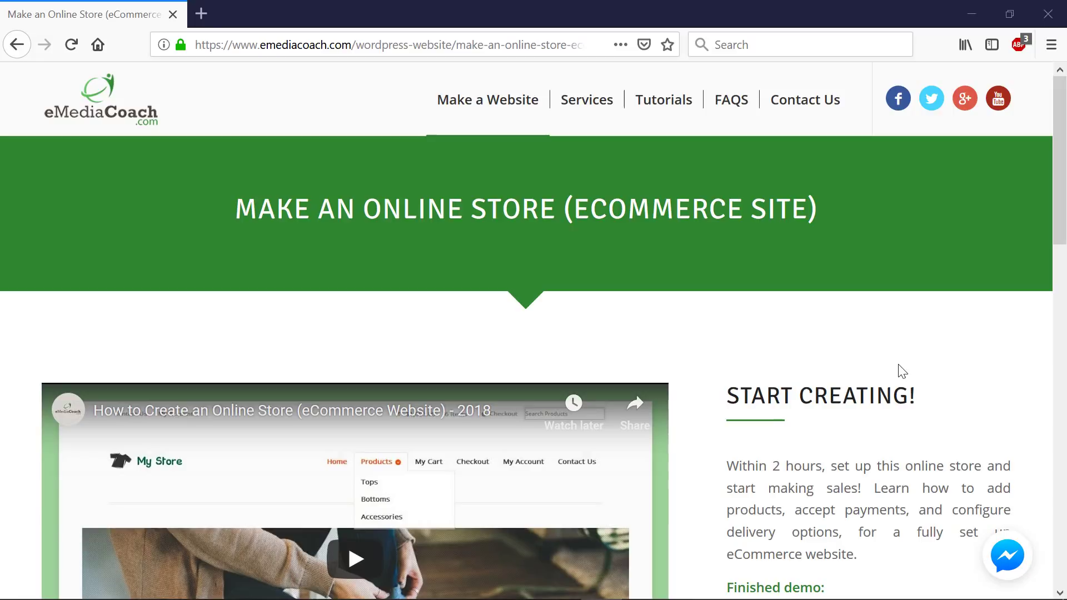
pyautogui.scroll(-5, 900, 369)
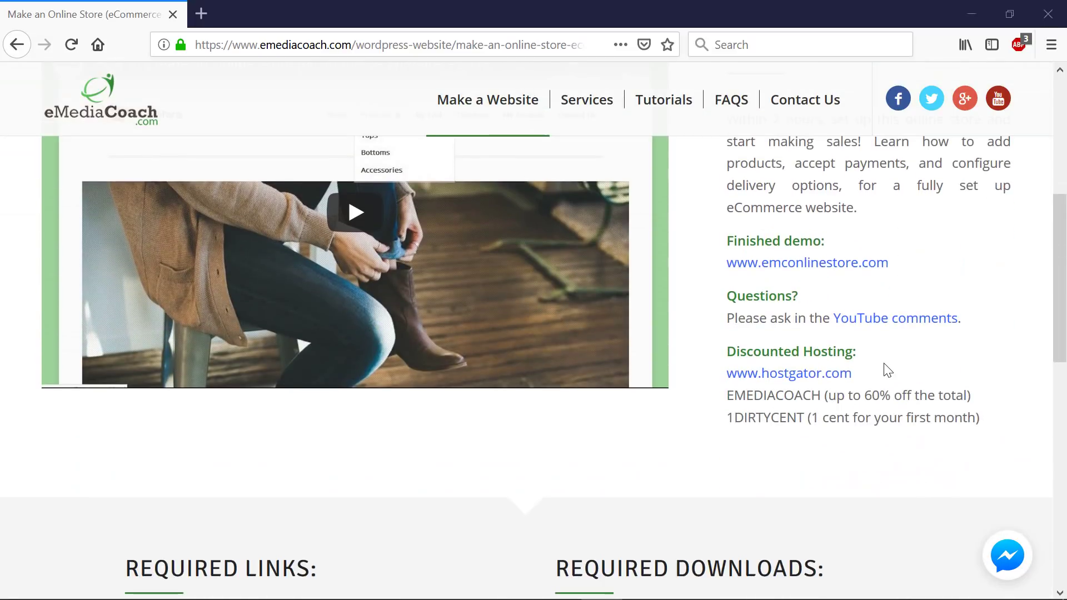
pyautogui.scroll(-3, 895, 364)
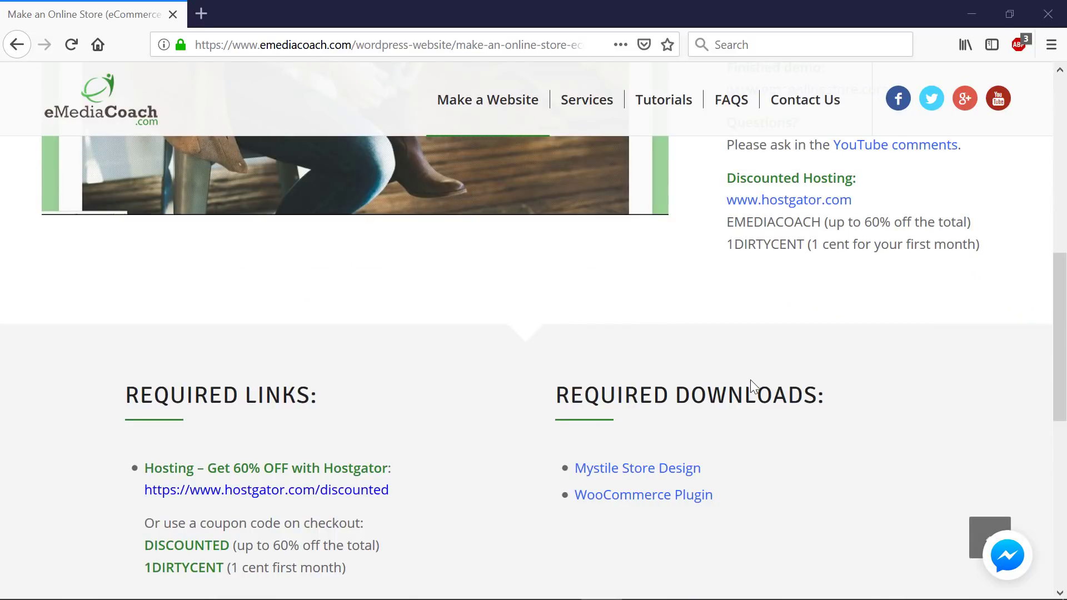
pyautogui.scroll(3, 751, 379)
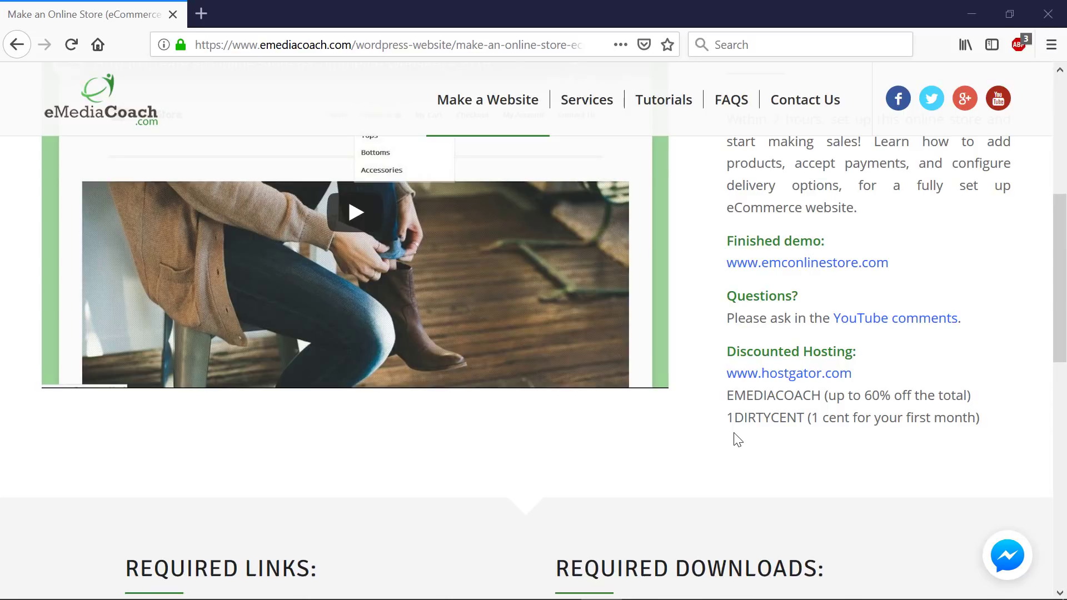
pyautogui.scroll(-2, 737, 439)
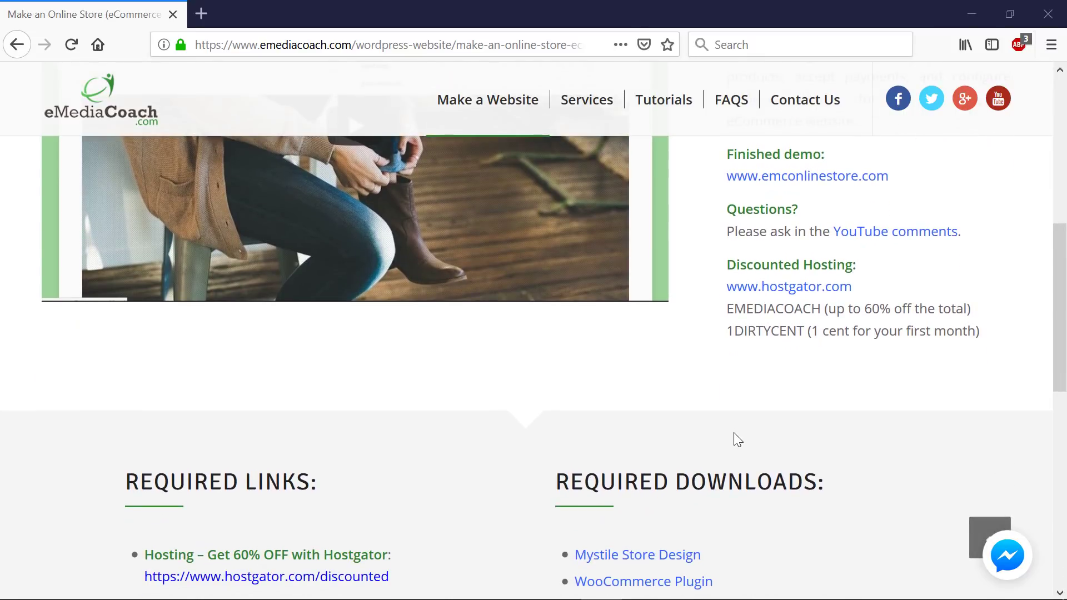
pyautogui.scroll(-2, 737, 439)
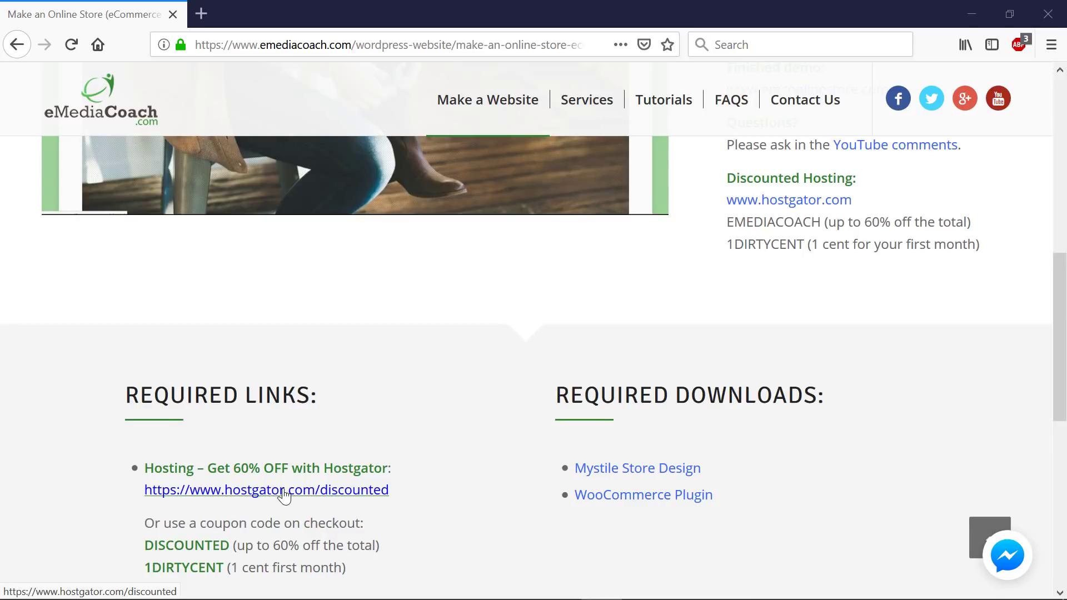
pyautogui.click(284, 492)
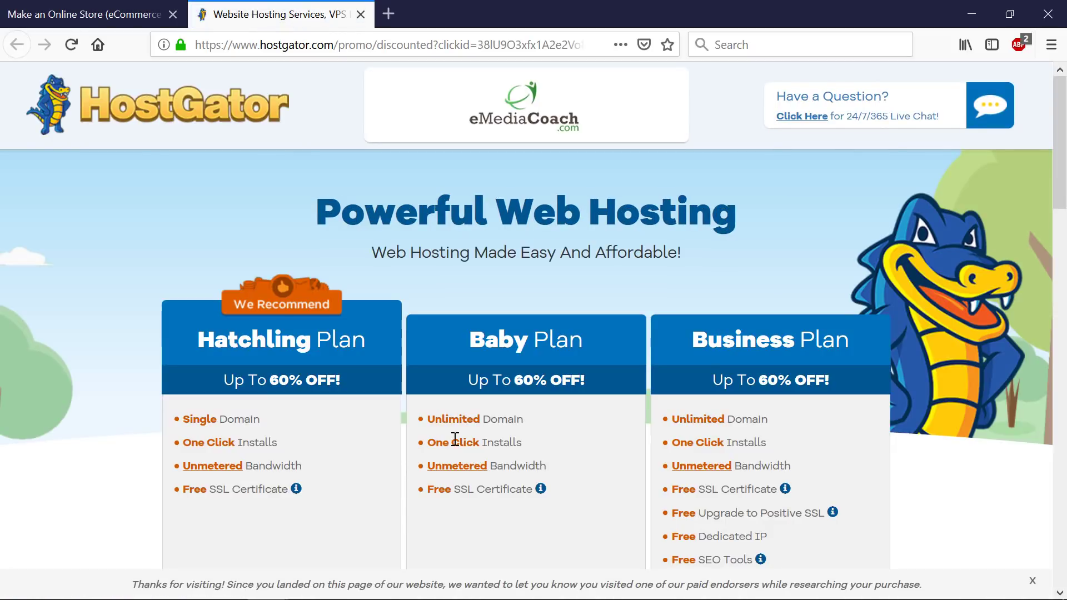
# - Go to the HostGator homepage and view its Shared Web Hosting plans
pyautogui.click(184, 114)
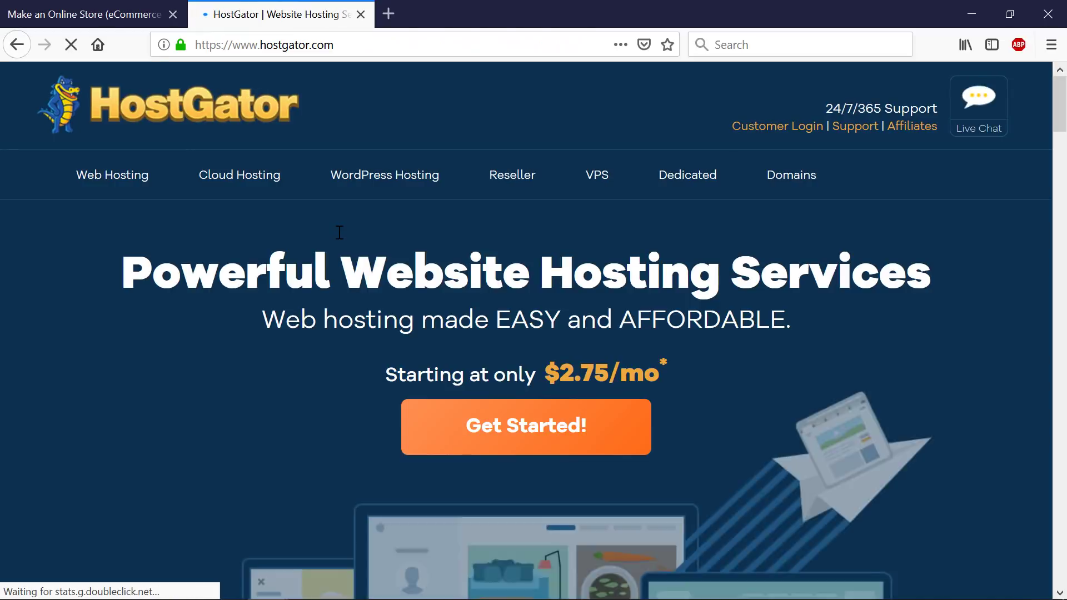
pyautogui.click(141, 14)
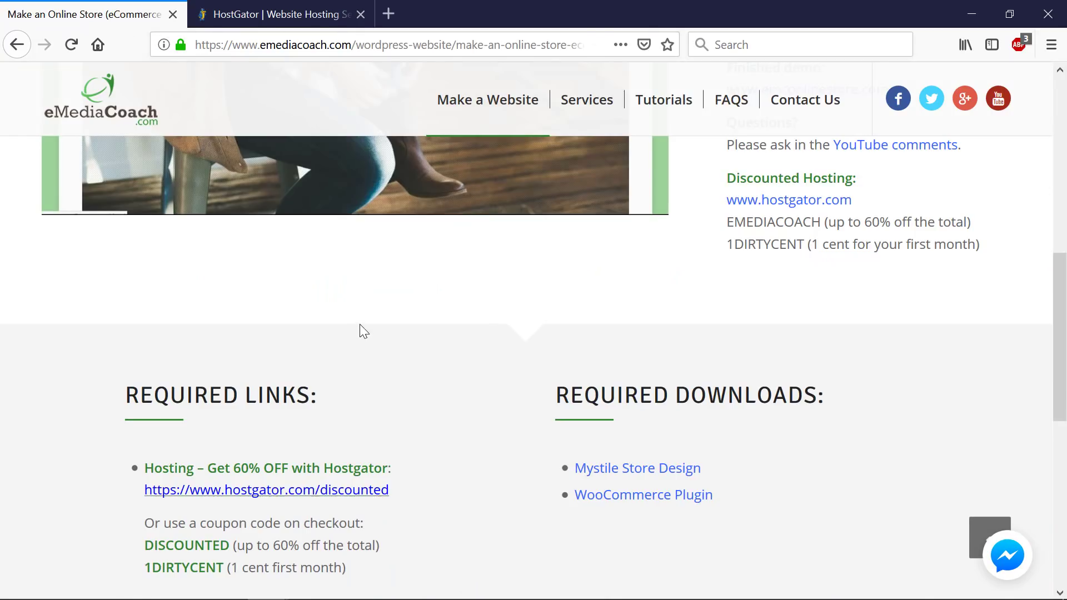
pyautogui.click(327, 12)
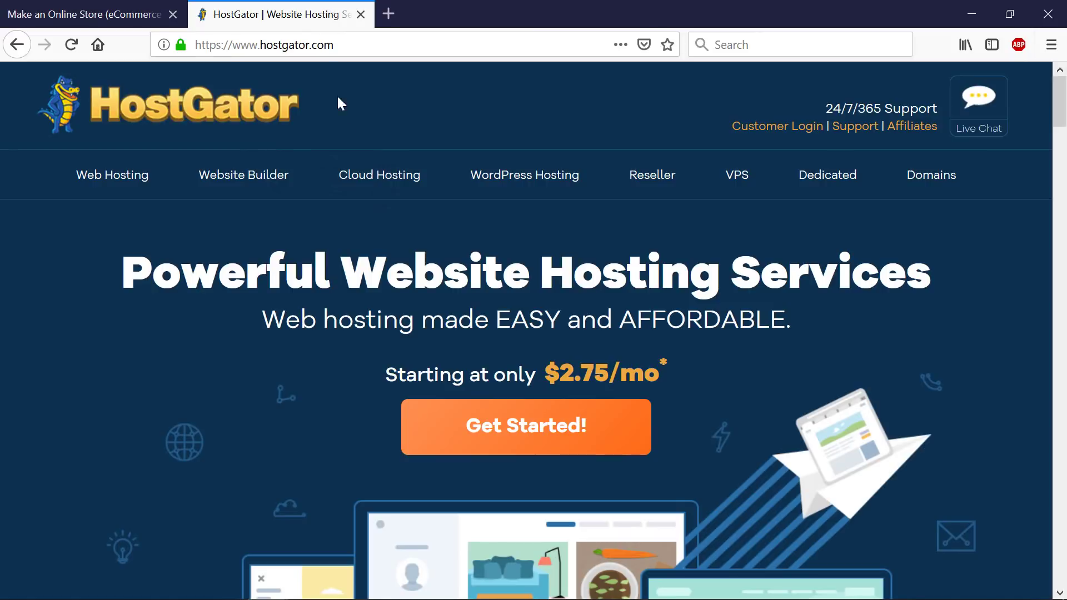
pyautogui.click(134, 179)
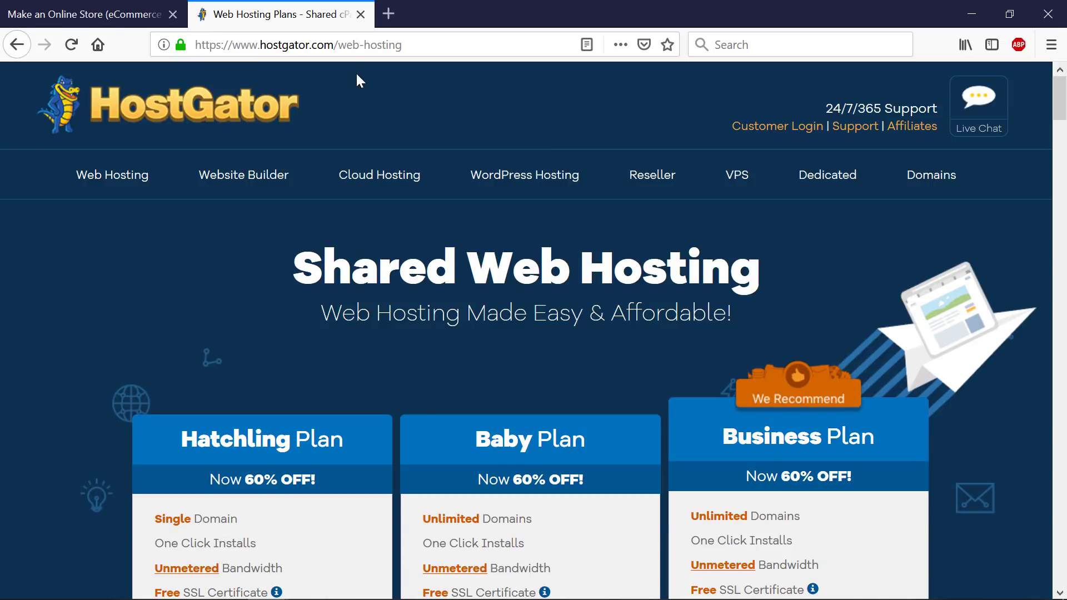
# - Start ordering the Hatchling plan at $2.75/mo on a 36-month cycle
pyautogui.doubleClick(287, 45)
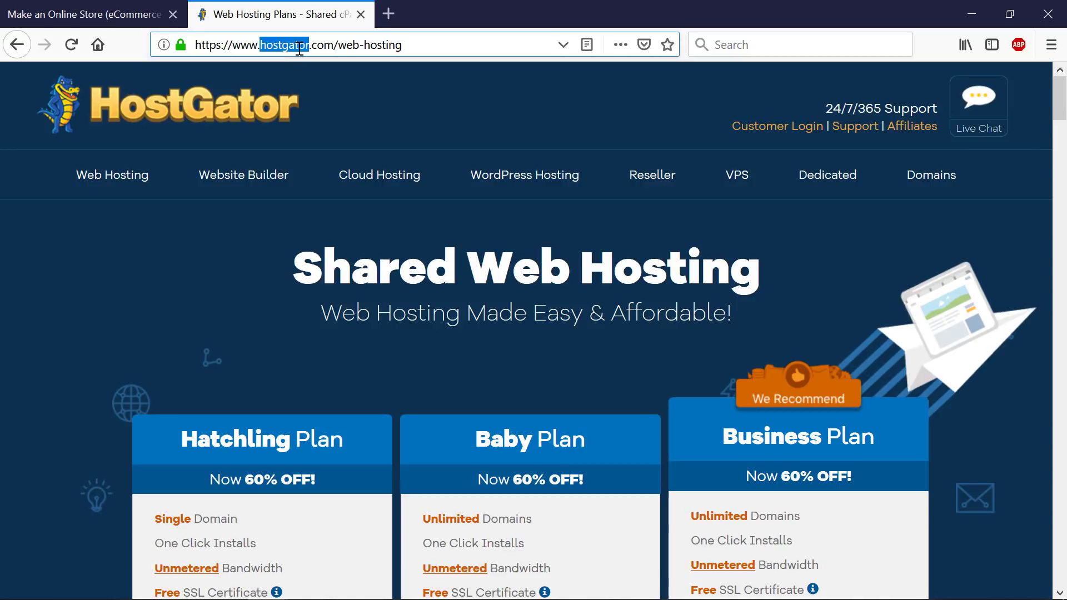
pyautogui.moveTo(299, 46); pyautogui.dragTo(329, 46)
pyautogui.click(315, 92)
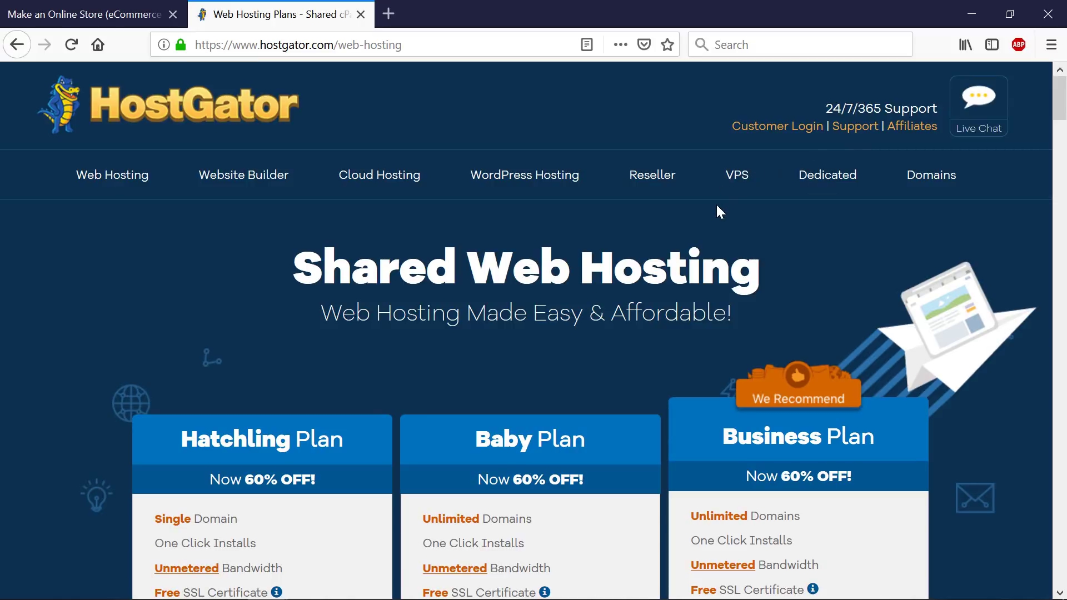
pyautogui.scroll(-5, 638, 231)
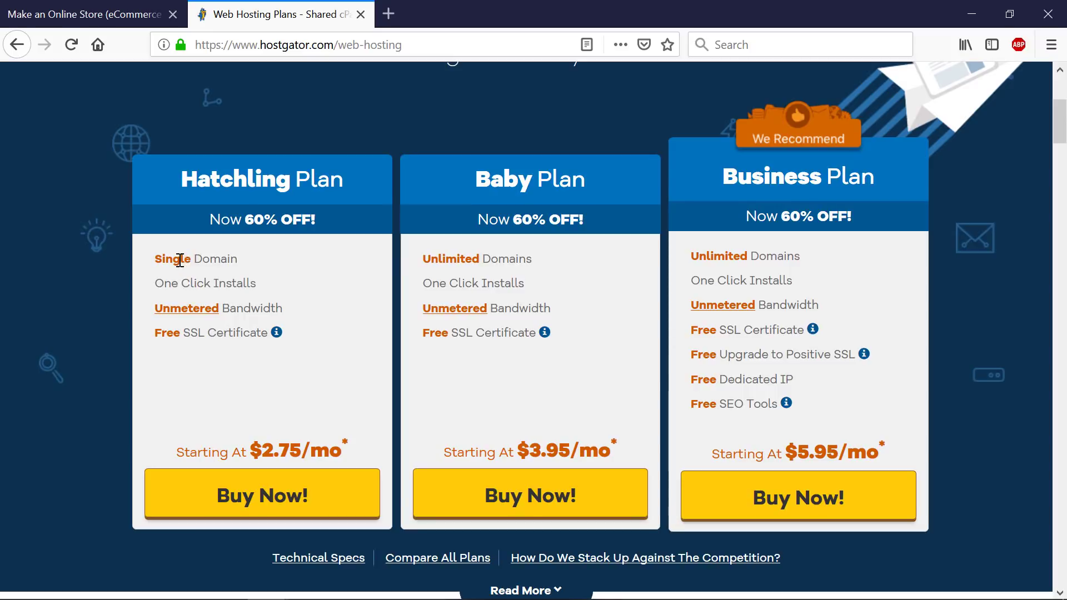
pyautogui.moveTo(182, 261); pyautogui.dragTo(210, 264)
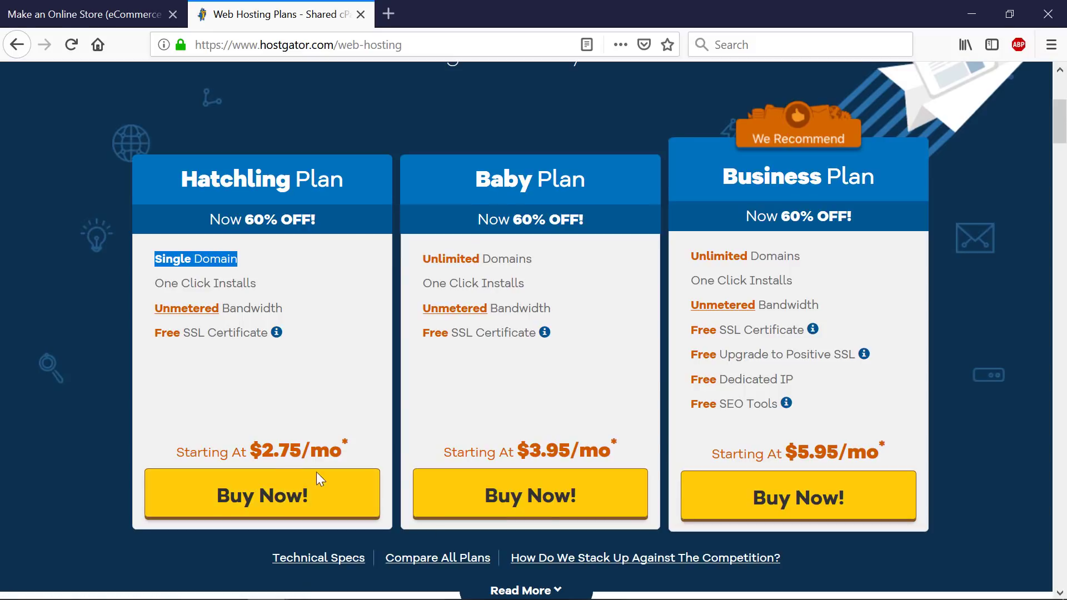
pyautogui.click(268, 503)
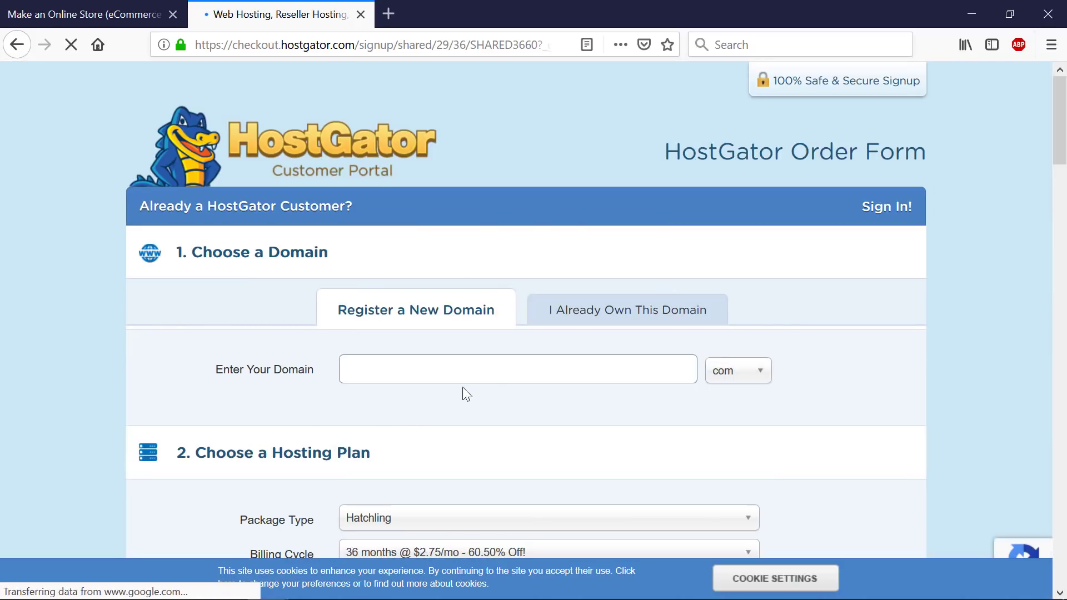
# - Search availability of the domain thestoredemo.com on the order form
pyautogui.click(490, 366)
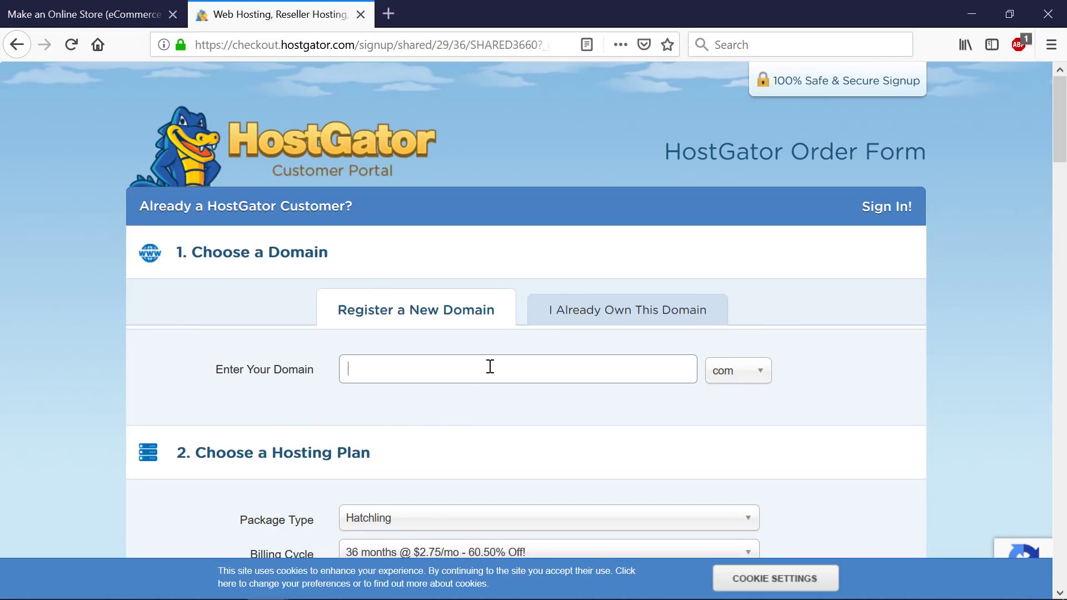
pyautogui.write('thestoredemo')
pyautogui.press('Tab')
pyautogui.write('com')
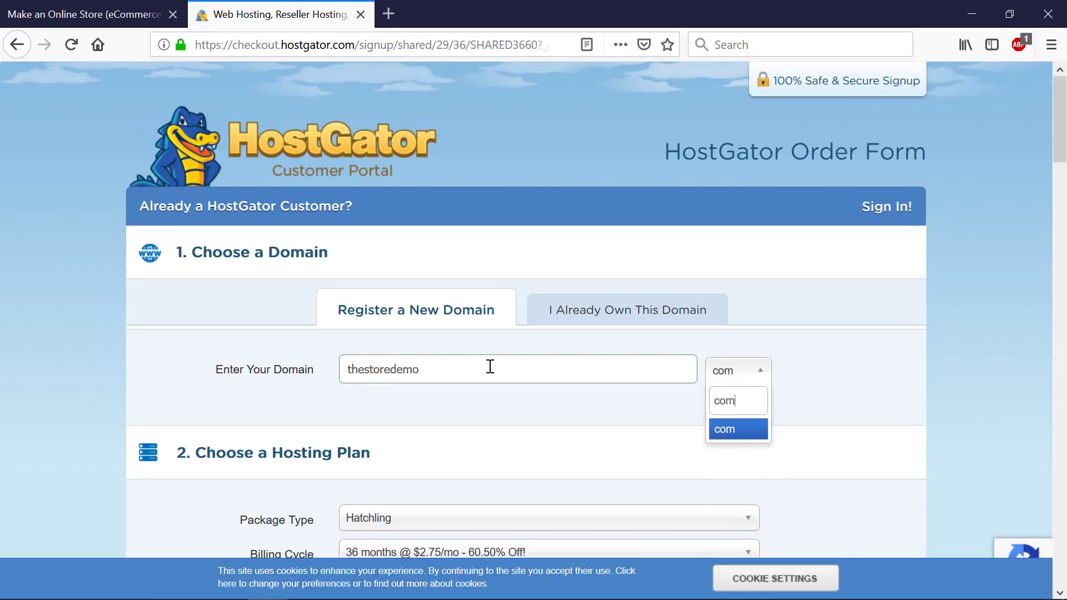
pyautogui.press('Return')
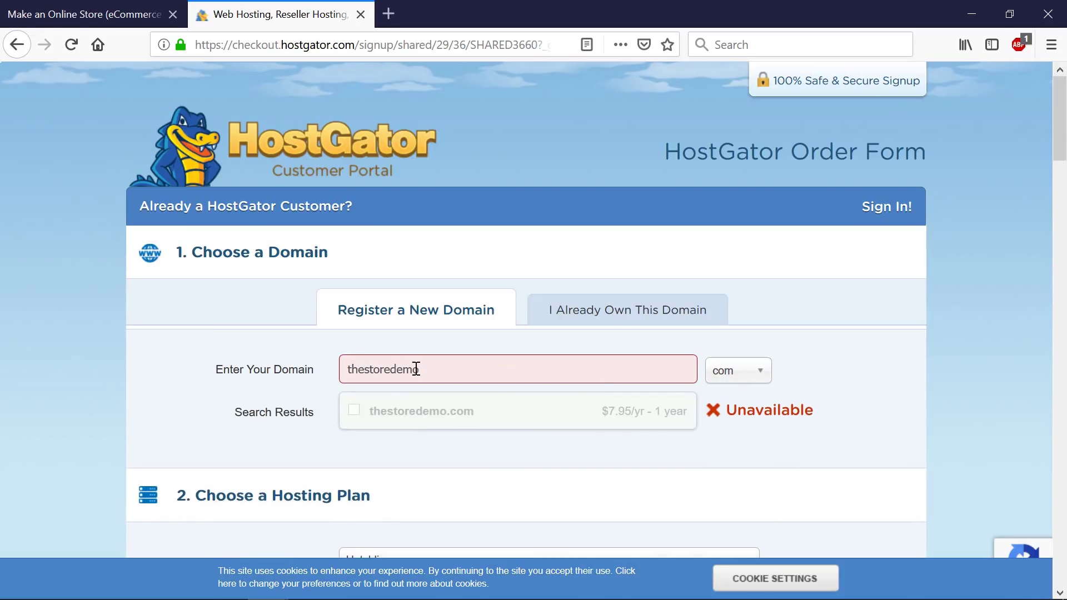
# - Change the domain to theawesomeststore.com and add it as primary with privacy protection
pyautogui.moveTo(391, 369); pyautogui.dragTo(364, 370)
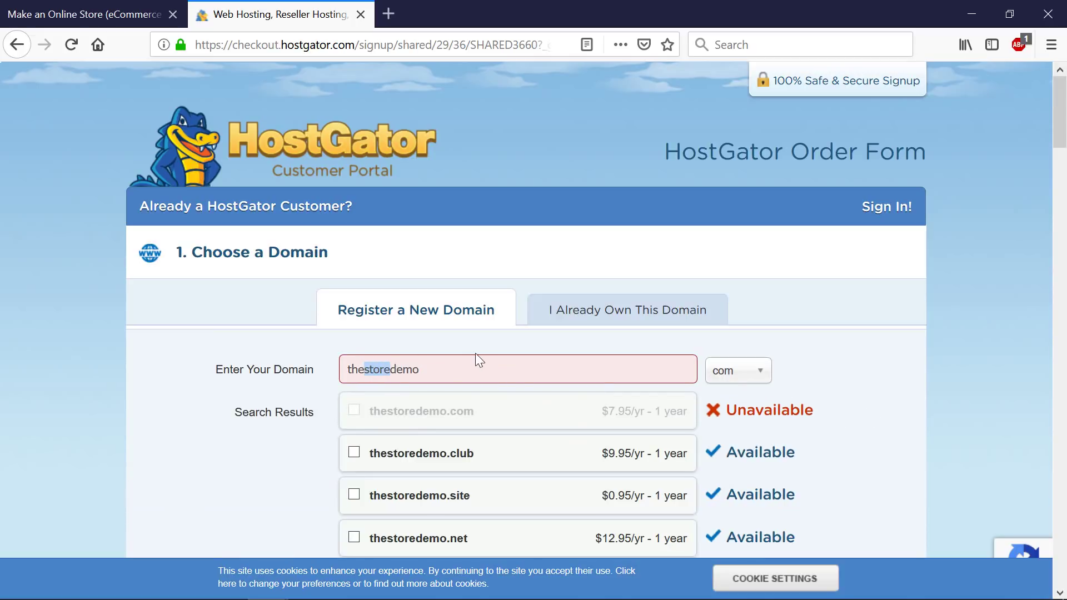
pyautogui.write('awesome')
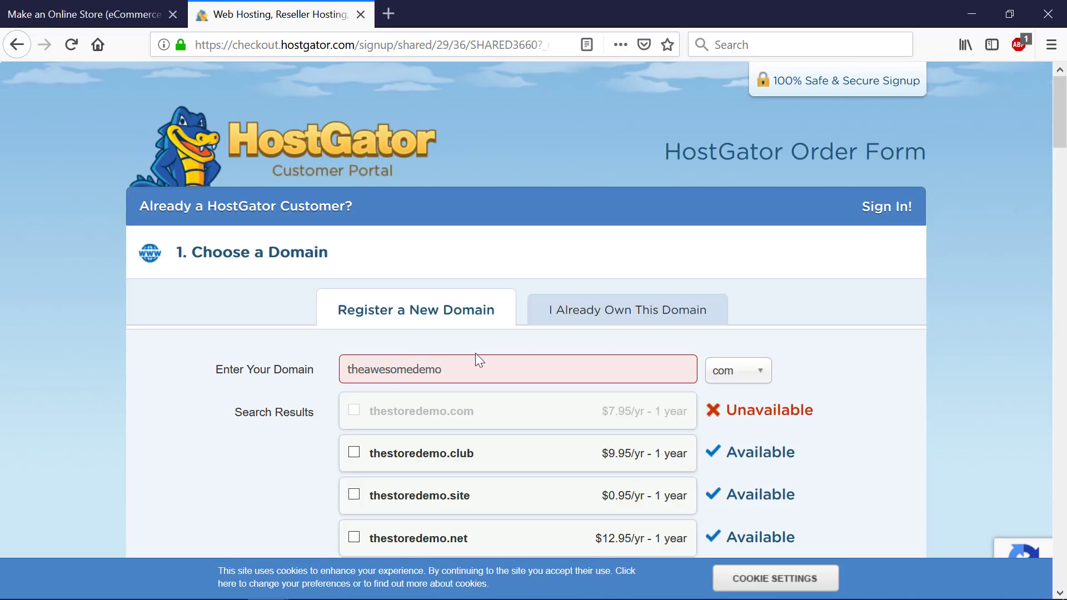
pyautogui.moveTo(443, 372); pyautogui.dragTo(414, 373)
pyautogui.press('BackSpace')
pyautogui.write('store')
pyautogui.press('Tab')
pyautogui.write('com')
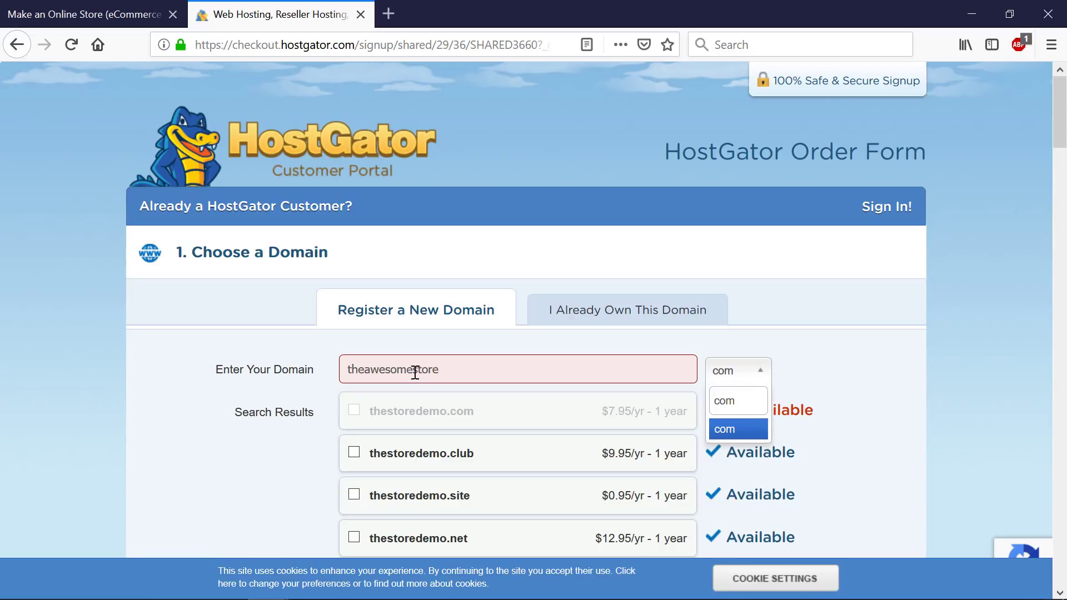
pyautogui.click(414, 371)
pyautogui.write('st')
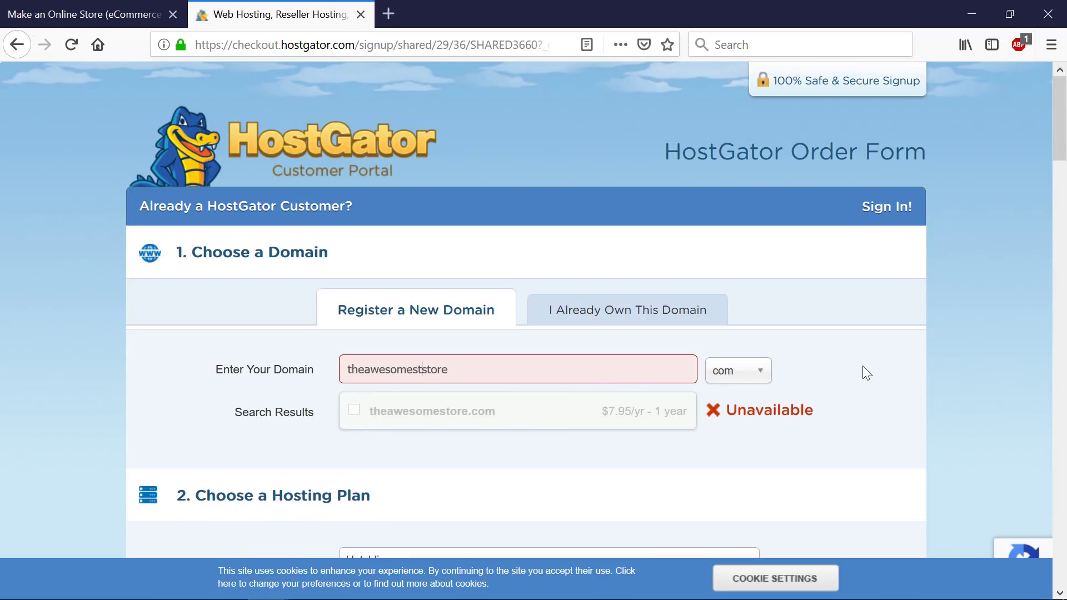
pyautogui.click(878, 365)
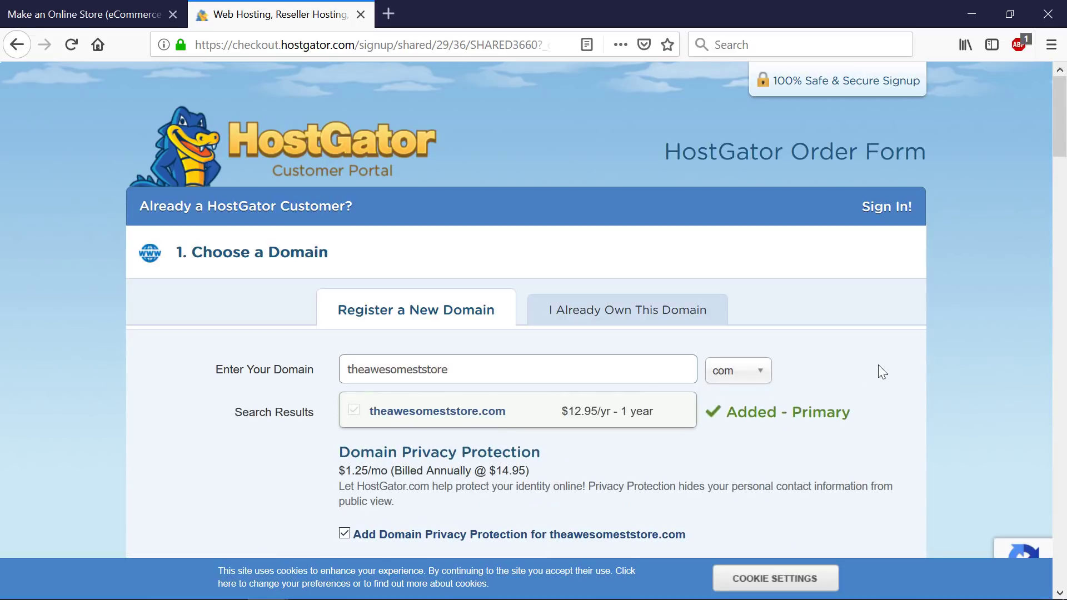
pyautogui.scroll(-2, 600, 394)
pyautogui.scroll(-4, 599, 395)
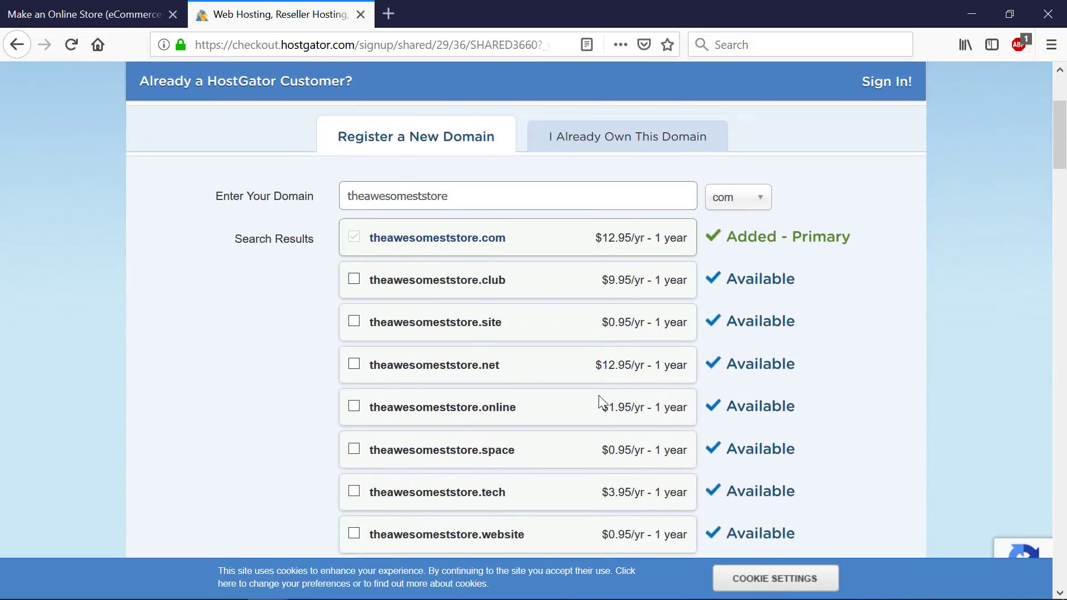
pyautogui.scroll(2, 704, 278)
pyautogui.scroll(-5, 761, 396)
pyautogui.scroll(-7, 764, 399)
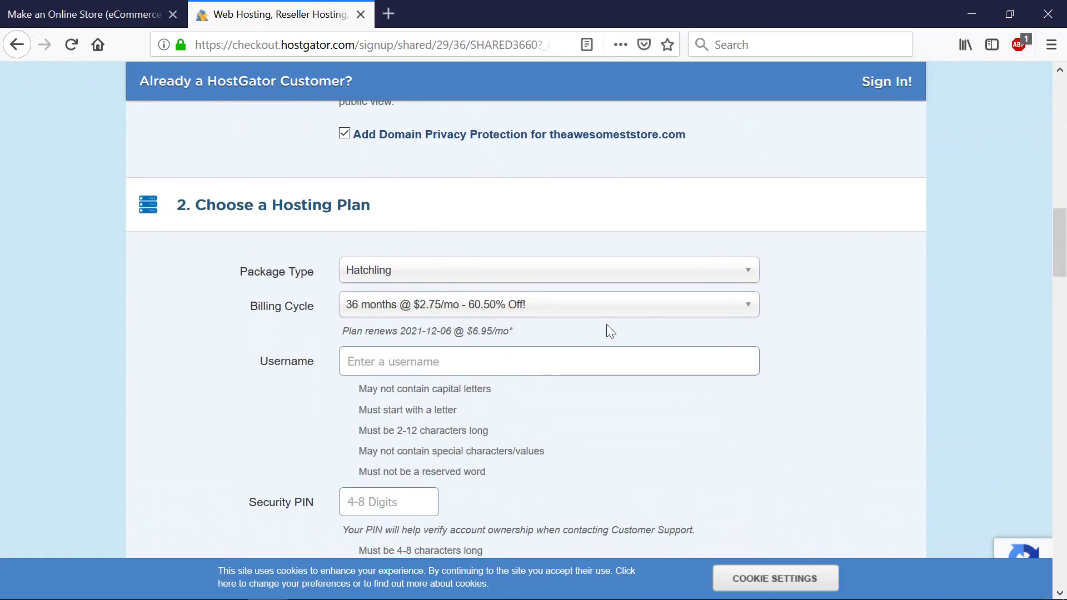
# - Check the billing cycle options, leaving it at 36 months
pyautogui.click(592, 314)
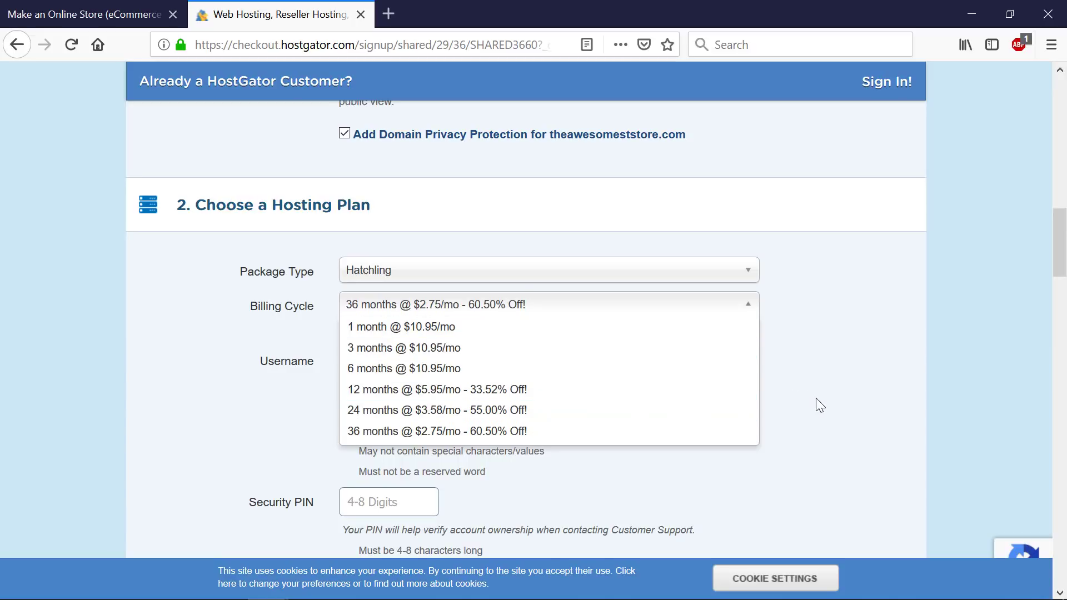
pyautogui.click(802, 399)
pyautogui.scroll(-3, 802, 398)
pyautogui.scroll(-12, 661, 389)
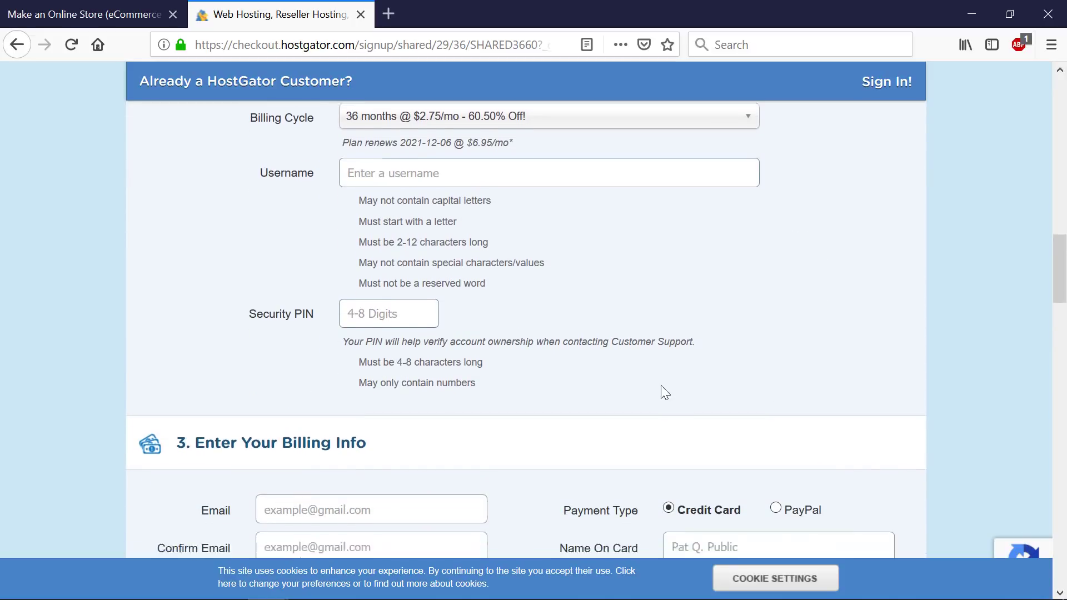
pyautogui.scroll(-2, 661, 392)
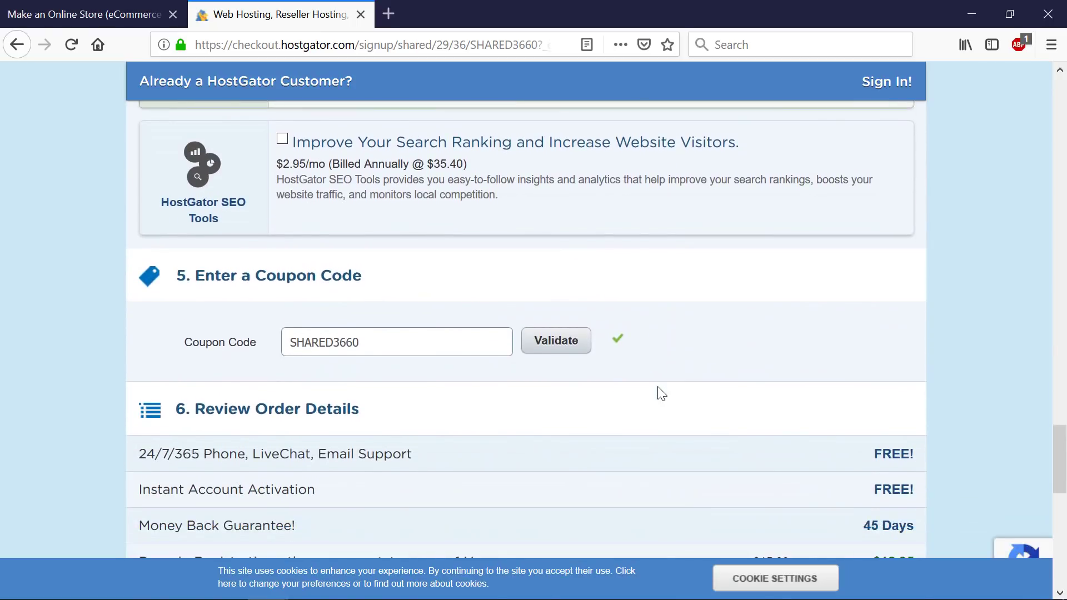
# - Replace the coupon code with ONLINESTORE and validate it
pyautogui.moveTo(469, 345); pyautogui.dragTo(230, 332)
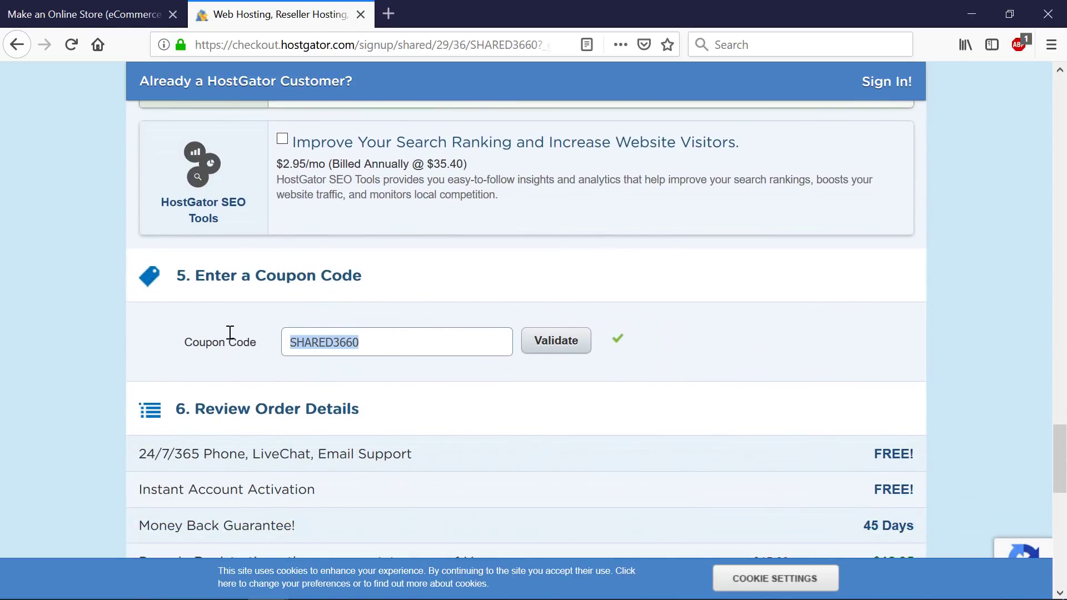
pyautogui.write('ONLINESTORE')
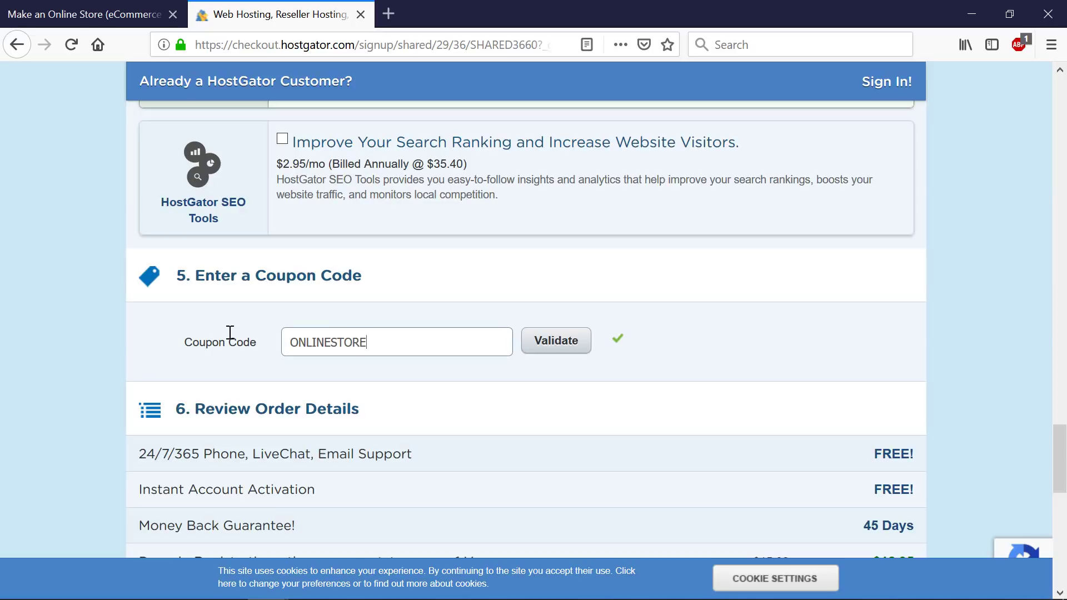
pyautogui.click(567, 343)
pyautogui.scroll(-5, 661, 353)
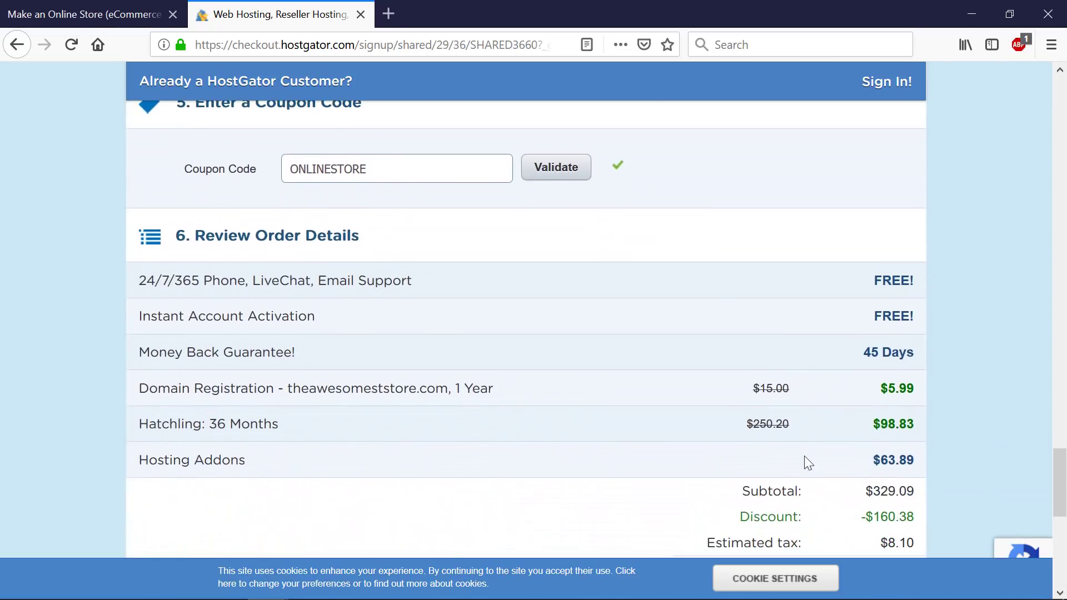
pyautogui.scroll(-2, 837, 468)
pyautogui.scroll(20, 733, 453)
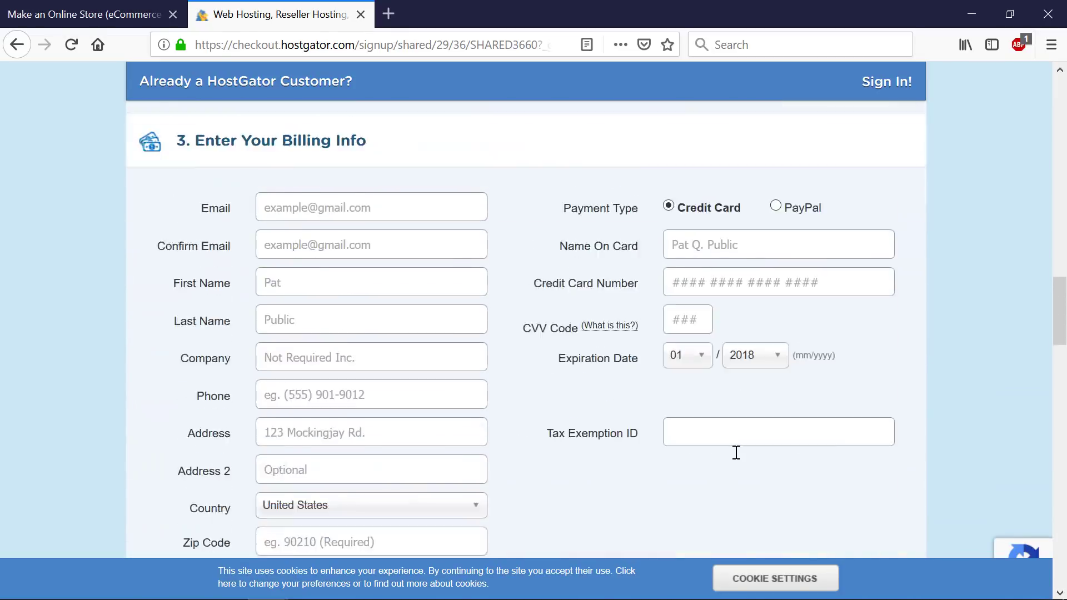
pyautogui.scroll(-5, 724, 457)
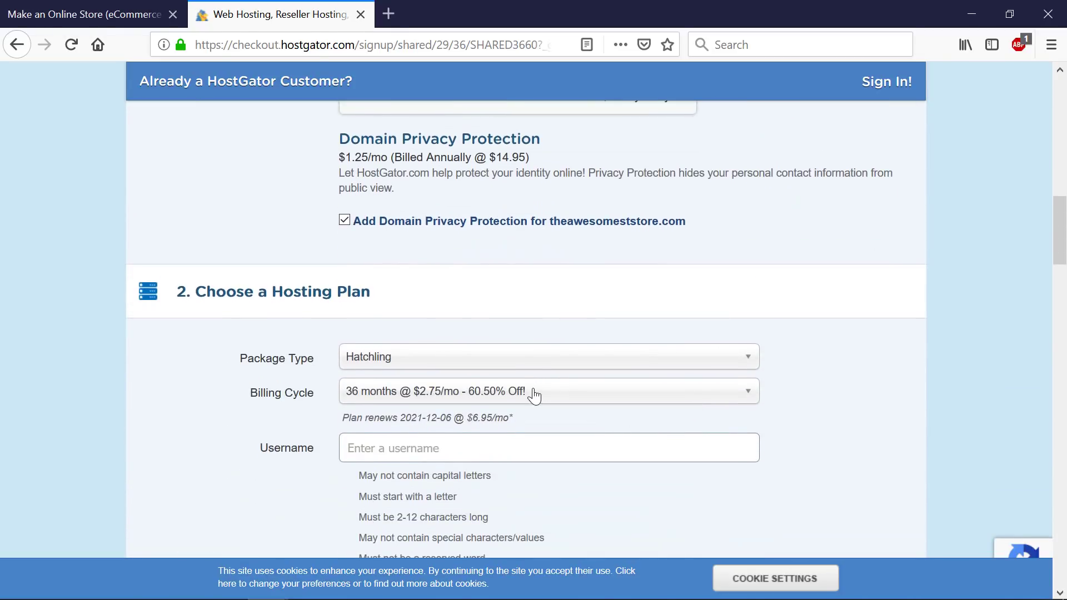
# - Review the discounted billing prices and keep the 36-month cycle at $2.75/mo
pyautogui.click(535, 393)
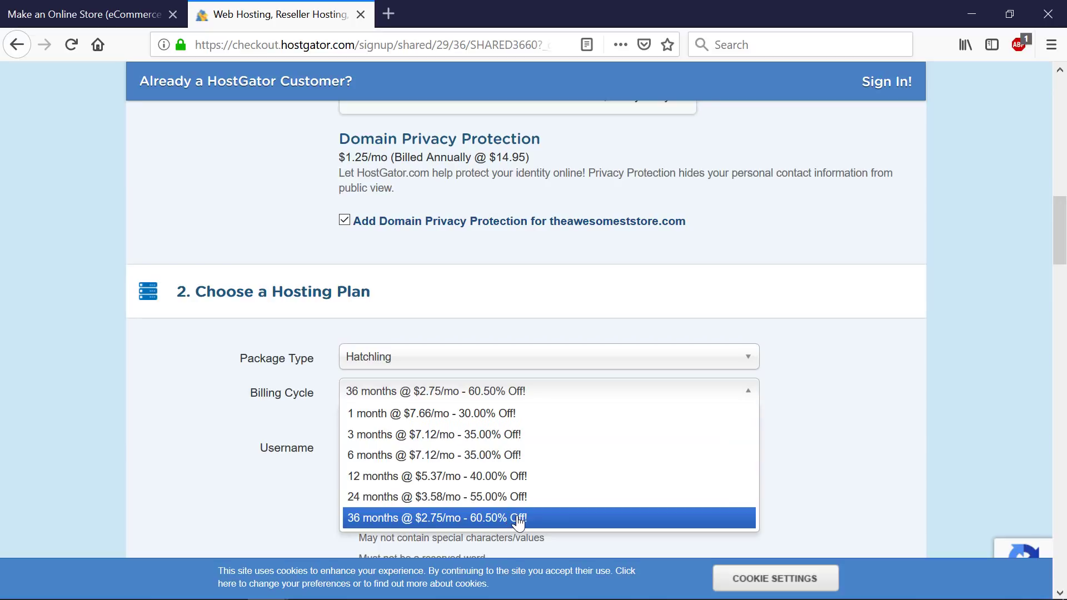
pyautogui.click(820, 491)
pyautogui.scroll(-10, 820, 491)
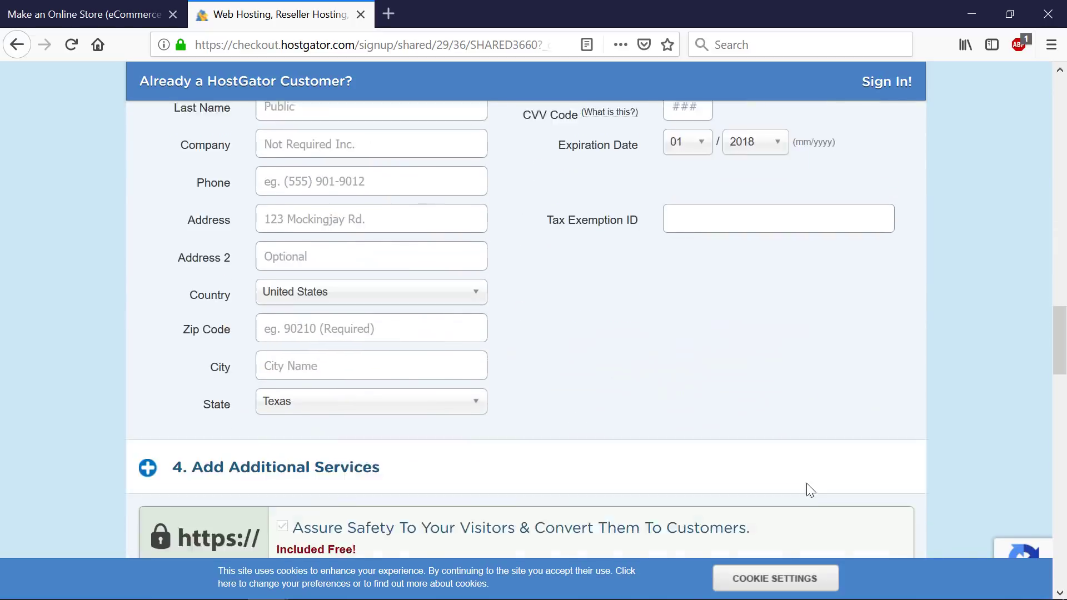
pyautogui.scroll(5, 806, 482)
pyautogui.scroll(2, 795, 483)
pyautogui.scroll(-10, 788, 481)
pyautogui.scroll(15, 783, 482)
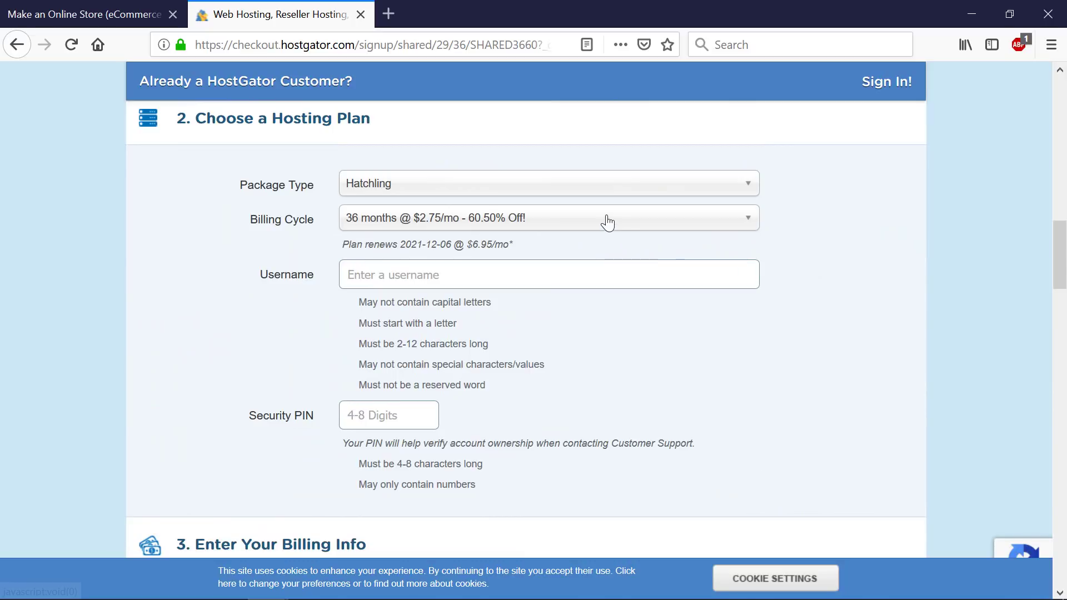
pyautogui.click(608, 221)
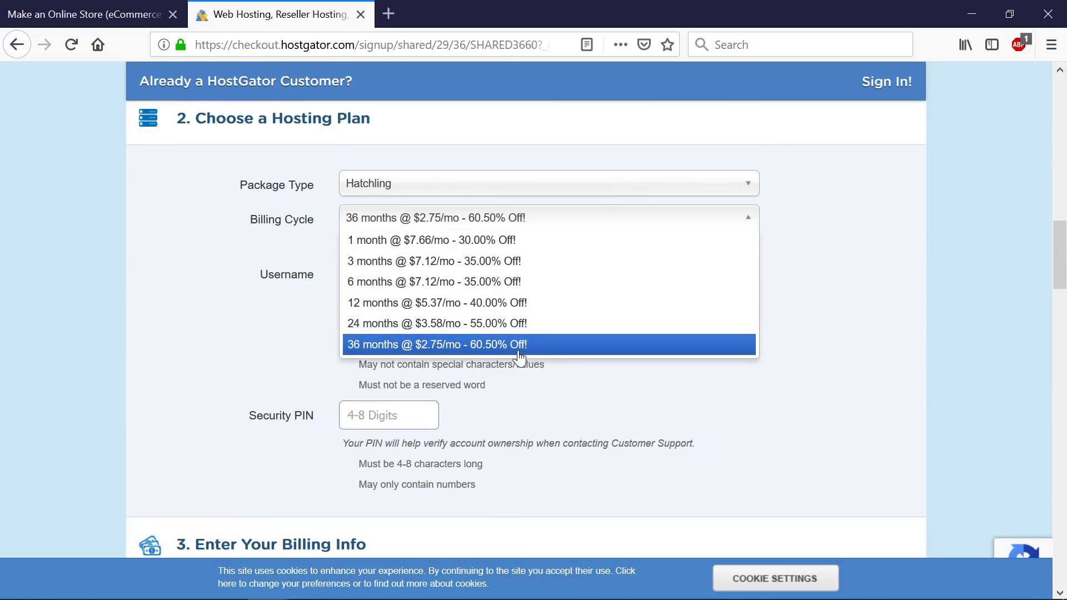
pyautogui.scroll(-20, 812, 405)
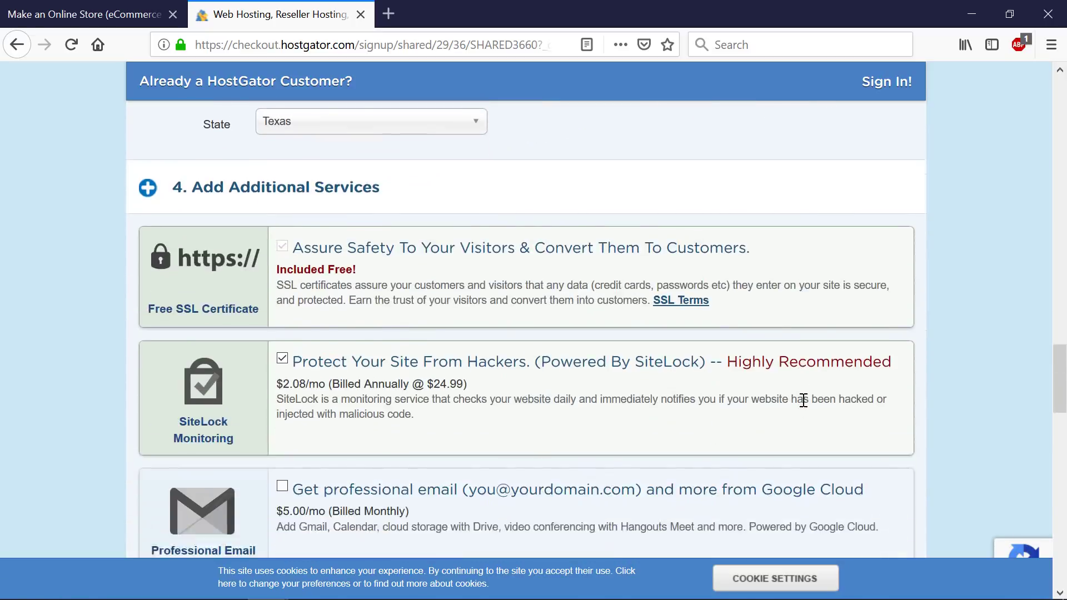
# - Try the 1DIRTYCENT coupon and compare the resulting billing cycle prices without changing the cycle
pyautogui.hotkey('ctrl', 'a')
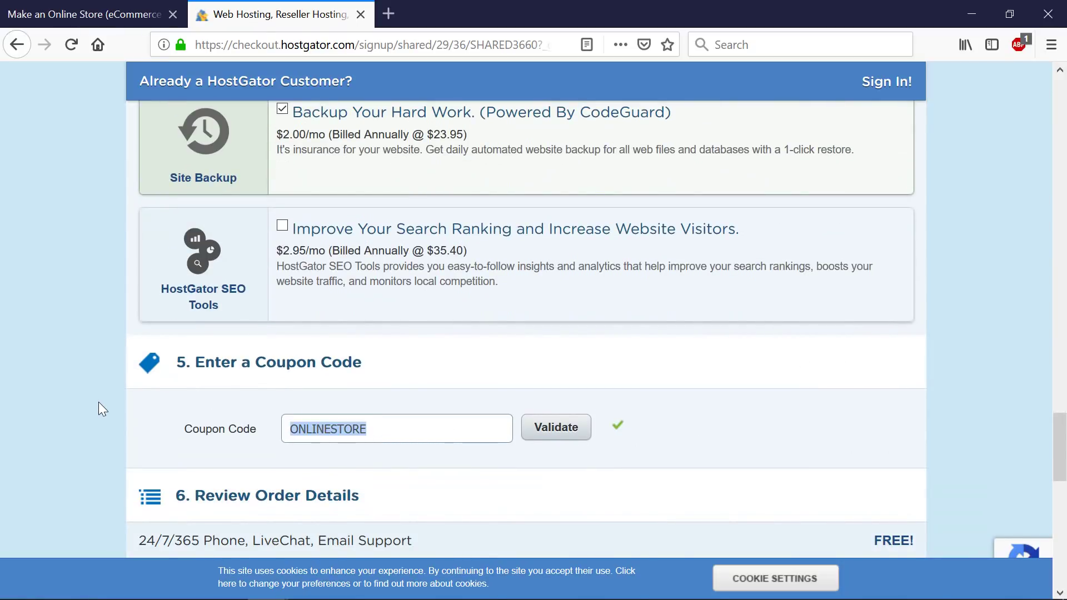
pyautogui.write('1DIRTY')
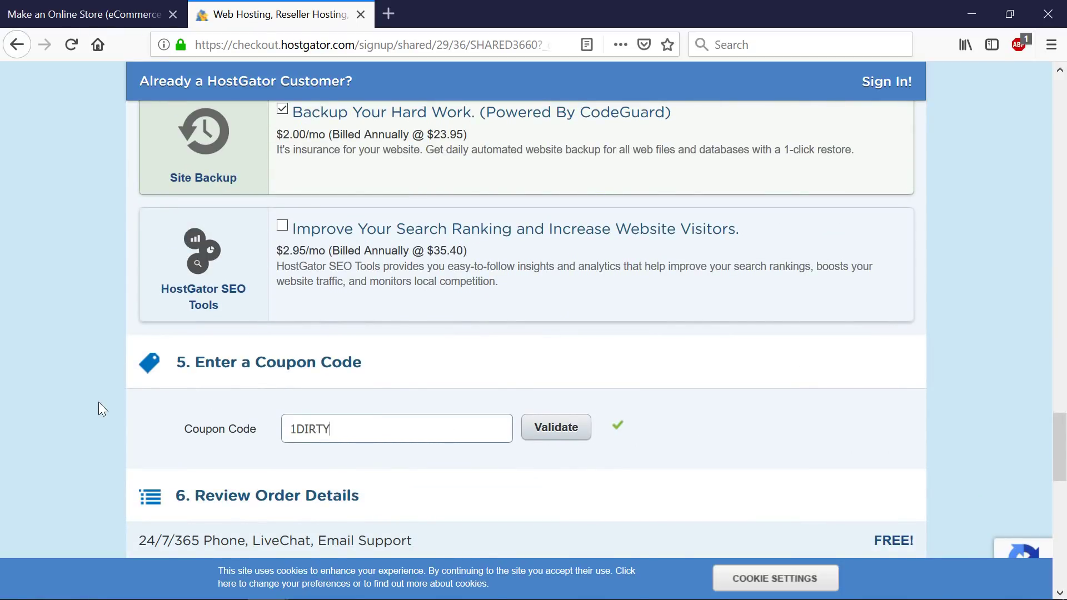
pyautogui.write('CENT')
pyautogui.click(562, 429)
pyautogui.scroll(20, 644, 439)
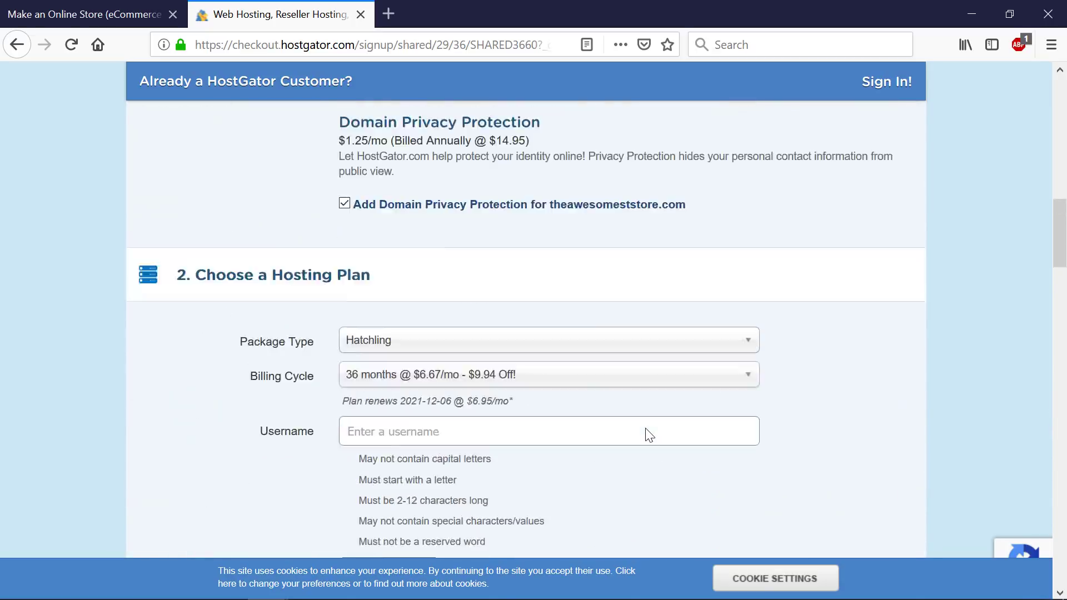
pyautogui.scroll(-5, 639, 438)
pyautogui.click(624, 309)
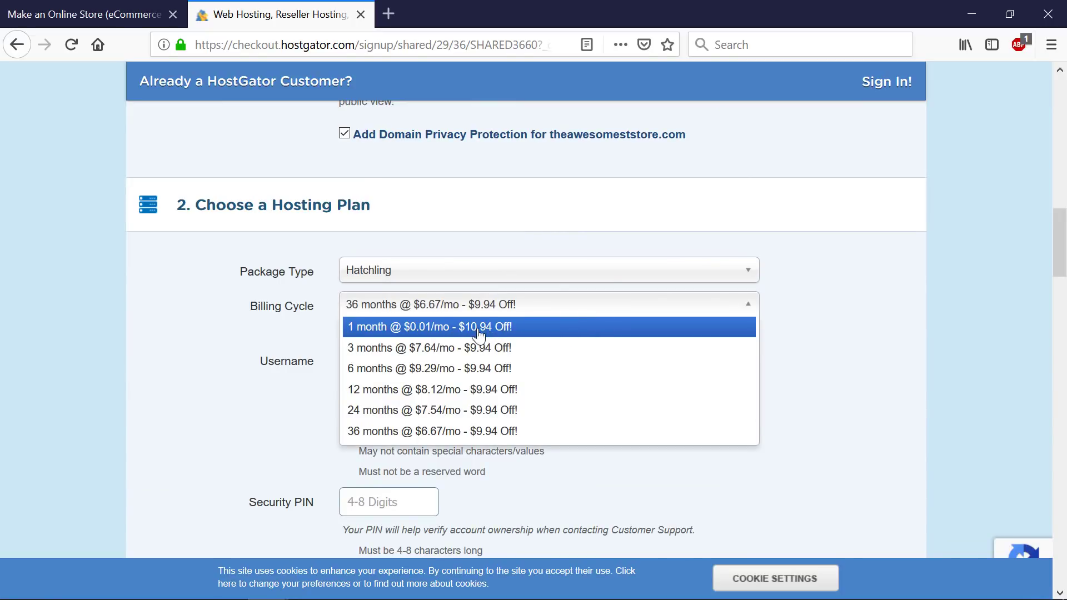
pyautogui.click(822, 424)
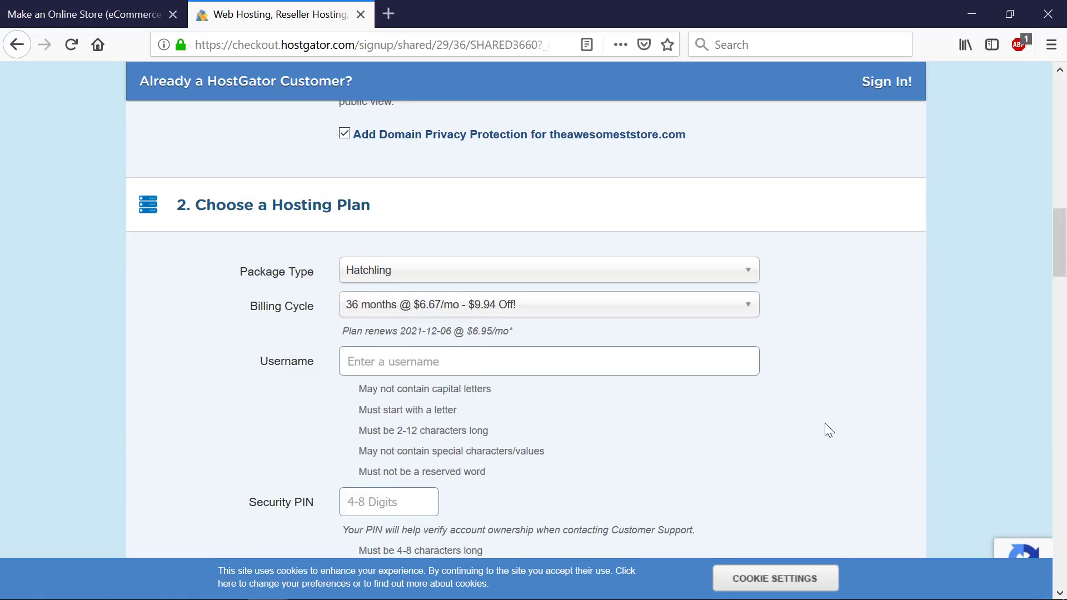
pyautogui.scroll(-10, 824, 422)
pyautogui.scroll(-10, 817, 416)
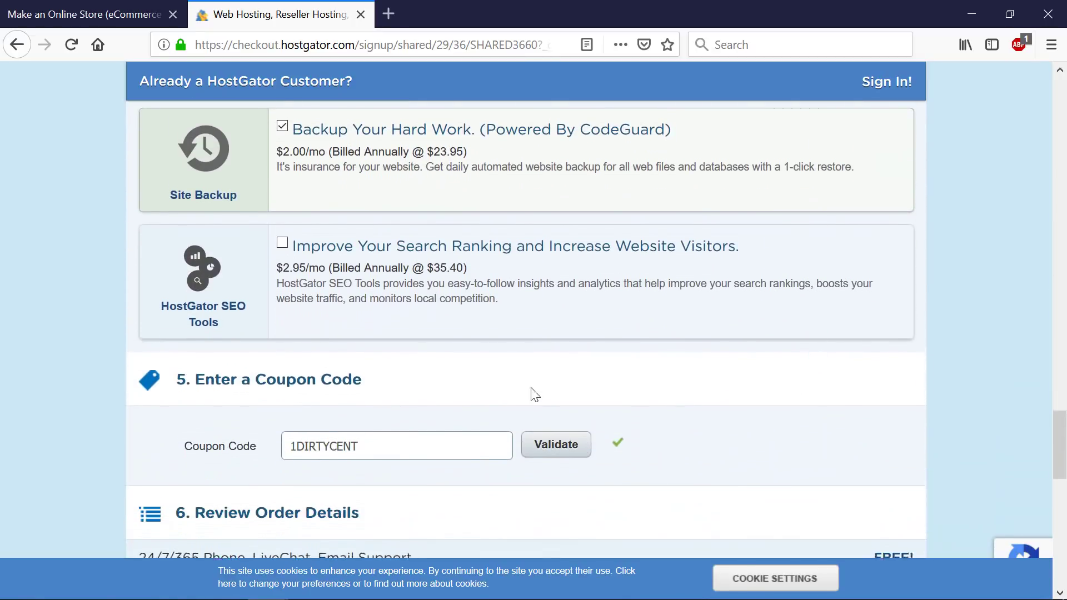
# - Revalidate the ONLINESTORE coupon and set the billing cycle to 24 months at $3.58/mo
pyautogui.moveTo(406, 428); pyautogui.dragTo(146, 425)
pyautogui.write('ONLI')
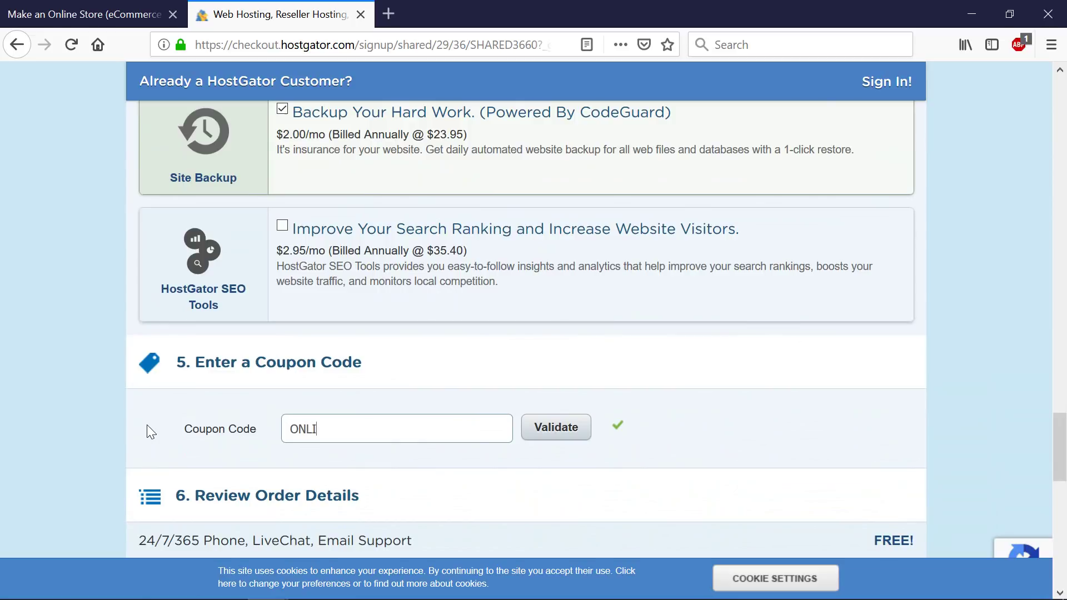
pyautogui.write('NESTORE')
pyautogui.click(570, 439)
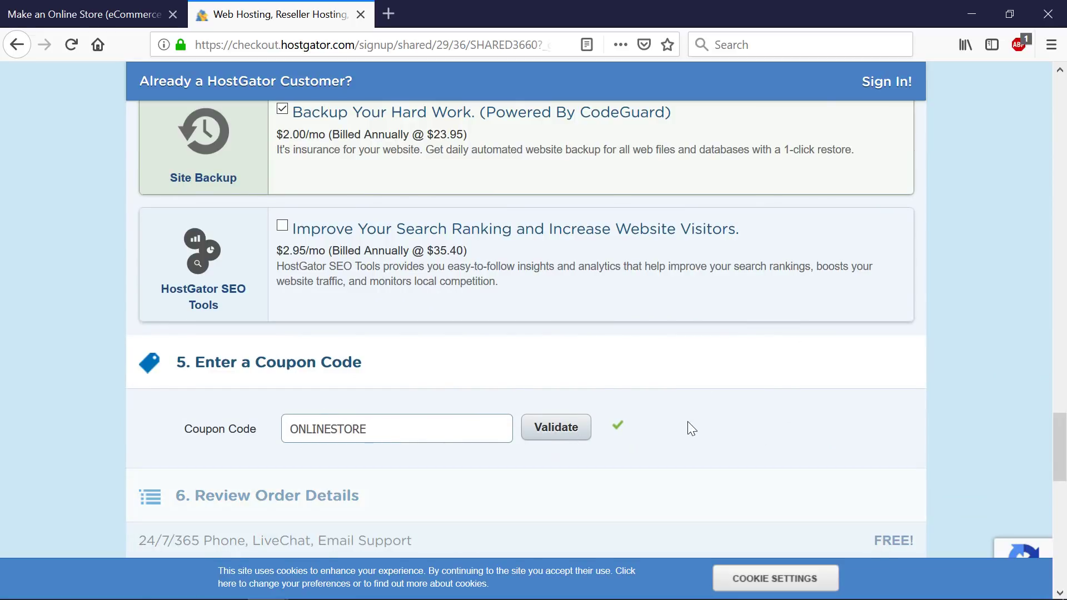
pyautogui.scroll(10, 700, 421)
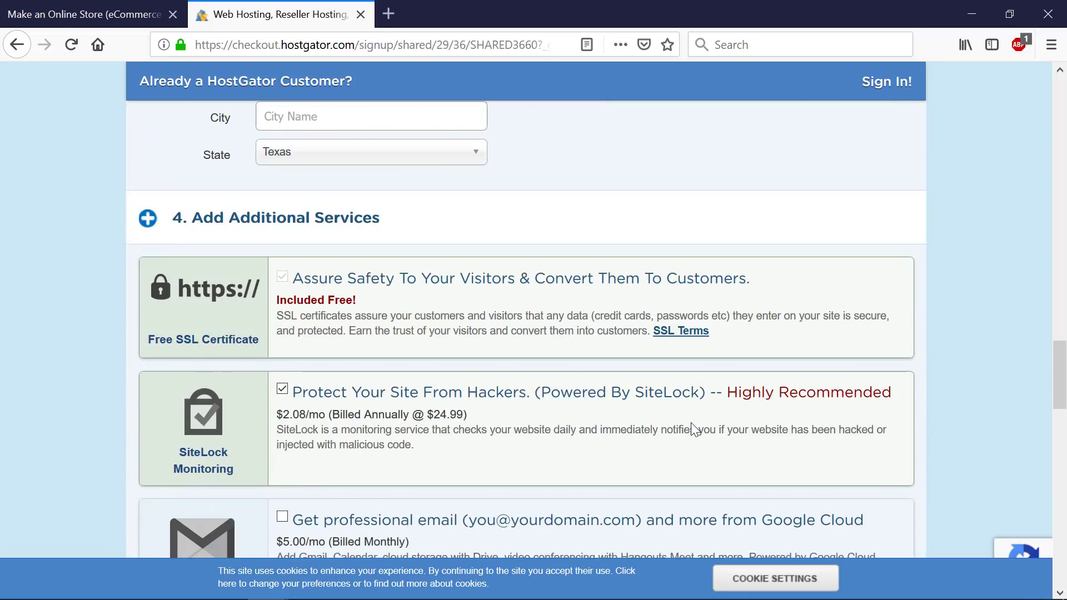
pyautogui.scroll(15, 691, 422)
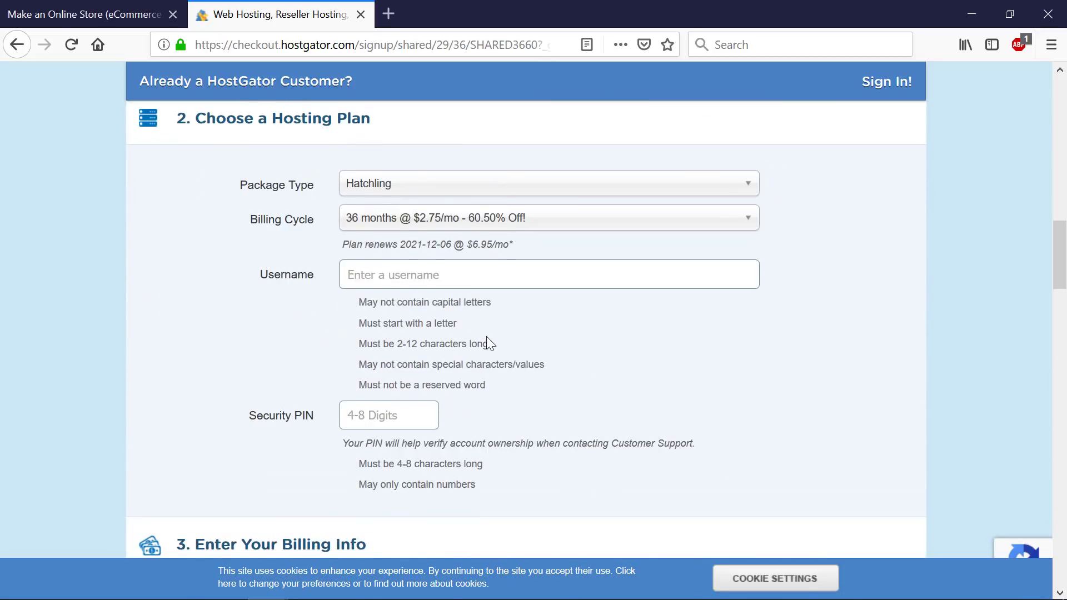
pyautogui.scroll(-5, 486, 337)
pyautogui.scroll(5, 486, 337)
pyautogui.click(472, 225)
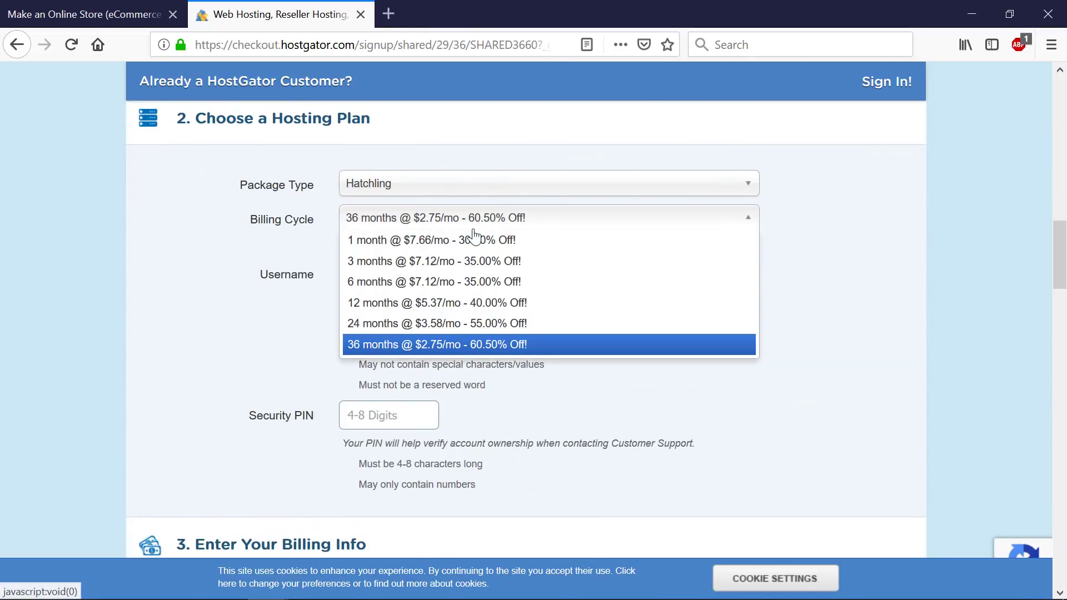
pyautogui.click(499, 326)
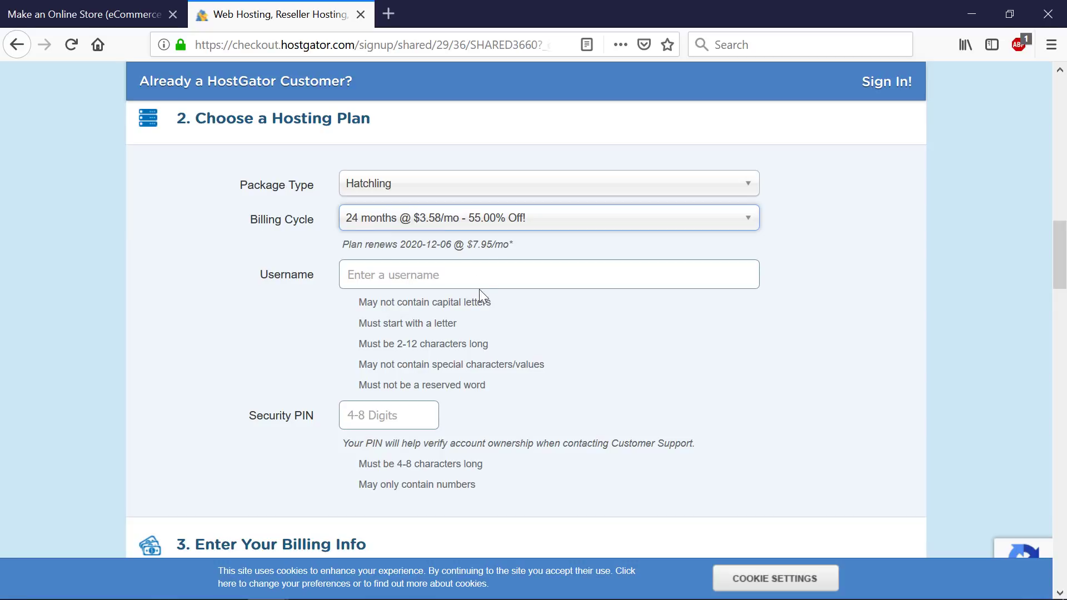
# - Keep the 24-month billing cycle, enter an account username, and move on to billing info
pyautogui.click(471, 220)
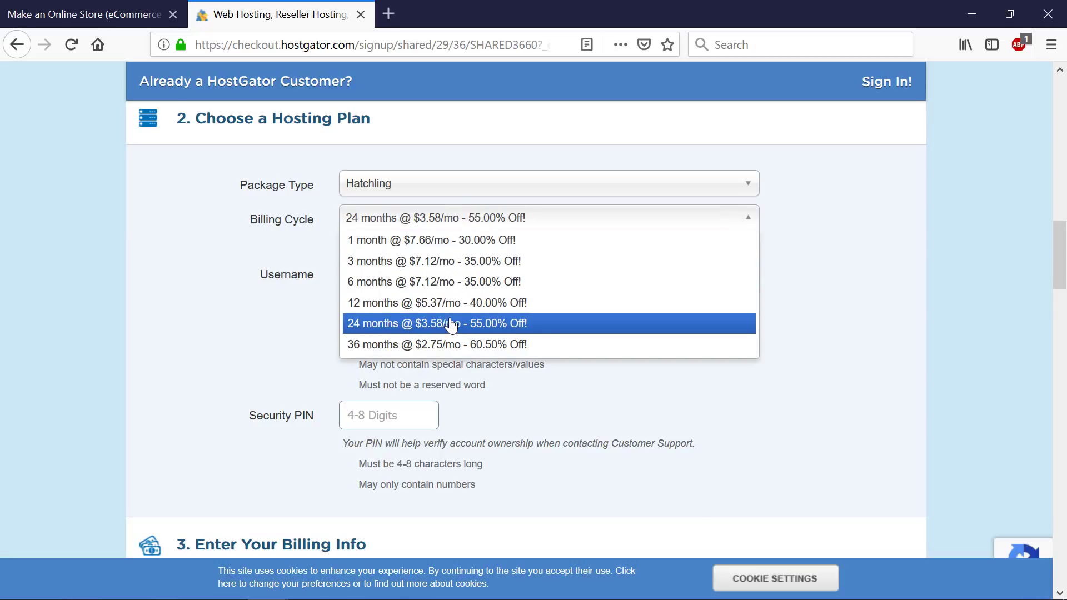
pyautogui.click(452, 324)
pyautogui.click(464, 277)
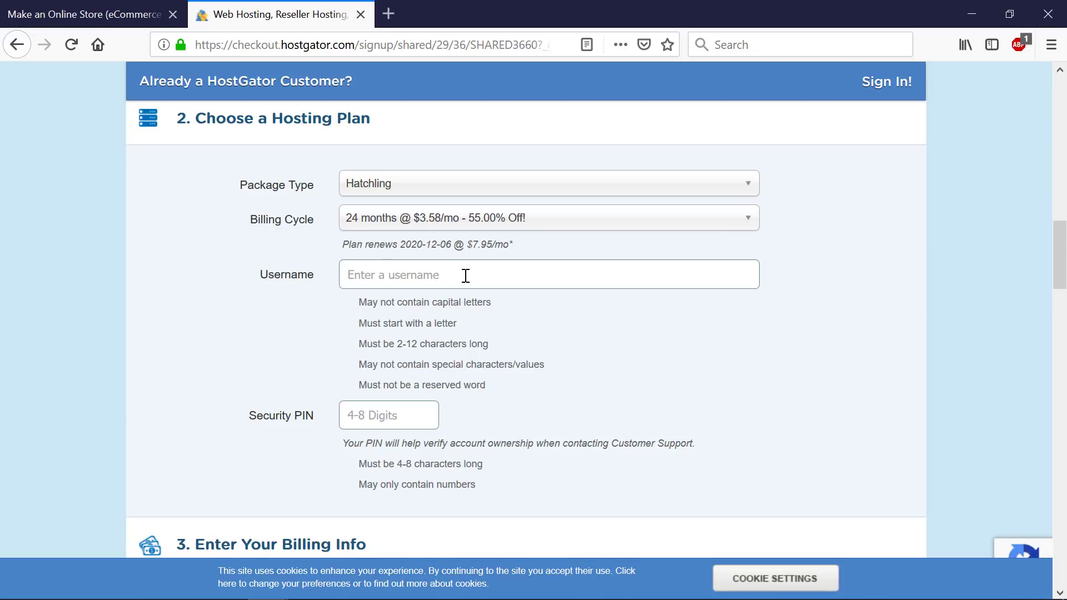
pyautogui.write('emediac0')
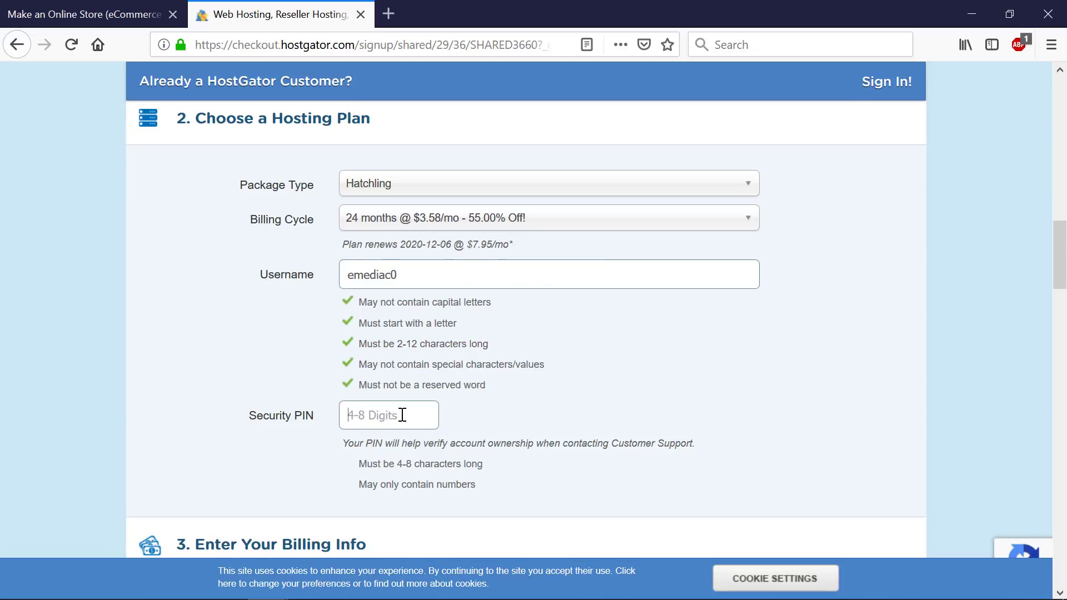
pyautogui.write('33')
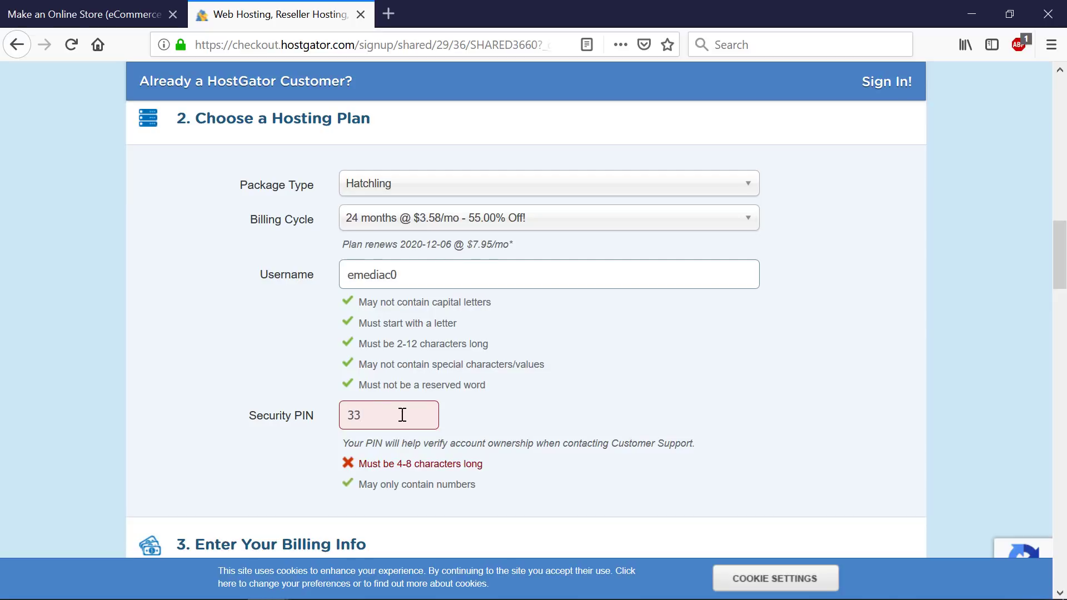
pyautogui.write('33')
pyautogui.scroll(-7, 615, 430)
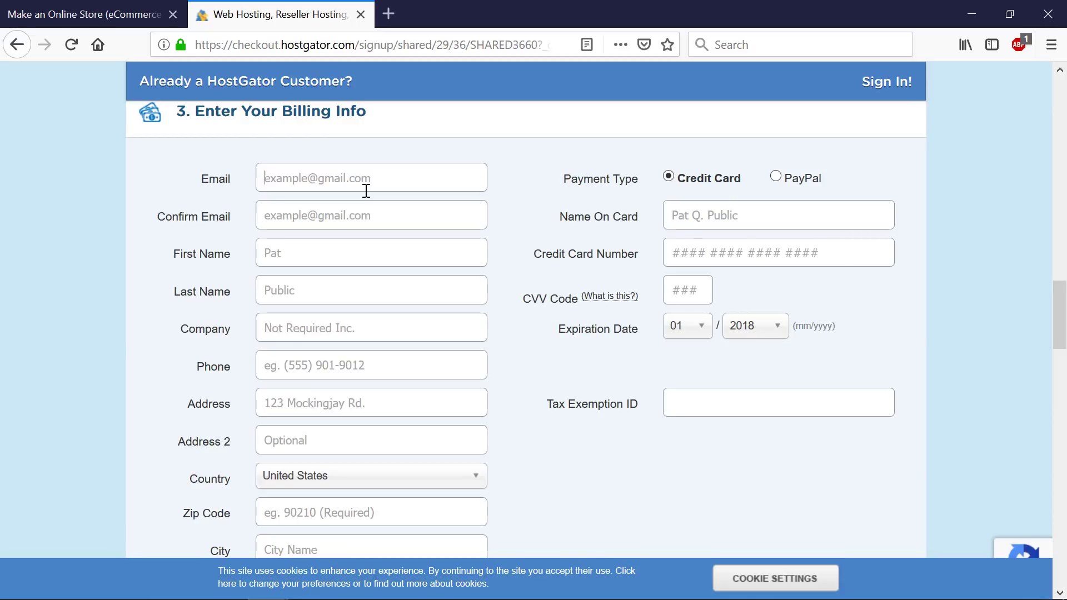
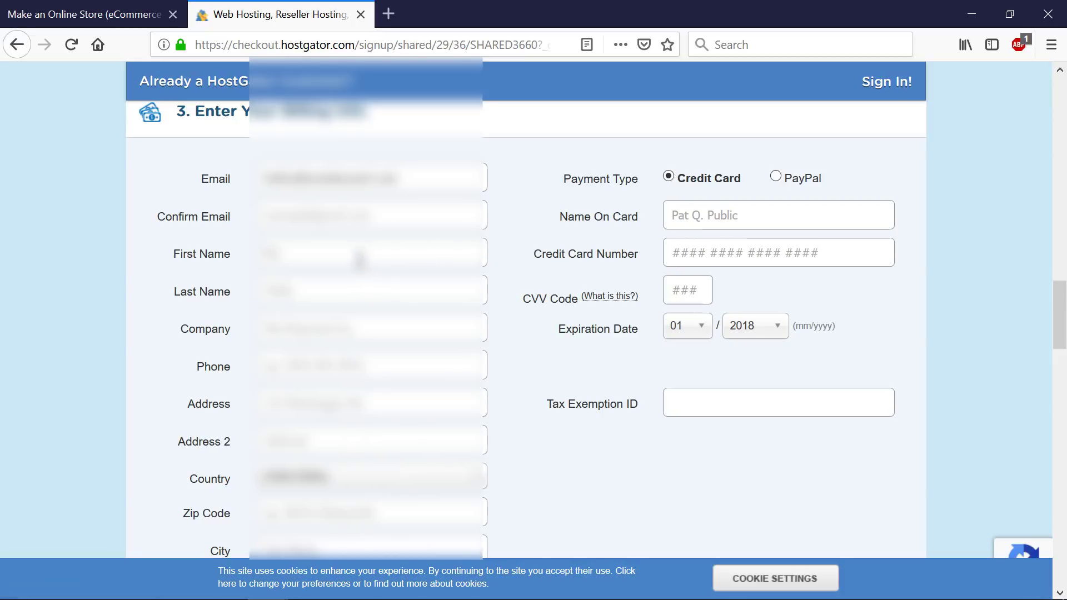
# - Fill in the email address, the last name and the company 'asd'
pyautogui.click(360, 260)
pyautogui.click(326, 290)
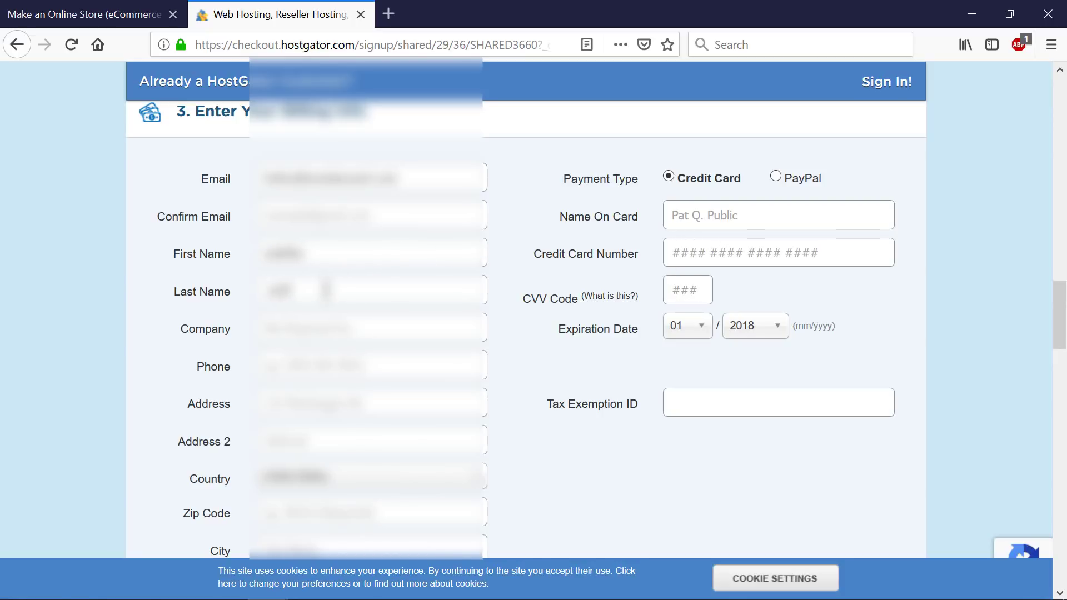
pyautogui.write('f')
pyautogui.click(323, 331)
pyautogui.write('asd')
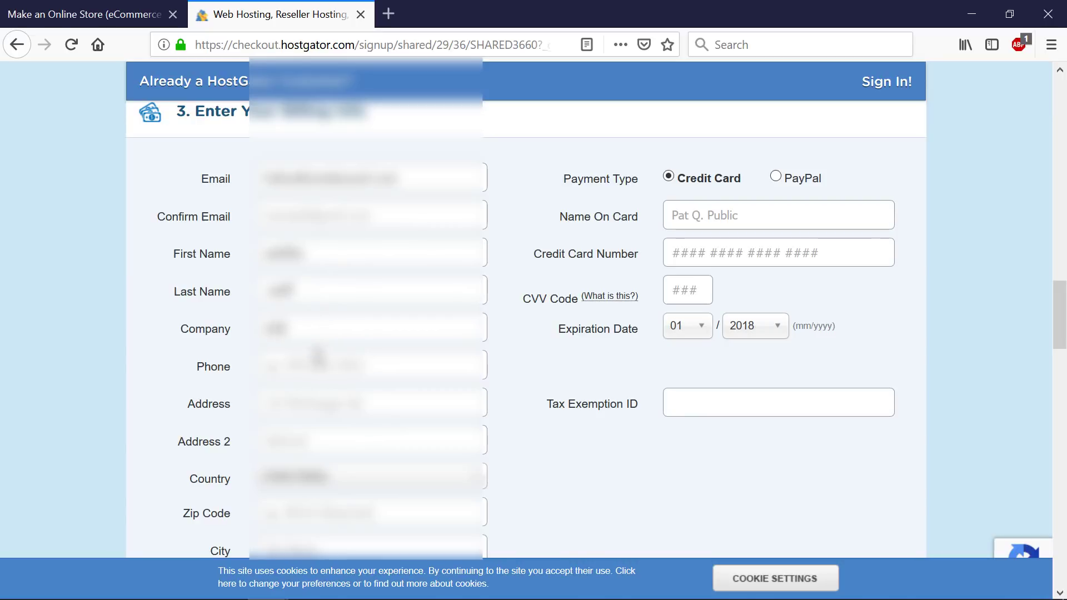
# - Choose Australia as the billing country and enter the zip code
pyautogui.click(325, 479)
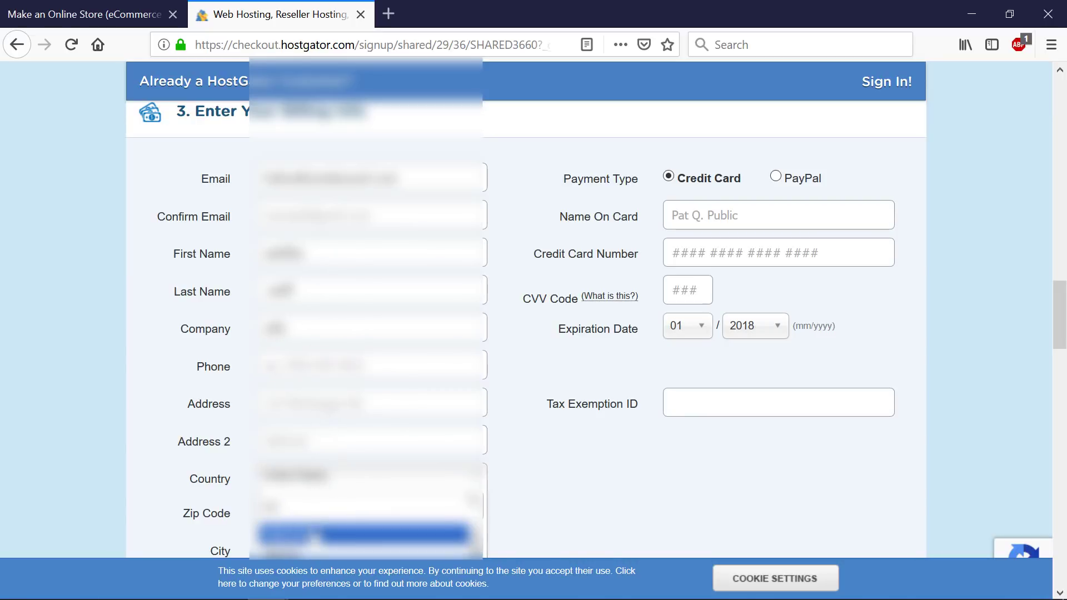
pyautogui.scroll(-3, 333, 528)
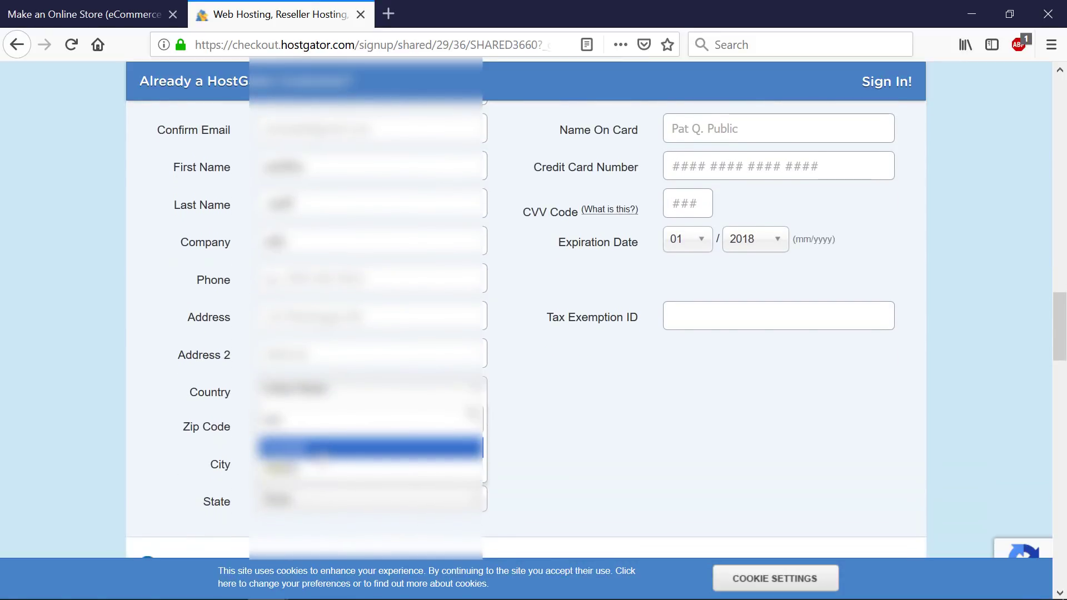
pyautogui.click(323, 450)
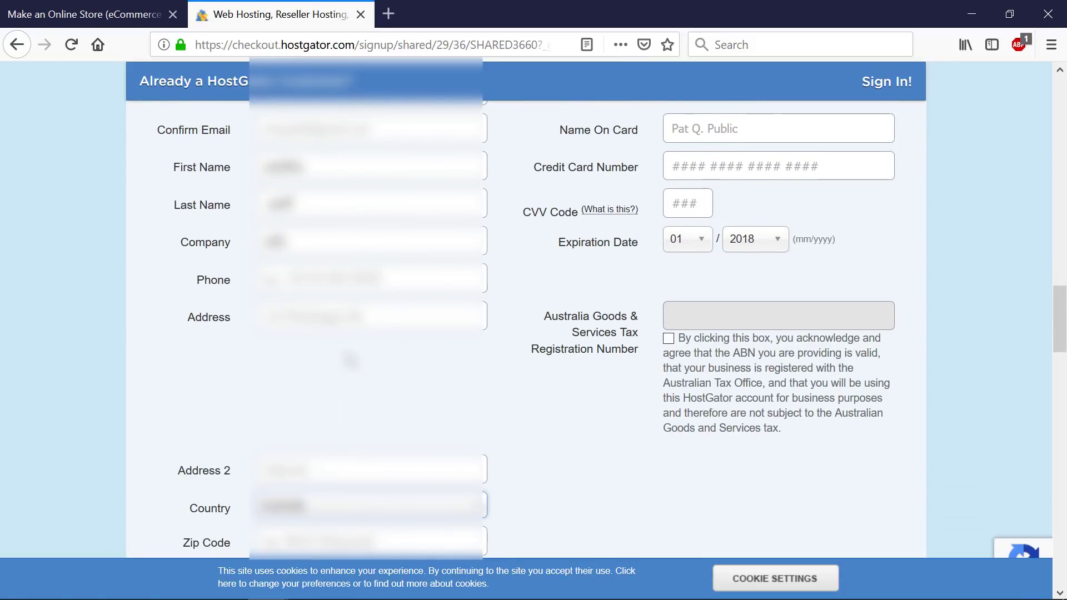
pyautogui.scroll(-1, 338, 439)
pyautogui.scroll(-3, 338, 406)
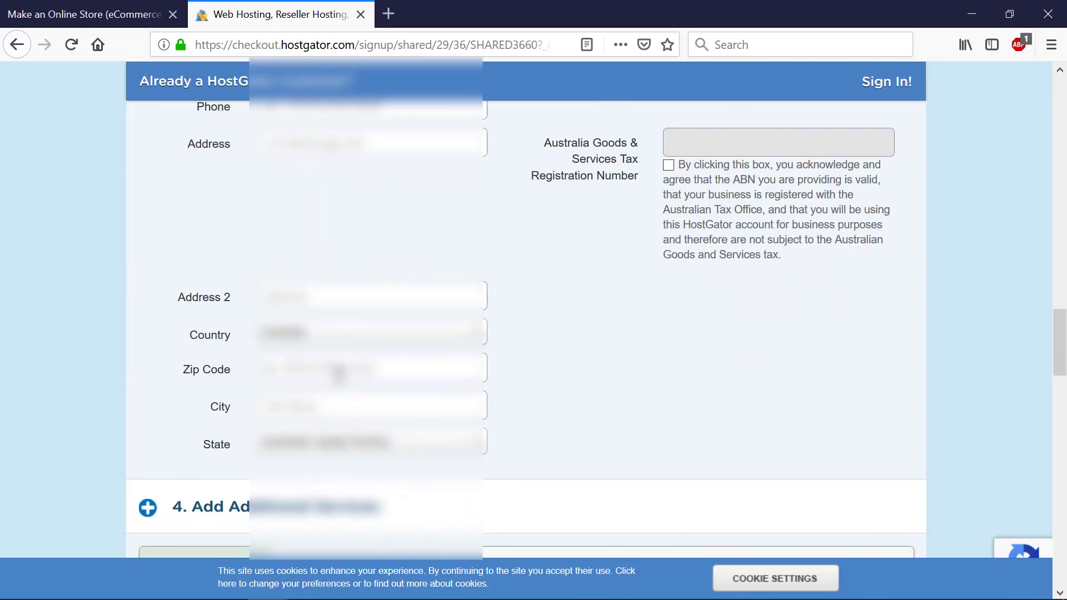
pyautogui.click(339, 373)
pyautogui.write('2000')
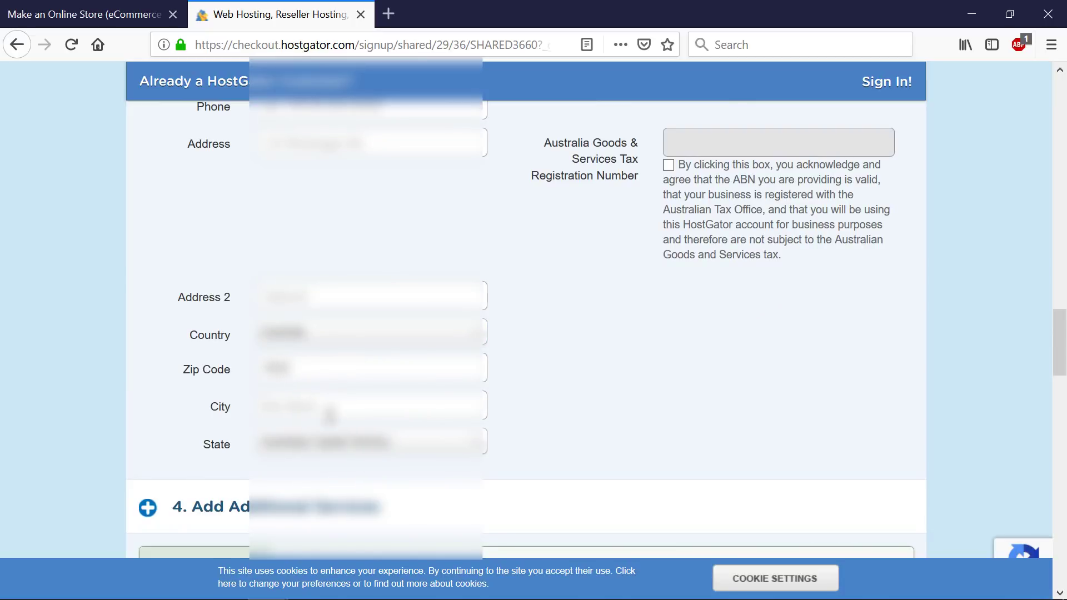
pyautogui.scroll(3, 392, 412)
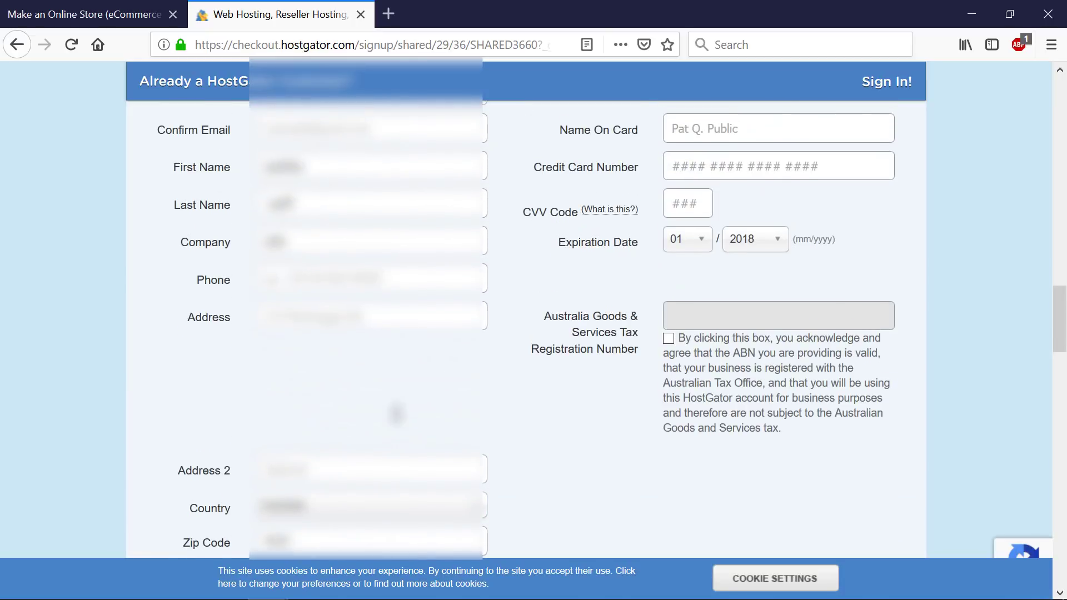
pyautogui.scroll(2, 396, 414)
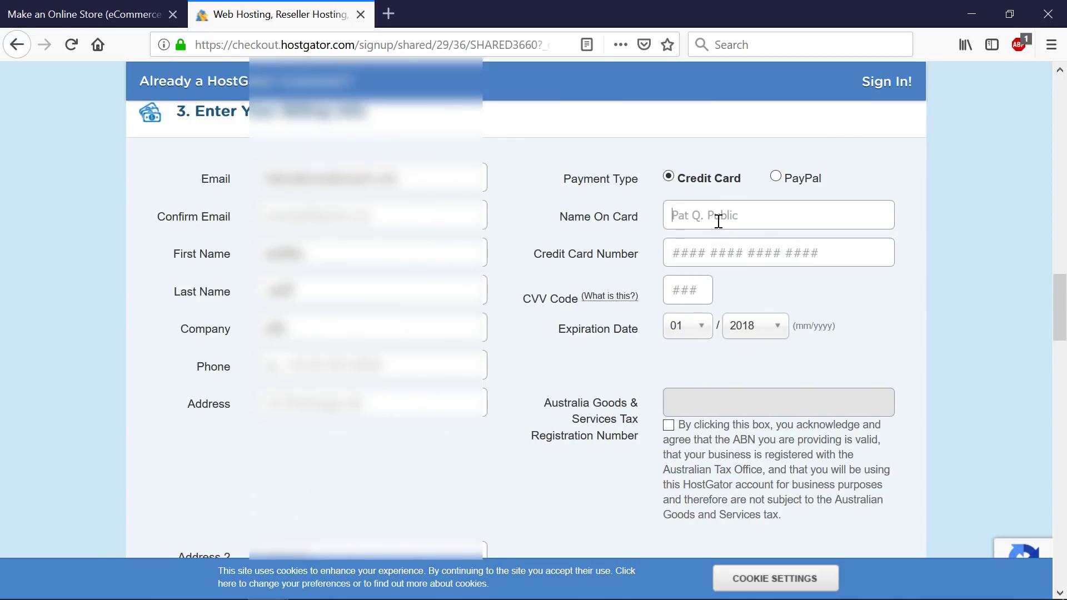
# - Enter the cardholder name, paste the card number, and pick the card's expiry year
pyautogui.click(718, 221)
pyautogui.write('531234')
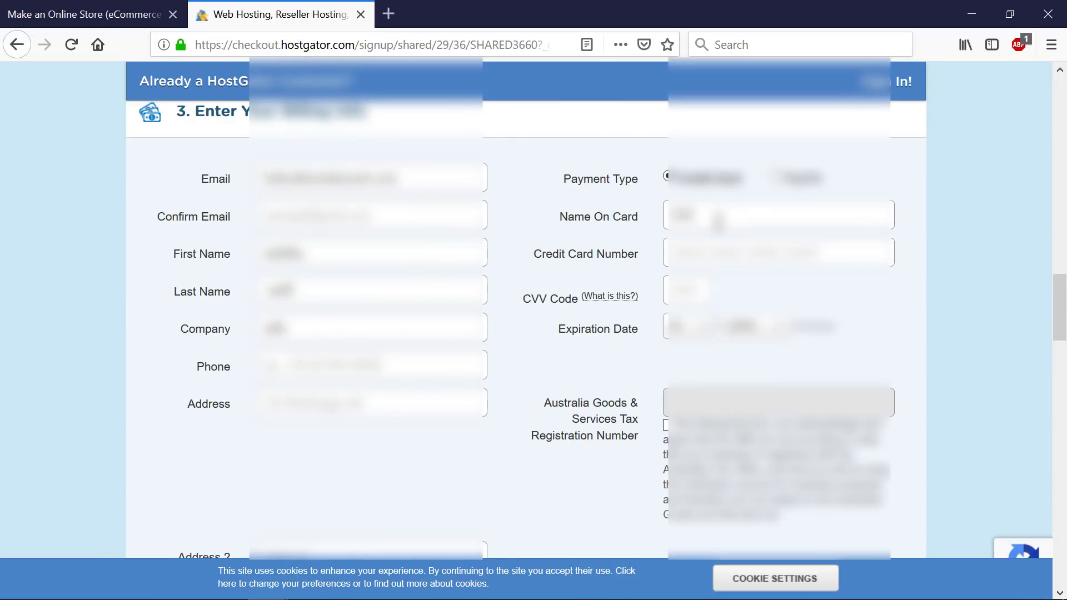
pyautogui.write(' Name')
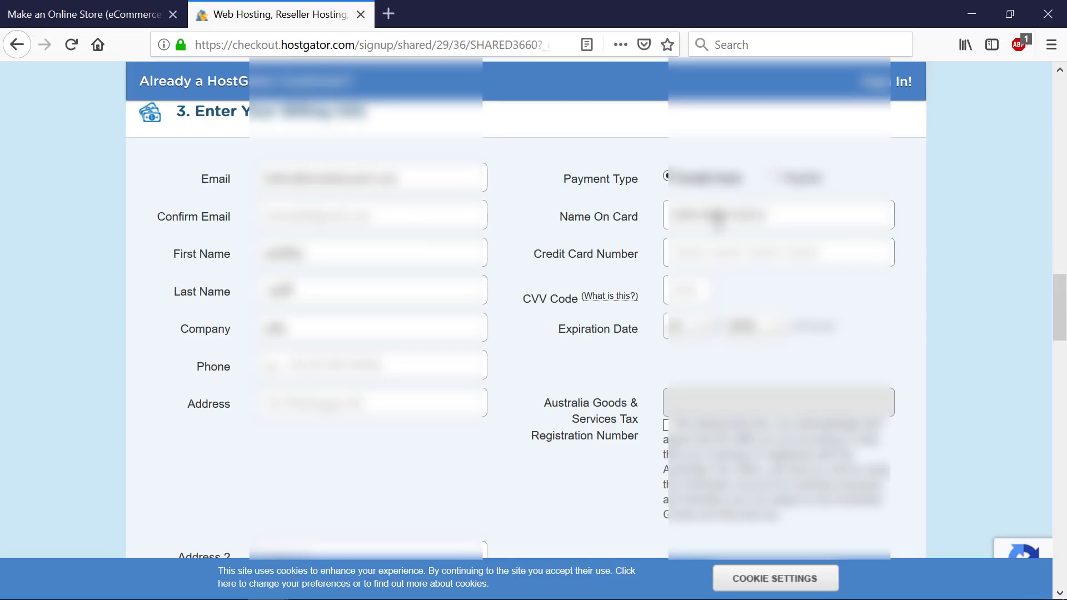
pyautogui.write('abcde')
pyautogui.click(749, 244)
pyautogui.hotkey('ctrl', 'v')
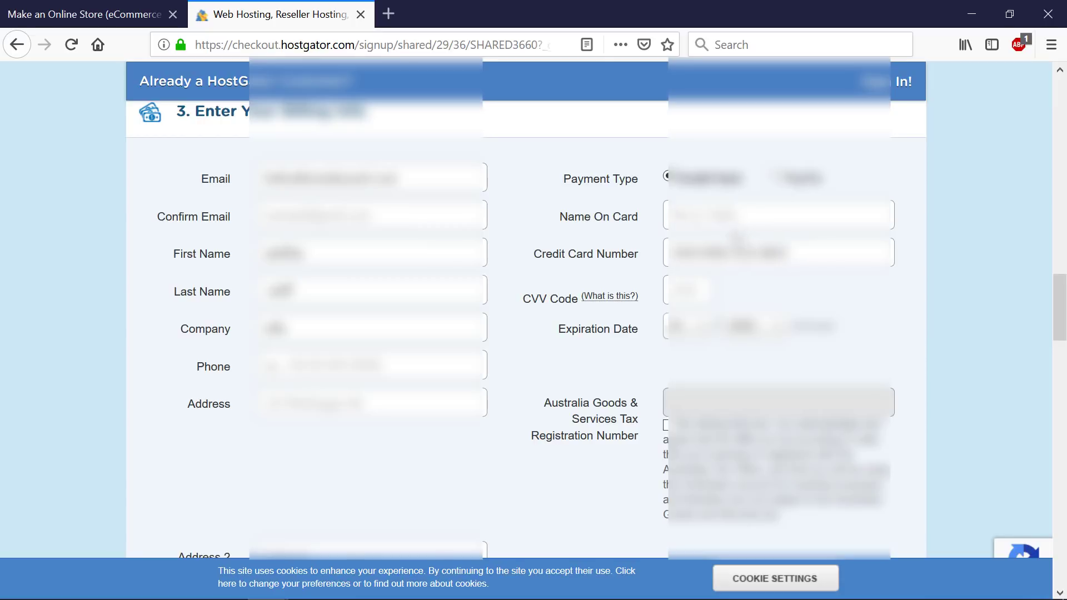
pyautogui.tripleClick(732, 224)
pyautogui.press('BackSpace')
pyautogui.hotkey('ctrl', 'v')
pyautogui.write('name')
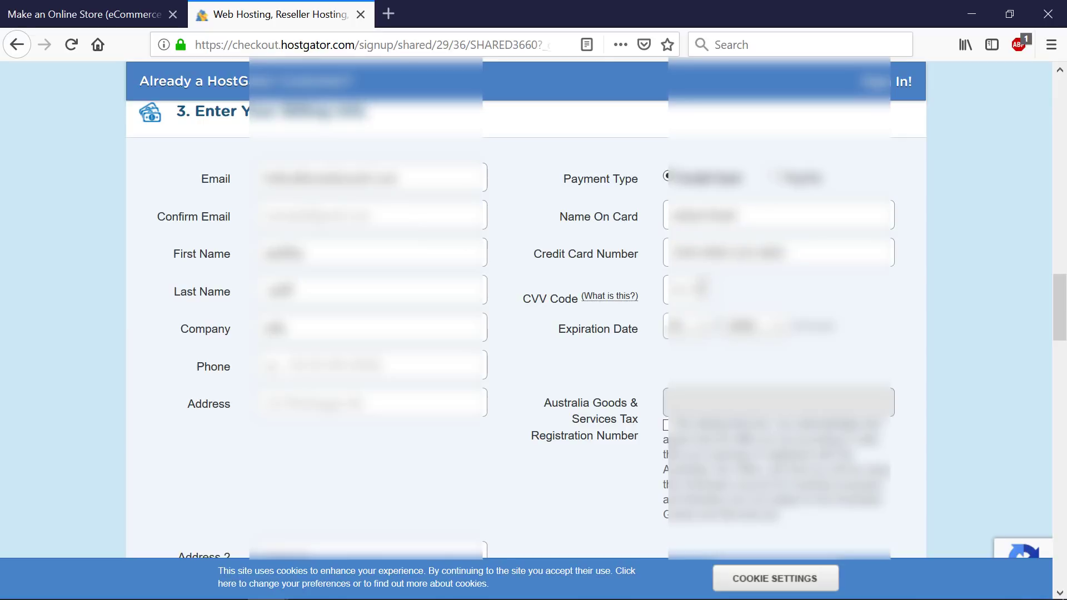
pyautogui.click(753, 330)
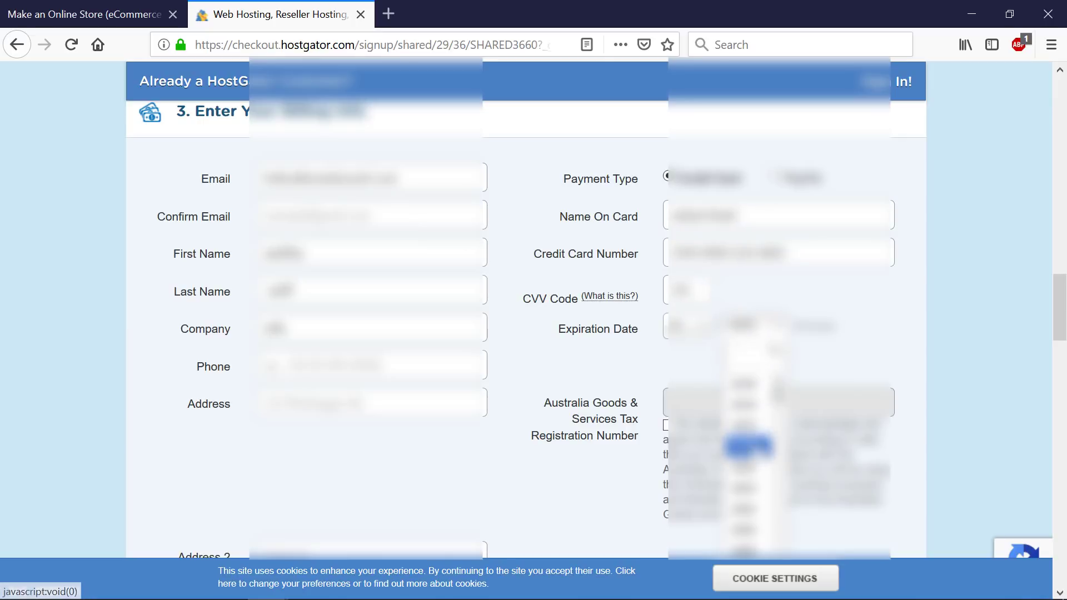
pyautogui.click(778, 405)
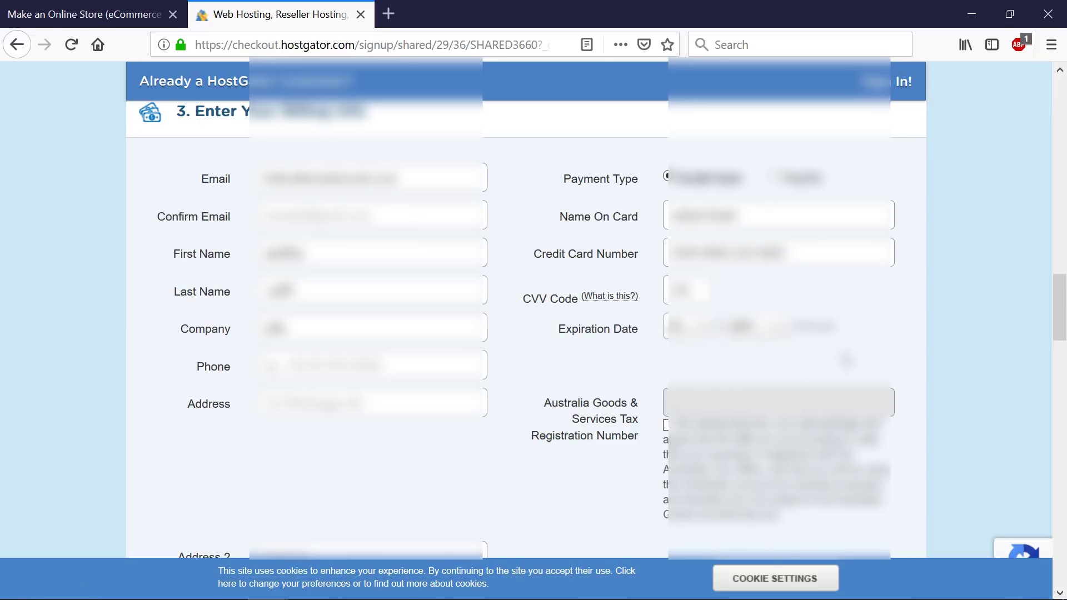
pyautogui.scroll(-10, 846, 360)
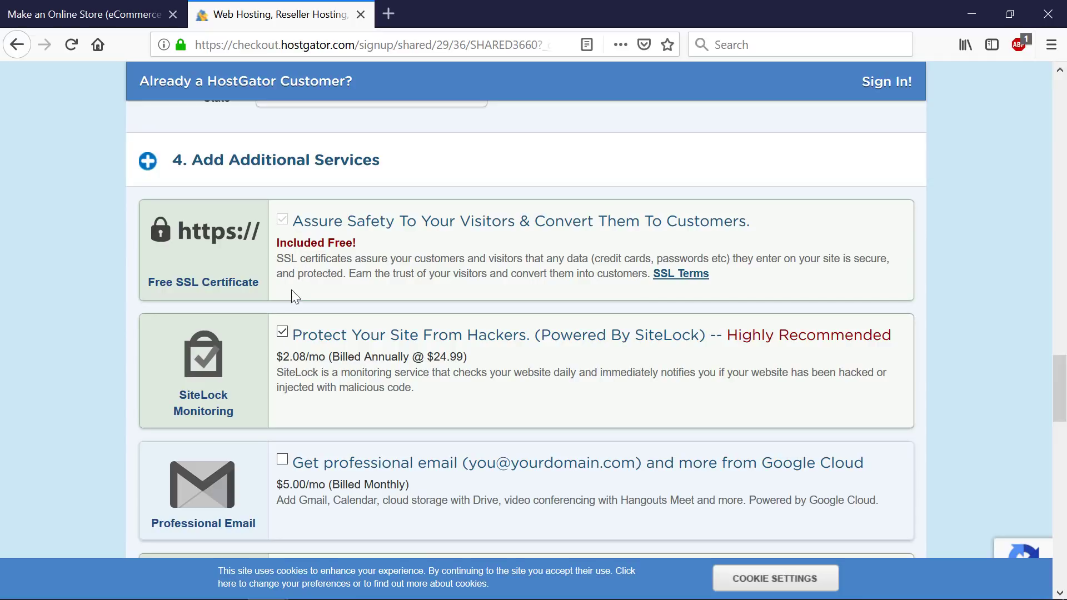
# - Untick the SiteLock and CodeGuard backup add-ons, leaving only the free SSL certificate
pyautogui.click(282, 333)
pyautogui.click(281, 334)
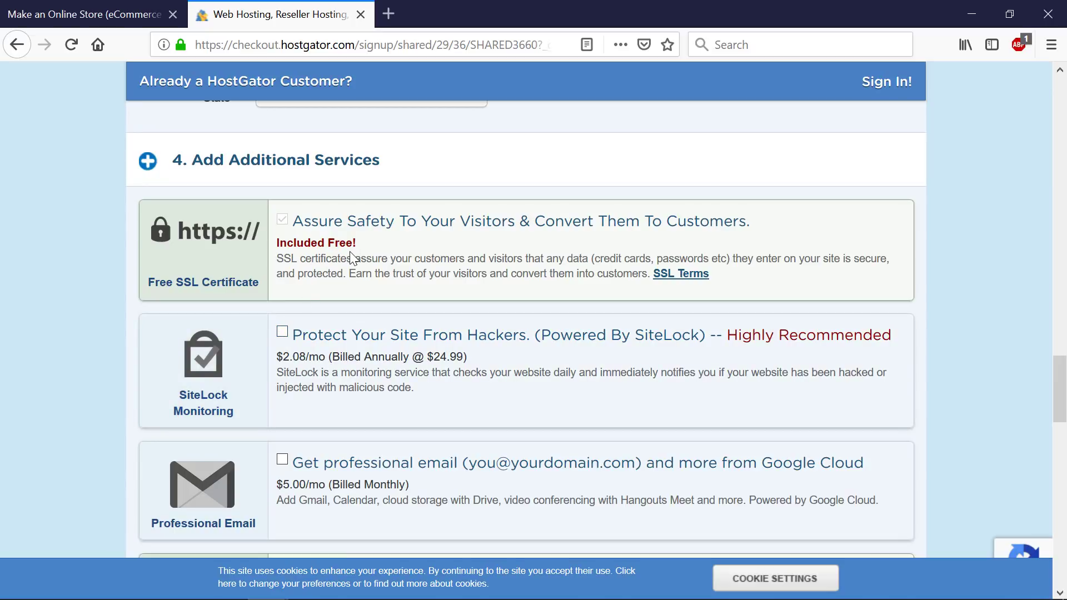
pyautogui.scroll(-3, 349, 252)
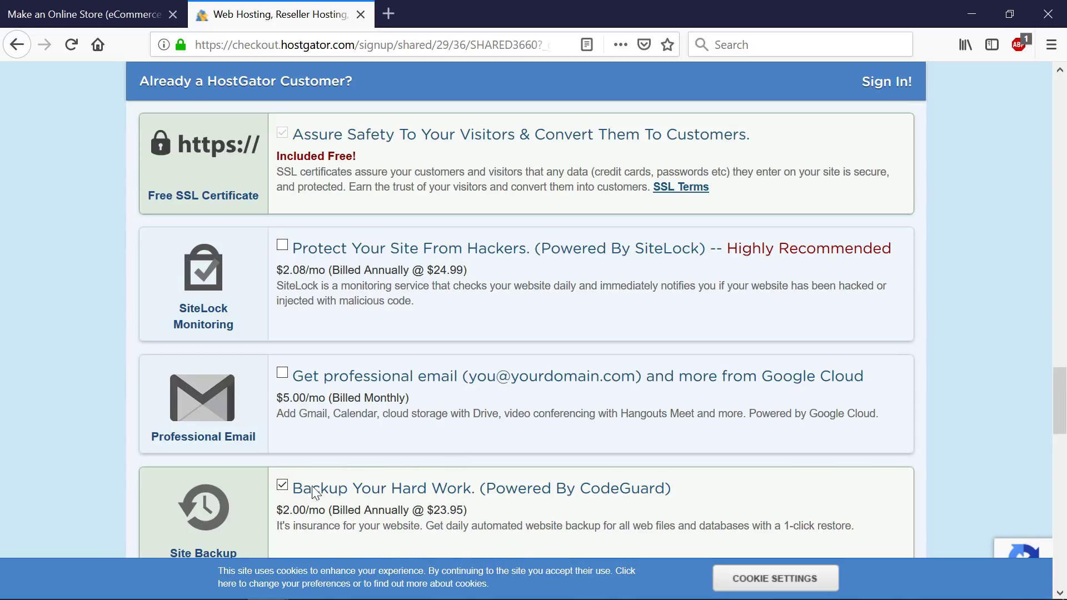
pyautogui.click(282, 485)
pyautogui.scroll(-2, 369, 458)
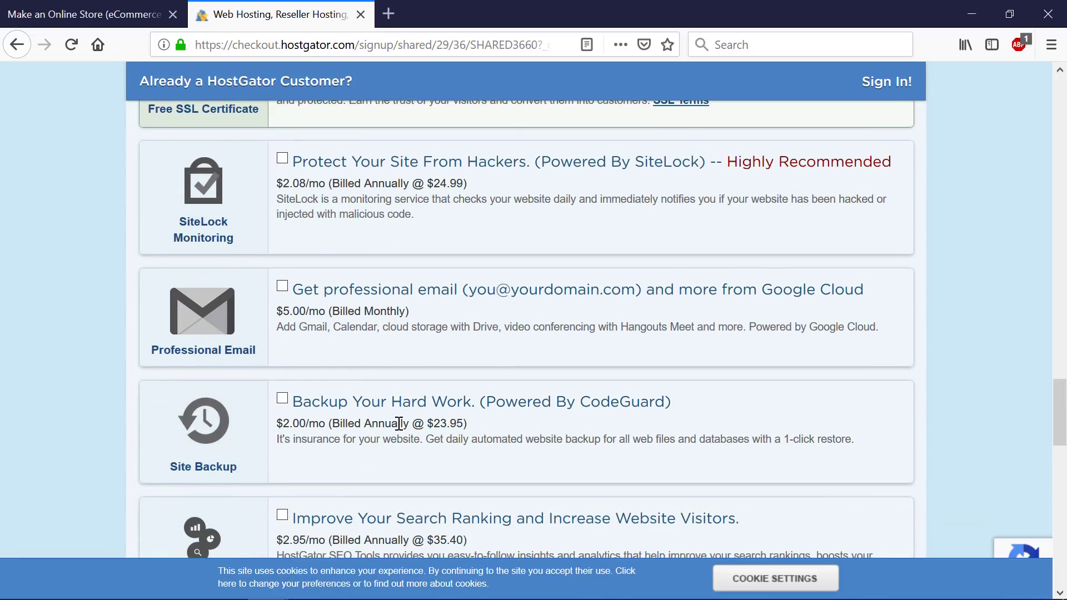
pyautogui.scroll(-4, 399, 424)
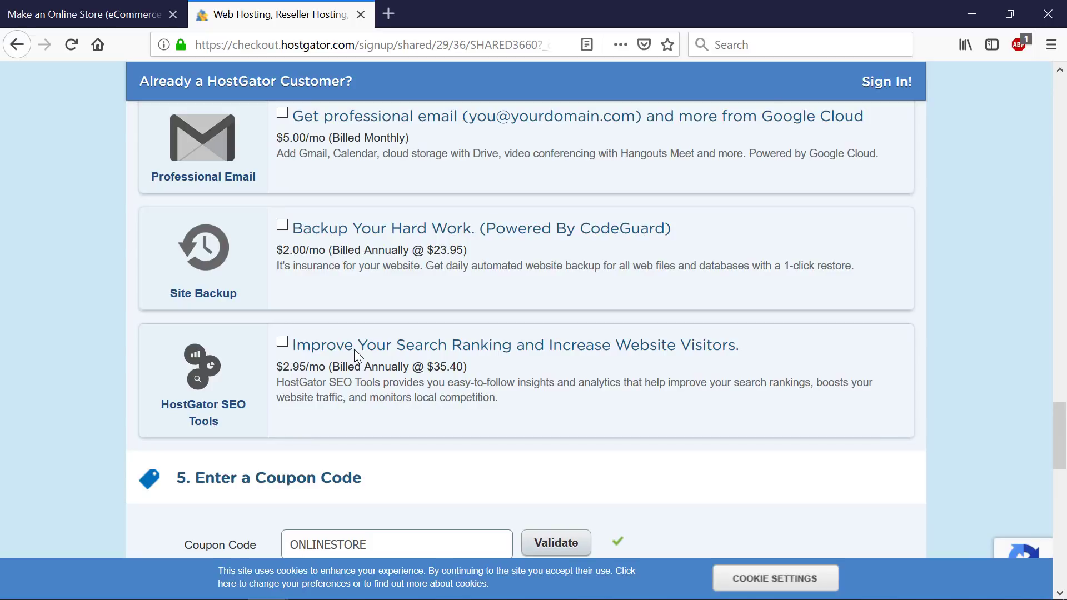
pyautogui.scroll(-3, 444, 356)
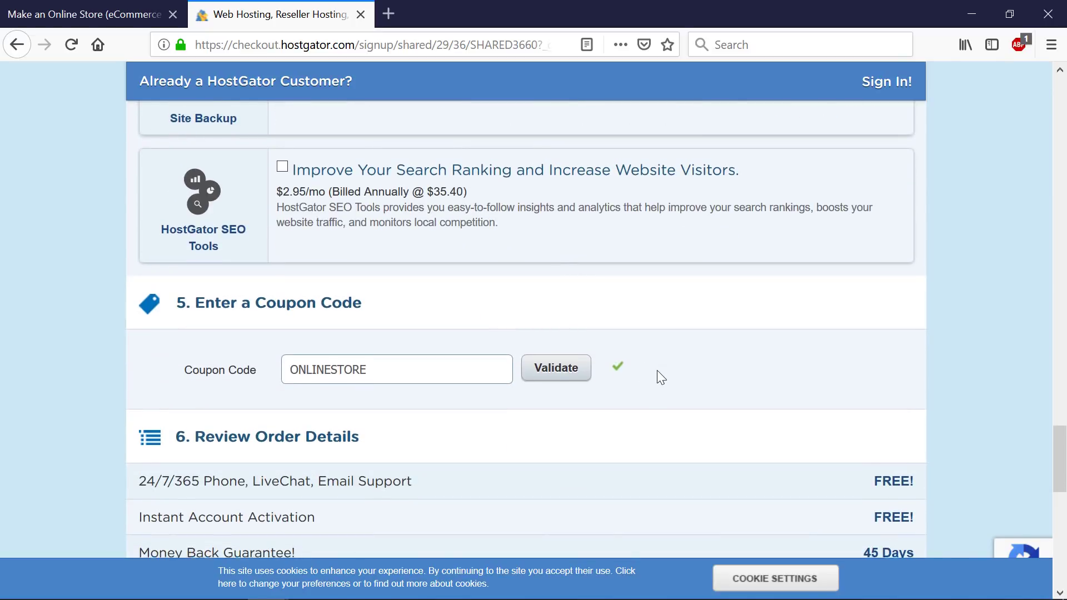
# - Agree to the Terms of Service and place the Hatchling hosting order
pyautogui.scroll(-4, 658, 371)
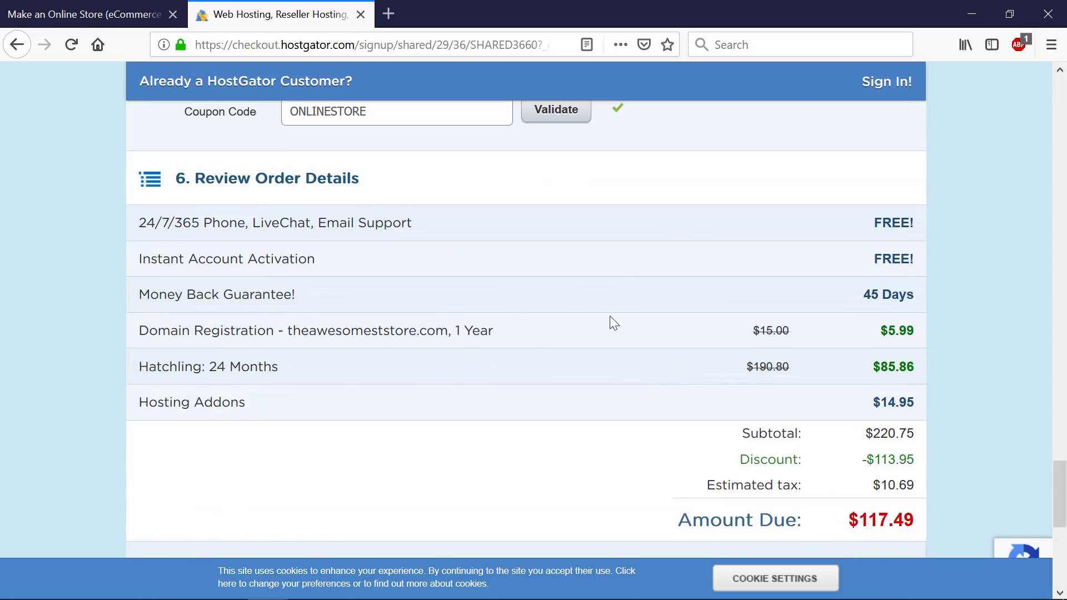
pyautogui.scroll(-3, 614, 360)
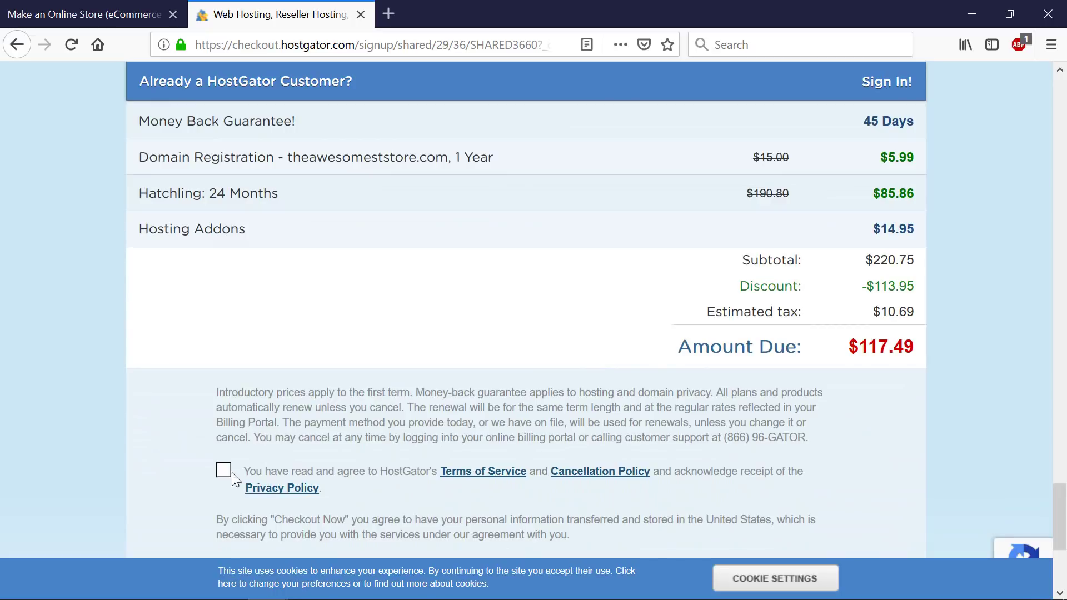
pyautogui.click(225, 474)
pyautogui.scroll(-2, 496, 423)
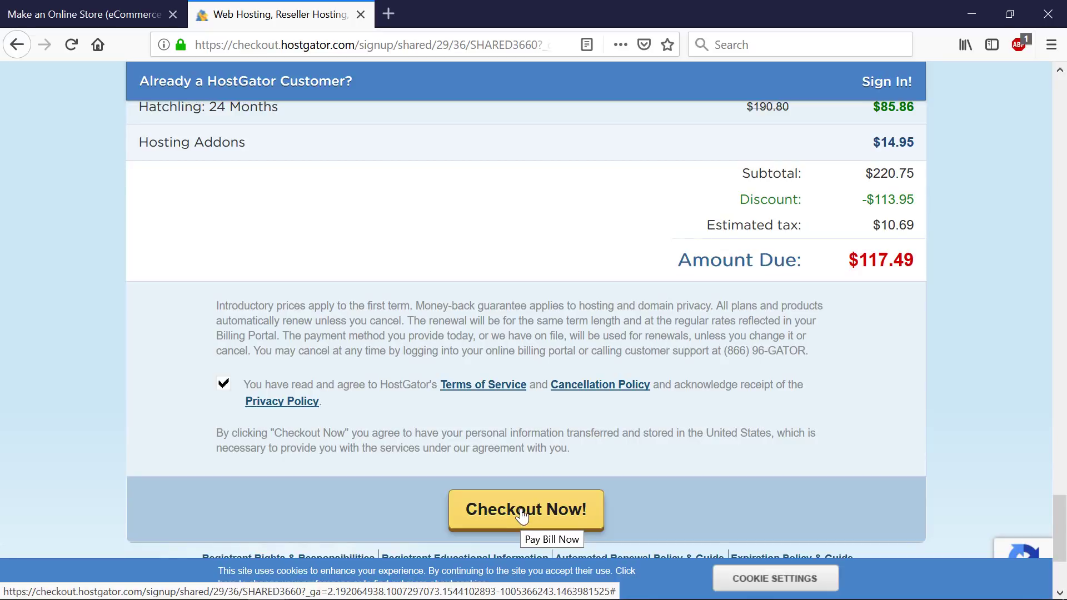
pyautogui.click(524, 511)
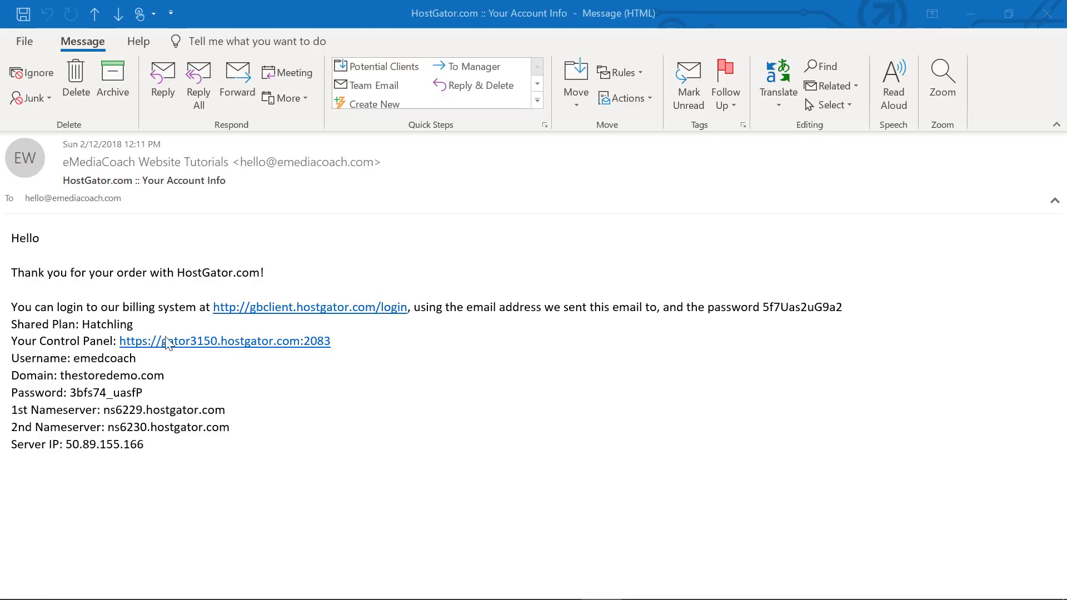
# - Follow the Your Control Panel link in the HostGator account email
pyautogui.click(218, 342)
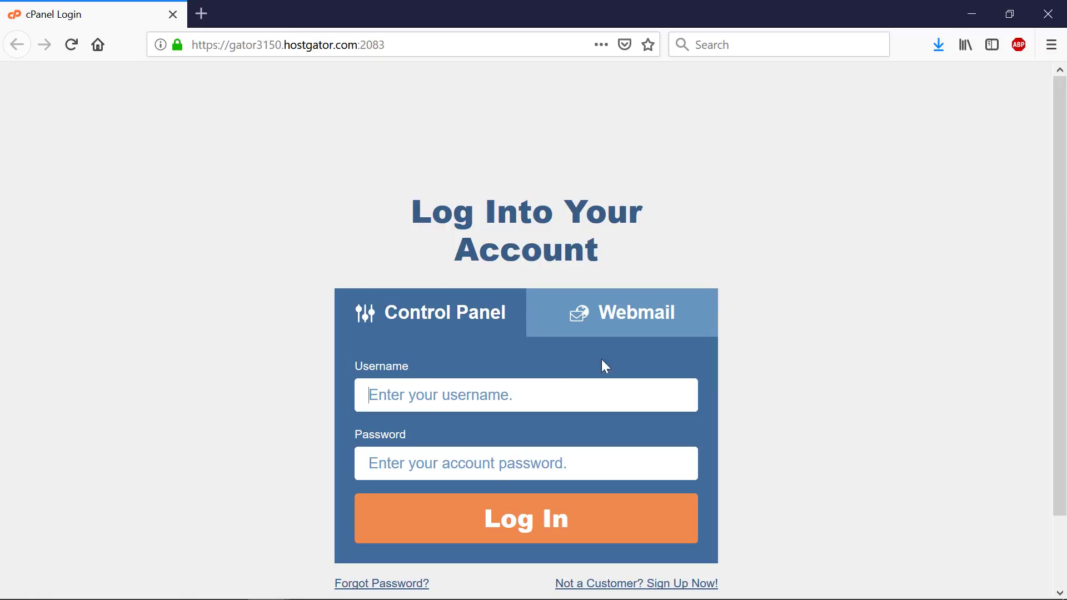
# - Reopen the cPanel login page and paste in the username copied from the account email
pyautogui.click(970, 17)
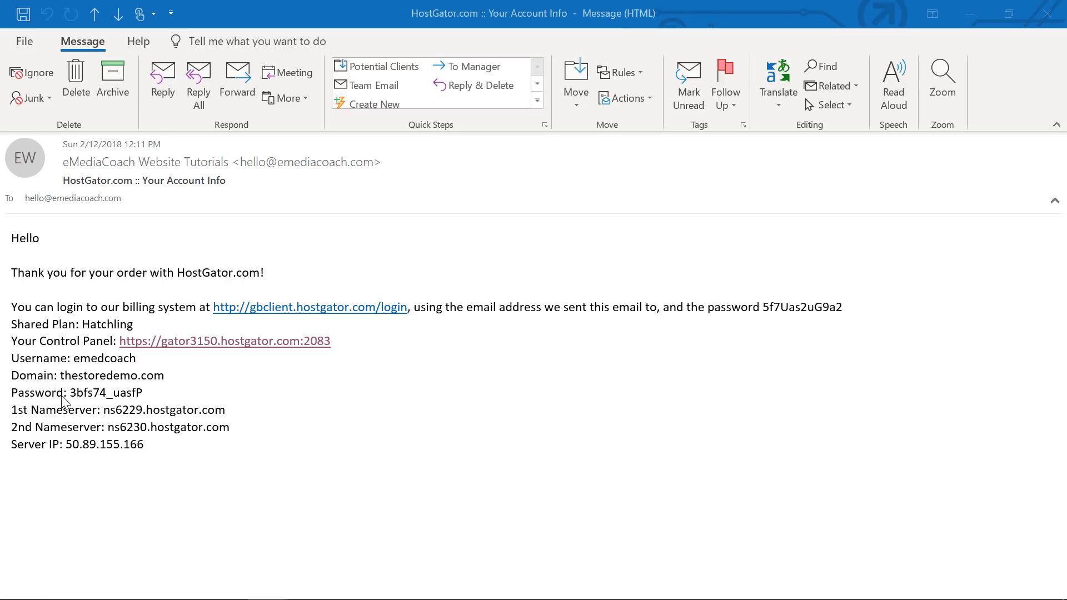
pyautogui.click(158, 343)
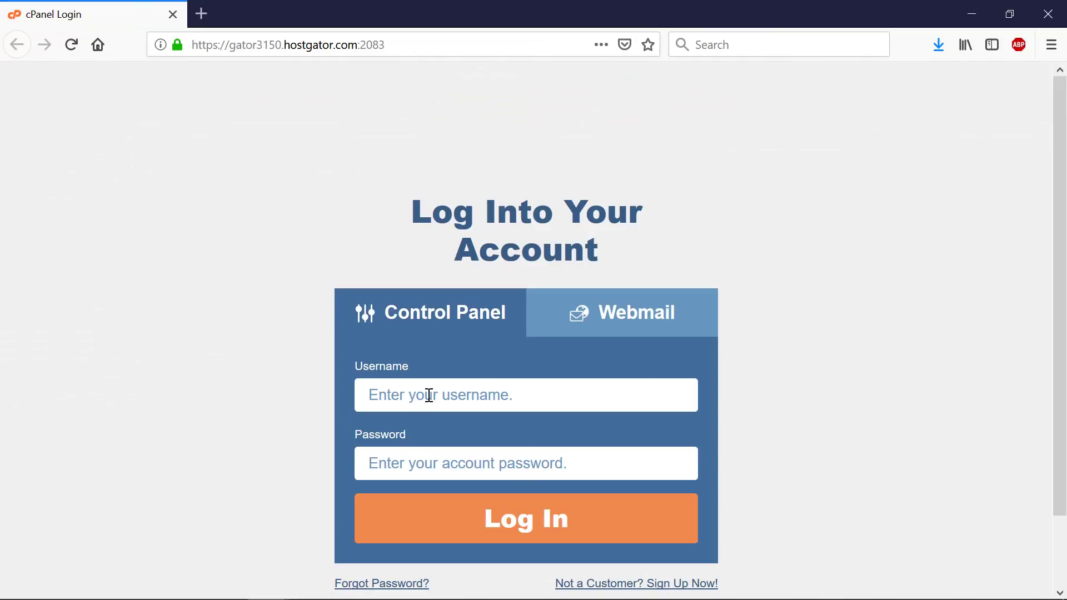
pyautogui.hotkey('alt', 'Tab')
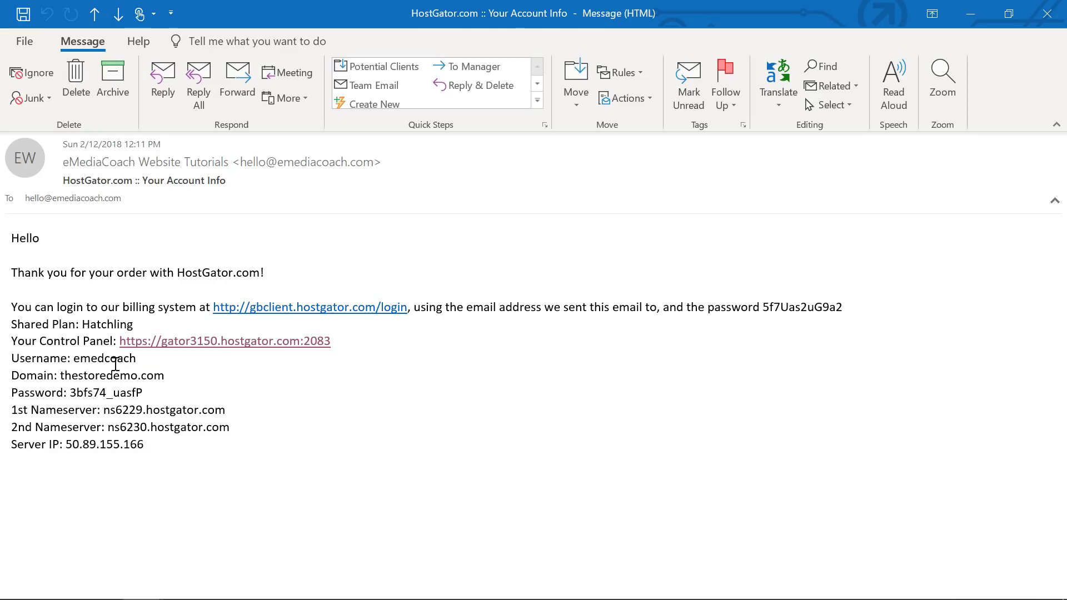
pyautogui.doubleClick(116, 361)
pyautogui.hotkey('ctrl', 'c')
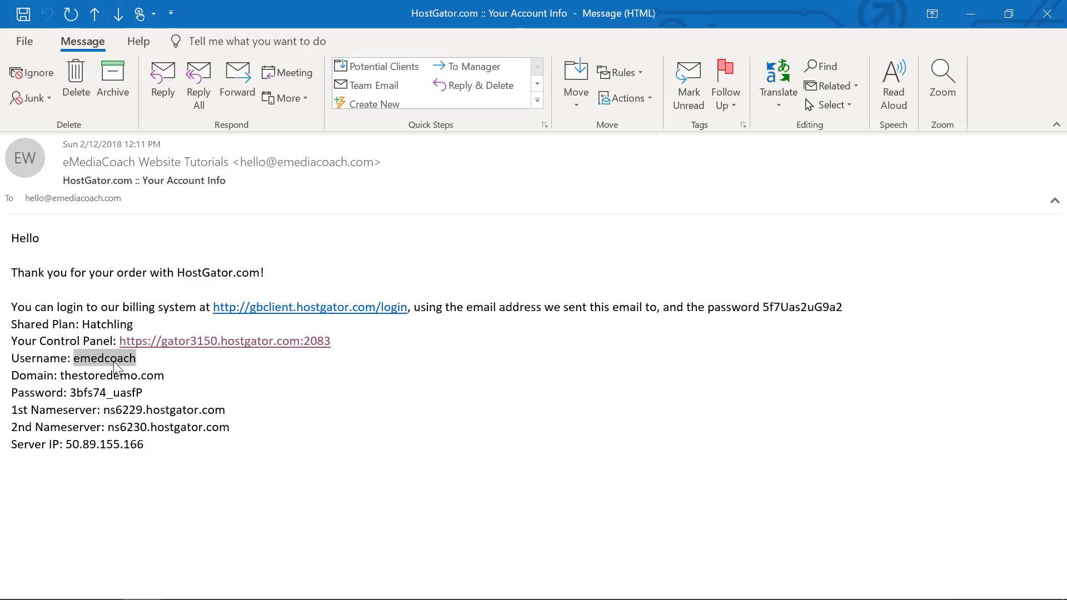
pyautogui.rightClick(115, 361)
pyautogui.click(141, 372)
pyautogui.hotkey('alt', 'Tab')
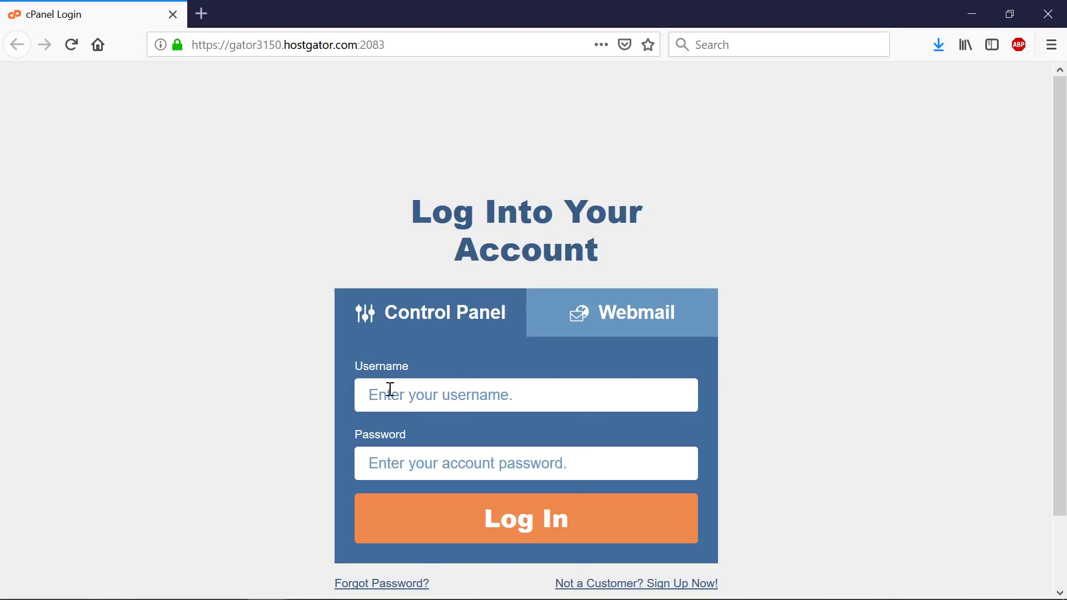
pyautogui.rightClick(390, 389)
pyautogui.click(429, 455)
# - Copy the password from the email into the login form and sign in to cPanel
pyautogui.hotkey('alt', 'Tab')
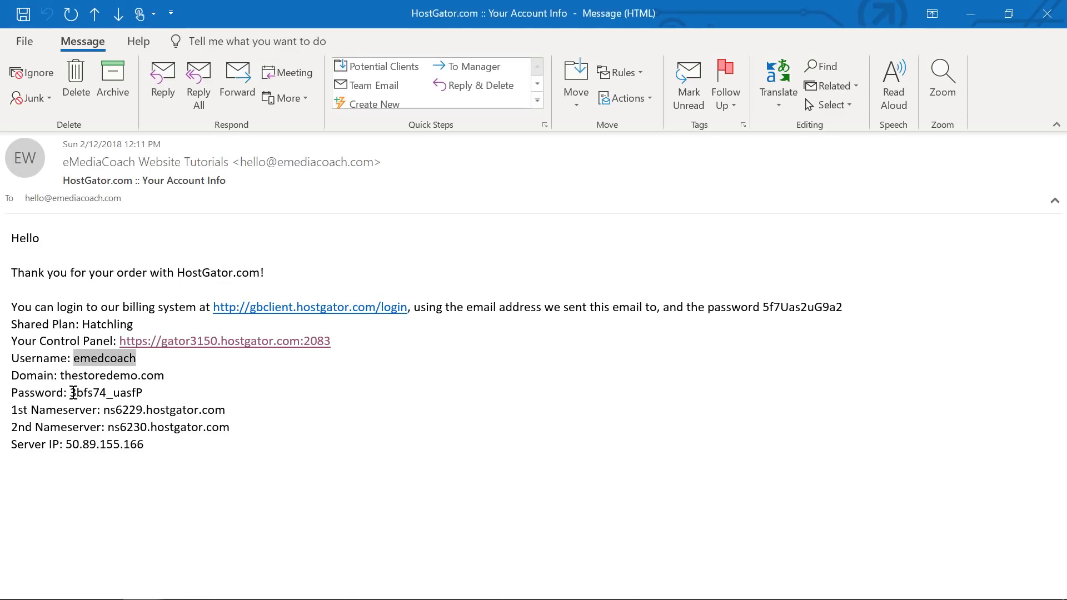
pyautogui.moveTo(73, 392); pyautogui.dragTo(142, 394)
pyautogui.rightClick(131, 394)
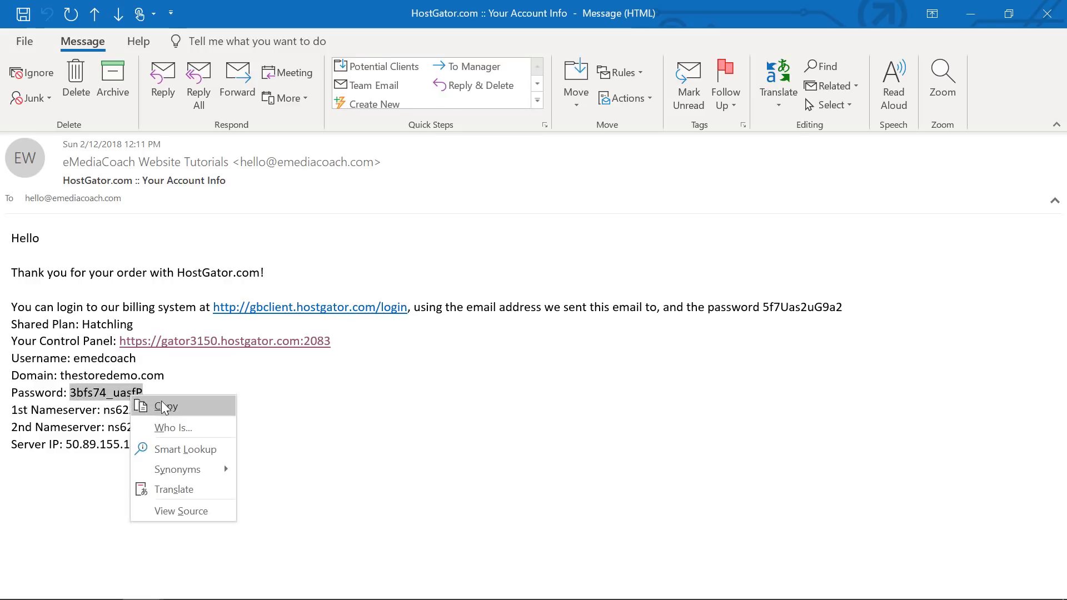
pyautogui.click(161, 406)
pyautogui.hotkey('alt', 'Tab')
pyautogui.rightClick(423, 455)
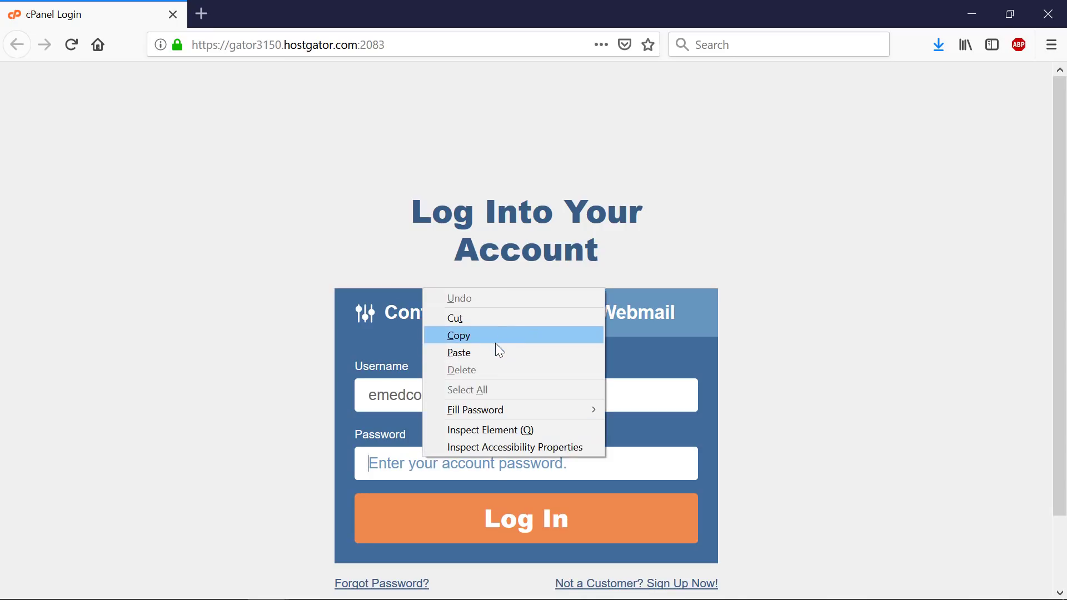
pyautogui.click(495, 351)
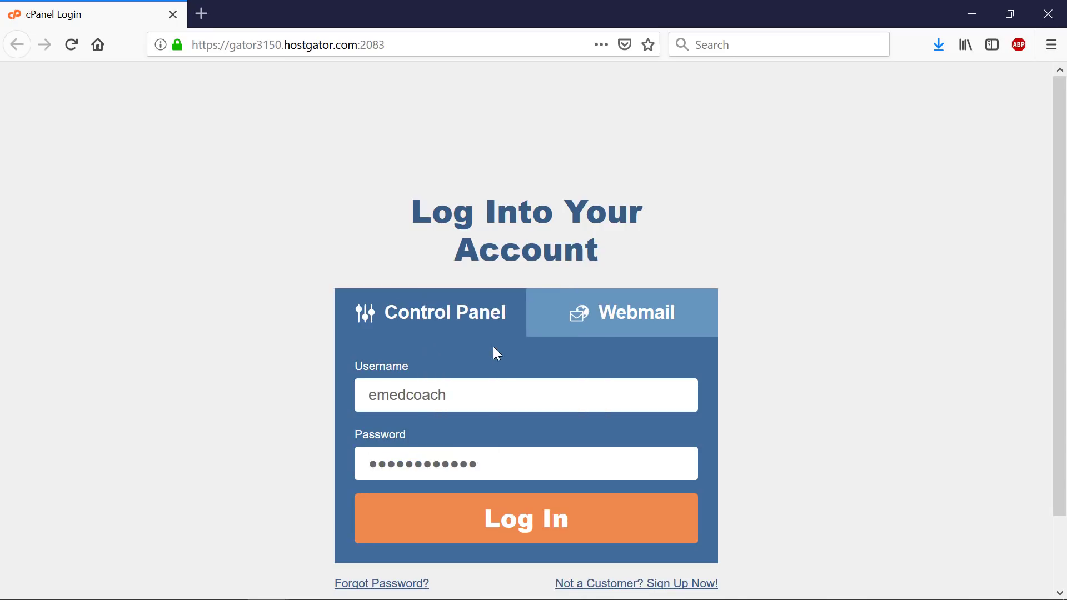
pyautogui.click(517, 519)
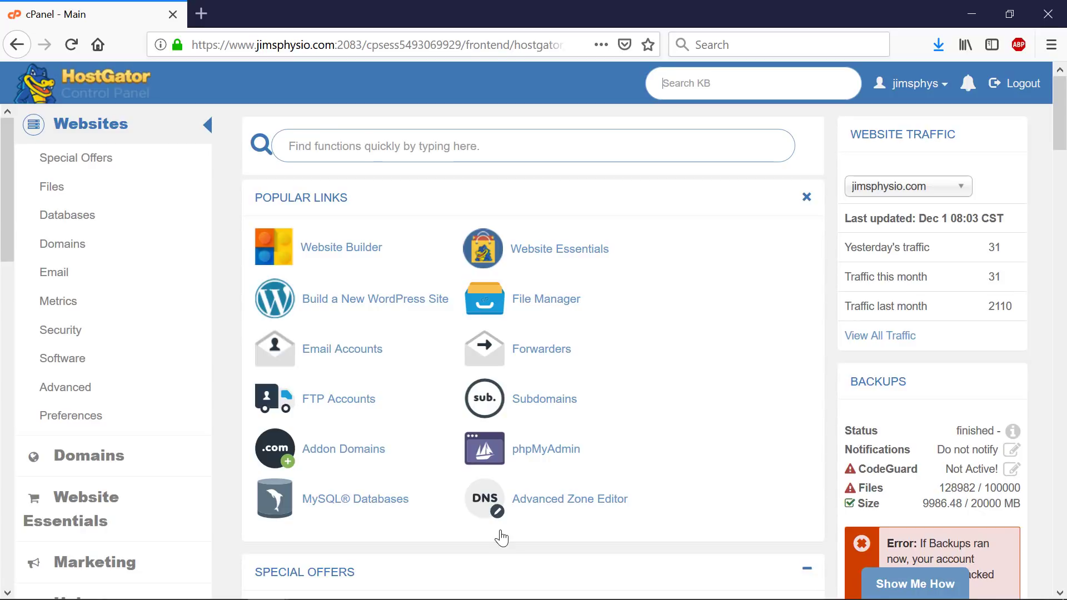
# - Launch QuickInstall from cPanel's Software section
pyautogui.hotkey('shift', 'Tab')
pyautogui.scroll(-8, 593, 378)
pyautogui.scroll(-20, 592, 391)
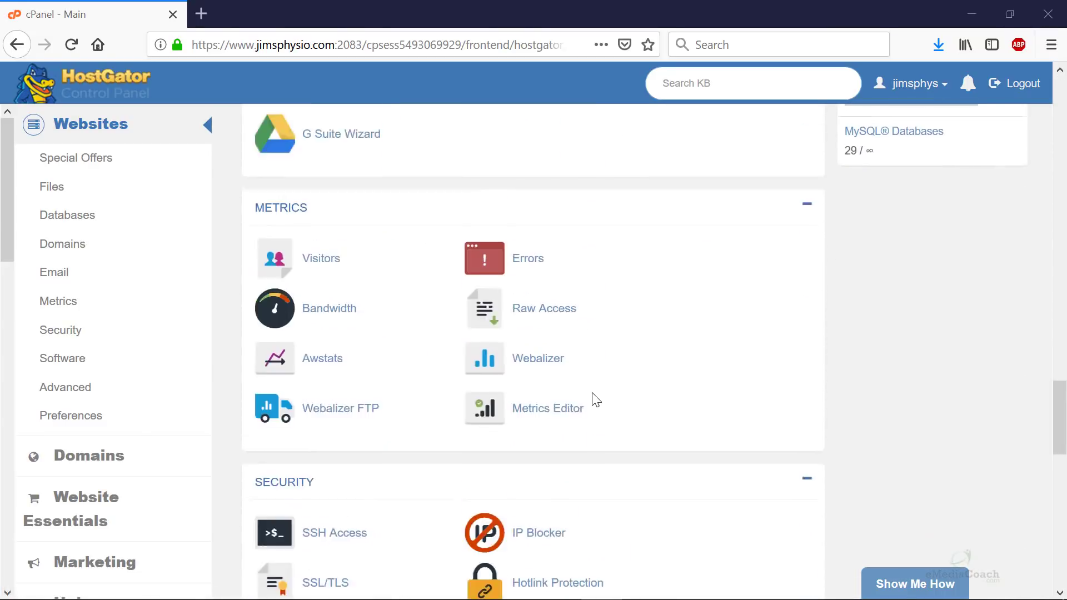
pyautogui.scroll(-6, 592, 400)
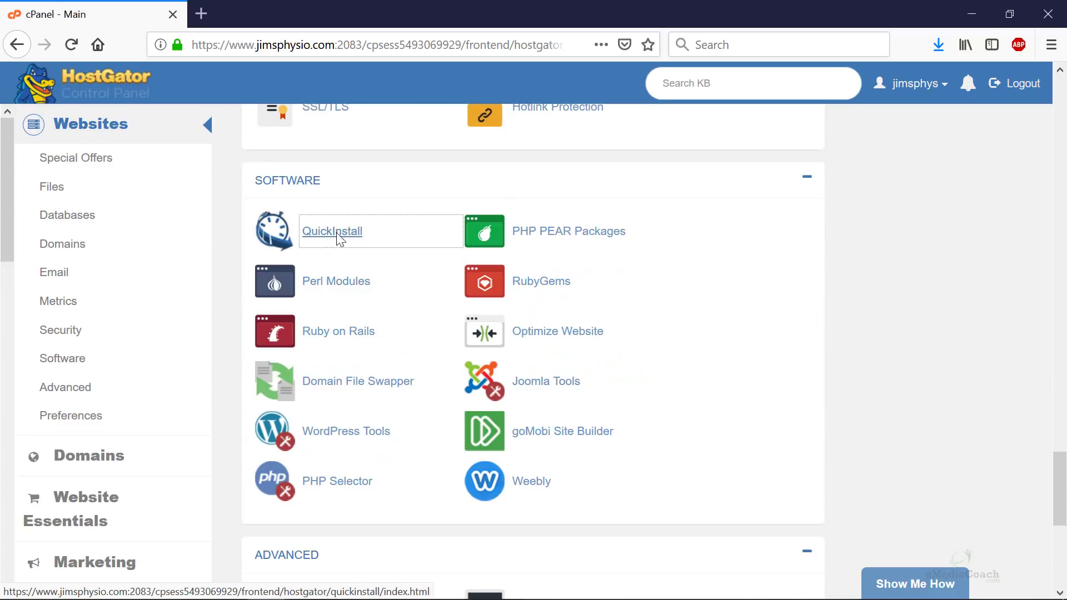
pyautogui.click(340, 238)
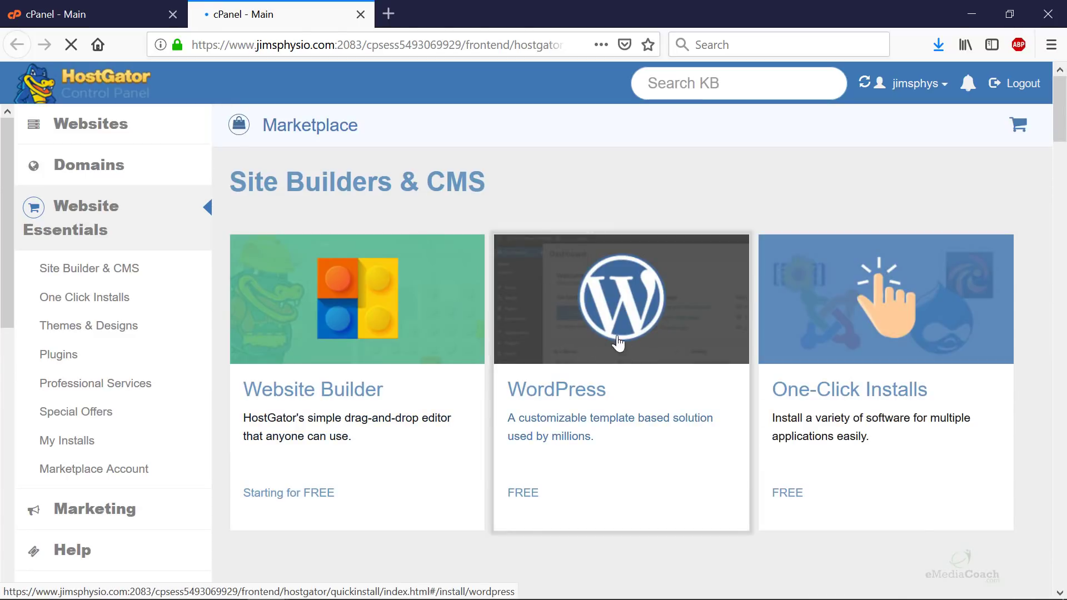
# - Choose WordPress, select thestoredemo.com as the domain, and continue to Install Settings
pyautogui.click(603, 325)
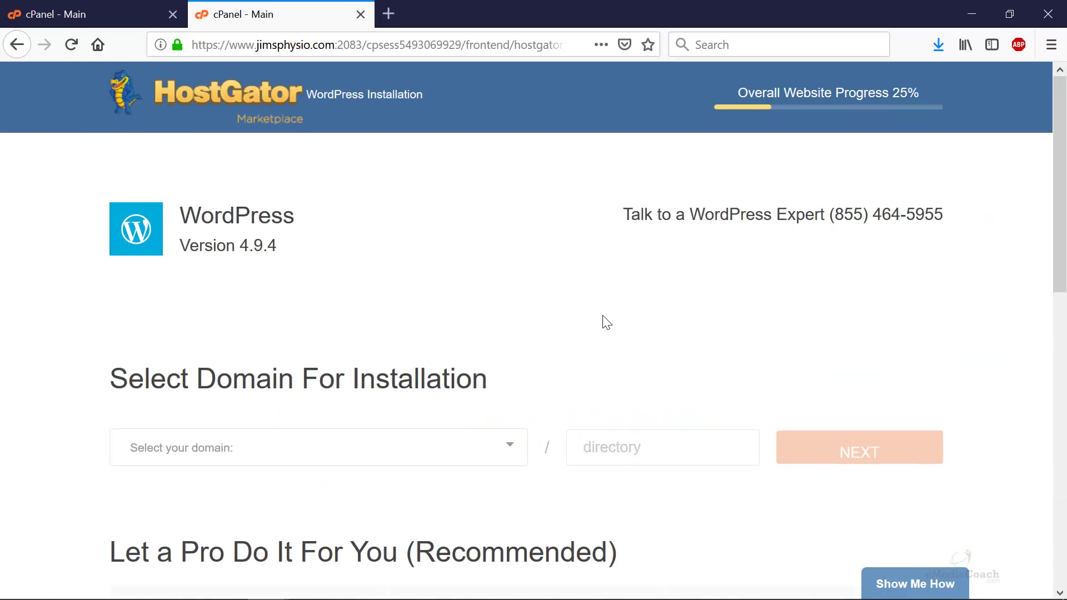
pyautogui.scroll(-6, 606, 323)
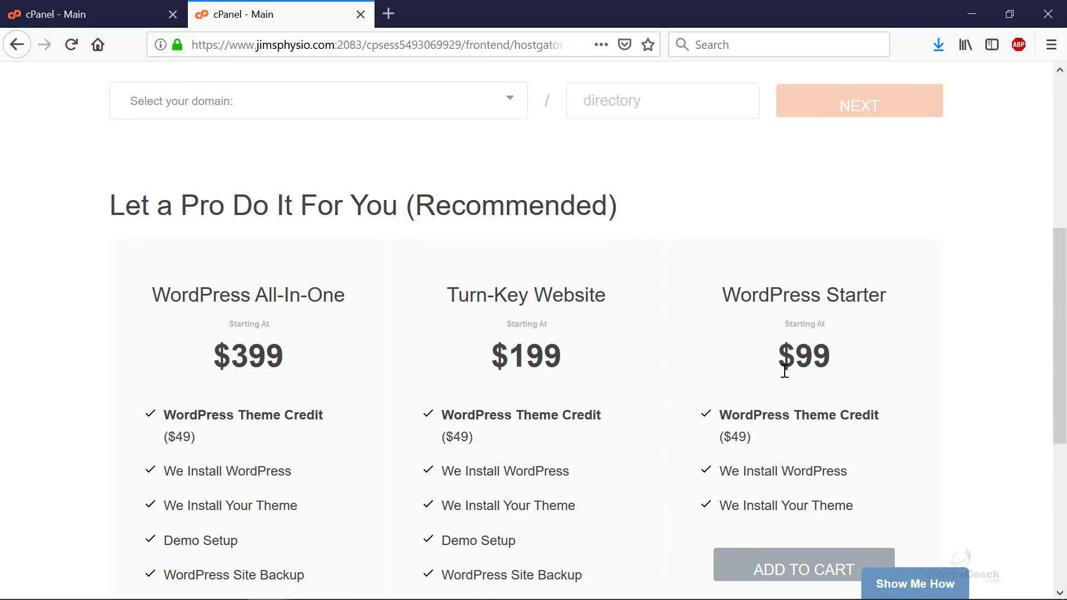
pyautogui.scroll(6, 381, 326)
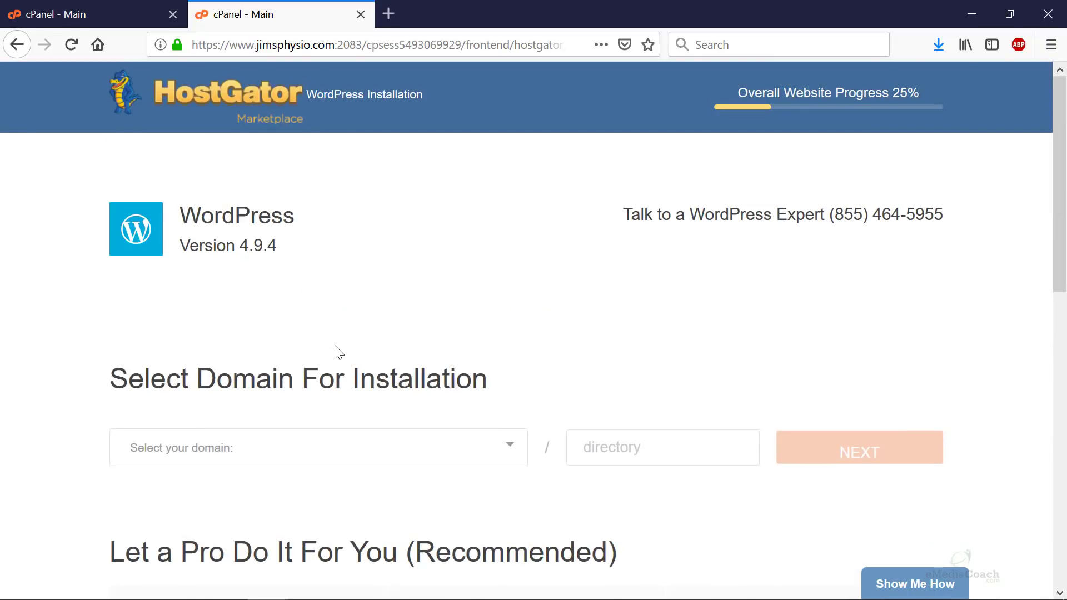
pyautogui.scroll(-2, 338, 352)
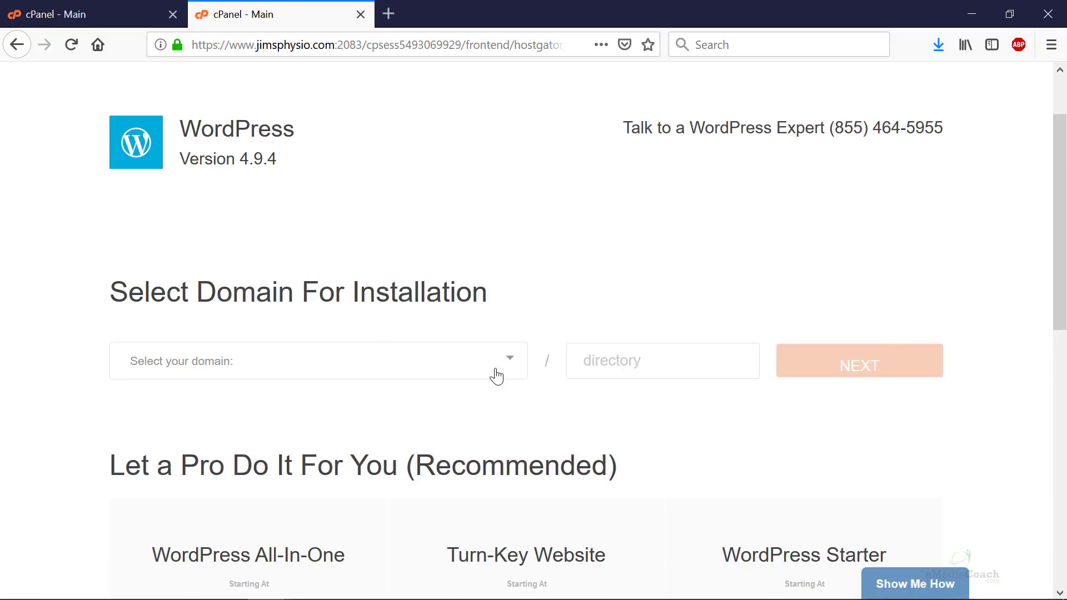
pyautogui.click(496, 376)
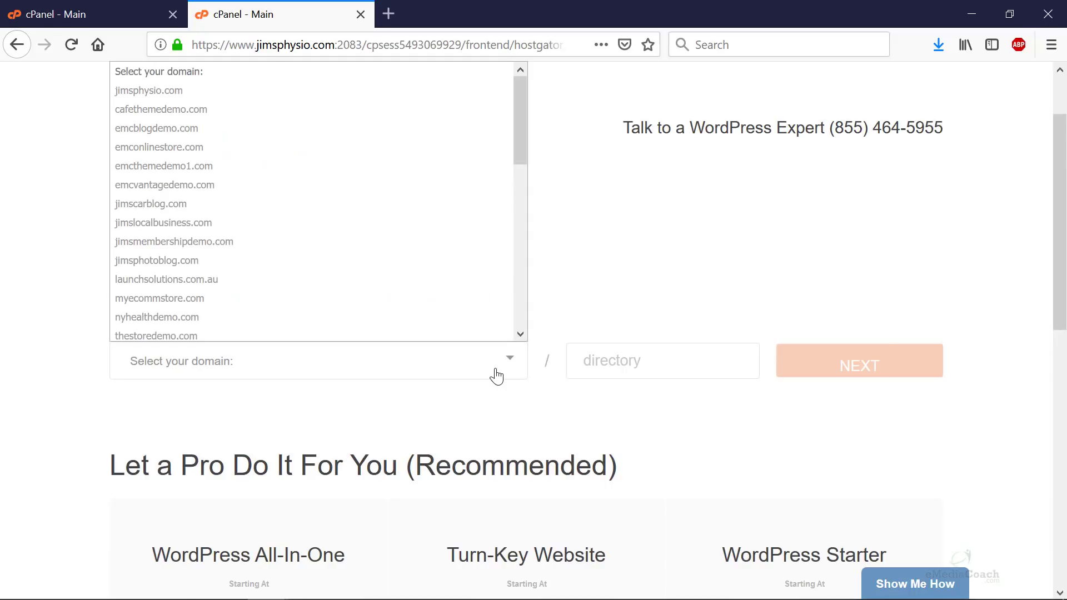
pyautogui.click(479, 336)
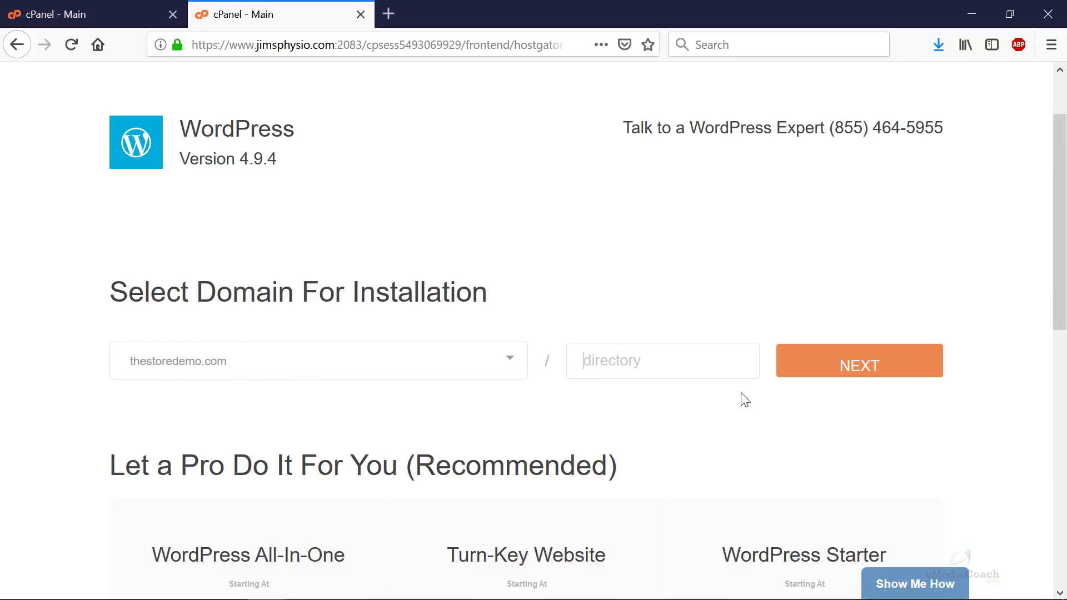
pyautogui.click(865, 383)
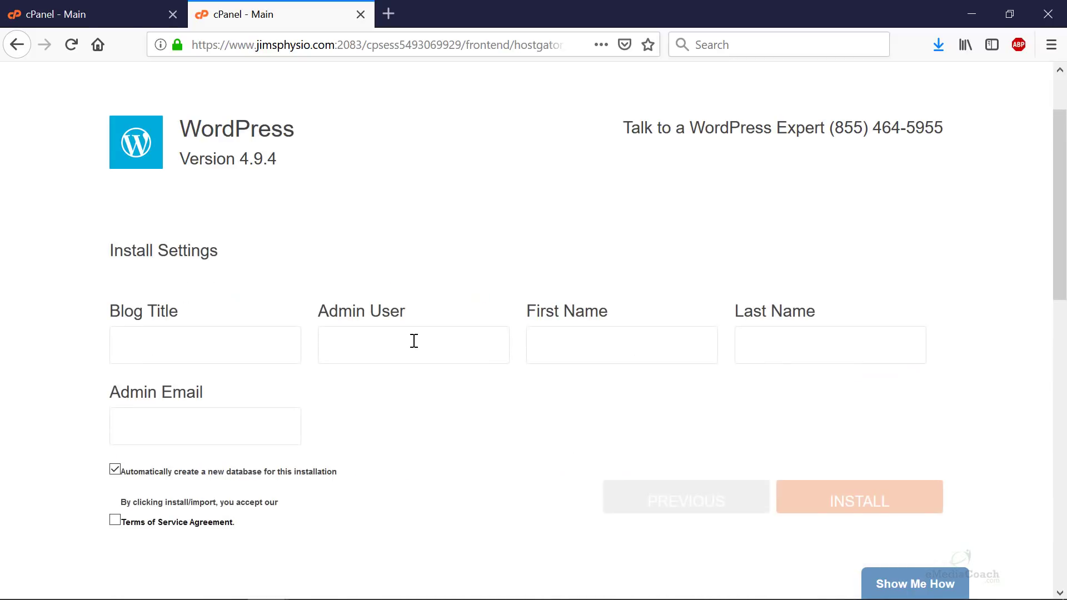
# - Enter 'The Store' as the blog title and fill in the admin username
pyautogui.click(227, 343)
pyautogui.write('The Store')
pyautogui.click(393, 350)
pyautogui.write('tom')
# - Fill in the admin's first name, last name and e-mail, then accept the Terms of Service
pyautogui.click(603, 350)
pyautogui.write('Tom')
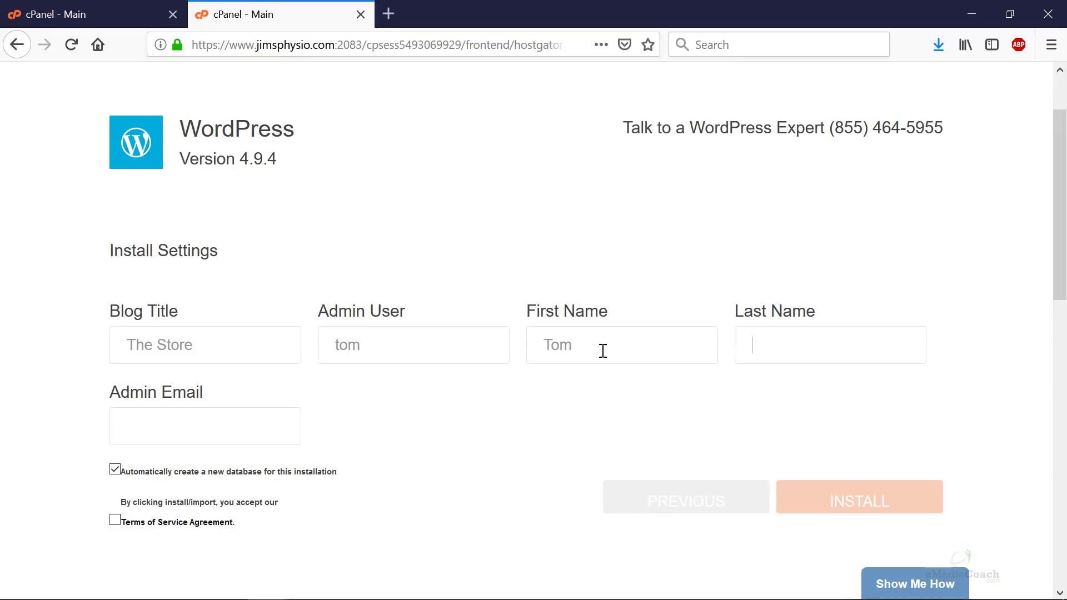
pyautogui.press('Tab')
pyautogui.write('S')
pyautogui.click(146, 426)
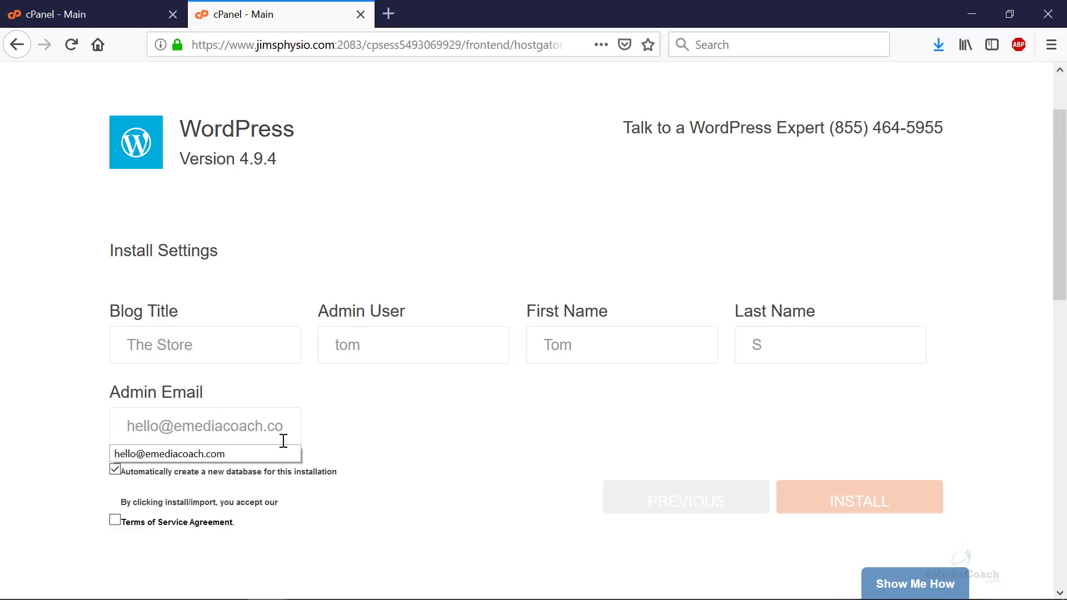
pyautogui.click(282, 455)
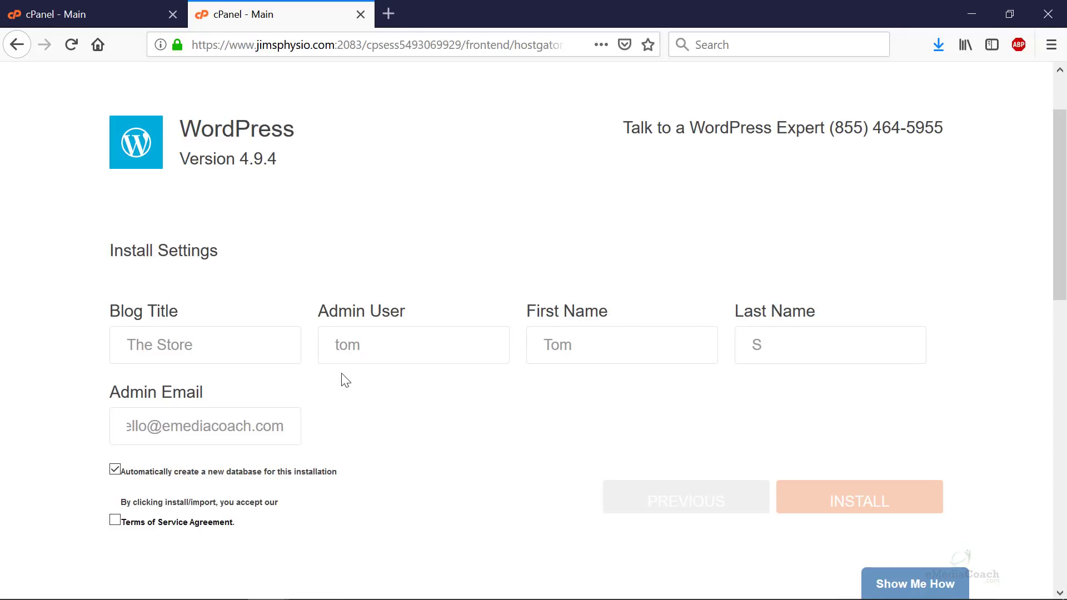
pyautogui.scroll(-3, 345, 381)
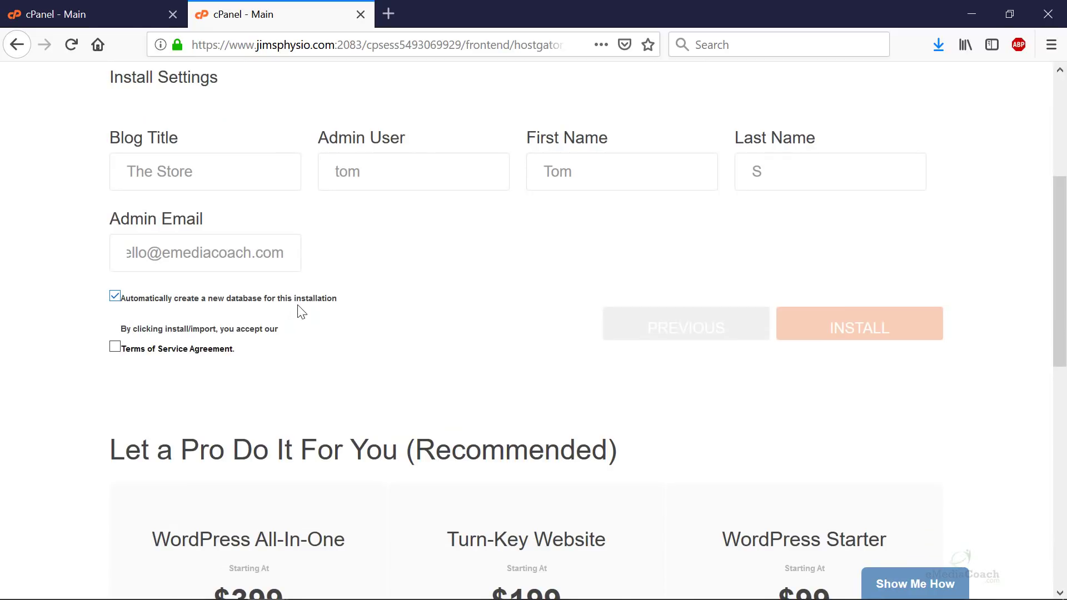
pyautogui.click(117, 349)
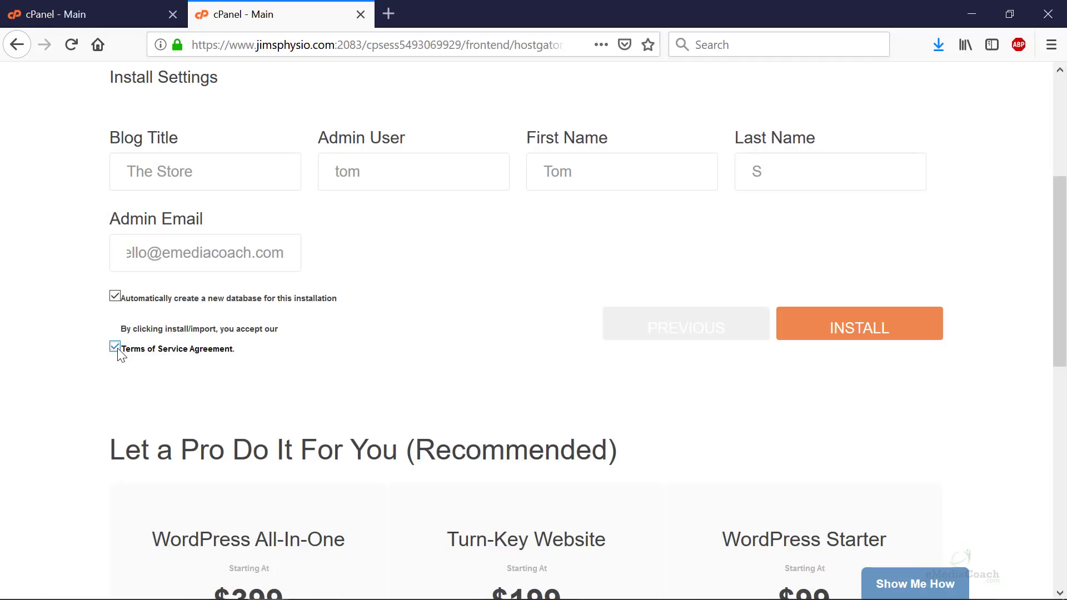
# - Install WordPress and copy the resulting site address, username and password for a blank Notepad++ tab
pyautogui.click(847, 338)
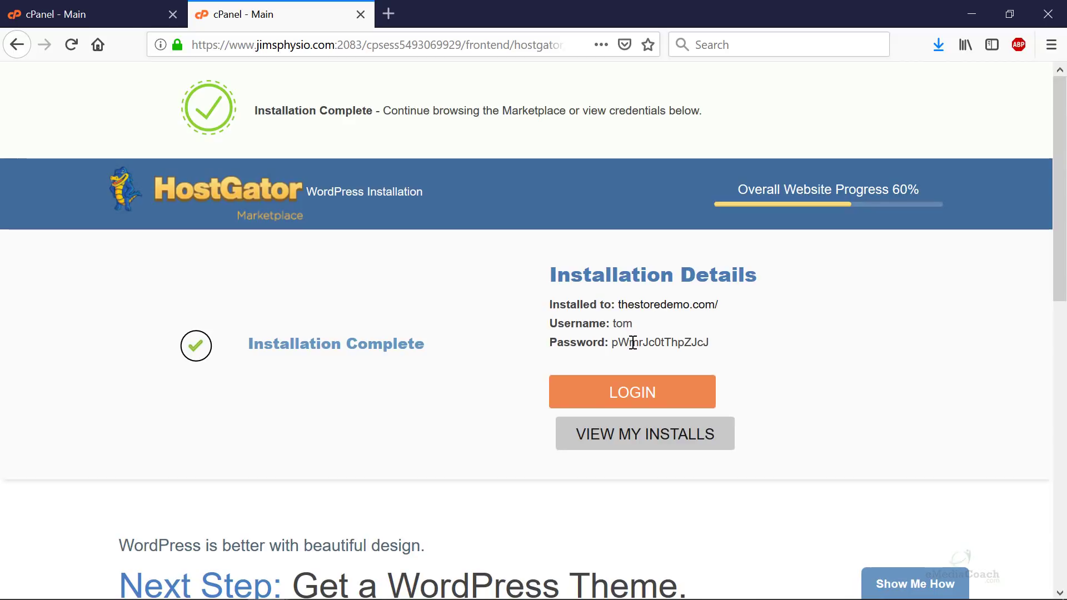
pyautogui.moveTo(714, 345); pyautogui.dragTo(550, 310)
pyautogui.rightClick(598, 303)
pyautogui.click(613, 313)
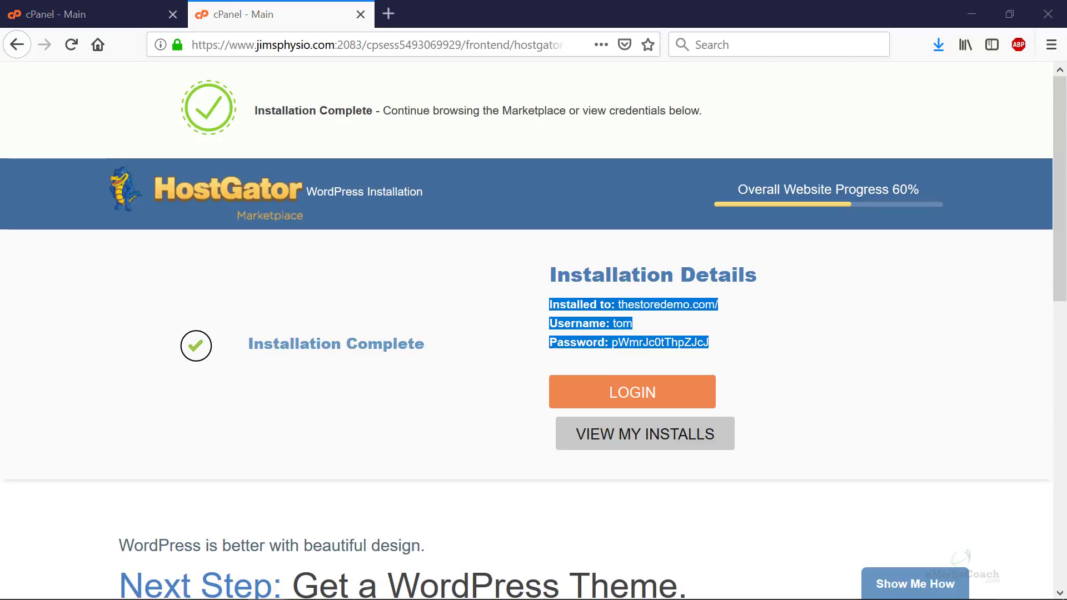
pyautogui.hotkey('alt', 'Tab')
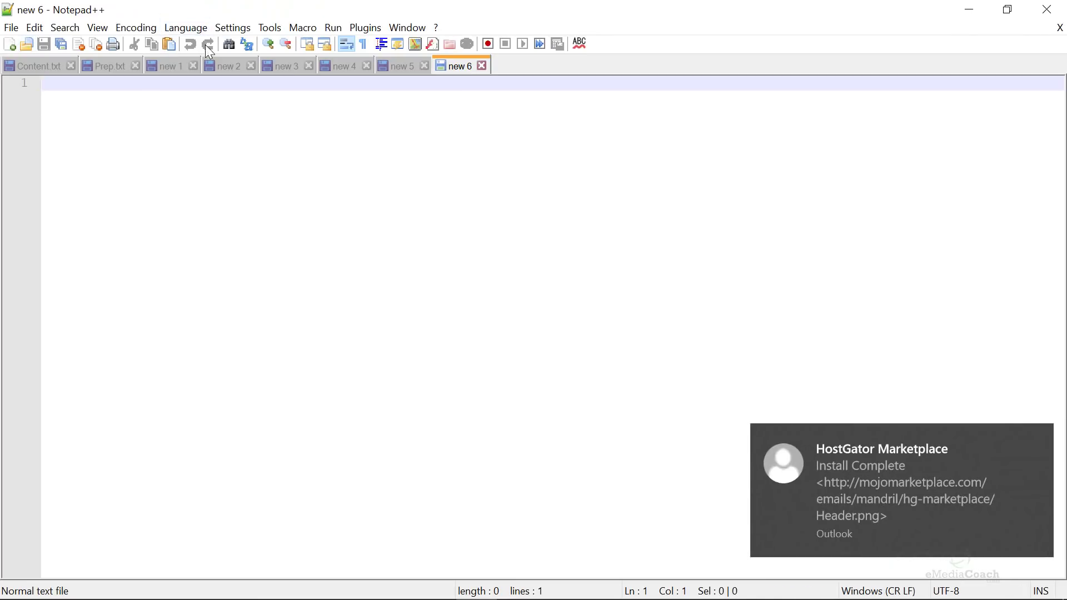
# - Paste the installation details, putting site address, username and password on separate lines, then minimize Notepad++
pyautogui.hotkey('ctrl', 'v')
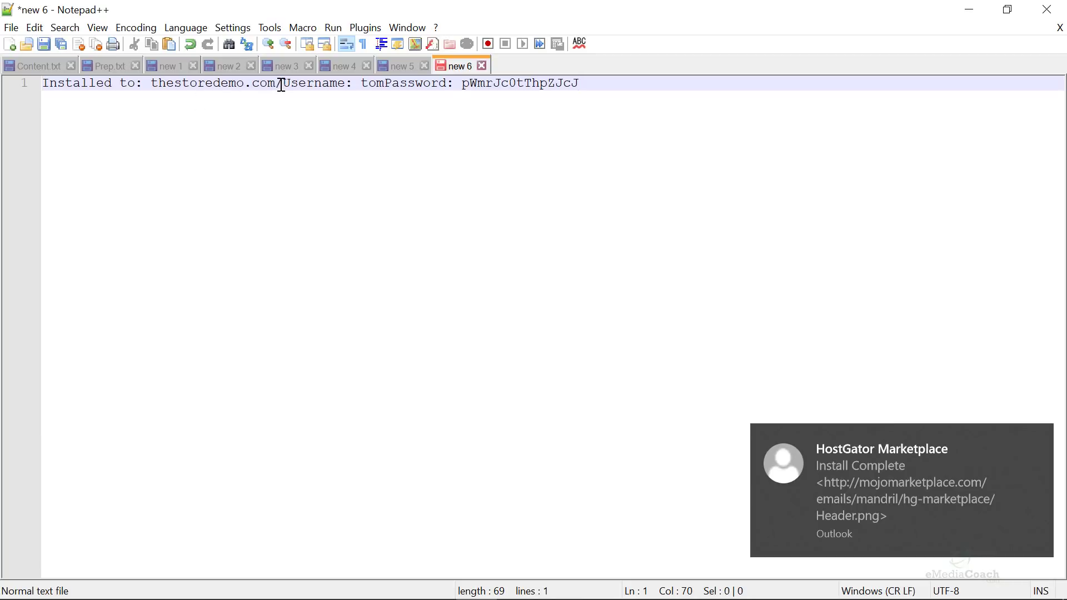
pyautogui.click(283, 84)
pyautogui.press('Return')
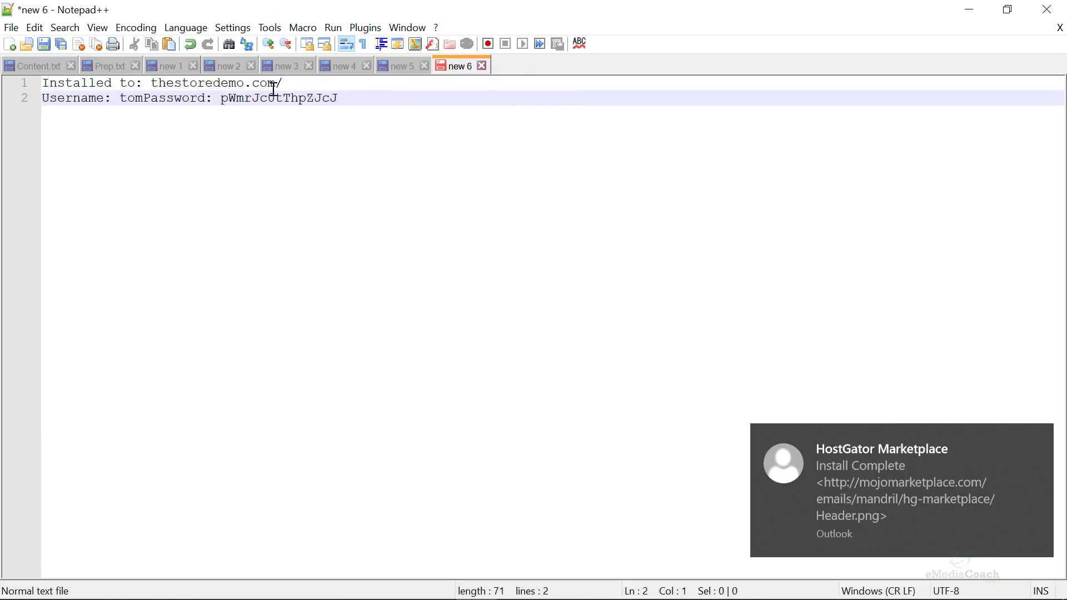
pyautogui.click(145, 98)
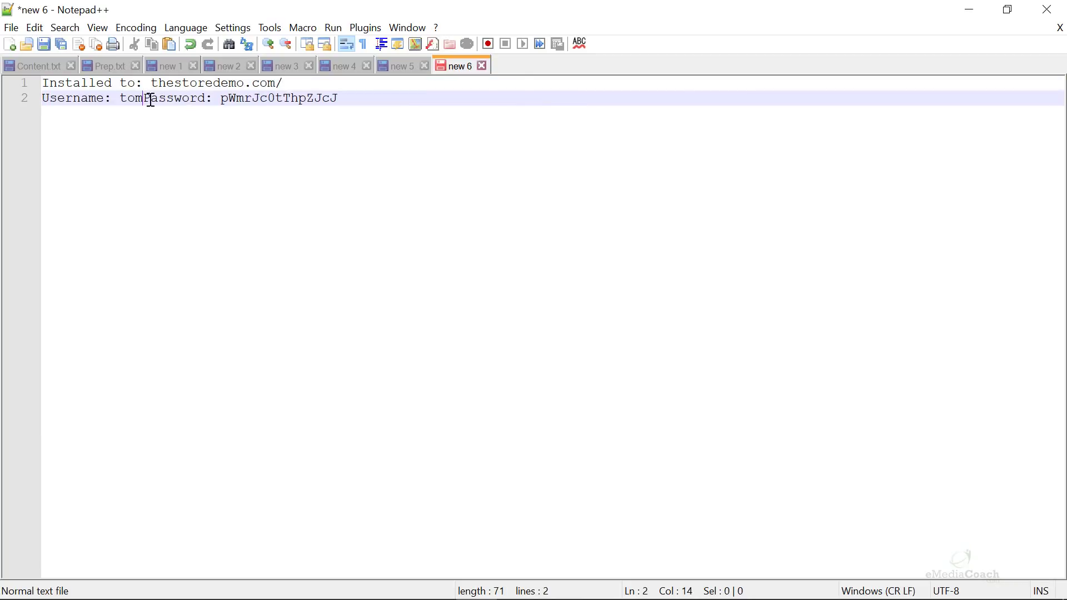
pyautogui.press('Return')
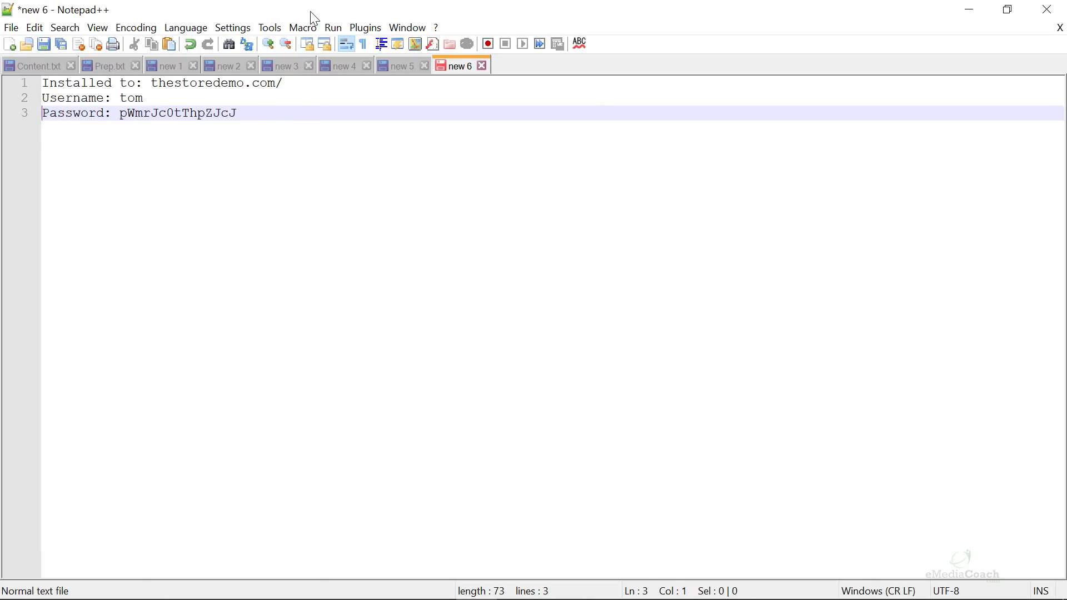
pyautogui.click(970, 9)
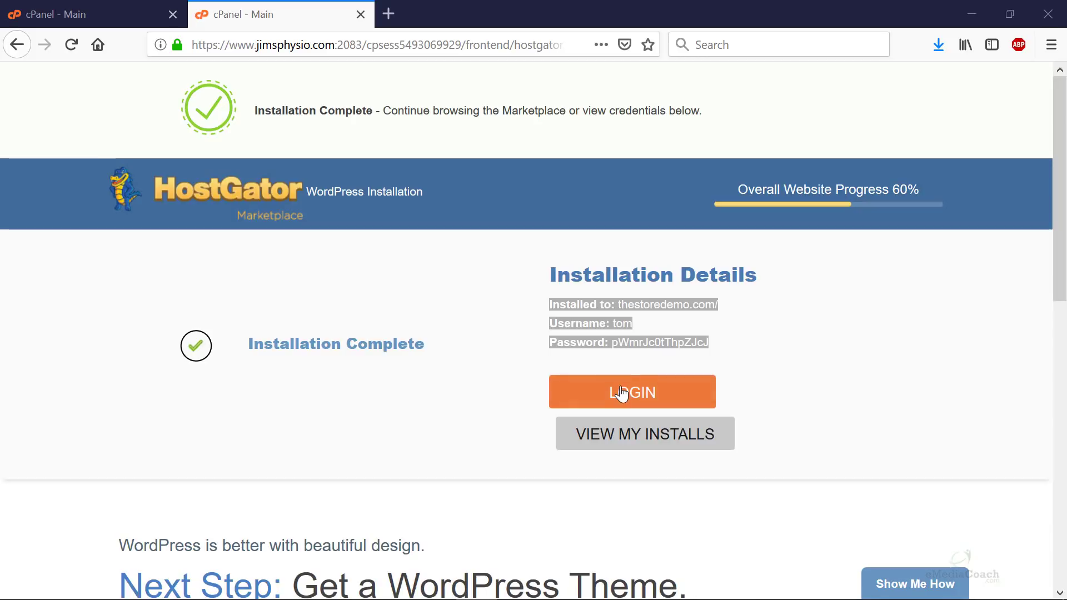
# - Open the site's WordPress login page and dismiss the insecure-login warning
pyautogui.rightClick(625, 388)
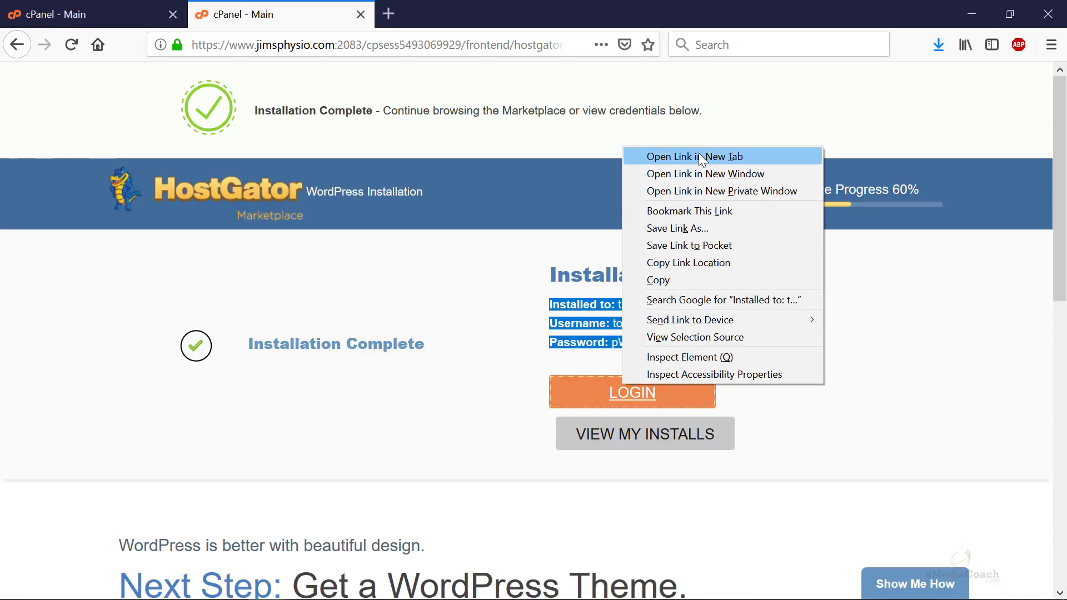
pyautogui.click(489, 381)
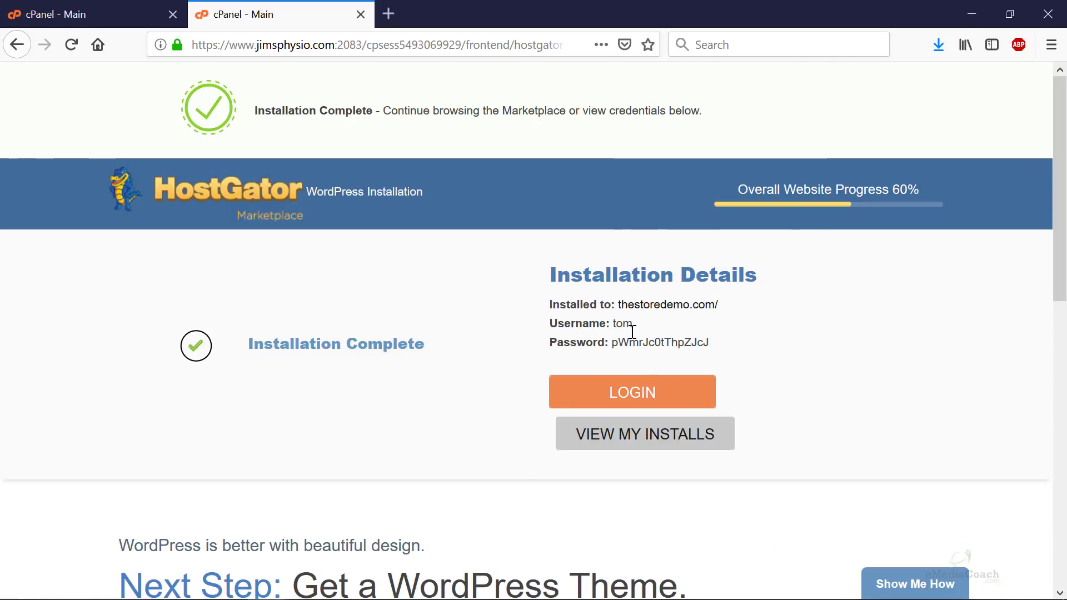
pyautogui.click(630, 405)
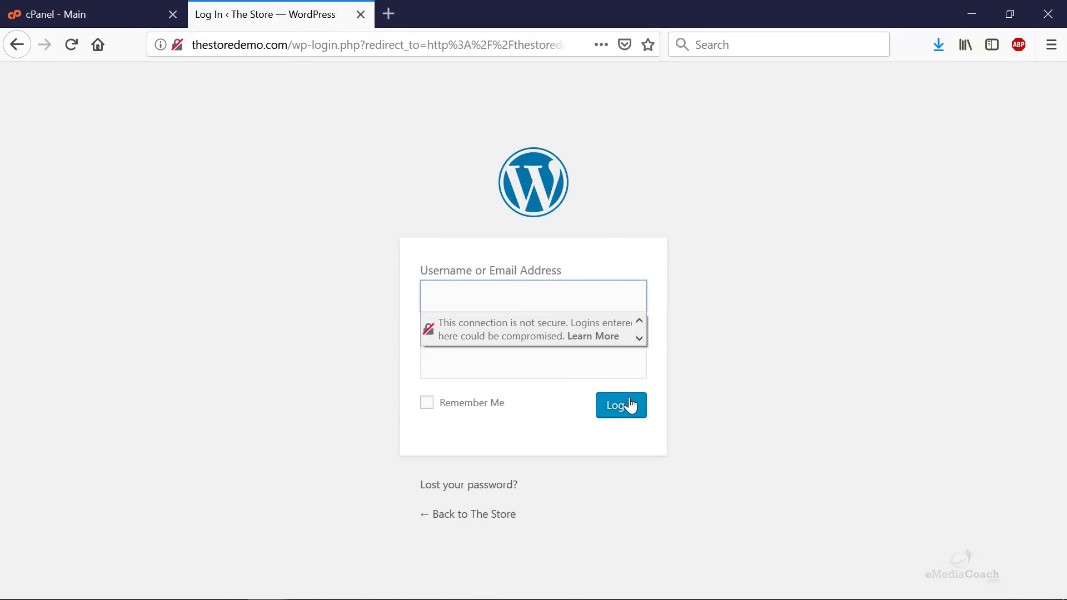
pyautogui.click(735, 300)
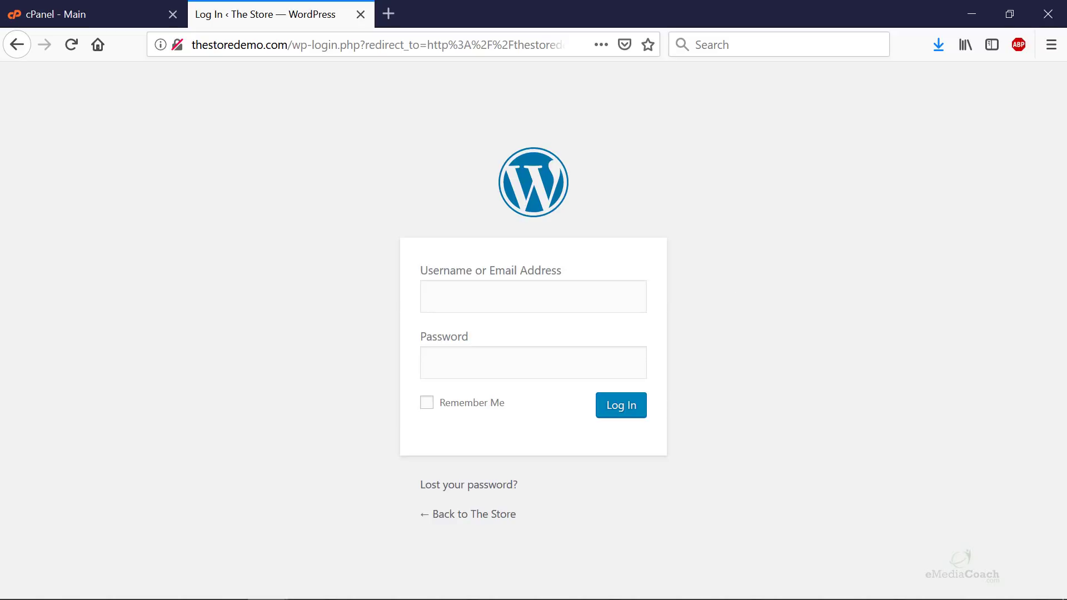
# - Check the saved credentials in Notepad++, then return to the WordPress login tab
pyautogui.hotkey('alt', 'Tab')
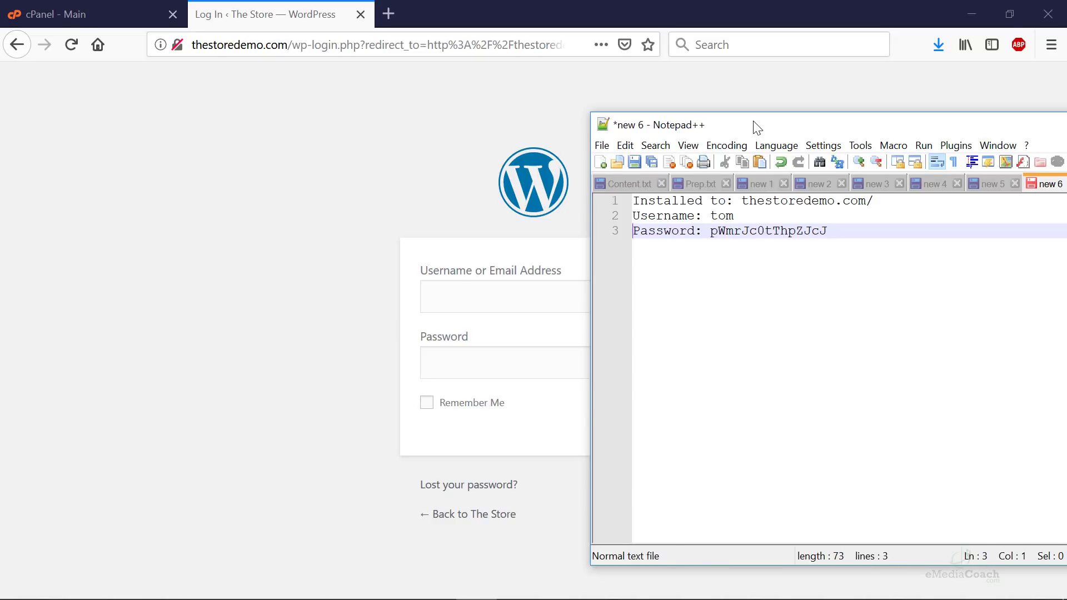
pyautogui.hotkey('alt', 'Tab')
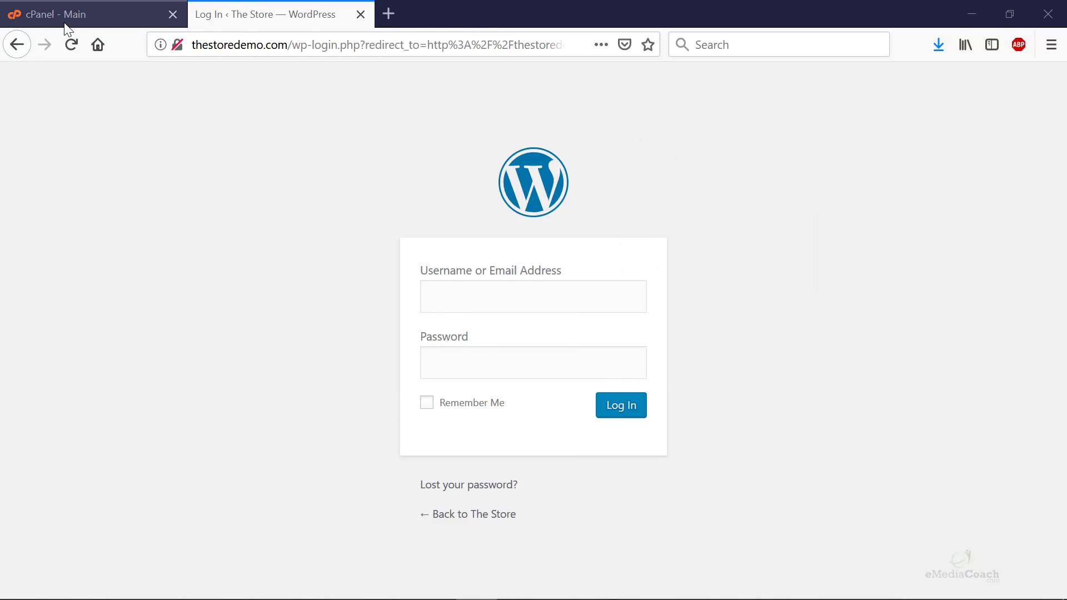
pyautogui.click(65, 25)
pyautogui.click(250, 25)
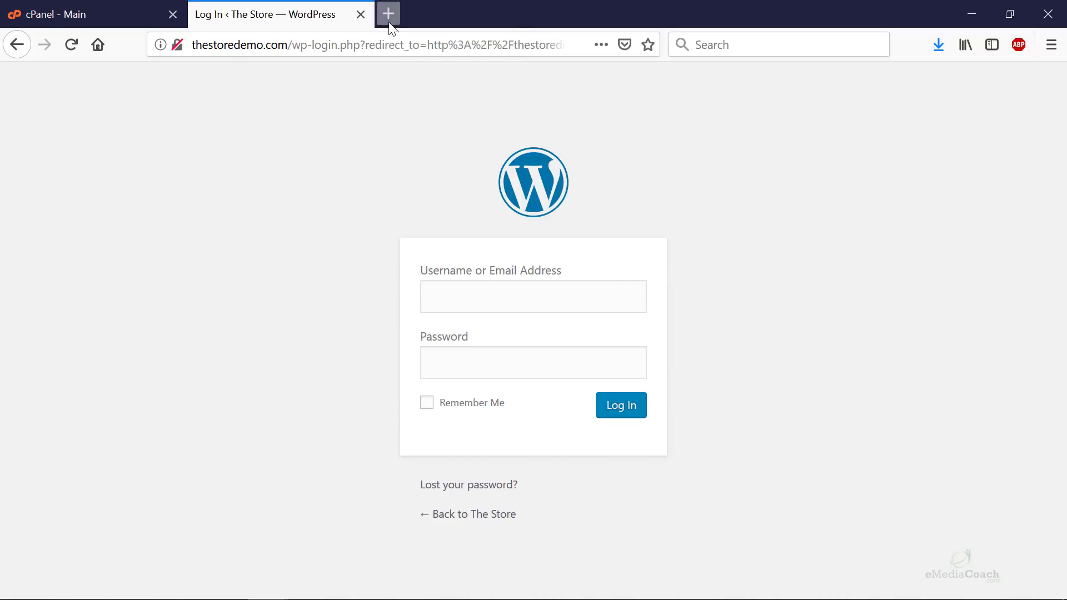
# - Load hostgator.com in a new tab and start a new-customer live support chat
pyautogui.click(388, 14)
pyautogui.write('hostgator')
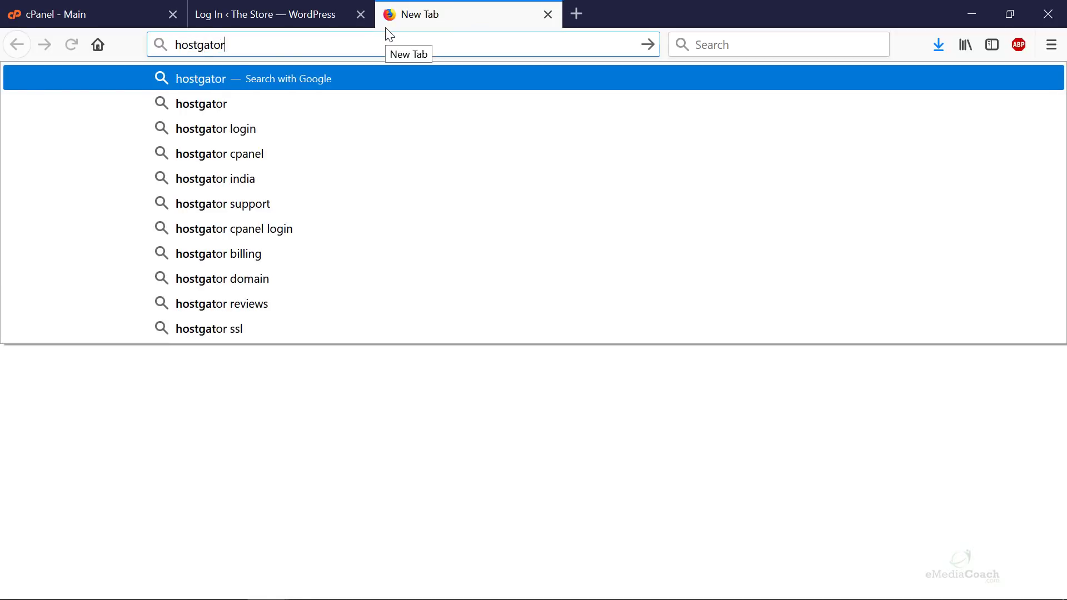
pyautogui.press('Return')
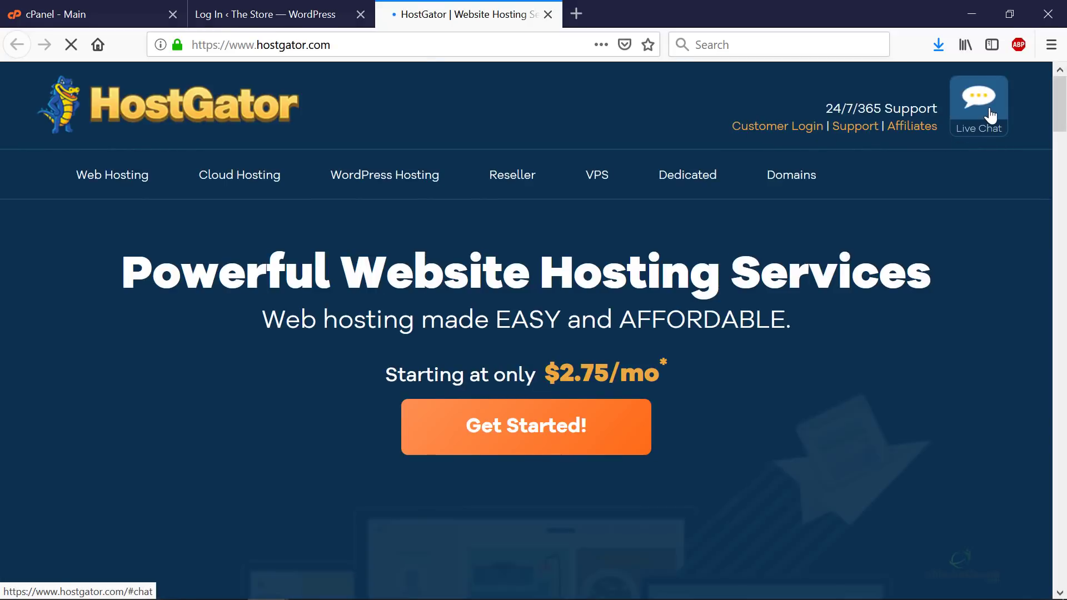
pyautogui.click(990, 115)
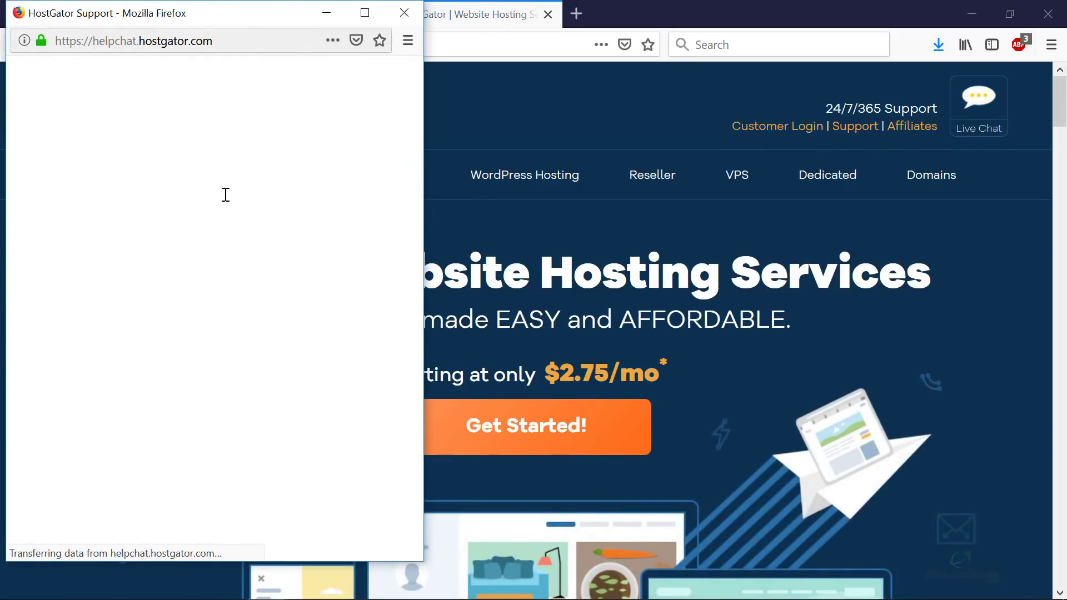
pyautogui.click(370, 146)
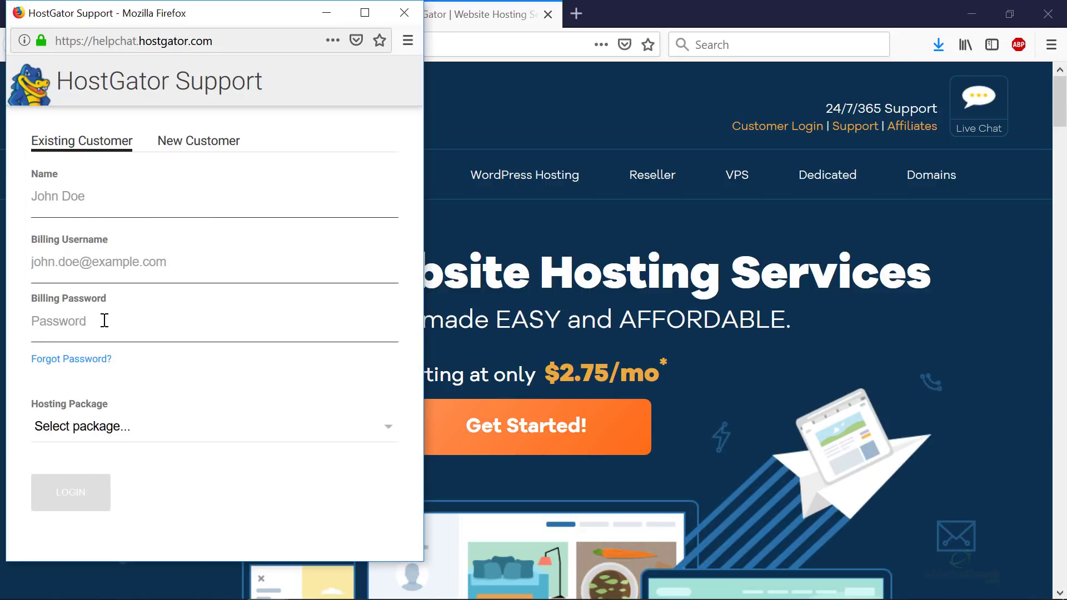
pyautogui.click(203, 146)
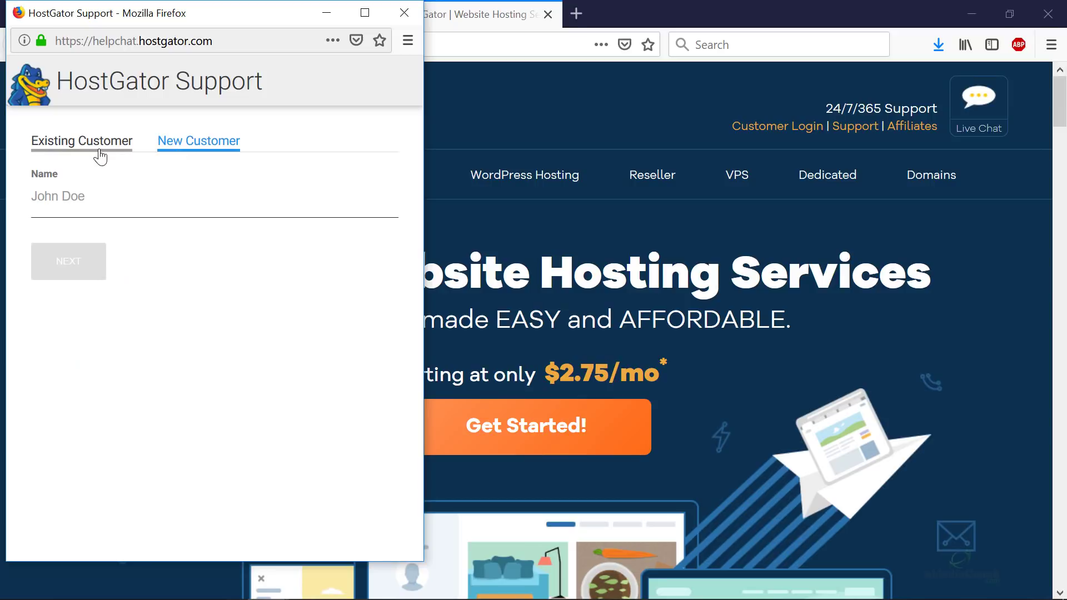
# - Move and minimize the support chat window, then switch back to the WordPress login tab
pyautogui.moveTo(181, 22); pyautogui.dragTo(301, 72)
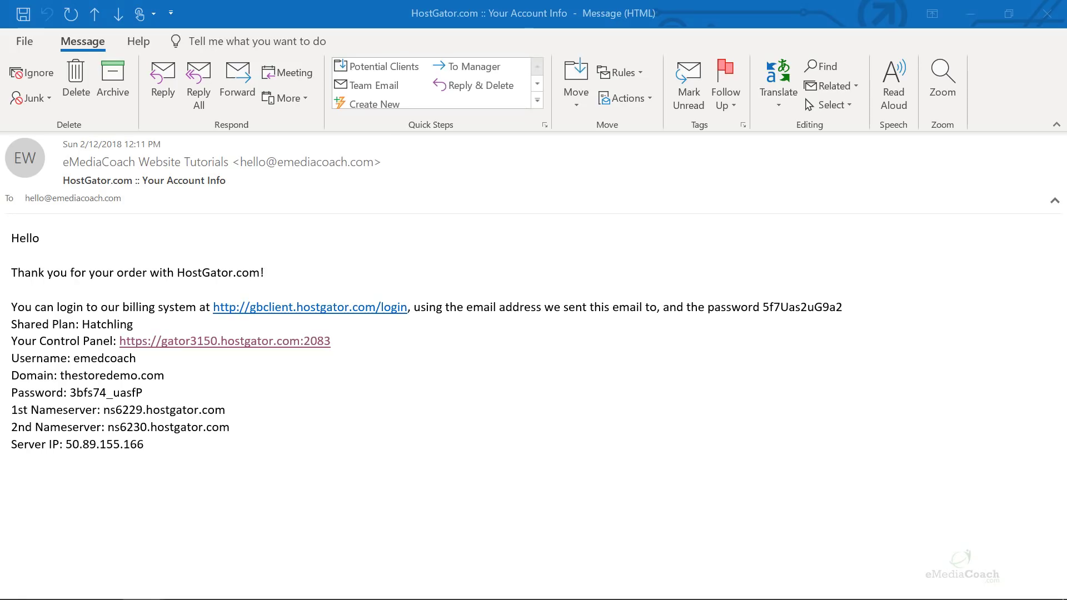
pyautogui.click(442, 397)
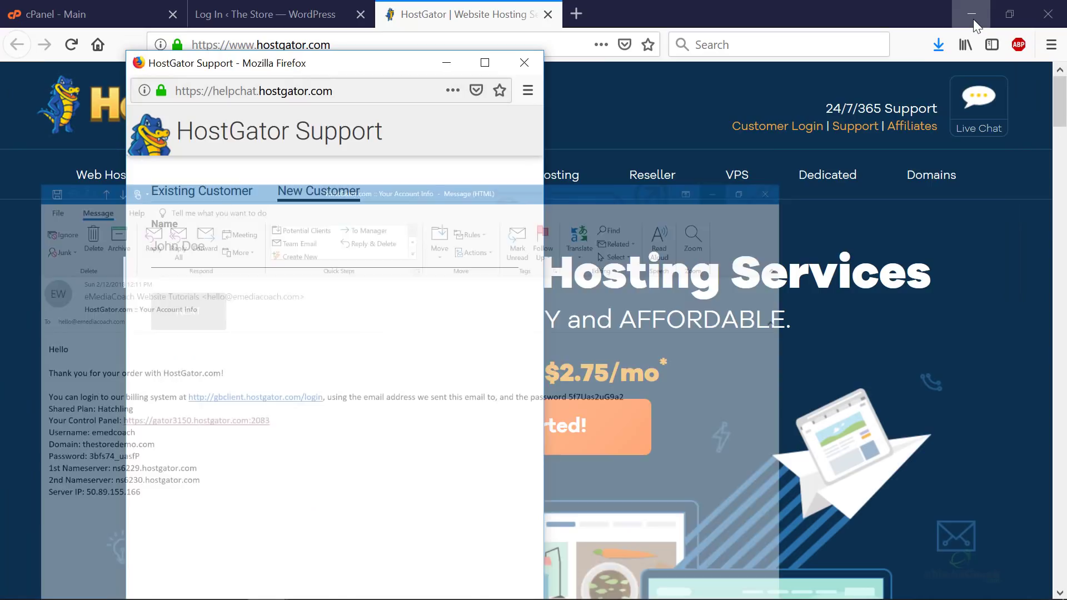
pyautogui.click(972, 19)
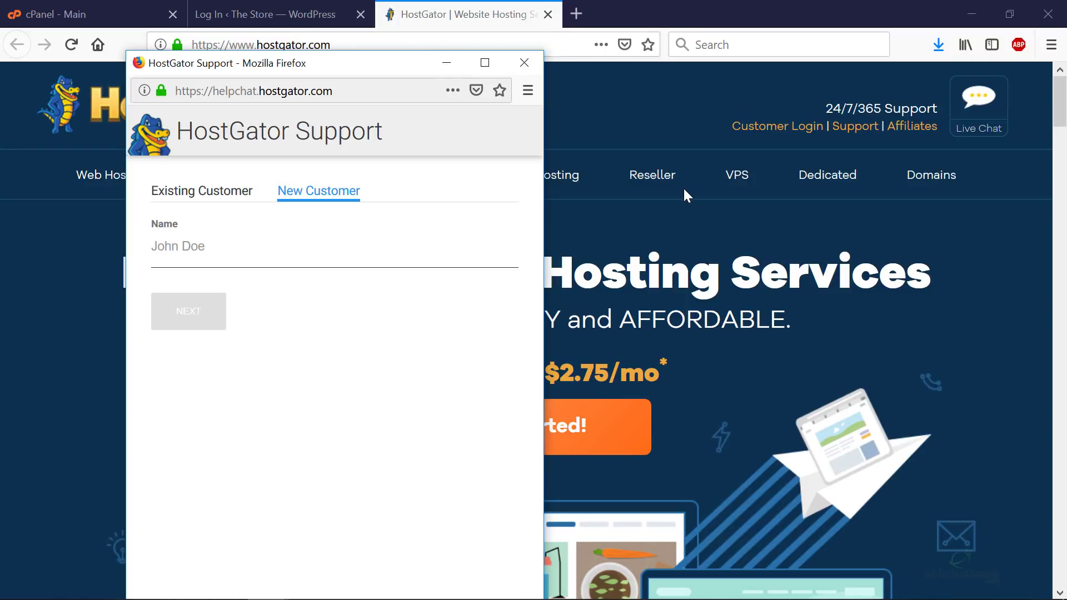
pyautogui.click(446, 63)
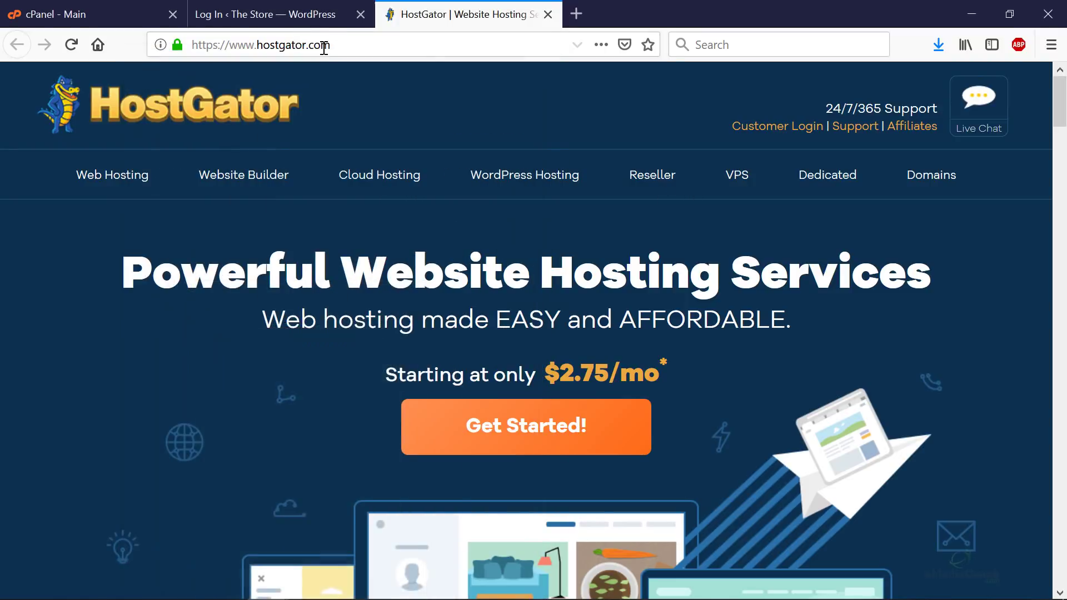
pyautogui.moveTo(357, 45); pyautogui.dragTo(191, 44)
pyautogui.hotkey('ctrl', 'pageup')
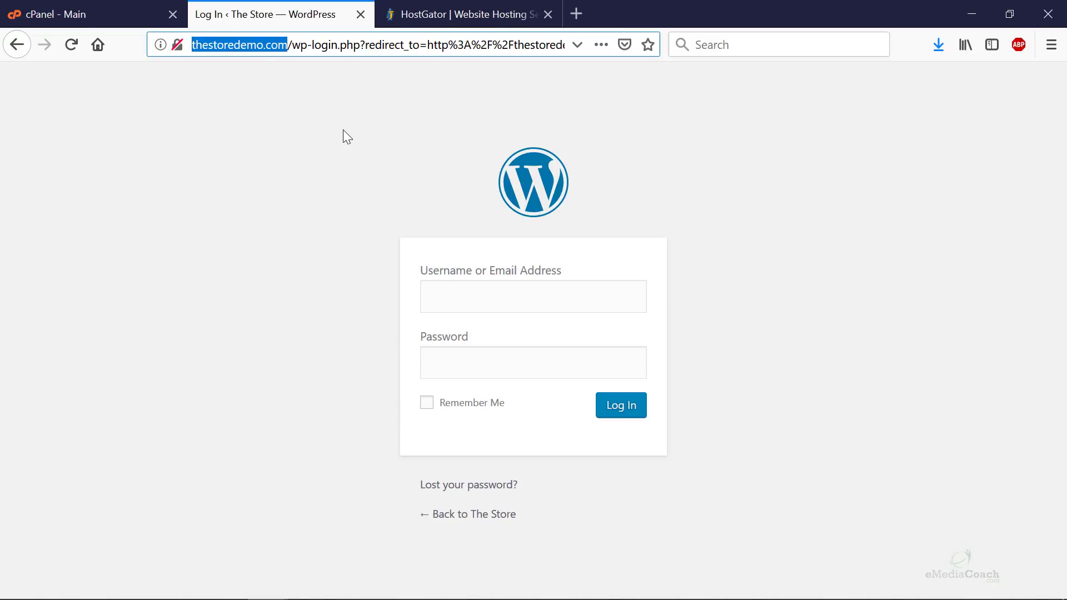
# - Go to thestoredemo.com/wp-admin, then switch over to the saved login notes
pyautogui.click(343, 131)
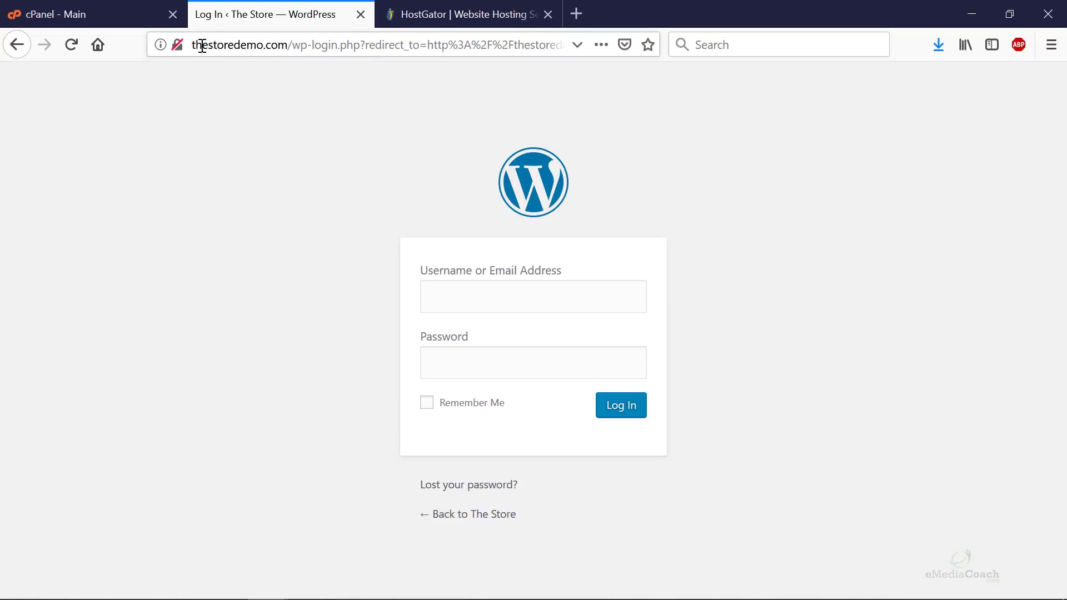
pyautogui.moveTo(297, 45); pyautogui.dragTo(763, 47)
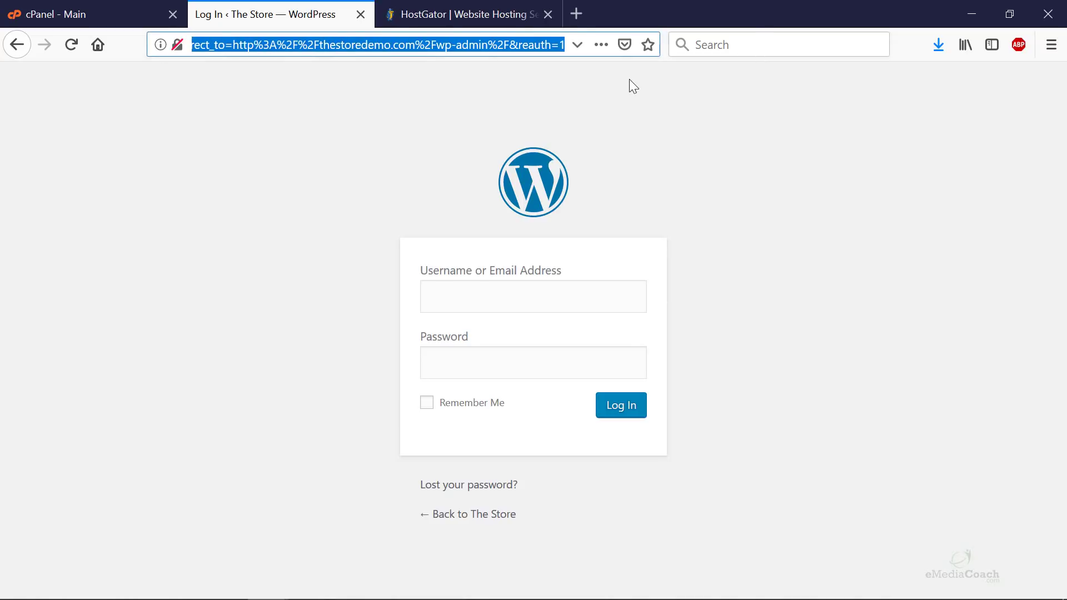
pyautogui.write('thestoredemo.com/wp-admin')
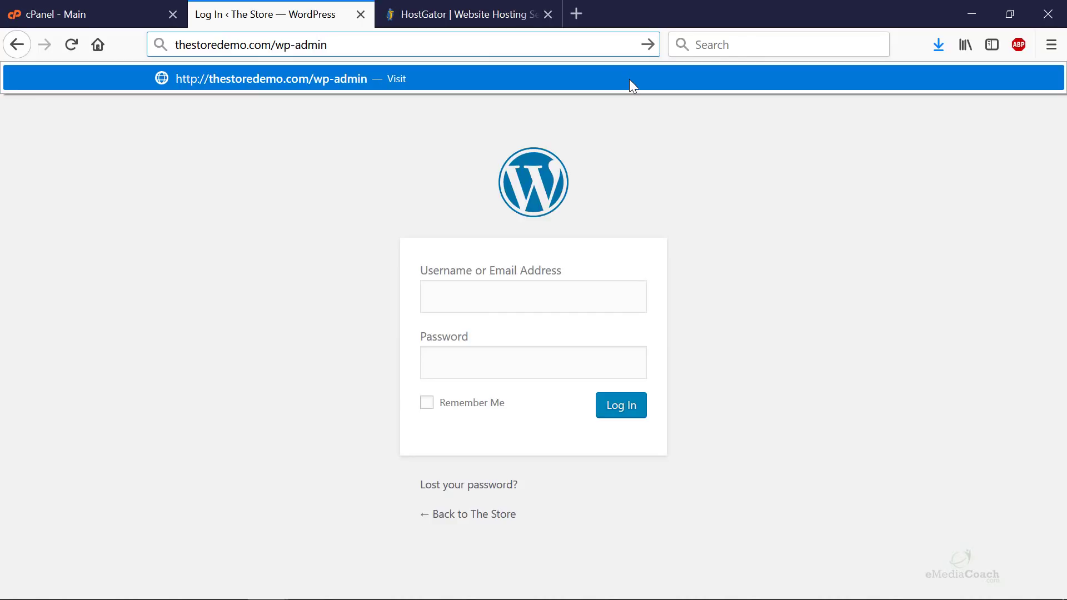
pyautogui.moveTo(349, 44); pyautogui.dragTo(277, 44)
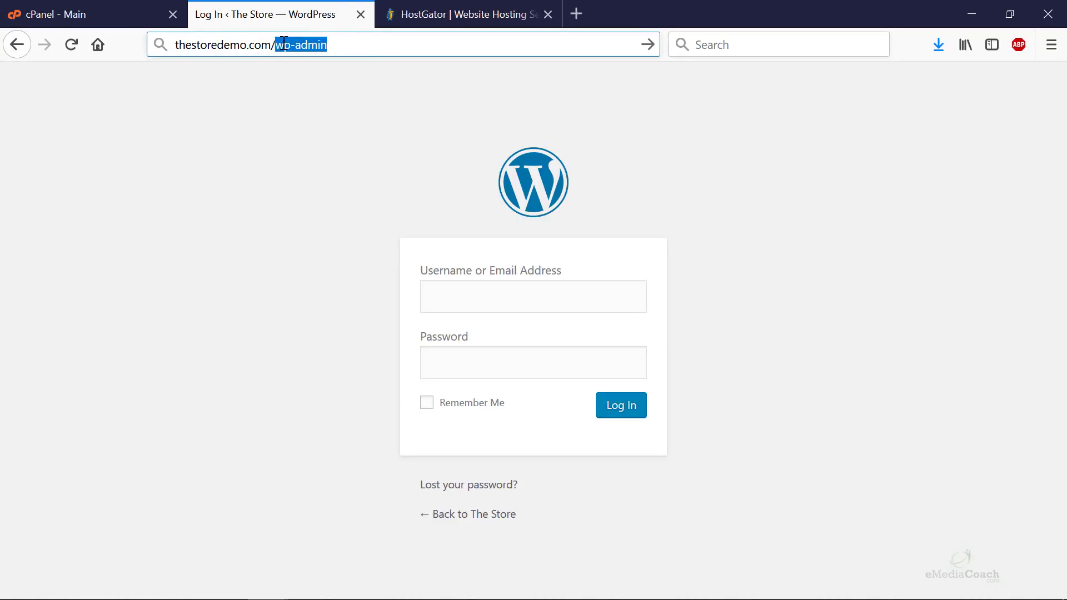
pyautogui.click(359, 48)
pyautogui.hotkey('ctrl', 'a')
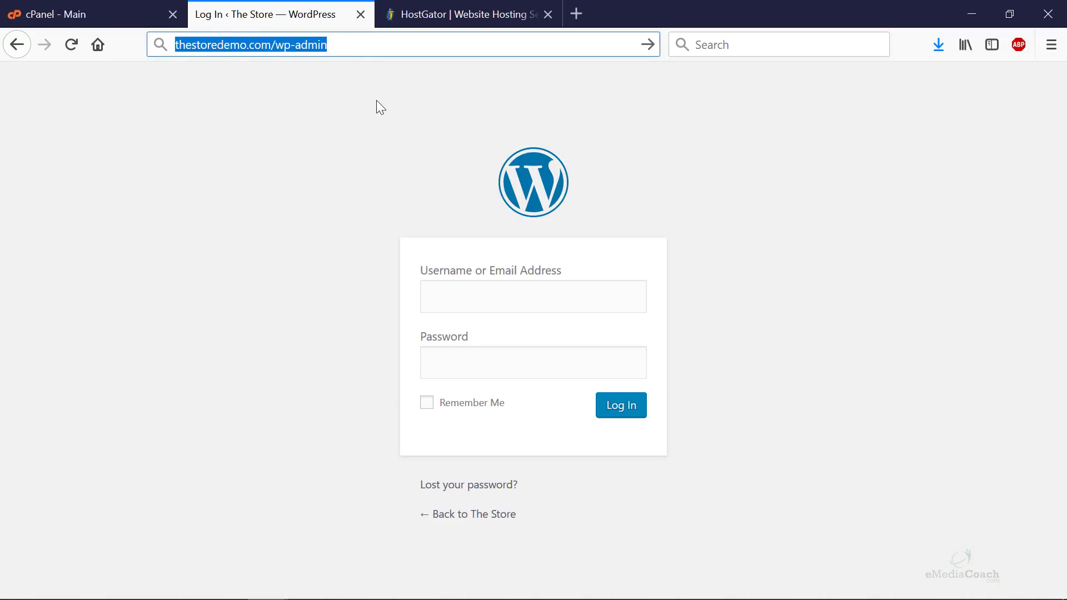
pyautogui.press('Return')
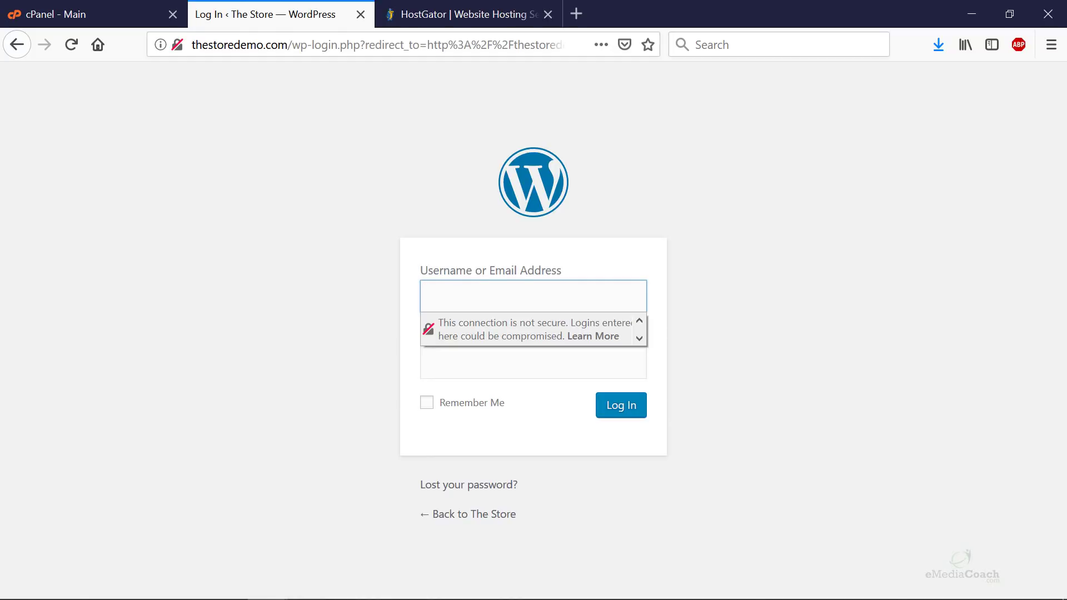
pyautogui.hotkey('alt', 'Tab')
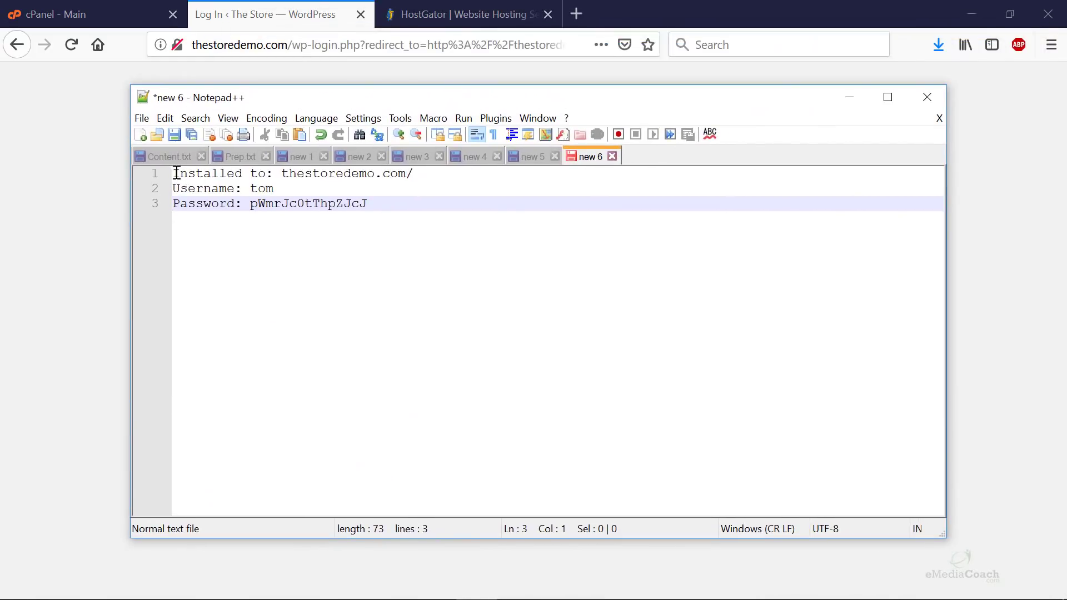
# - Add a 'yourwebsite.com/wp-admin' line above the login notes and put Notepad++ away
pyautogui.click(176, 172)
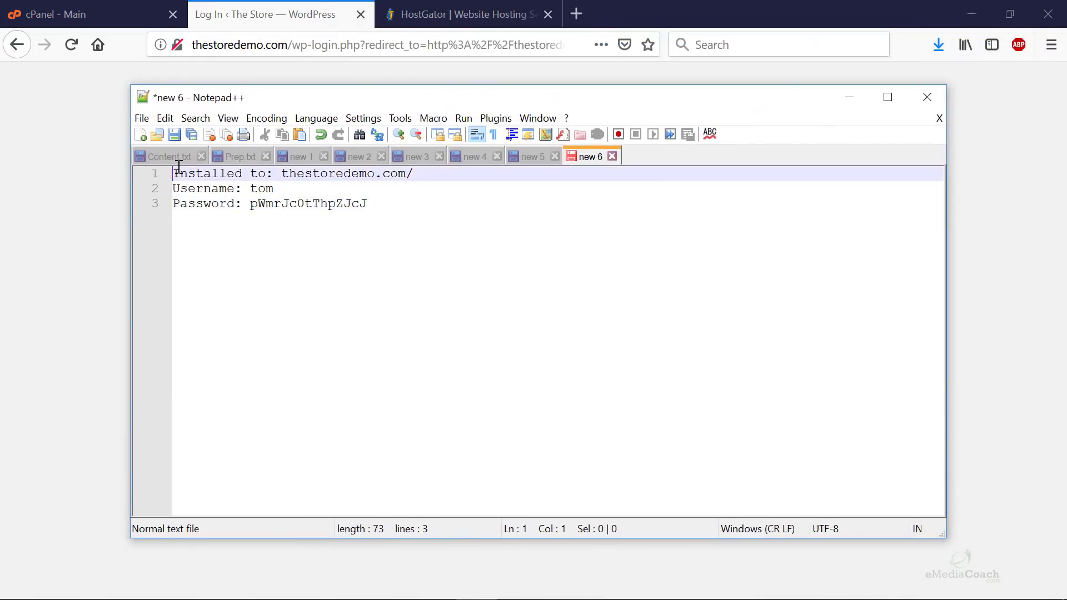
pyautogui.press('Return')
pyautogui.press('Up')
pyautogui.write('yourwebsite.')
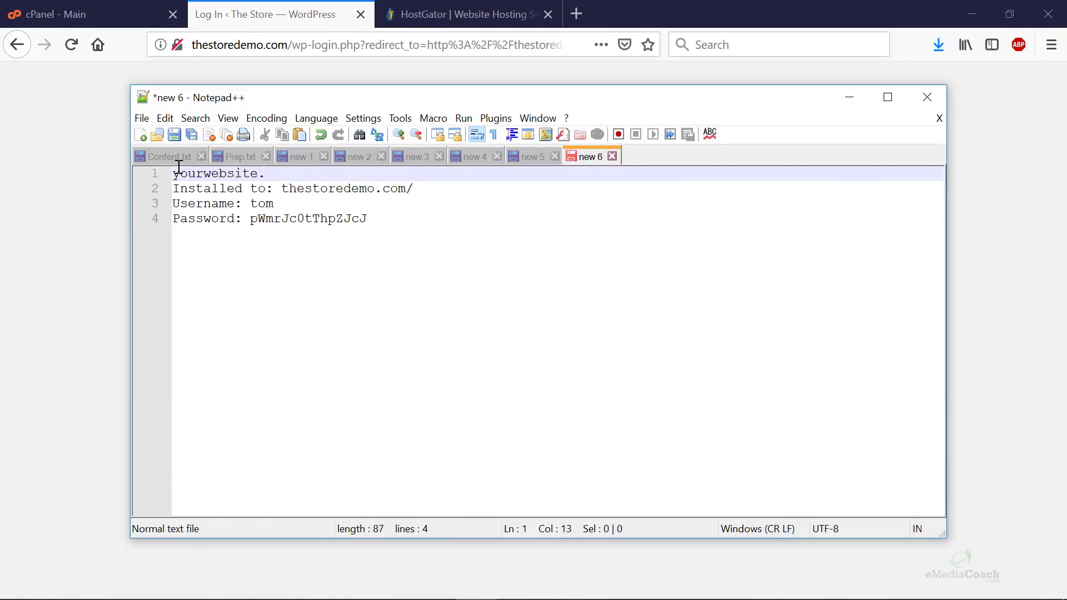
pyautogui.write('com/')
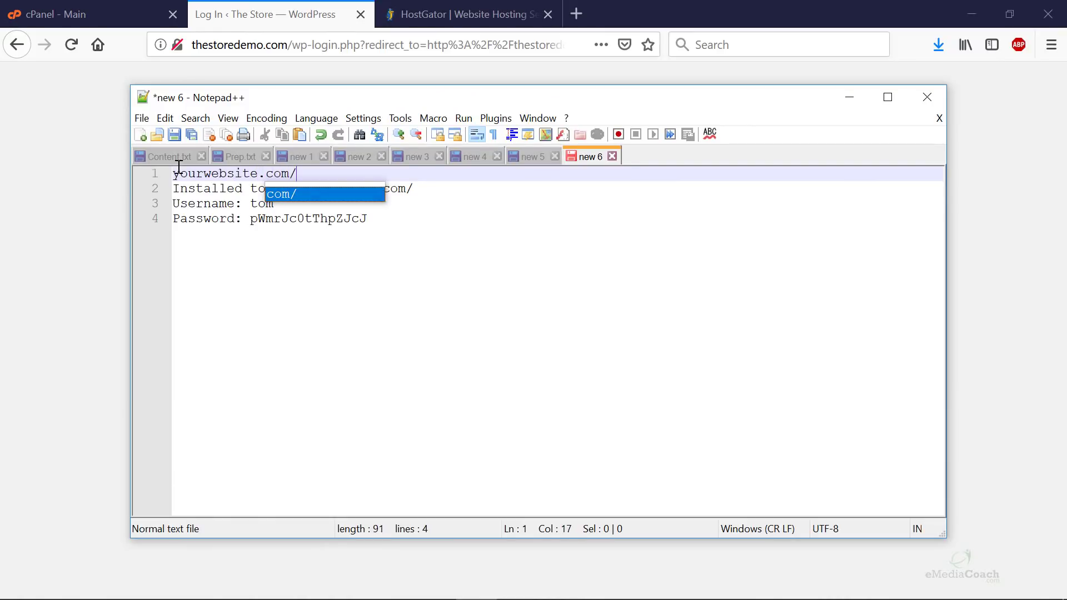
pyautogui.write('wp-admin')
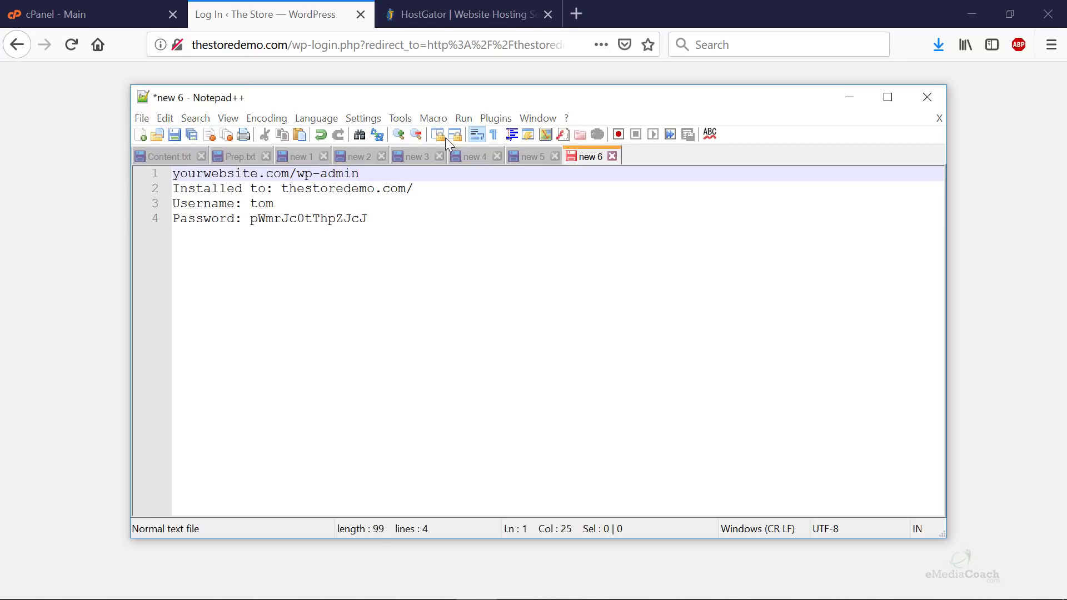
pyautogui.click(926, 101)
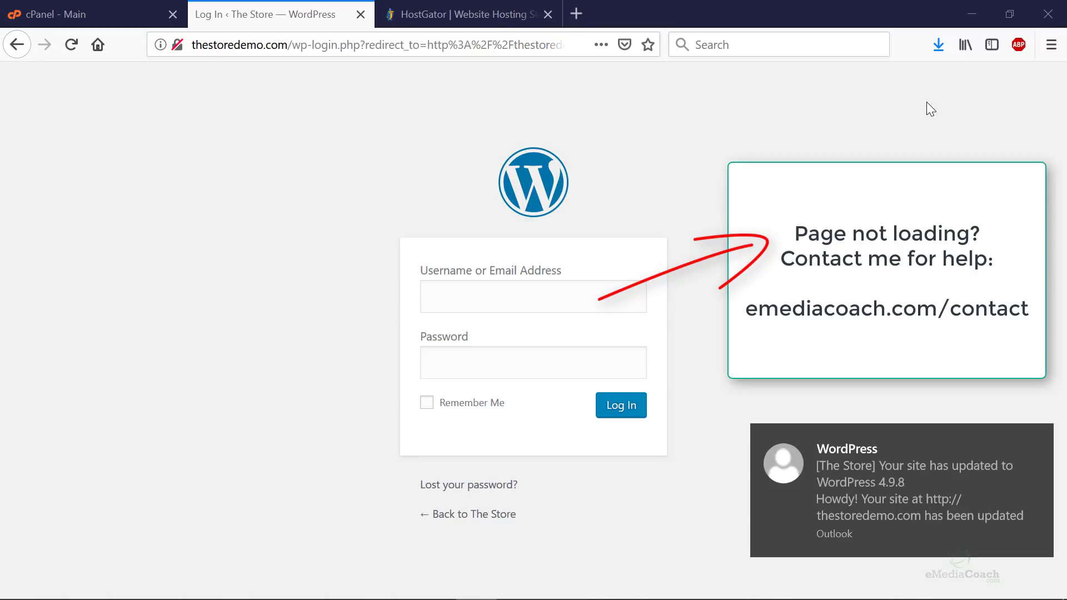
# - Copy the username from the notes into the login page's username field
pyautogui.click(524, 295)
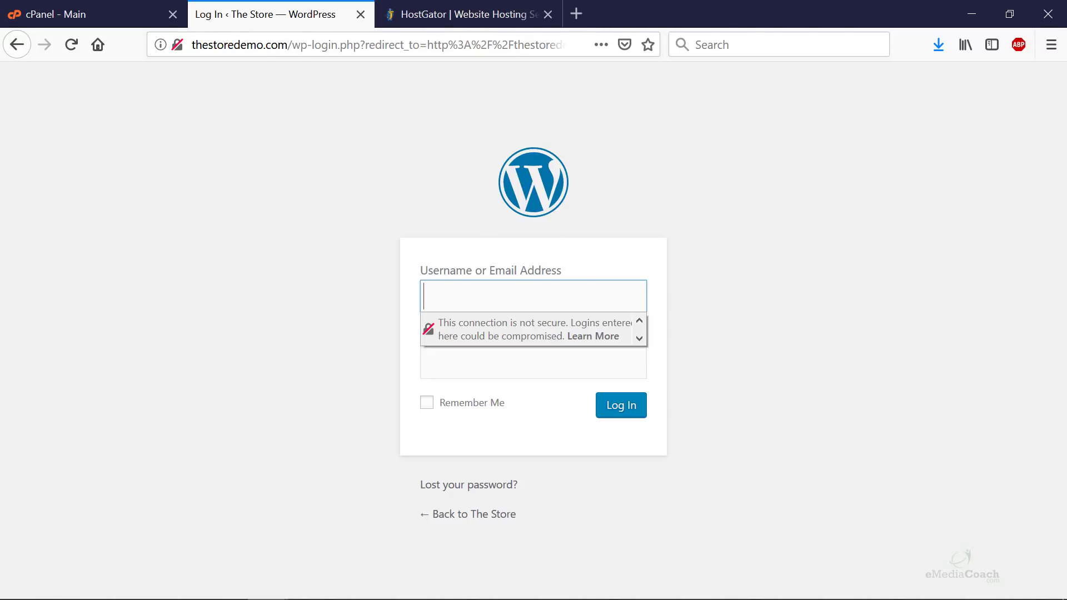
pyautogui.hotkey('alt', 'Tab')
pyautogui.doubleClick(646, 194)
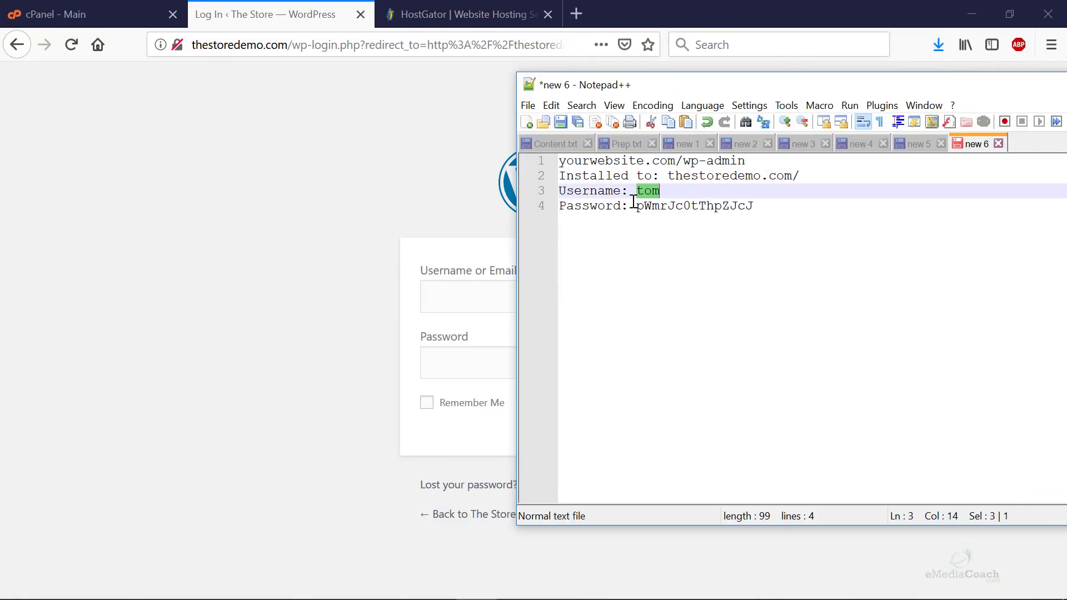
pyautogui.hotkey('ctrl', 'c')
pyautogui.click(491, 289)
pyautogui.hotkey('ctrl', 'v')
# - Copy the password from the notes into the password field
pyautogui.hotkey('alt', 'Tab')
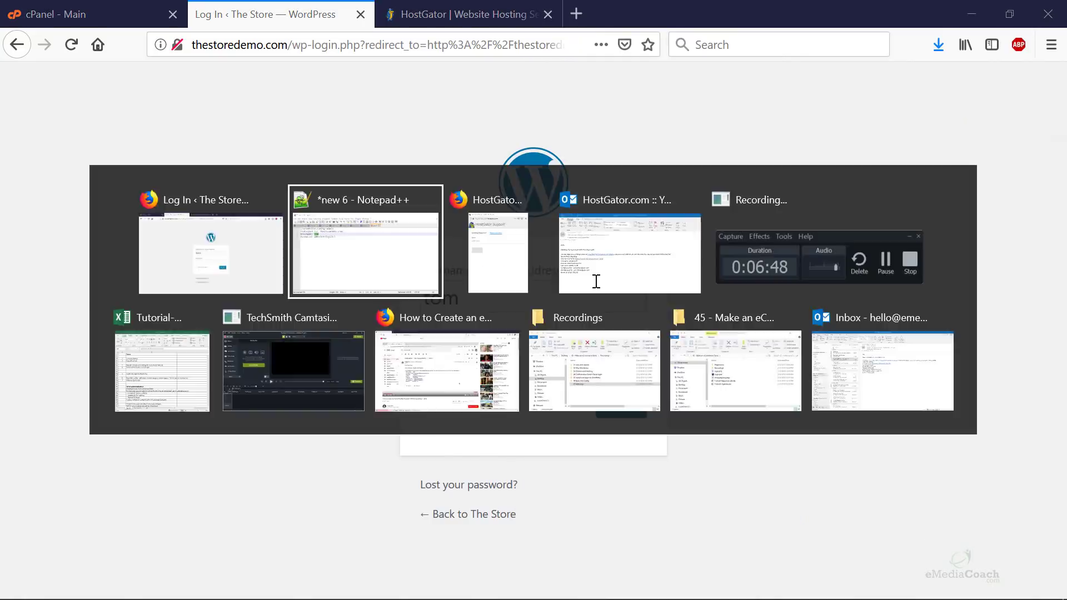
pyautogui.doubleClick(667, 207)
pyautogui.hotkey('ctrl', 'c')
pyautogui.click(464, 370)
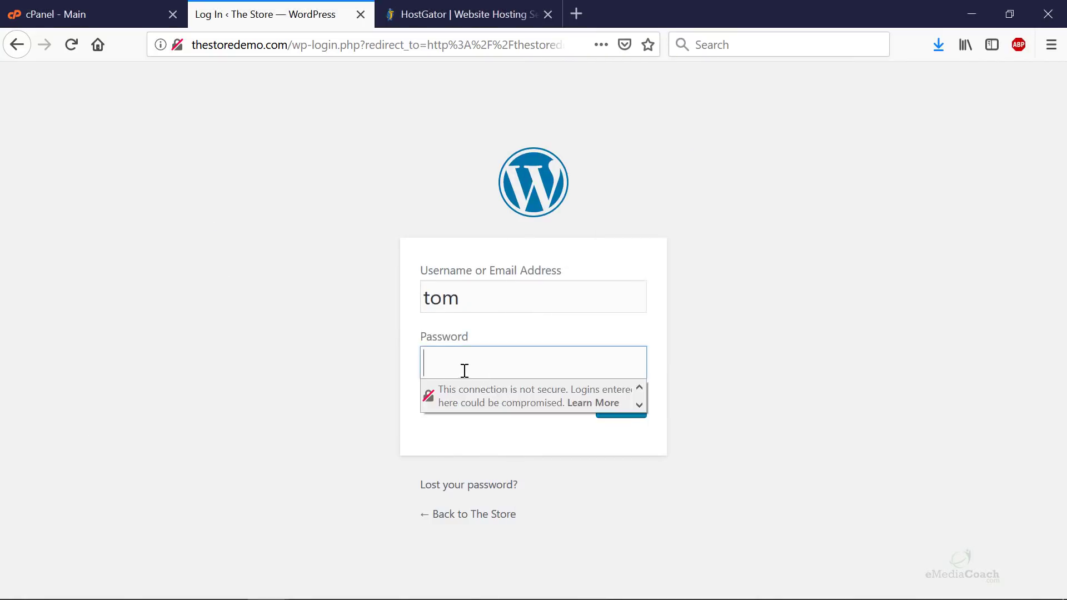
pyautogui.hotkey('ctrl', 'v')
# - Log in, let the browser remember the login, and dismiss the privacy notice
pyautogui.click(611, 405)
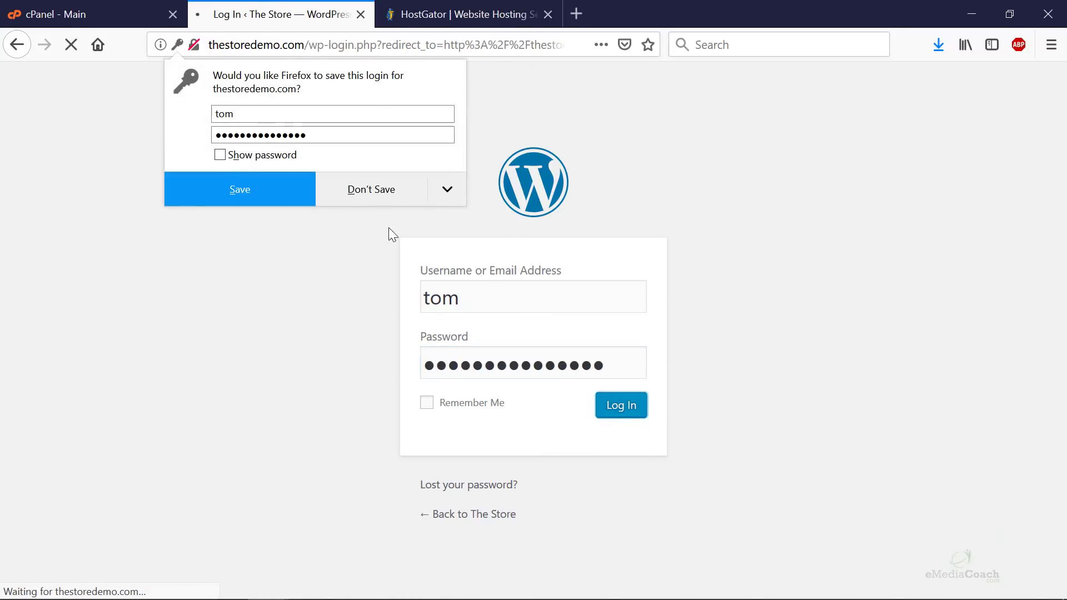
pyautogui.click(182, 179)
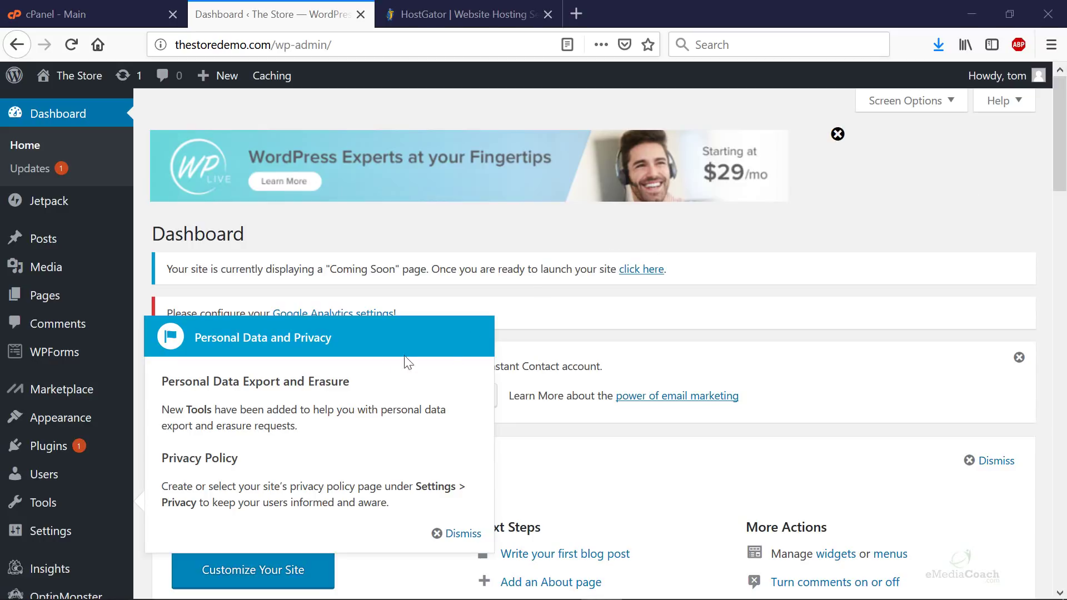
pyautogui.click(464, 533)
pyautogui.scroll(-4, 28, 424)
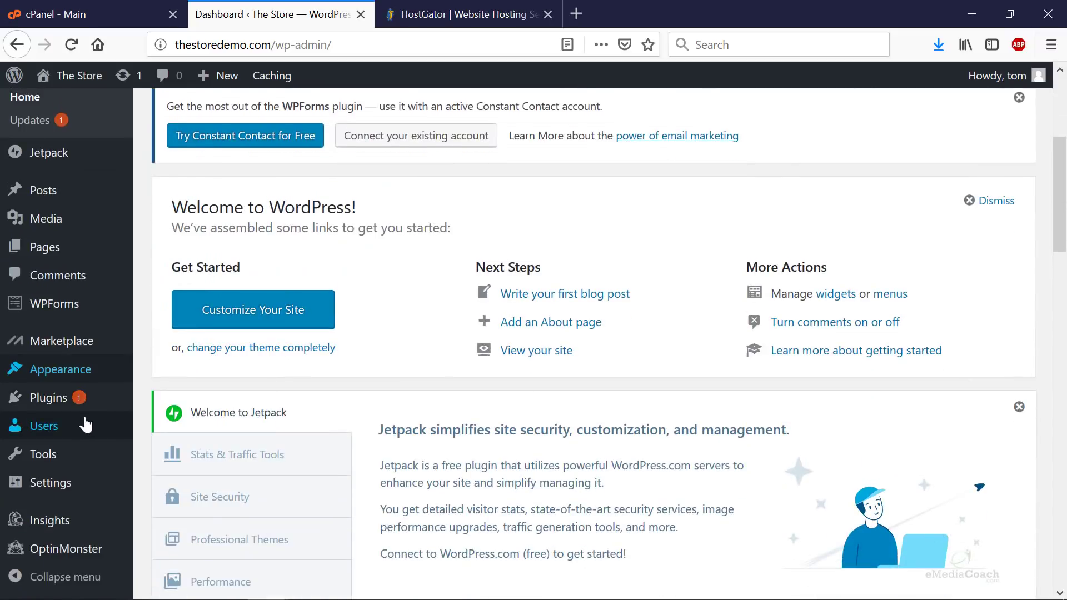
pyautogui.moveTo(66, 487)
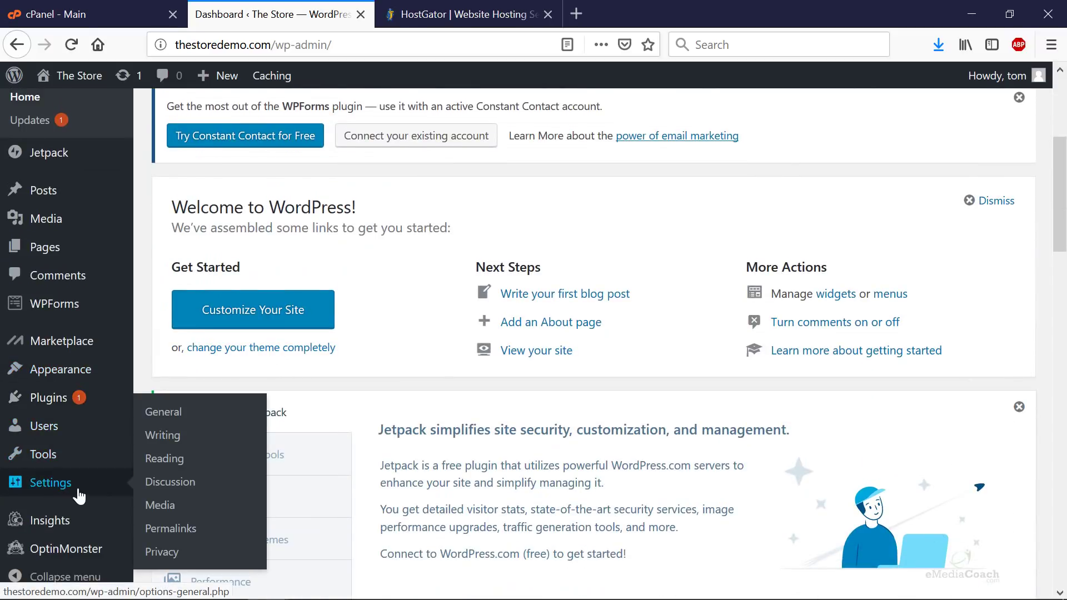
# - Replace the tagline in Settings > General with 'An awesome eComm Store' and save
pyautogui.click(156, 413)
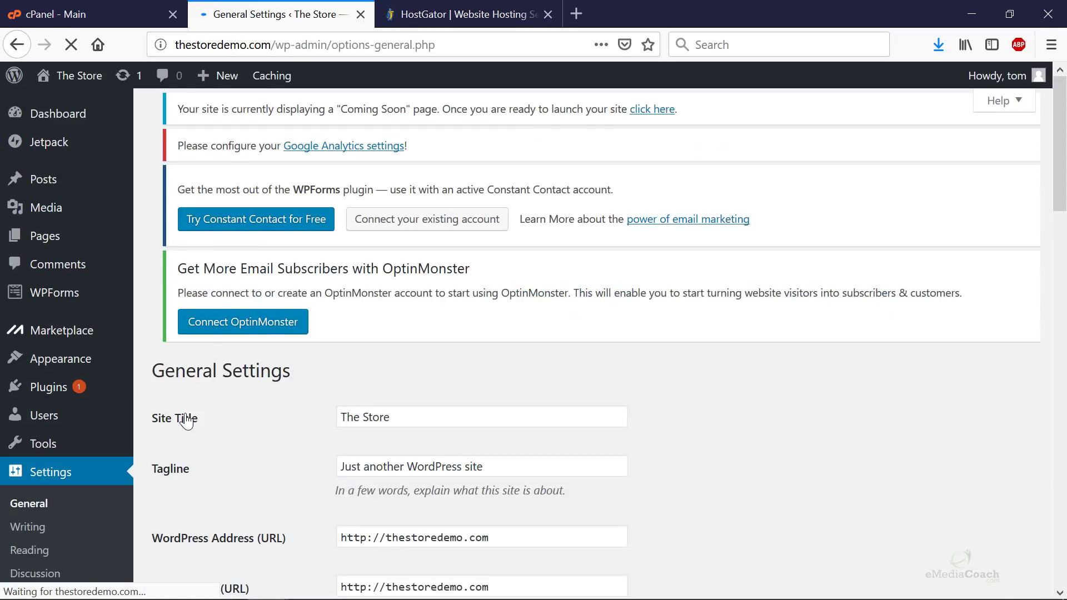
pyautogui.scroll(-3, 186, 421)
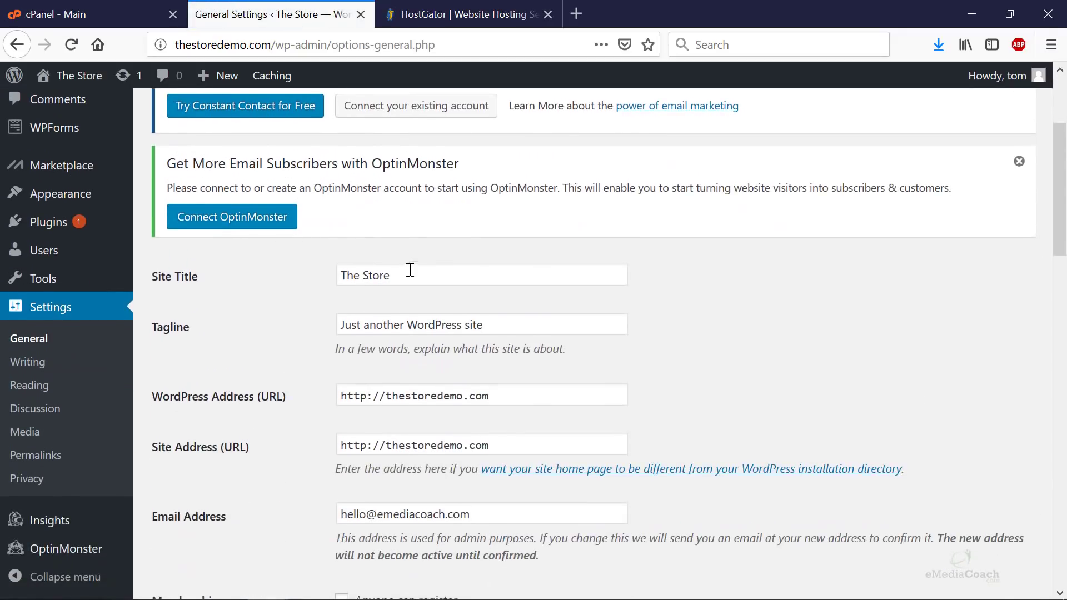
pyautogui.click(417, 275)
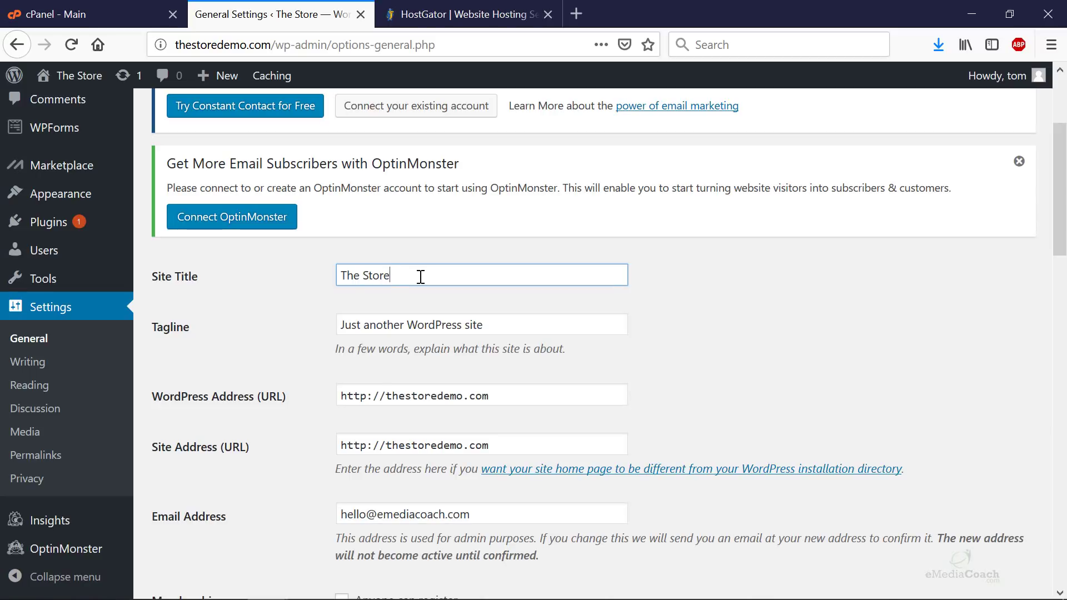
pyautogui.moveTo(524, 326); pyautogui.dragTo(287, 321)
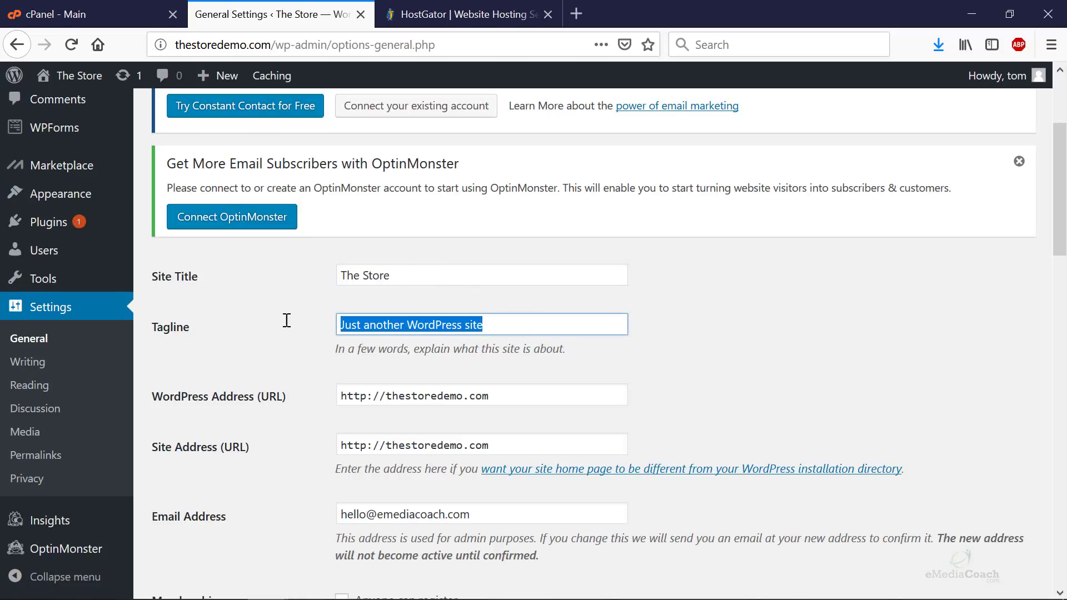
pyautogui.write('An awesome ')
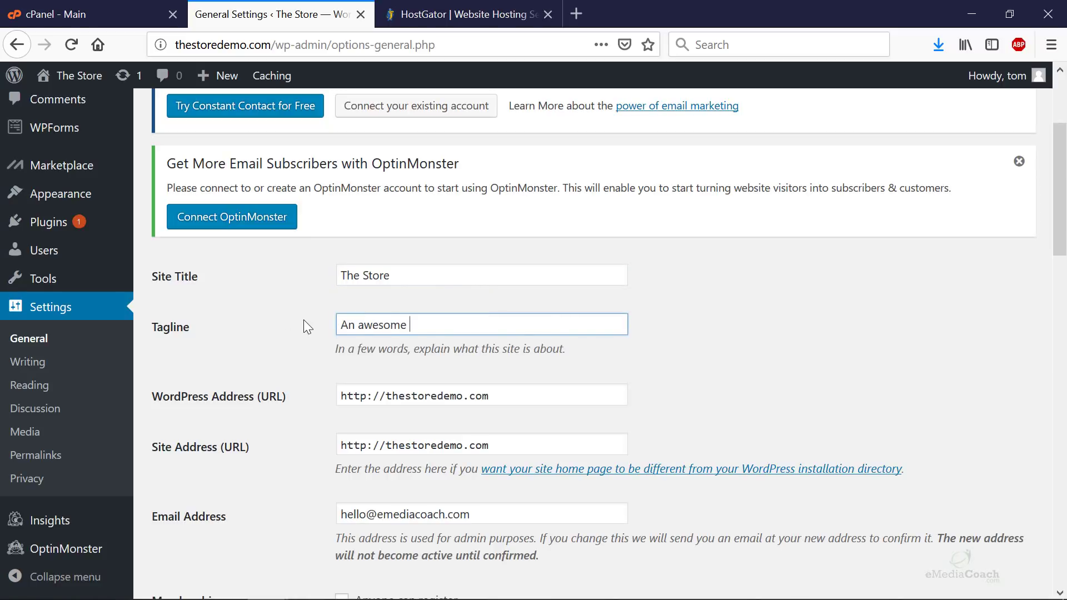
pyautogui.write('eCOm Store')
pyautogui.press('Delete')
pyautogui.write('o')
pyautogui.scroll(-15, 640, 334)
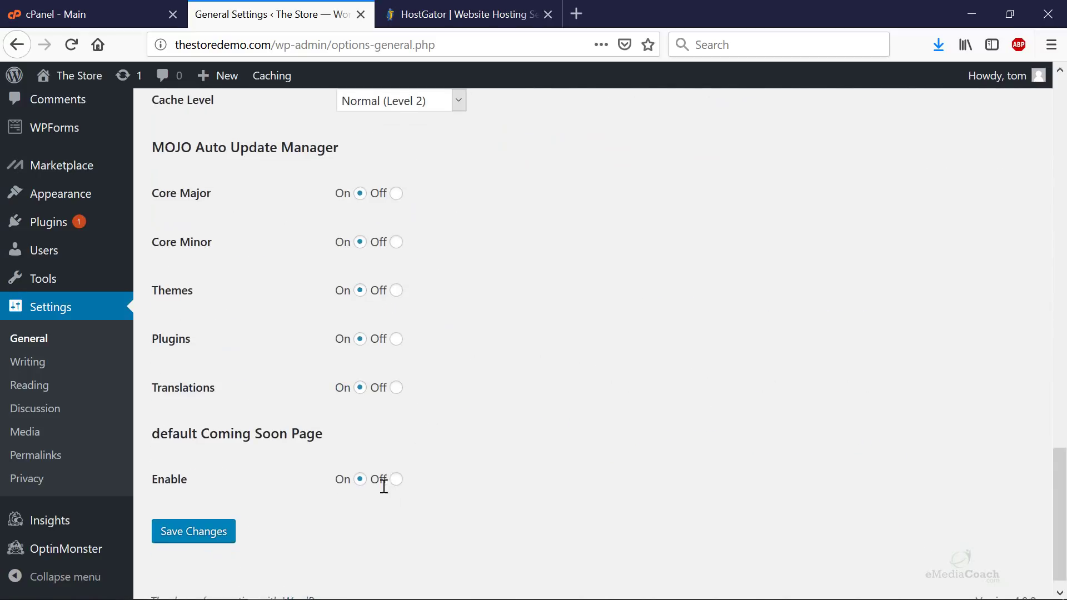
pyautogui.click(205, 543)
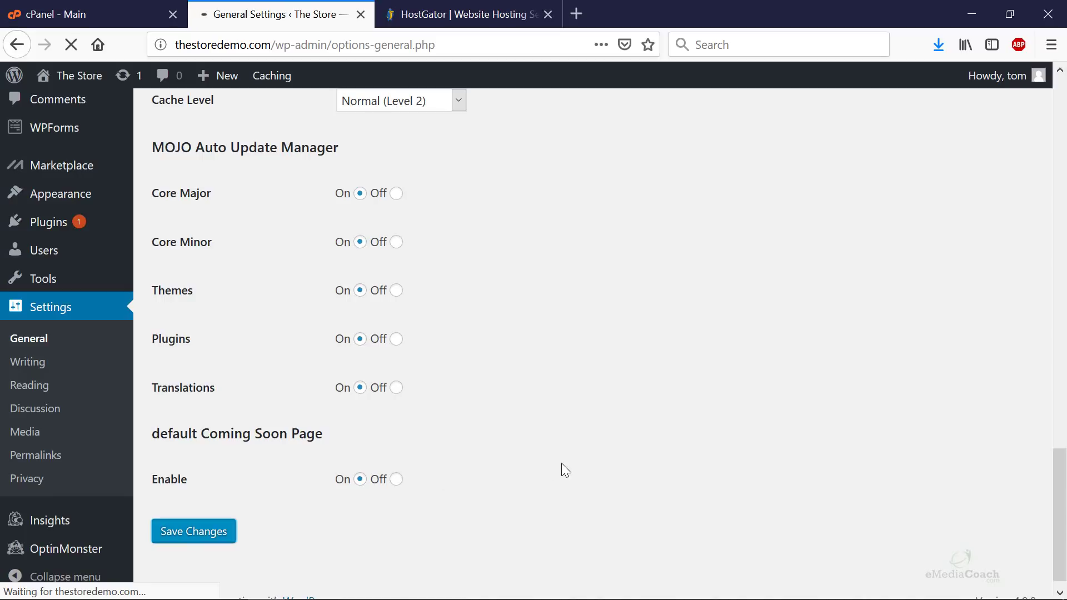
pyautogui.scroll(-6, 562, 463)
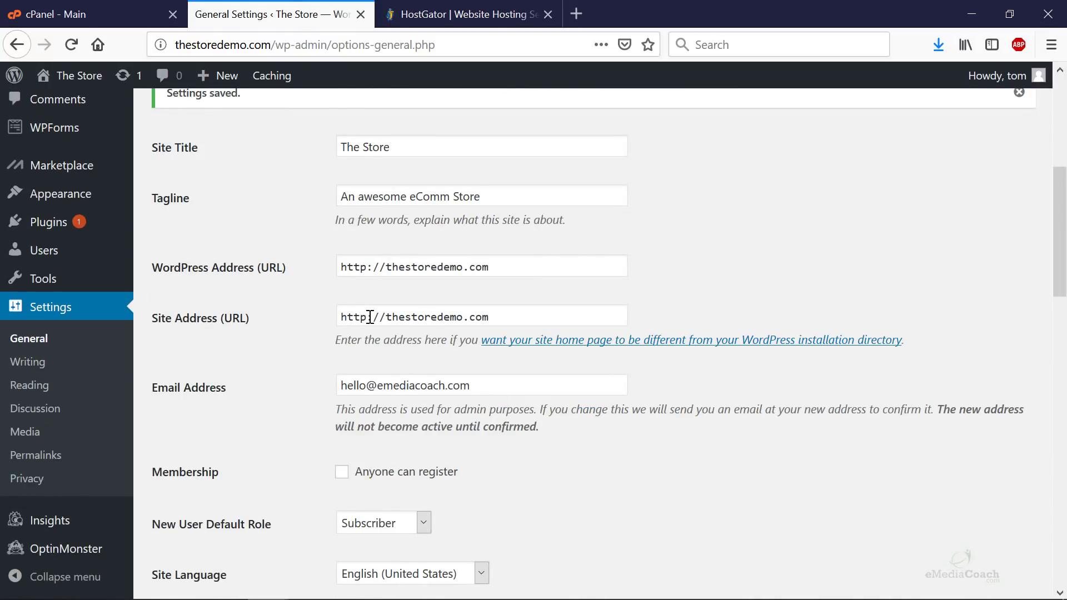
pyautogui.click(385, 268)
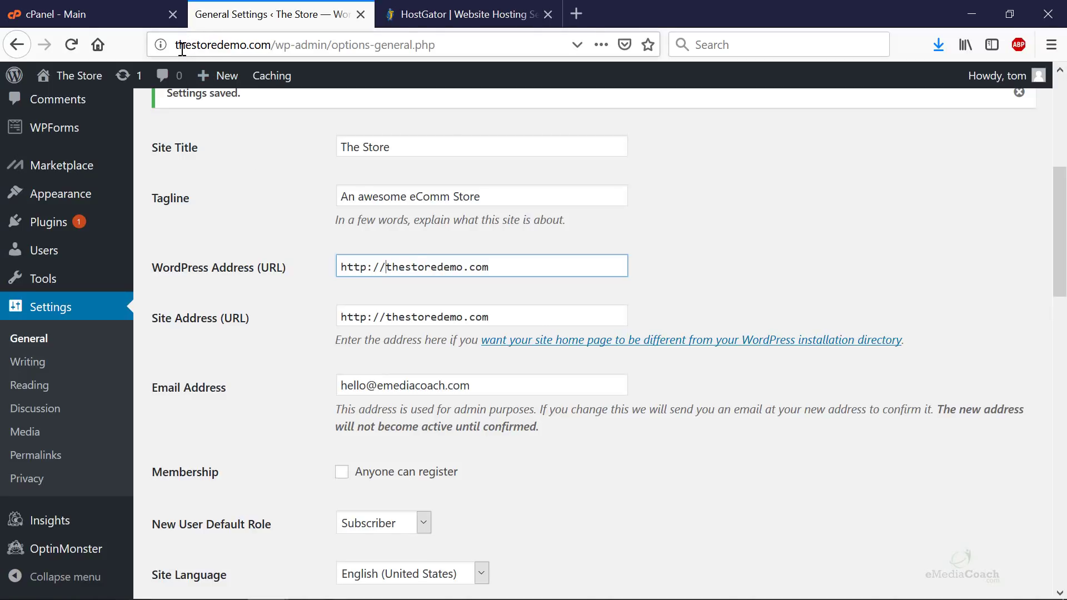
pyautogui.click(198, 53)
pyautogui.press('Home')
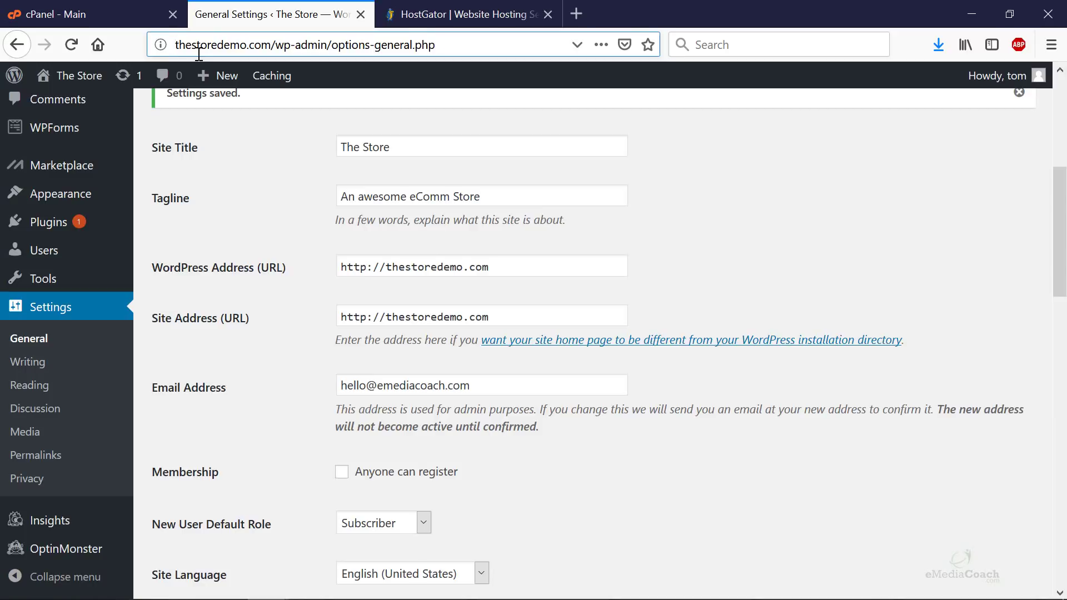
pyautogui.write('www.')
pyautogui.press('BackSpace')
pyautogui.press('BackSpace')
pyautogui.press('BackSpace')
pyautogui.press('BackSpace')
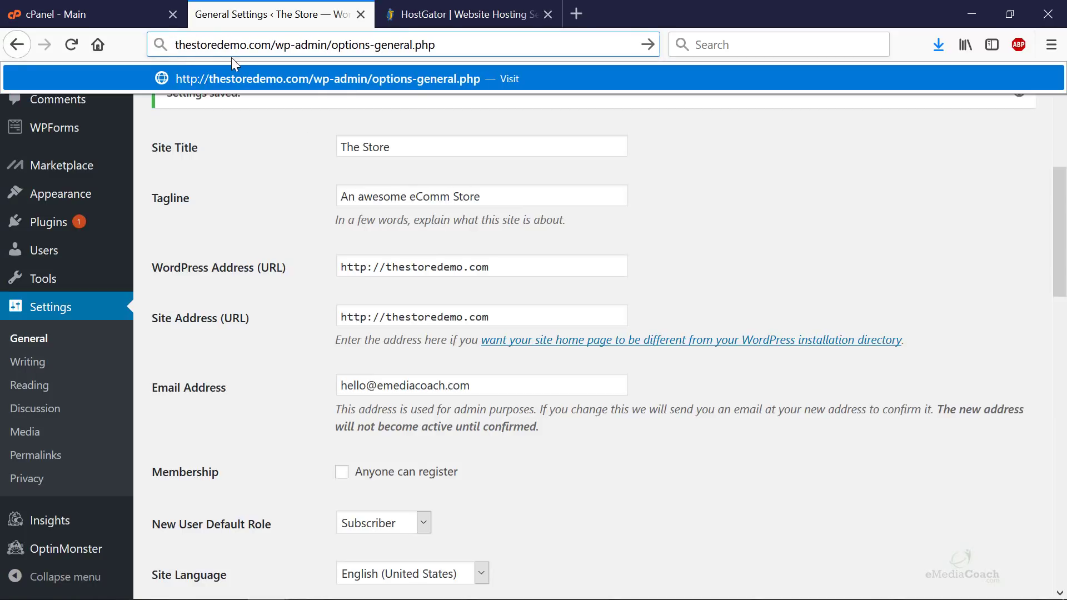
pyautogui.click(395, 269)
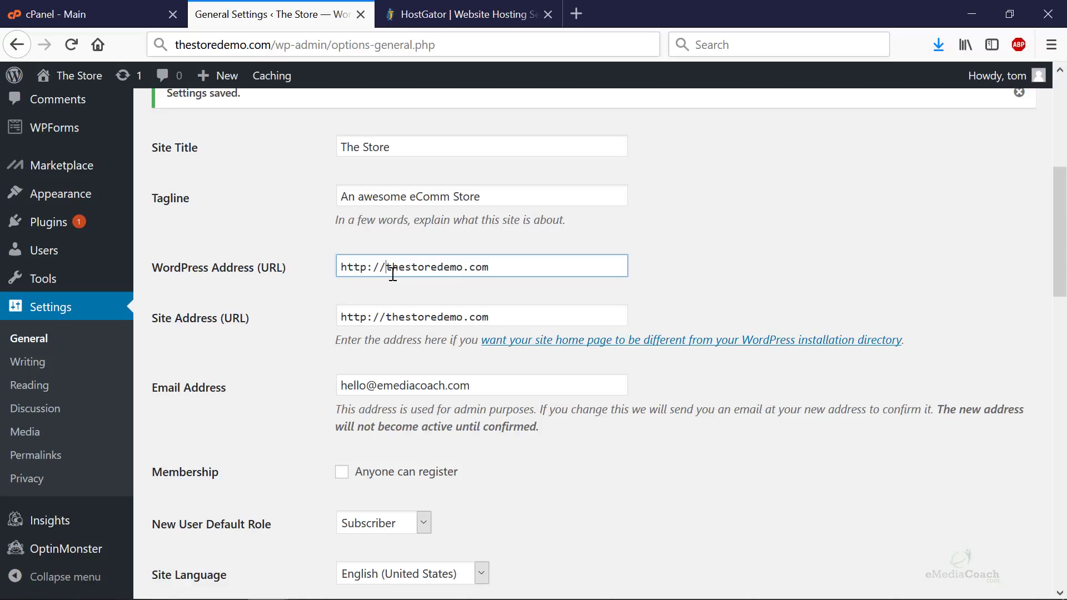
pyautogui.write('www.')
pyautogui.click(391, 317)
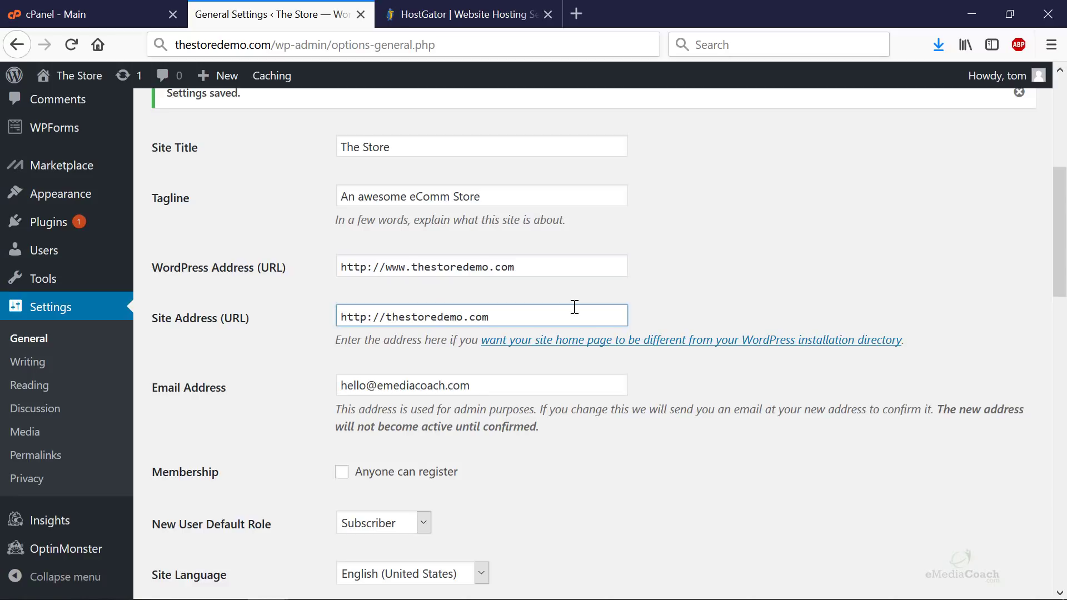
pyautogui.write('ee')
pyautogui.press('BackSpace')
pyautogui.press('BackSpace')
pyautogui.write('www')
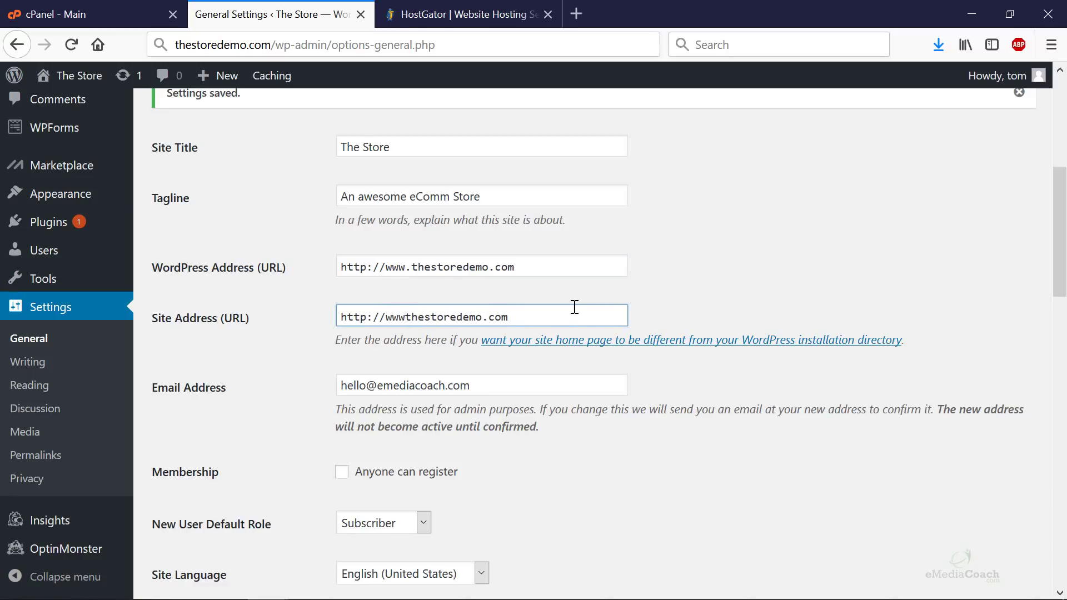
pyautogui.write('.')
pyautogui.click(693, 279)
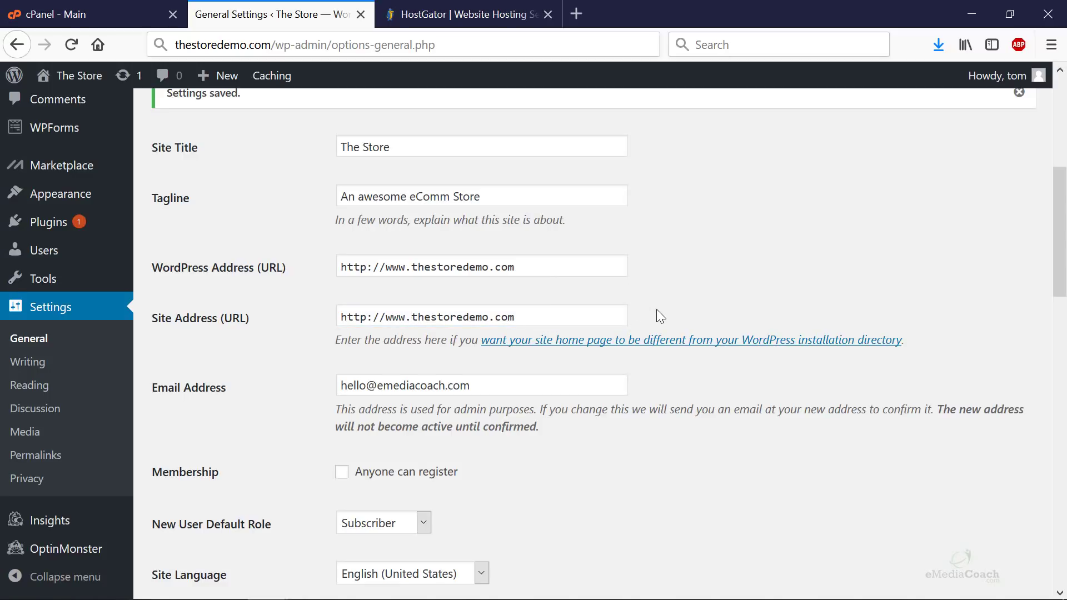
pyautogui.scroll(-3, 662, 315)
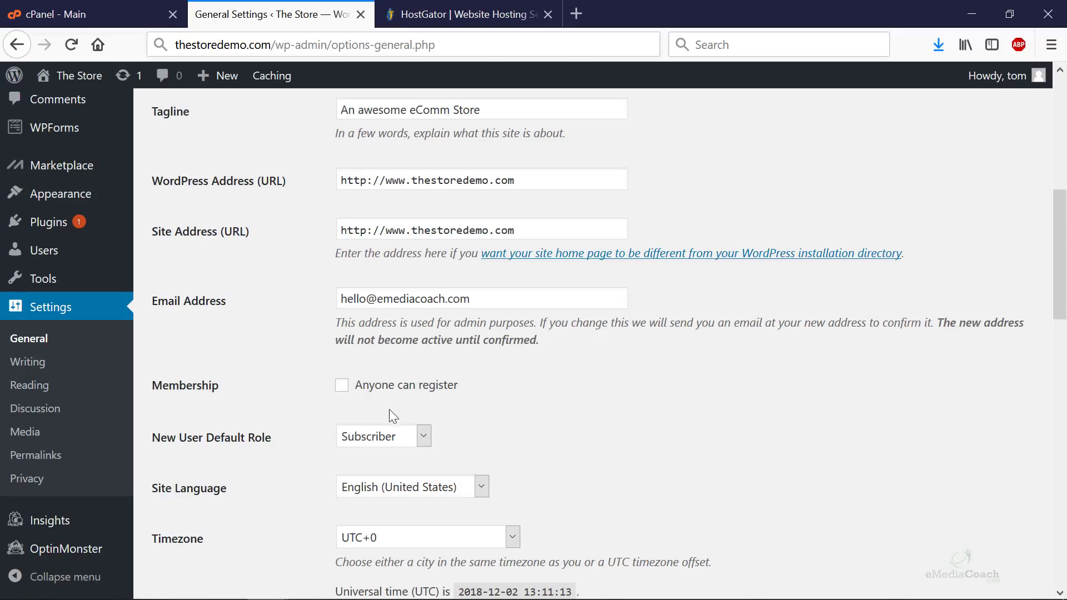
pyautogui.scroll(-15, 331, 409)
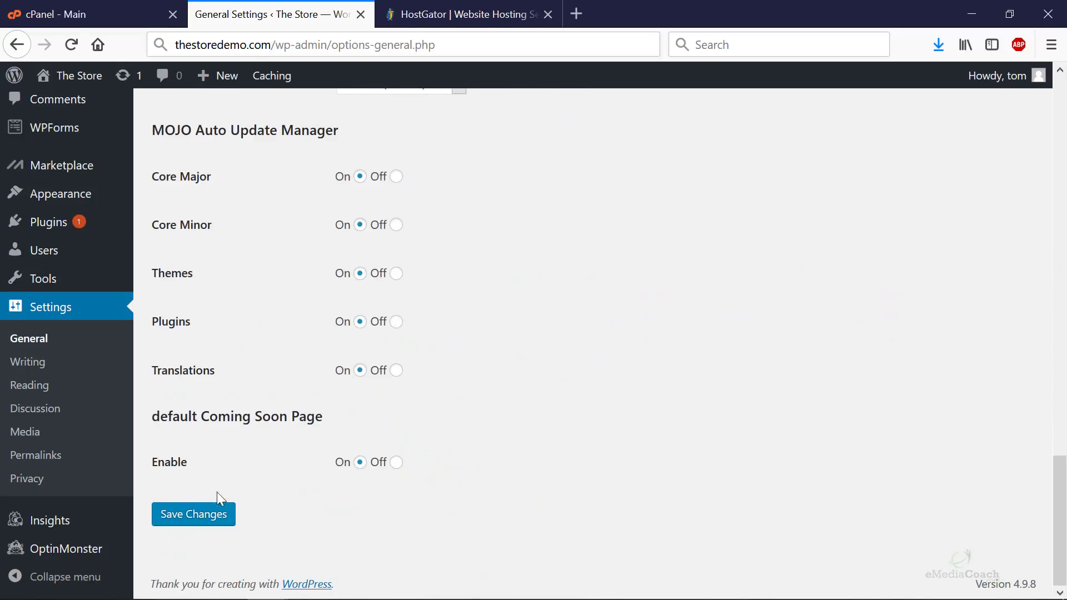
pyautogui.click(178, 517)
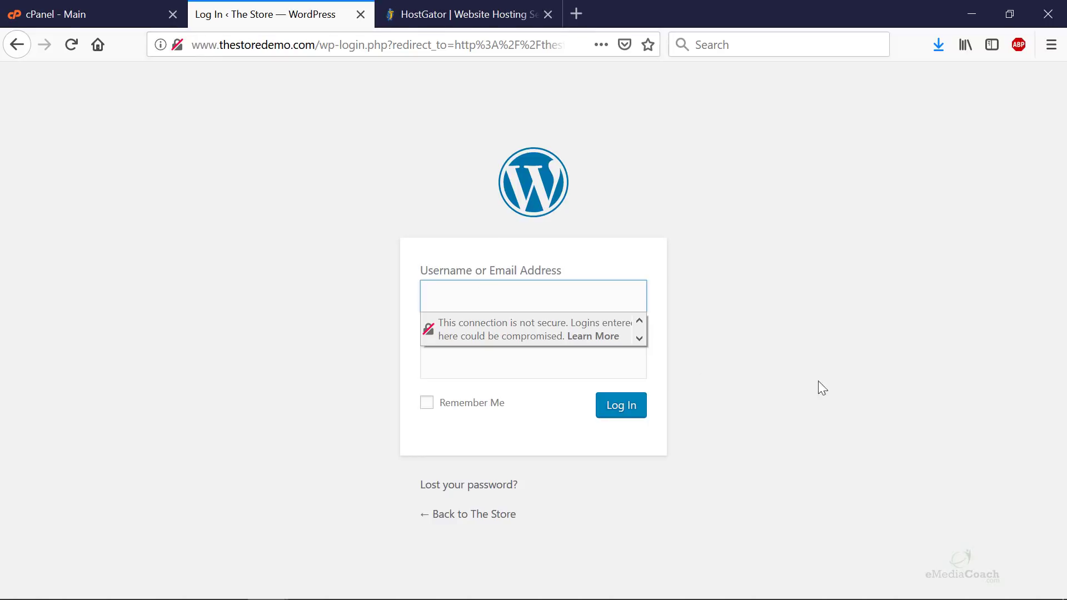
# - Copy the stored admin password from the notes in Notepad++
pyautogui.hotkey('alt', 'Tab')
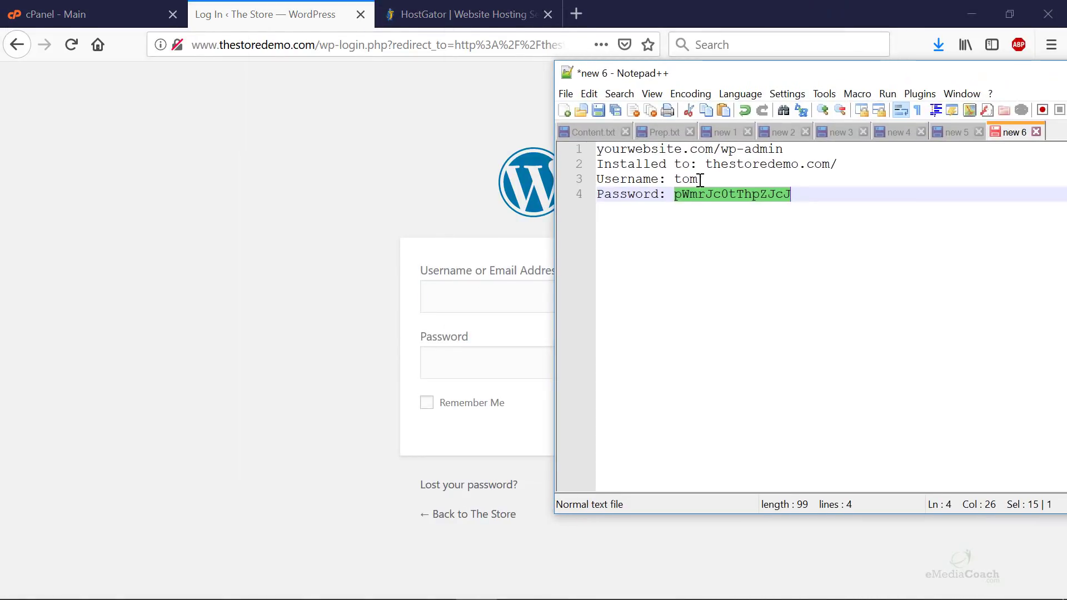
pyautogui.rightClick(696, 192)
pyautogui.click(717, 219)
# - Sign in with the admin username and pasted password, and let Firefox save the login
pyautogui.hotkey('alt', 'Tab')
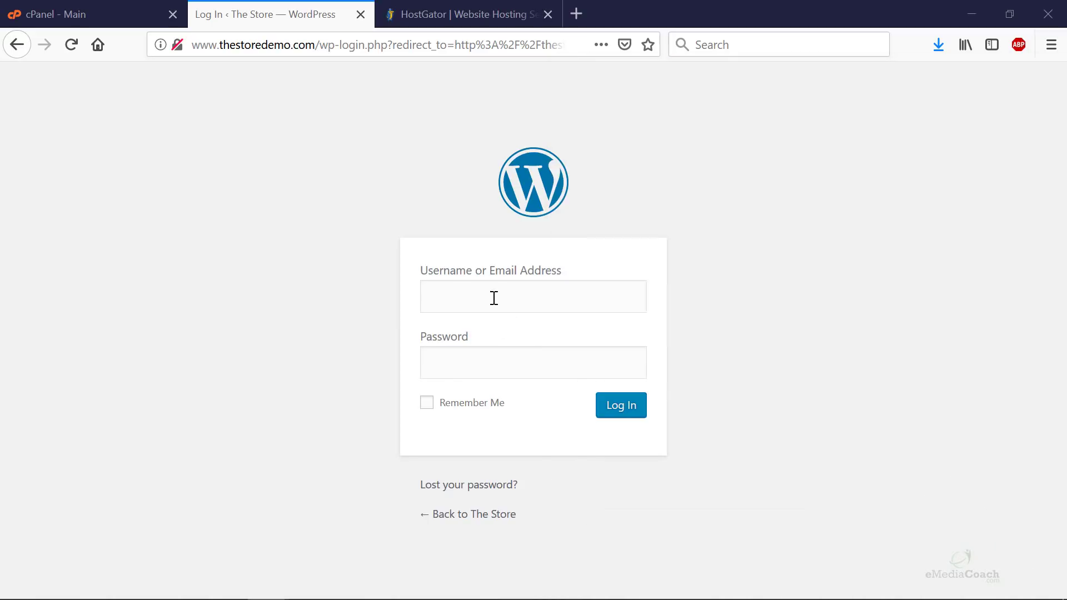
pyautogui.click(493, 300)
pyautogui.write('tom')
pyautogui.press('Tab')
pyautogui.hotkey('ctrl', 'v')
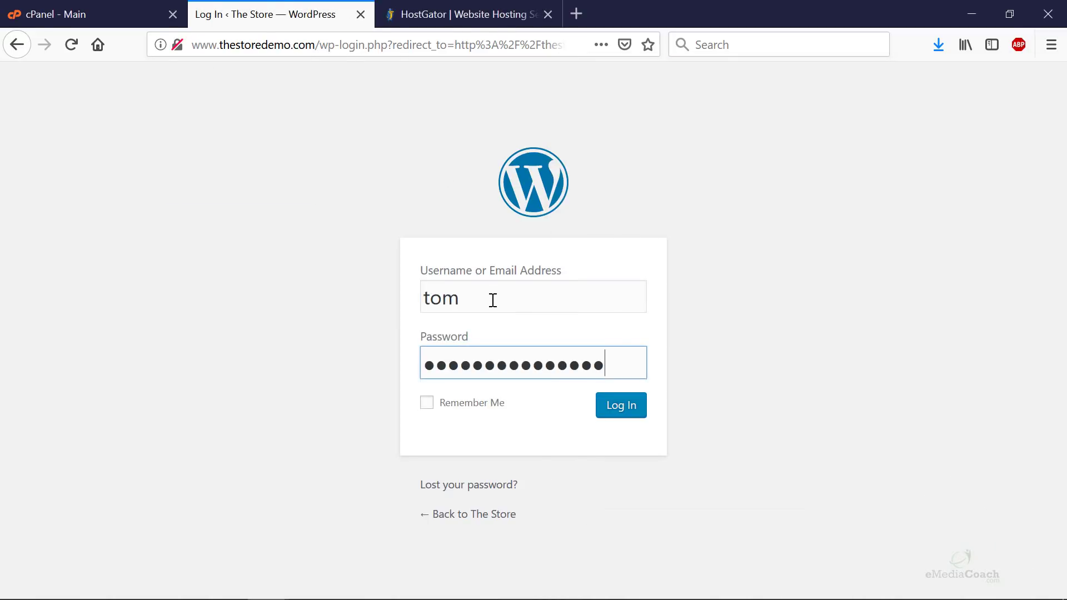
pyautogui.press('Return')
pyautogui.click(244, 198)
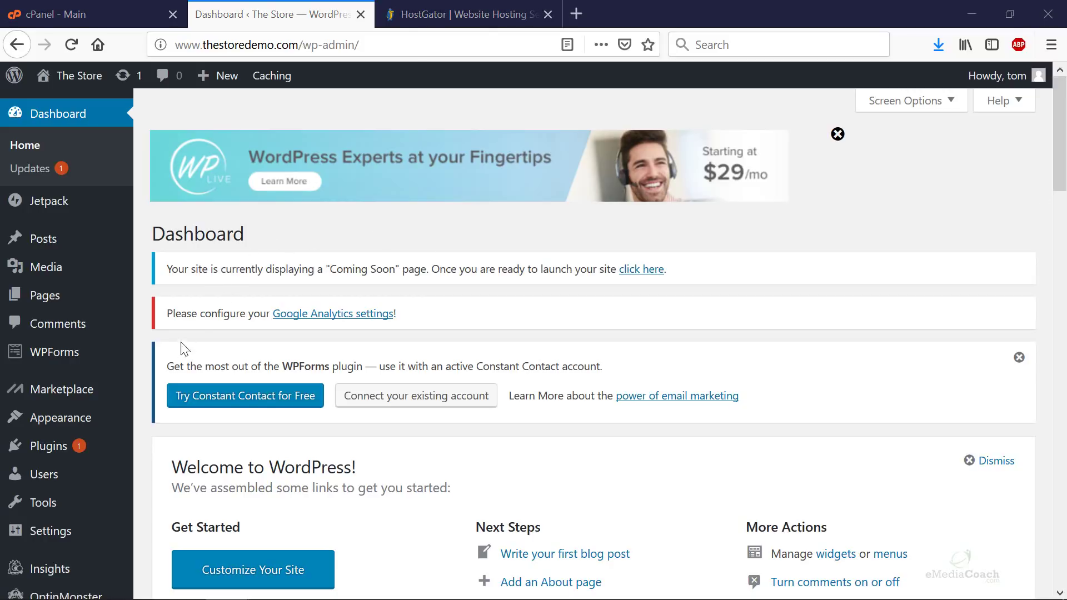
pyautogui.moveTo(91, 450)
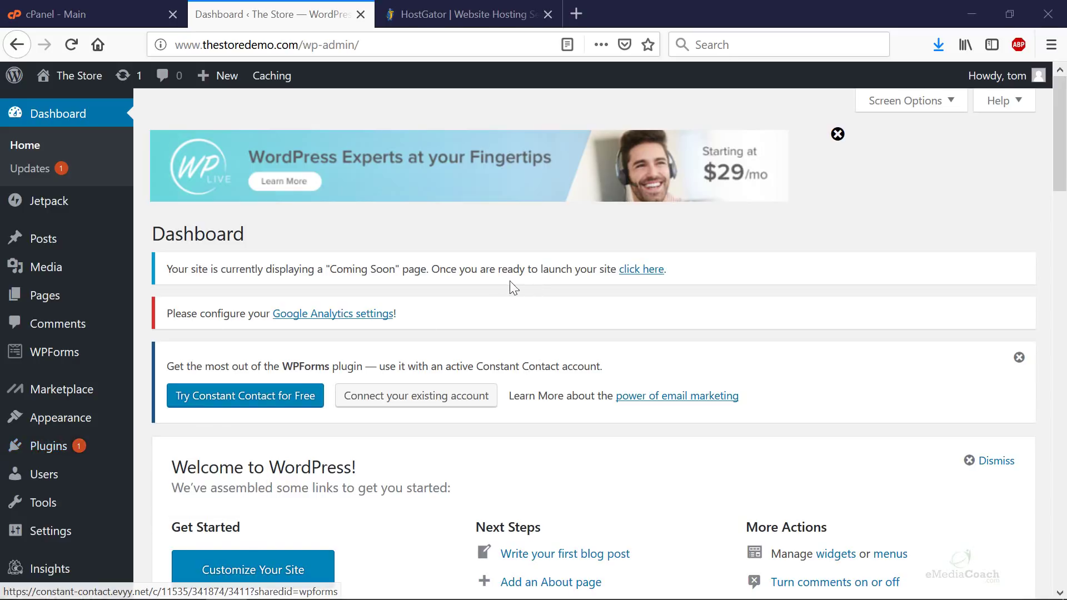
pyautogui.scroll(-1, 428, 382)
pyautogui.scroll(-10, 428, 382)
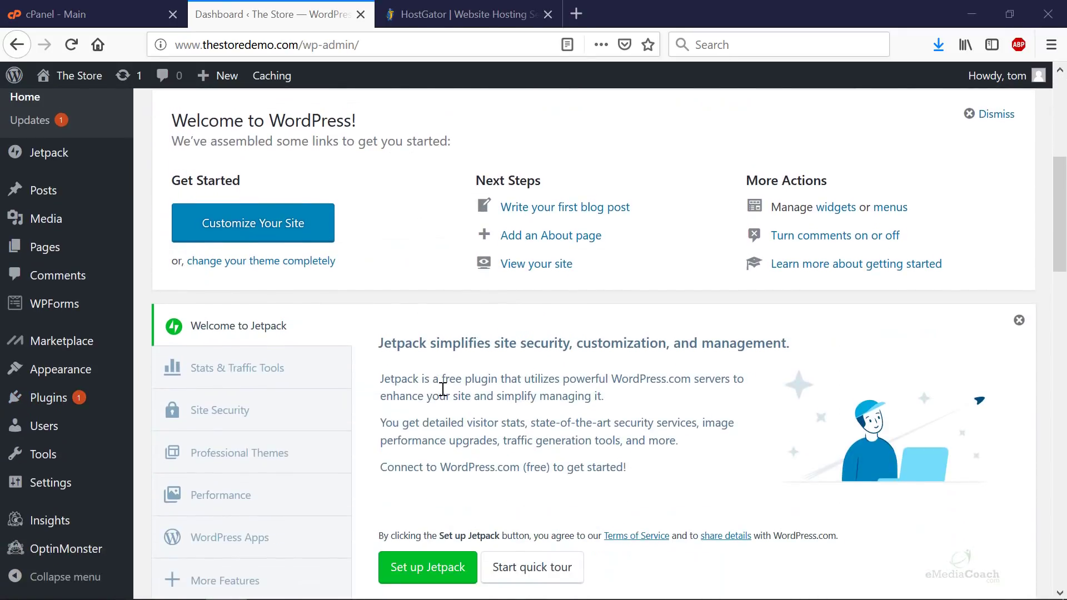
pyautogui.scroll(-10, 387, 376)
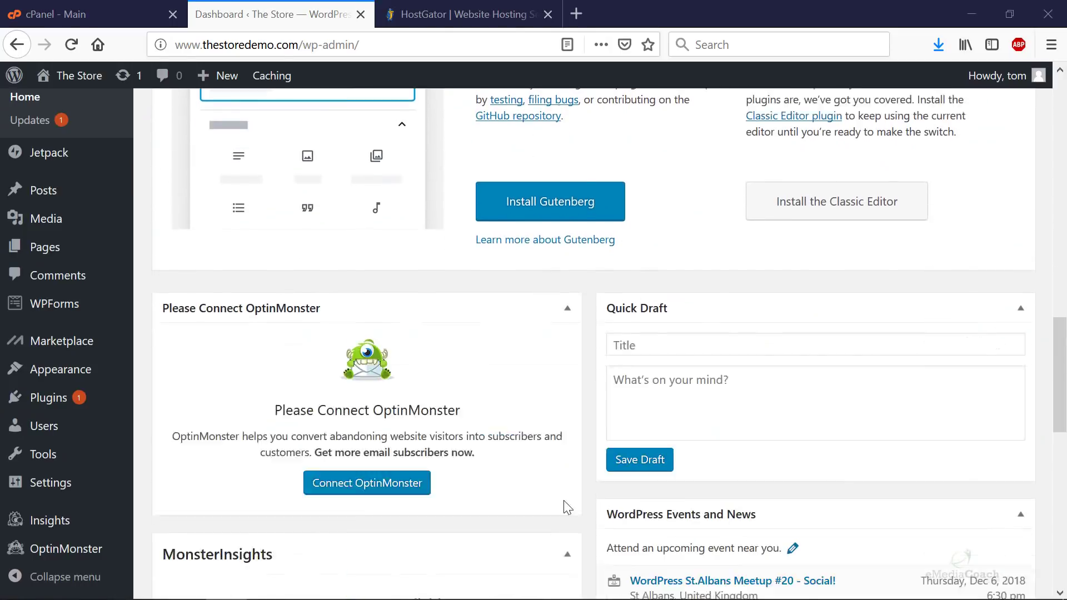
pyautogui.scroll(-8, 524, 483)
pyautogui.scroll(20, 500, 506)
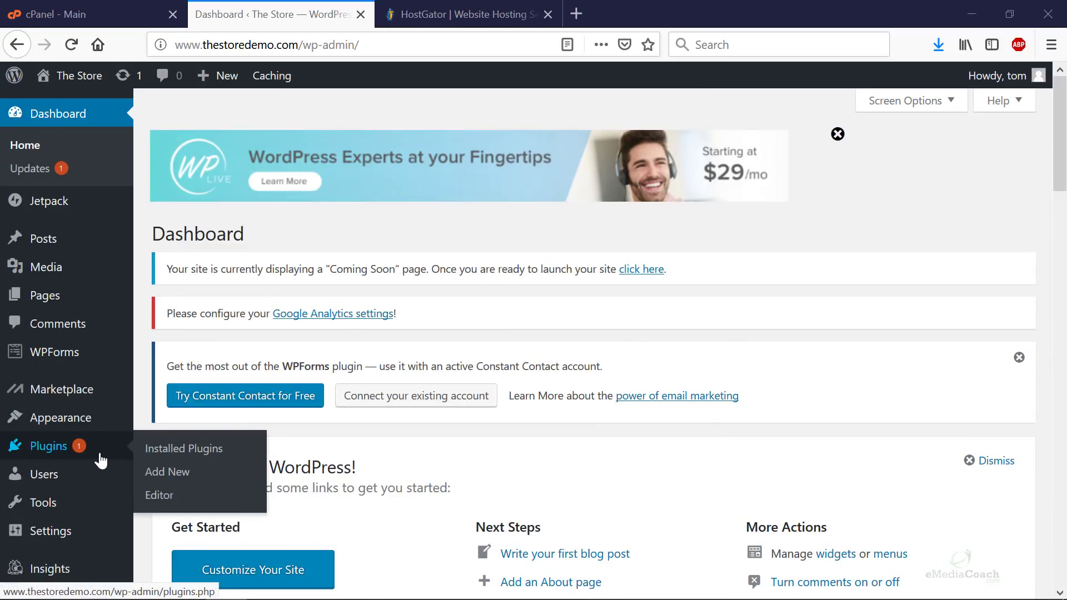
# - Bulk-deactivate all seven installed plugins from the Installed Plugins list
pyautogui.click(194, 454)
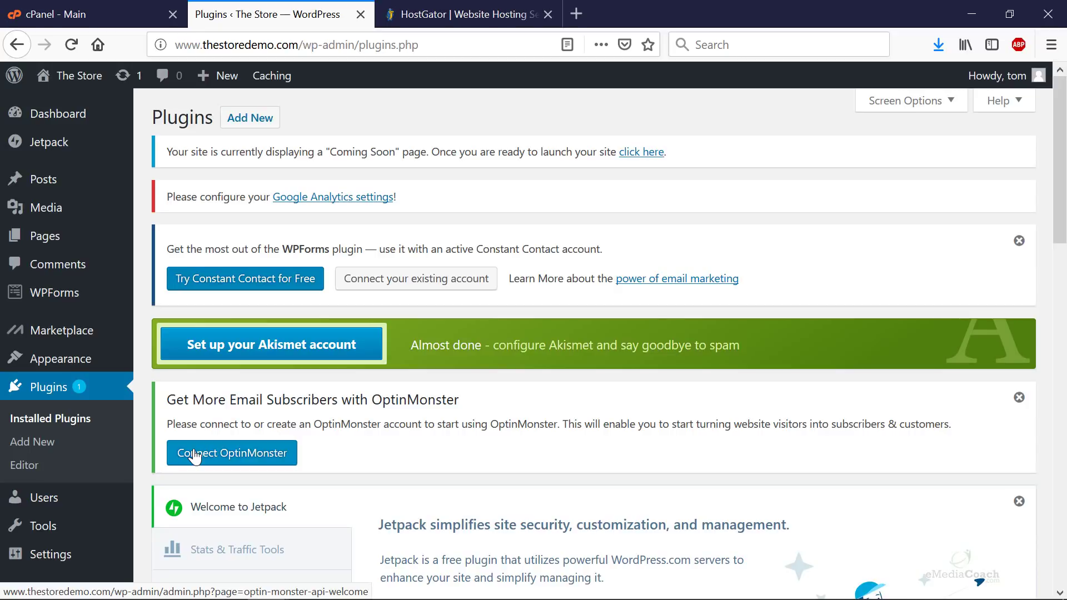
pyautogui.scroll(-6, 326, 458)
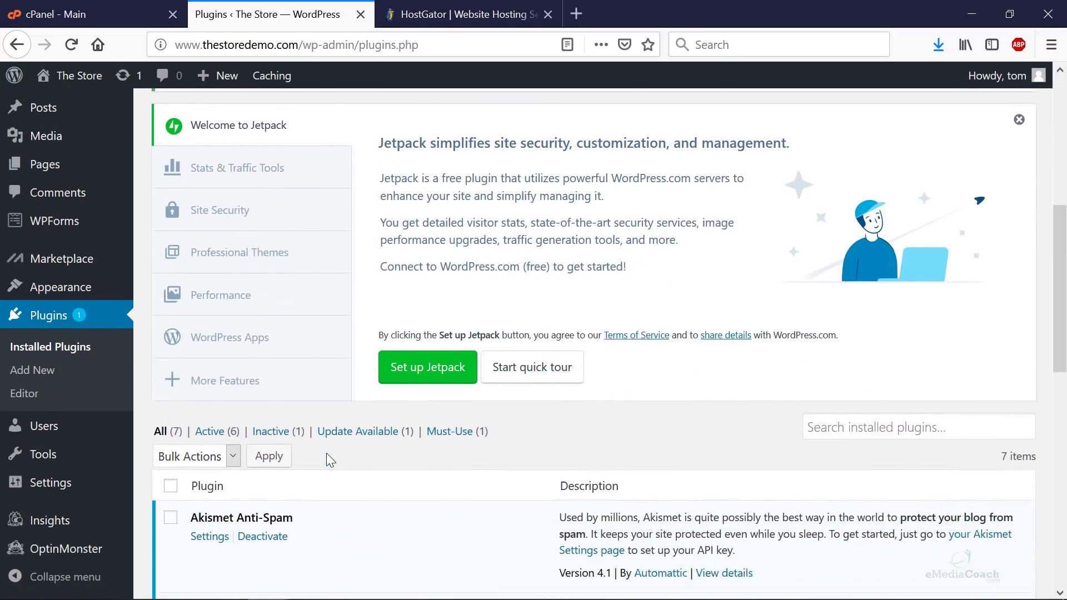
pyautogui.scroll(-5, 326, 454)
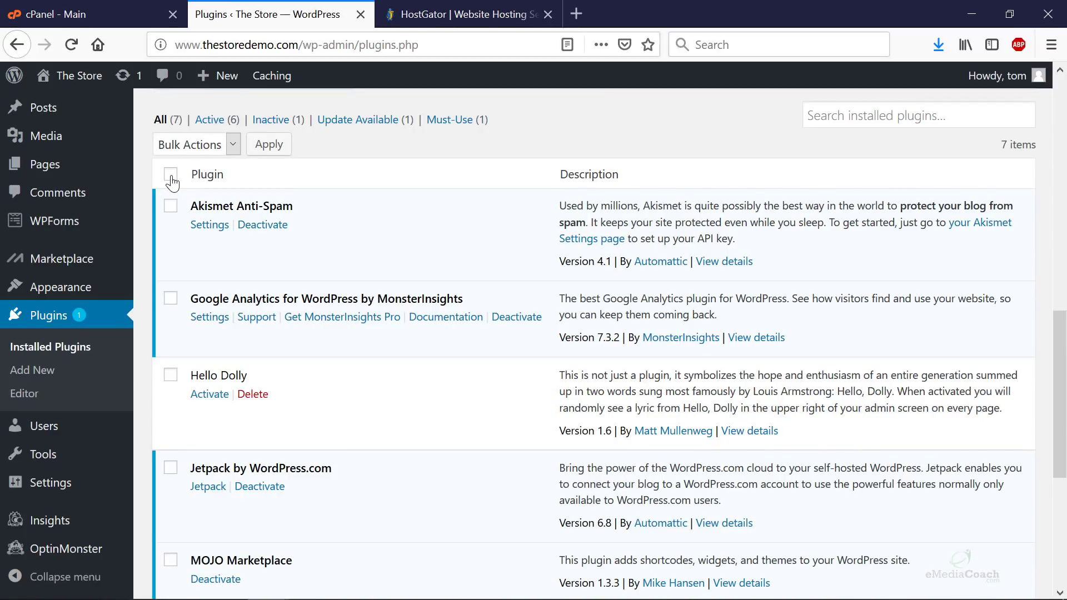
pyautogui.click(171, 179)
pyautogui.scroll(-5, 191, 275)
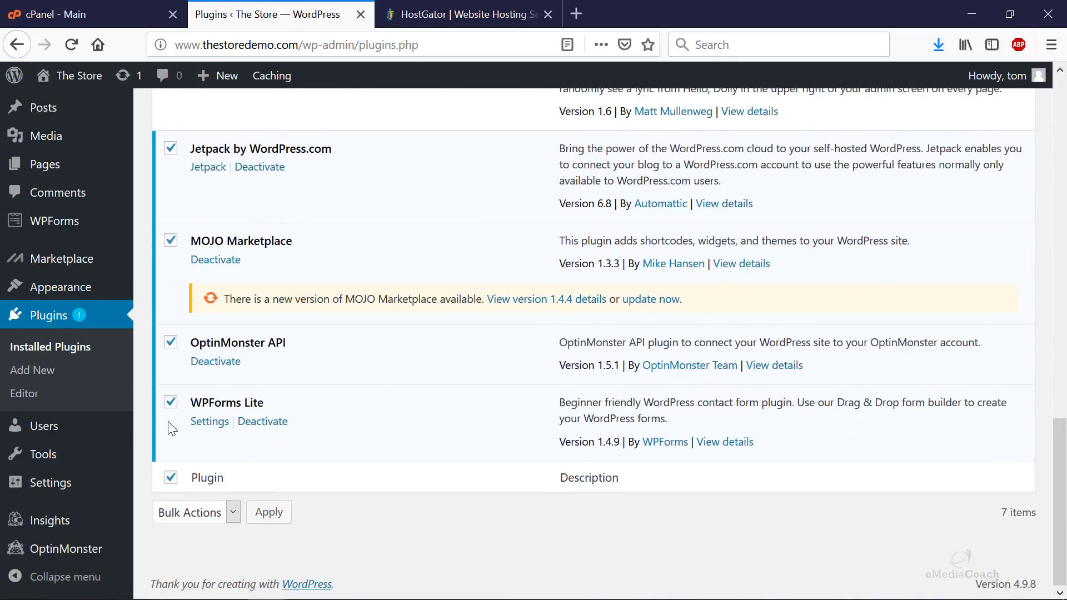
pyautogui.scroll(10, 172, 430)
pyautogui.click(218, 433)
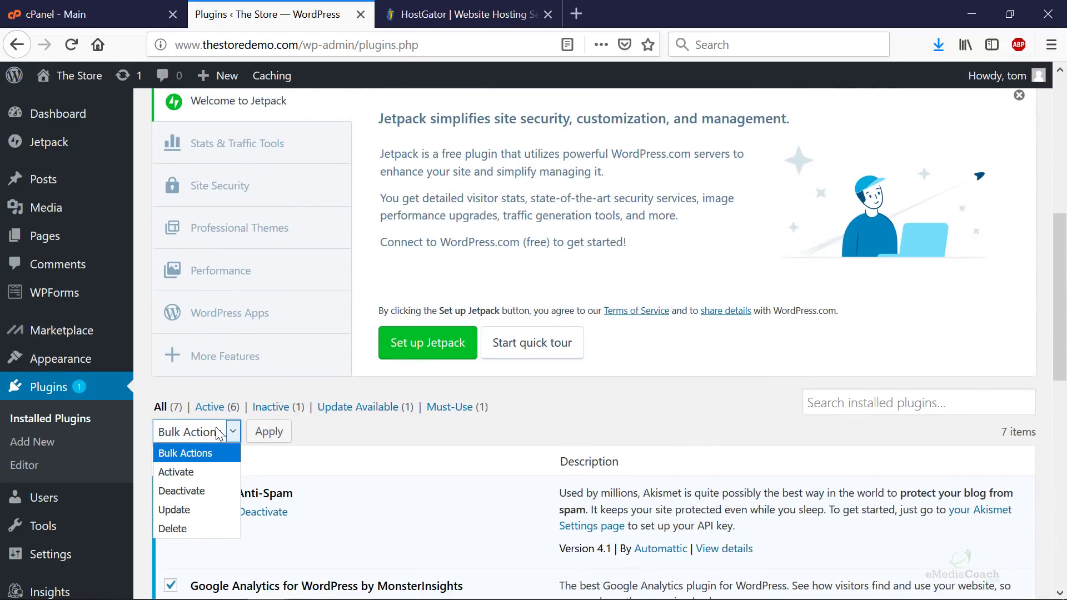
pyautogui.click(189, 489)
pyautogui.click(255, 439)
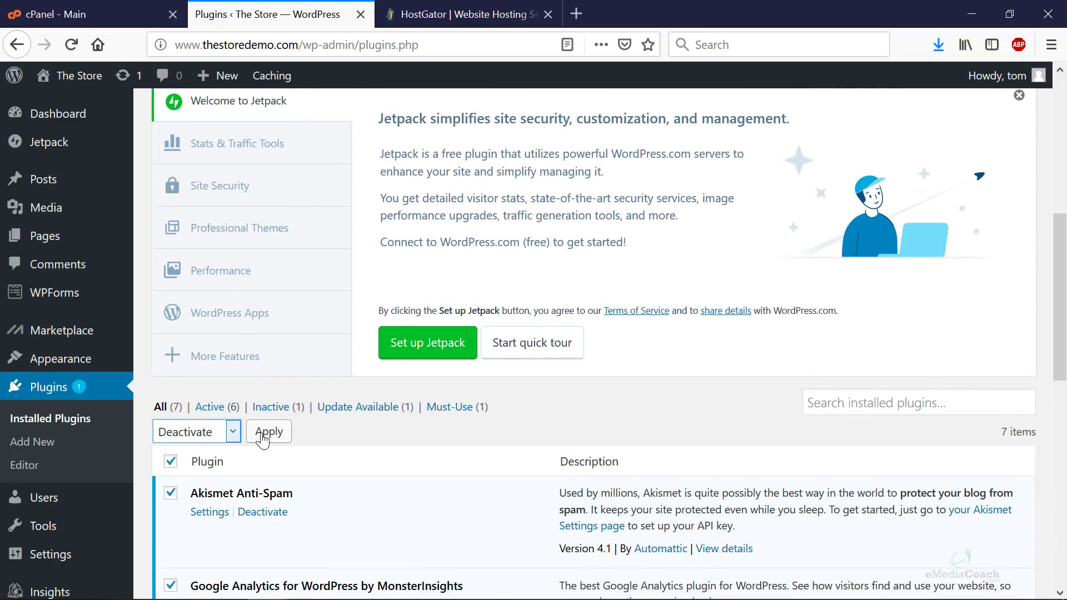
# - Select all the deactivated plugins and bulk-delete them, confirming removal of their data
pyautogui.scroll(-3, 170, 351)
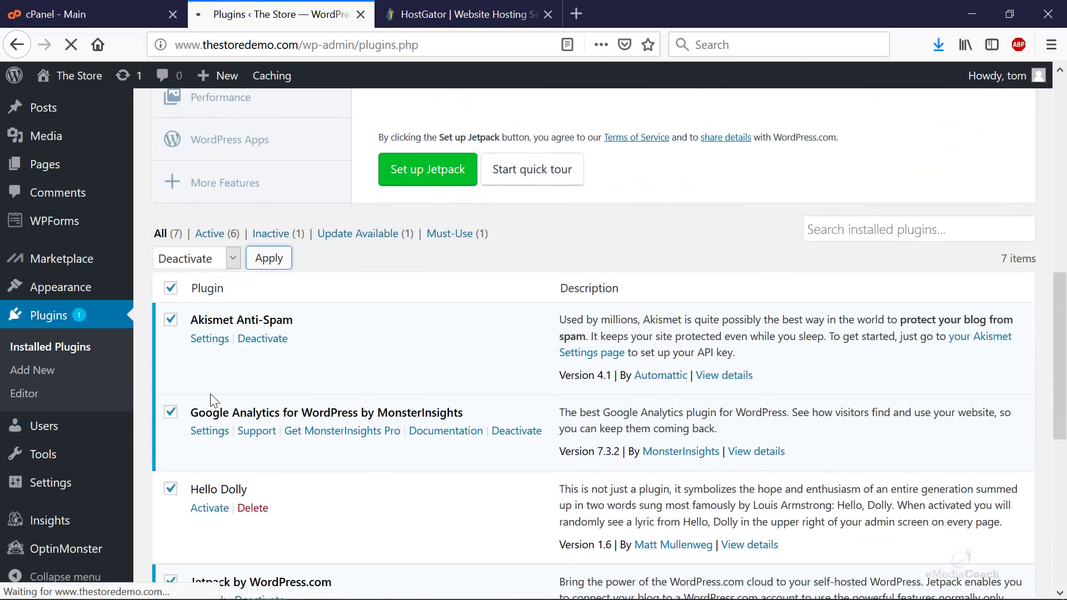
pyautogui.scroll(-8, 206, 400)
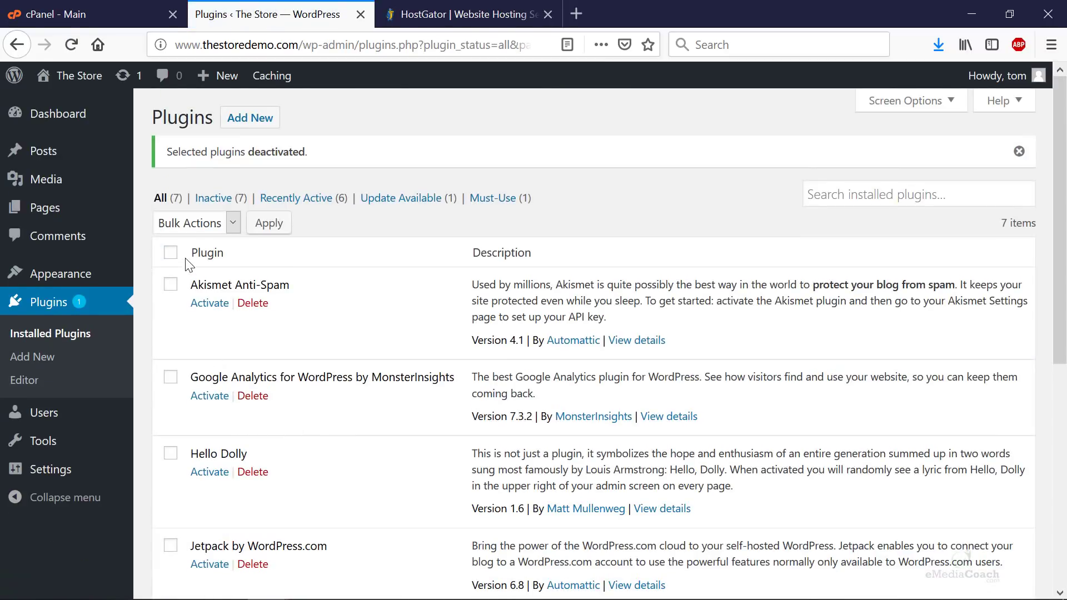
pyautogui.click(170, 253)
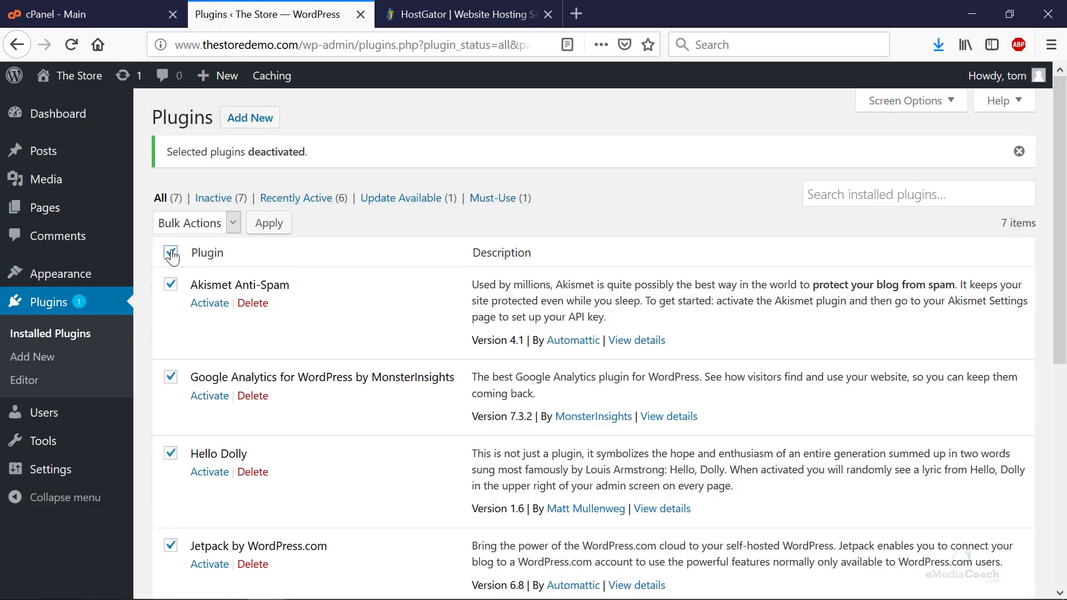
pyautogui.click(202, 224)
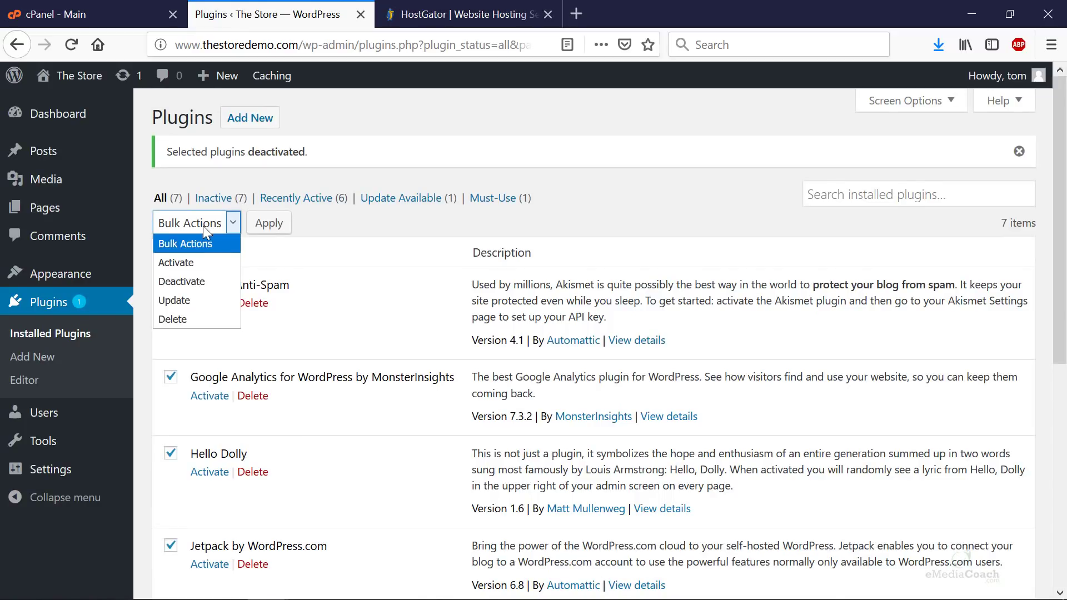
pyautogui.click(192, 318)
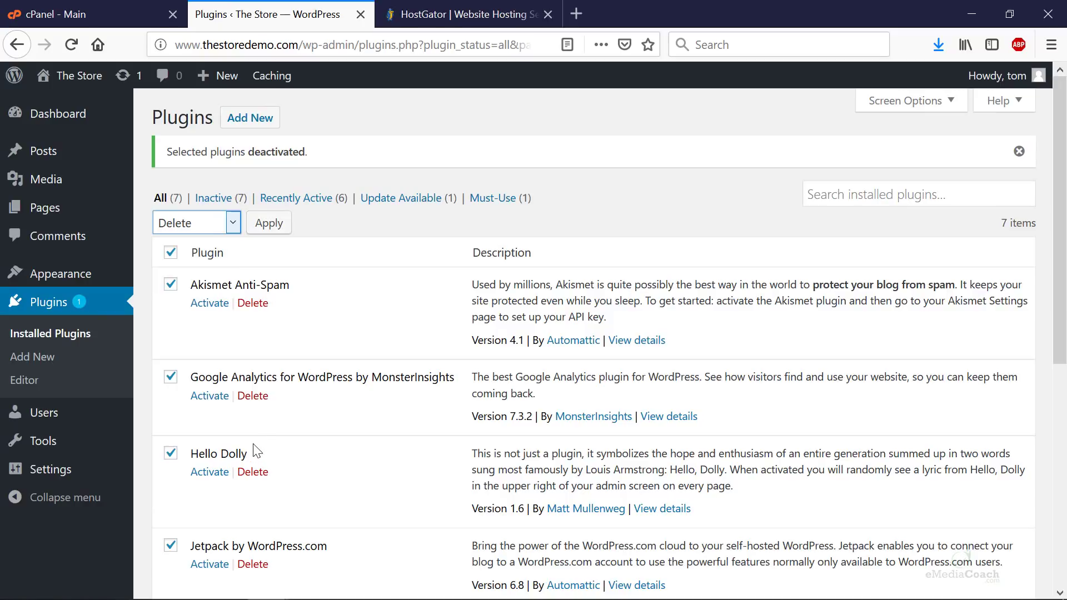
pyautogui.click(262, 224)
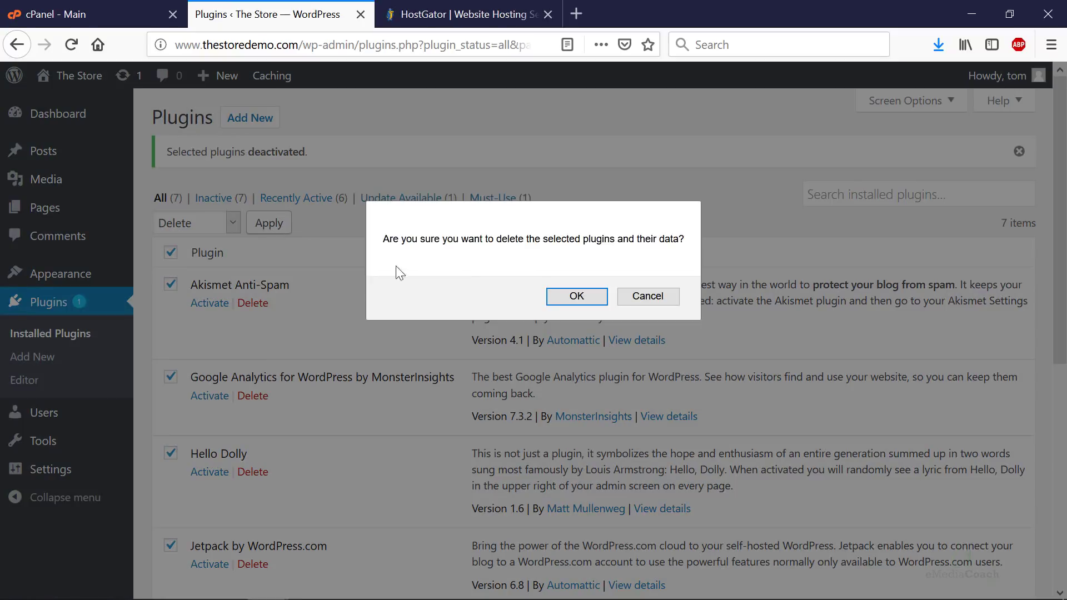
pyautogui.click(581, 301)
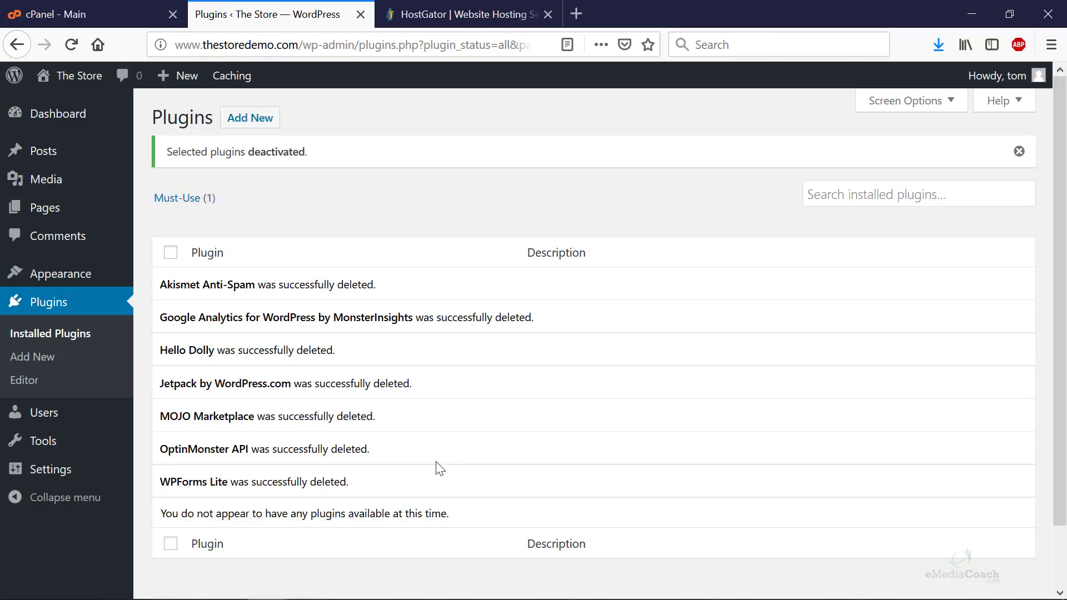
pyautogui.moveTo(81, 160)
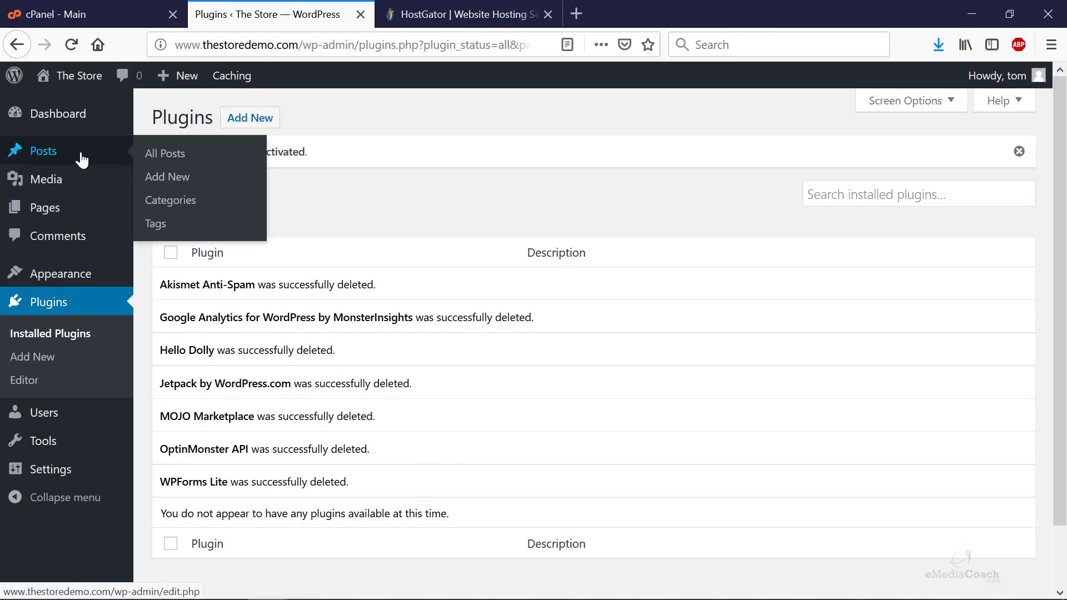
# - Open the Hello world! post from All Posts and view it on the site
pyautogui.click(201, 164)
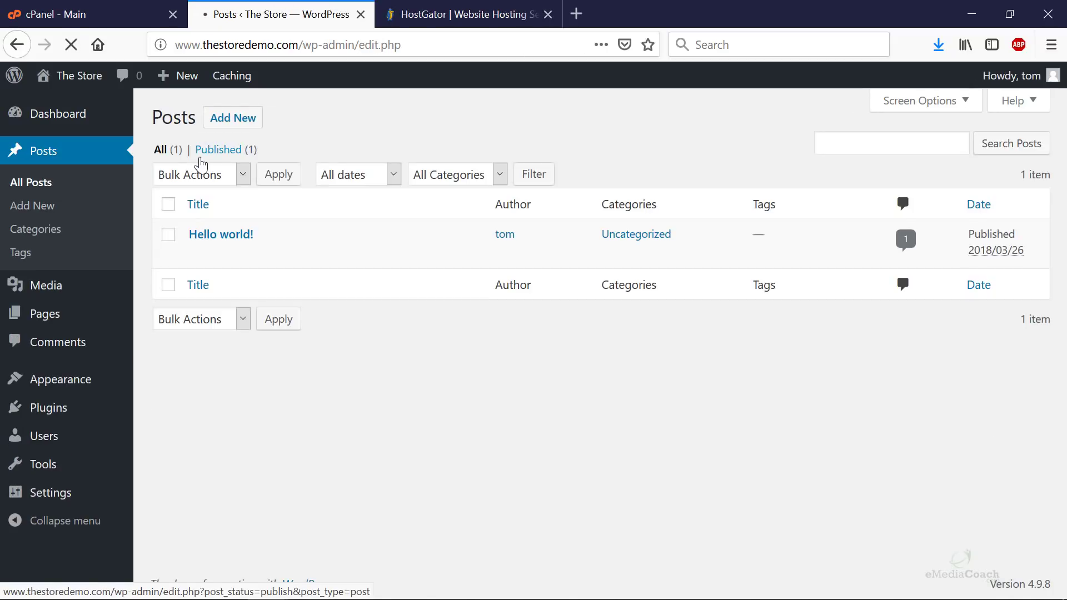
pyautogui.moveTo(245, 238)
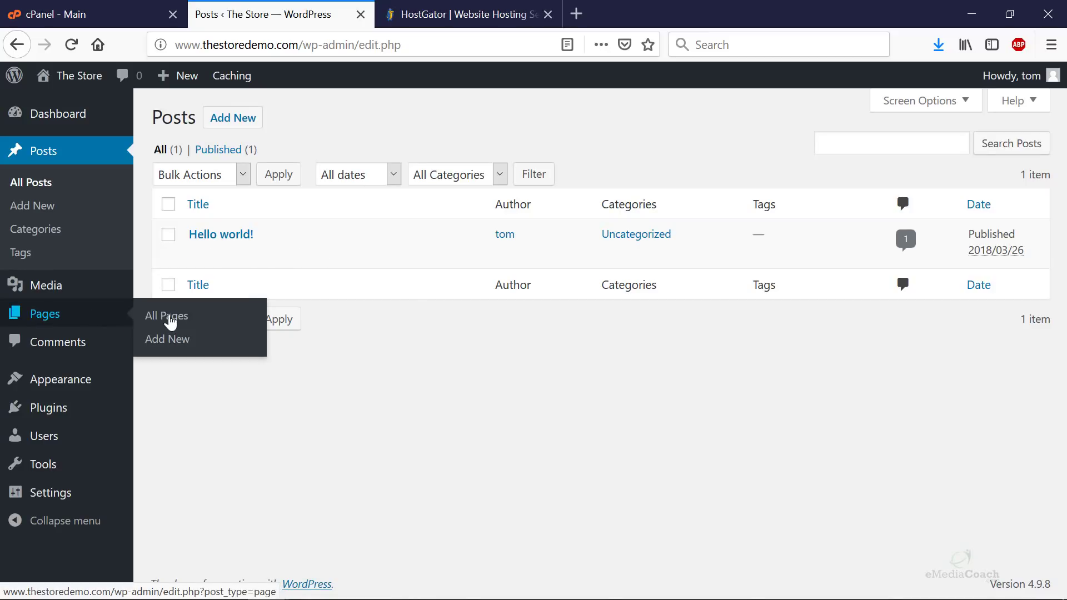
pyautogui.click(296, 254)
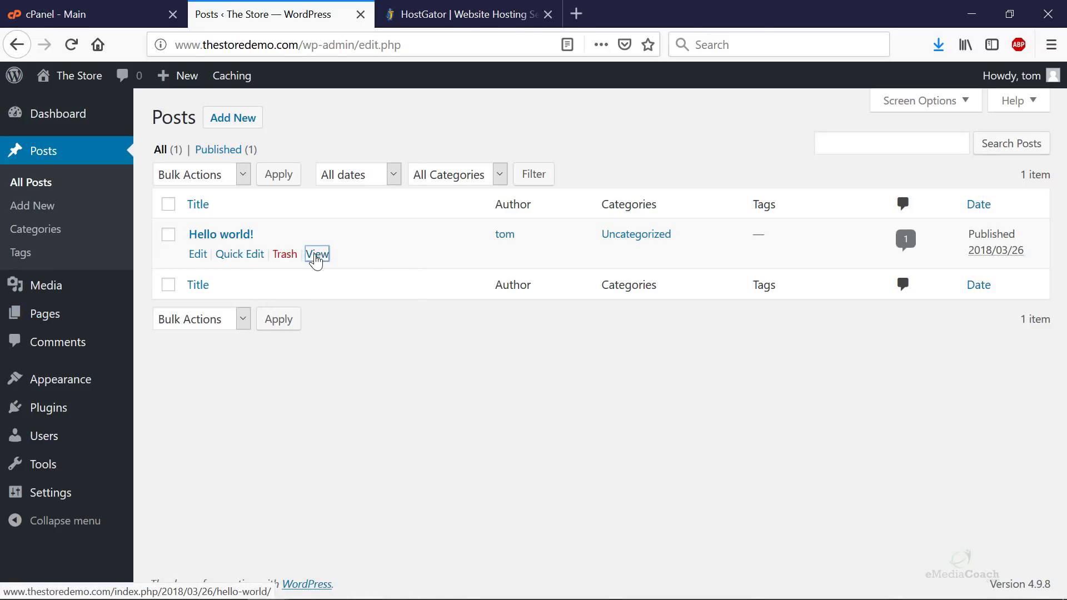
pyautogui.middleClick(316, 254)
pyautogui.click(432, 16)
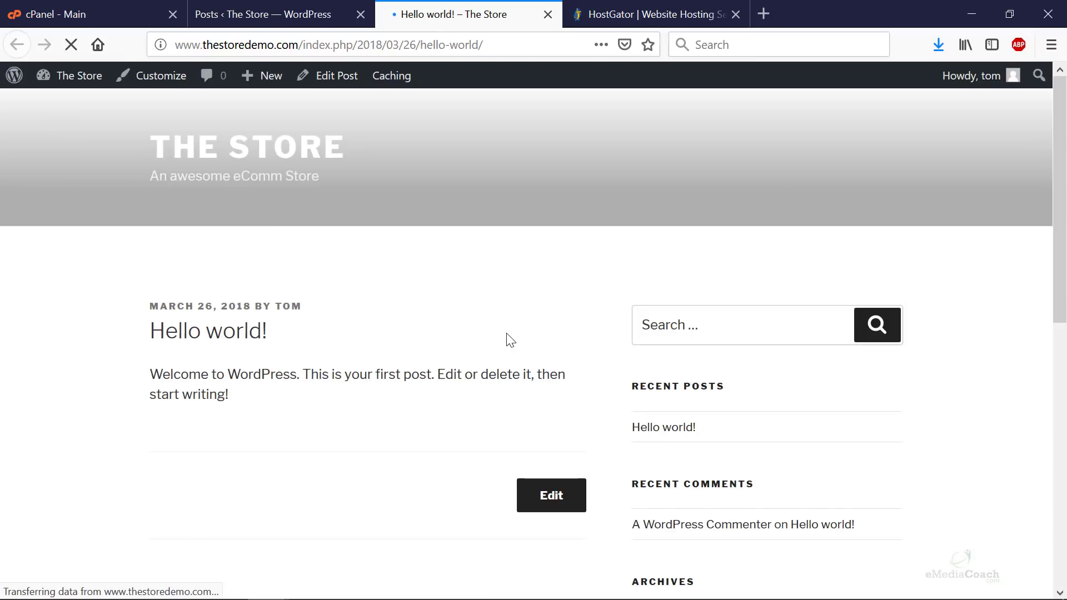
pyautogui.scroll(-10, 515, 349)
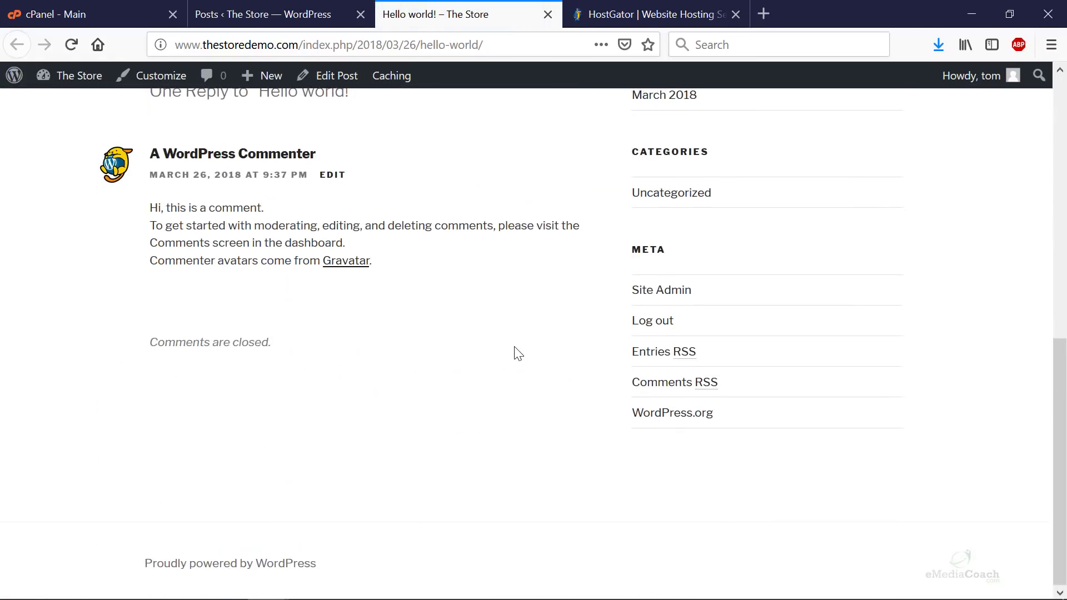
pyautogui.scroll(10, 515, 351)
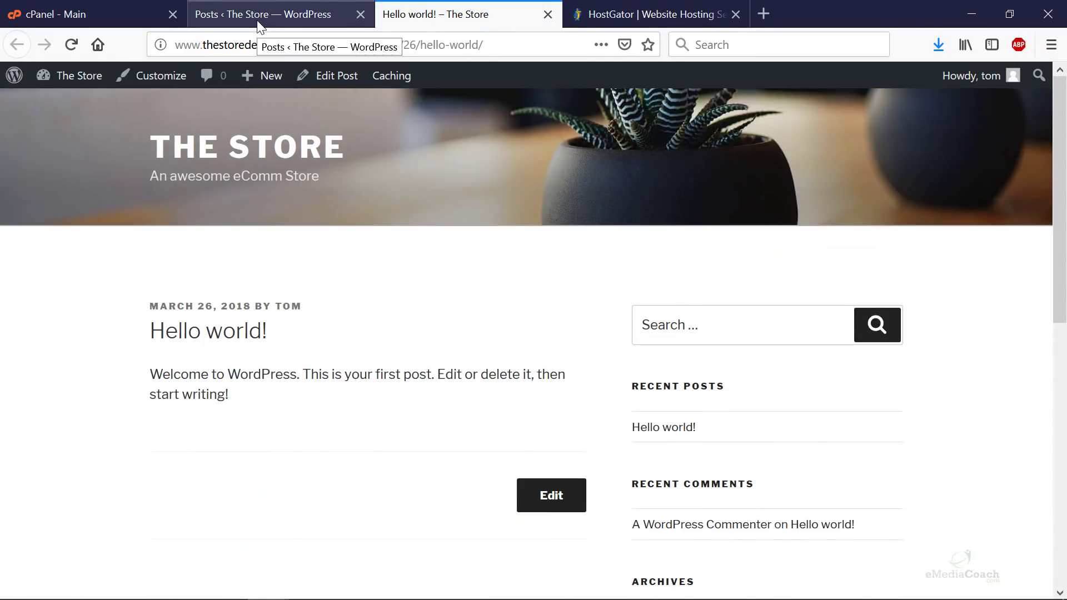
pyautogui.click(258, 22)
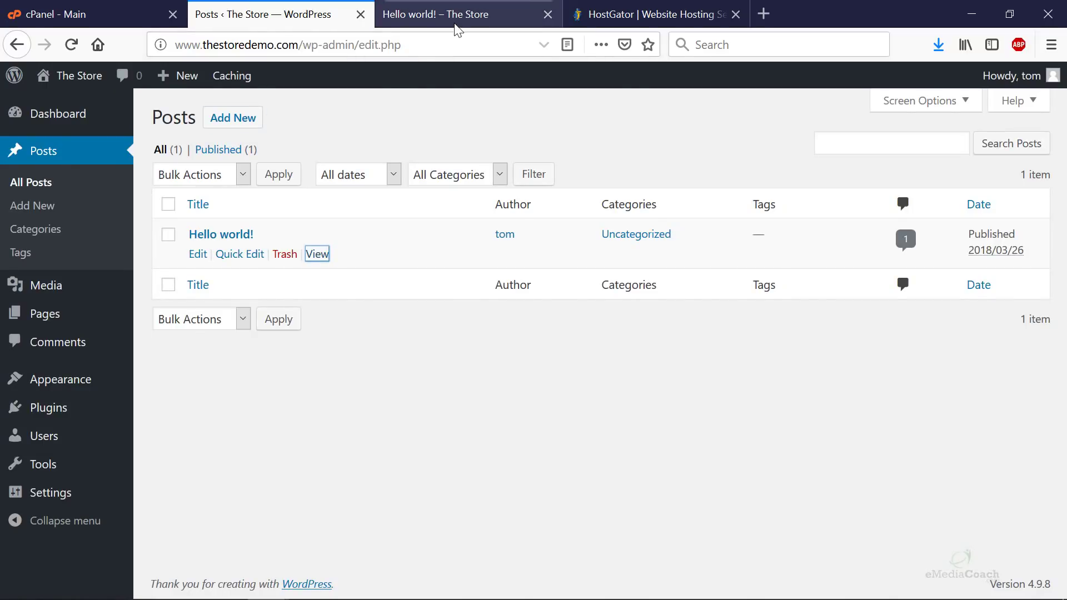
pyautogui.click(459, 15)
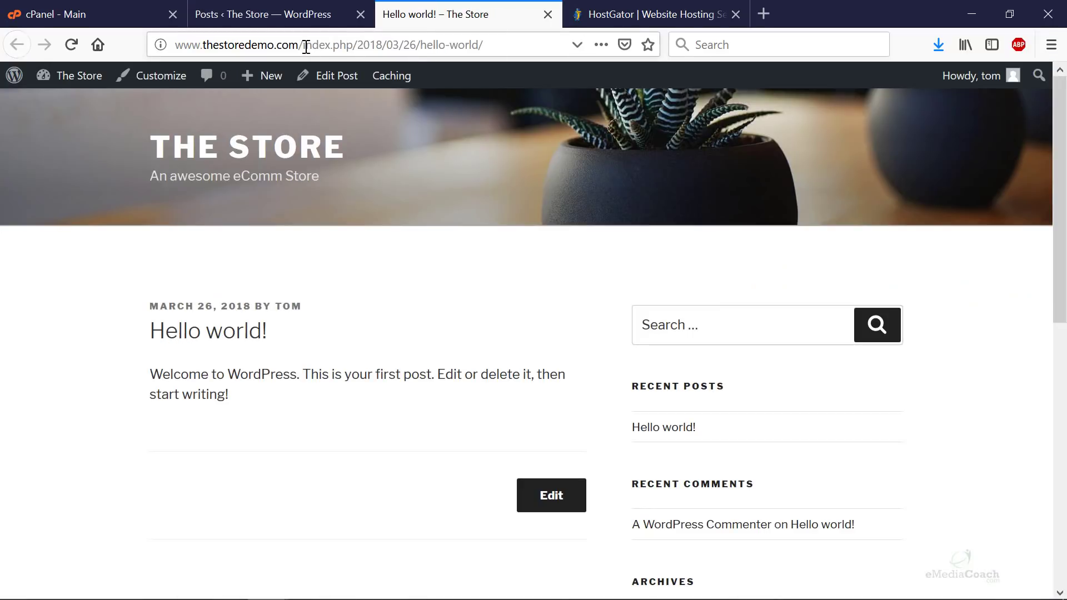
pyautogui.click(290, 17)
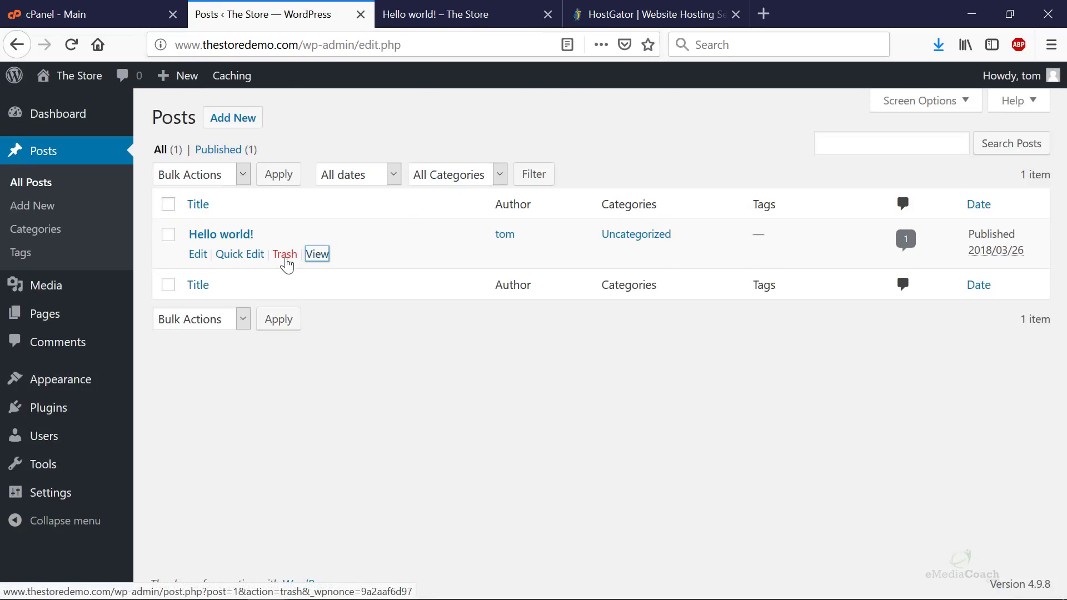
# - Move Hello world! to the Trash, then delete it permanently from the Trash view
pyautogui.click(285, 256)
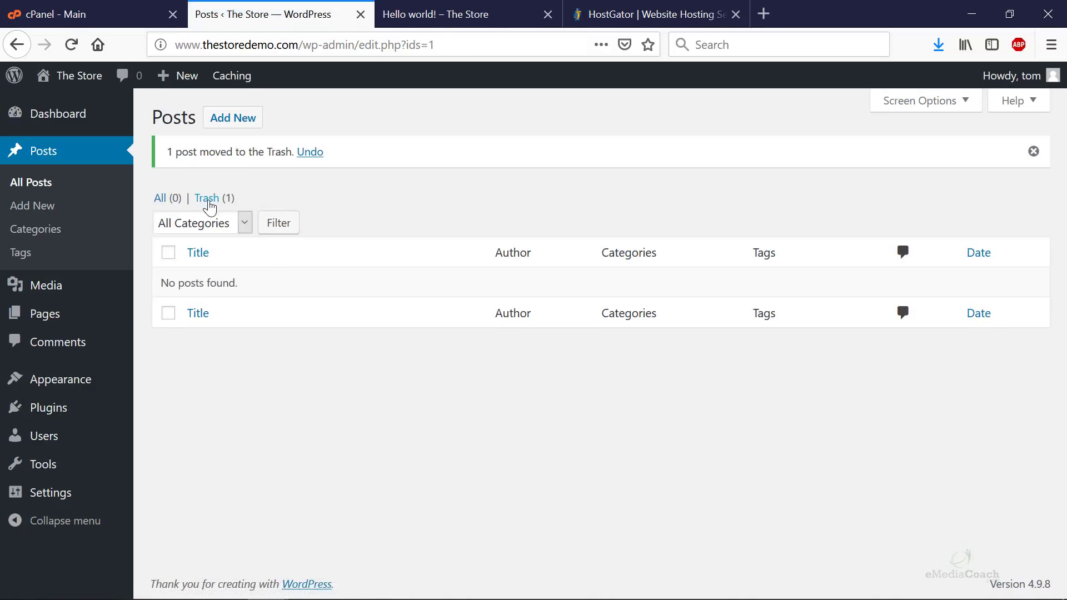
pyautogui.click(217, 202)
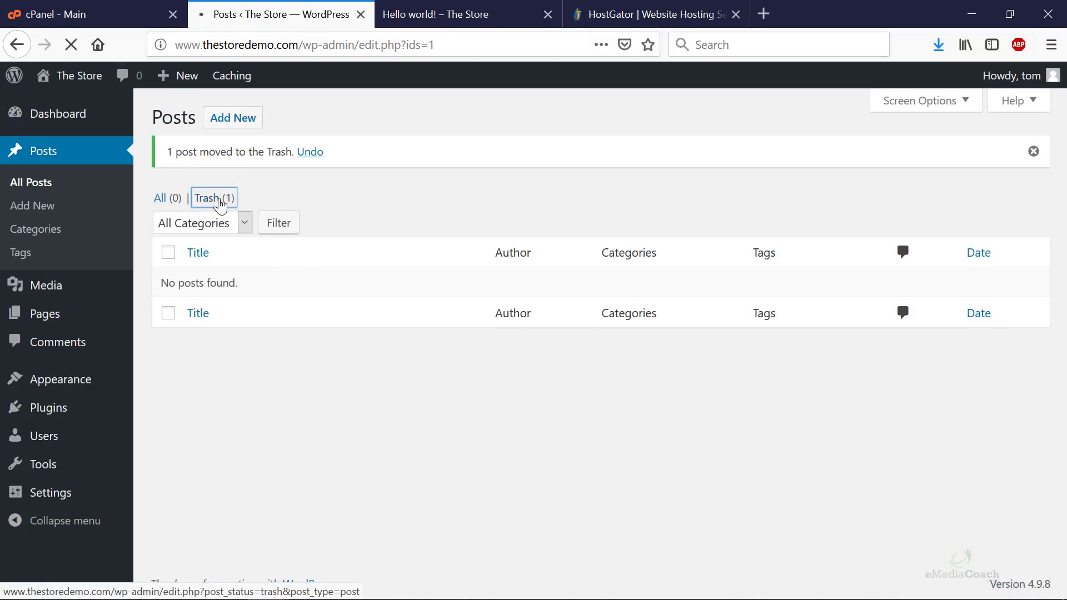
pyautogui.moveTo(256, 257)
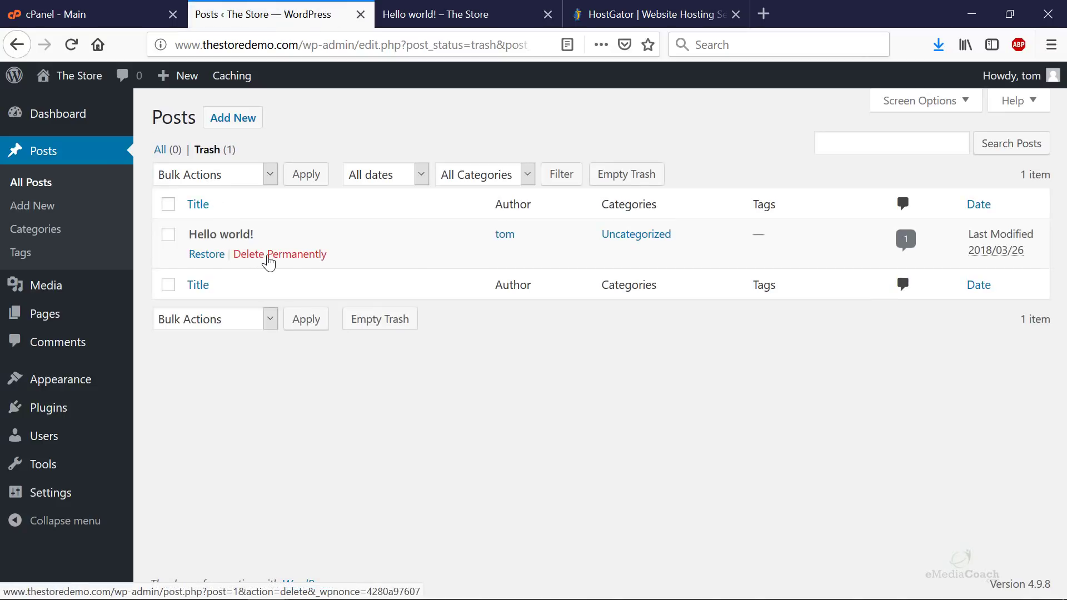
pyautogui.click(271, 257)
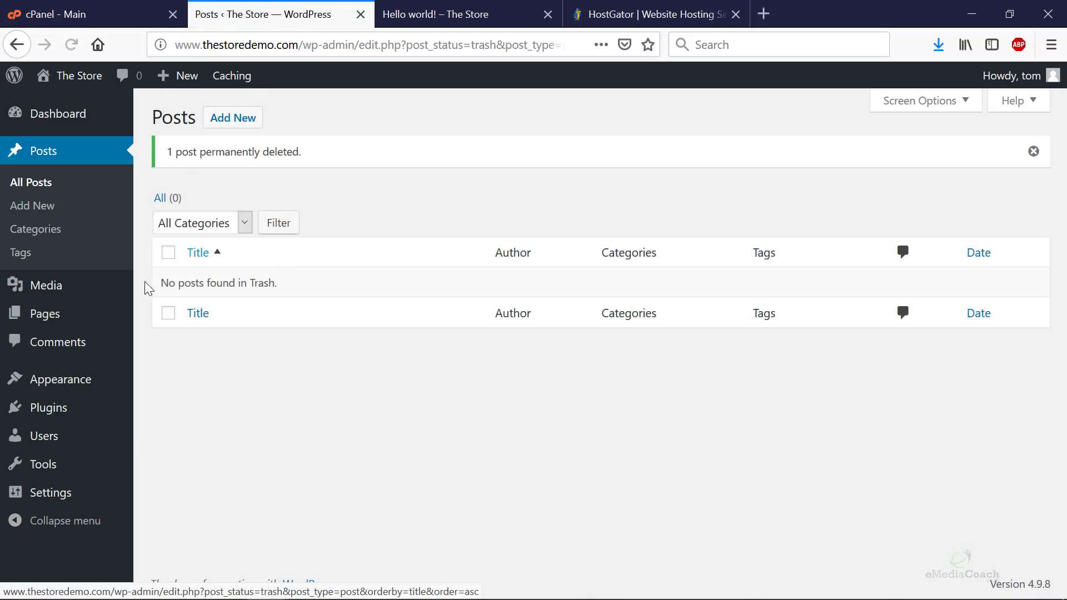
# - Bulk-move Sample Page and WPForms Preview to the Trash from All Pages
pyautogui.moveTo(82, 310)
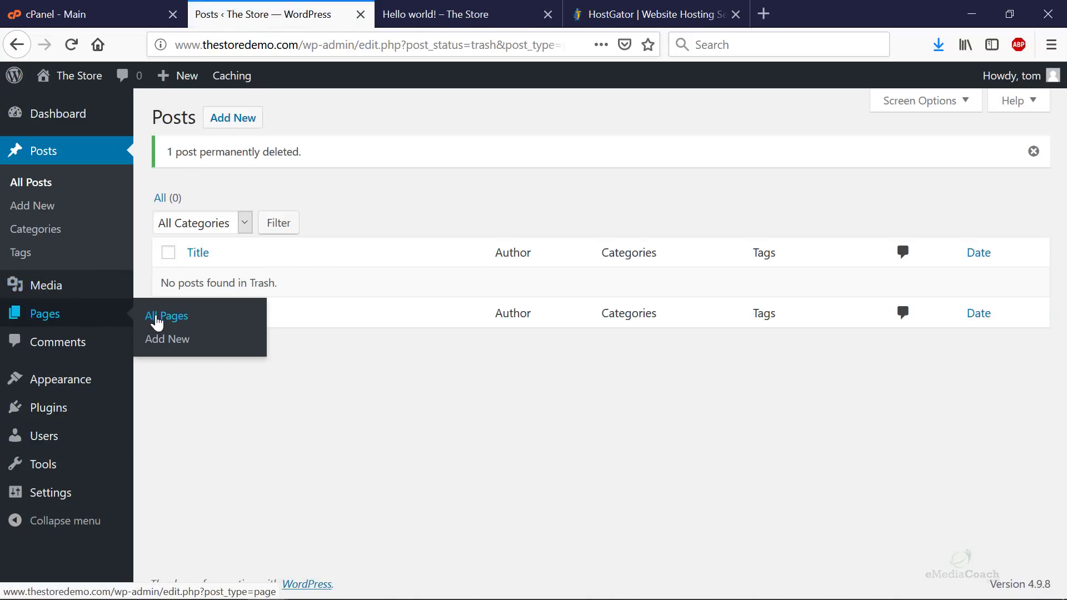
pyautogui.click(199, 322)
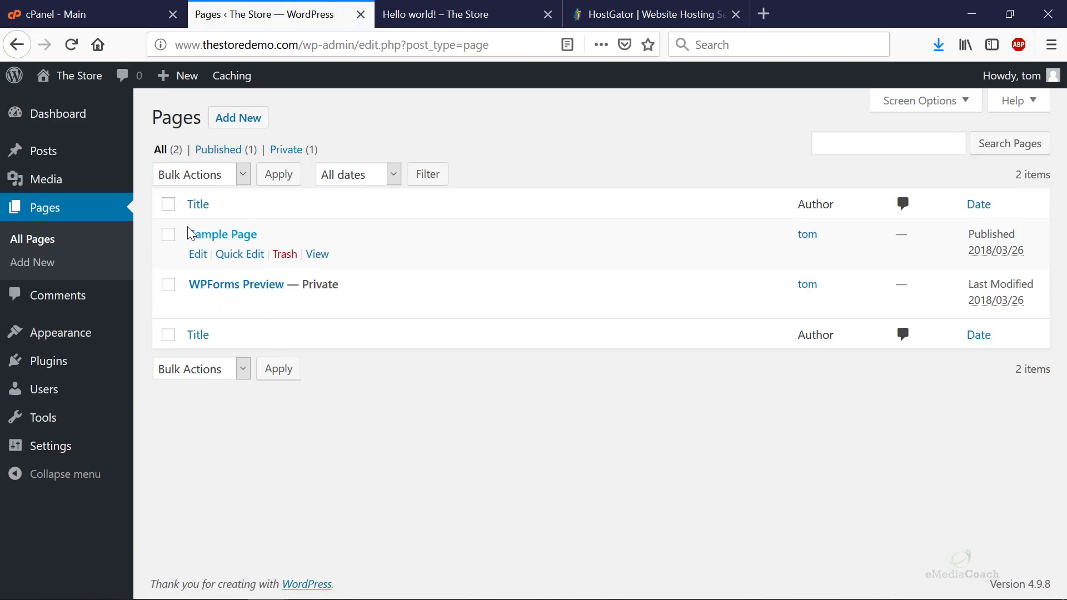
pyautogui.click(169, 204)
pyautogui.click(192, 175)
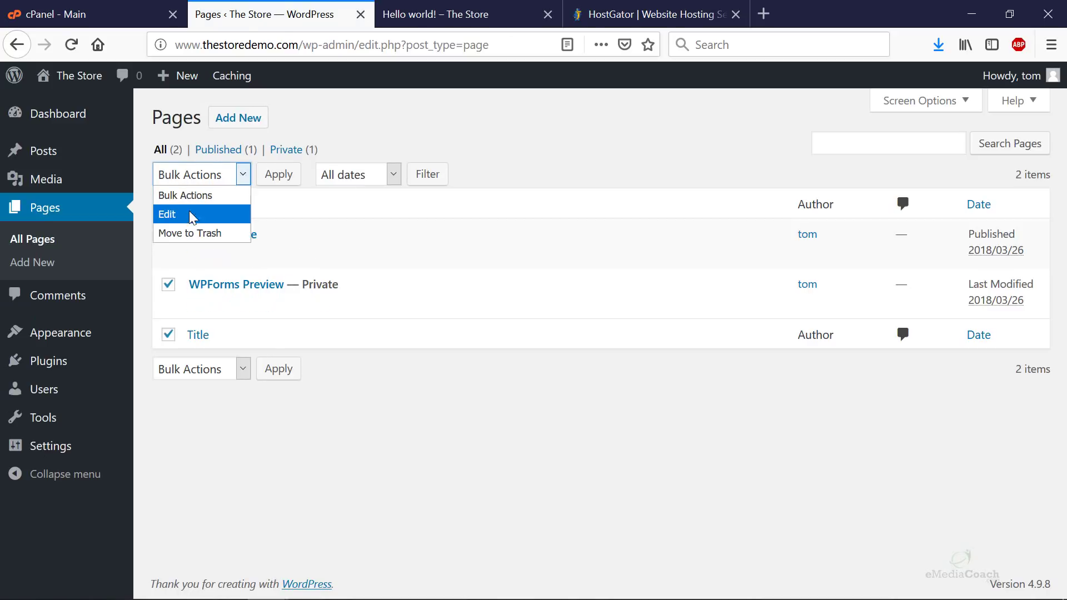
pyautogui.click(192, 234)
pyautogui.click(278, 177)
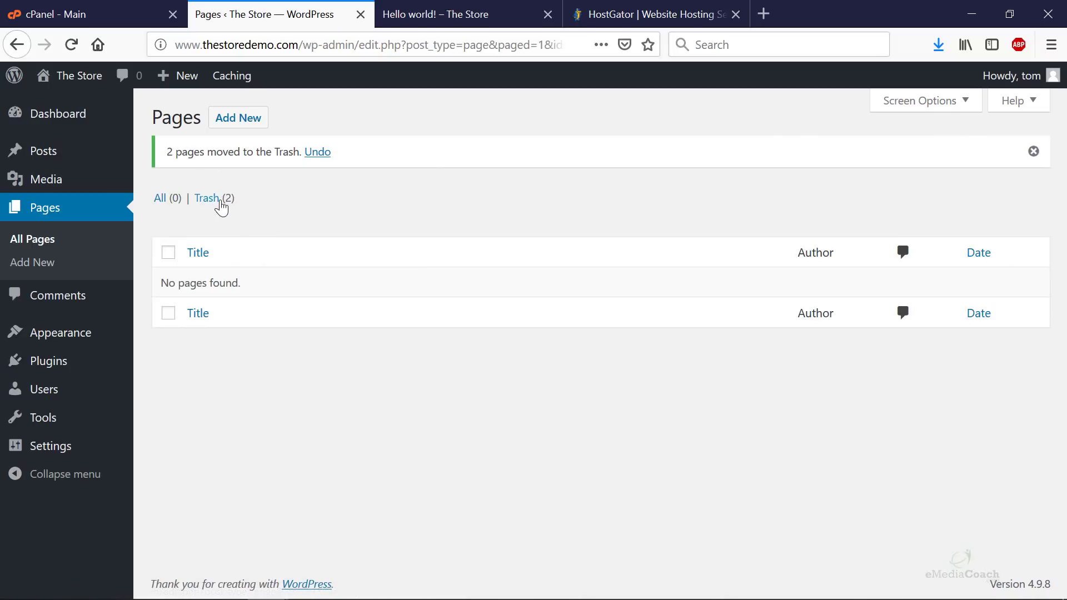
# - Select both trashed pages and bulk-delete them permanently
pyautogui.click(220, 201)
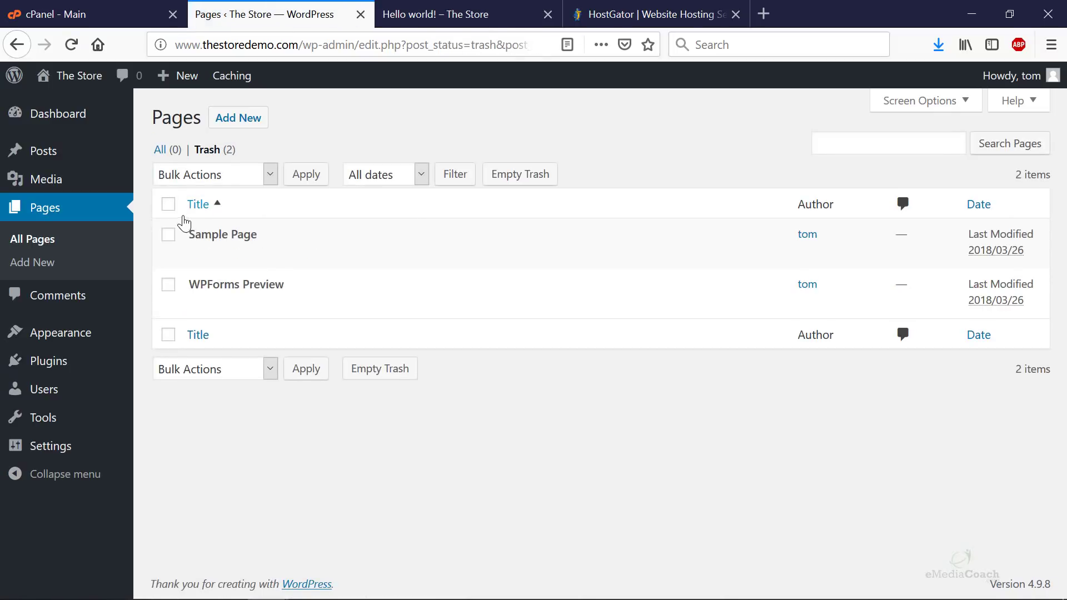
pyautogui.click(168, 204)
pyautogui.click(248, 176)
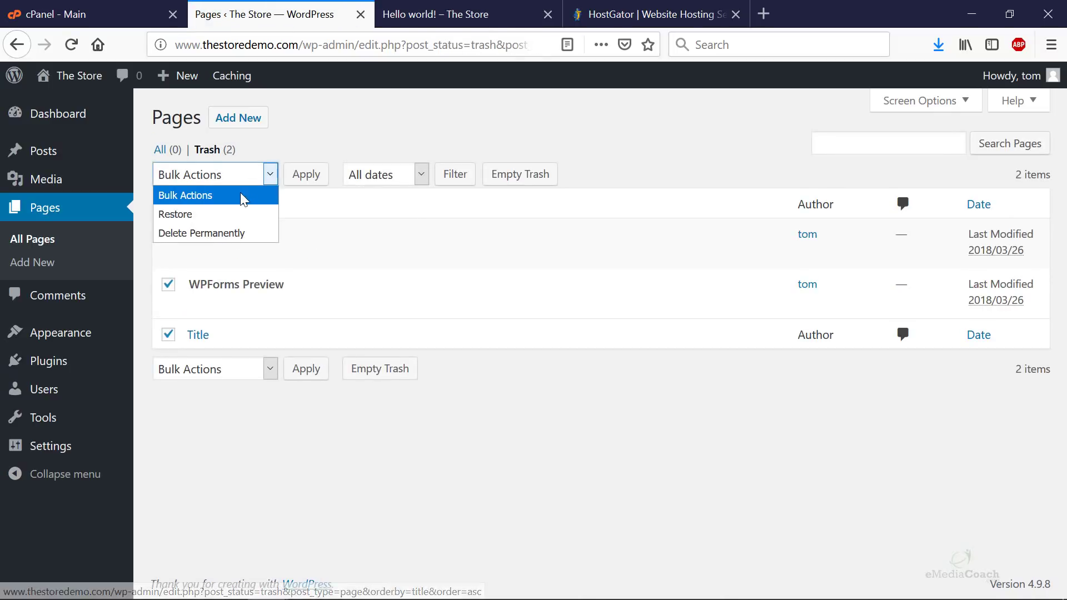
pyautogui.click(221, 234)
pyautogui.click(303, 181)
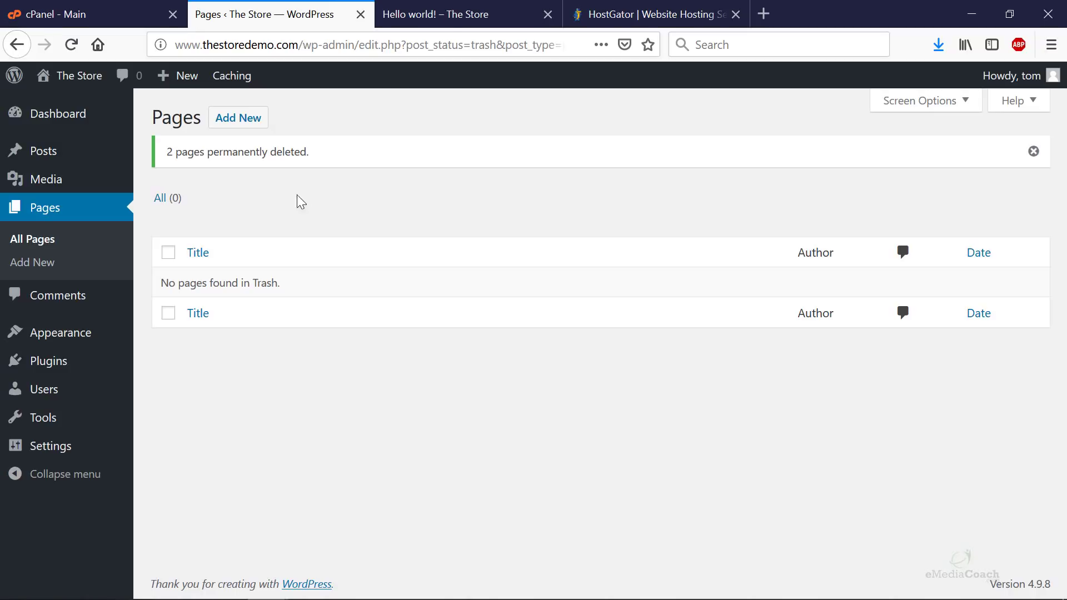
# - Clear the old Custom Structure field on the Permalinks settings page
pyautogui.moveTo(109, 448)
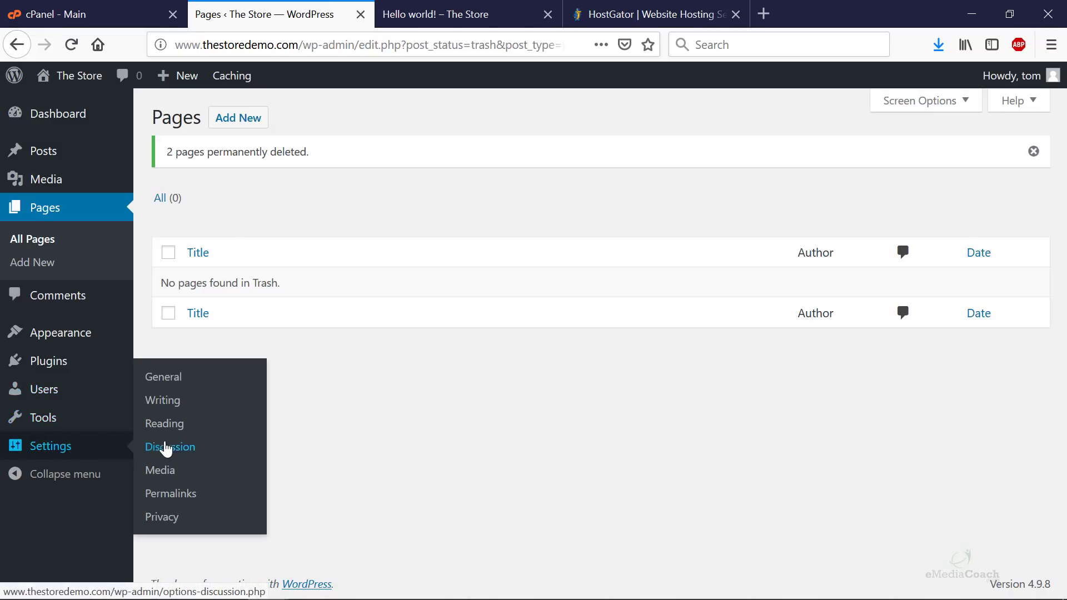
pyautogui.click(201, 500)
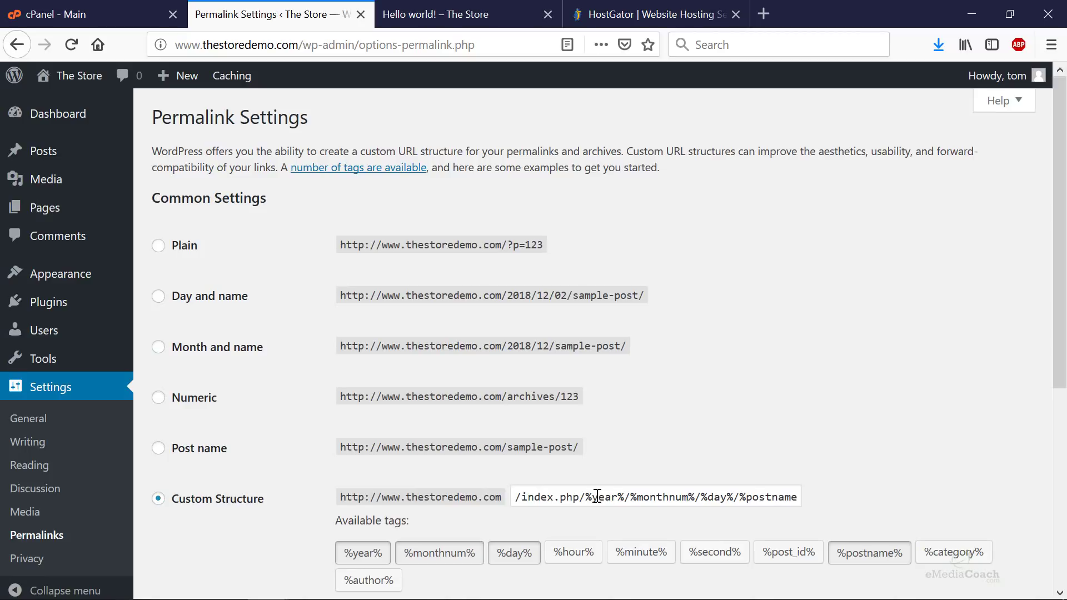
pyautogui.scroll(-3, 596, 494)
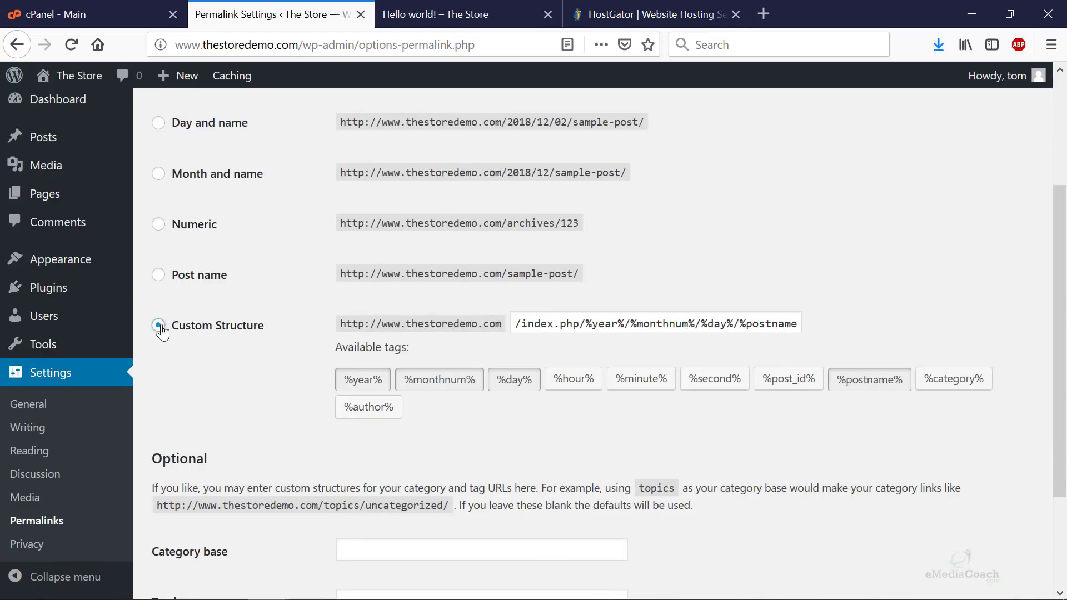
pyautogui.click(588, 323)
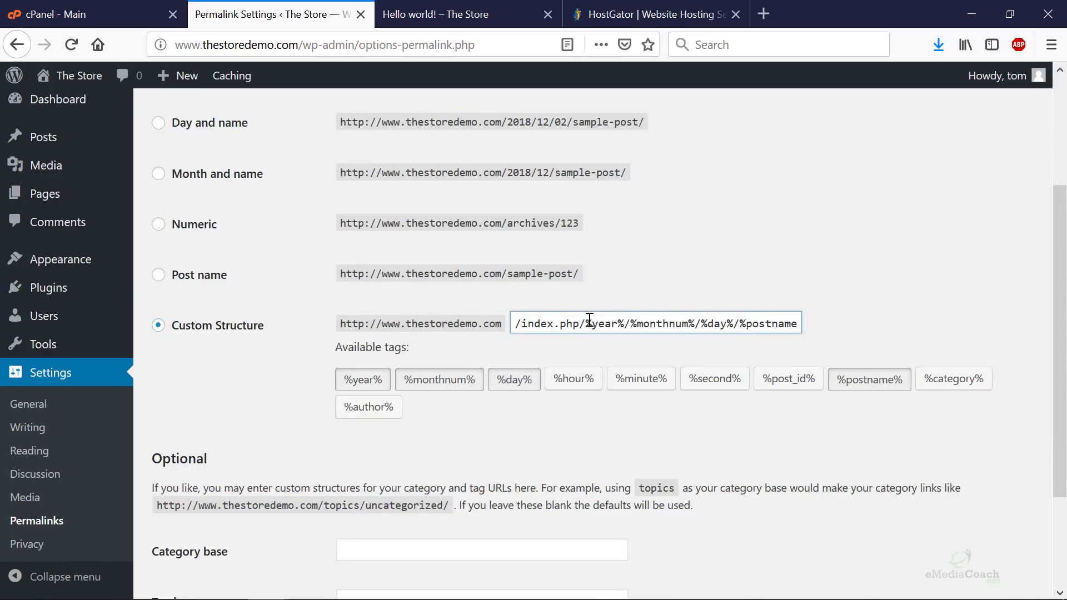
pyautogui.hotkey('ctrl', 'a')
pyautogui.press('BackSpace')
pyautogui.click(589, 321)
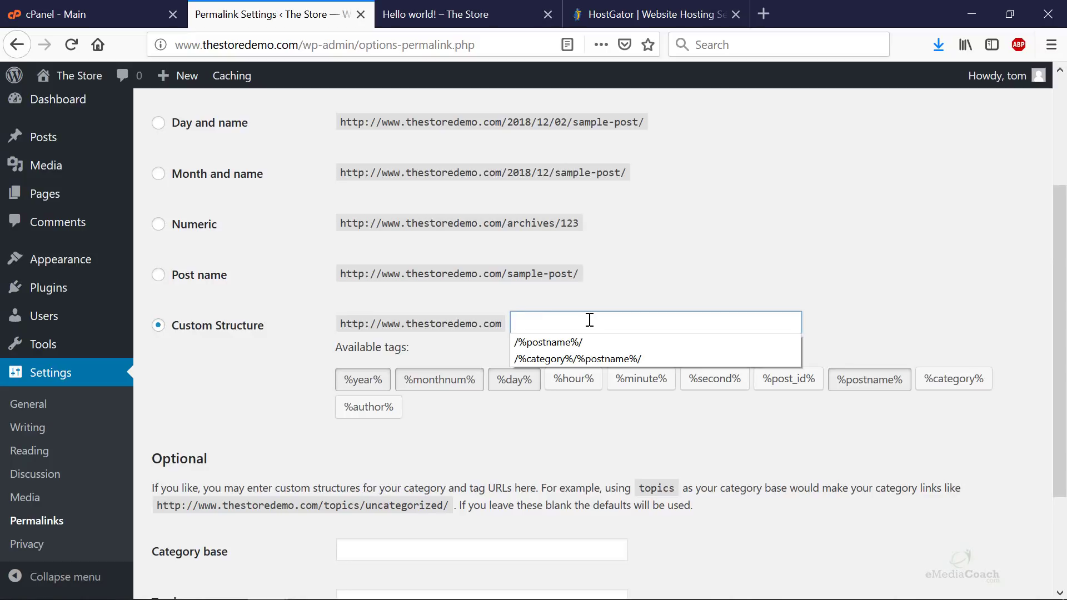
pyautogui.press('Escape')
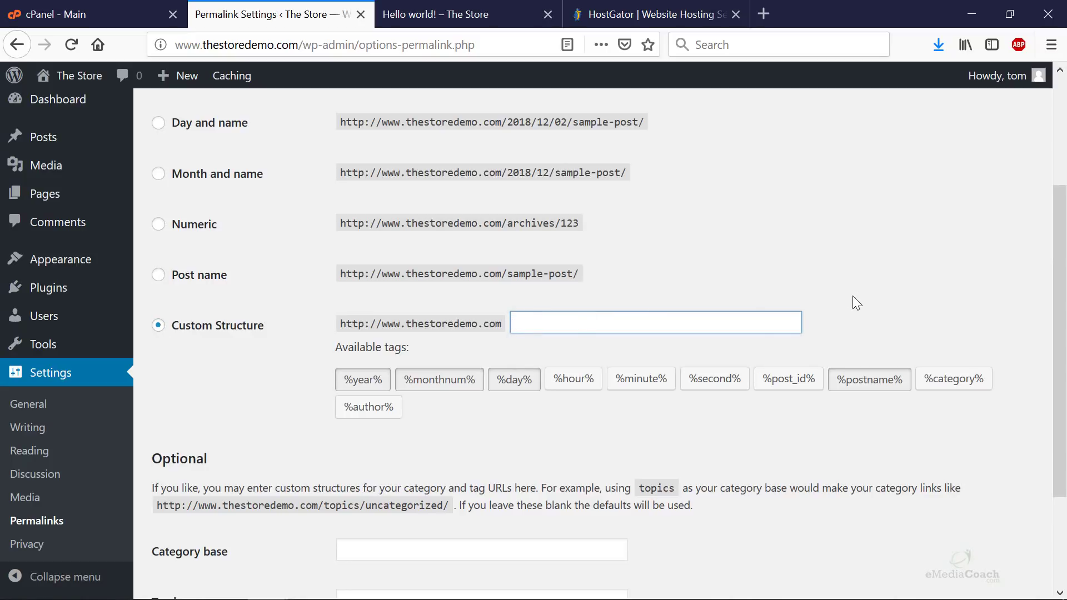
pyautogui.scroll(3, 844, 301)
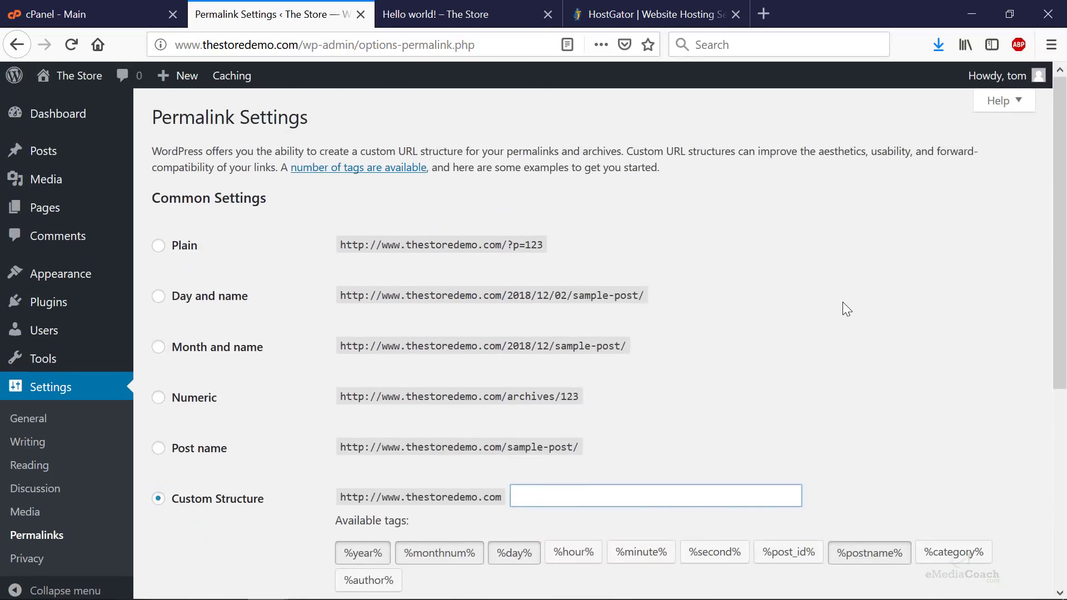
pyautogui.scroll(-3, 855, 356)
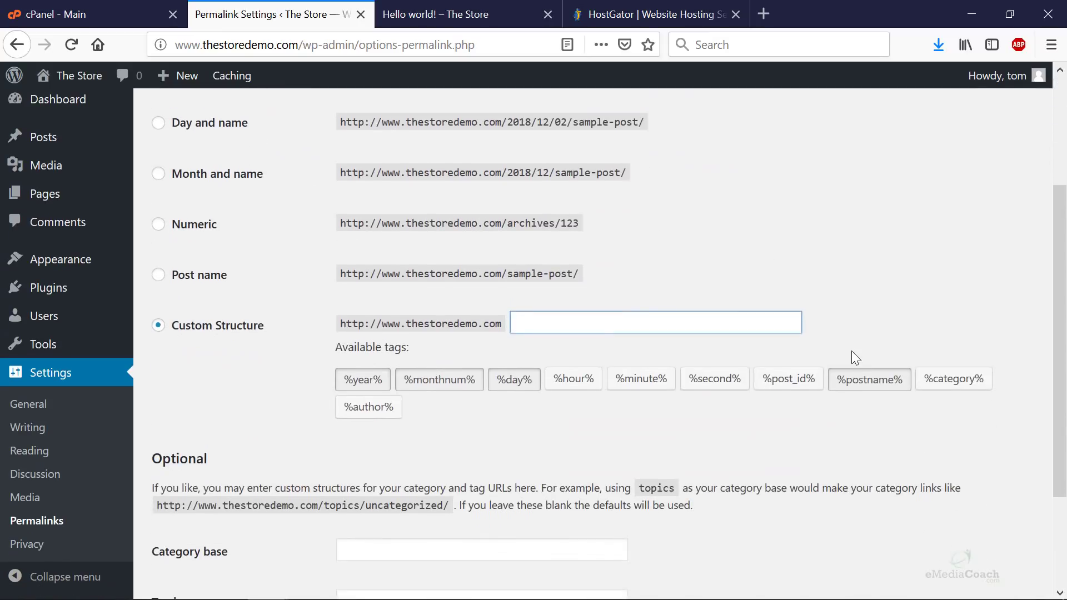
# - Build the structure /%category%/%postname%/ from the tag buttons and save the changes
pyautogui.click(967, 383)
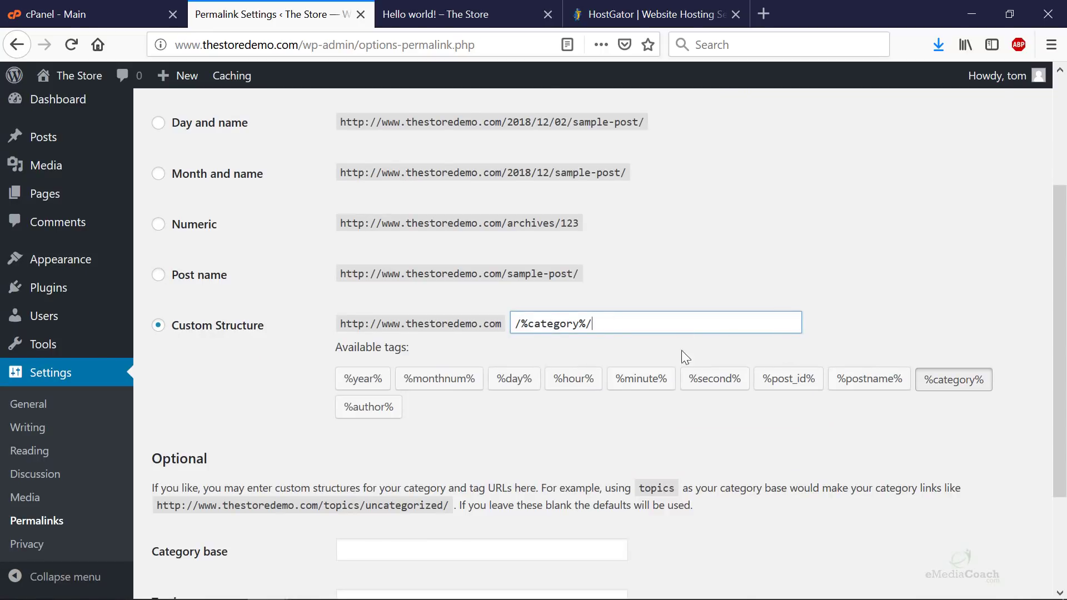
pyautogui.click(861, 383)
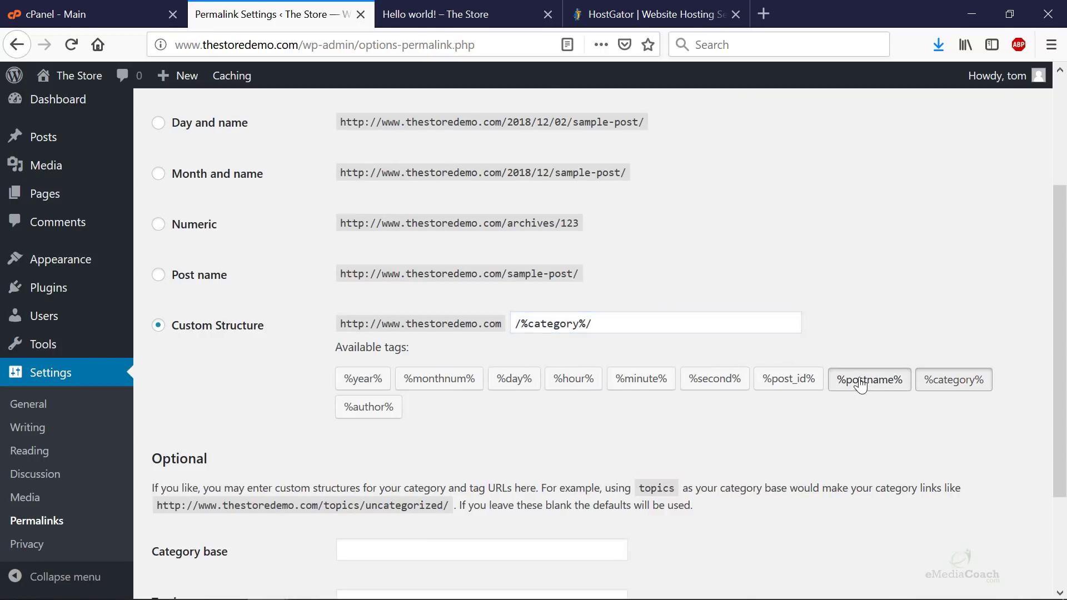
pyautogui.scroll(-3, 305, 446)
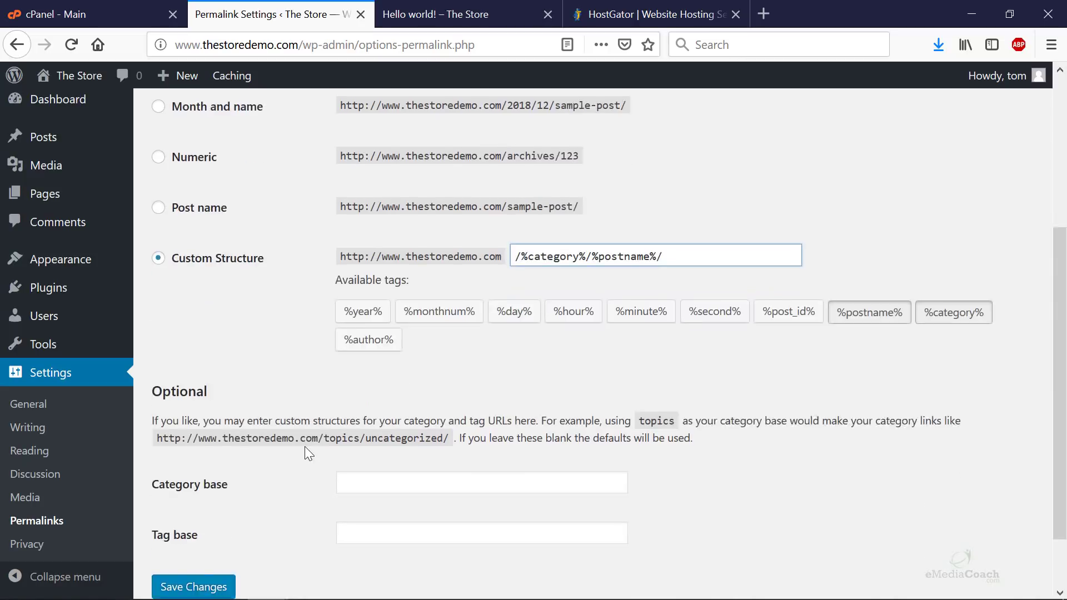
pyautogui.click(191, 523)
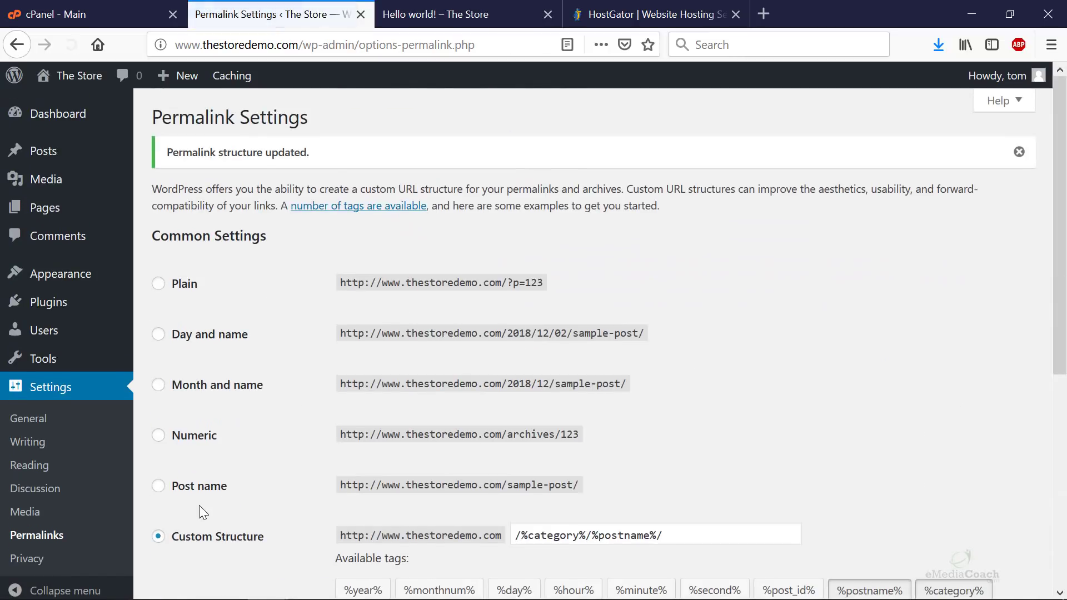
pyautogui.scroll(-3, 615, 468)
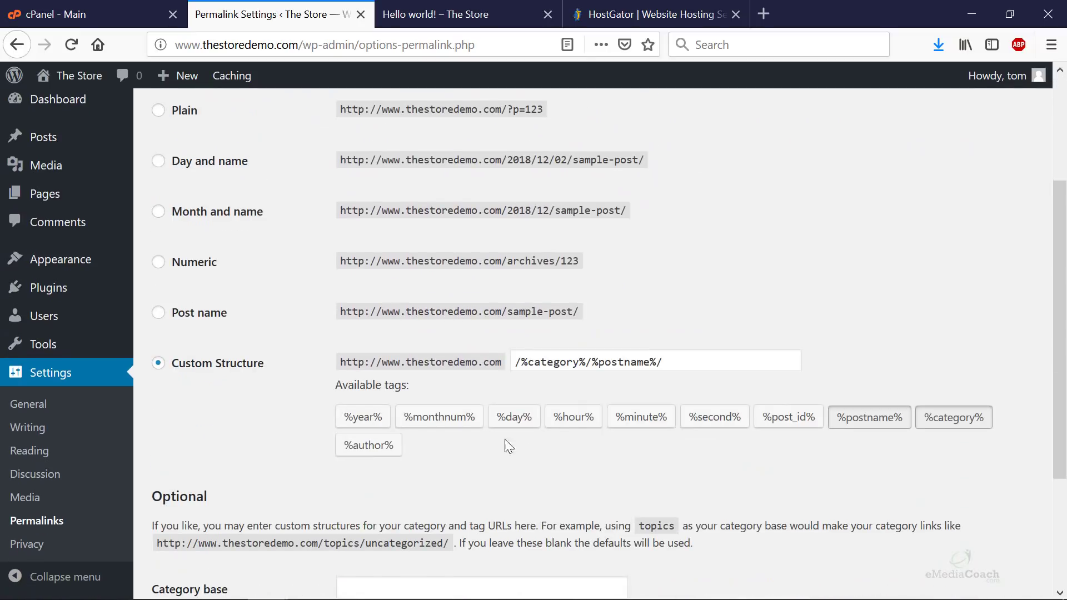
pyautogui.moveTo(125, 146)
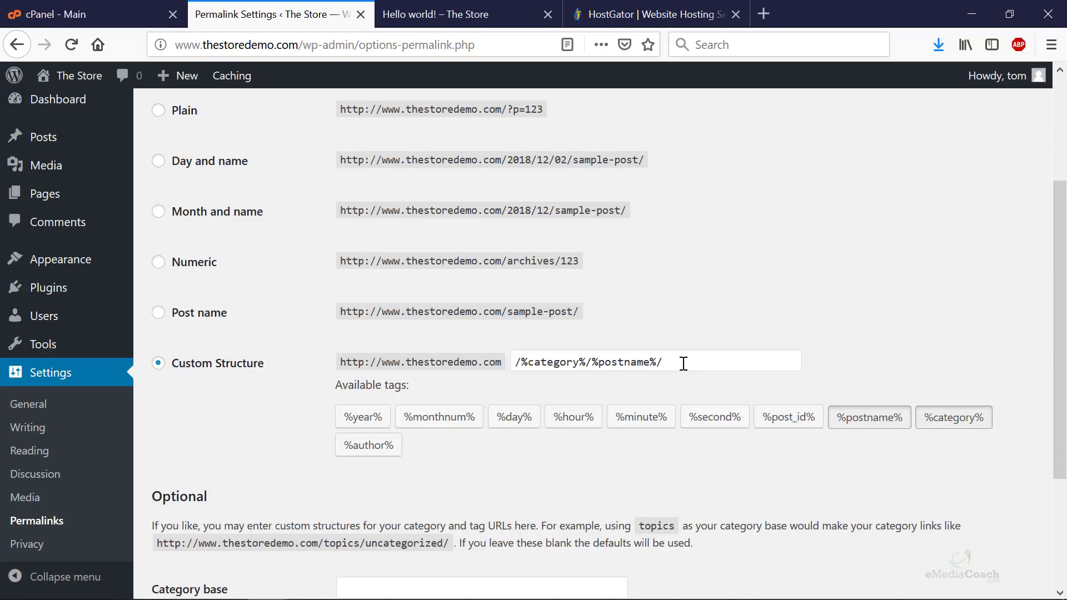
# - Confirm the Custom Structure reads /%category%/%postname%/ and save the permalink settings
pyautogui.moveTo(645, 161); pyautogui.dragTo(345, 161)
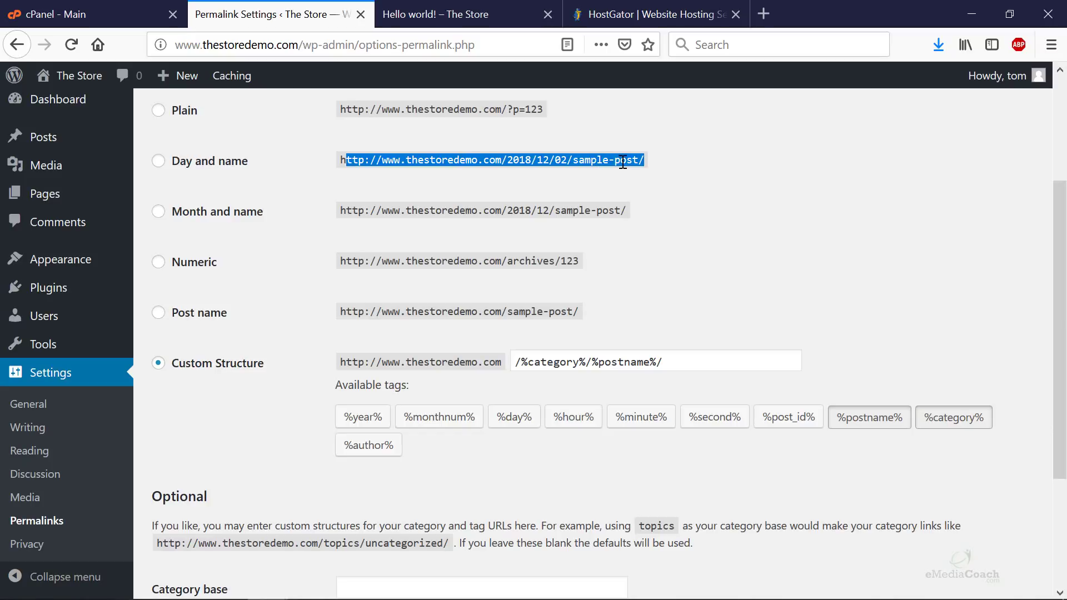
pyautogui.click(648, 162)
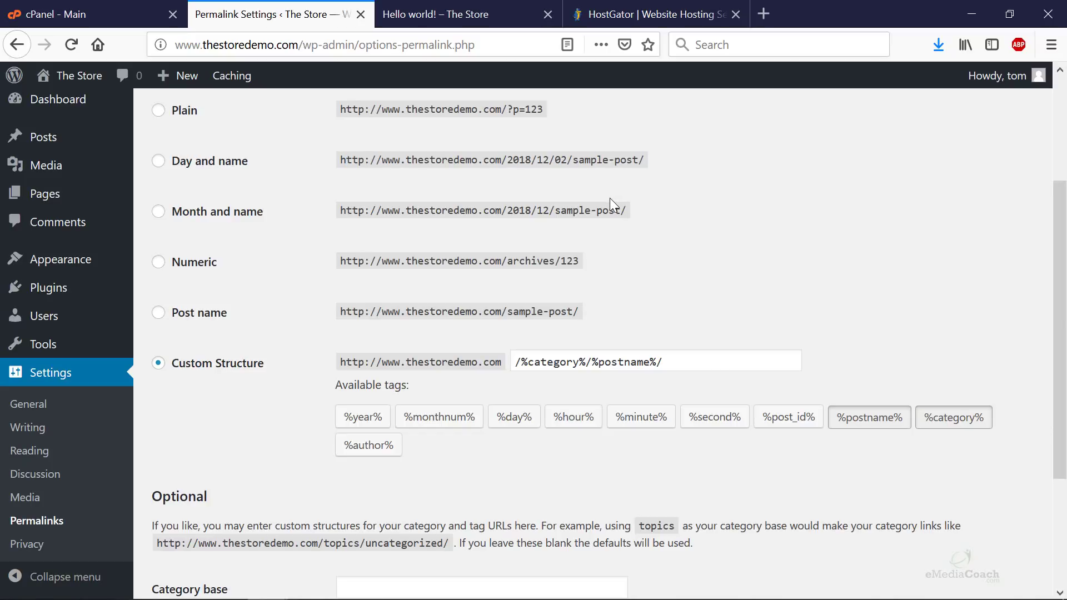
pyautogui.click(682, 364)
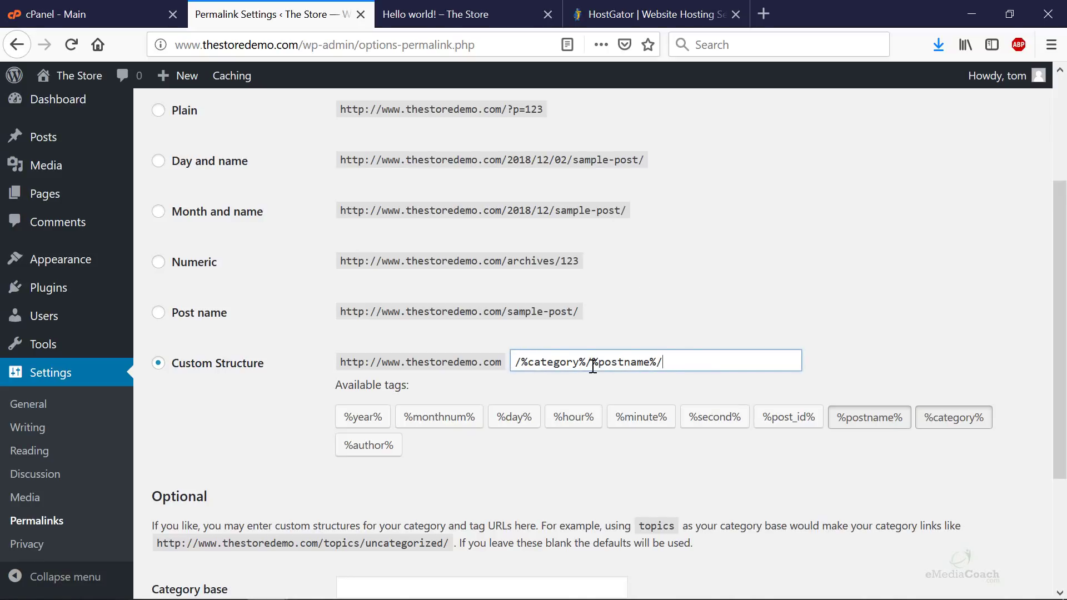
pyautogui.scroll(-3, 201, 463)
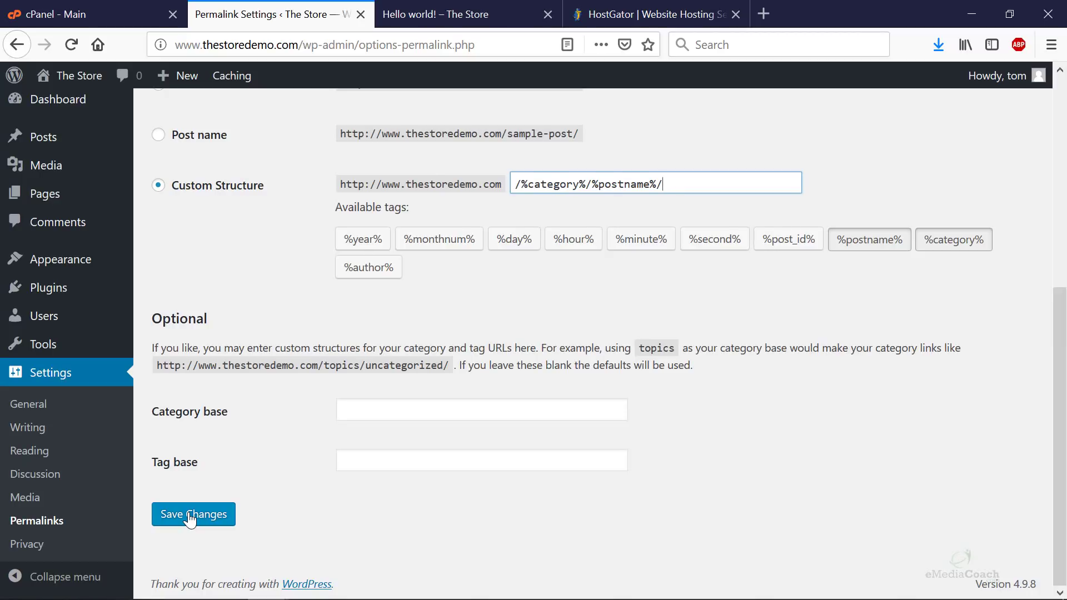
pyautogui.click(190, 520)
pyautogui.moveTo(67, 77)
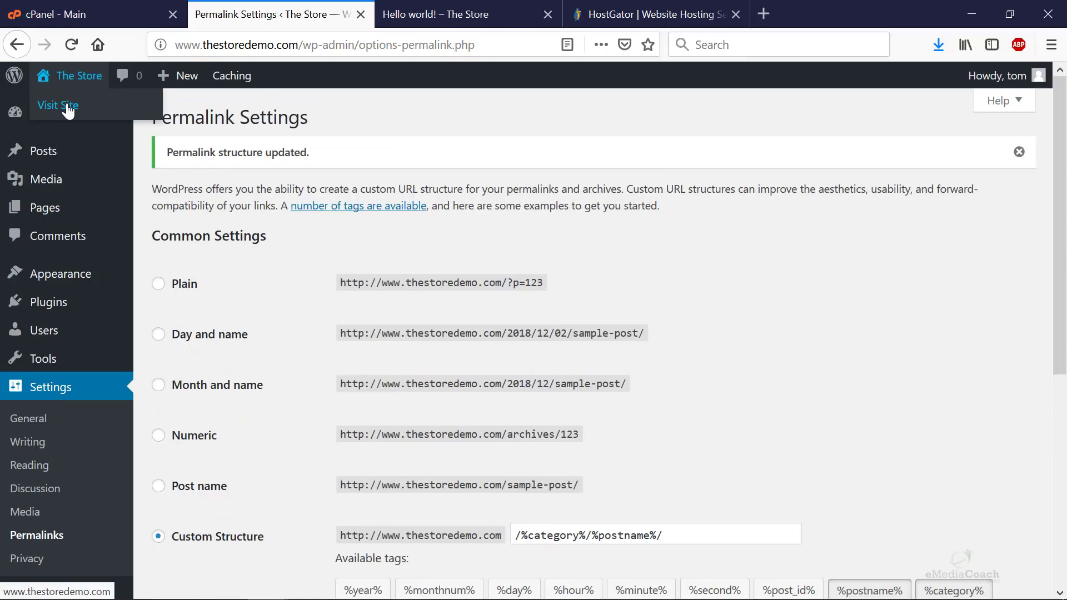
# - View the live store homepage in a new tab, then return to the Permalink Settings tab
pyautogui.click(68, 110)
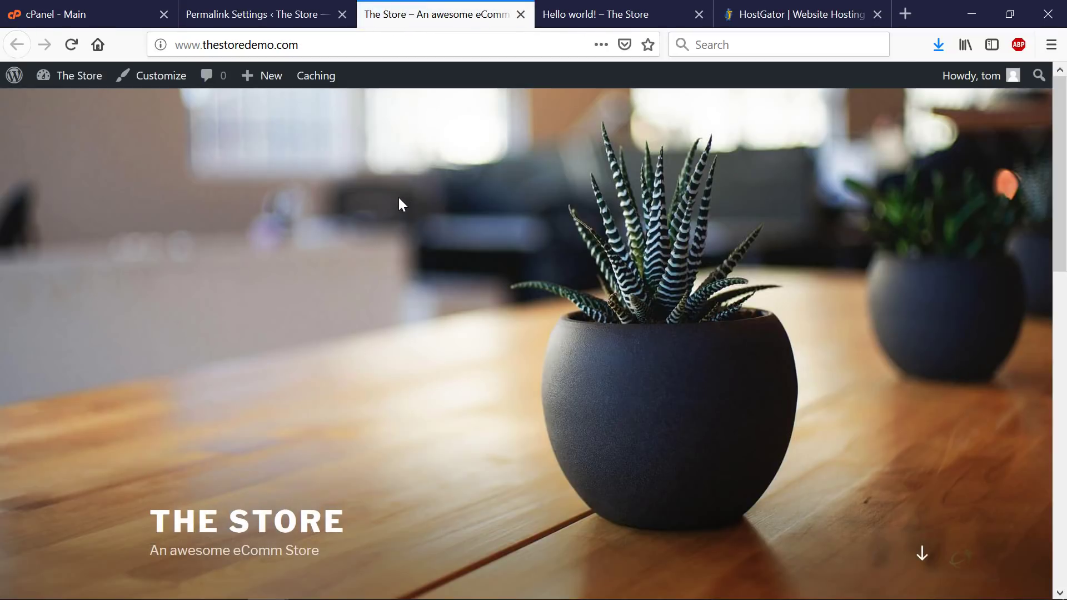
pyautogui.scroll(-15, 407, 247)
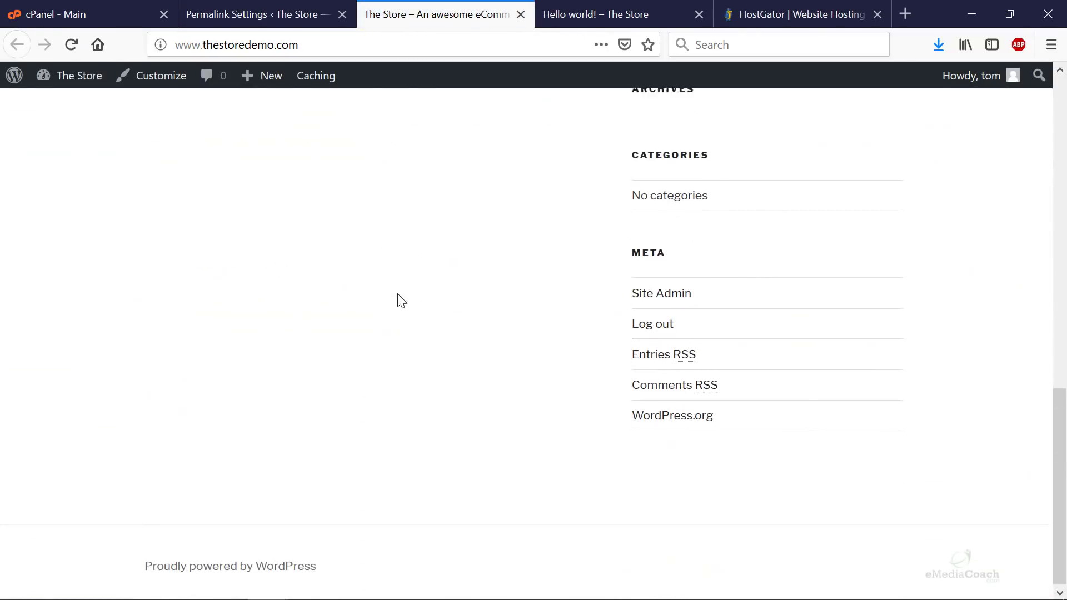
pyautogui.scroll(15, 398, 300)
pyautogui.scroll(-15, 411, 250)
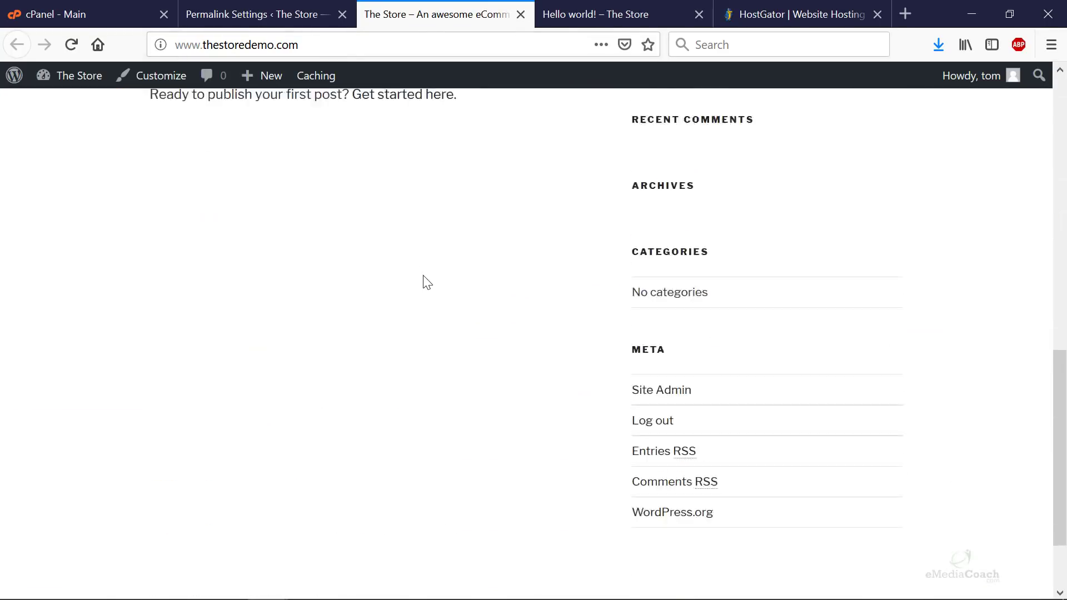
pyautogui.scroll(12, 426, 287)
pyautogui.scroll(3, 331, 240)
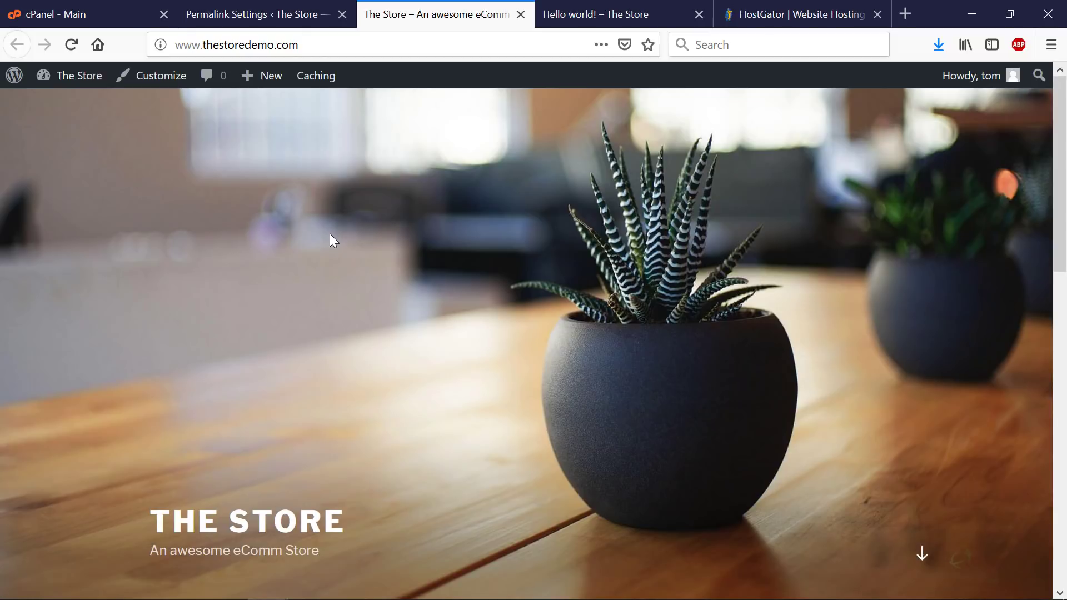
pyautogui.scroll(-10, 331, 240)
pyautogui.scroll(9, 329, 234)
pyautogui.click(261, 15)
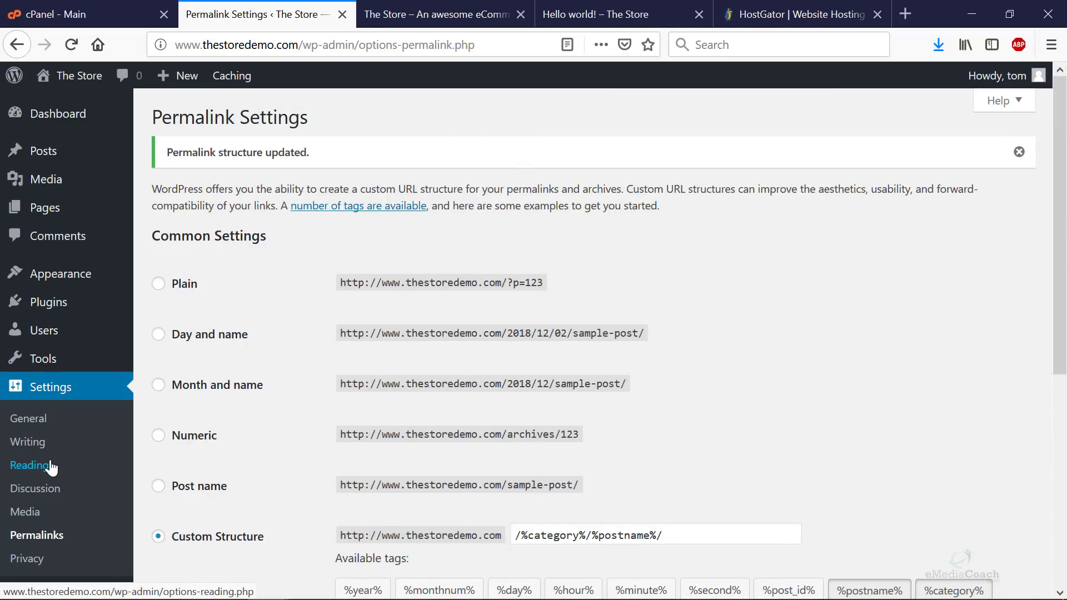
# - Look through the Privacy and Reading settings pages, then go back to the Dashboard
pyautogui.click(35, 560)
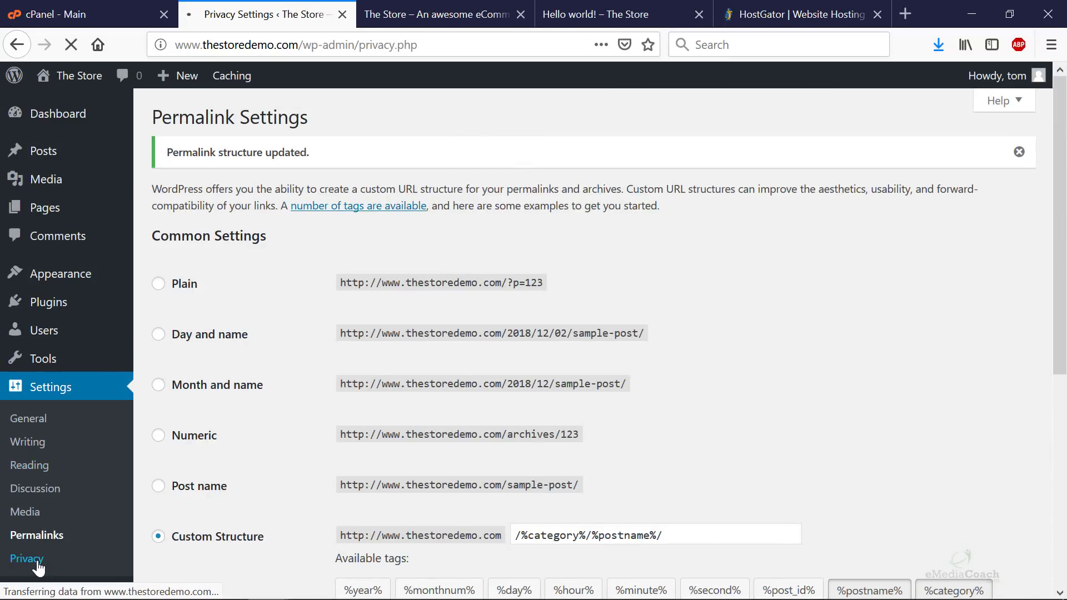
pyautogui.click(47, 467)
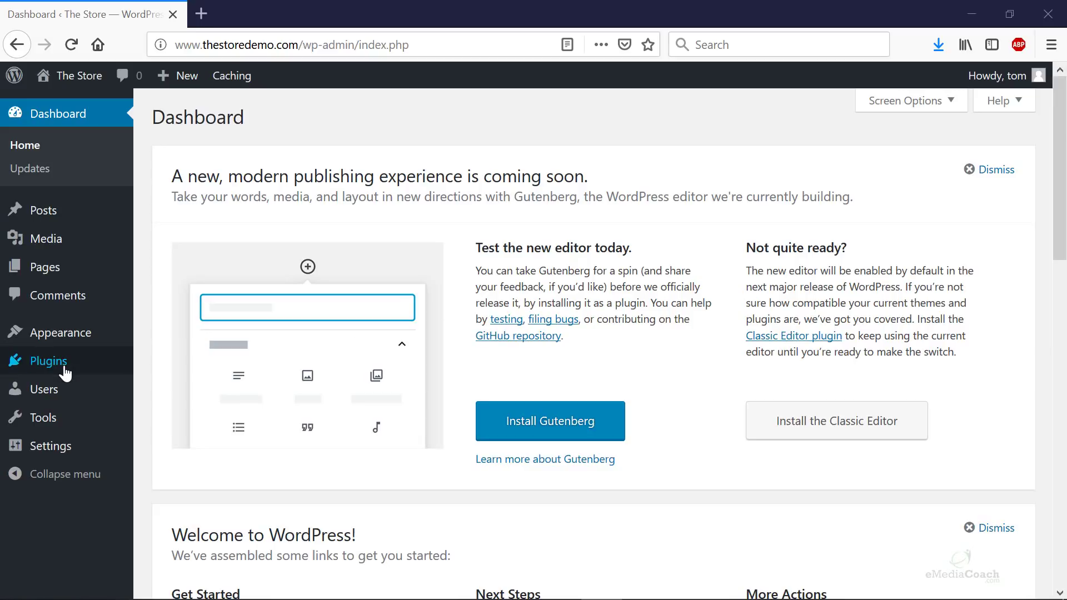
pyautogui.moveTo(65, 372)
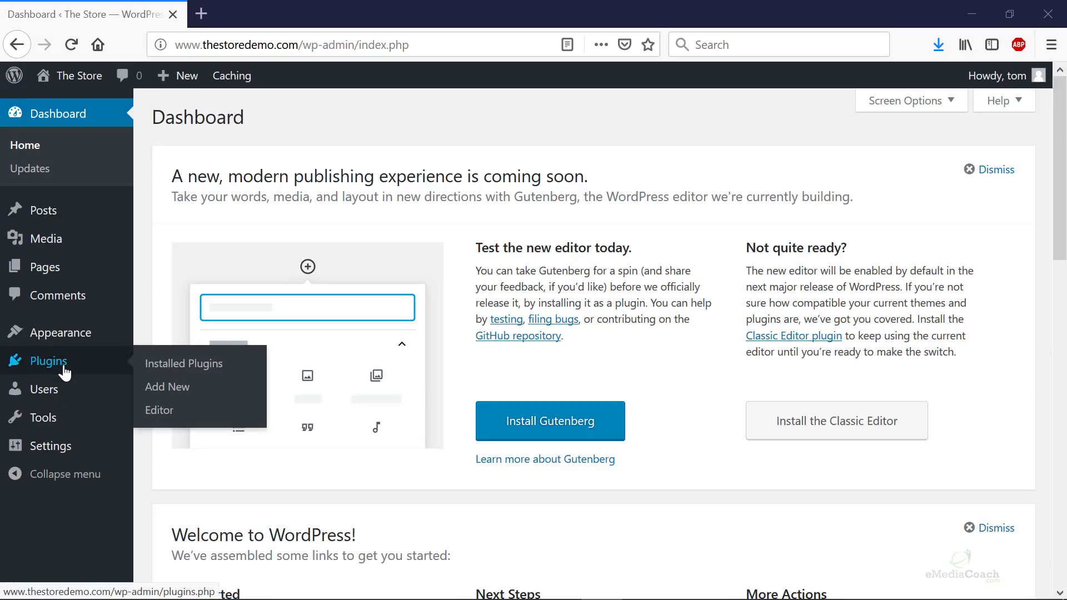
# - Search Add New plugins for 'woocommerce', then install and activate WooCommerce
pyautogui.click(189, 388)
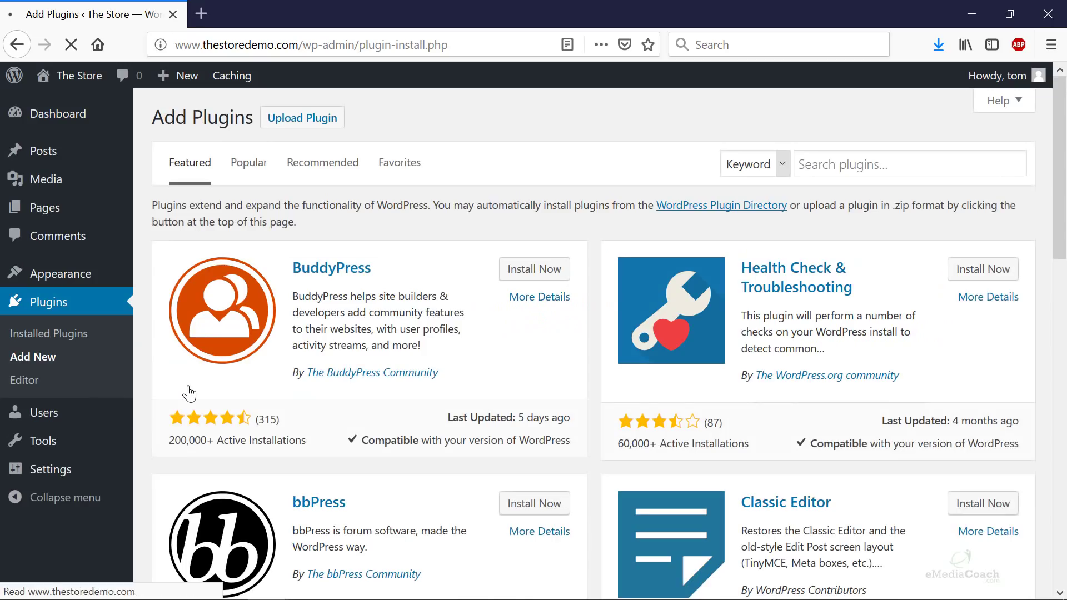
pyautogui.click(839, 161)
pyautogui.write('woco')
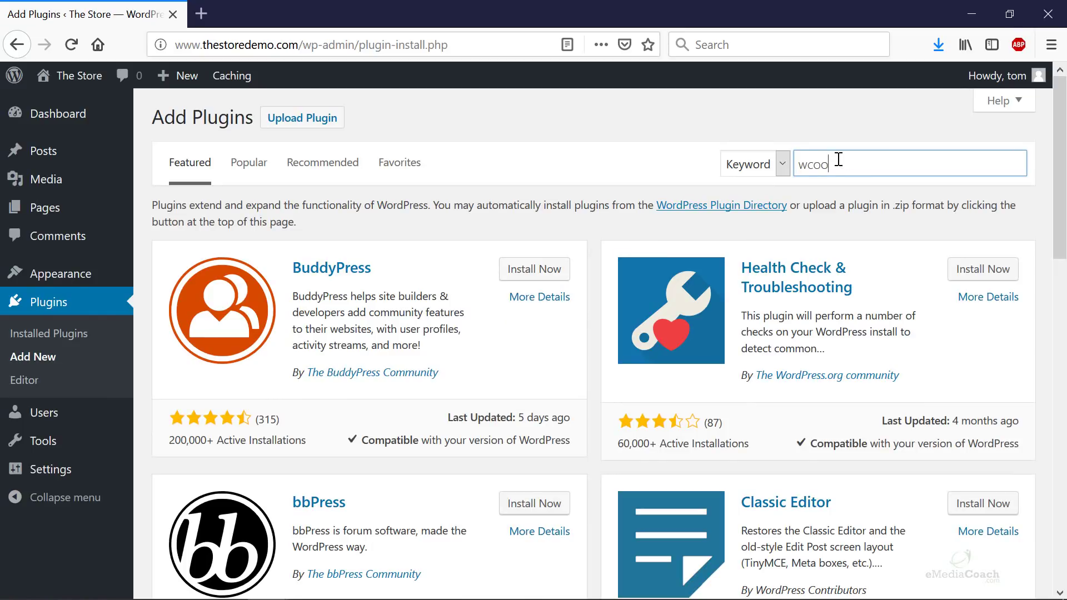
pyautogui.press('BackSpace')
pyautogui.press('BackSpace')
pyautogui.write('ocommerce')
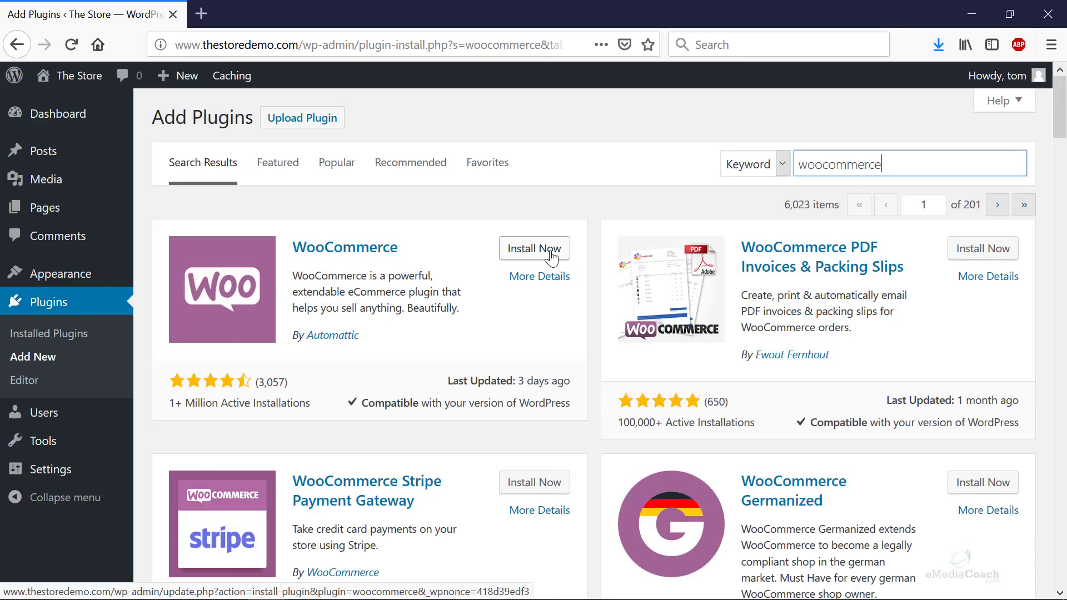
pyautogui.click(552, 257)
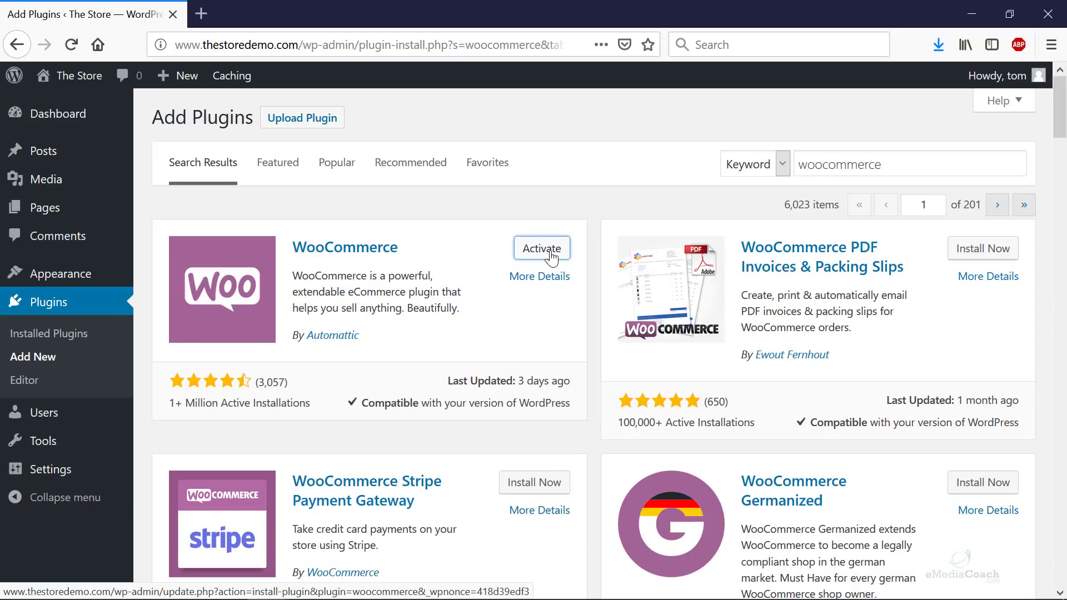
pyautogui.click(551, 253)
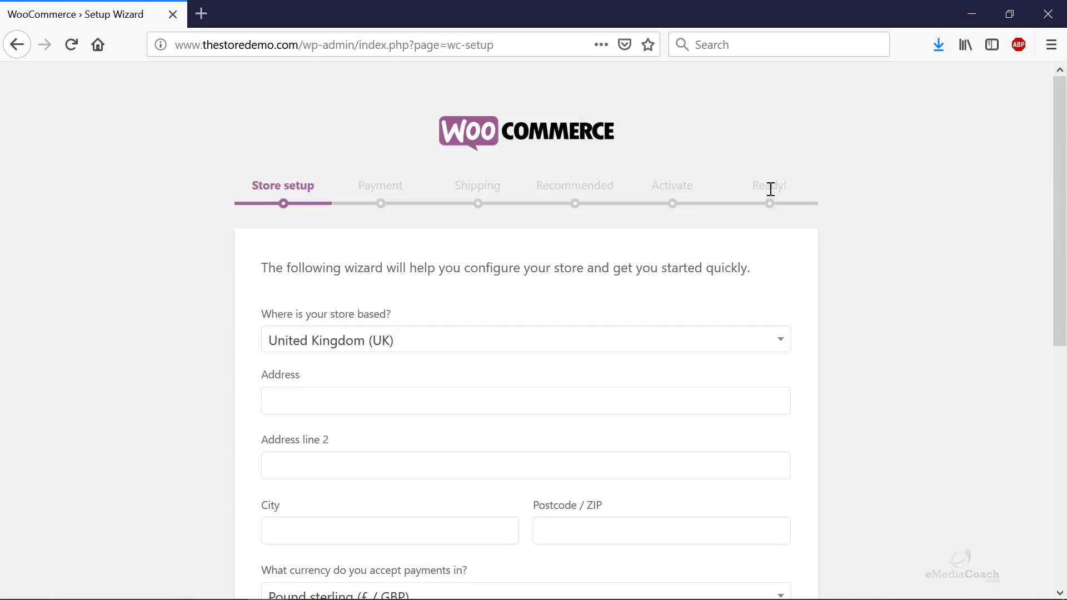
# - Set the store country to United States and fill in the street address, city, state and ZIP code
pyautogui.scroll(-3, 770, 189)
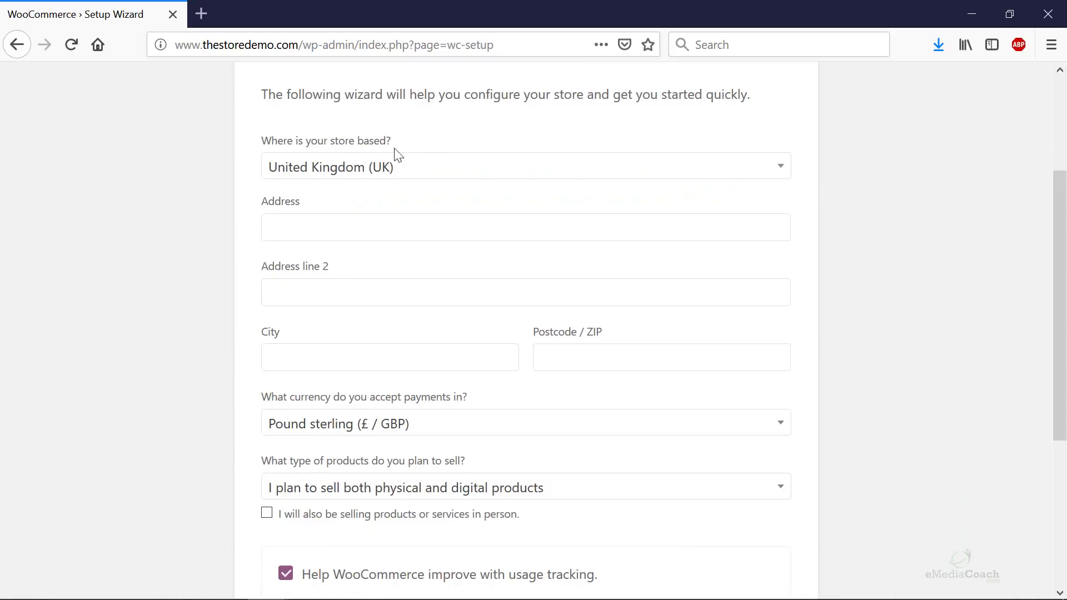
pyautogui.click(455, 168)
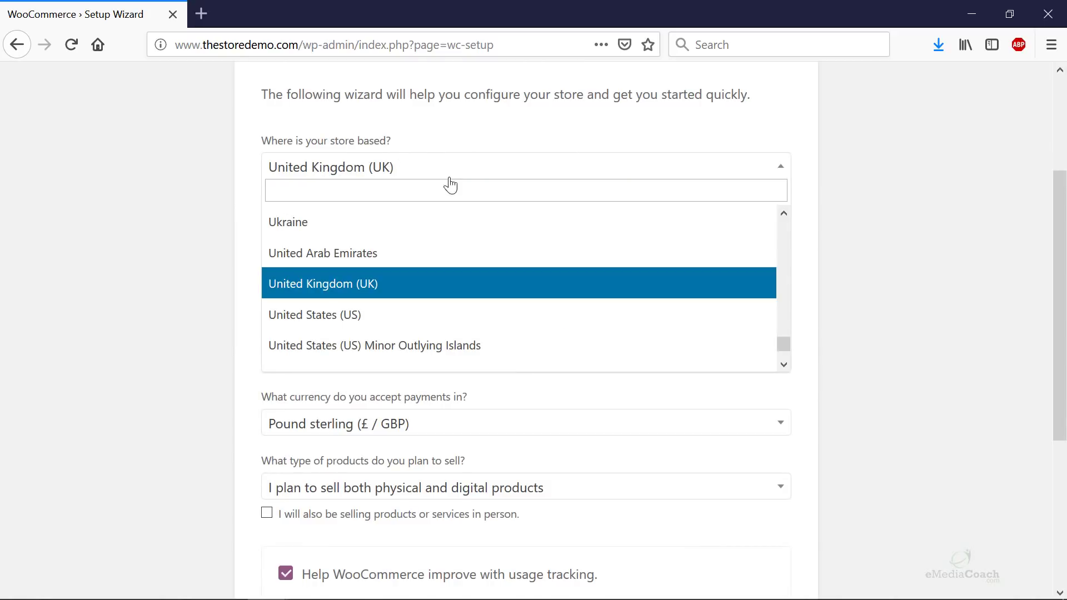
pyautogui.click(393, 316)
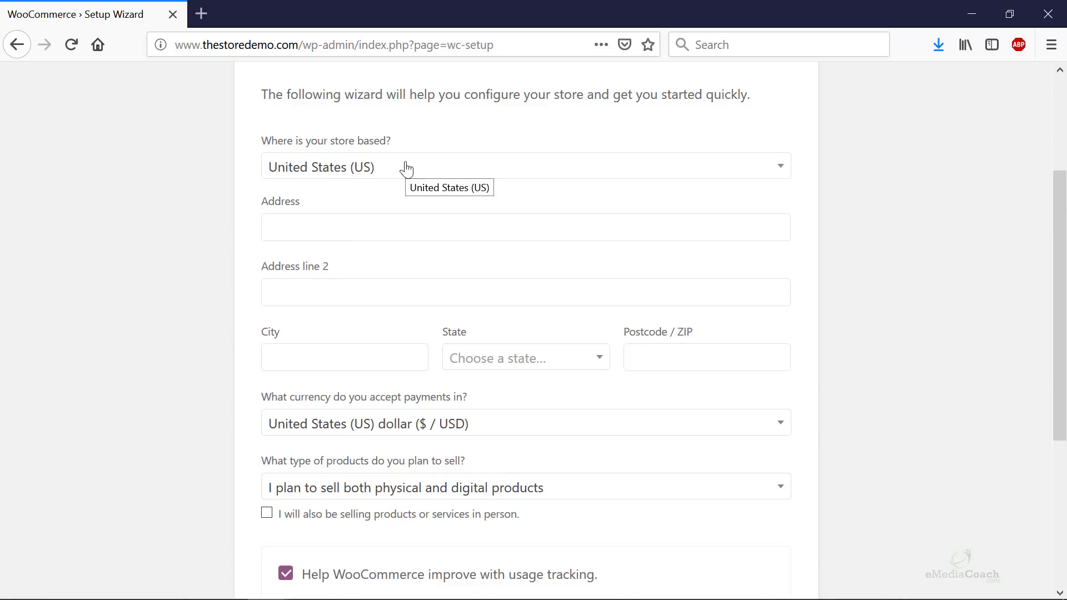
pyautogui.click(353, 226)
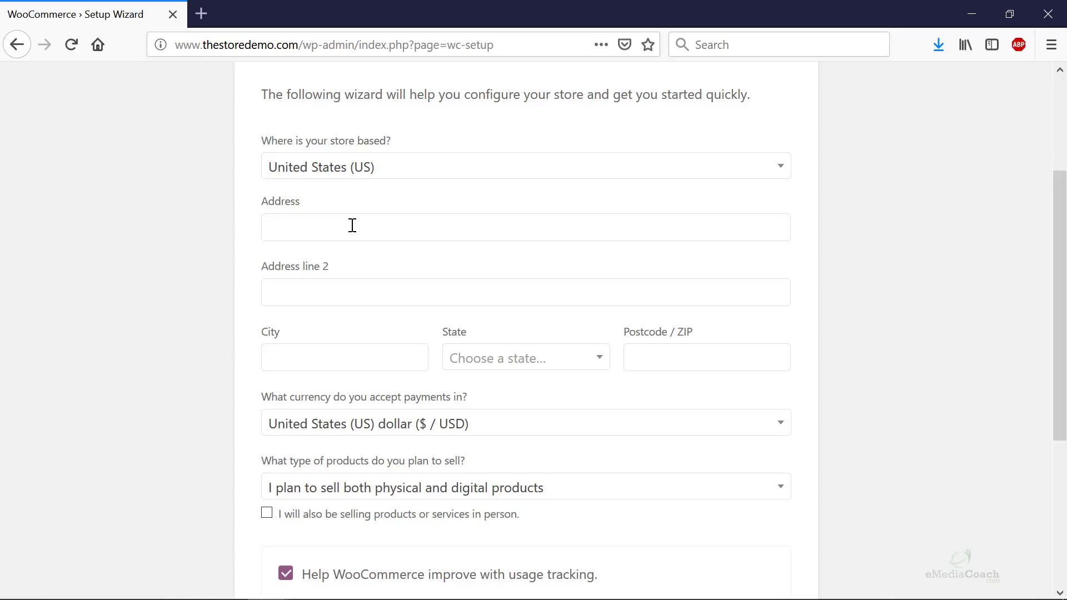
pyautogui.write('Sata Monica')
pyautogui.click(286, 221)
pyautogui.write('n')
pyautogui.click(380, 229)
pyautogui.write('Road')
pyautogui.click(311, 353)
pyautogui.write('Los An')
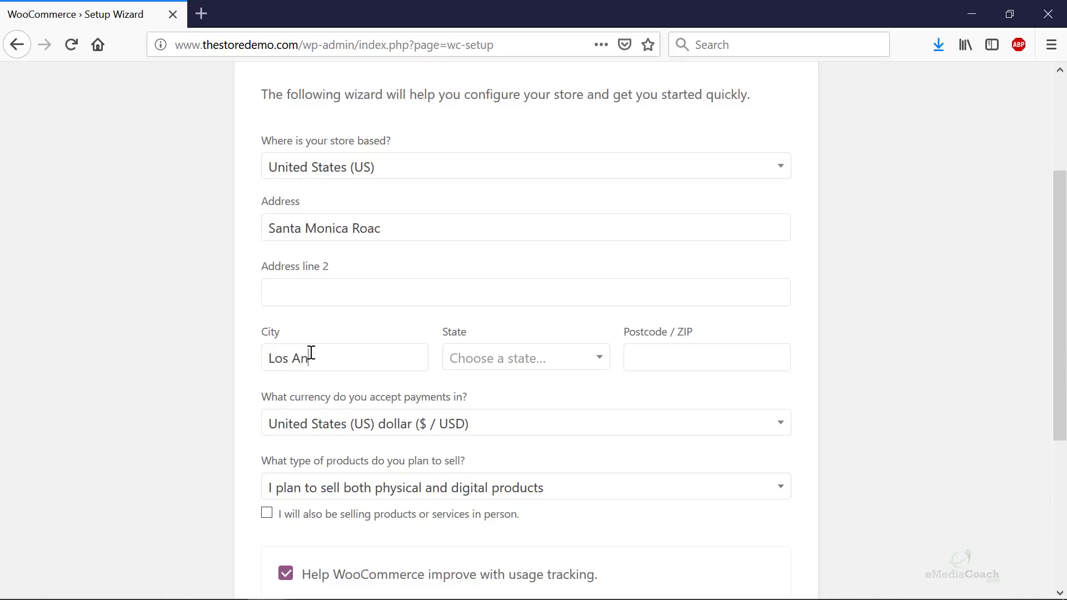
pyautogui.write('geles')
pyautogui.click(487, 361)
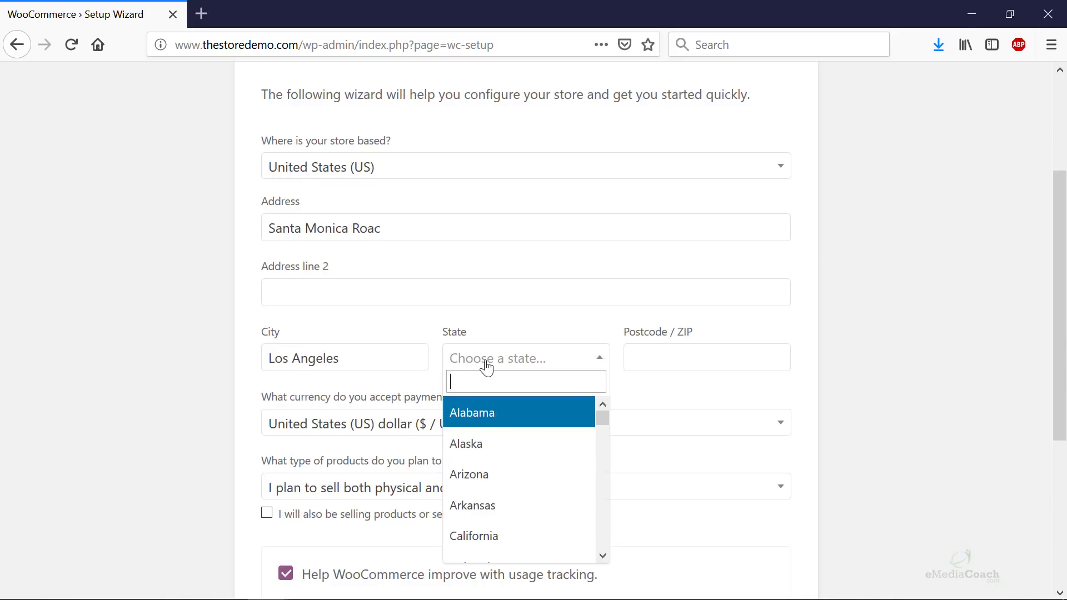
pyautogui.write('ca')
pyautogui.click(507, 421)
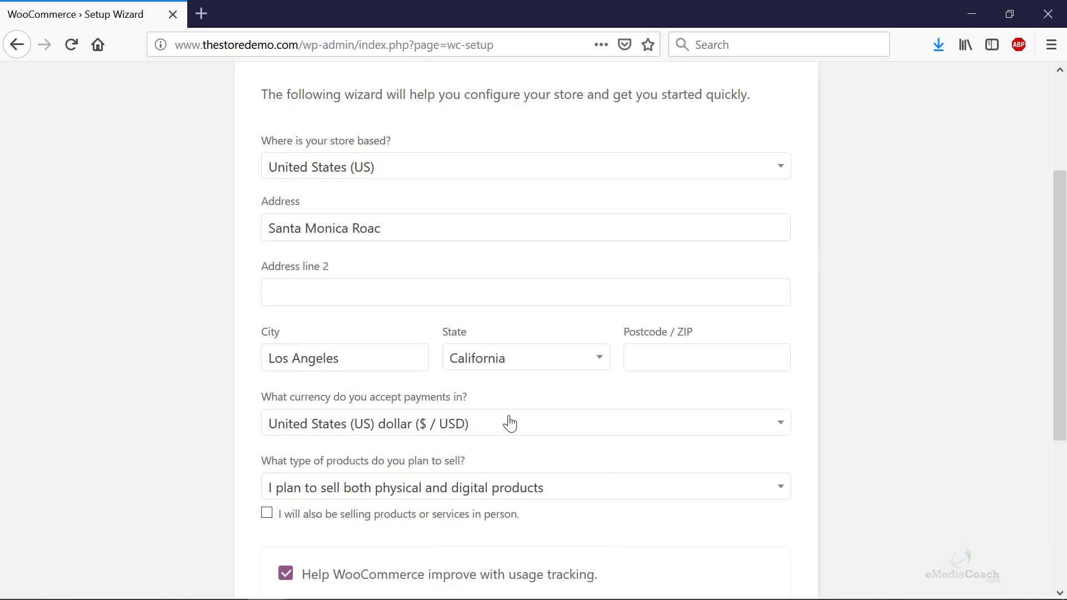
pyautogui.click(674, 358)
pyautogui.write('90220')
# - Keep US dollar currency and physical plus digital products, disable usage tracking, and submit
pyautogui.scroll(-3, 944, 403)
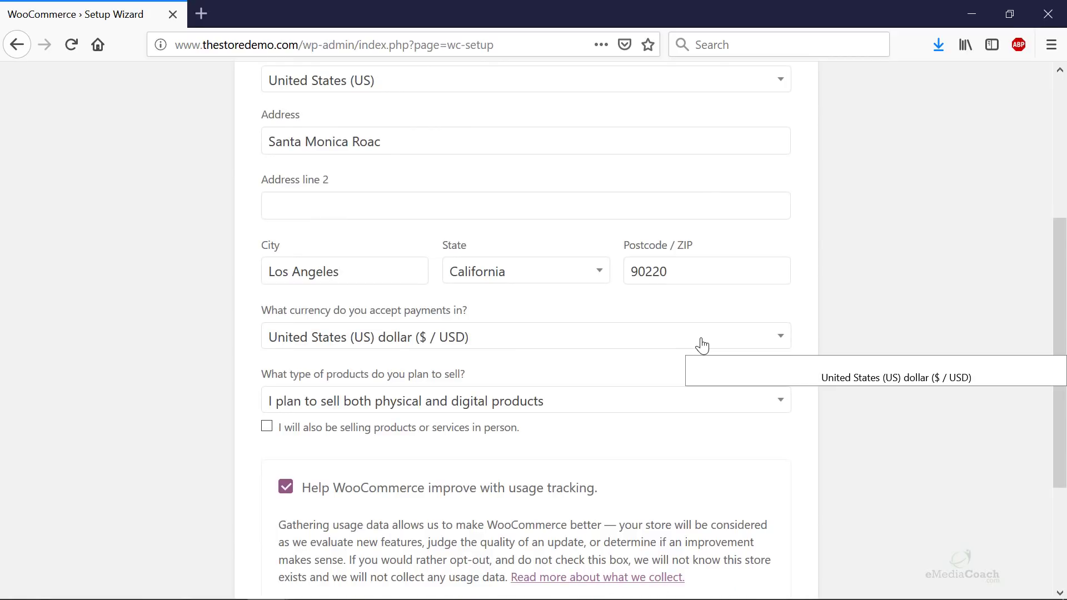
pyautogui.click(510, 339)
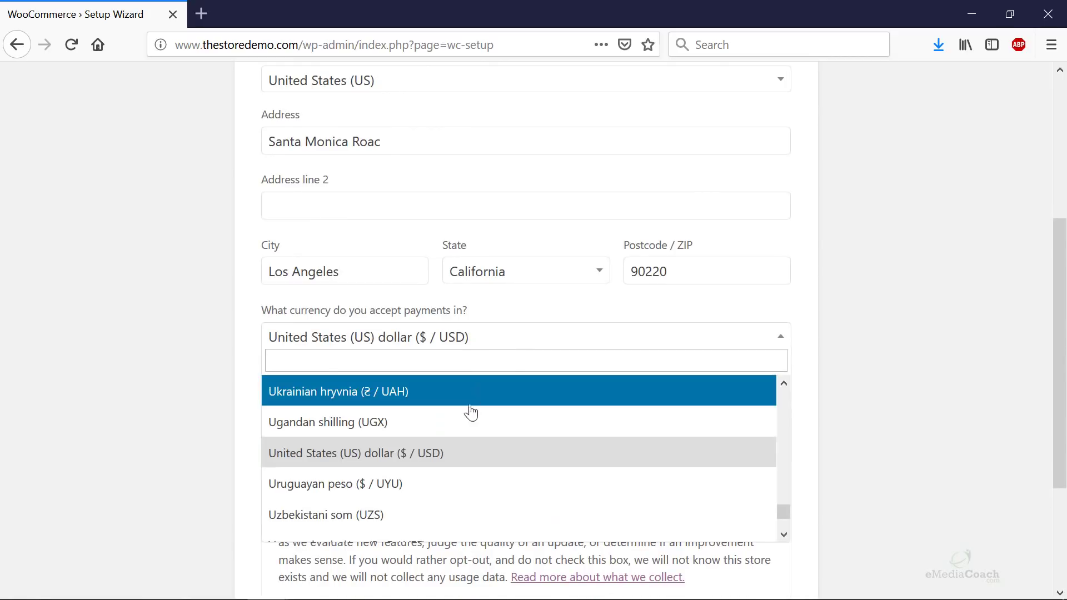
pyautogui.click(461, 462)
pyautogui.scroll(-6, 514, 455)
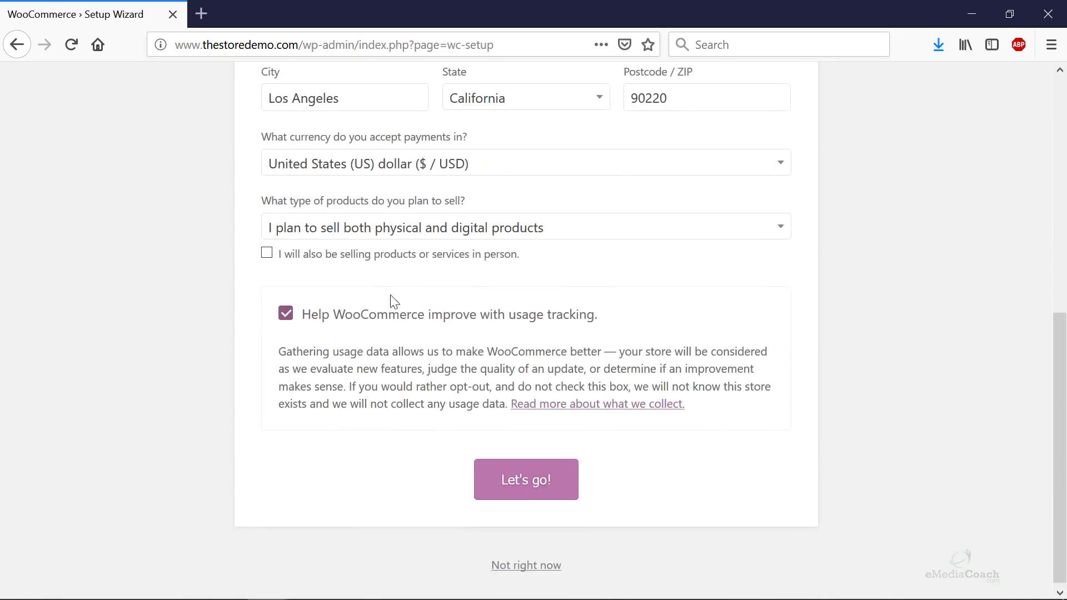
pyautogui.click(455, 227)
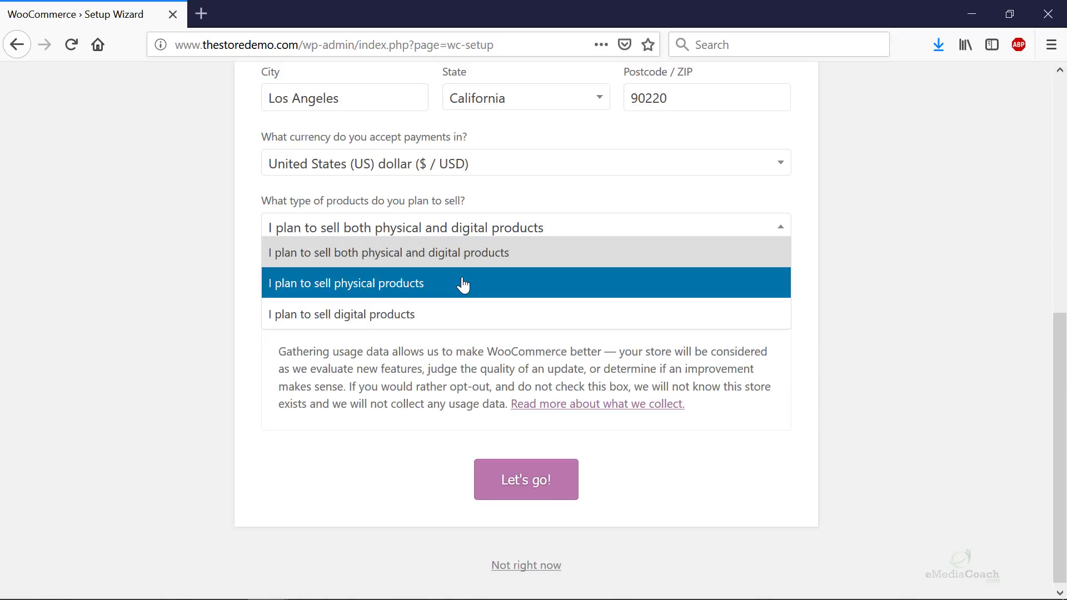
pyautogui.click(459, 256)
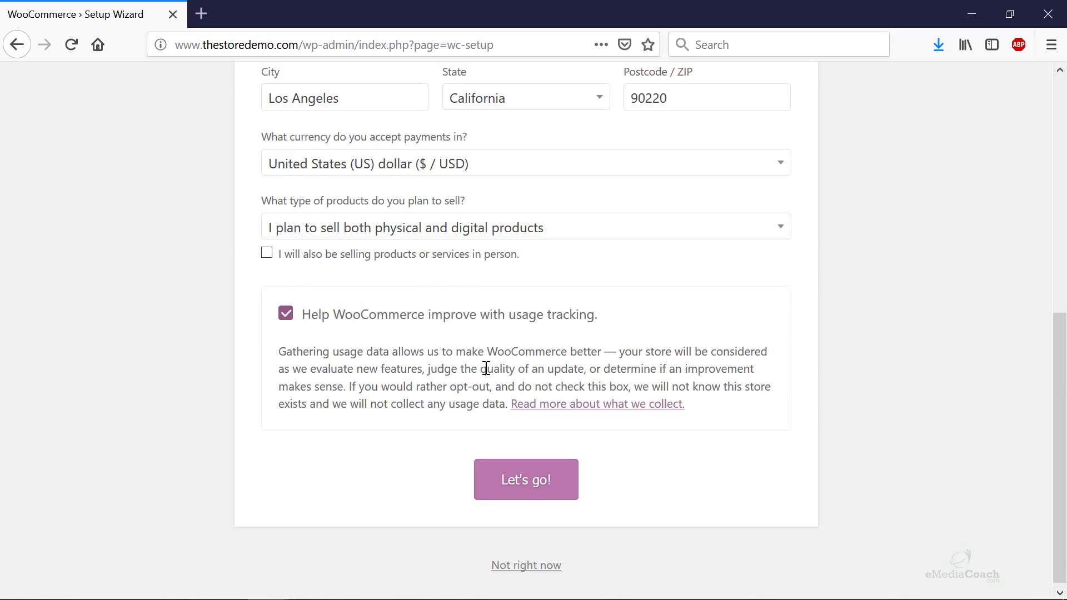
pyautogui.click(286, 315)
pyautogui.click(535, 492)
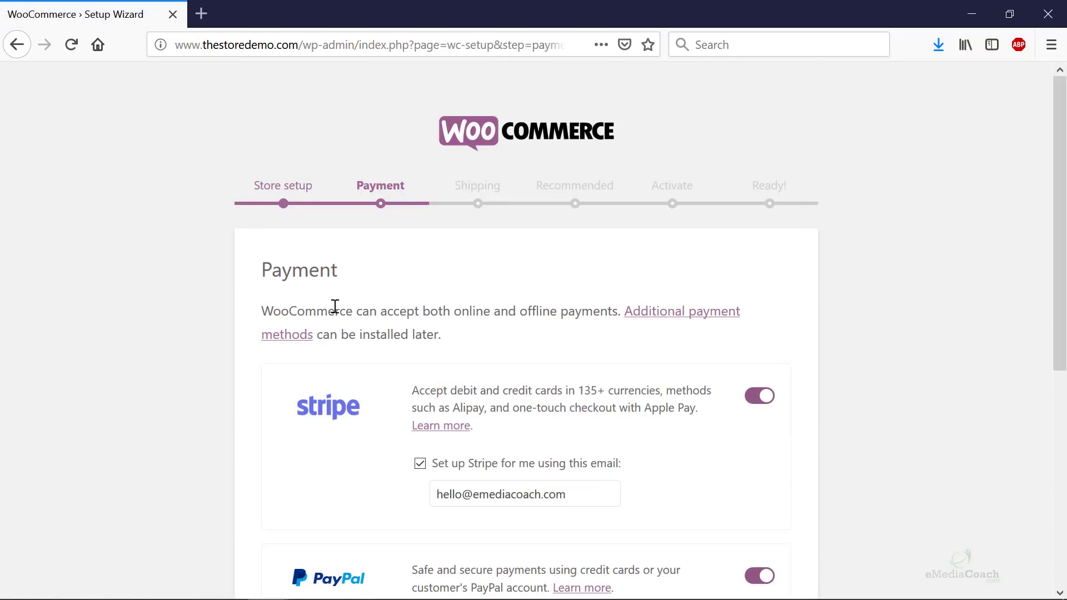
# - Switch off Stripe, leave PayPal enabled, and continue to the Shipping step
pyautogui.scroll(-3, 378, 297)
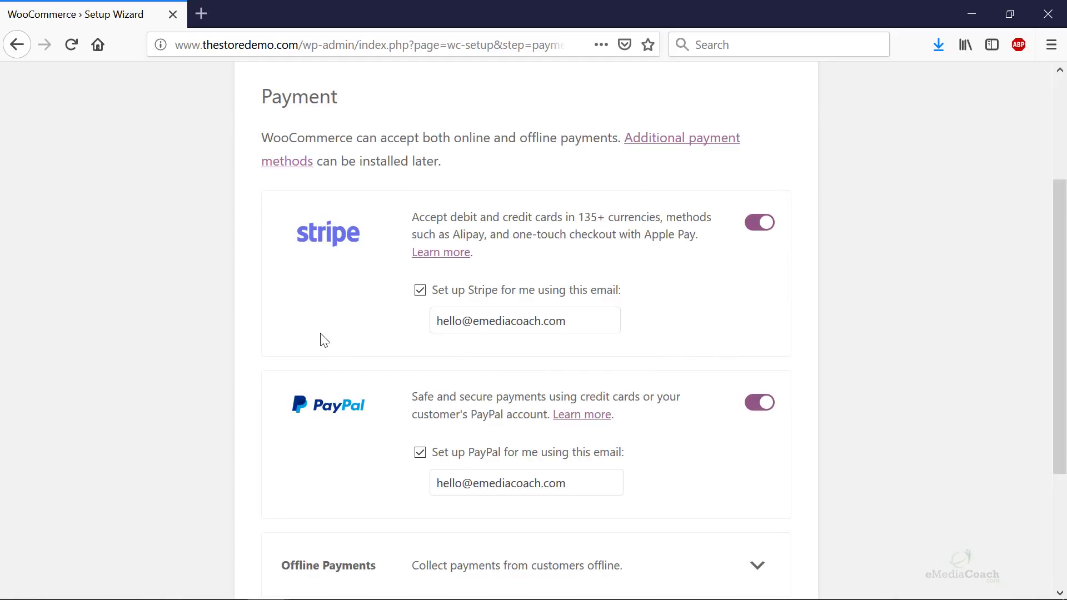
pyautogui.scroll(-3, 748, 295)
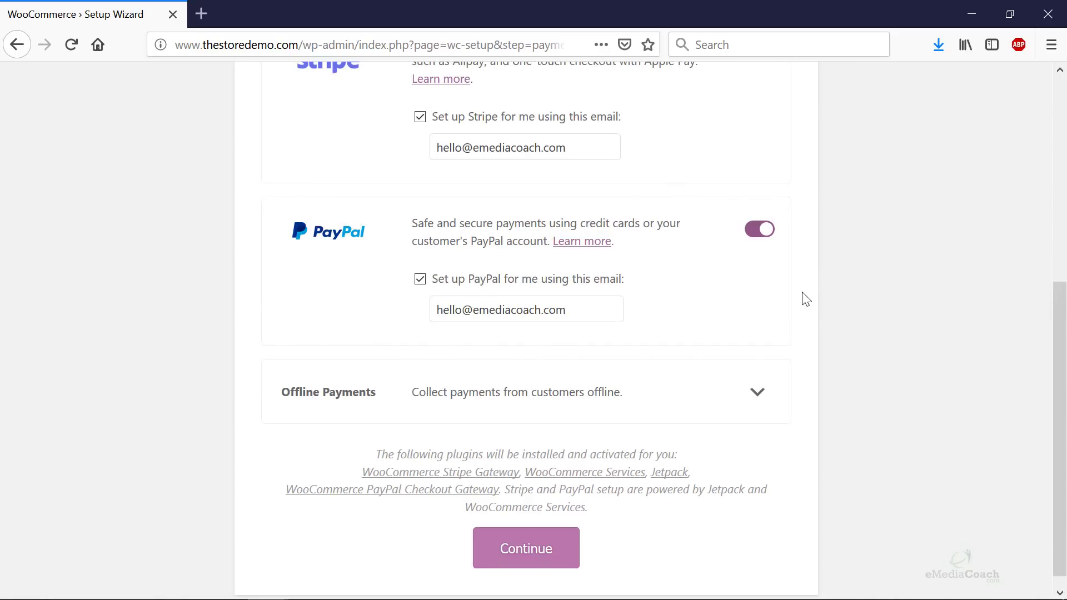
pyautogui.scroll(3, 589, 314)
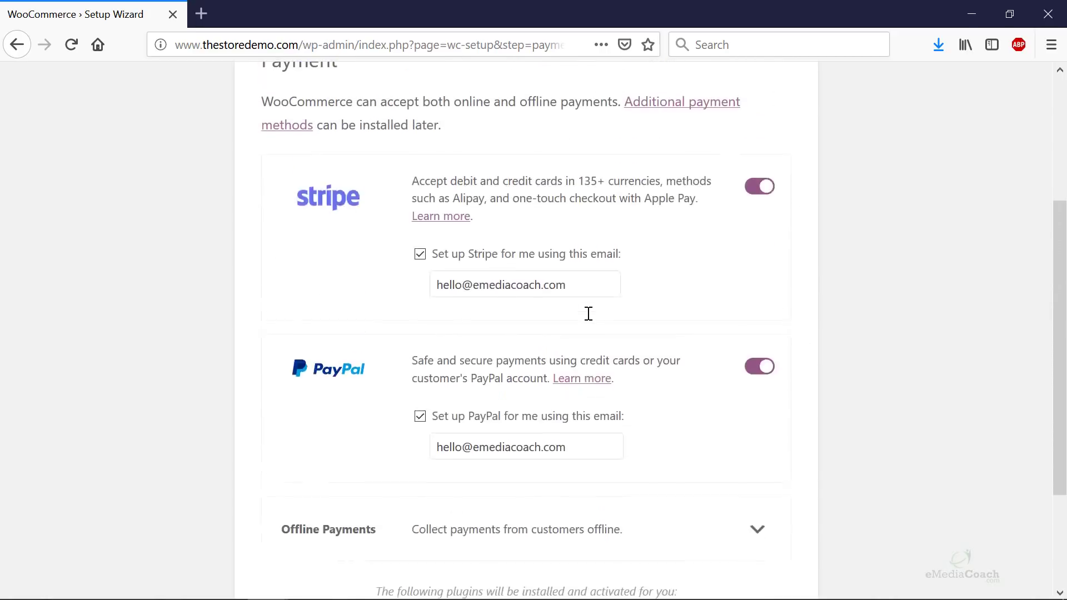
pyautogui.scroll(1, 588, 314)
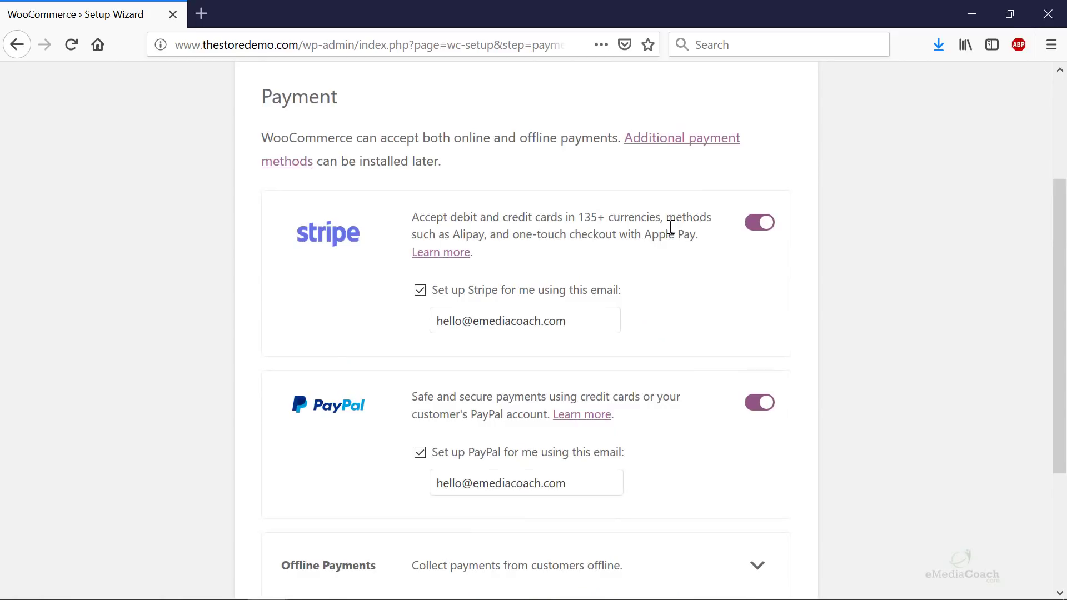
pyautogui.click(756, 222)
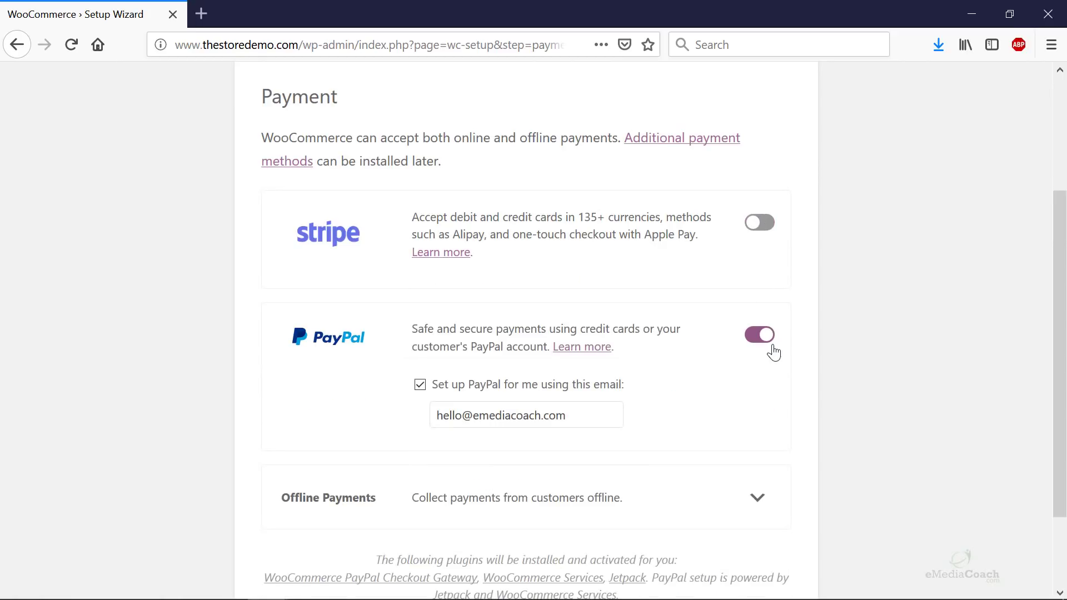
pyautogui.scroll(-2, 759, 350)
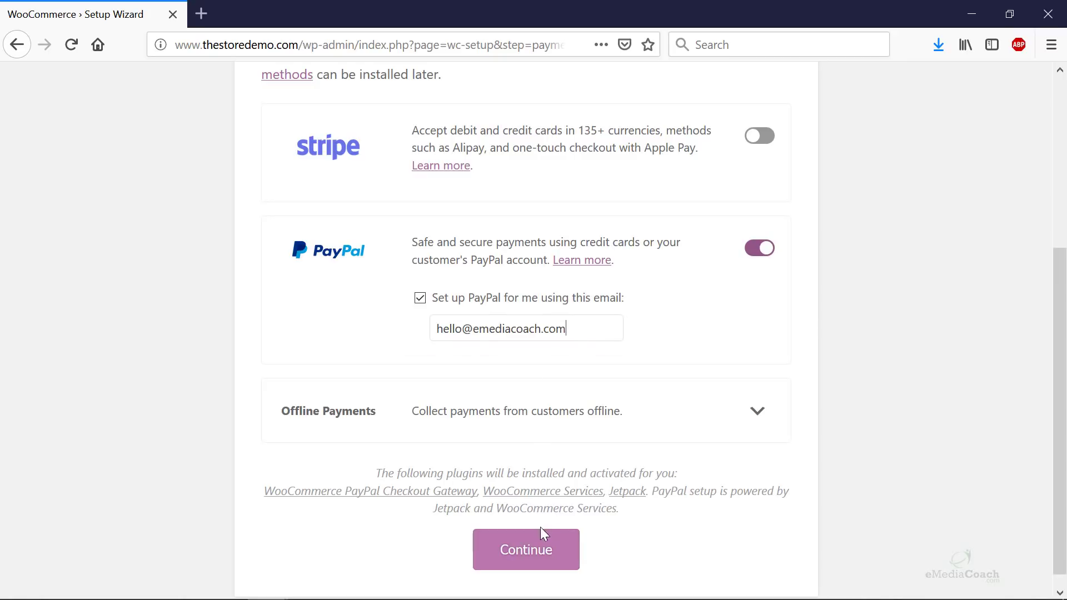
pyautogui.click(539, 548)
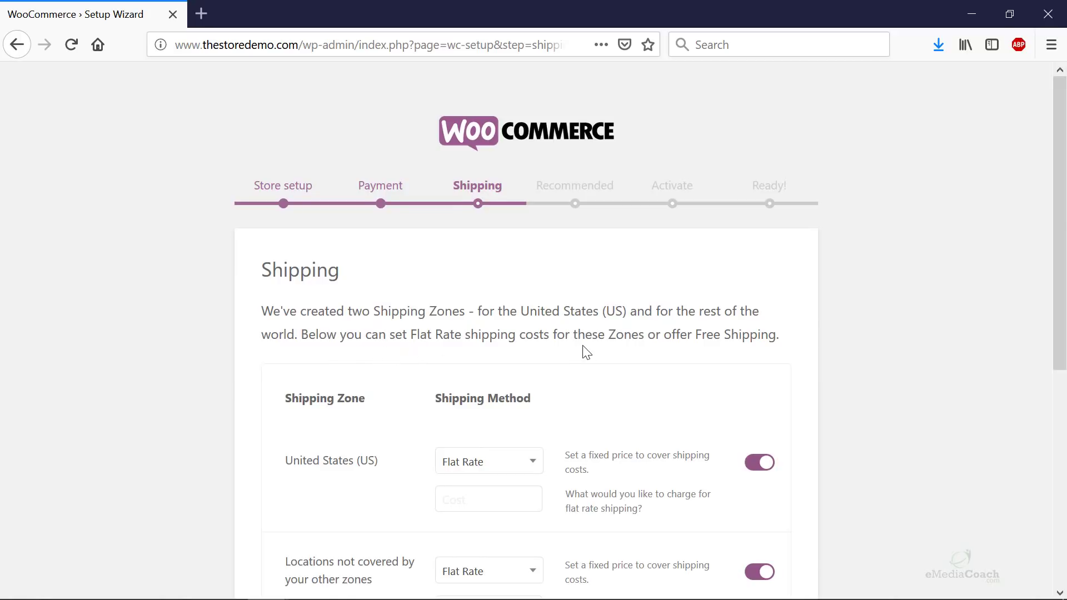
# - Keep Flat Rate shipping with cost 12 for the United States and 15 for other locations
pyautogui.scroll(-3, 587, 353)
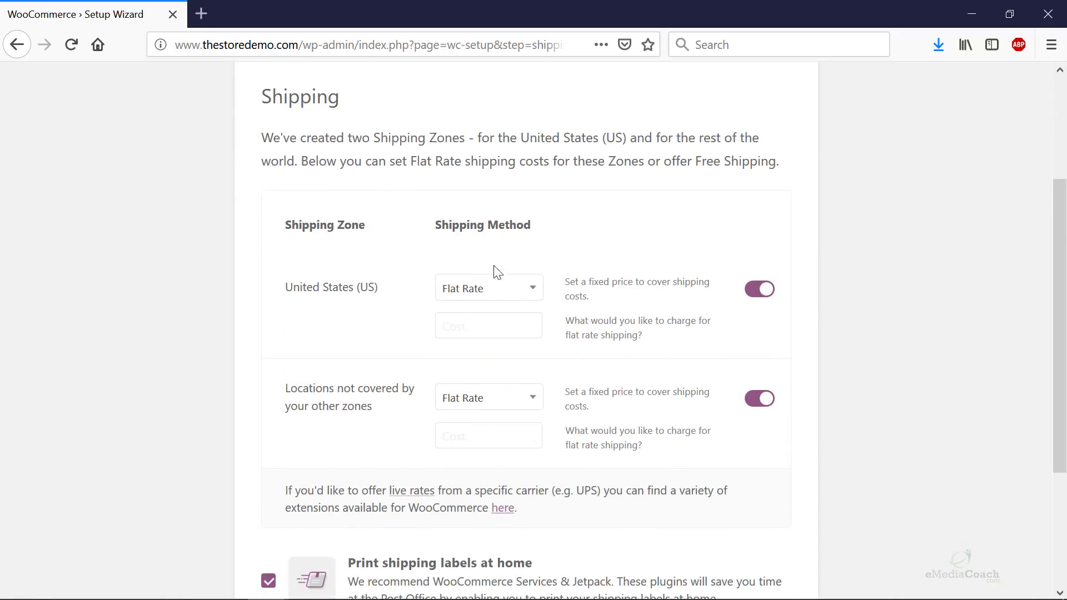
pyautogui.click(502, 297)
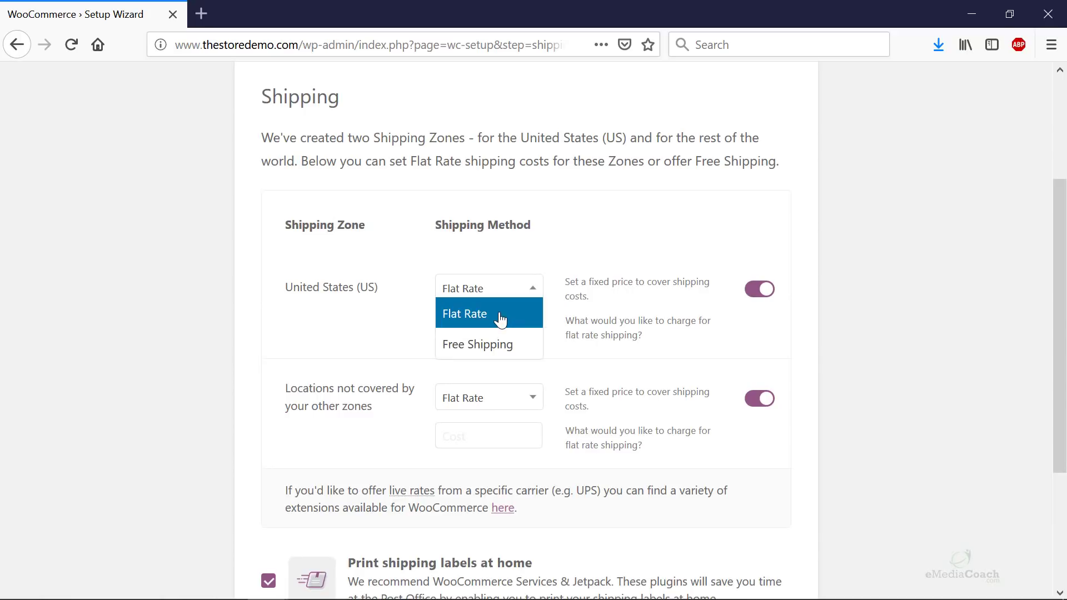
pyautogui.click(498, 315)
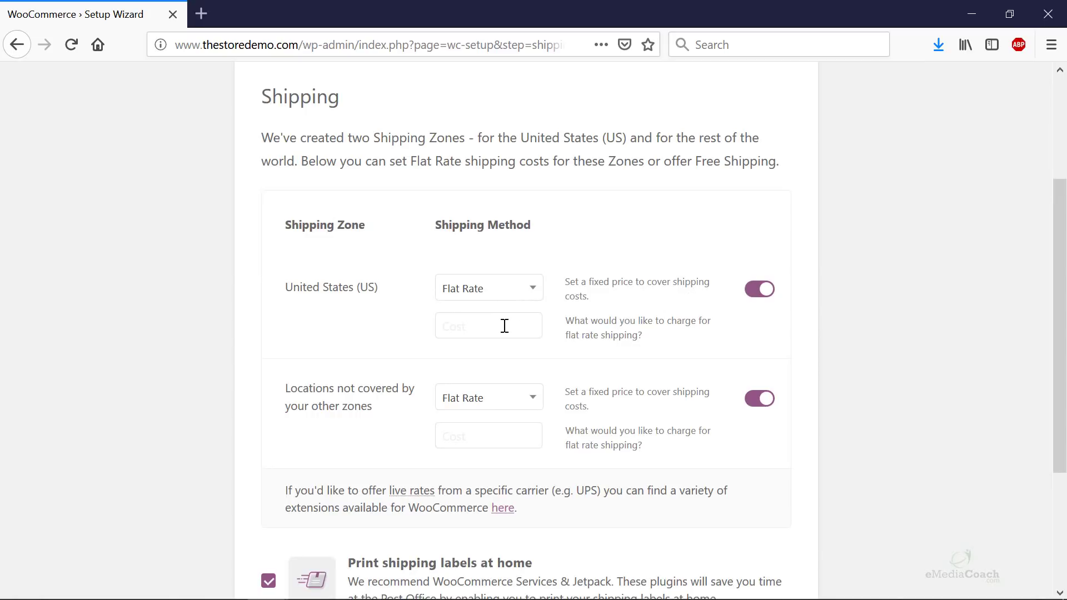
pyautogui.click(487, 326)
pyautogui.write('12')
pyautogui.scroll(-3, 556, 296)
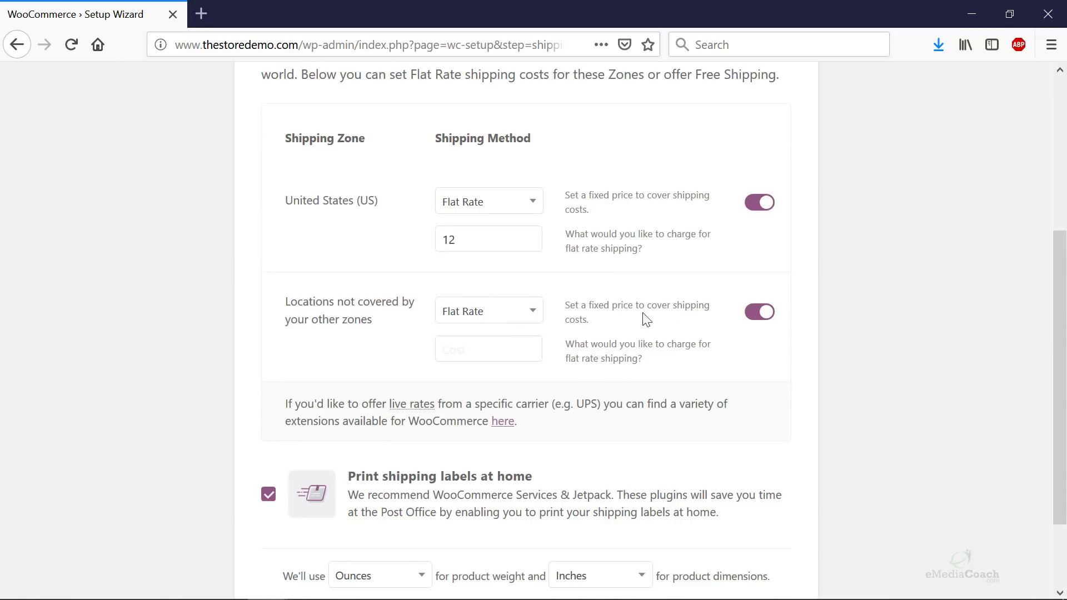
pyautogui.click(496, 322)
pyautogui.click(496, 336)
pyautogui.click(493, 344)
pyautogui.write('15')
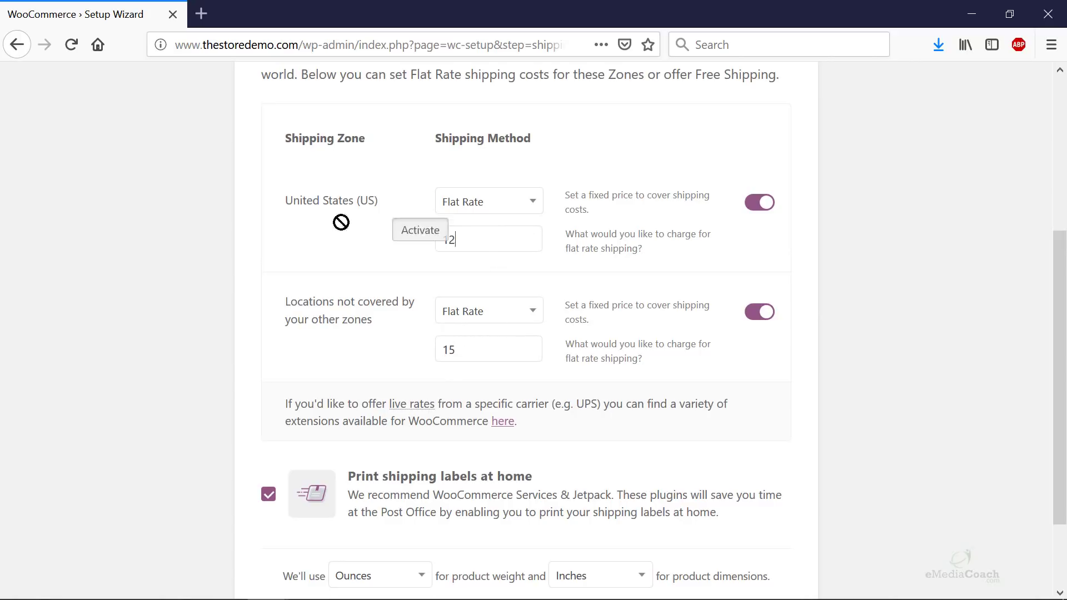
pyautogui.click(513, 234)
pyautogui.doubleClick(449, 239)
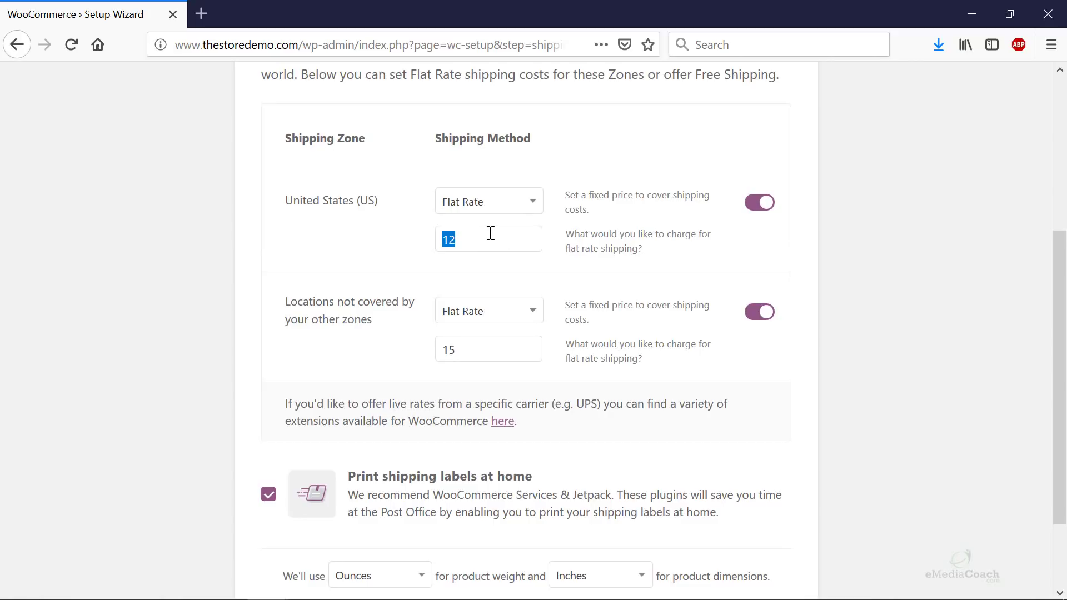
pyautogui.click(490, 234)
pyautogui.scroll(-3, 562, 281)
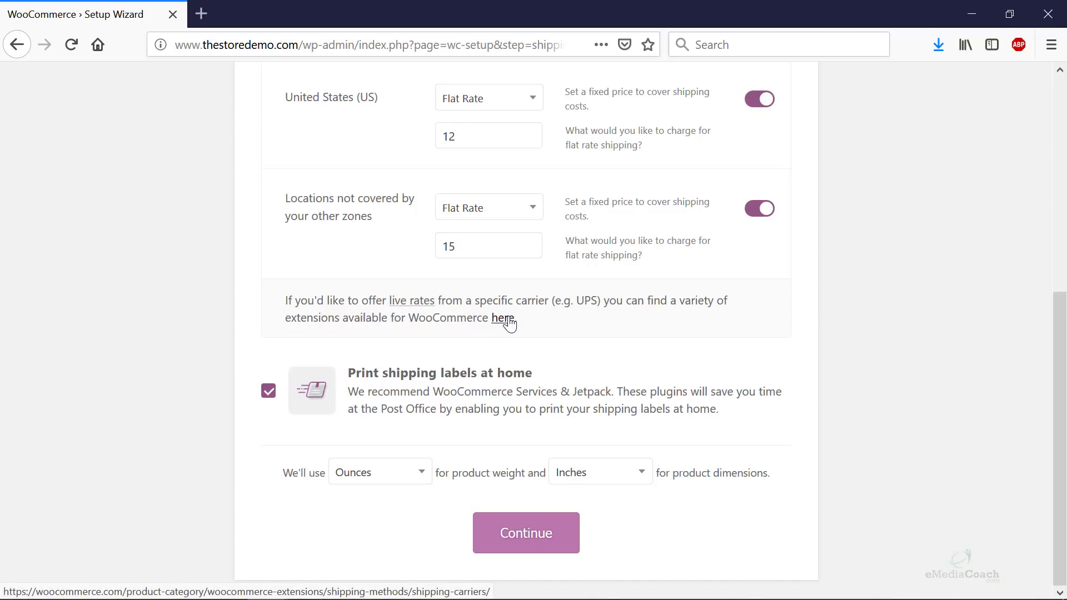
# - Set the weight unit to Kilograms and dimension unit to Centimeters, then continue
pyautogui.rightClick(508, 319)
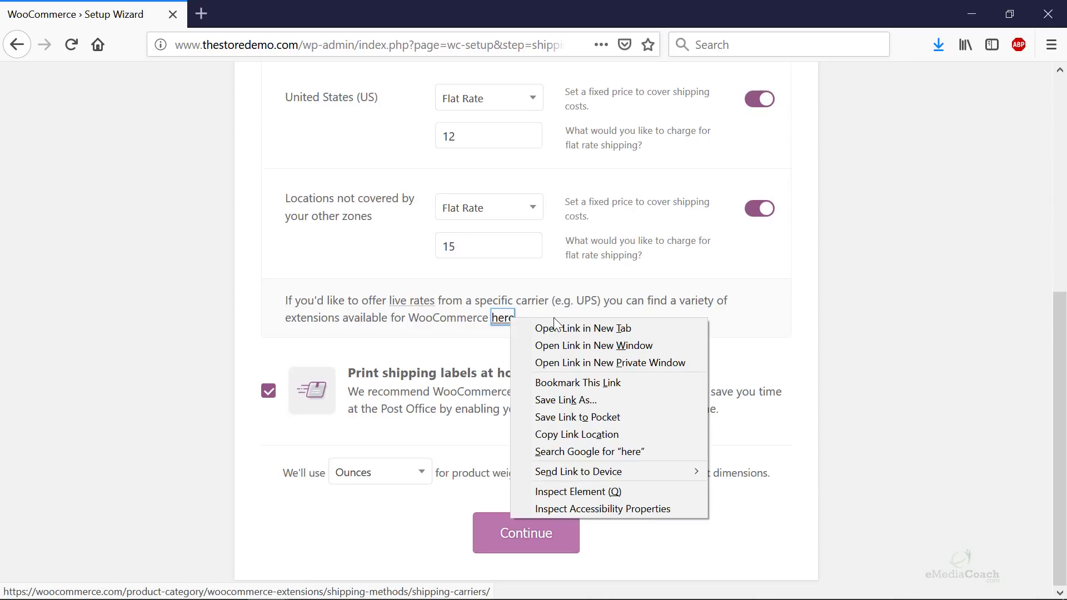
pyautogui.click(745, 335)
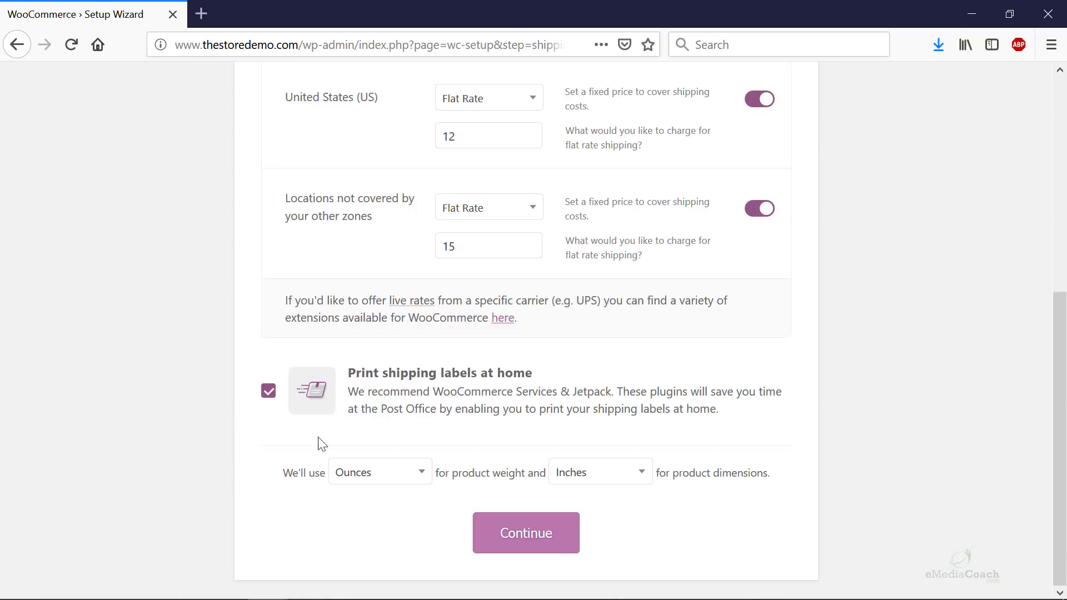
pyautogui.click(399, 474)
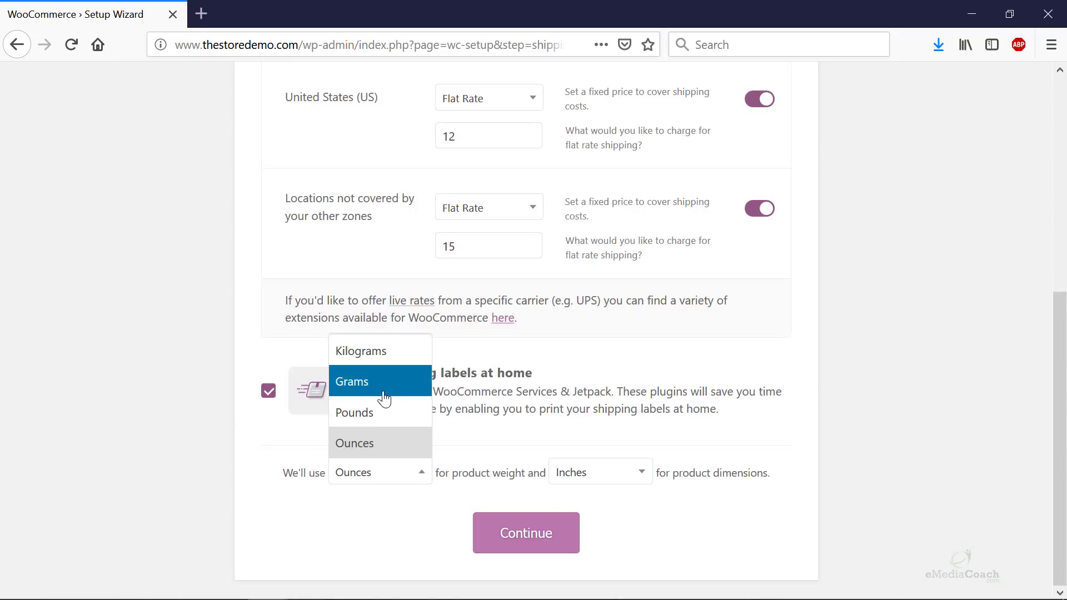
pyautogui.click(379, 443)
pyautogui.click(386, 480)
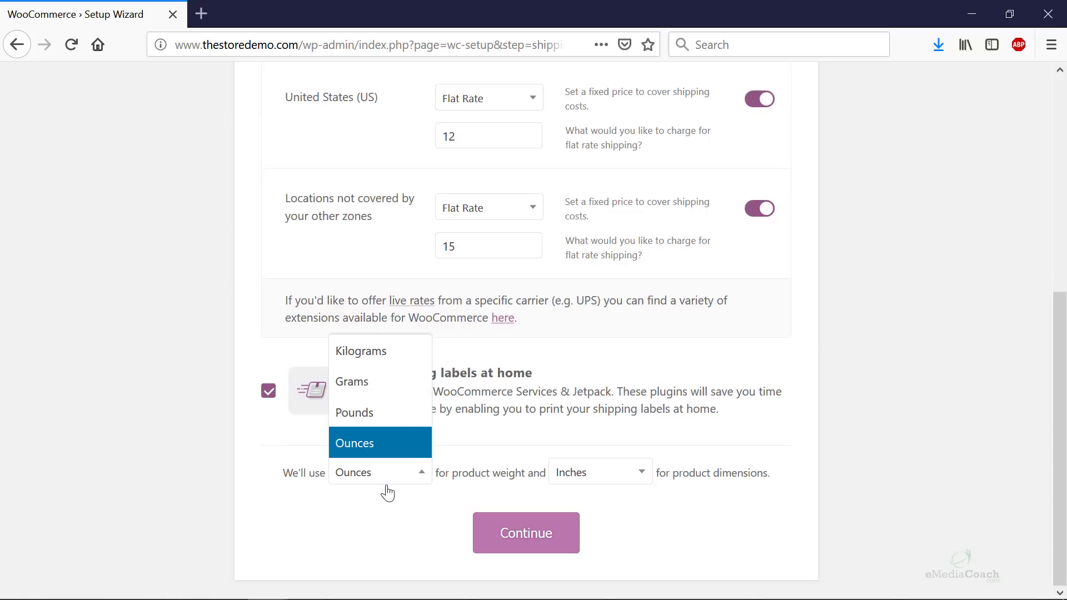
pyautogui.click(356, 416)
pyautogui.click(592, 474)
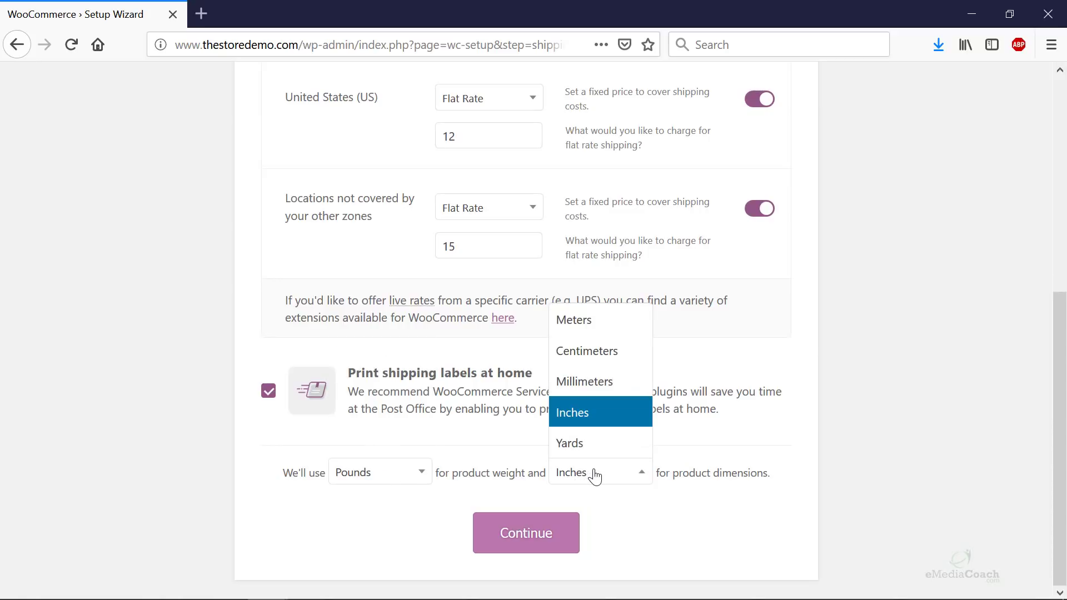
pyautogui.click(602, 429)
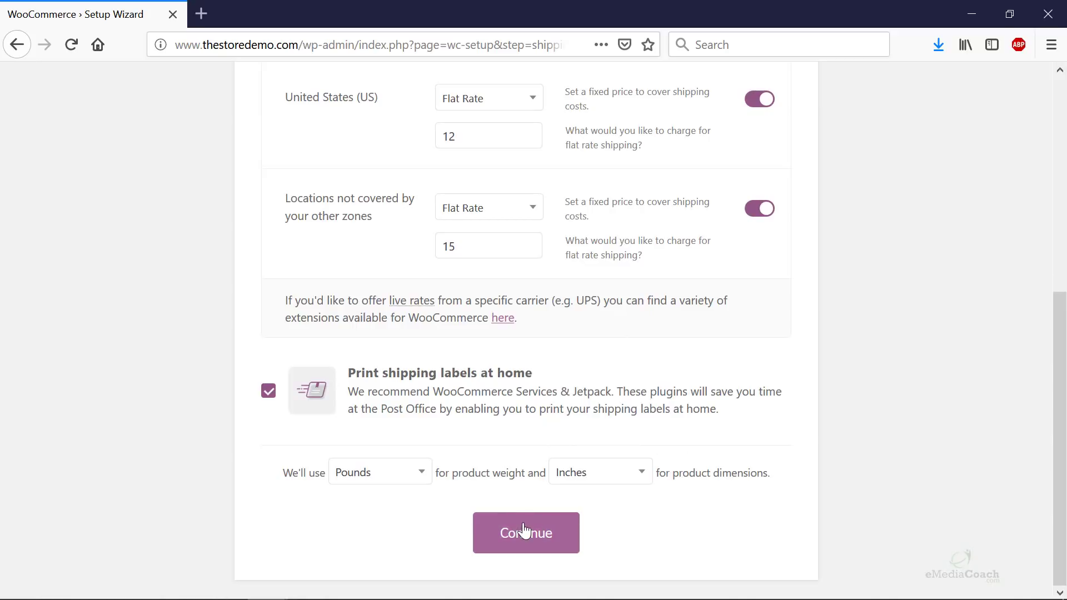
pyautogui.click(367, 485)
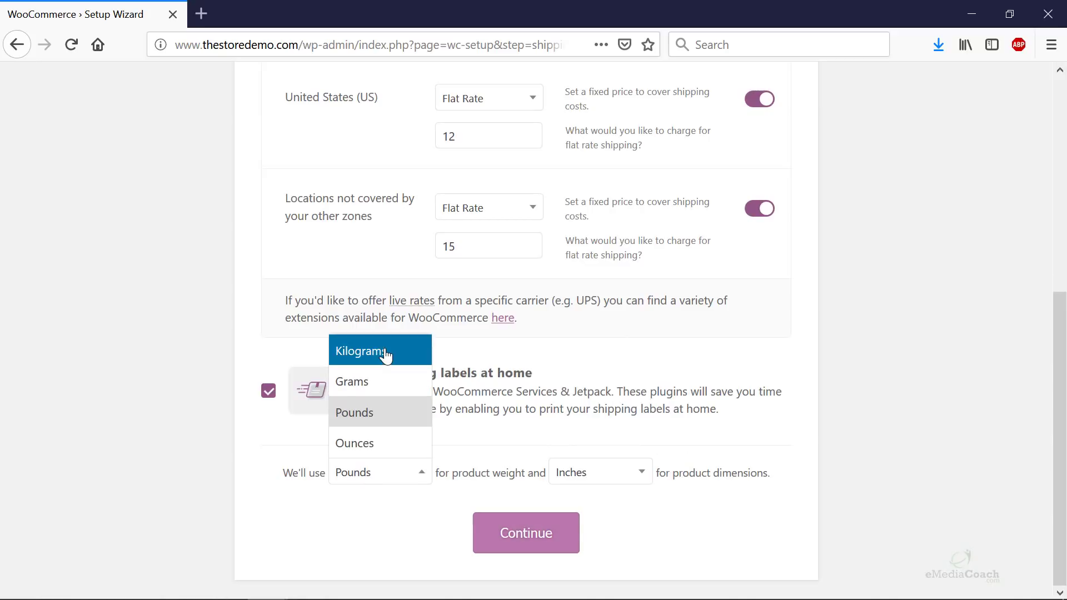
pyautogui.click(358, 351)
pyautogui.click(612, 474)
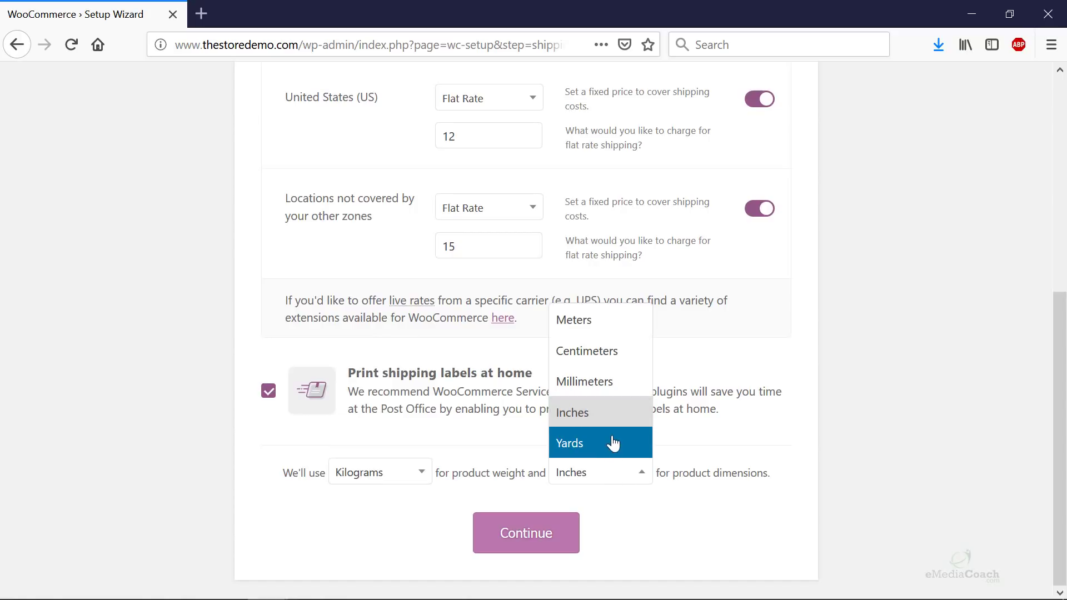
pyautogui.click(606, 349)
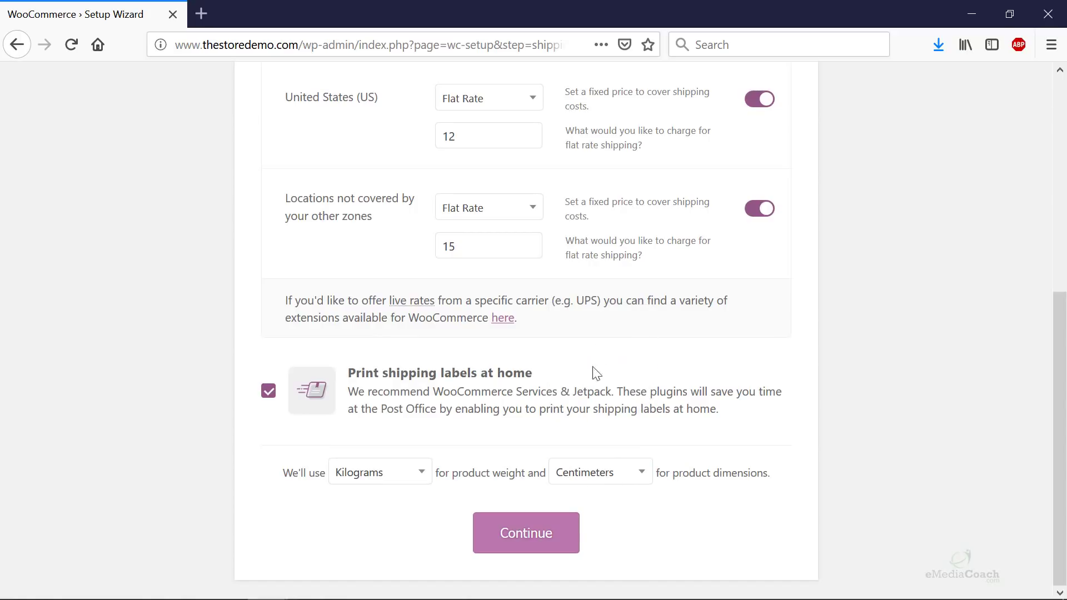
pyautogui.click(542, 548)
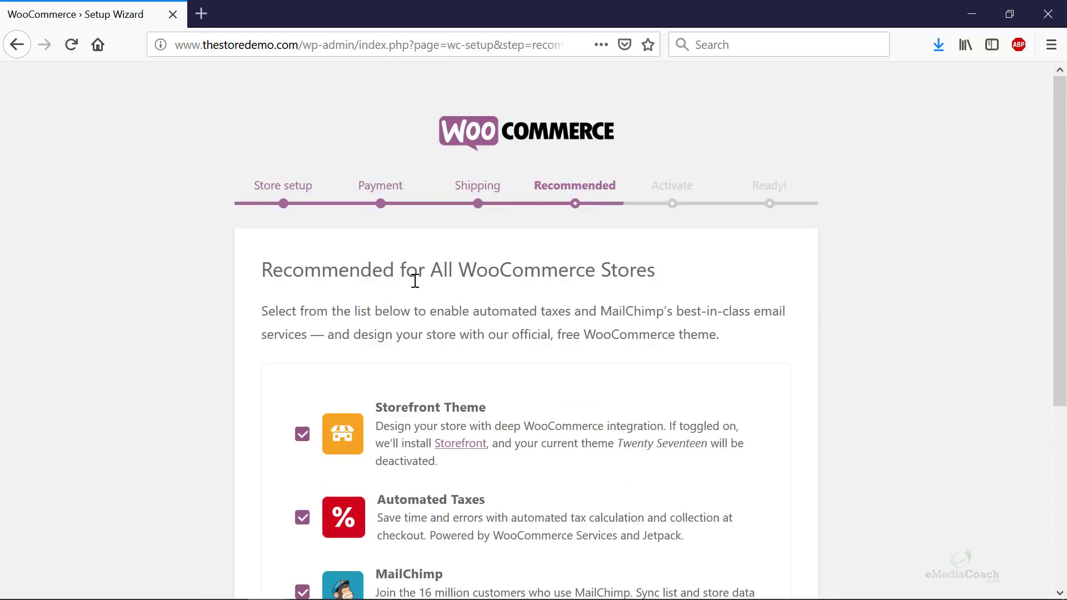
# - Leave MailChimp unticked with Storefront Theme and Automated Taxes on, and continue
pyautogui.scroll(-3, 461, 323)
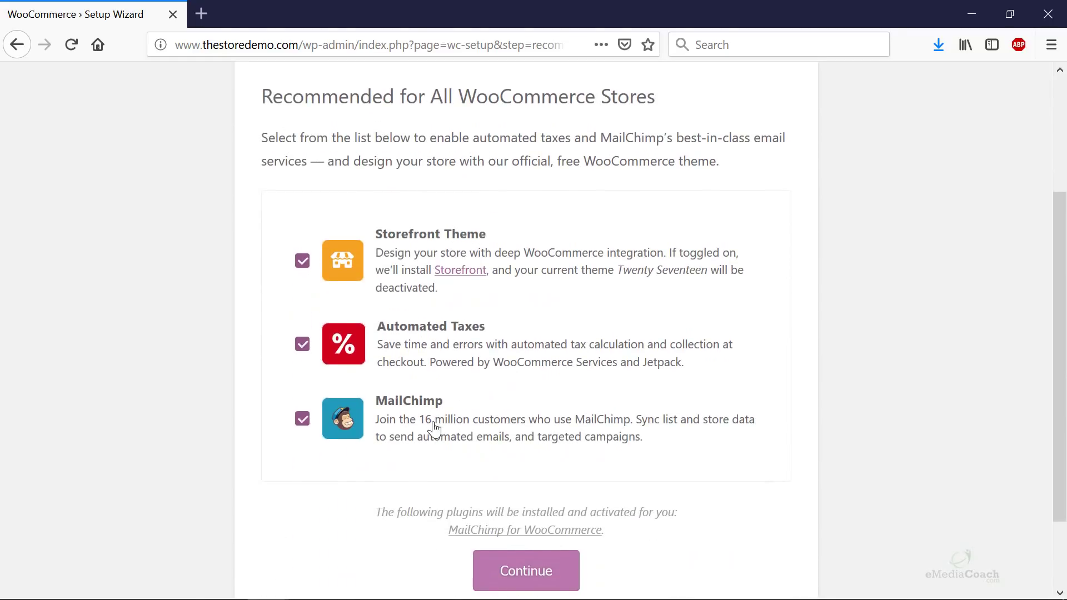
pyautogui.scroll(3, 348, 324)
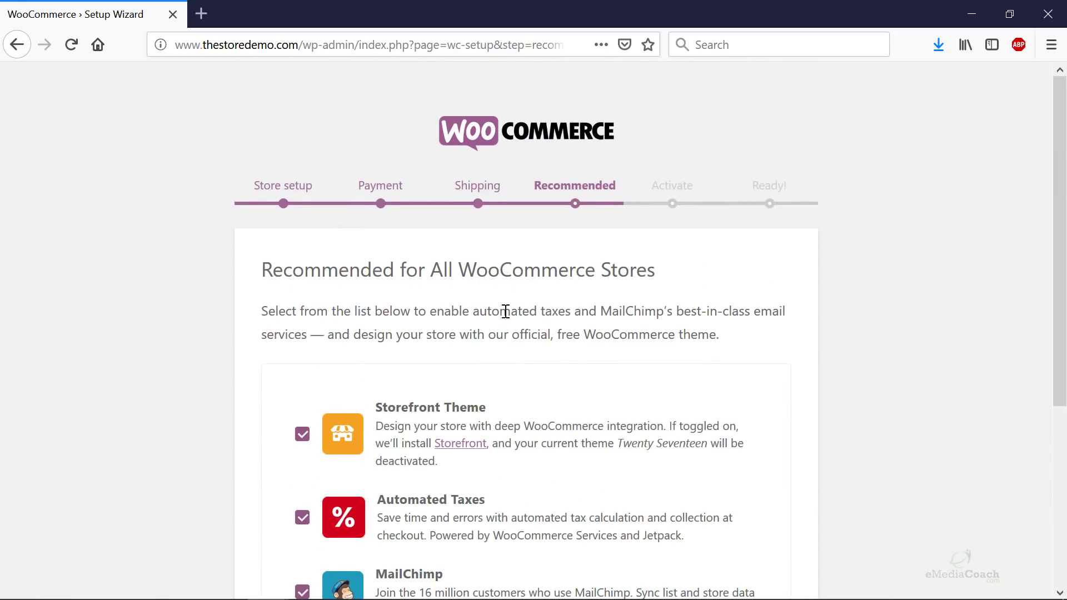
pyautogui.scroll(-2, 503, 312)
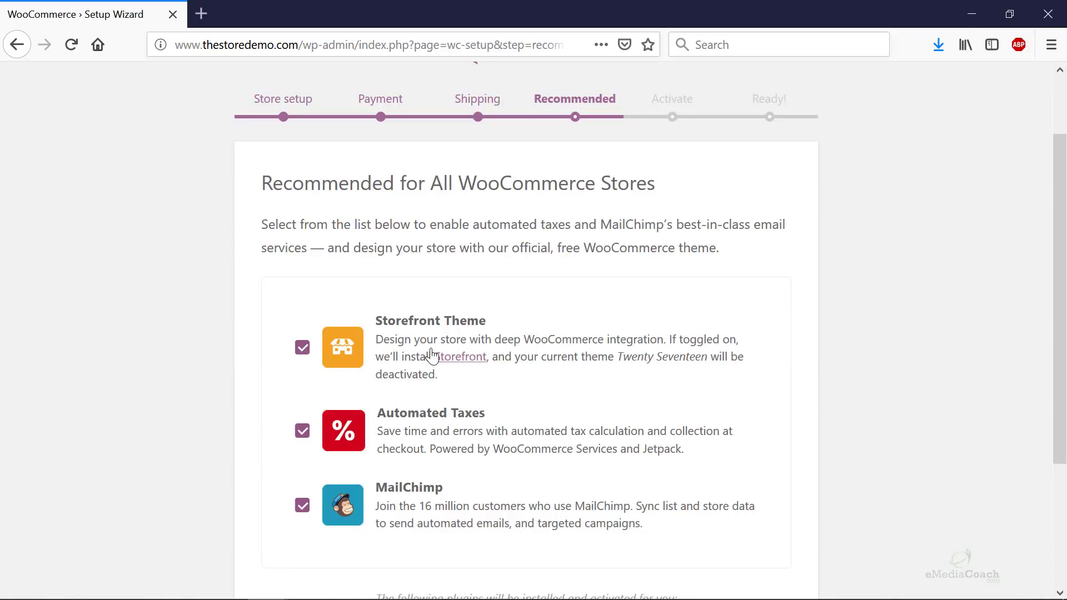
pyautogui.scroll(-3, 389, 420)
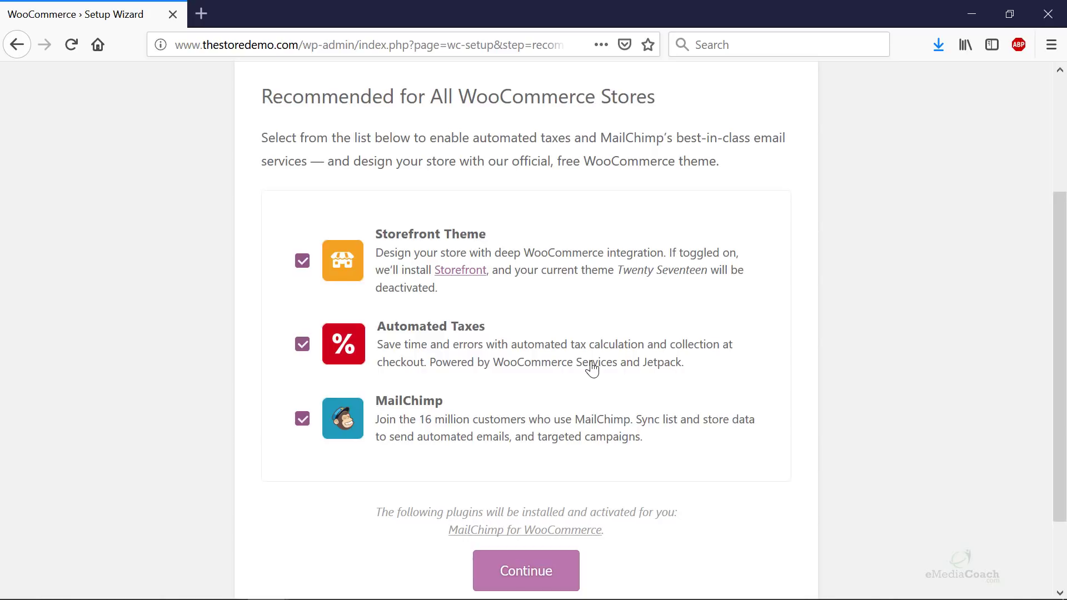
pyautogui.scroll(-1, 530, 372)
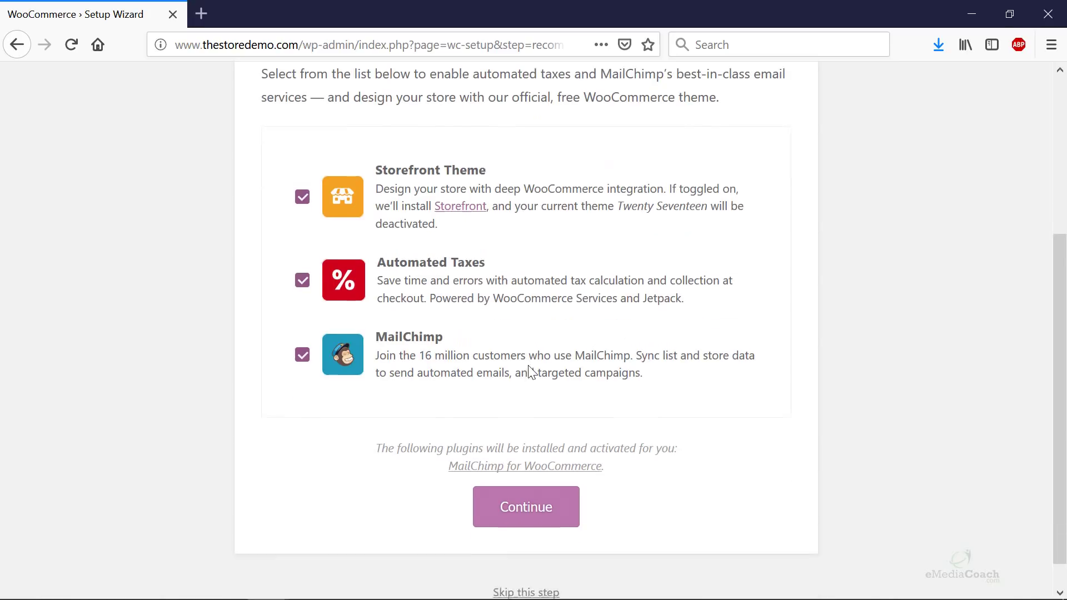
pyautogui.scroll(-1, 531, 372)
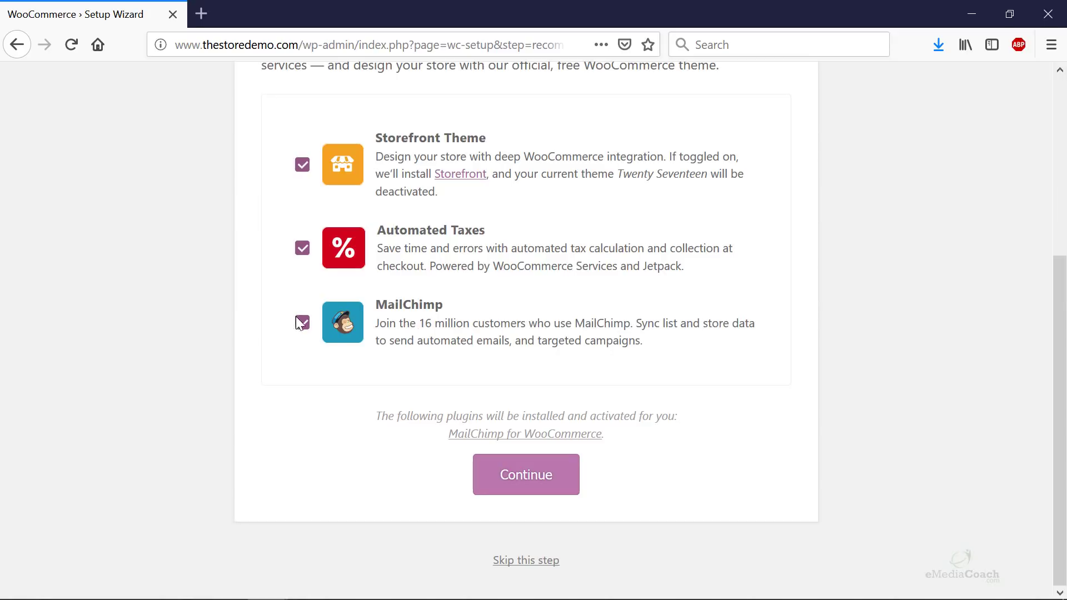
pyautogui.click(307, 327)
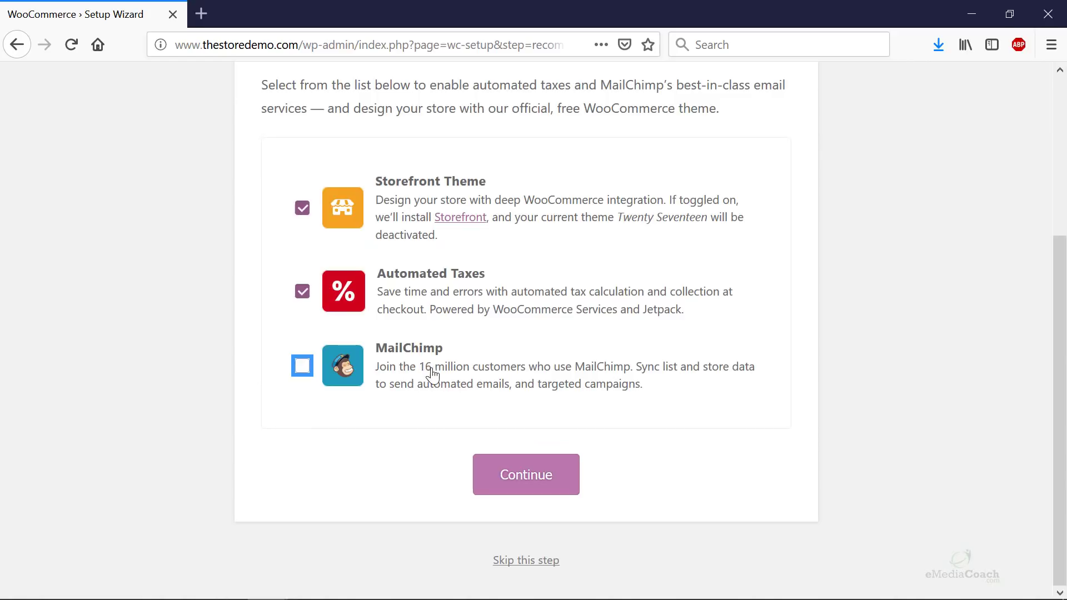
pyautogui.click(302, 365)
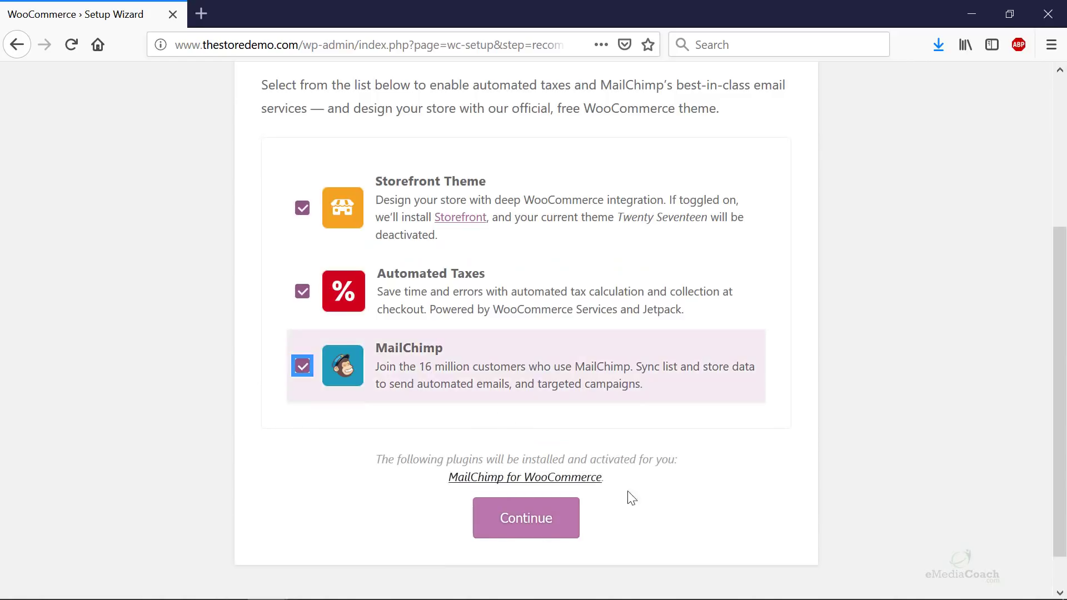
pyautogui.click(302, 366)
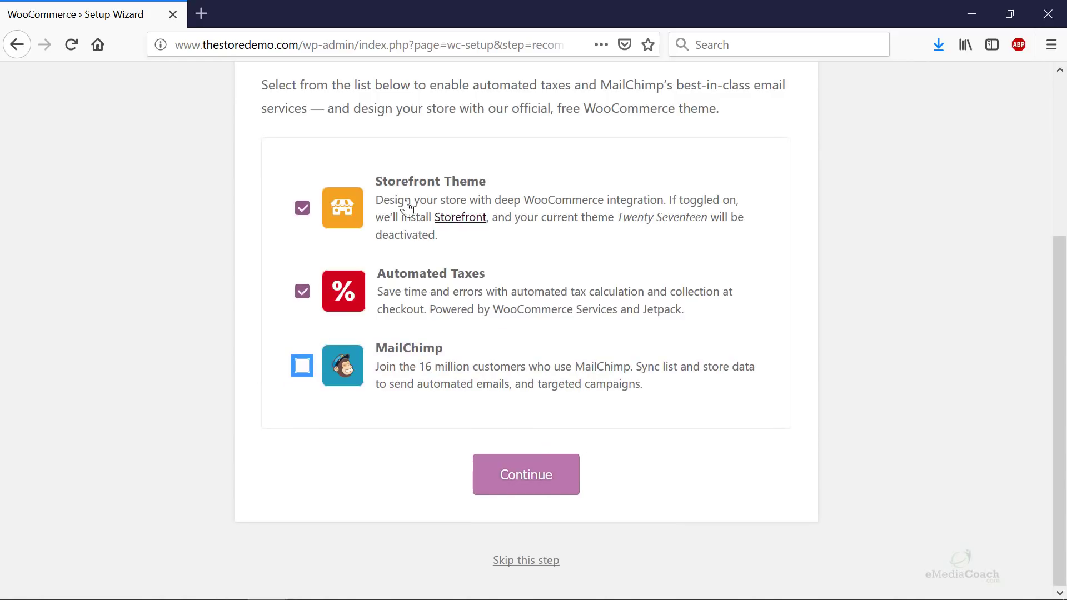
pyautogui.click(493, 478)
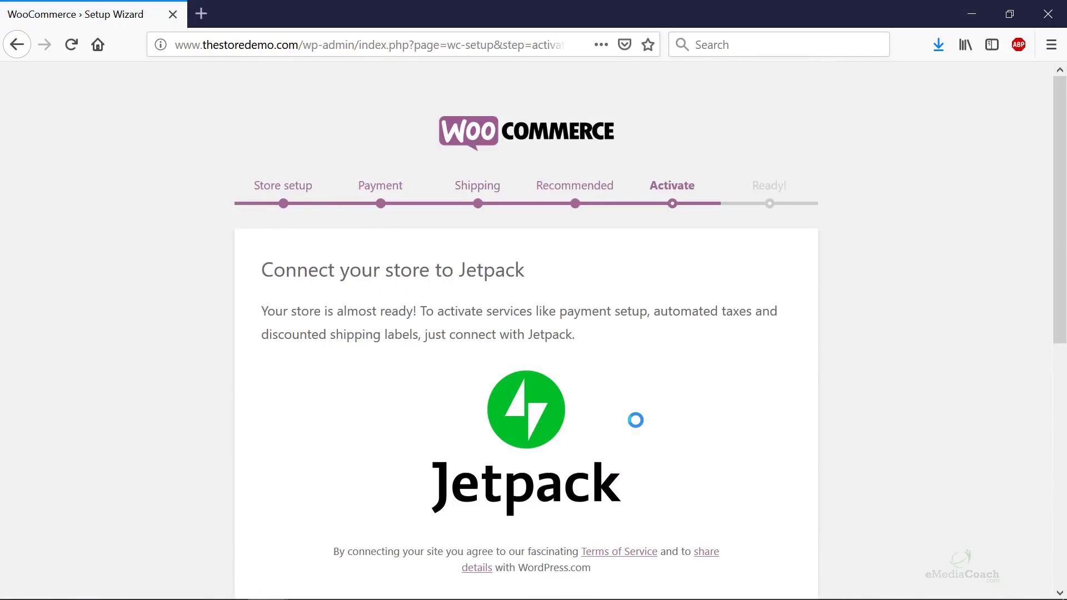
# - Review the Jetpack connection page and choose Continue with Jetpack
pyautogui.scroll(-3, 456, 301)
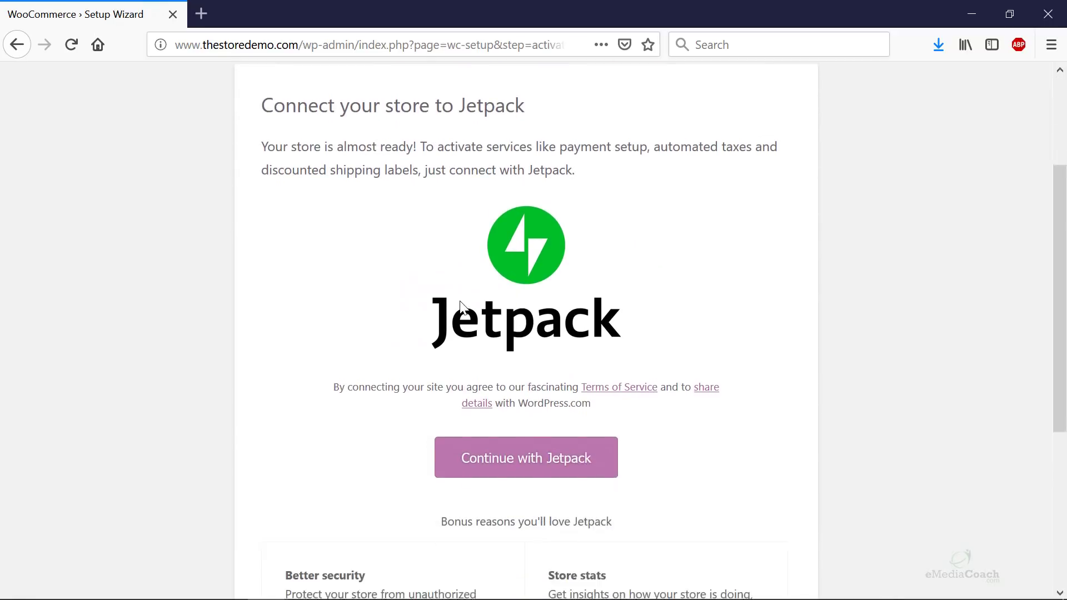
pyautogui.scroll(-3, 564, 259)
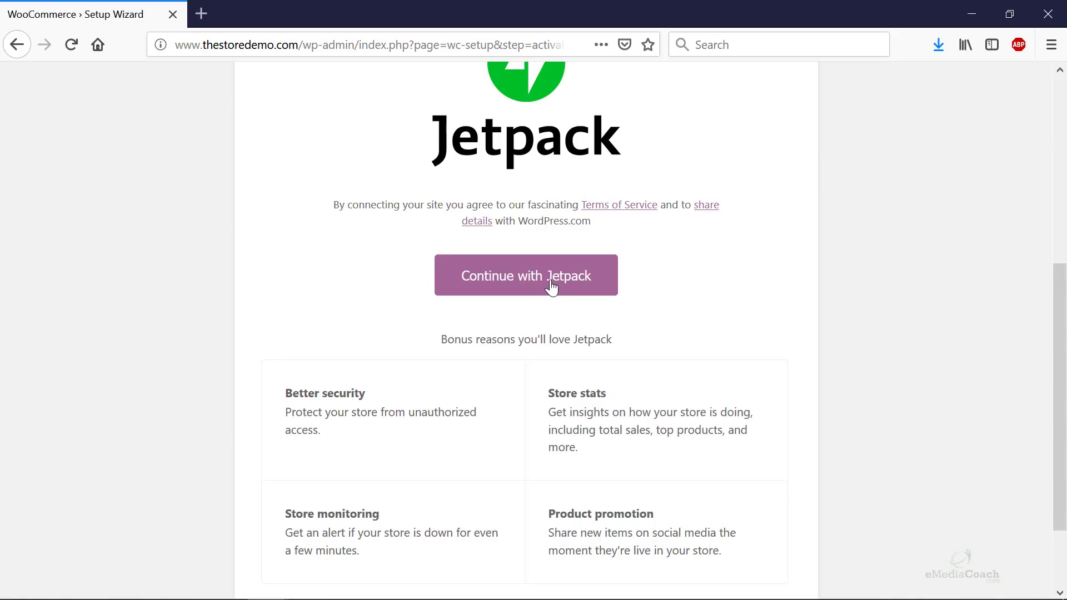
pyautogui.scroll(5, 551, 287)
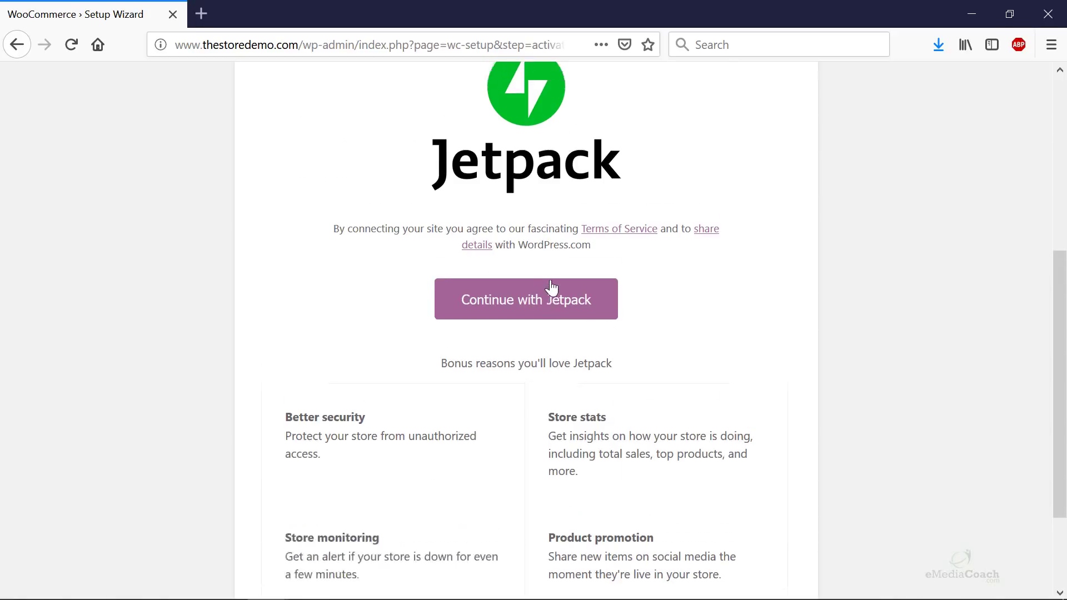
pyautogui.scroll(-5, 551, 286)
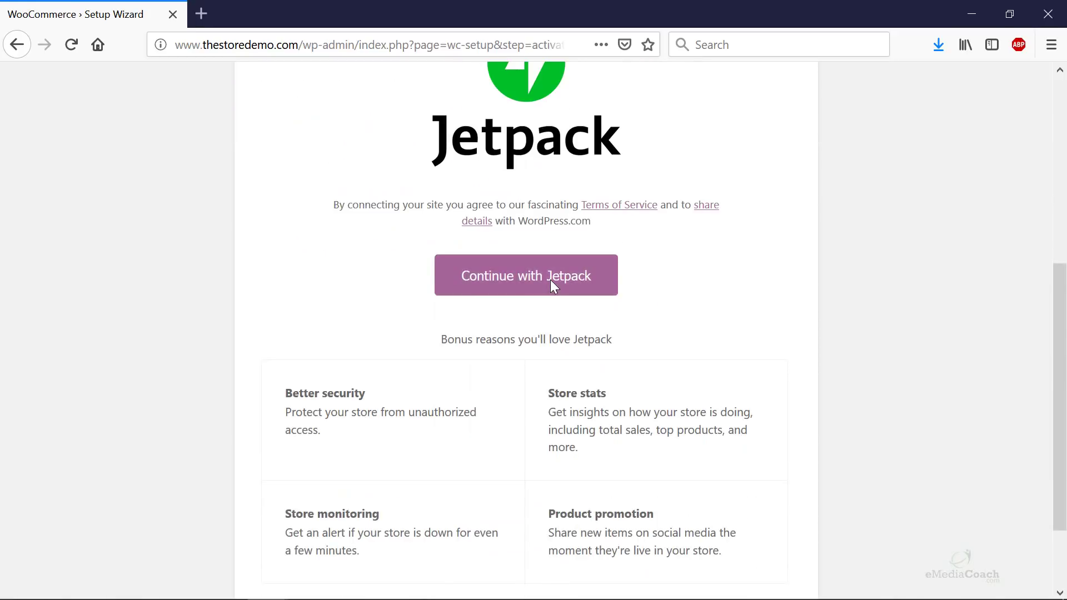
pyautogui.scroll(-2, 552, 285)
pyautogui.scroll(2, 552, 285)
pyautogui.click(558, 257)
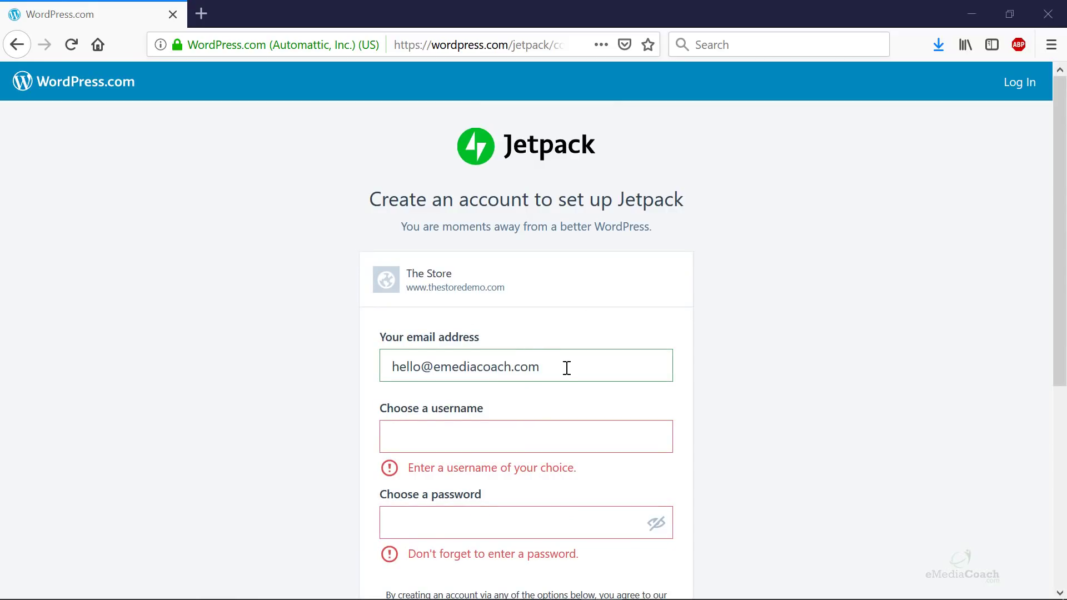
# - Enter a username and password, submit the account form, and save the login in the browser
pyautogui.scroll(-5, 519, 498)
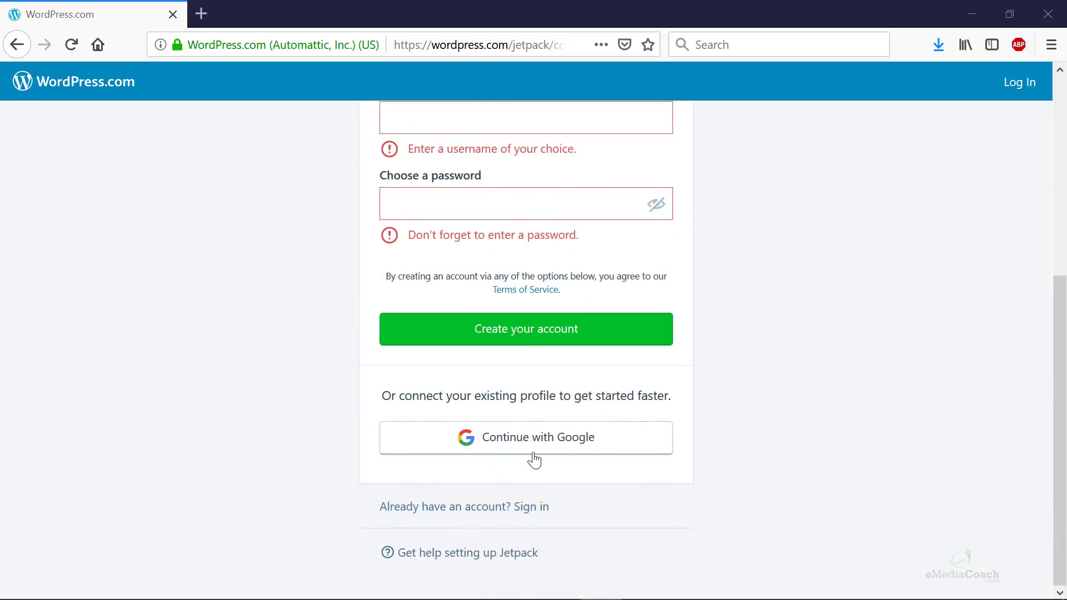
pyautogui.scroll(5, 567, 469)
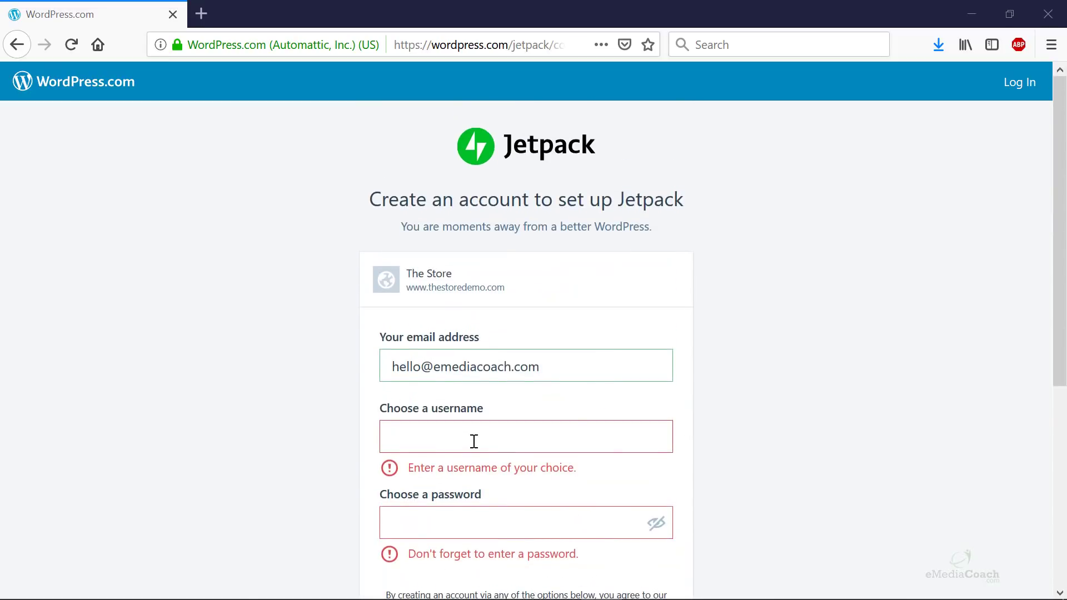
pyautogui.click(494, 447)
pyautogui.write('emediacoach2')
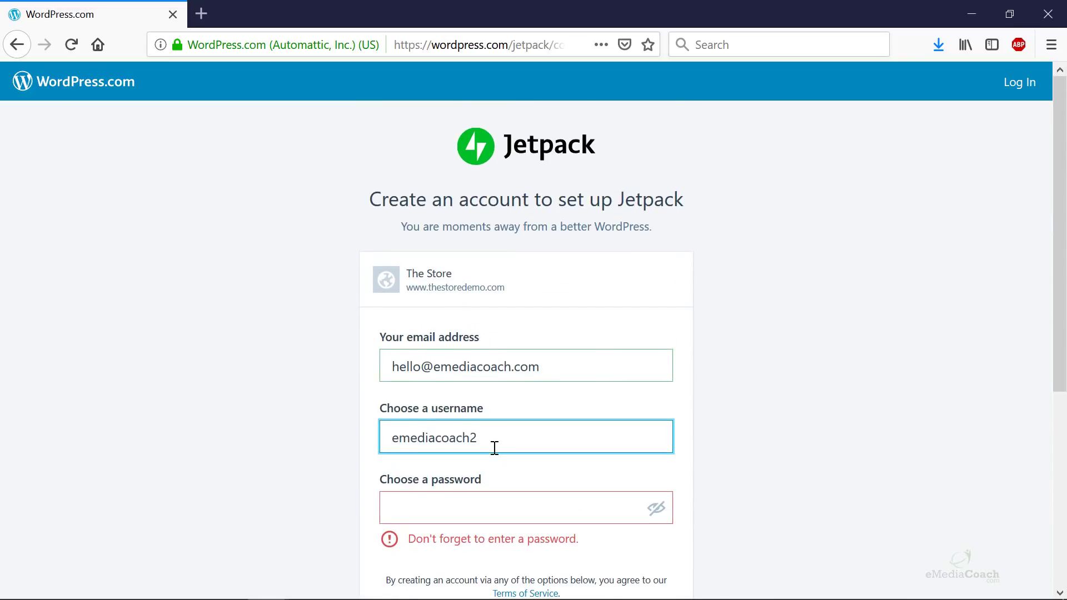
pyautogui.press('Tab')
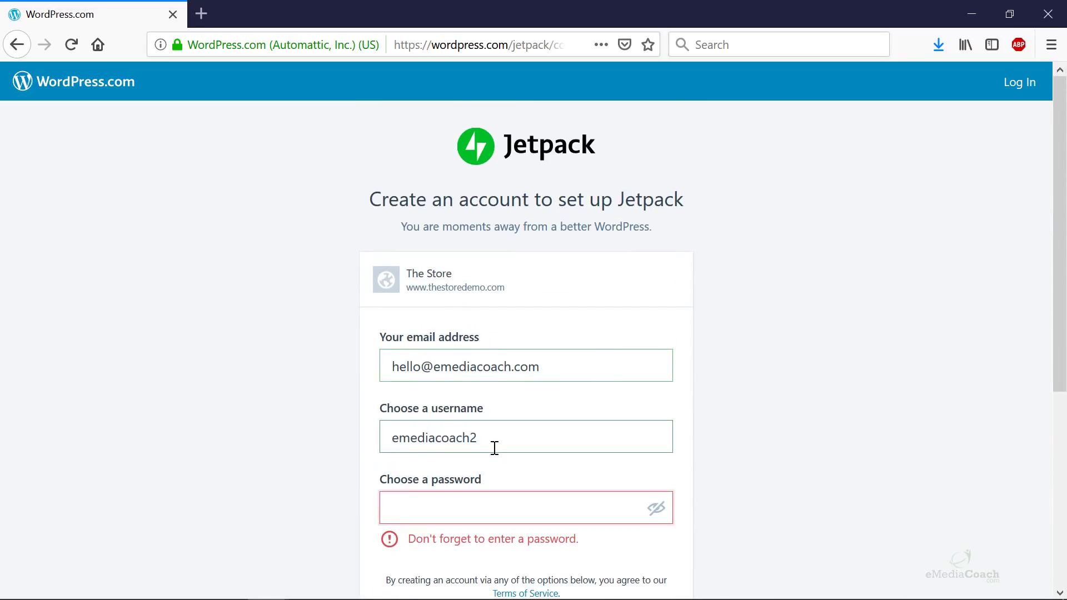
pyautogui.write('••••••••')
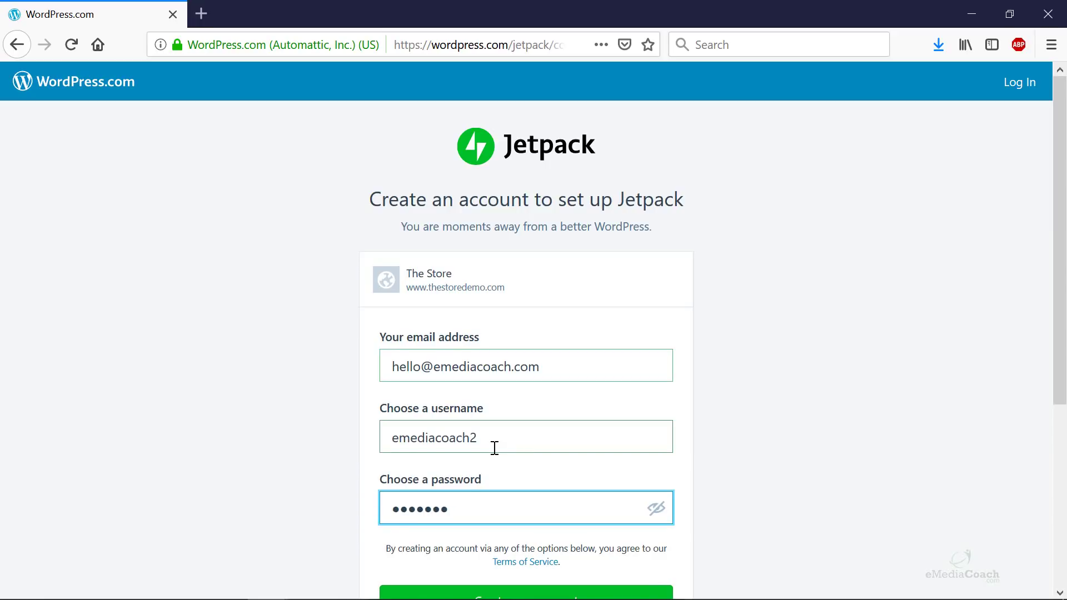
pyautogui.scroll(-3, 572, 454)
pyautogui.click(560, 439)
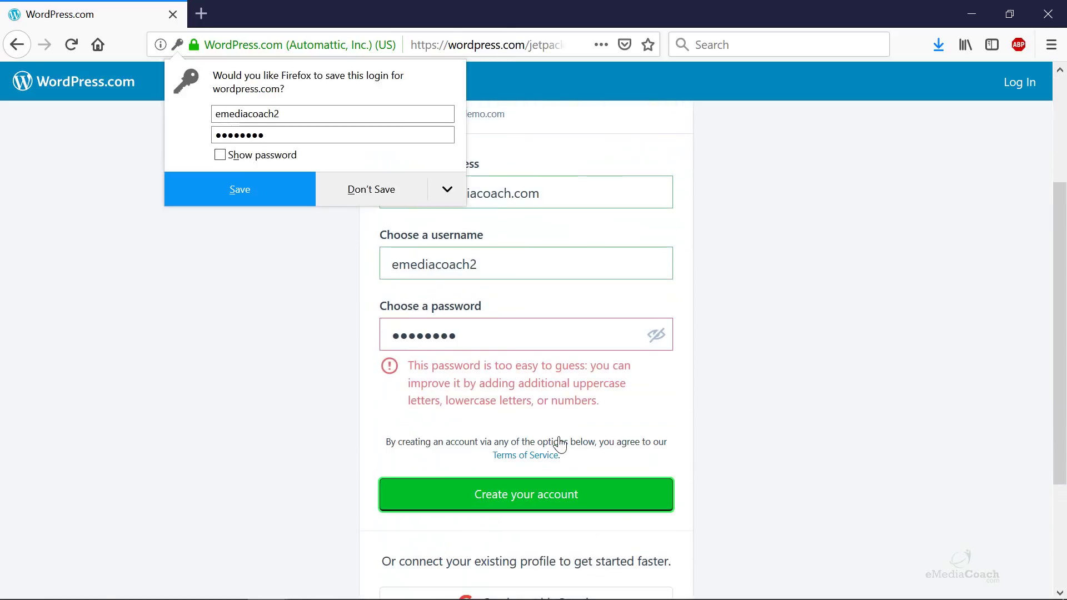
pyautogui.click(276, 188)
# - Replace the rejected password with a stronger one, create the account, and accept the cookie notice
pyautogui.click(580, 336)
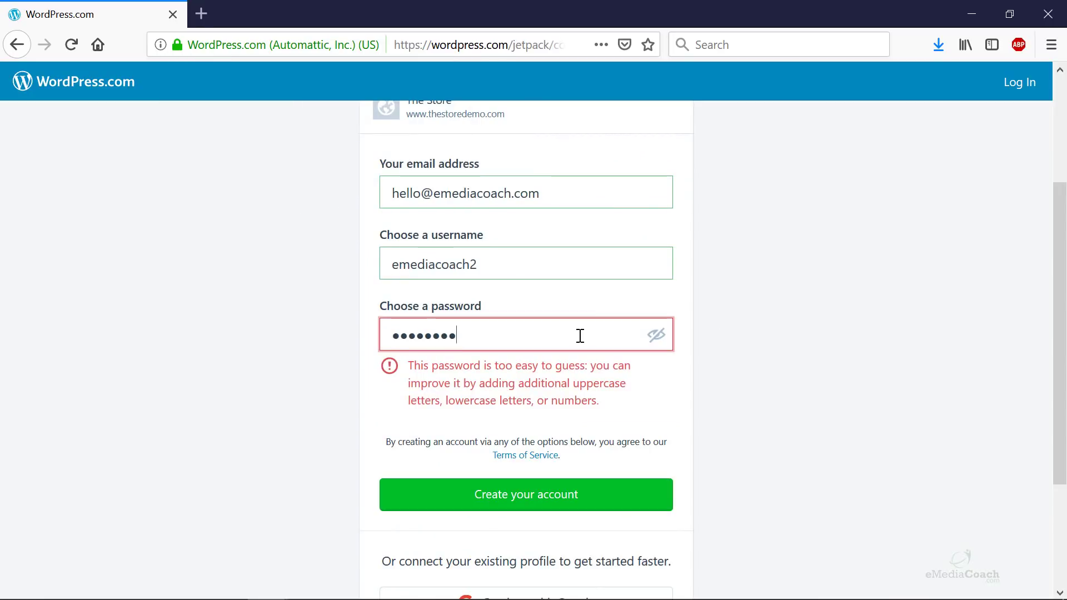
pyautogui.hotkey('ctrl', 'a')
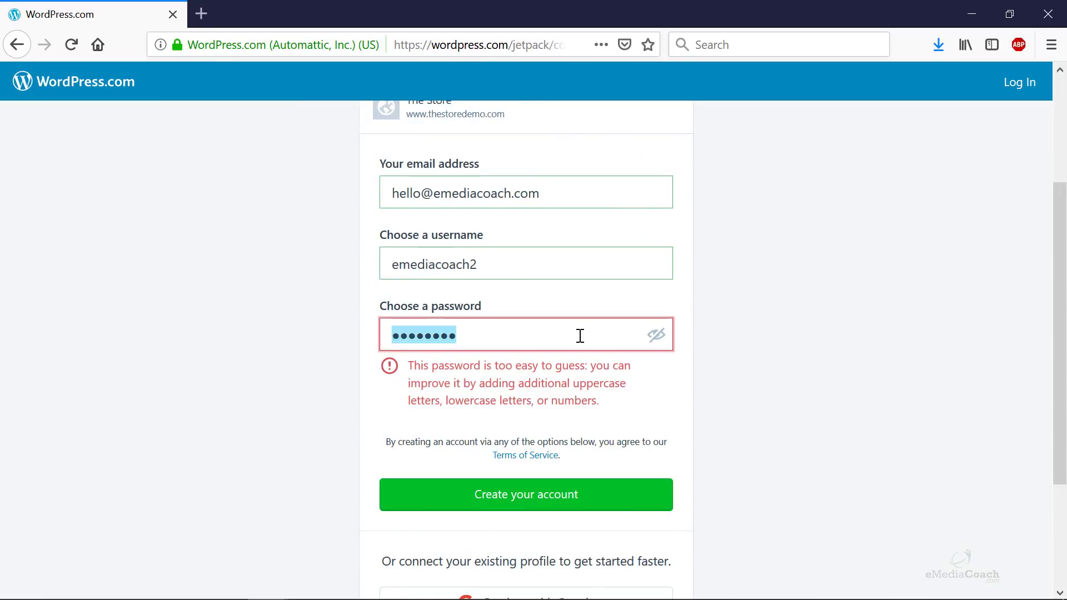
pyautogui.write('•••')
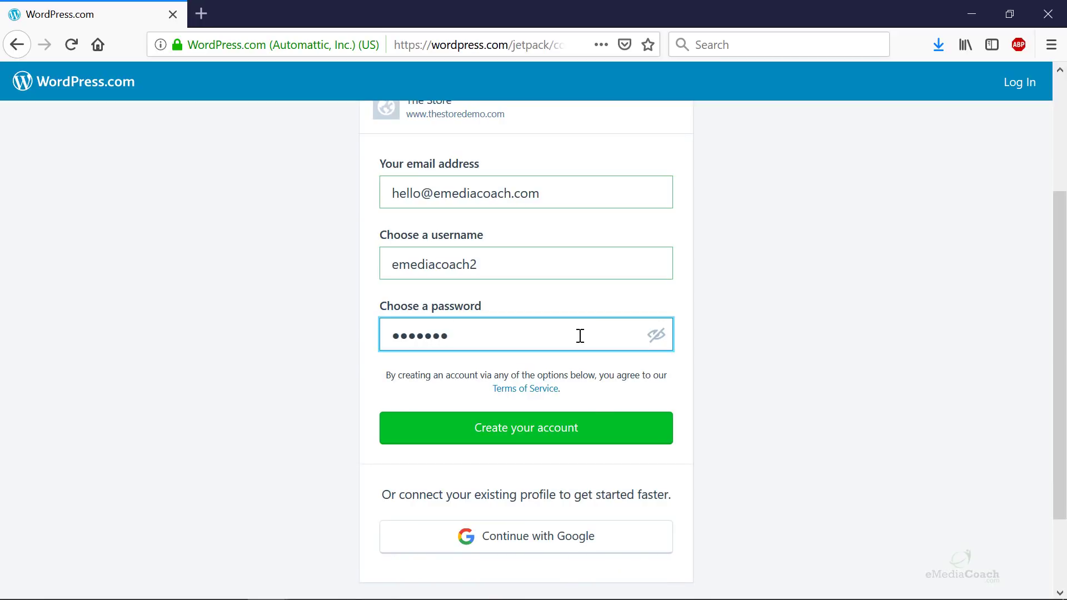
pyautogui.click(595, 431)
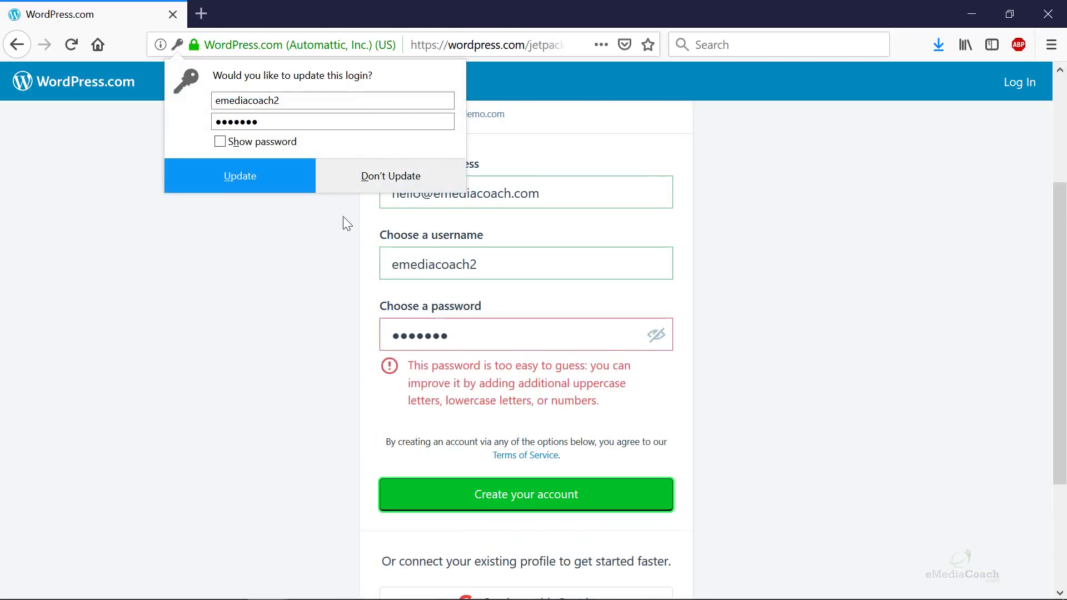
pyautogui.click(504, 331)
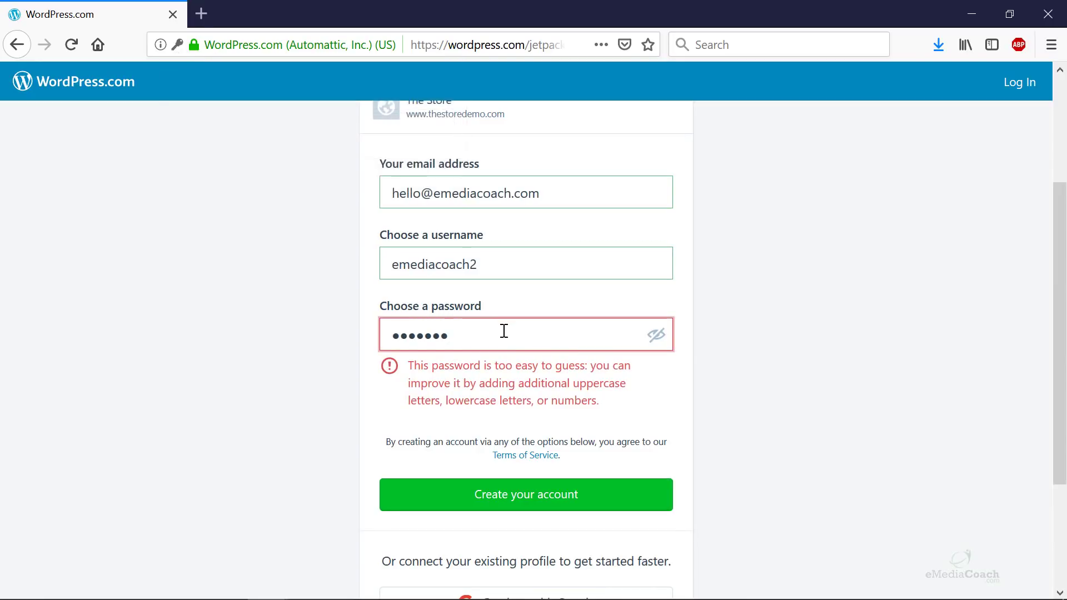
pyautogui.write('••••')
pyautogui.click(522, 434)
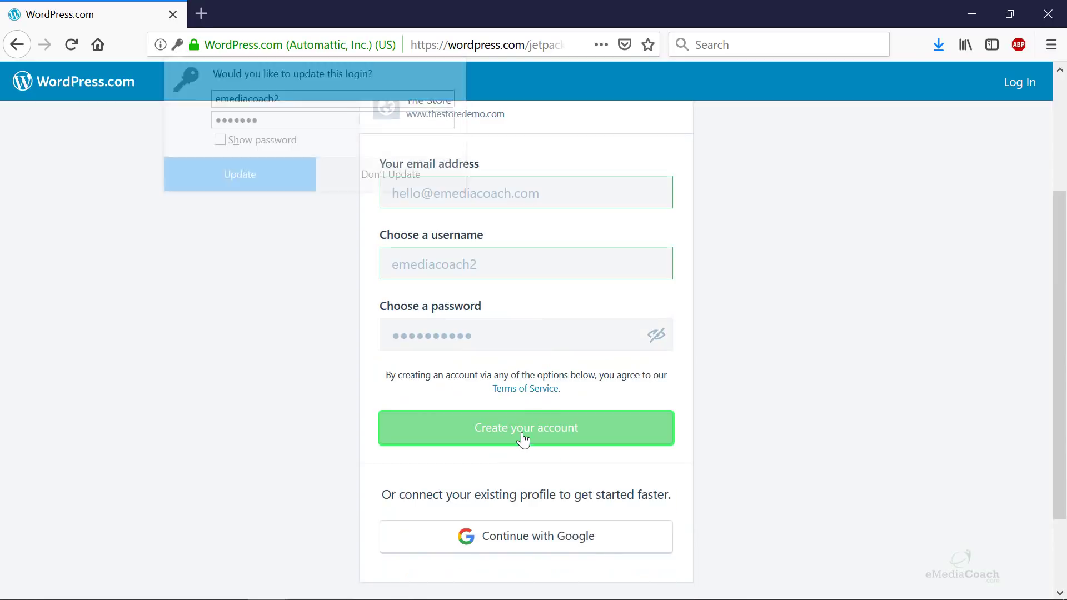
pyautogui.click(285, 178)
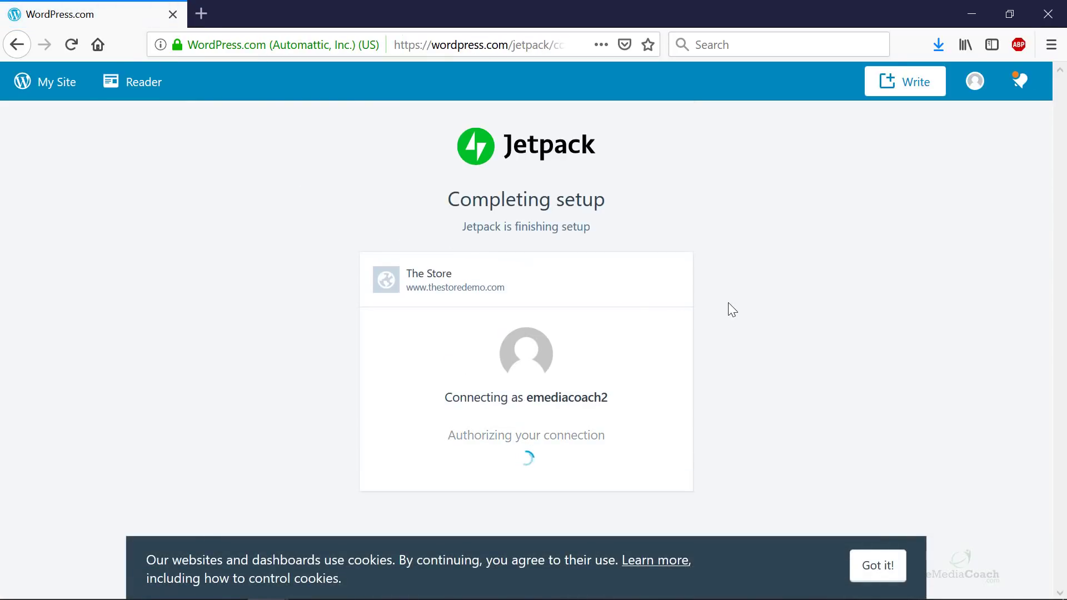
pyautogui.click(877, 565)
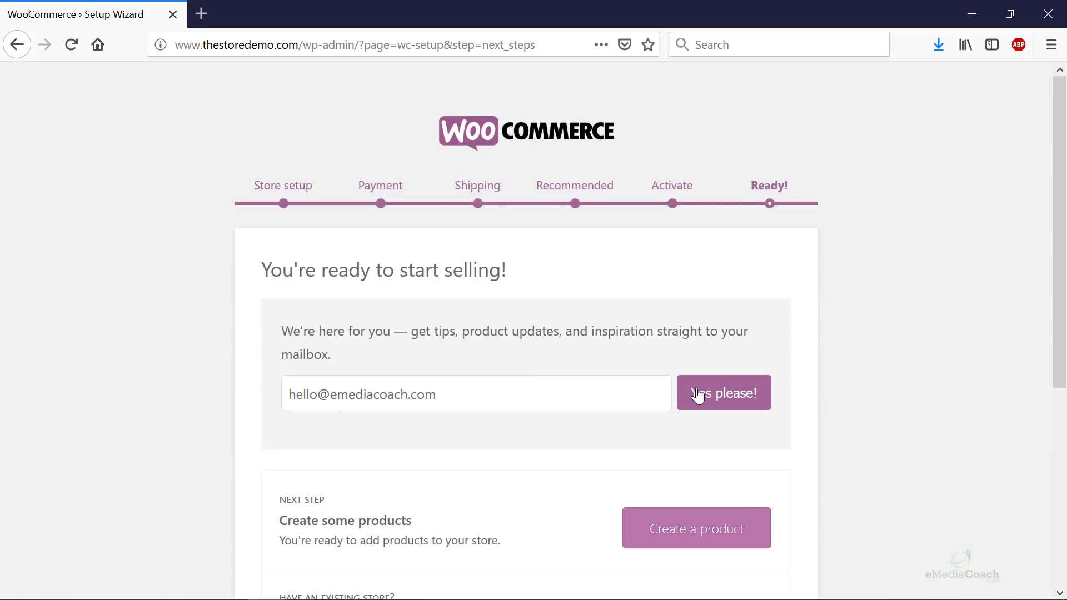
# - Scroll past the setup wizard's Ready page and go to the WordPress admin Dashboard
pyautogui.scroll(-4, 639, 391)
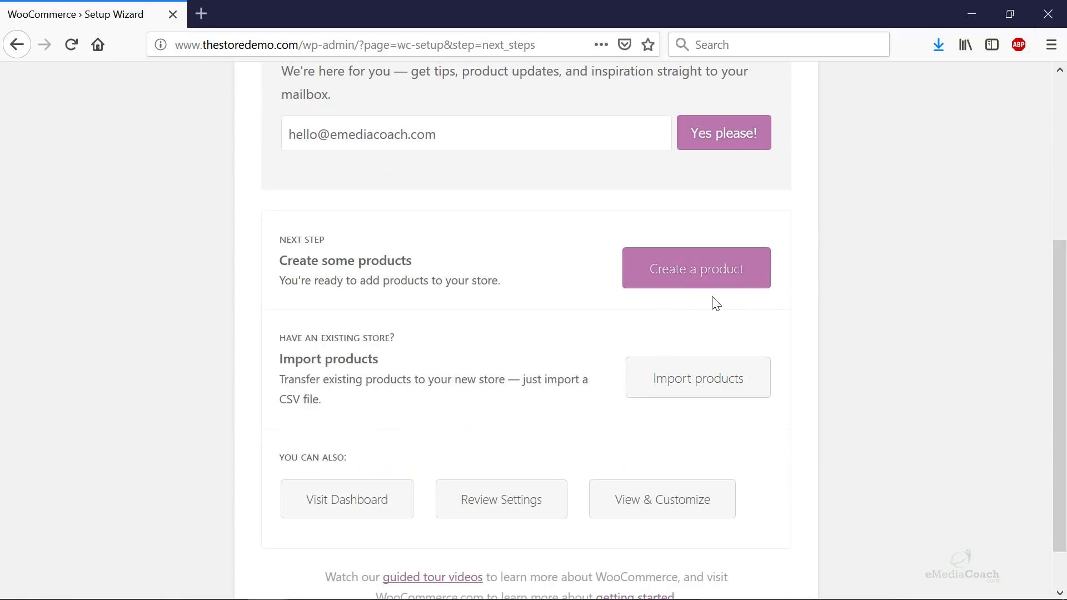
pyautogui.scroll(-1, 711, 301)
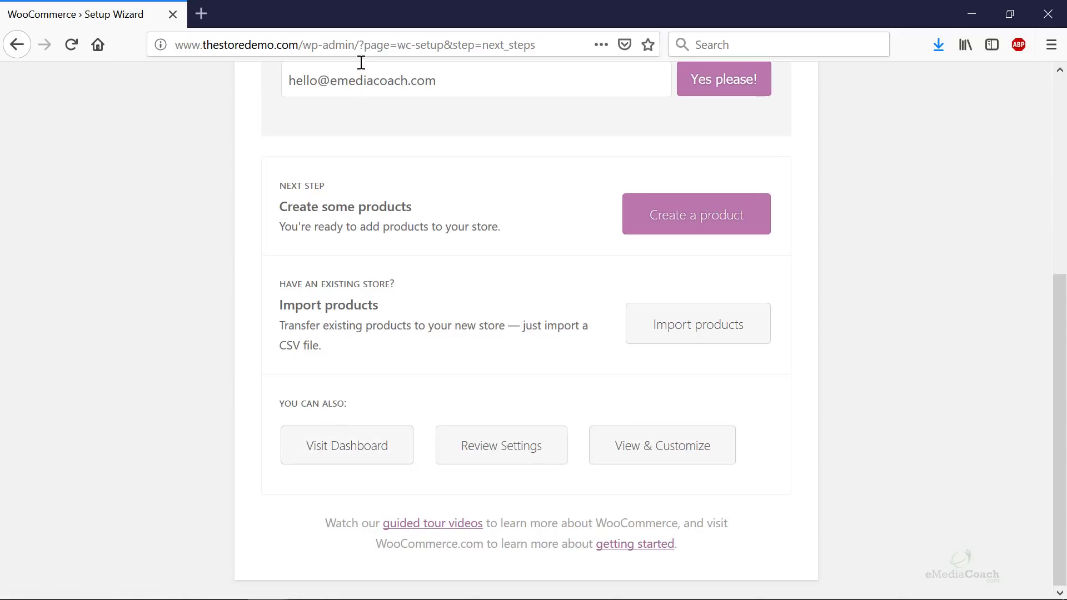
pyautogui.moveTo(360, 44); pyautogui.dragTo(712, 44)
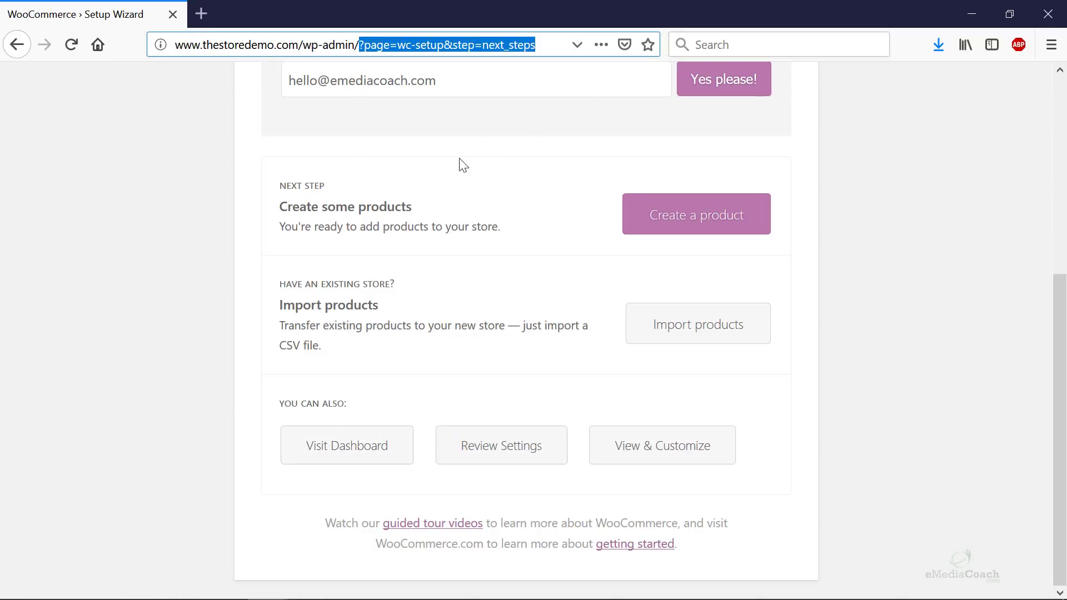
pyautogui.click(378, 453)
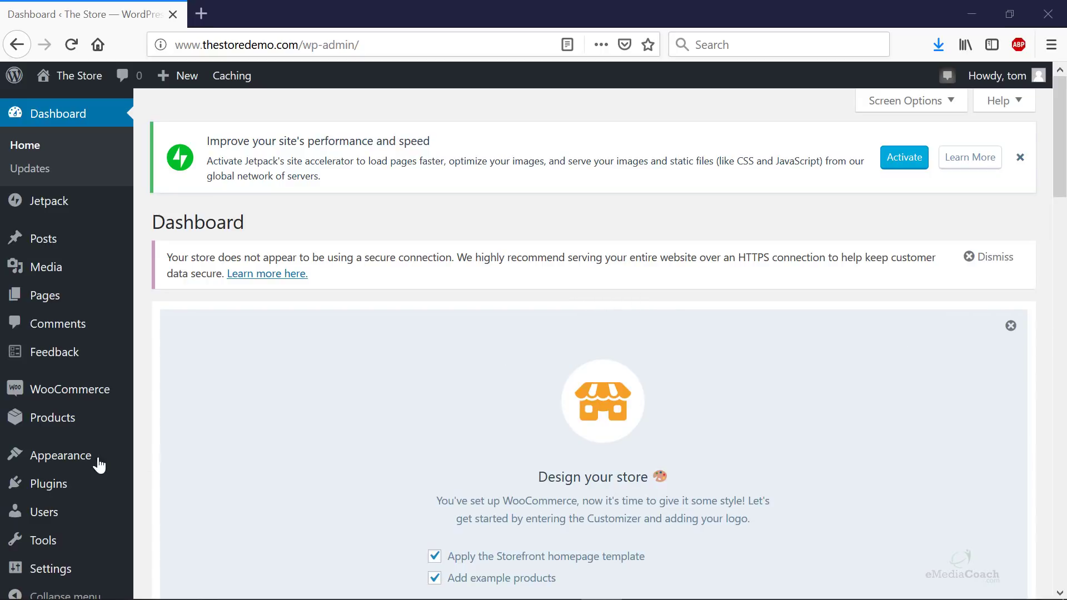
# - Check under Appearance > Themes that Storefront is the active theme
pyautogui.moveTo(97, 465)
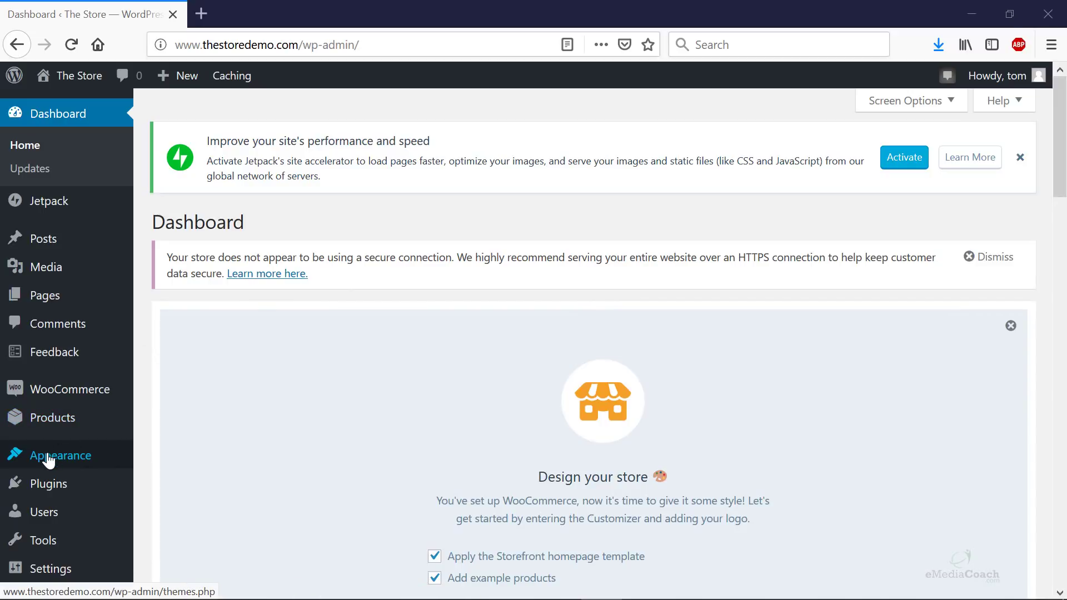
pyautogui.moveTo(131, 451)
pyautogui.click(191, 367)
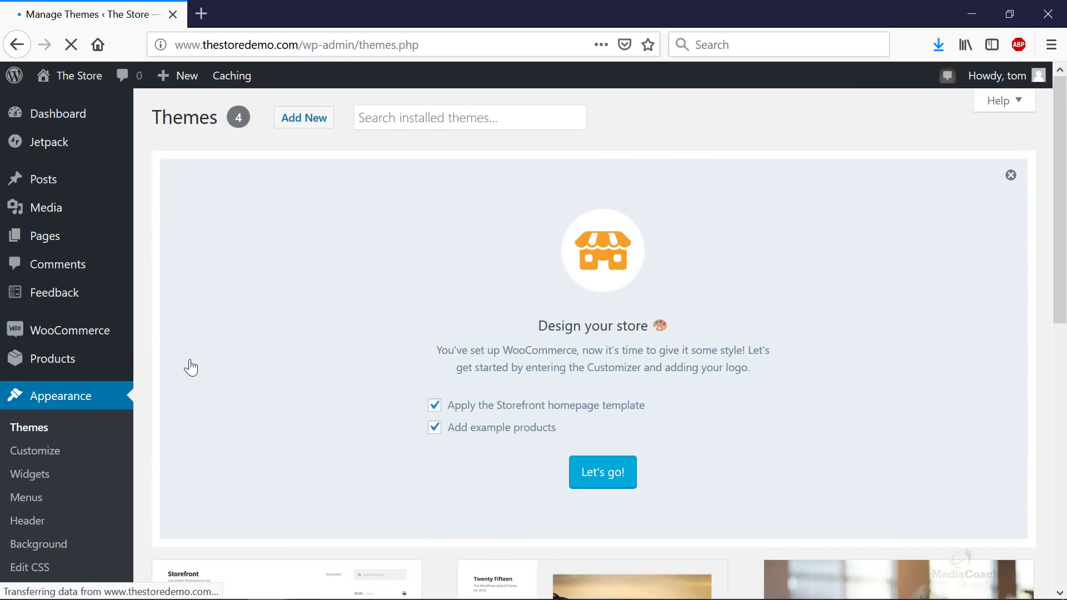
pyautogui.scroll(-2, 415, 241)
pyautogui.scroll(-7, 414, 241)
pyautogui.scroll(2, 412, 245)
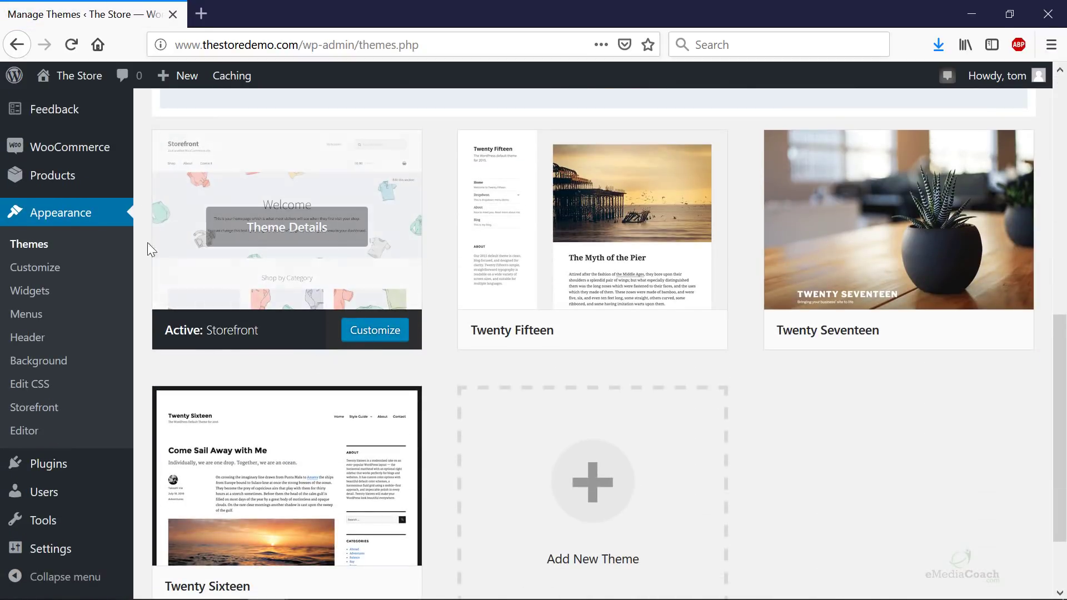
pyautogui.moveTo(338, 345)
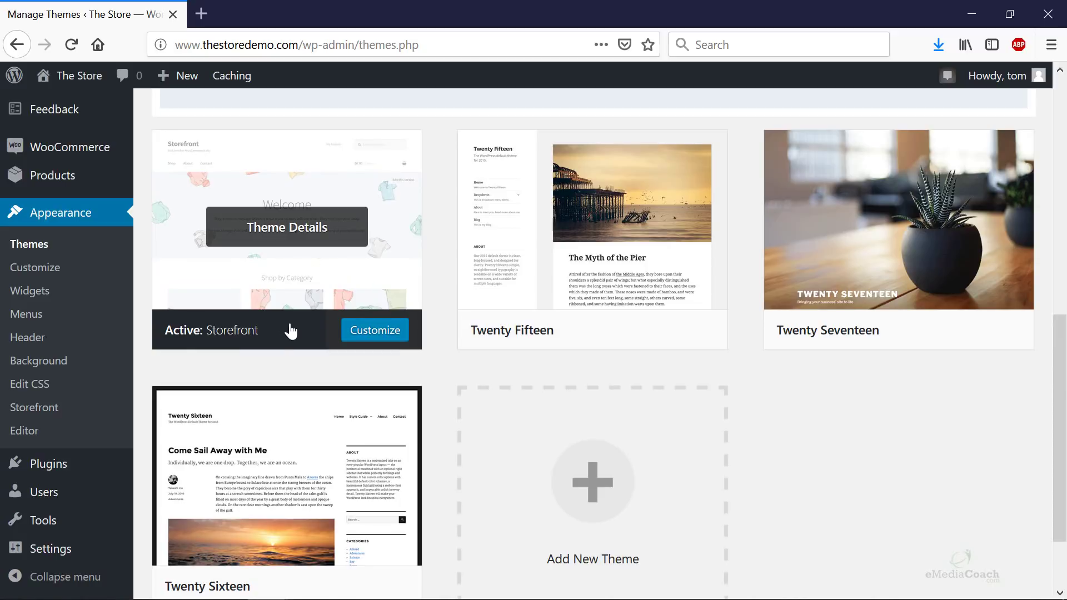
pyautogui.scroll(9, 309, 332)
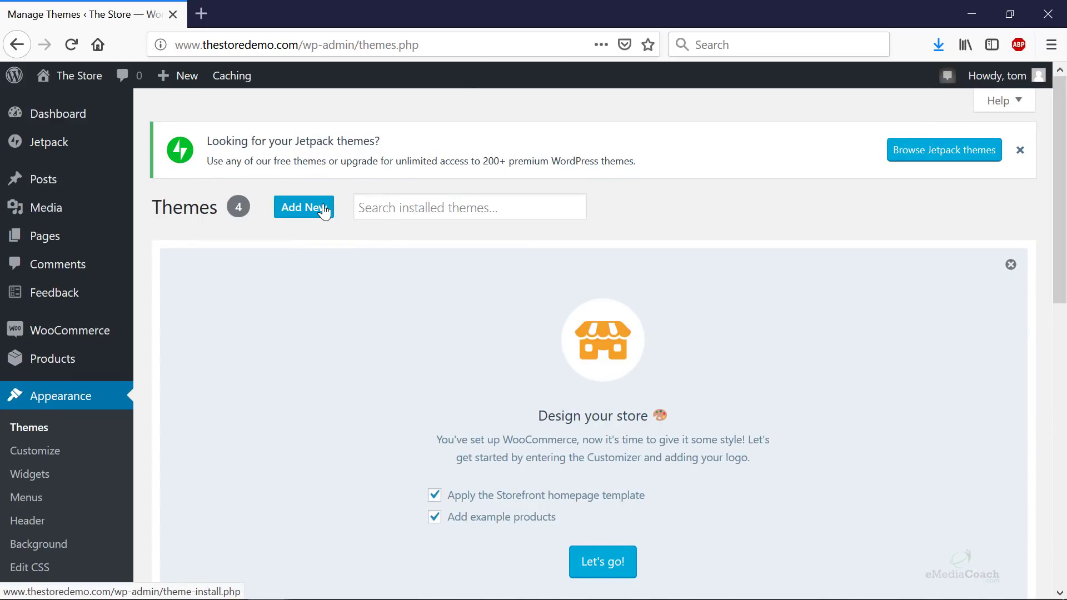
pyautogui.scroll(-8, 326, 222)
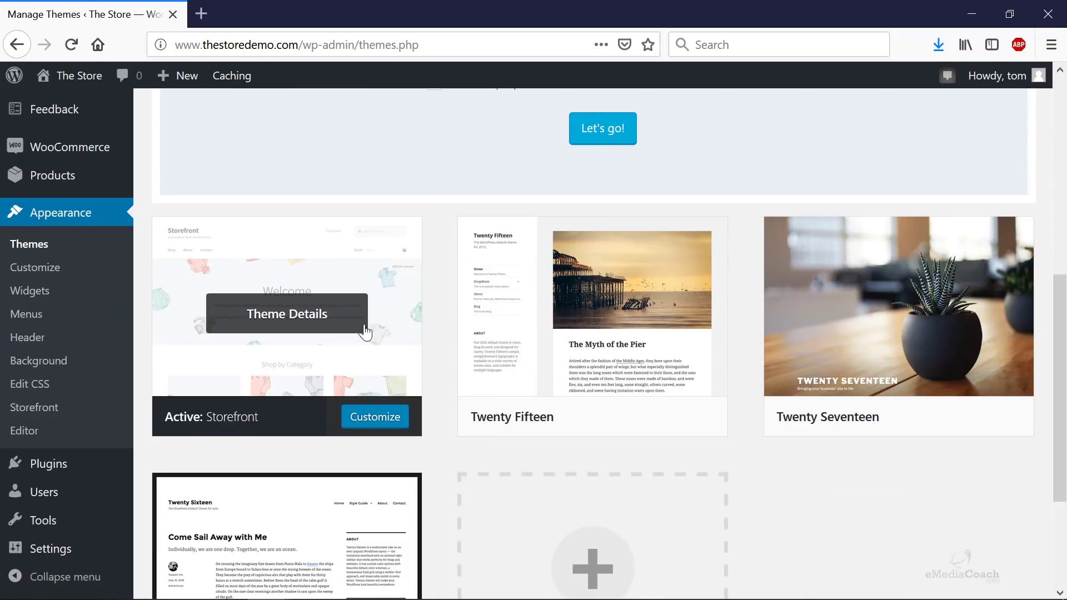
pyautogui.scroll(-3, 389, 435)
pyautogui.scroll(5, 389, 435)
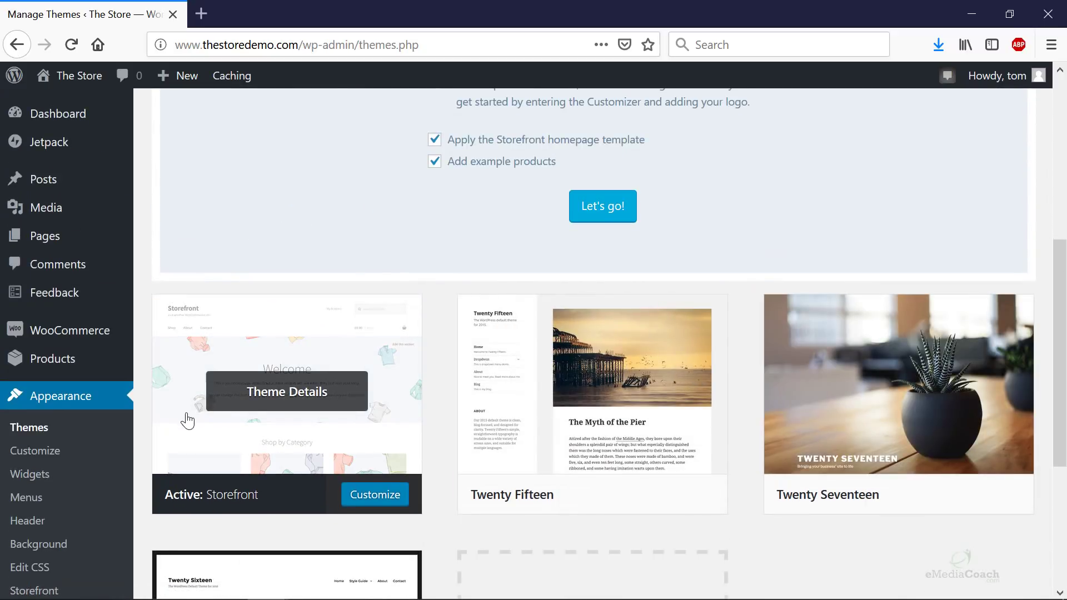
# - Open The Store's live site in a new browser tab from the admin bar
pyautogui.moveTo(71, 83)
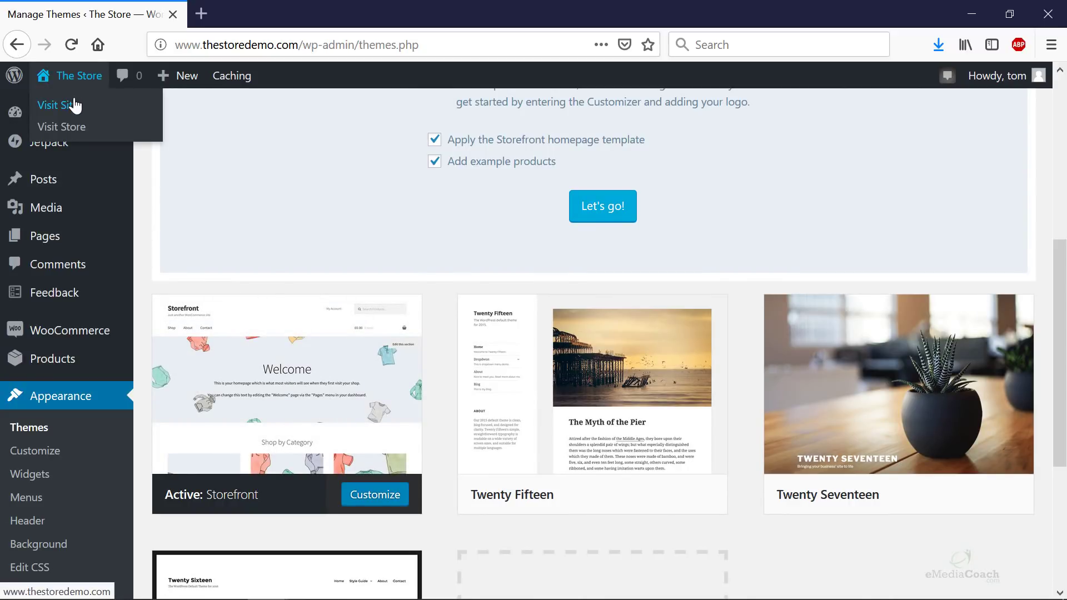
pyautogui.rightClick(75, 105)
pyautogui.click(161, 111)
pyautogui.click(247, 17)
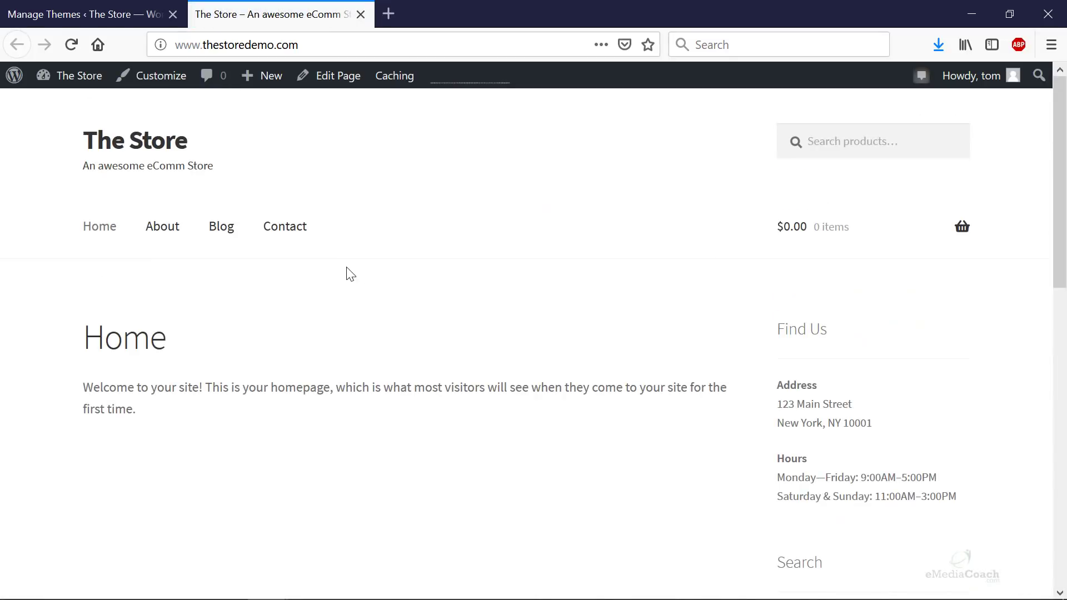
pyautogui.middleClick(327, 12)
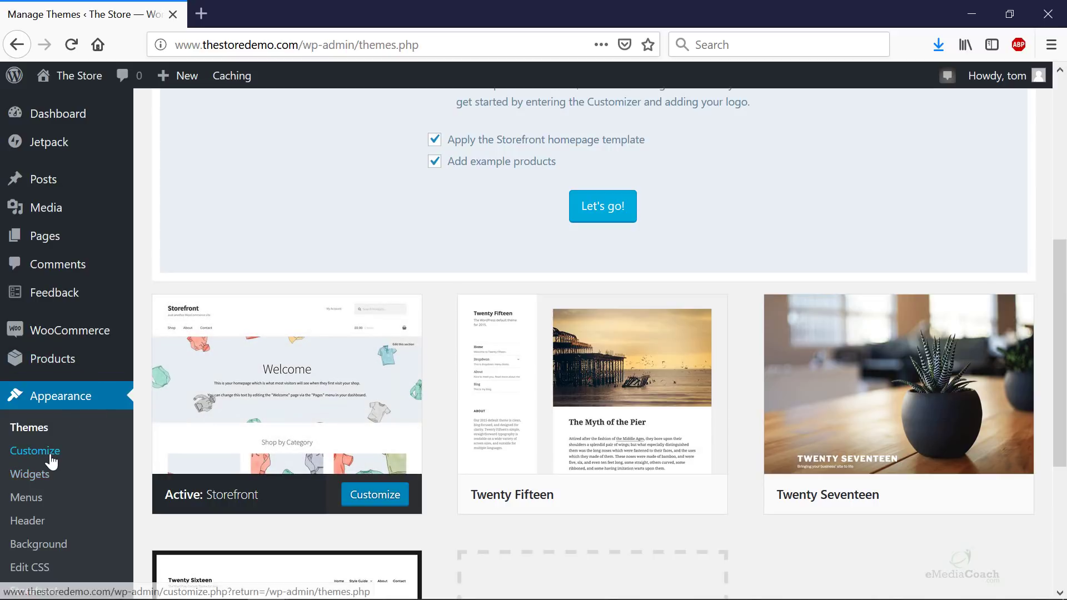
# - Go to Appearance > Storefront and scroll down to its Design your store panel
pyautogui.scroll(-3, 47, 439)
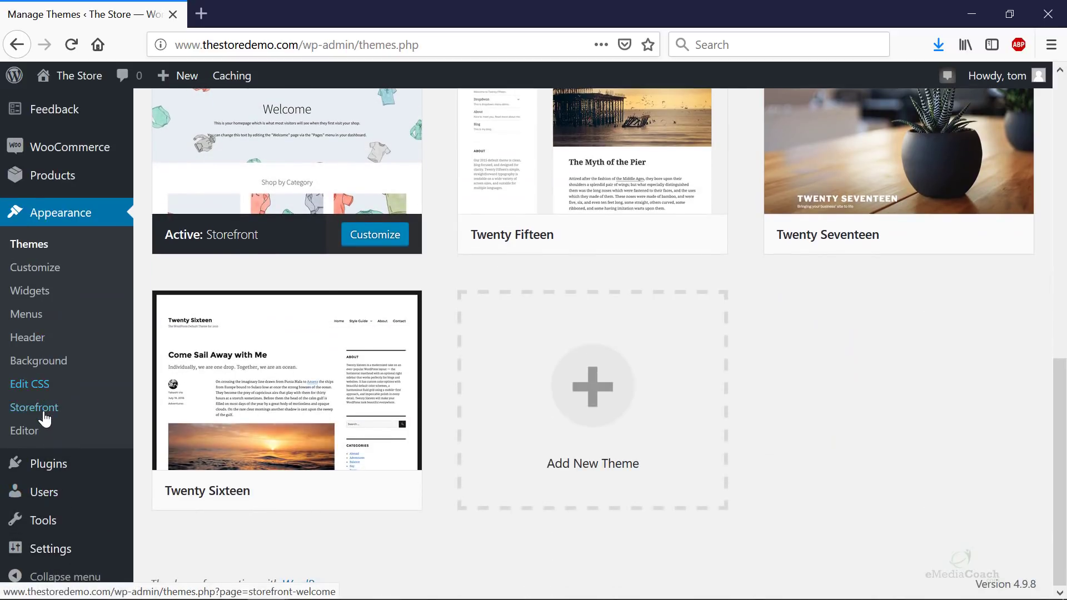
pyautogui.click(45, 417)
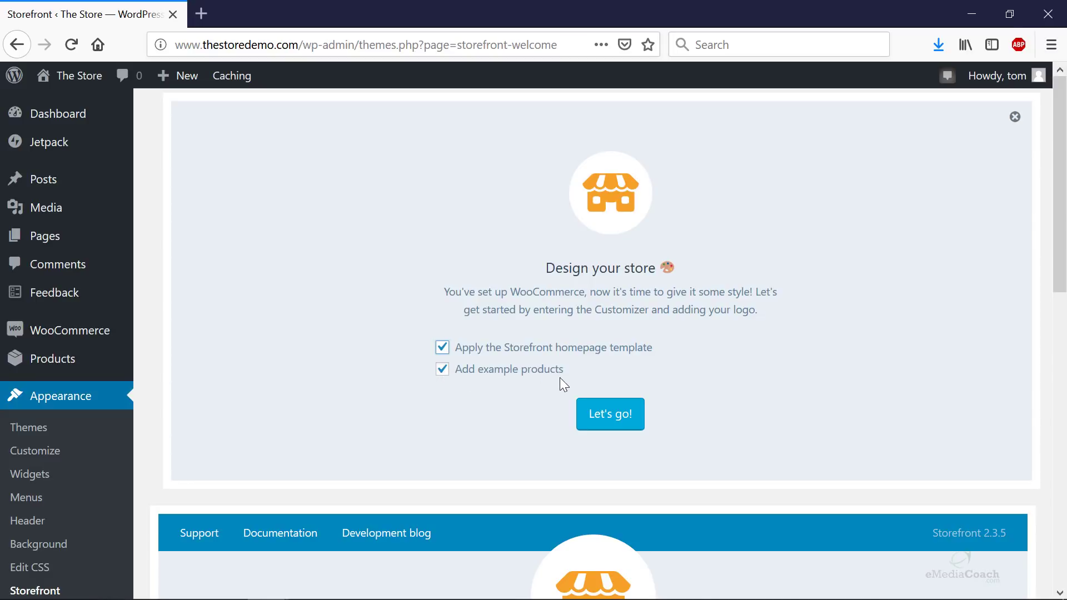
pyautogui.scroll(-2, 559, 378)
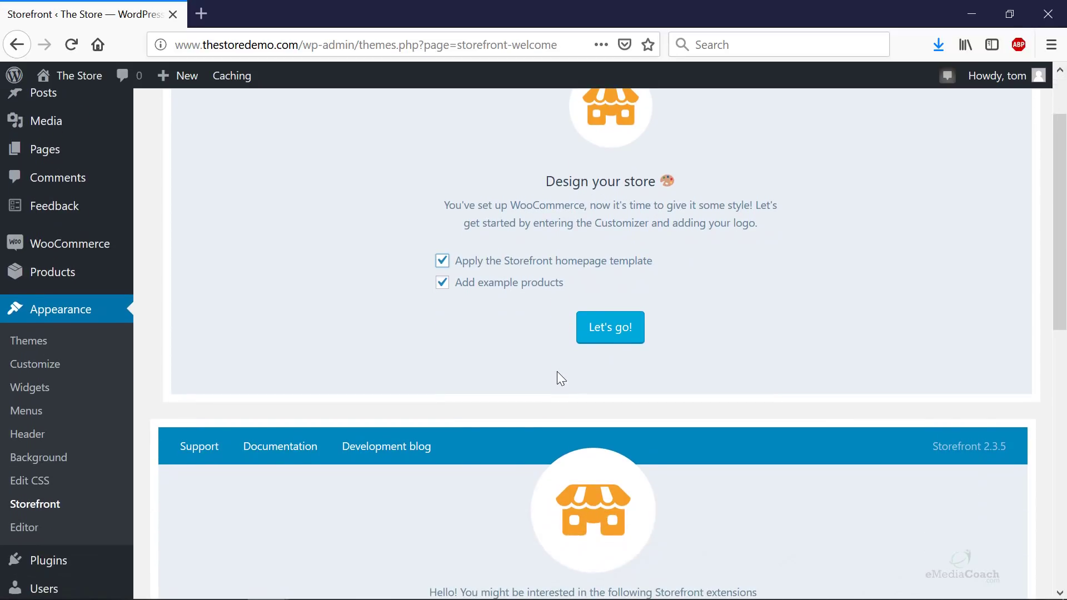
# - Apply the Storefront homepage template with example products and skip the tour's logo step
pyautogui.click(621, 336)
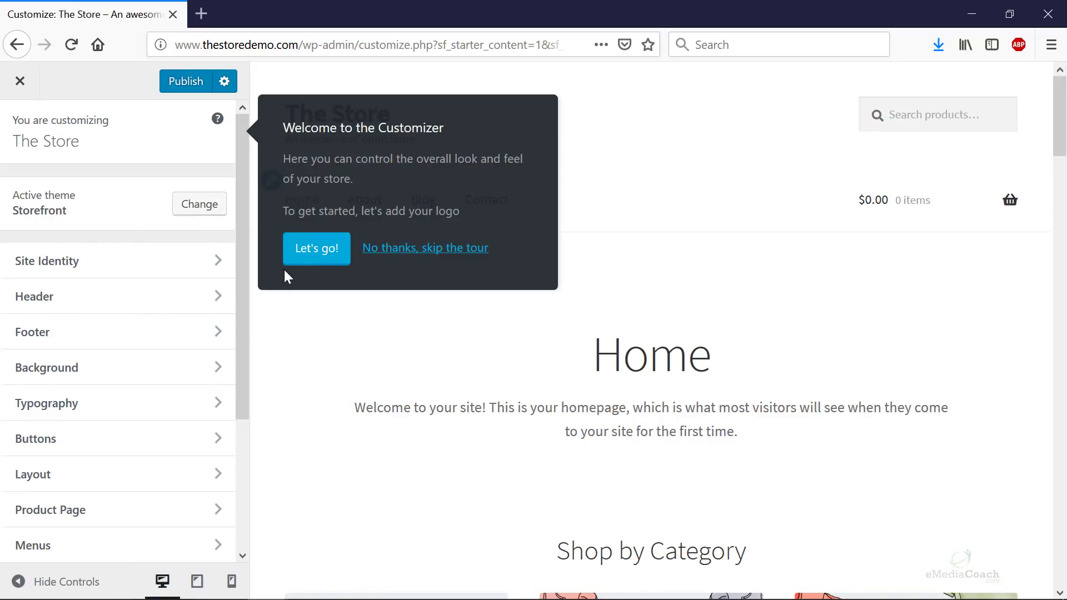
pyautogui.click(314, 257)
pyautogui.click(503, 340)
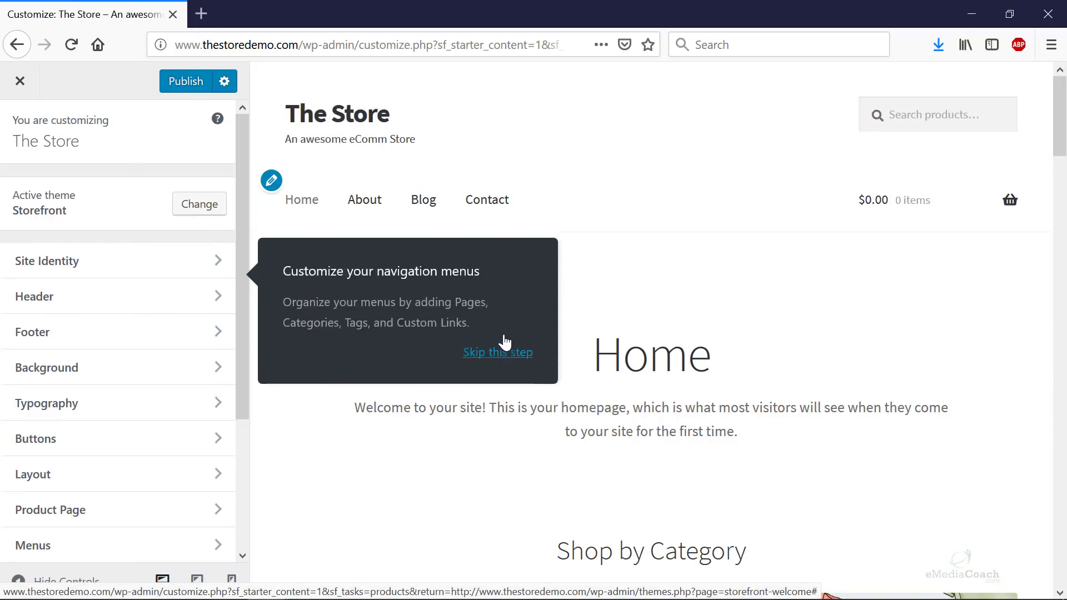
# - Review the Shop by Category, New In and On Sale sections in the preview, then publish
pyautogui.scroll(-3, 478, 494)
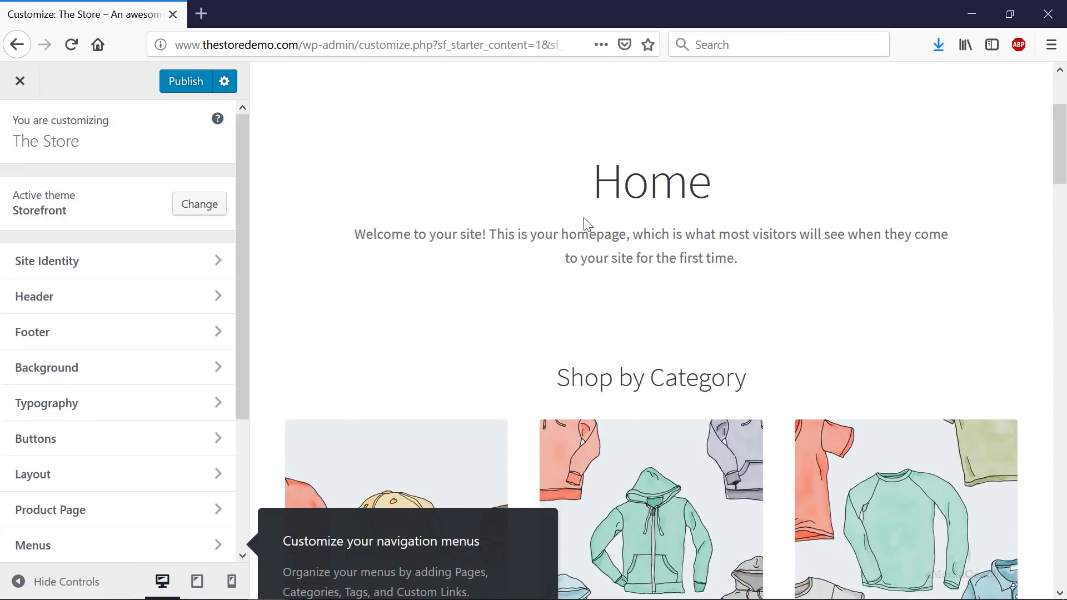
pyautogui.scroll(3, 584, 219)
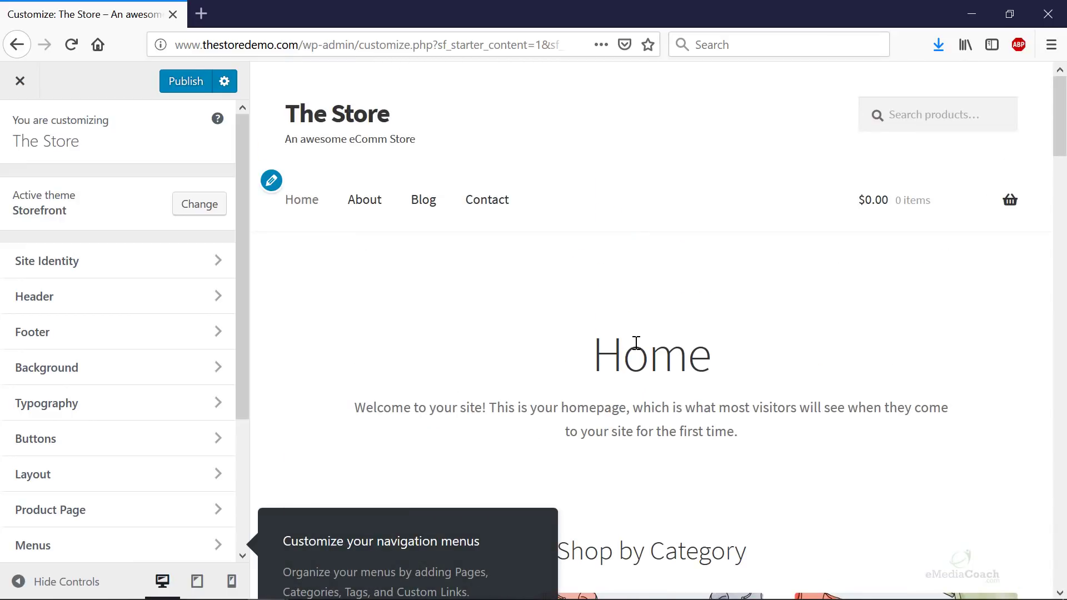
pyautogui.scroll(-3, 640, 338)
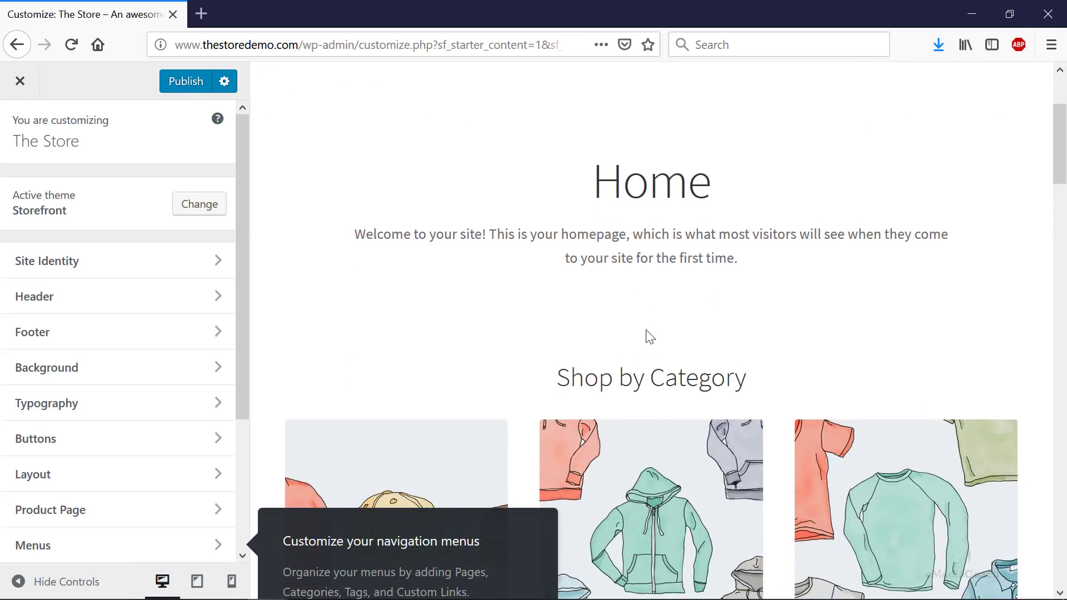
pyautogui.scroll(-3, 671, 300)
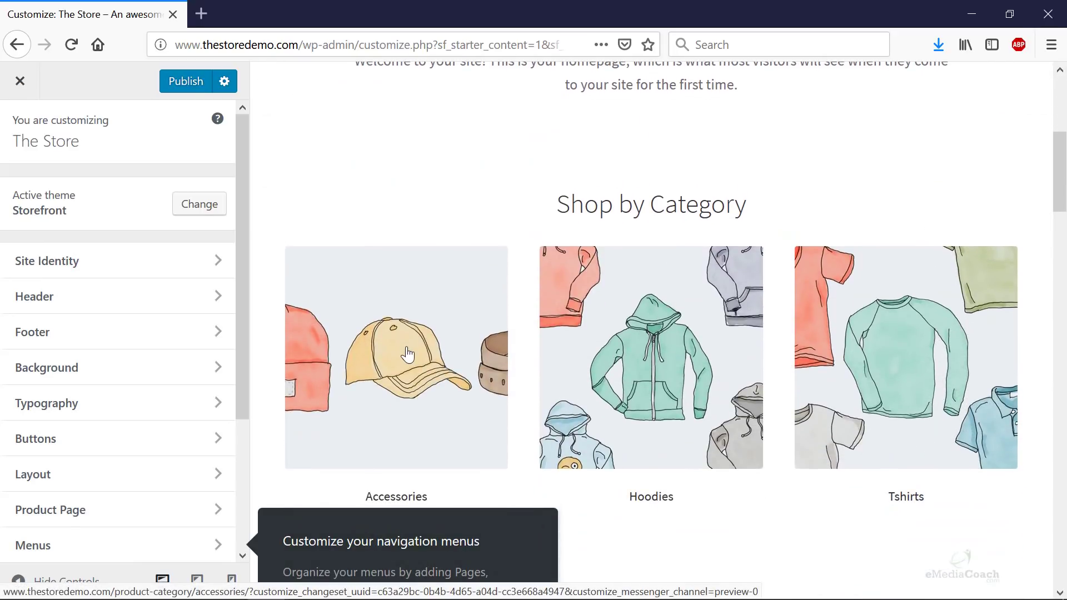
pyautogui.scroll(-6, 841, 336)
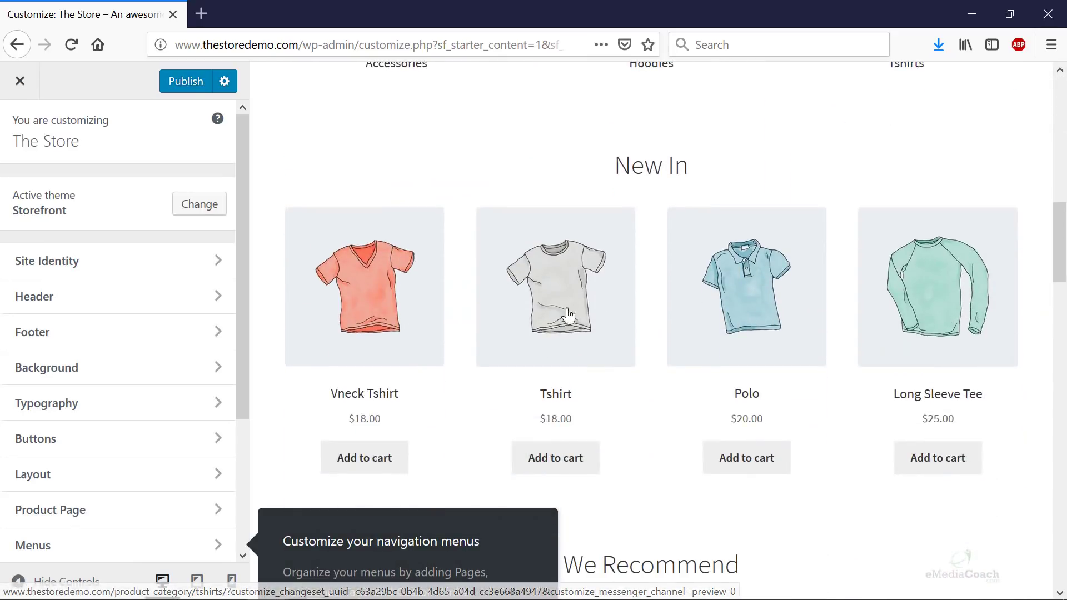
pyautogui.scroll(-15, 415, 320)
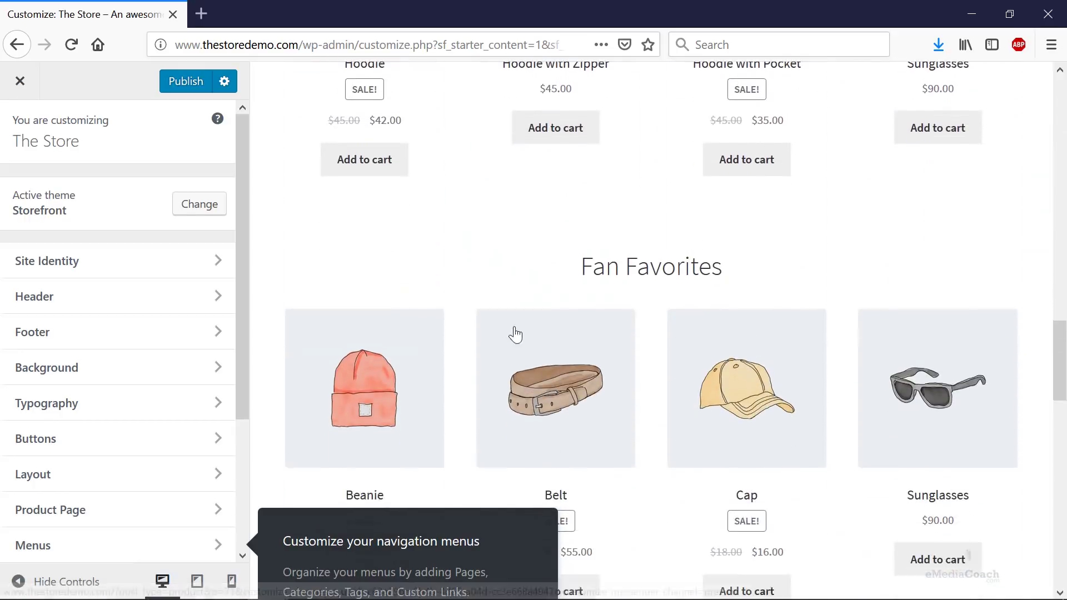
pyautogui.scroll(-15, 700, 337)
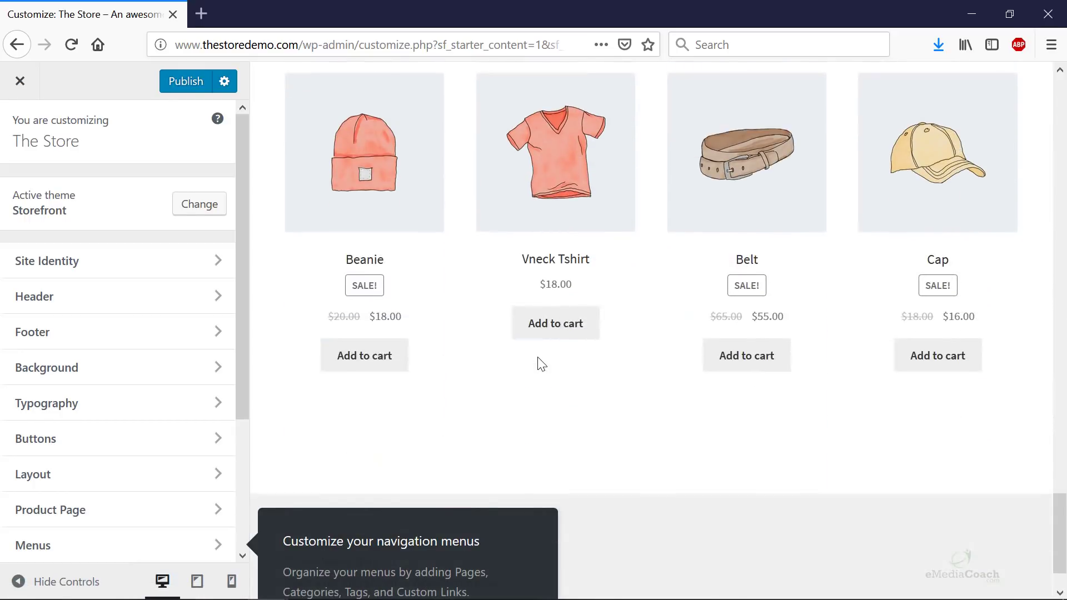
pyautogui.scroll(7, 422, 250)
pyautogui.scroll(5, 304, 136)
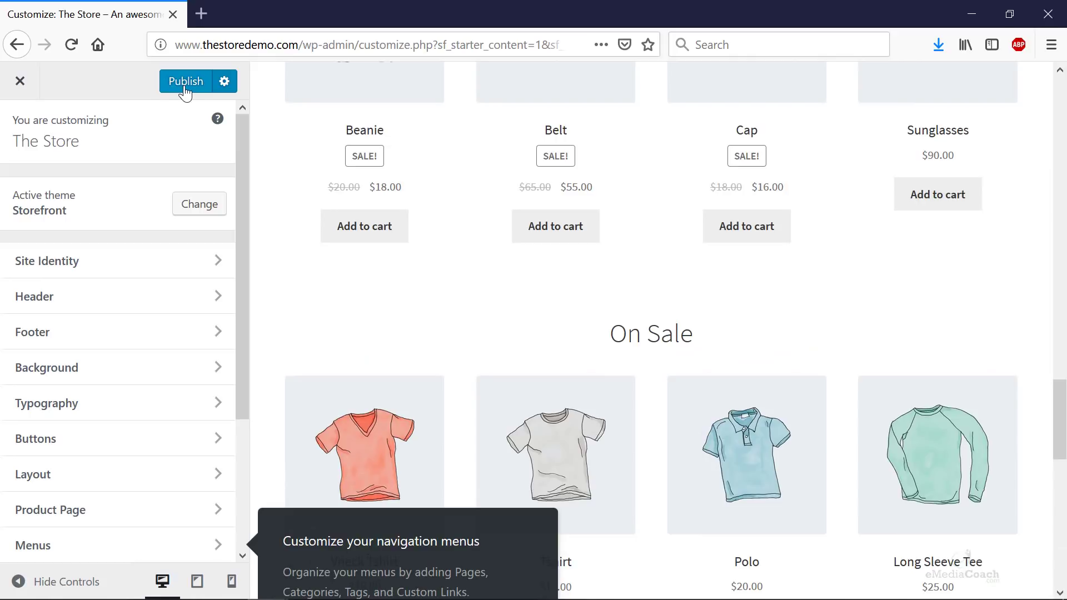
pyautogui.click(185, 82)
pyautogui.moveTo(304, 47); pyautogui.dragTo(156, 45)
pyautogui.hotkey('ctrl', 'c')
pyautogui.hotkey('ctrl', 't')
pyautogui.hotkey('ctrl', 'v')
pyautogui.press('Return')
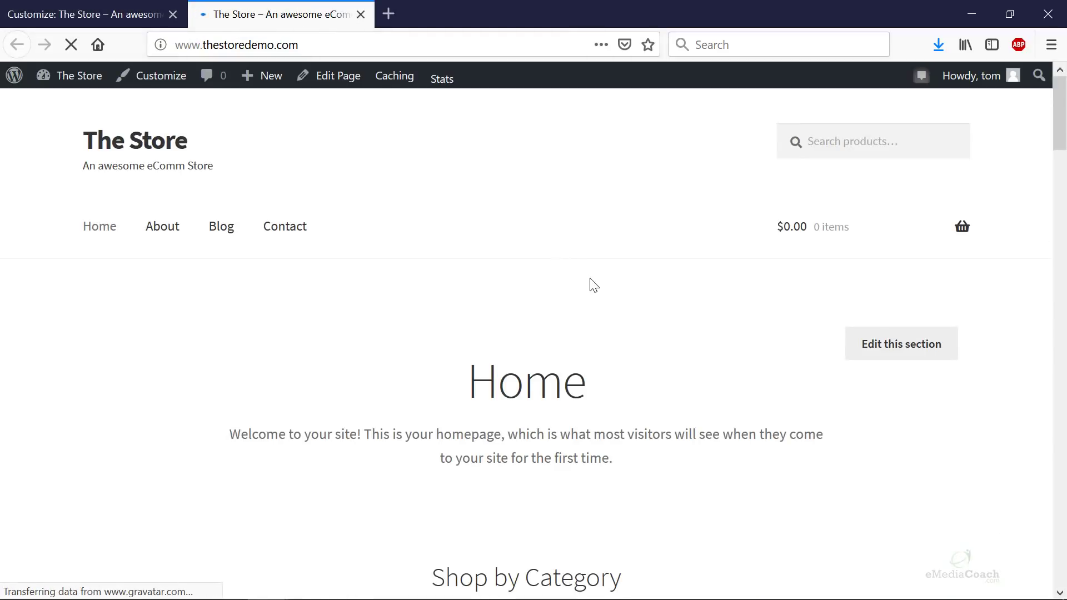
pyautogui.scroll(-10, 666, 300)
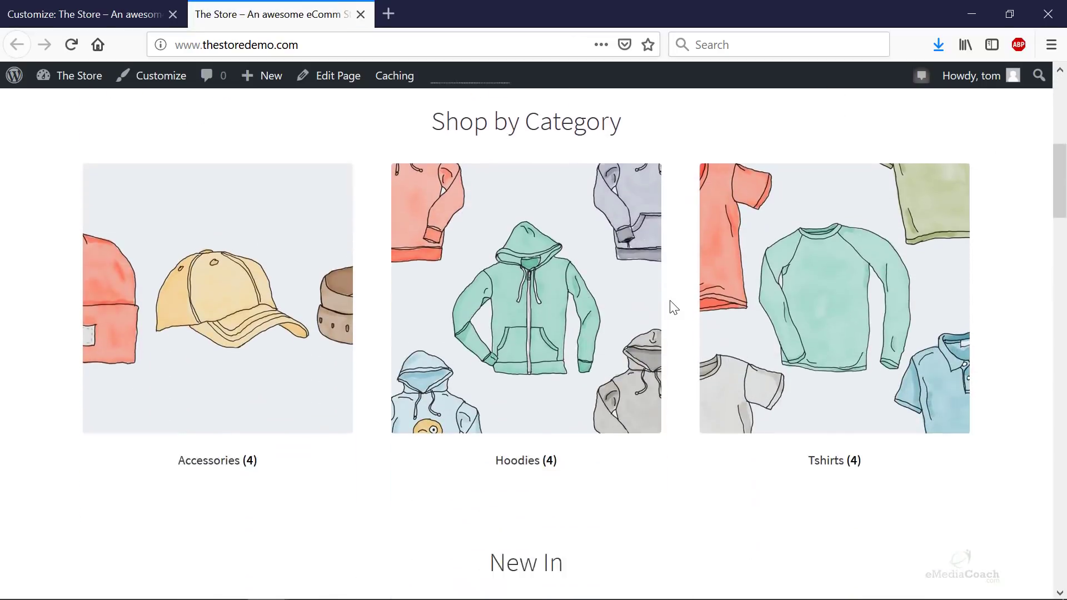
pyautogui.scroll(10, 757, 308)
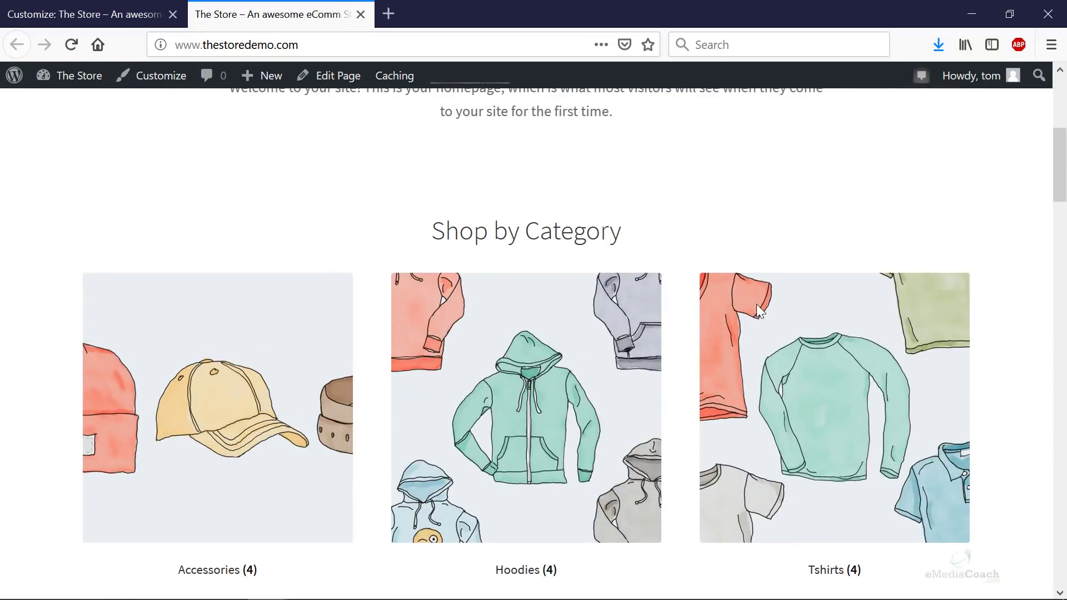
pyautogui.scroll(-8, 761, 307)
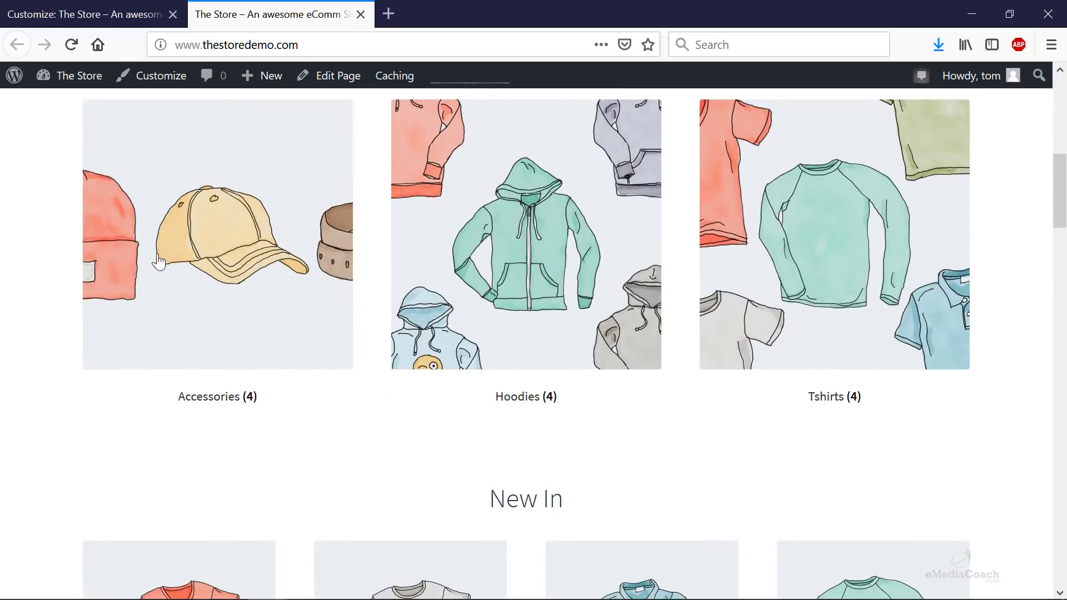
pyautogui.scroll(3, 396, 229)
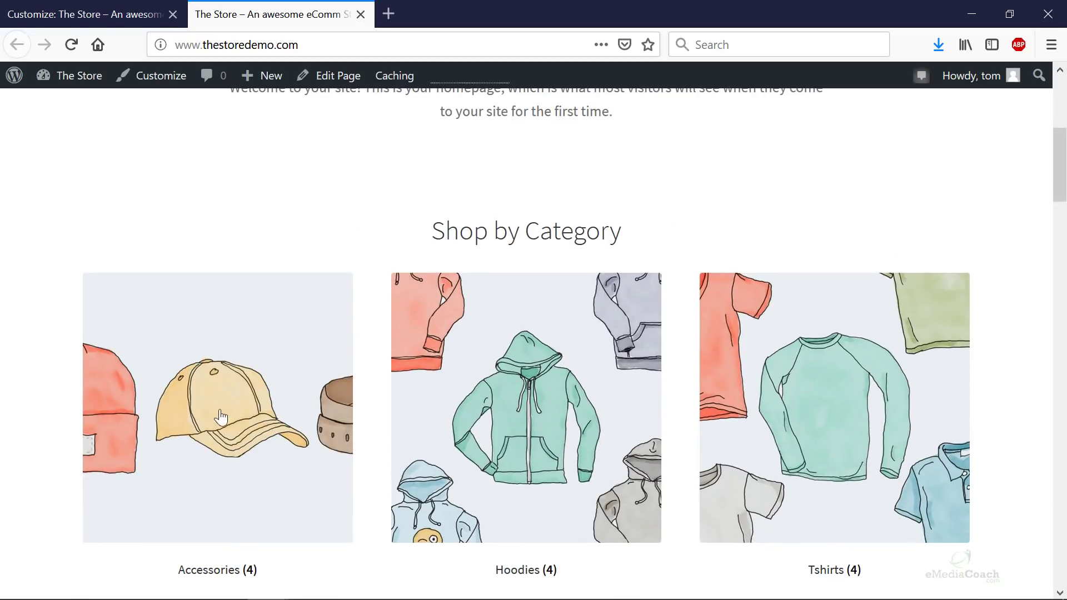
pyautogui.scroll(-4, 842, 367)
pyautogui.scroll(-2, 842, 367)
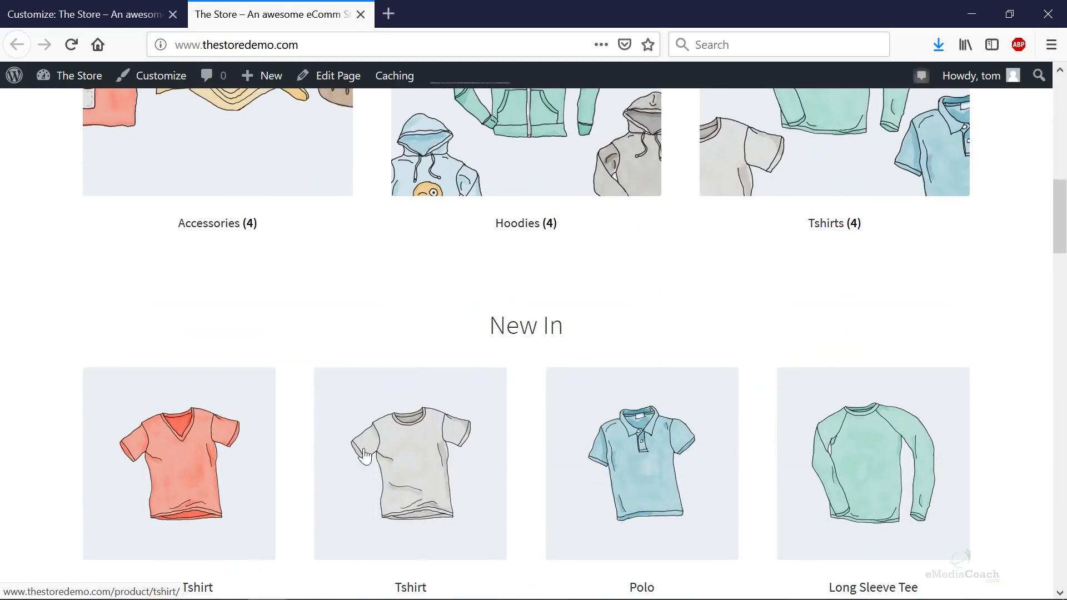
pyautogui.scroll(-6, 908, 476)
pyautogui.scroll(-12, 906, 470)
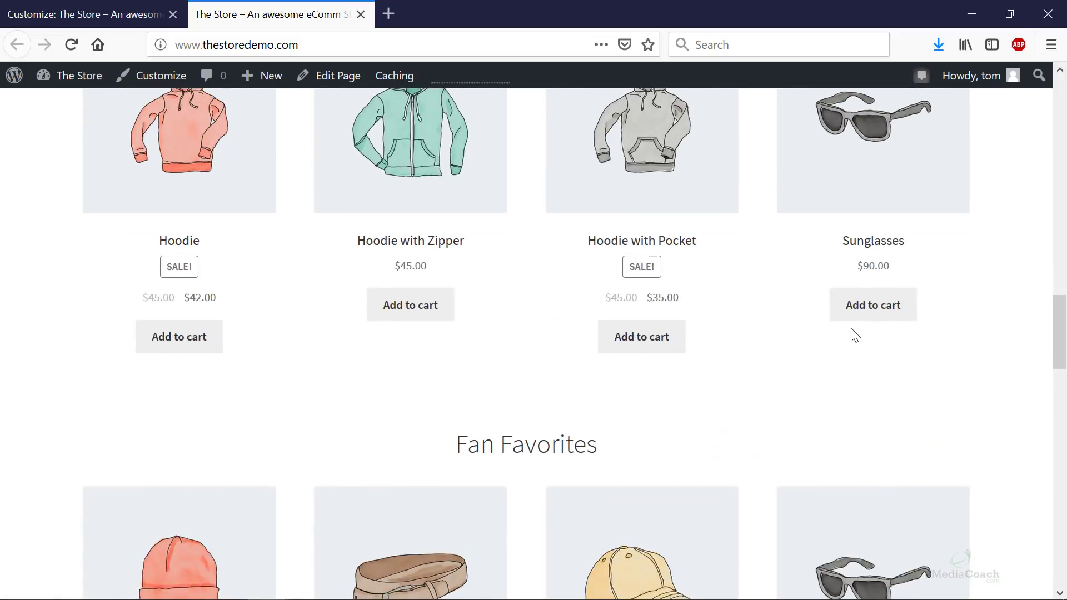
pyautogui.scroll(-18, 360, 267)
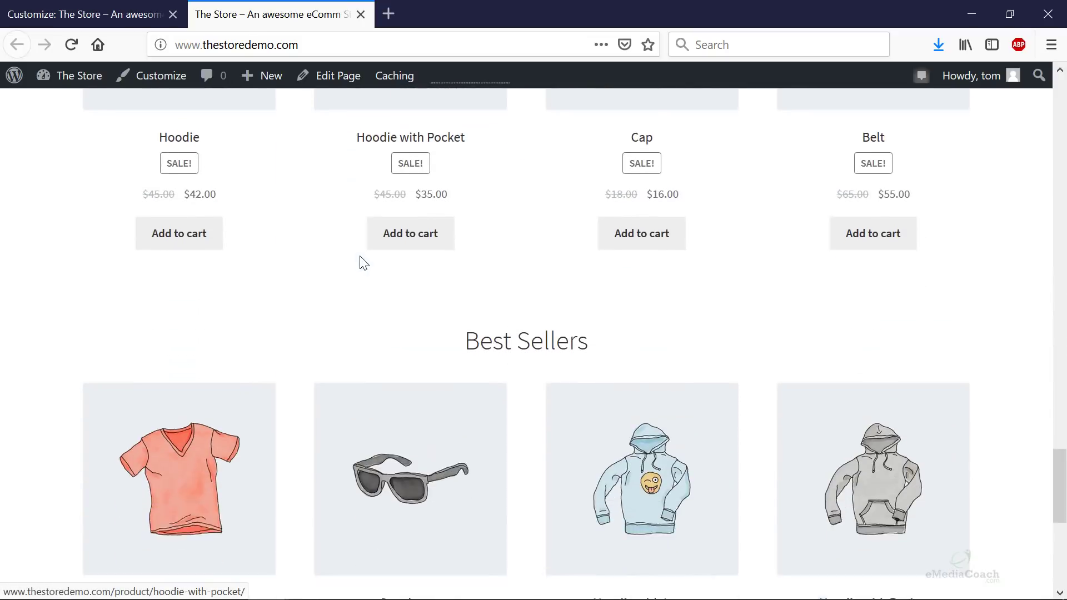
pyautogui.scroll(10, 361, 264)
pyautogui.scroll(5, 361, 264)
pyautogui.scroll(-3, 358, 273)
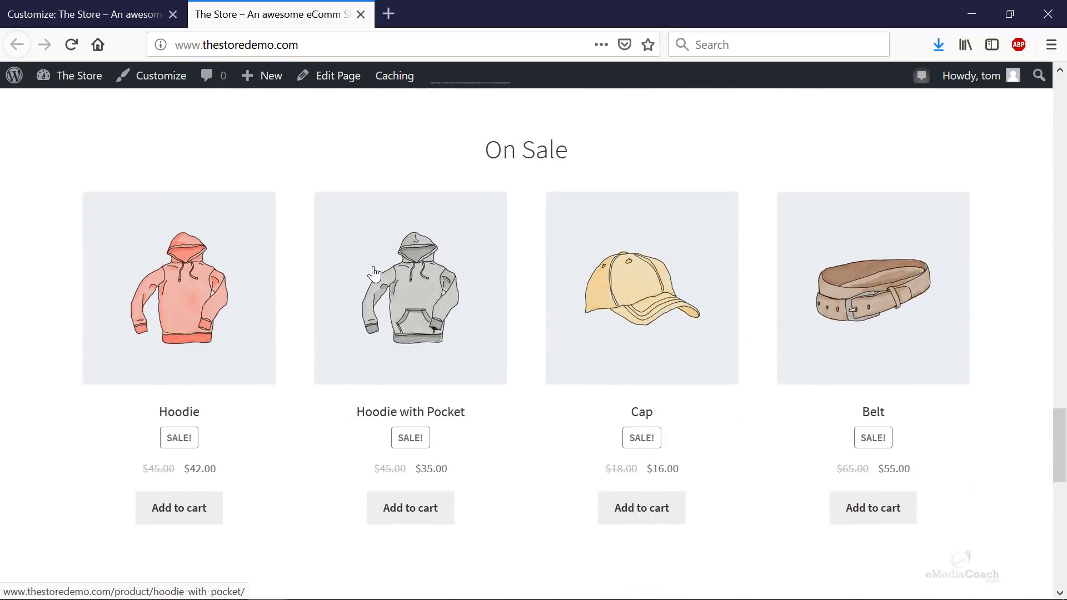
pyautogui.scroll(8, 381, 272)
pyautogui.scroll(10, 382, 266)
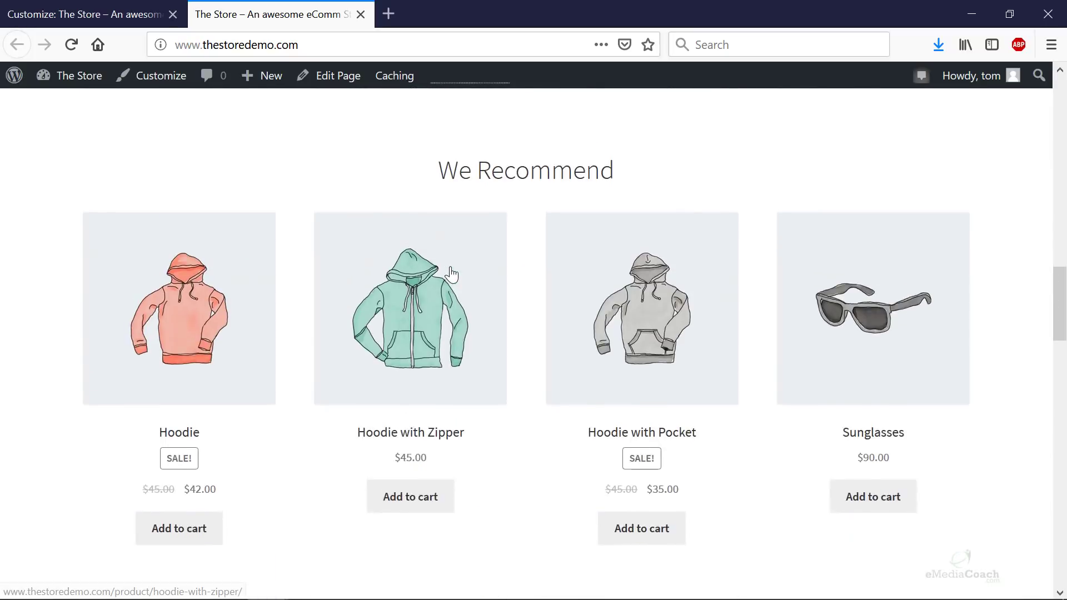
pyautogui.scroll(4, 532, 436)
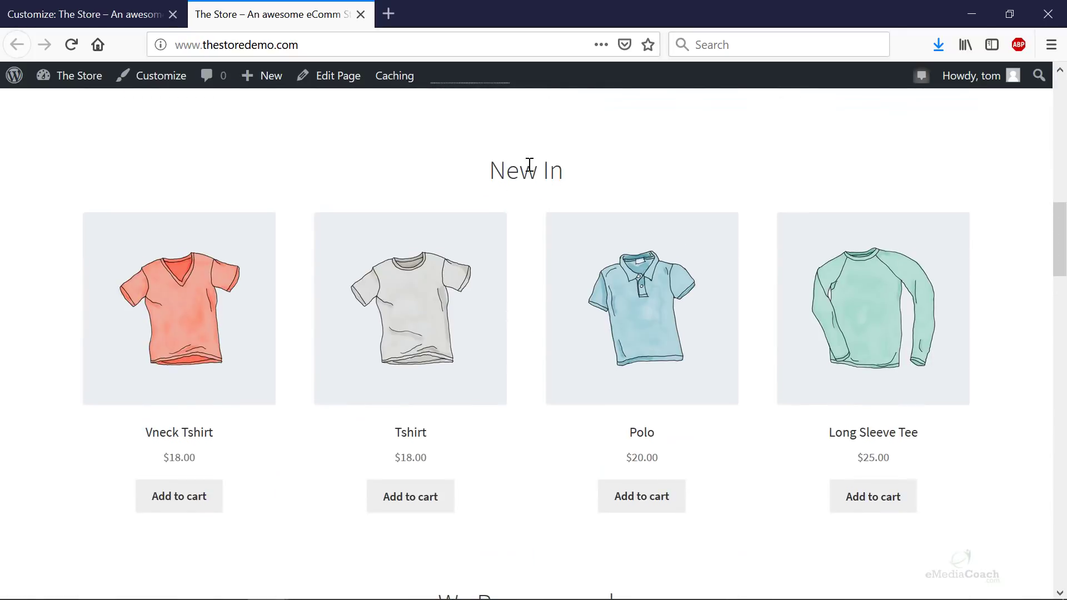
pyautogui.scroll(-15, 533, 203)
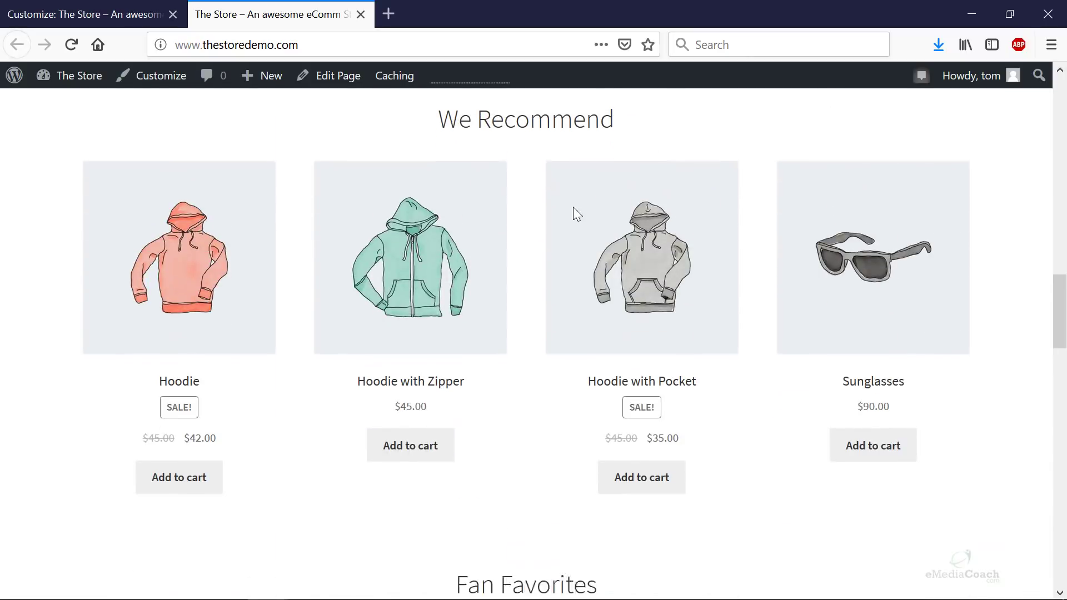
pyautogui.scroll(-8, 523, 476)
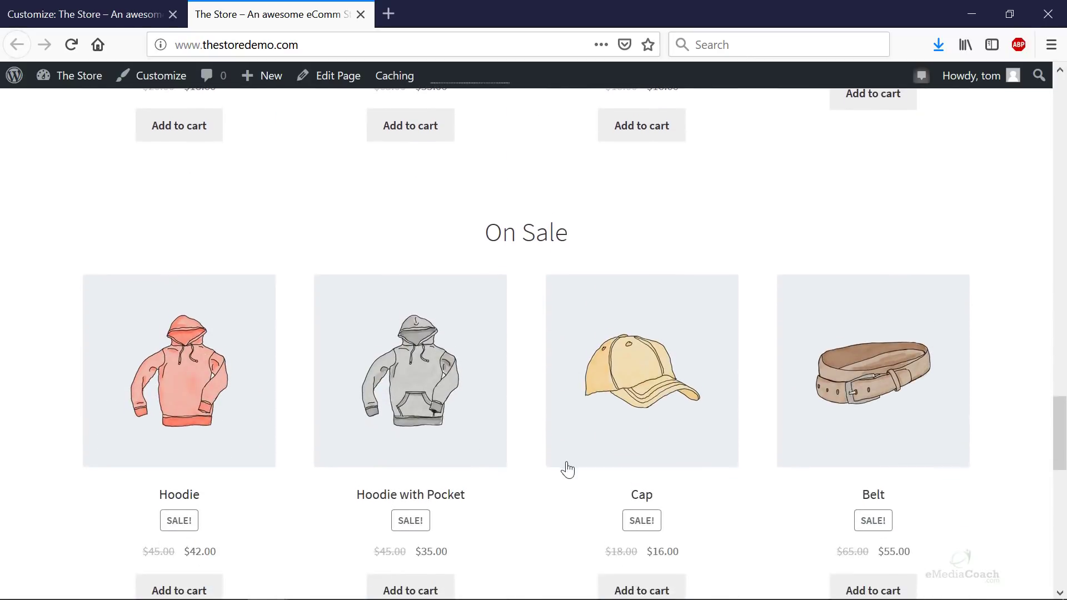
pyautogui.scroll(-8, 561, 445)
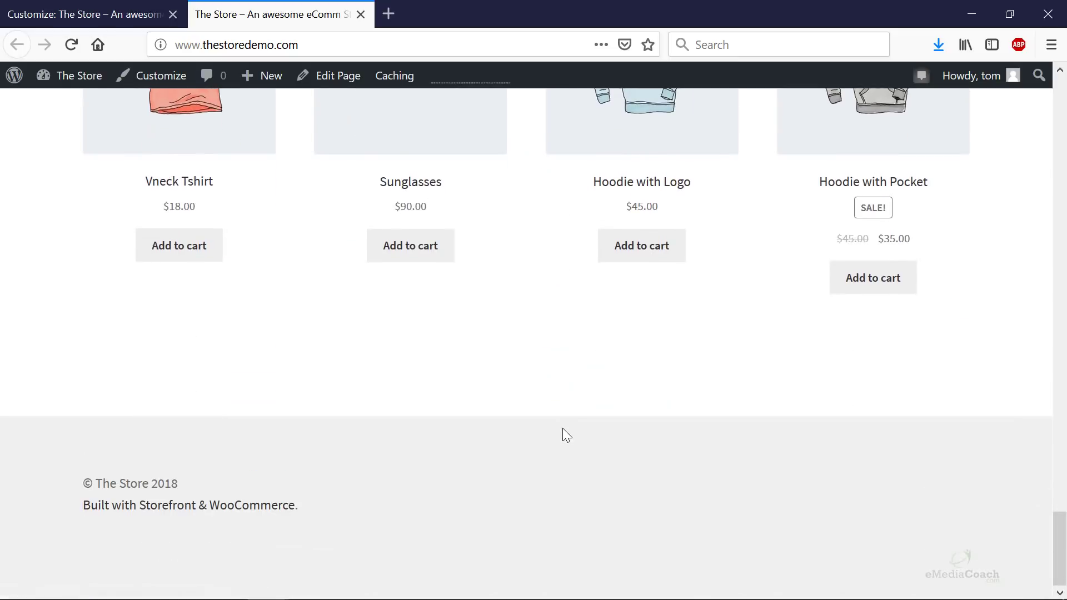
pyautogui.scroll(20, 562, 429)
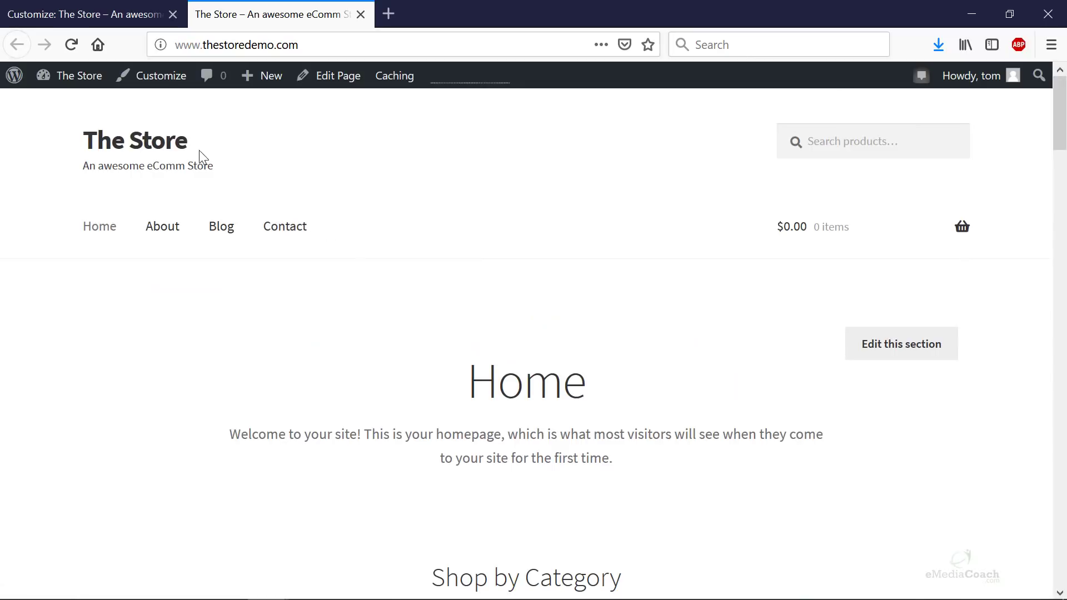
# - Upload logo.png in Site Identity and select it as the site logo
pyautogui.click(78, 14)
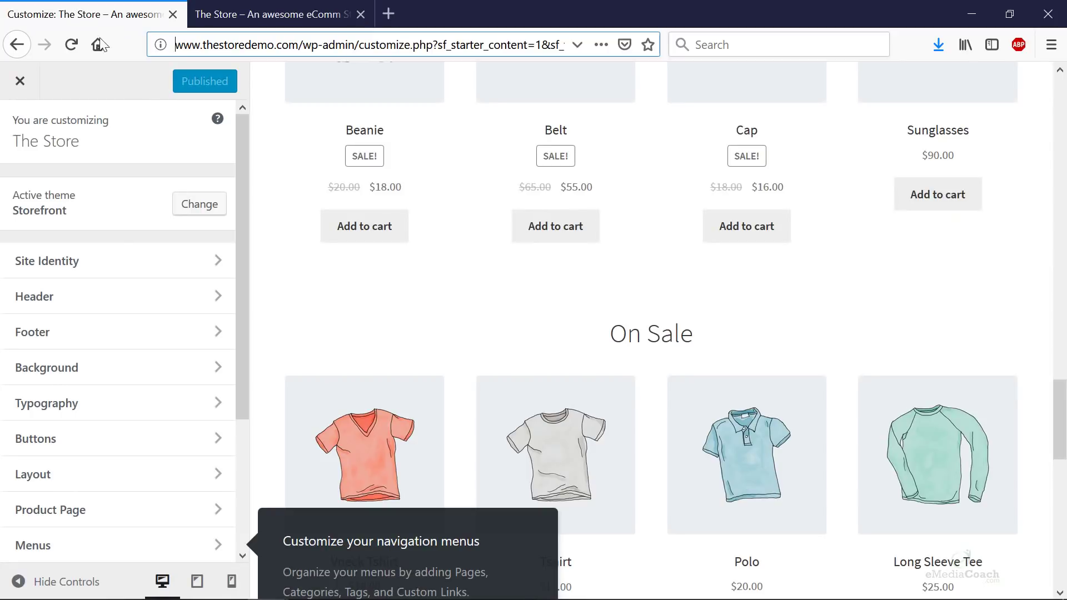
pyautogui.click(189, 270)
pyautogui.click(31, 252)
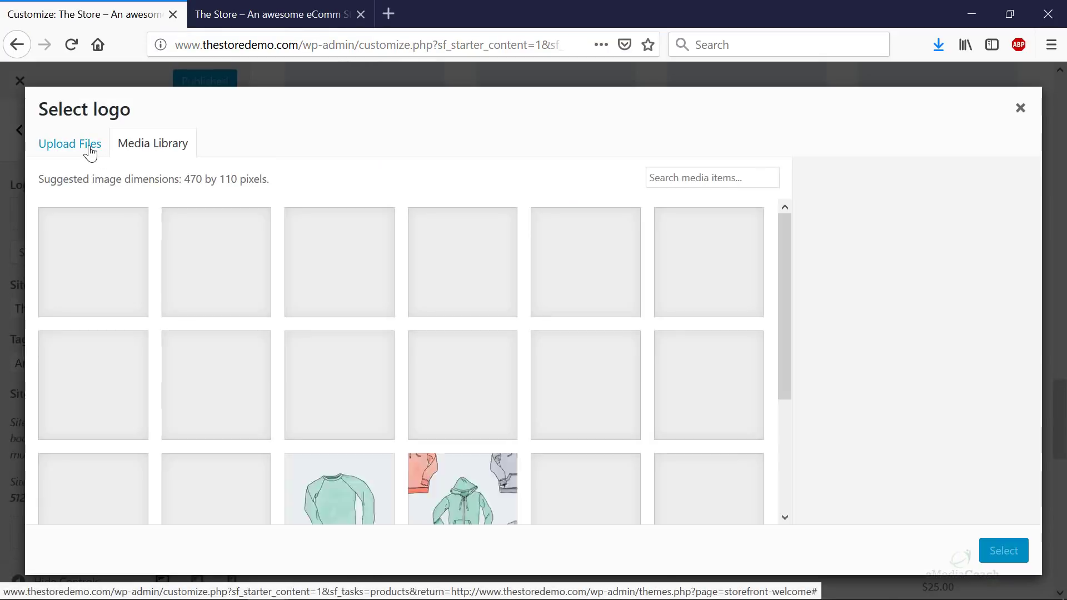
pyautogui.click(89, 149)
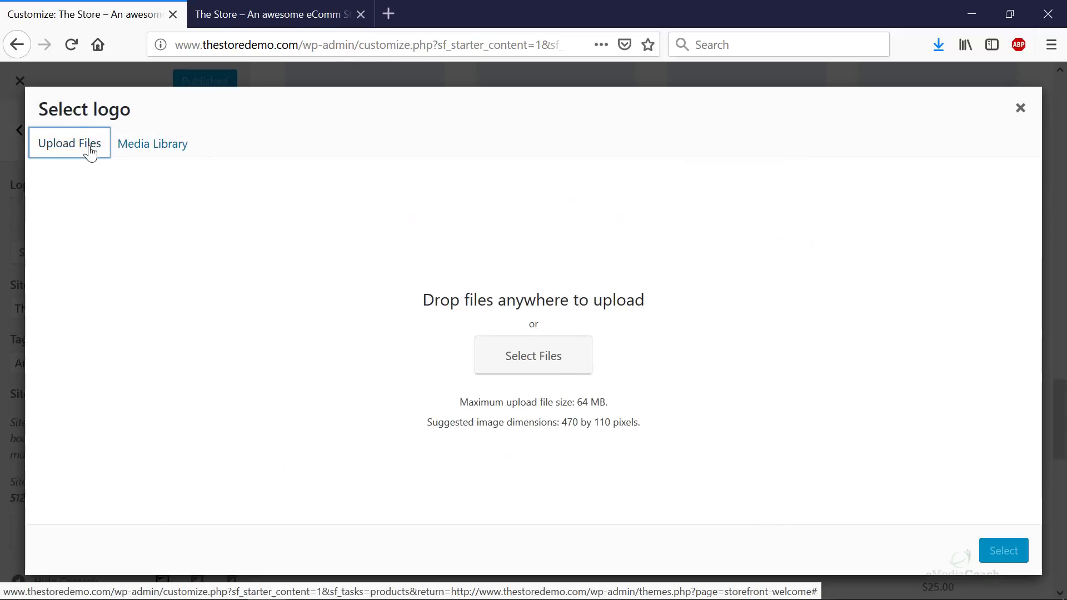
pyautogui.click(531, 360)
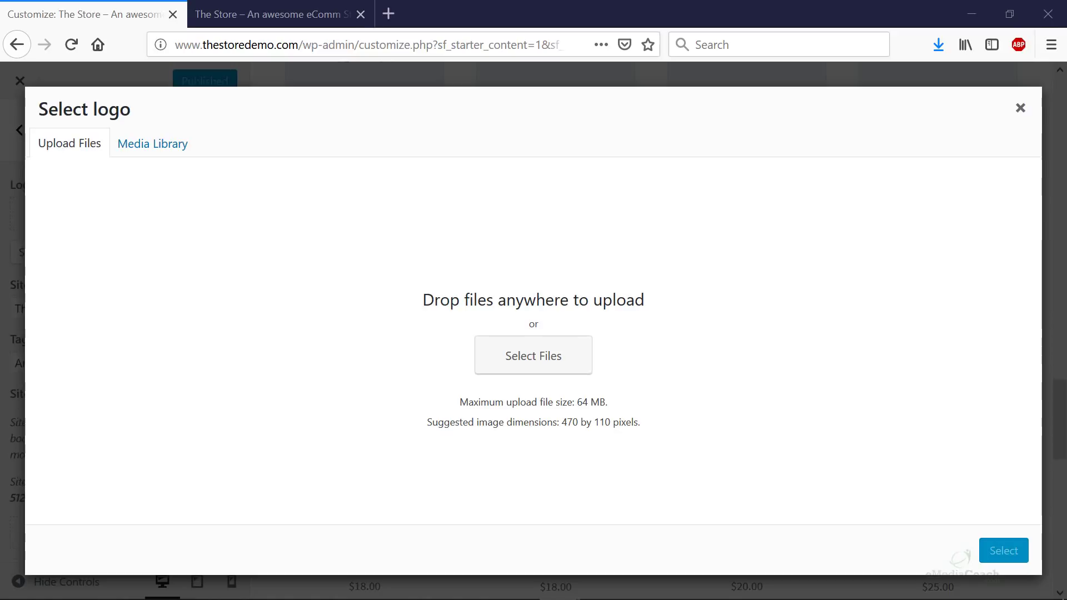
pyautogui.moveTo(989, 161); pyautogui.dragTo(550, 339)
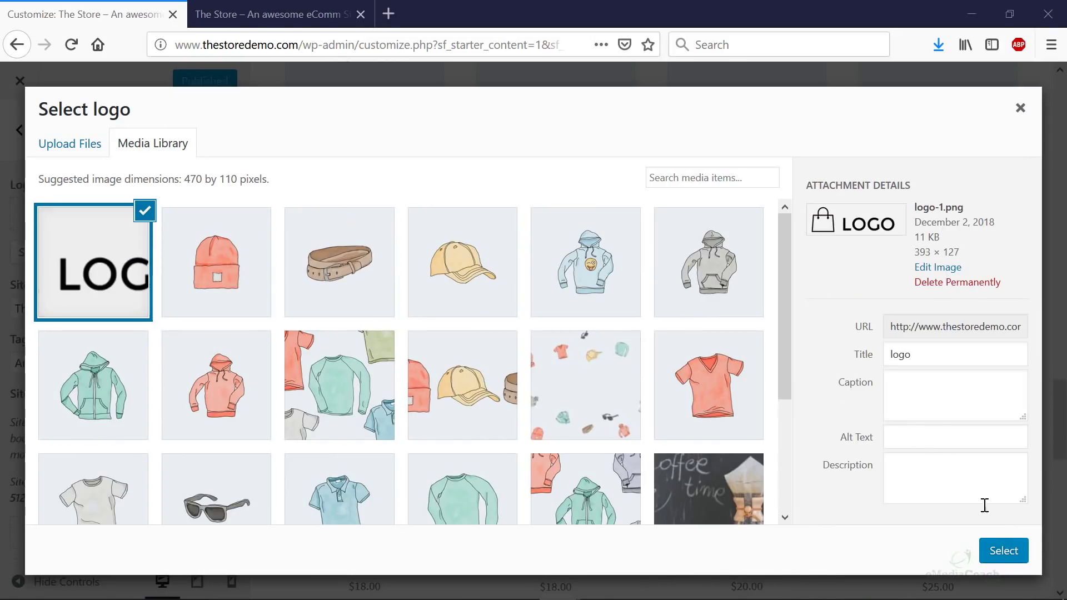
pyautogui.click(999, 555)
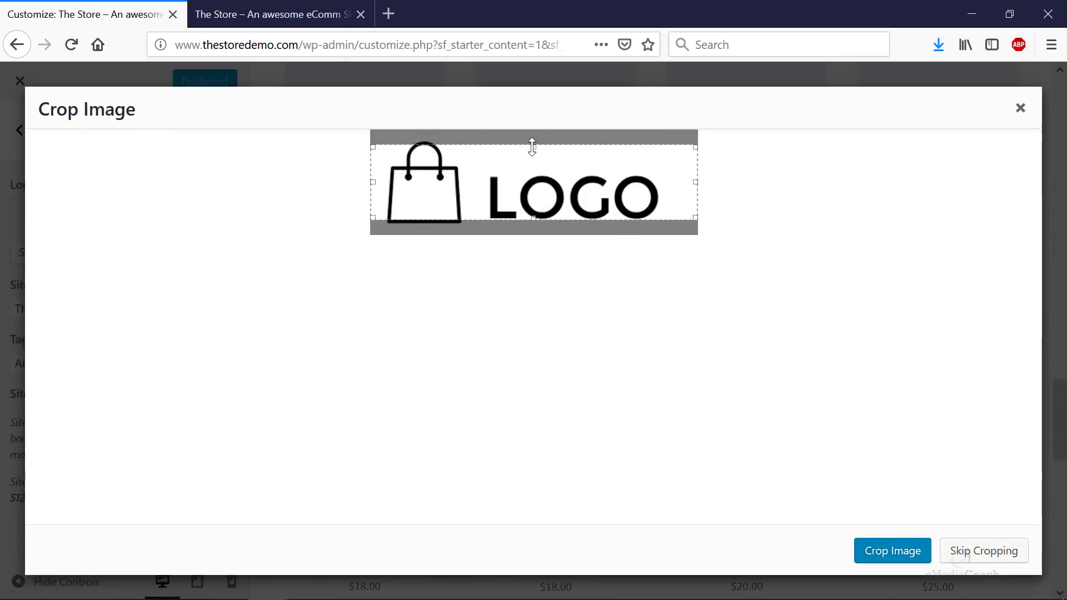
# - Stretch the crop area to the logo image's top and bottom edges and apply the crop
pyautogui.moveTo(534, 146); pyautogui.dragTo(533, 133)
pyautogui.moveTo(534, 218); pyautogui.dragTo(535, 234)
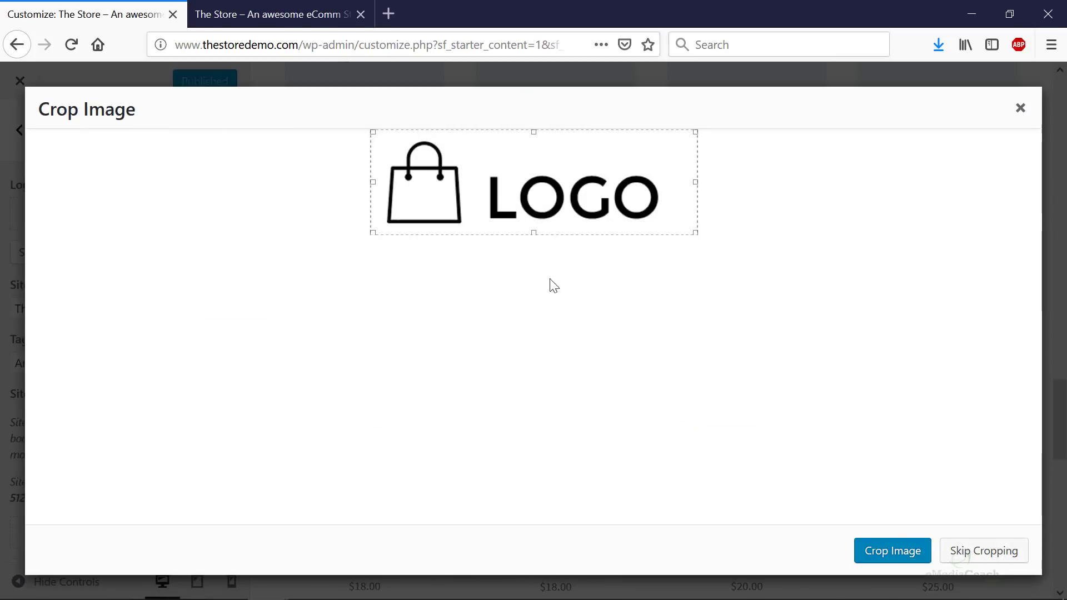
pyautogui.click(889, 551)
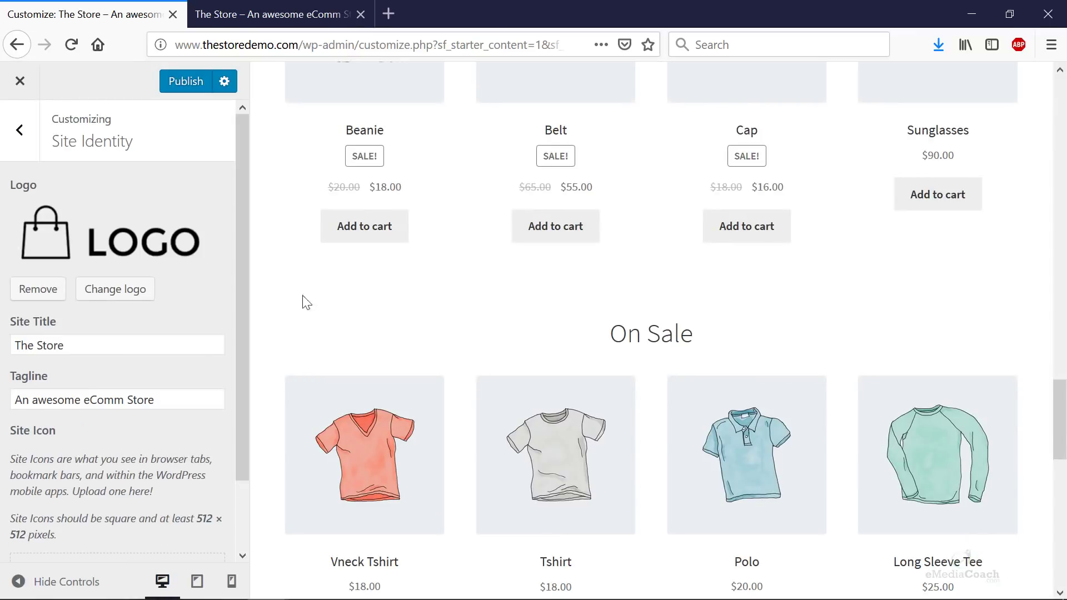
# - Publish the logo, reload the store homepage to see it in the header, then return to the Customizer
pyautogui.click(191, 83)
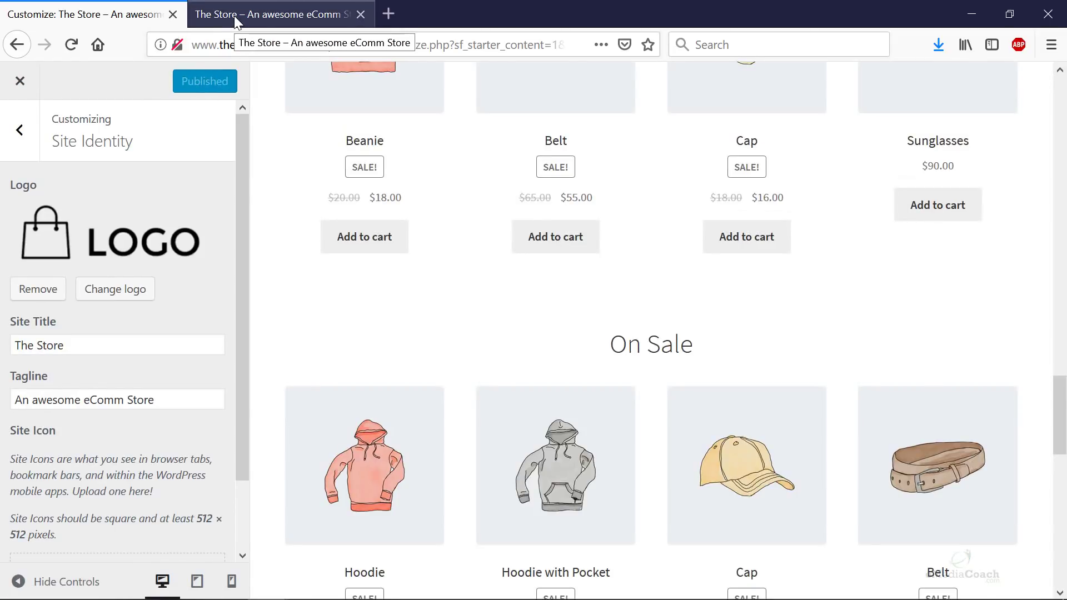
pyautogui.click(234, 15)
pyautogui.press('F5')
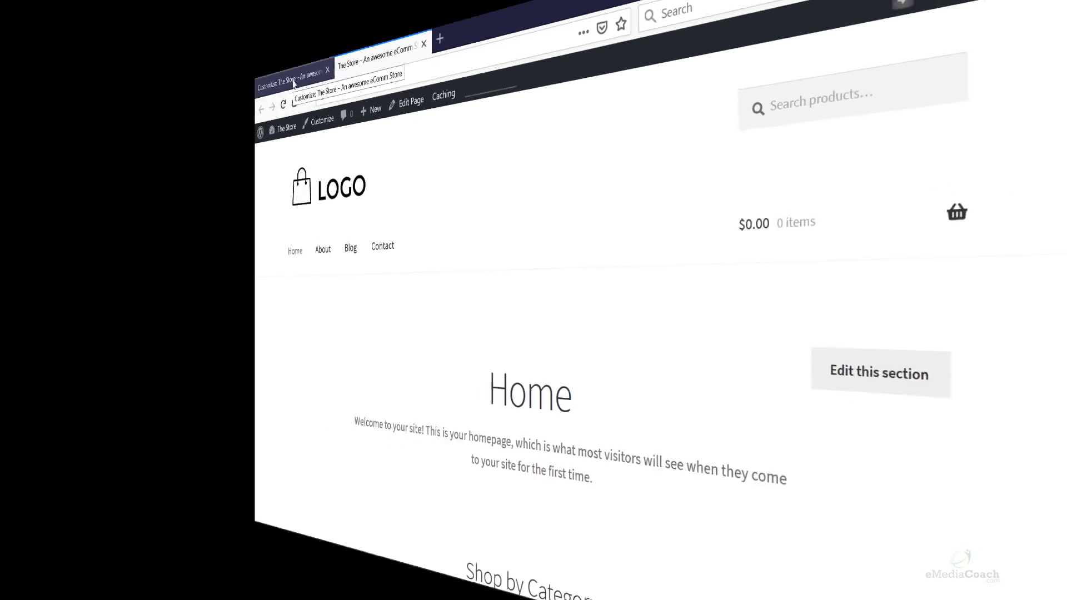
pyautogui.click(95, 15)
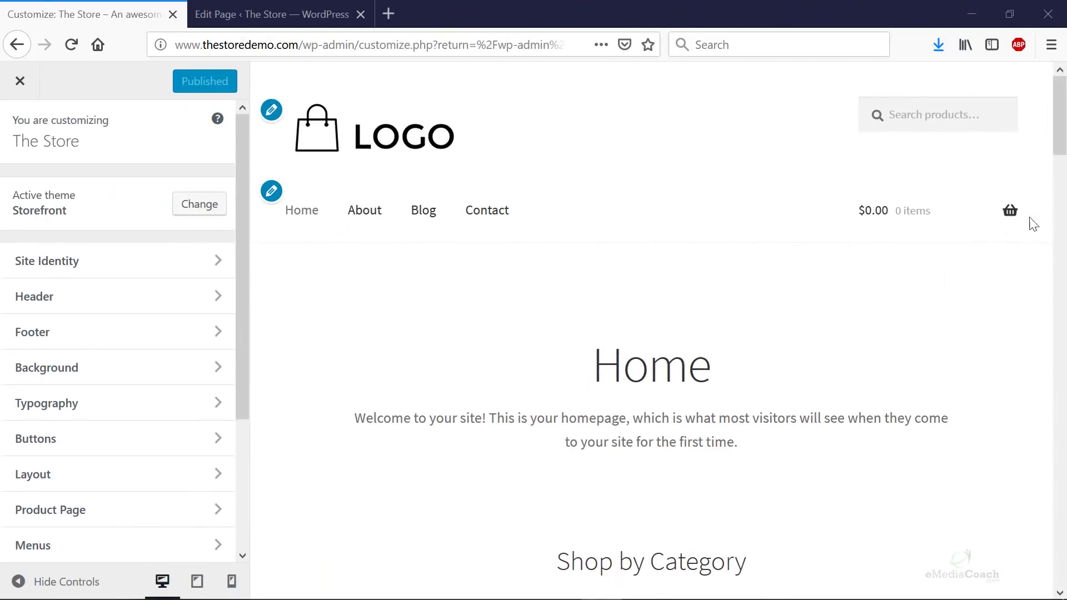
pyautogui.scroll(-10, 621, 309)
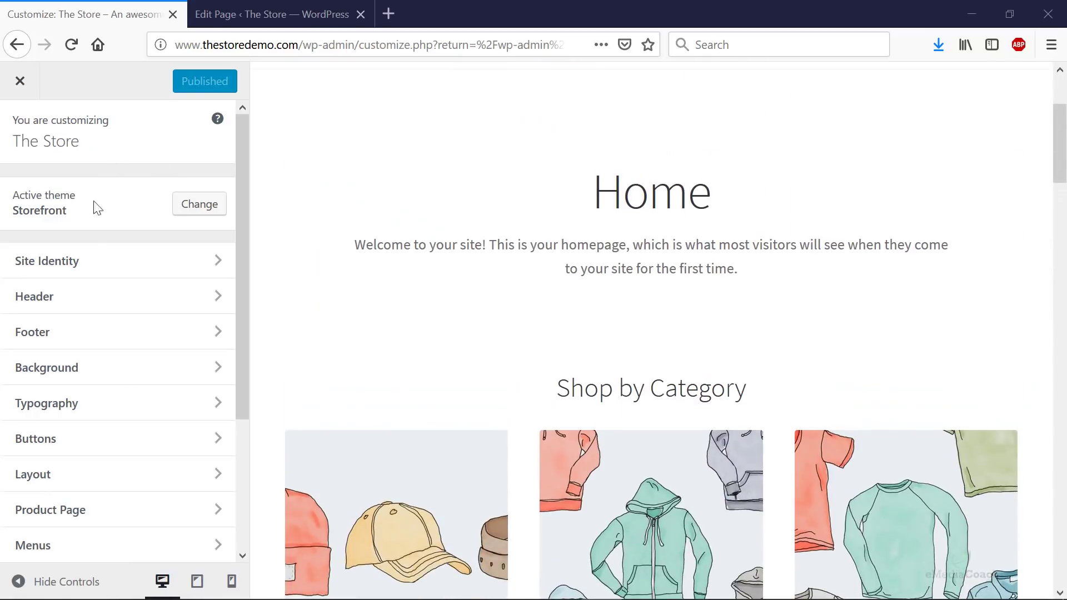
# - In Homepage Settings, confirm the static homepage remains the Home page
pyautogui.scroll(-5, 100, 336)
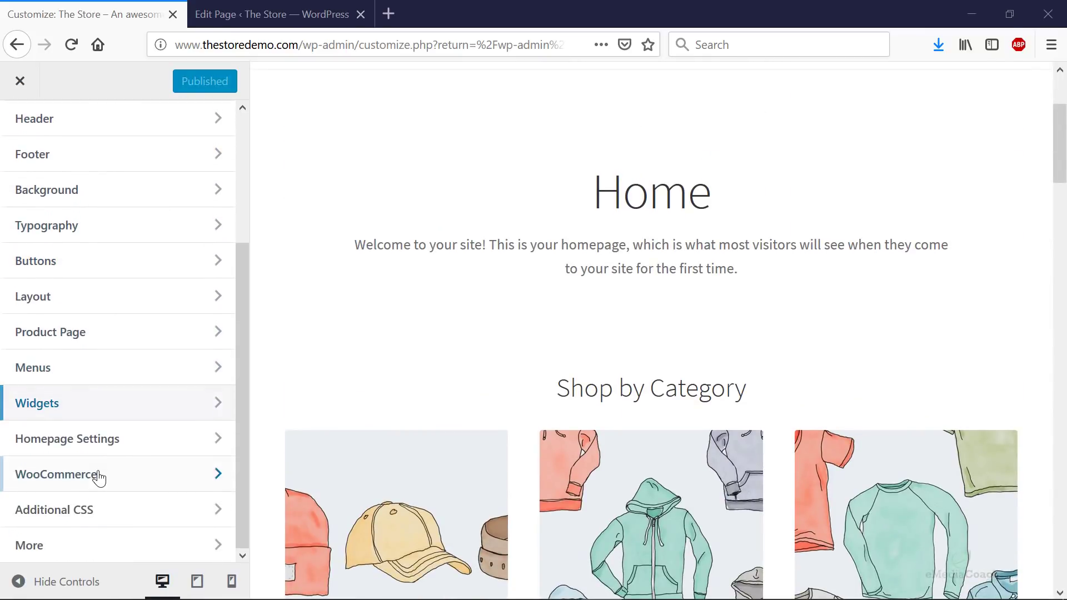
pyautogui.click(100, 447)
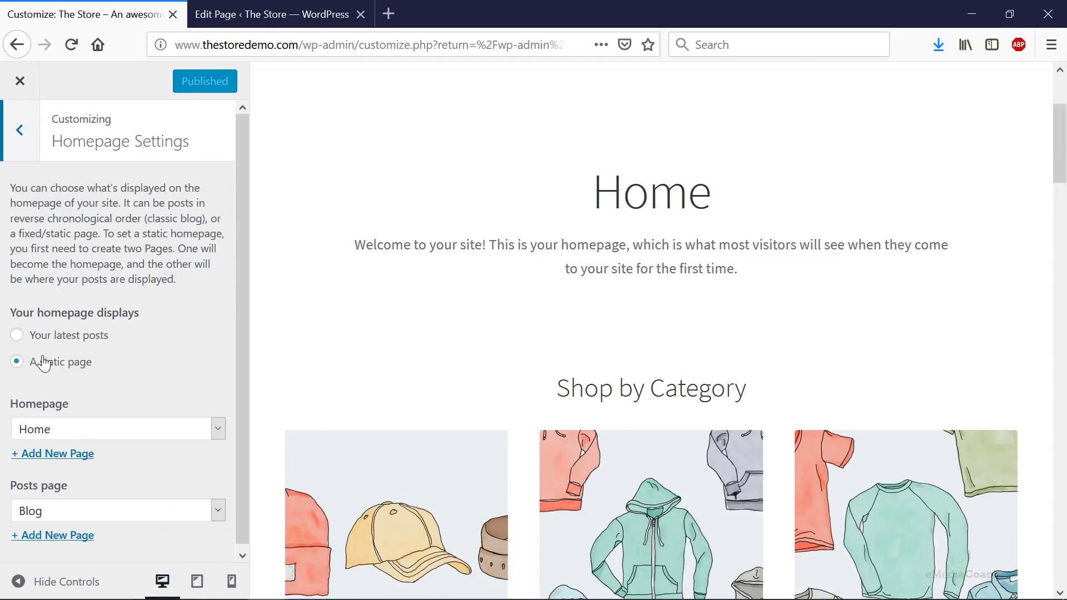
pyautogui.click(78, 431)
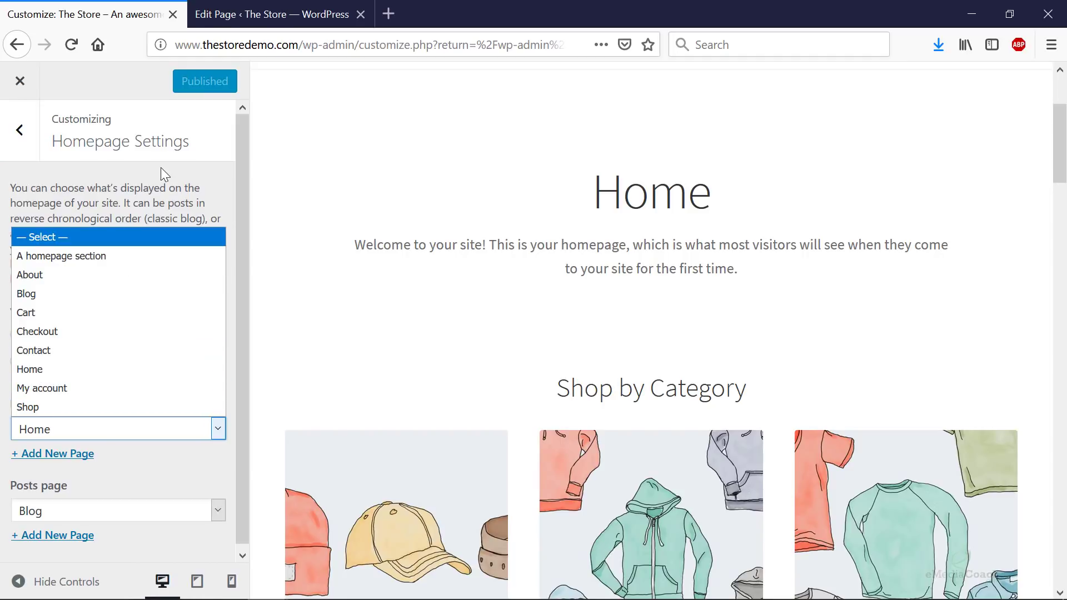
pyautogui.click(187, 194)
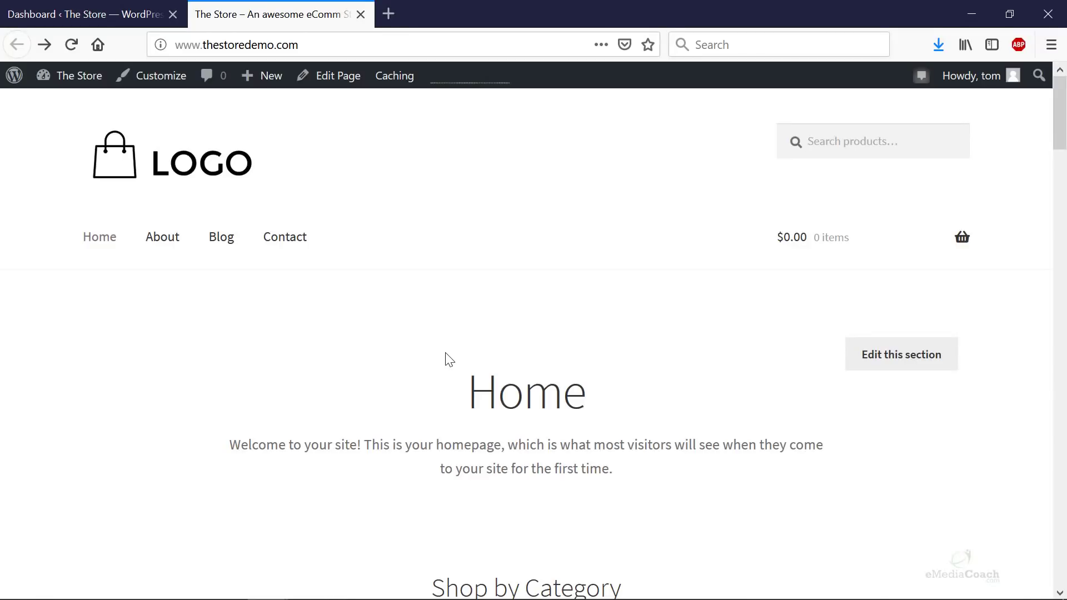
pyautogui.scroll(-15, 449, 360)
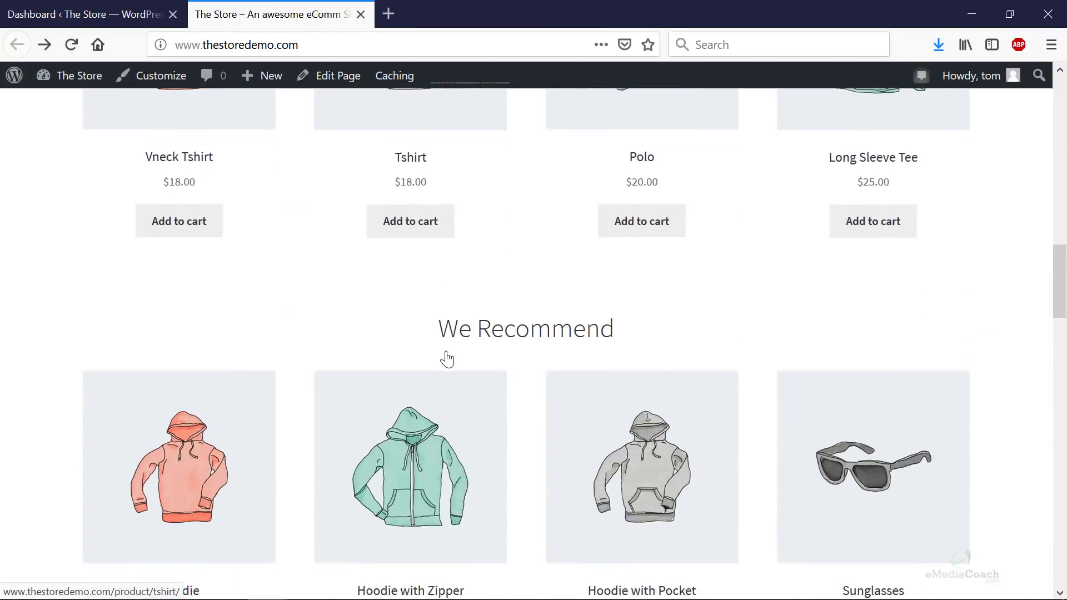
pyautogui.scroll(-5, 447, 359)
pyautogui.scroll(2, 448, 355)
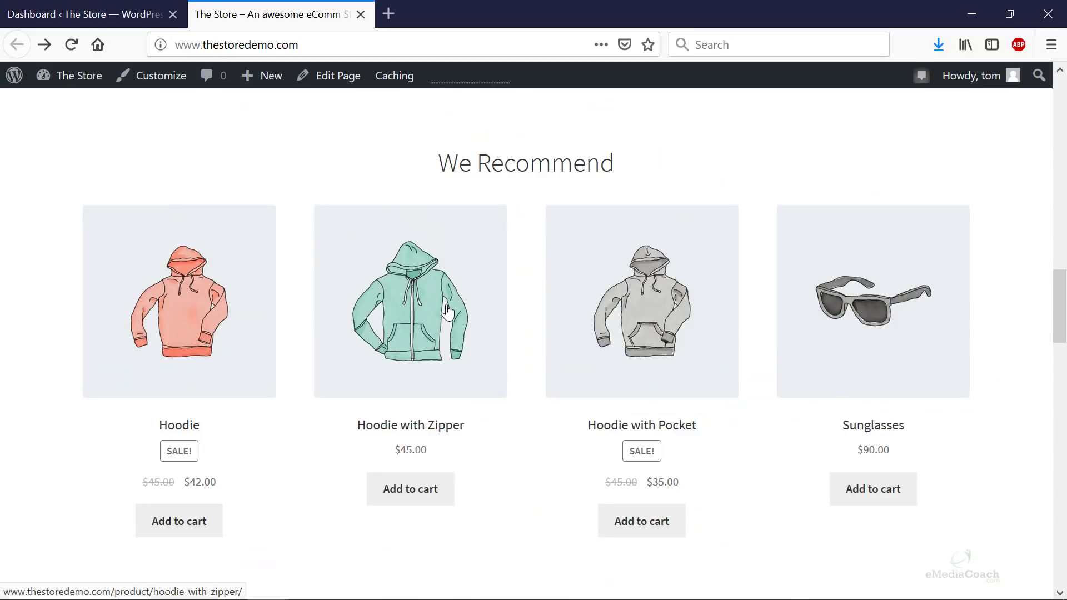
pyautogui.click(448, 311)
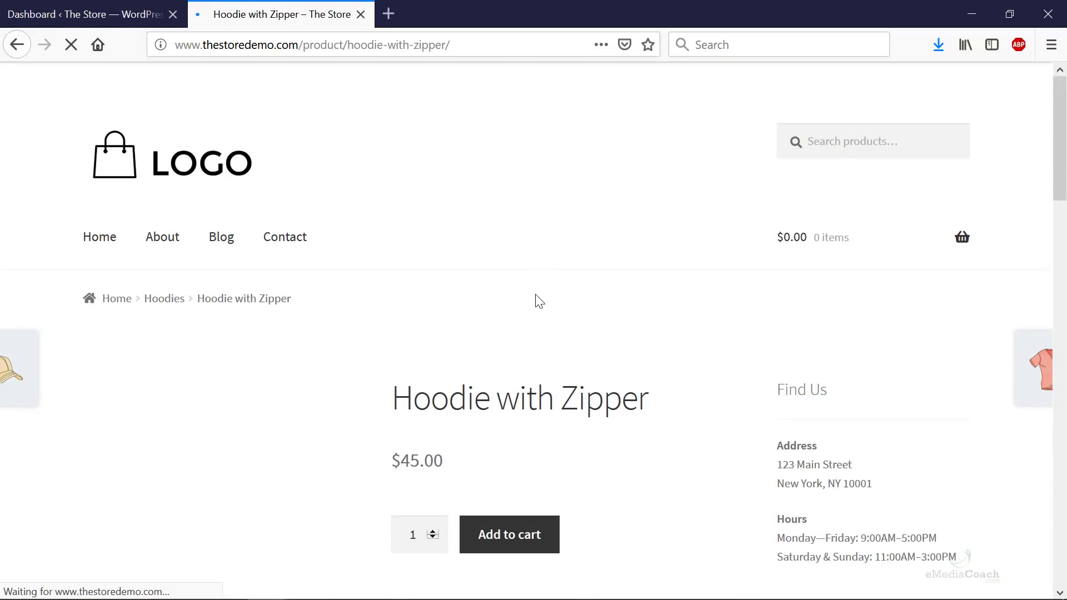
pyautogui.scroll(-6, 534, 300)
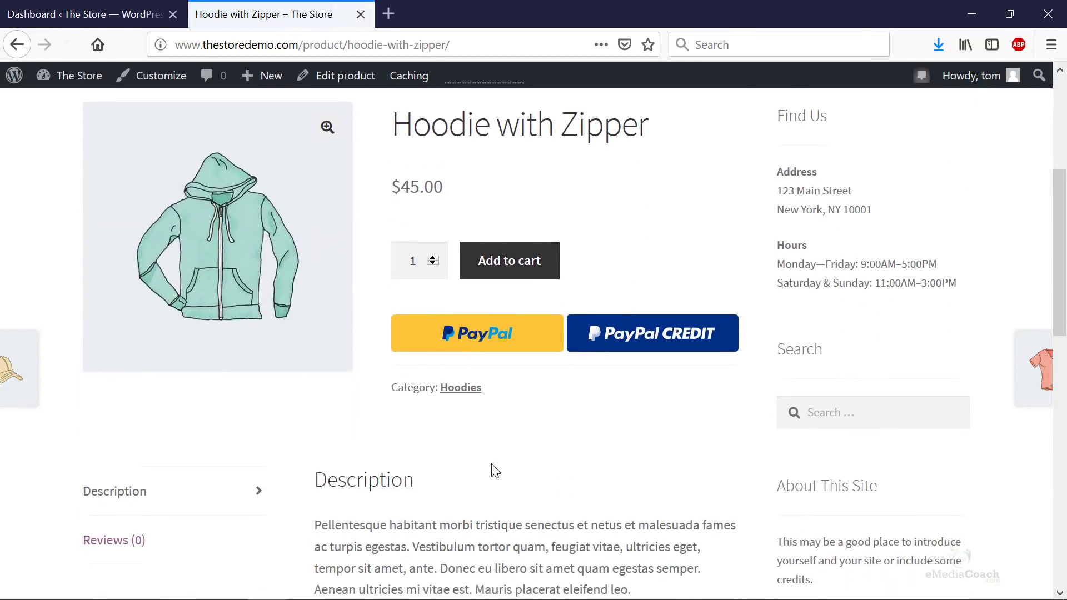
pyautogui.scroll(-10, 492, 469)
pyautogui.scroll(15, 499, 463)
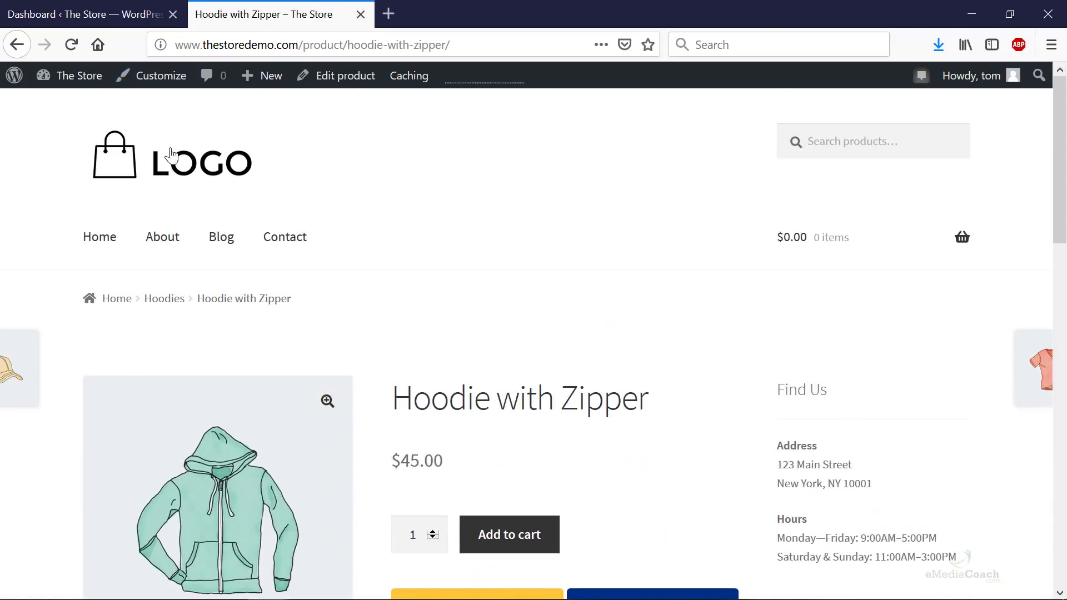
pyautogui.click(172, 158)
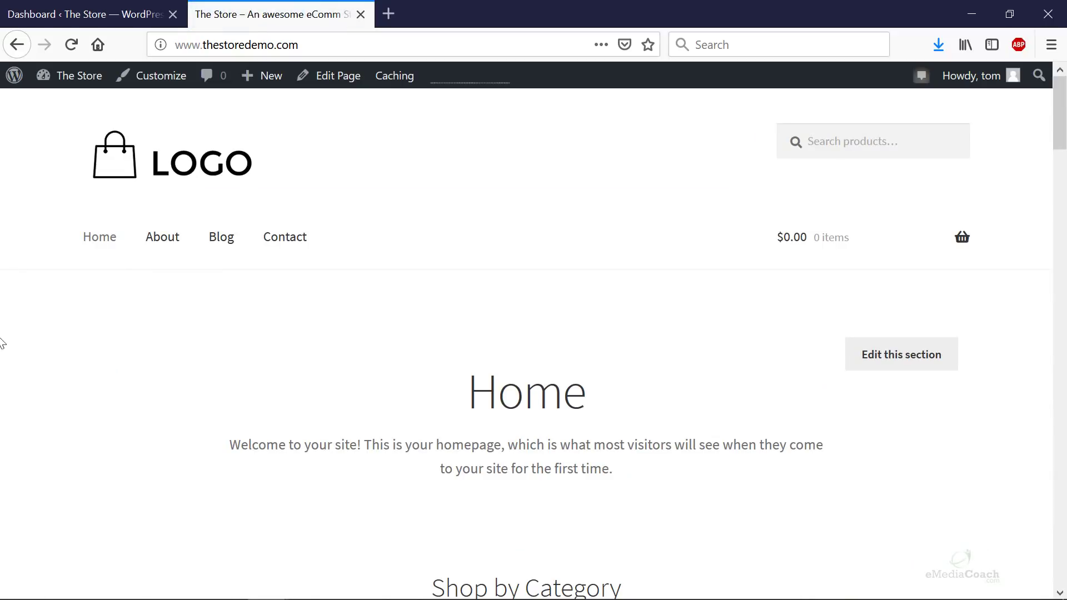
# - Search Plugins > Add New for 'storefront add slider', then install and activate Storefront Add Slider
pyautogui.click(66, 14)
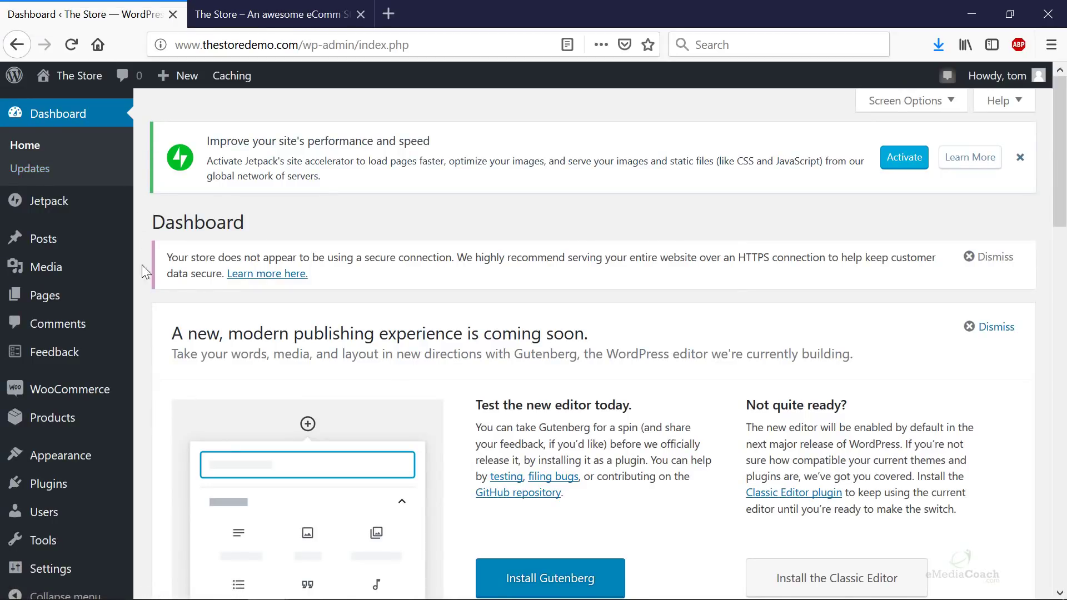
pyautogui.moveTo(59, 485)
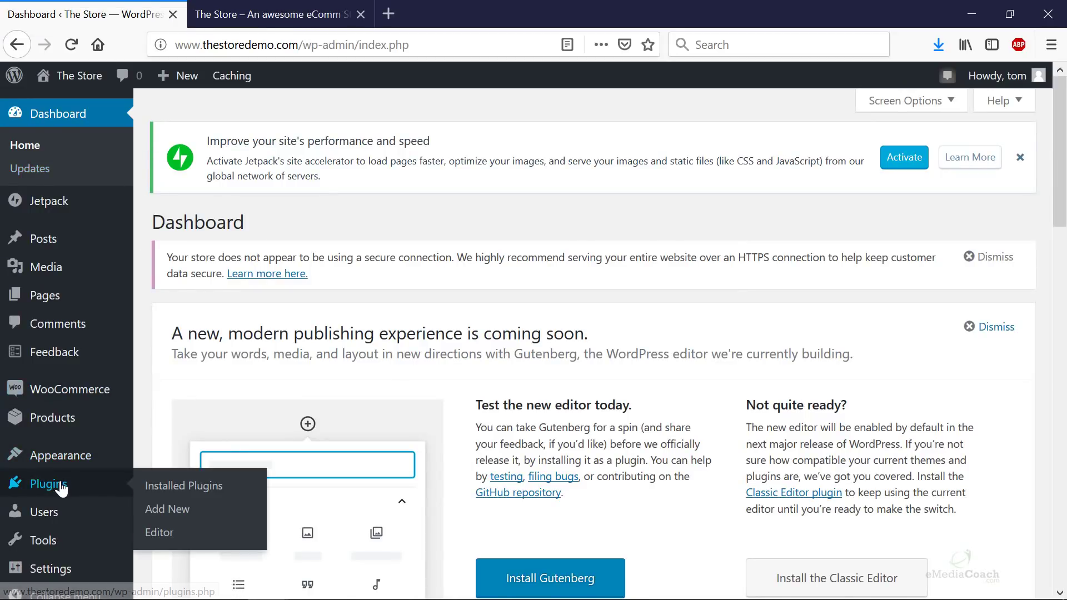
pyautogui.click(167, 509)
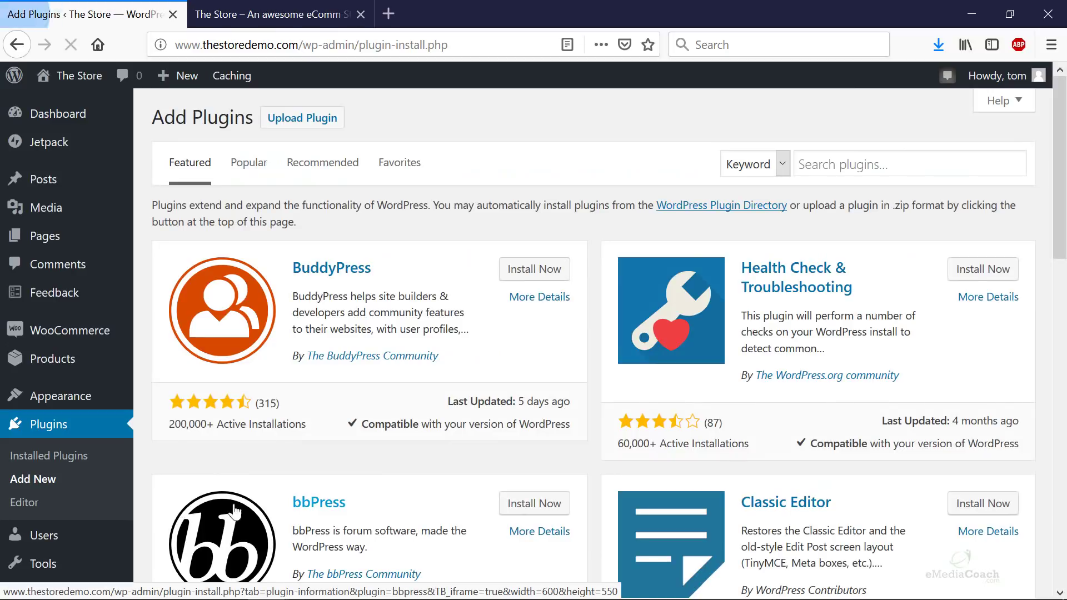
pyautogui.click(869, 166)
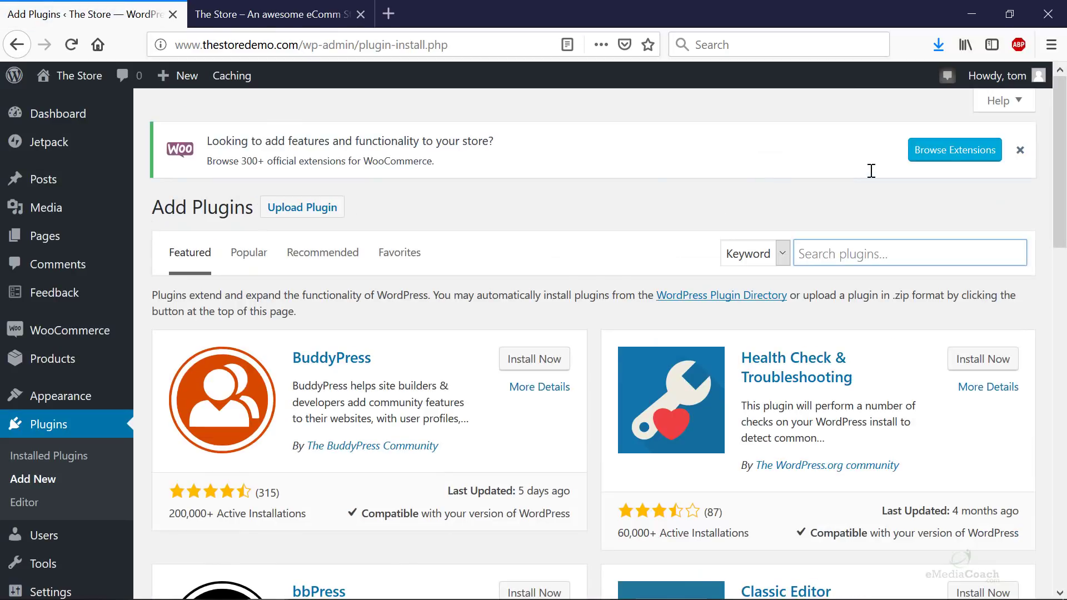
pyautogui.click(837, 257)
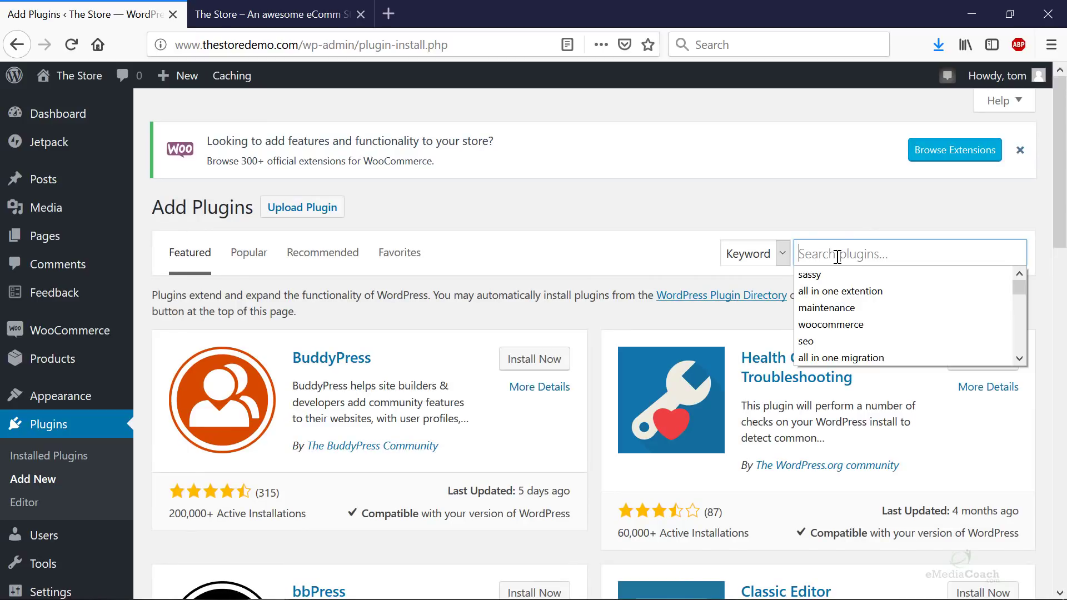
pyautogui.click(837, 257)
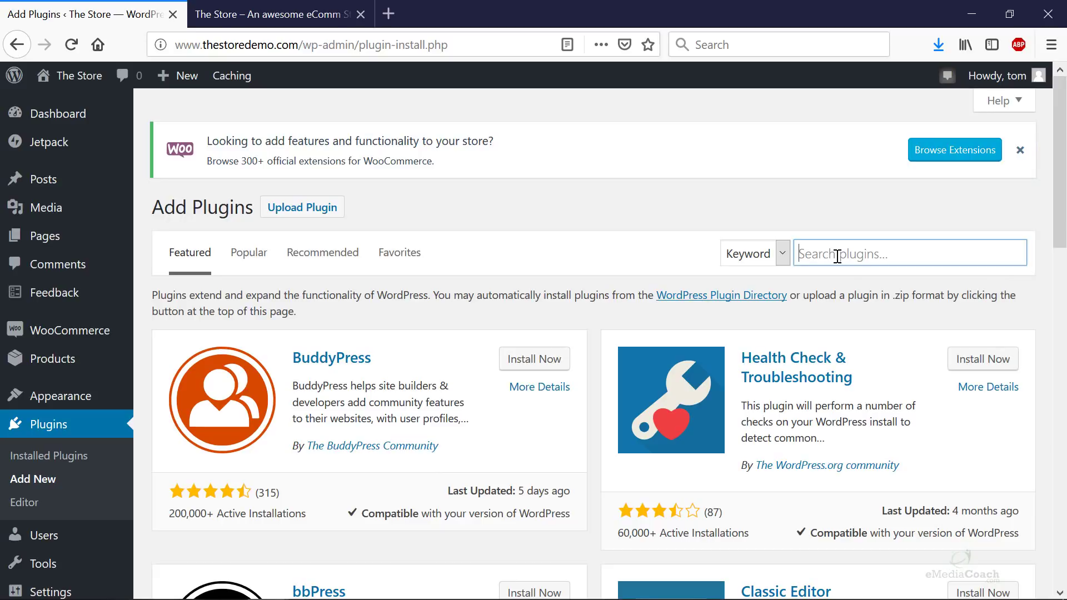
pyautogui.write('storefront ad')
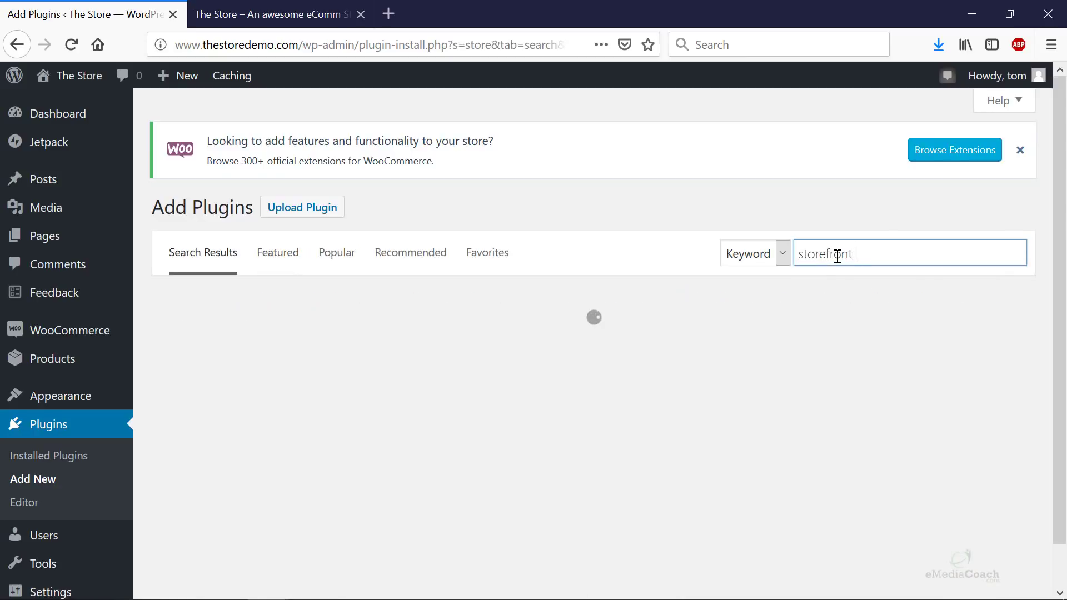
pyautogui.write('d slider')
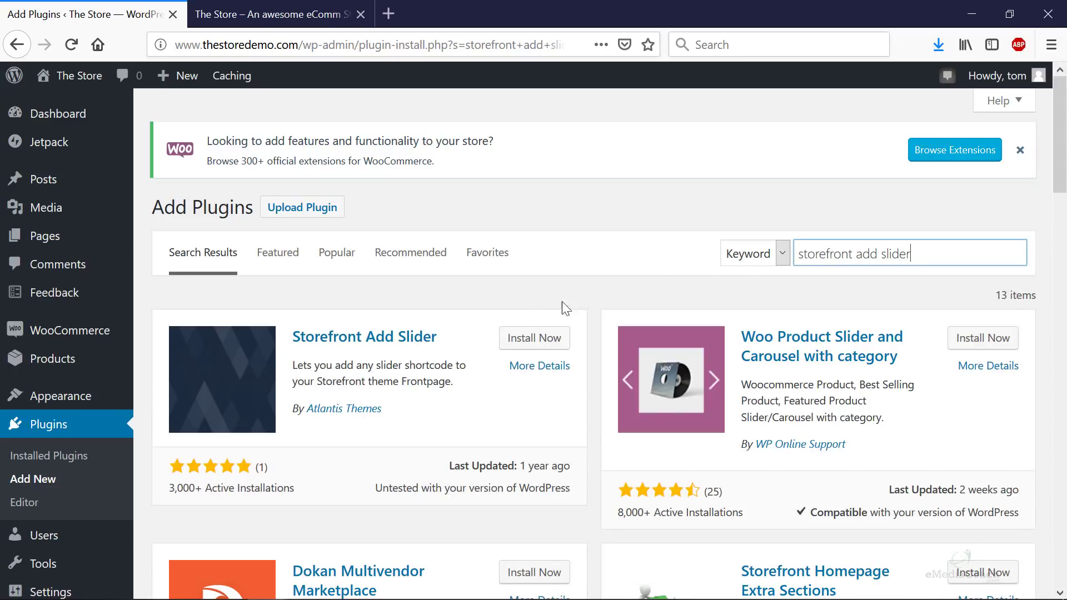
pyautogui.click(540, 345)
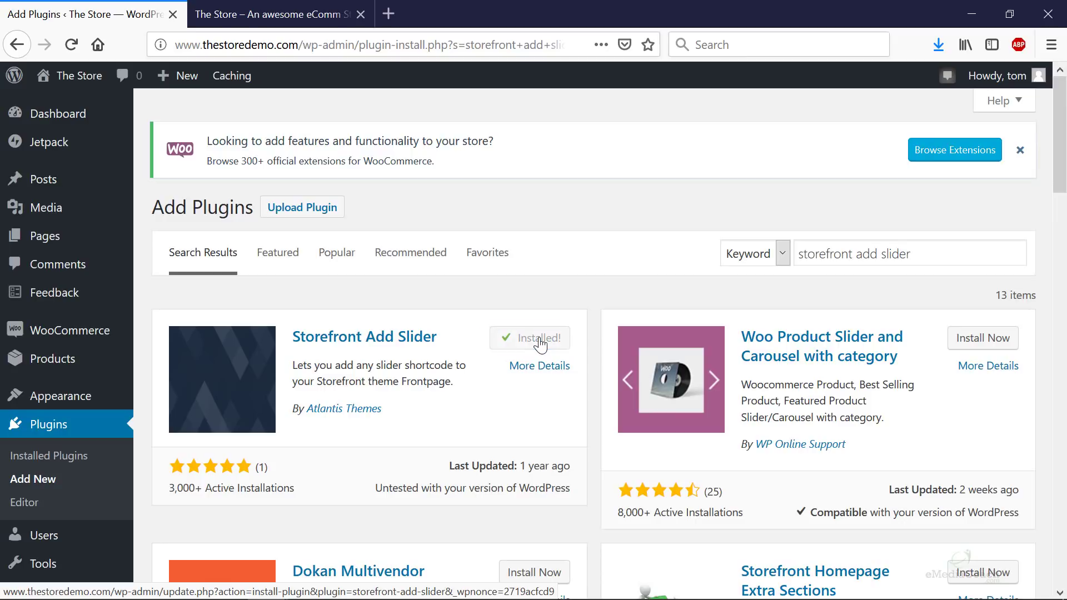
pyautogui.click(537, 343)
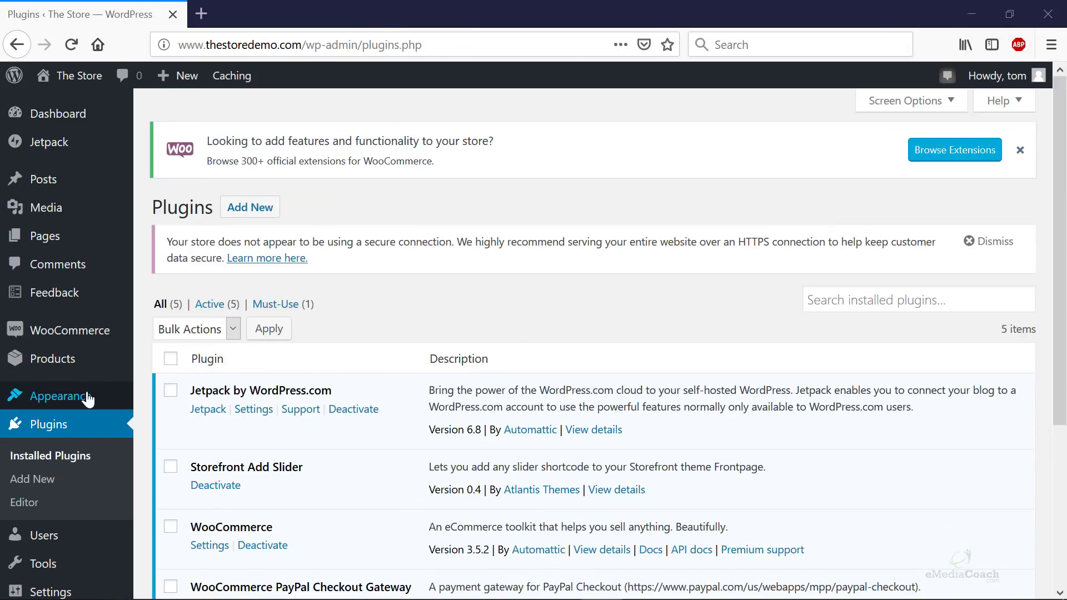
pyautogui.moveTo(87, 398)
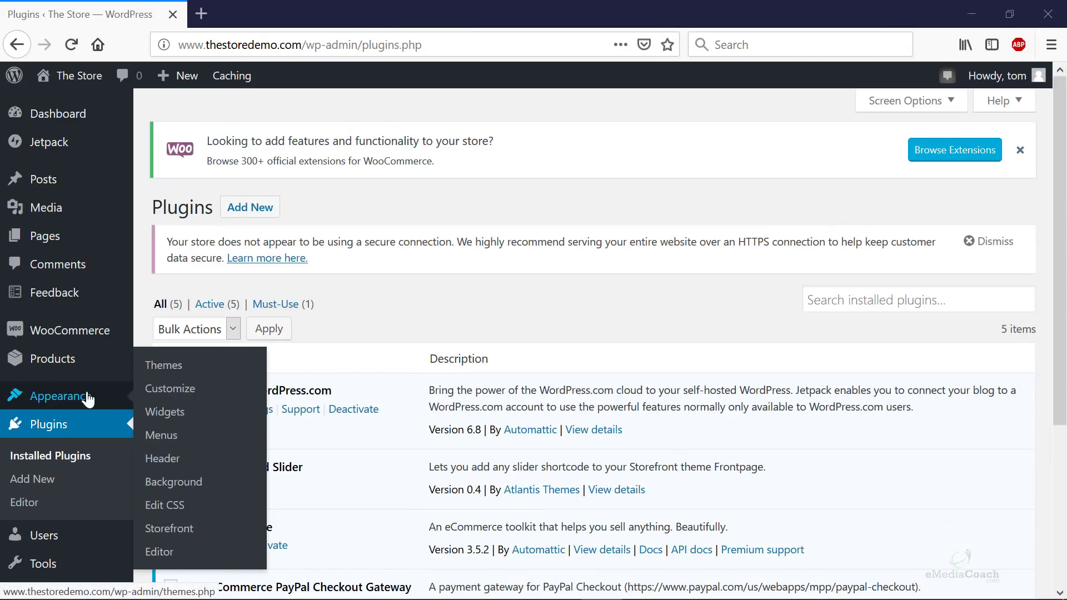
pyautogui.click(190, 392)
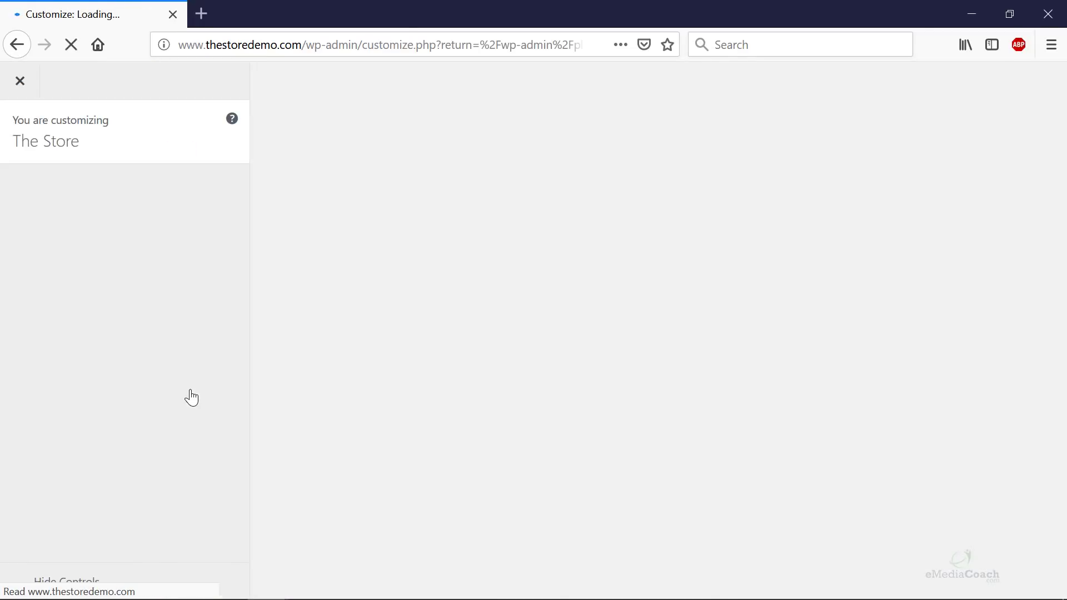
pyautogui.scroll(-3, 163, 392)
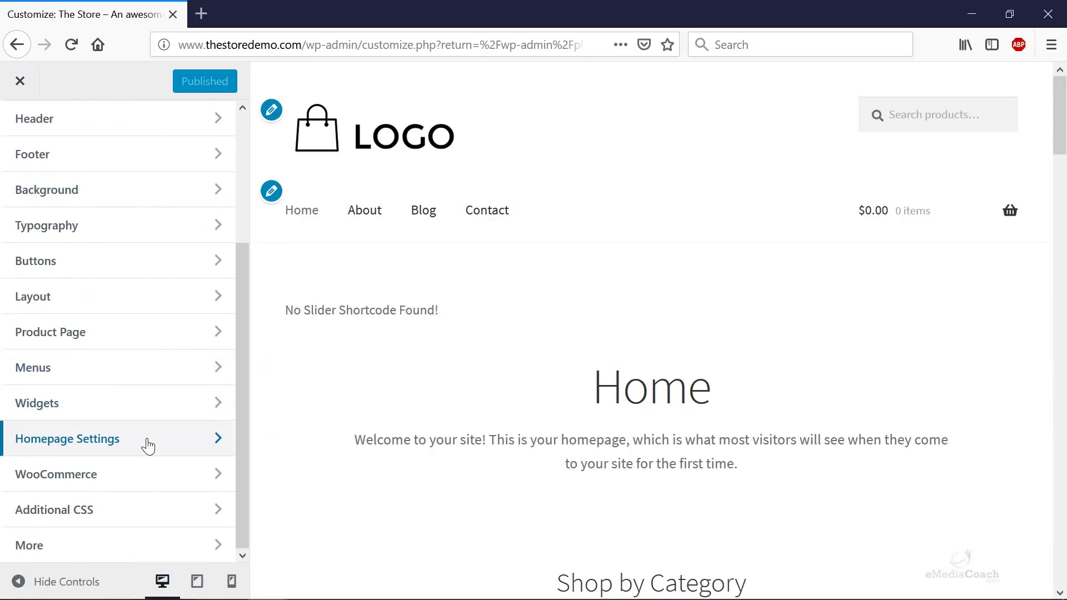
pyautogui.click(148, 445)
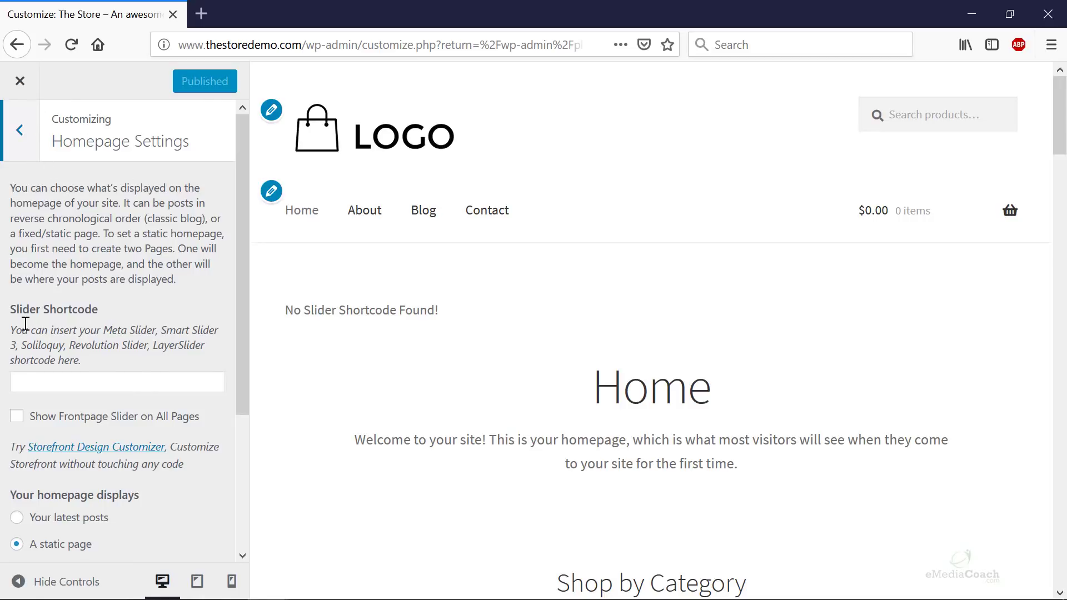
pyautogui.click(25, 143)
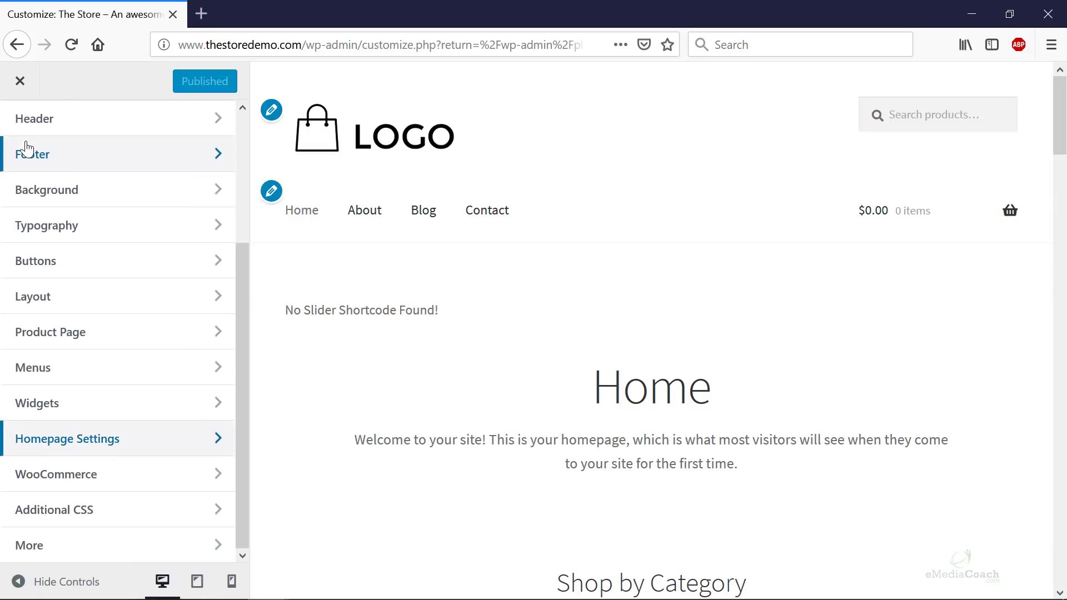
pyautogui.click(20, 81)
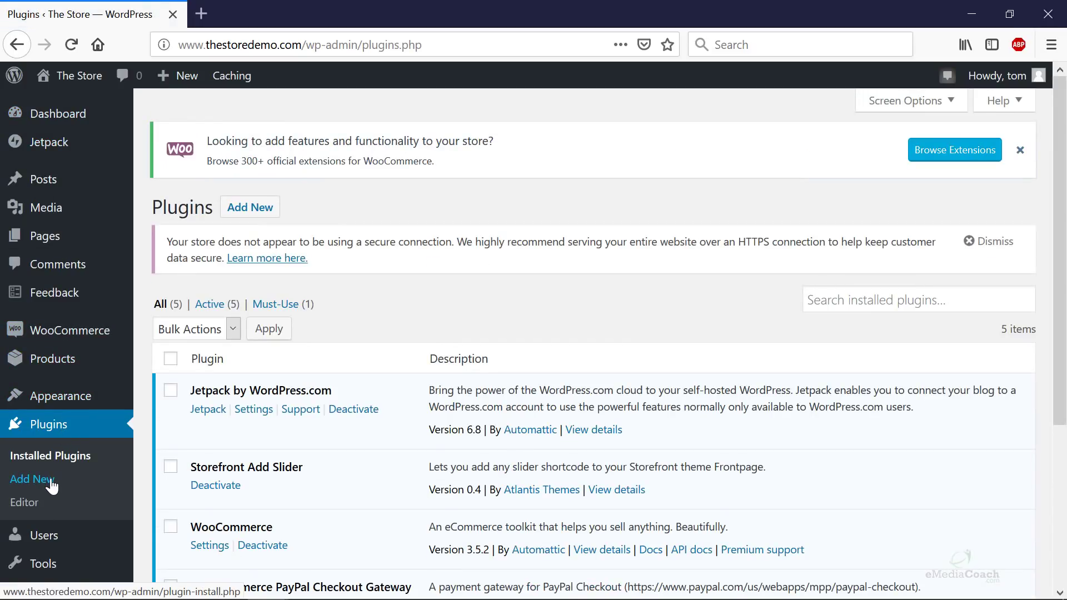
# - Search Add New plugins for 'slider ultimate', then install and activate Slider Ultimate
pyautogui.click(52, 486)
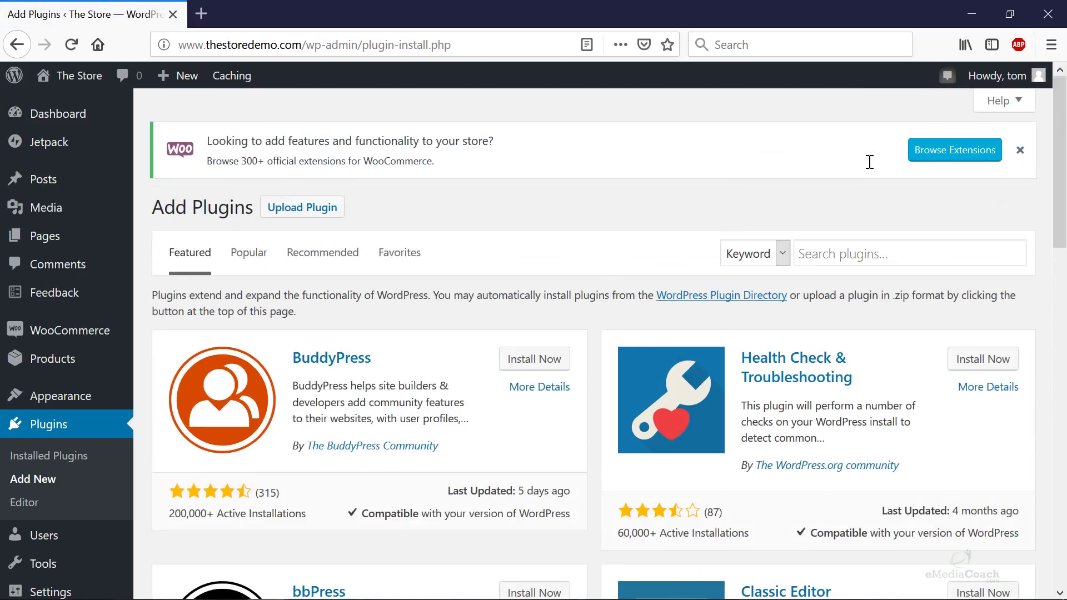
pyautogui.click(835, 251)
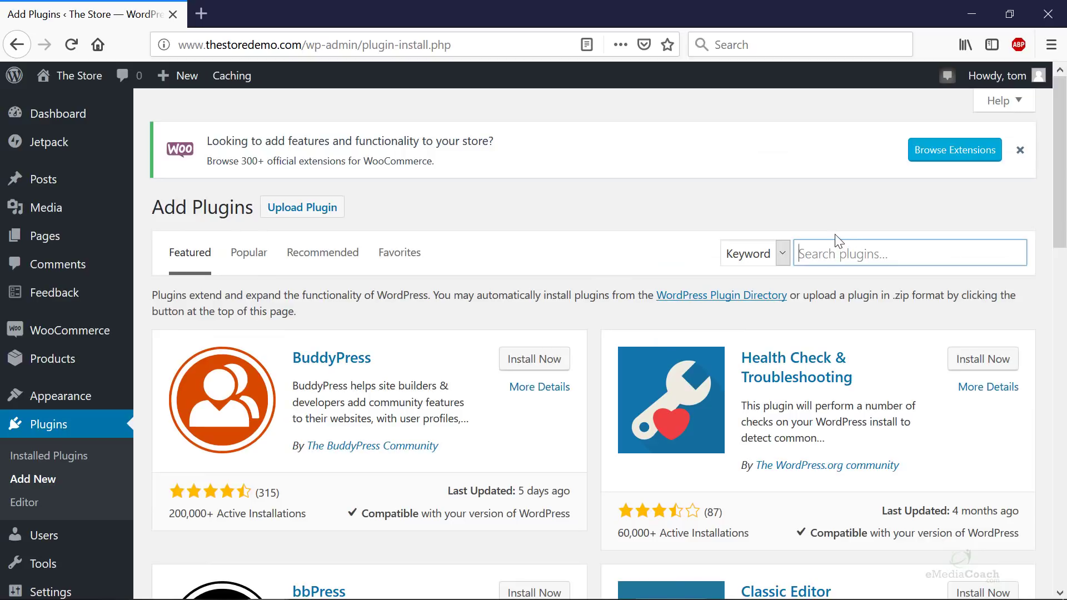
pyautogui.write('slider ')
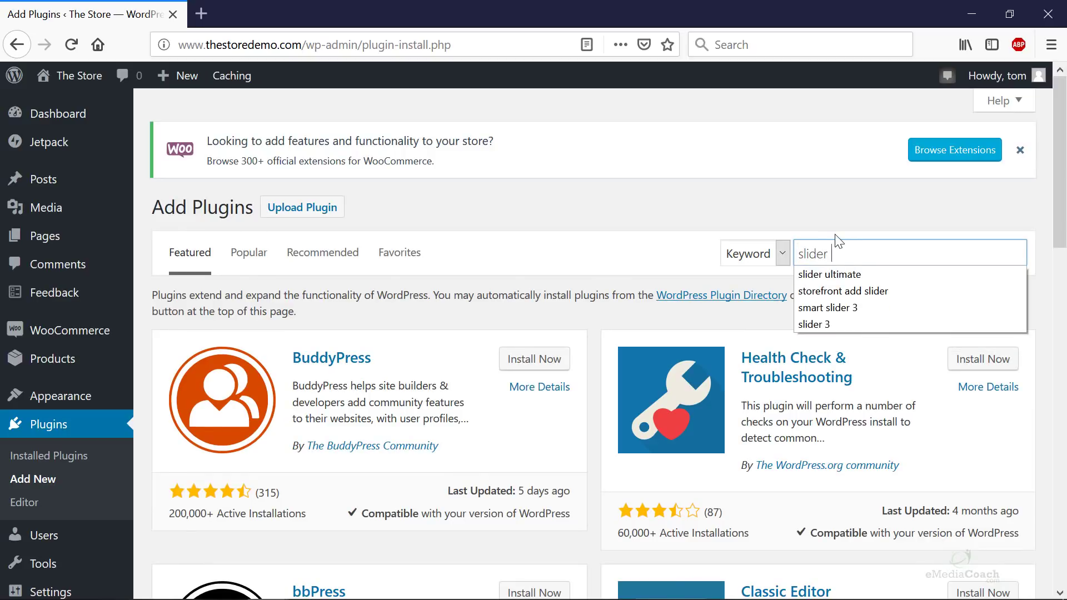
pyautogui.write('untimate')
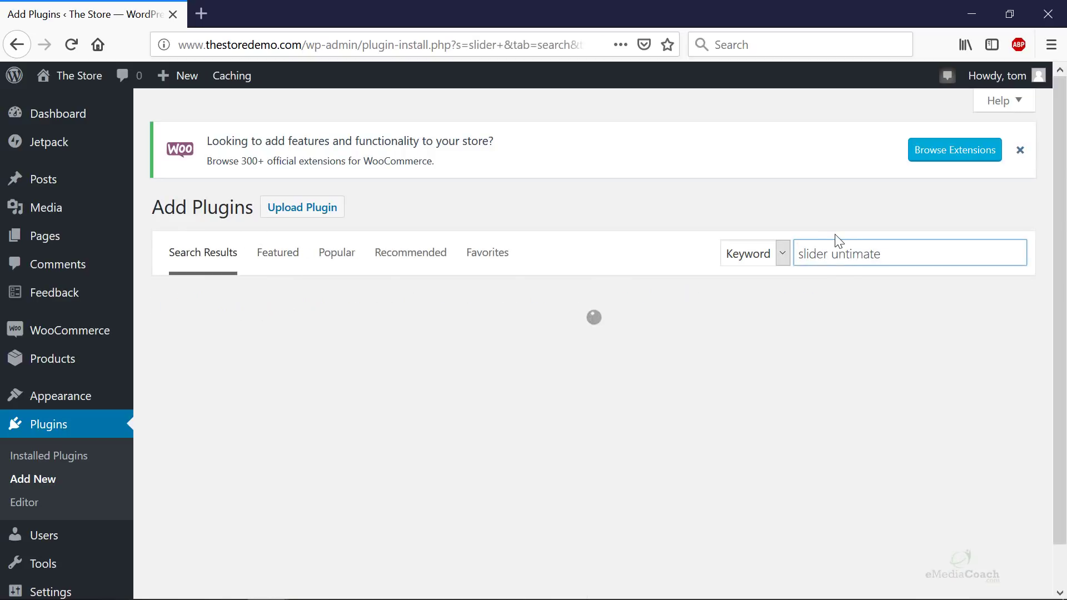
pyautogui.click(840, 244)
pyautogui.press('BackSpace')
pyautogui.write('l')
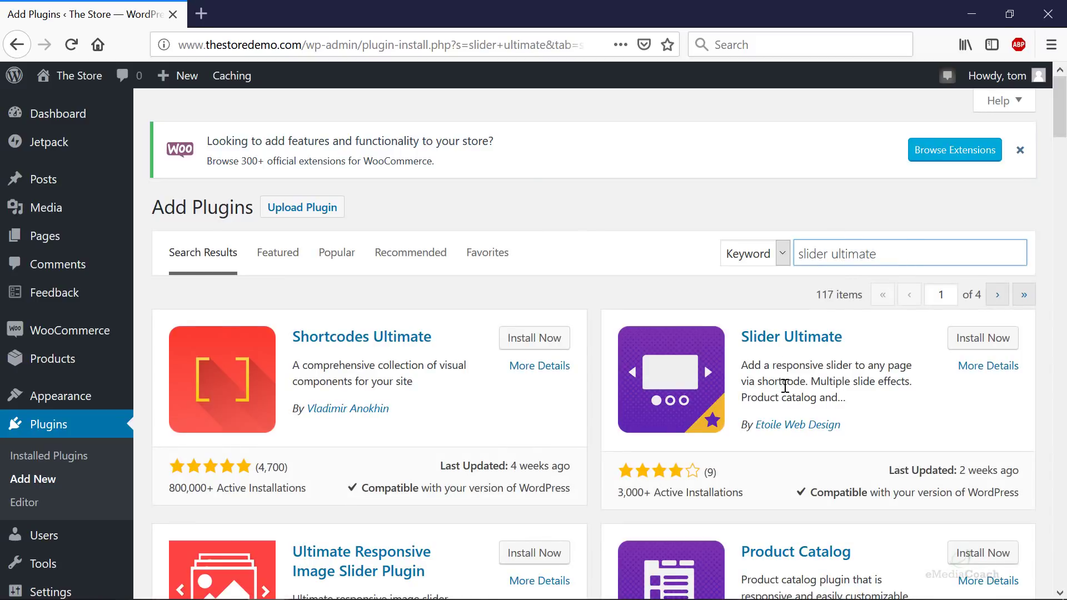
pyautogui.click(965, 339)
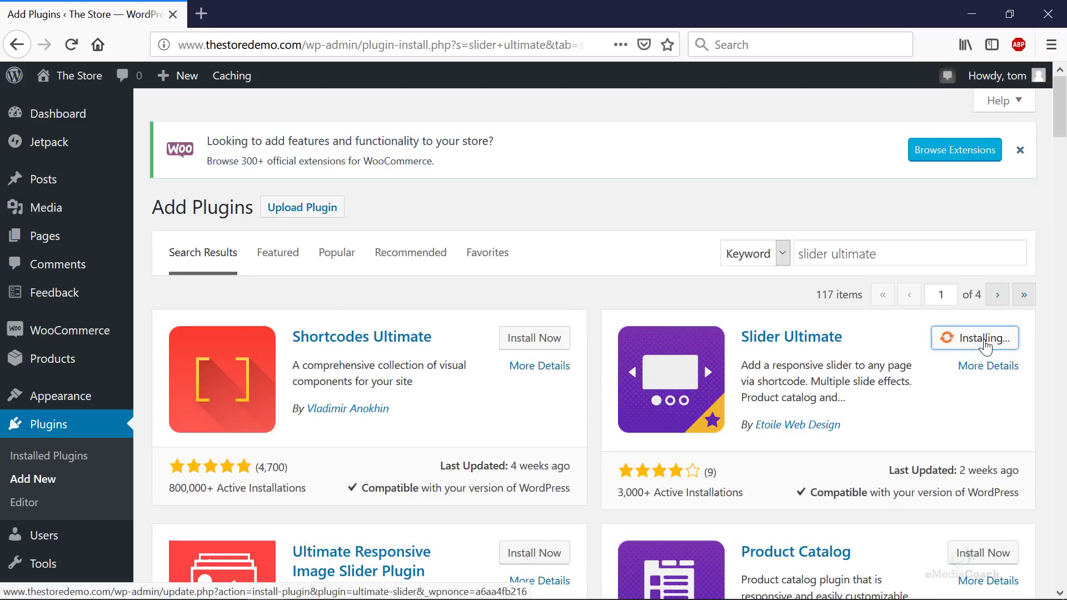
pyautogui.click(987, 345)
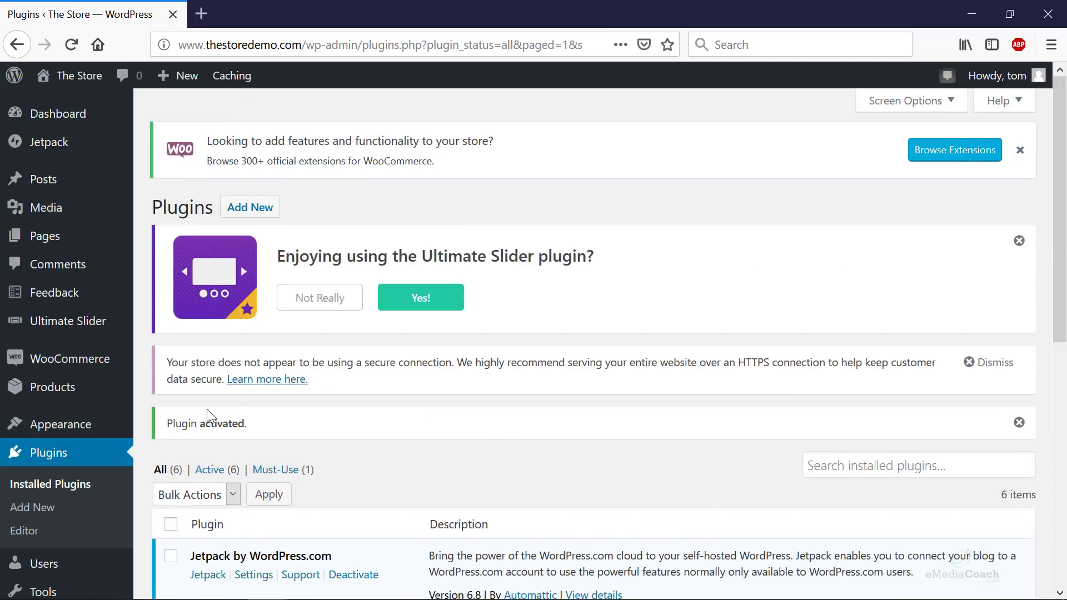
# - Add a new Ultimate Slider slide titled 'eCommerce Website'
pyautogui.moveTo(71, 328)
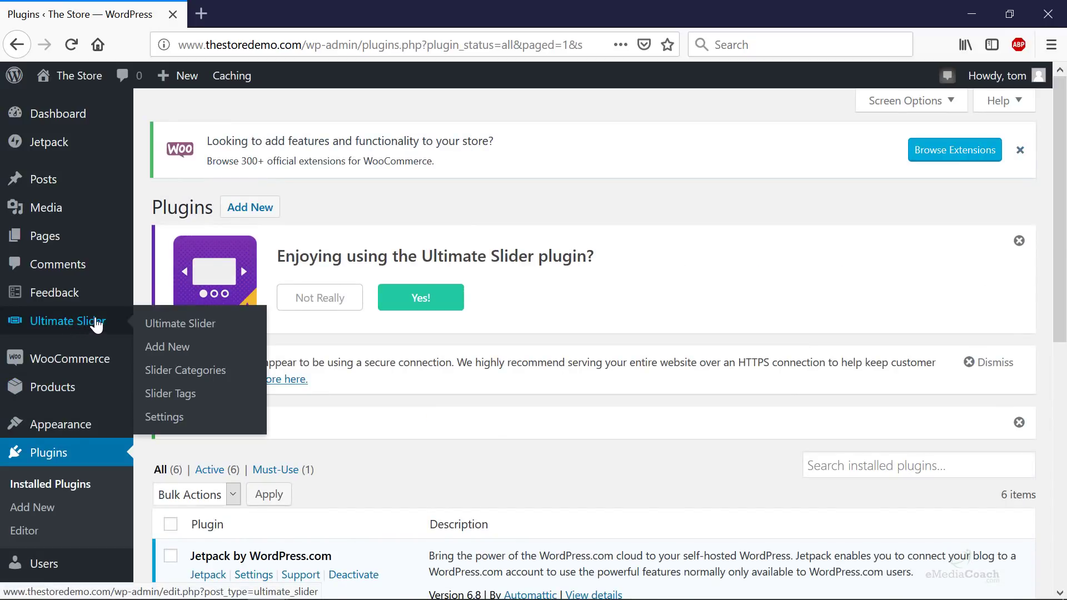
pyautogui.click(187, 348)
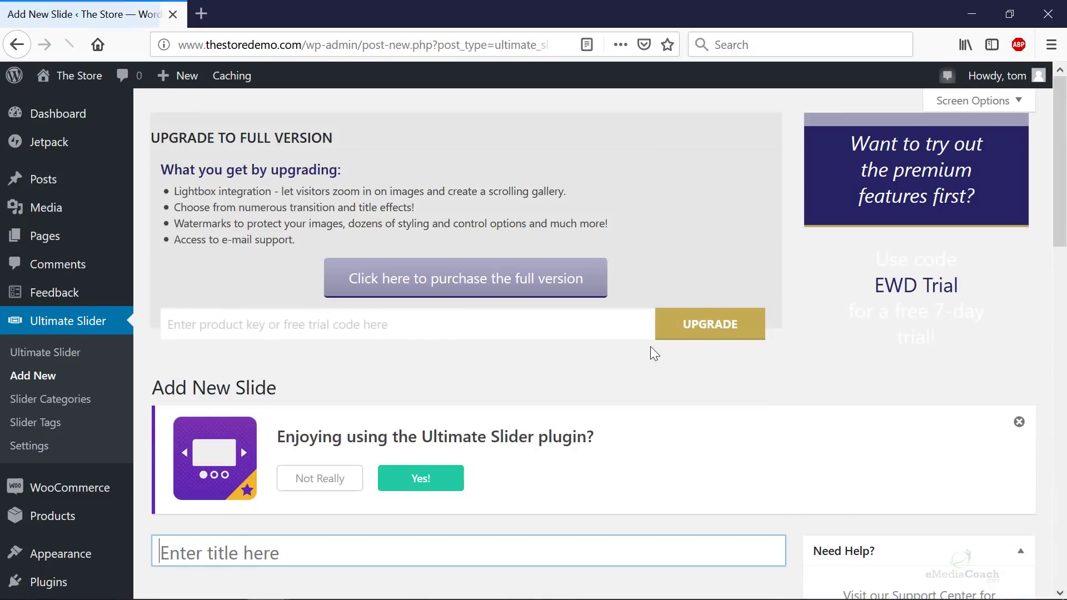
pyautogui.scroll(-3, 510, 388)
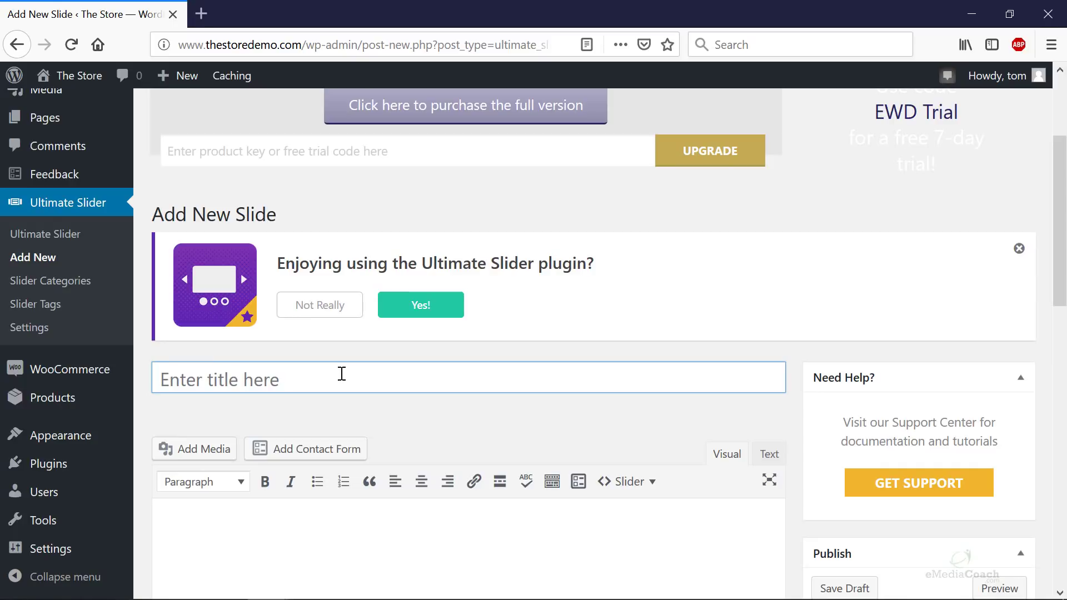
pyautogui.write('eCommer')
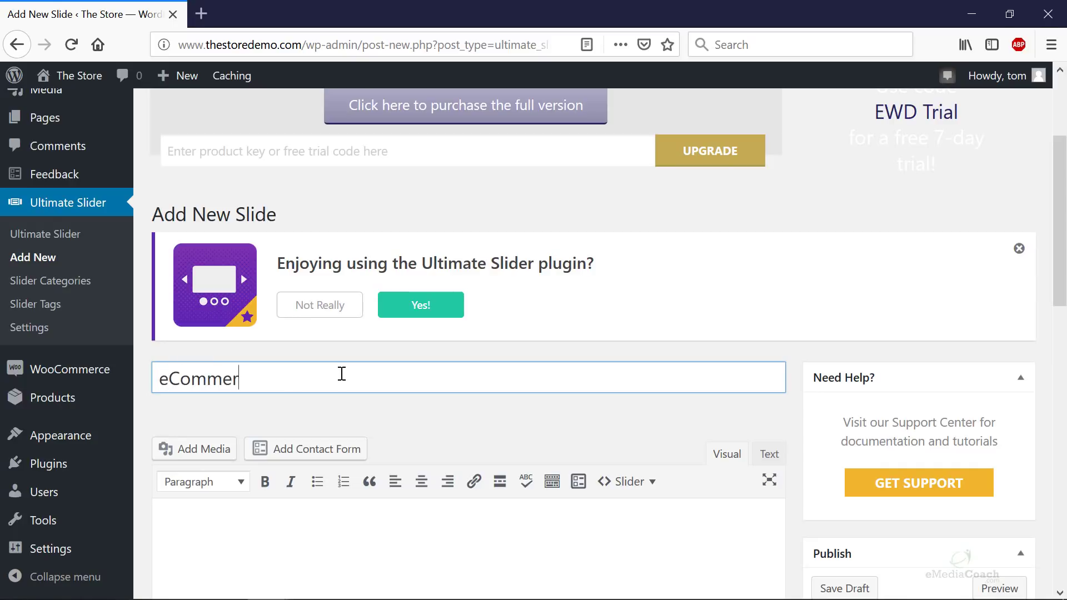
pyautogui.write(' Website')
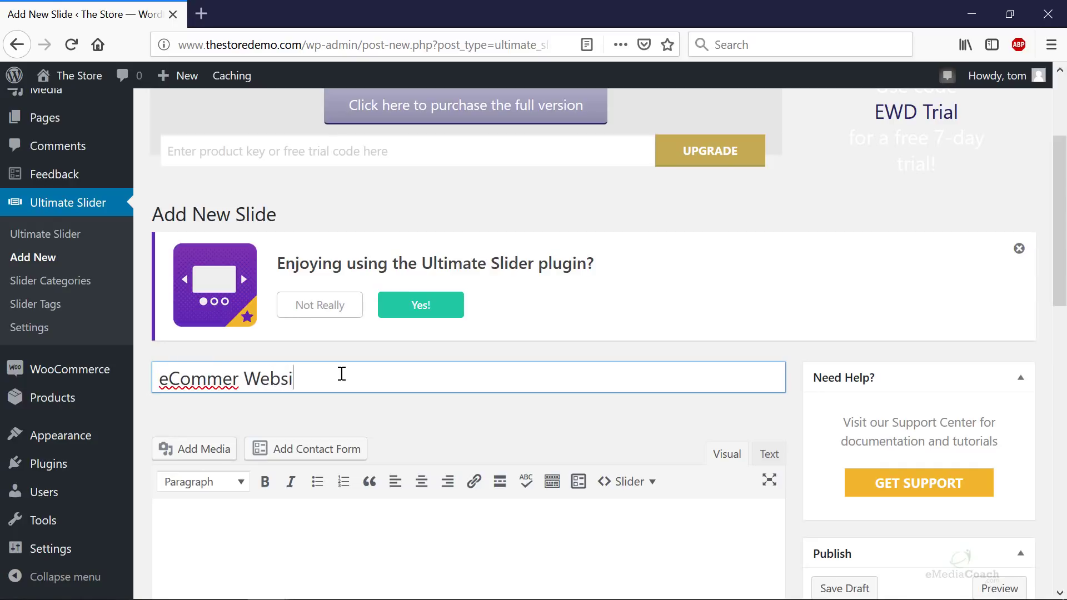
pyautogui.click(239, 379)
pyautogui.write('ce')
# - Bring up the featured image media library for the new slide
pyautogui.scroll(-3, 484, 379)
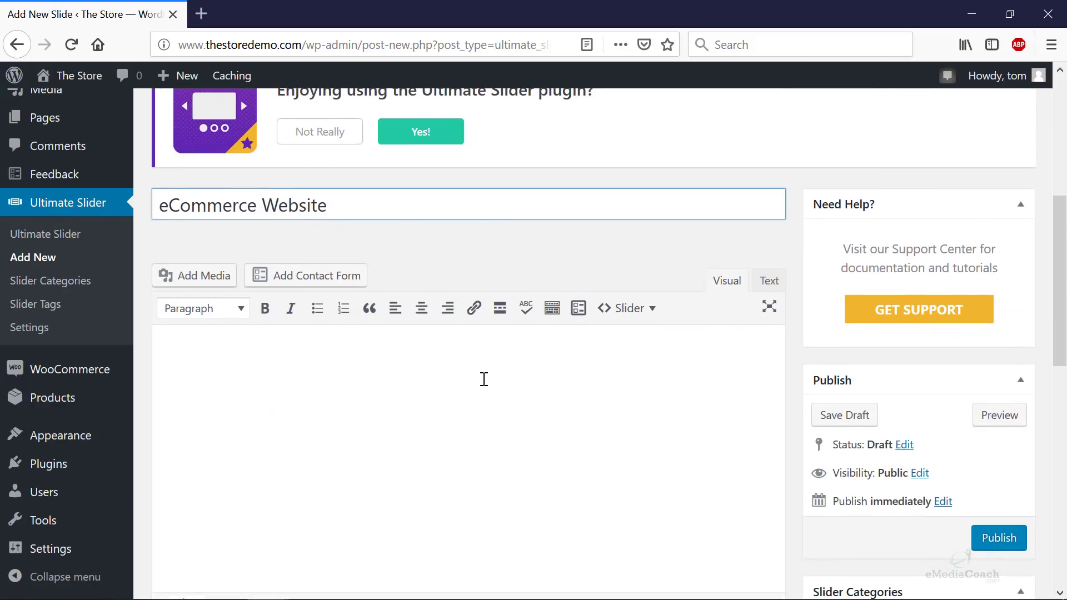
pyautogui.scroll(-2, 611, 389)
pyautogui.scroll(-9, 832, 400)
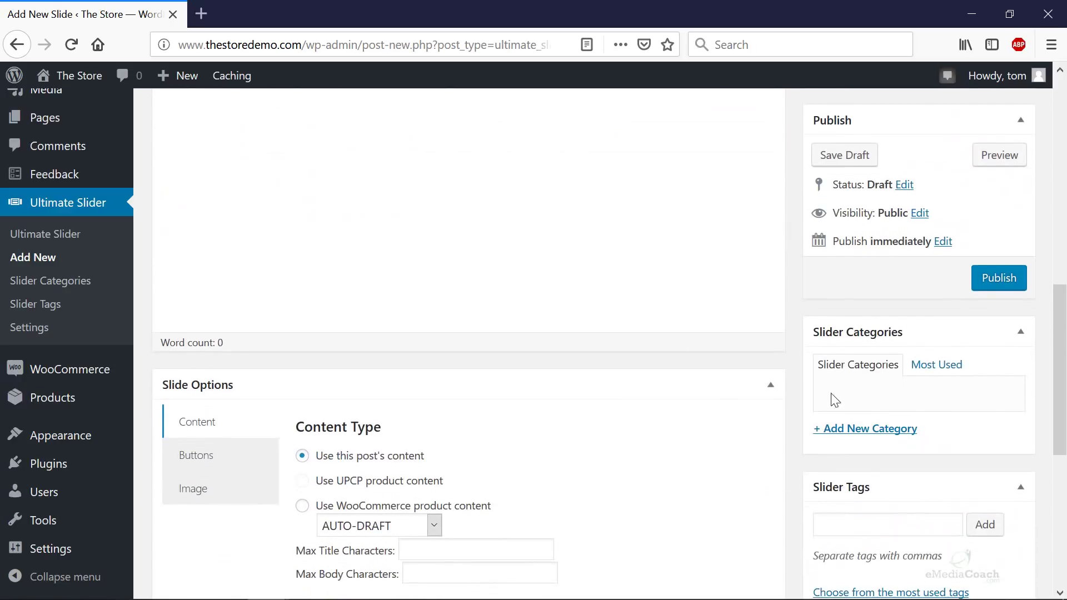
pyautogui.scroll(-1, 904, 403)
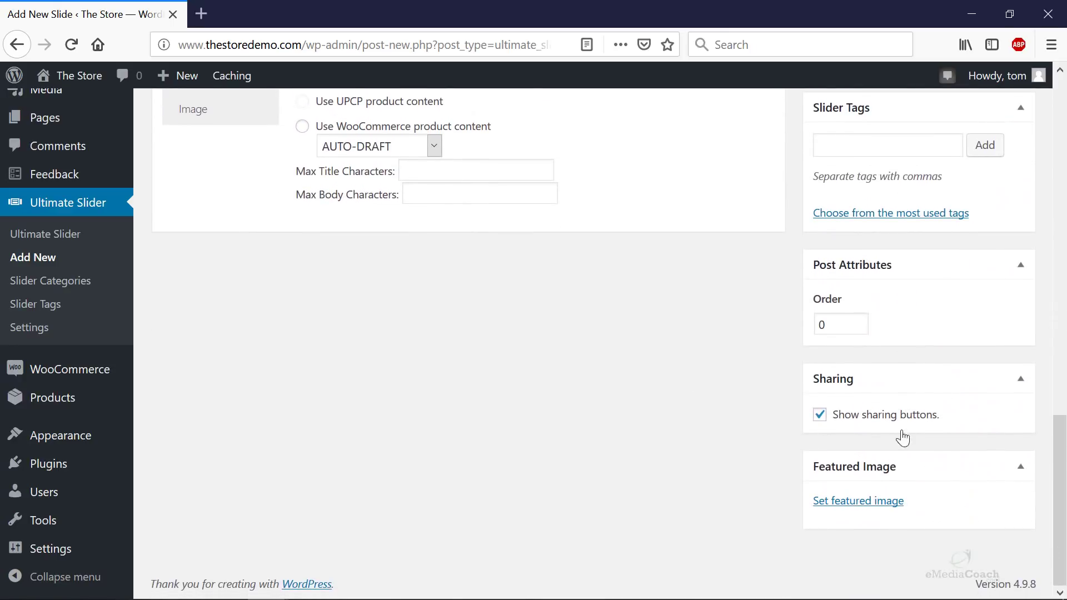
pyautogui.click(857, 502)
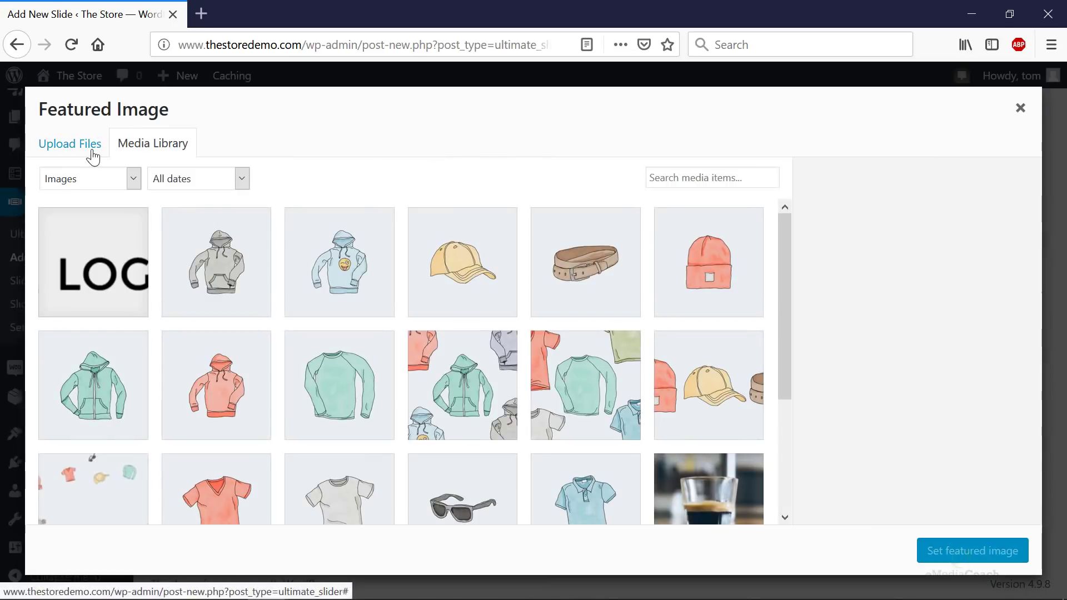
# - Upload the wristwatch photo watchdavid-1063653-unsplash-1.jpg to the media library
pyautogui.click(92, 155)
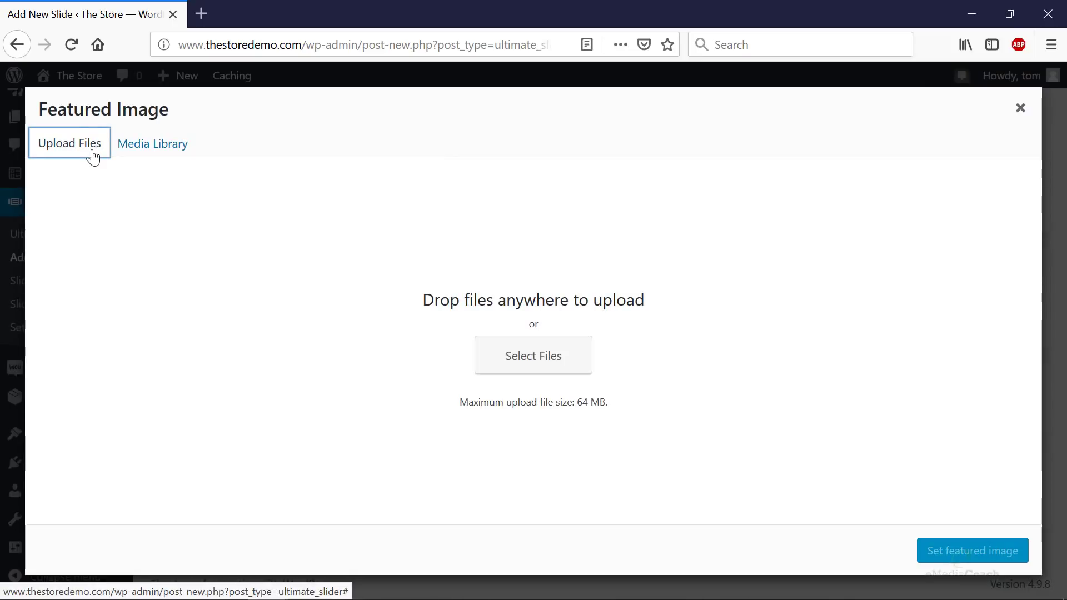
pyautogui.click(529, 365)
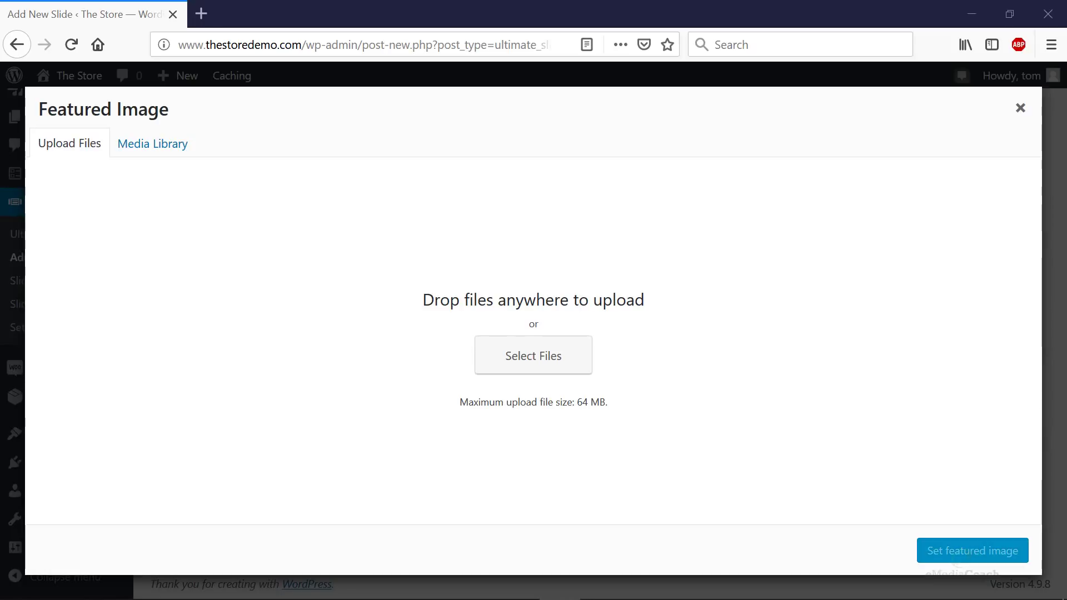
pyautogui.moveTo(1056, 112); pyautogui.dragTo(534, 308)
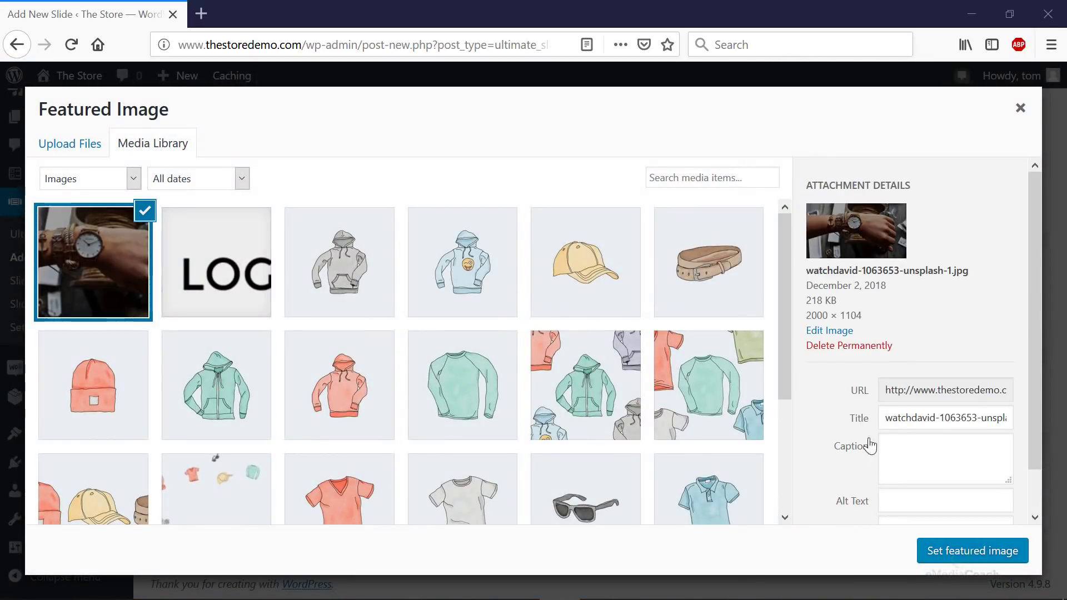
# - Set the wristwatch photo as featured image and add a 'Shop Now' button linking to Shop
pyautogui.click(959, 553)
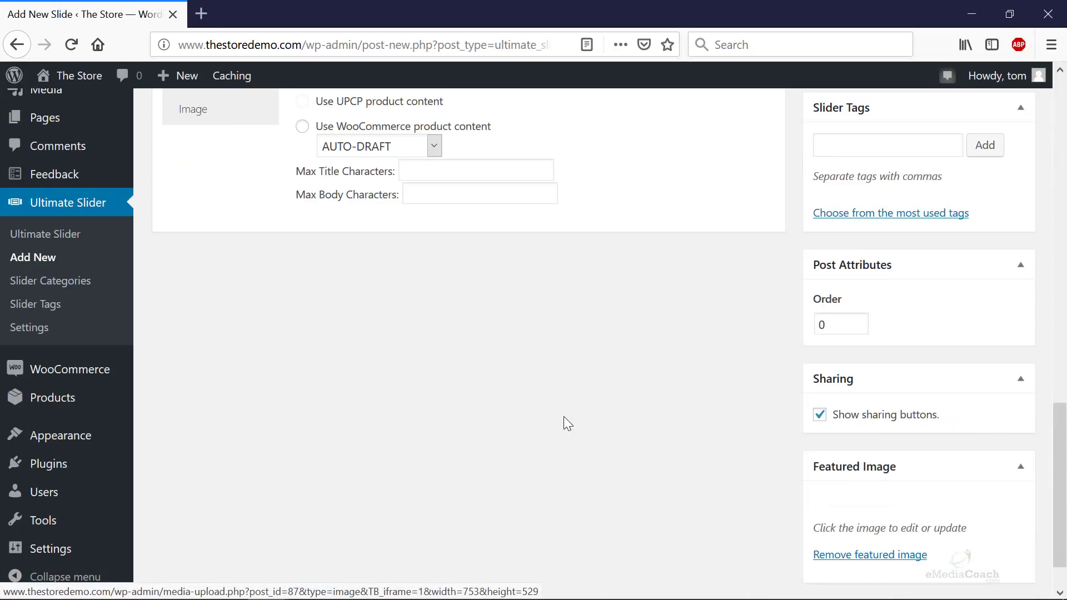
pyautogui.scroll(5, 565, 423)
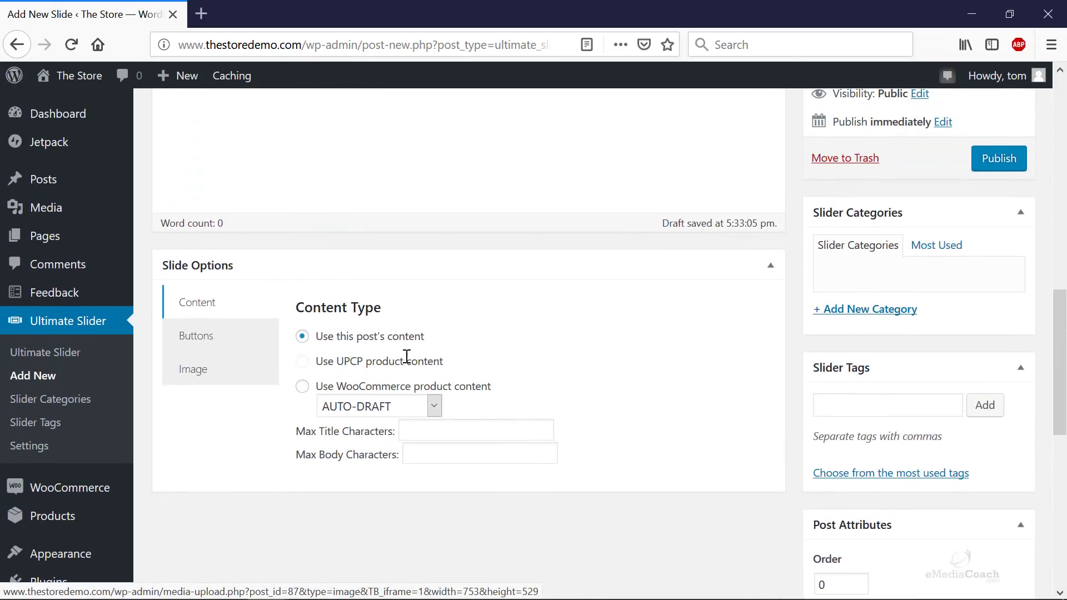
pyautogui.click(208, 337)
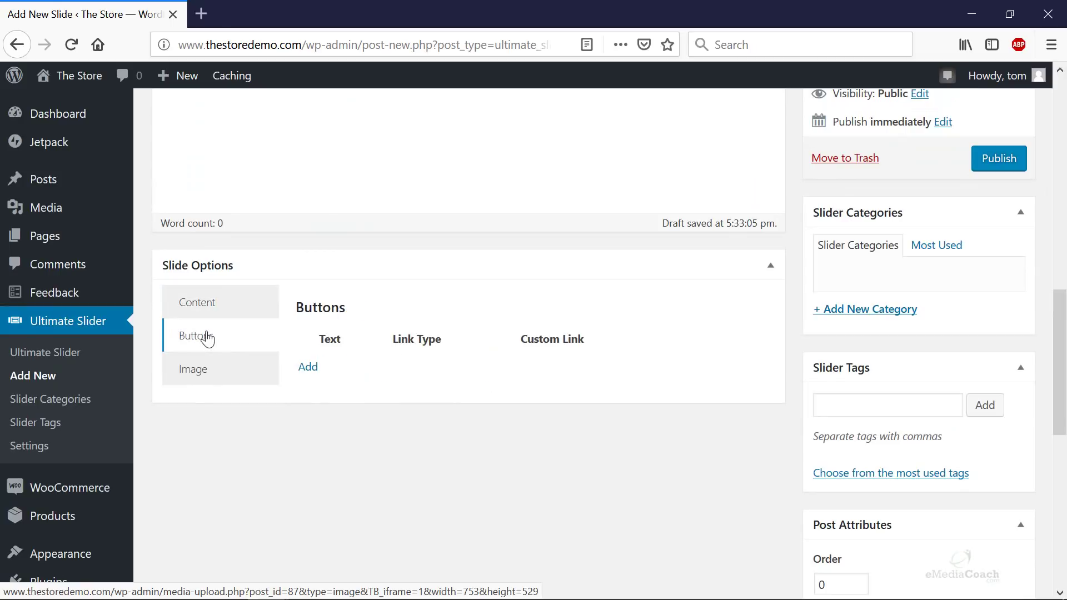
pyautogui.click(307, 367)
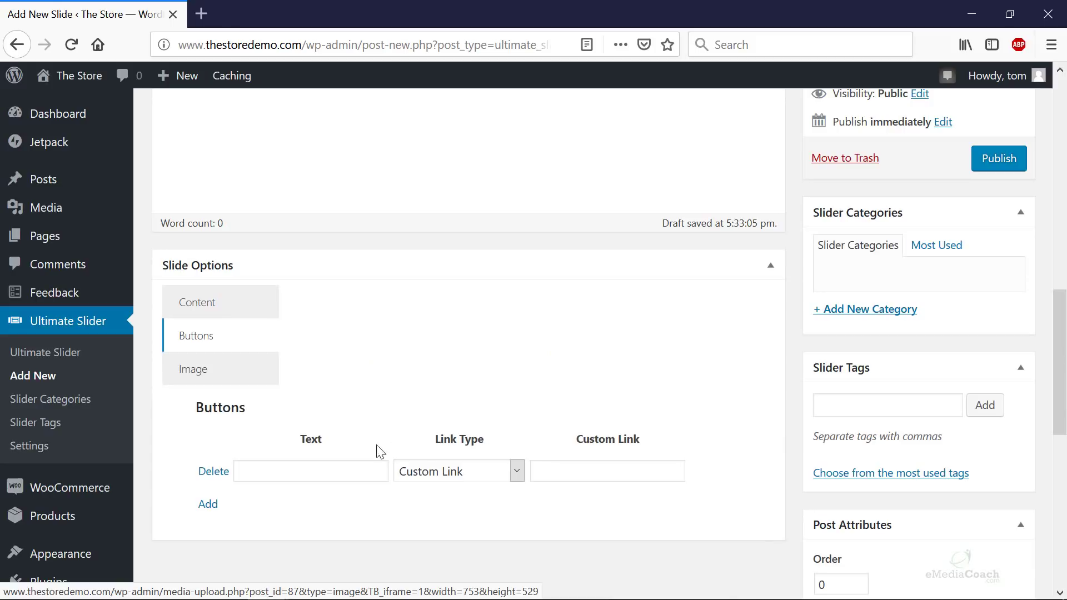
pyautogui.click(325, 470)
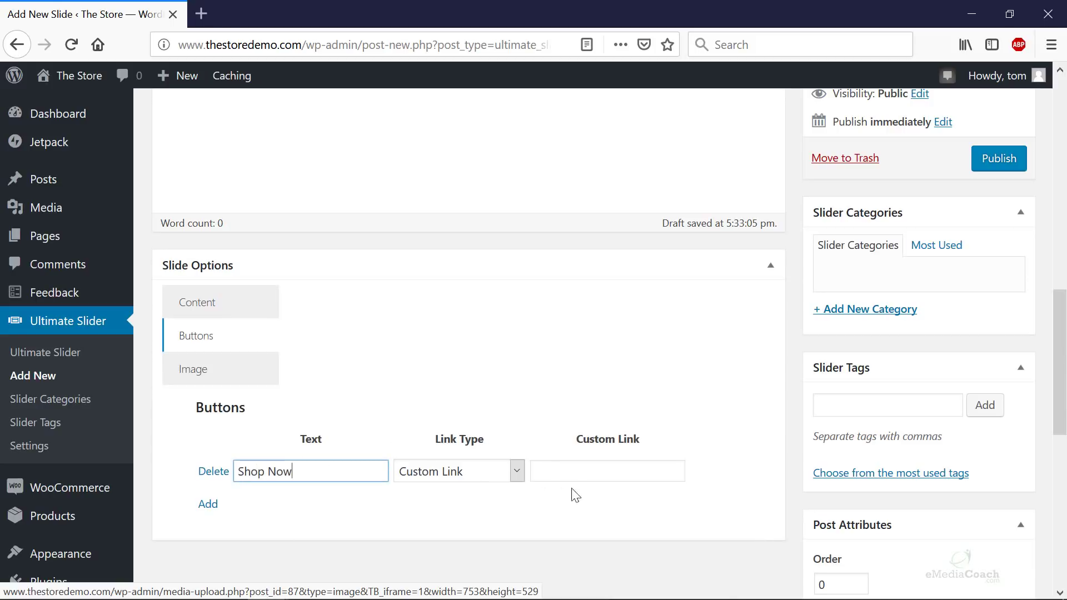
pyautogui.click(508, 472)
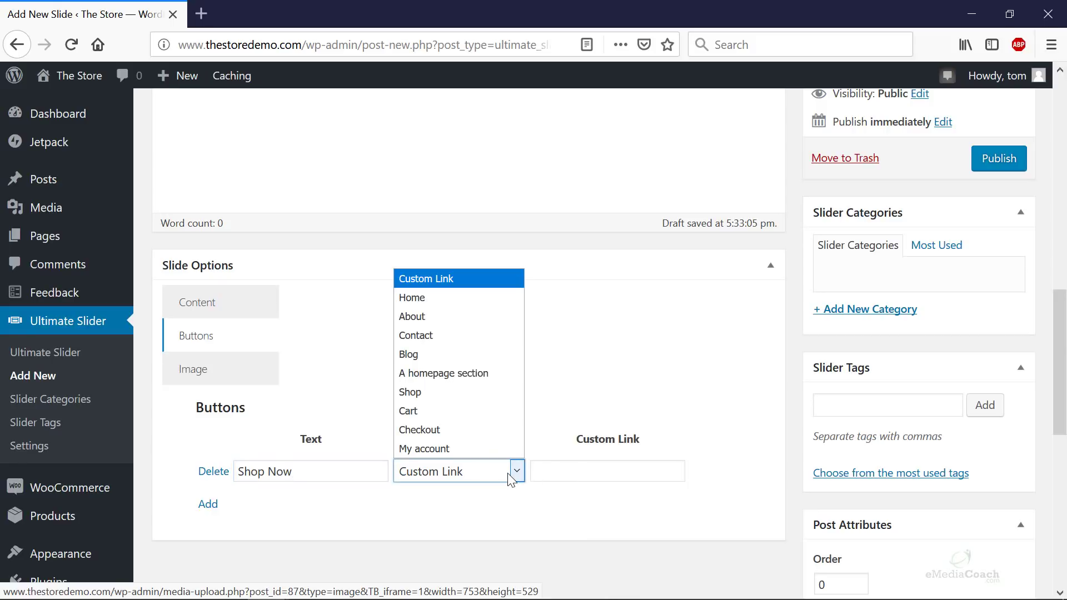
pyautogui.click(472, 392)
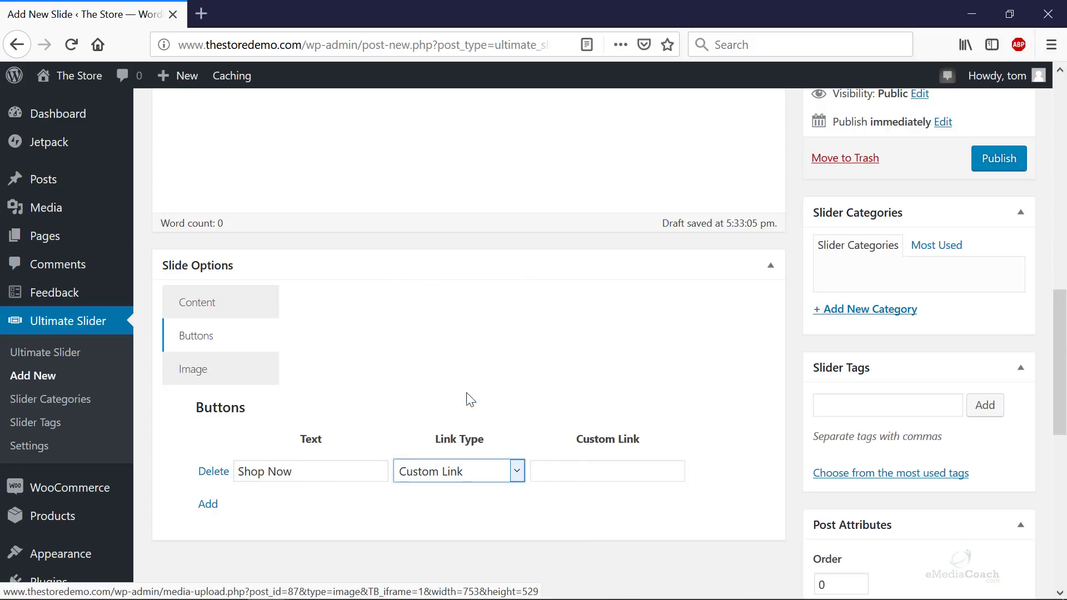
# - Remove the extra empty button row and publish the eCommerce Website slide
pyautogui.click(209, 504)
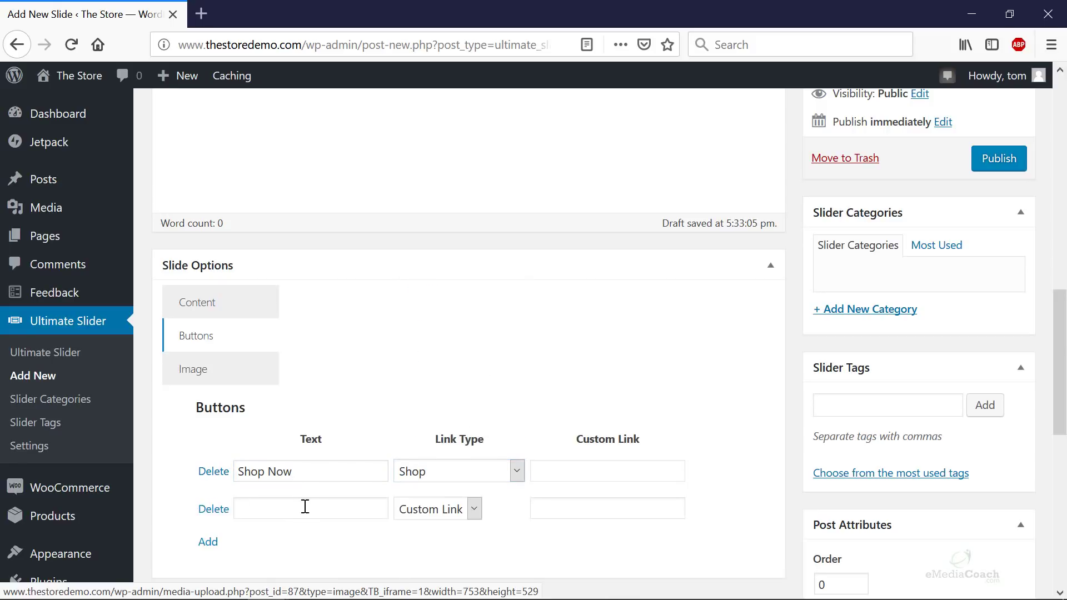
pyautogui.click(218, 511)
pyautogui.scroll(3, 317, 498)
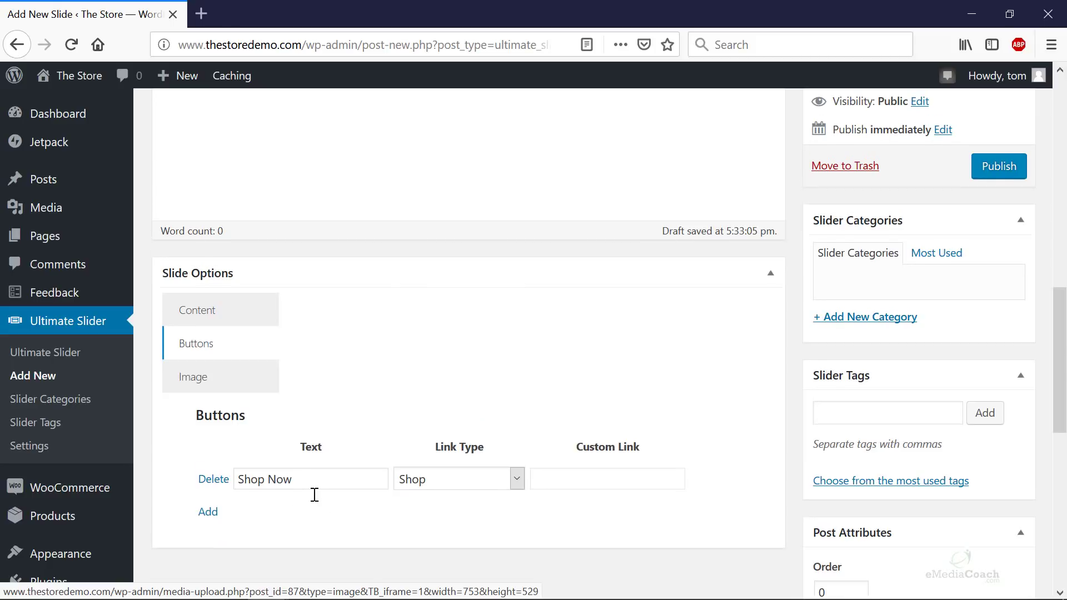
pyautogui.click(261, 463)
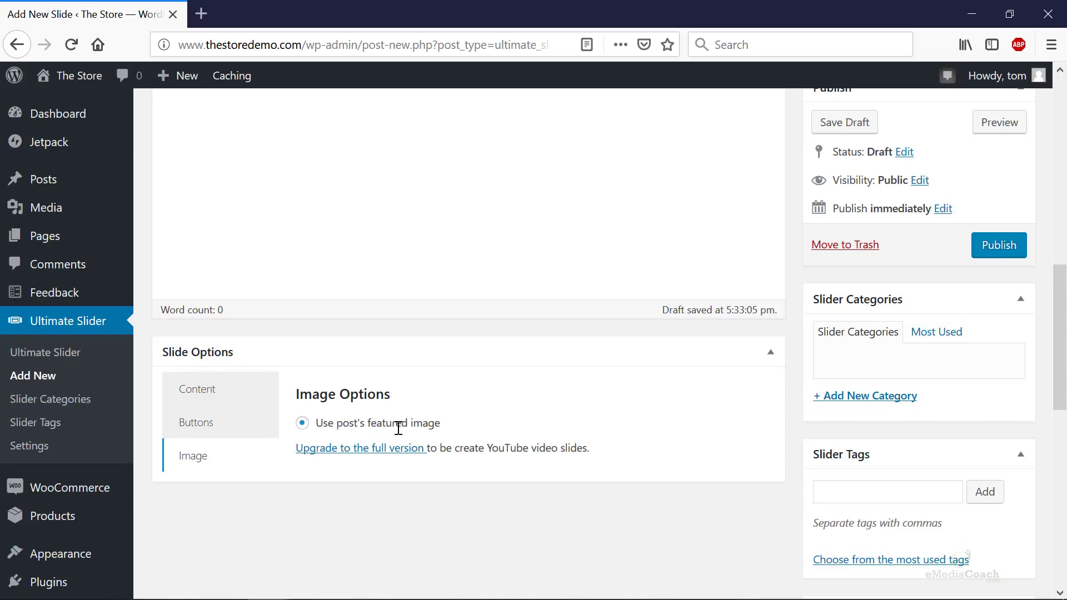
pyautogui.scroll(-3, 935, 454)
pyautogui.scroll(3, 498, 400)
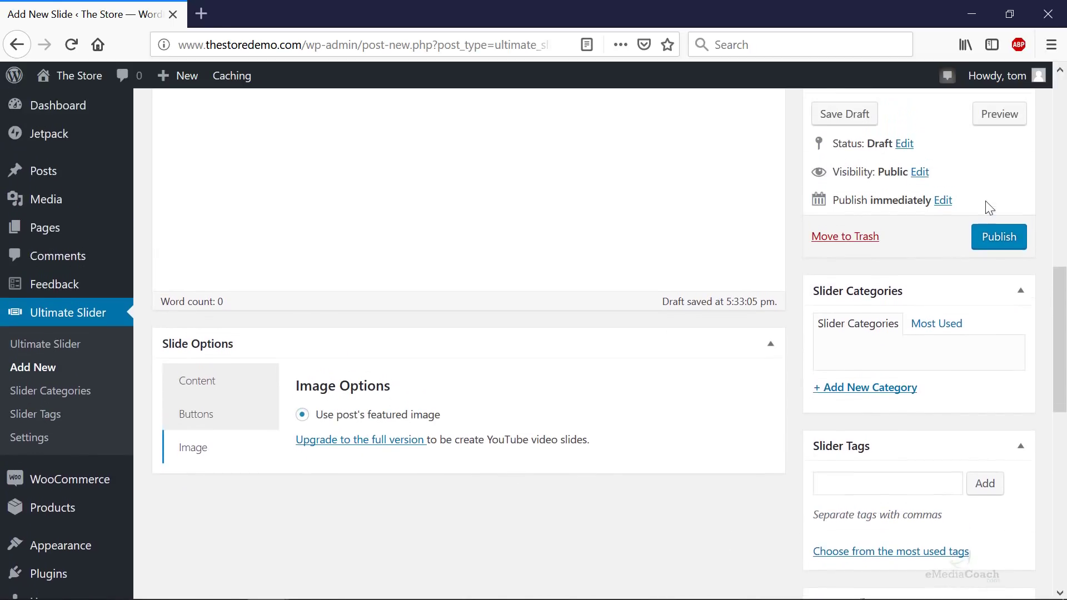
pyautogui.scroll(5, 939, 317)
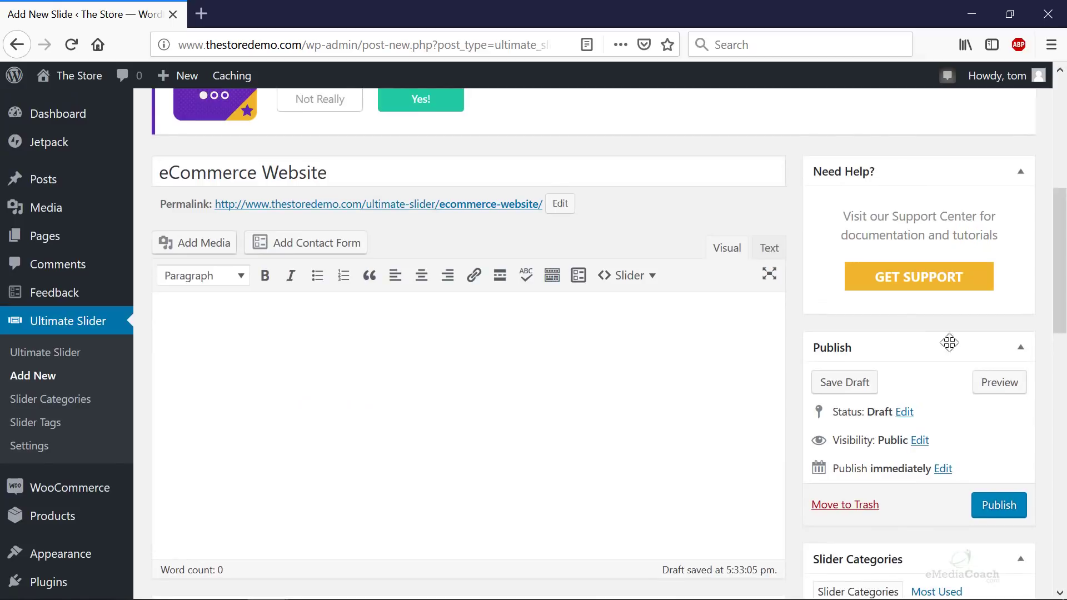
pyautogui.click(1001, 507)
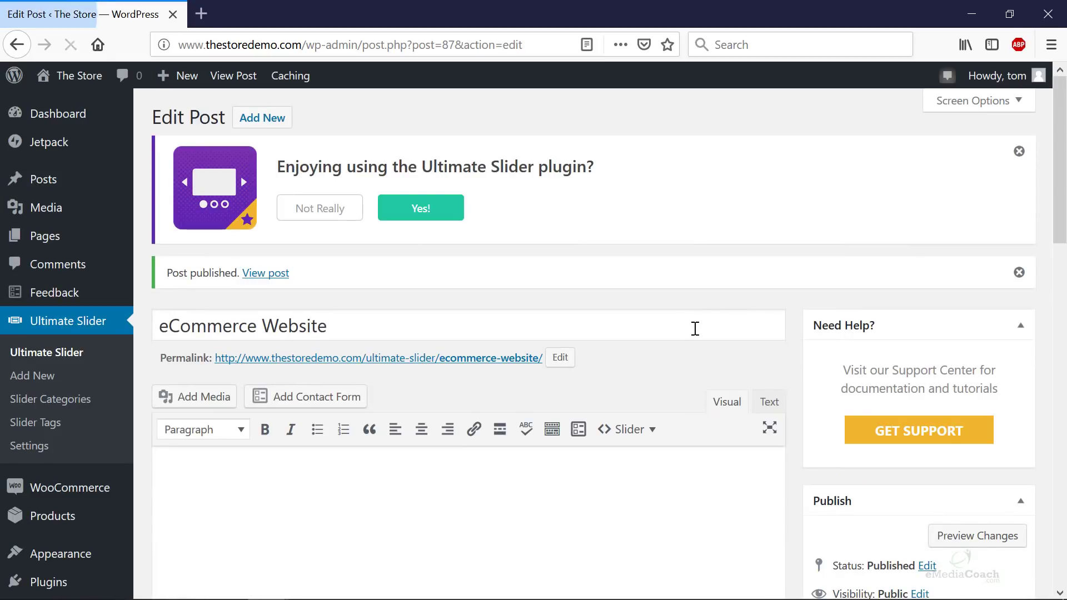
# - Start a new Ultimate Slider slide titled 'Service is Key'
pyautogui.click(49, 378)
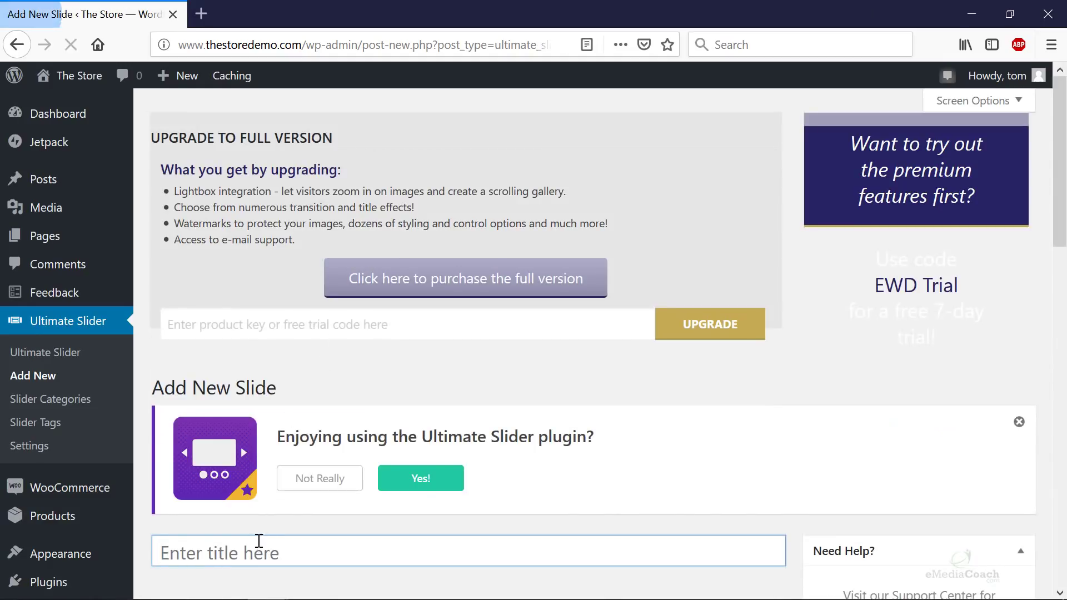
pyautogui.click(255, 550)
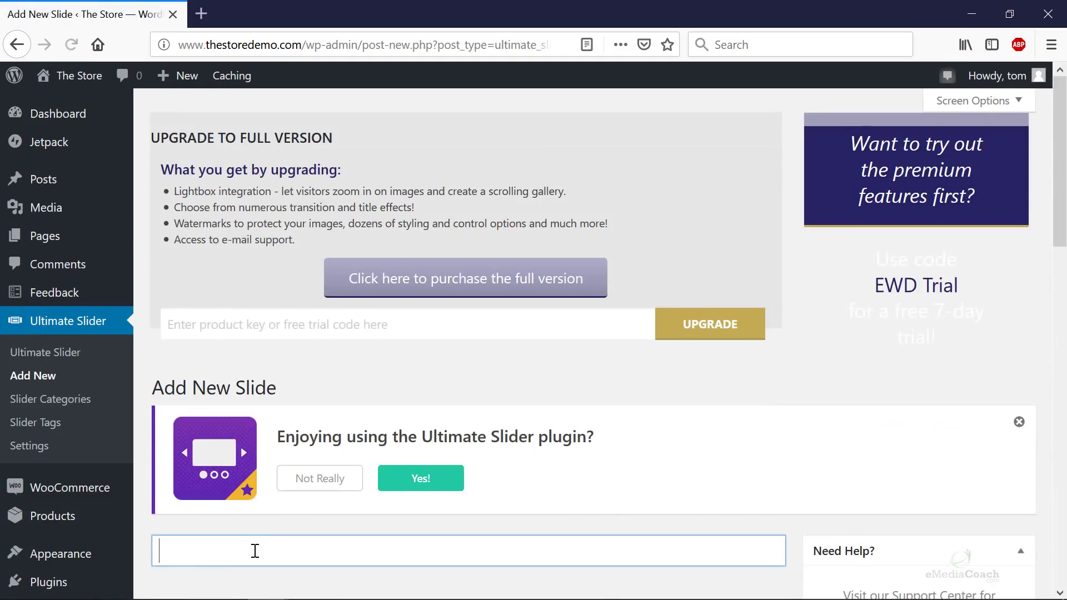
pyautogui.write('Ser')
pyautogui.scroll(-2, 315, 548)
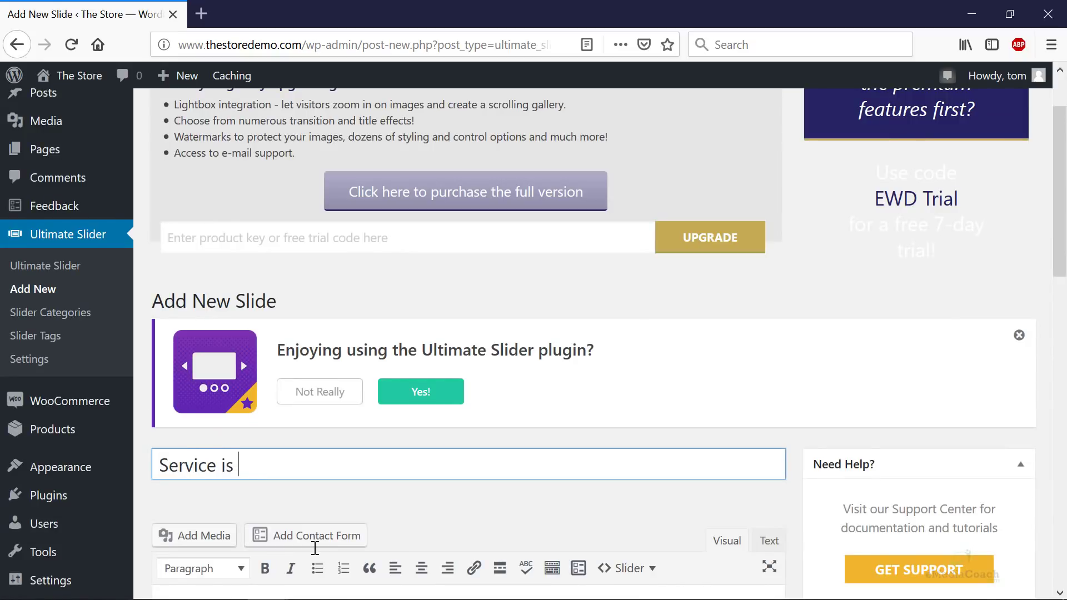
pyautogui.scroll(-4, 535, 476)
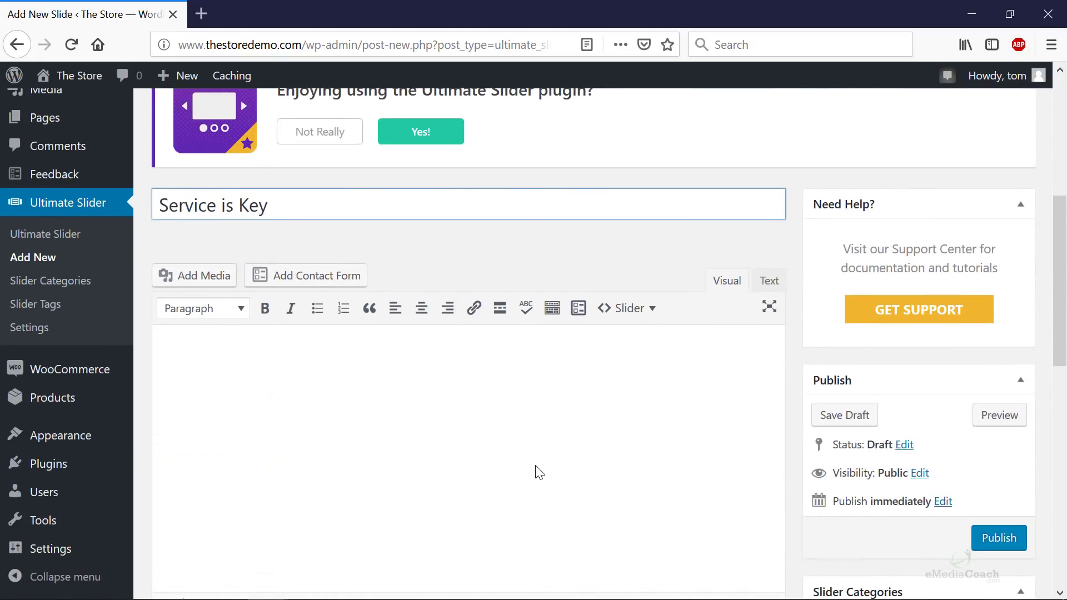
# - Upload 2-24.jpg, insert it into the slide content, then delete it from the content
pyautogui.click(222, 276)
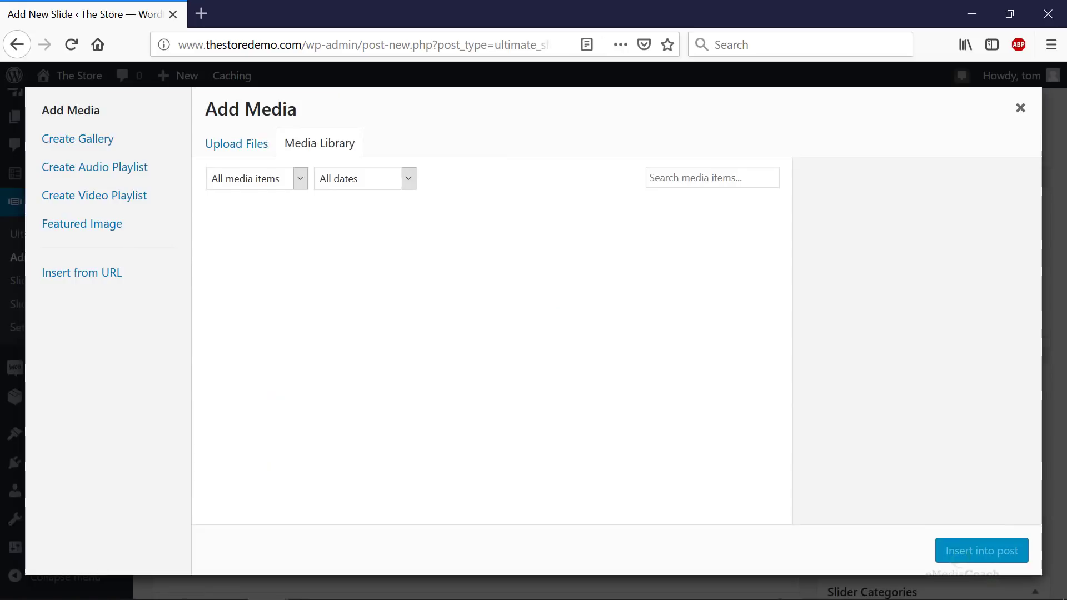
pyautogui.moveTo(612, 241); pyautogui.dragTo(464, 282)
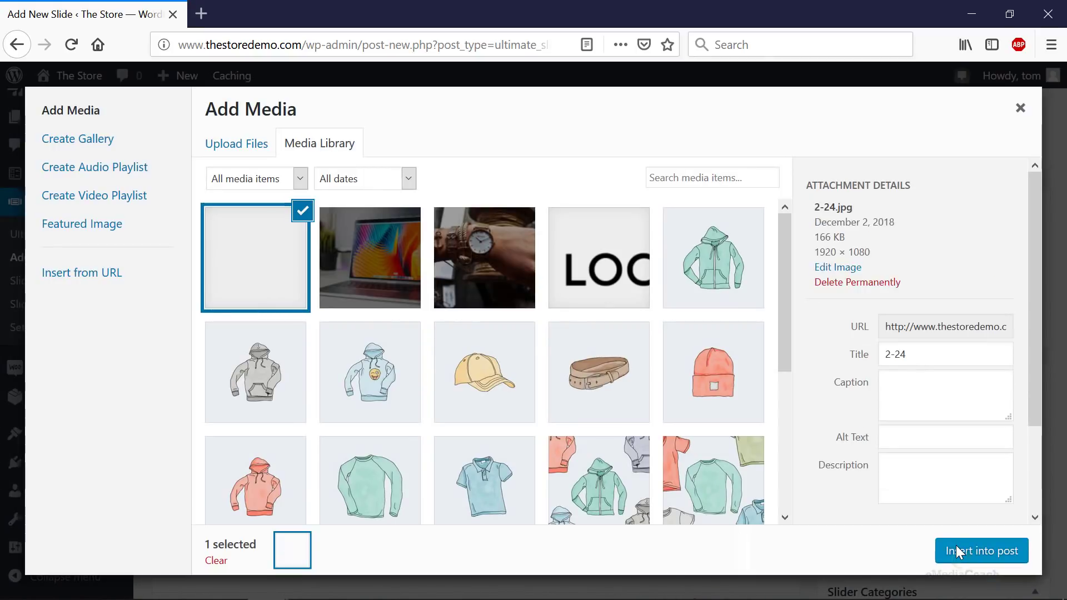
pyautogui.click(956, 545)
pyautogui.scroll(-7, 689, 488)
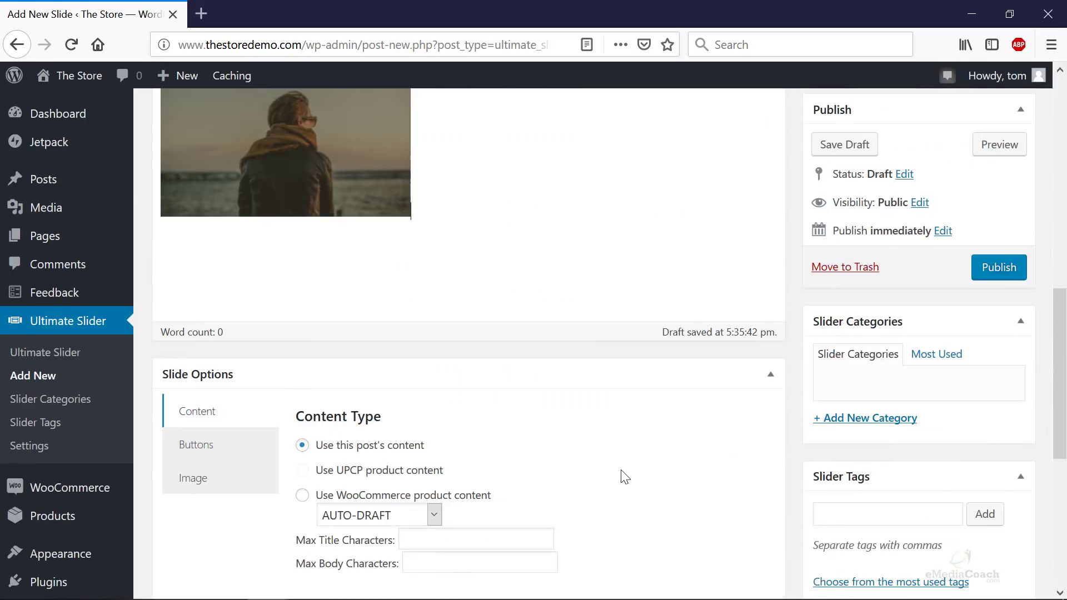
pyautogui.scroll(-3, 621, 470)
pyautogui.scroll(-2, 621, 470)
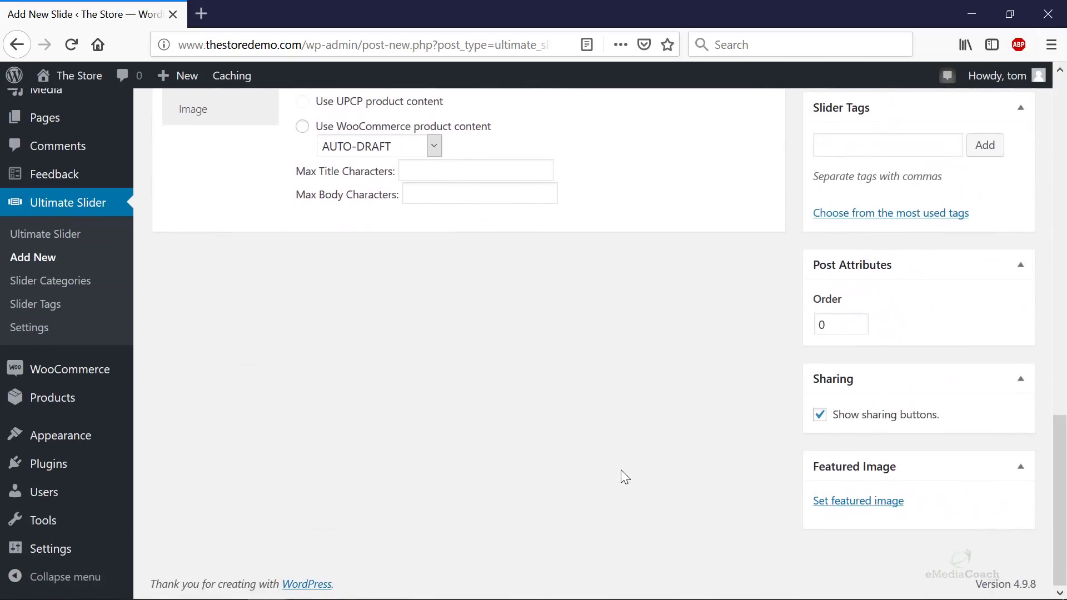
pyautogui.scroll(10, 644, 469)
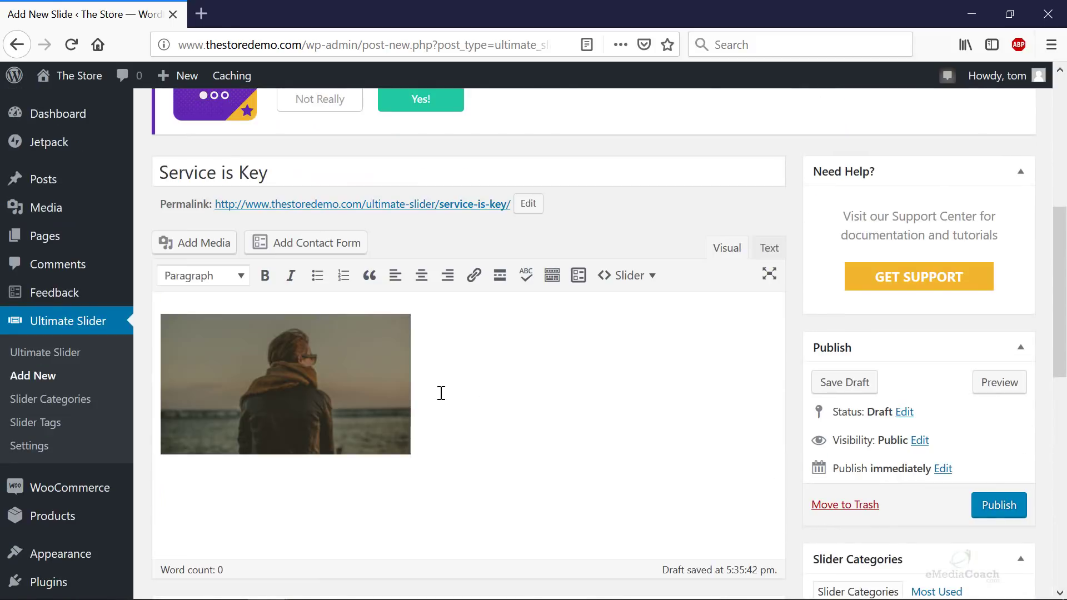
pyautogui.click(194, 383)
pyautogui.press('Delete')
# - Bring up the featured image library for the Service is Key slide
pyautogui.scroll(-7, 673, 408)
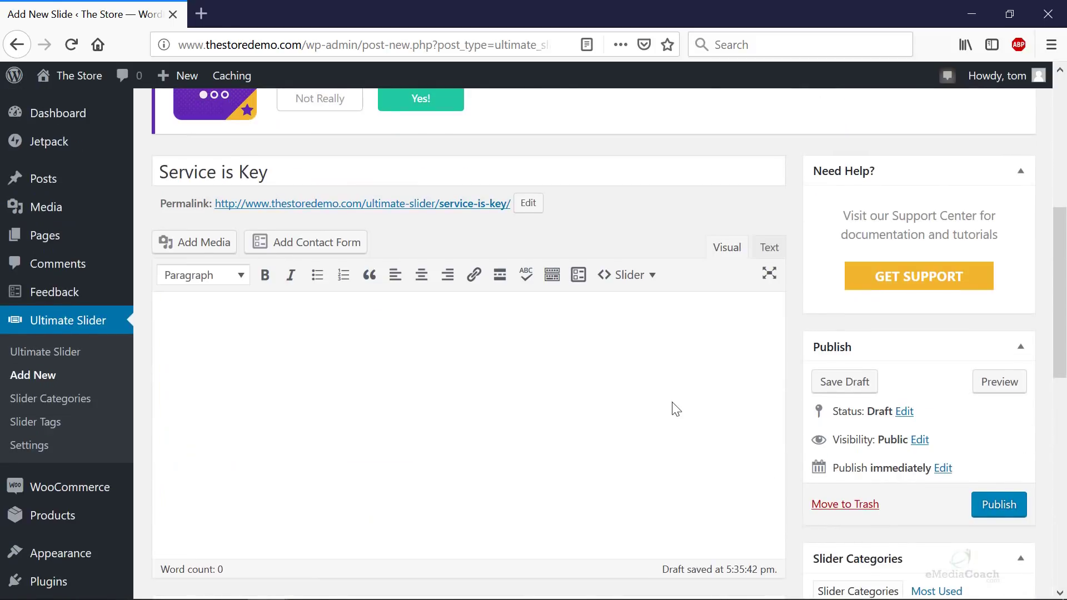
pyautogui.scroll(-2, 952, 448)
pyautogui.click(859, 503)
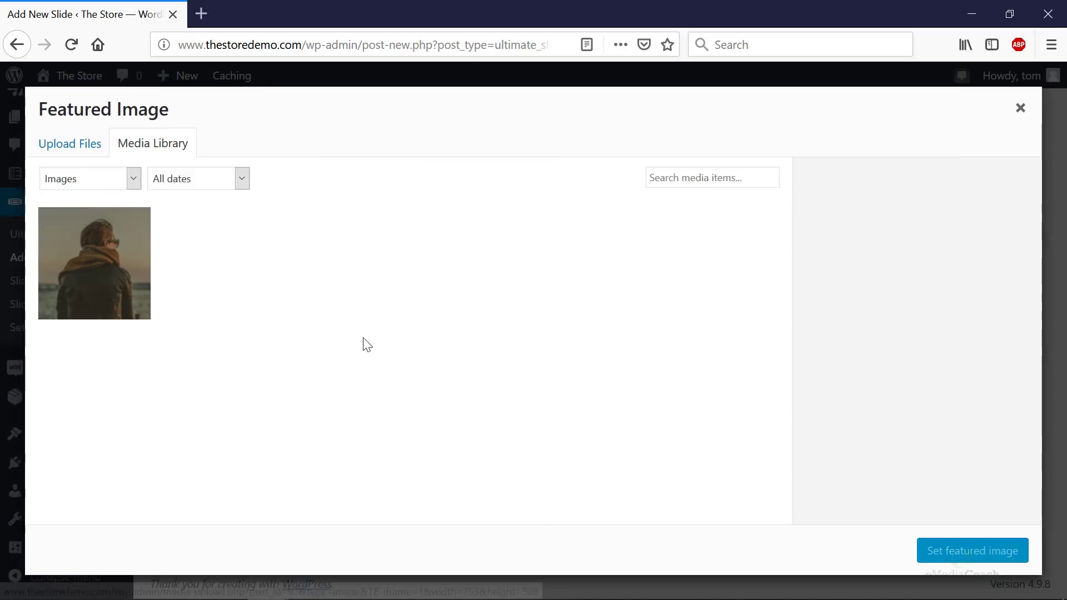
# - Set 2-24.jpg as the Service is Key slide's featured image
pyautogui.click(110, 235)
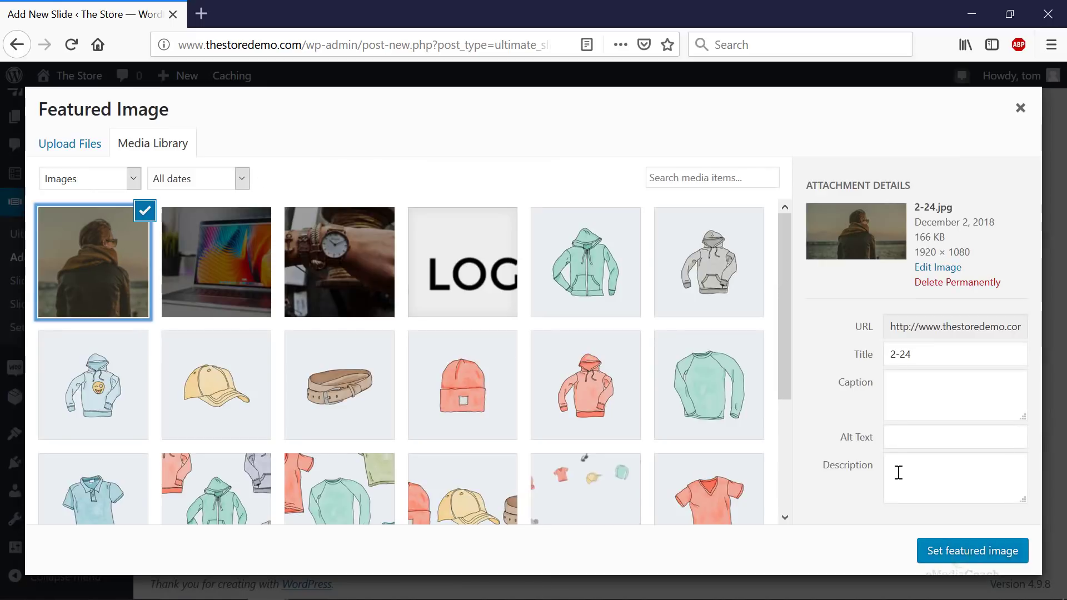
pyautogui.click(944, 558)
pyautogui.scroll(3, 371, 424)
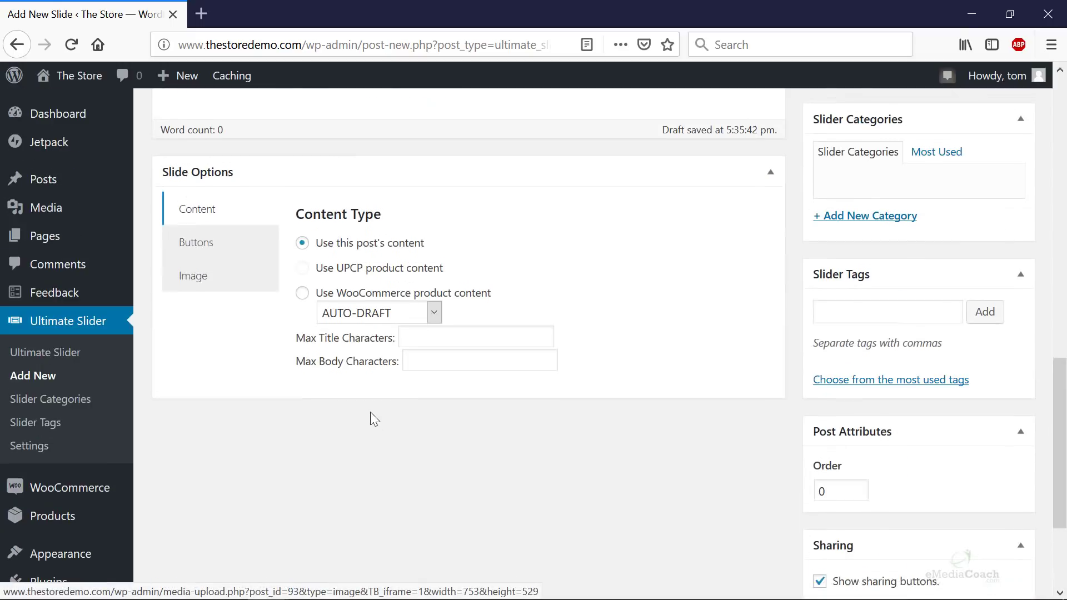
# - Add a 'Contact Us' button linking to the Contact page and publish the slide
pyautogui.click(208, 253)
pyautogui.click(308, 281)
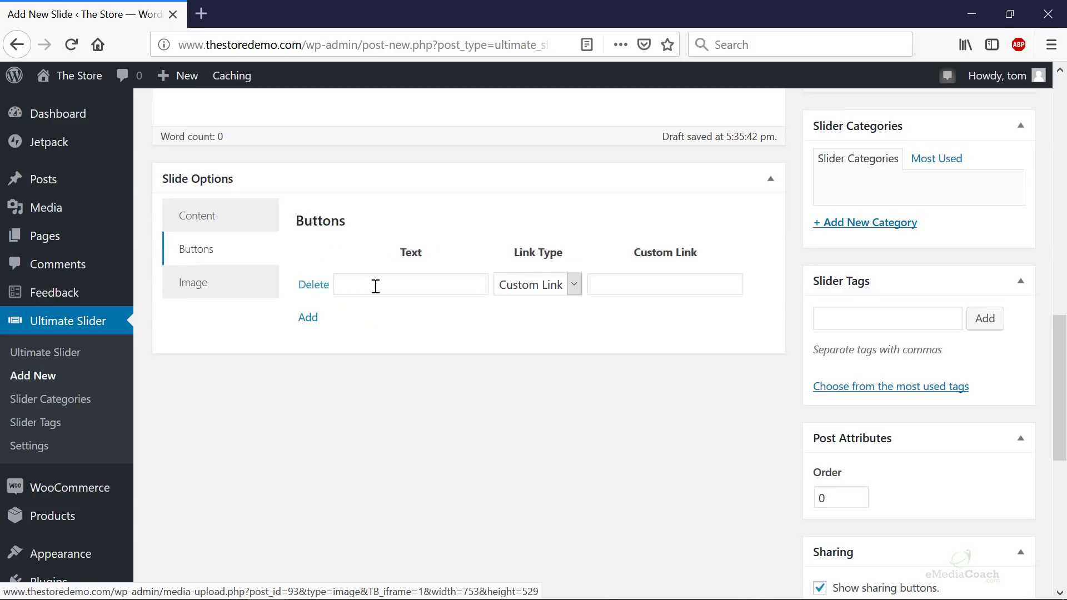
pyautogui.click(388, 287)
pyautogui.write('COntact Us')
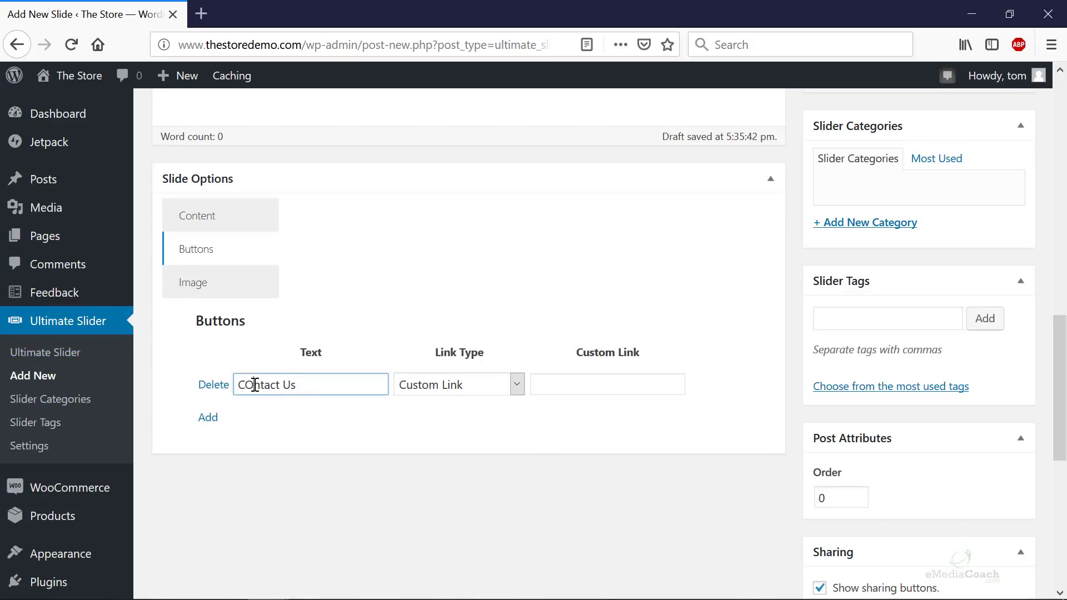
pyautogui.write('o')
pyautogui.click(547, 389)
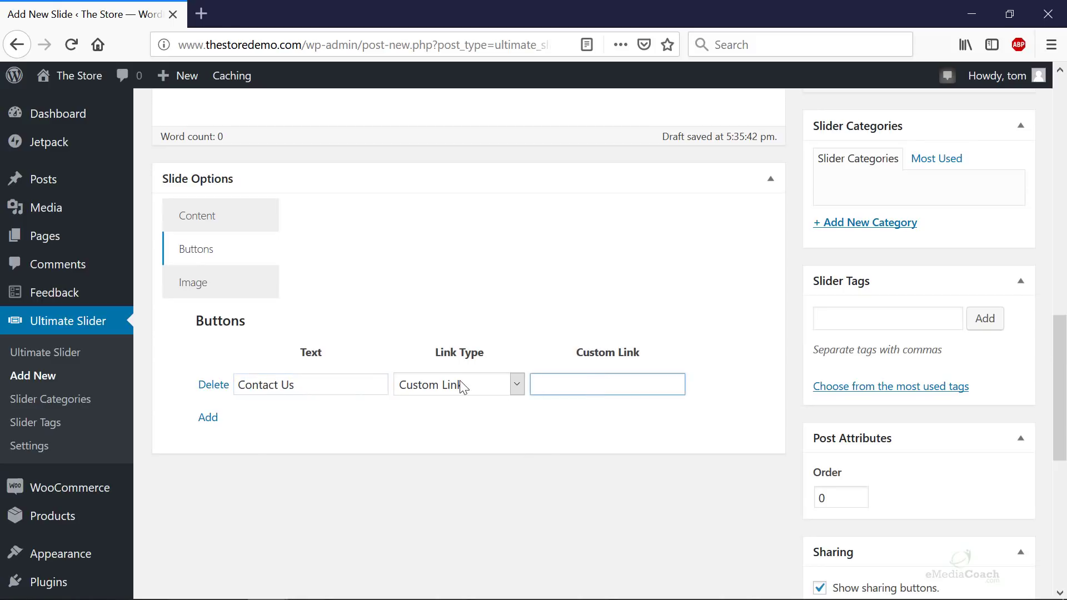
pyautogui.click(459, 384)
pyautogui.click(435, 462)
pyautogui.scroll(10, 898, 381)
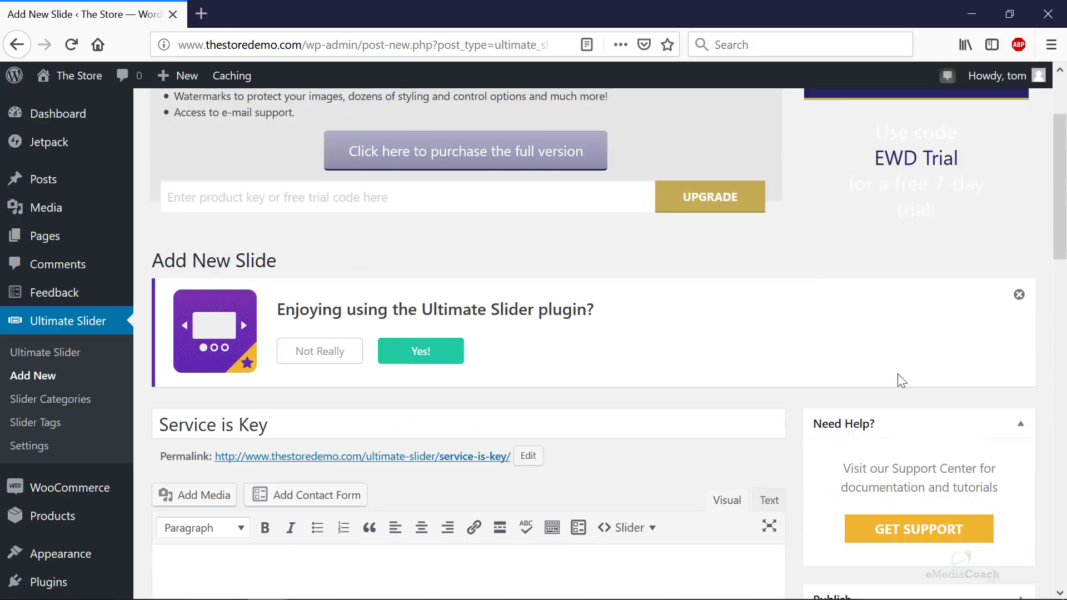
pyautogui.scroll(-5, 890, 393)
pyautogui.click(997, 431)
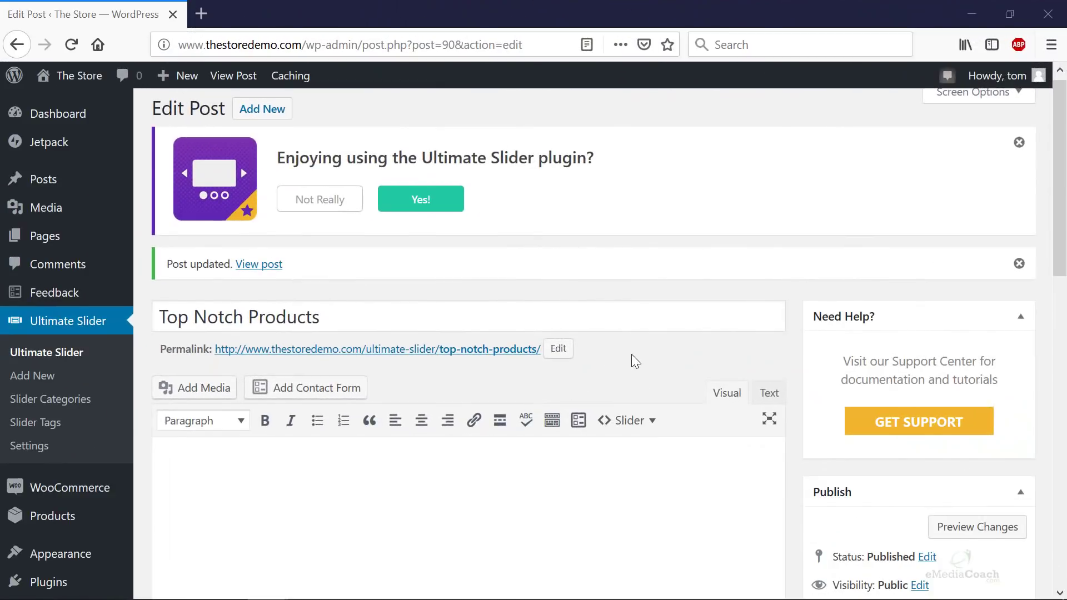
# - Create a 'home' slider category for Top Notch Products and update the slide
pyautogui.scroll(-6, 631, 361)
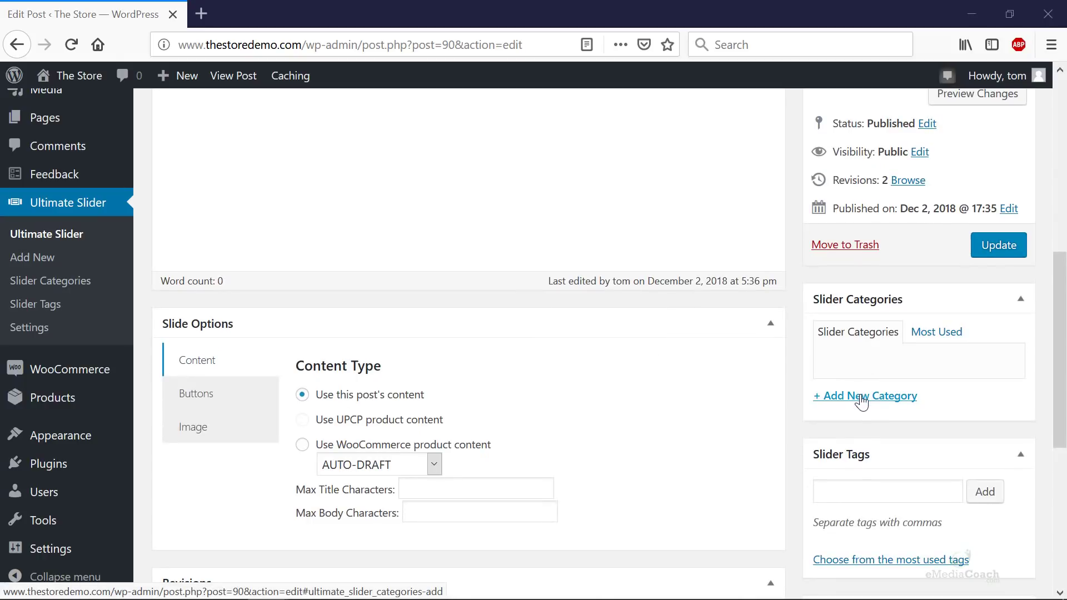
pyautogui.click(860, 398)
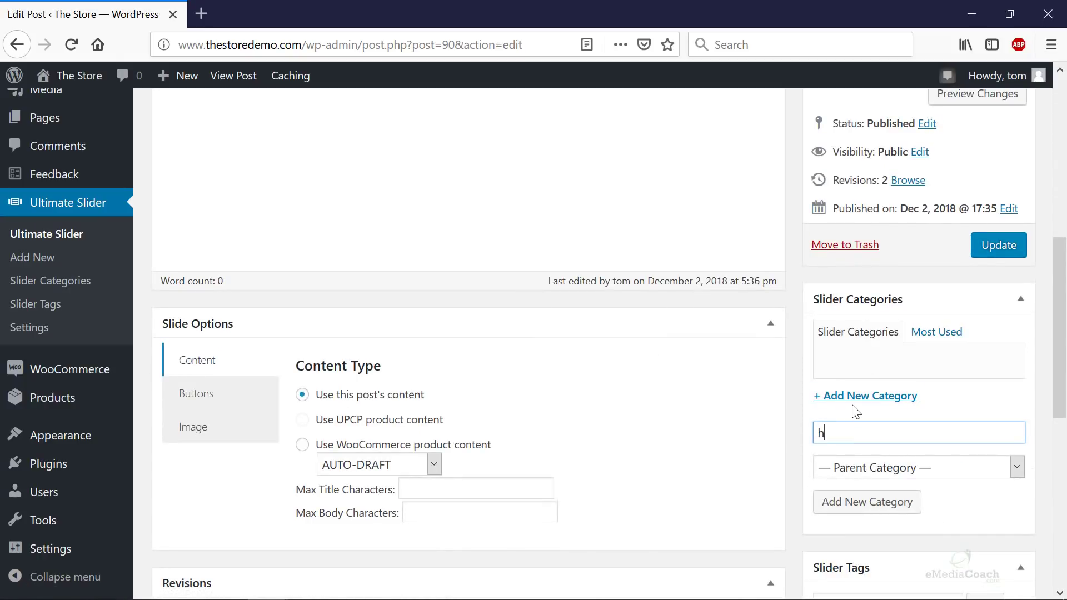
pyautogui.click(853, 503)
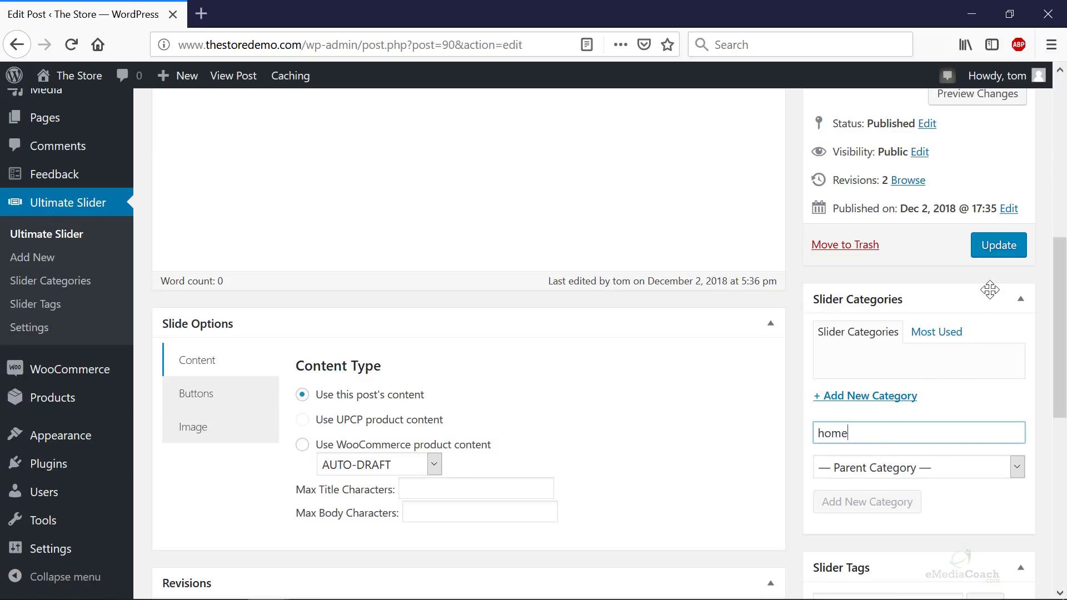
pyautogui.click(1000, 253)
# - Open the Ultimate Slider slide list in a new tab
pyautogui.scroll(3, 484, 325)
pyautogui.middleClick(56, 353)
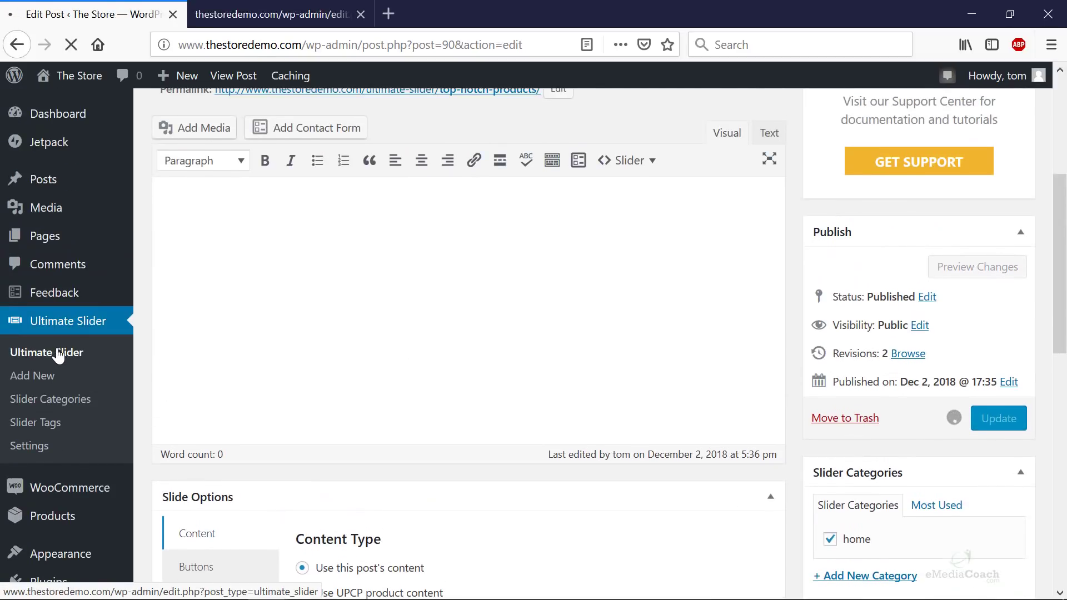
pyautogui.click(317, 13)
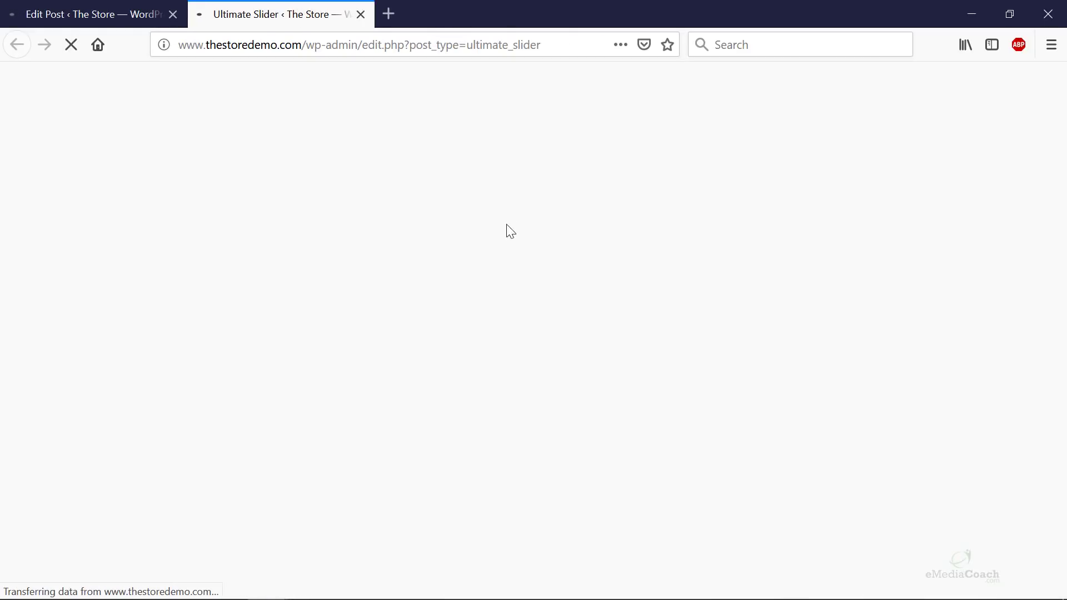
# - Open the eCommerce Website, Top Notch Products and Service is Key slides in new tabs
pyautogui.scroll(-5, 397, 380)
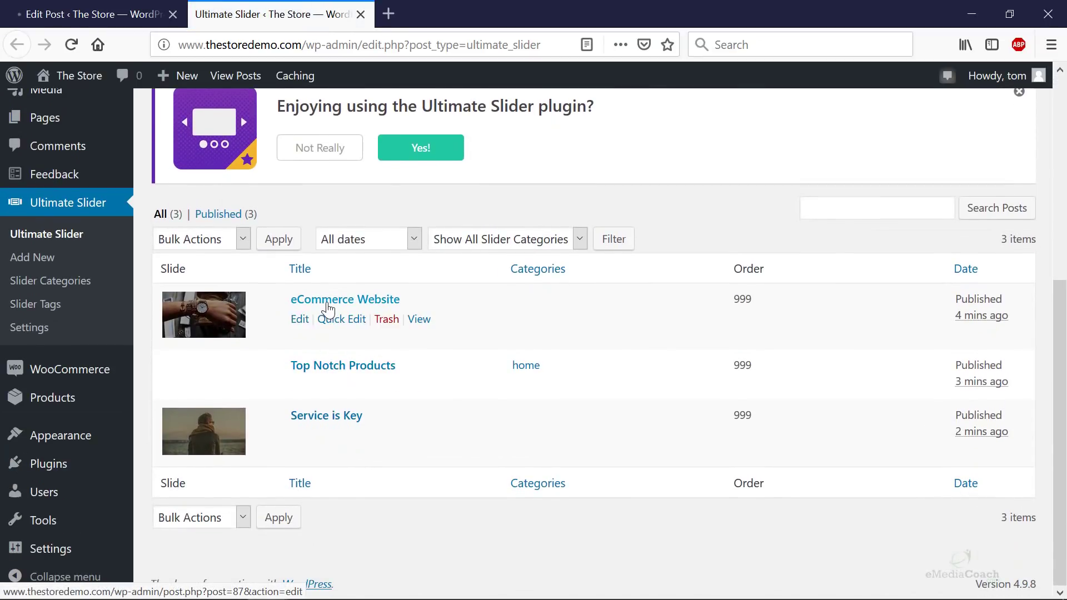
pyautogui.rightClick(331, 302)
pyautogui.press('t')
pyautogui.middleClick(322, 367)
pyautogui.middleClick(312, 416)
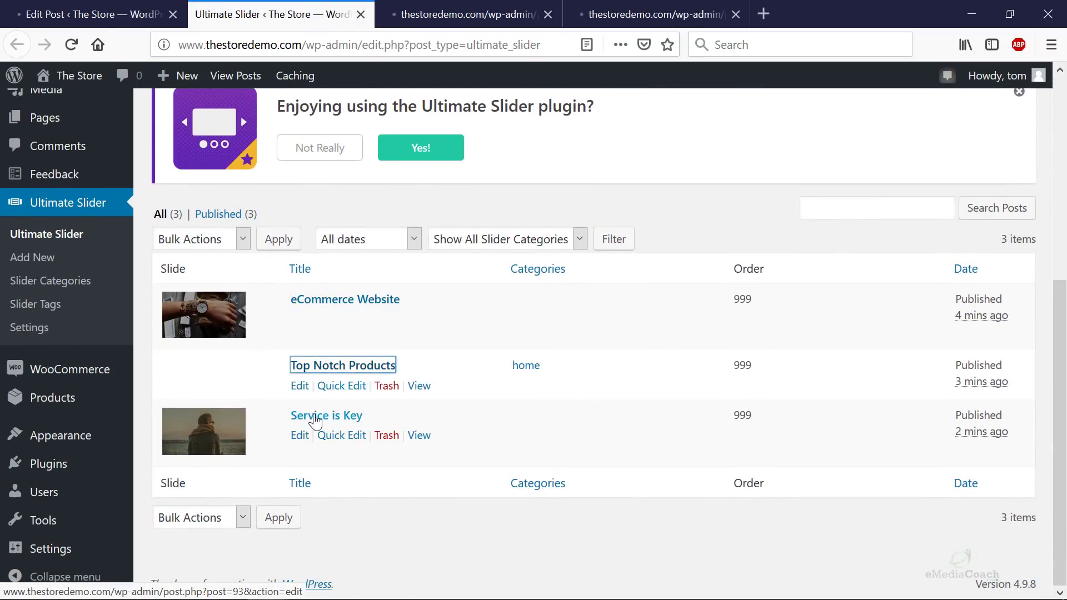
# - Tick the home category on the eCommerce Website slide and update it
pyautogui.click(410, 14)
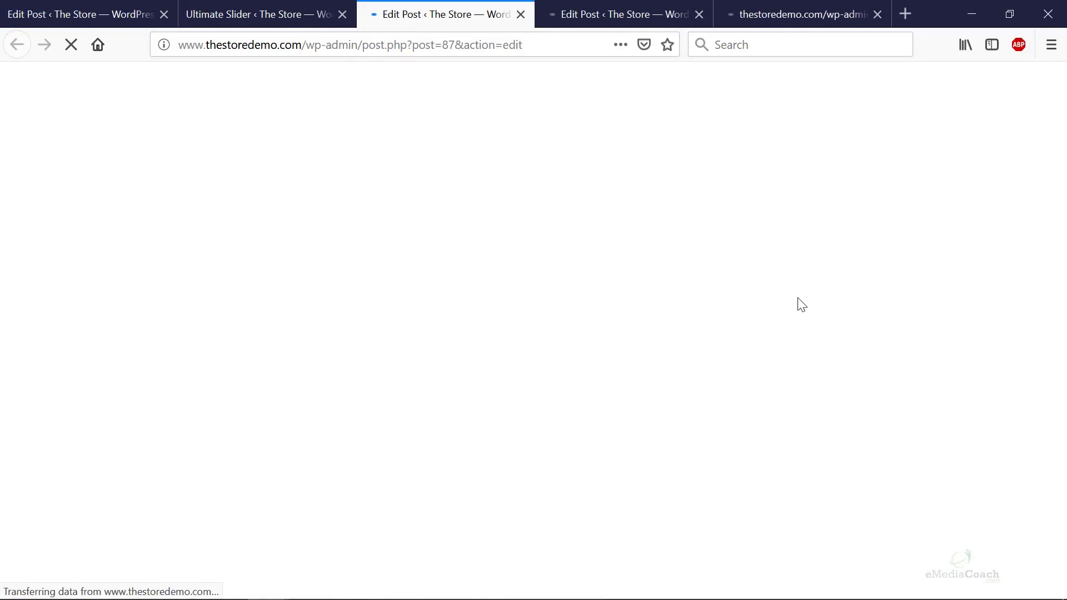
pyautogui.scroll(-7, 895, 368)
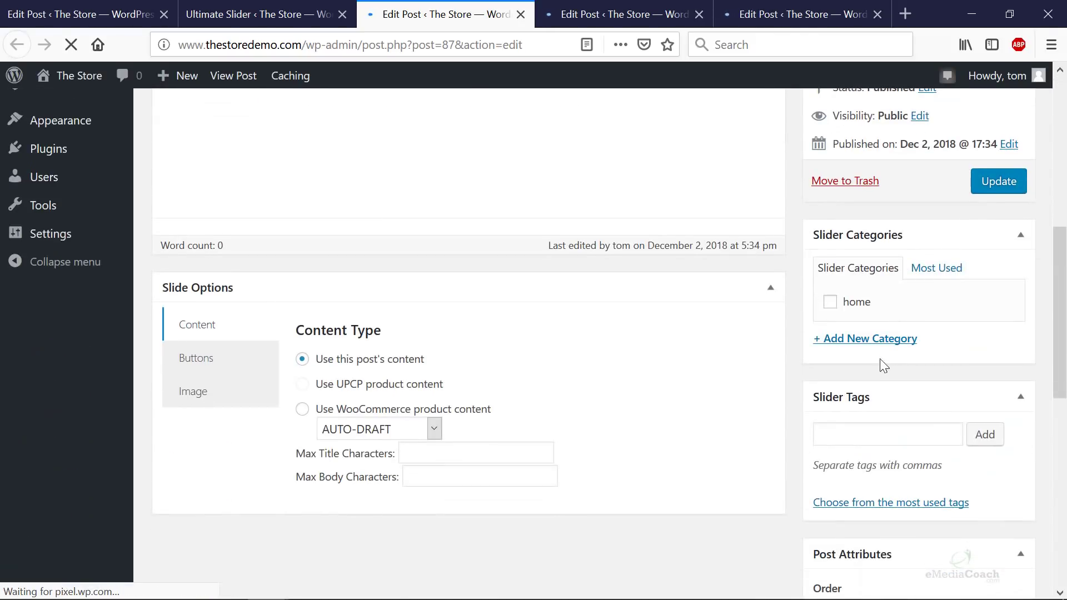
pyautogui.click(830, 302)
pyautogui.click(998, 181)
# - Tick the home category on the Service is Key slide and update it
pyautogui.click(639, 17)
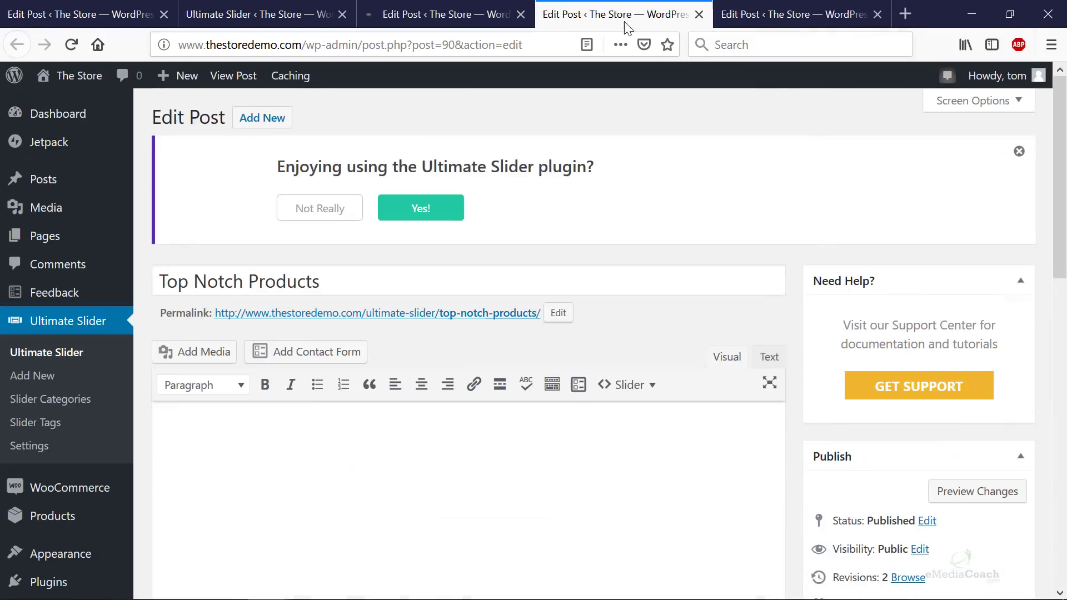
pyautogui.scroll(-8, 832, 366)
pyautogui.click(778, 13)
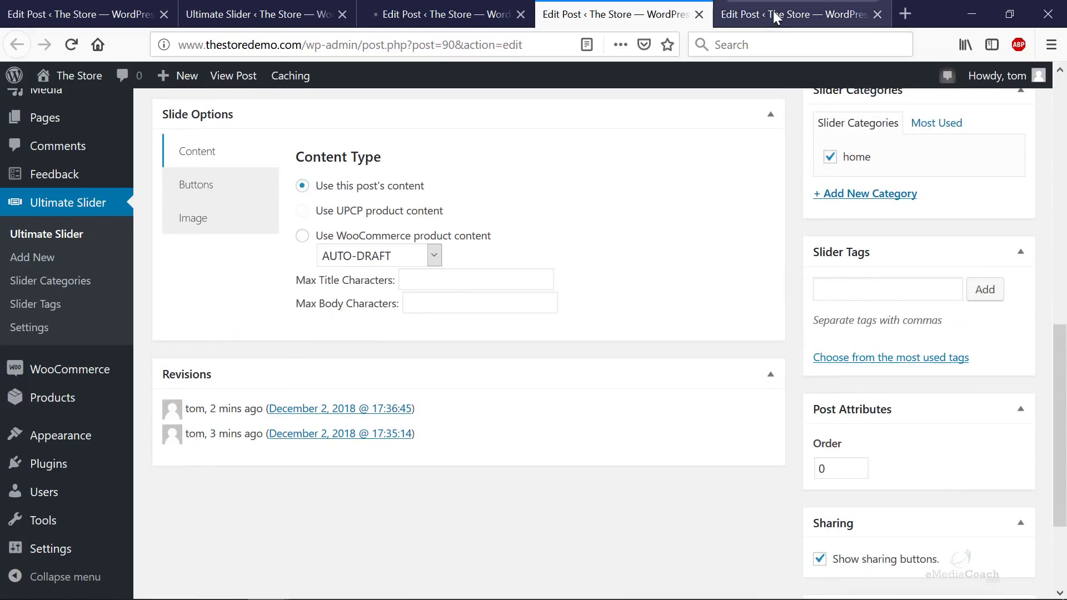
pyautogui.scroll(-5, 933, 274)
pyautogui.click(829, 302)
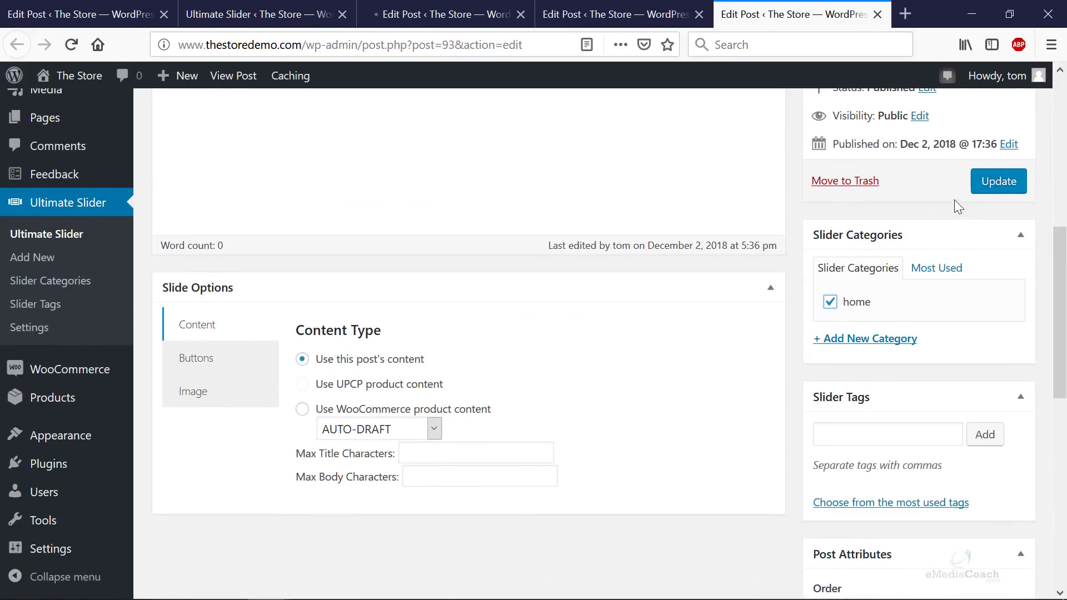
pyautogui.click(999, 181)
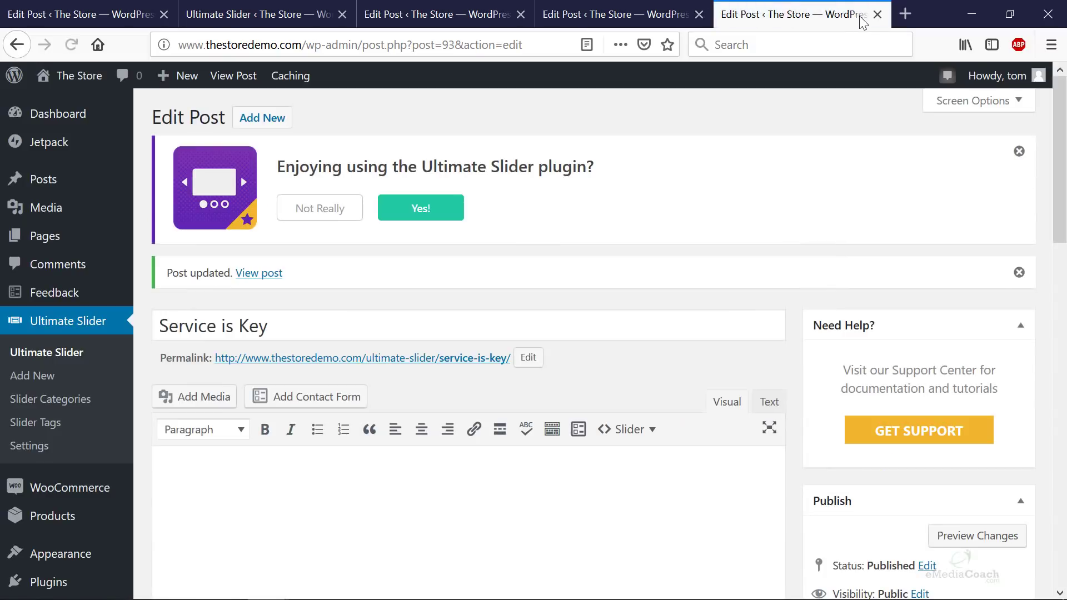
# - Close the Service is Key and Top Notch Products editor tabs
pyautogui.click(878, 14)
pyautogui.click(739, 14)
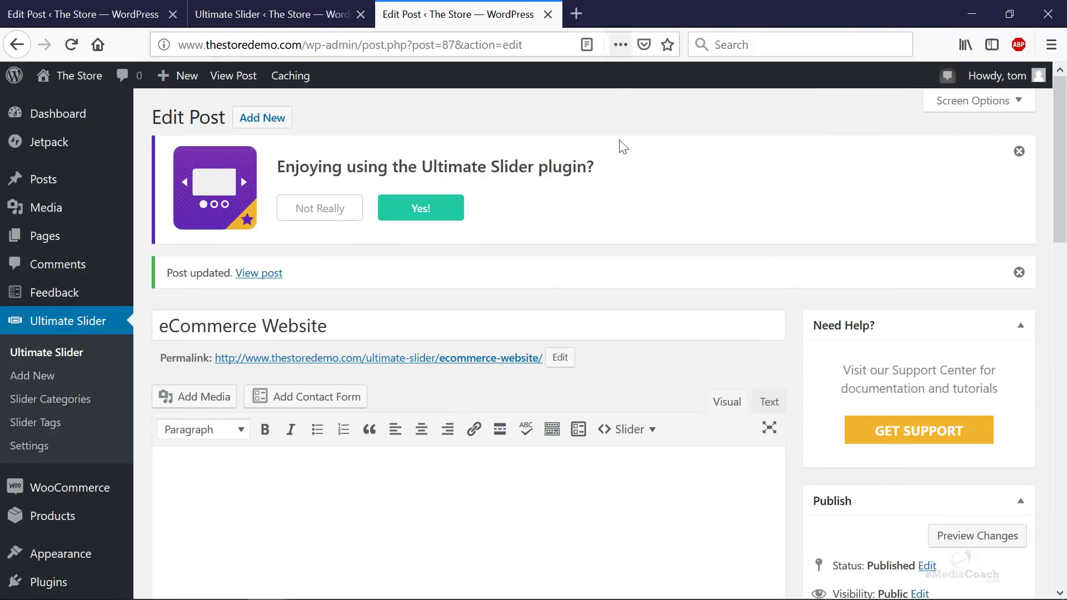
pyautogui.scroll(-5, 778, 250)
pyautogui.scroll(-8, 856, 383)
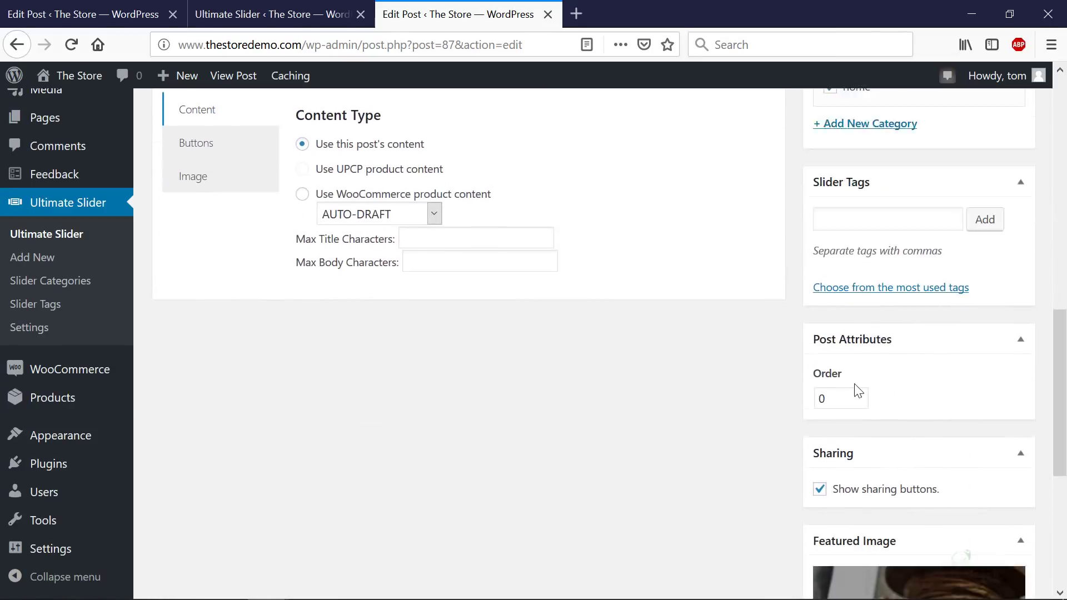
pyautogui.scroll(15, 845, 382)
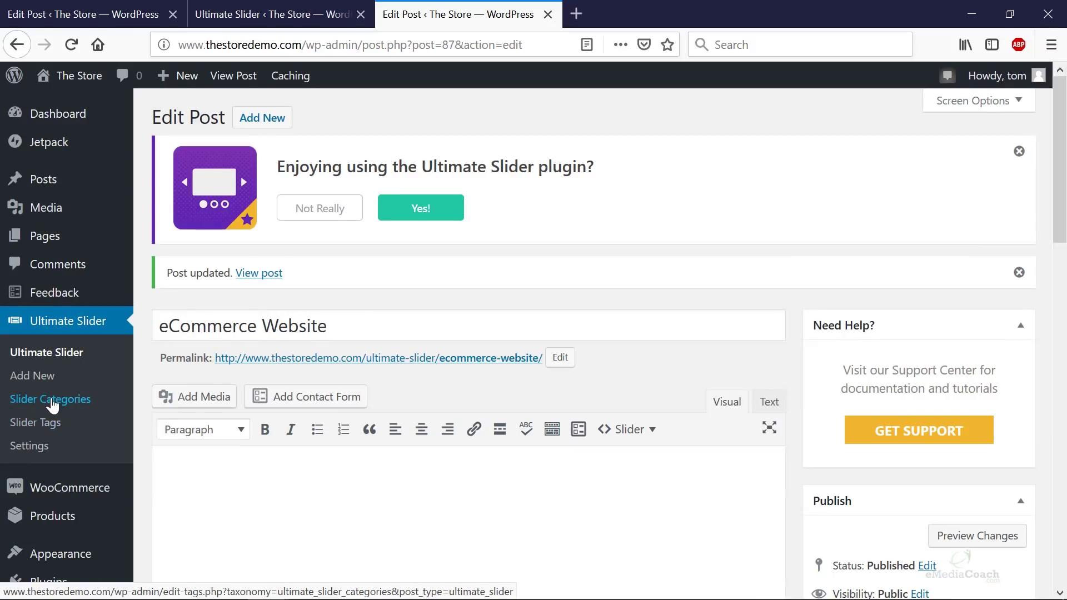
# - Copy the [ultimate-slider category='home'] shortcode from Slider Categories, then launch the Customizer
pyautogui.click(54, 407)
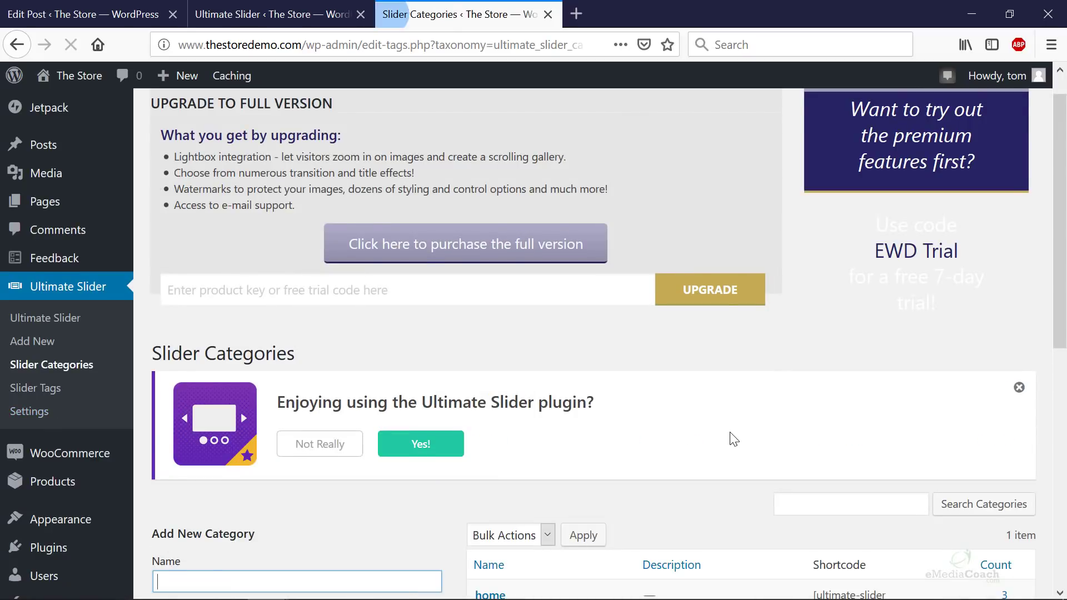
pyautogui.scroll(-5, 733, 435)
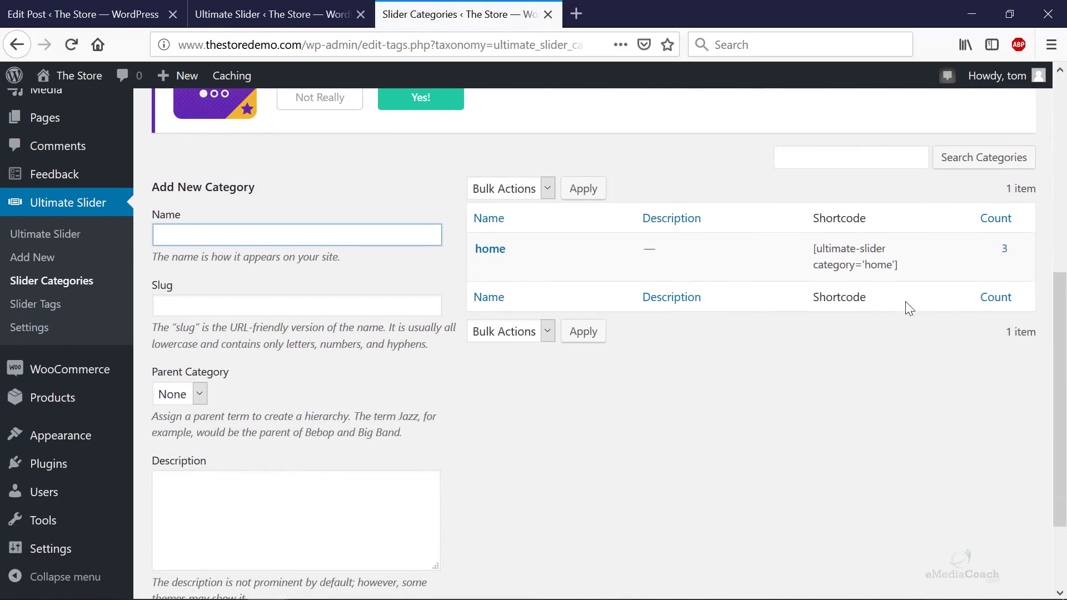
pyautogui.moveTo(904, 268)
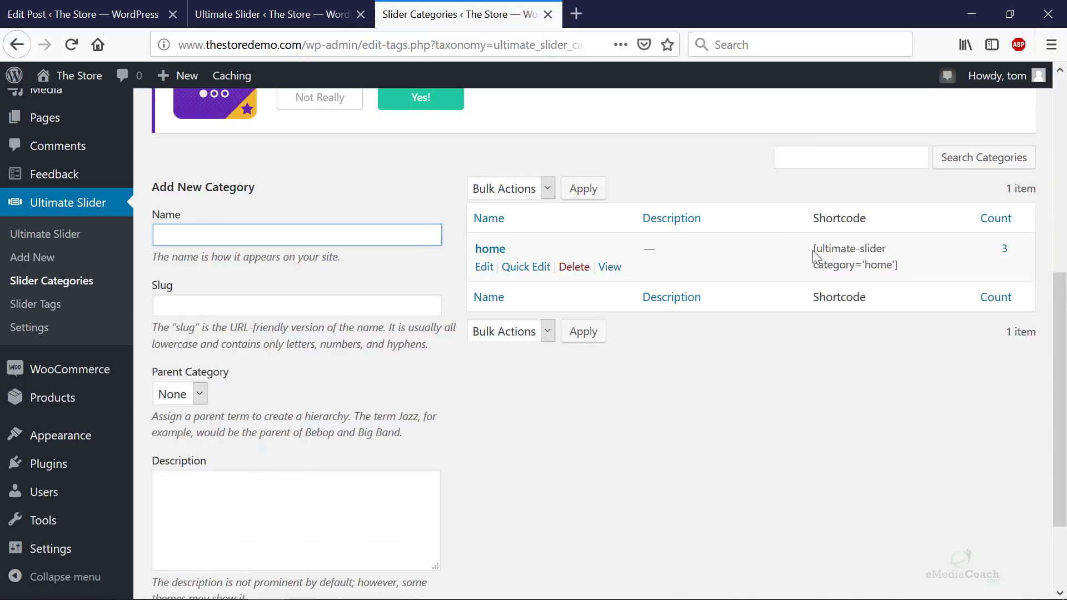
pyautogui.moveTo(812, 250); pyautogui.dragTo(866, 257)
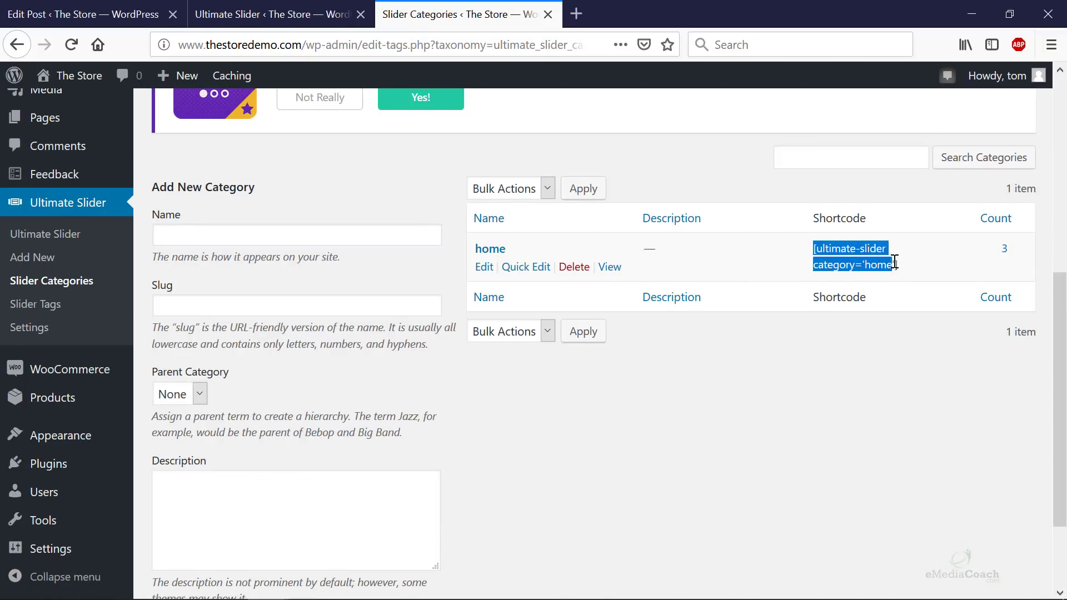
pyautogui.rightClick(848, 252)
pyautogui.click(877, 264)
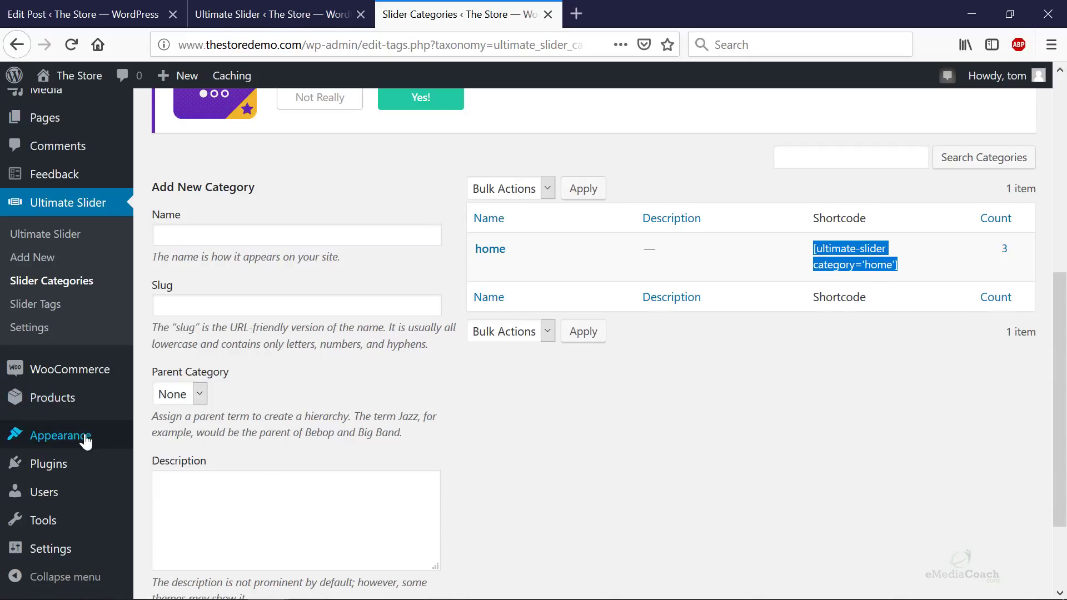
pyautogui.moveTo(85, 437)
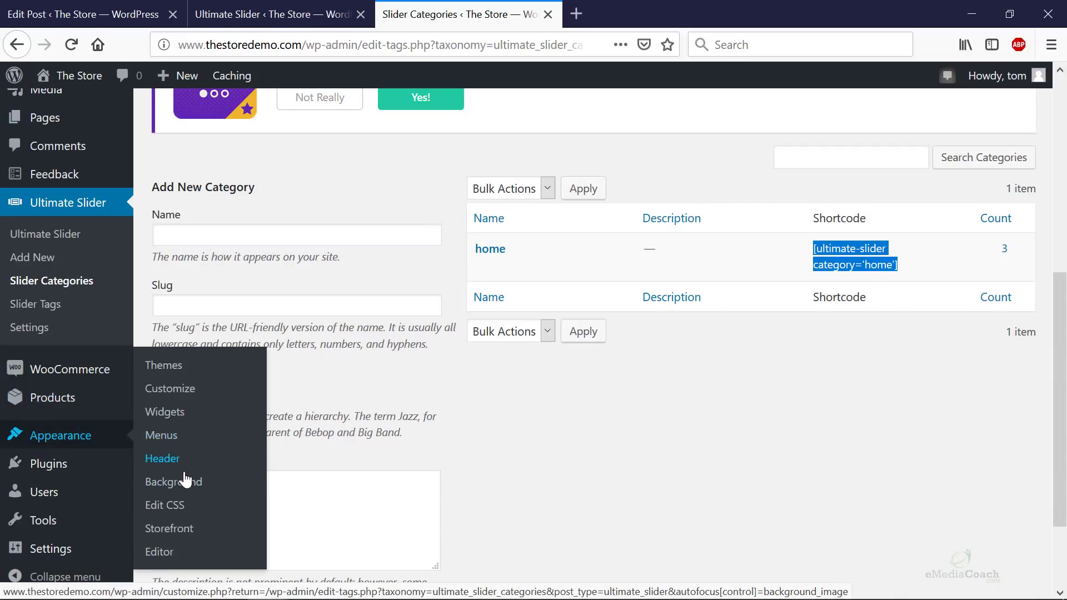
pyautogui.click(191, 390)
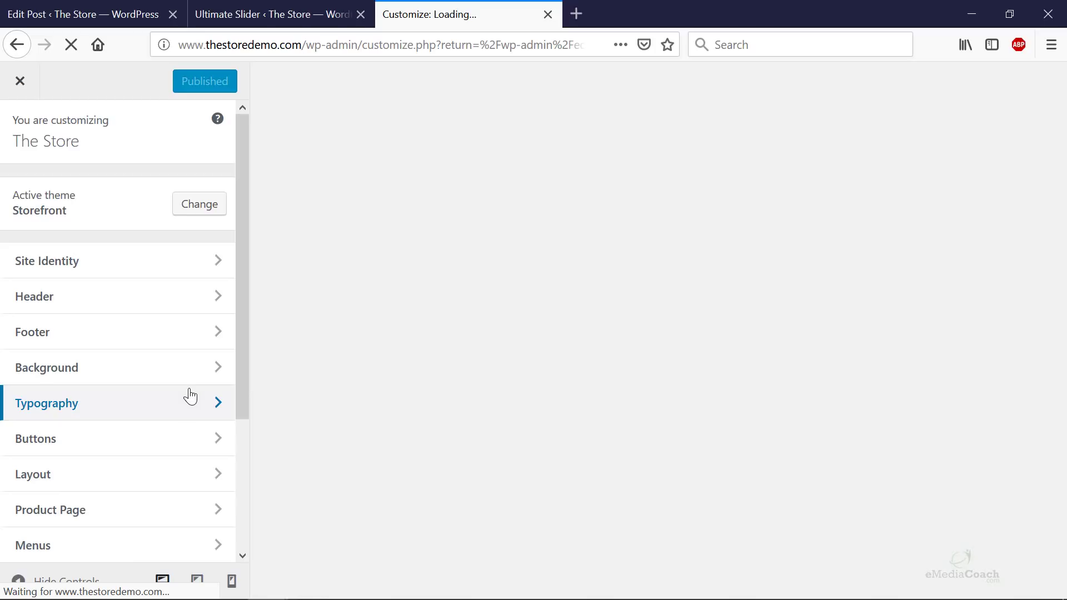
# - Paste [ultimate-slider category='home'] into the Homepage Slider Shortcode field and publish
pyautogui.scroll(-2, 178, 409)
pyautogui.scroll(-2, 167, 423)
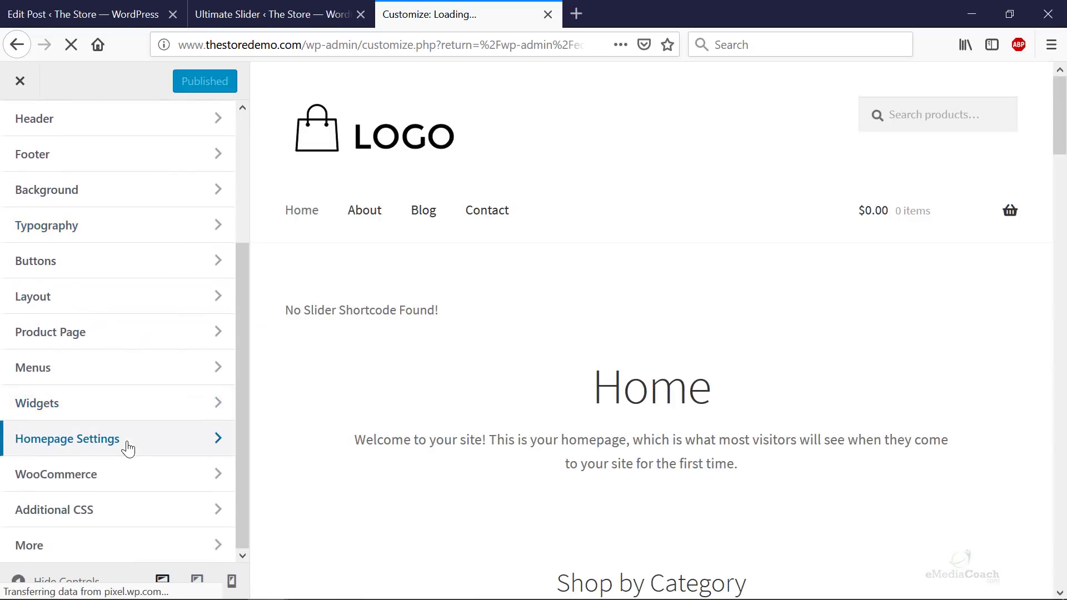
pyautogui.click(128, 448)
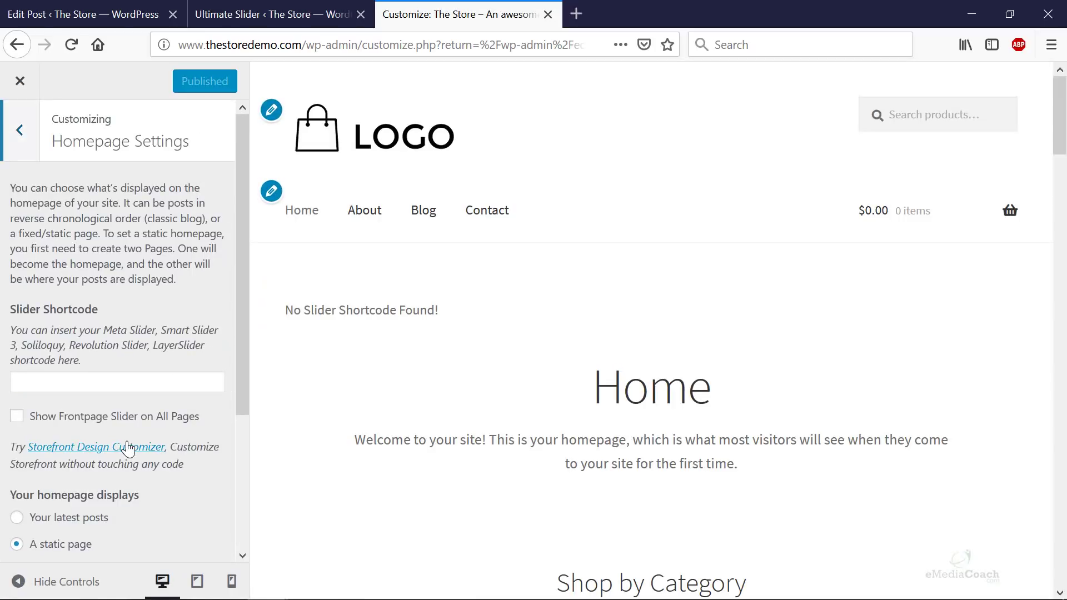
pyautogui.rightClick(124, 380)
pyautogui.click(166, 444)
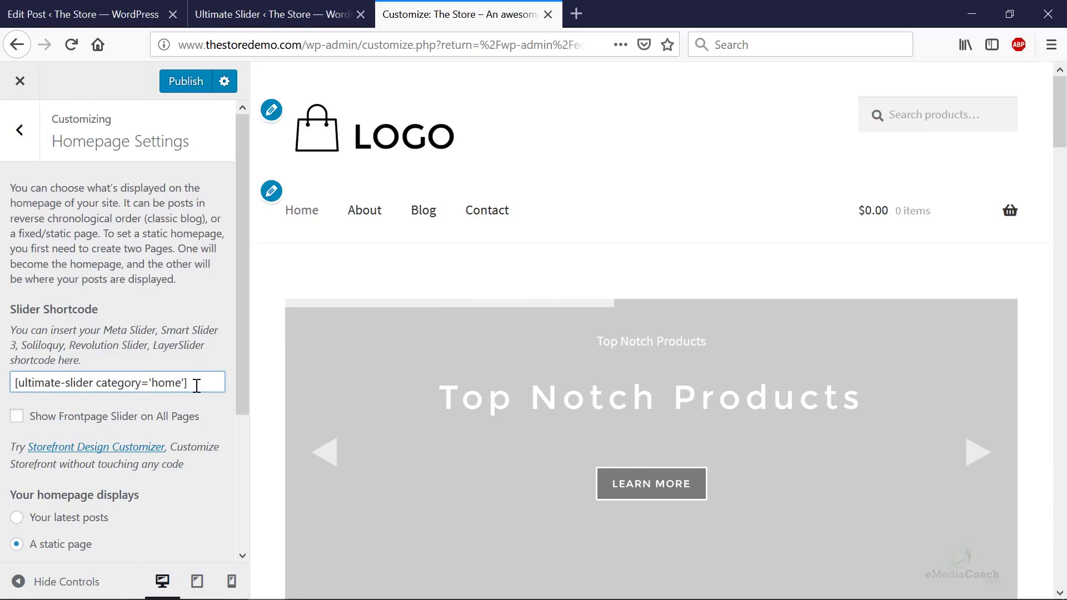
pyautogui.scroll(-1, 1019, 275)
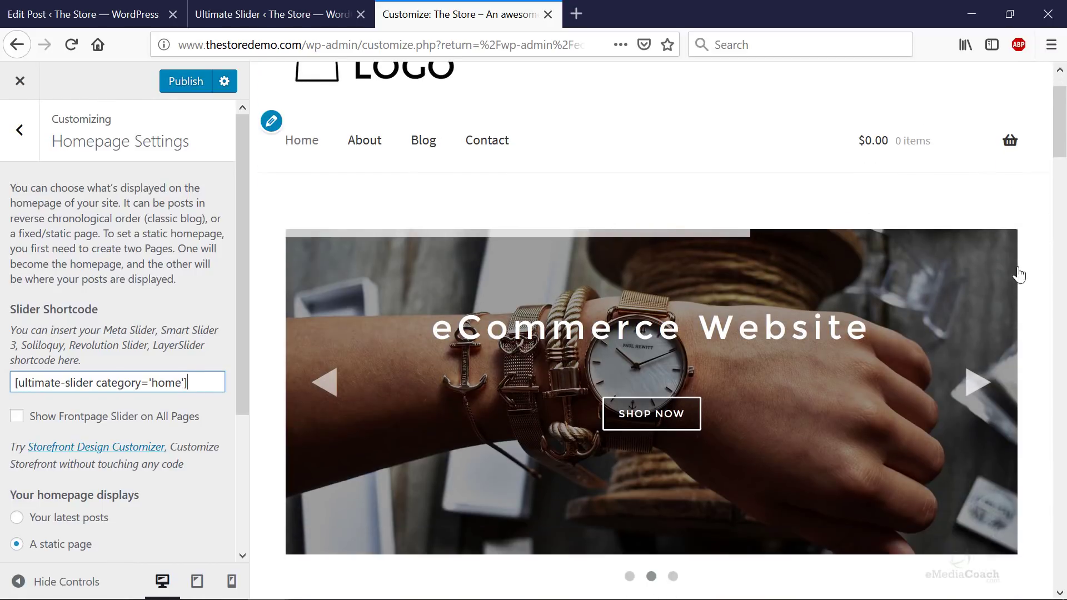
pyautogui.scroll(-3, 1019, 275)
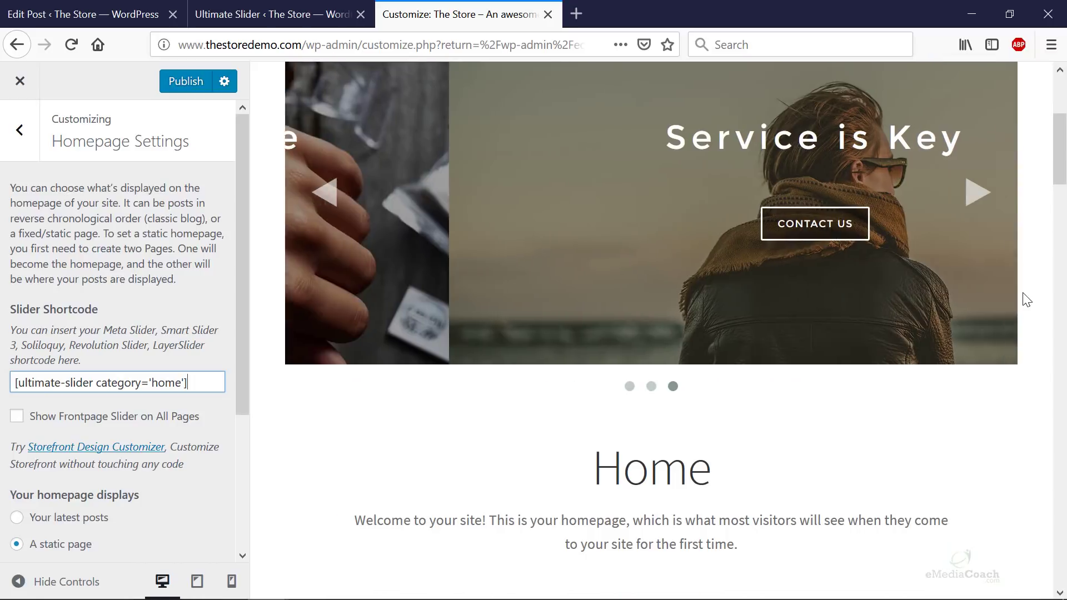
pyautogui.scroll(1, 995, 450)
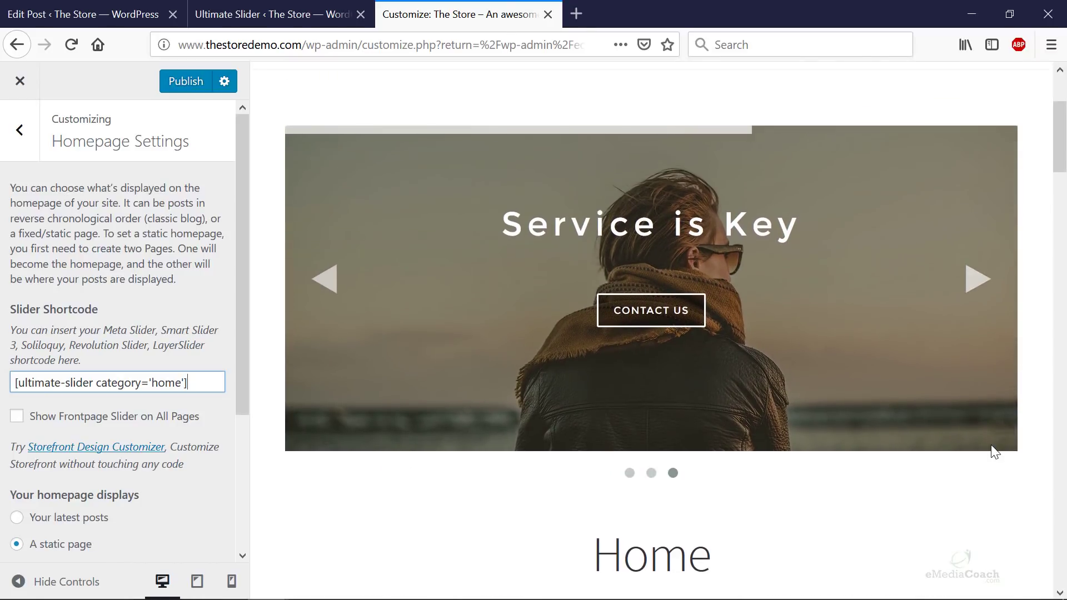
pyautogui.scroll(1, 995, 451)
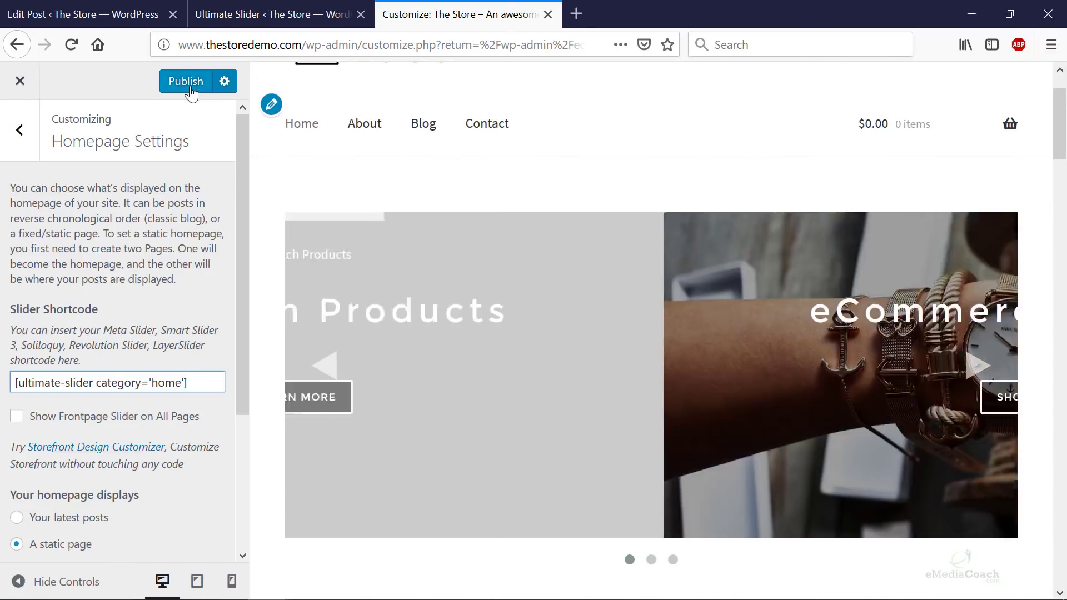
pyautogui.click(191, 90)
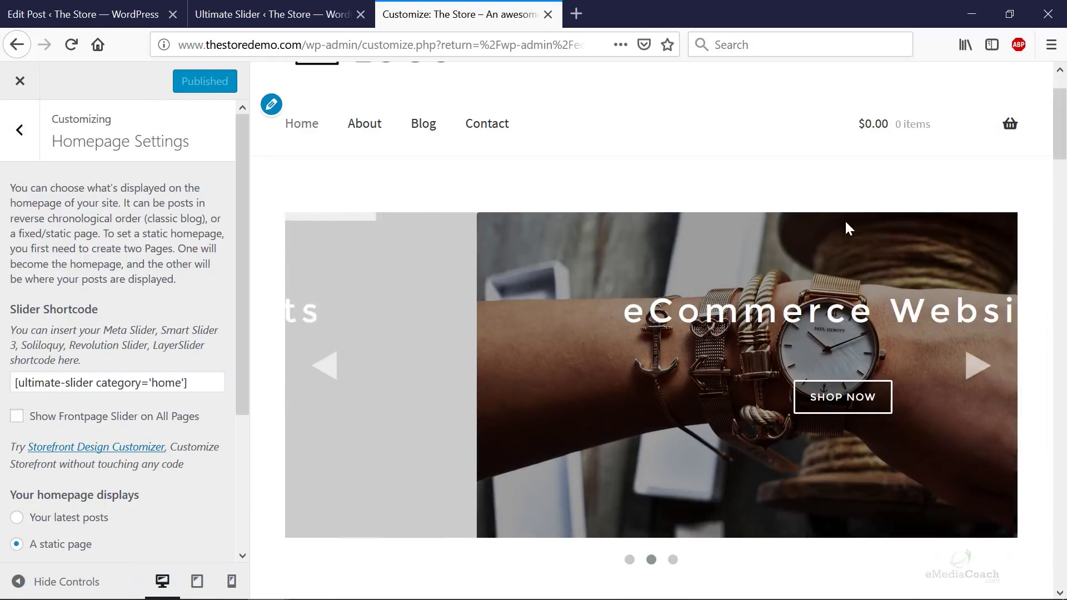
pyautogui.click(318, 376)
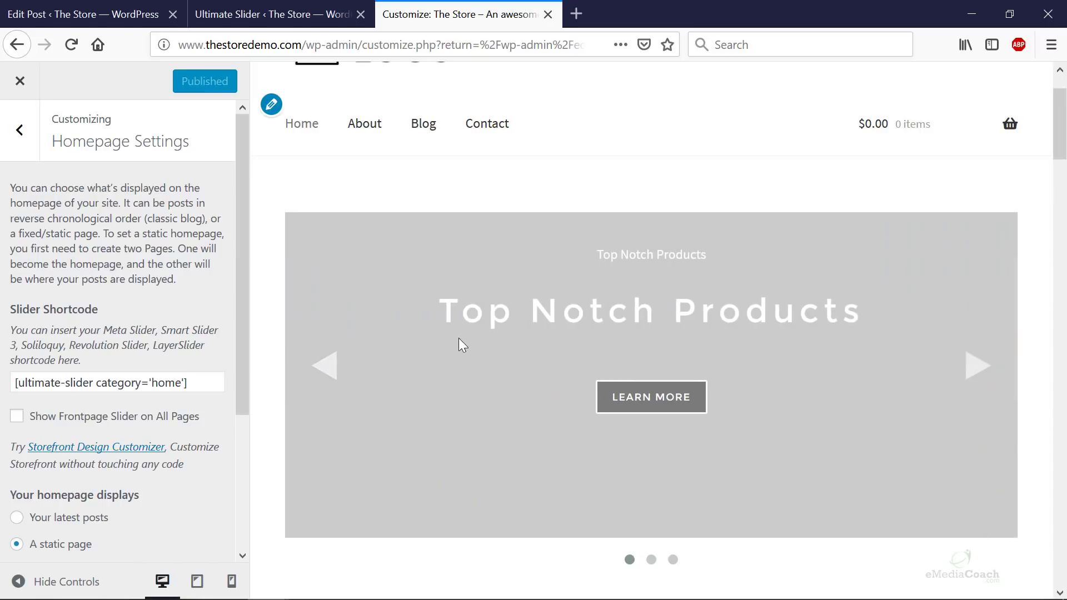
# - Reopen Top Notch Products, set the laptop photo as its featured image, and update
pyautogui.click(274, 14)
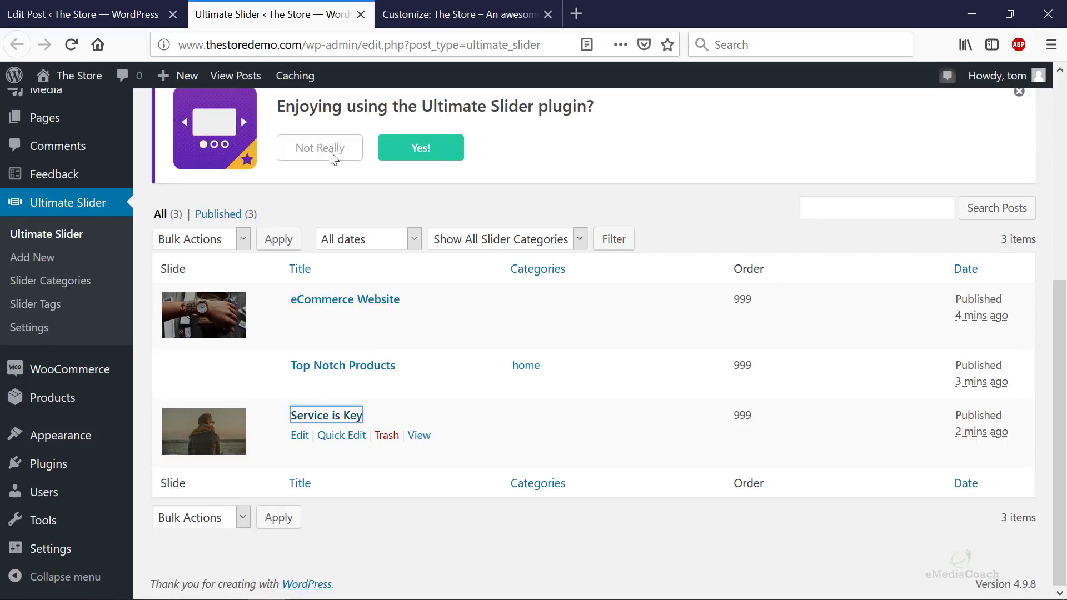
pyautogui.click(325, 367)
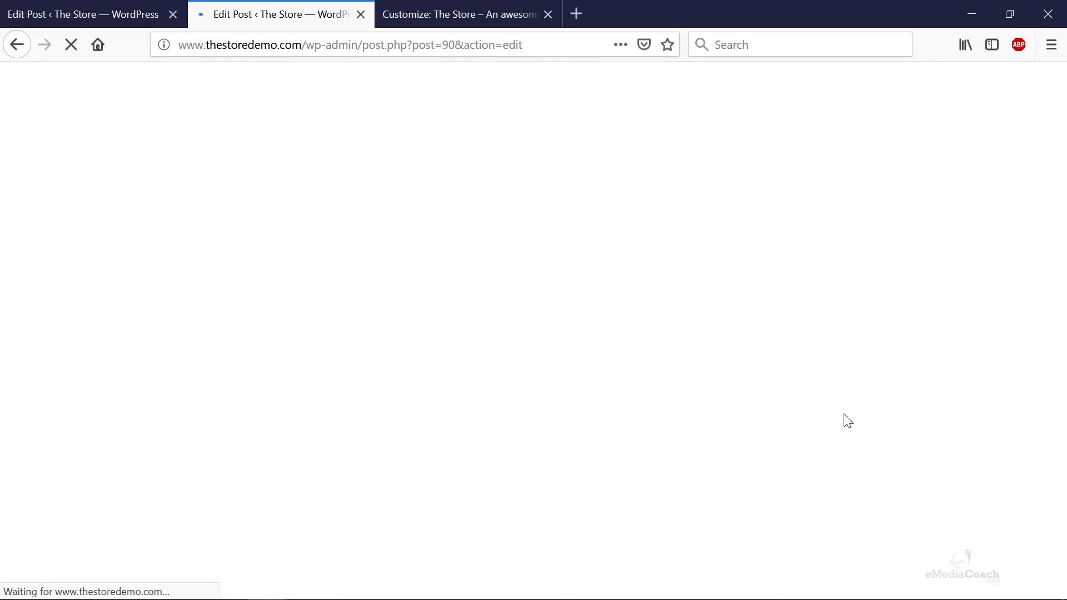
pyautogui.scroll(-10, 847, 421)
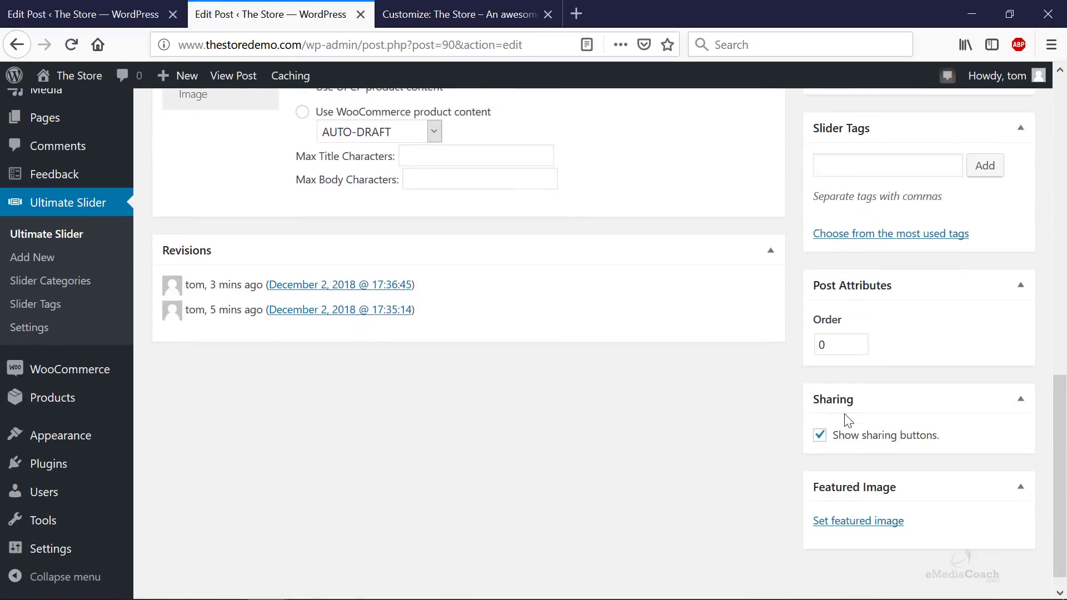
pyautogui.scroll(-1, 848, 420)
pyautogui.click(856, 502)
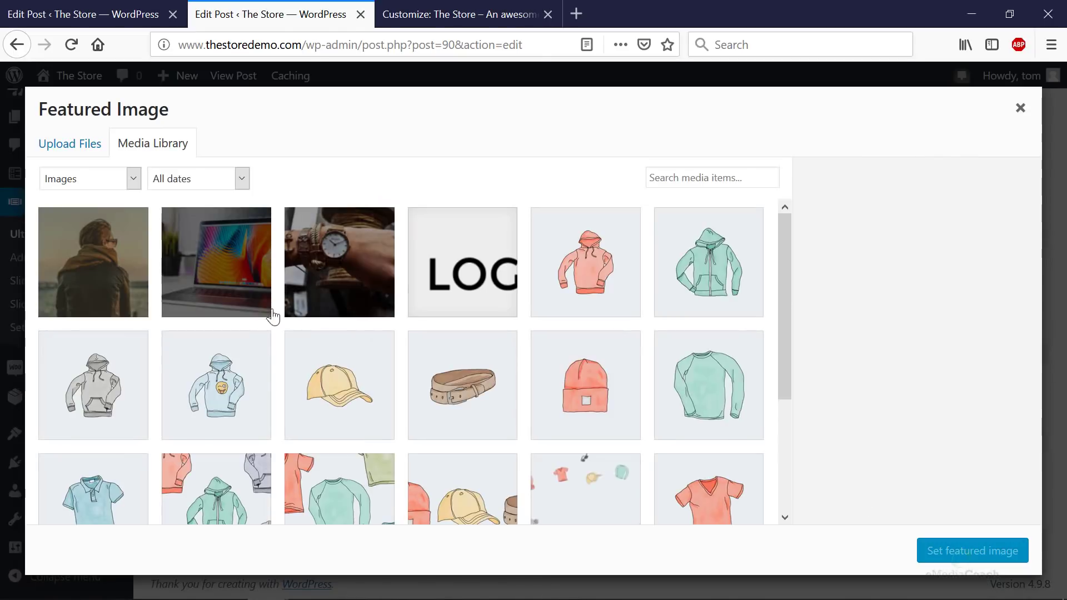
pyautogui.click(231, 285)
pyautogui.click(971, 558)
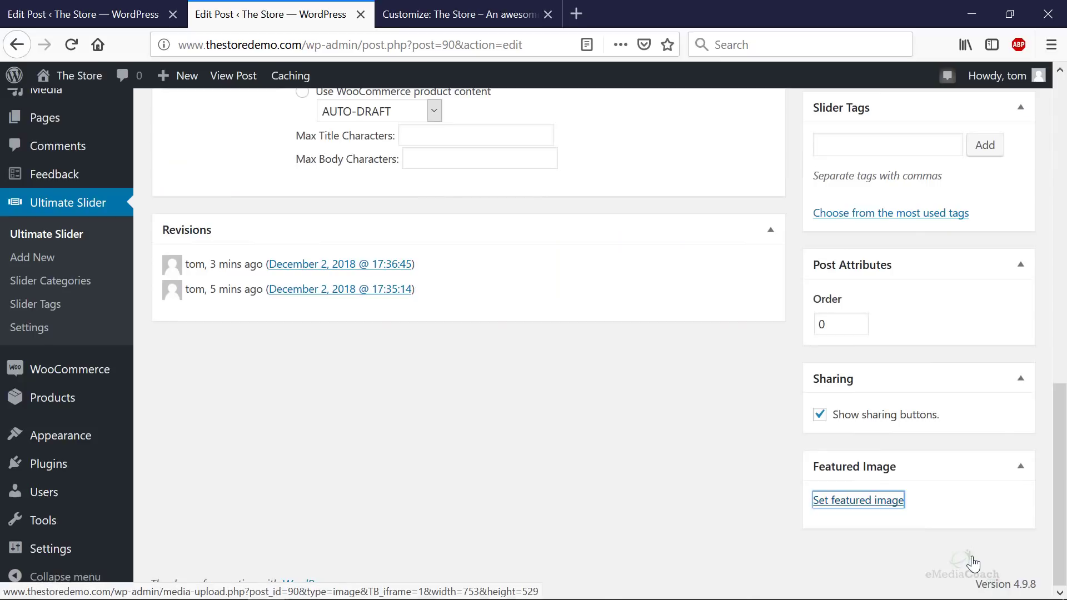
pyautogui.scroll(10, 940, 524)
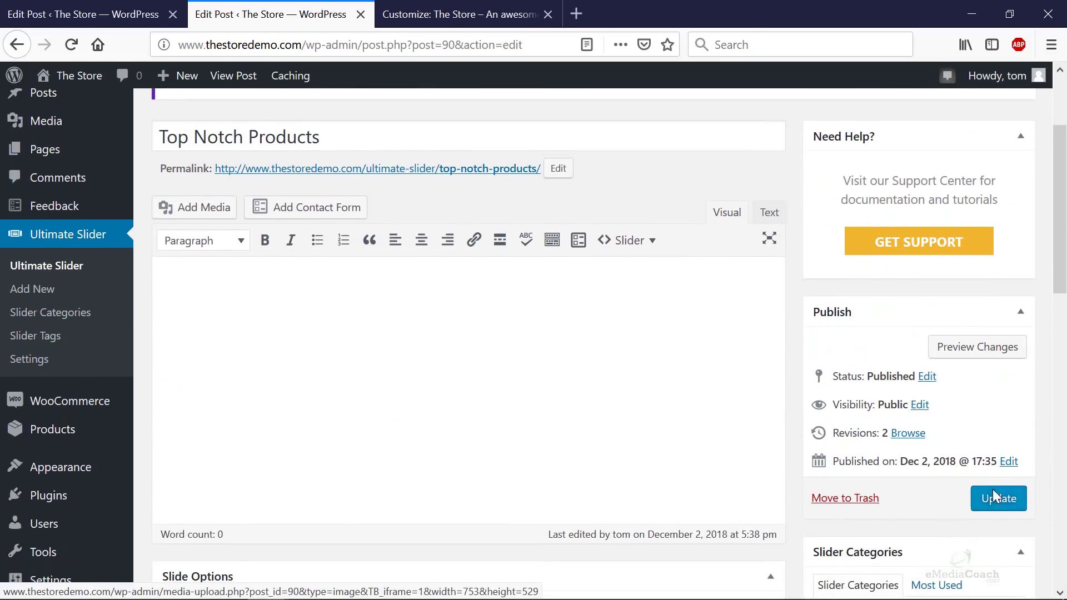
pyautogui.scroll(-10, 995, 498)
pyautogui.scroll(5, 995, 499)
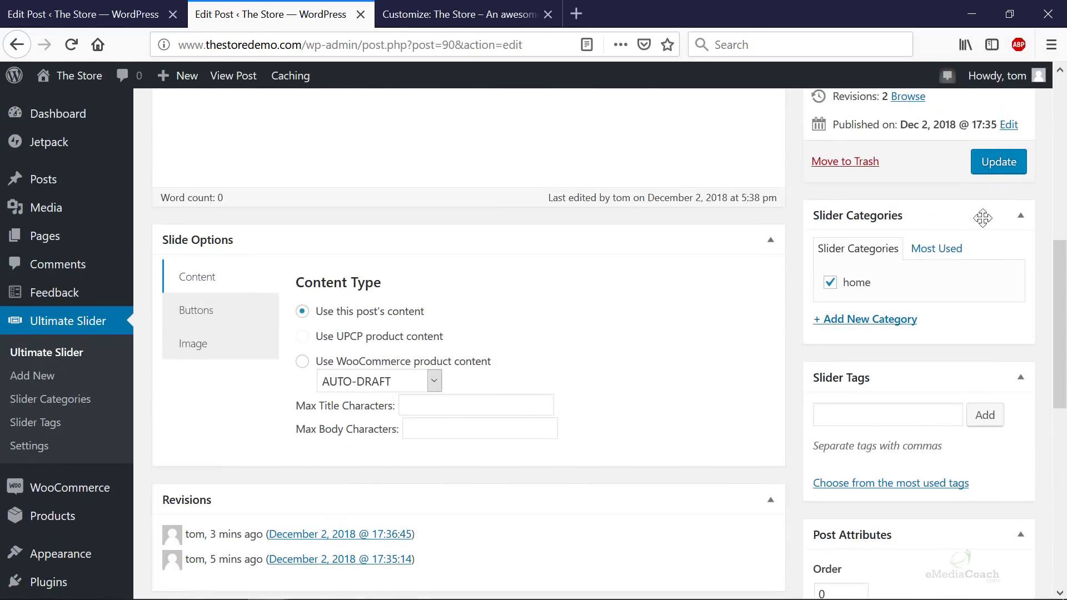
pyautogui.click(993, 174)
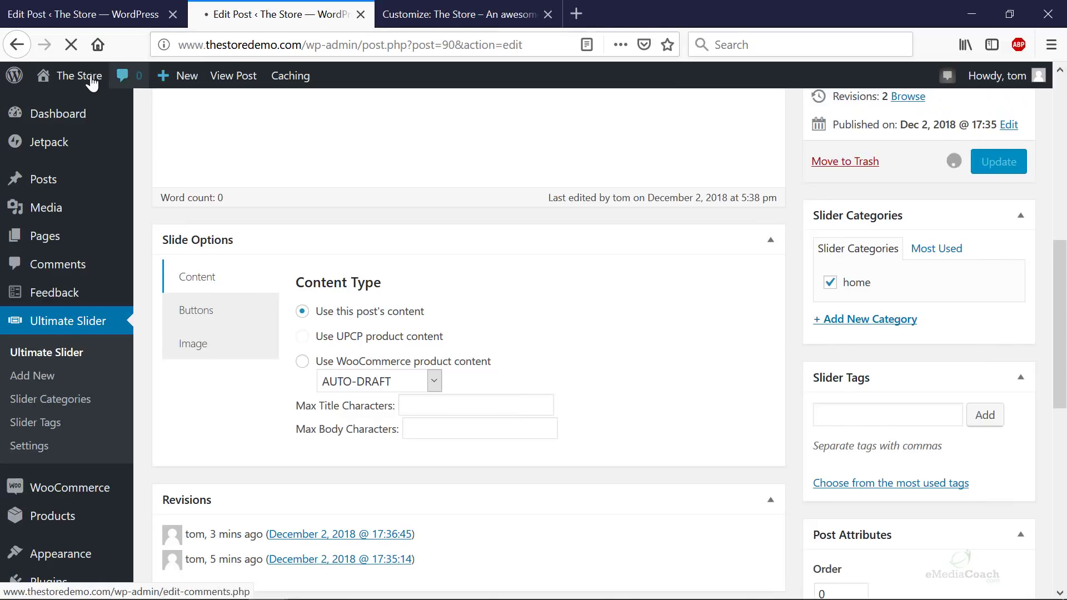
# - View the live store homepage in a new tab, review the slider, then return to the editor
pyautogui.rightClick(72, 107)
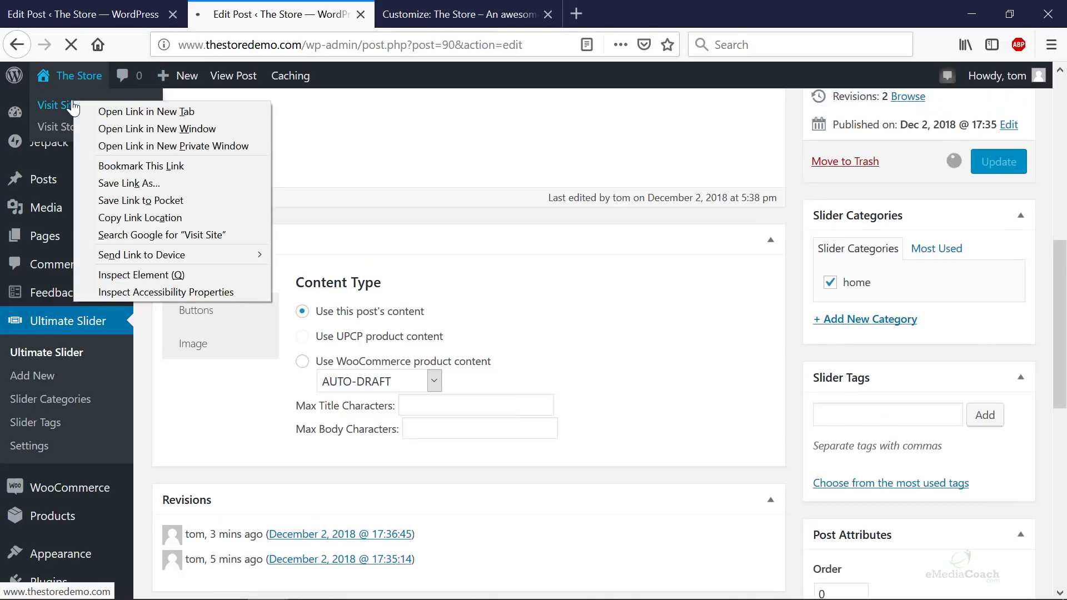
pyautogui.click(123, 111)
pyautogui.click(457, 16)
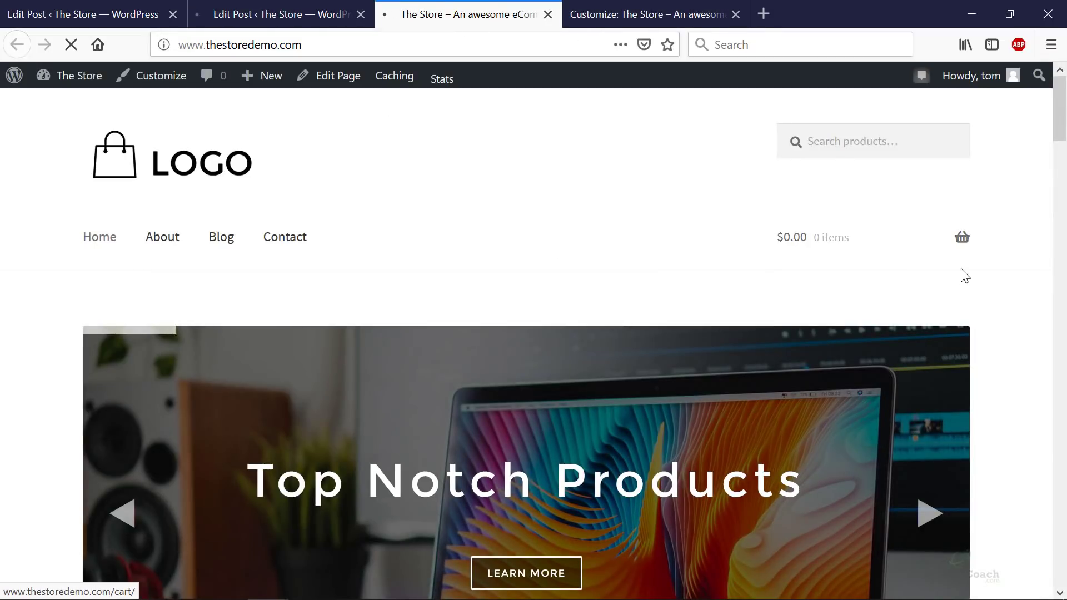
pyautogui.scroll(-3, 972, 278)
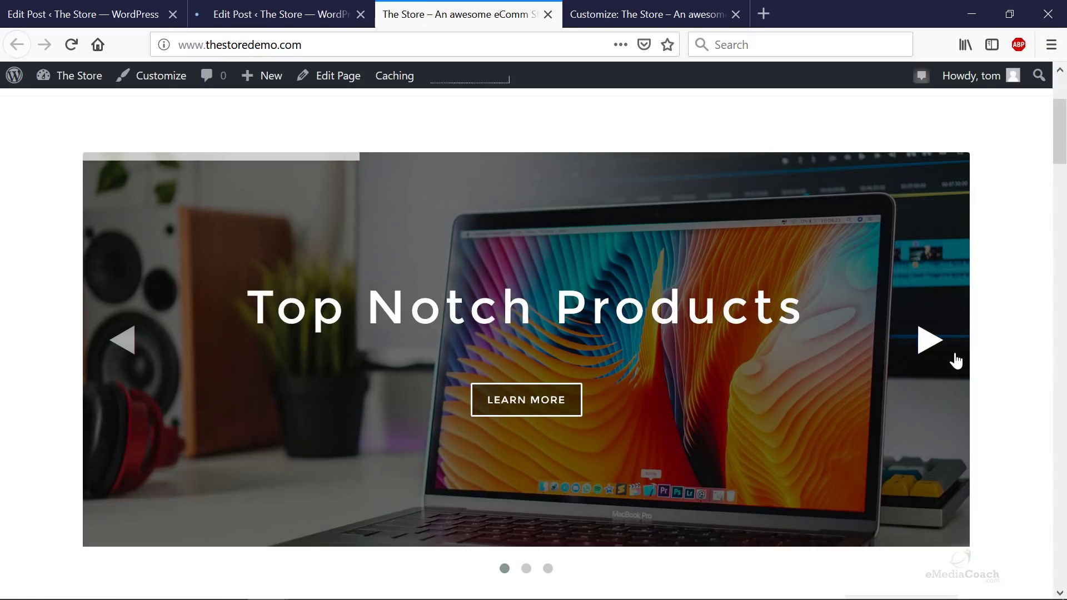
pyautogui.scroll(-5, 1028, 372)
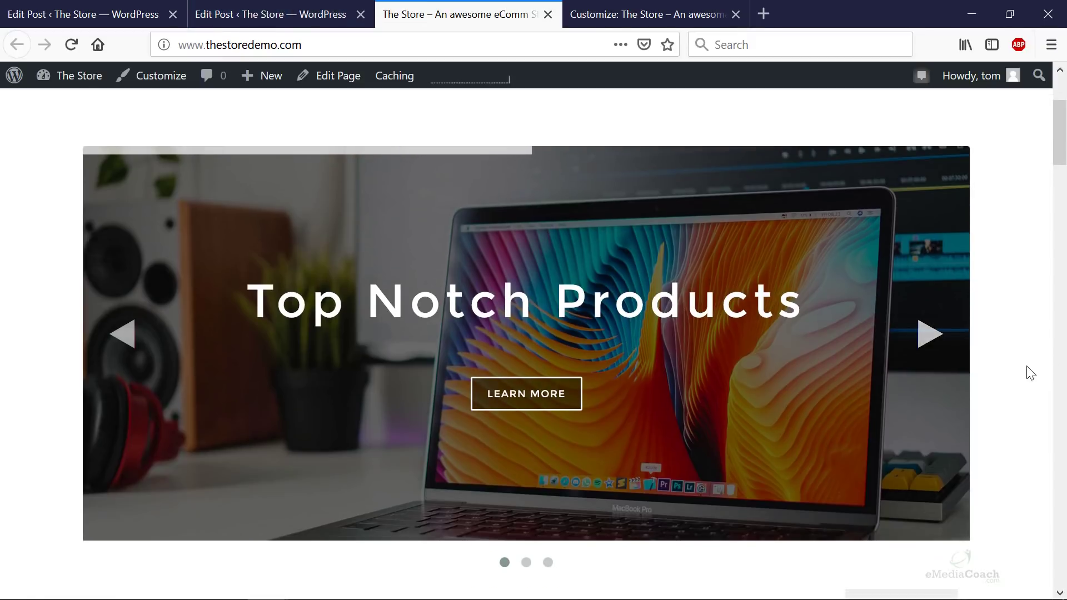
pyautogui.scroll(8, 1028, 372)
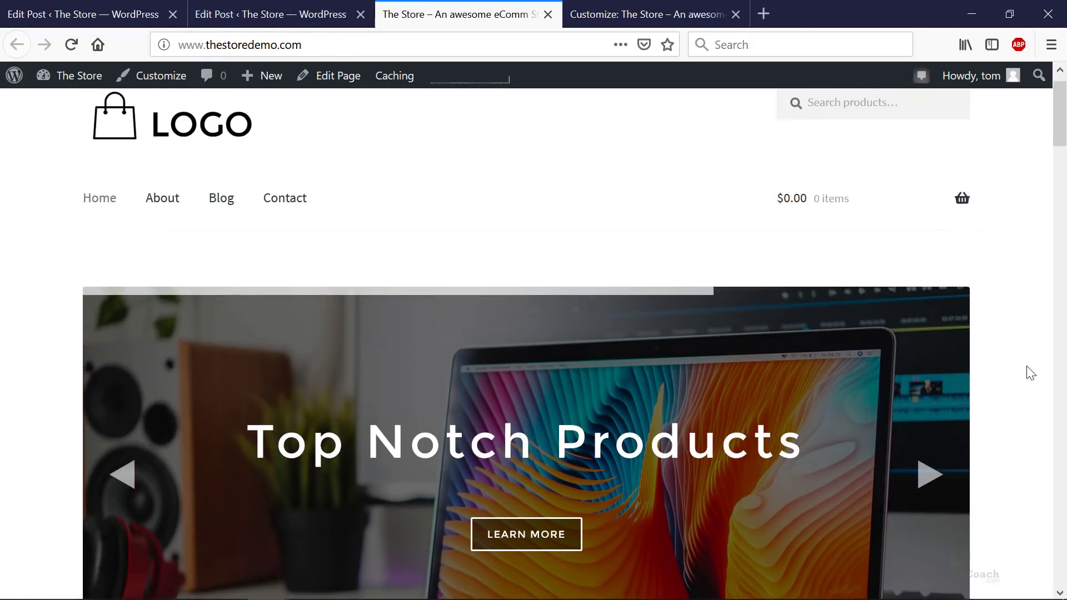
pyautogui.scroll(-3, 1028, 372)
pyautogui.scroll(-1, 1030, 372)
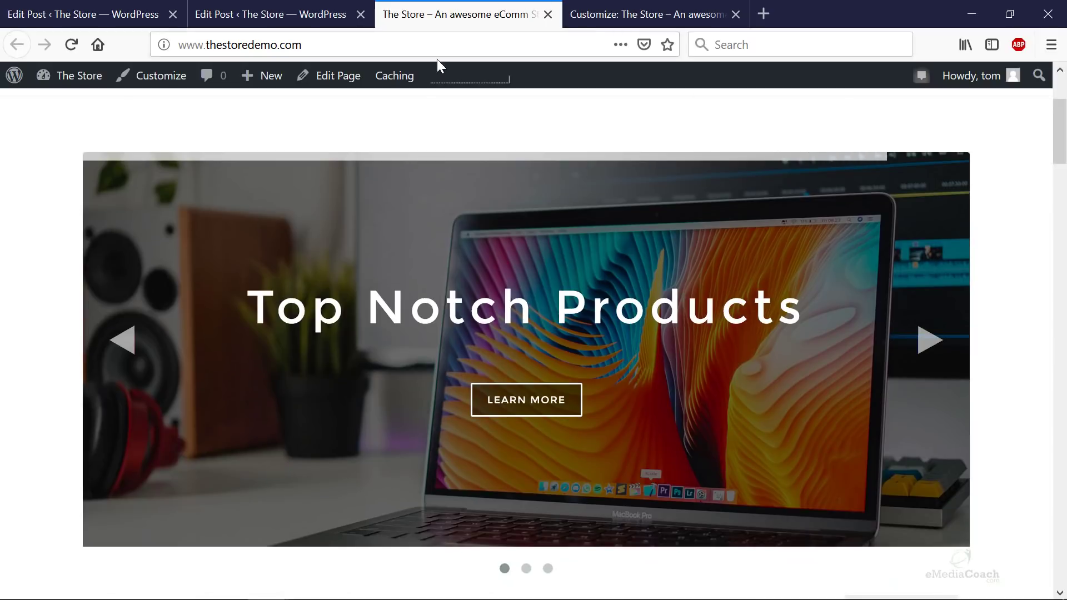
pyautogui.moveTo(422, 71)
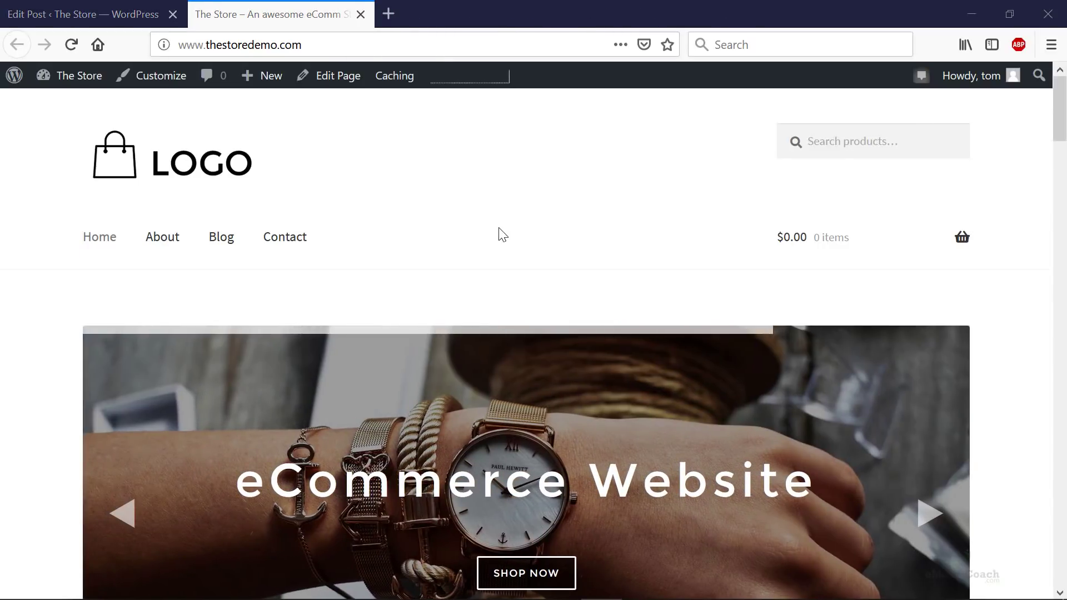
pyautogui.scroll(-3, 500, 234)
pyautogui.scroll(-3, 520, 233)
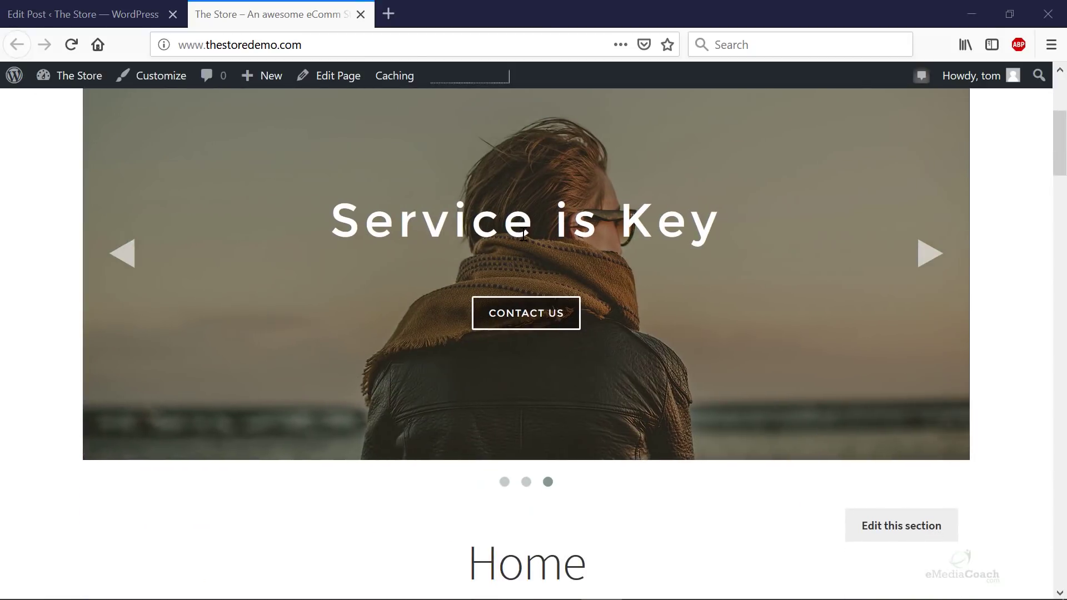
pyautogui.scroll(2, 536, 241)
pyautogui.scroll(2, 638, 255)
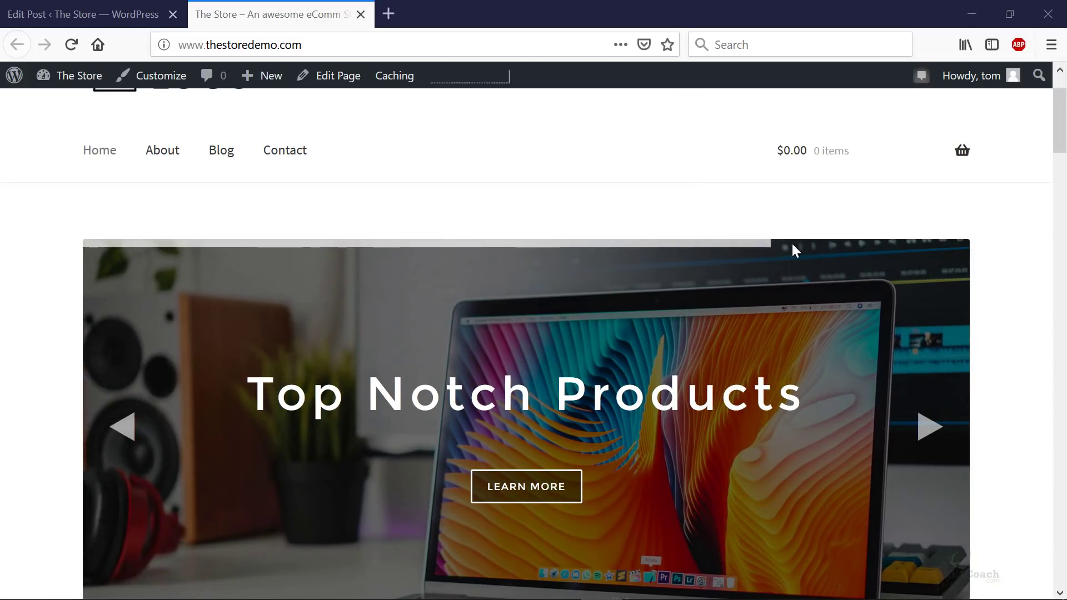
pyautogui.scroll(-2, 955, 189)
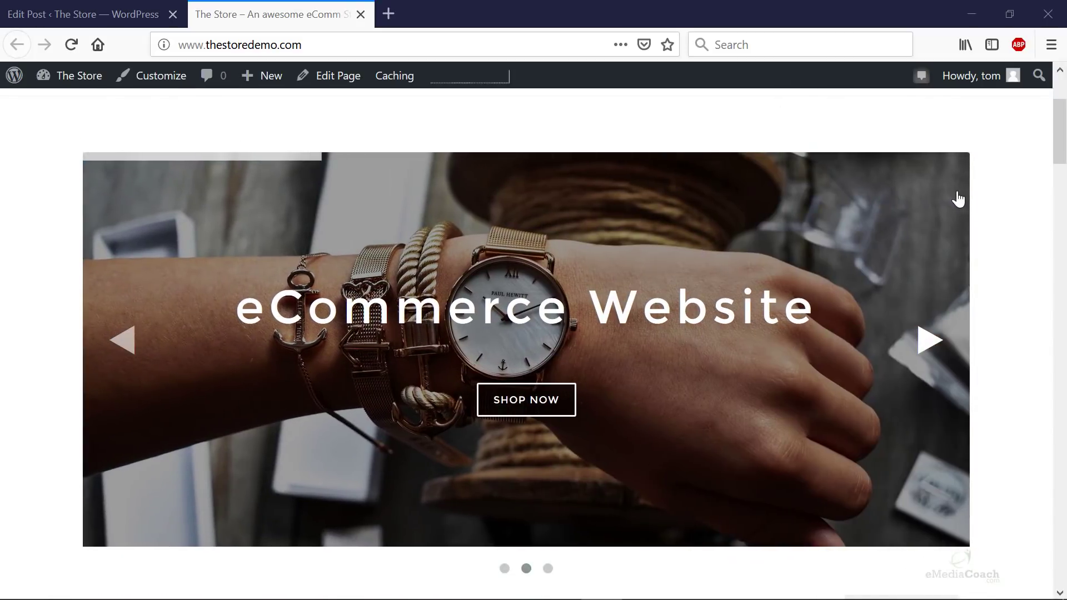
pyautogui.scroll(-2, 958, 198)
pyautogui.scroll(2, 722, 442)
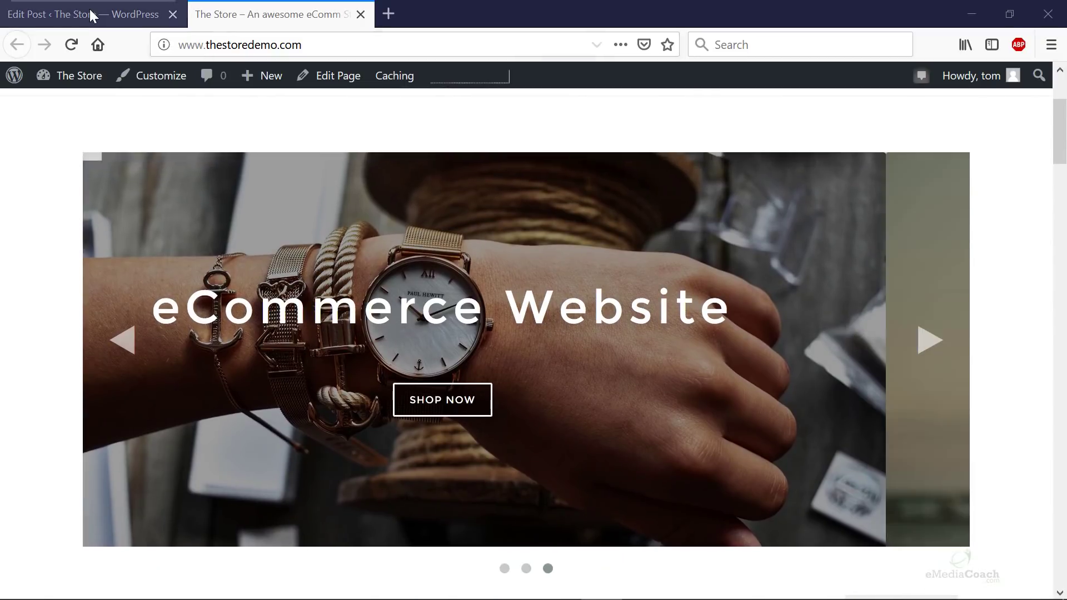
pyautogui.click(89, 11)
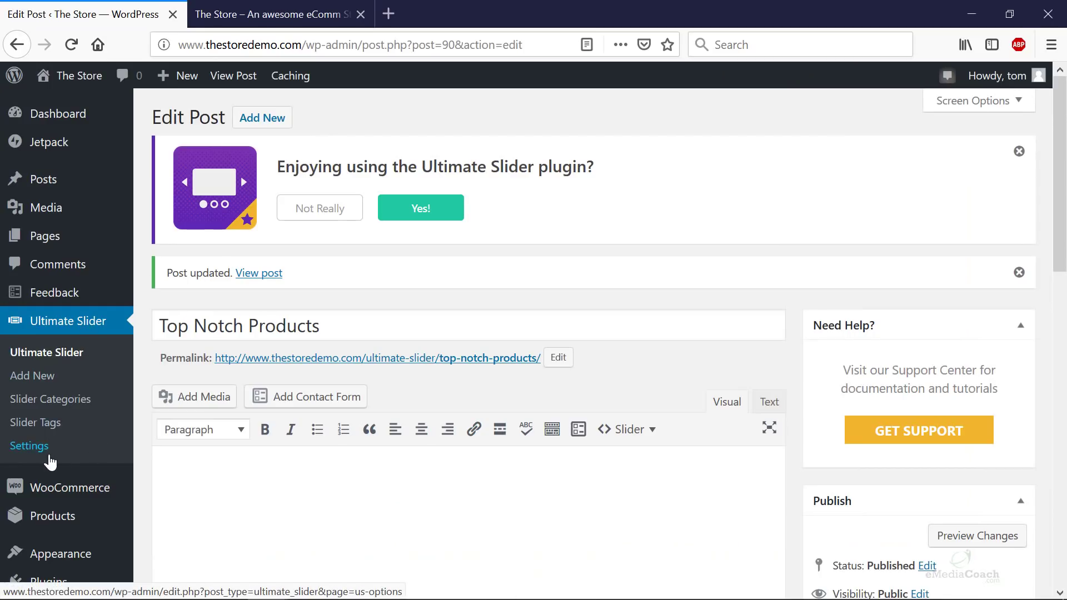
# - On the Ultimate Slider Settings page, change the Aspect Ratio from the default 16:7 to 16:9
pyautogui.click(29, 446)
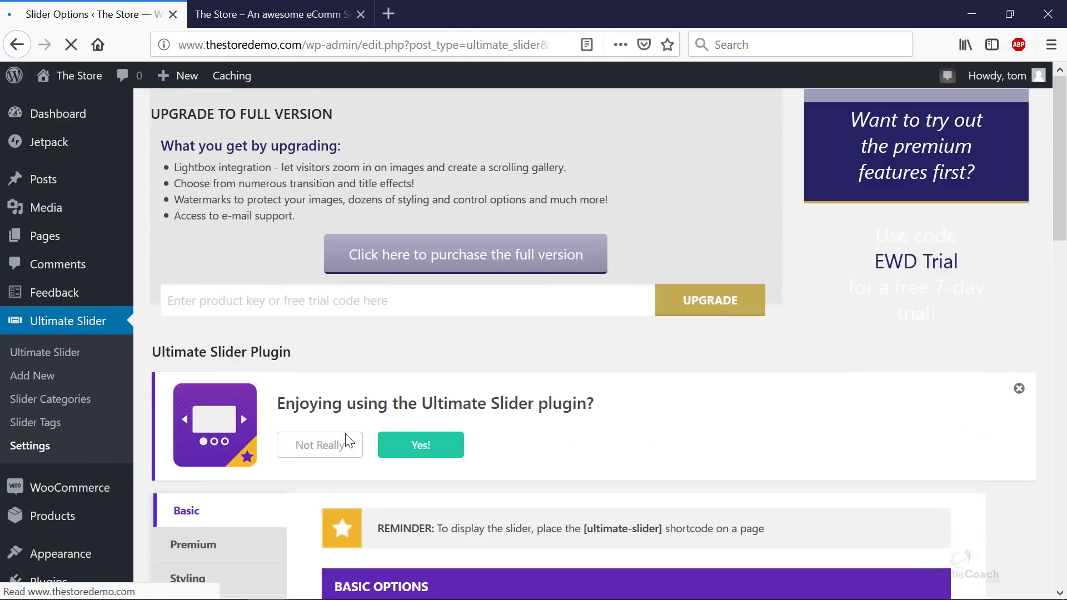
pyautogui.scroll(-5, 296, 417)
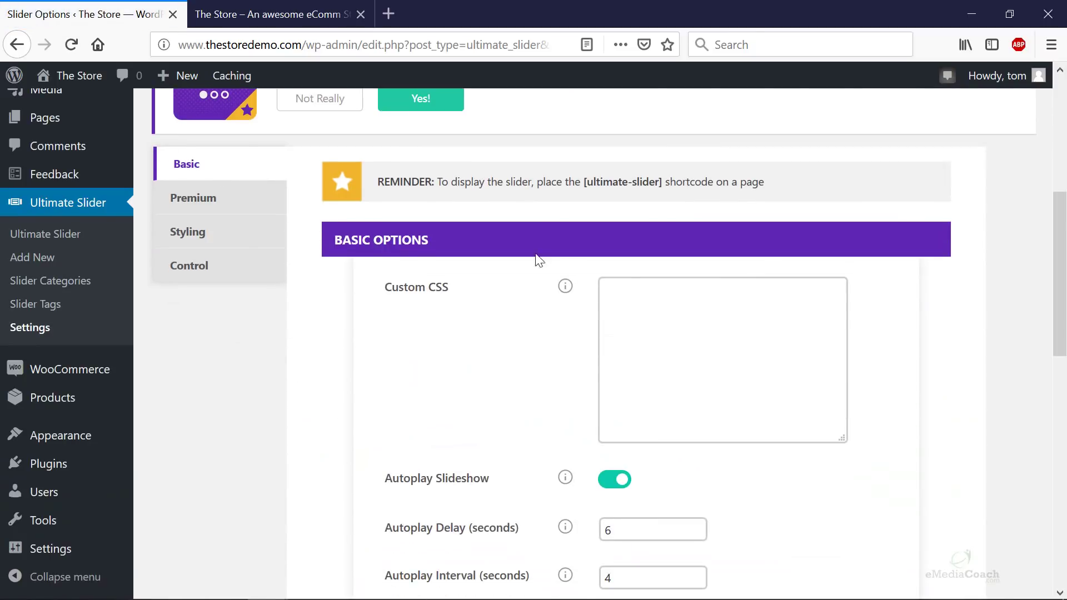
pyautogui.scroll(-5, 702, 316)
pyautogui.scroll(2, 683, 305)
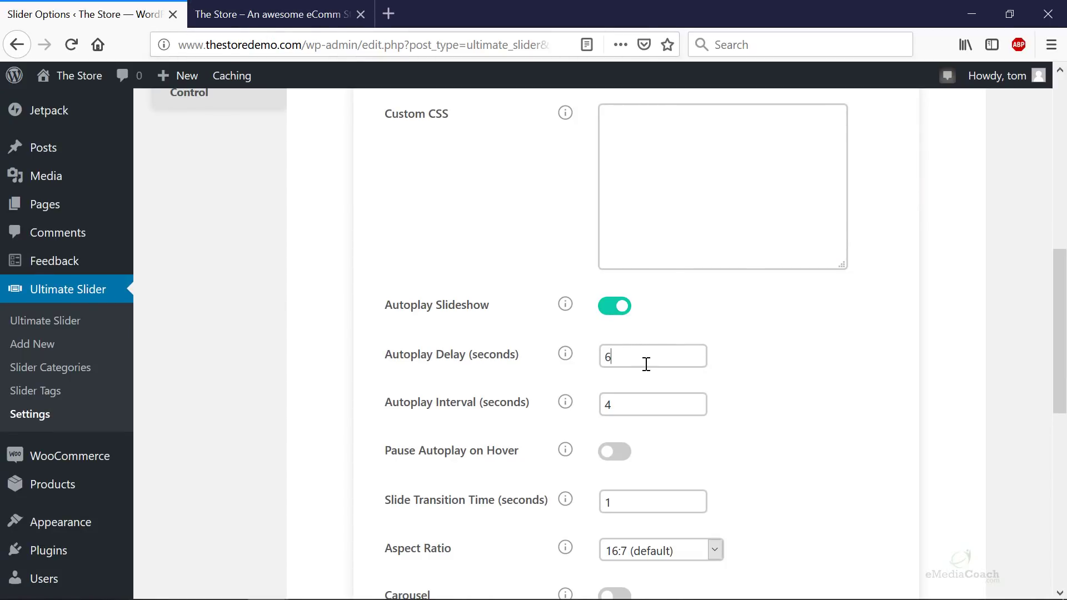
pyautogui.scroll(-7, 650, 395)
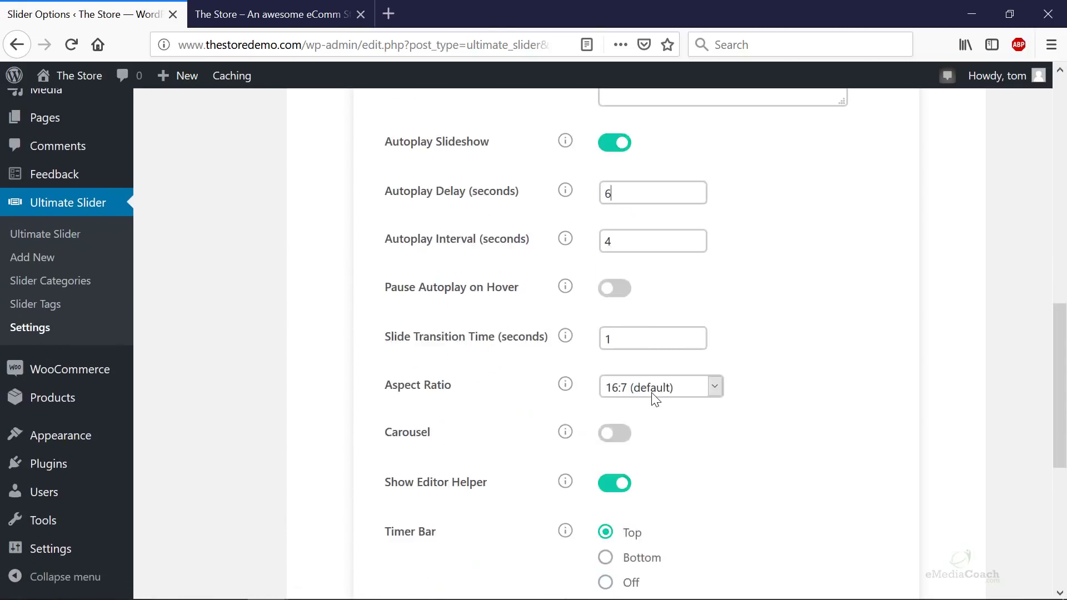
pyautogui.scroll(-1, 656, 400)
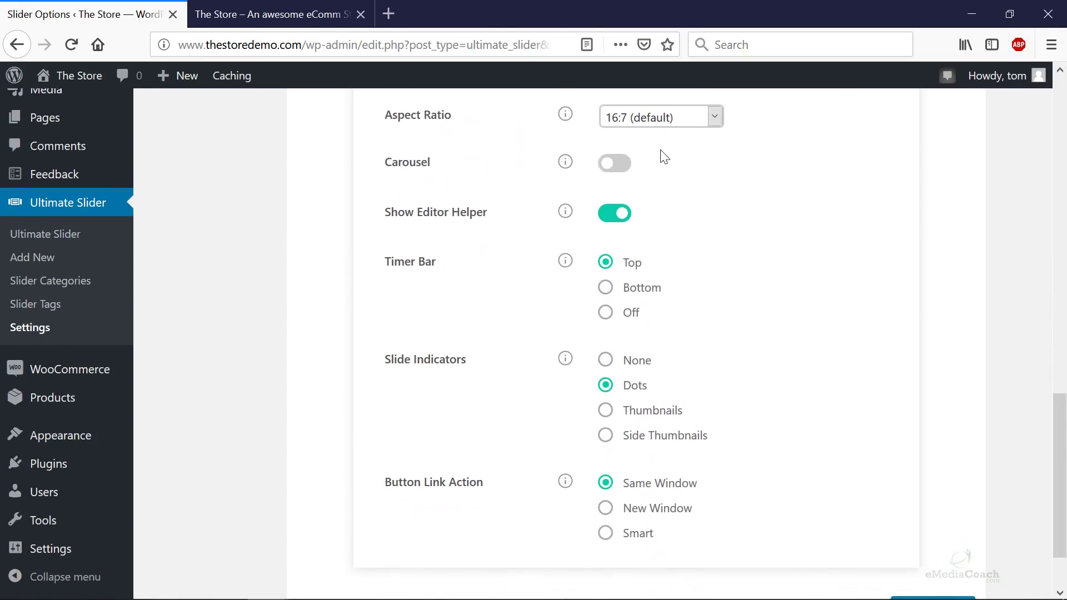
pyautogui.click(662, 118)
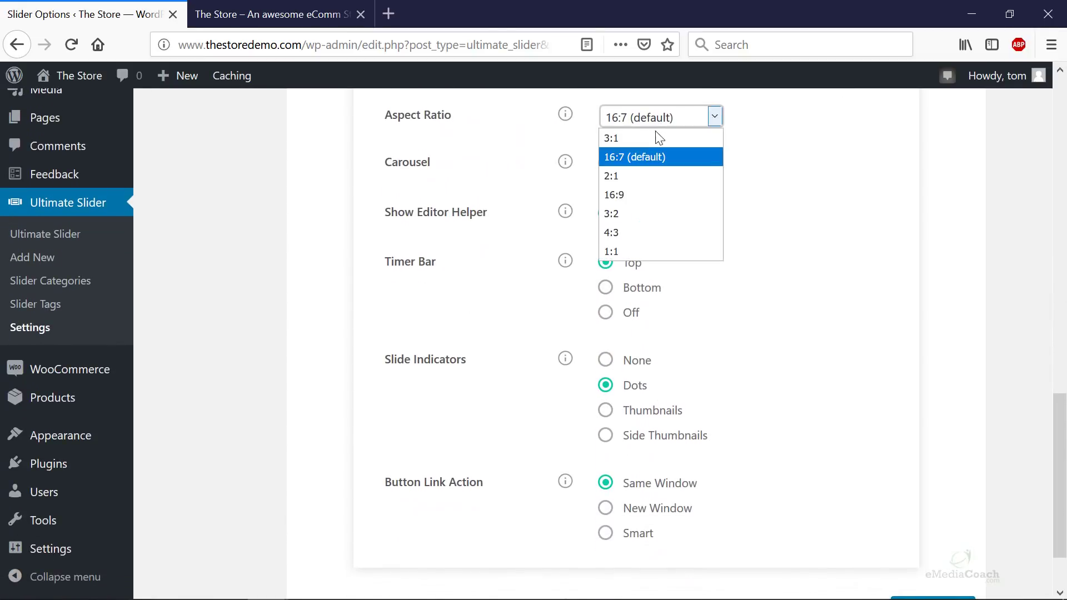
pyautogui.click(629, 194)
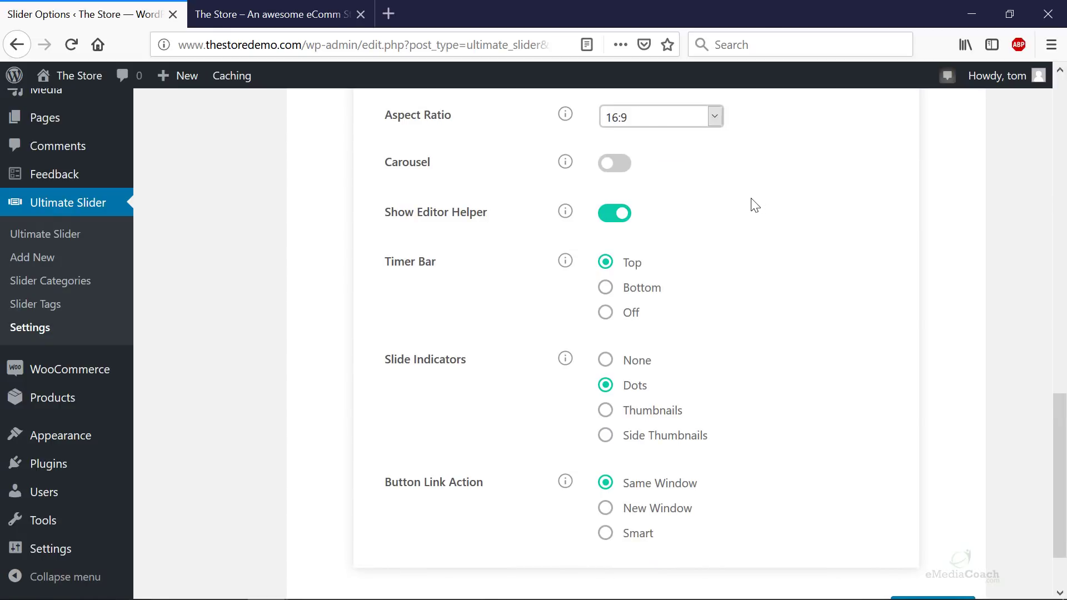
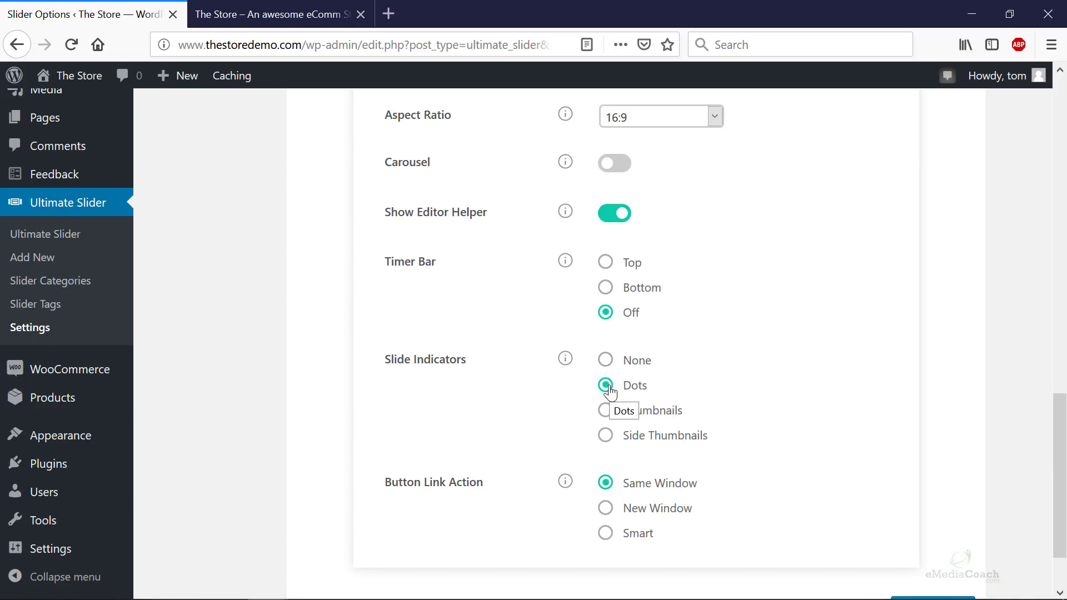
# - Glance at the storefront slider, then save the 16:9 Ultimate Slider settings
pyautogui.click(299, 15)
pyautogui.click(548, 568)
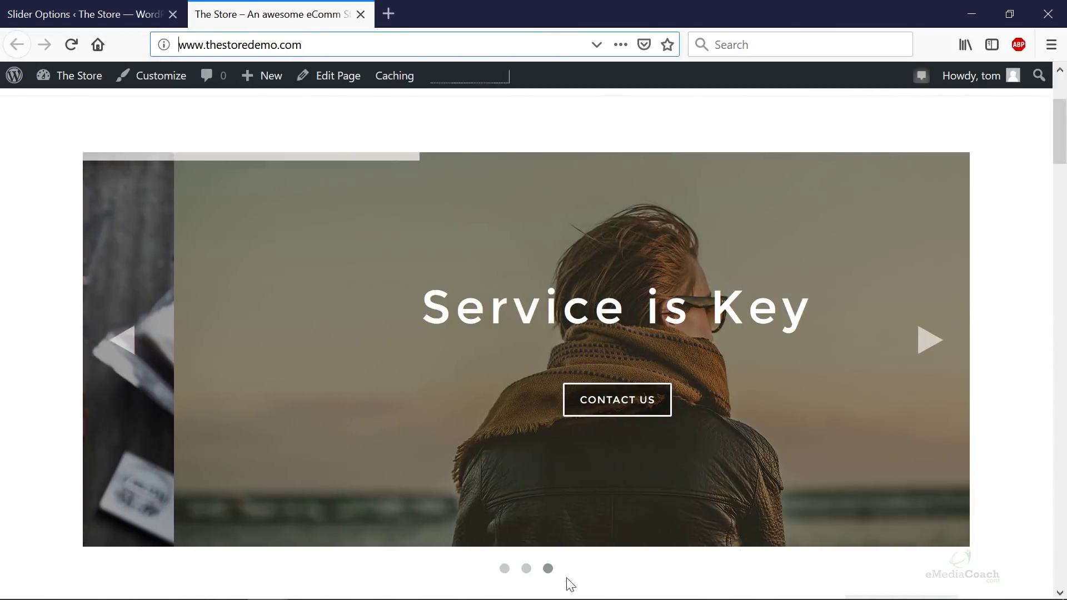
pyautogui.click(22, 14)
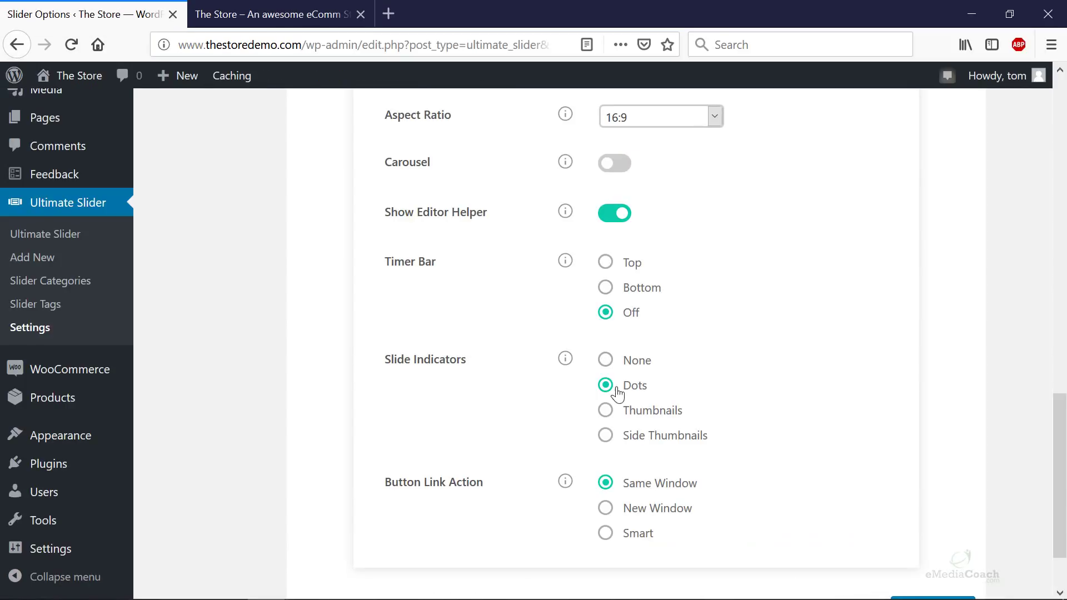
pyautogui.scroll(-2, 704, 410)
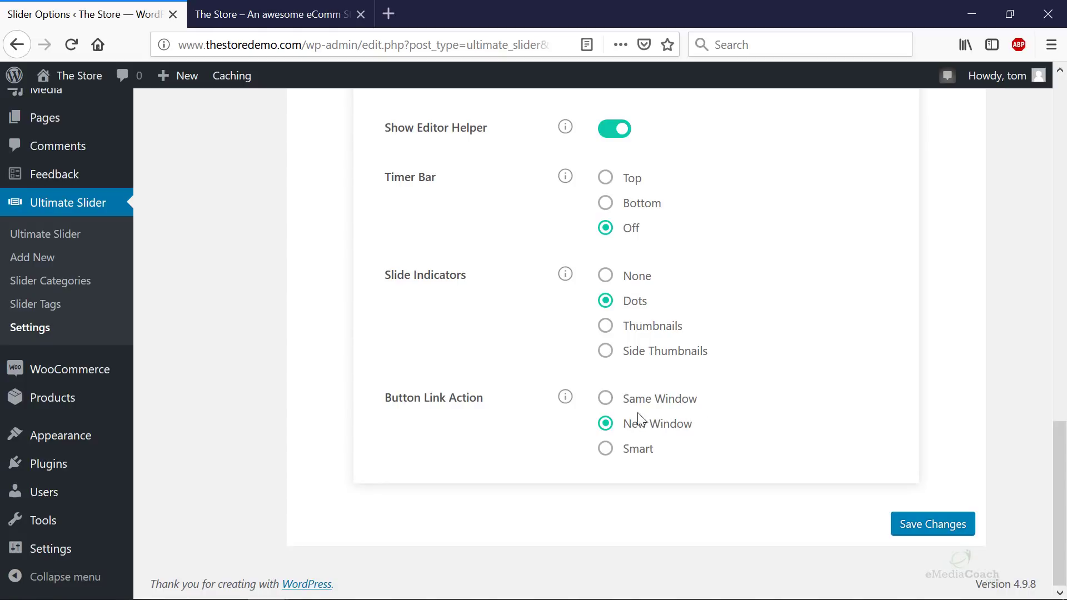
pyautogui.click(932, 520)
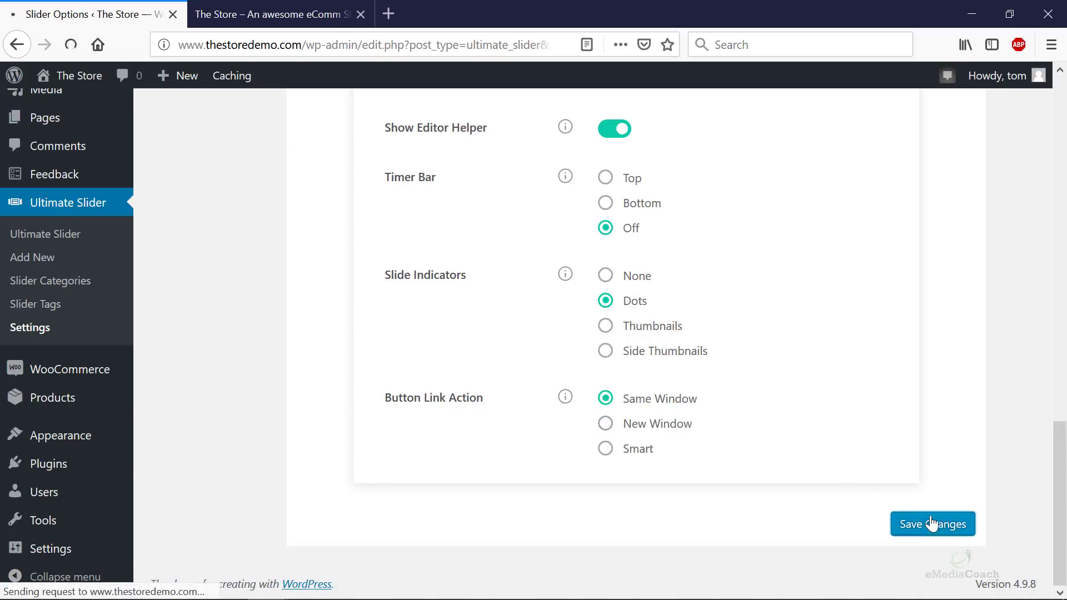
# - Reload the storefront and scroll through the updated three-slide slider with dot indicators
pyautogui.click(272, 14)
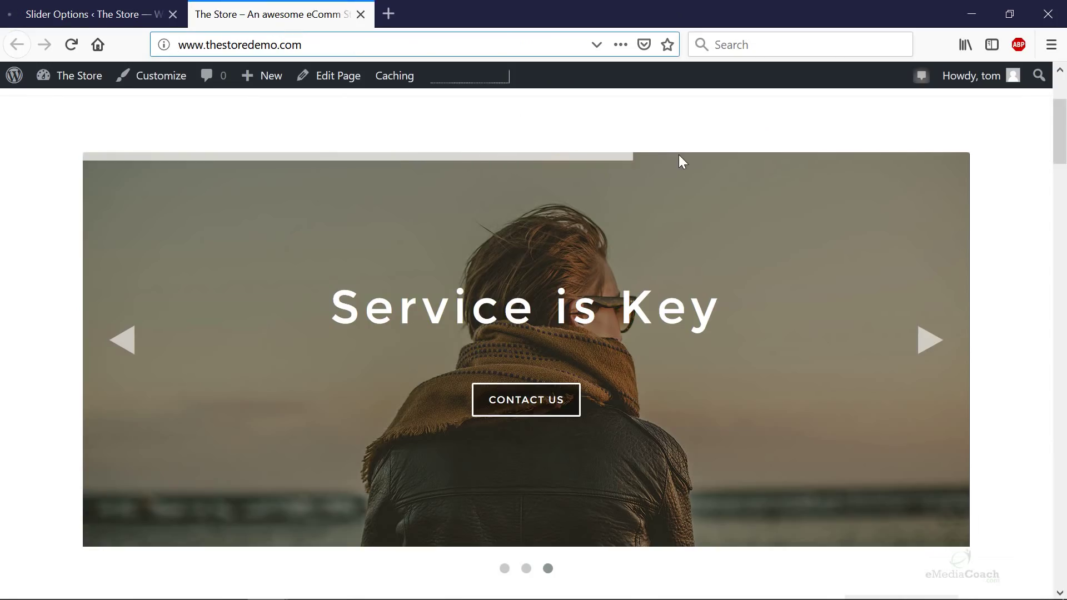
pyautogui.press('Return')
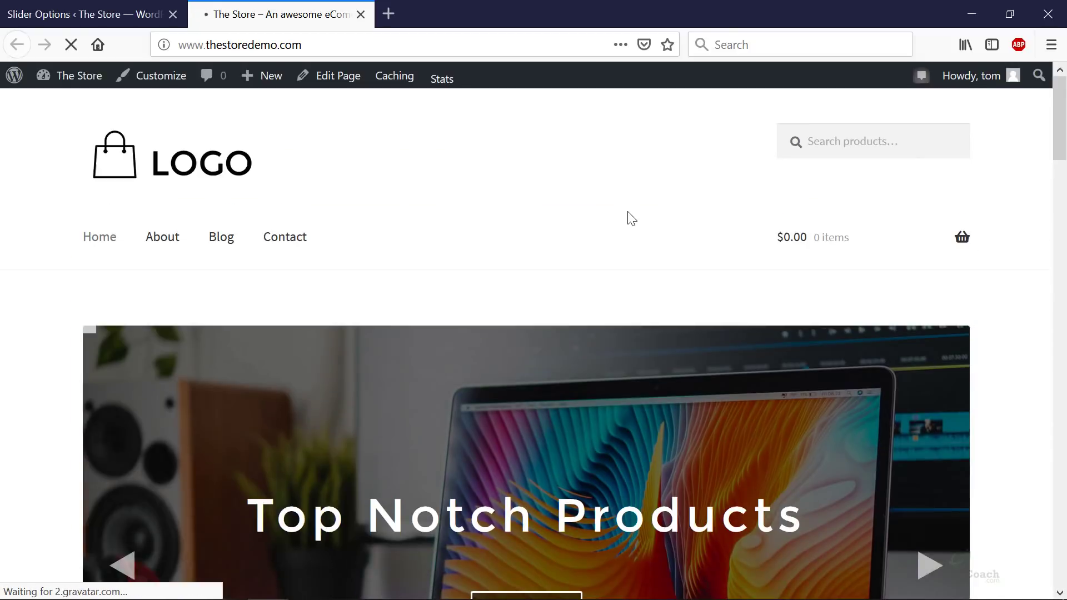
pyautogui.scroll(-7, 626, 217)
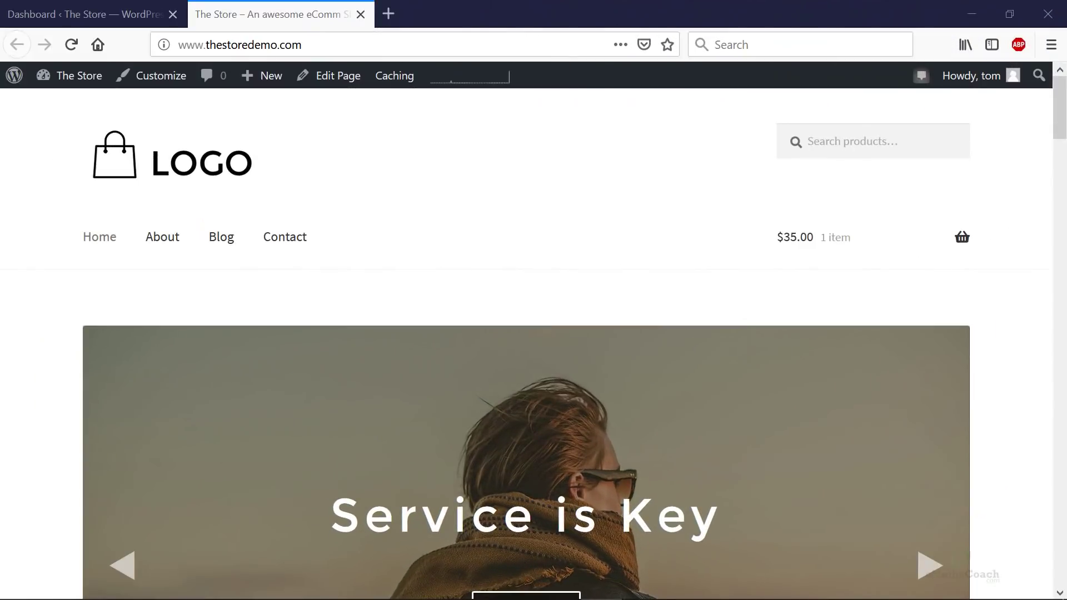
pyautogui.scroll(-4, 982, 238)
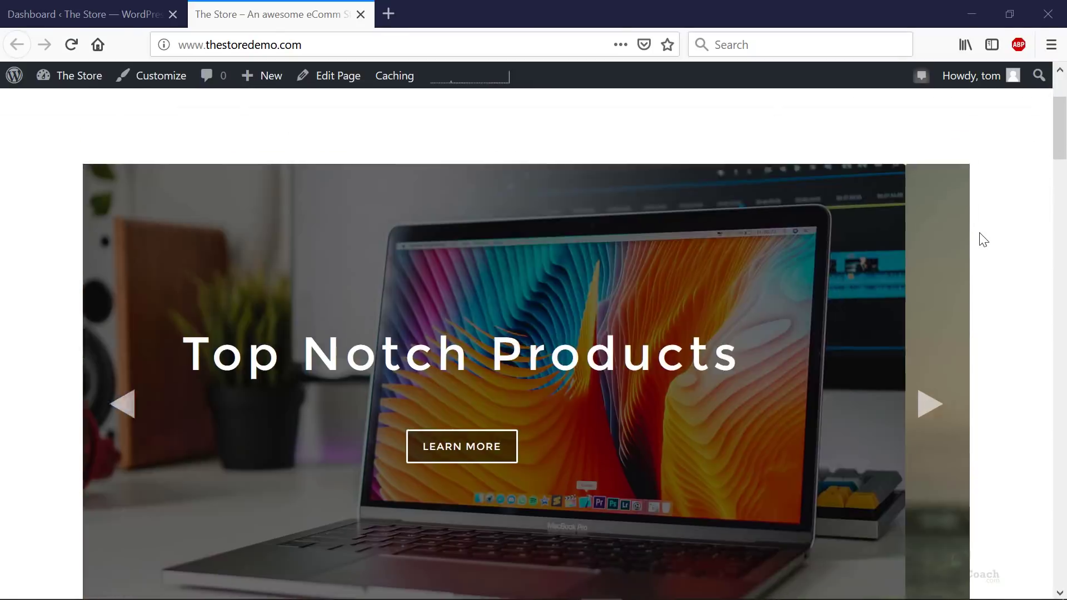
pyautogui.scroll(-1, 982, 245)
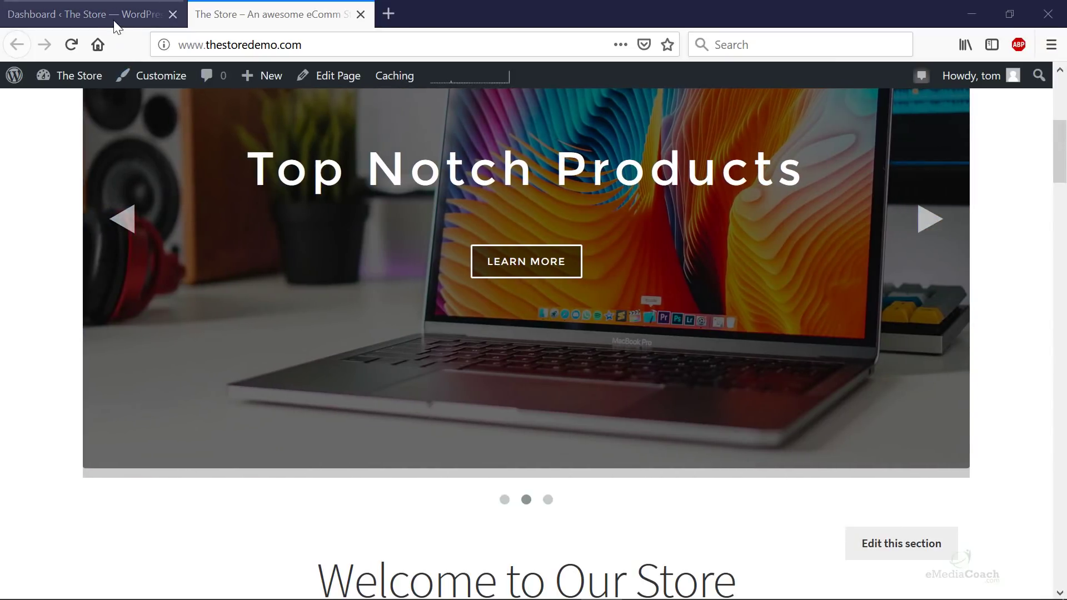
# - In Customizer Homepage Settings, enable Show Frontpage Slider on All Pages and publish
pyautogui.click(67, 14)
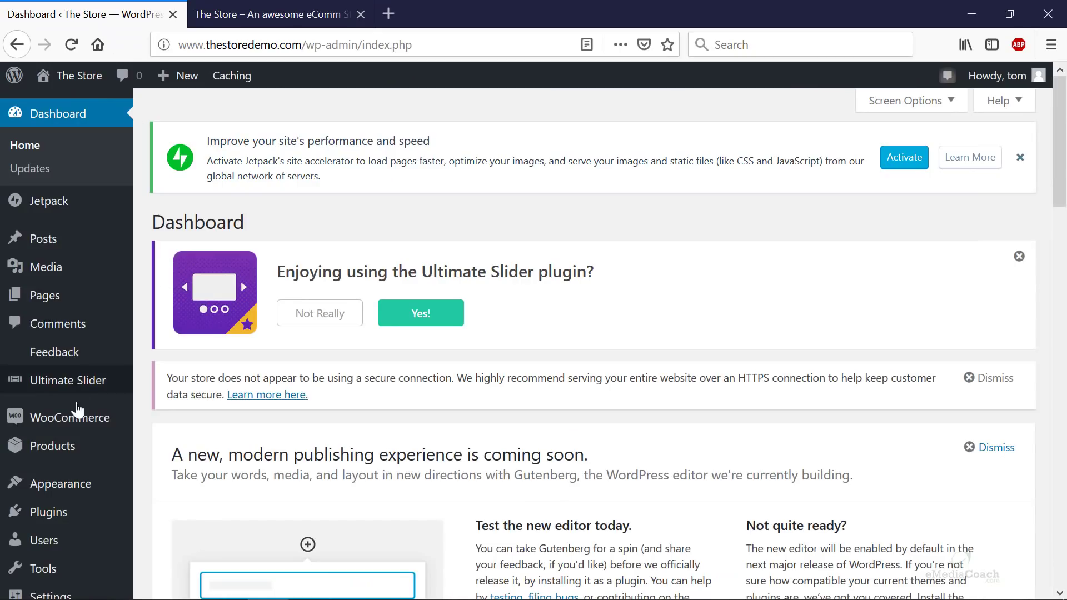
pyautogui.moveTo(74, 493)
pyautogui.click(169, 388)
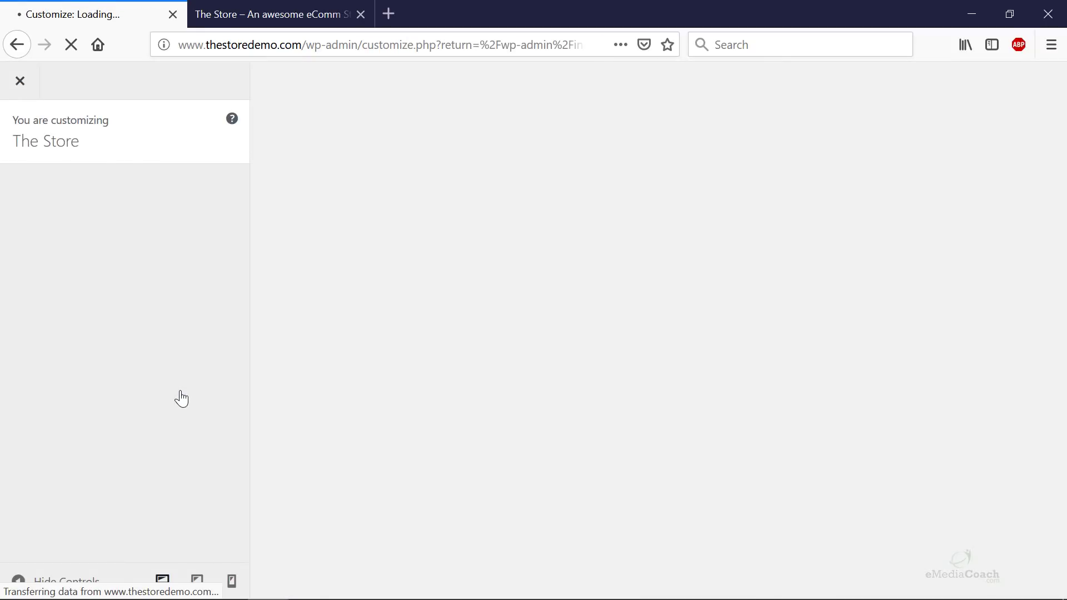
pyautogui.scroll(-3, 181, 398)
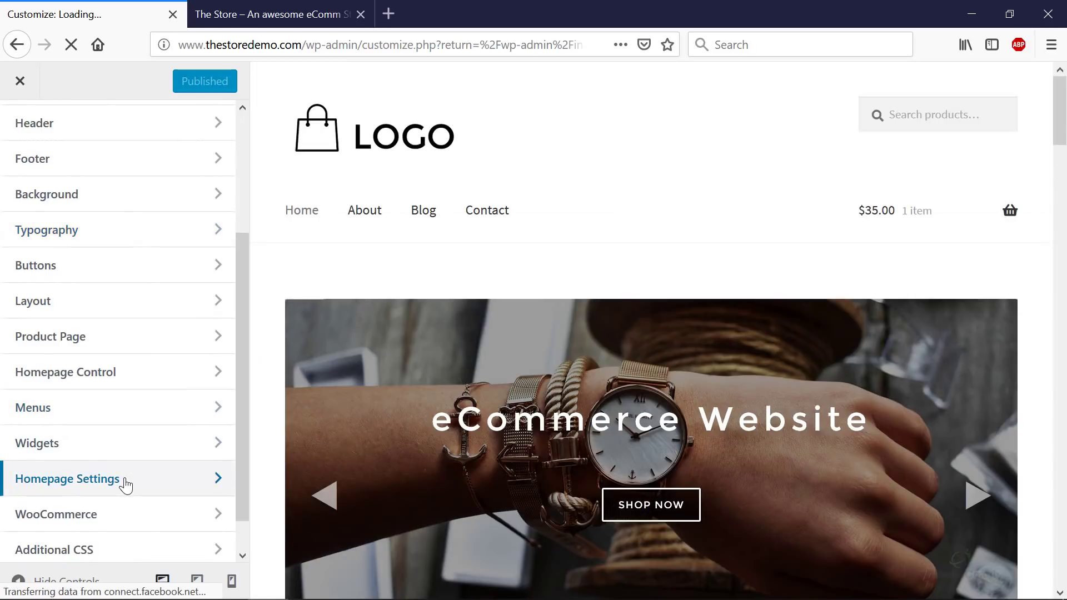
pyautogui.click(126, 481)
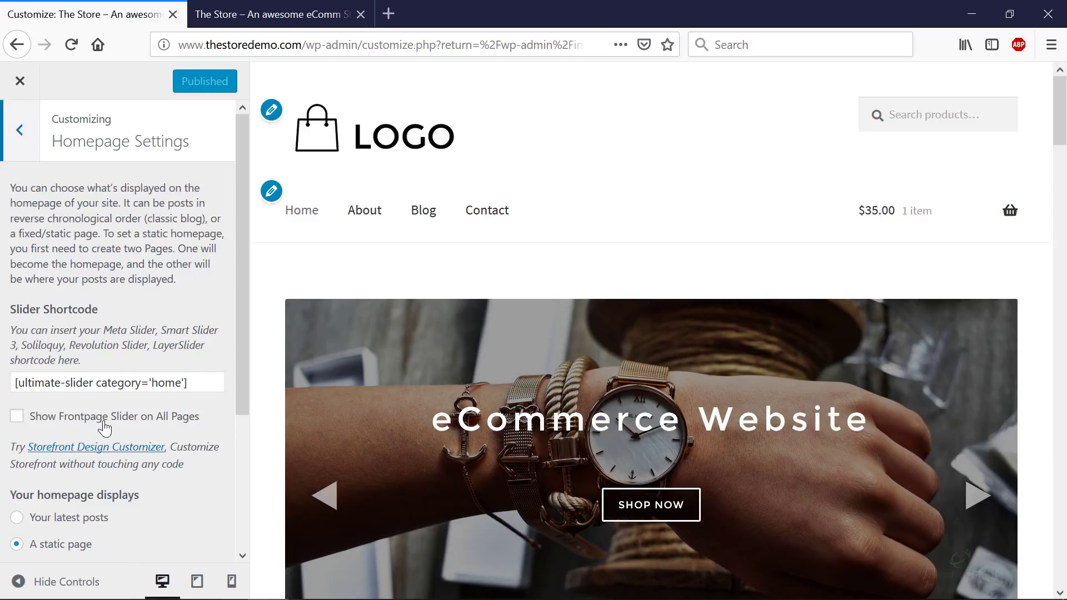
pyautogui.click(16, 418)
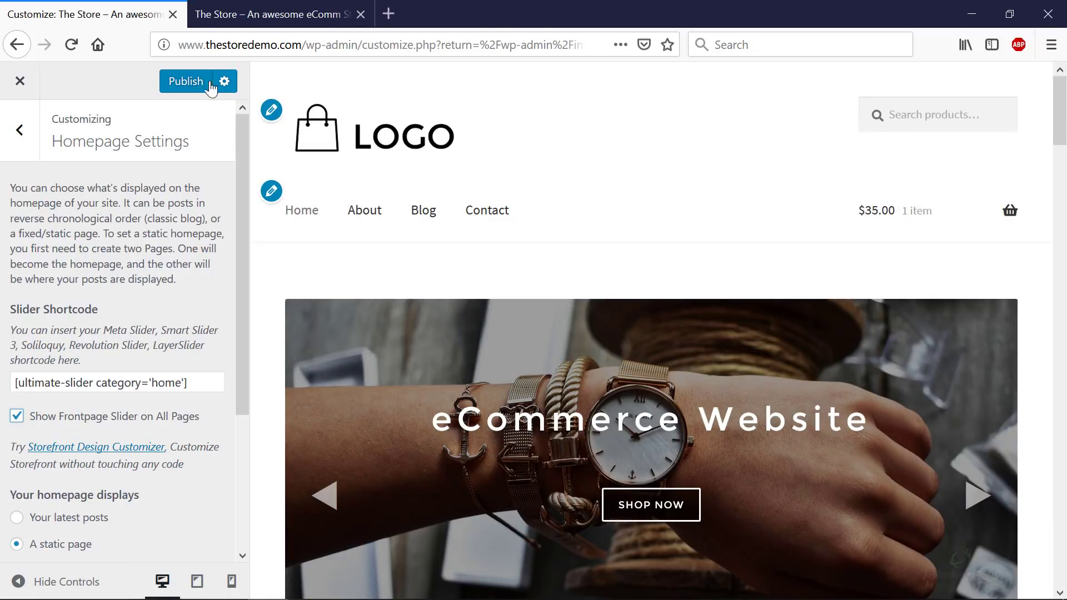
pyautogui.click(187, 82)
# - Reload the storefront and scroll to check the new full-width slider
pyautogui.click(247, 17)
pyautogui.click(140, 23)
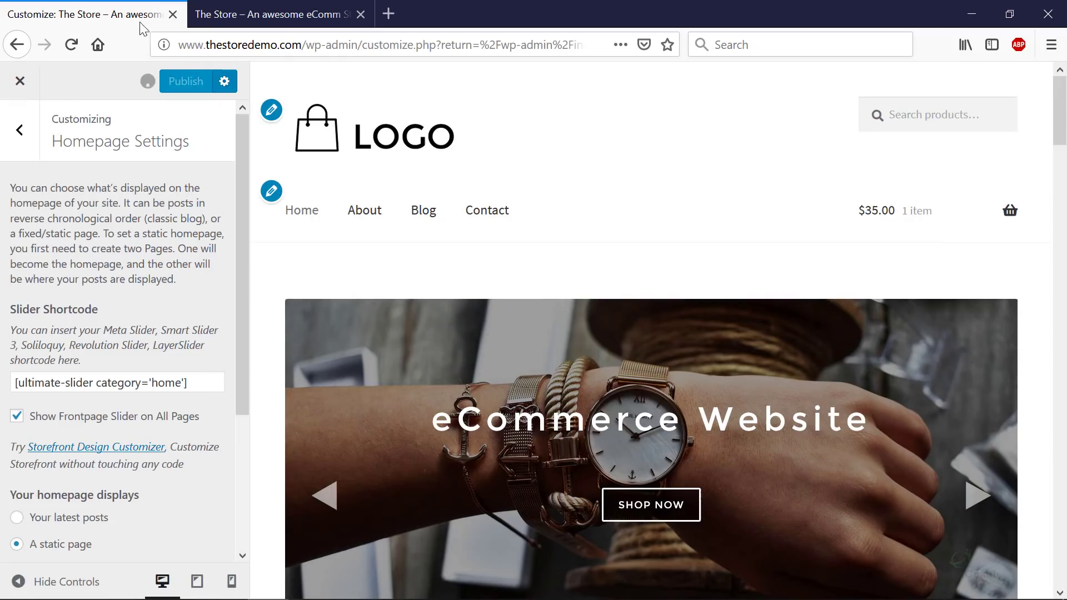
pyautogui.click(274, 15)
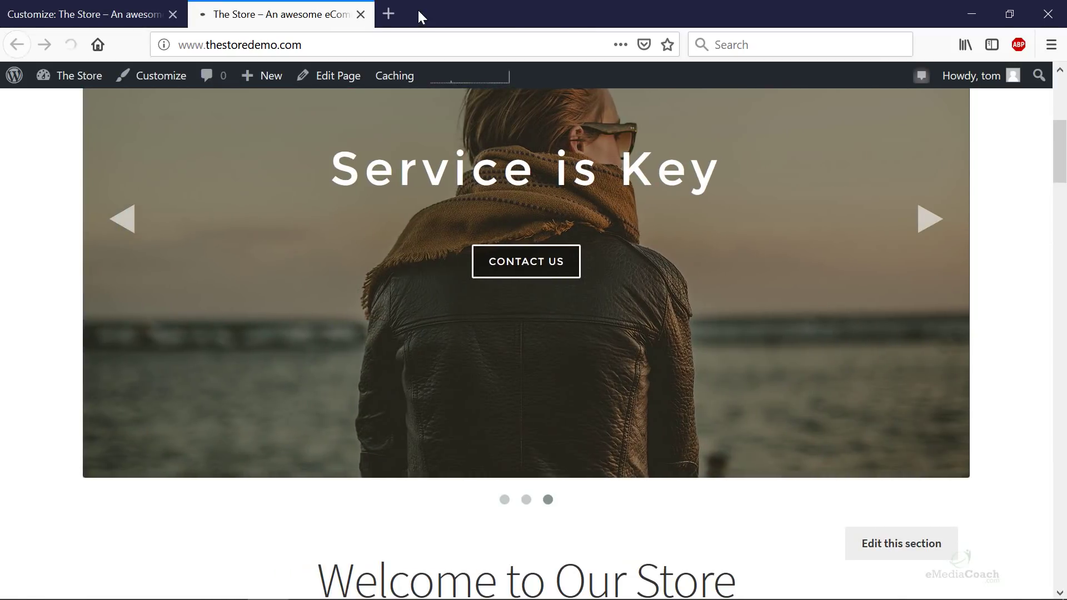
pyautogui.press('F5')
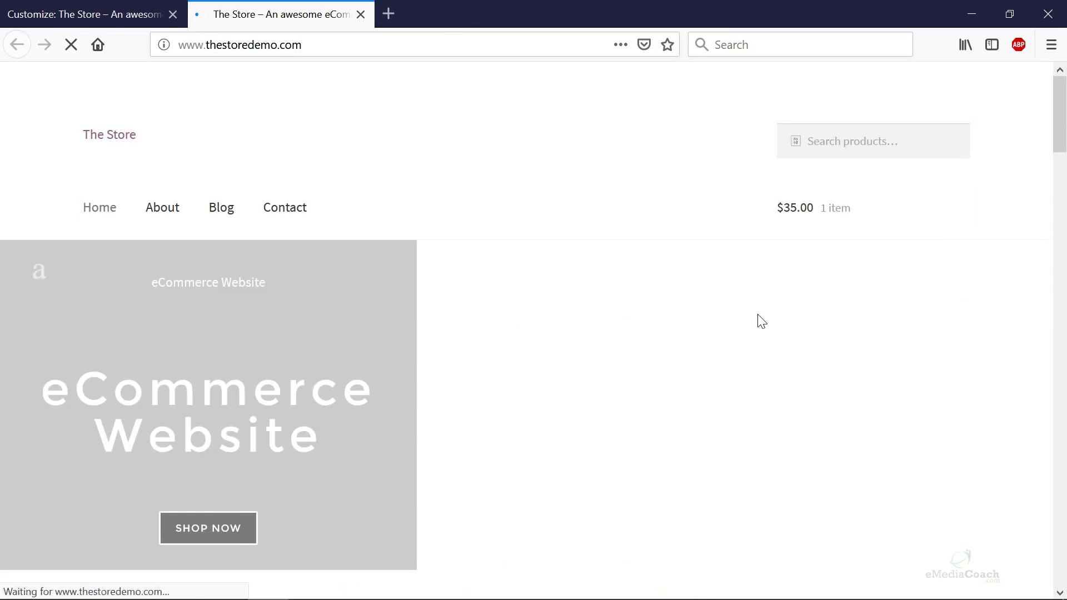
pyautogui.scroll(-7, 708, 298)
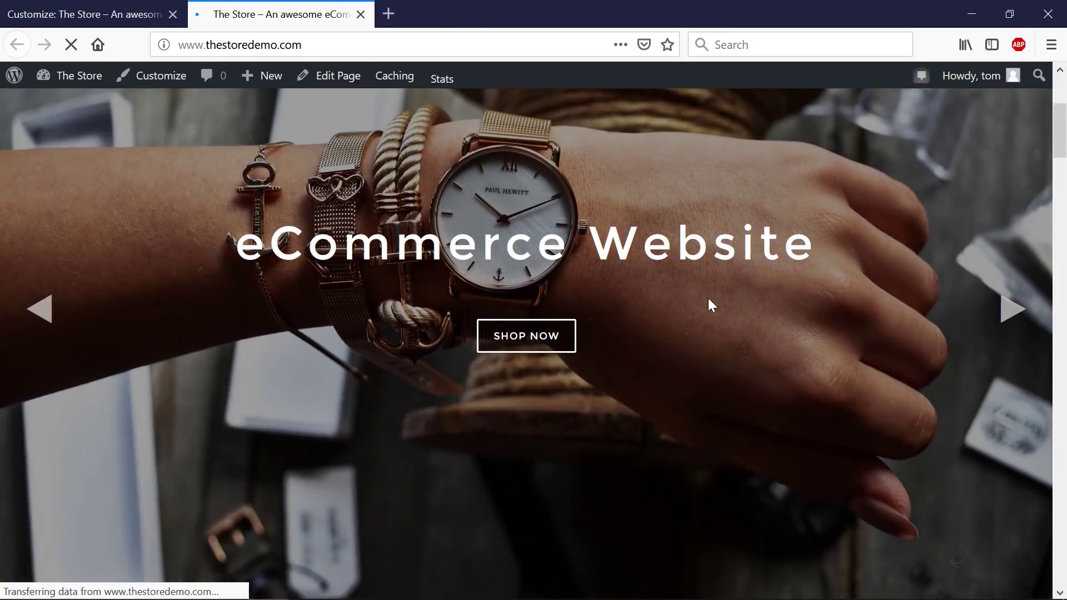
pyautogui.scroll(-8, 702, 298)
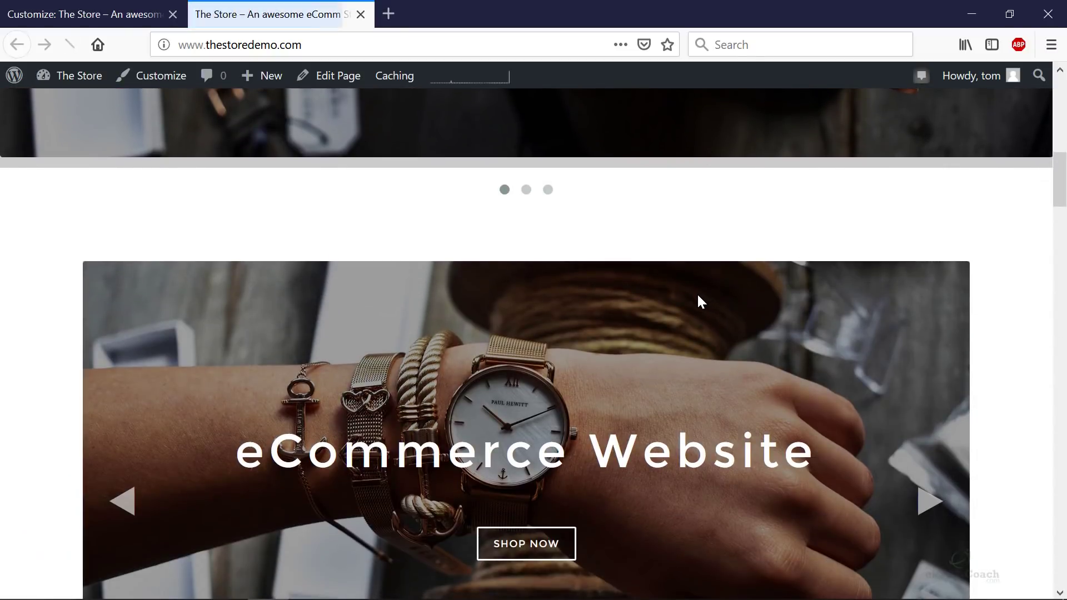
pyautogui.scroll(-7, 383, 230)
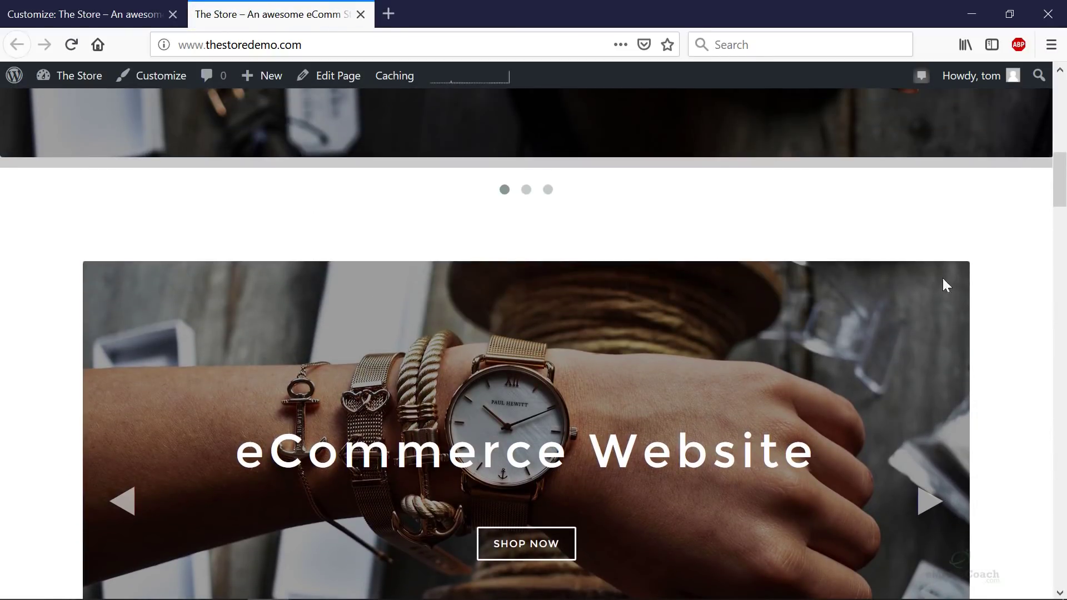
pyautogui.scroll(-3, 962, 286)
pyautogui.scroll(4, 983, 294)
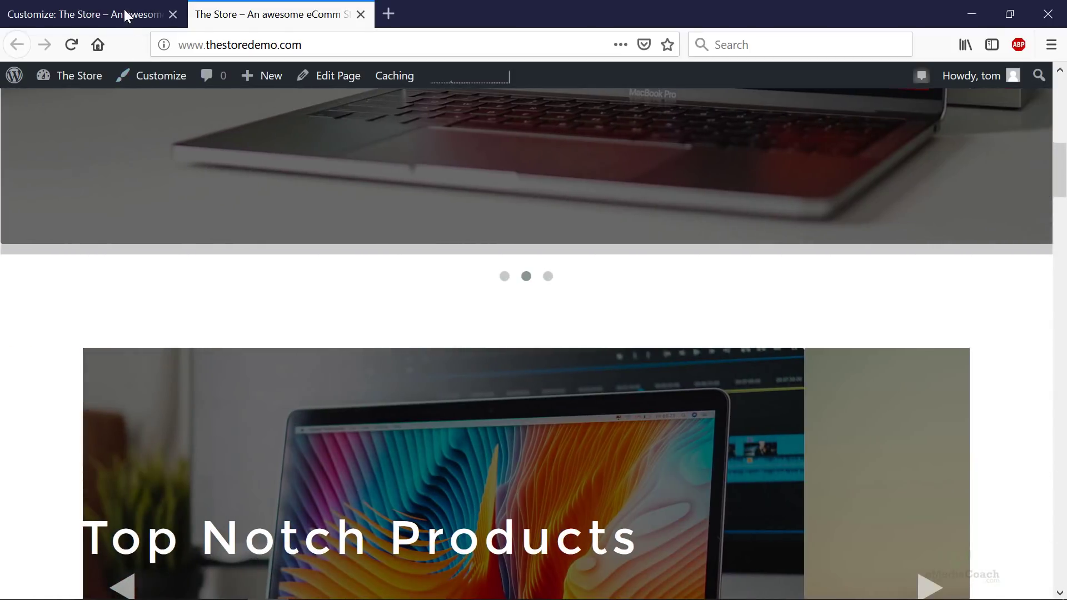
pyautogui.click(126, 16)
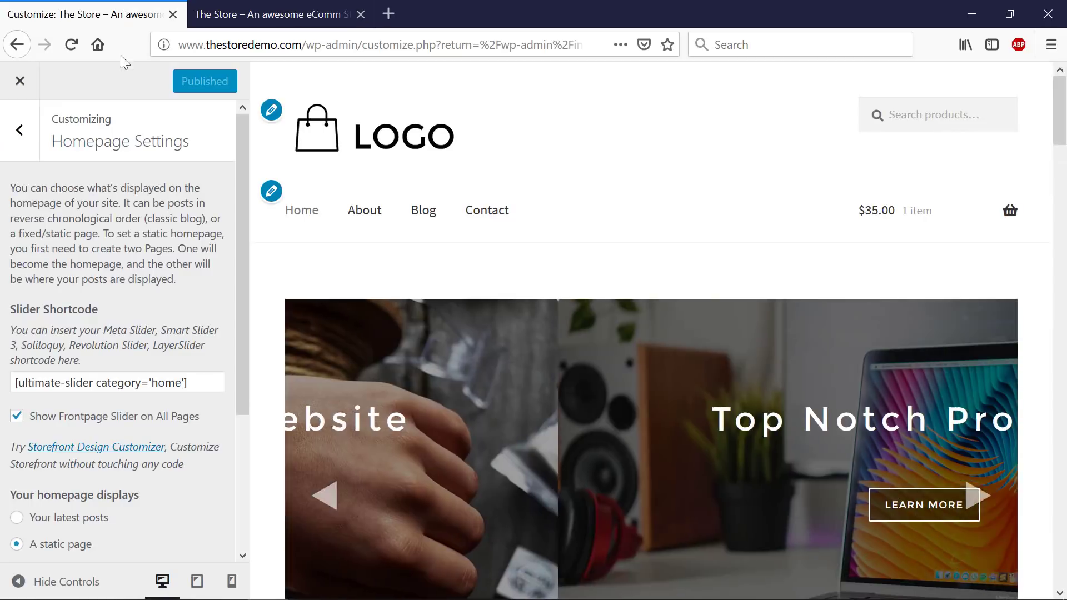
pyautogui.click(19, 137)
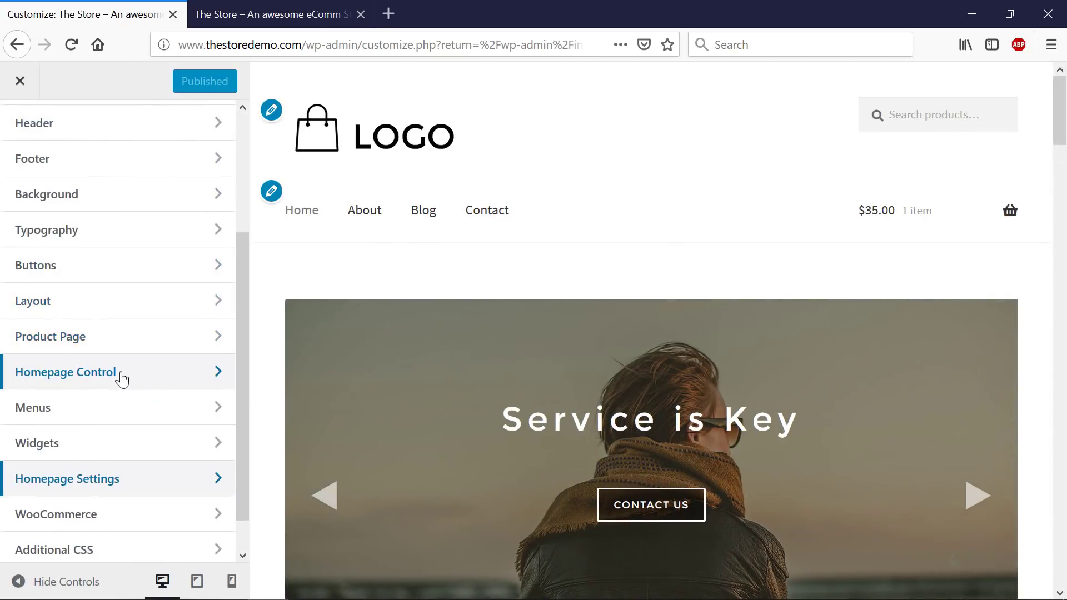
pyautogui.click(121, 380)
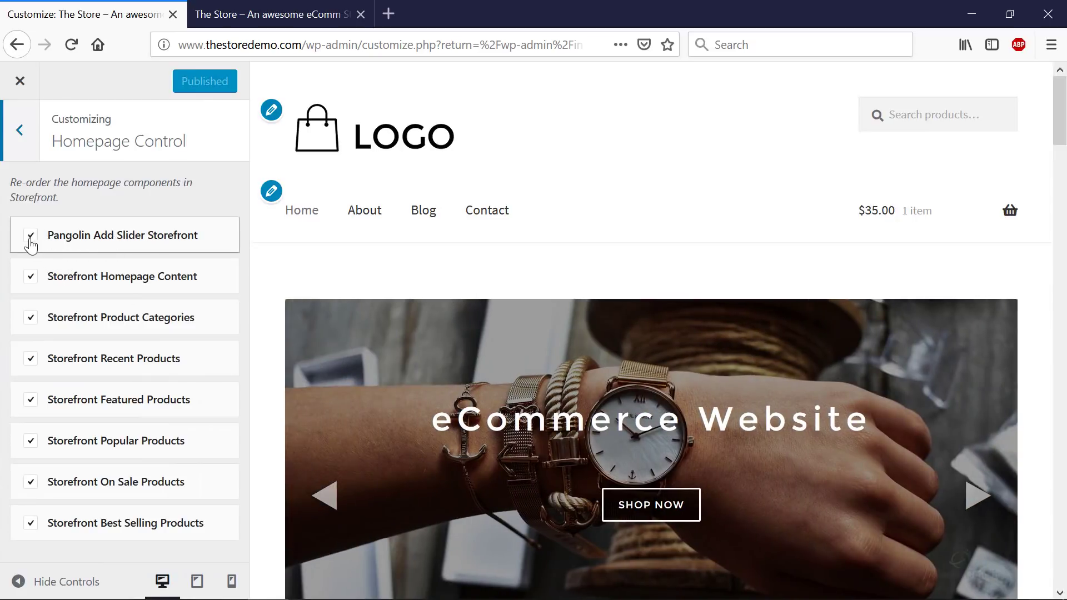
pyautogui.click(32, 237)
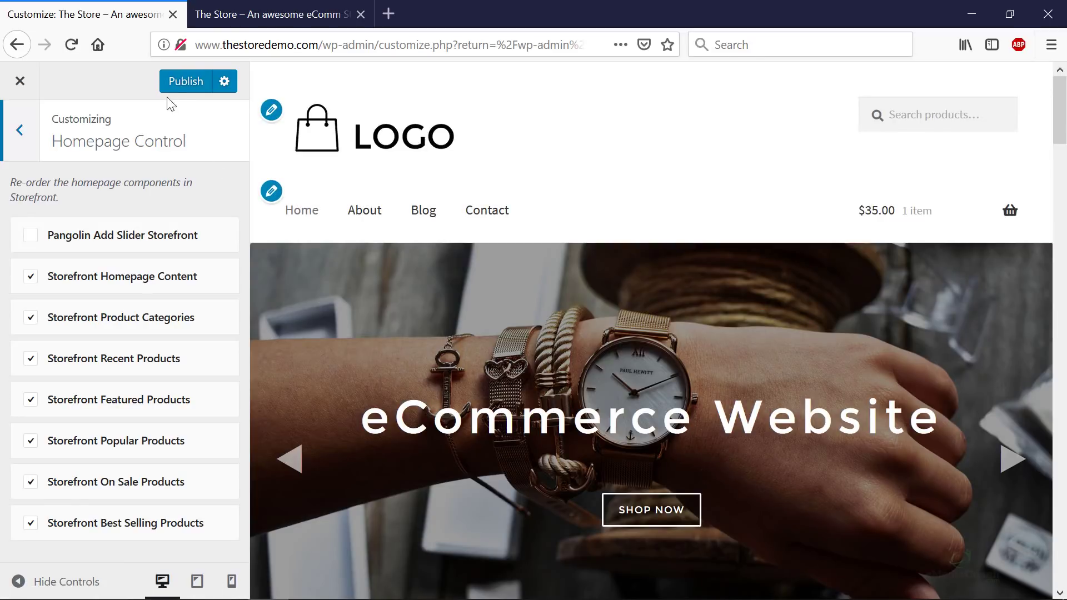
pyautogui.scroll(-10, 541, 303)
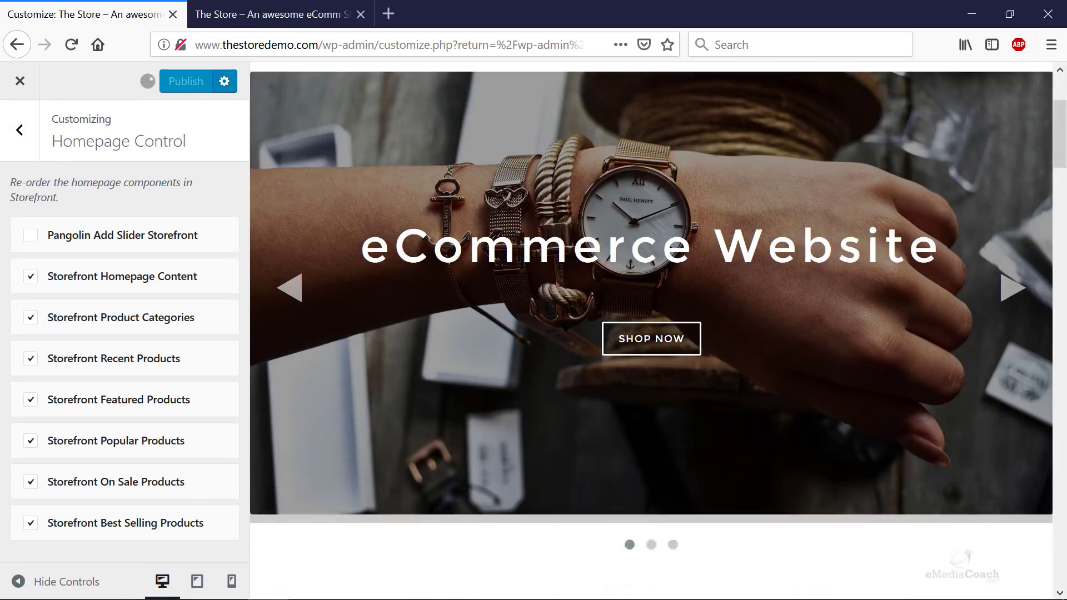
pyautogui.click(263, 13)
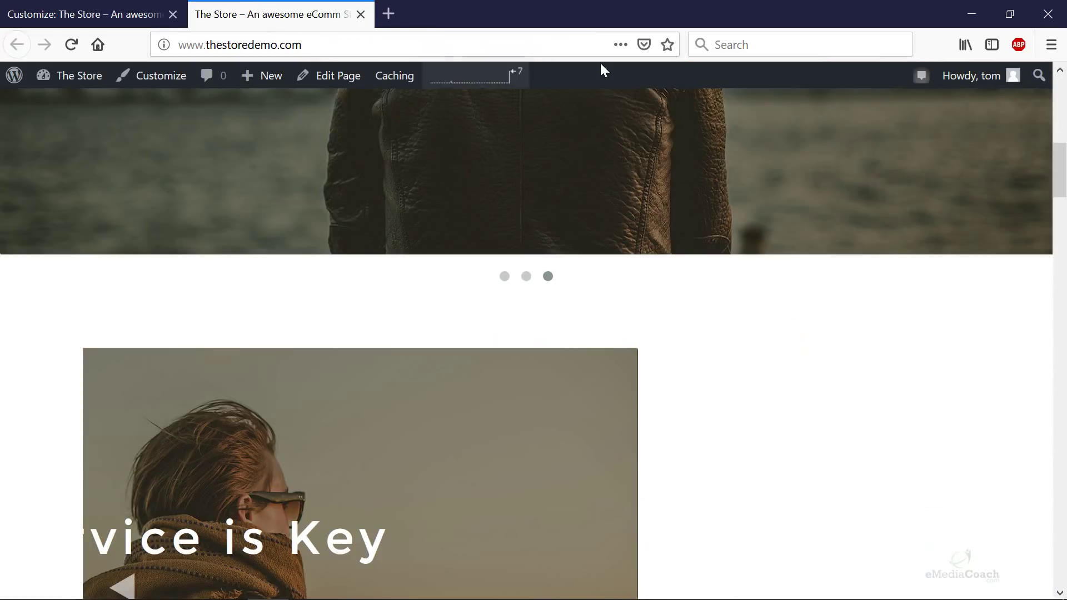
pyautogui.press('F5')
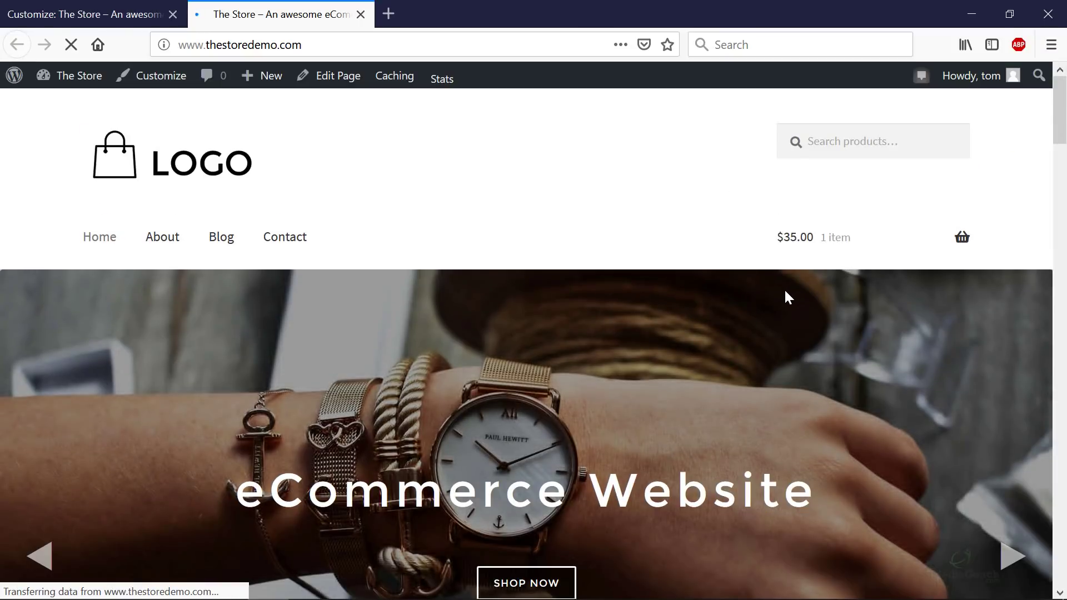
pyautogui.scroll(-10, 785, 291)
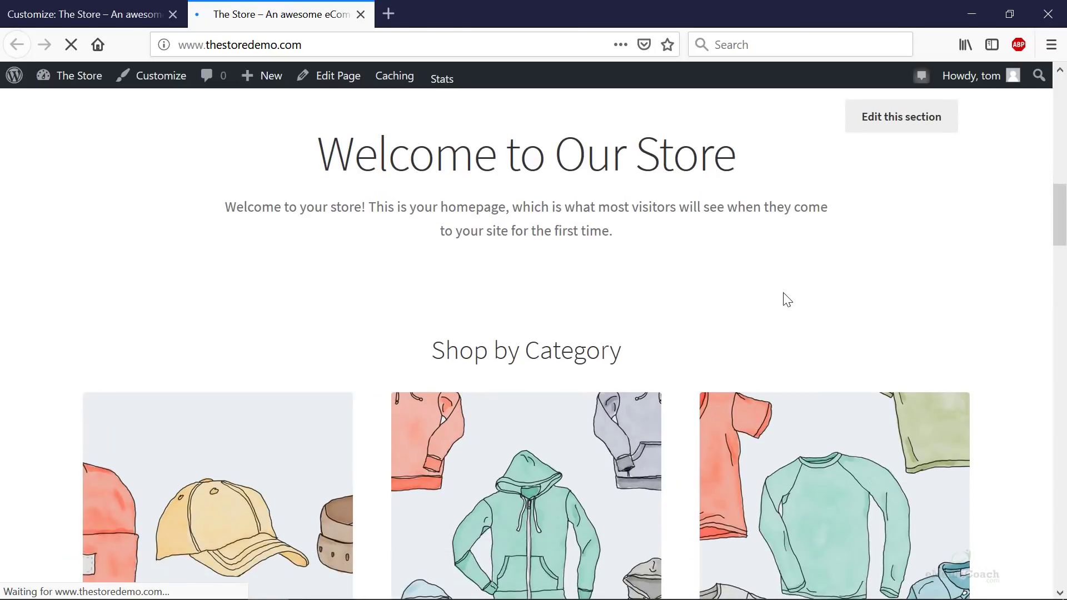
pyautogui.scroll(-2, 784, 294)
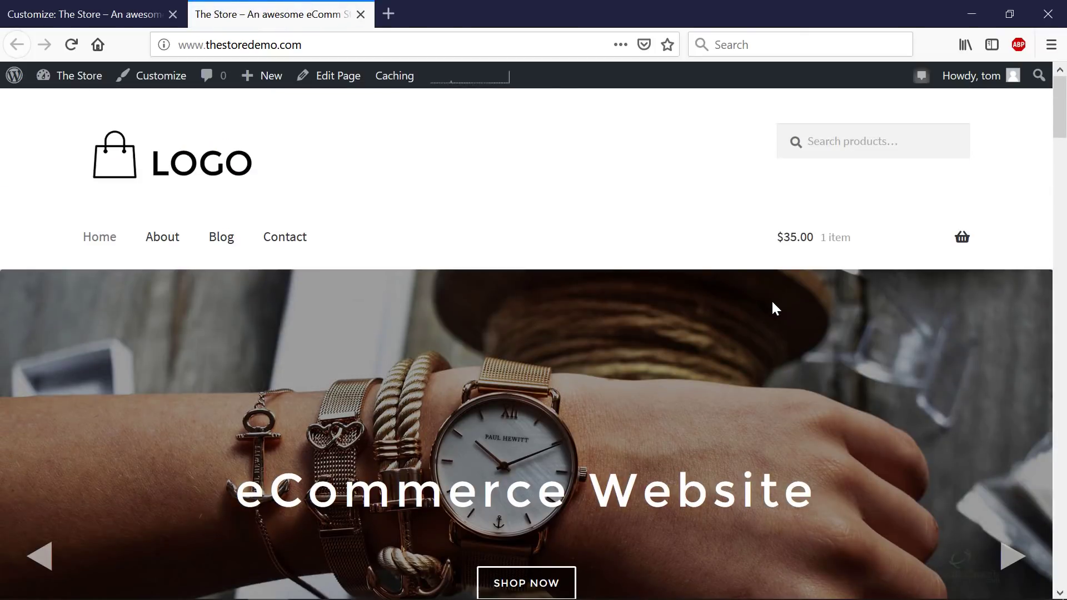
pyautogui.scroll(-3, 776, 308)
pyautogui.click(38, 383)
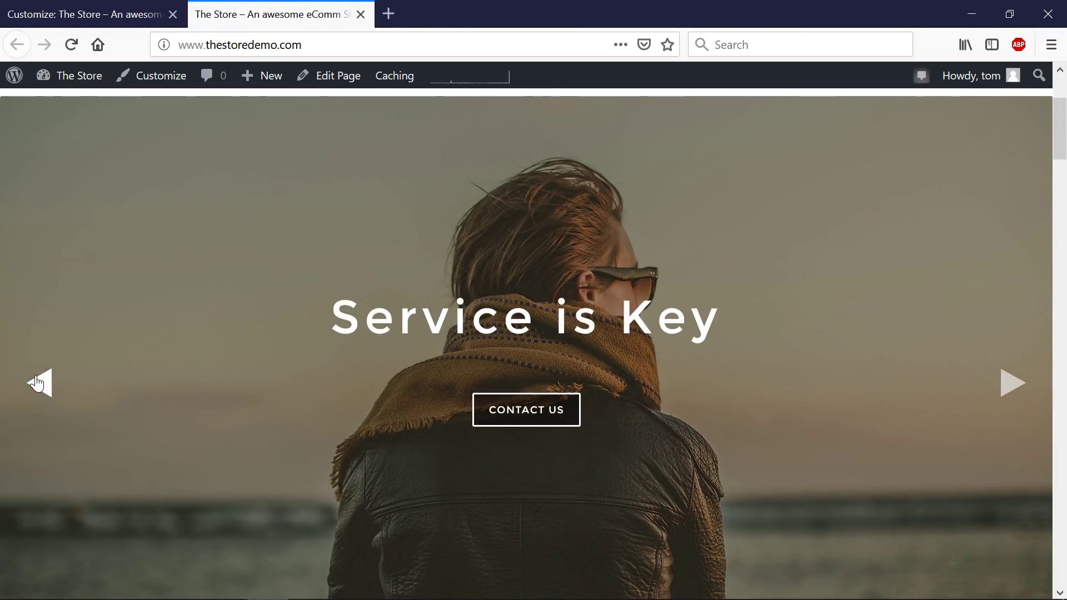
pyautogui.click(36, 383)
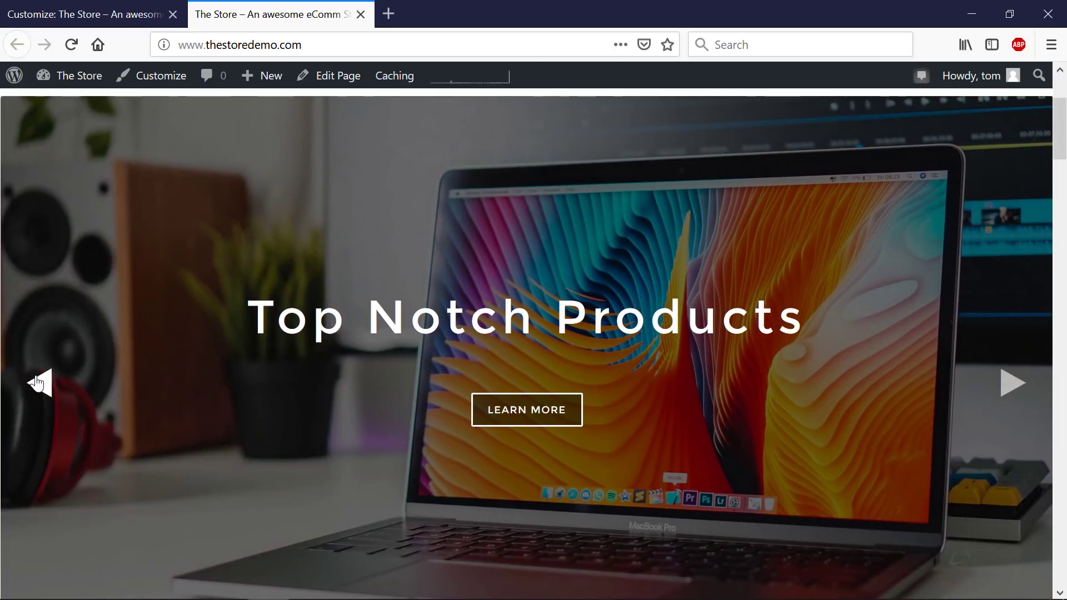
pyautogui.click(37, 383)
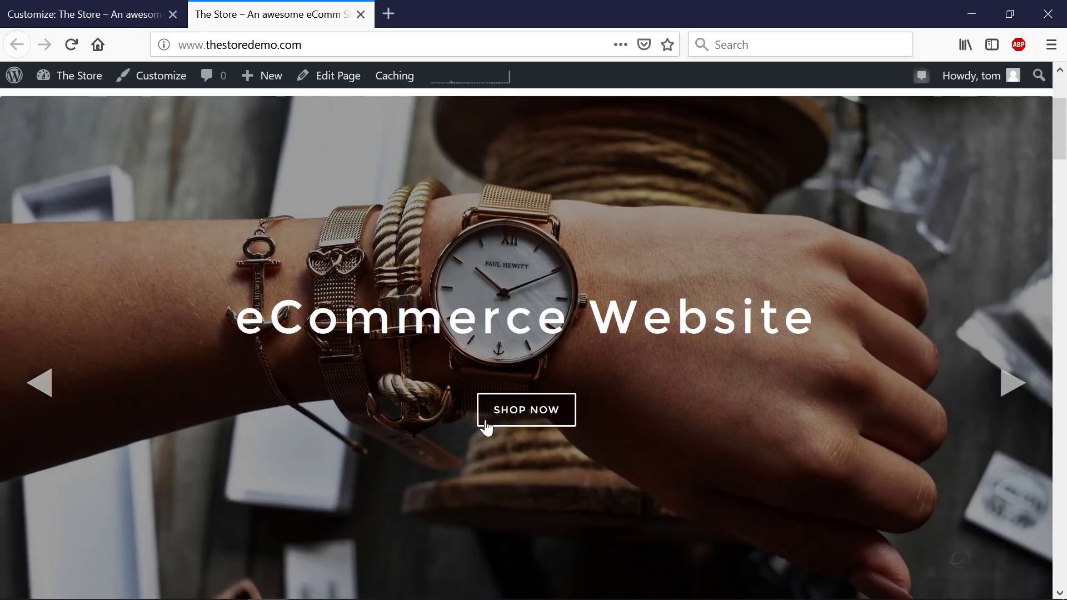
pyautogui.click(523, 416)
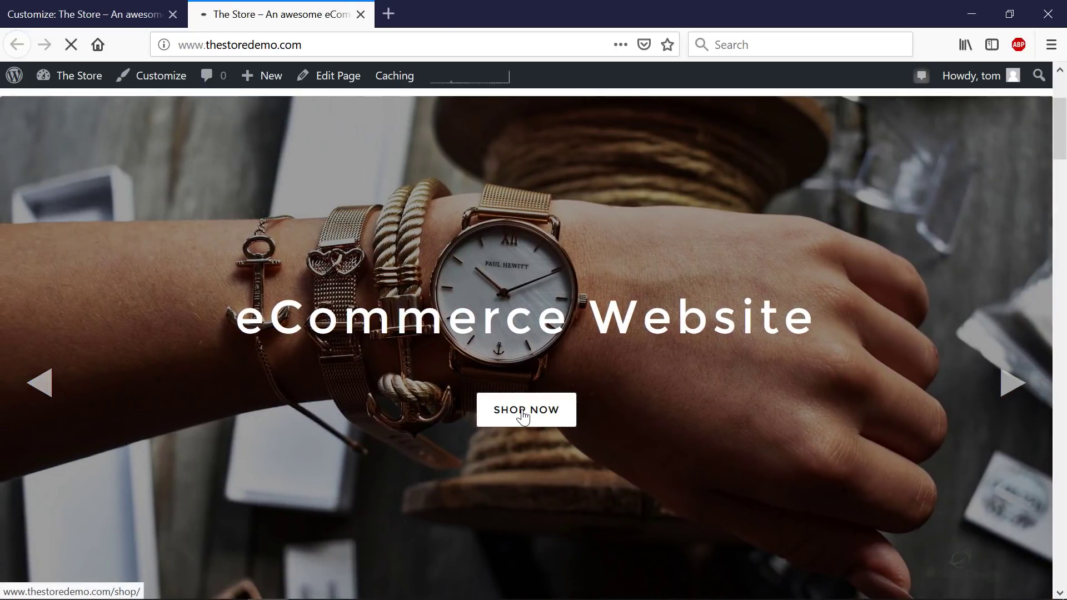
pyautogui.scroll(-15, 522, 409)
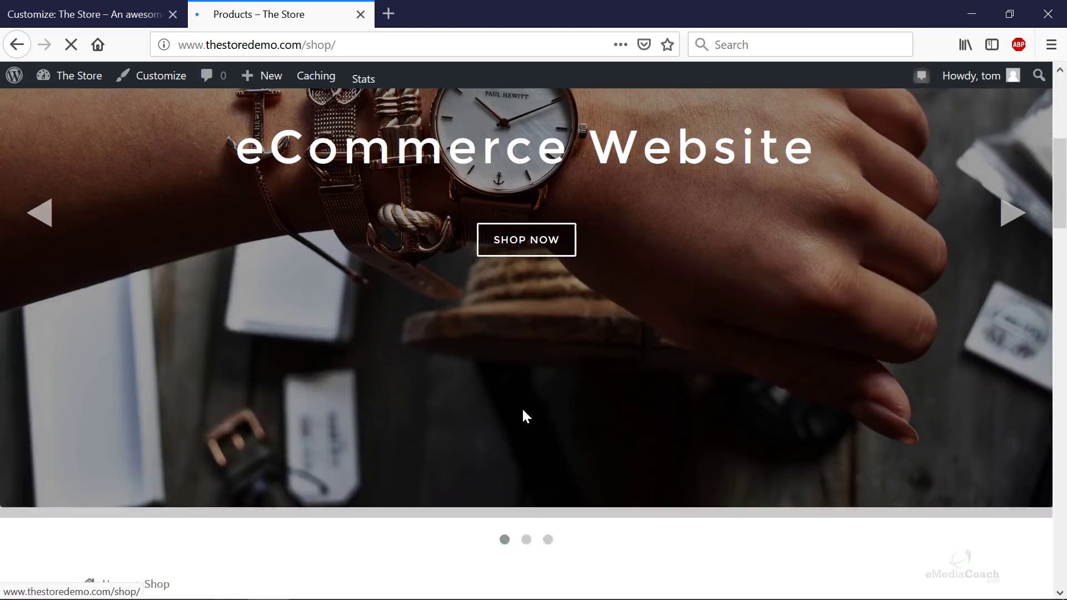
pyautogui.scroll(-2, 526, 417)
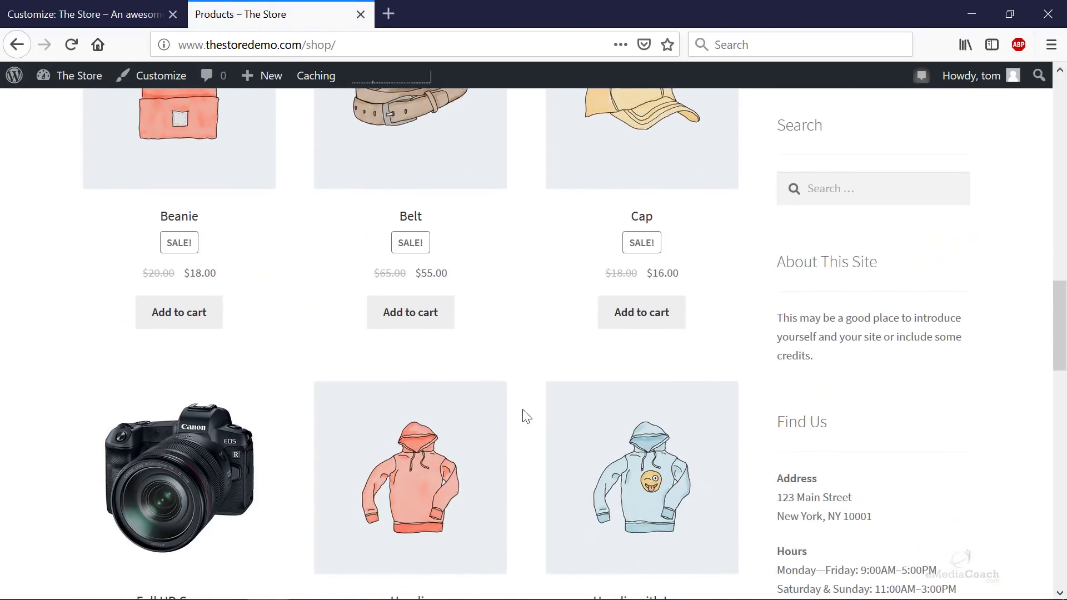
pyautogui.scroll(15, 526, 417)
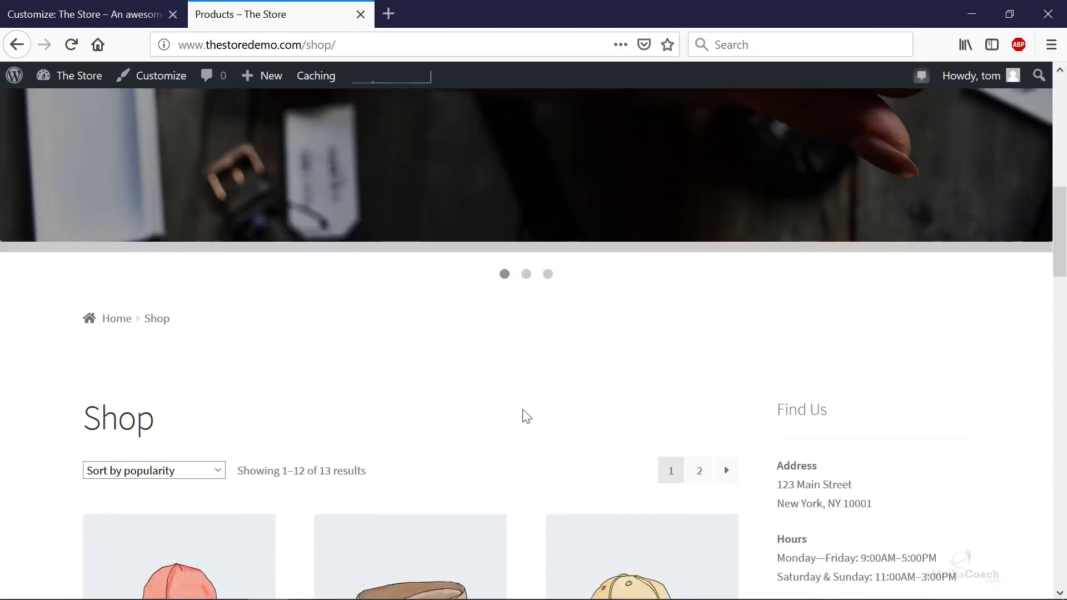
pyautogui.click(78, 16)
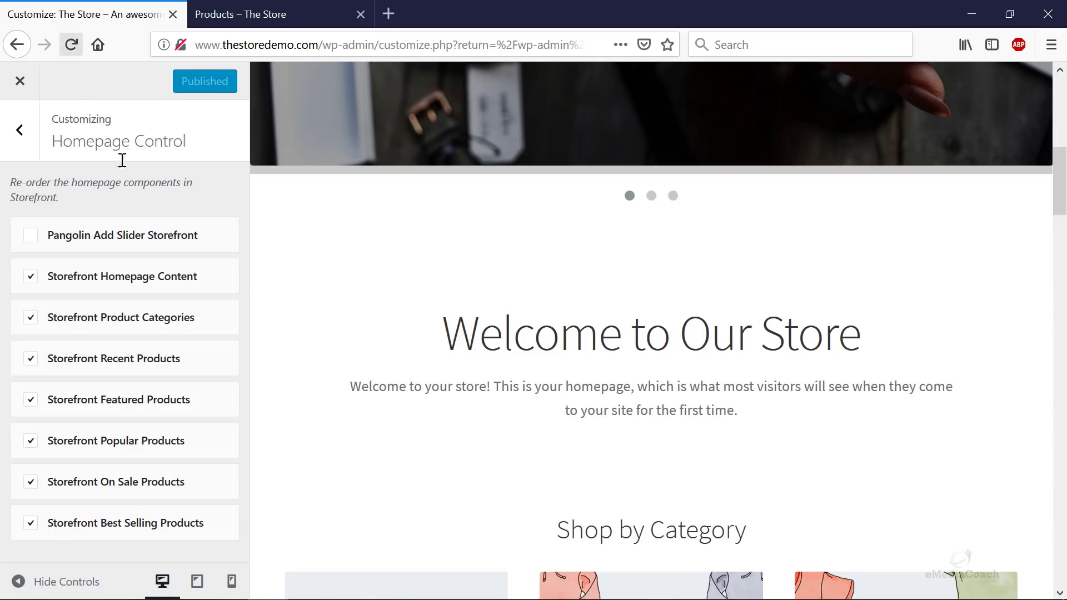
pyautogui.press('Escape')
pyautogui.scroll(-1, 86, 440)
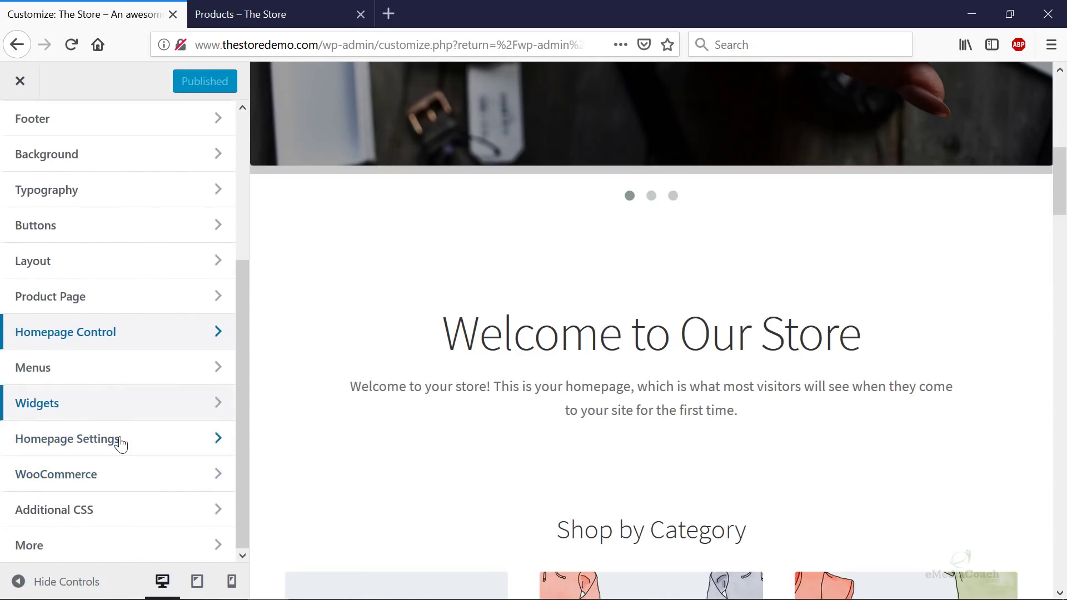
pyautogui.click(85, 439)
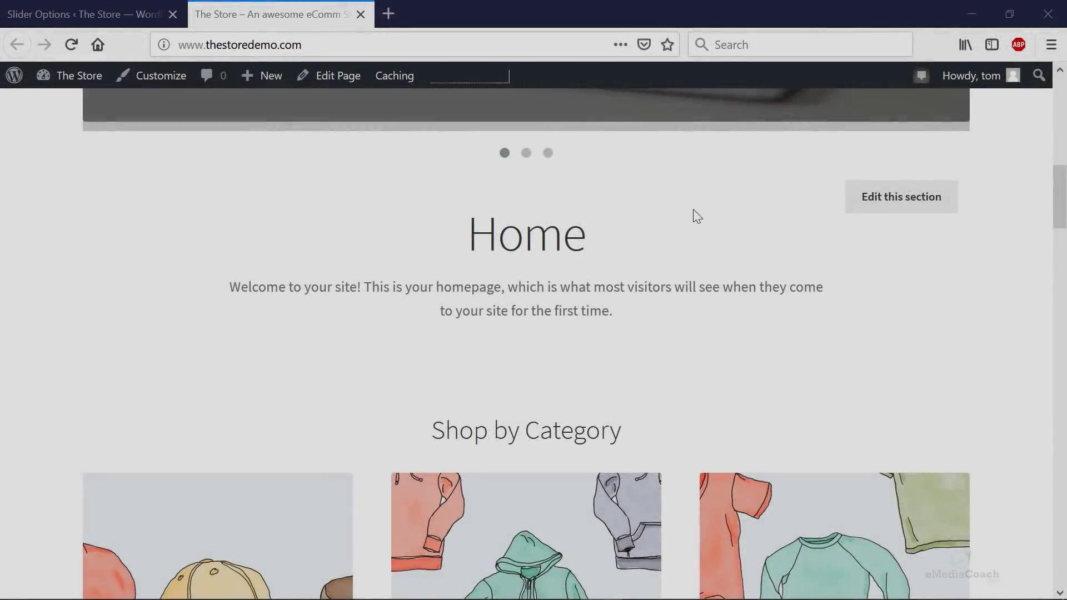
pyautogui.scroll(-3, 695, 217)
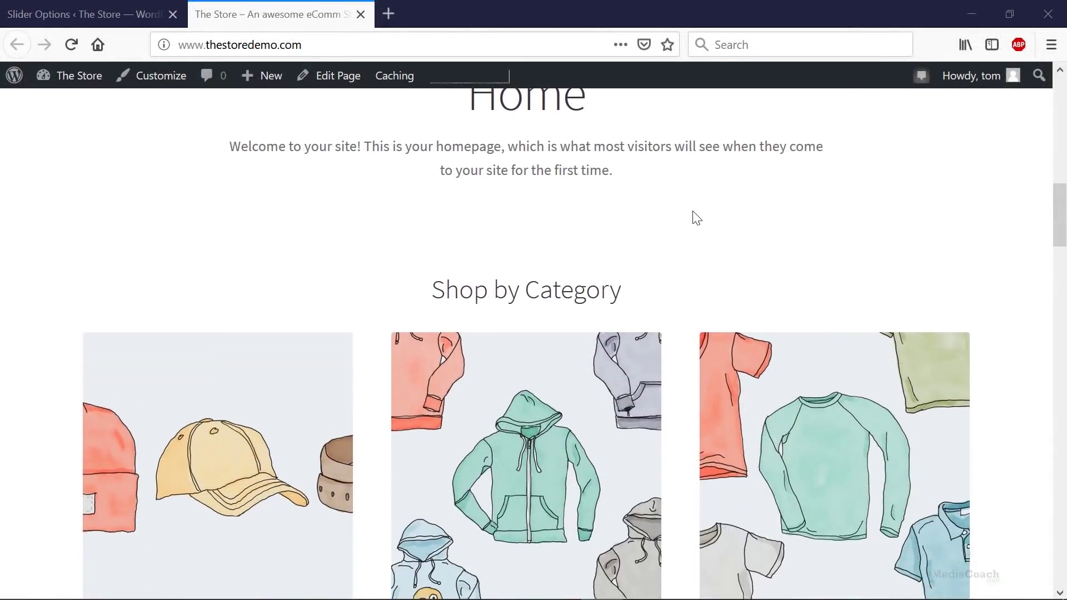
pyautogui.scroll(-3, 696, 211)
pyautogui.scroll(-2, 689, 212)
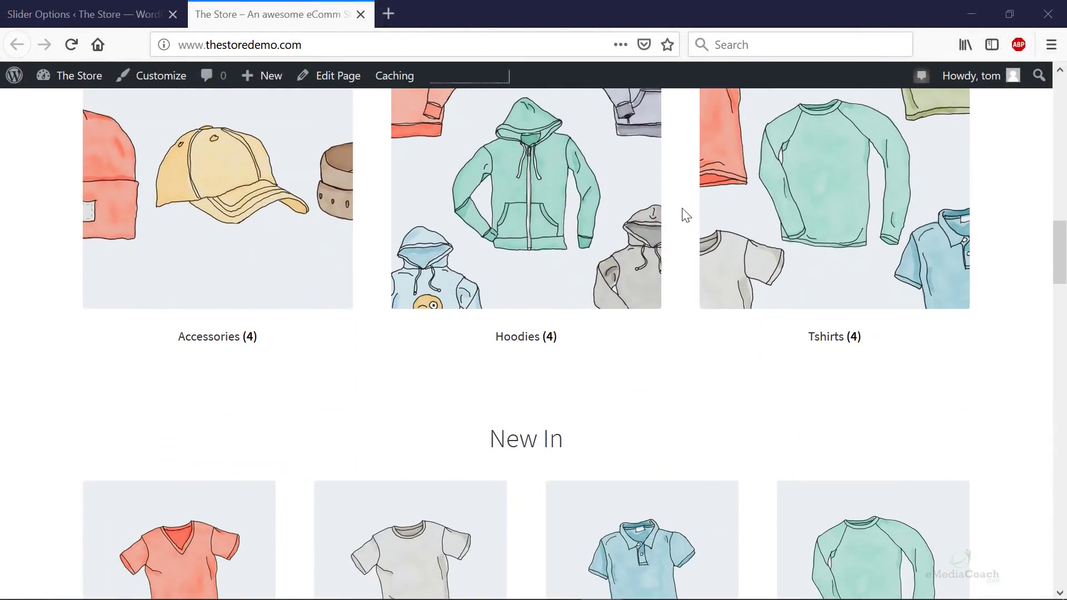
pyautogui.scroll(4, 389, 200)
pyautogui.scroll(-4, 573, 350)
pyautogui.scroll(-5, 561, 340)
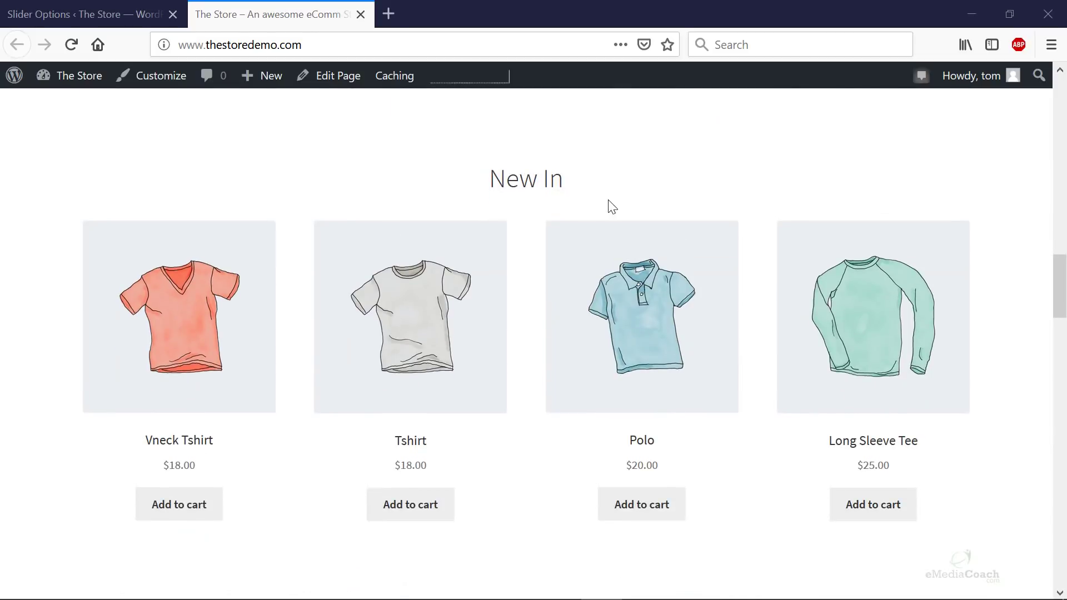
pyautogui.scroll(-8, 606, 222)
pyautogui.scroll(-8, 541, 281)
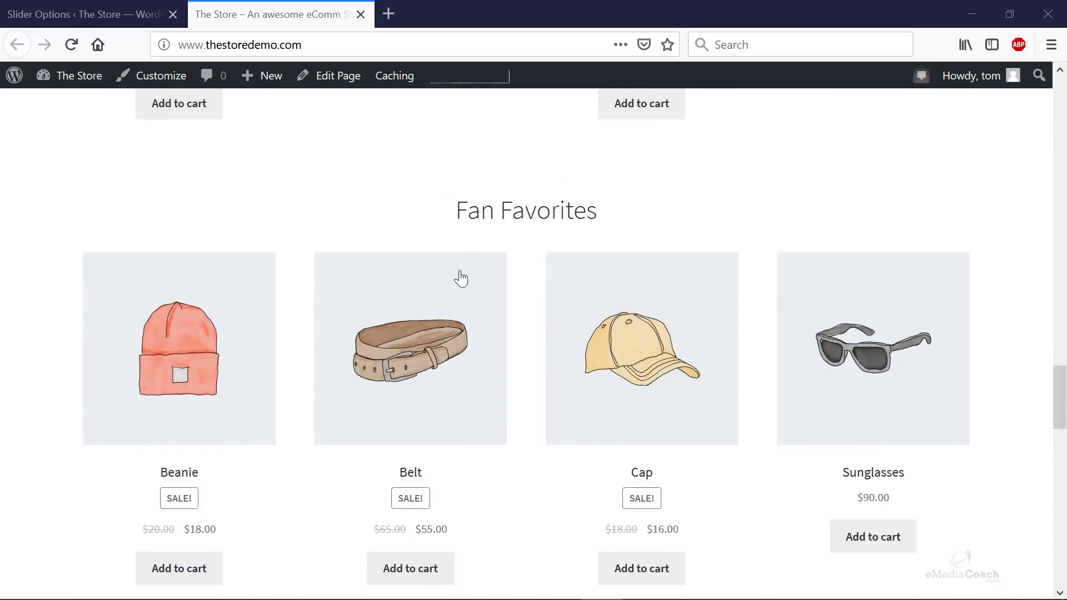
pyautogui.scroll(-9, 523, 240)
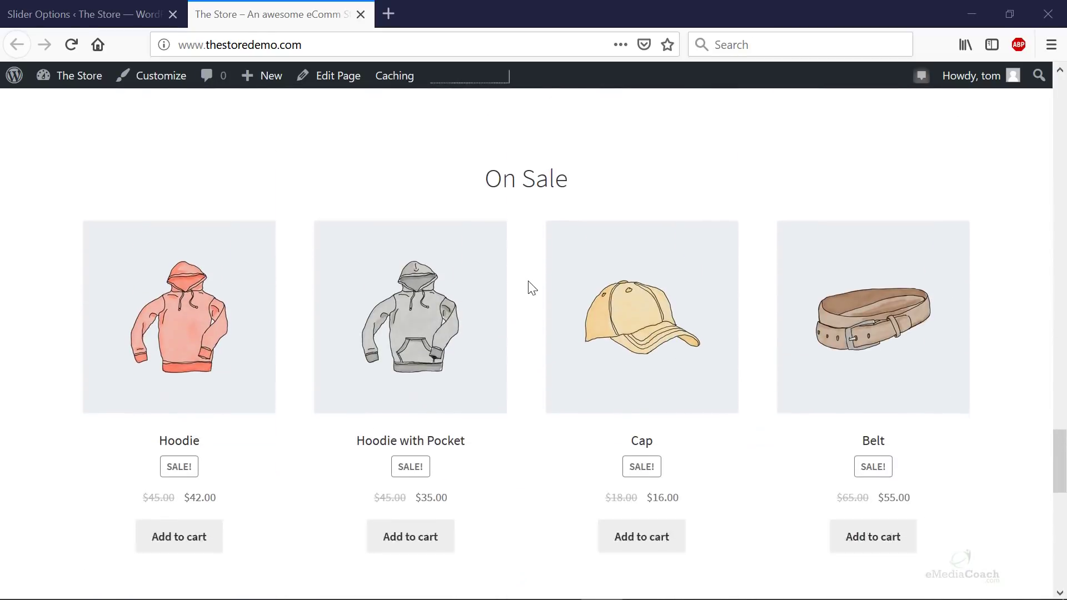
pyautogui.scroll(-13, 530, 287)
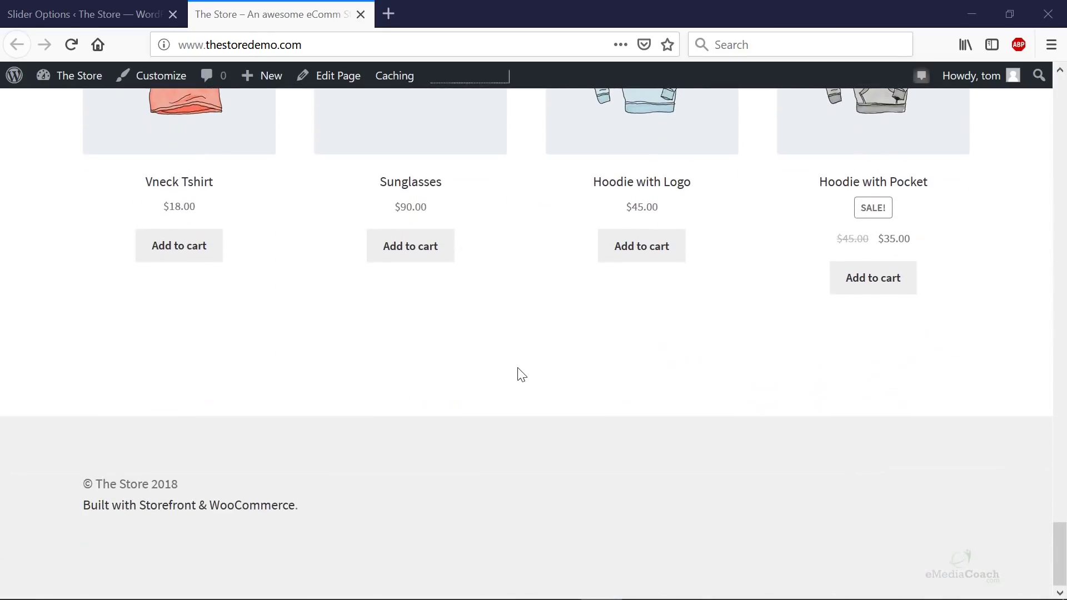
pyautogui.scroll(20, 532, 371)
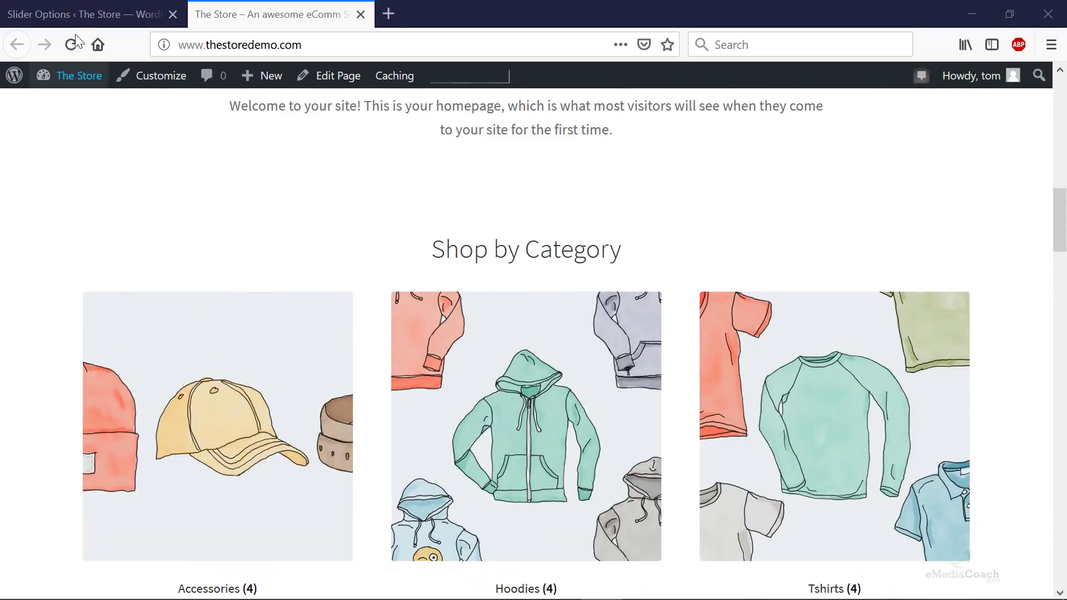
# - Search plugins for 'homepage control', then install and activate Homepage Control by WooThemes
pyautogui.click(128, 13)
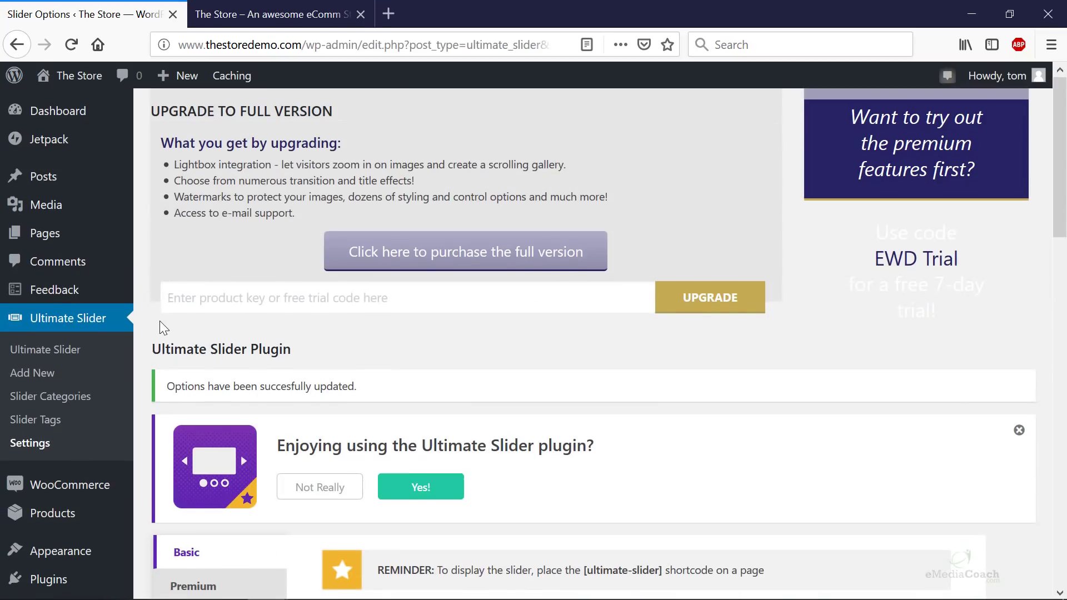
pyautogui.scroll(-6, 161, 325)
pyautogui.moveTo(56, 471)
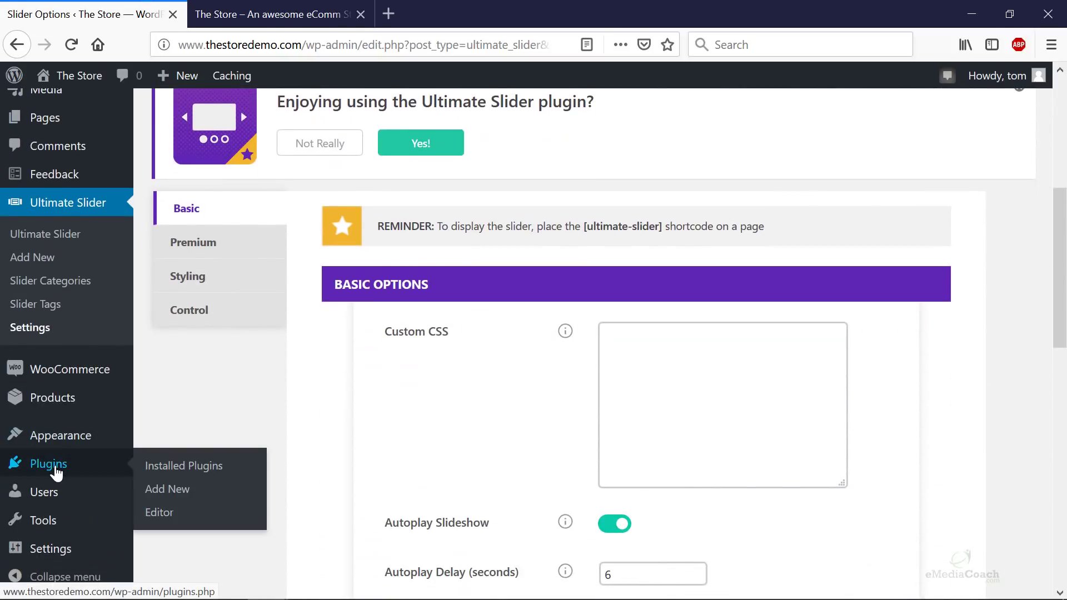
pyautogui.click(179, 493)
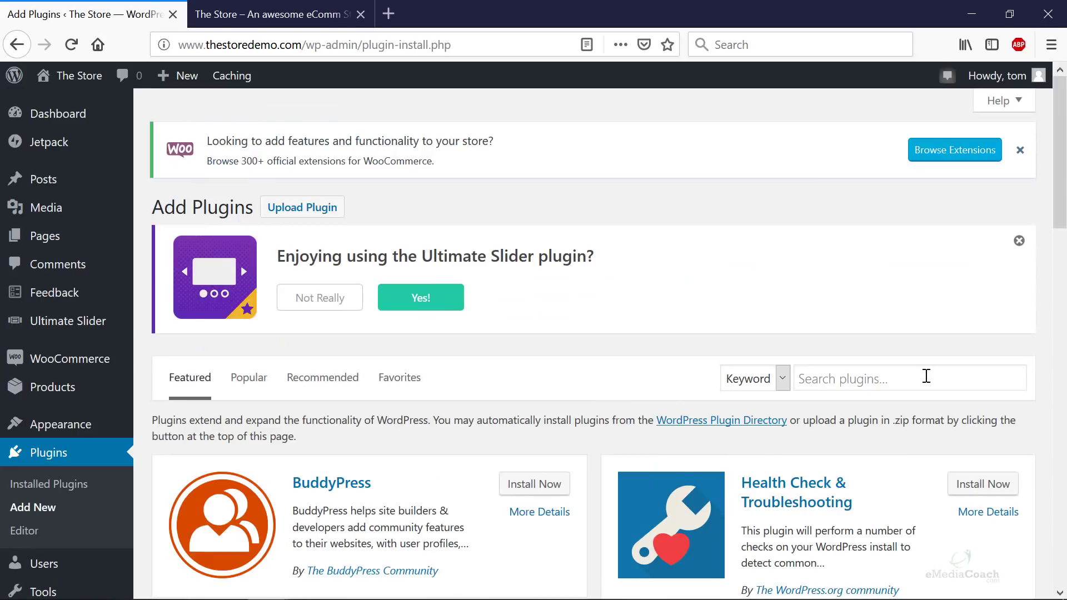
pyautogui.click(926, 376)
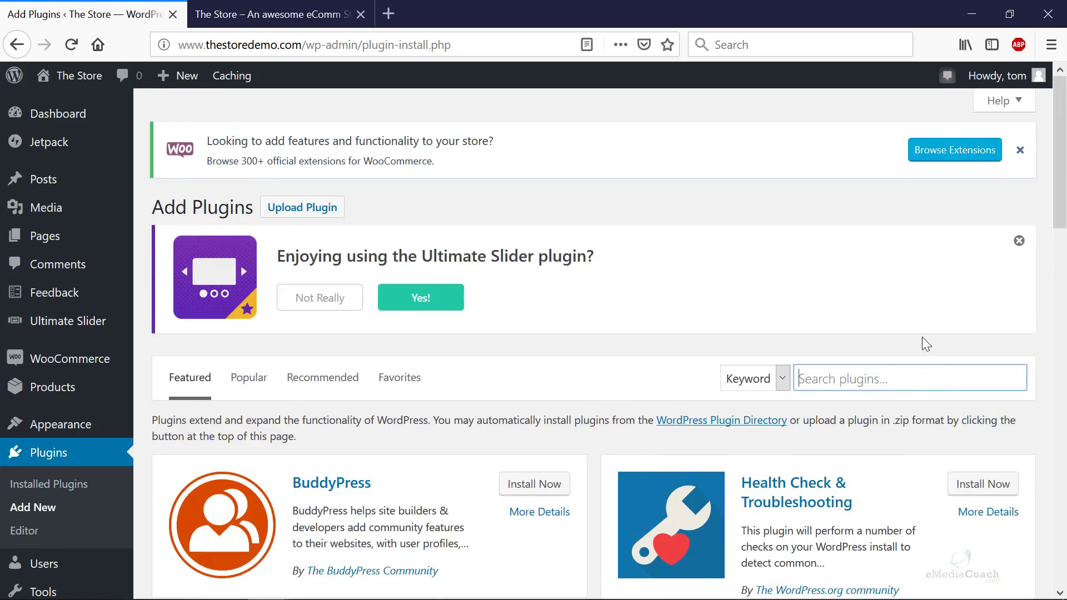
pyautogui.write('homepage control')
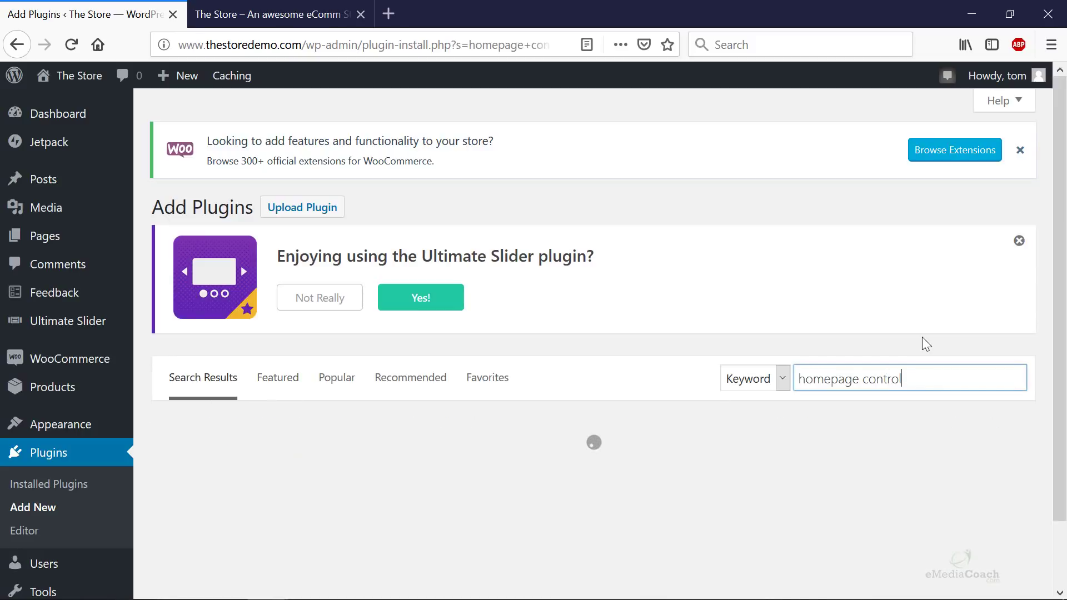
pyautogui.scroll(-3, 772, 317)
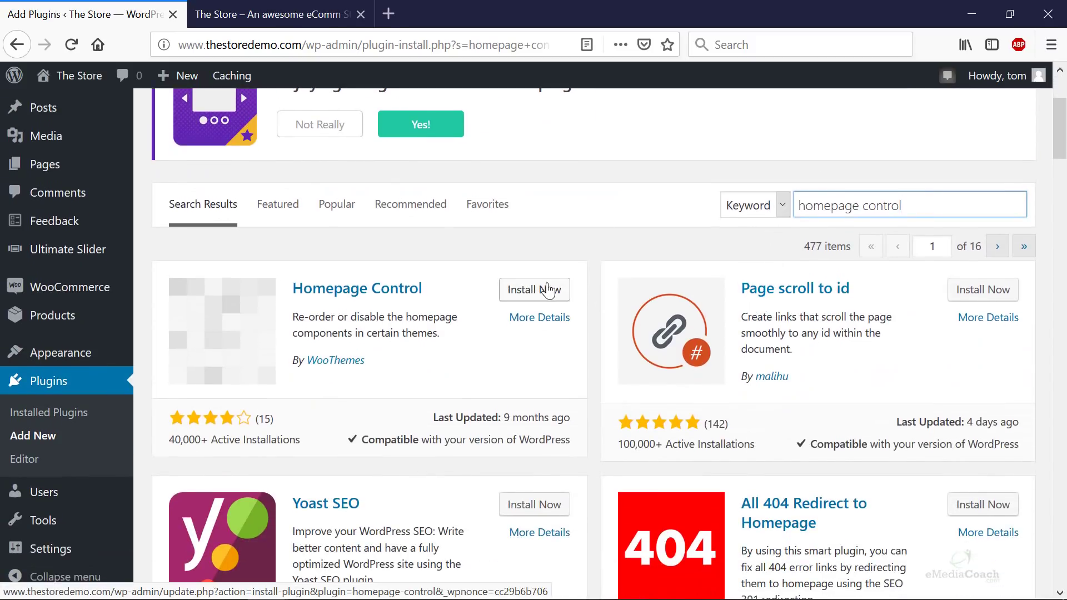
pyautogui.click(542, 292)
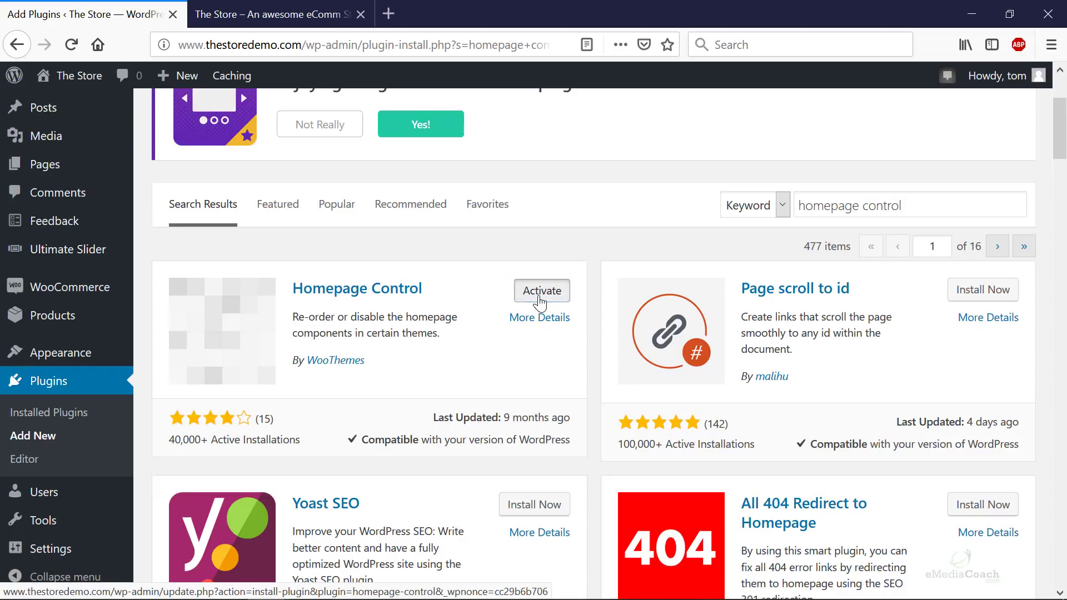
pyautogui.click(538, 297)
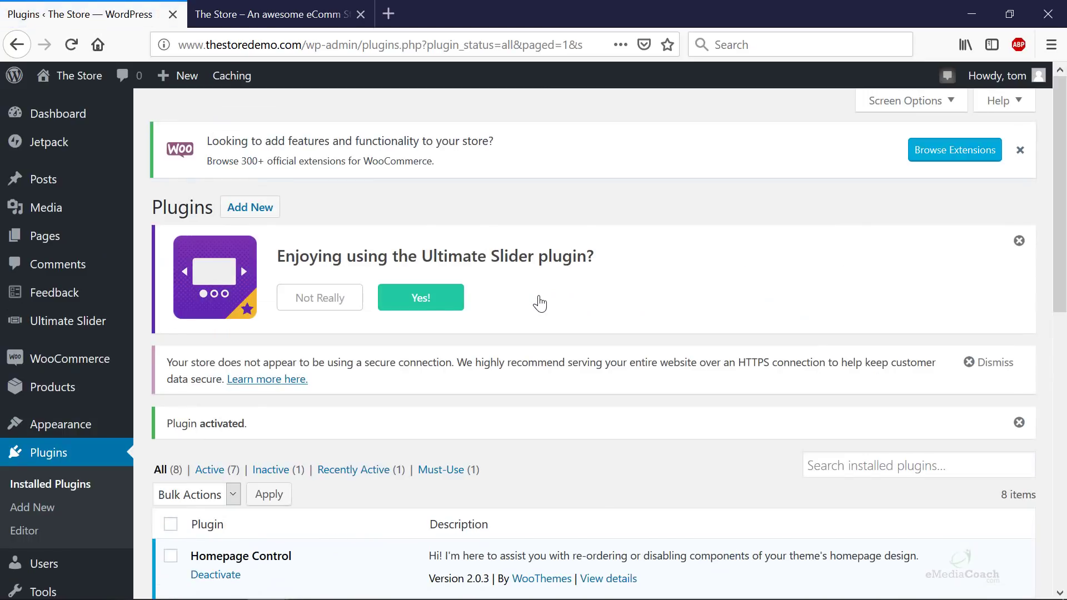
# - Open the Appearance Customizer and scroll its section list down to Homepage Control
pyautogui.moveTo(100, 427)
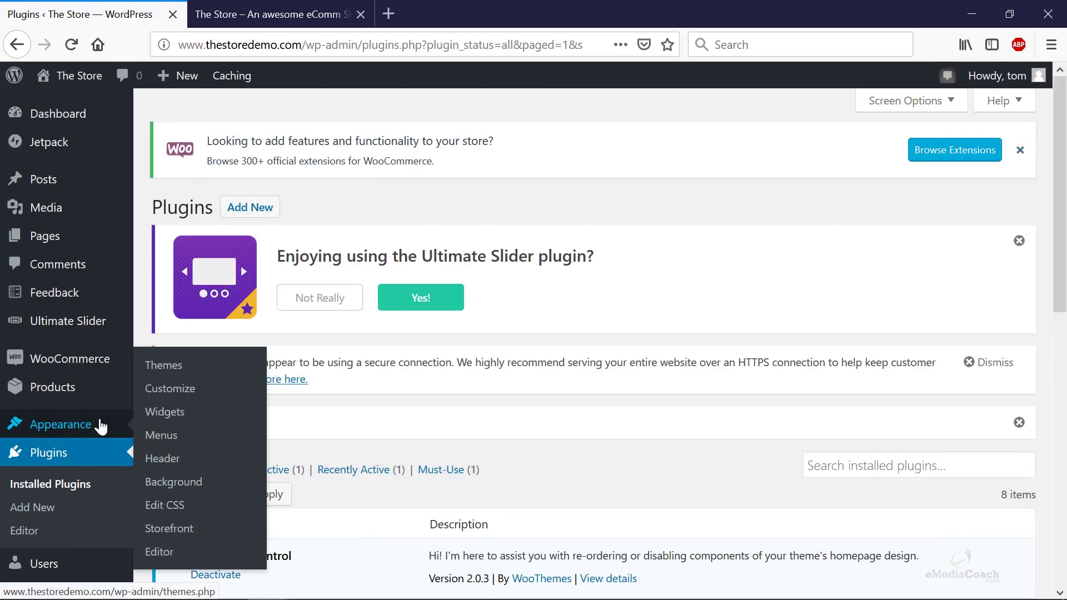
pyautogui.click(194, 392)
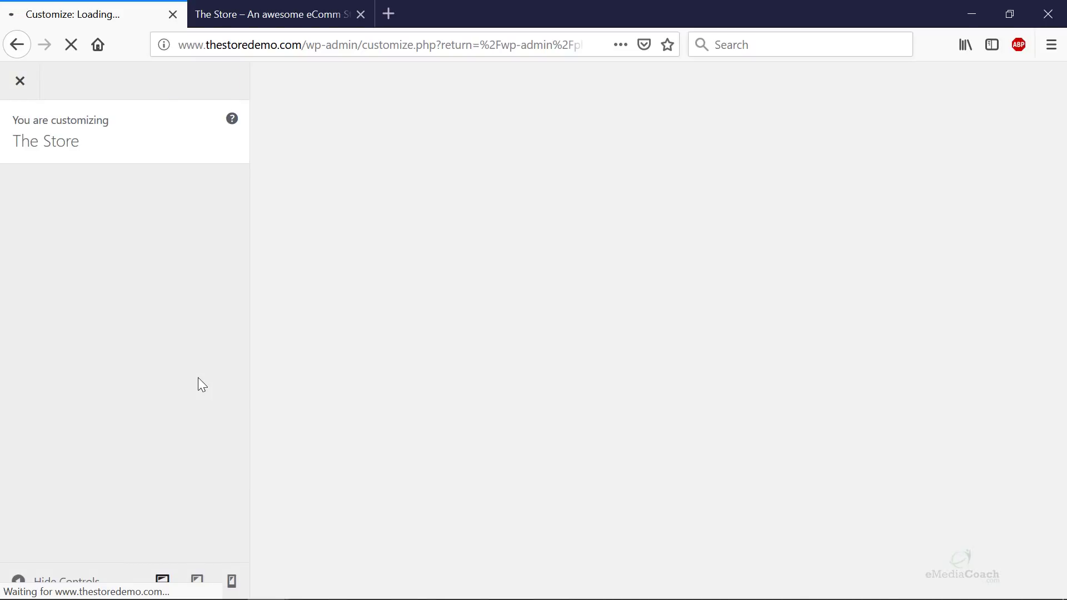
pyautogui.scroll(-4, 185, 378)
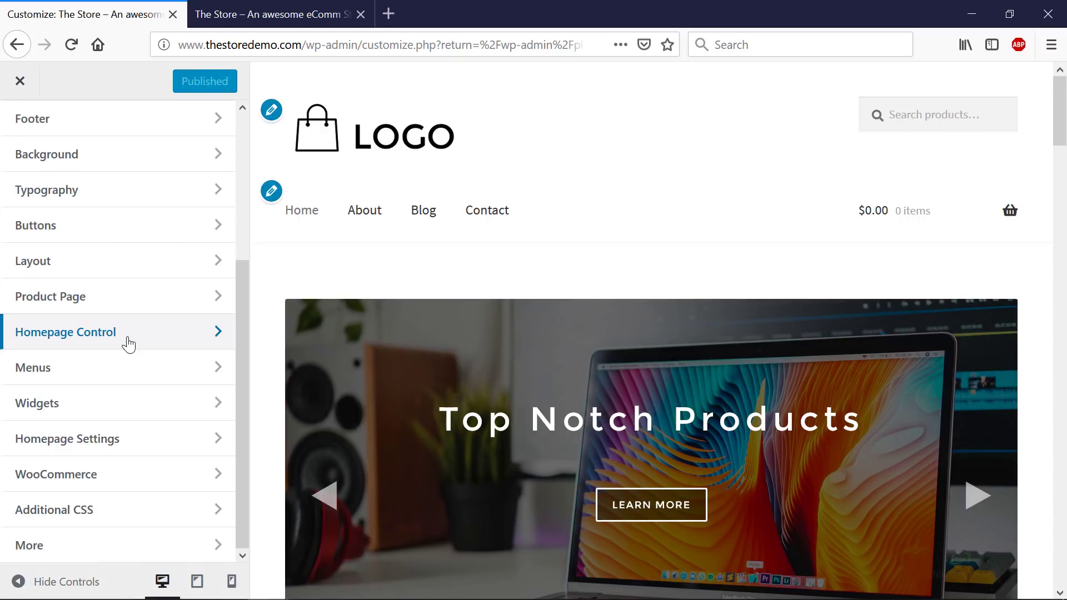
# - In Homepage Control, turn Storefront Product Categories on so Shop by Category appears
pyautogui.click(119, 343)
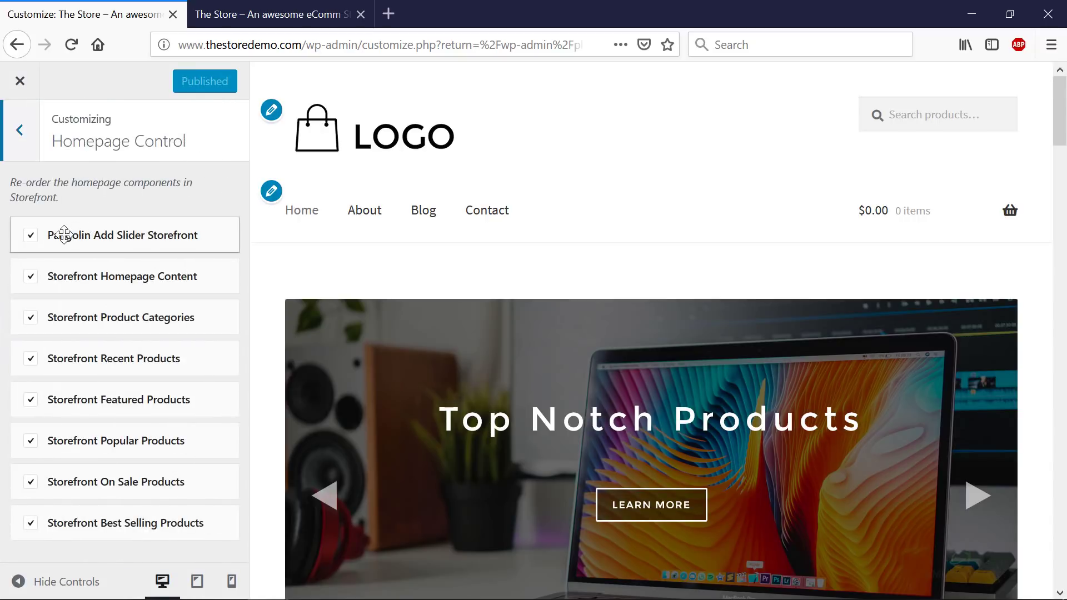
pyautogui.scroll(-15, 510, 350)
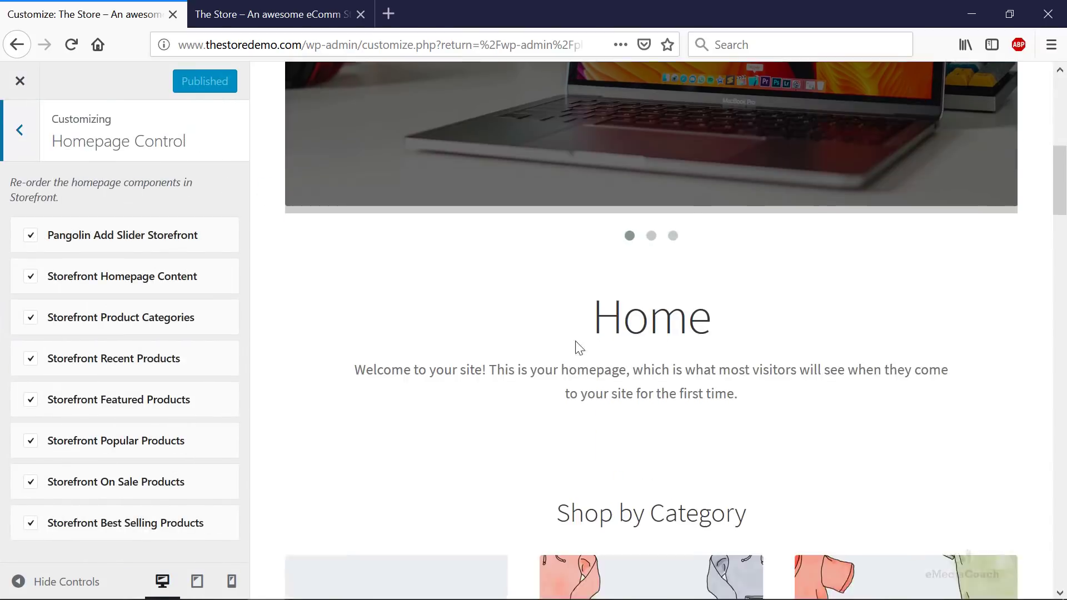
pyautogui.scroll(4, 475, 353)
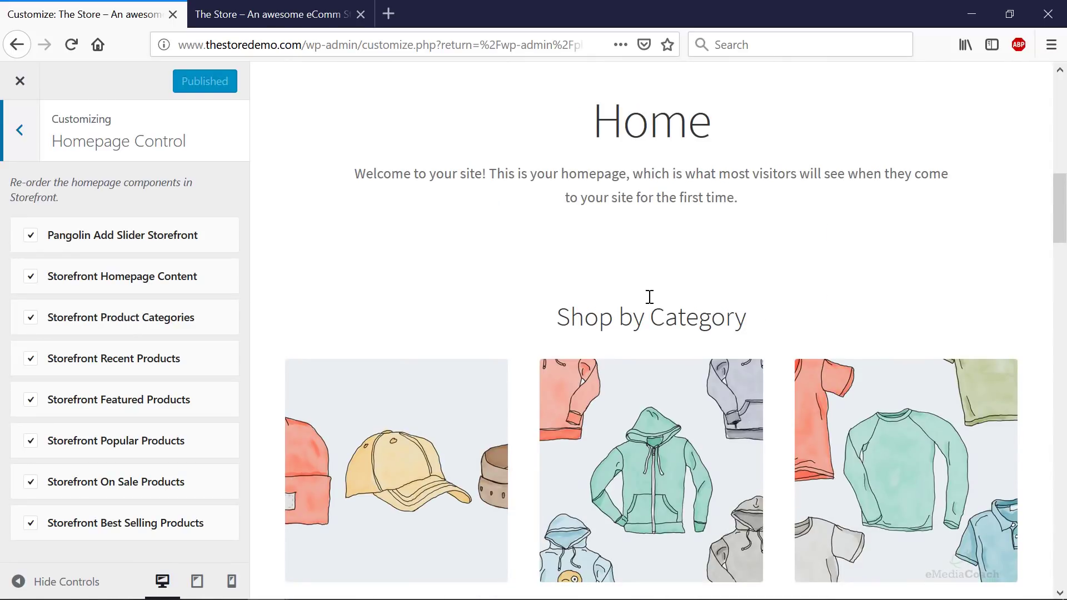
pyautogui.scroll(-2, 873, 292)
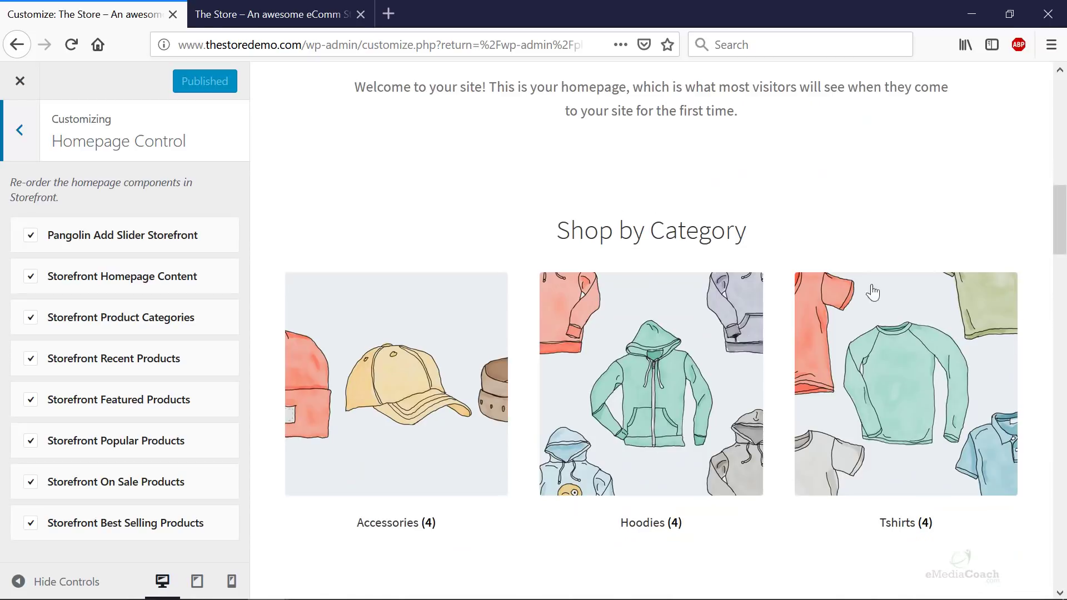
pyautogui.click(31, 319)
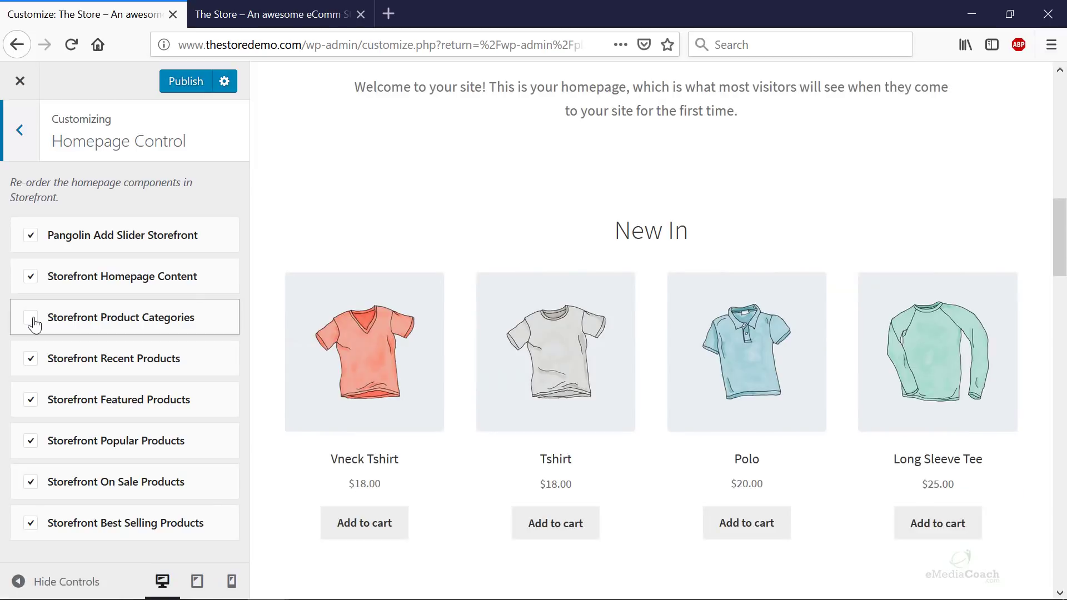
pyautogui.scroll(5, 707, 251)
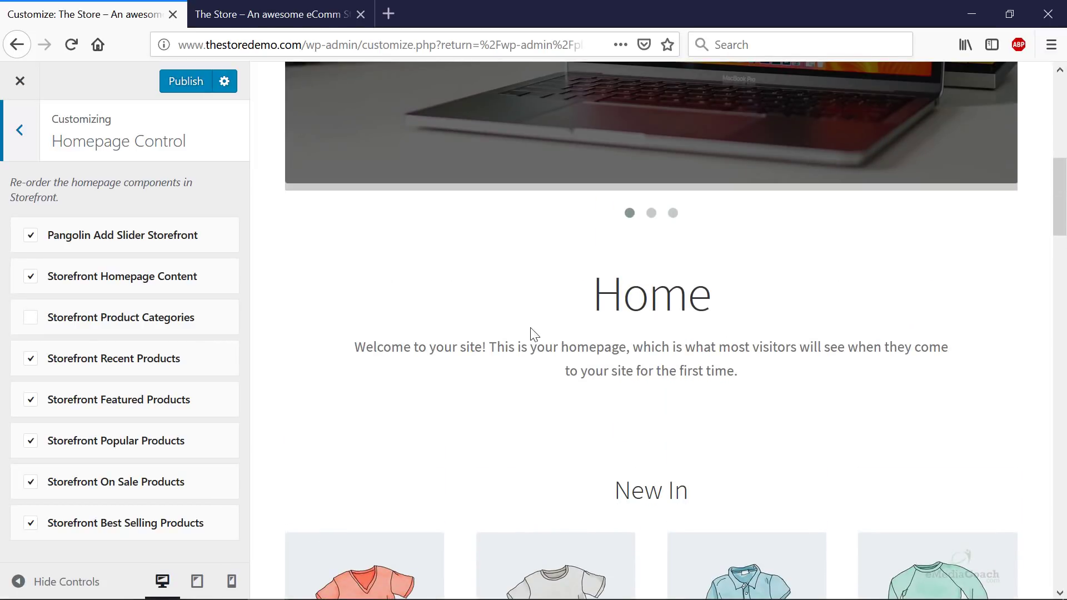
pyautogui.click(31, 319)
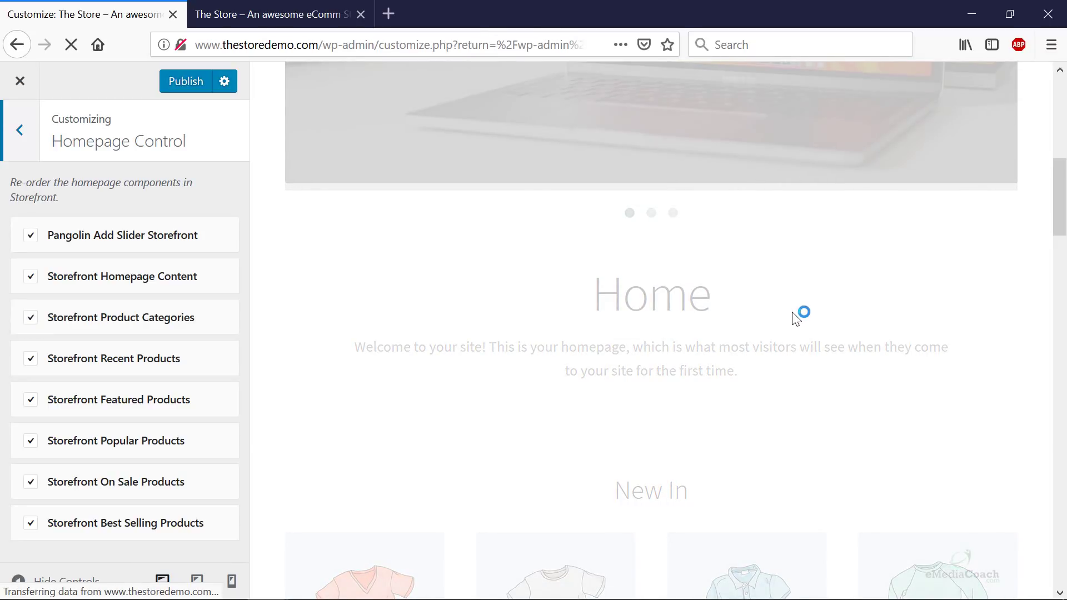
# - Untick and re-tick Storefront Best Selling Products, leaving that section shown
pyautogui.scroll(-8, 796, 320)
pyautogui.scroll(-15, 795, 319)
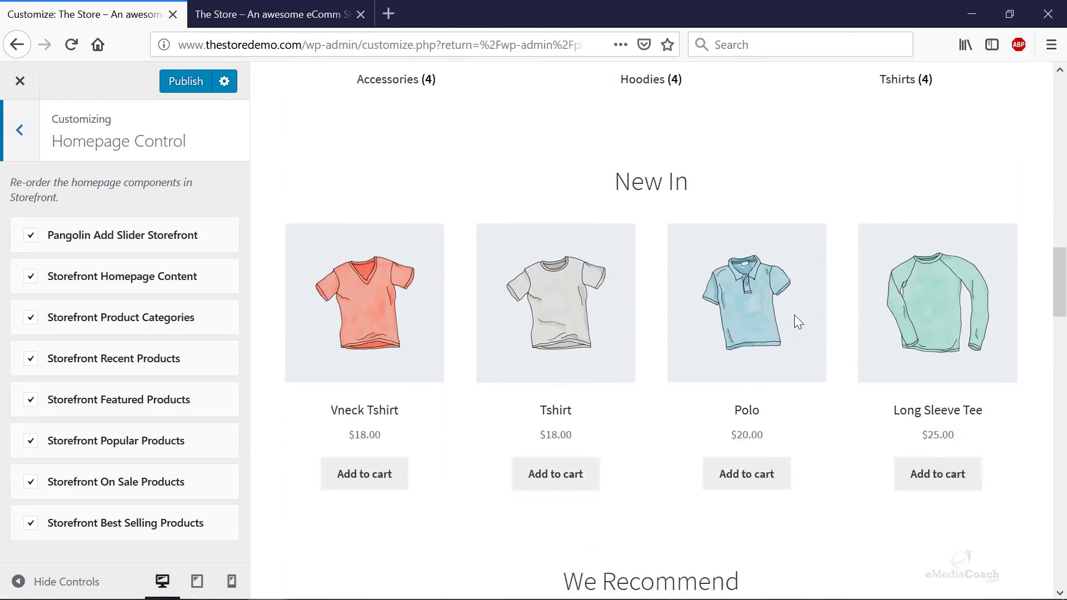
pyautogui.scroll(5, 654, 232)
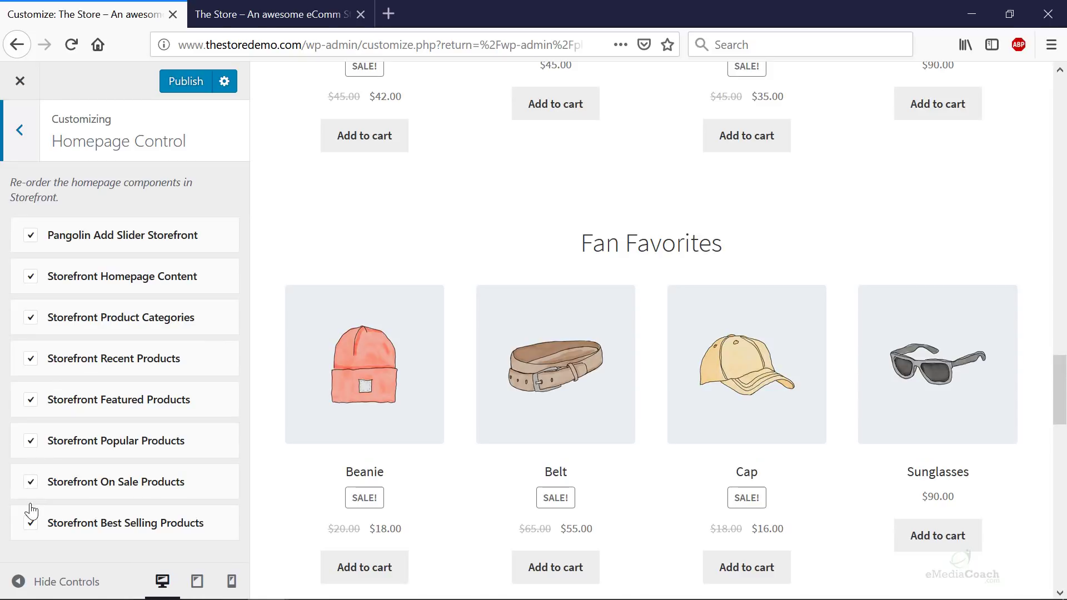
pyautogui.click(31, 525)
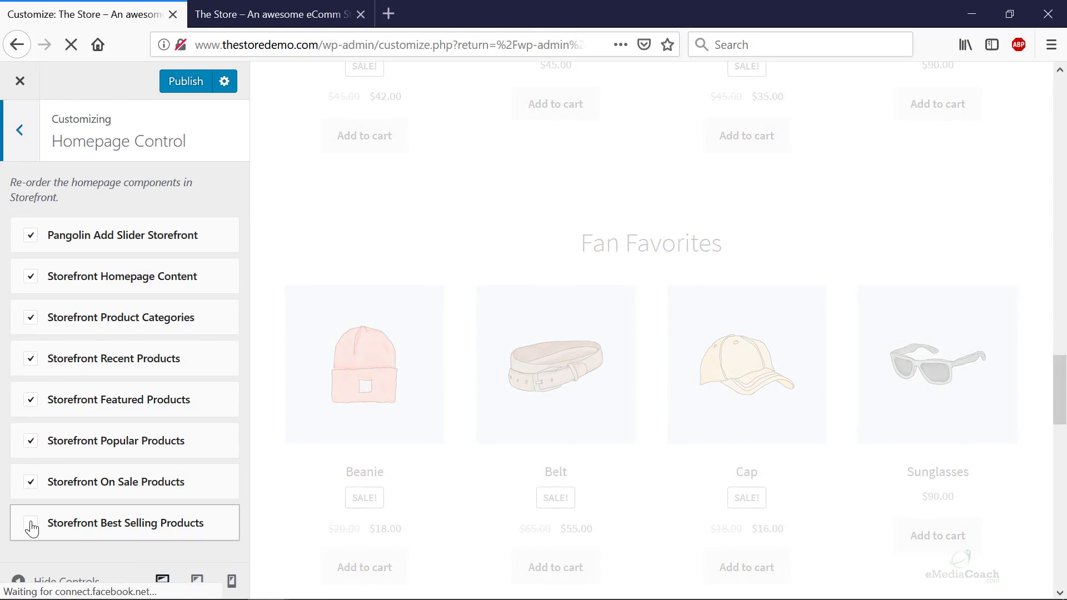
pyautogui.click(31, 525)
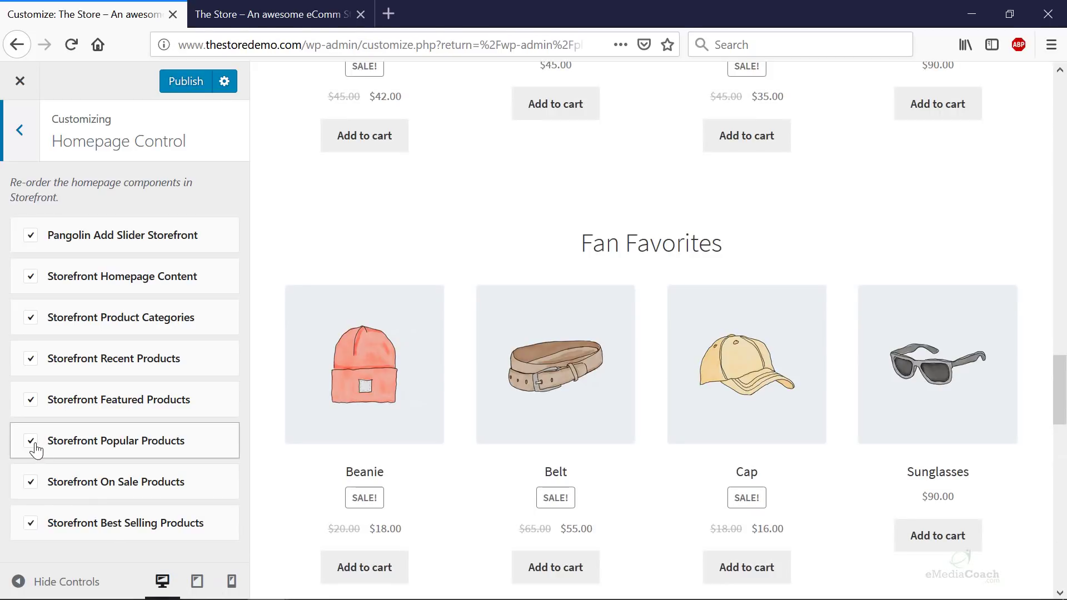
# - Turn off Storefront Popular Products, review the preview, and close the customizer
pyautogui.click(31, 442)
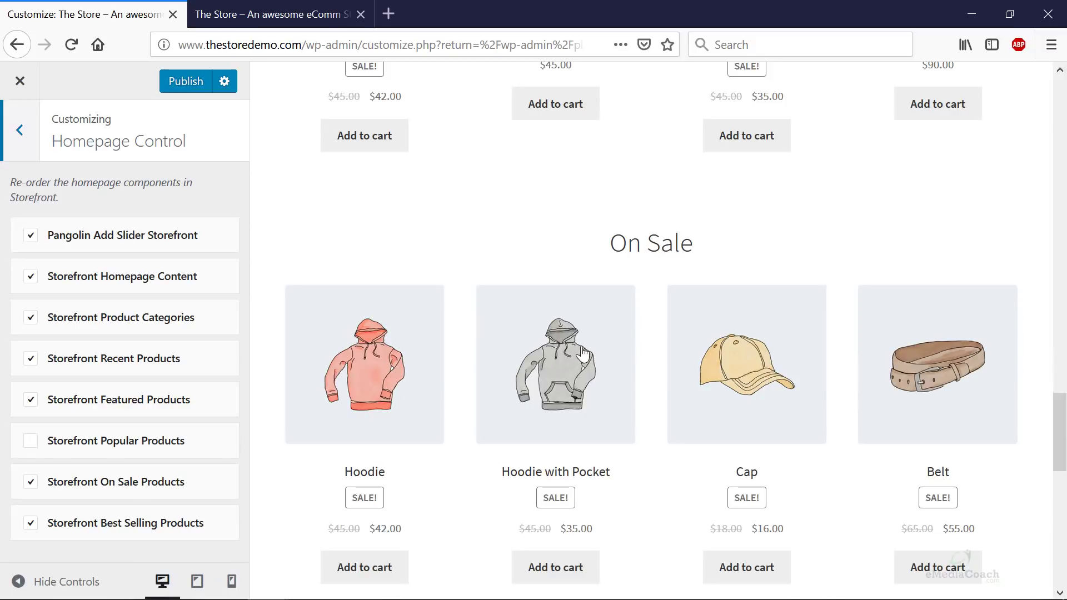
pyautogui.scroll(15, 582, 350)
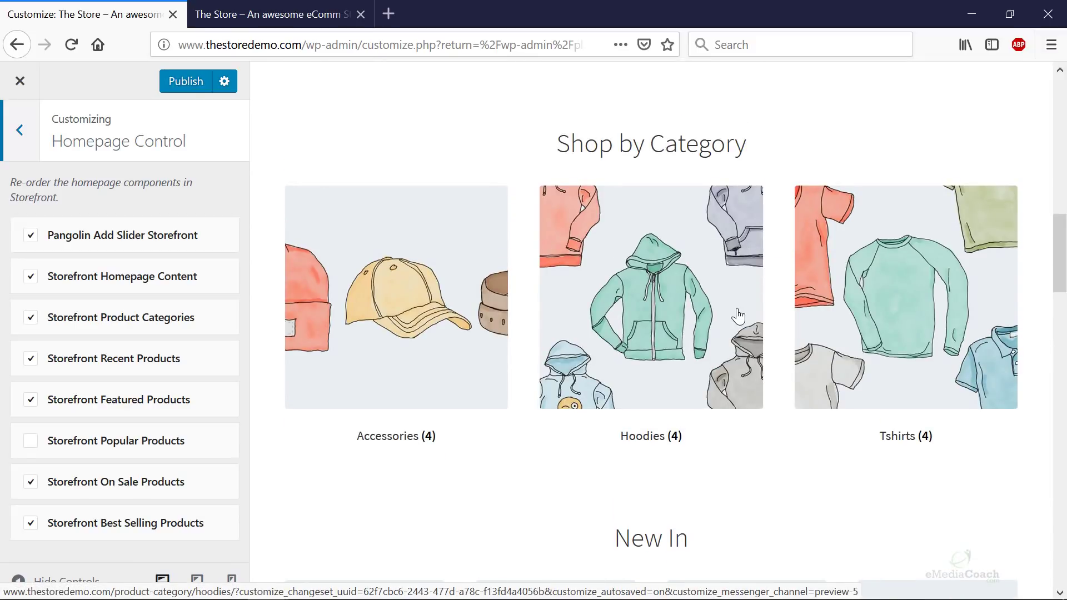
pyautogui.scroll(-8, 738, 317)
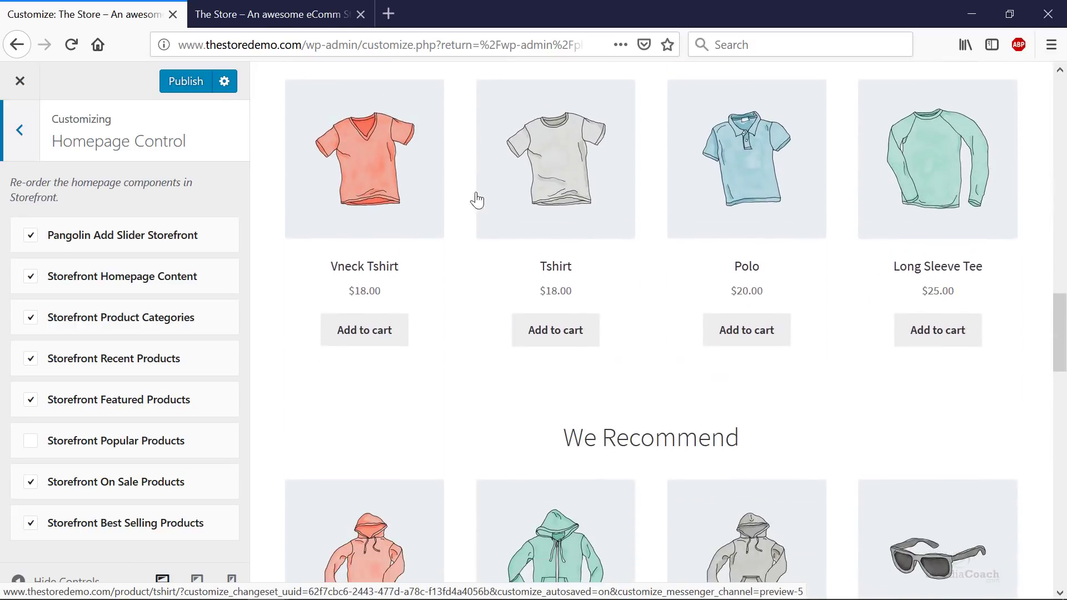
pyautogui.scroll(-12, 562, 300)
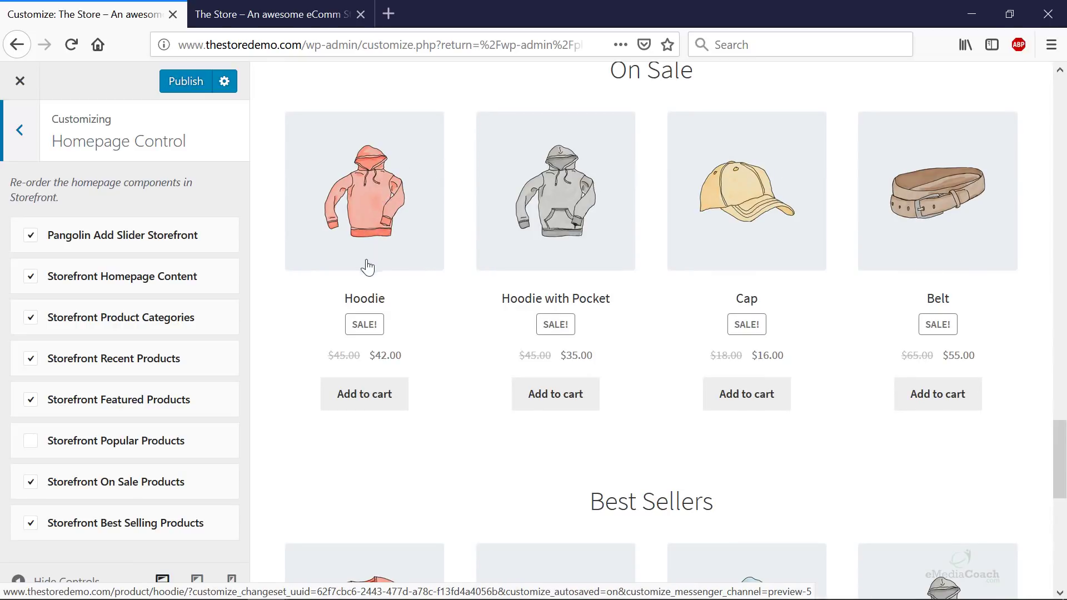
pyautogui.scroll(3, 622, 345)
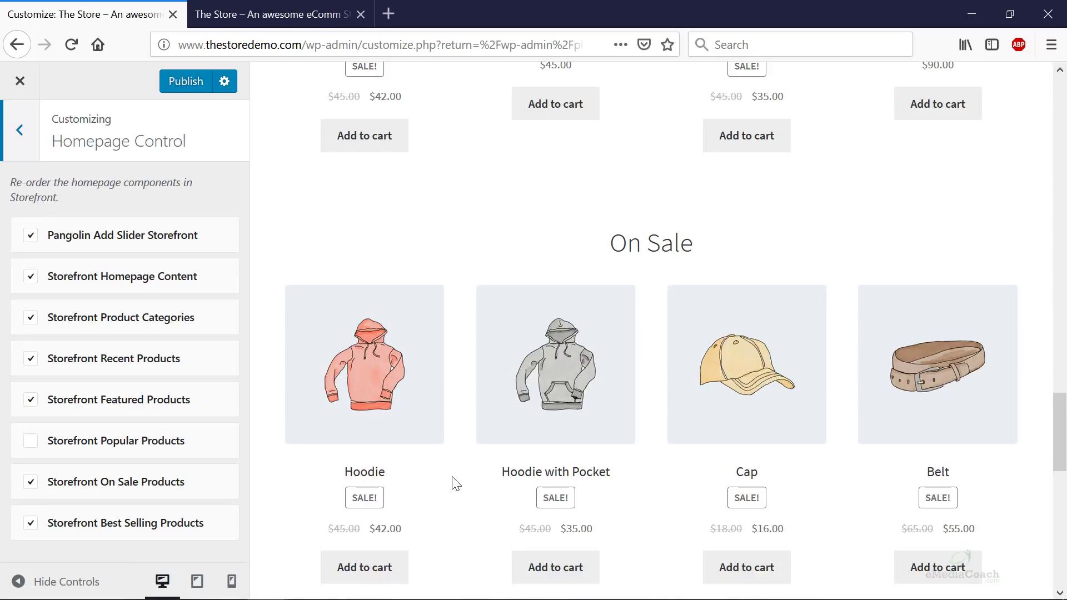
pyautogui.scroll(-8, 460, 478)
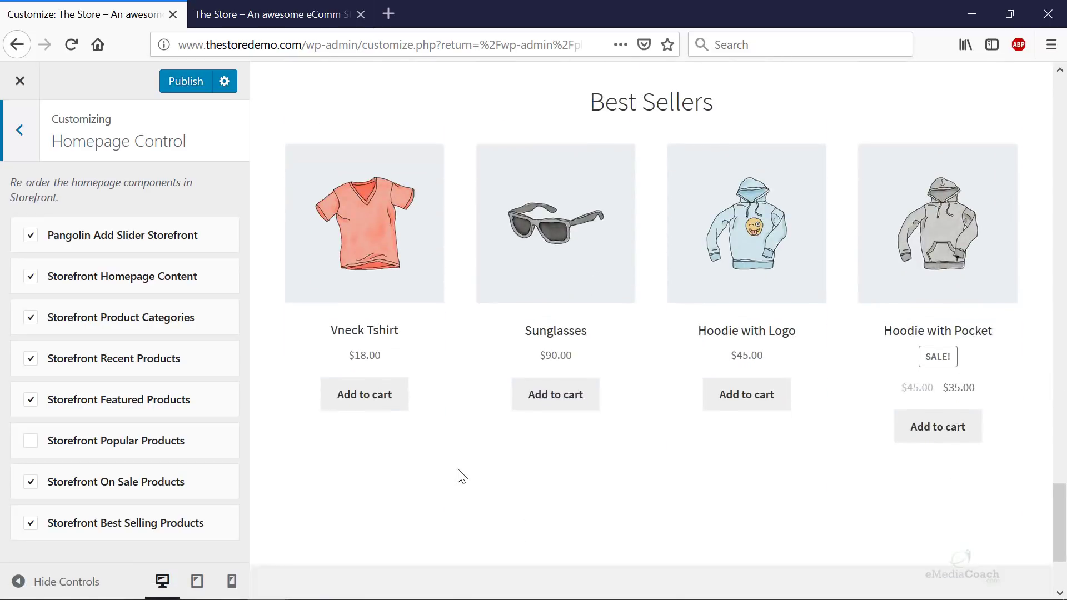
pyautogui.scroll(15, 462, 477)
pyautogui.scroll(12, 478, 467)
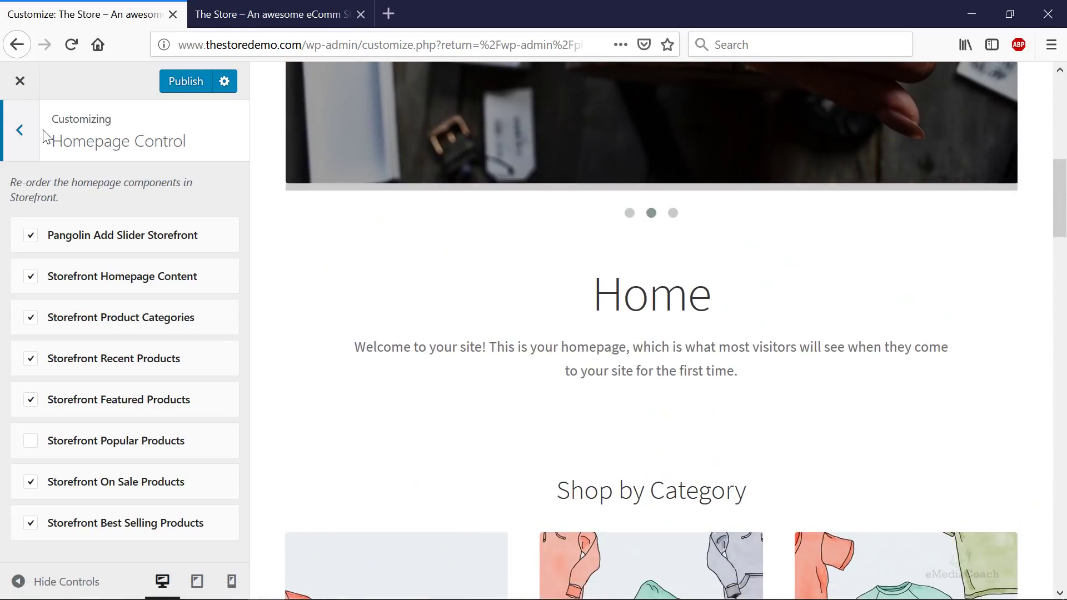
pyautogui.click(12, 80)
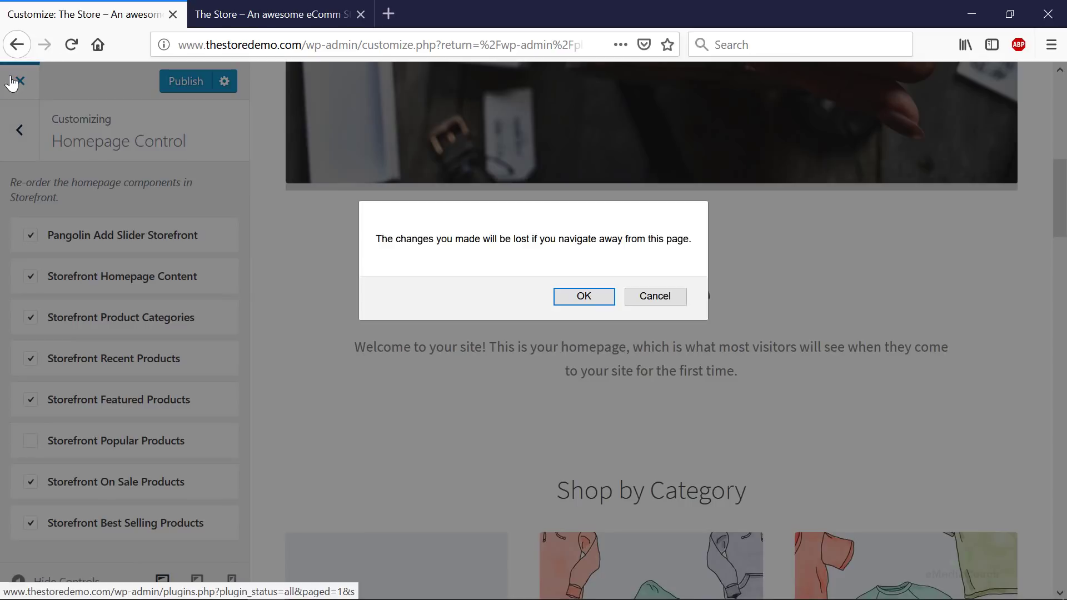
# - Confirm leaving the customizer and open the Home page from All Pages for editing
pyautogui.click(588, 294)
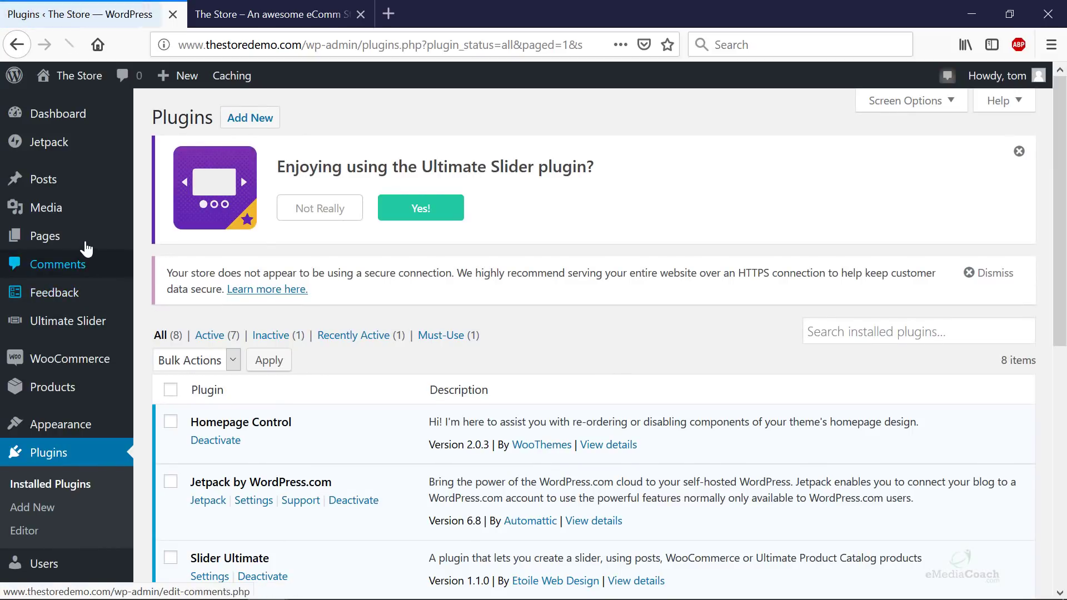
pyautogui.moveTo(84, 245)
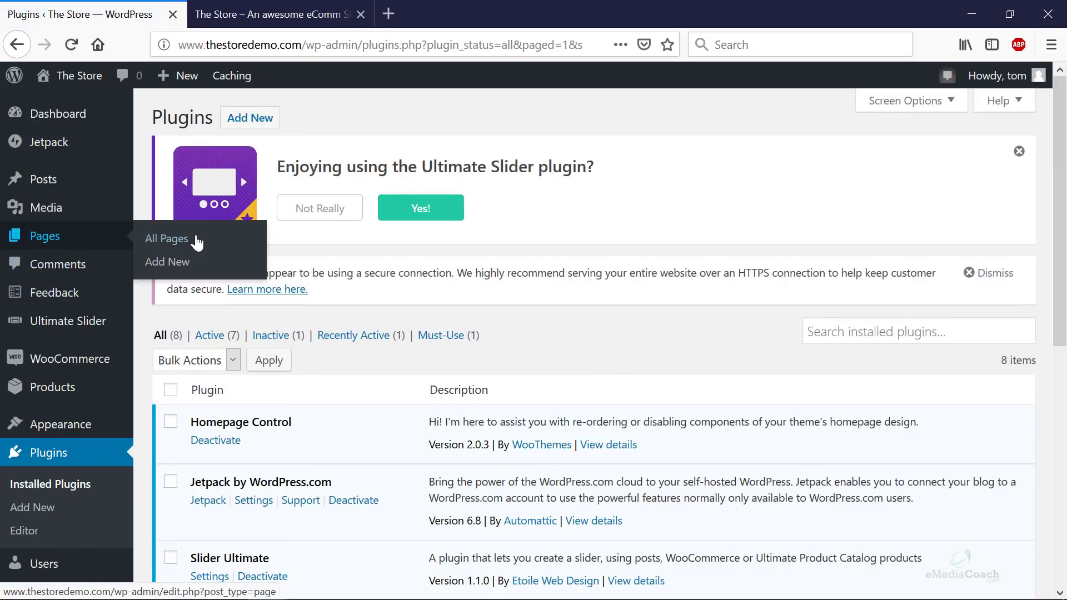
pyautogui.click(197, 241)
pyautogui.click(251, 13)
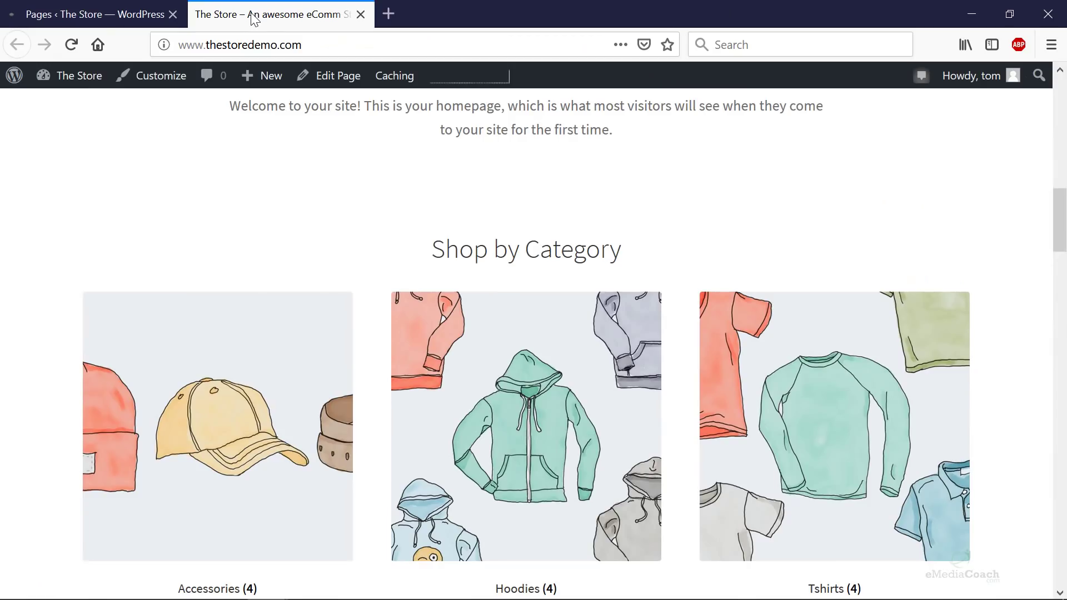
pyautogui.scroll(5, 481, 233)
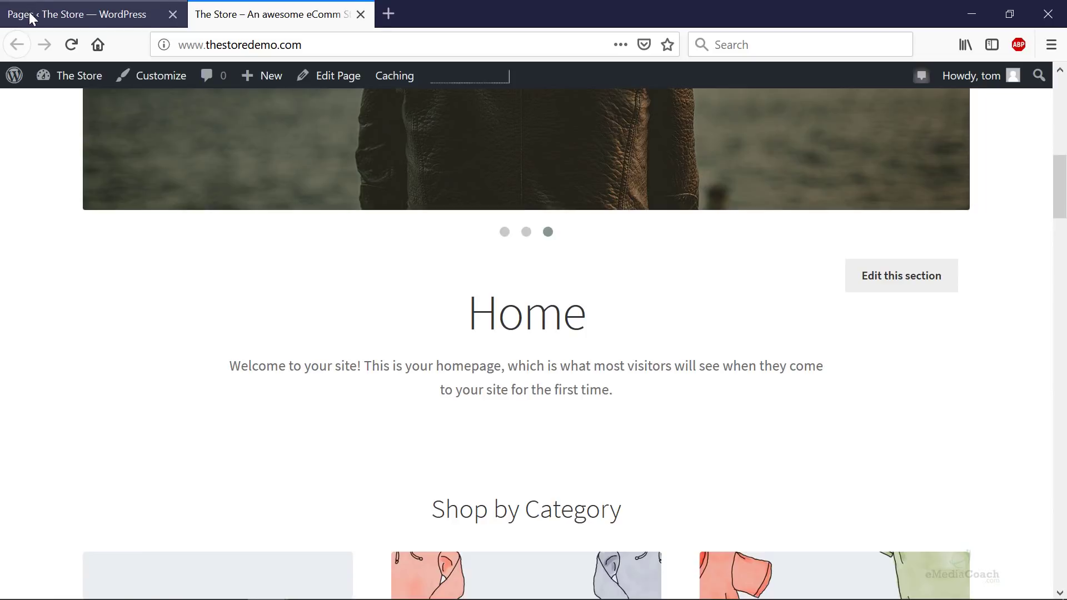
pyautogui.click(29, 17)
pyautogui.scroll(-5, 278, 439)
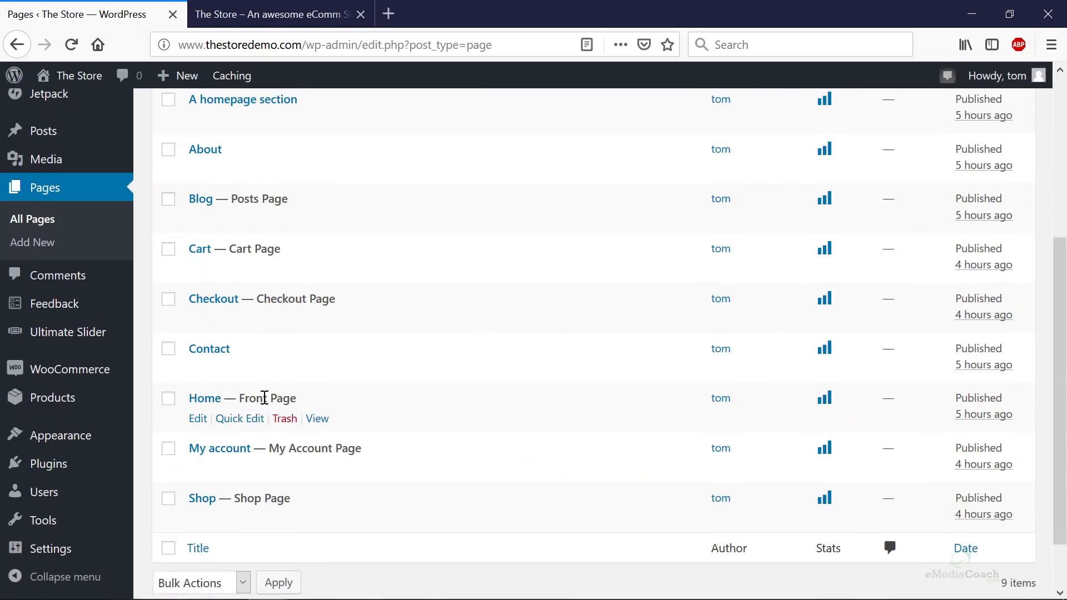
pyautogui.click(216, 404)
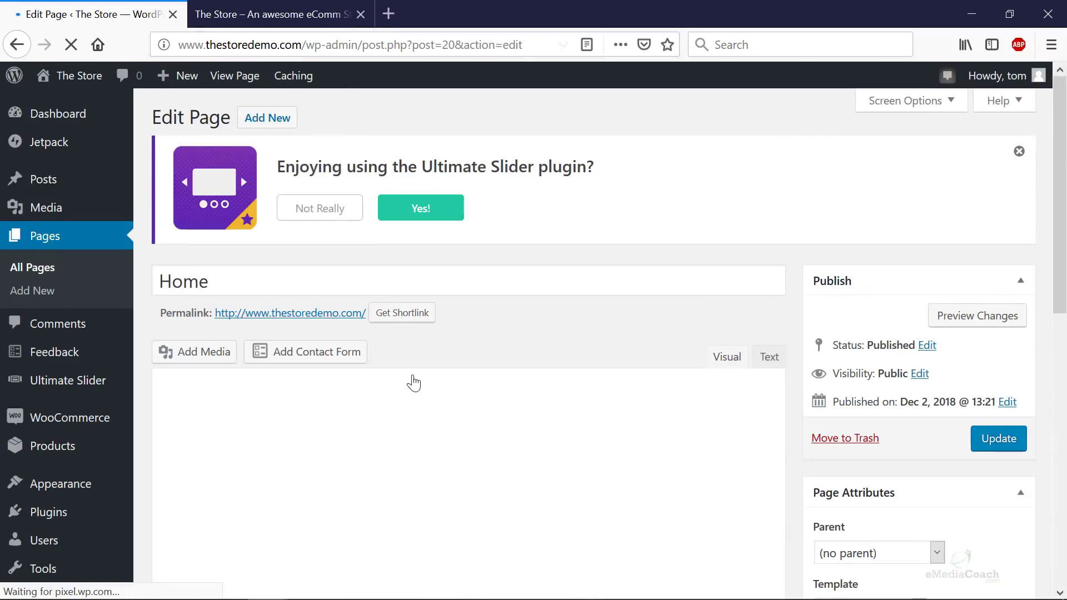
# - Change the Home page title to 'Welcome to Our Store'
pyautogui.scroll(-2, 409, 389)
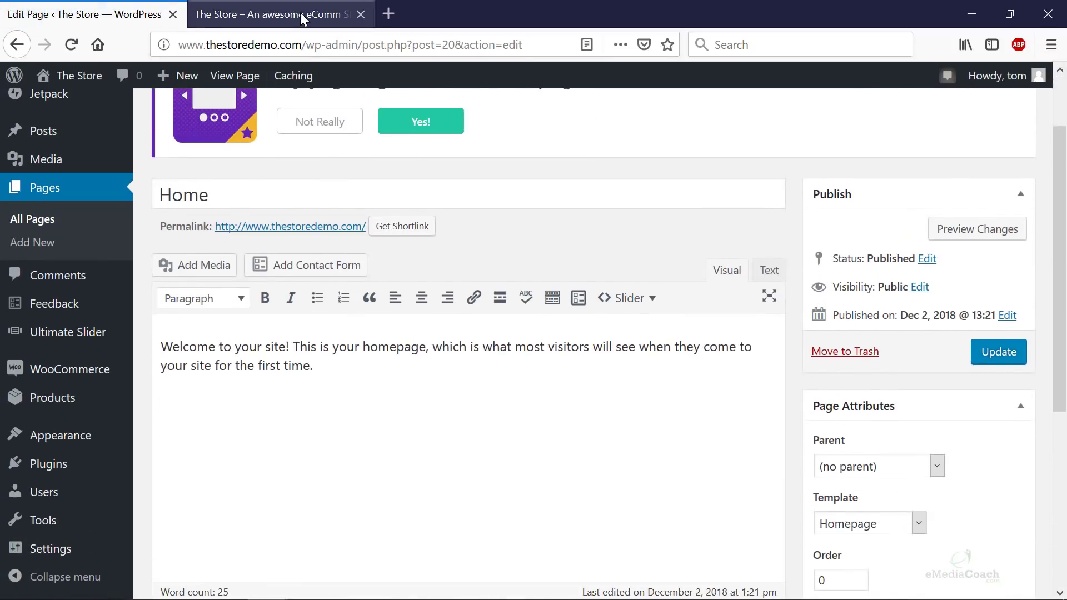
pyautogui.click(305, 16)
pyautogui.moveTo(470, 303); pyautogui.dragTo(646, 412)
pyautogui.click(646, 408)
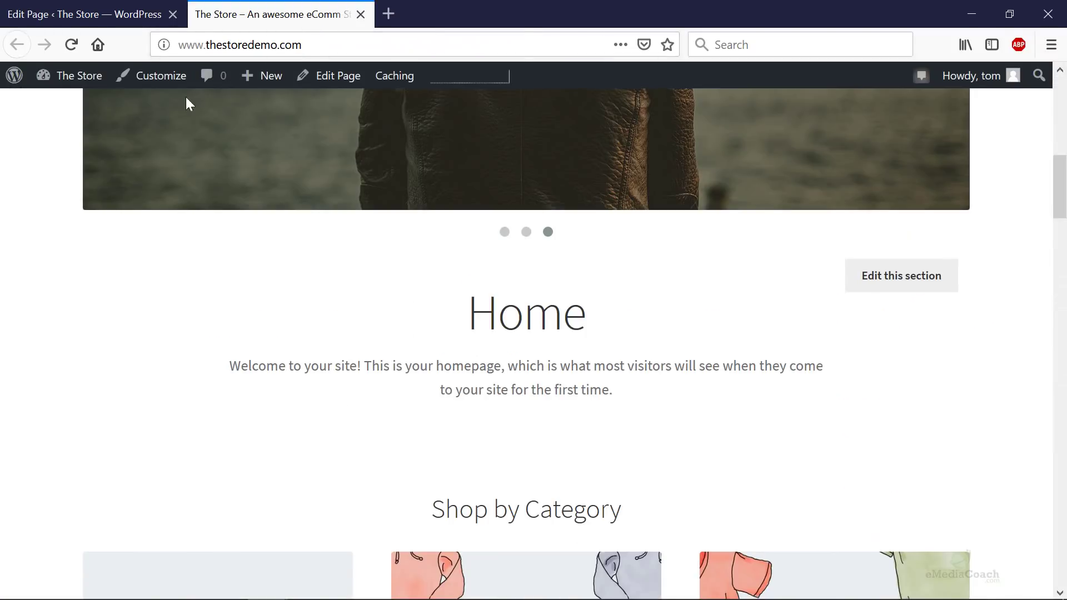
pyautogui.click(83, 14)
pyautogui.moveTo(296, 189); pyautogui.dragTo(2, 174)
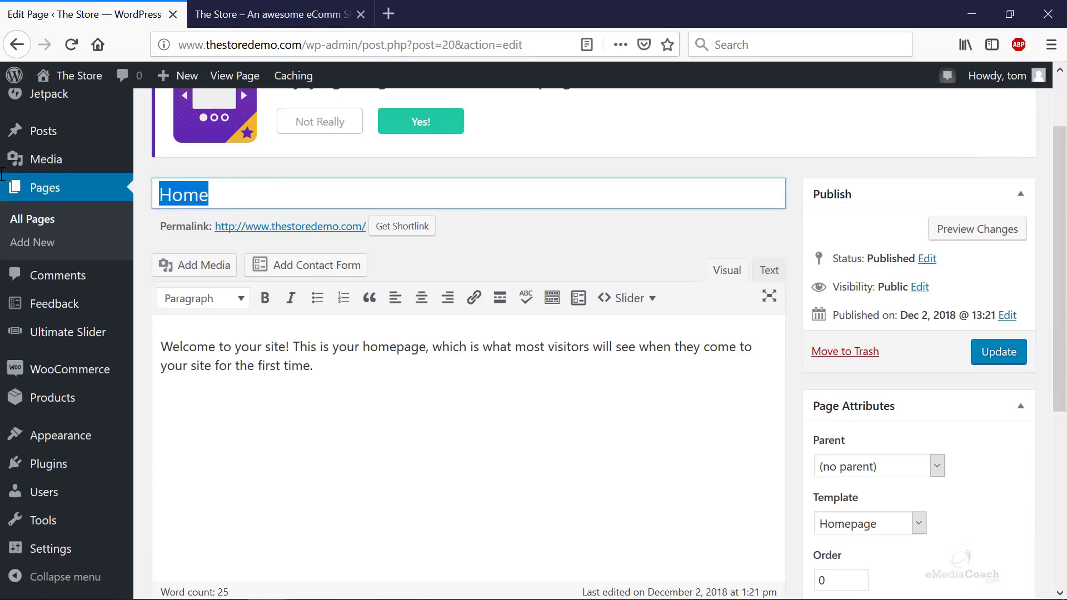
pyautogui.write('Wecome')
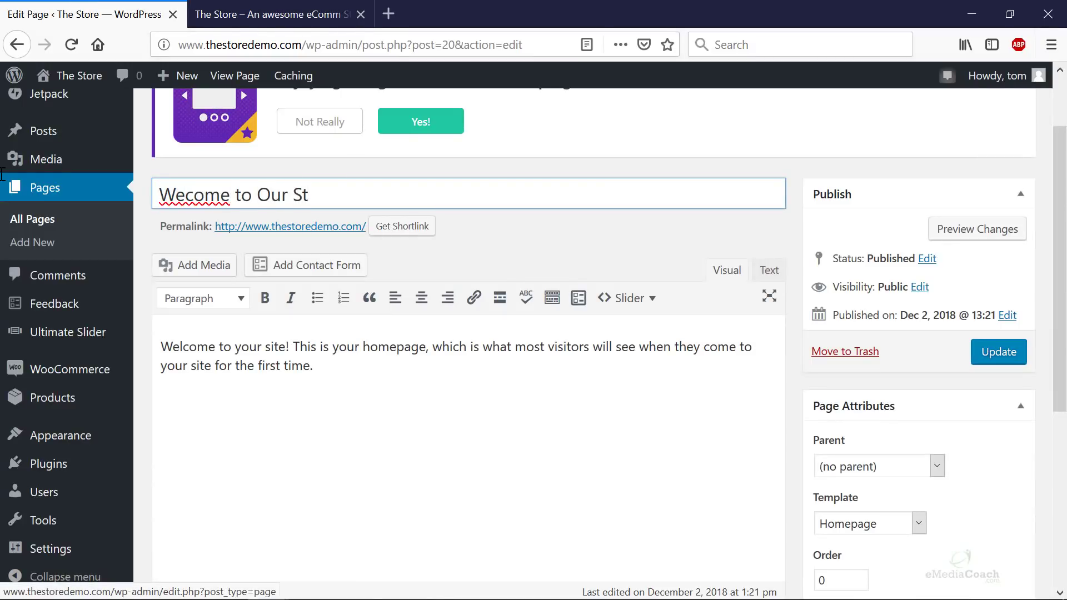
pyautogui.write('re')
pyautogui.click(179, 196)
pyautogui.write('l')
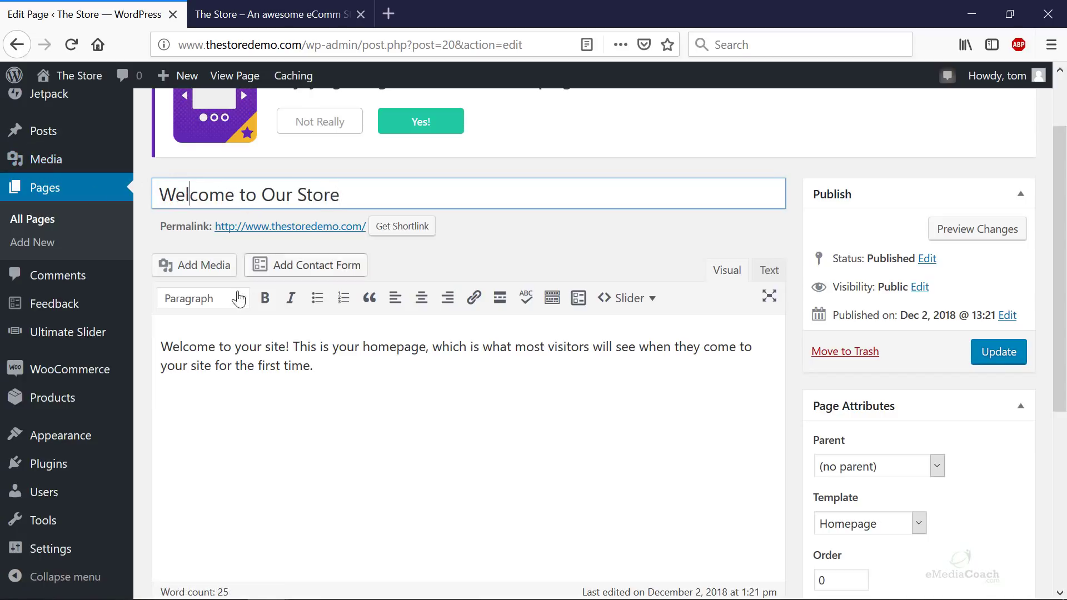
# - Reword the opening line to 'Welcome to your store!' and update the page
pyautogui.doubleClick(279, 346)
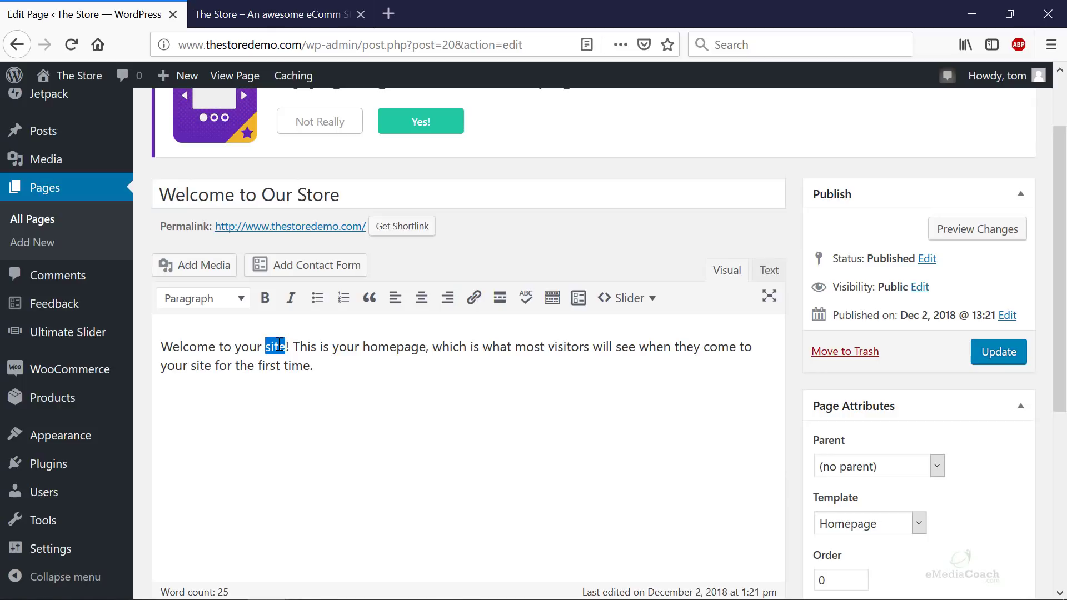
pyautogui.press('BackSpace')
pyautogui.press('BackSpace')
pyautogui.press('BackSpace')
pyautogui.press('BackSpace')
pyautogui.press('BackSpace')
pyautogui.press('BackSpace')
pyautogui.write('ur store')
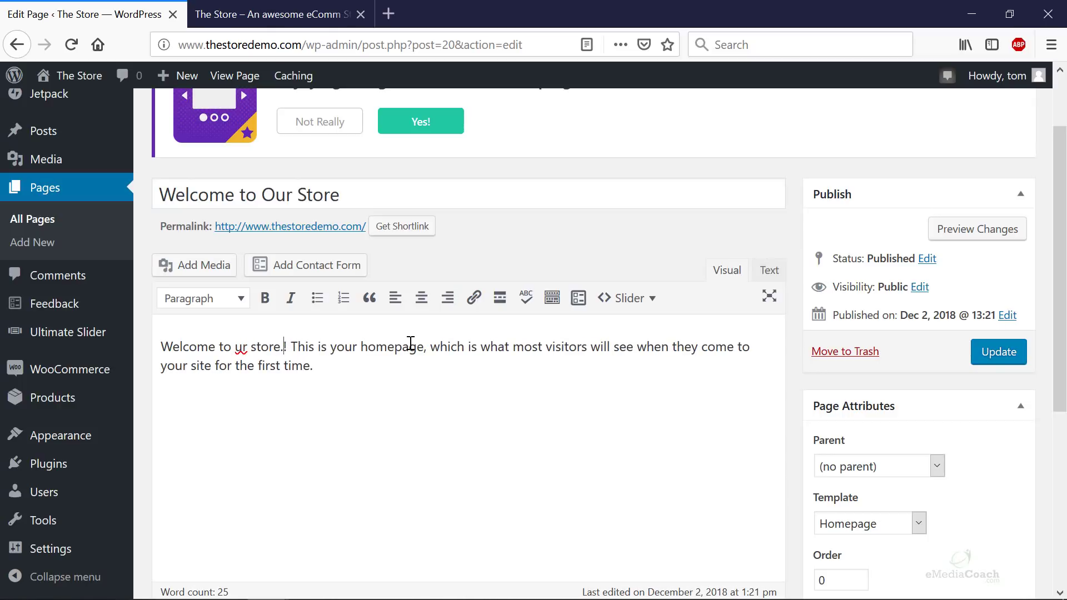
pyautogui.write('.')
pyautogui.press('BackSpace')
pyautogui.doubleClick(240, 347)
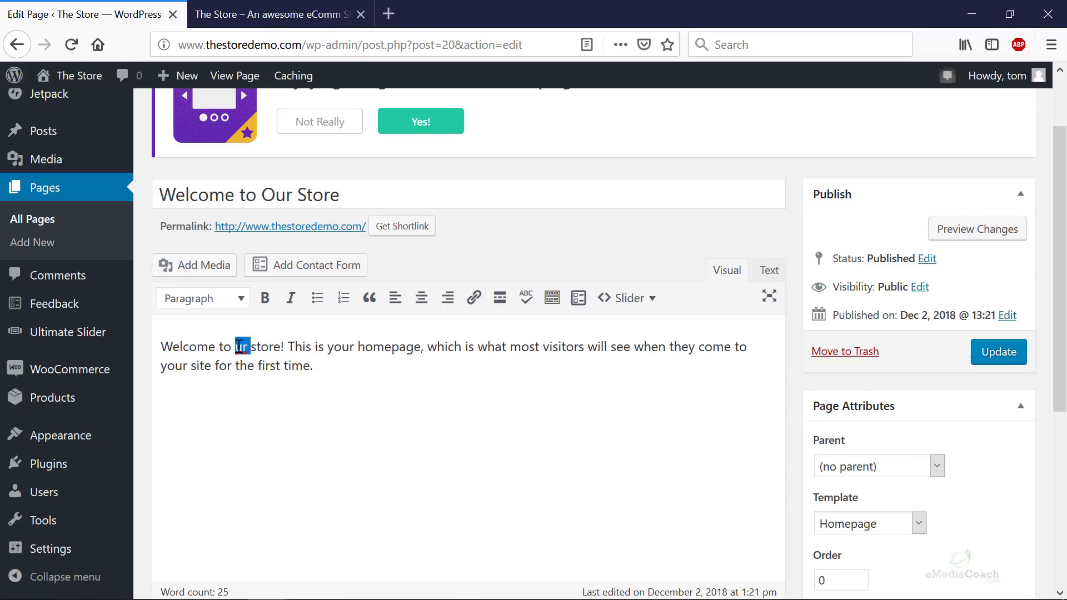
pyautogui.write('your')
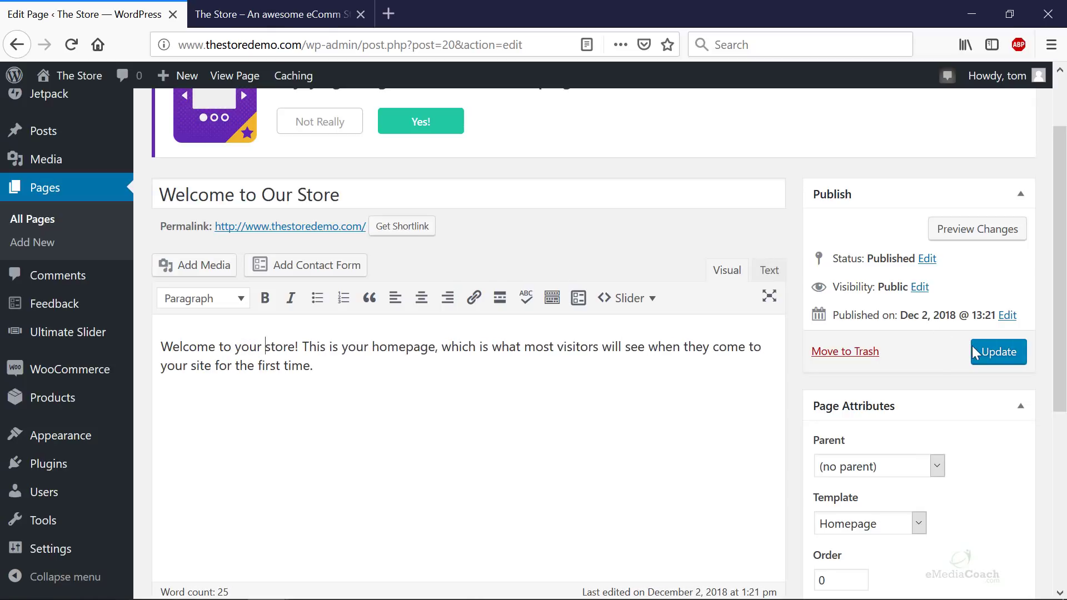
pyautogui.click(973, 350)
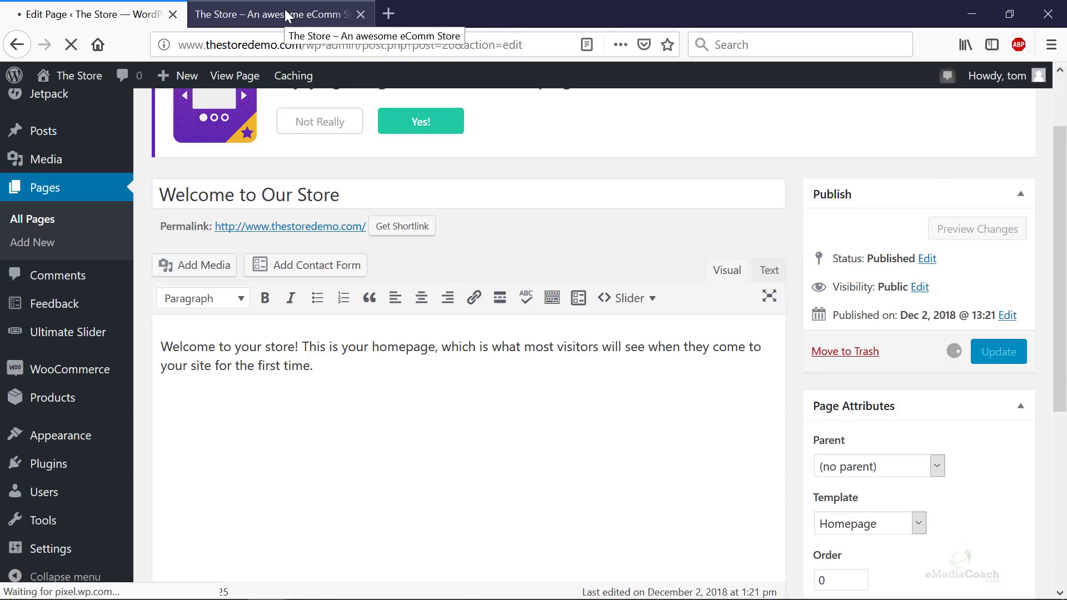
# - Reload the storefront to check the 'Welcome to Our Store' heading and revised welcome line
pyautogui.click(287, 15)
pyautogui.press('F5')
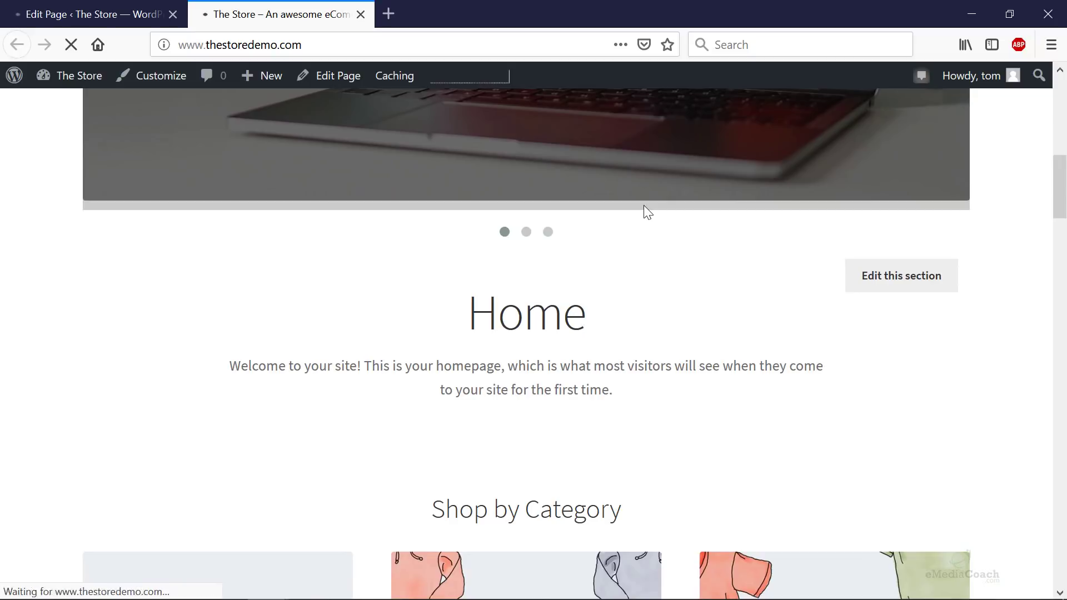
pyautogui.scroll(-10, 644, 206)
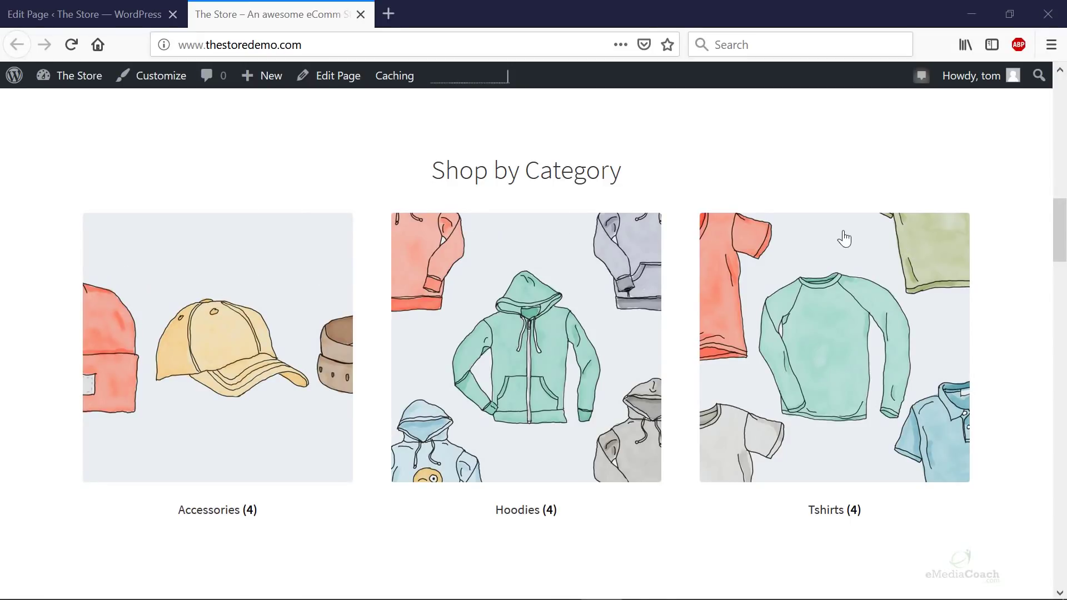
pyautogui.scroll(-3, 924, 267)
pyautogui.scroll(-3, 619, 350)
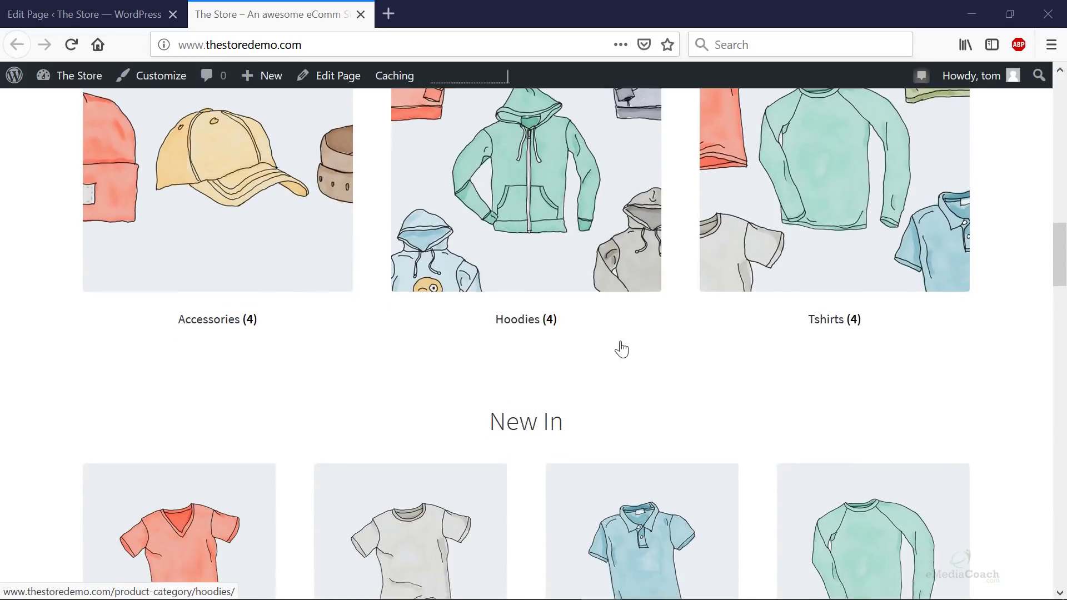
pyautogui.scroll(-9, 611, 351)
pyautogui.scroll(15, 583, 345)
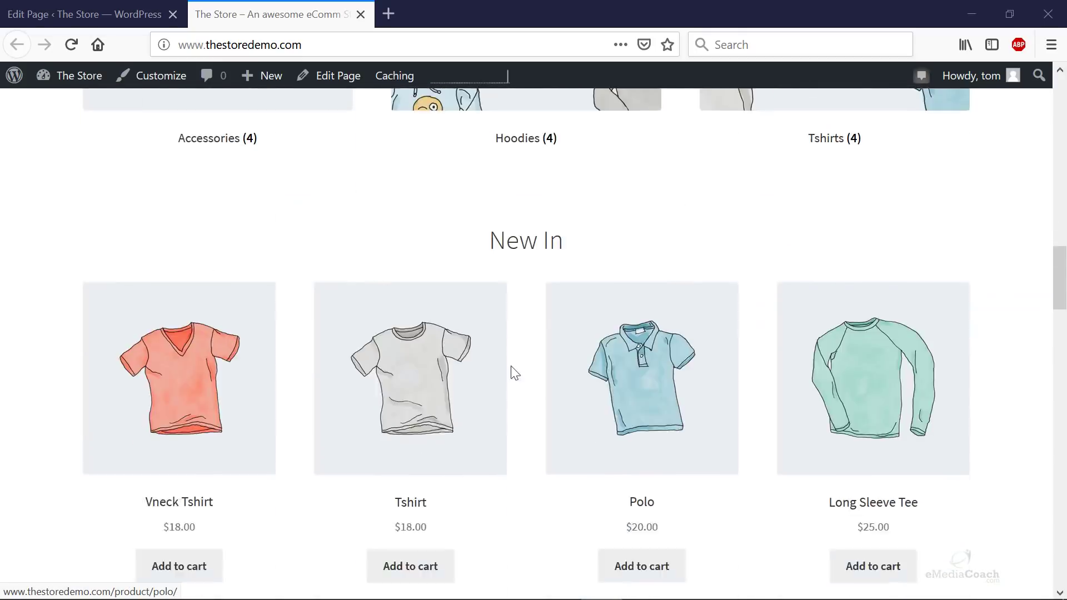
pyautogui.scroll(3, 488, 377)
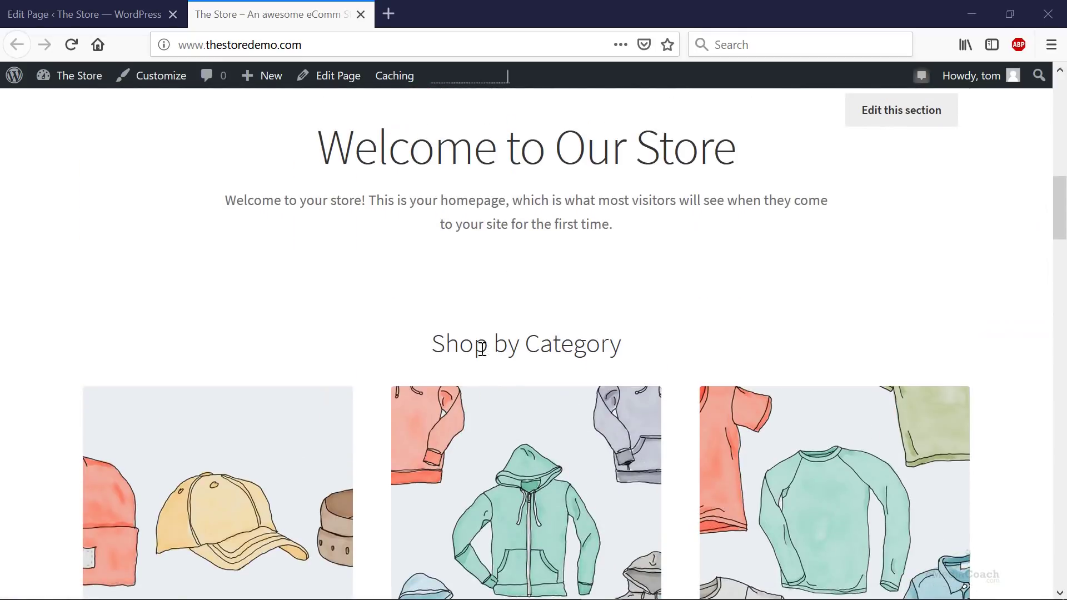
pyautogui.scroll(-2, 433, 382)
pyautogui.scroll(-2, 433, 381)
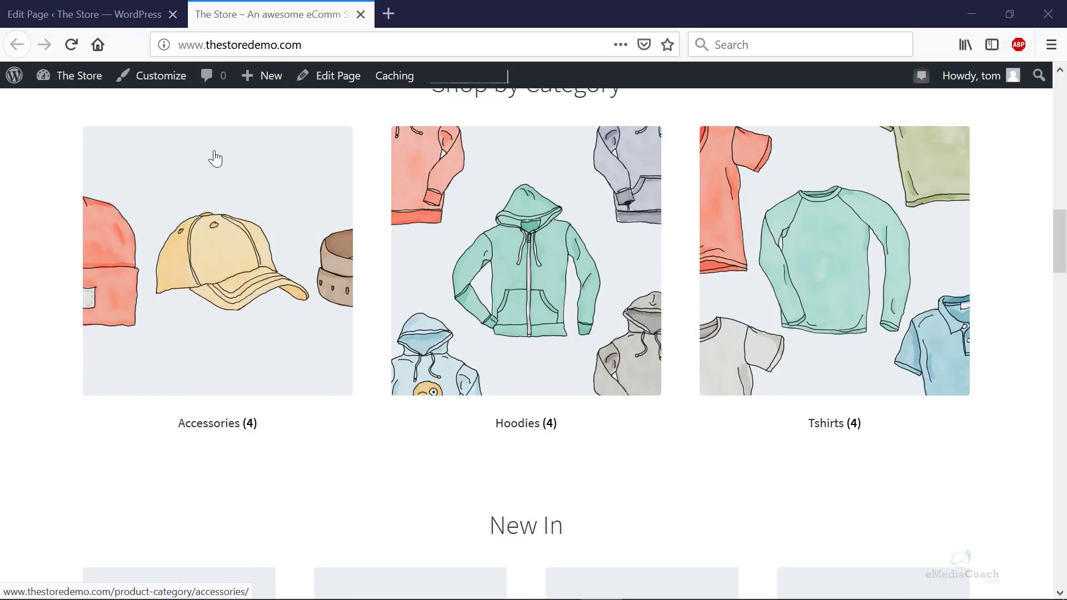
pyautogui.scroll(2, 199, 188)
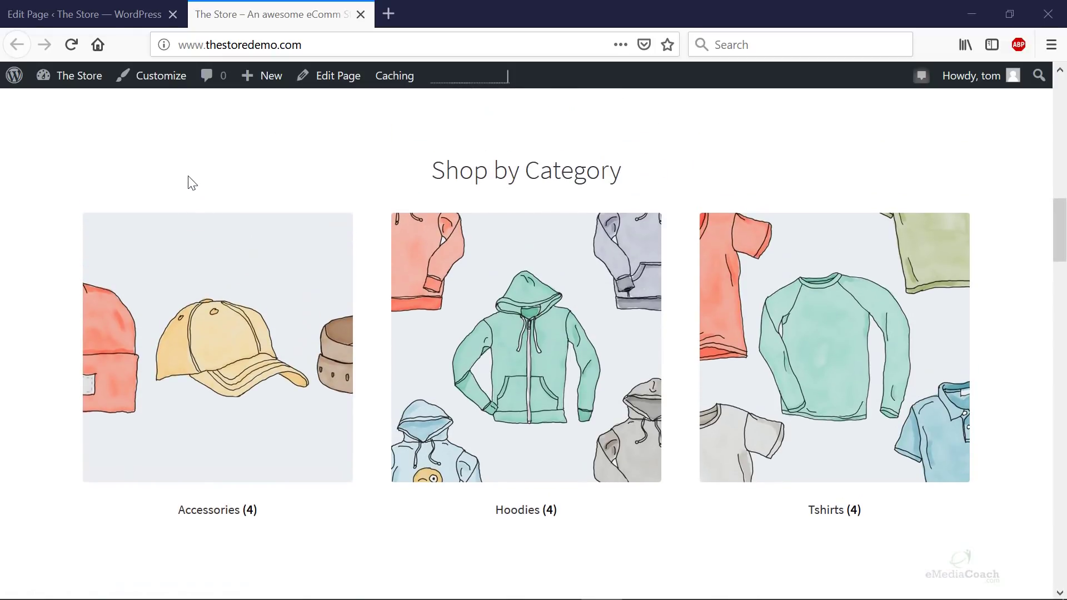
pyautogui.click(114, 17)
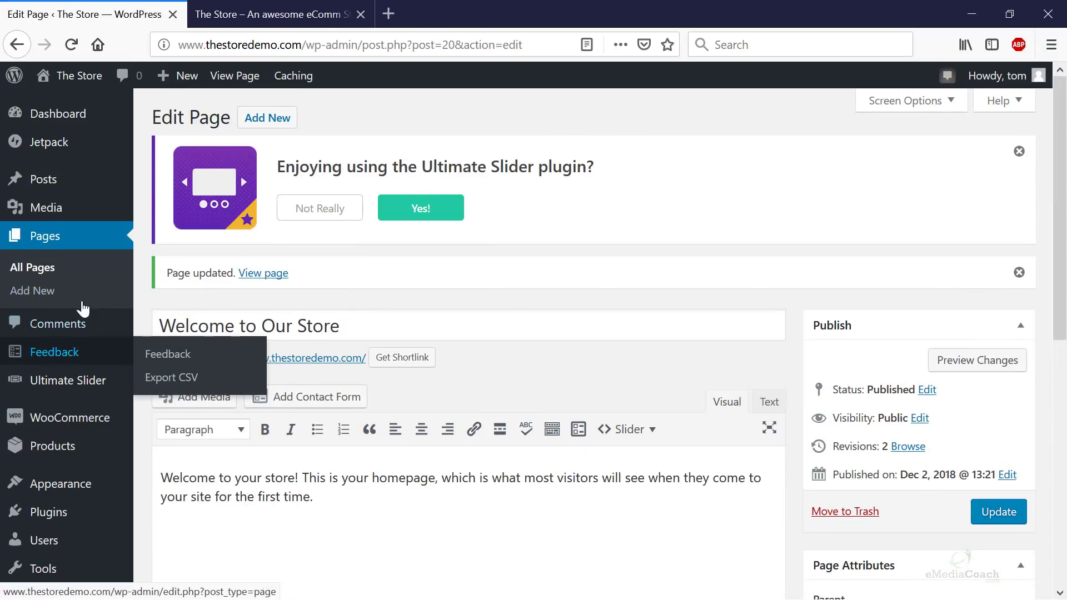
# - Open Products > Categories and review the Accessories, Hoodies, Tshirts and Uncategorized entries
pyautogui.moveTo(67, 445)
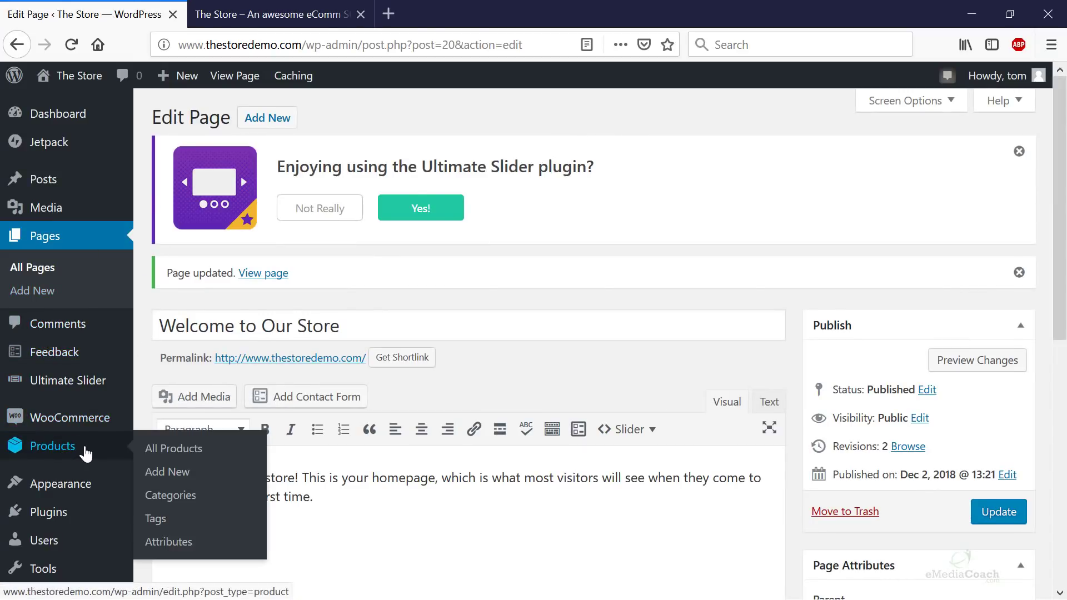
pyautogui.click(187, 494)
pyautogui.click(272, 14)
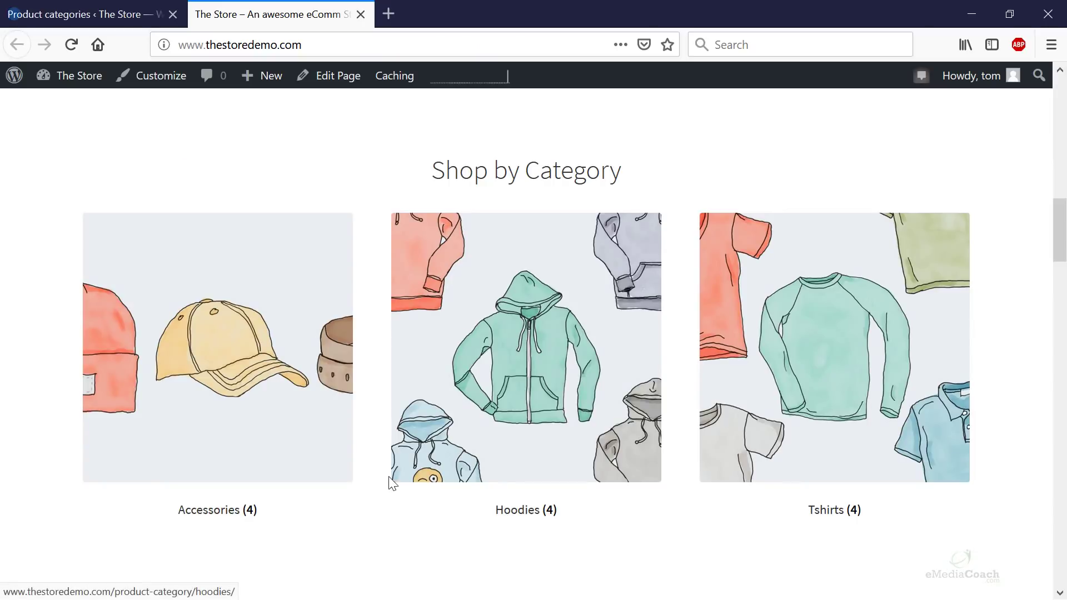
pyautogui.scroll(-5, 728, 460)
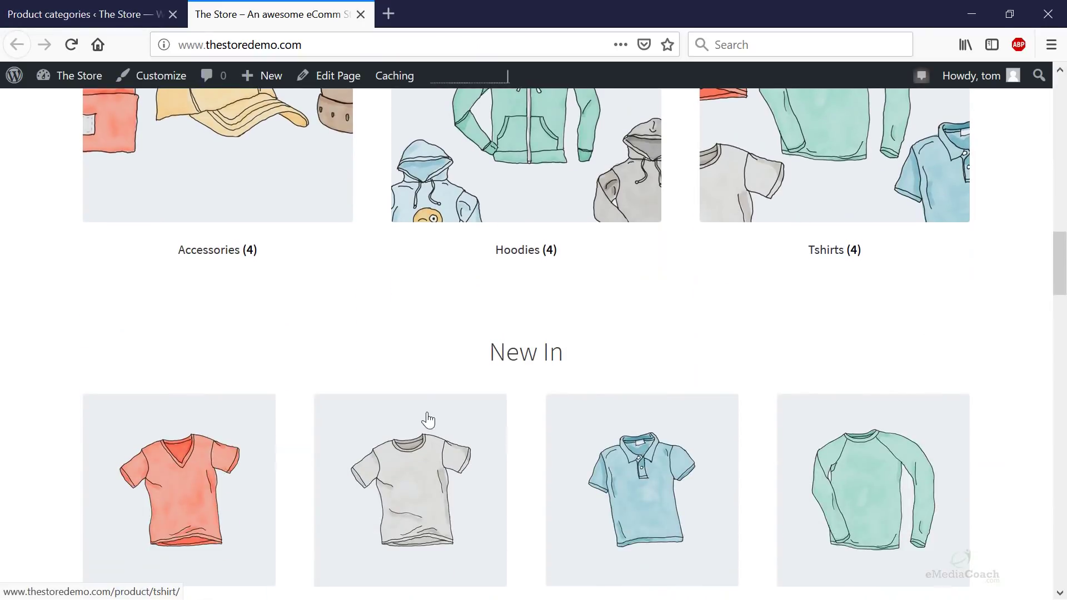
pyautogui.scroll(5, 331, 483)
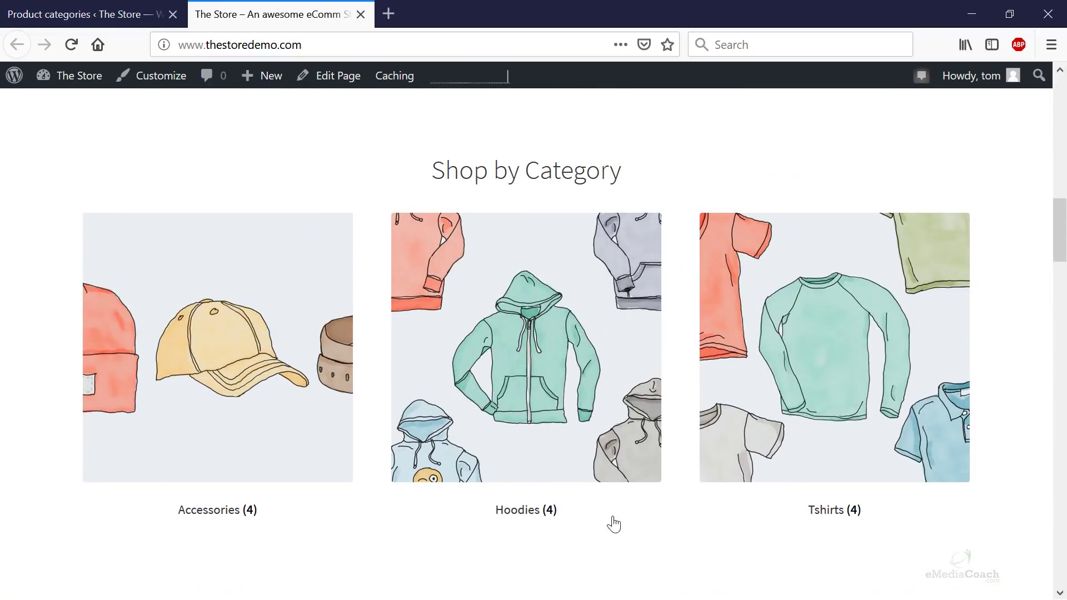
pyautogui.click(127, 22)
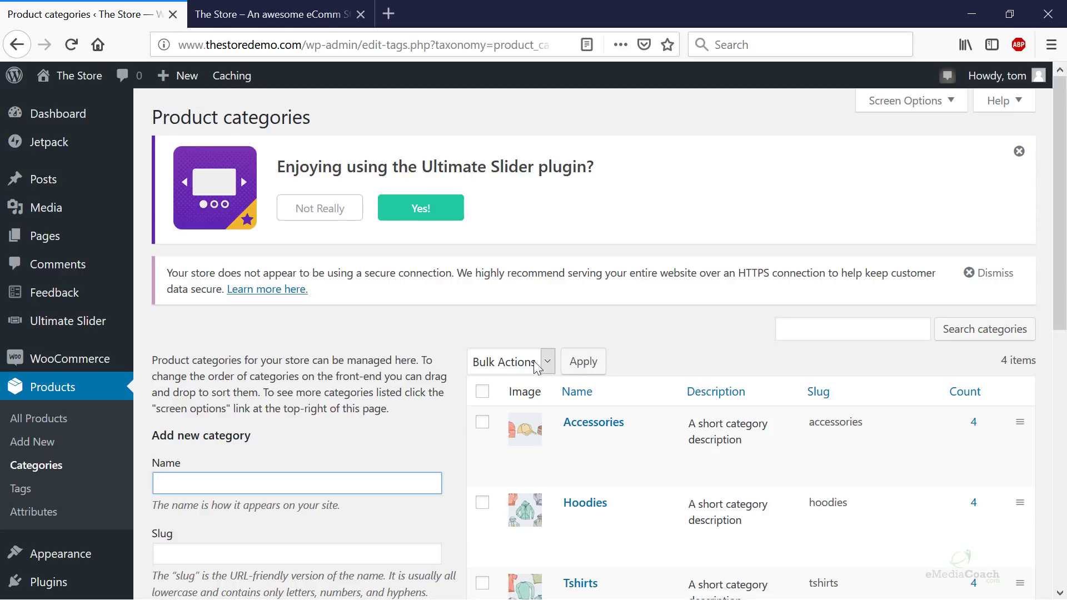
pyautogui.scroll(-3, 612, 358)
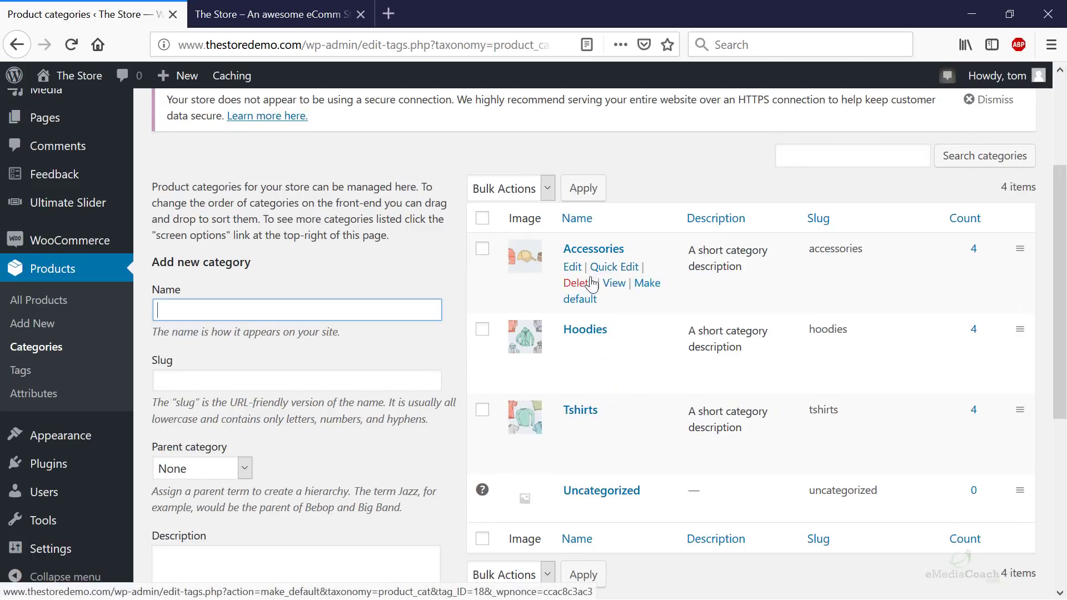
pyautogui.scroll(-3, 737, 283)
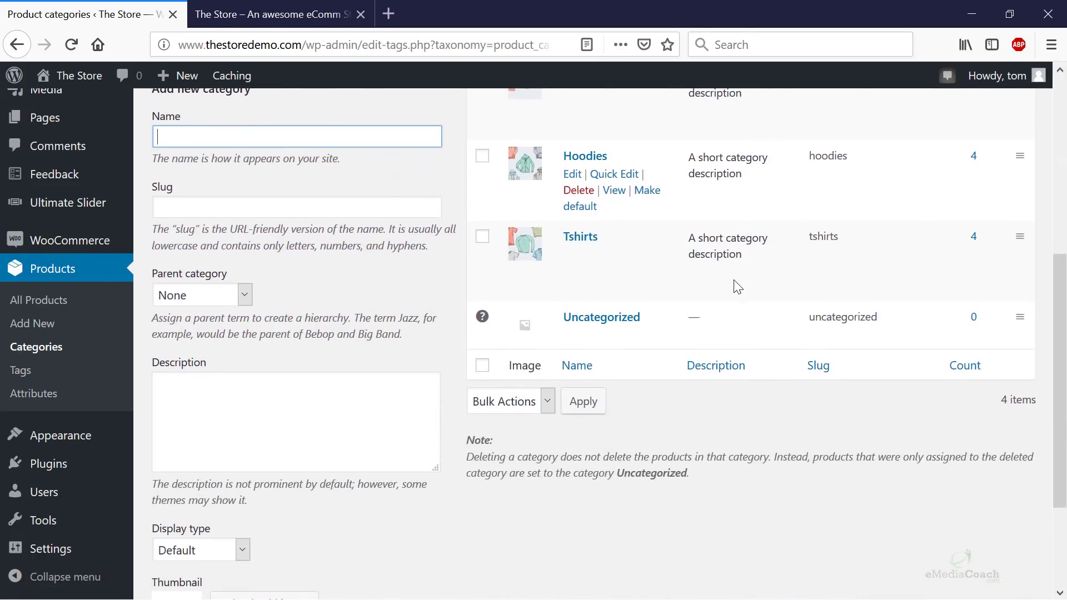
pyautogui.scroll(-2, 734, 283)
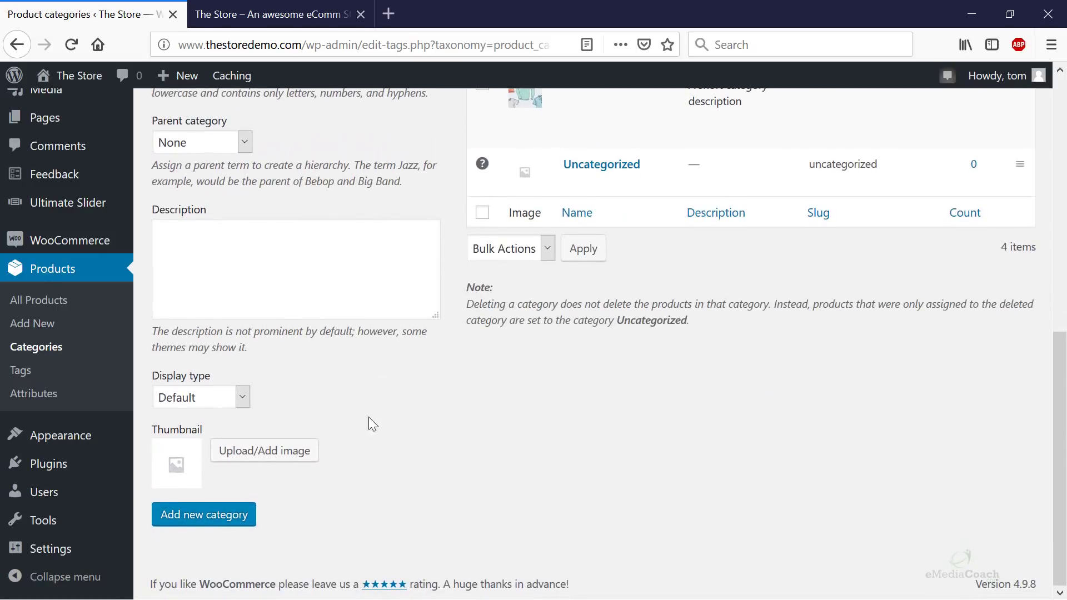
pyautogui.scroll(5, 233, 409)
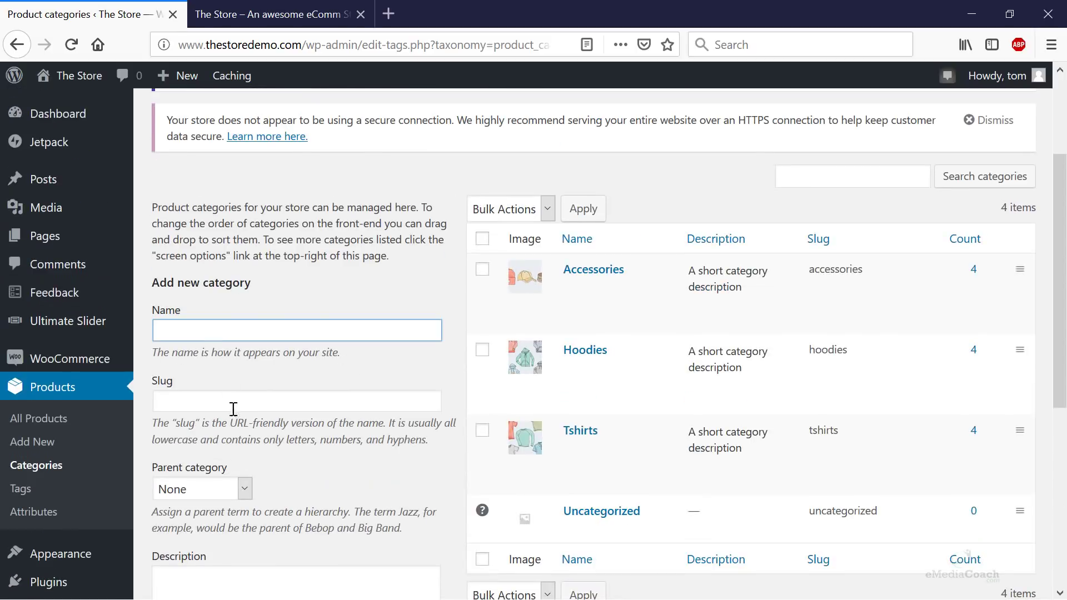
# - Enter category name Travel and slug travel, keeping Parent None and Display type Default
pyautogui.click(229, 330)
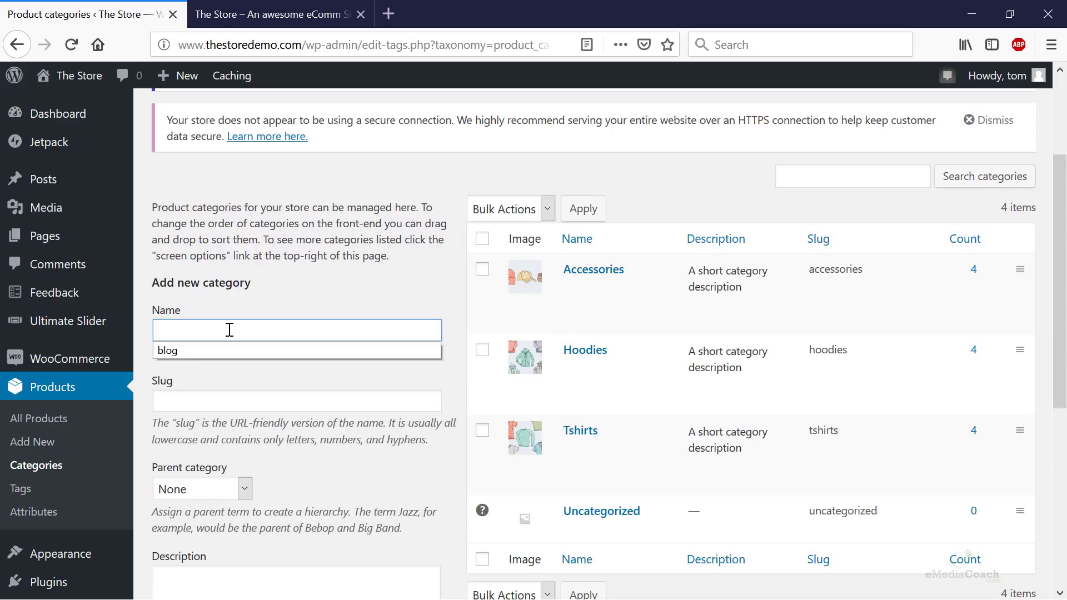
pyautogui.write('avel')
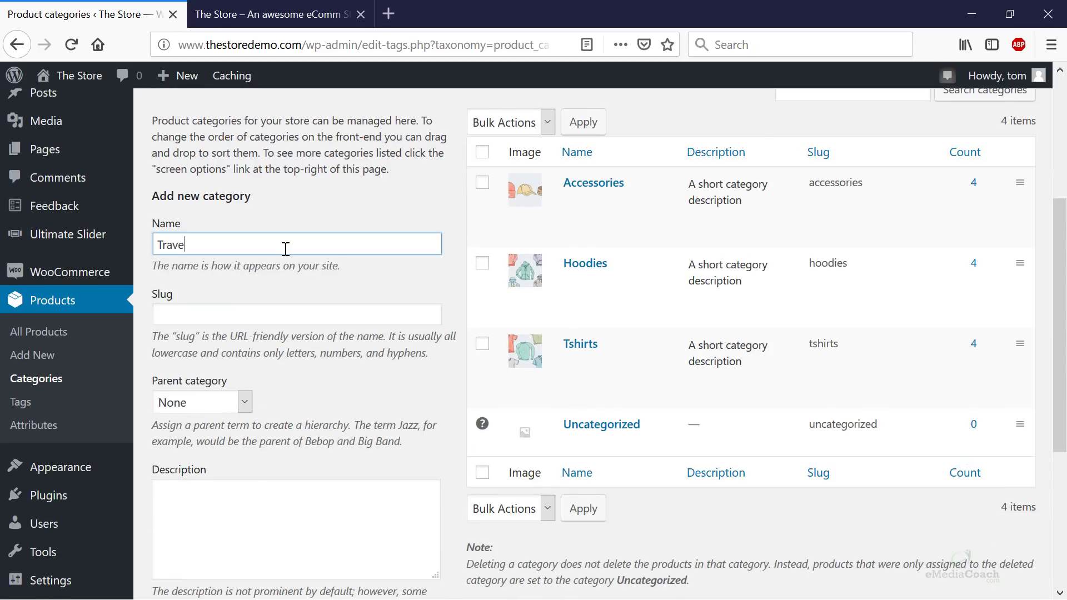
pyautogui.click(217, 316)
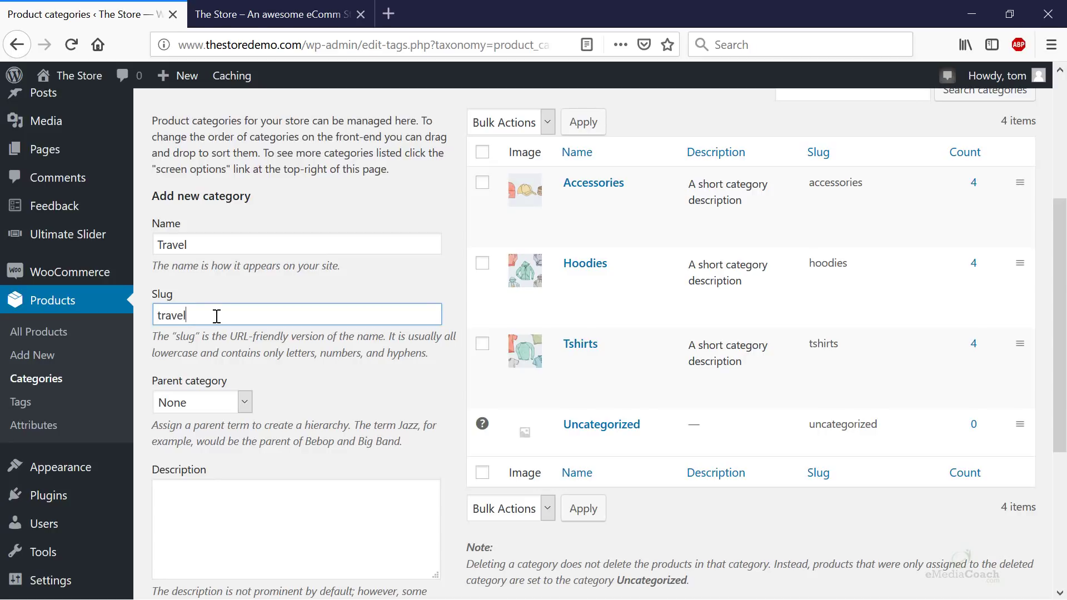
pyautogui.click(245, 406)
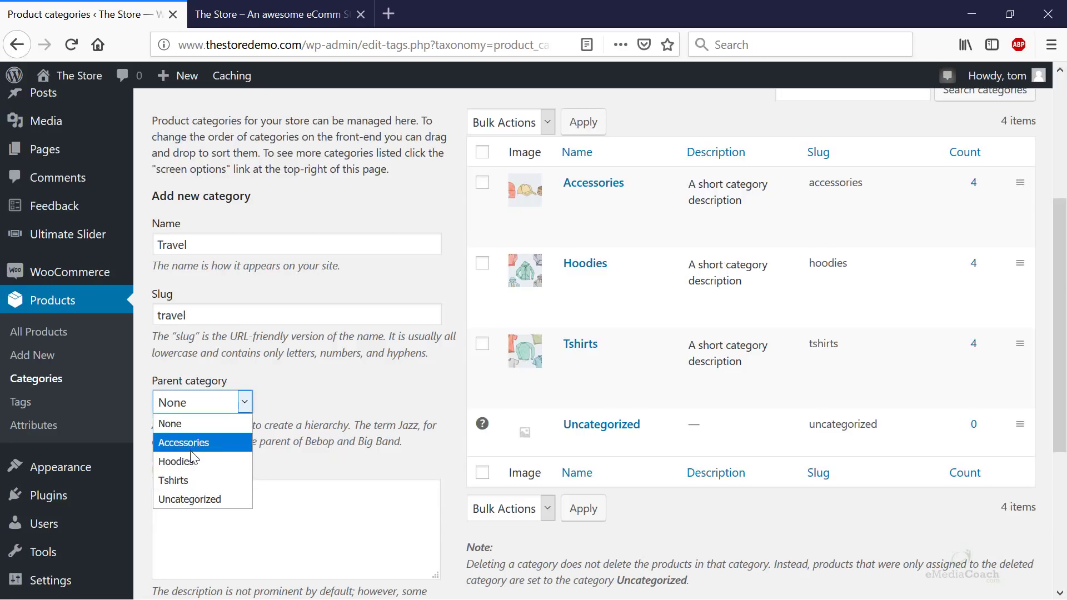
pyautogui.click(323, 382)
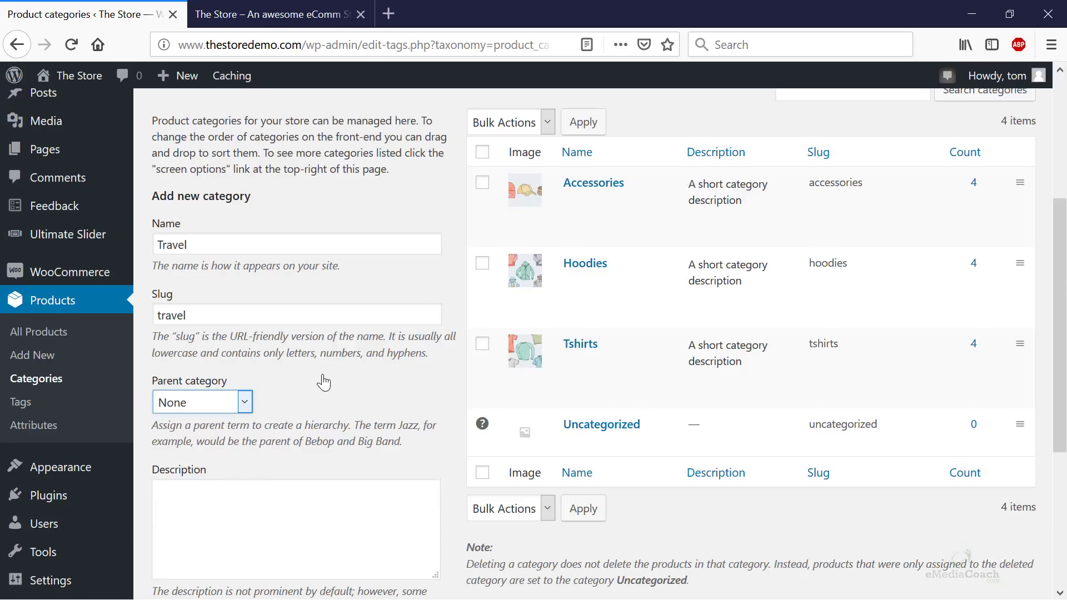
pyautogui.scroll(-3, 323, 382)
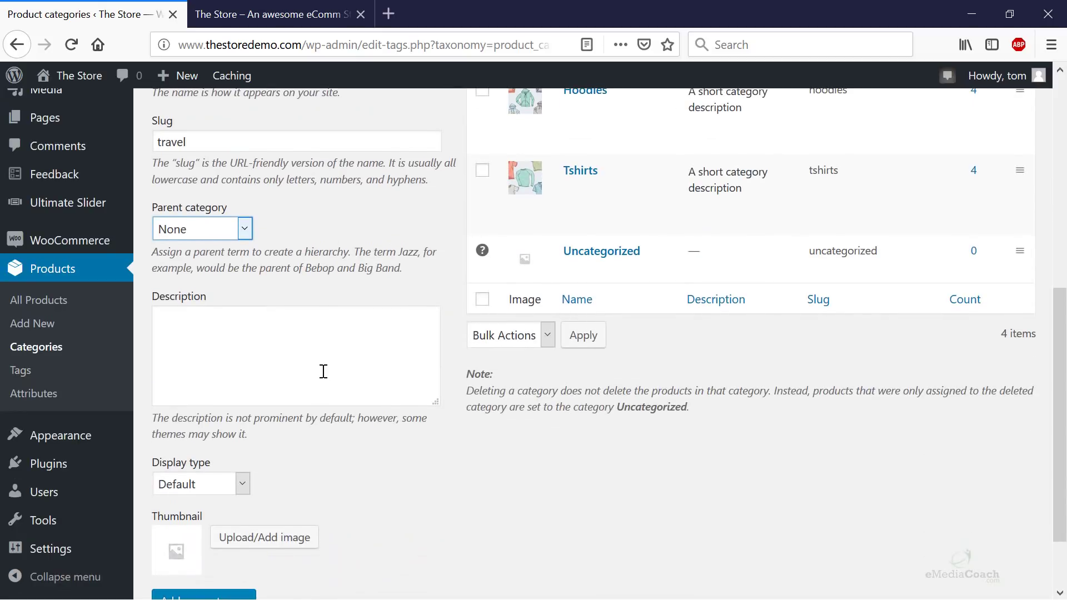
pyautogui.scroll(-2, 237, 387)
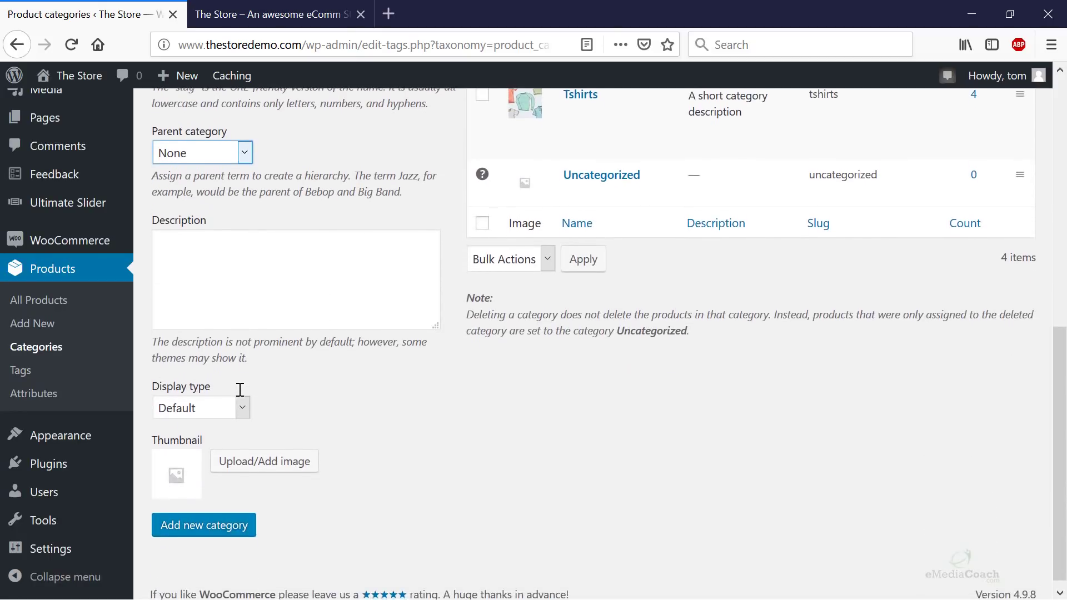
pyautogui.click(243, 397)
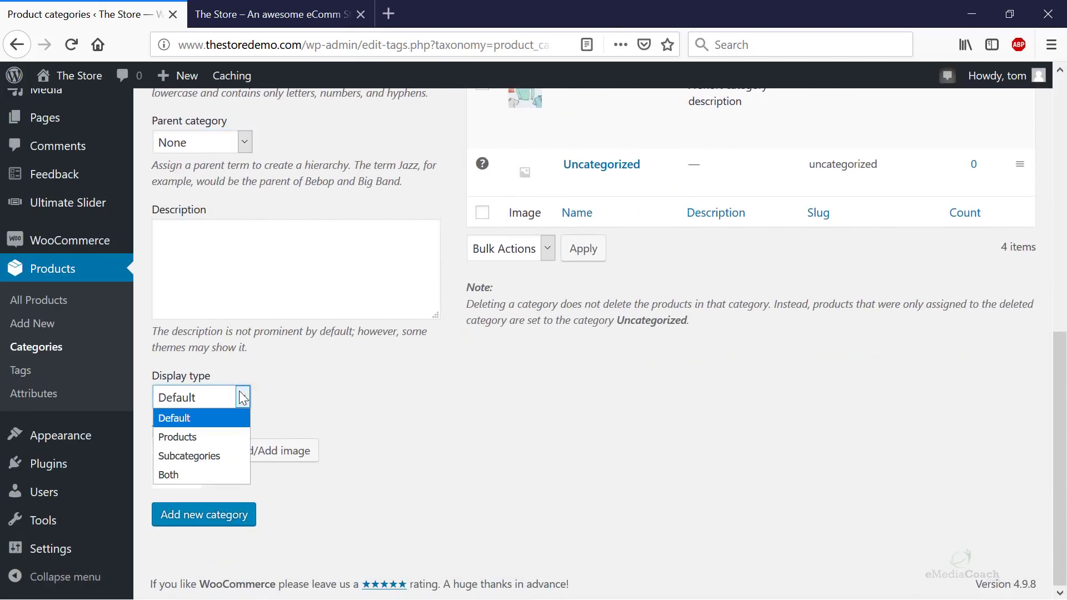
pyautogui.click(243, 397)
pyautogui.scroll(5, 419, 401)
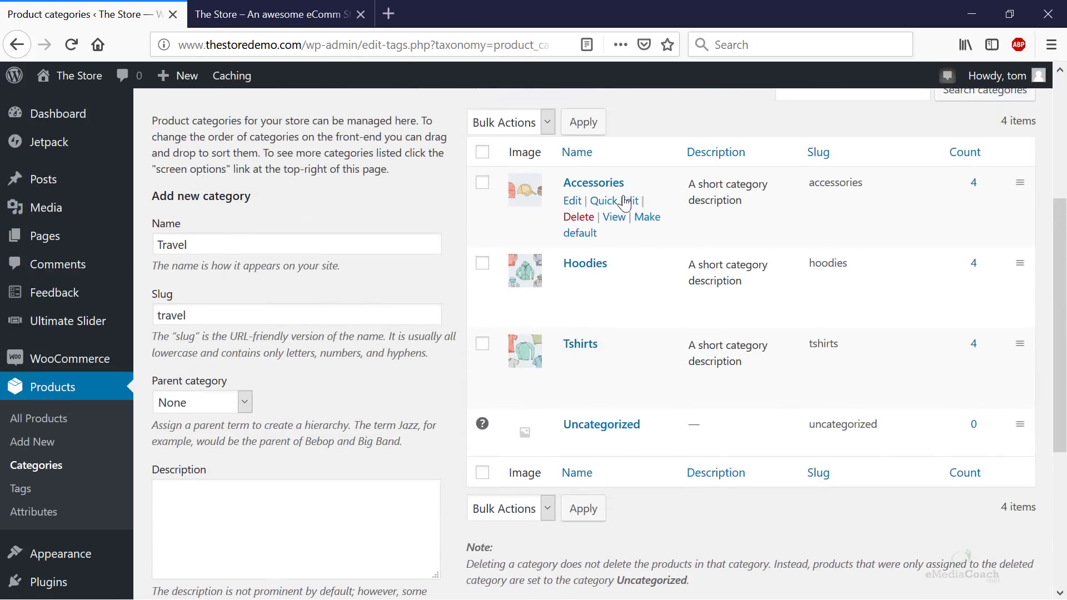
# - Review the Accessories category's Display type, leave it at Default, and close that tab
pyautogui.click(604, 191)
pyautogui.click(247, 15)
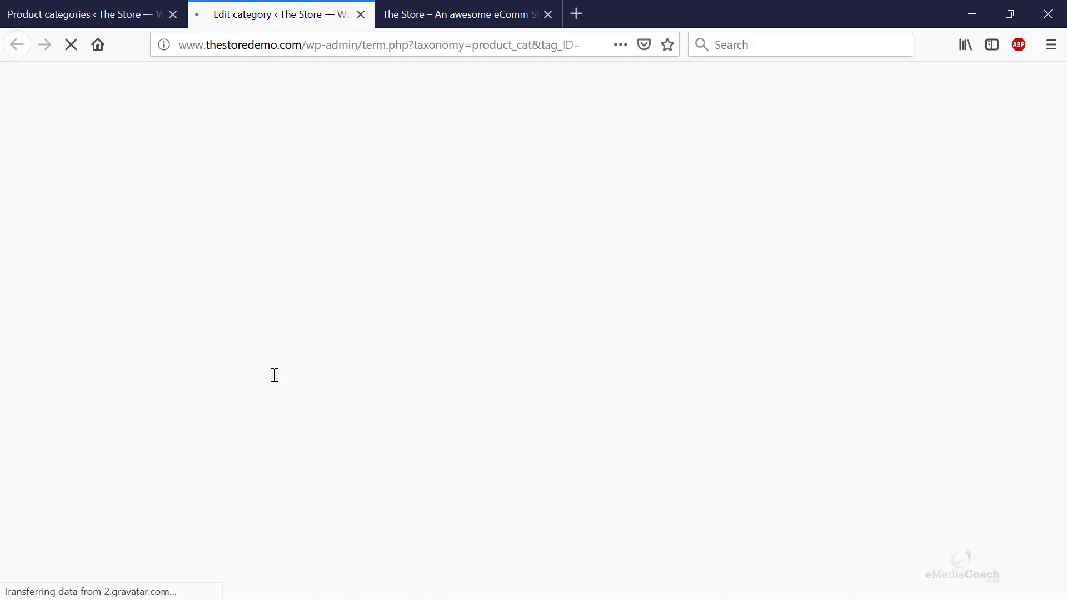
pyautogui.scroll(-6, 389, 372)
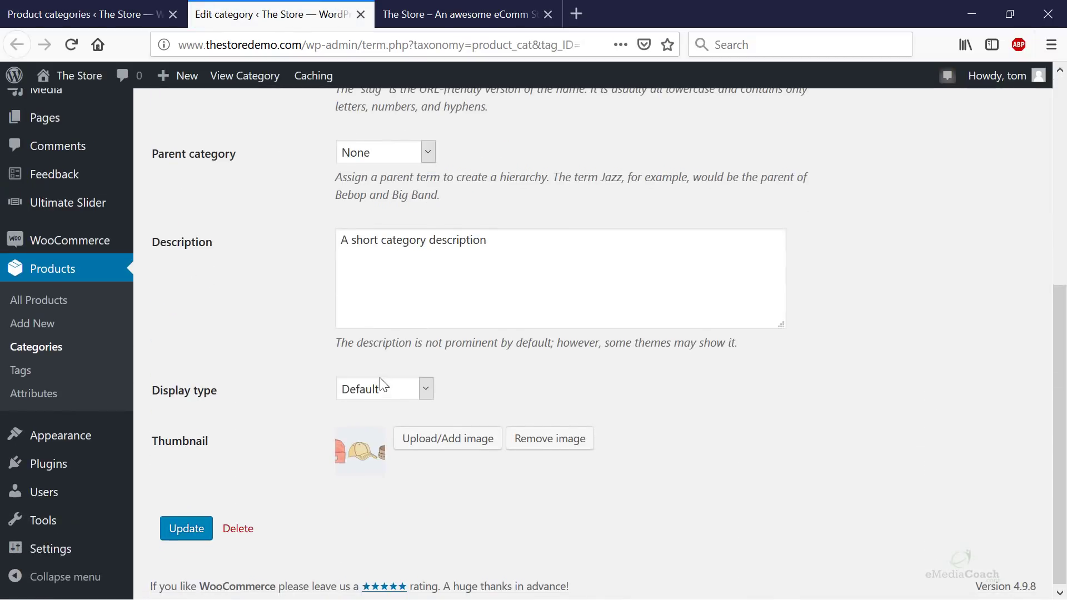
pyautogui.scroll(4, 379, 275)
pyautogui.scroll(-4, 376, 177)
pyautogui.click(381, 388)
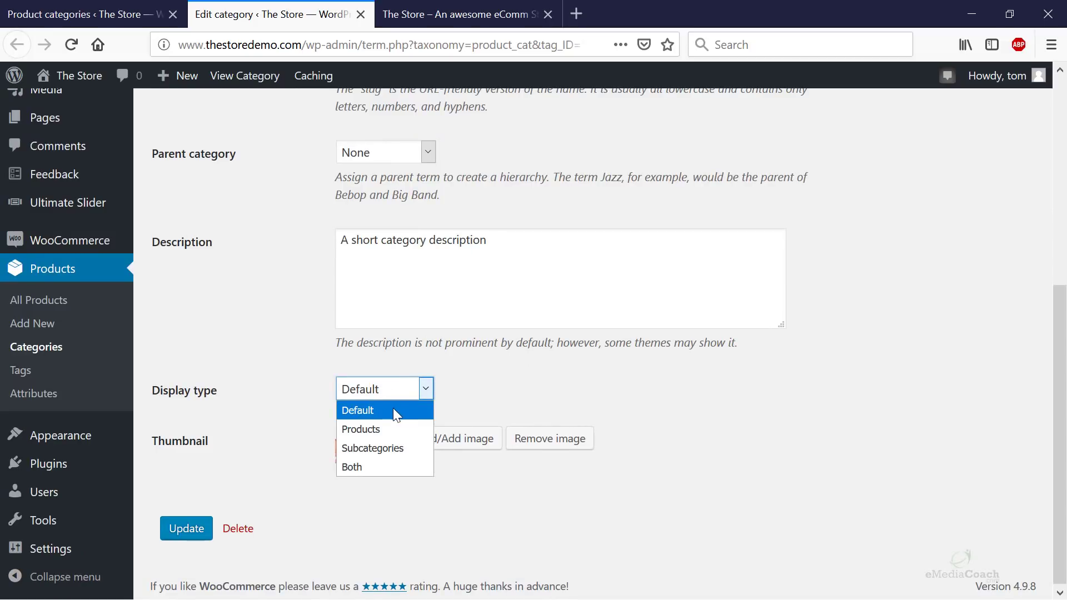
pyautogui.click(531, 396)
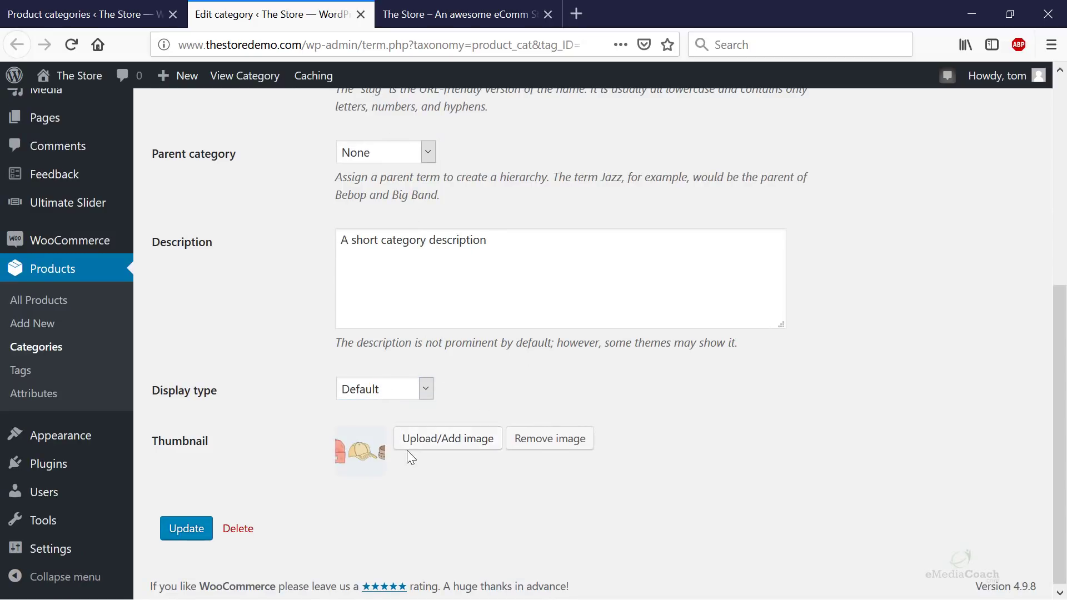
pyautogui.middleClick(296, 21)
# - Keep the new category form's Display type at Default
pyautogui.scroll(-8, 289, 400)
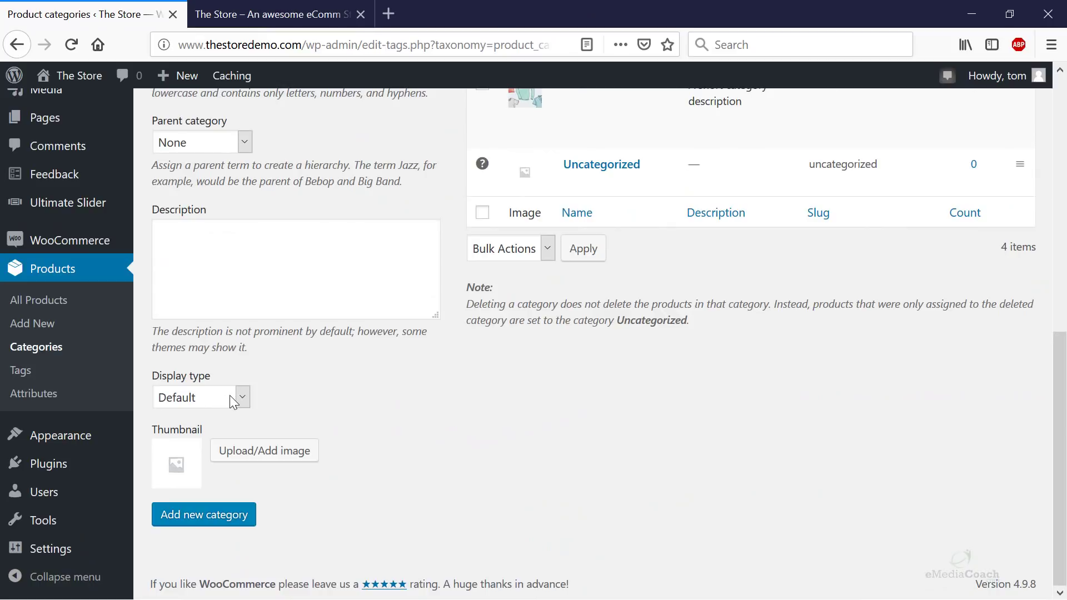
pyautogui.click(229, 395)
pyautogui.click(226, 399)
pyautogui.click(301, 425)
# - Copy the site address and load the storefront homepage in a new tab
pyautogui.moveTo(305, 45); pyautogui.dragTo(2, 45)
pyautogui.hotkey('ctrl', 'c')
pyautogui.hotkey('ctrl', 't')
pyautogui.hotkey('ctrl', 'v')
pyautogui.press('Return')
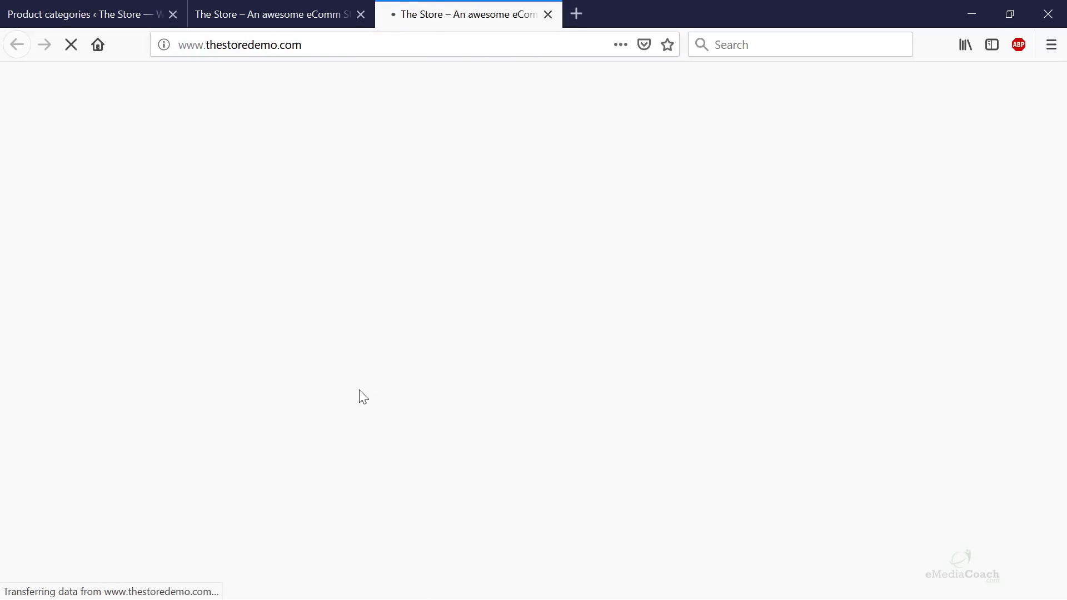
pyautogui.scroll(-10, 361, 391)
# - Upload travel-1.jpg as the thumbnail and create the Travel category
pyautogui.scroll(-7, 361, 391)
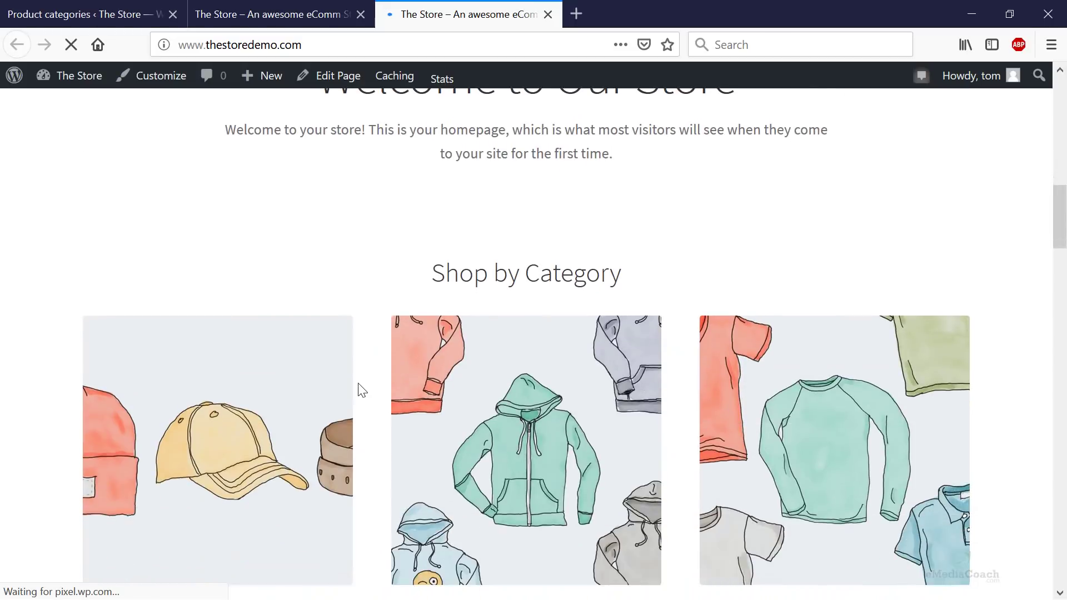
pyautogui.click(86, 16)
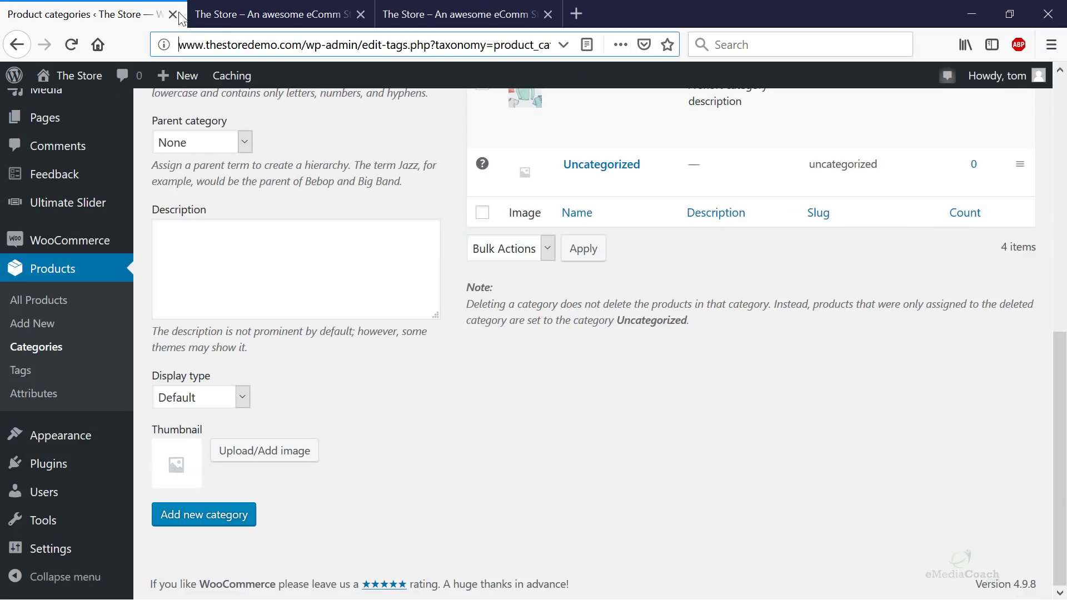
pyautogui.click(250, 461)
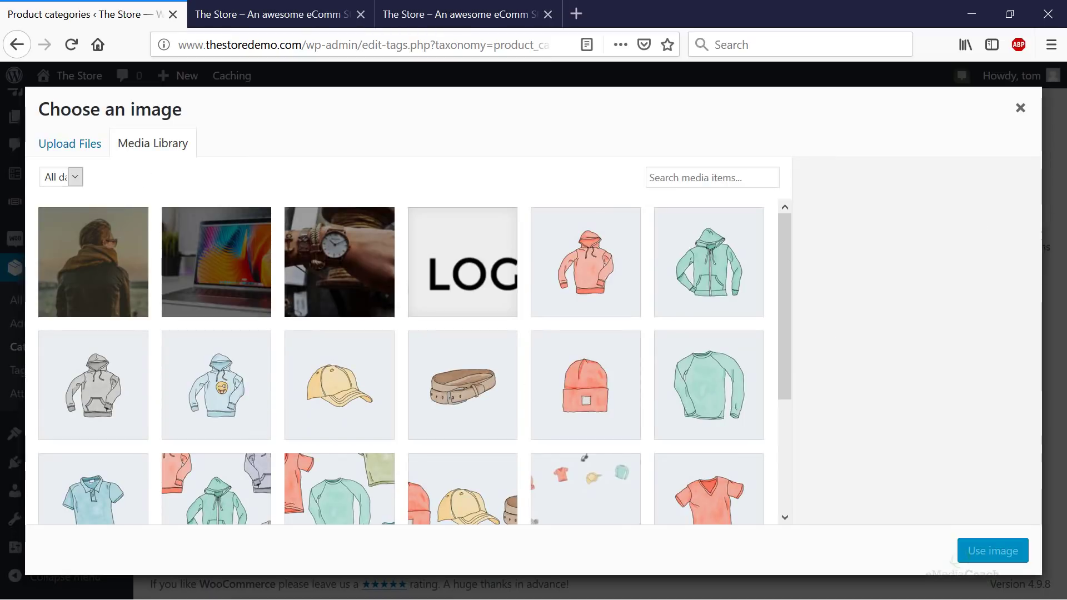
pyautogui.click(103, 146)
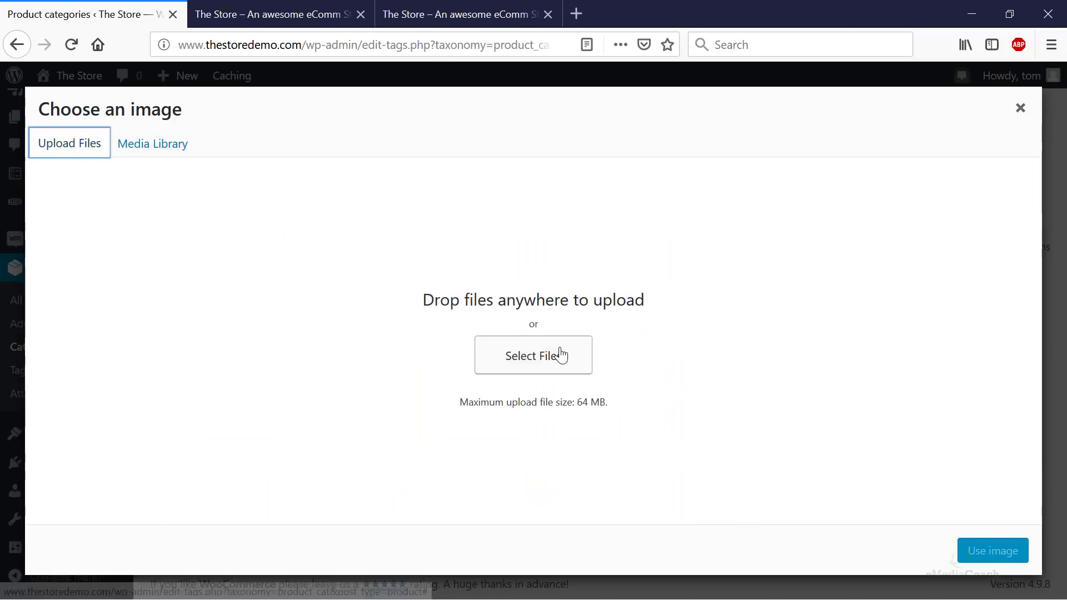
pyautogui.click(165, 149)
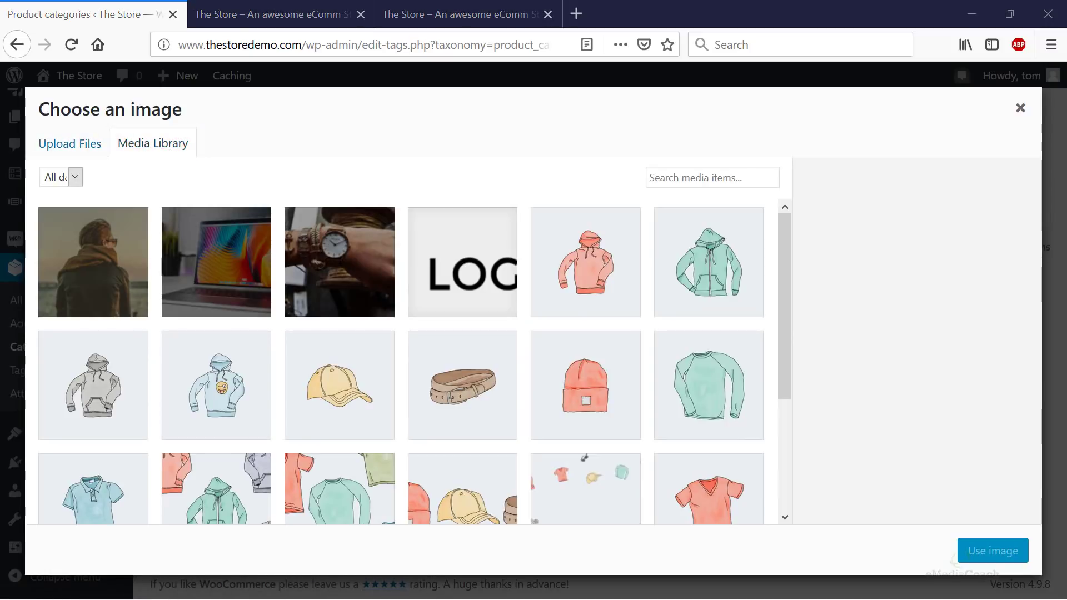
pyautogui.moveTo(1064, 217); pyautogui.dragTo(165, 299)
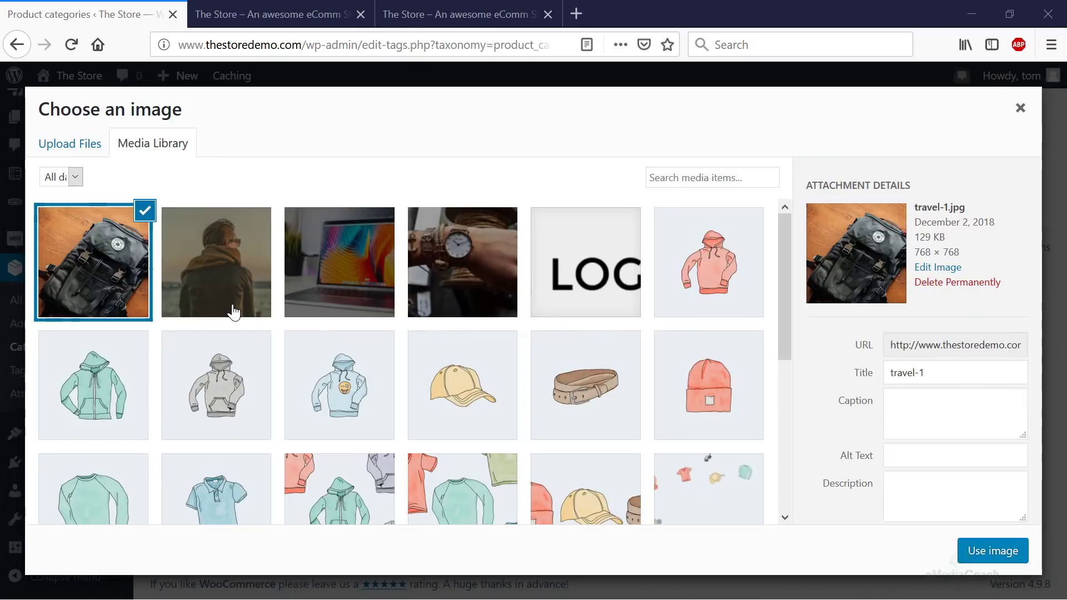
pyautogui.click(990, 558)
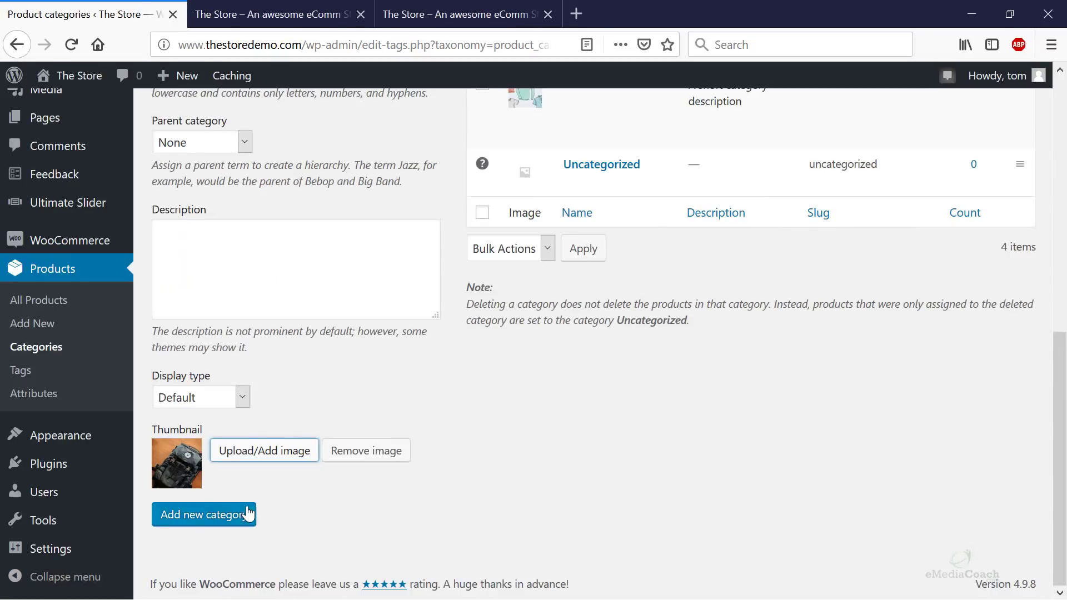
pyautogui.click(206, 516)
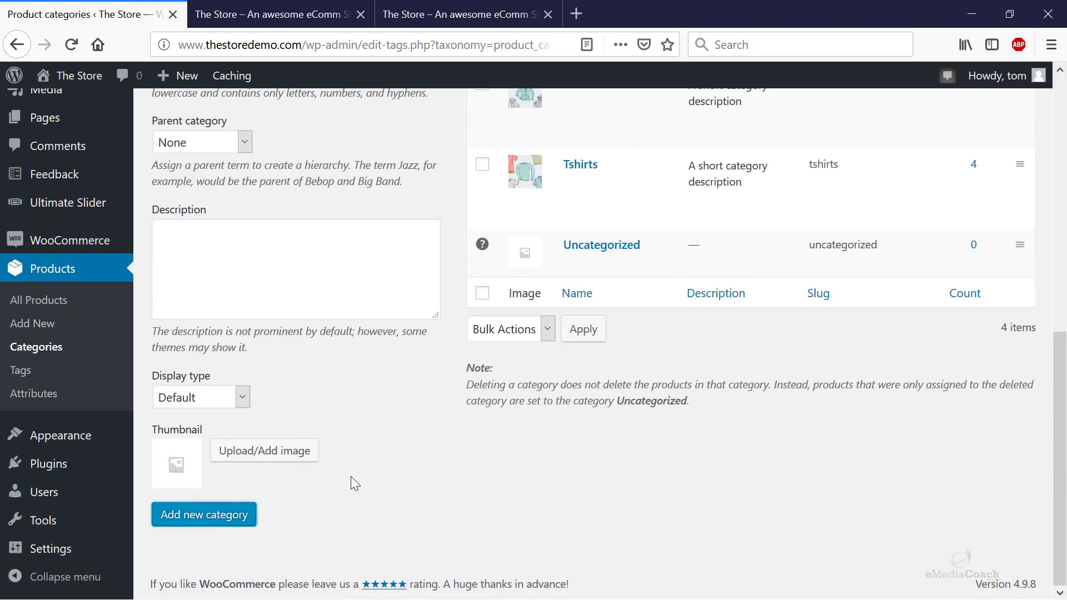
pyautogui.scroll(6, 351, 476)
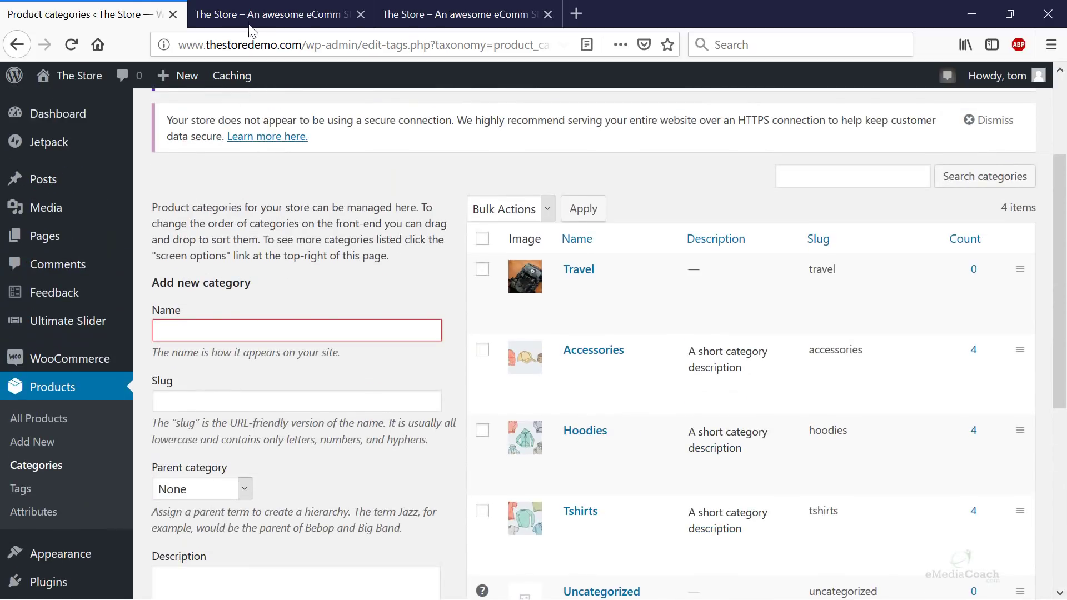
pyautogui.click(250, 16)
pyautogui.click(388, 11)
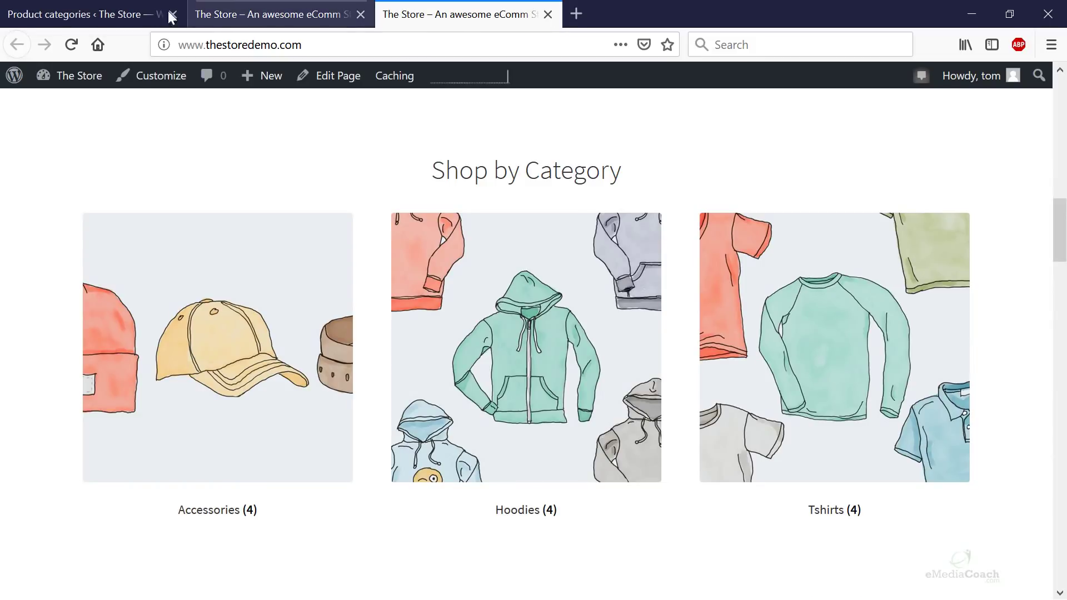
pyautogui.click(158, 14)
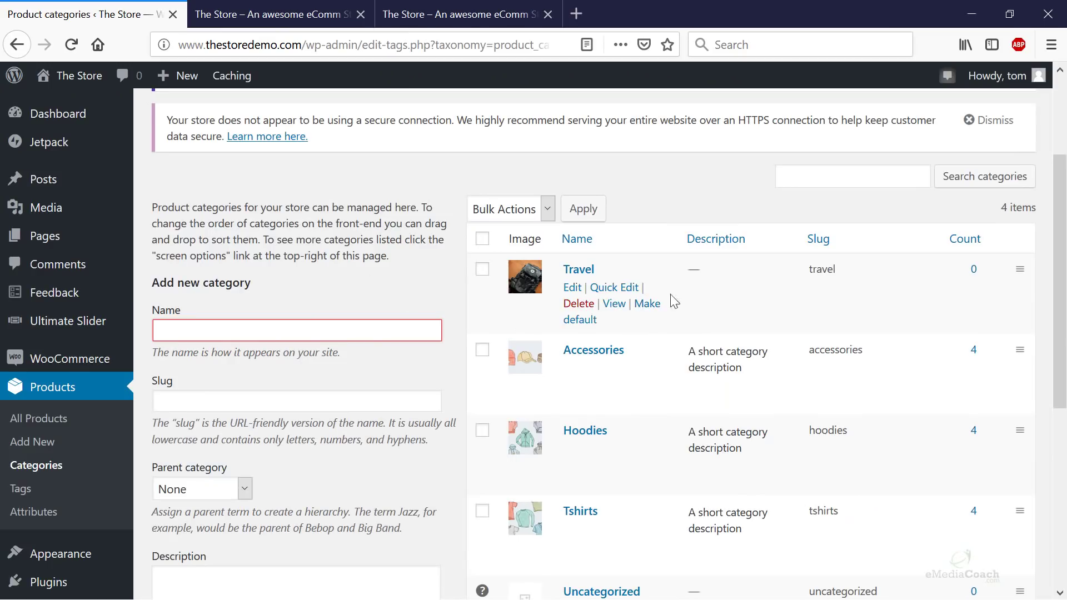
pyautogui.scroll(-6, 674, 300)
pyautogui.scroll(6, 715, 336)
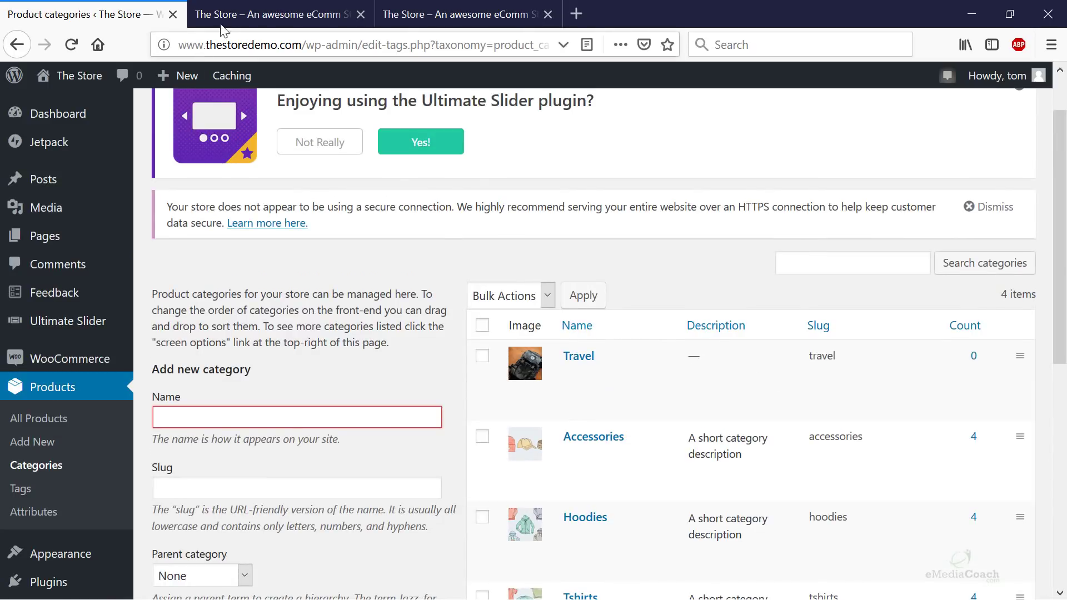
pyautogui.click(522, 14)
pyautogui.press('F5')
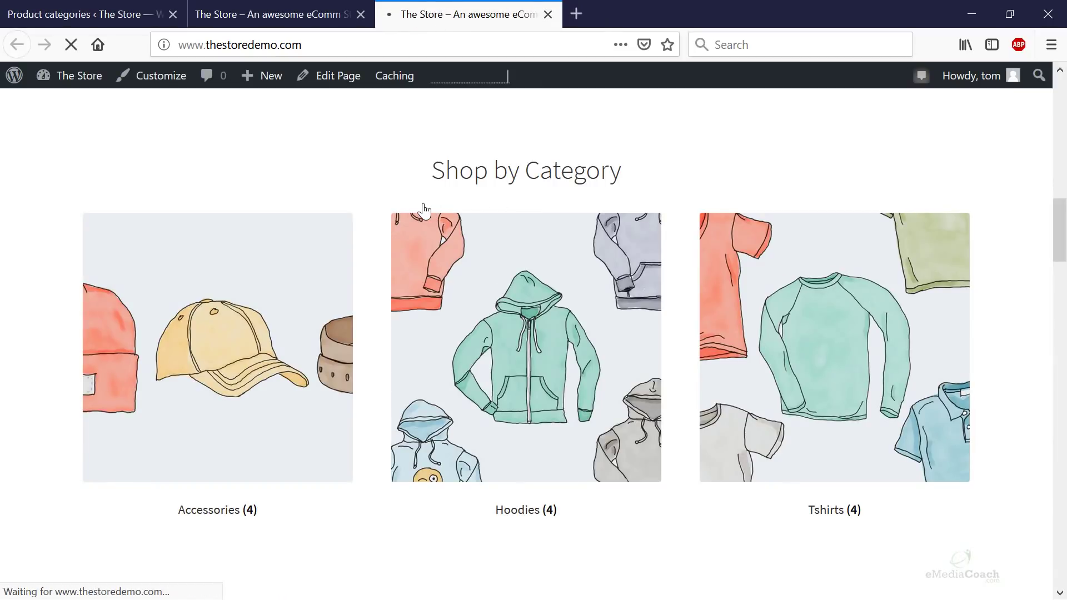
pyautogui.scroll(-10, 358, 223)
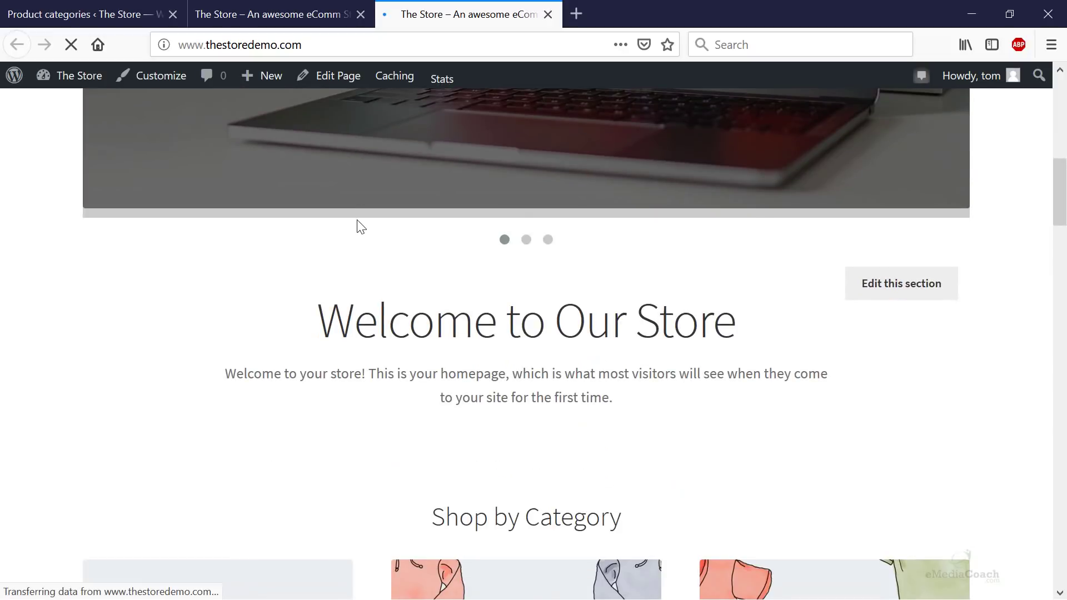
pyautogui.scroll(-3, 358, 226)
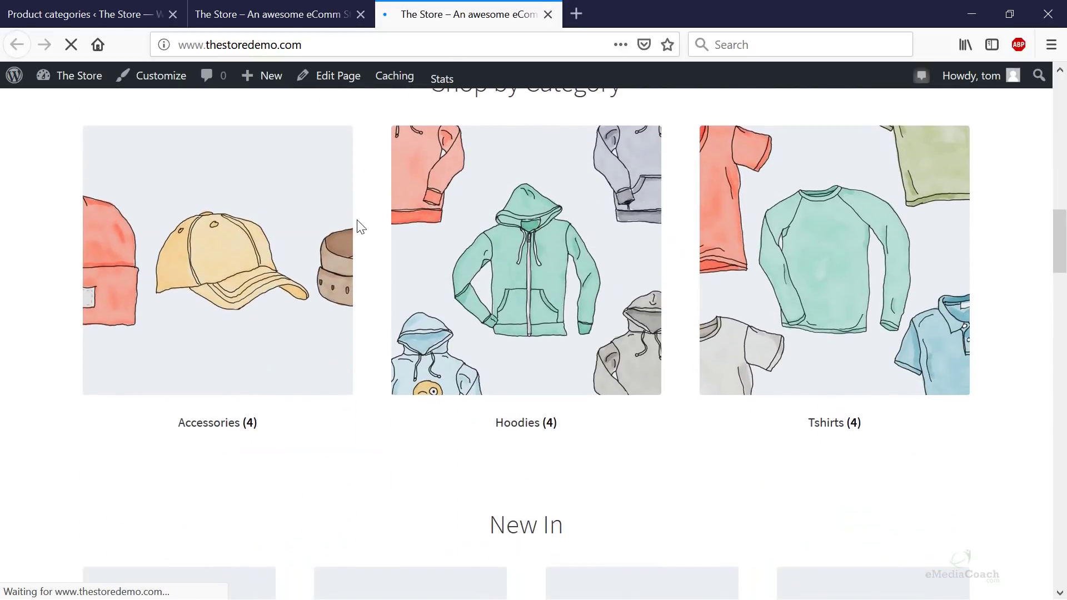
pyautogui.scroll(2, 359, 227)
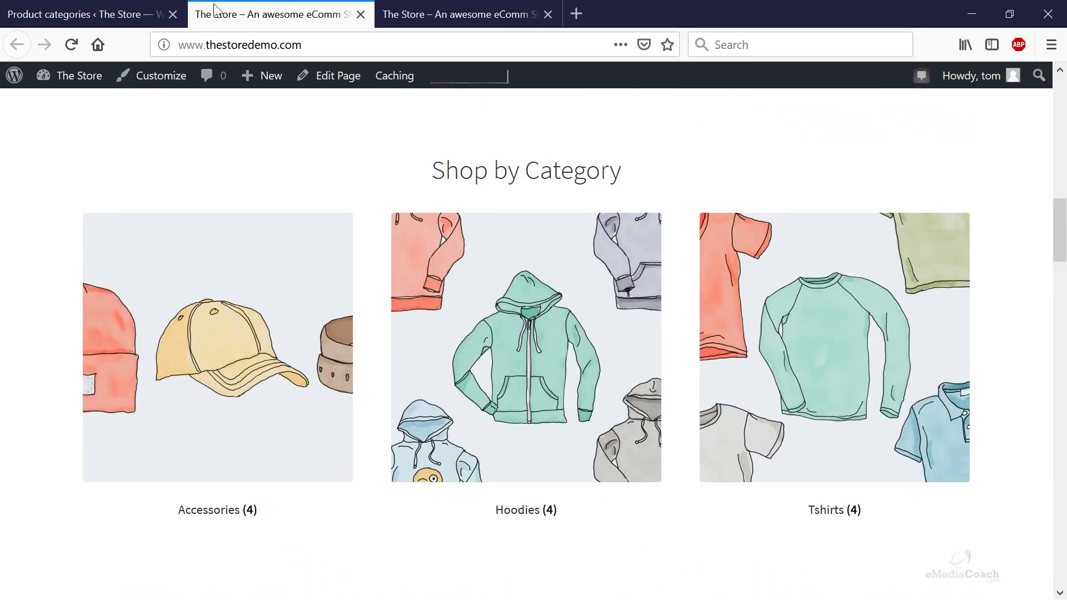
pyautogui.click(97, 14)
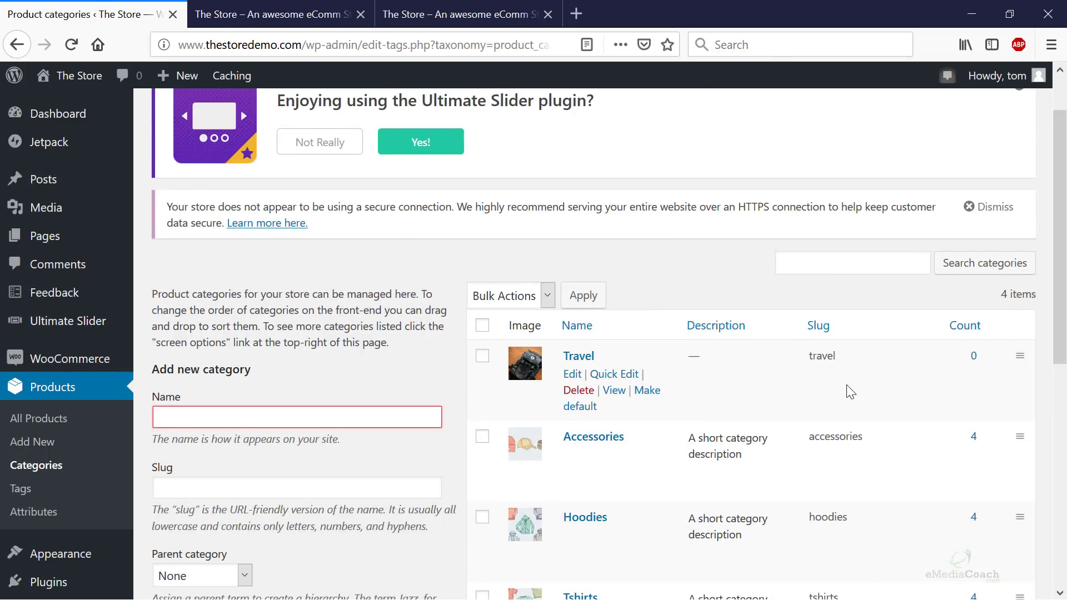
pyautogui.scroll(-3, 822, 368)
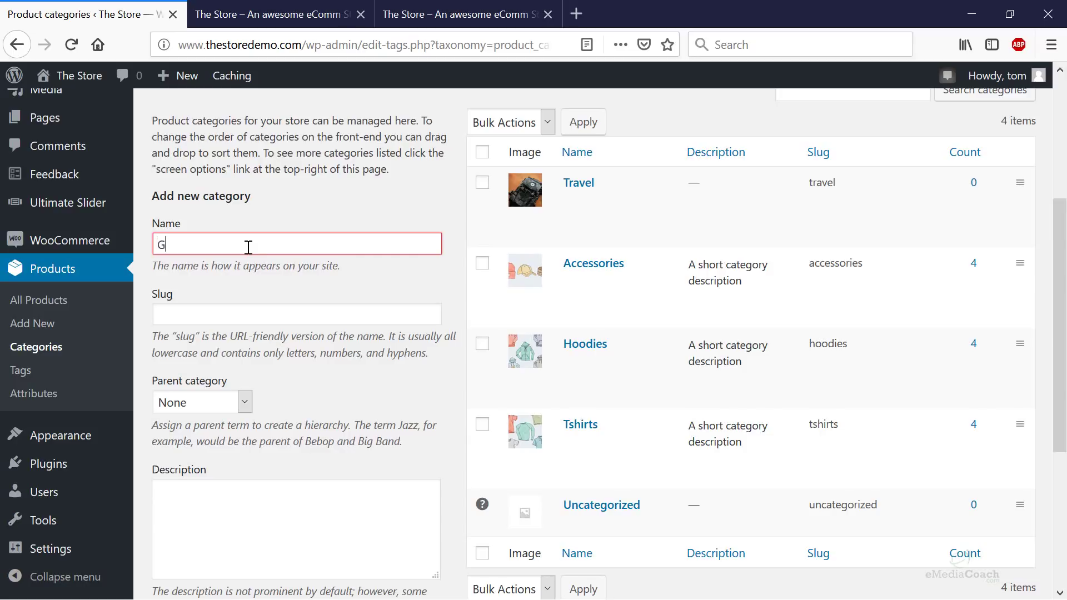
# - Enter Gadgets as the category name and gadgets as its slug
pyautogui.write('adgets')
pyautogui.click(230, 318)
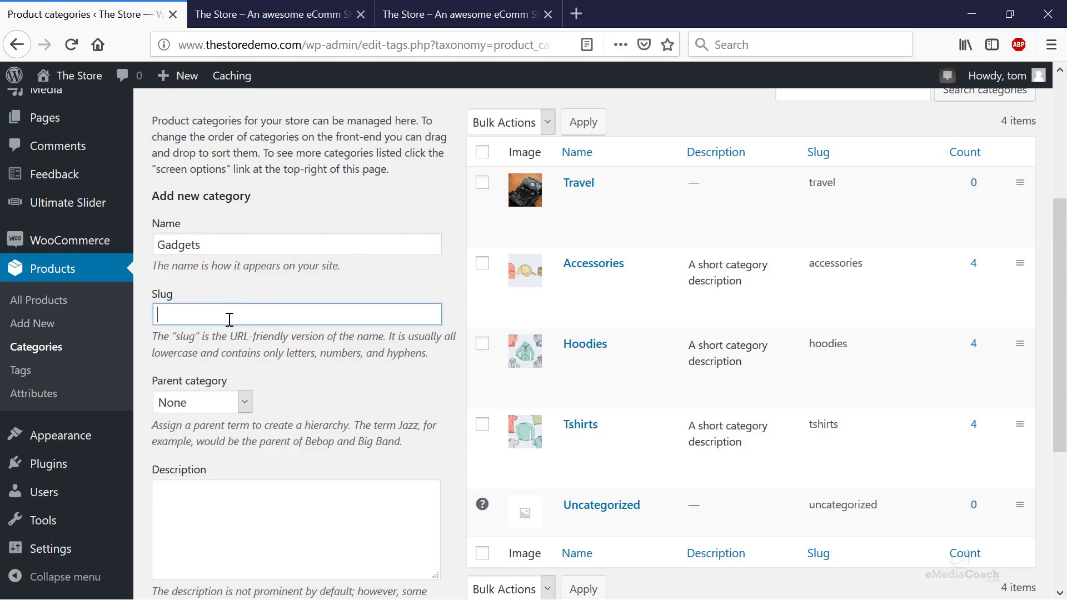
pyautogui.write('gadgets')
pyautogui.scroll(-5, 238, 326)
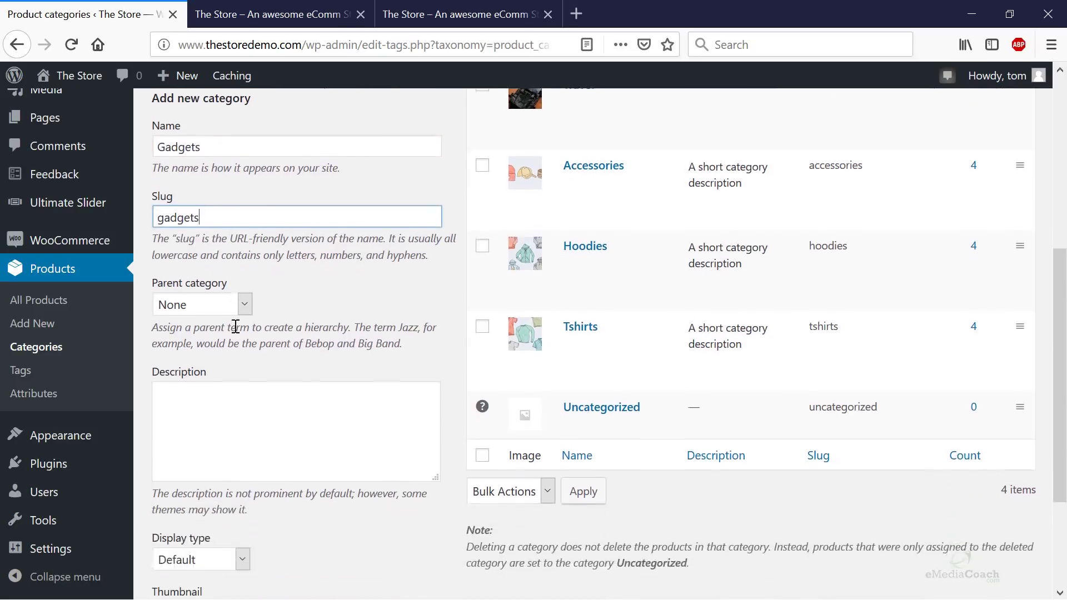
# - Upload gadgets-2.jpg as the thumbnail and add the Gadgets category
pyautogui.click(275, 466)
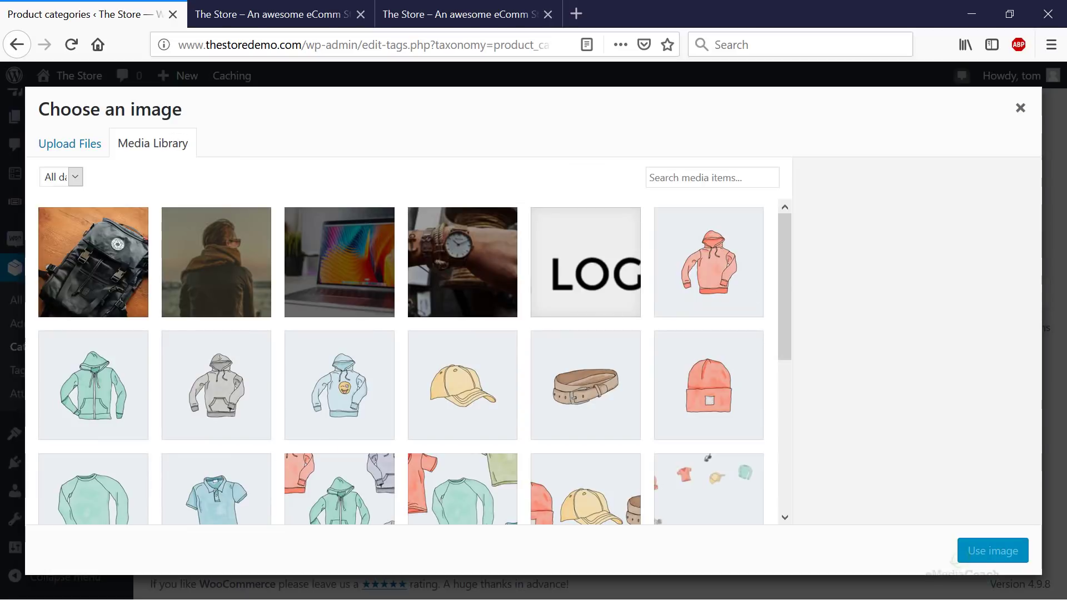
pyautogui.moveTo(752, 179); pyautogui.dragTo(567, 286)
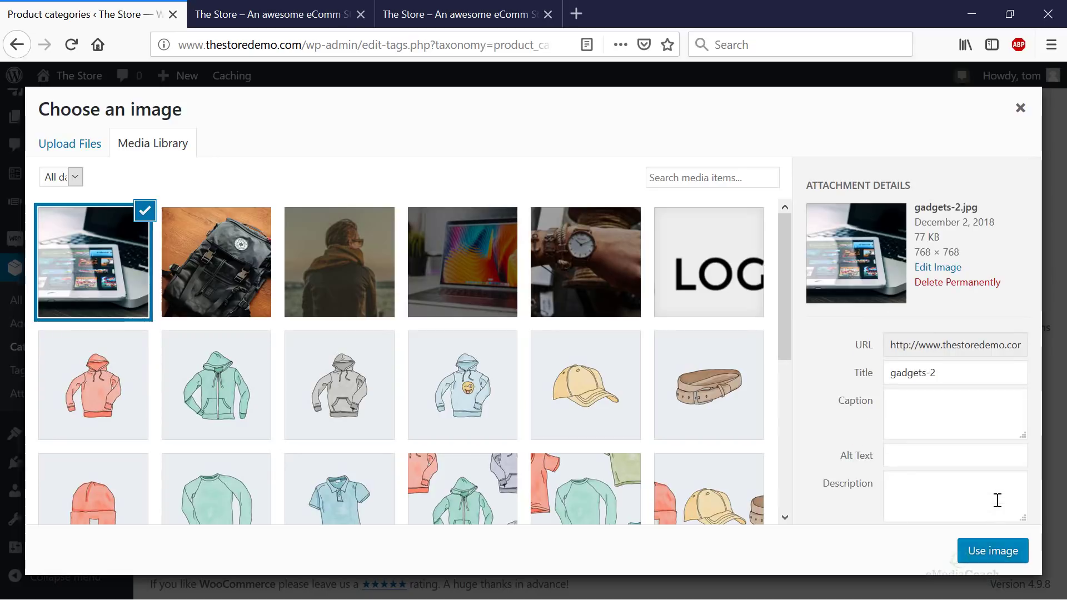
pyautogui.click(992, 552)
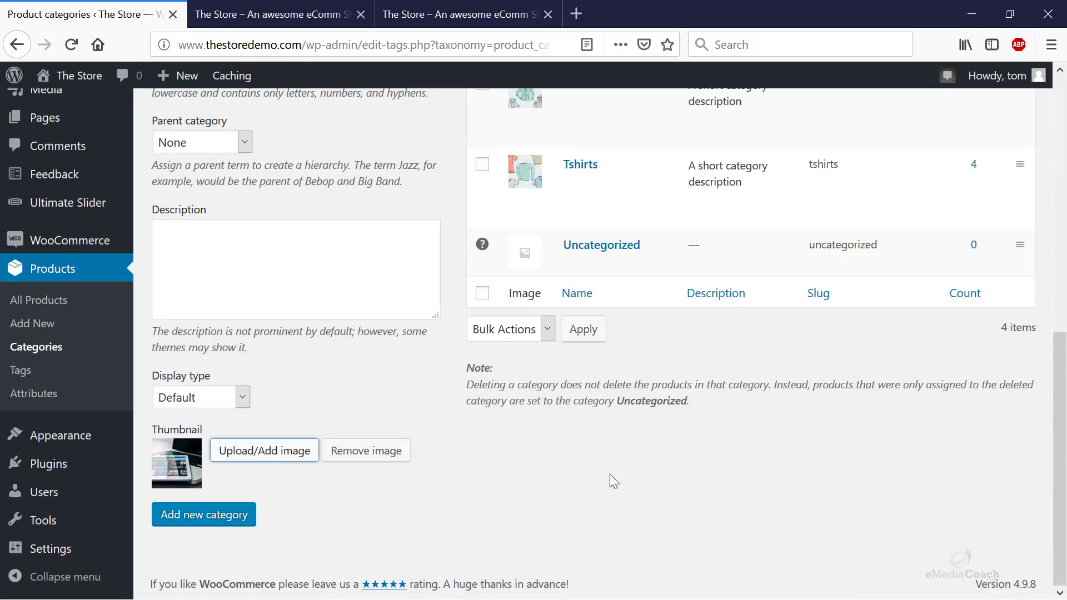
pyautogui.click(228, 515)
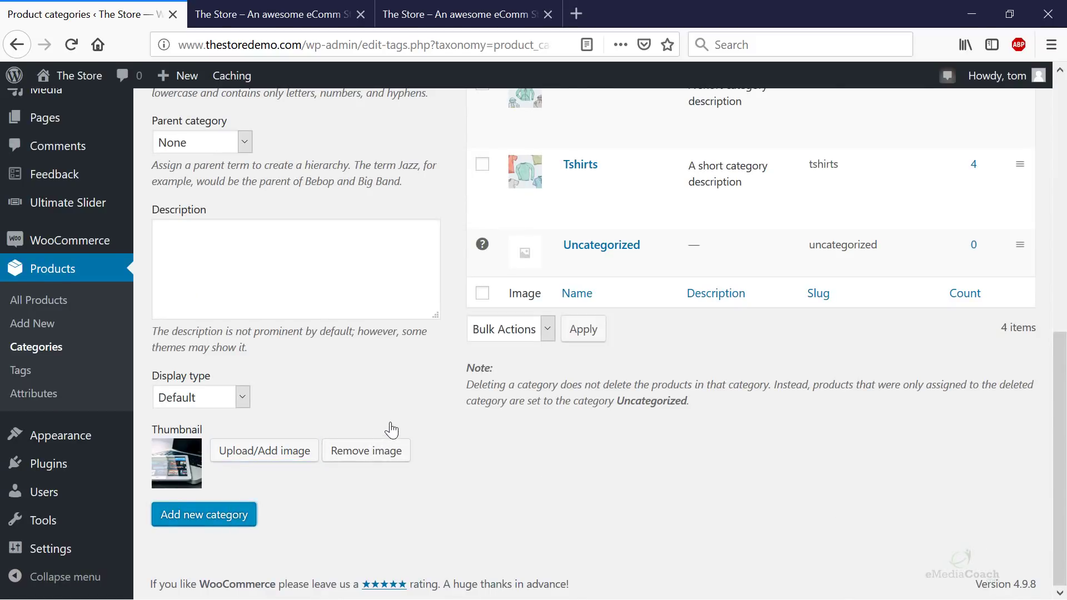
pyautogui.scroll(5, 388, 428)
pyautogui.click(241, 329)
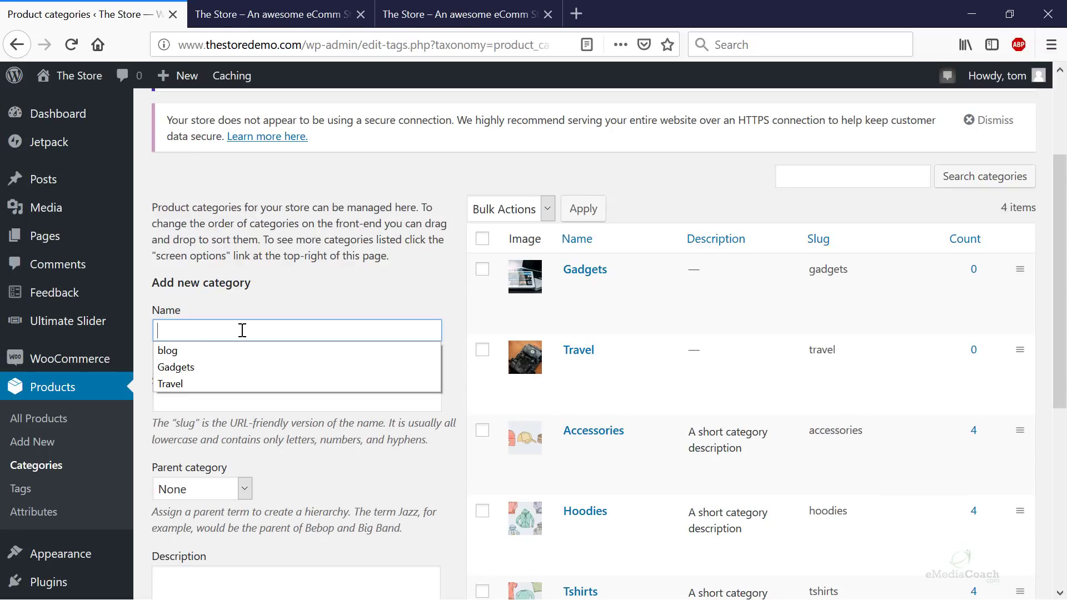
# - Enter Clothing as the category name and clothing as its slug
pyautogui.write('Clothing')
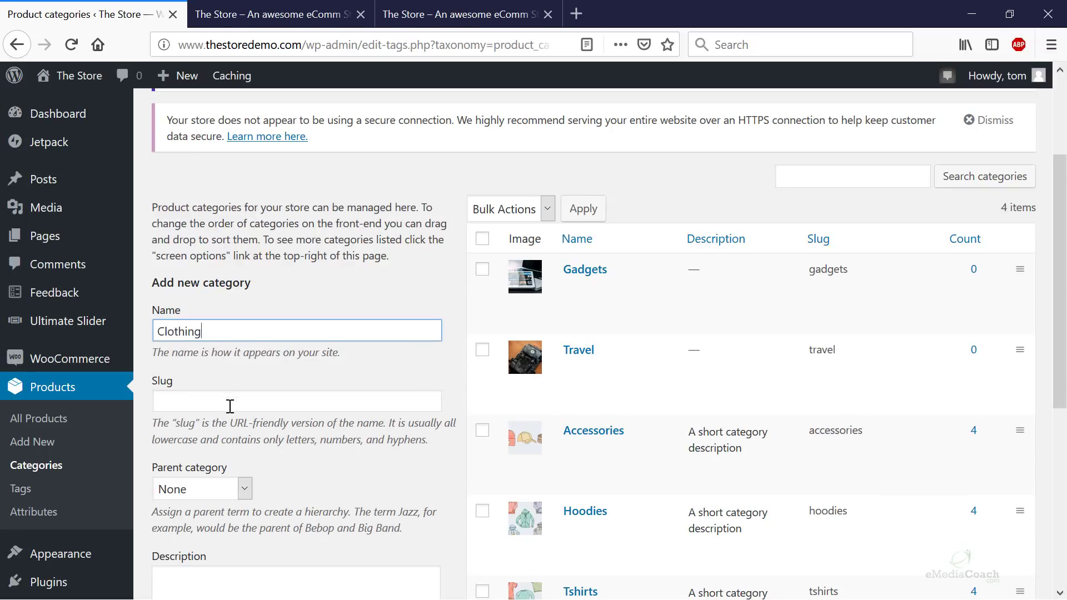
pyautogui.click(228, 401)
pyautogui.write('cloth')
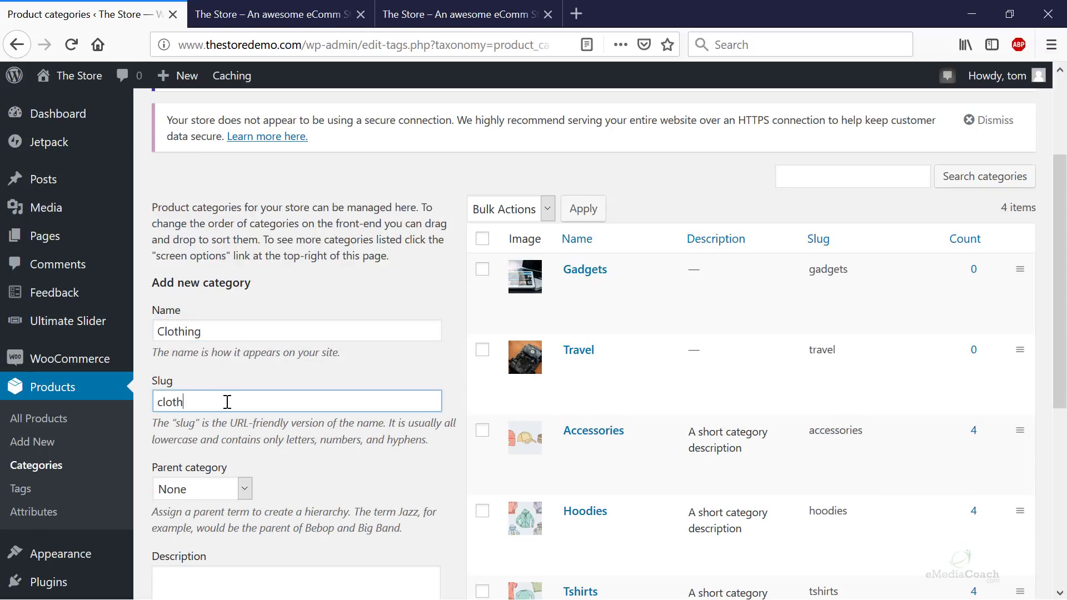
pyautogui.write('ing')
pyautogui.scroll(-5, 227, 402)
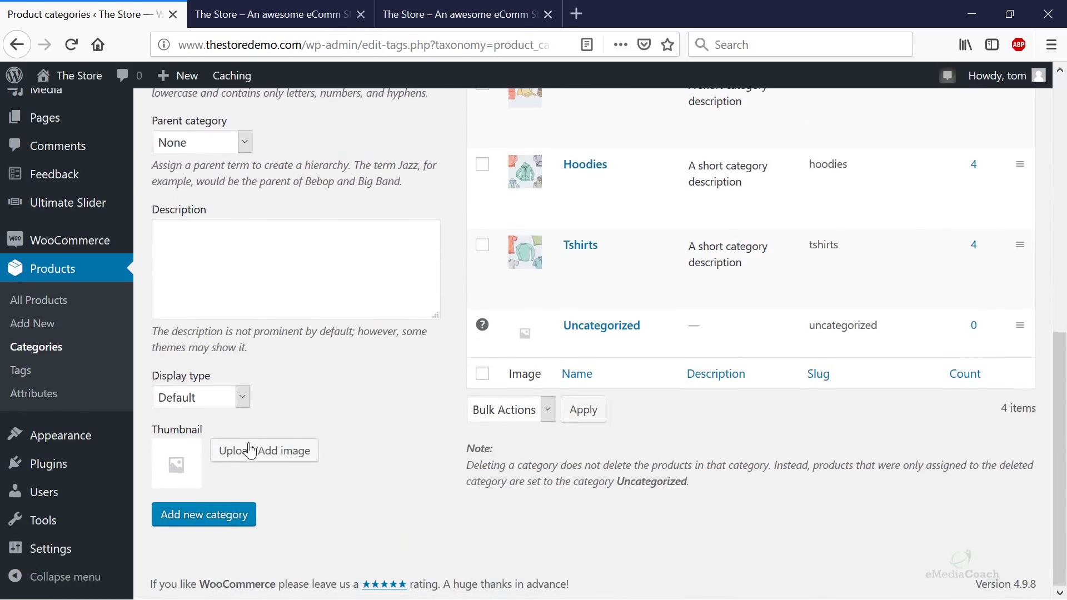
# - Upload clothing-3.jpg as the thumbnail and submit the Clothing category
pyautogui.click(250, 450)
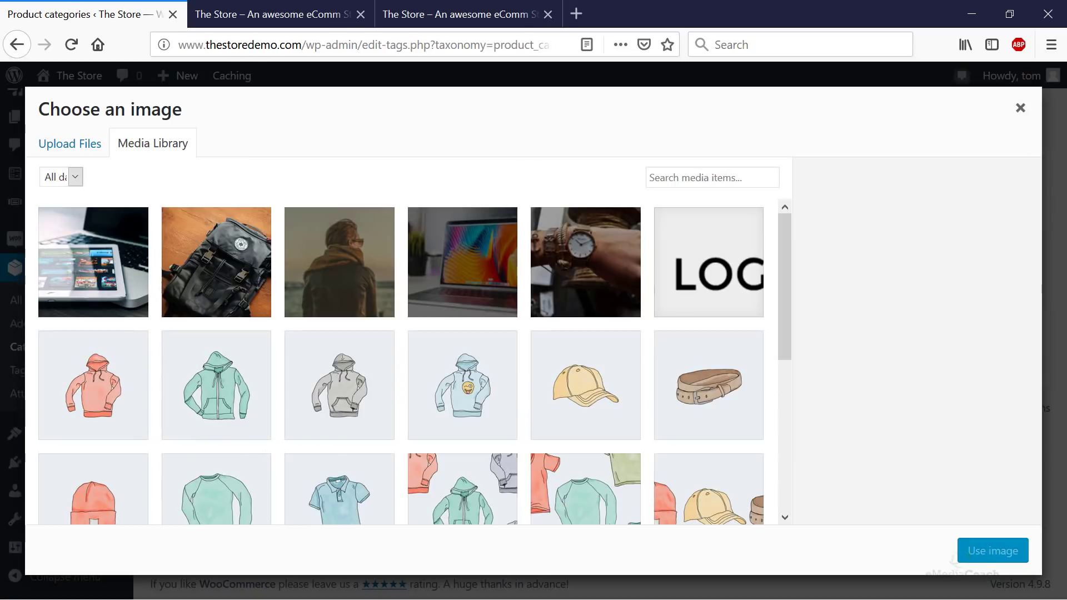
pyautogui.moveTo(810, 222); pyautogui.dragTo(515, 324)
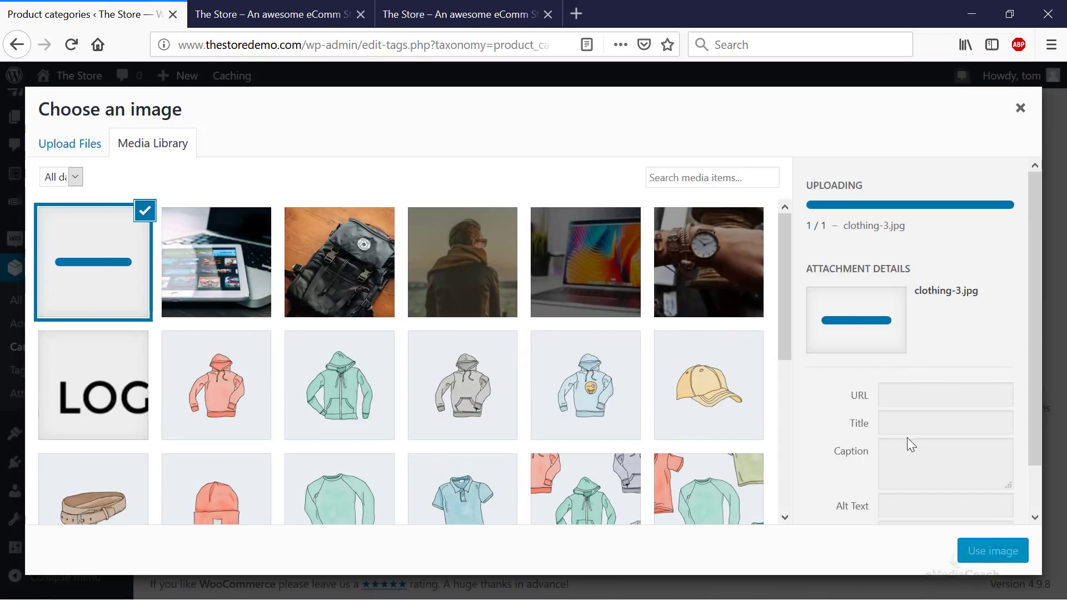
pyautogui.click(981, 550)
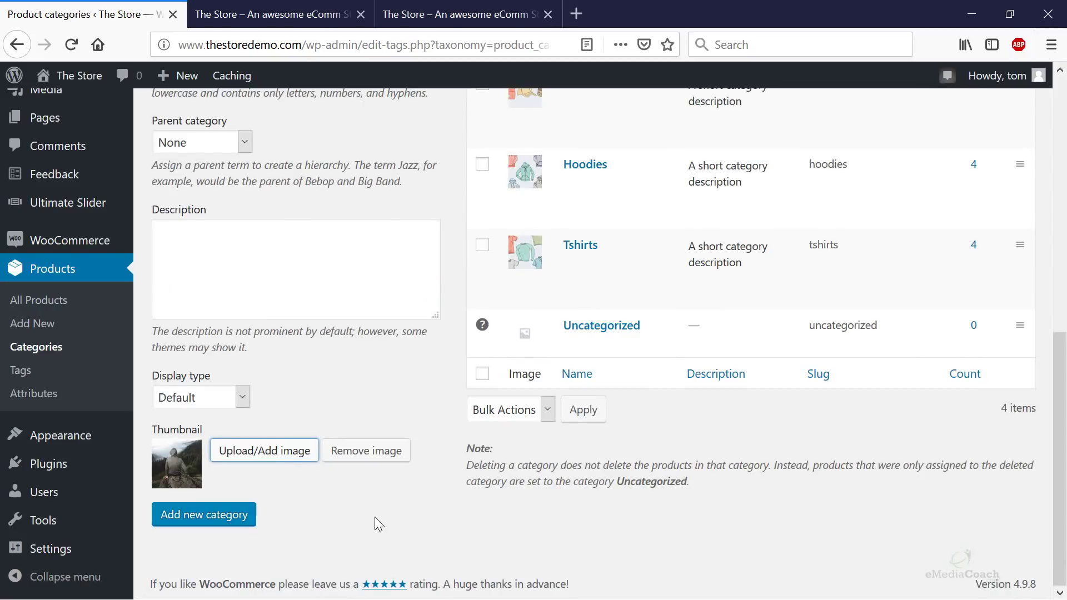
pyautogui.press('Tab')
pyautogui.press('Tab')
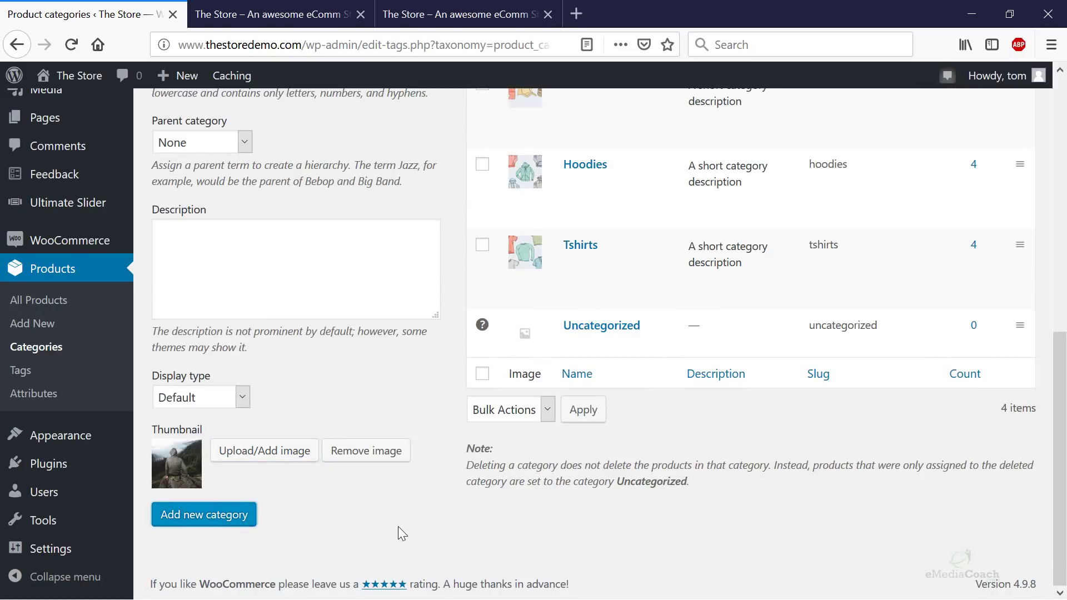
pyautogui.press('Return')
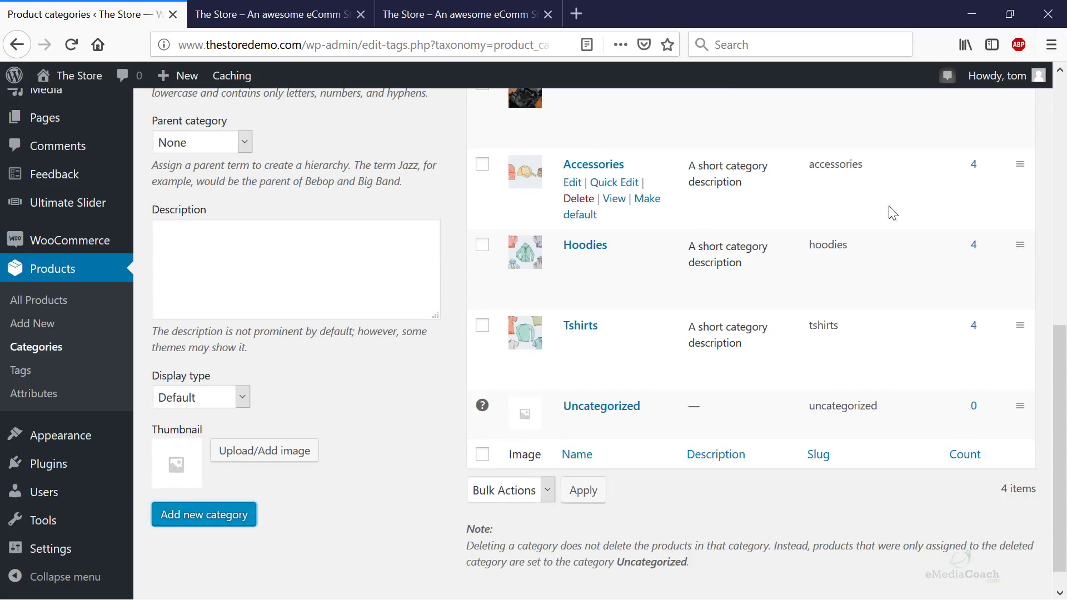
pyautogui.tripleClick(508, 555)
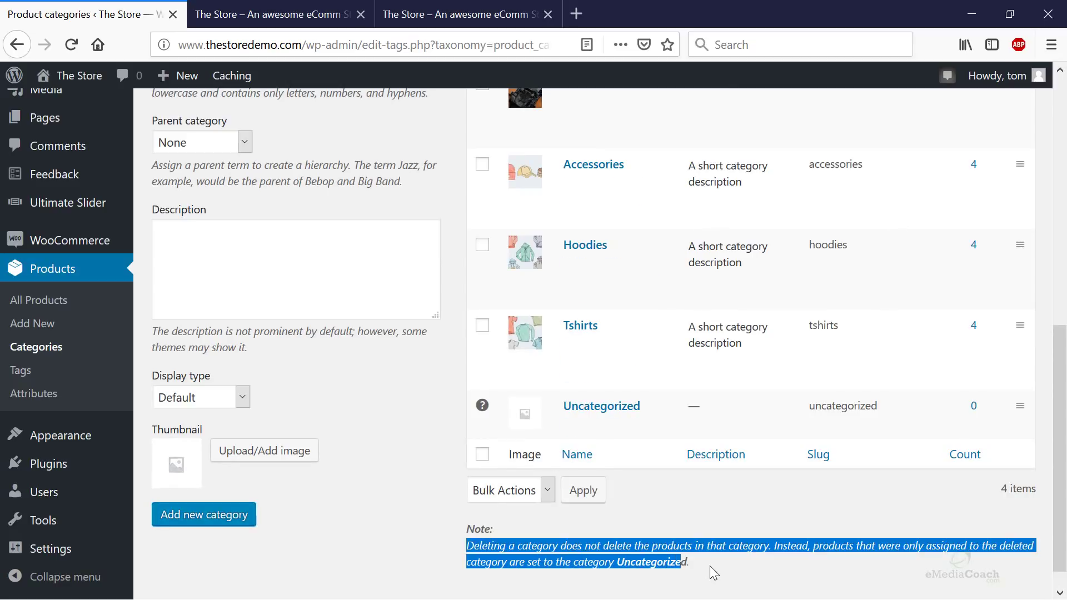
pyautogui.click(745, 562)
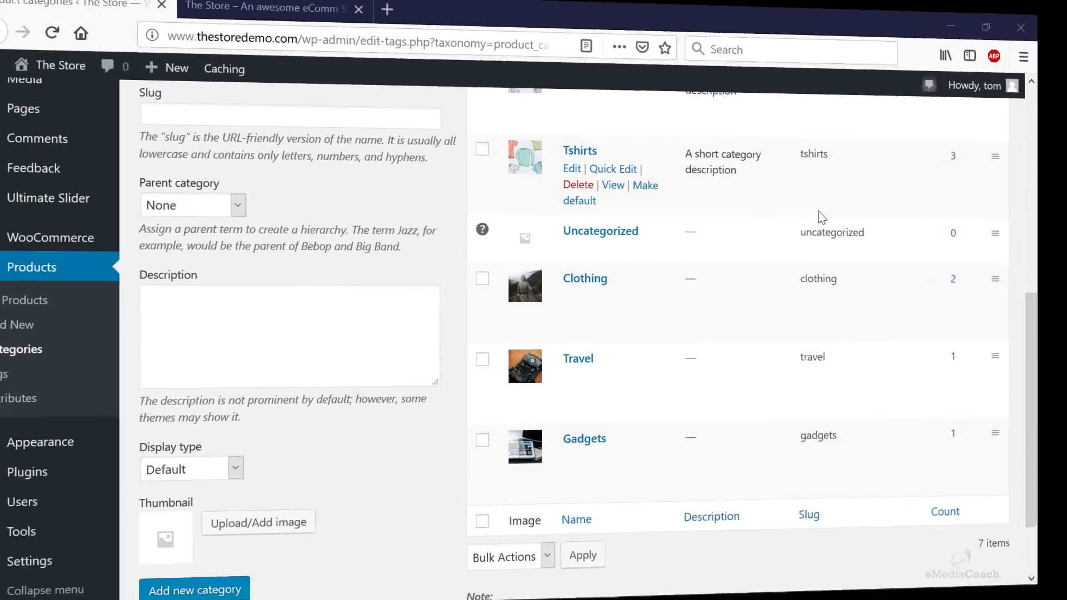
pyautogui.scroll(3, 789, 276)
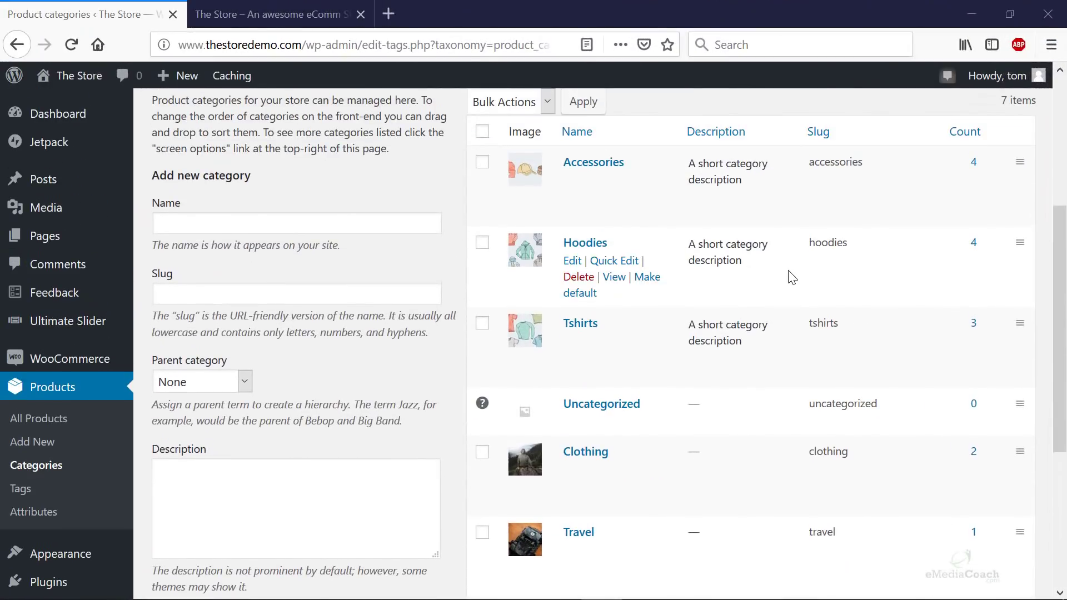
pyautogui.scroll(-3, 792, 276)
pyautogui.click(278, 17)
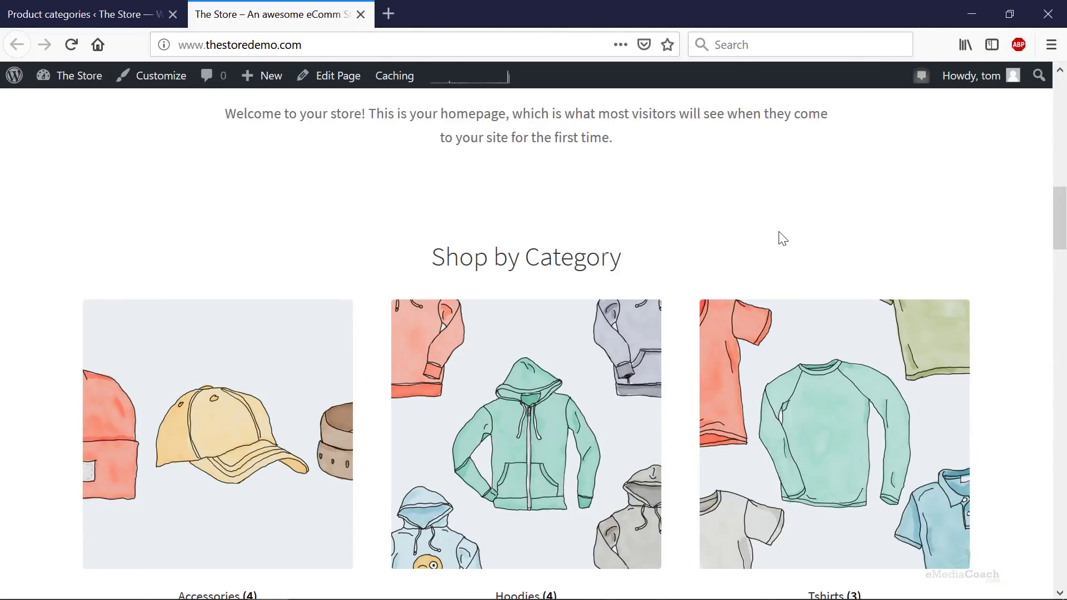
pyautogui.scroll(2, 778, 238)
pyautogui.scroll(-5, 778, 238)
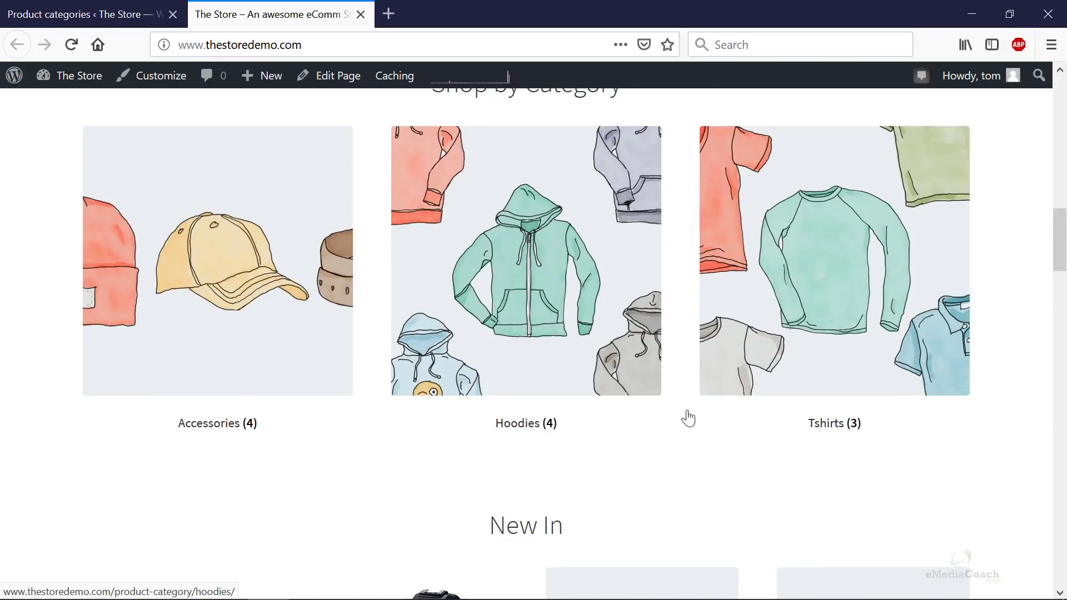
pyautogui.click(122, 20)
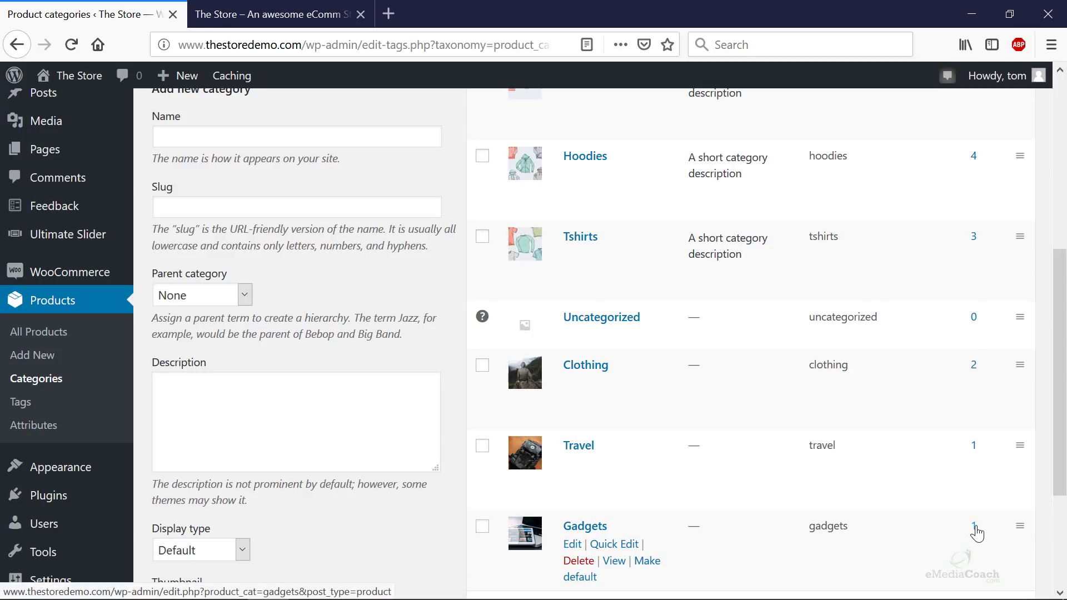
# - Drag Clothing, Travel and Gadgets to the top of the category list, above Accessories
pyautogui.scroll(3, 695, 416)
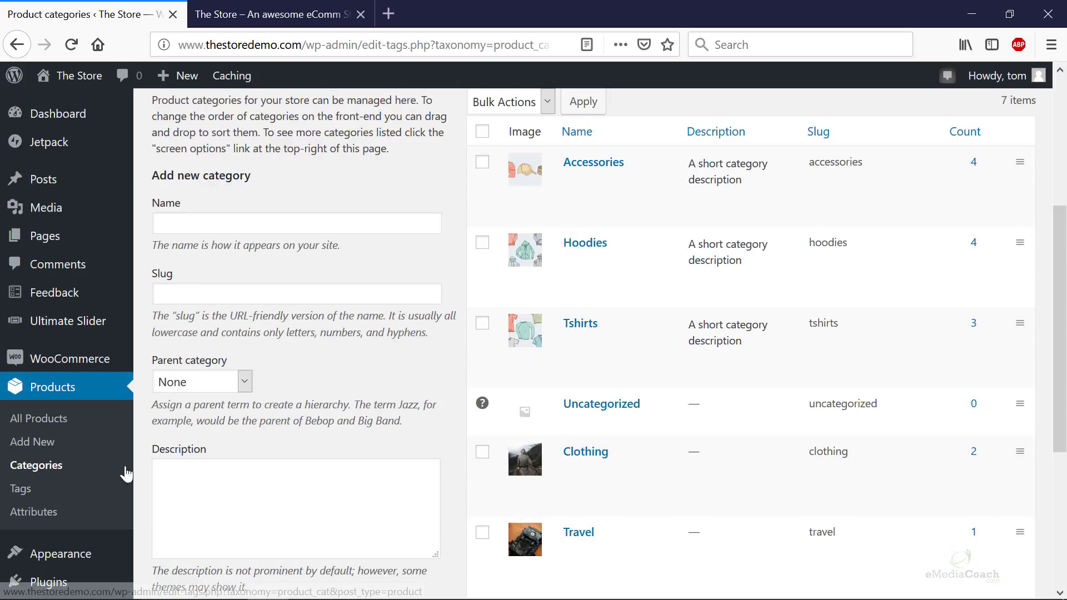
pyautogui.scroll(-6, 1022, 453)
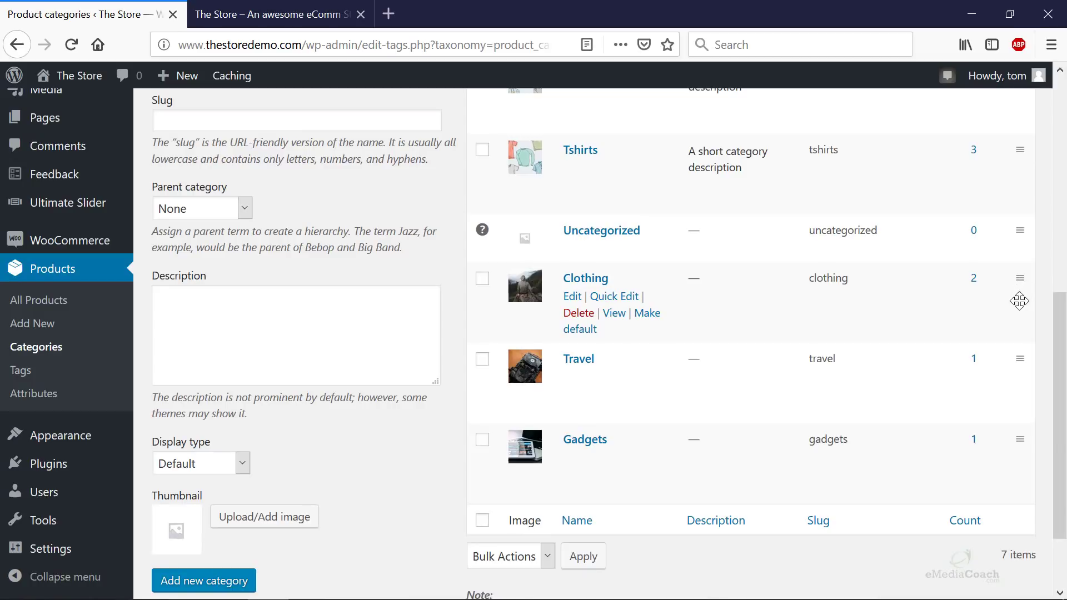
pyautogui.moveTo(1019, 278); pyautogui.dragTo(982, 222)
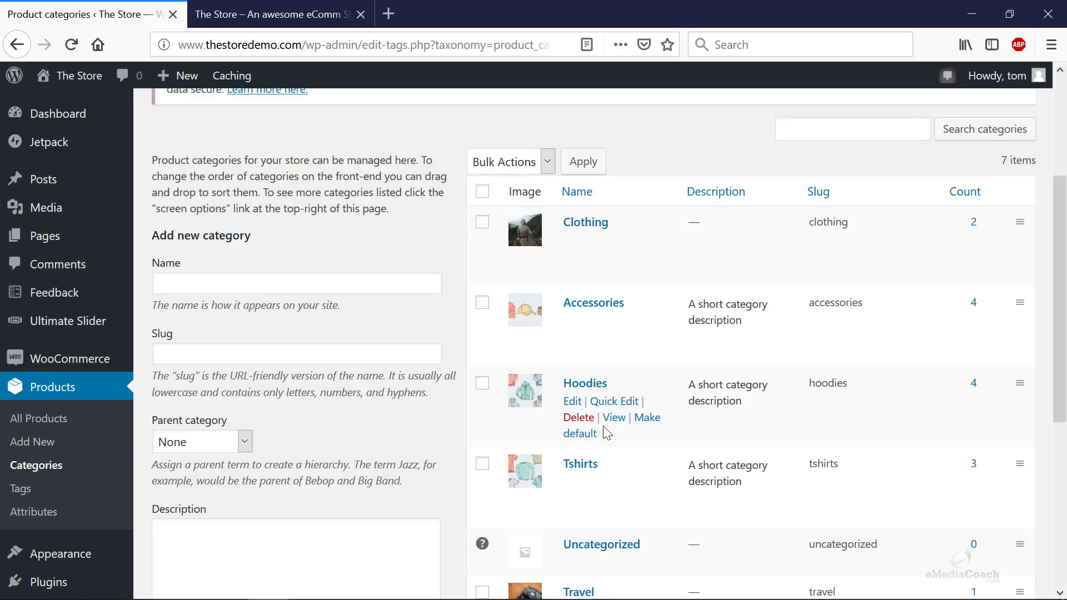
pyautogui.scroll(-3, 607, 433)
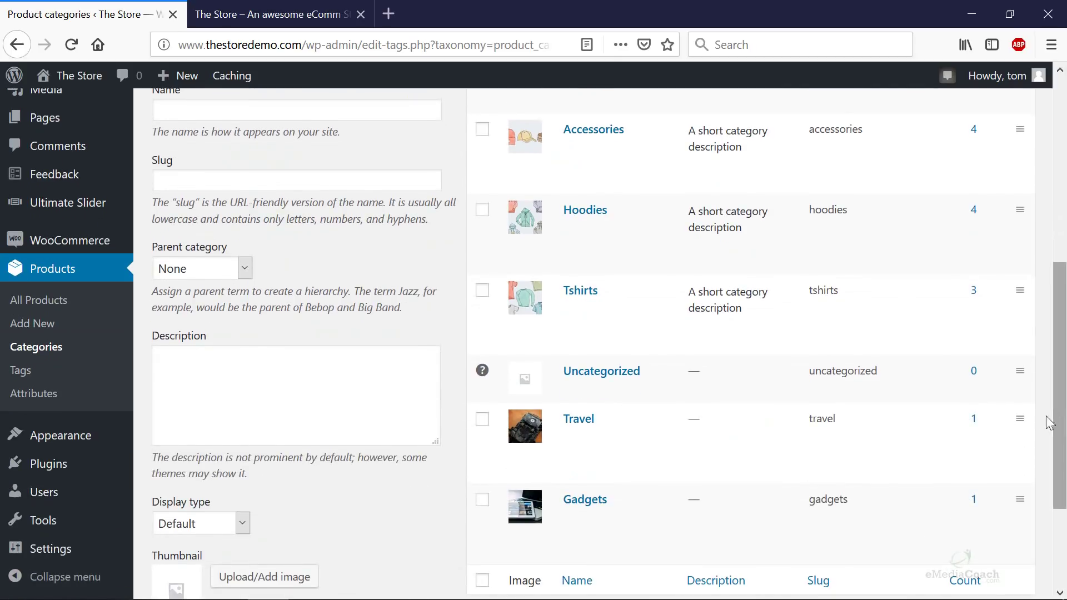
pyautogui.moveTo(1012, 425); pyautogui.dragTo(1001, 133)
pyautogui.moveTo(1019, 500); pyautogui.dragTo(988, 232)
pyautogui.scroll(2, 895, 326)
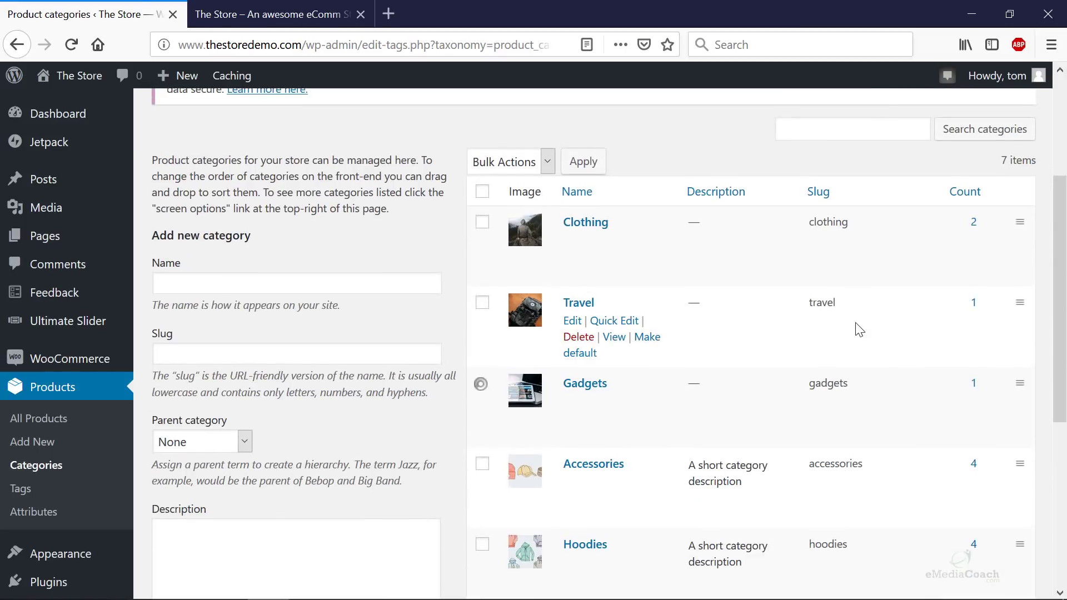
pyautogui.scroll(-5, 457, 305)
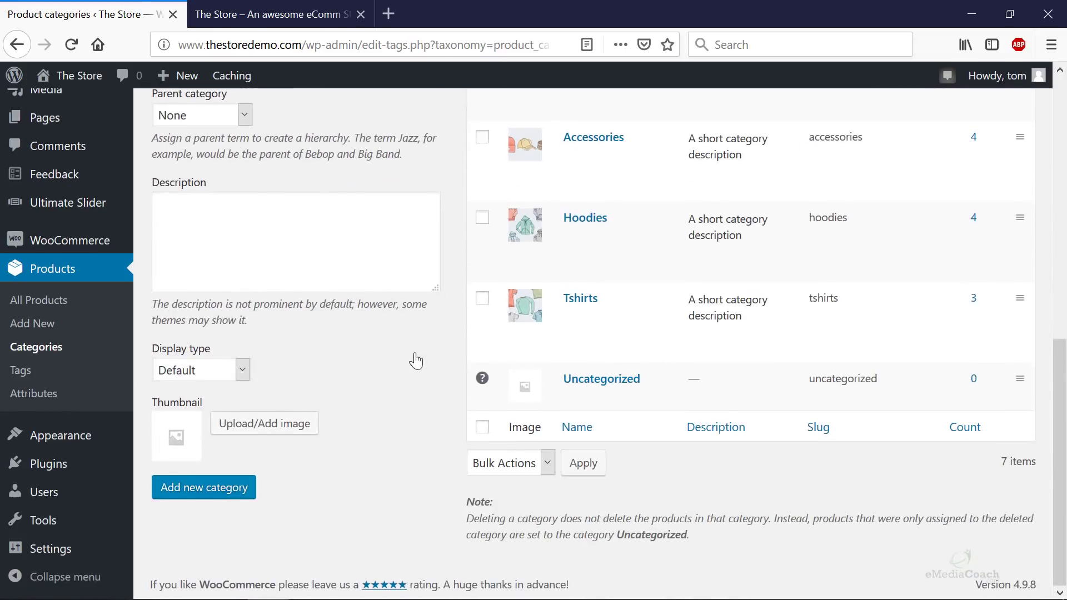
# - Reload the storefront to check the Shop by Category order
pyautogui.click(286, 6)
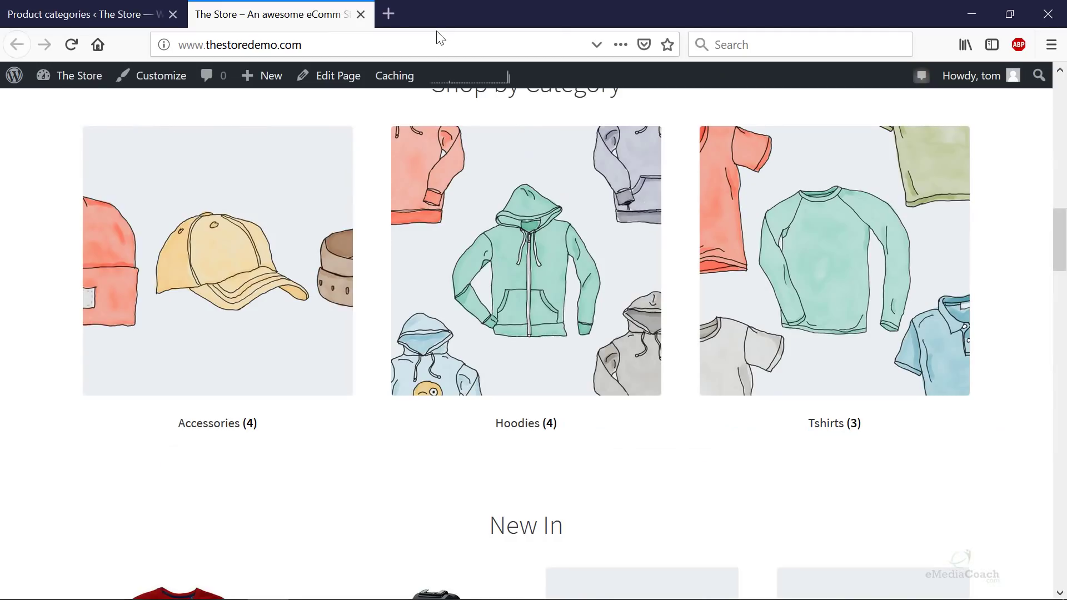
pyautogui.press('F5')
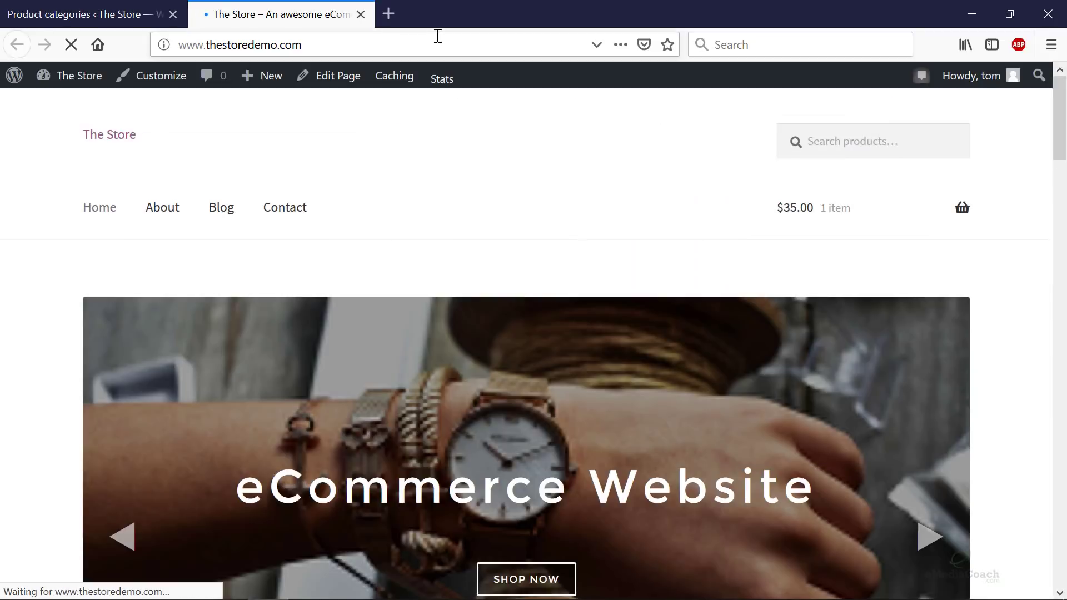
pyautogui.scroll(-7, 814, 276)
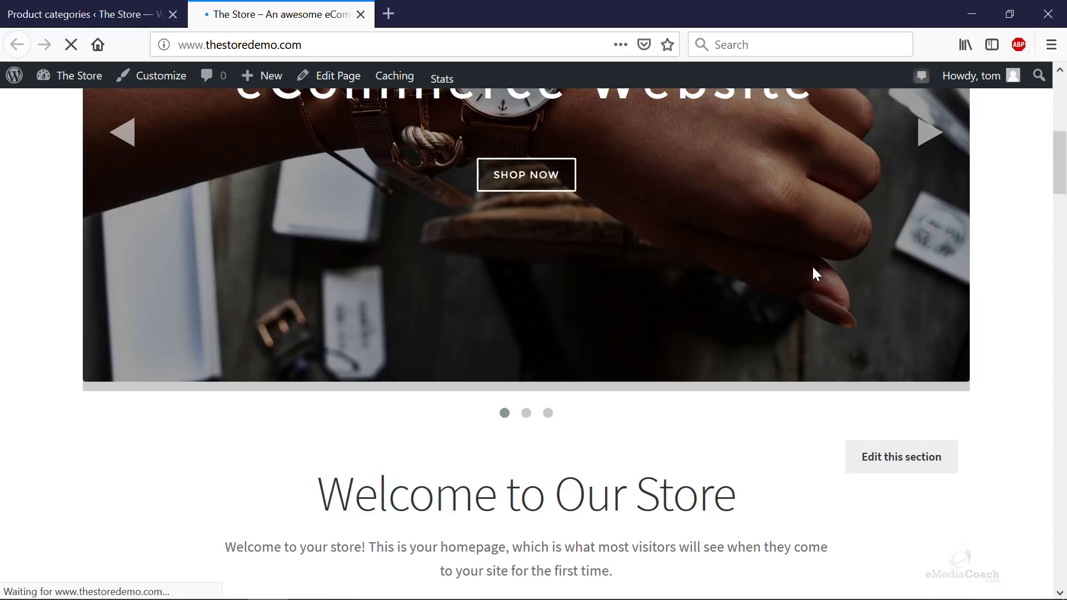
pyautogui.scroll(-8, 814, 272)
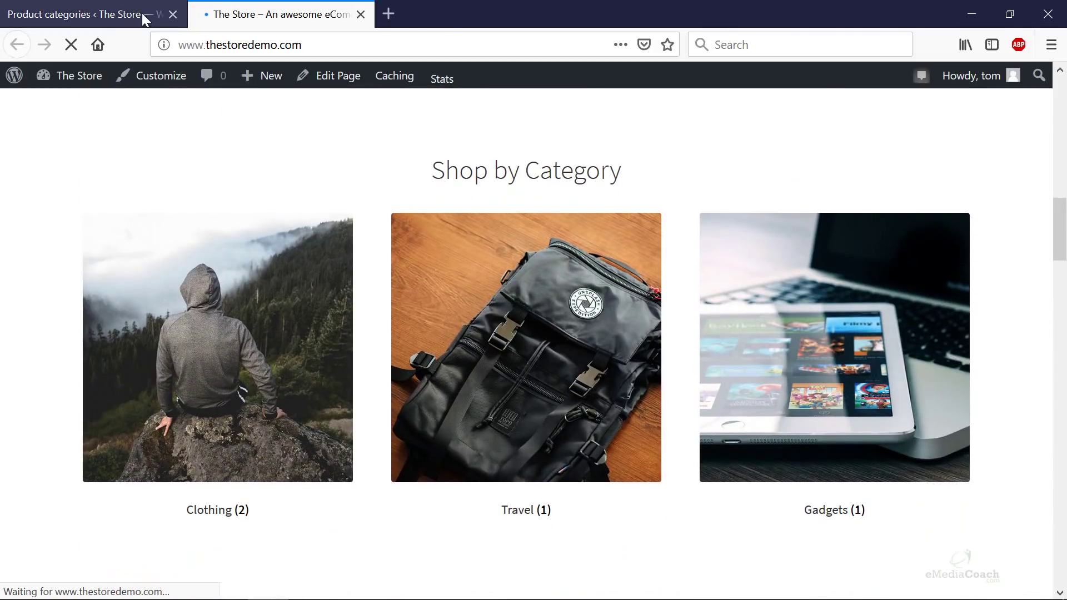
# - Move Gadgets above Travel and confirm the storefront shows Clothing, Gadgets, Travel
pyautogui.click(143, 17)
pyautogui.scroll(6, 822, 323)
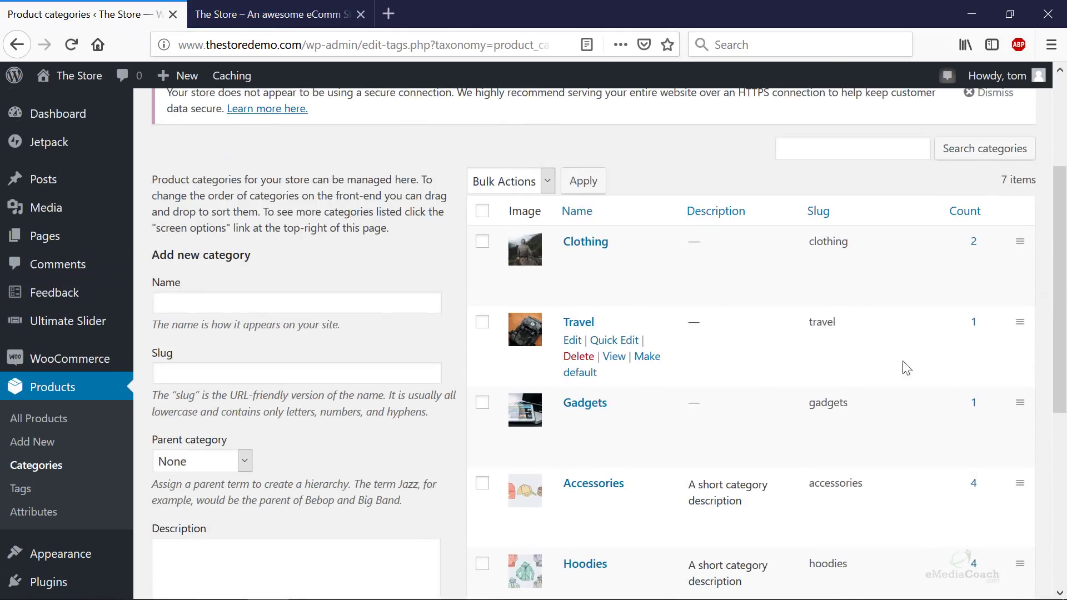
pyautogui.moveTo(1019, 403); pyautogui.dragTo(1003, 290)
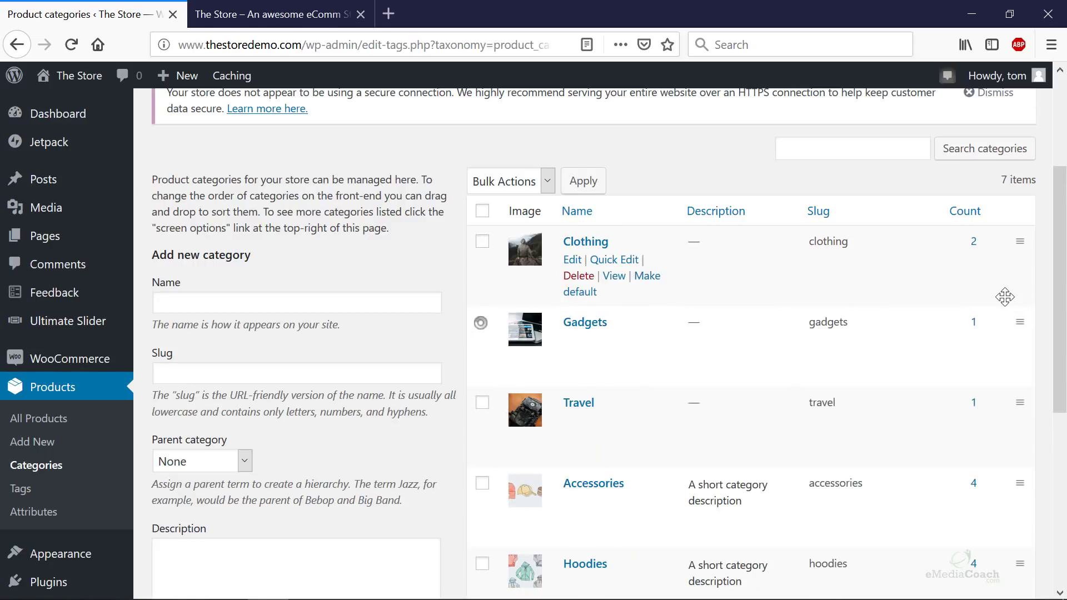
pyautogui.click(322, 16)
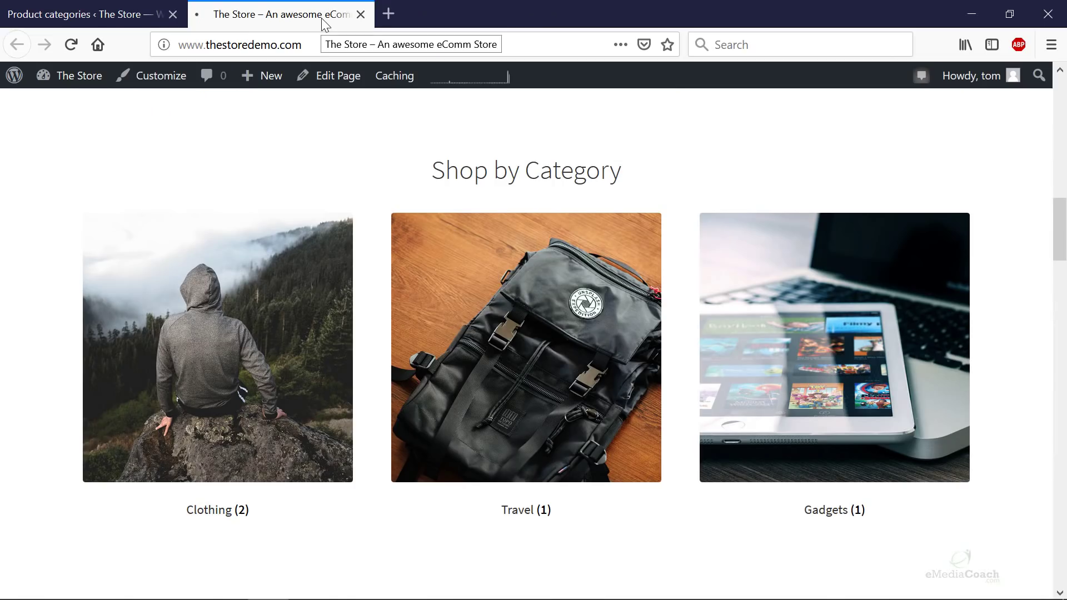
pyautogui.press('F5')
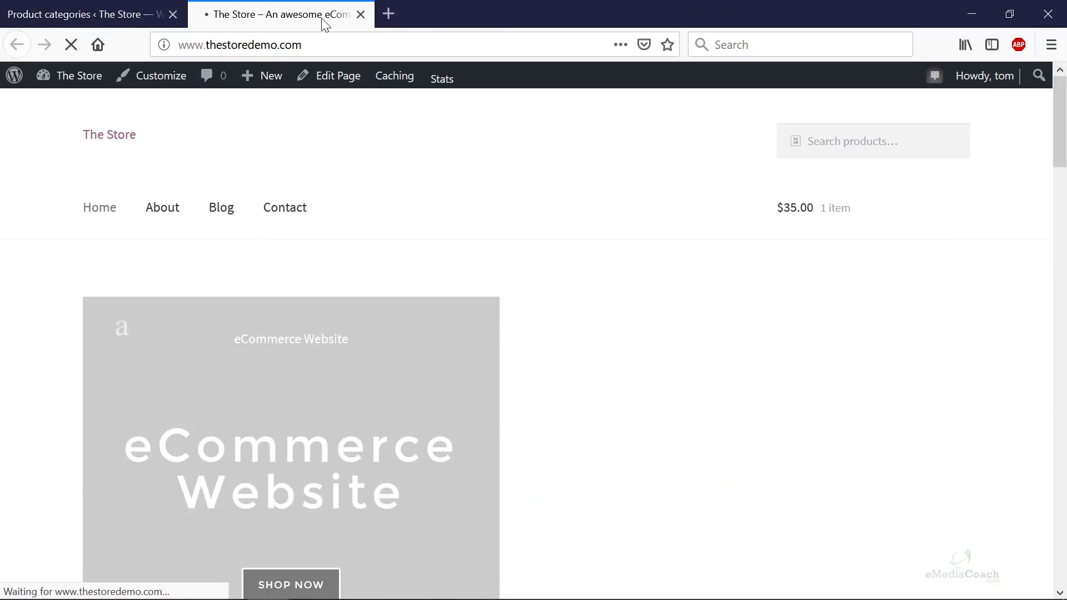
pyautogui.scroll(-15, 643, 300)
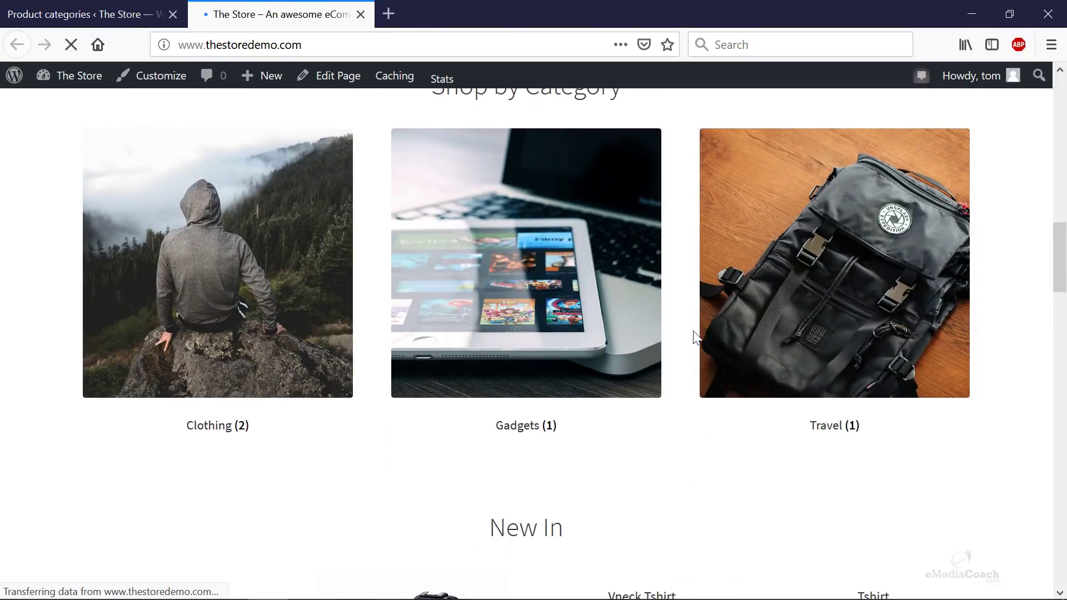
pyautogui.click(66, 21)
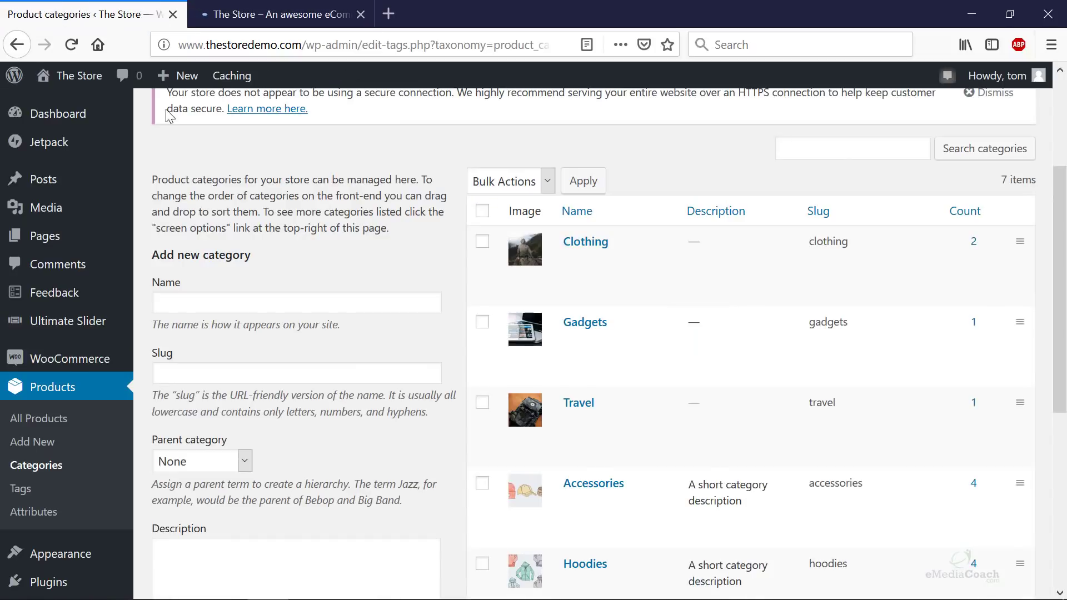
pyautogui.scroll(-5, 911, 478)
pyautogui.scroll(2, 956, 436)
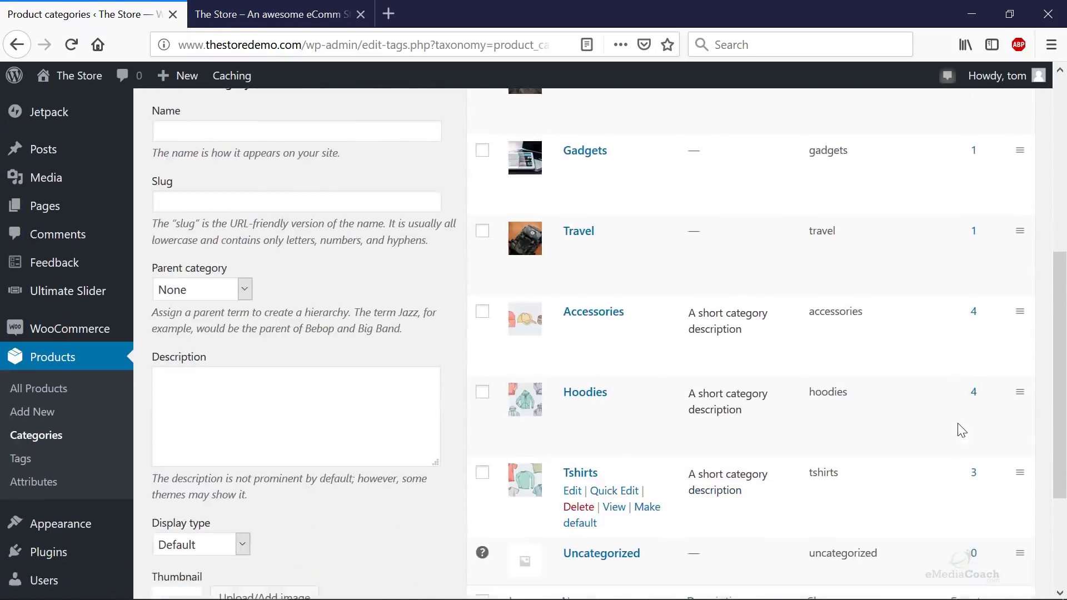
pyautogui.scroll(5, 962, 430)
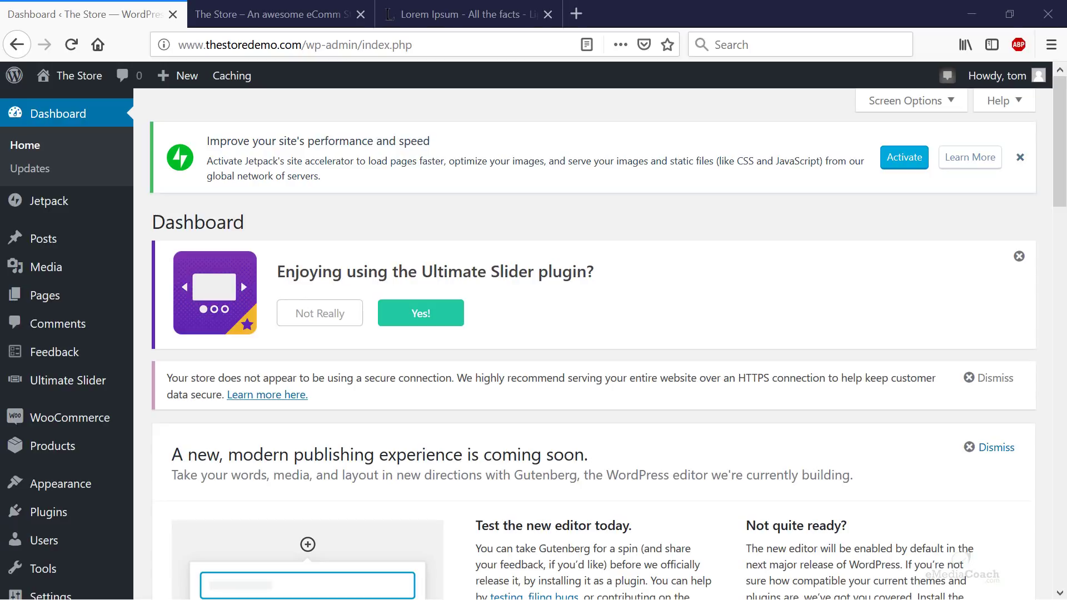
# - Bring up the Products menu on the WordPress Dashboard
pyautogui.moveTo(85, 451)
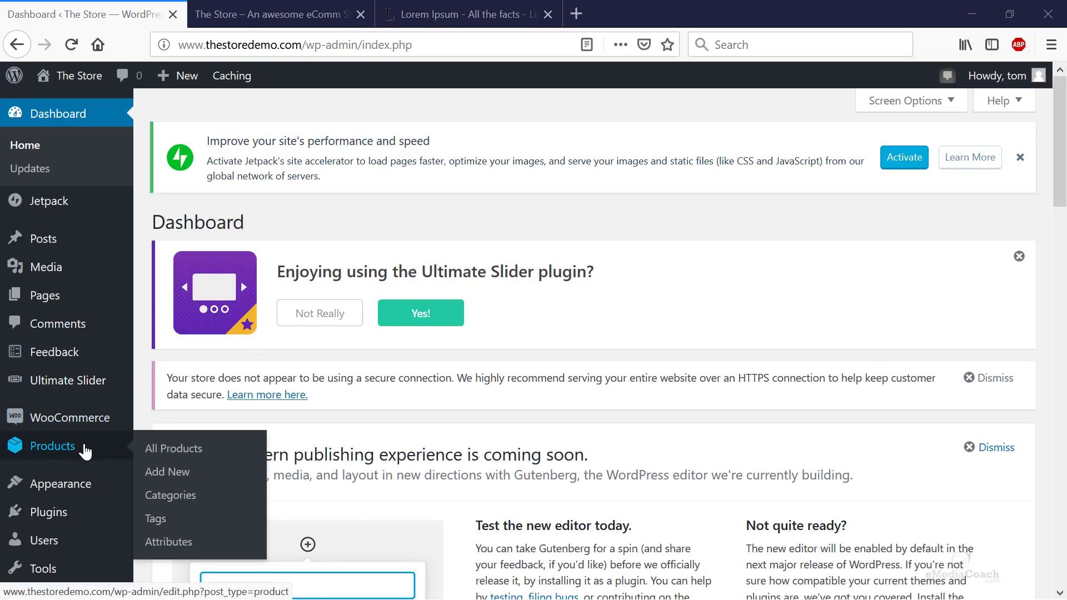
# - Add a new product named 'Full HD Camera' and place the cursor in its description
pyautogui.click(167, 472)
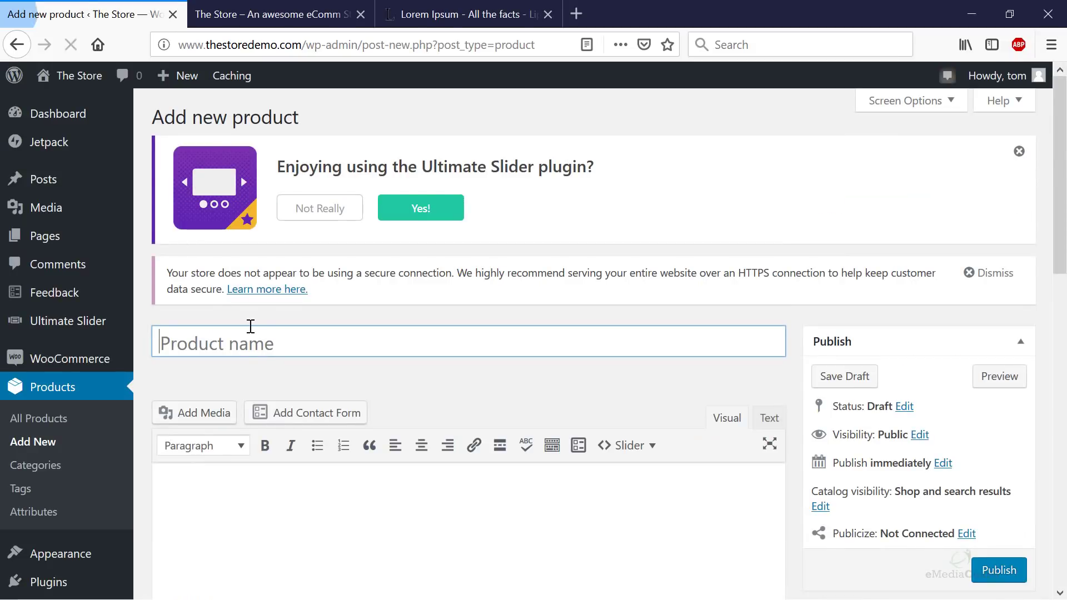
pyautogui.click(249, 337)
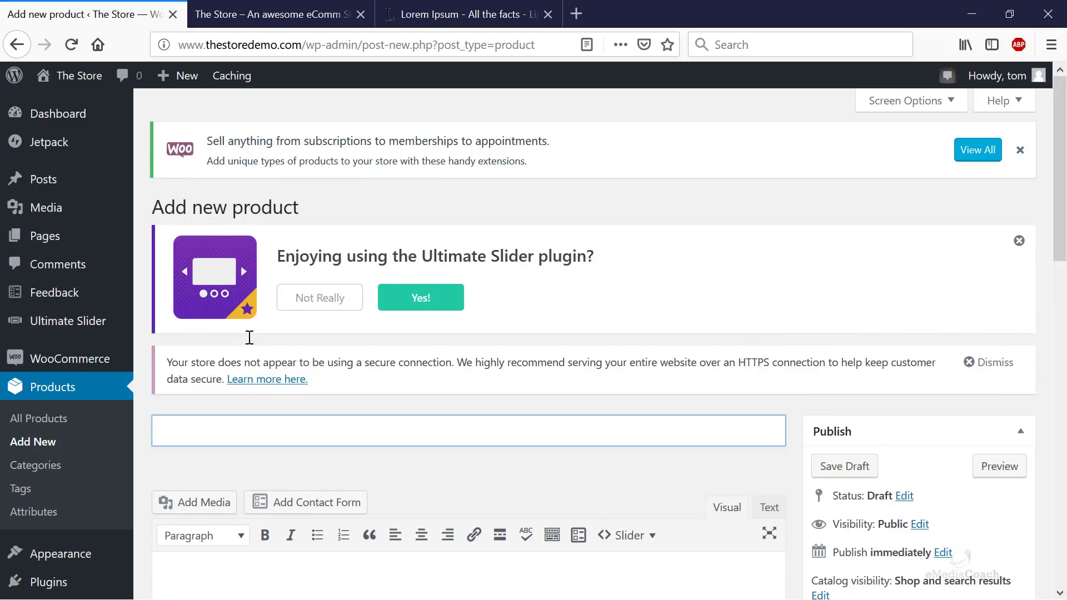
pyautogui.write('Full HD Camera')
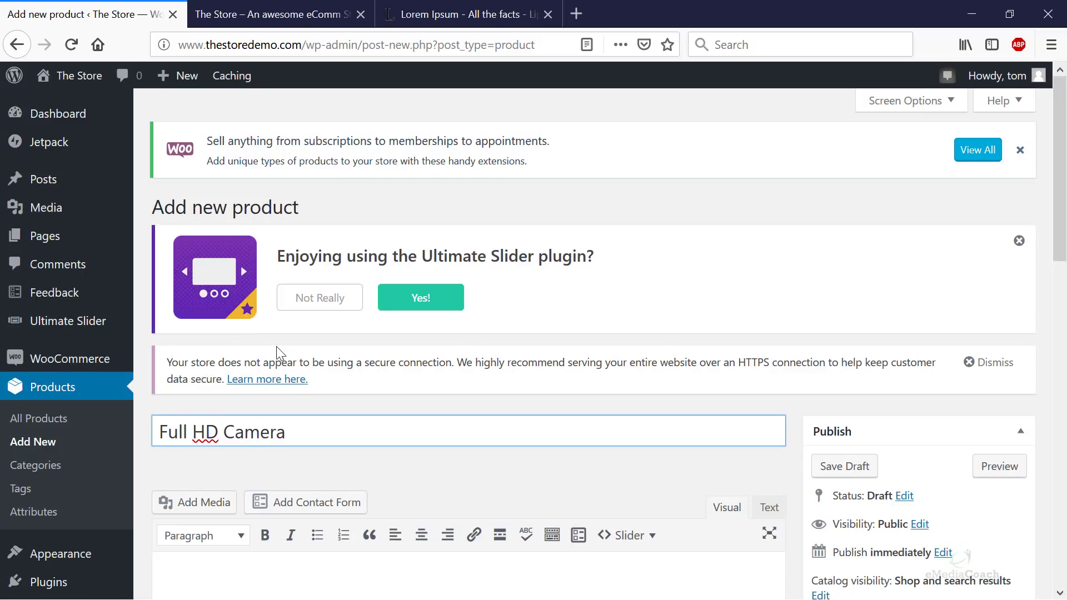
pyautogui.scroll(-5, 278, 347)
pyautogui.click(376, 313)
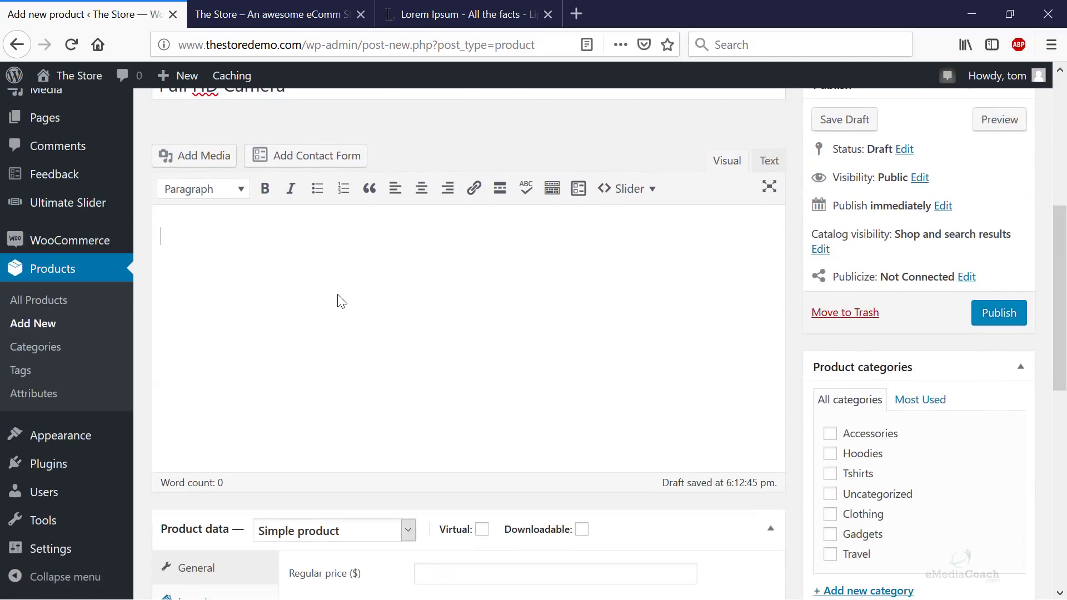
pyautogui.scroll(-9, 427, 362)
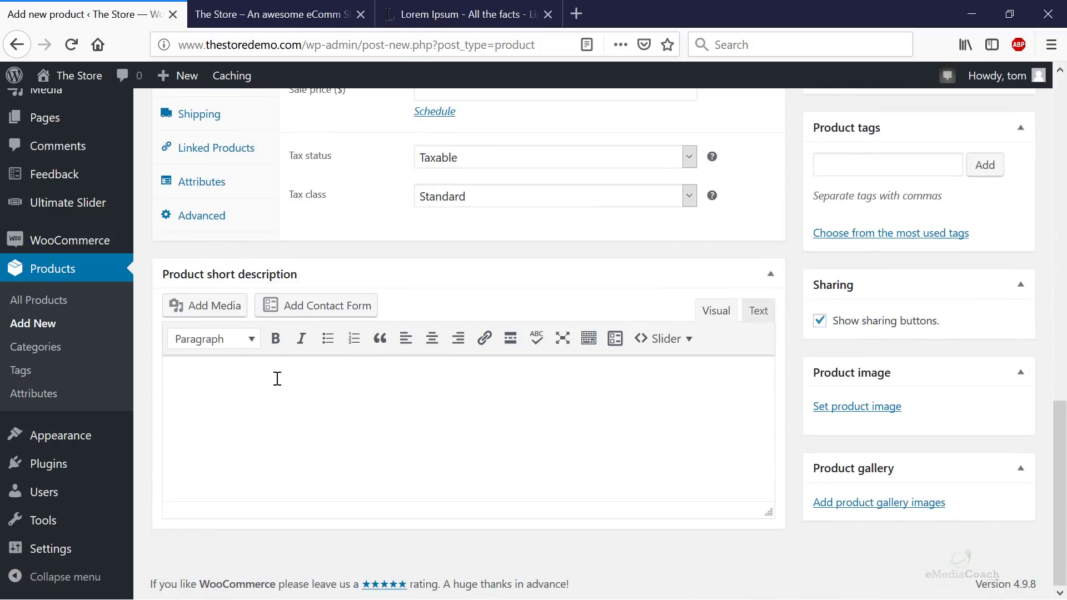
# - Paste Lorem Ipsum text from lipsum.com into the short and long descriptions
pyautogui.click(447, 17)
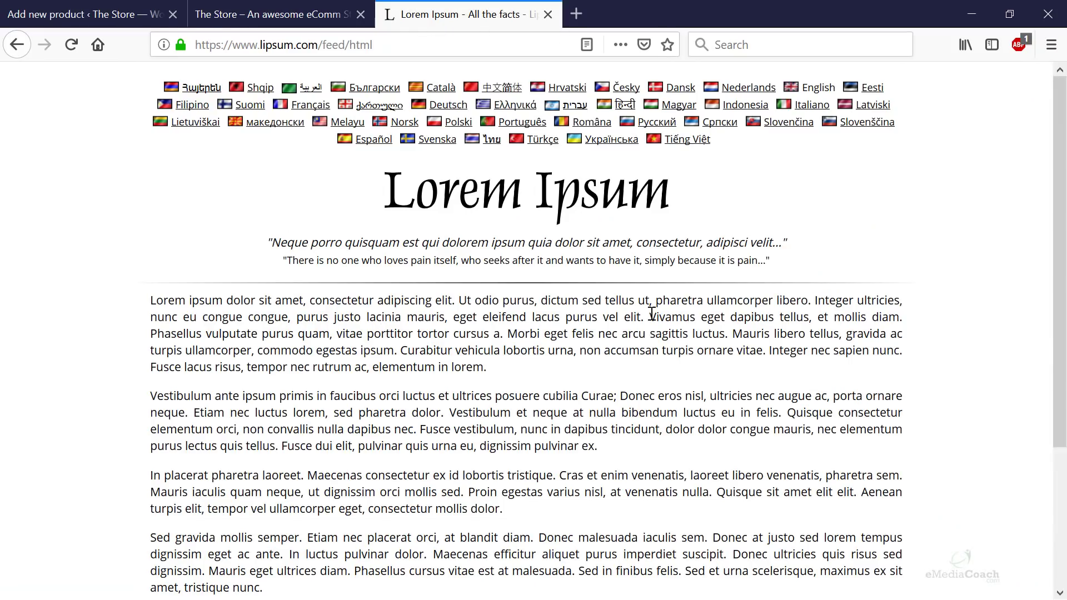
pyautogui.moveTo(650, 316); pyautogui.dragTo(149, 300)
pyautogui.hotkey('ctrl', 'c')
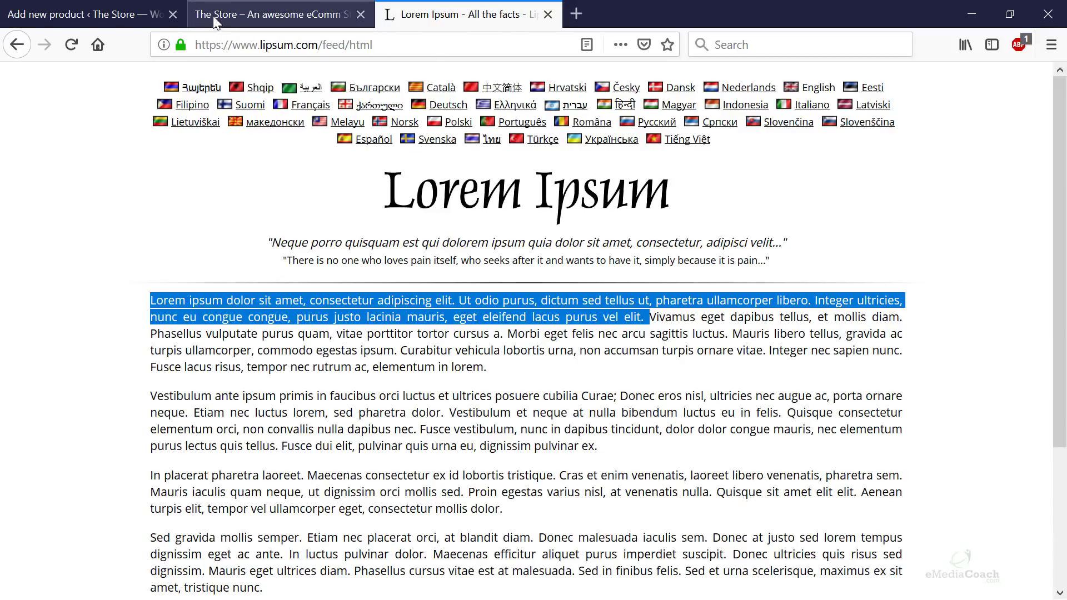
pyautogui.click(83, 15)
pyautogui.click(299, 364)
pyautogui.hotkey('ctrl', 'v')
pyautogui.scroll(10, 314, 323)
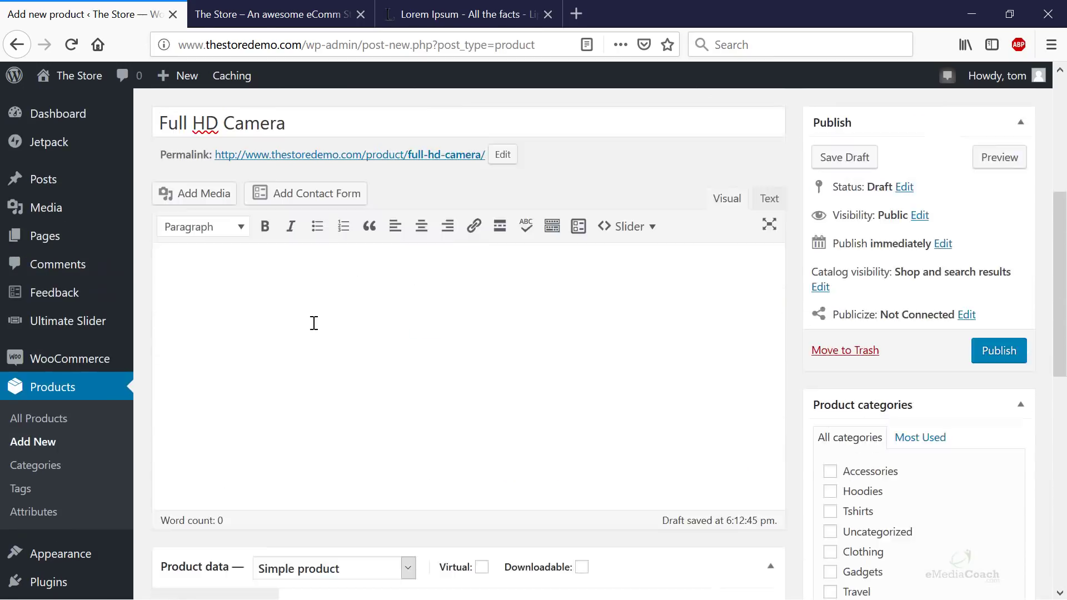
pyautogui.click(288, 358)
pyautogui.hotkey('ctrl', 'v')
# - Prefix the long description with 'Long Description example.' and the short one with 'Short d escription example.'
pyautogui.click(164, 315)
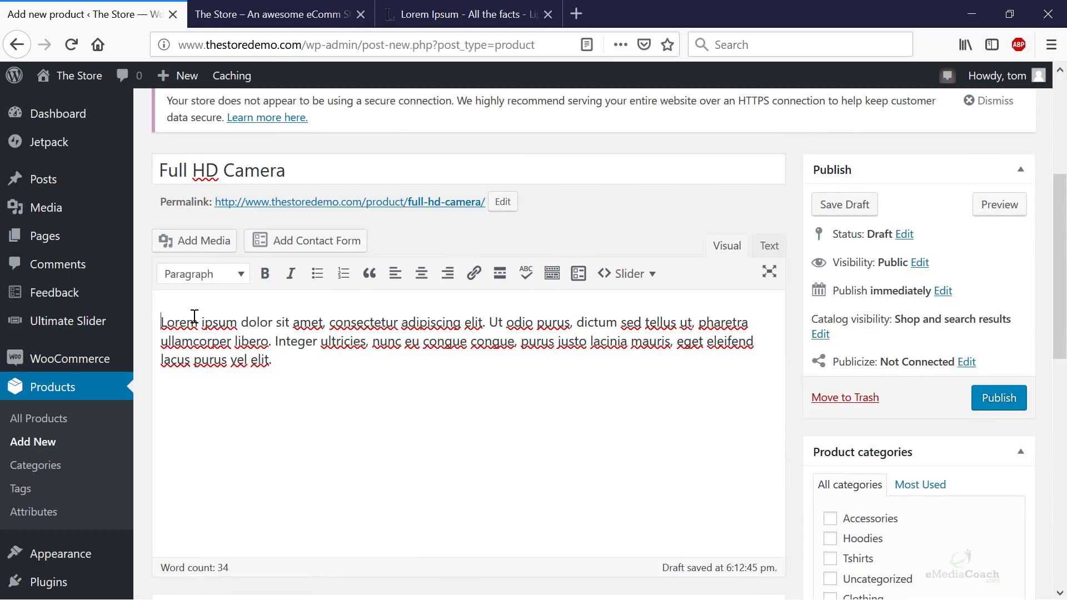
pyautogui.write('Description')
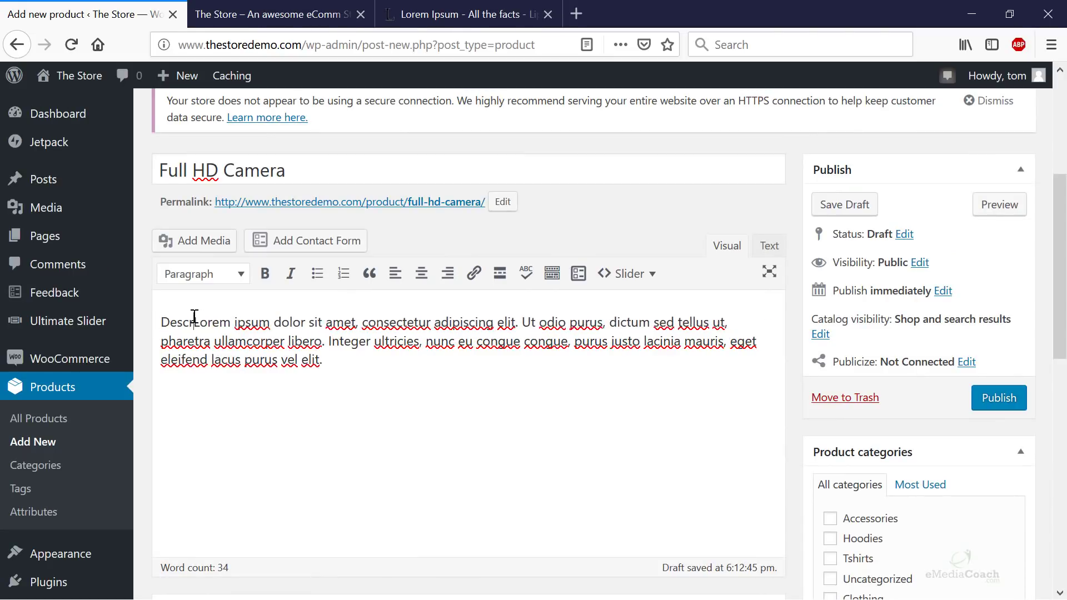
pyautogui.press('Home')
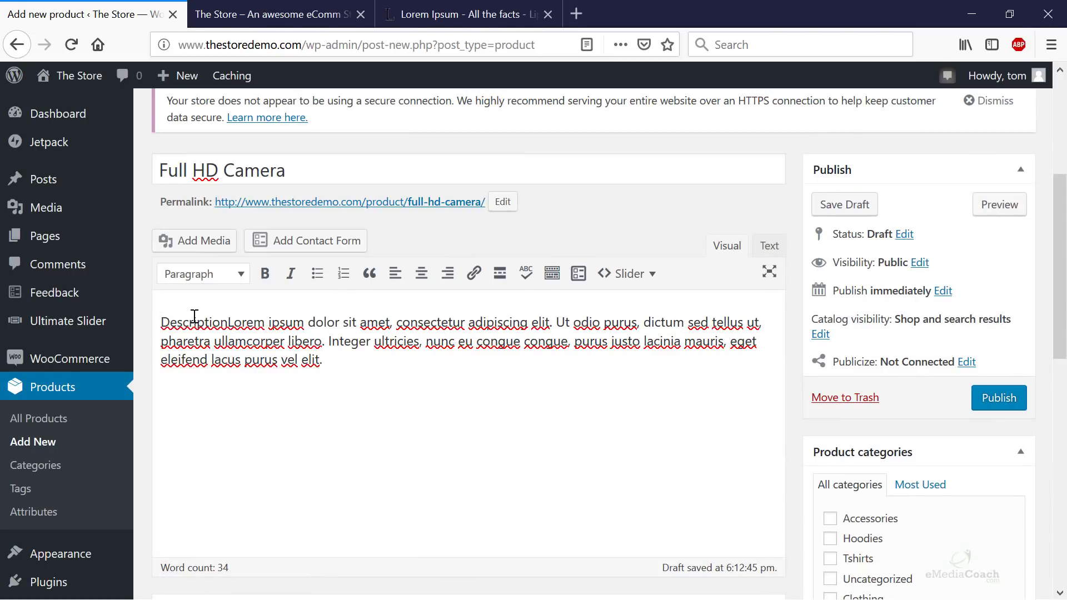
pyautogui.write('Long')
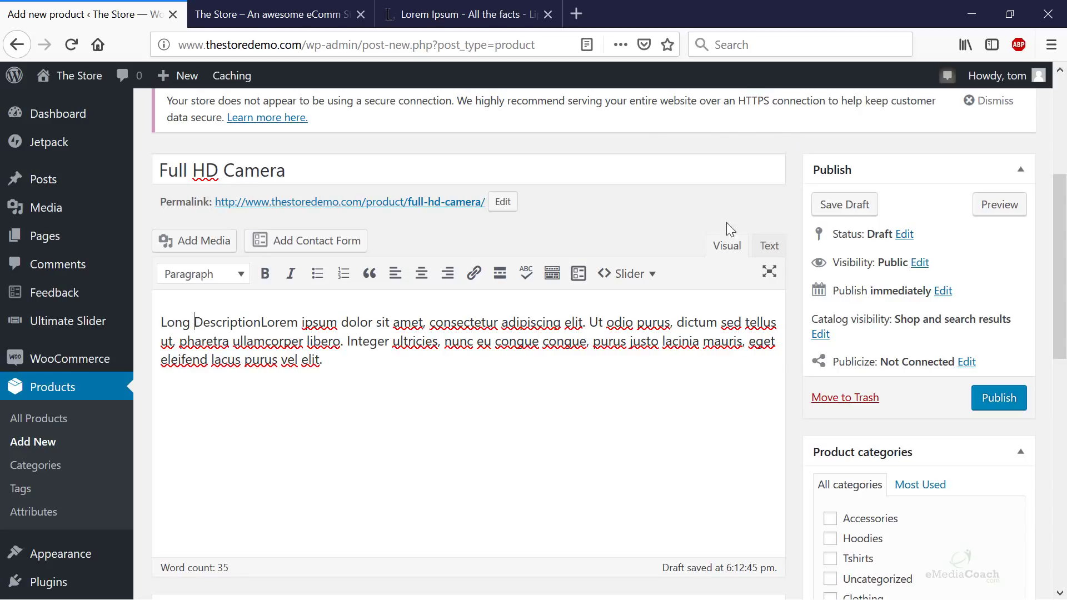
pyautogui.click(264, 324)
pyautogui.write('example.')
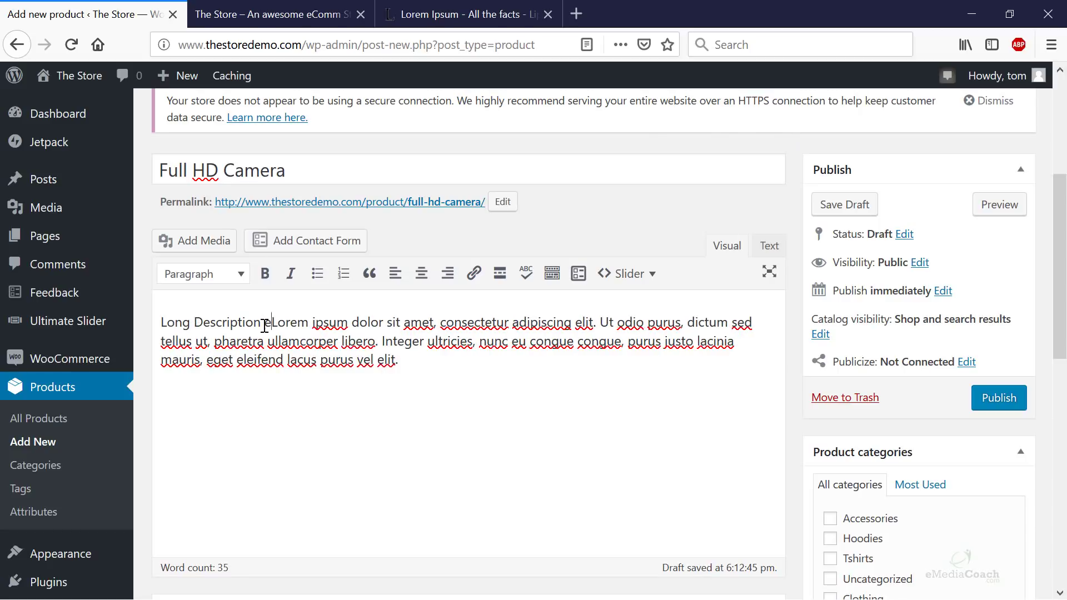
pyautogui.scroll(-10, 371, 380)
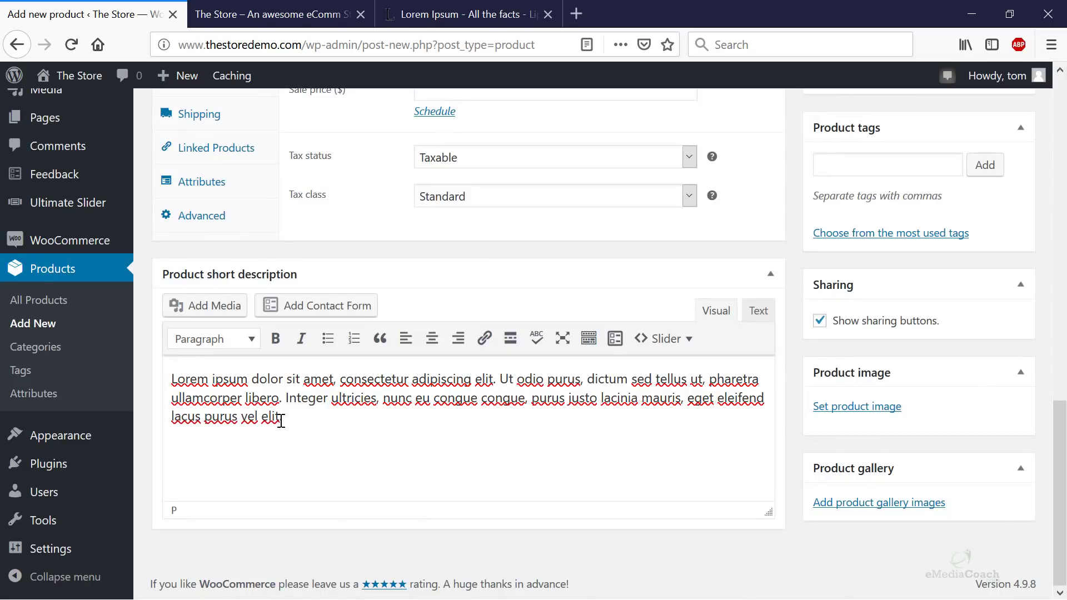
pyautogui.click(172, 378)
pyautogui.write('Short d escriptio')
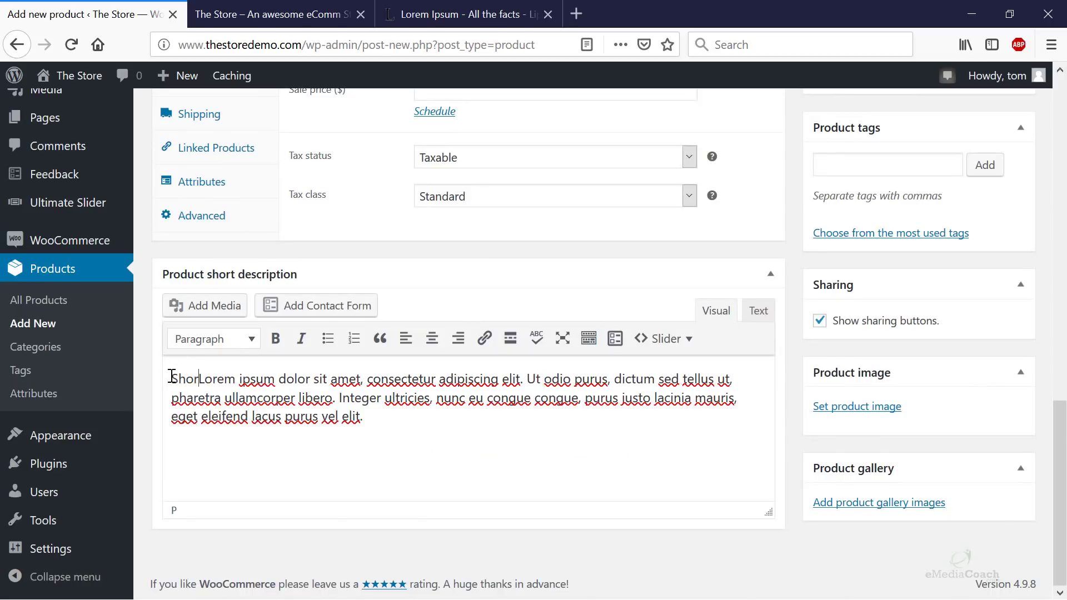
pyautogui.write('n example.')
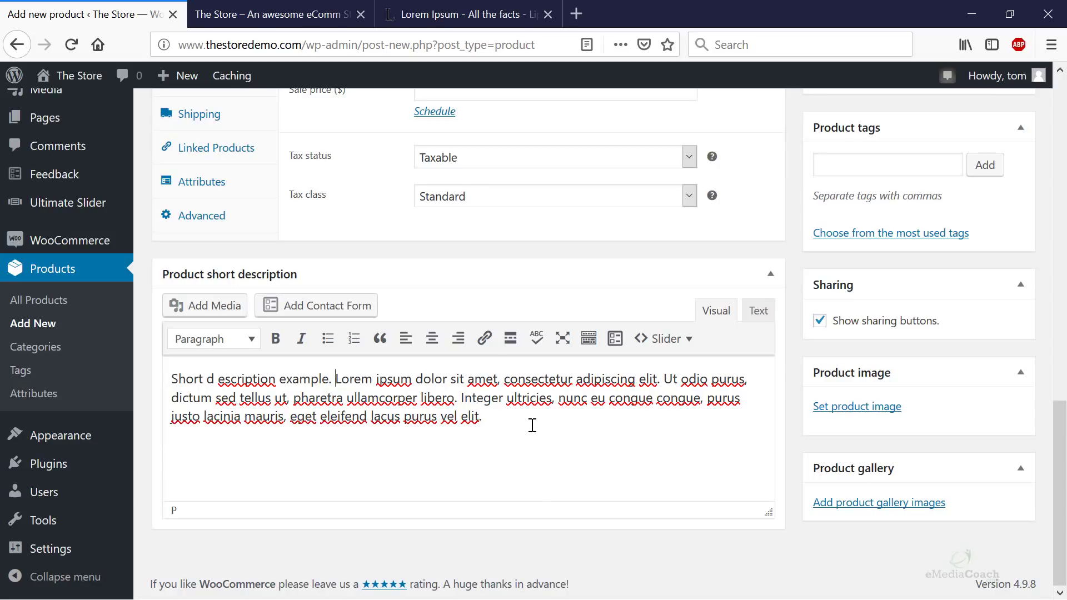
# - Set the regular price to 349 without the $ sign and the sale price to 329
pyautogui.scroll(12, 654, 458)
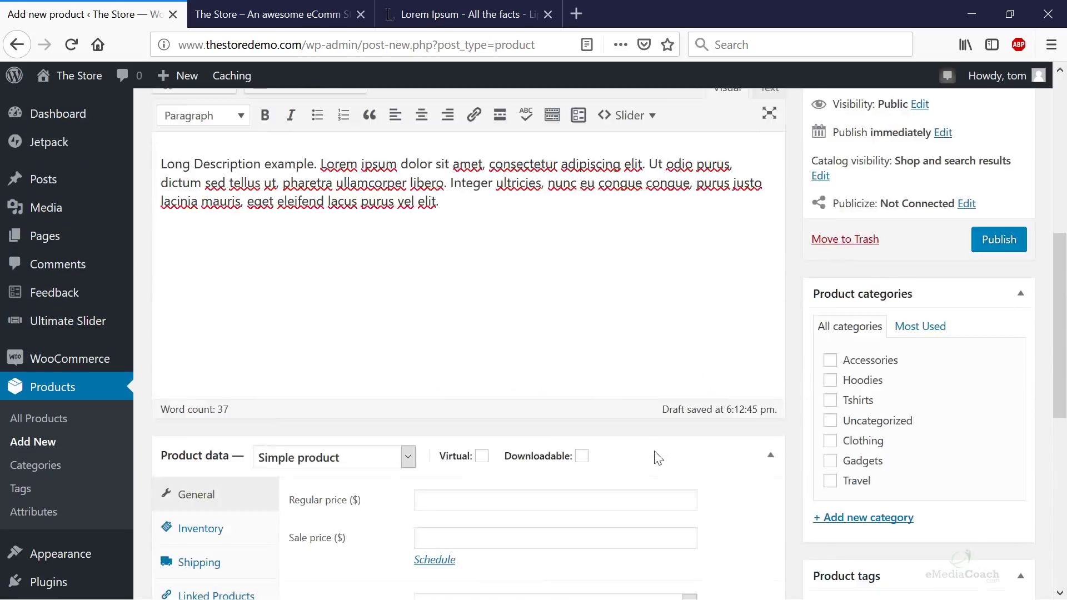
pyautogui.scroll(-10, 327, 350)
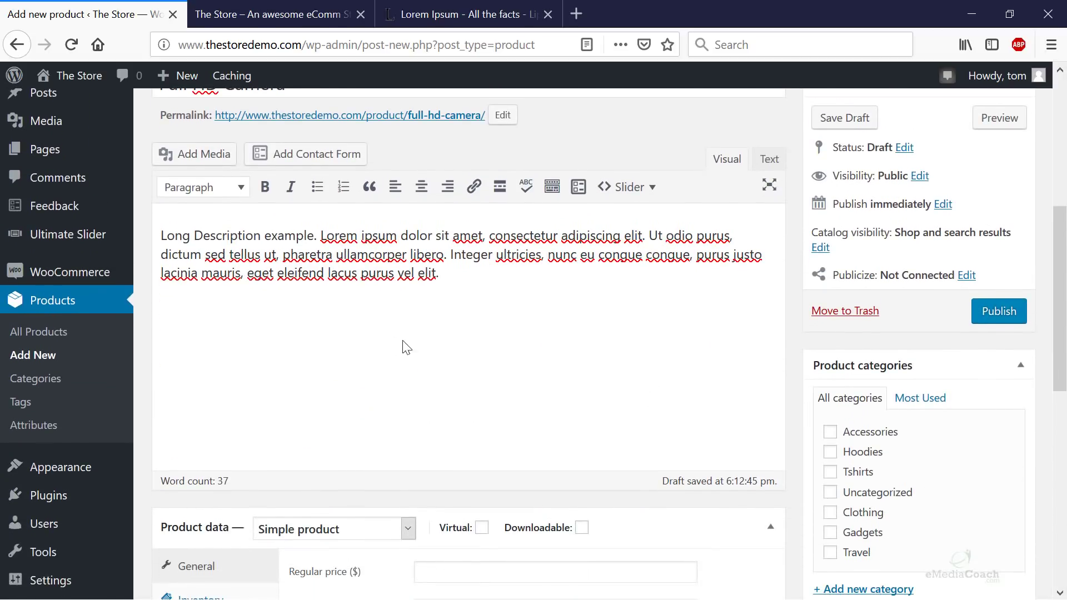
pyautogui.scroll(10, 513, 416)
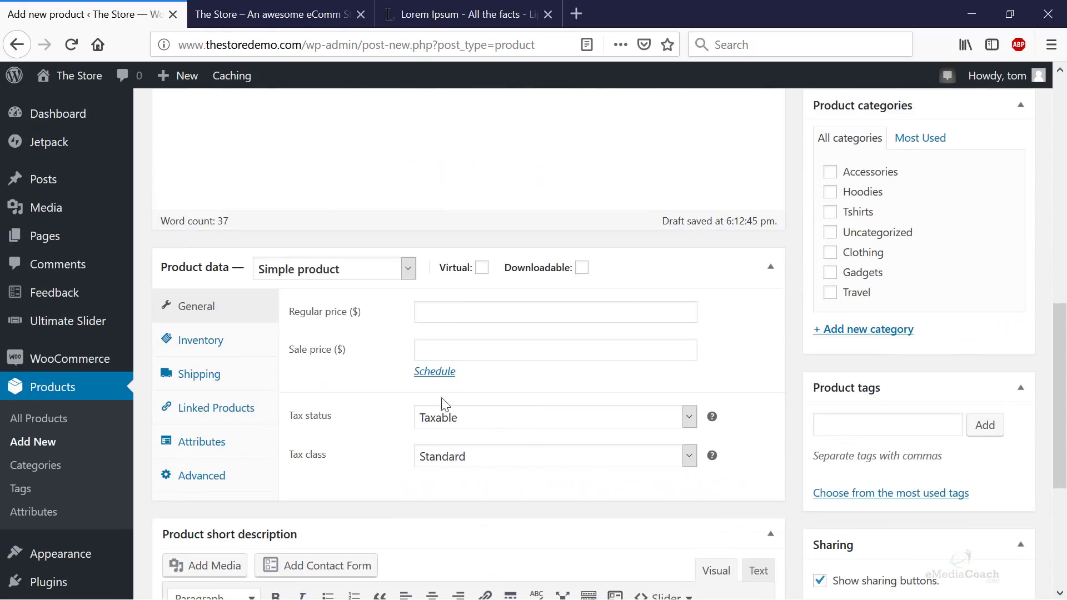
pyautogui.scroll(-10, 417, 311)
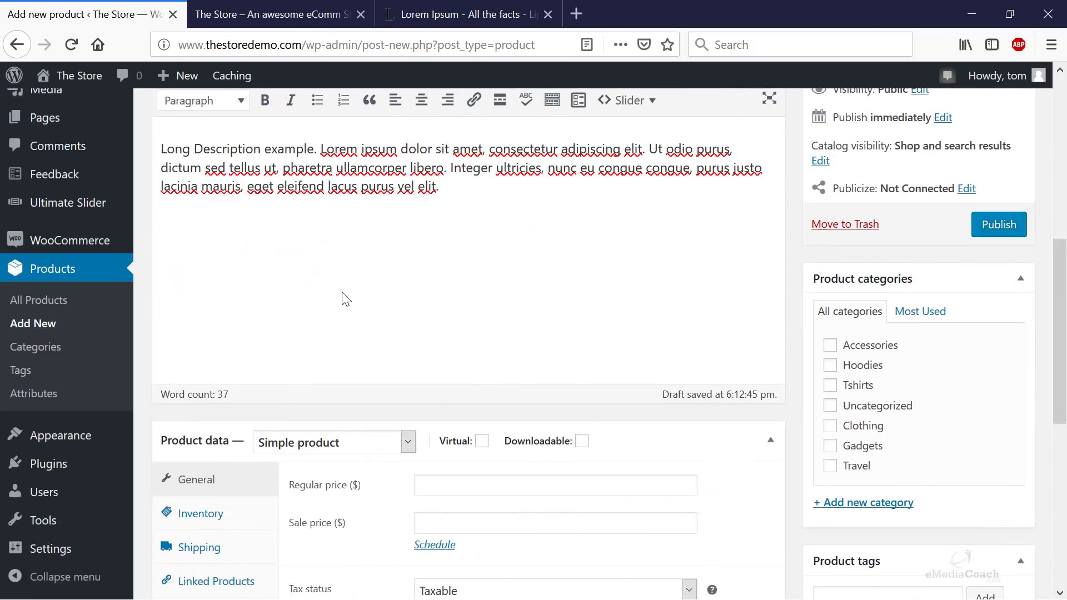
pyautogui.click(422, 237)
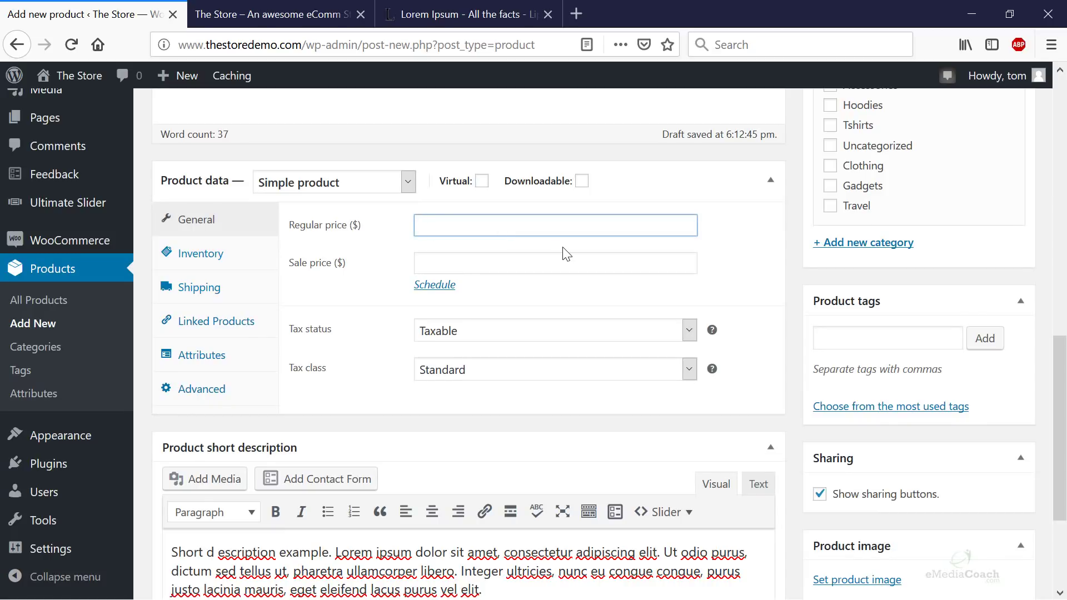
pyautogui.write('$349')
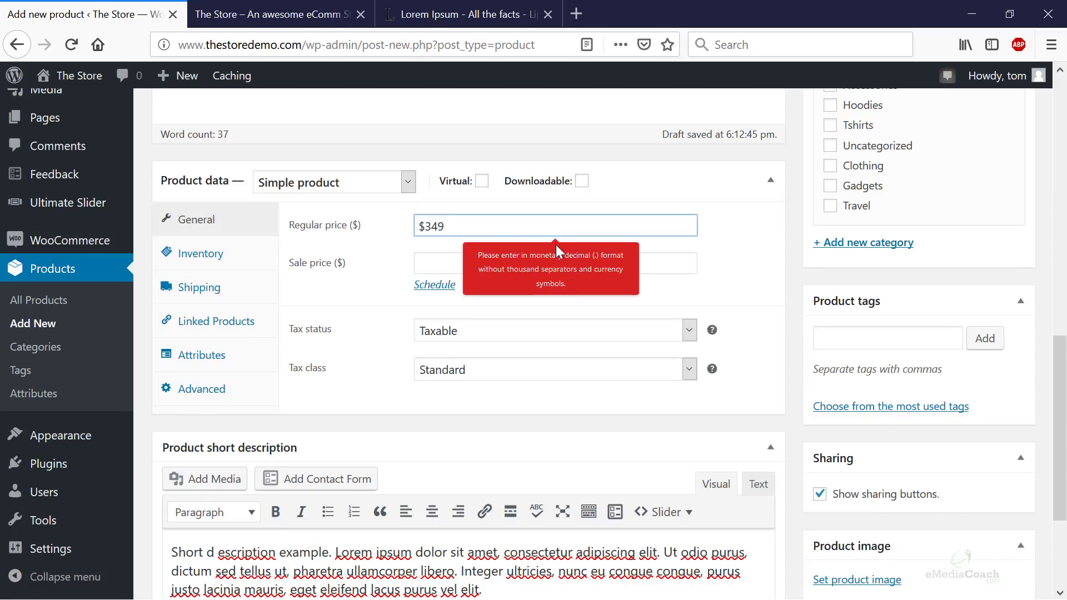
pyautogui.click(427, 231)
pyautogui.press('BackSpace')
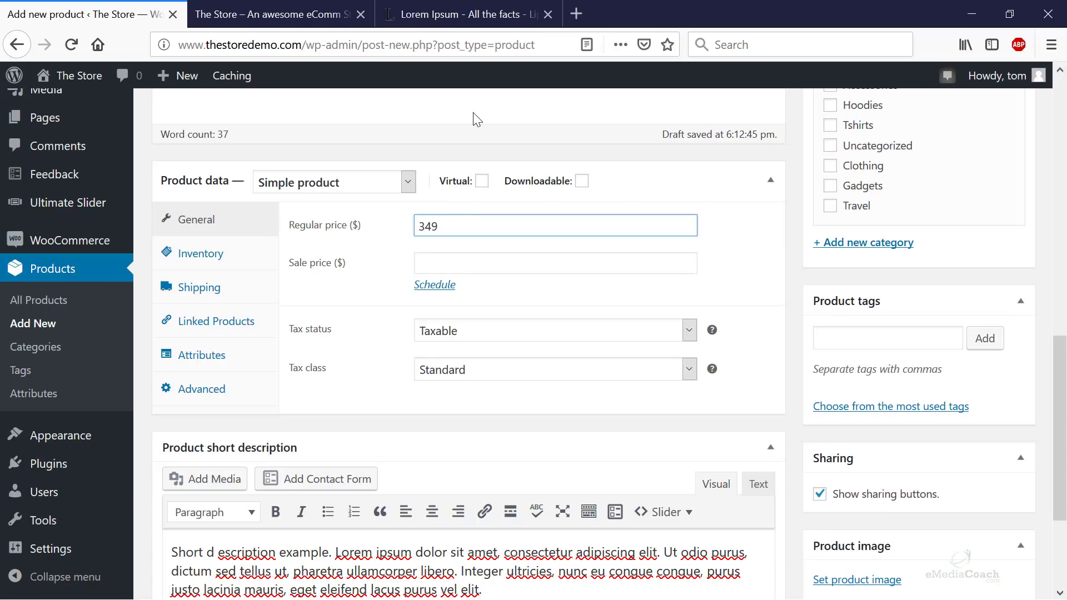
pyautogui.click(444, 263)
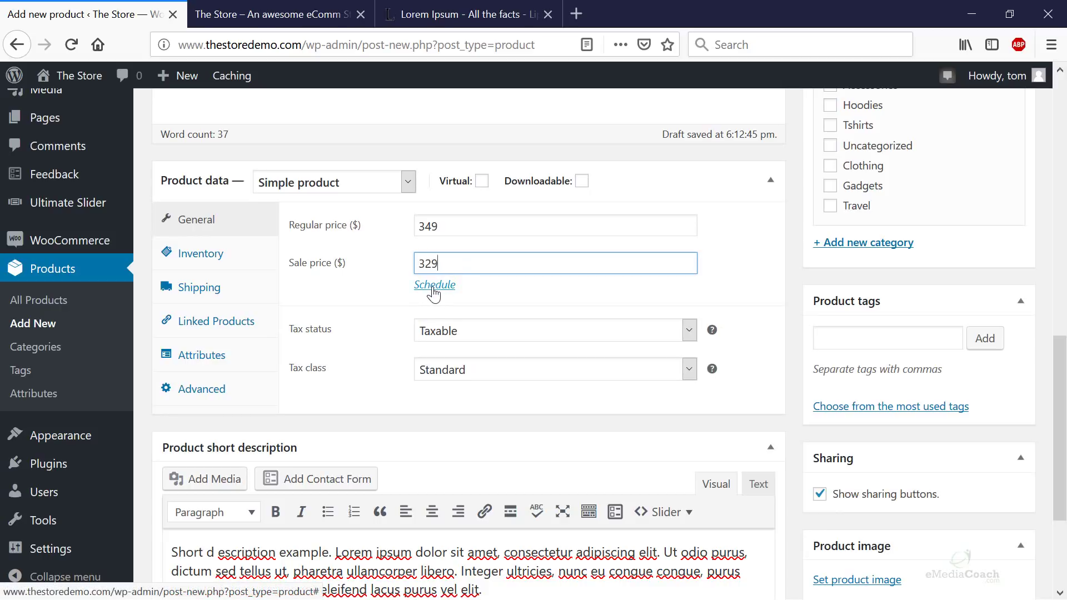
# - Keep the product type as Simple product
pyautogui.click(358, 189)
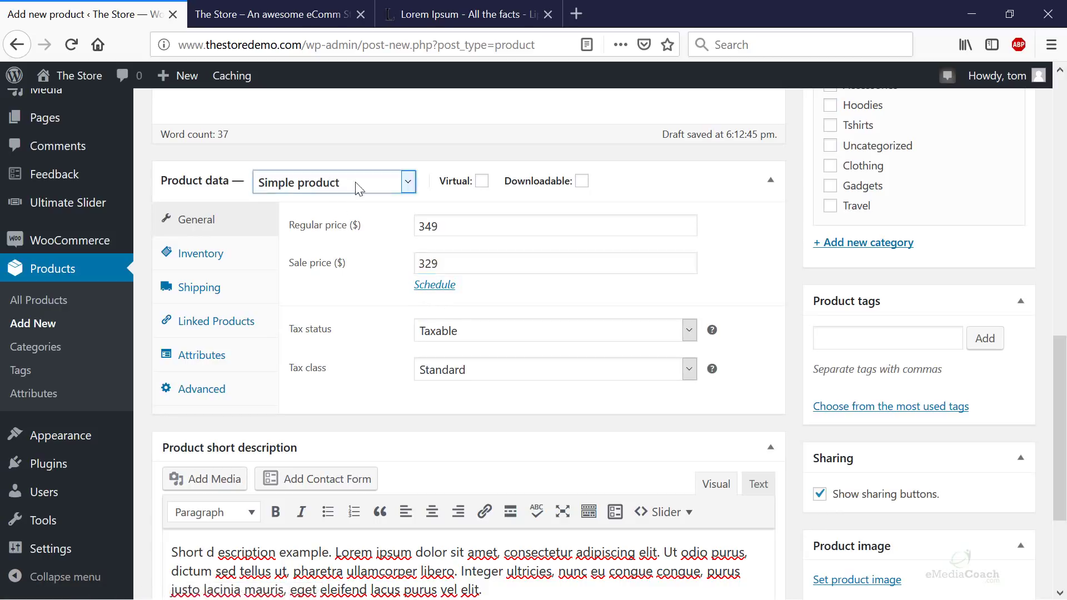
pyautogui.click(357, 188)
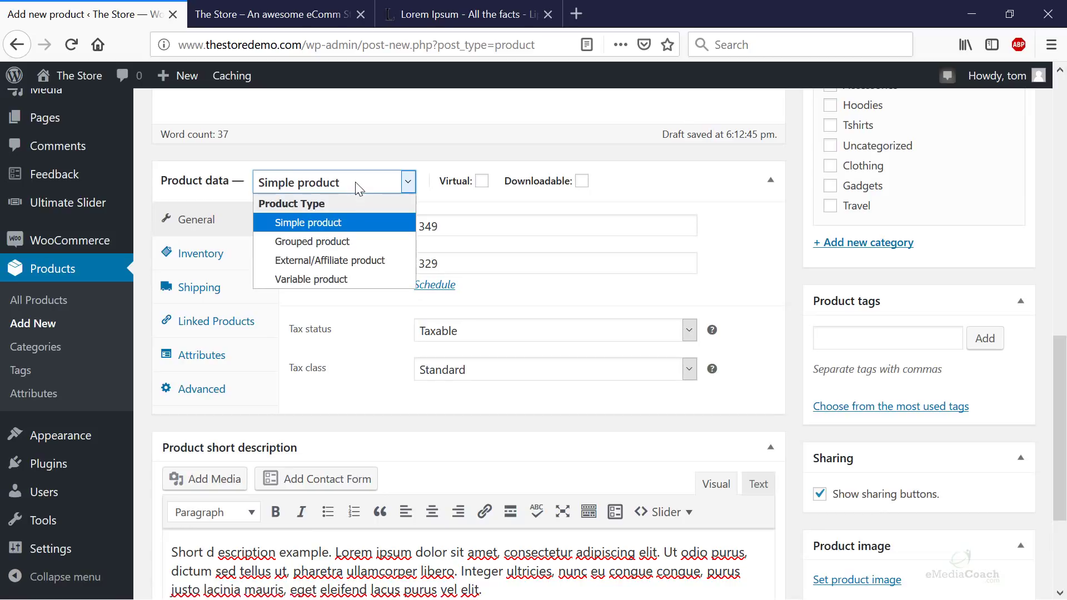
pyautogui.click(339, 222)
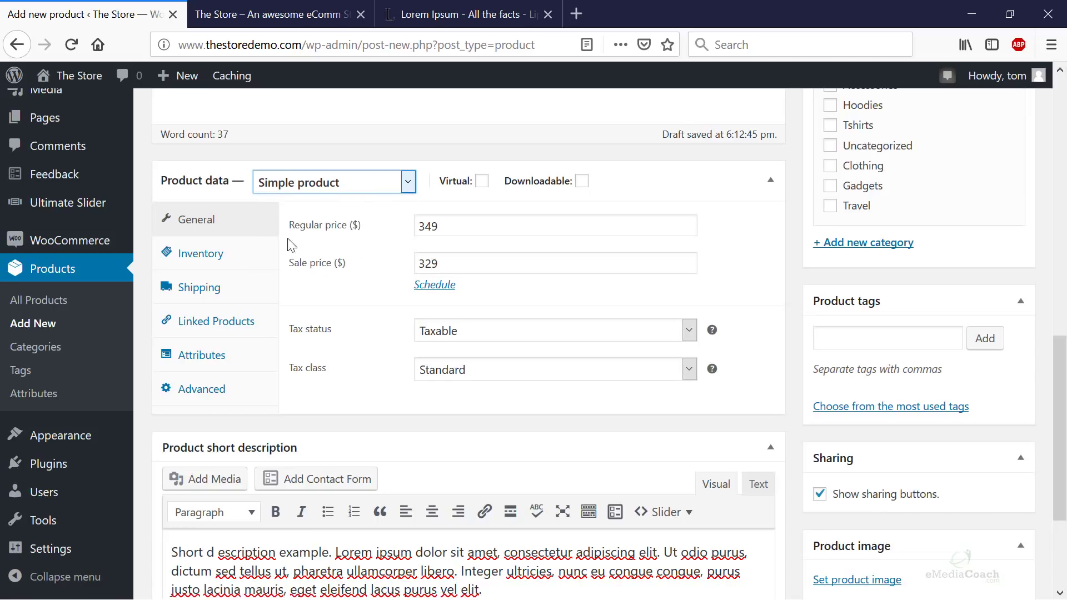
# - Turn on Manage stock for the camera with a stock quantity of 8
pyautogui.click(245, 253)
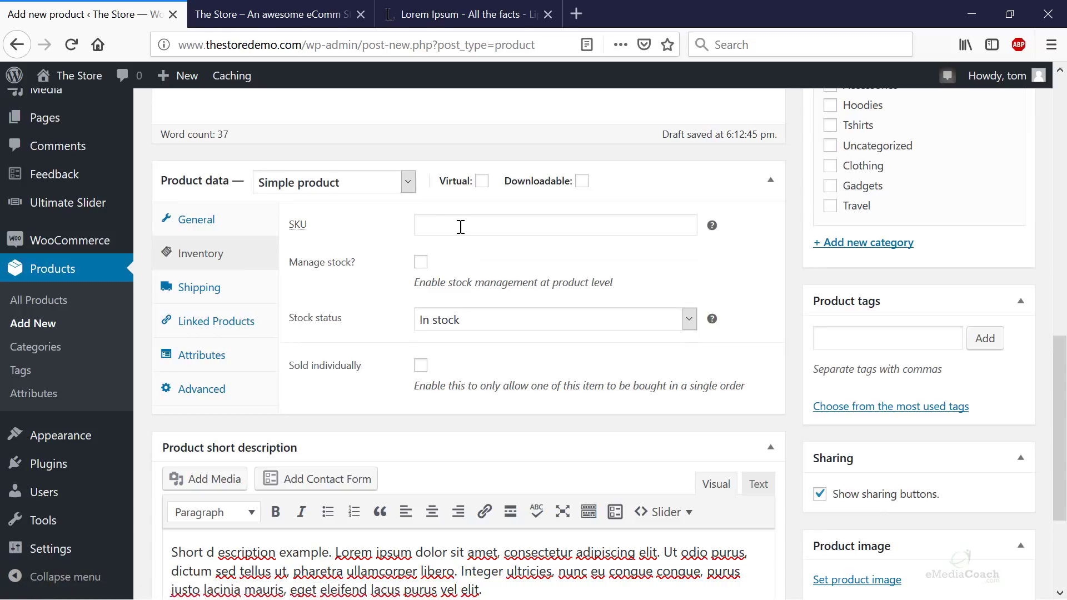
pyautogui.click(420, 263)
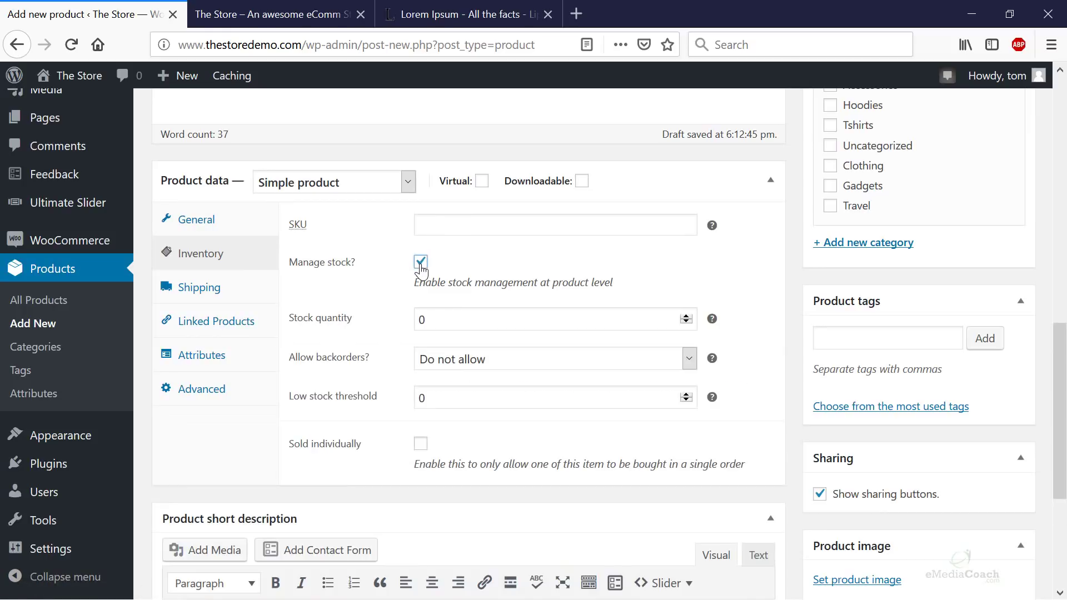
pyautogui.moveTo(452, 318); pyautogui.dragTo(401, 324)
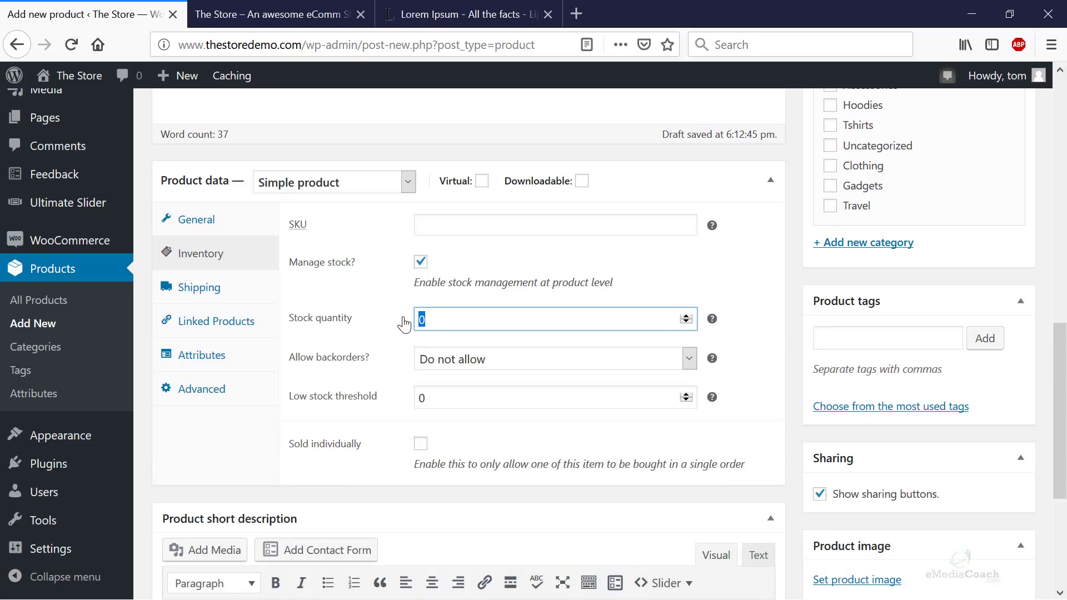
pyautogui.write('8')
# - Review the Shipping, Linked Products, Attributes and Advanced tabs, then return to the General pricing settings
pyautogui.click(226, 298)
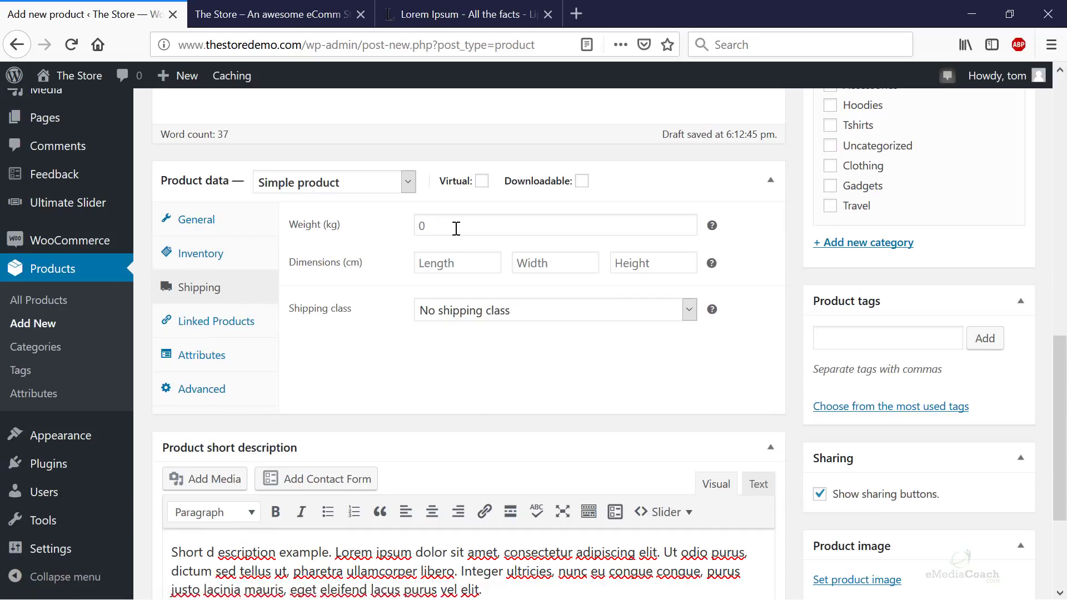
pyautogui.click(418, 225)
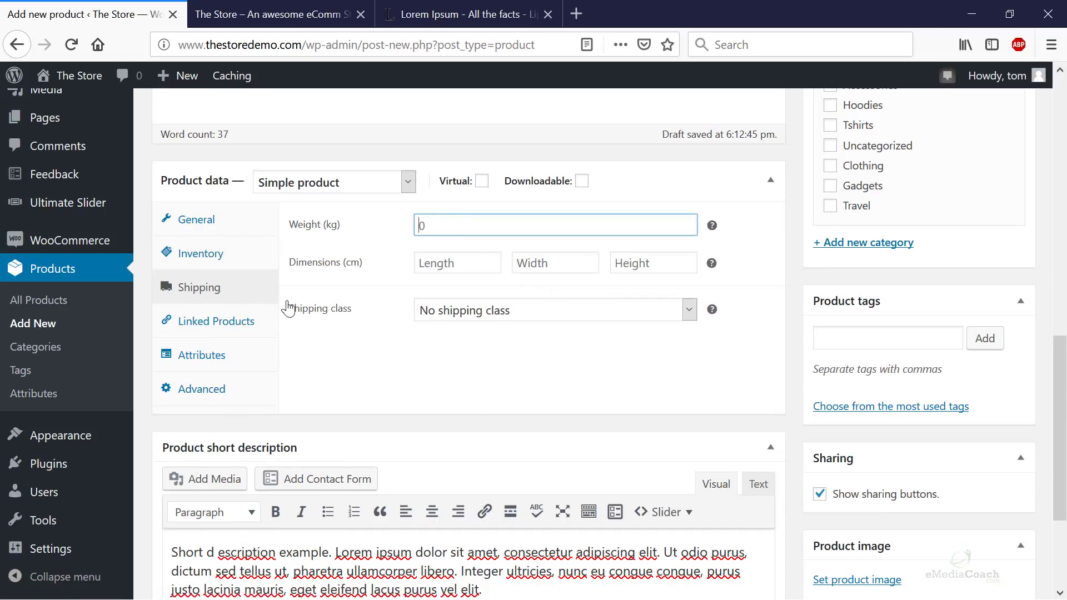
pyautogui.click(230, 322)
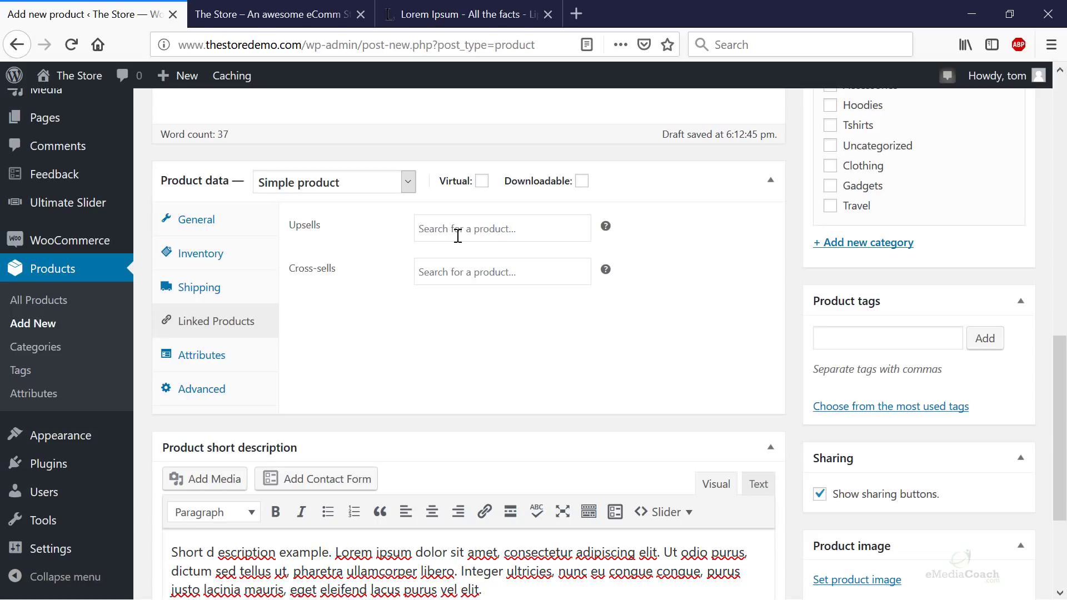
pyautogui.click(215, 357)
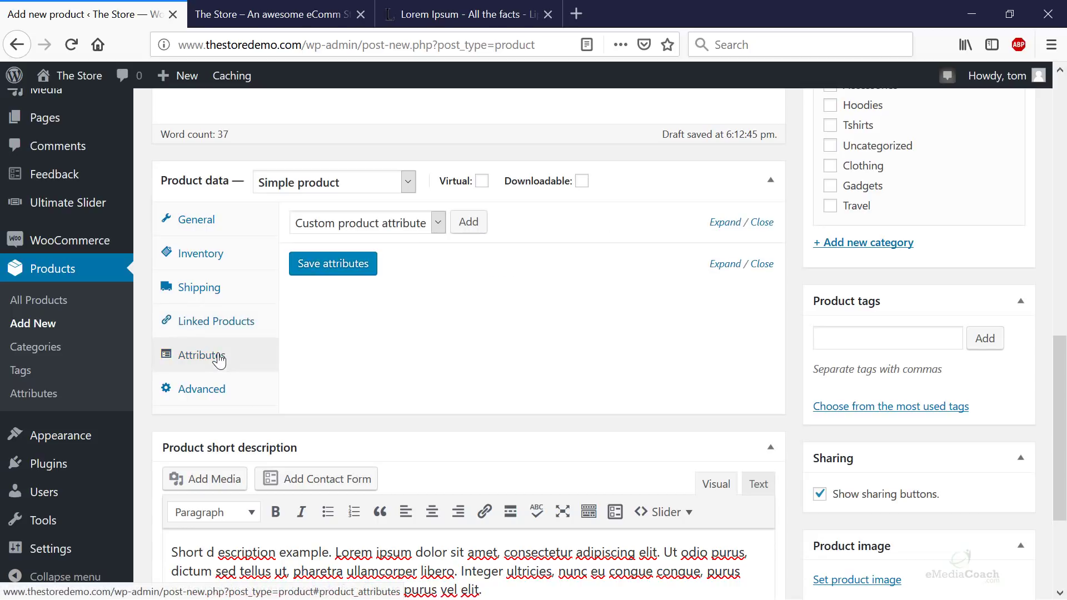
pyautogui.click(217, 395)
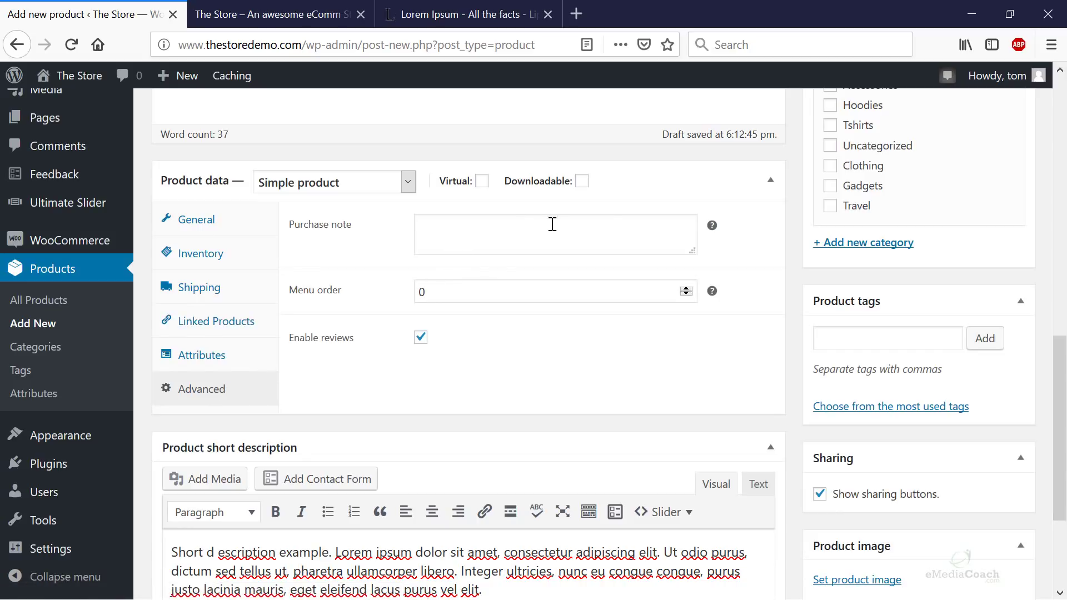
pyautogui.moveTo(712, 227)
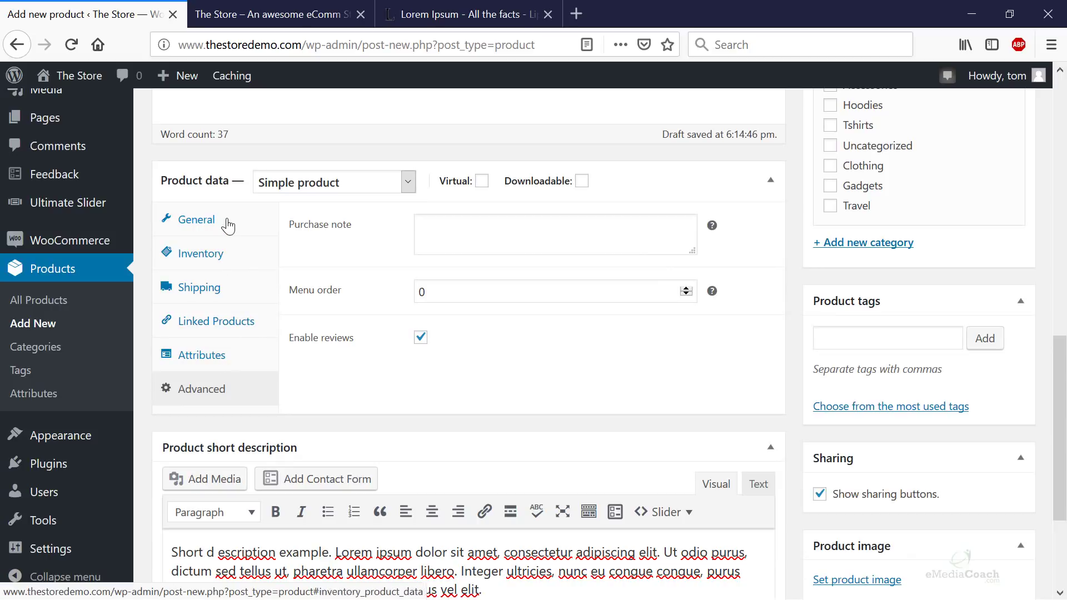
pyautogui.scroll(-3, 375, 340)
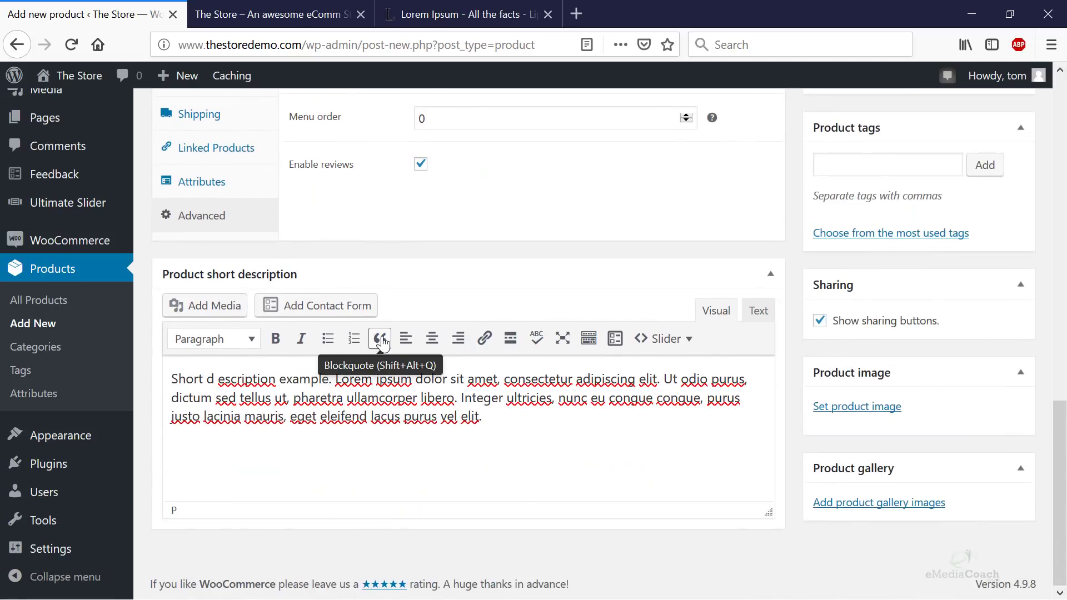
pyautogui.scroll(8, 373, 342)
pyautogui.scroll(-3, 345, 344)
pyautogui.scroll(-2, 297, 341)
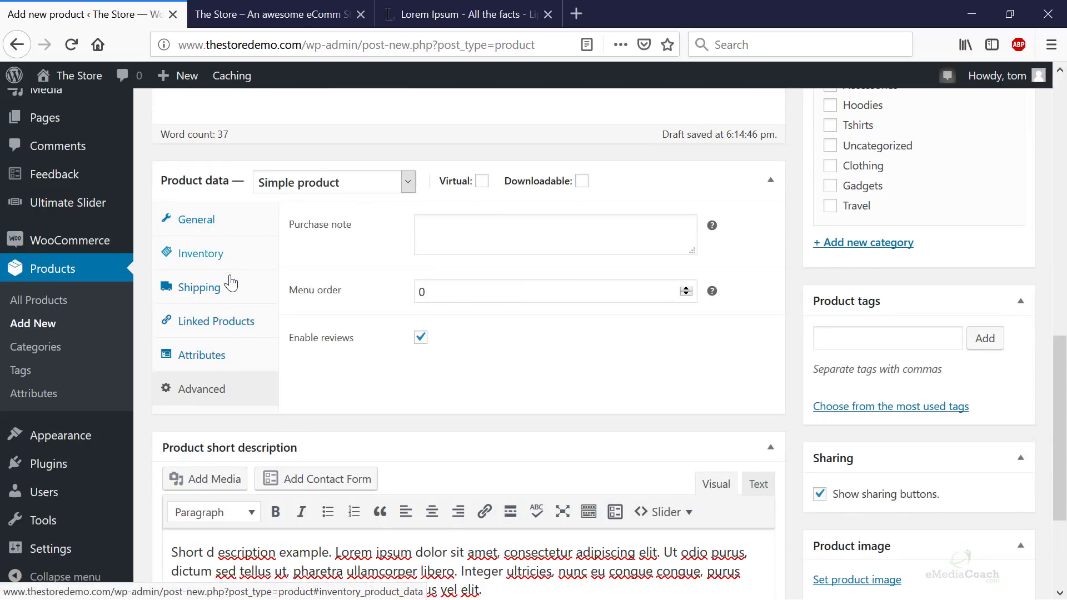
pyautogui.click(222, 233)
pyautogui.scroll(-3, 831, 351)
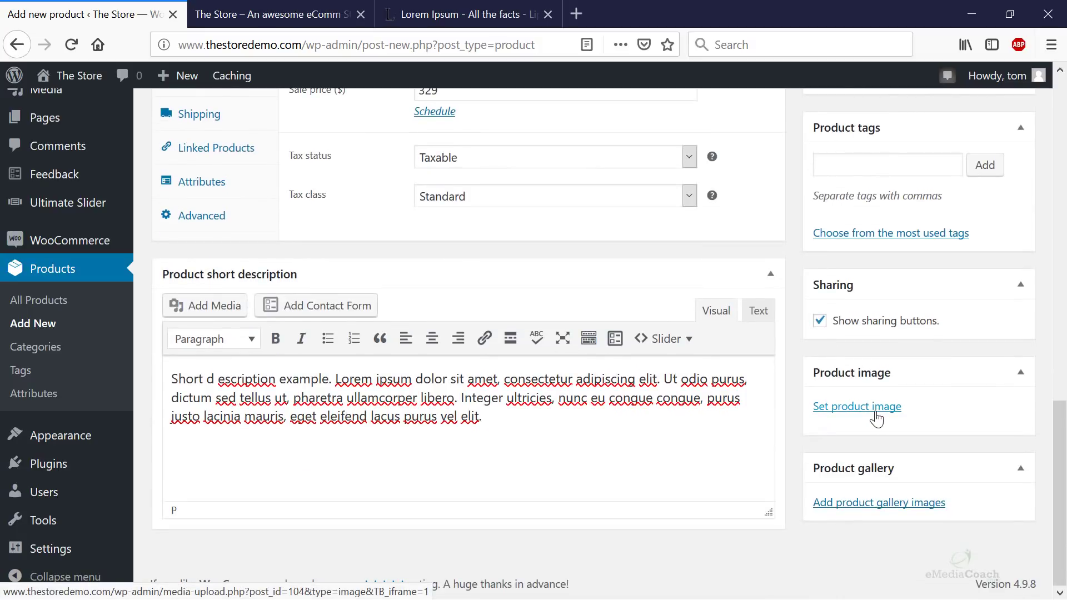
# - Upload camera.jpg and set it as the Full HD Camera's product image
pyautogui.click(871, 408)
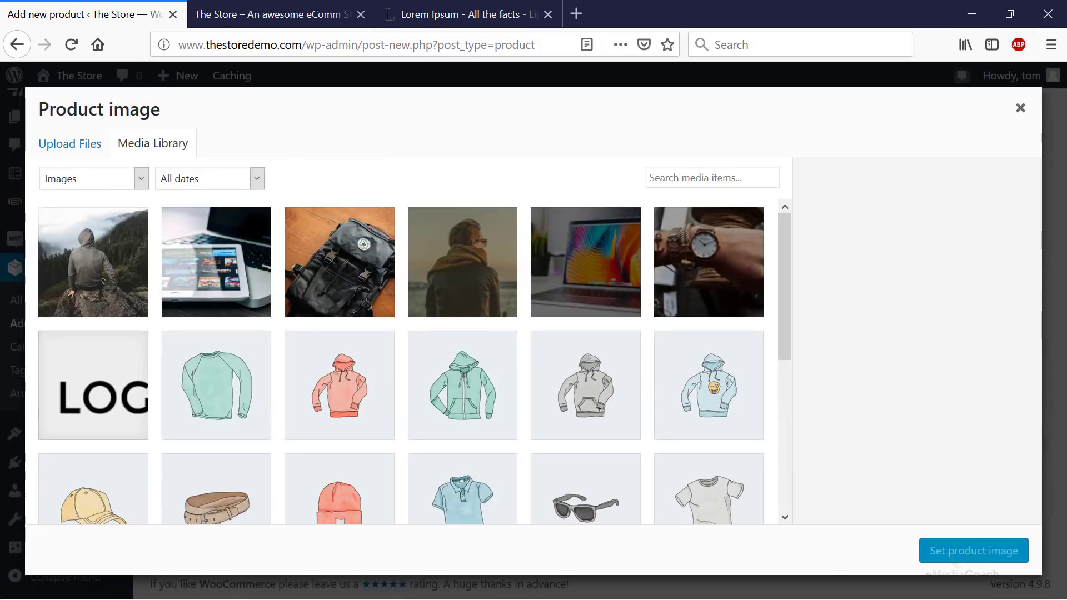
pyautogui.moveTo(1066, 277); pyautogui.dragTo(669, 398)
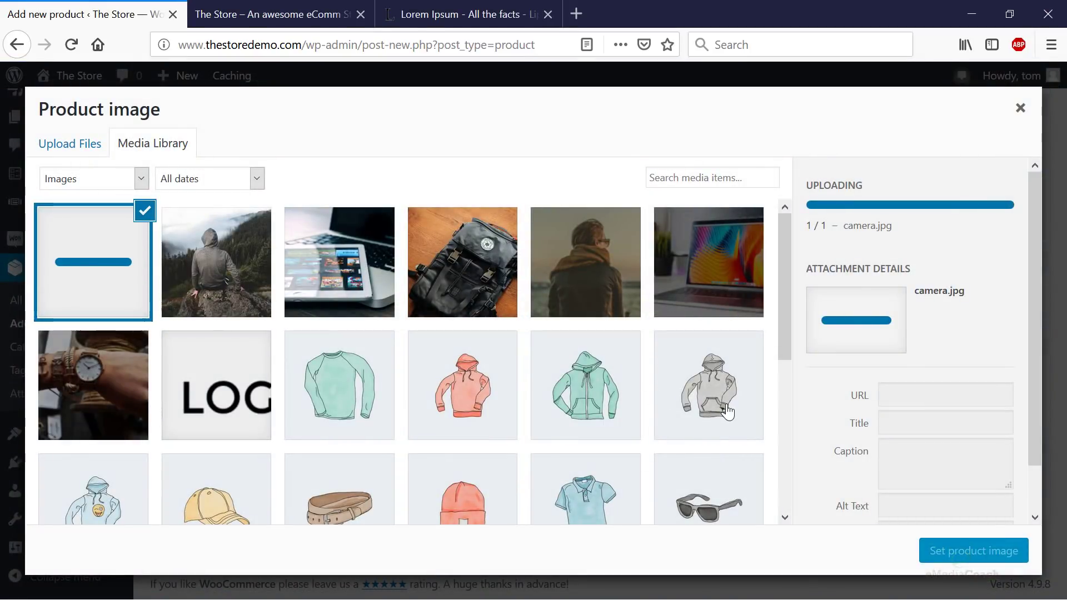
pyautogui.click(952, 553)
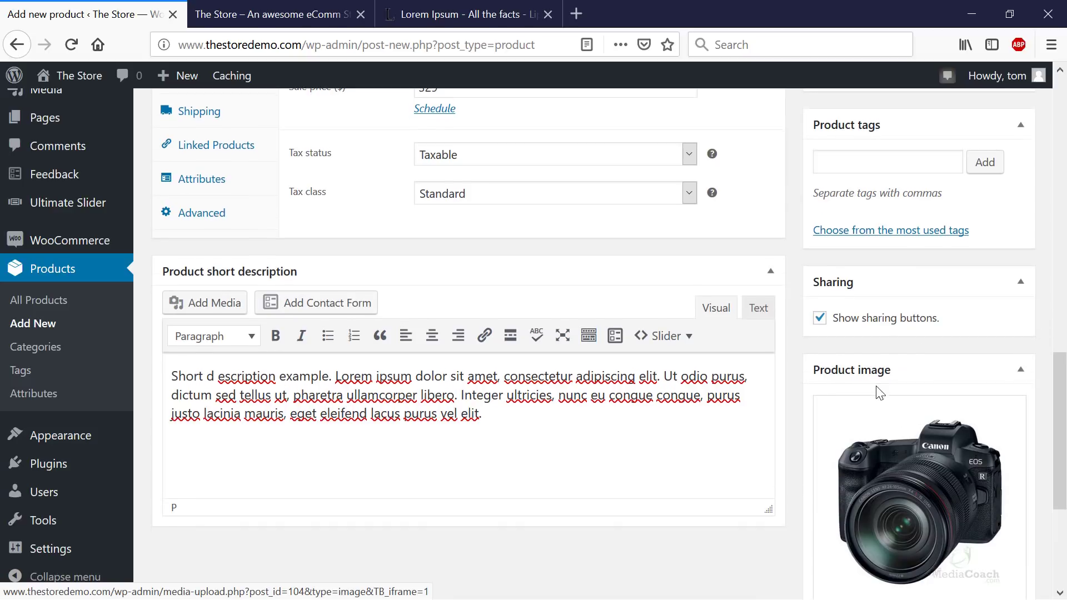
pyautogui.scroll(-3, 879, 393)
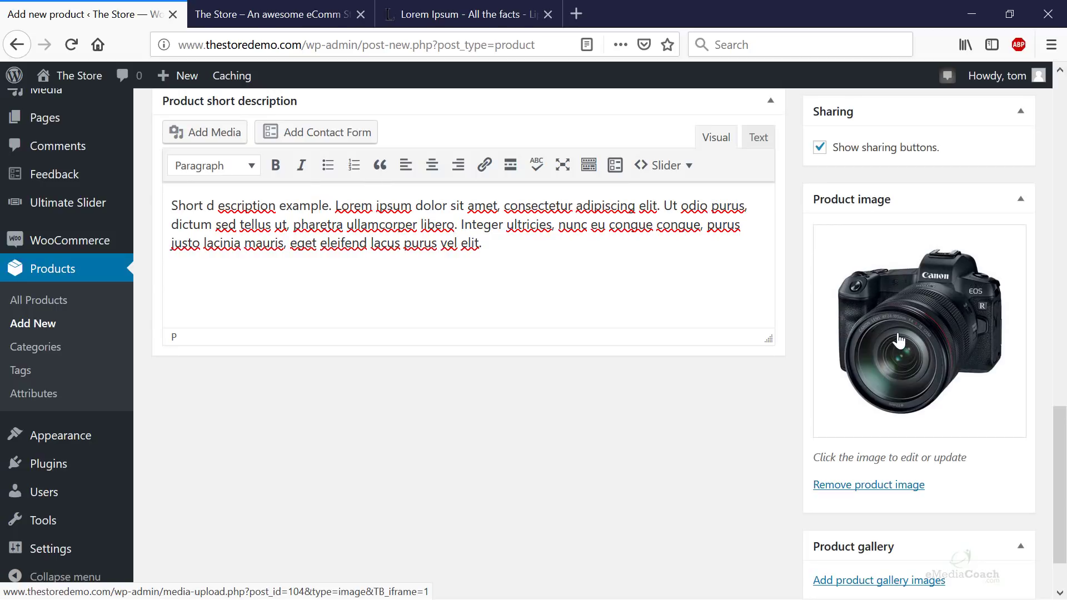
pyautogui.scroll(-1, 883, 364)
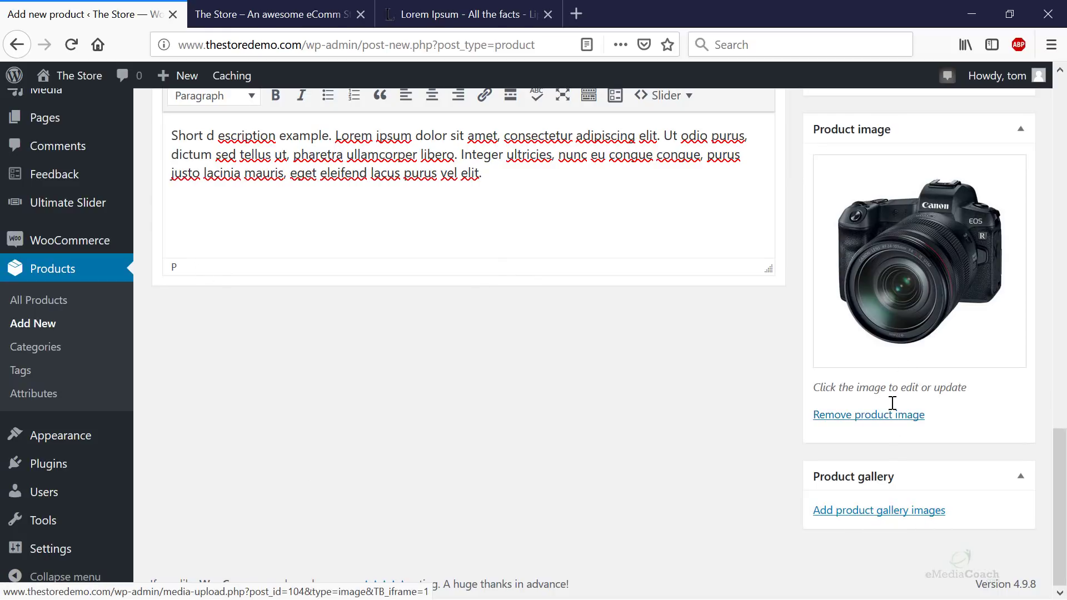
# - Upload the music player, red headphones and watch photos and add them to the product gallery
pyautogui.click(884, 510)
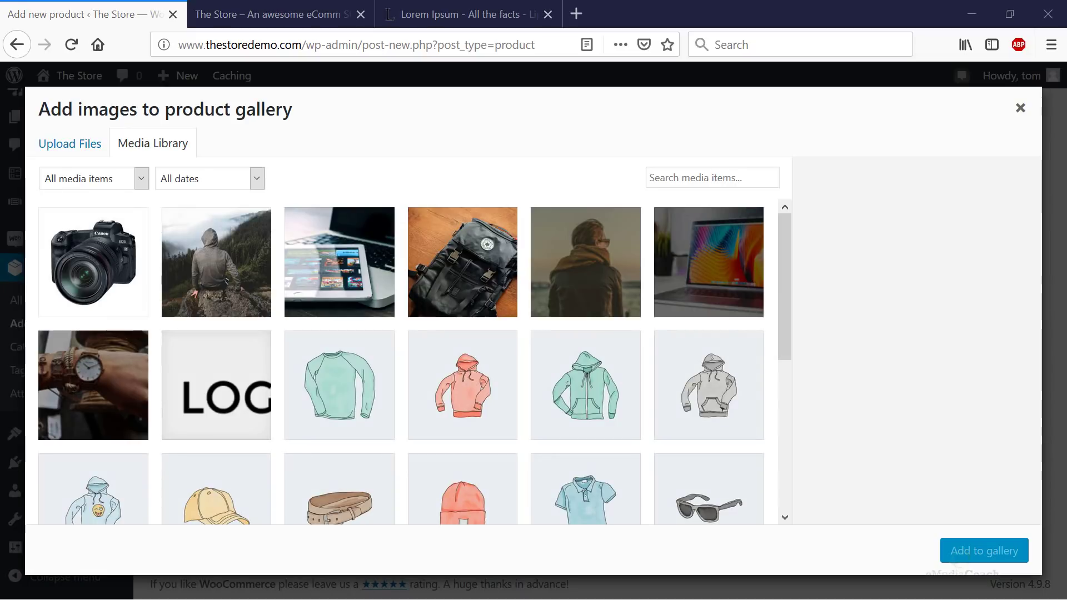
pyautogui.moveTo(1061, 323); pyautogui.dragTo(468, 322)
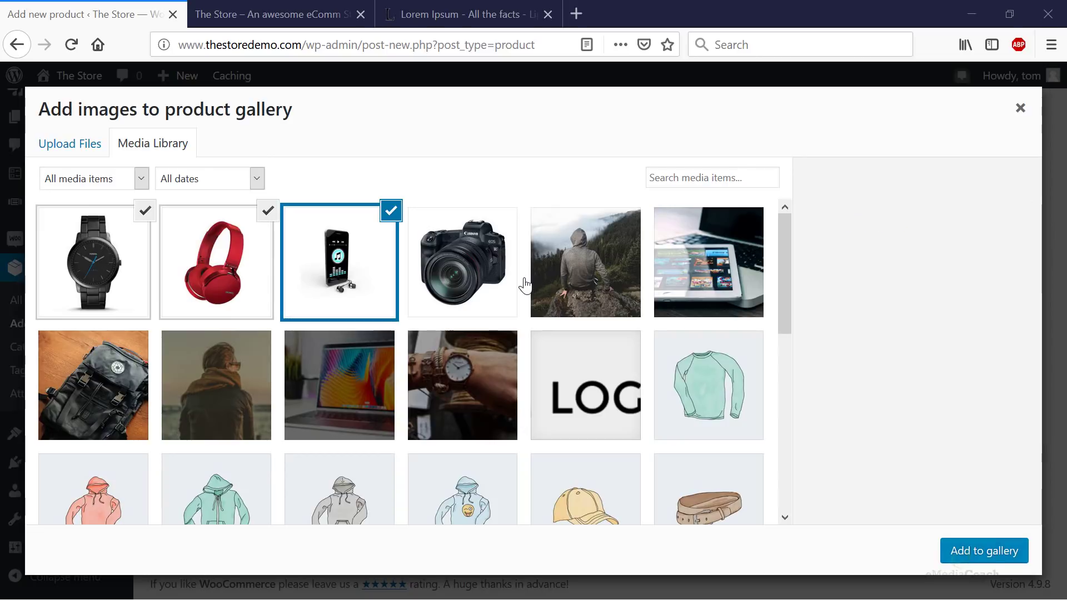
pyautogui.click(1018, 556)
pyautogui.scroll(10, 1019, 552)
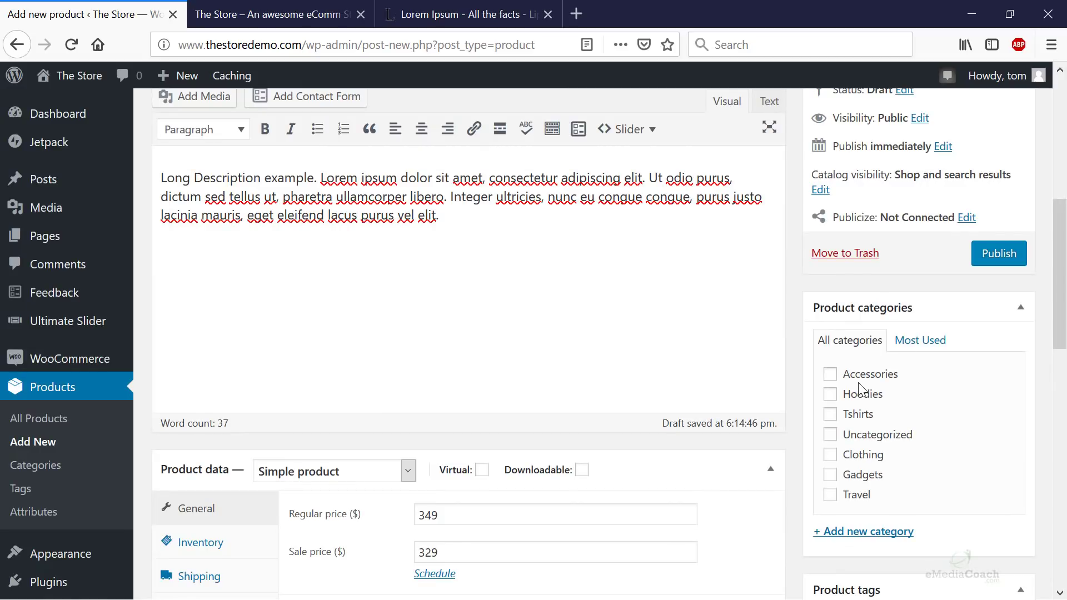
# - Tick the Gadgets category and publish the Full HD Camera product
pyautogui.scroll(7, 743, 400)
pyautogui.scroll(-8, 781, 450)
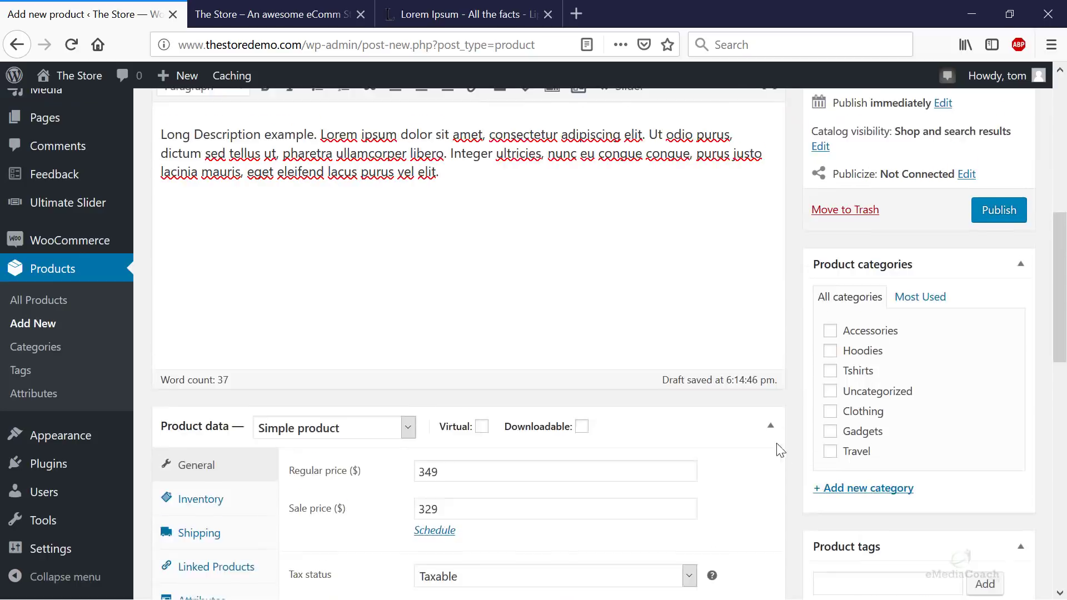
pyautogui.scroll(-1, 781, 450)
pyautogui.click(830, 361)
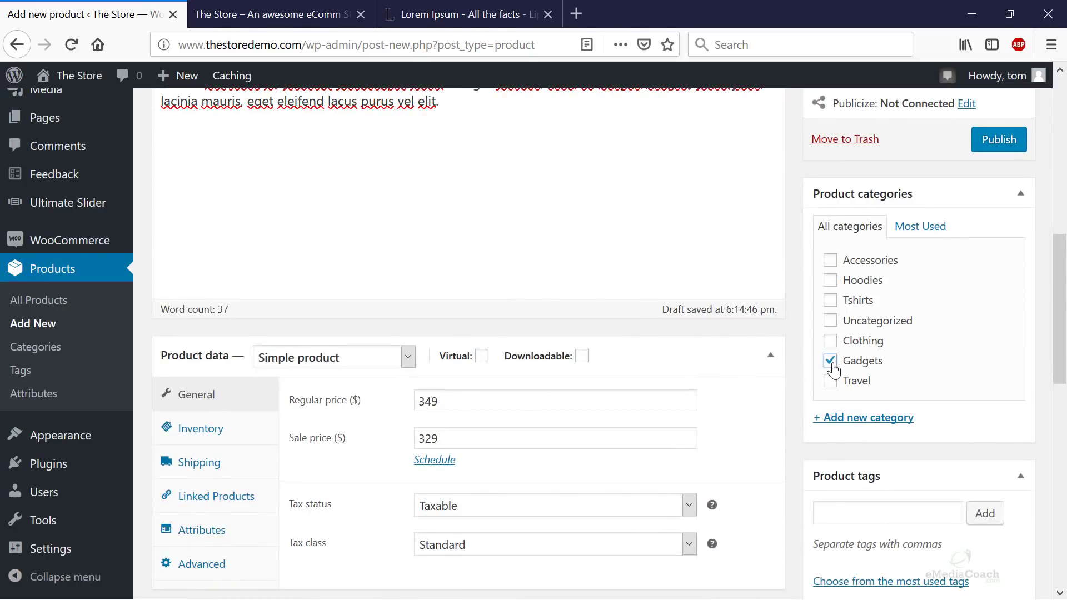
pyautogui.click(988, 142)
# - Open the published product's permalink in a new browser tab
pyautogui.scroll(3, 983, 245)
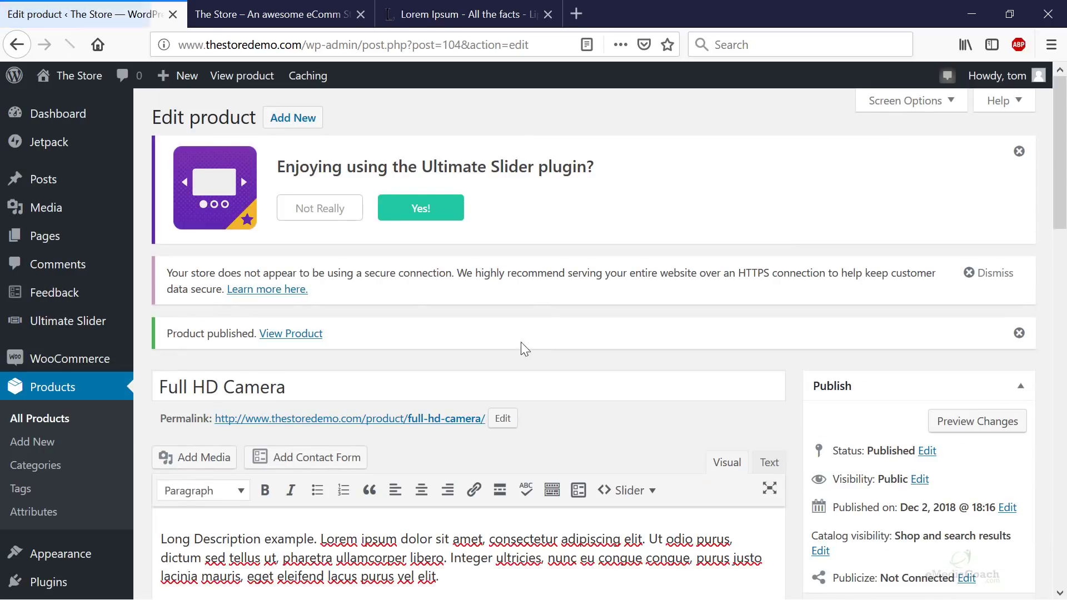
pyautogui.rightClick(367, 420)
pyautogui.click(476, 226)
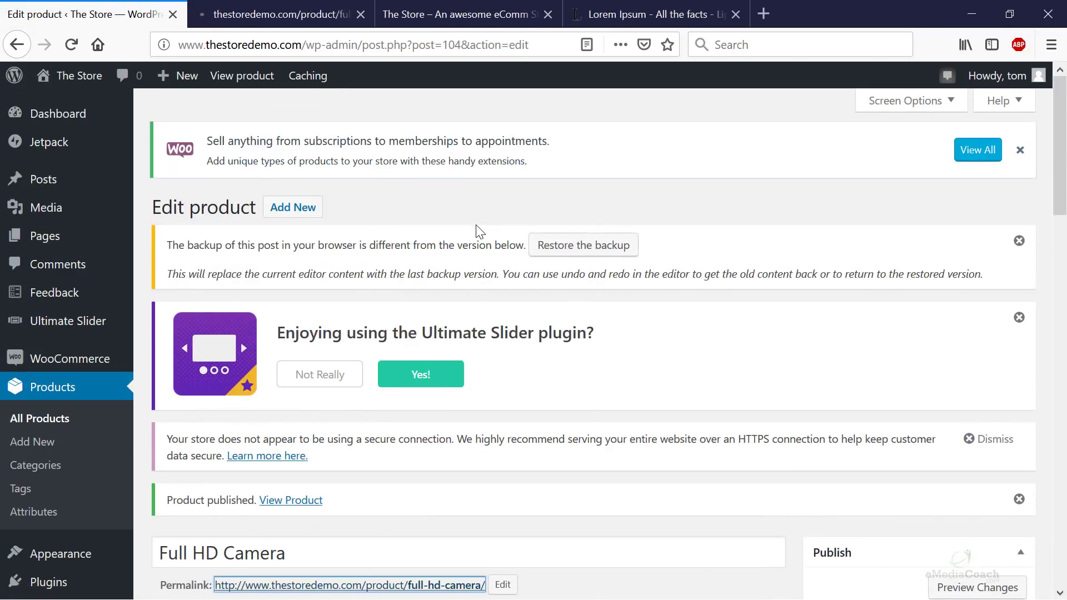
# - Look over the live Full HD Camera page, highlighting its short description
pyautogui.click(247, 11)
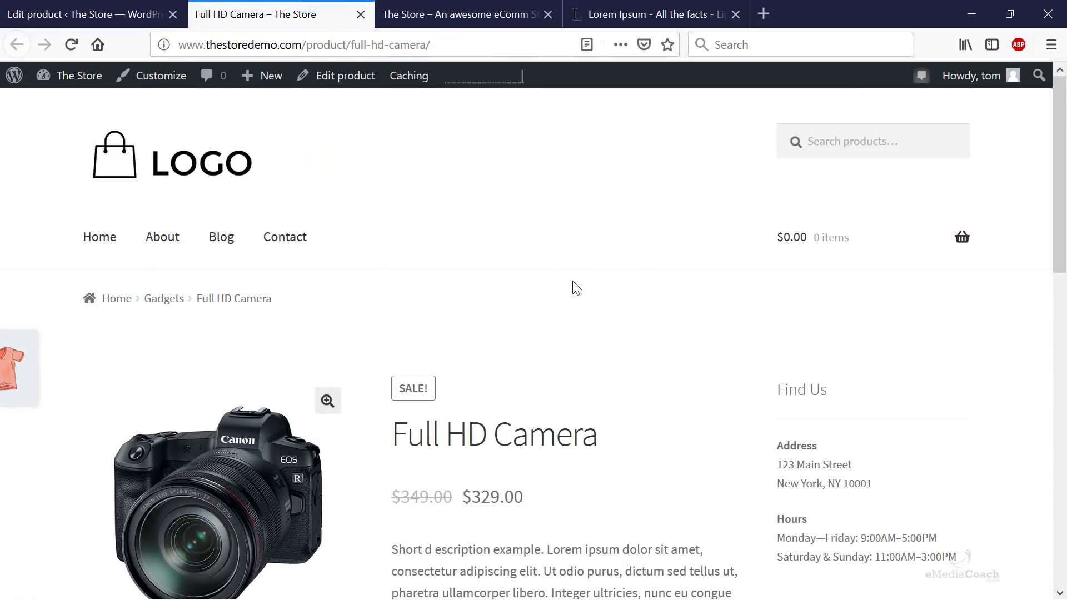
pyautogui.scroll(-2, 576, 288)
pyautogui.scroll(2, 576, 288)
pyautogui.scroll(-4, 576, 288)
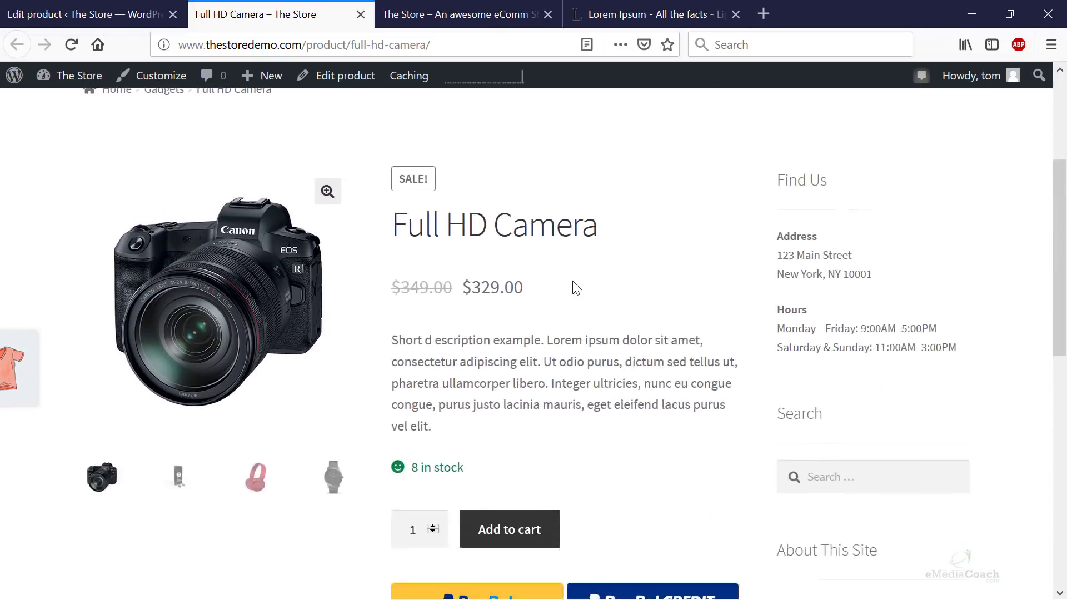
pyautogui.scroll(-1, 576, 287)
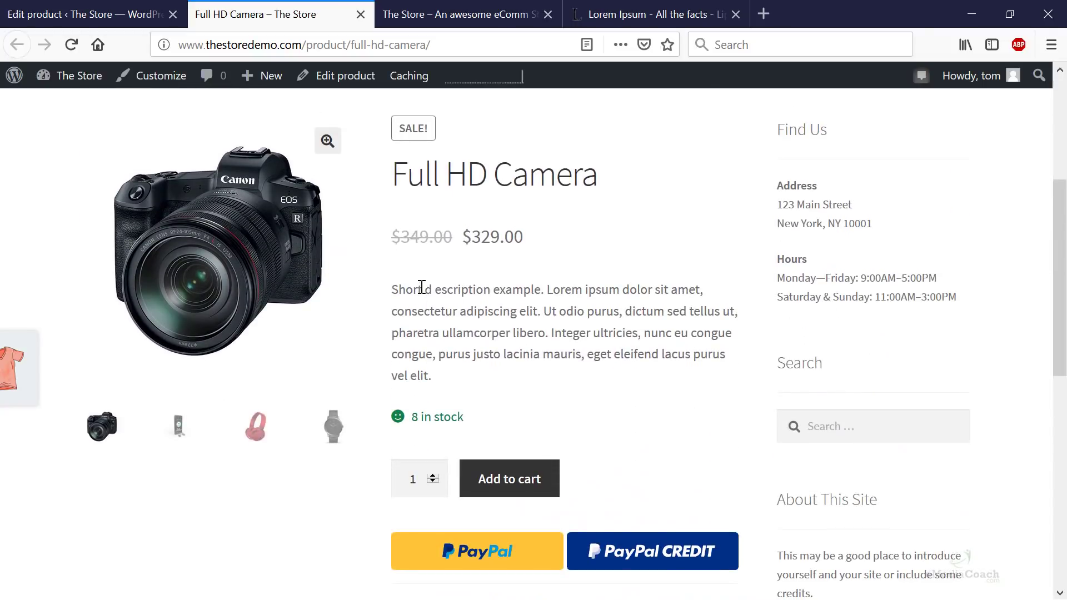
pyautogui.moveTo(389, 299); pyautogui.dragTo(503, 295)
pyautogui.click(507, 295)
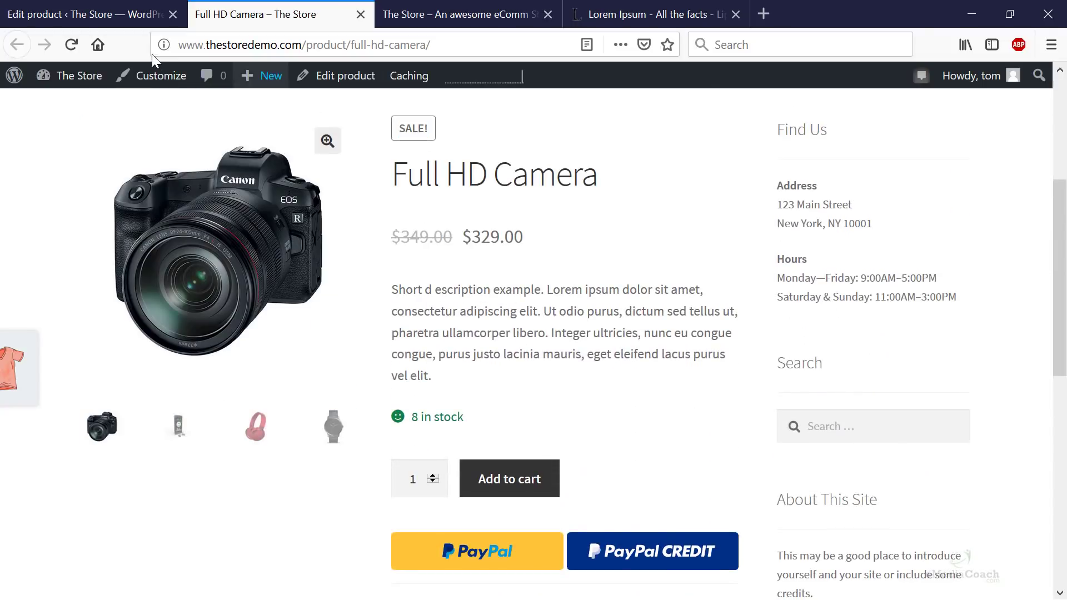
# - Compare the live product page against the admin edit page
pyautogui.click(95, 18)
pyautogui.scroll(-15, 538, 386)
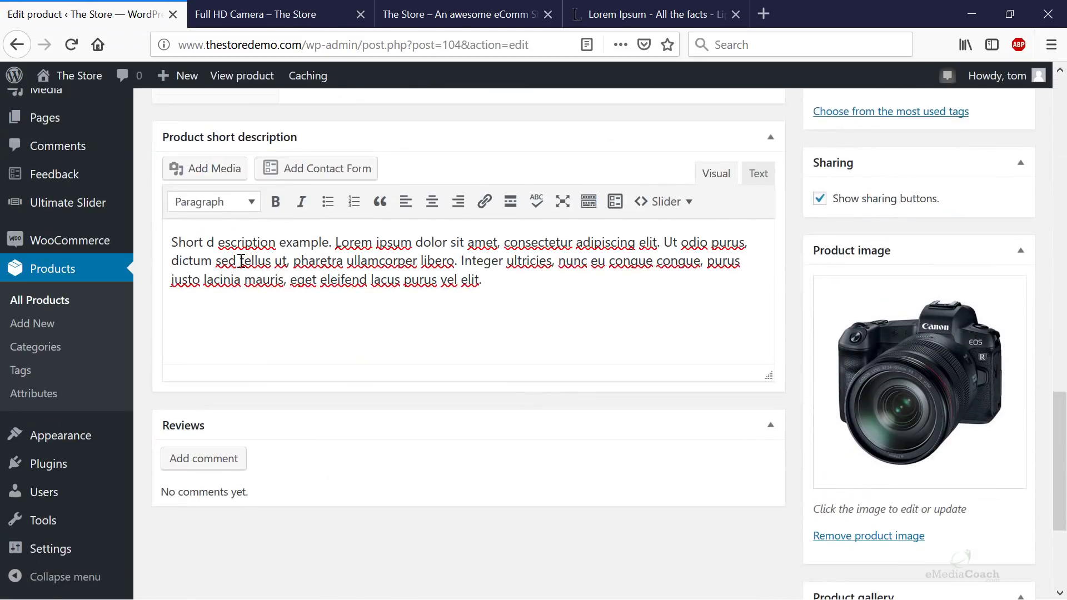
pyautogui.click(340, 21)
pyautogui.scroll(-5, 562, 350)
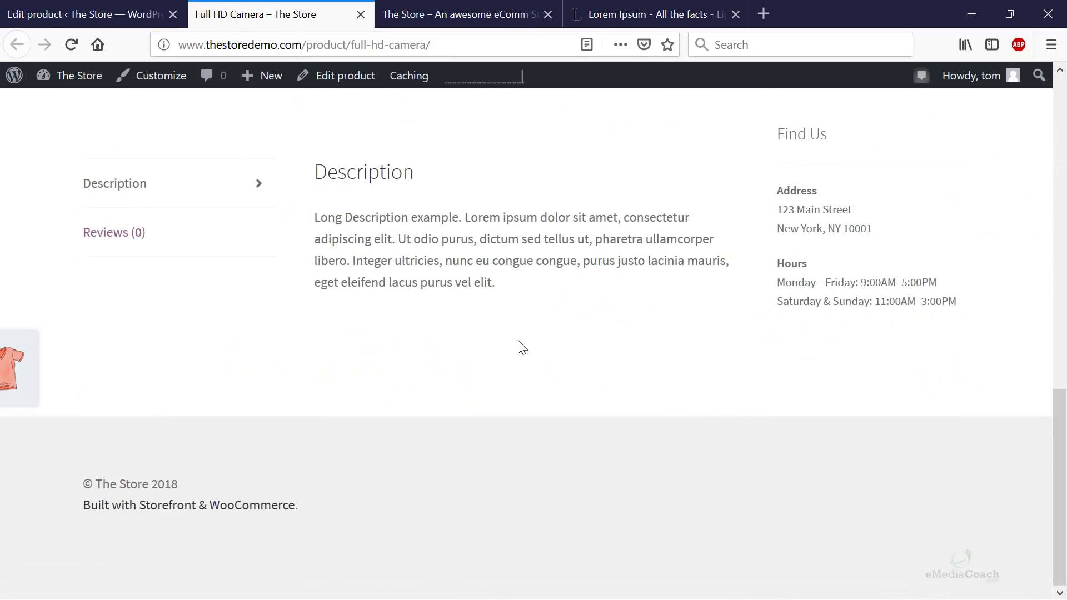
pyautogui.click(96, 14)
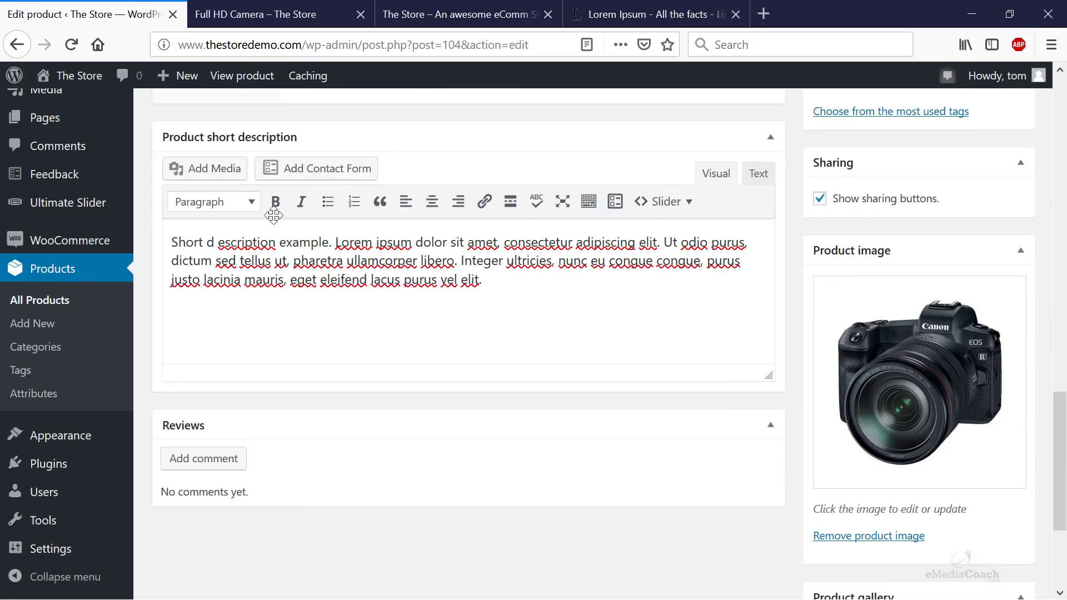
pyautogui.scroll(10, 379, 366)
pyautogui.scroll(3, 381, 368)
pyautogui.click(247, 17)
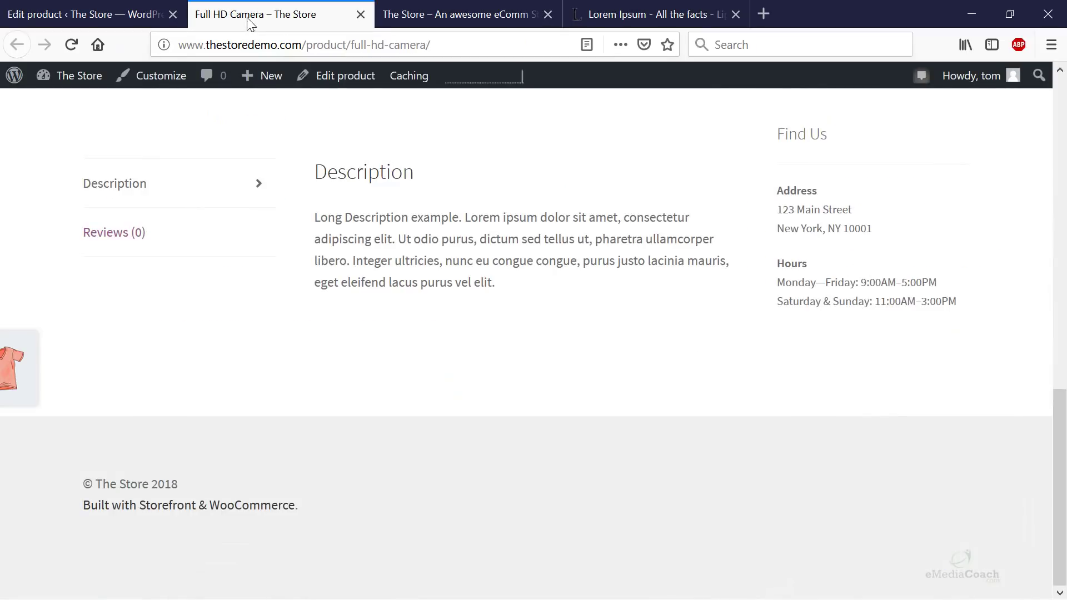
pyautogui.scroll(5, 489, 327)
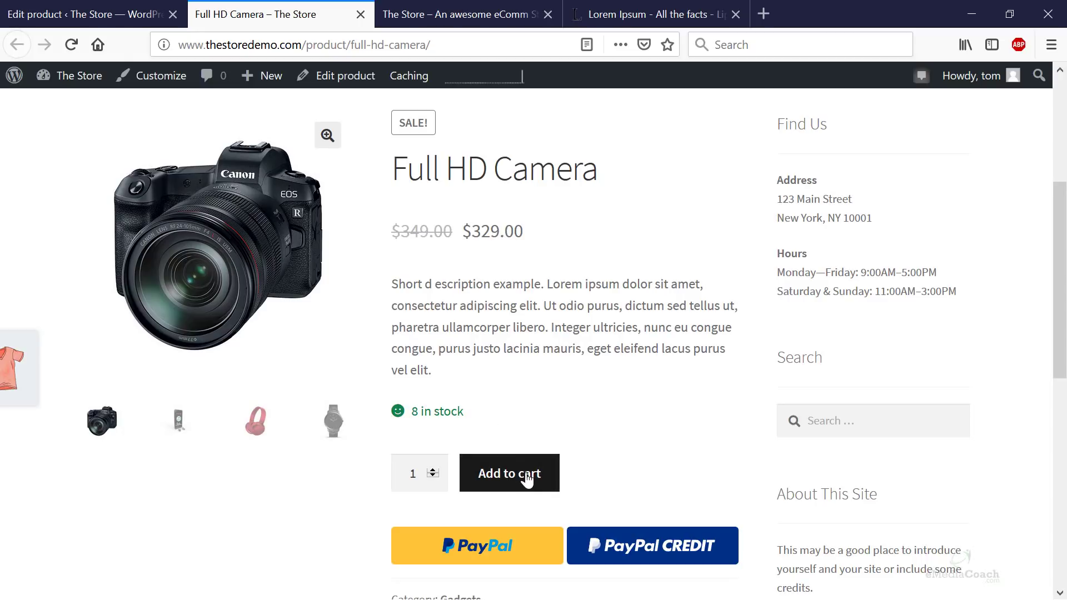
# - Add the Full HD Camera to the shopping cart from the storefront
pyautogui.click(556, 481)
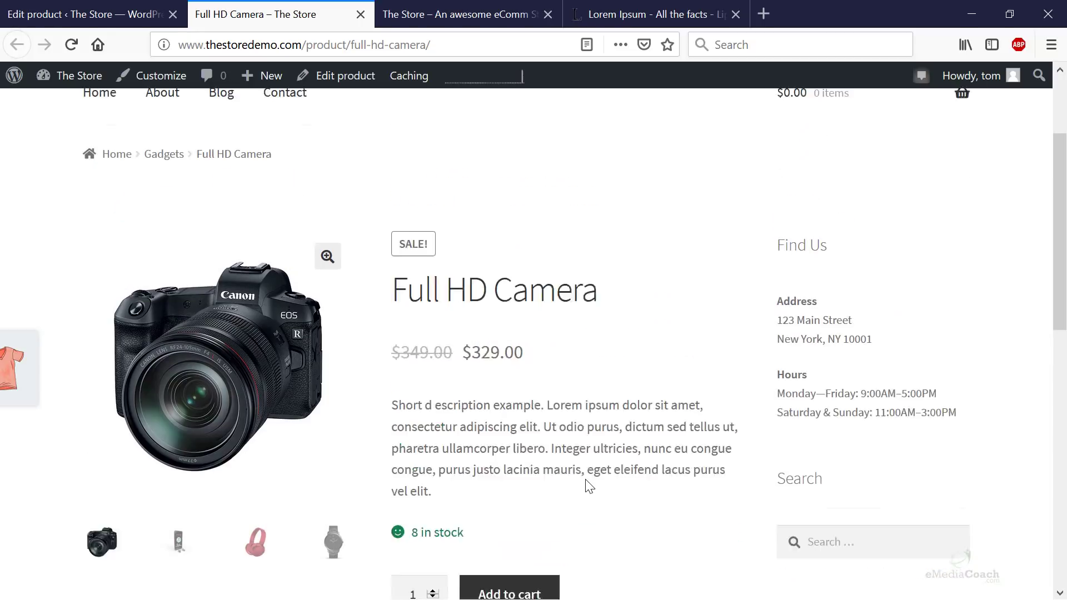
pyautogui.scroll(-6, 611, 470)
pyautogui.scroll(5, 745, 381)
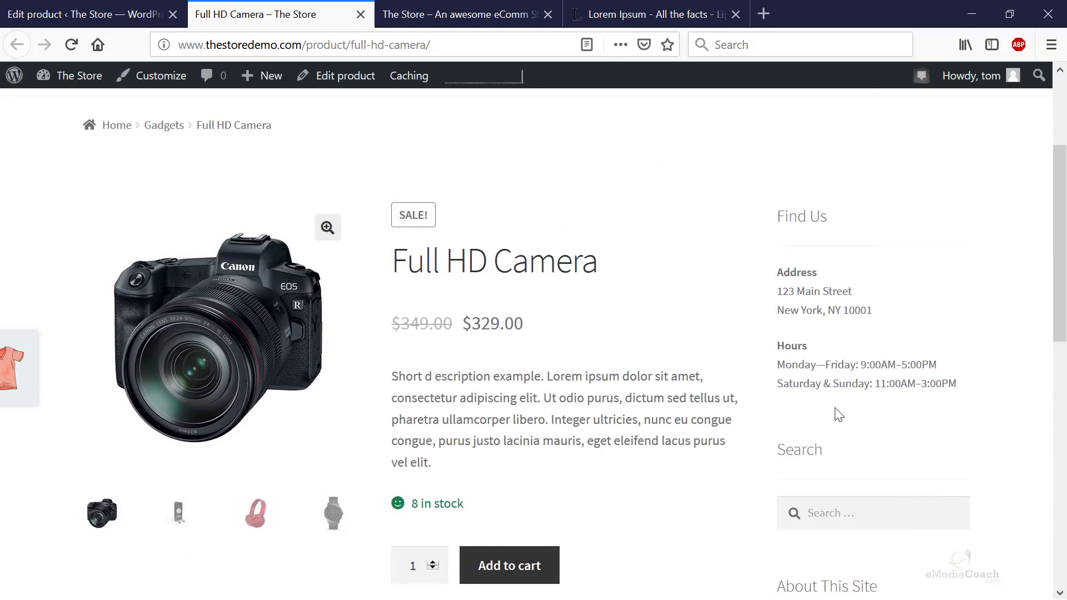
pyautogui.scroll(-8, 845, 406)
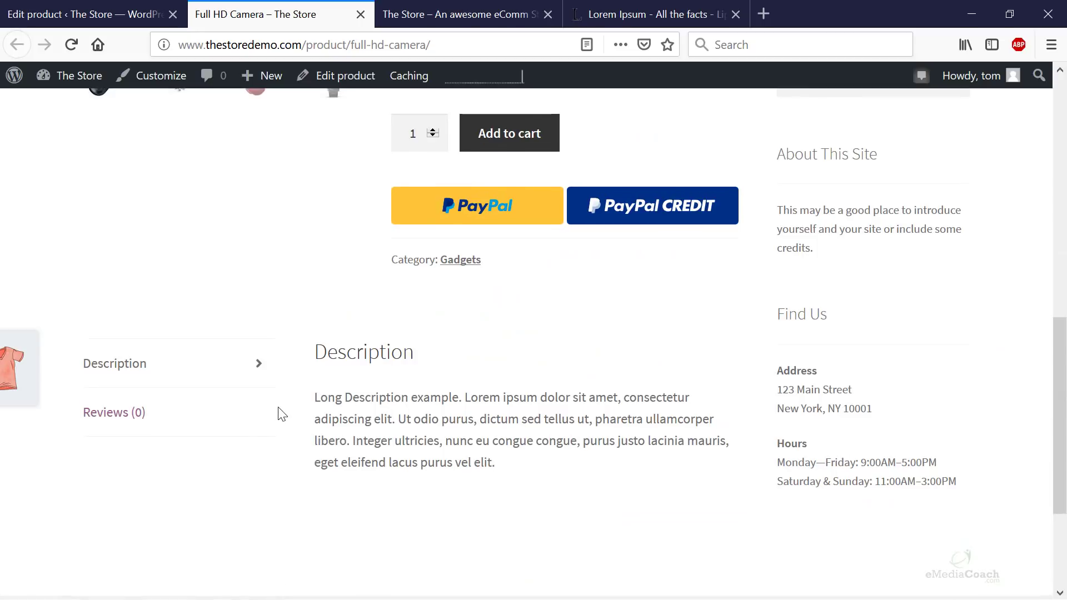
pyautogui.scroll(8, 277, 412)
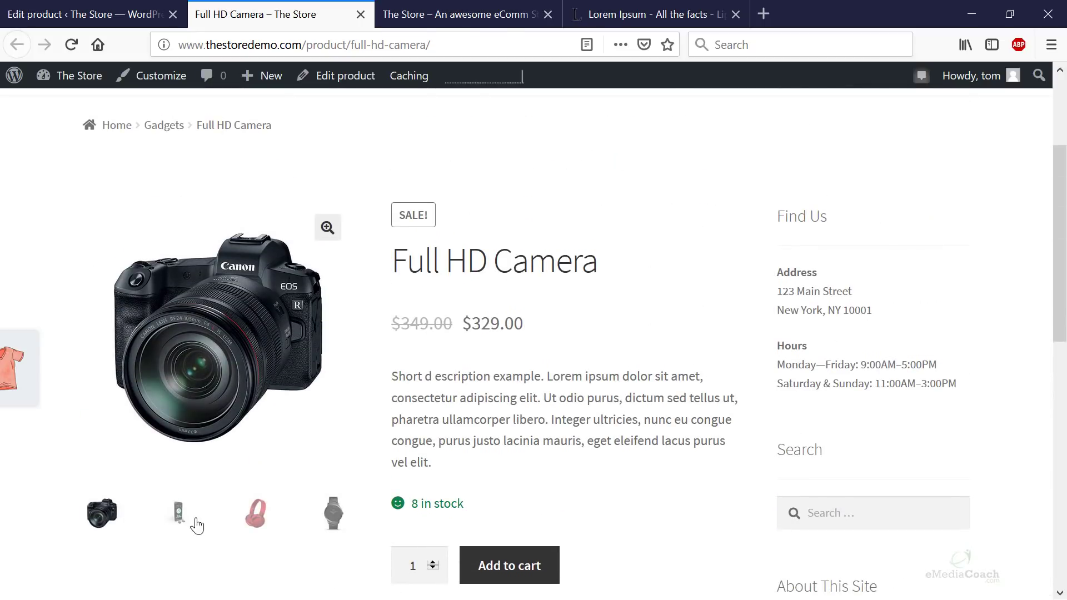
# - View the music player, red headphones, watch and camera gallery images in turn
pyautogui.click(180, 524)
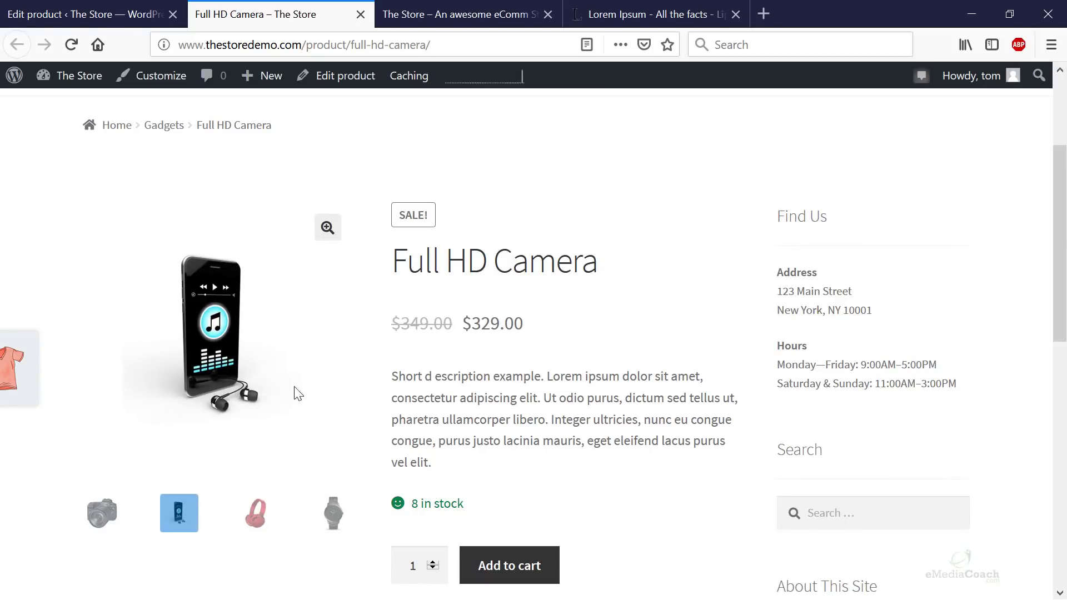
pyautogui.click(253, 515)
pyautogui.click(333, 512)
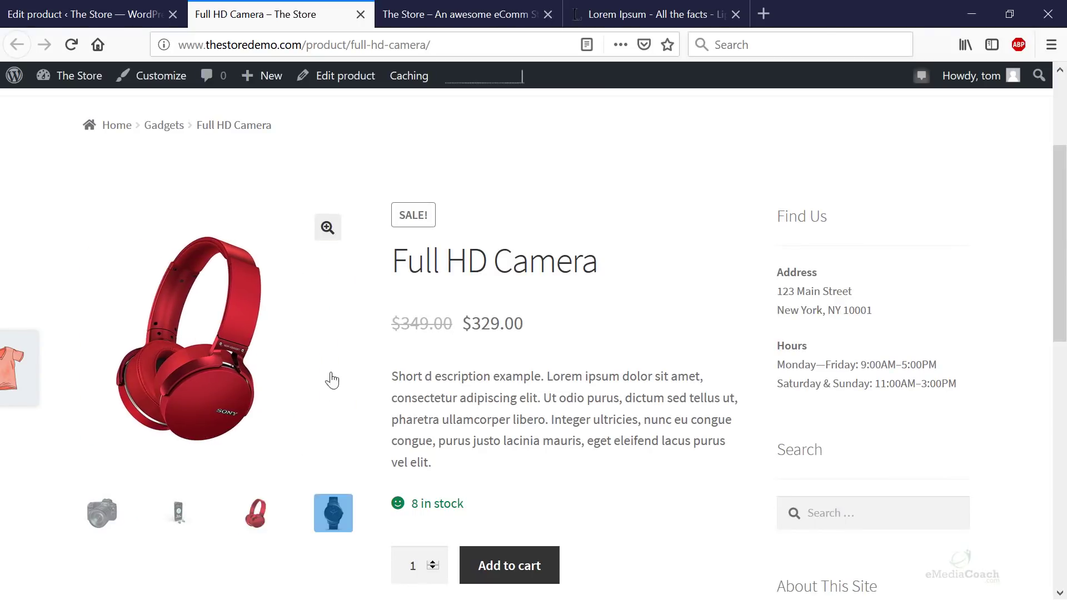
pyautogui.click(101, 512)
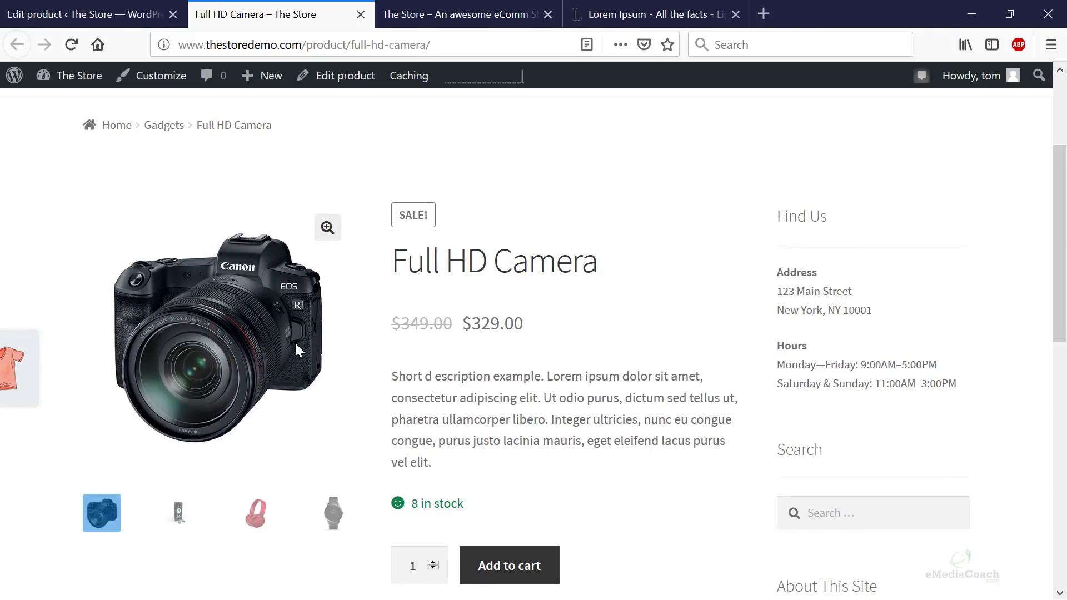
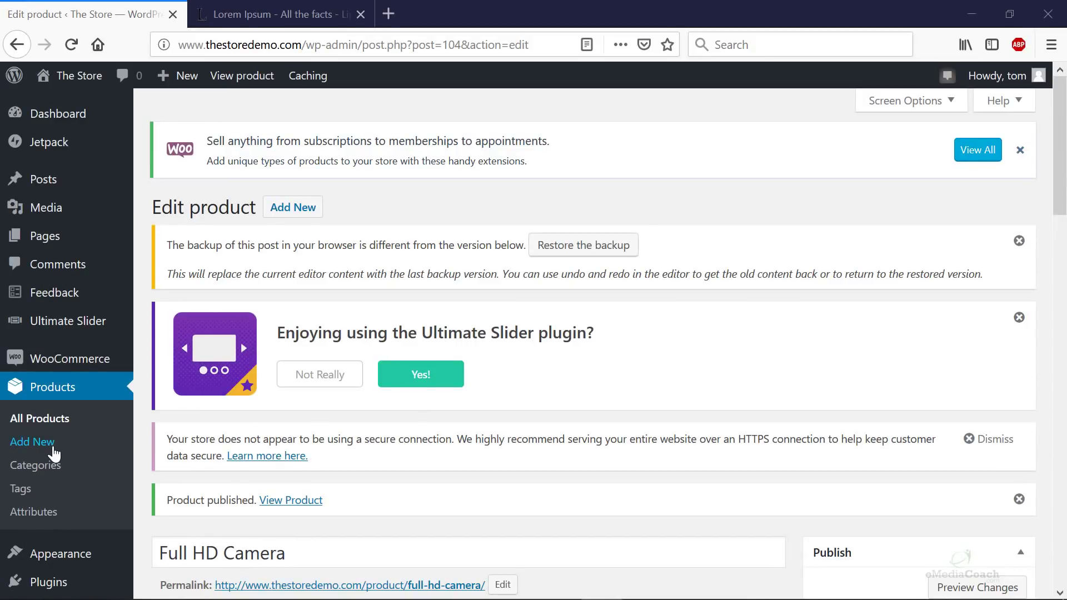
# - Start a new product titled 'Tshirt'
pyautogui.click(32, 442)
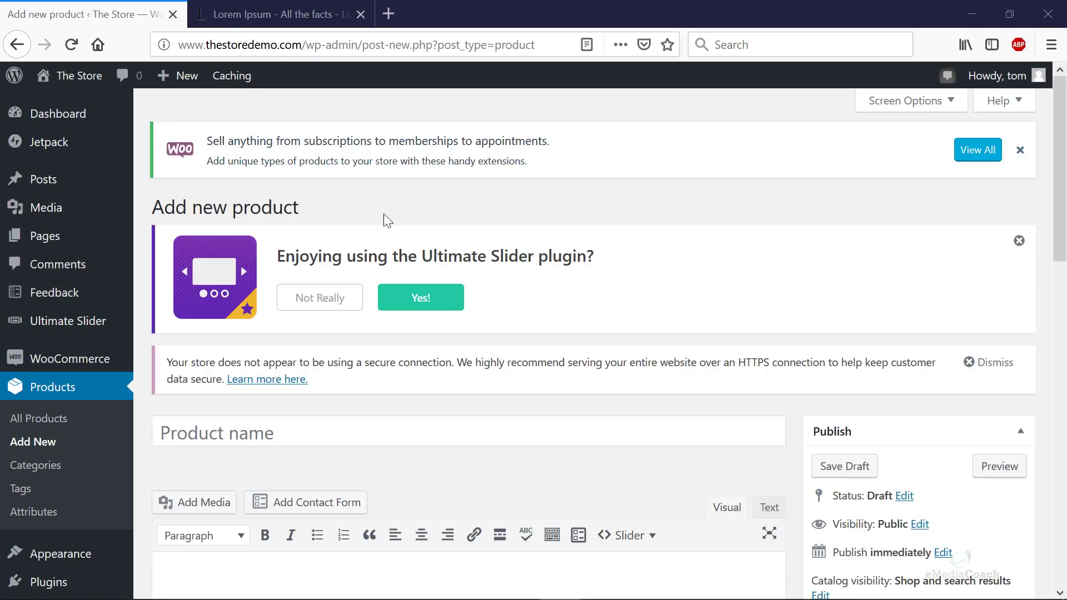
pyautogui.click(223, 435)
pyautogui.scroll(-3, 225, 428)
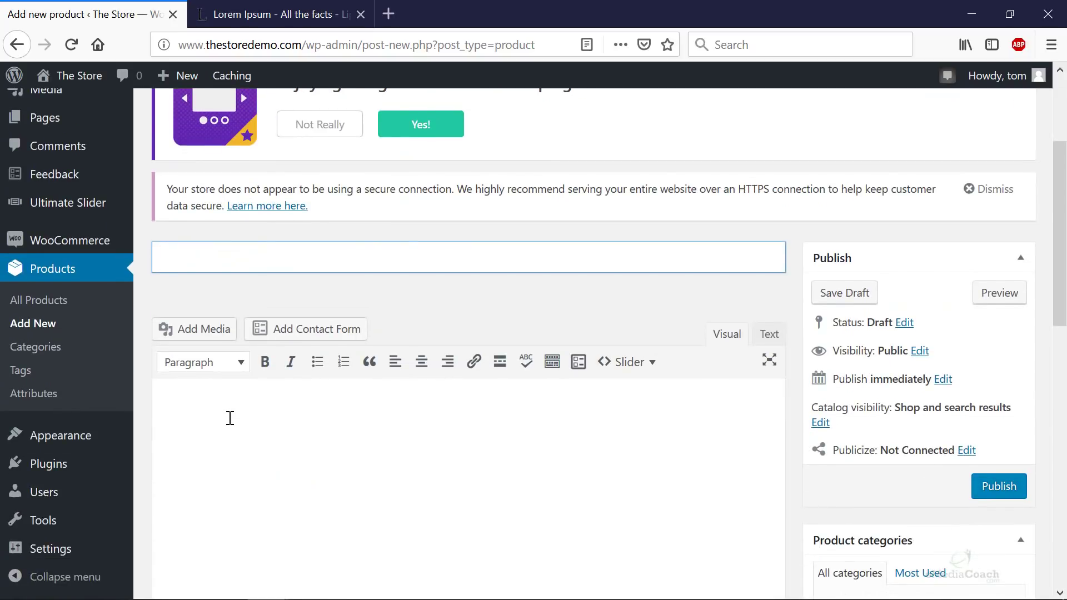
pyautogui.write('Tshirt')
# - Write the long description as 'Long desc example' followed by copied lorem ipsum text
pyautogui.click(356, 460)
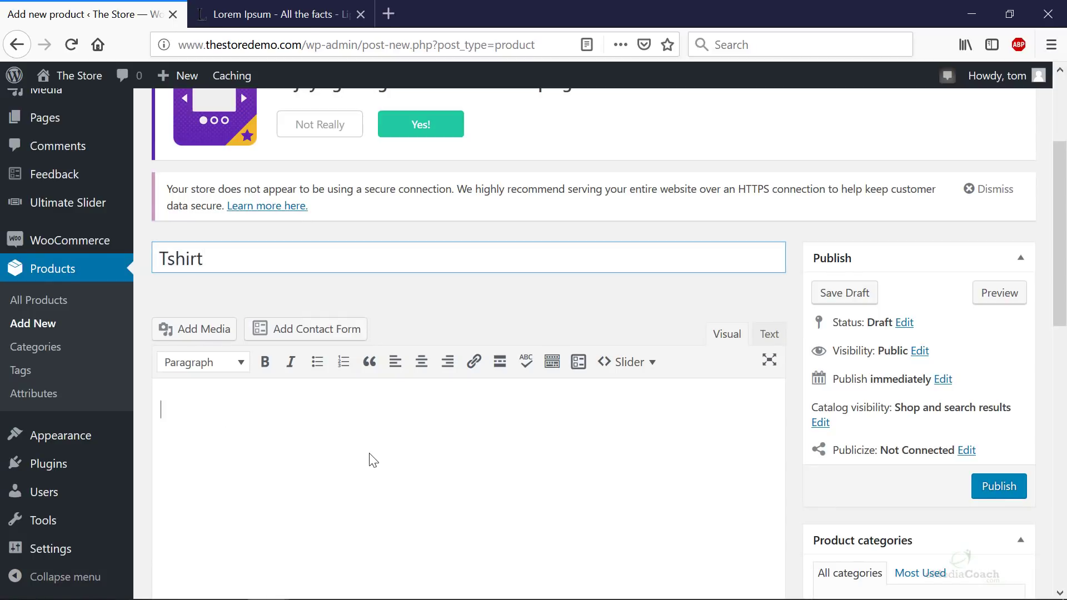
pyautogui.click(255, 15)
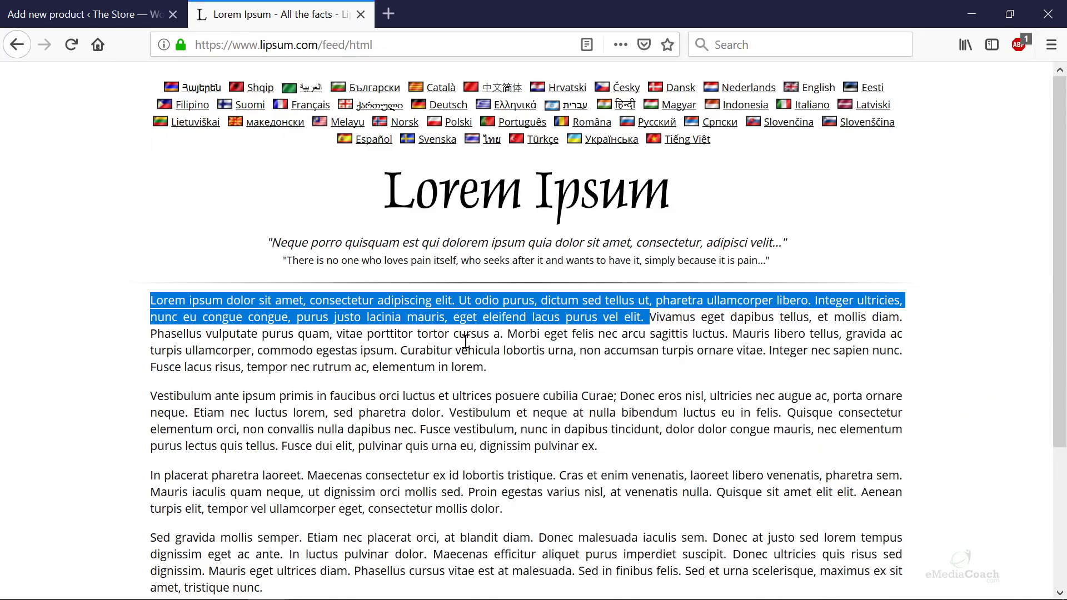
pyautogui.rightClick(457, 321)
pyautogui.click(491, 336)
pyautogui.click(105, 17)
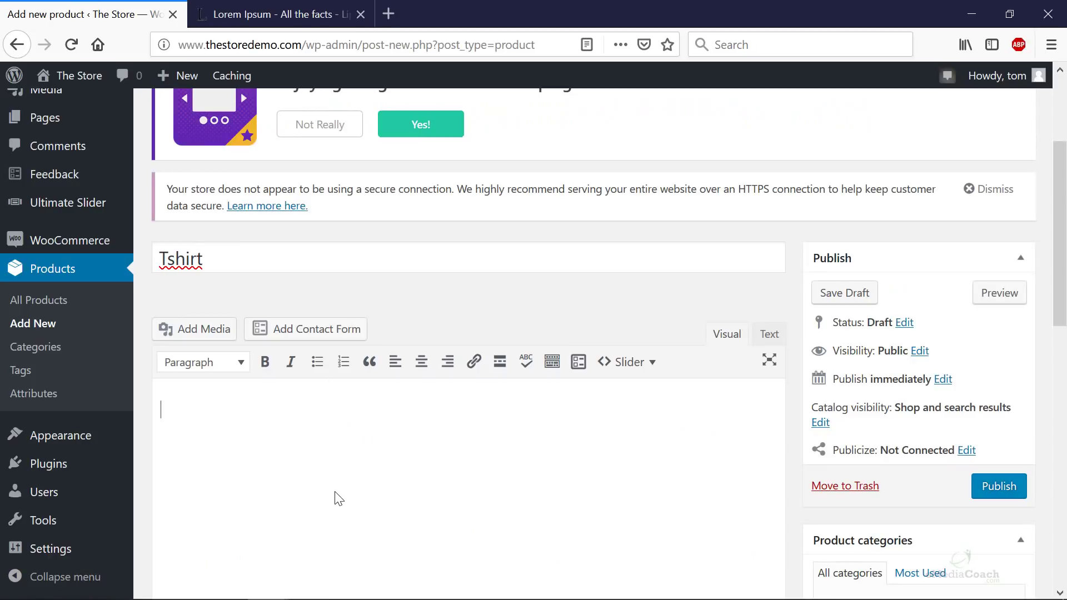
pyautogui.write('nd d')
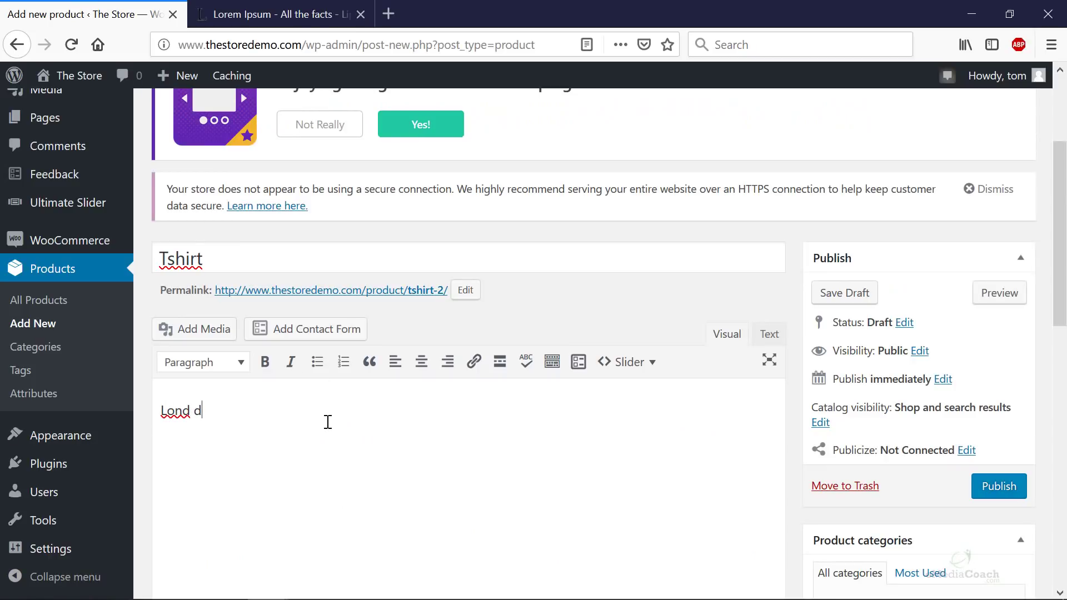
pyautogui.write('esc example')
pyautogui.hotkey('ctrl', 'v')
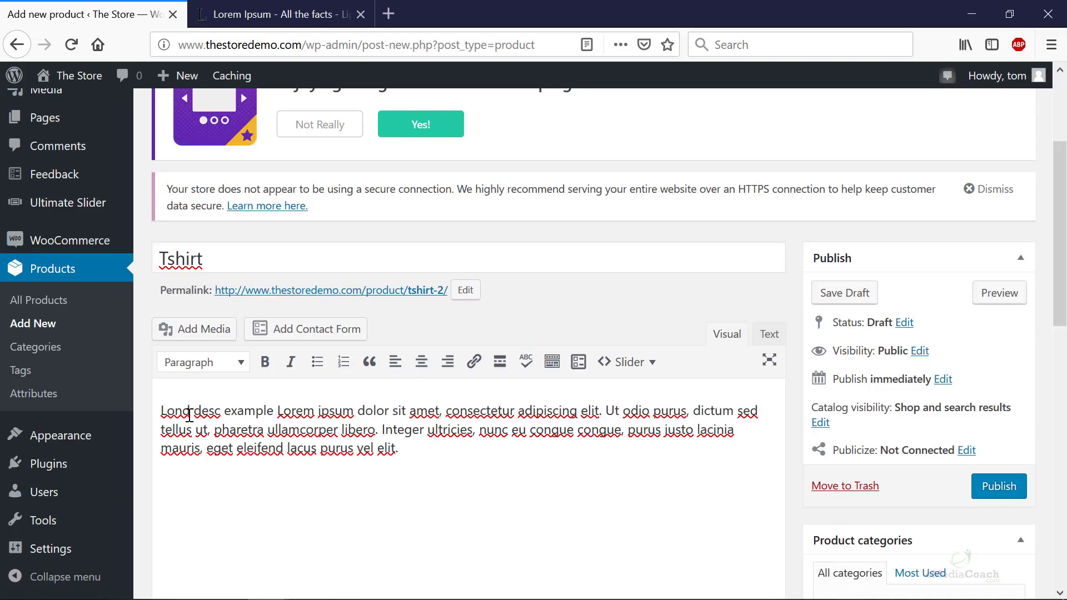
pyautogui.moveTo(191, 411); pyautogui.dragTo(184, 414)
pyautogui.write('g')
pyautogui.scroll(-15, 448, 444)
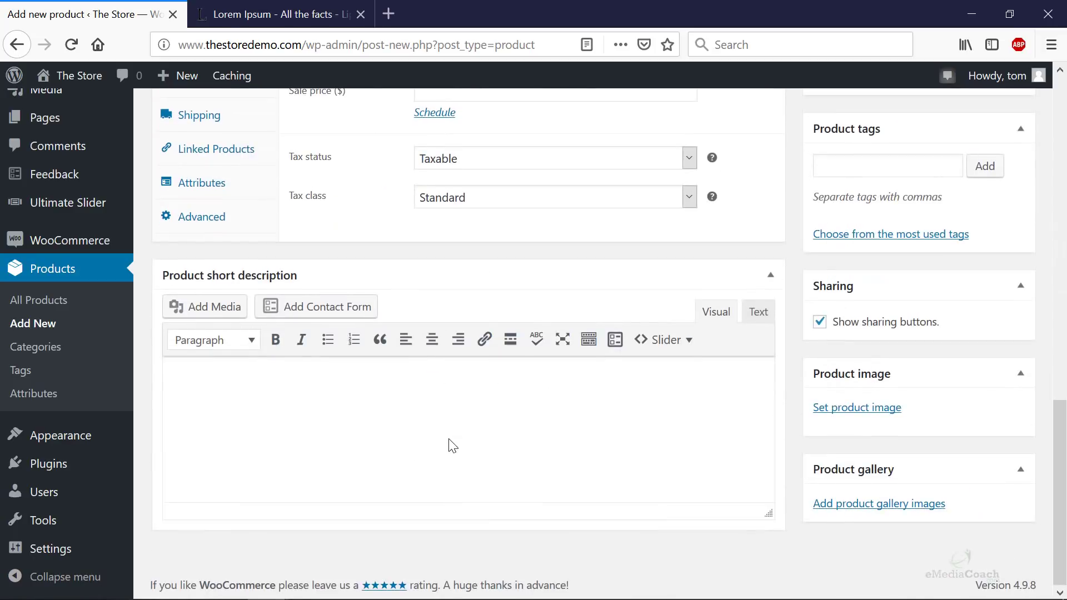
# - Add the short description 'Short desc example' with pasted lorem ipsum text
pyautogui.click(373, 438)
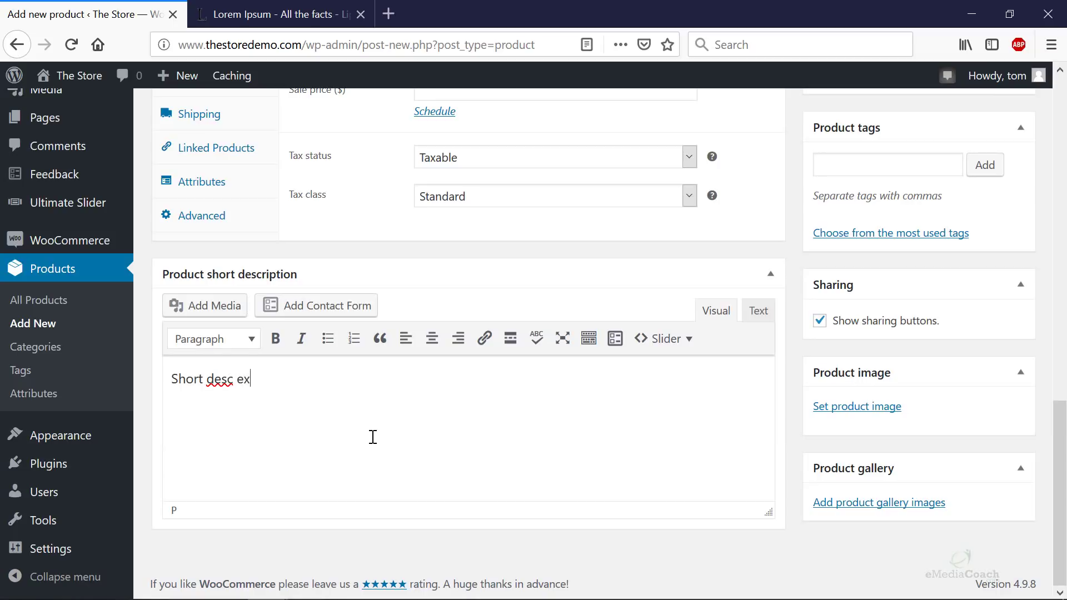
pyautogui.write('Short desc example')
pyautogui.hotkey('ctrl', 'v')
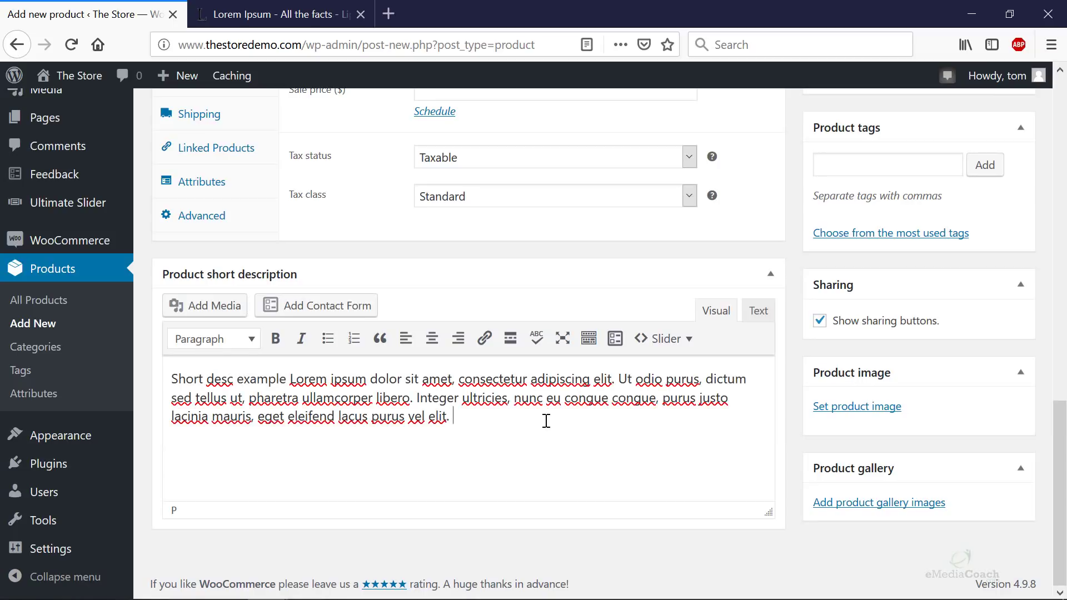
pyautogui.scroll(15, 546, 421)
pyautogui.scroll(-6, 501, 395)
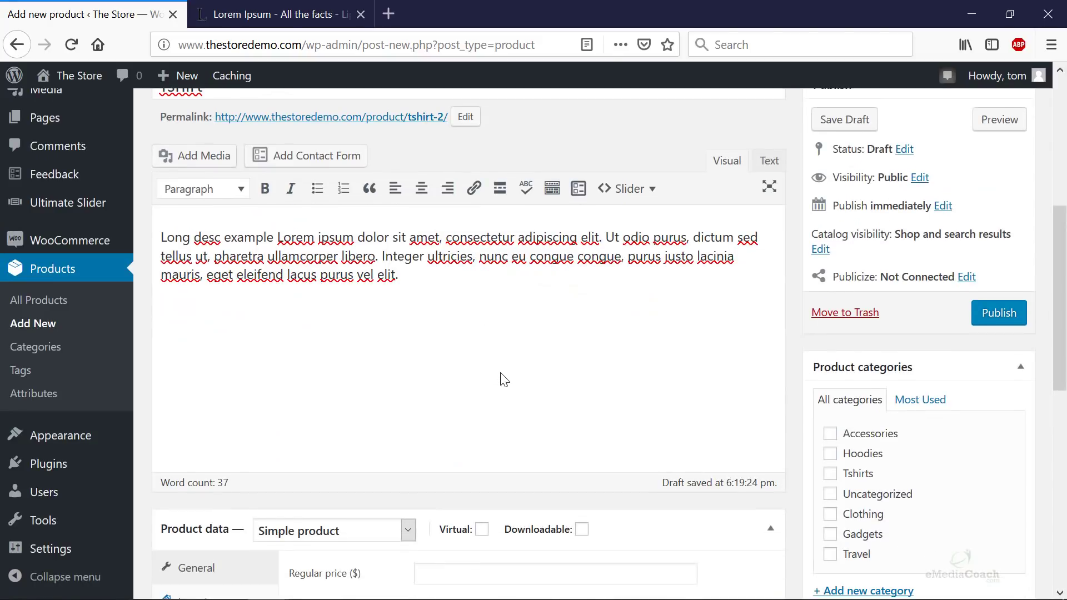
pyautogui.scroll(-6, 503, 380)
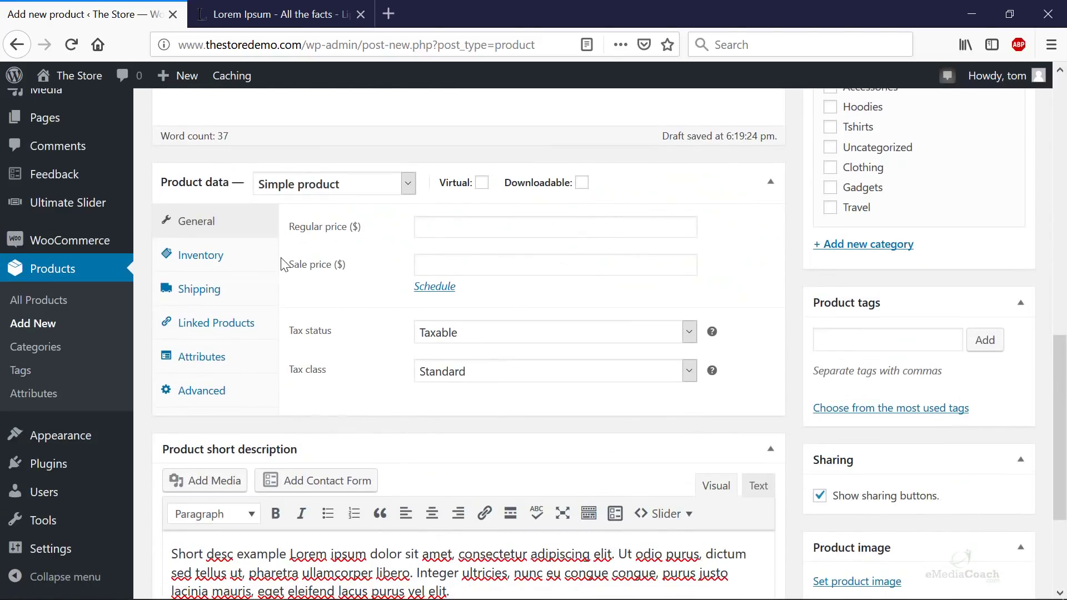
# - Make the product a Variable product, keeping Taxable tax status and Standard tax class
pyautogui.click(386, 189)
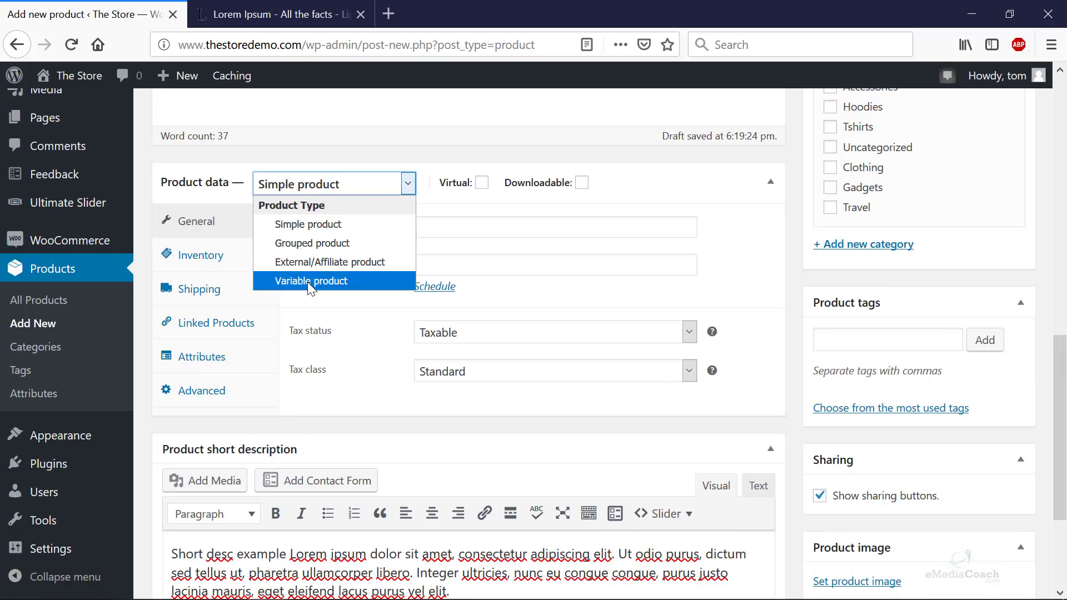
pyautogui.click(338, 282)
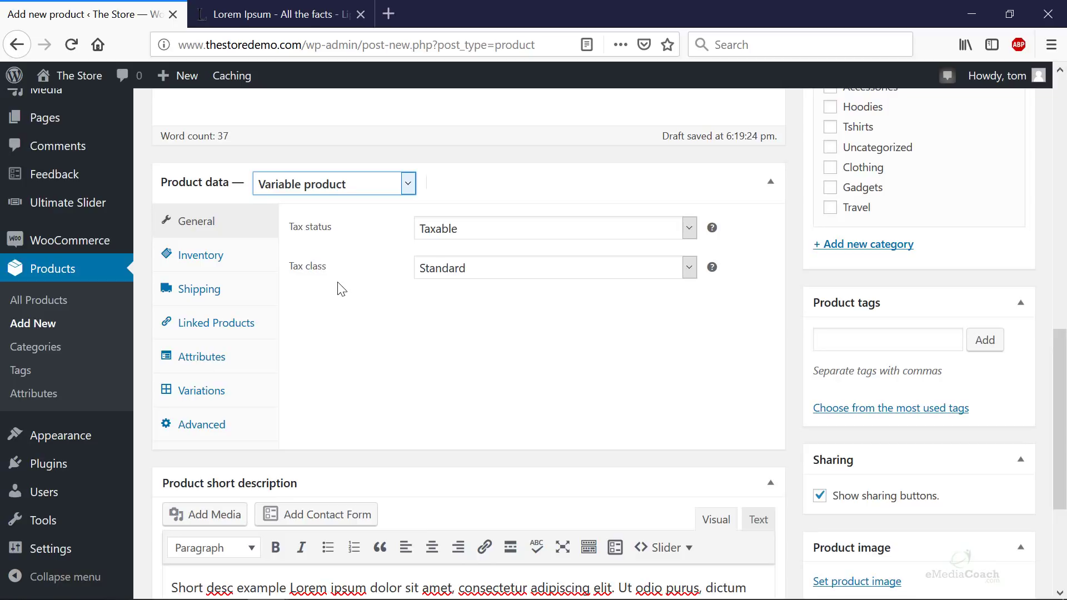
pyautogui.click(459, 226)
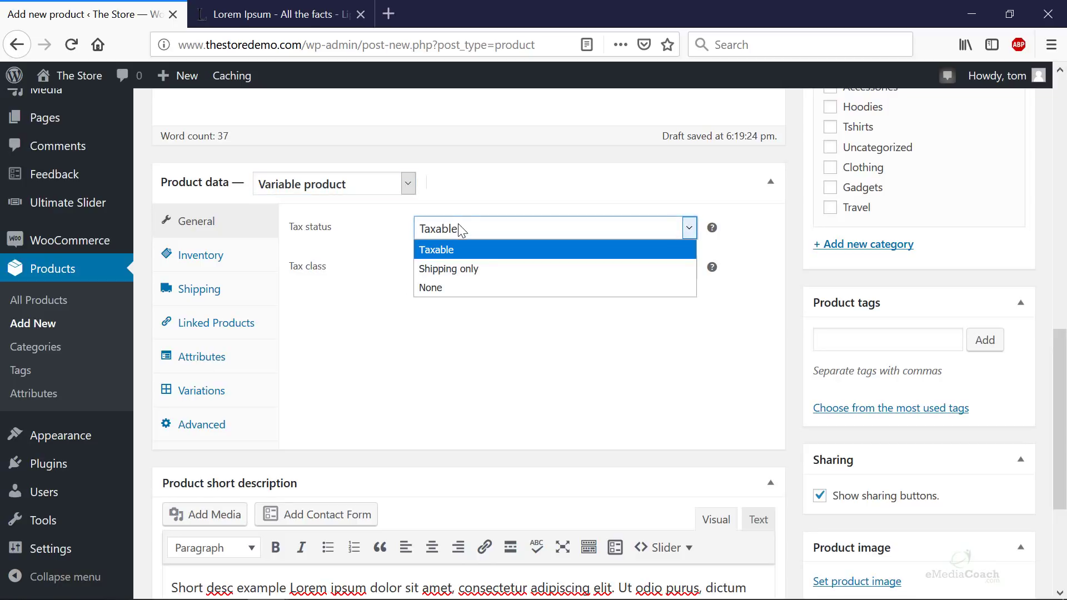
pyautogui.click(458, 225)
pyautogui.click(443, 270)
pyautogui.click(442, 268)
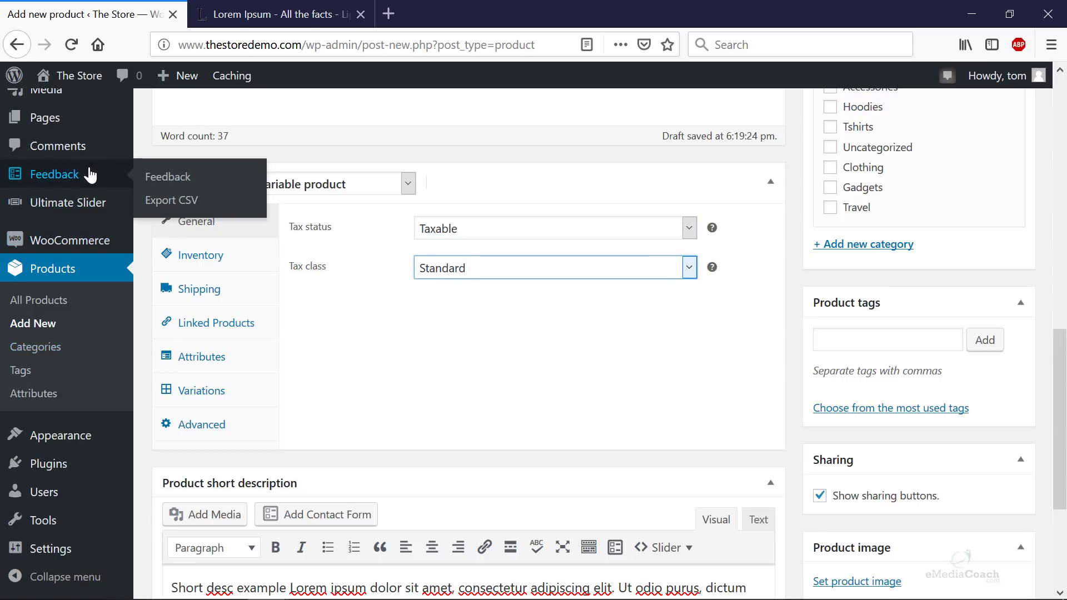
pyautogui.scroll(2, 89, 194)
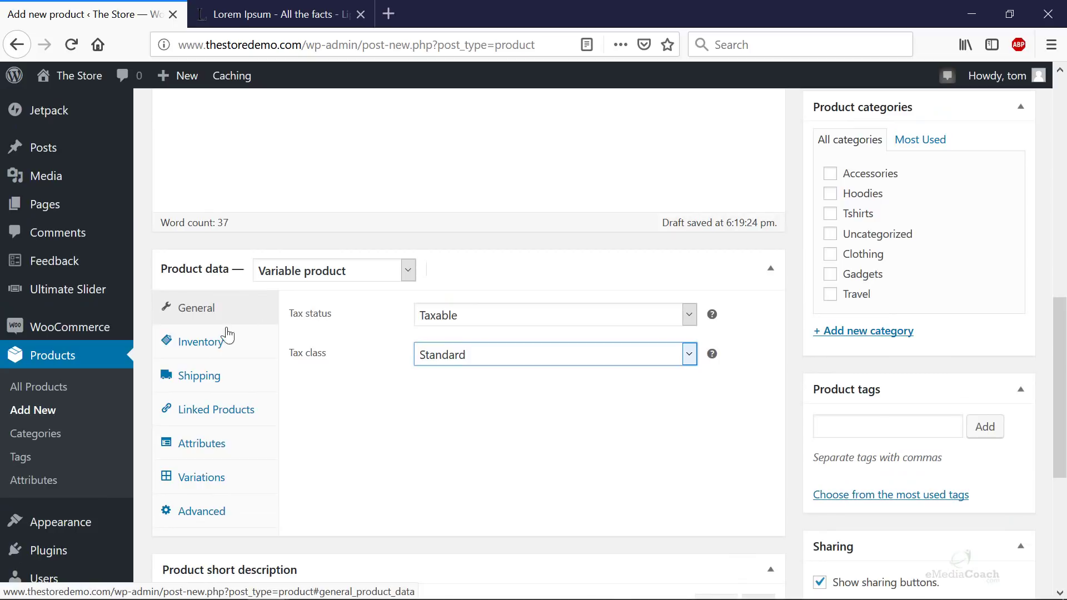
# - Enable stock management with a stock quantity of 15
pyautogui.click(214, 341)
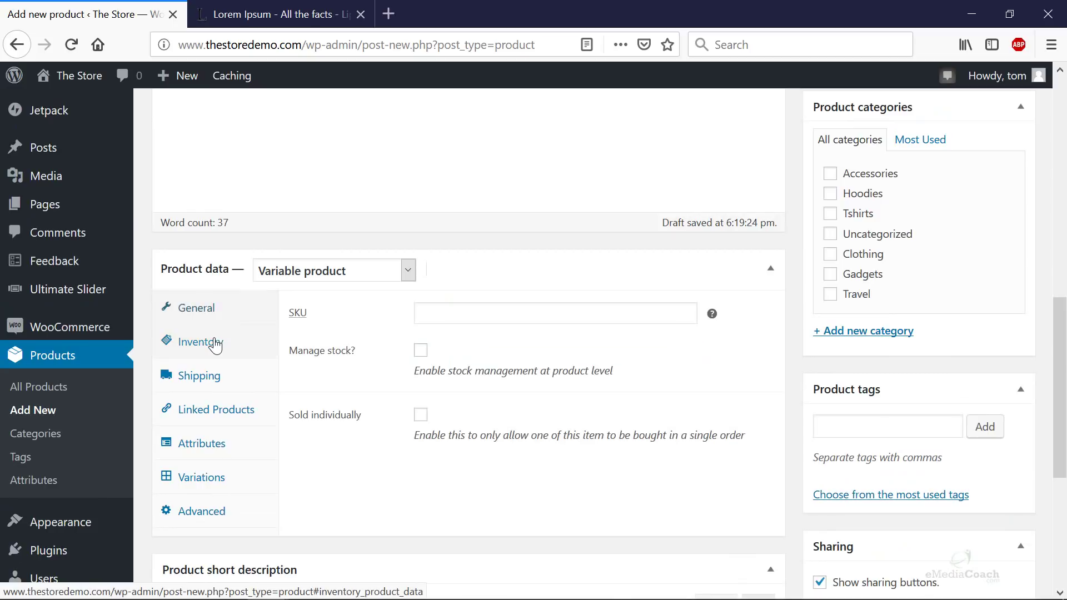
pyautogui.click(421, 350)
pyautogui.doubleClick(459, 411)
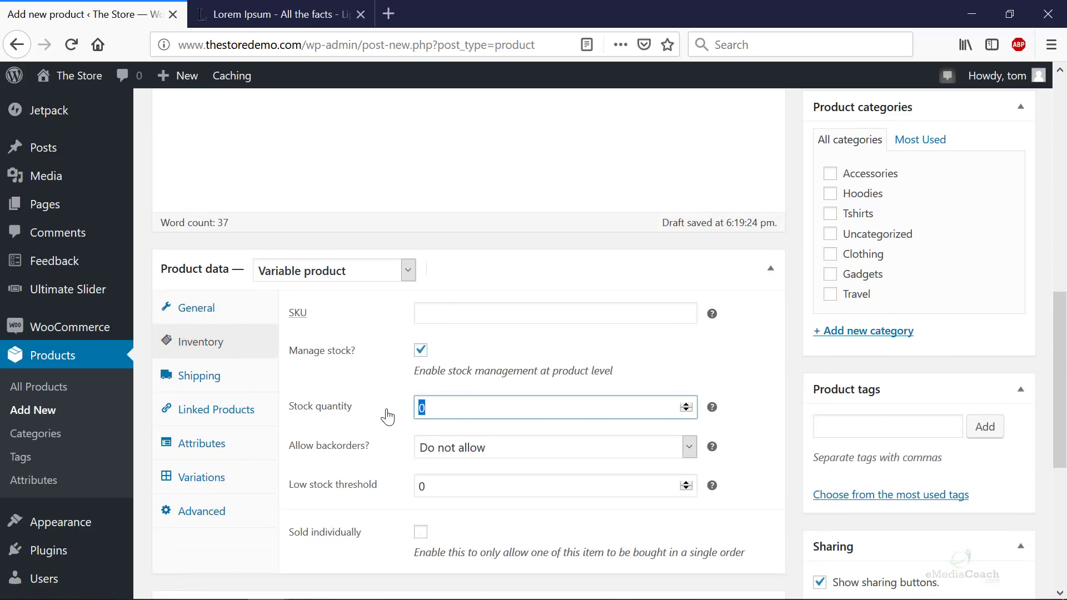
pyautogui.write('15')
# - Set the product weight to 1 kg and bring up the Attributes settings
pyautogui.click(208, 375)
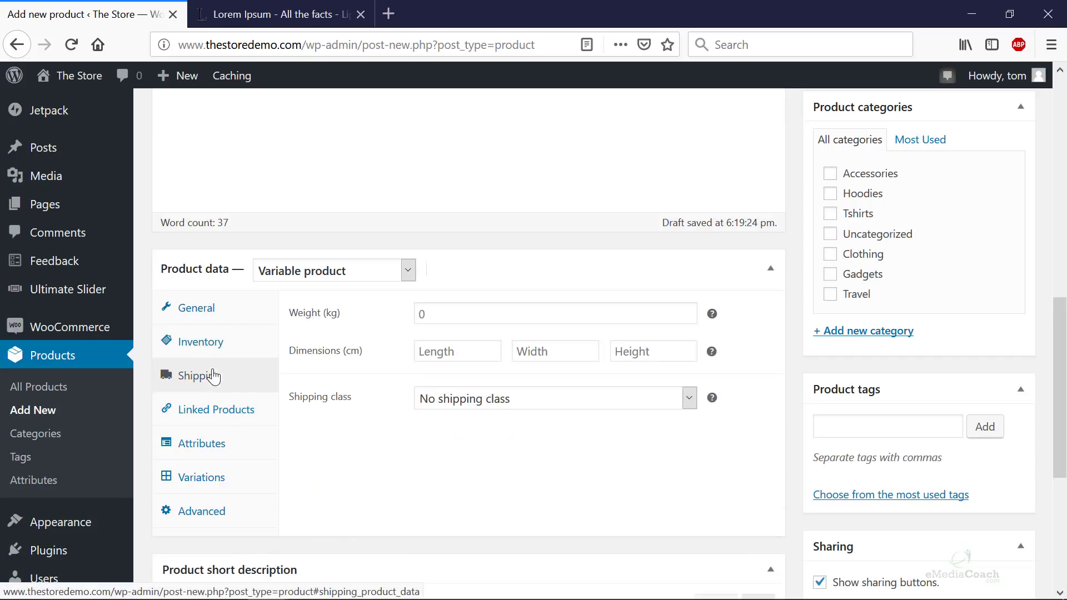
pyautogui.click(449, 315)
pyautogui.write('1')
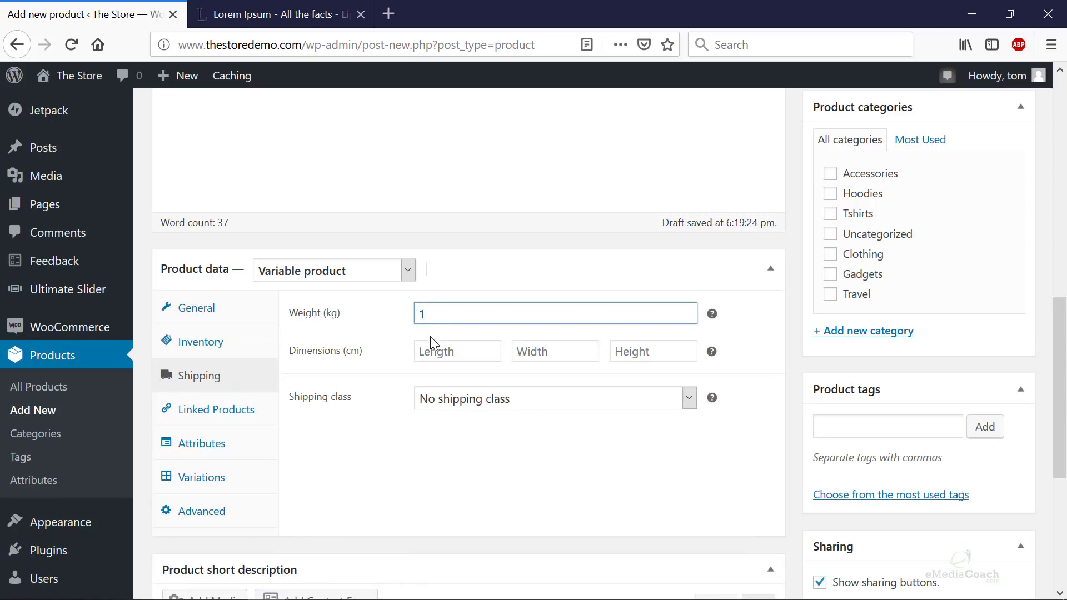
pyautogui.click(465, 406)
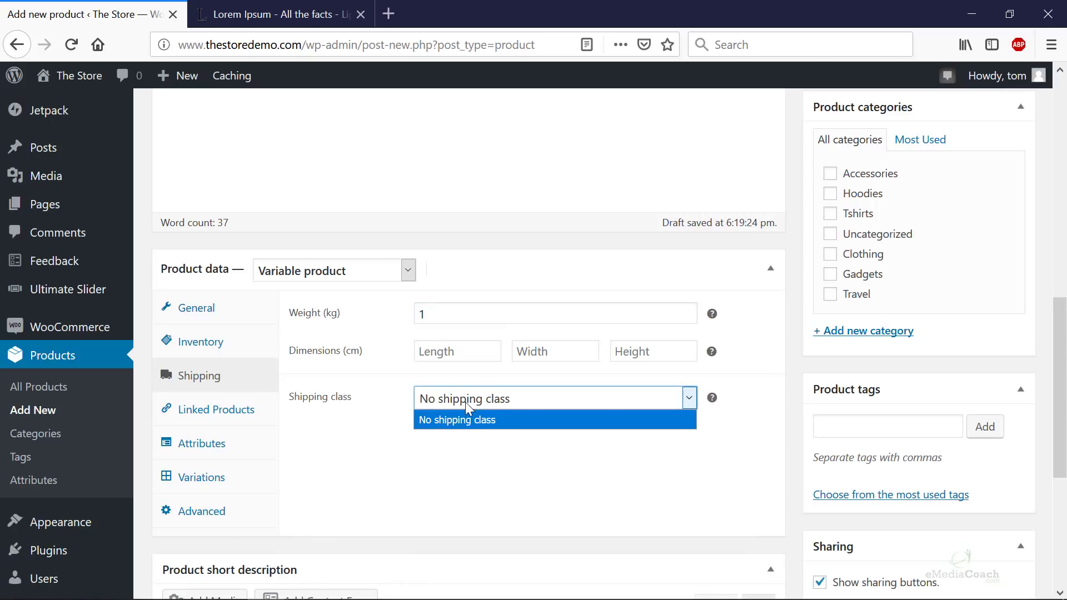
pyautogui.click(233, 417)
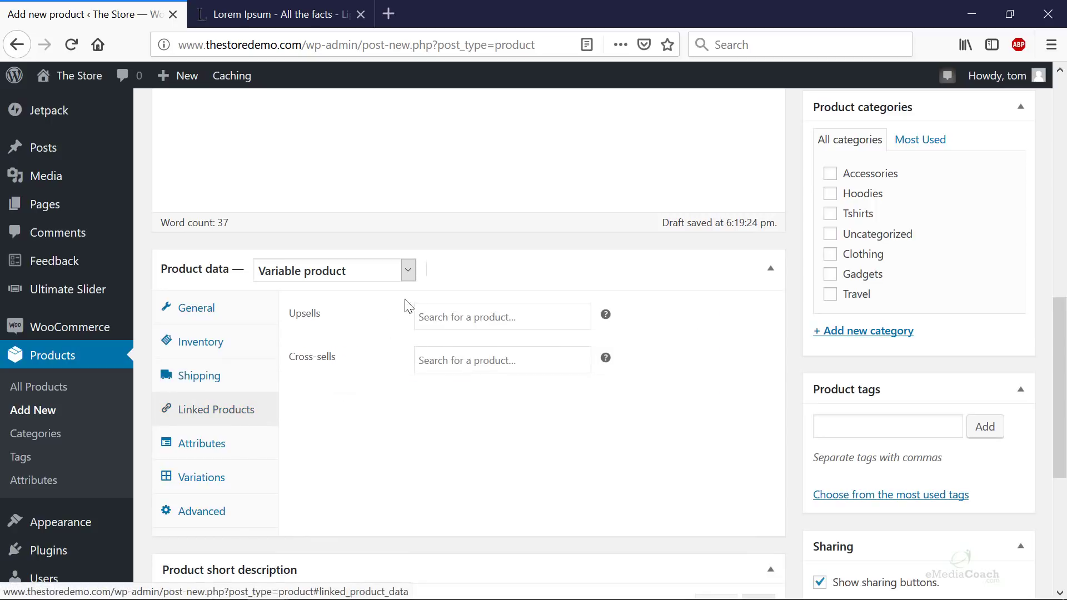
pyautogui.click(241, 454)
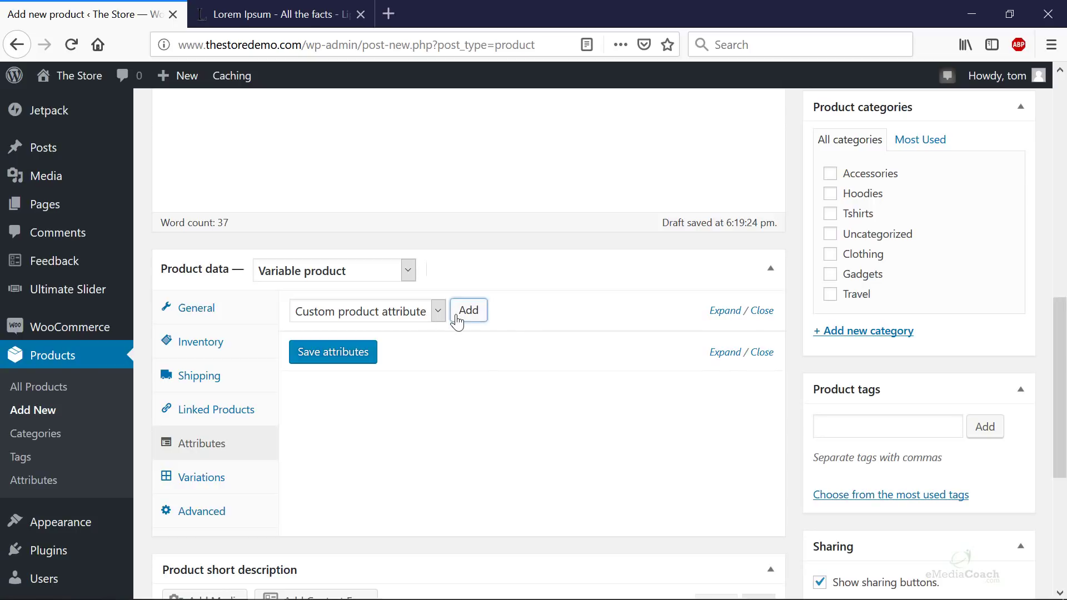
# - Add a custom product attribute named Color
pyautogui.click(457, 321)
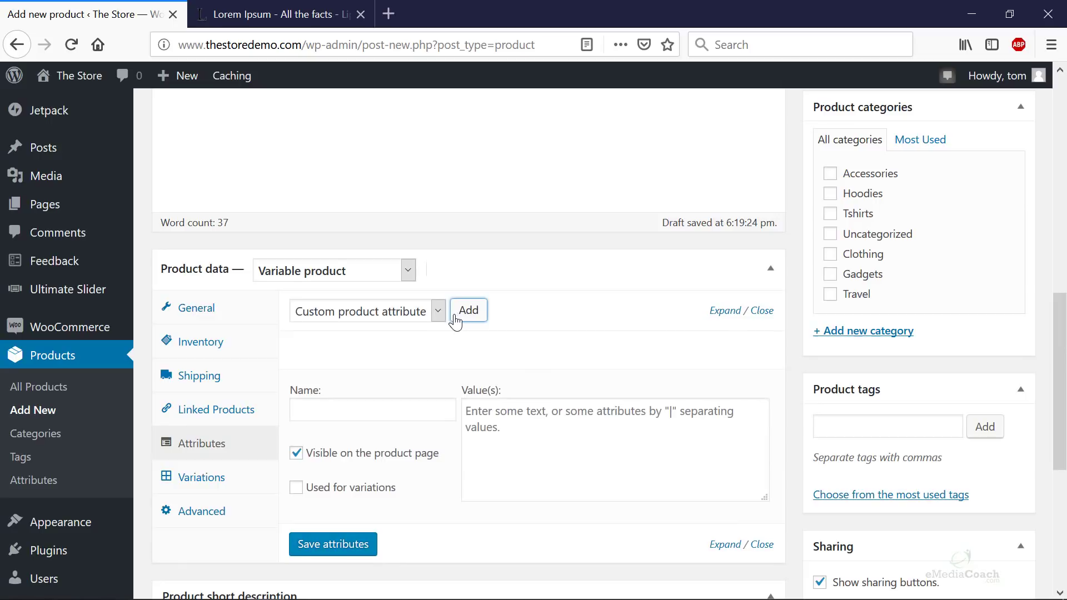
pyautogui.scroll(-2, 433, 321)
pyautogui.click(375, 330)
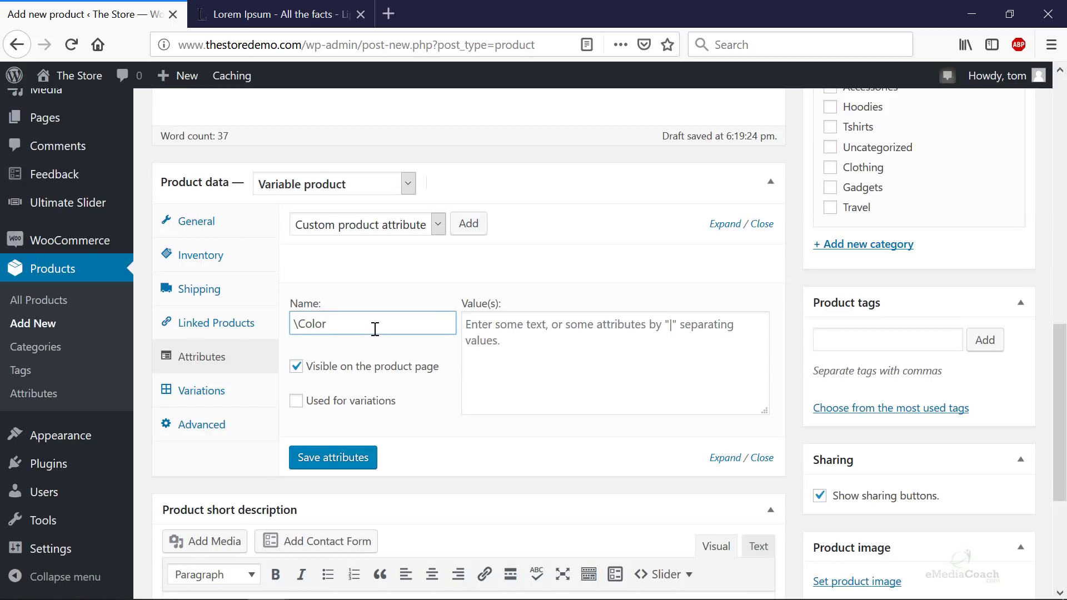
pyautogui.write('\\Color')
pyautogui.press('Home')
pyautogui.press('Delete')
# - Give Color the values Red | Blue | Black, mark it for variations, and save
pyautogui.click(544, 334)
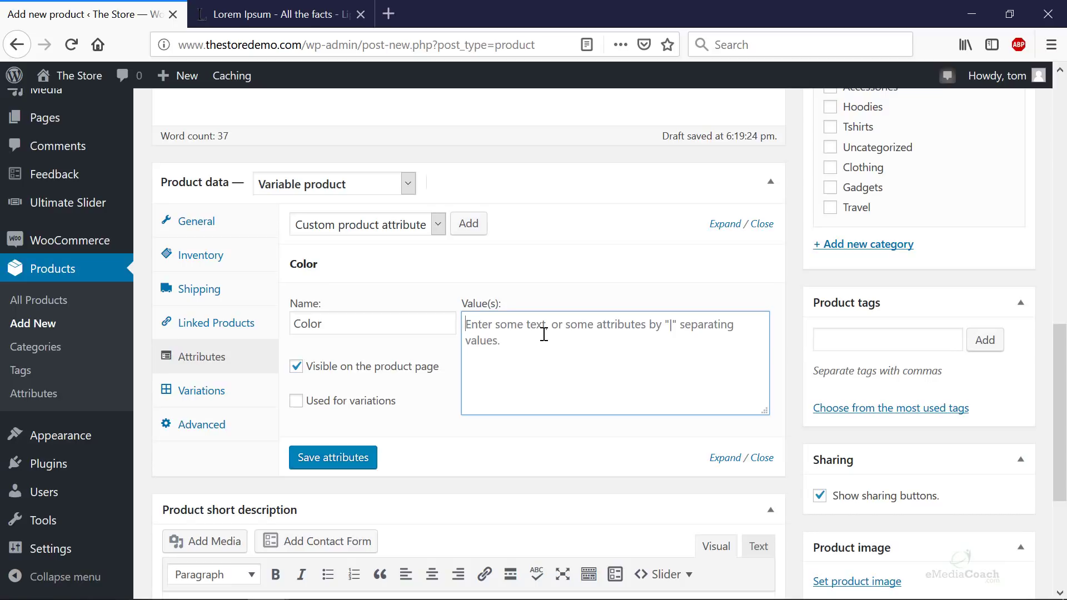
pyautogui.write('Red |')
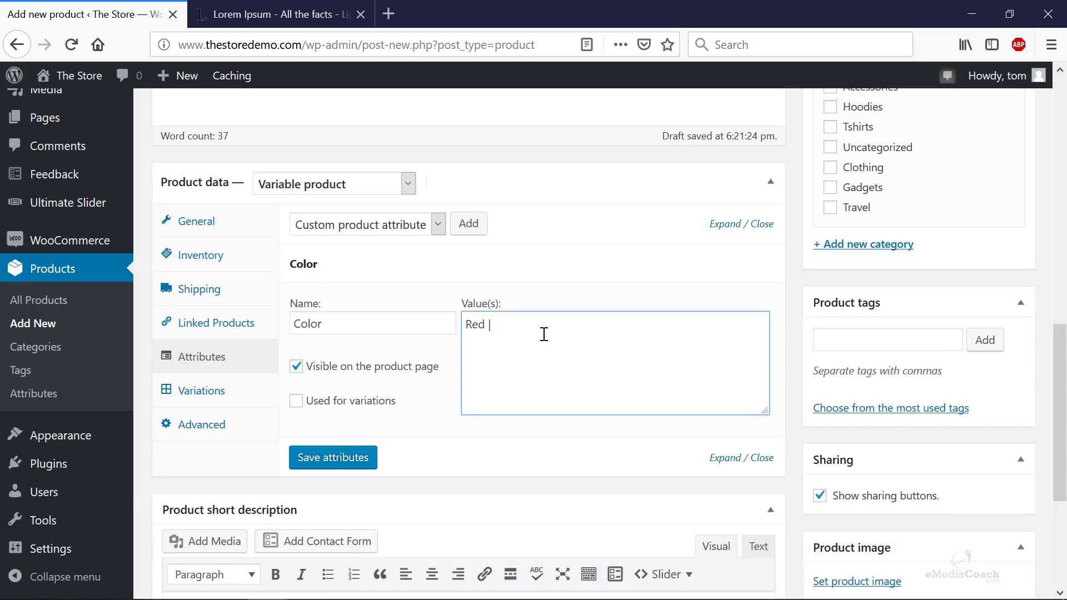
pyautogui.write('lue | Black')
pyautogui.click(296, 401)
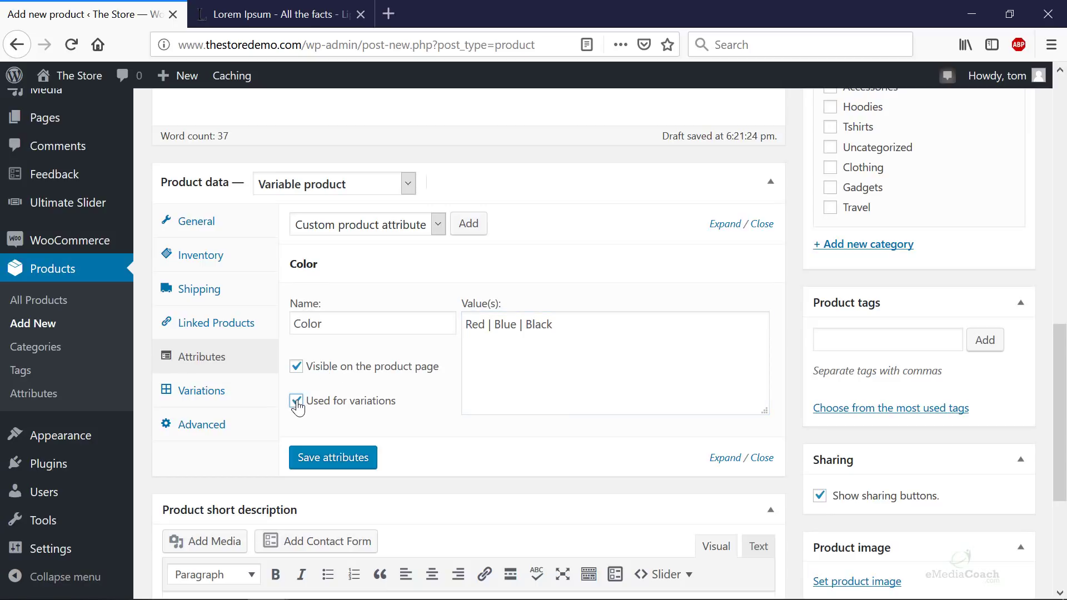
pyautogui.click(347, 462)
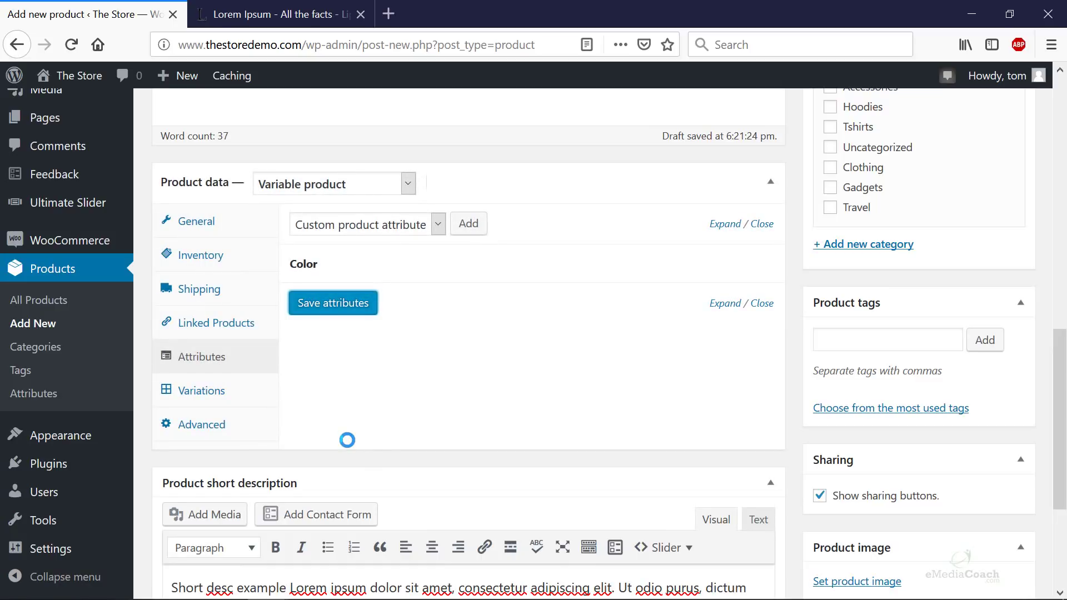
pyautogui.moveTo(305, 266)
pyautogui.click(725, 270)
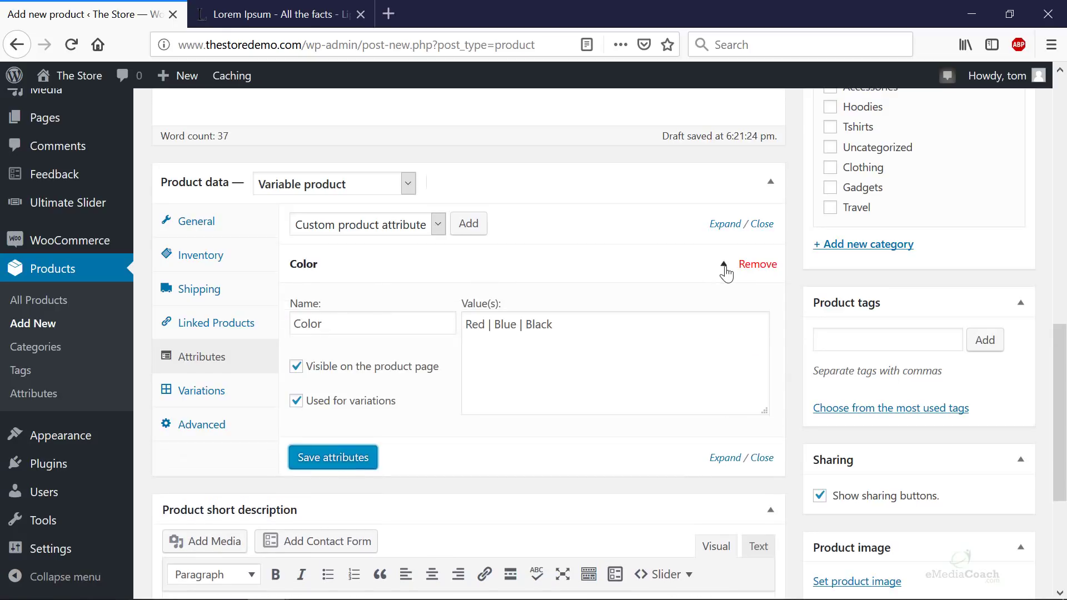
pyautogui.click(725, 269)
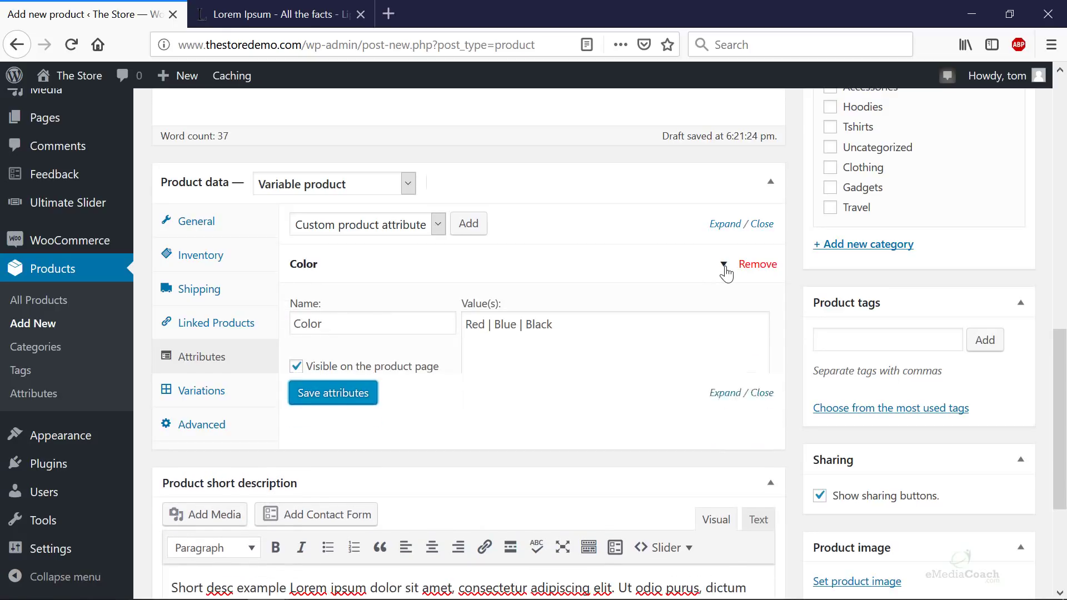
# - Add a Size attribute with values Small | Medium | Large, used for variations, and save
pyautogui.click(478, 227)
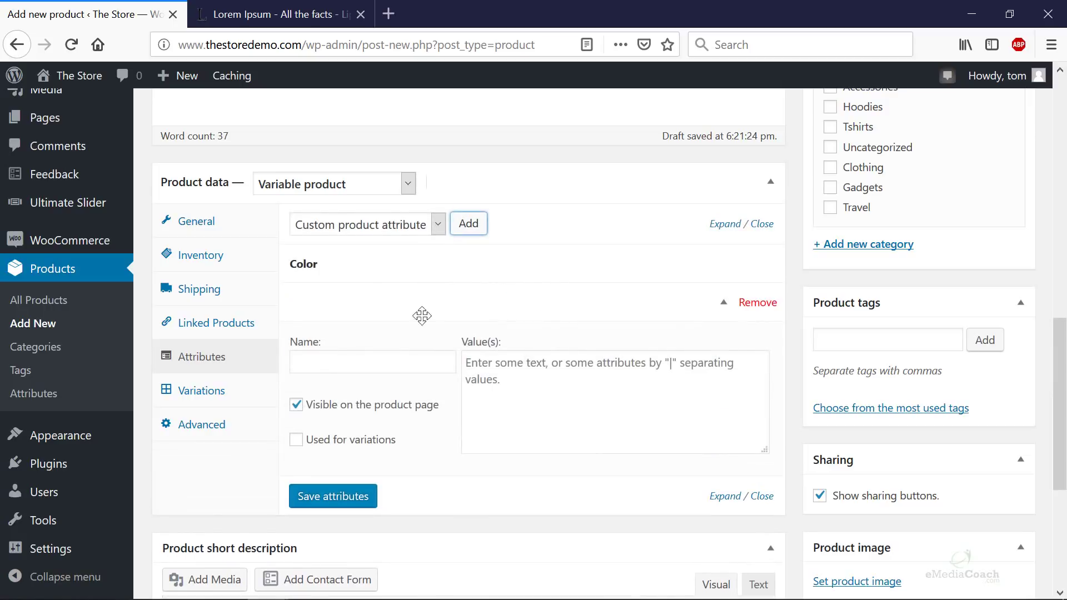
pyautogui.click(370, 364)
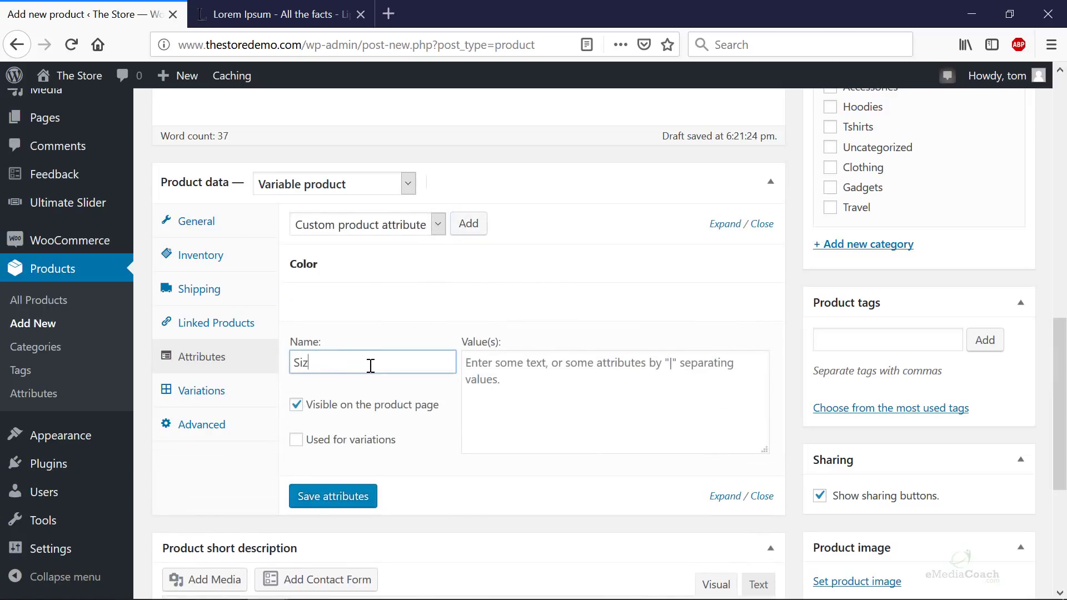
pyautogui.press('Tab')
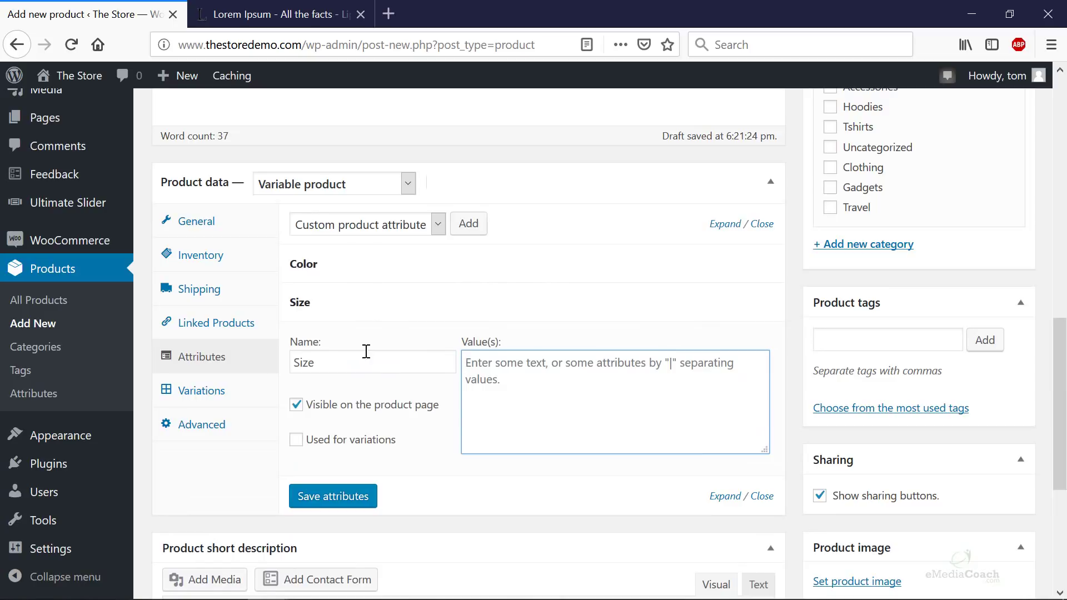
pyautogui.write('Small |')
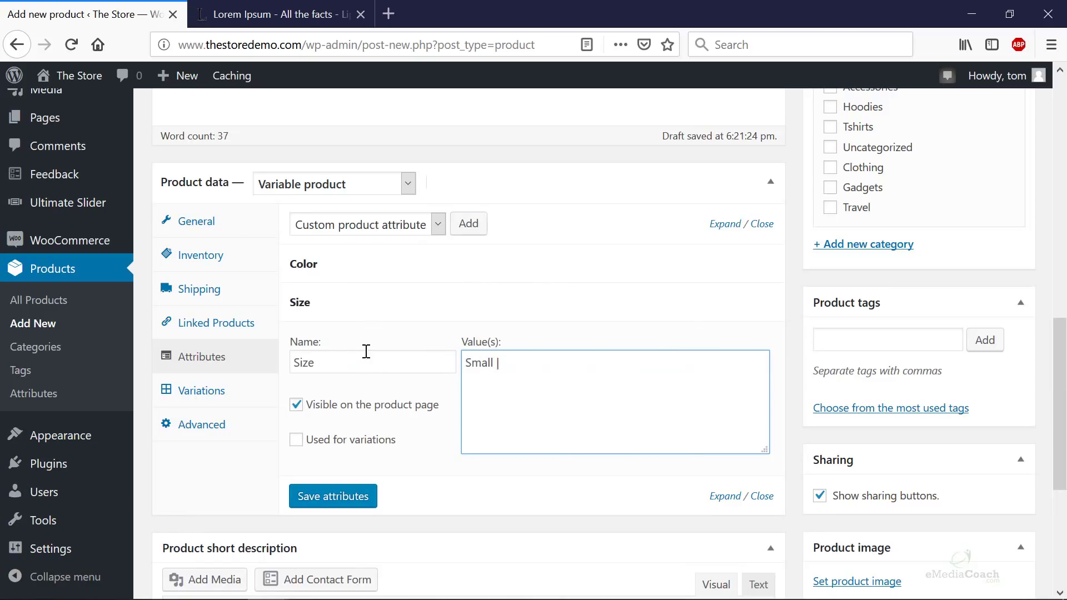
pyautogui.write(' Medium | Large')
pyautogui.click(296, 440)
pyautogui.click(332, 496)
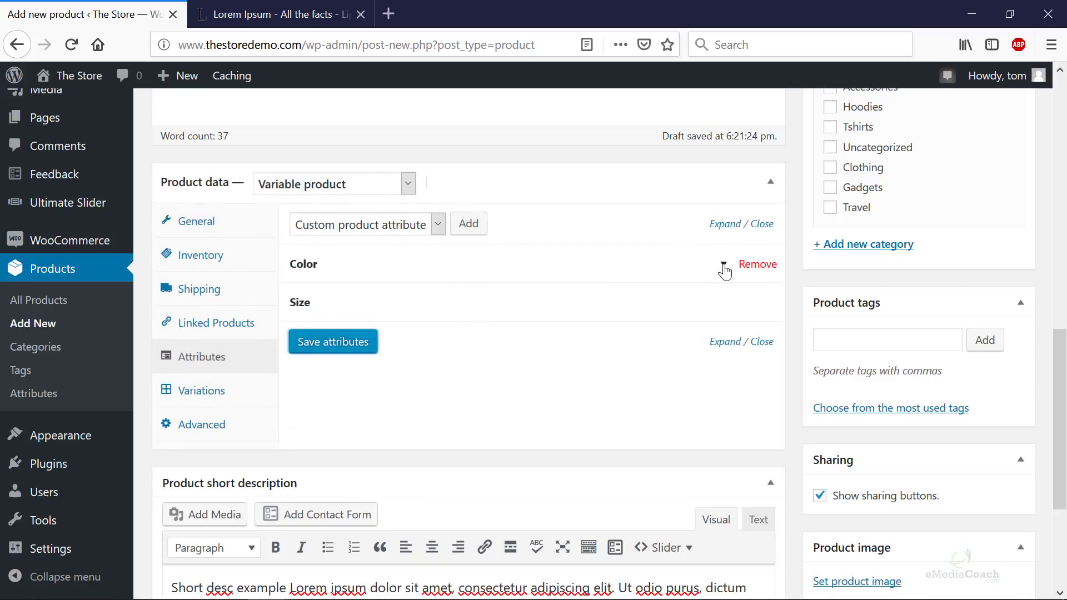
# - Review the saved Color and Size attributes, then move to Variations
pyautogui.click(724, 268)
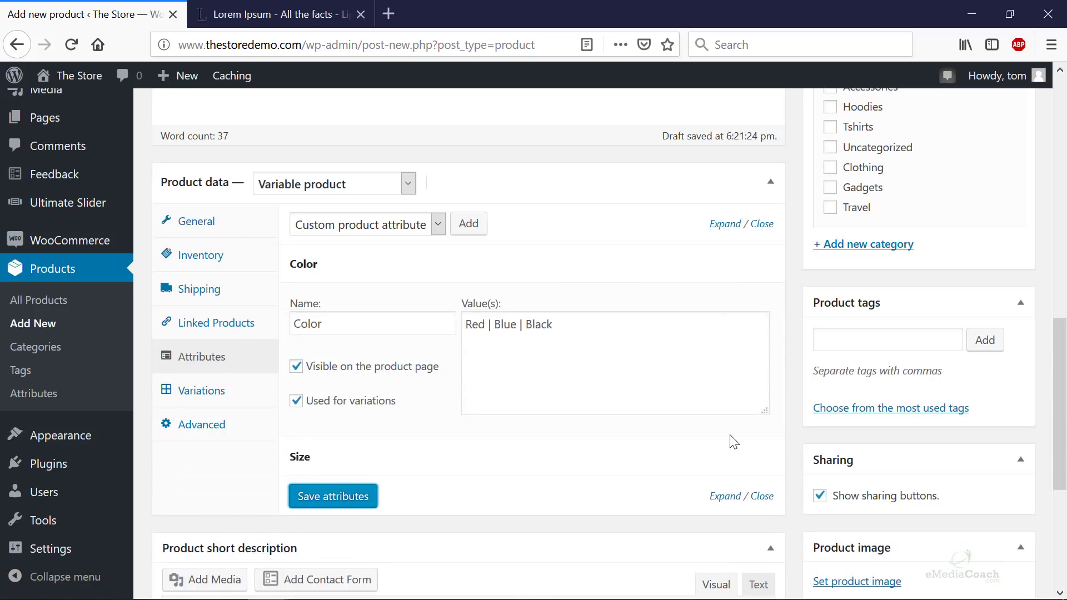
pyautogui.click(722, 460)
pyautogui.scroll(-3, 721, 459)
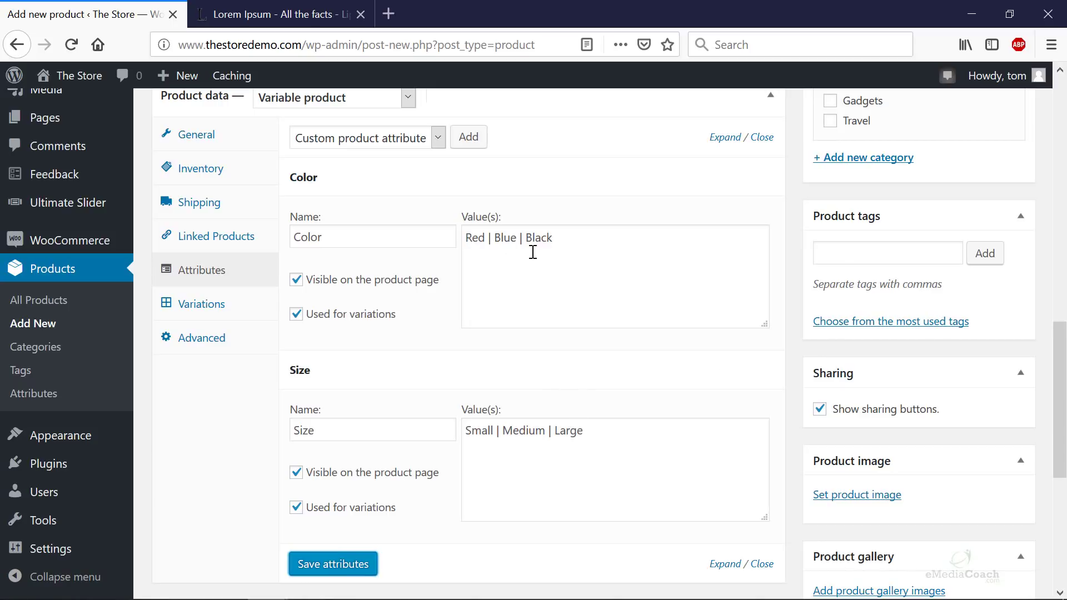
pyautogui.click(585, 441)
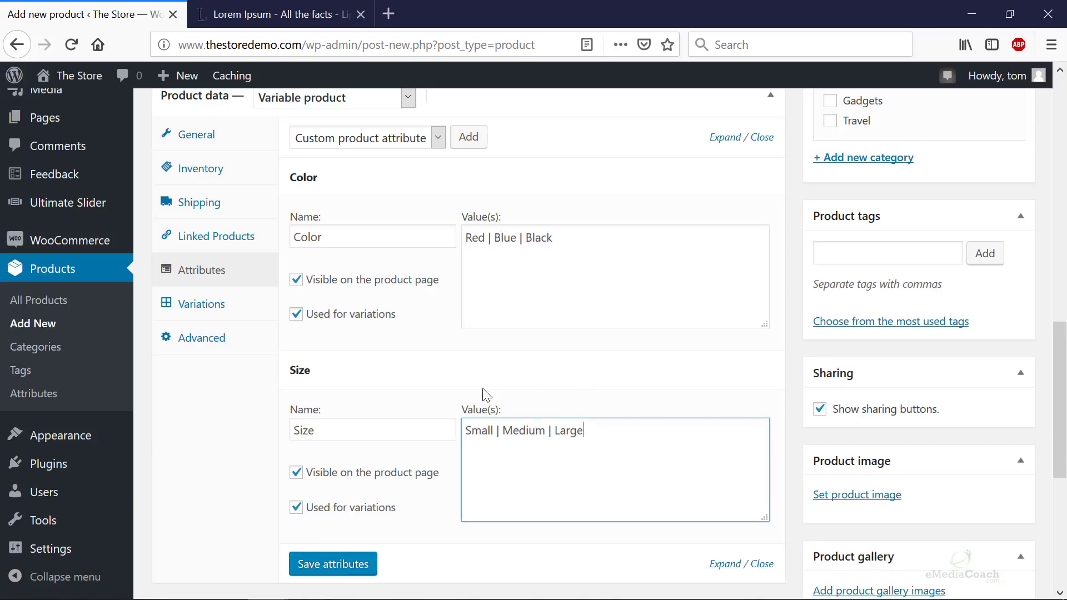
pyautogui.click(220, 315)
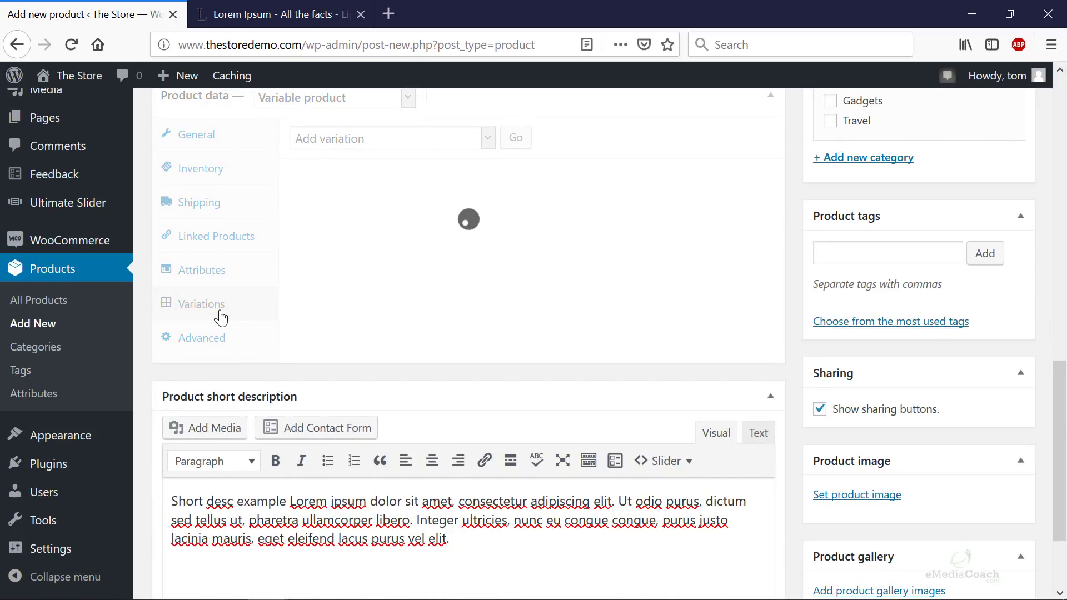
# - Create variations from all attributes, confirming and dismissing the '9 variations added' notice
pyautogui.scroll(3, 382, 315)
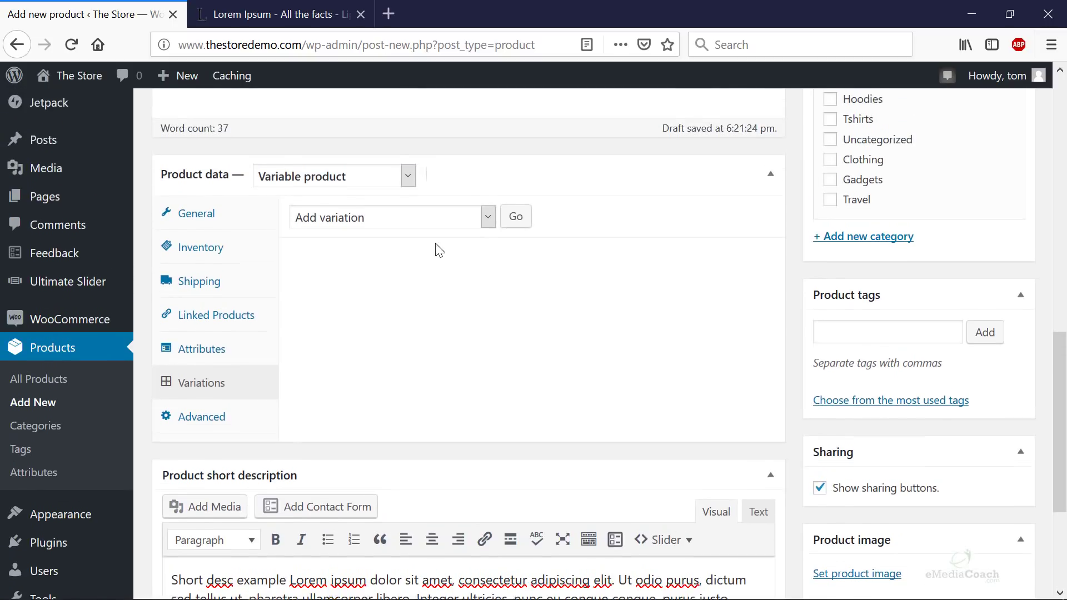
pyautogui.click(477, 224)
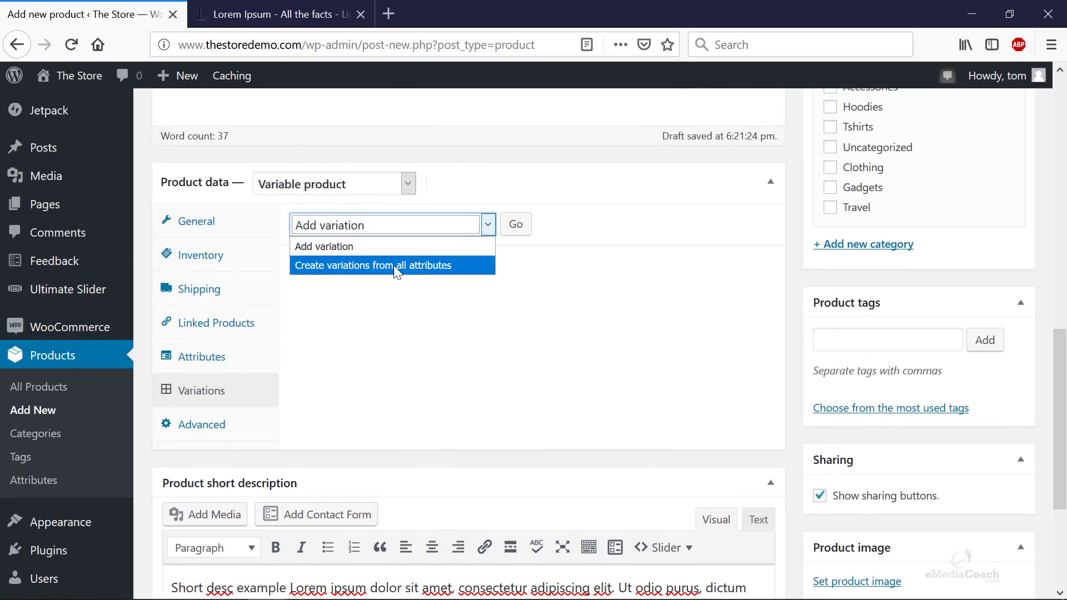
pyautogui.click(440, 266)
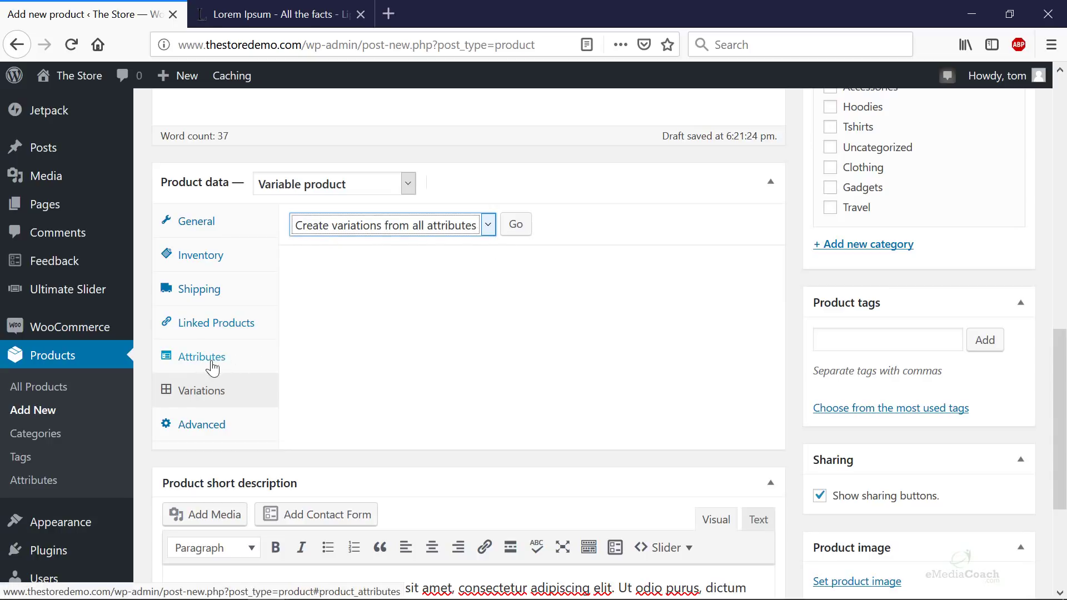
pyautogui.click(517, 225)
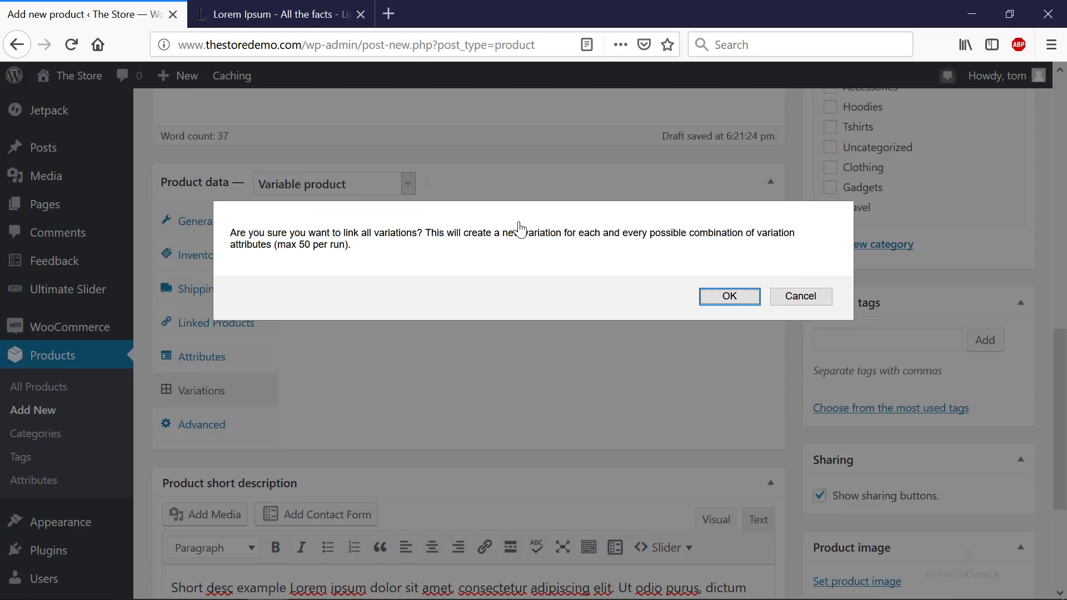
pyautogui.click(739, 297)
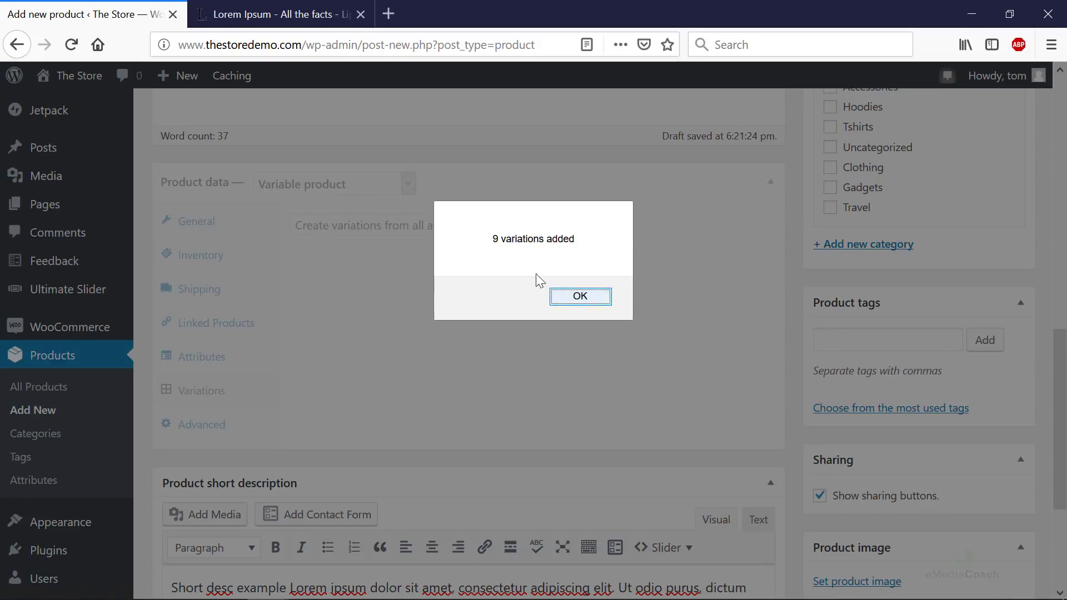
pyautogui.click(580, 297)
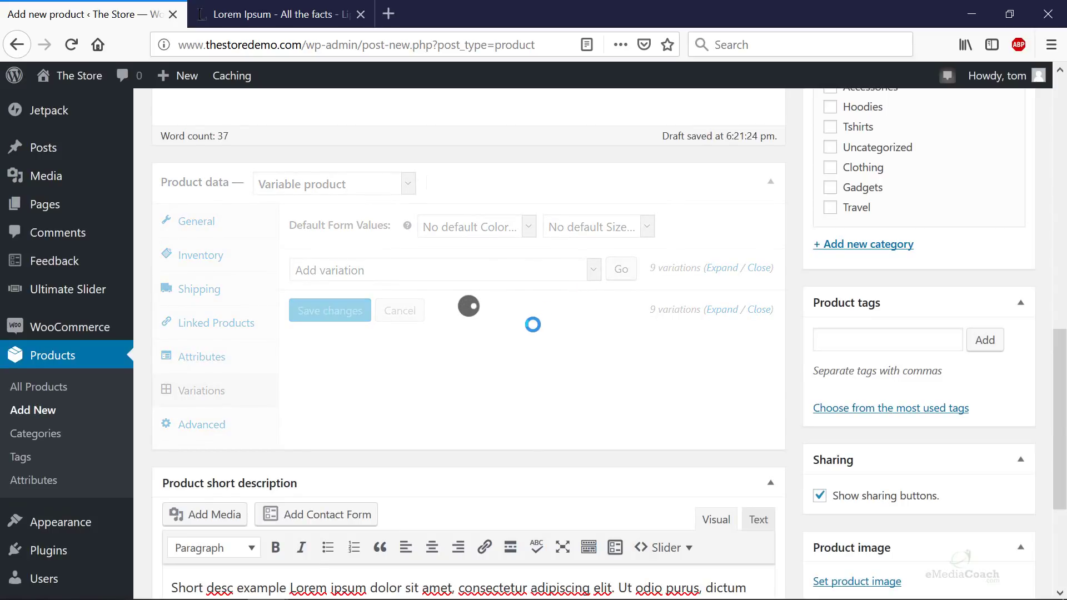
# - Look over variations #111–#119 and expand Red / Small #111, ready to edit its SKU
pyautogui.scroll(-3, 489, 283)
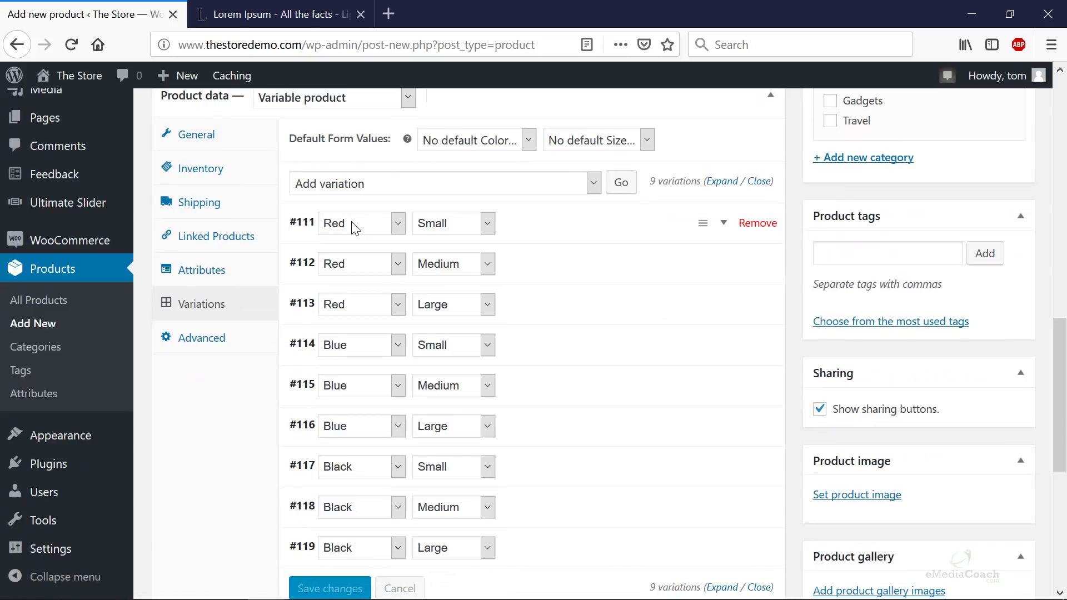
pyautogui.scroll(-3, 362, 303)
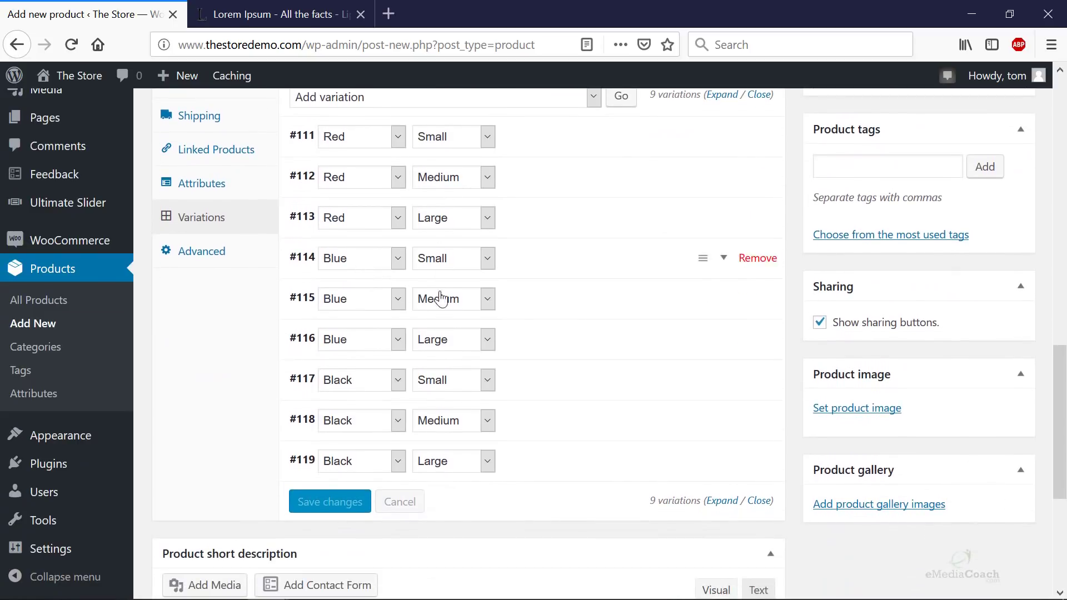
pyautogui.scroll(-3, 453, 434)
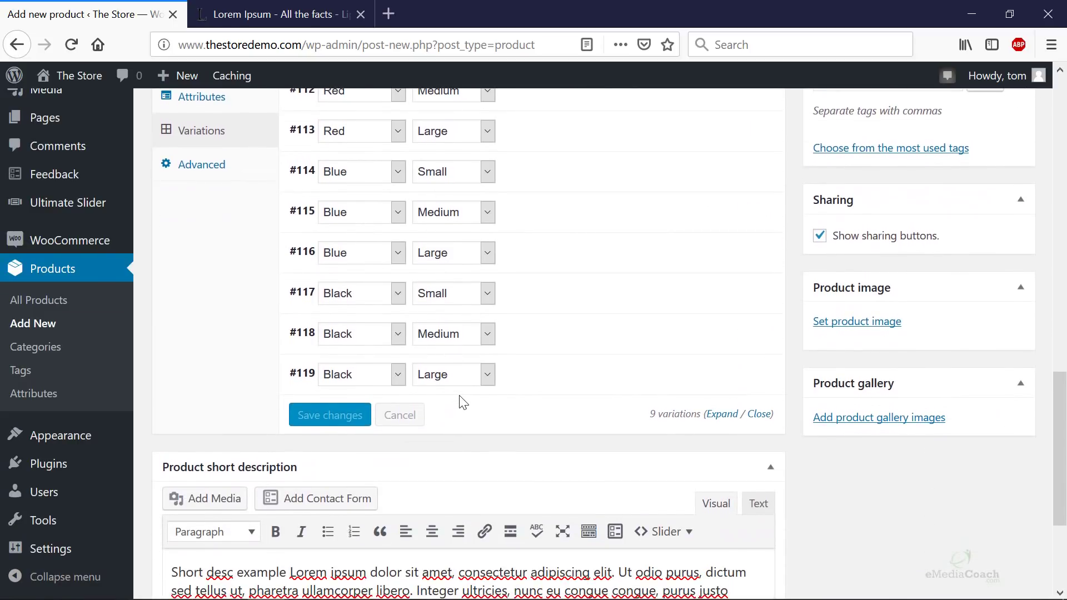
pyautogui.scroll(3, 481, 411)
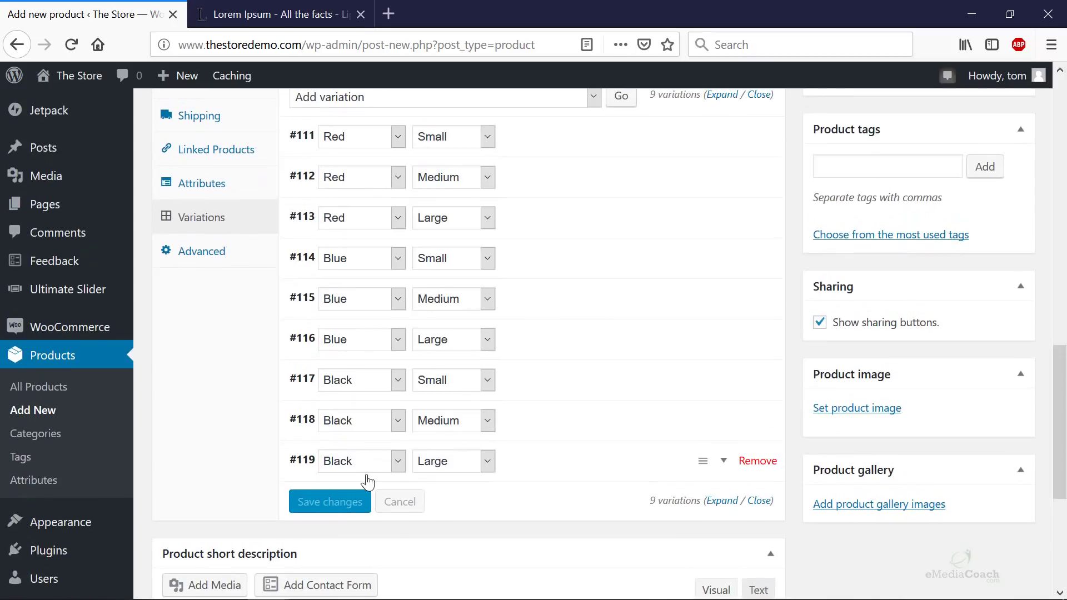
pyautogui.scroll(3, 335, 499)
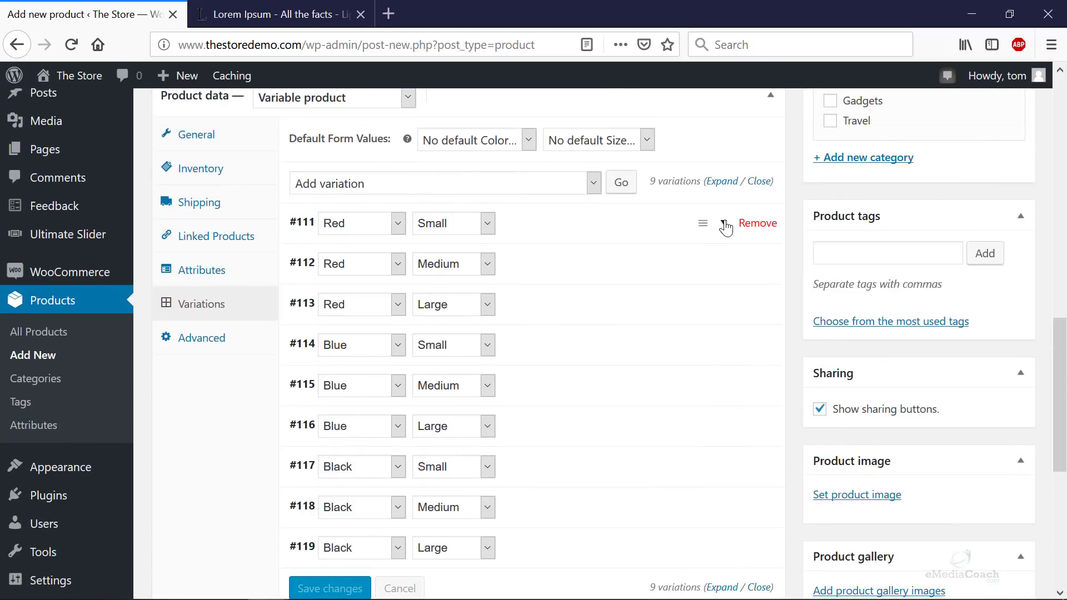
pyautogui.click(724, 224)
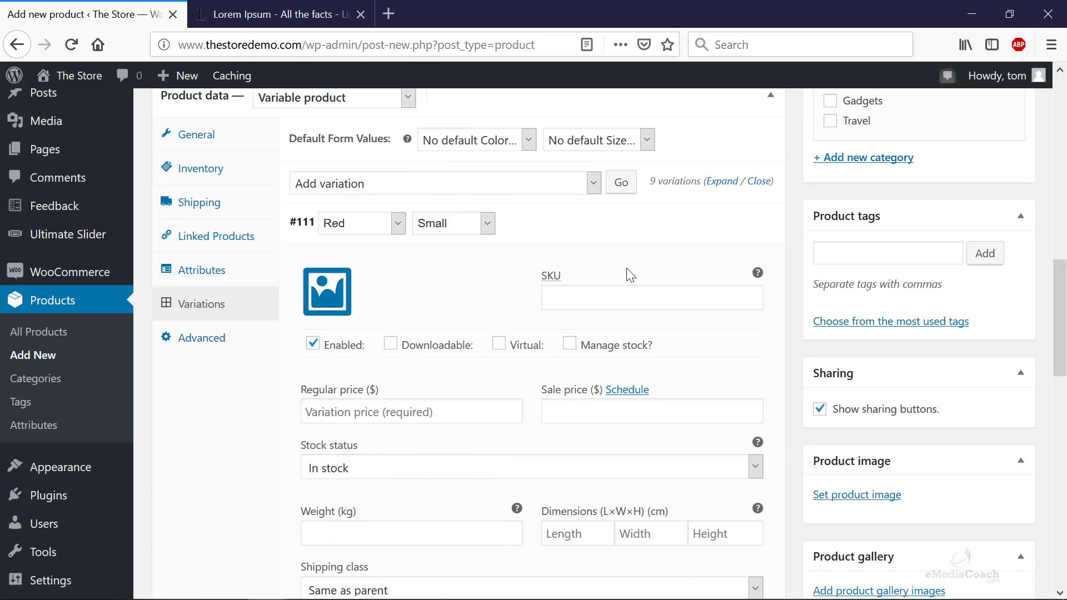
pyautogui.click(572, 296)
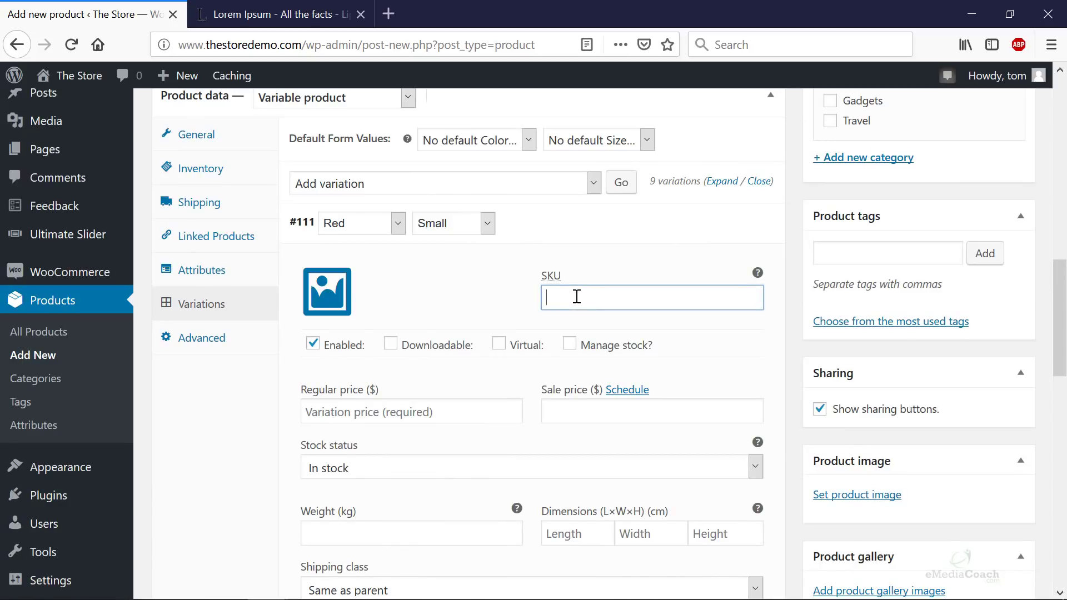
# - Upload the red t-shirt picture and set it as variation #111's image
pyautogui.click(321, 305)
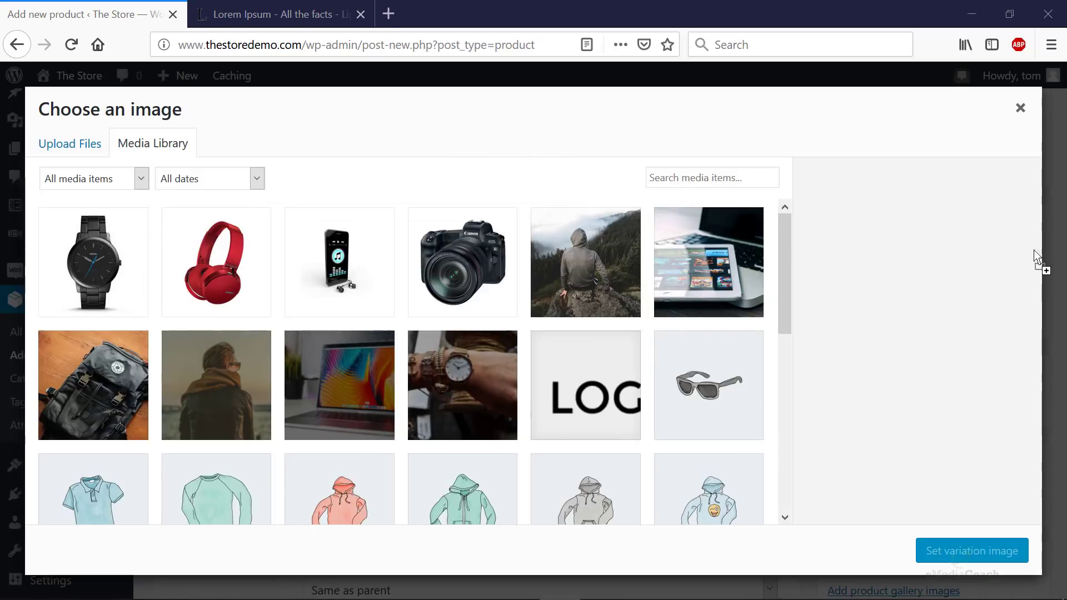
pyautogui.moveTo(1038, 262); pyautogui.dragTo(484, 326)
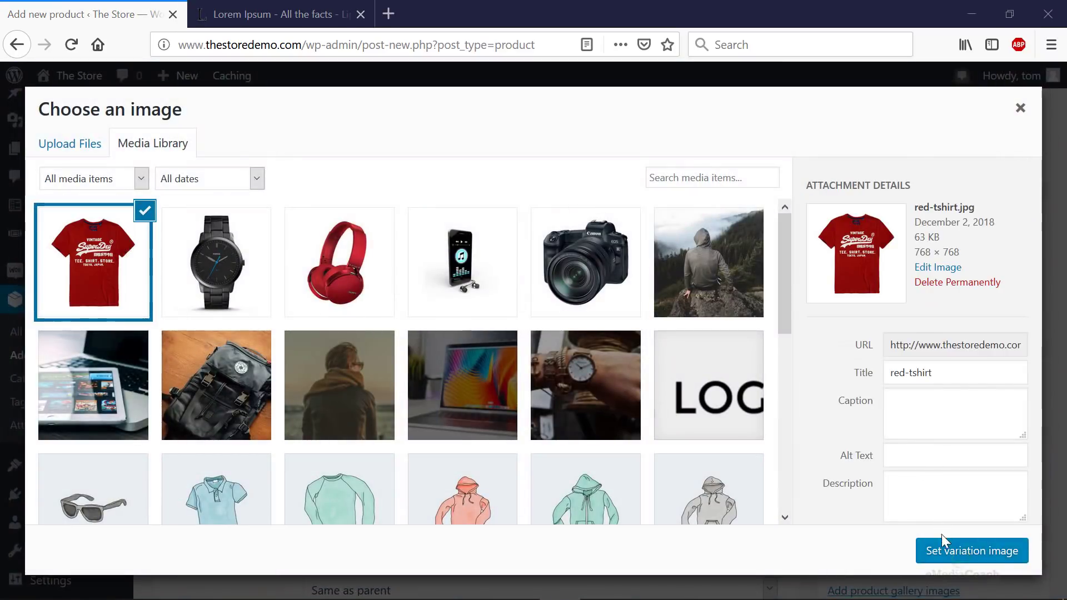
pyautogui.click(943, 551)
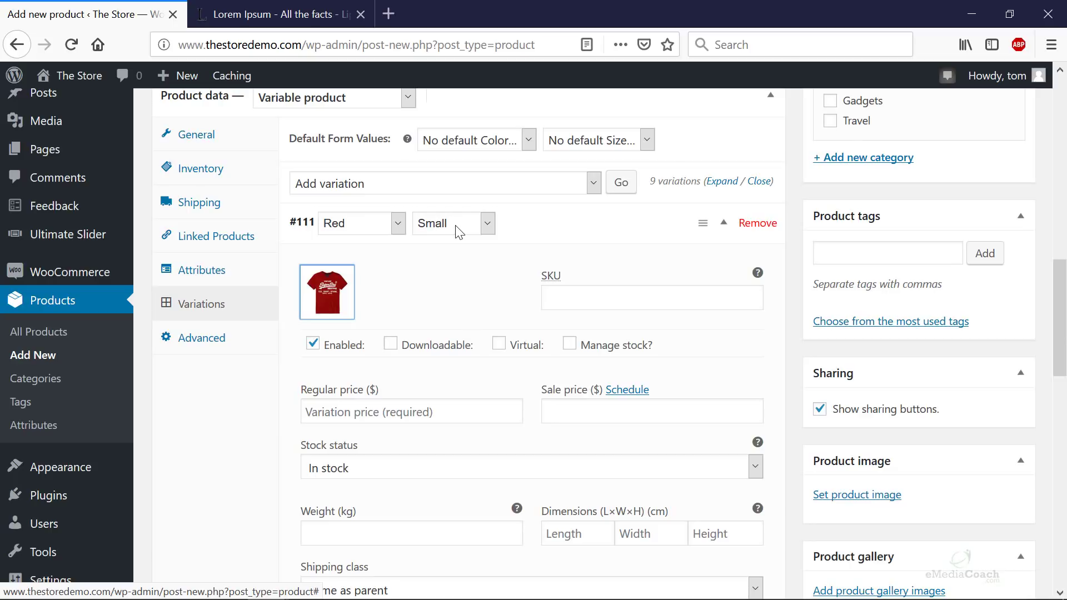
# - Set the red t-shirt picture as variation #112's image
pyautogui.scroll(-10, 448, 309)
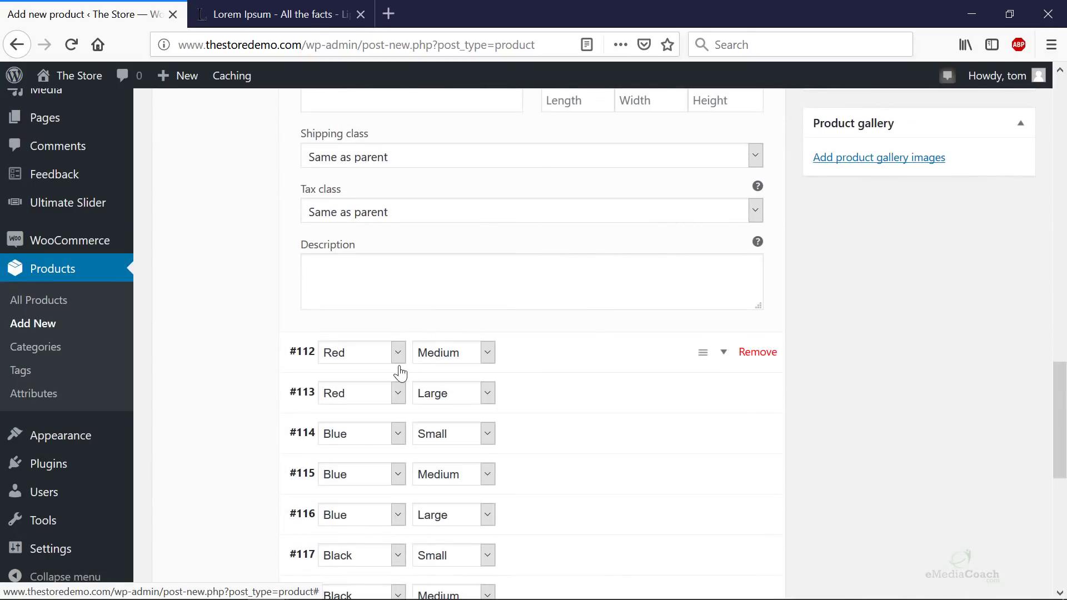
pyautogui.click(722, 354)
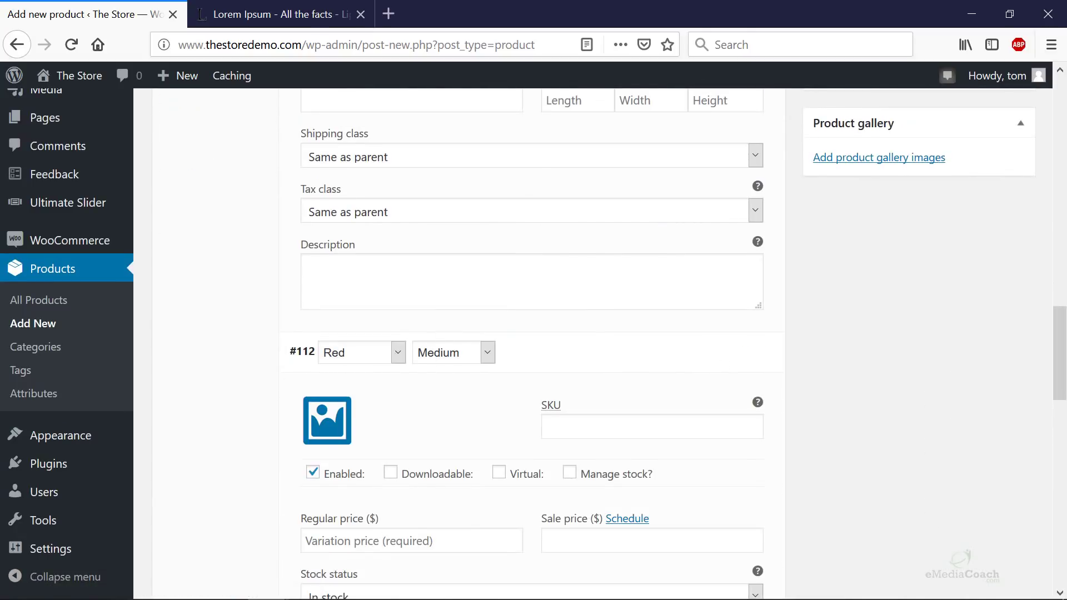
pyautogui.moveTo(865, 237); pyautogui.dragTo(312, 442)
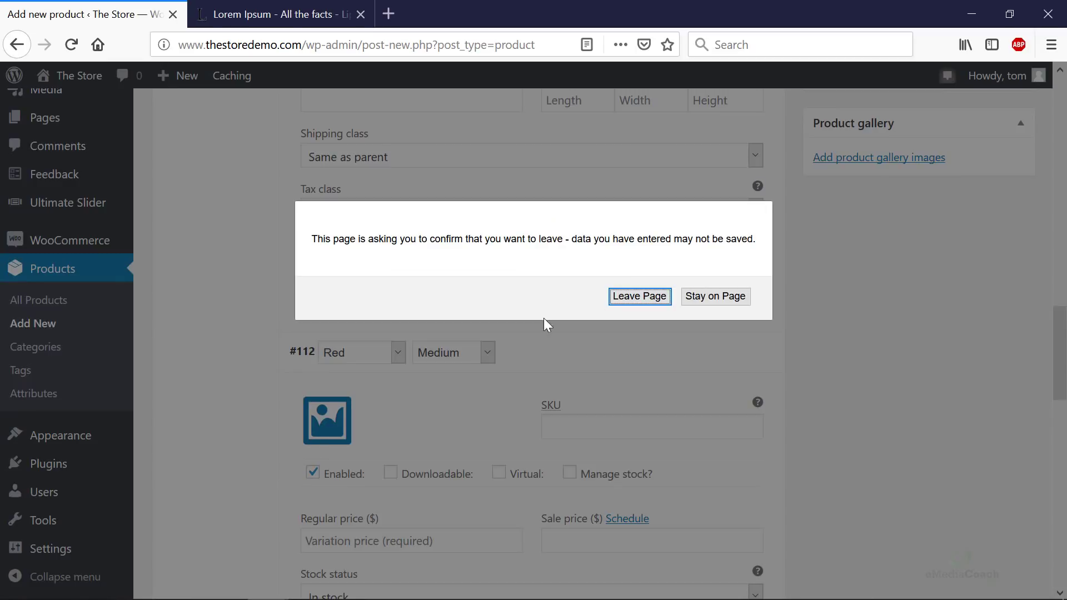
pyautogui.click(716, 296)
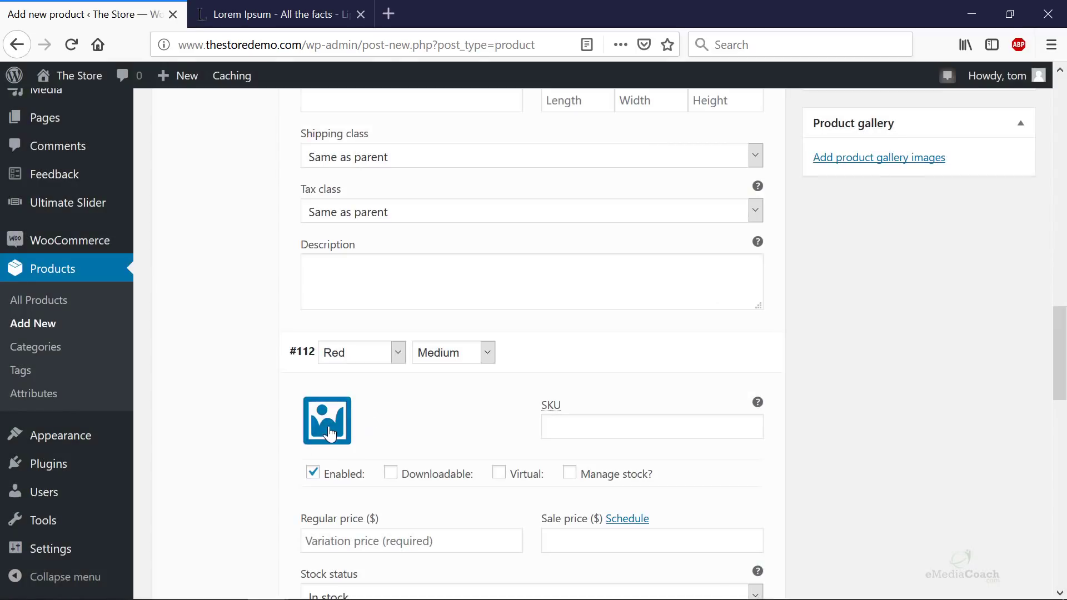
pyautogui.click(326, 420)
pyautogui.click(97, 275)
pyautogui.click(987, 561)
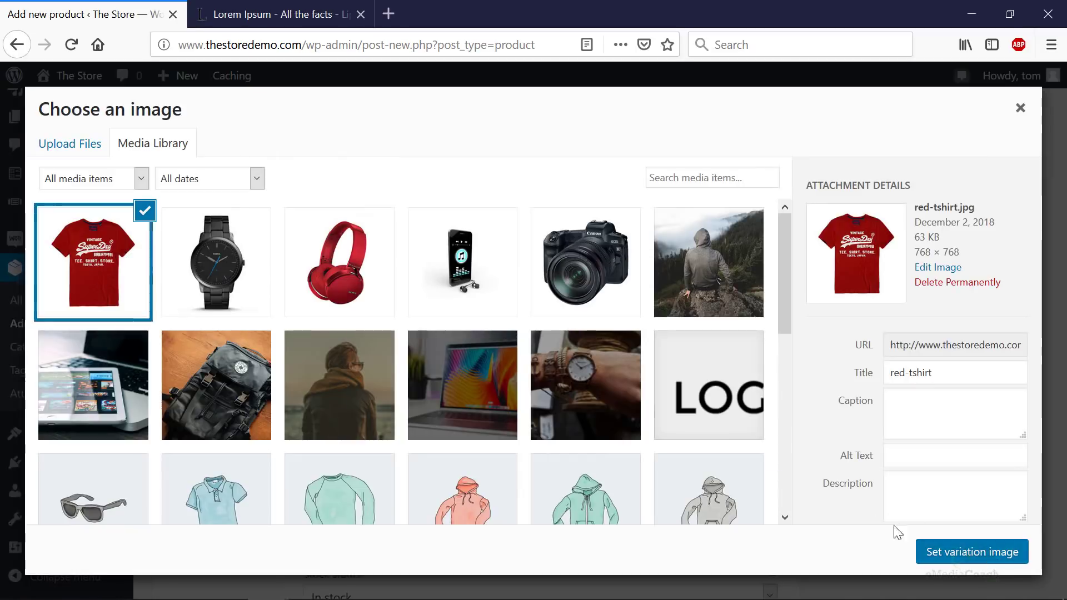
pyautogui.scroll(-8, 390, 412)
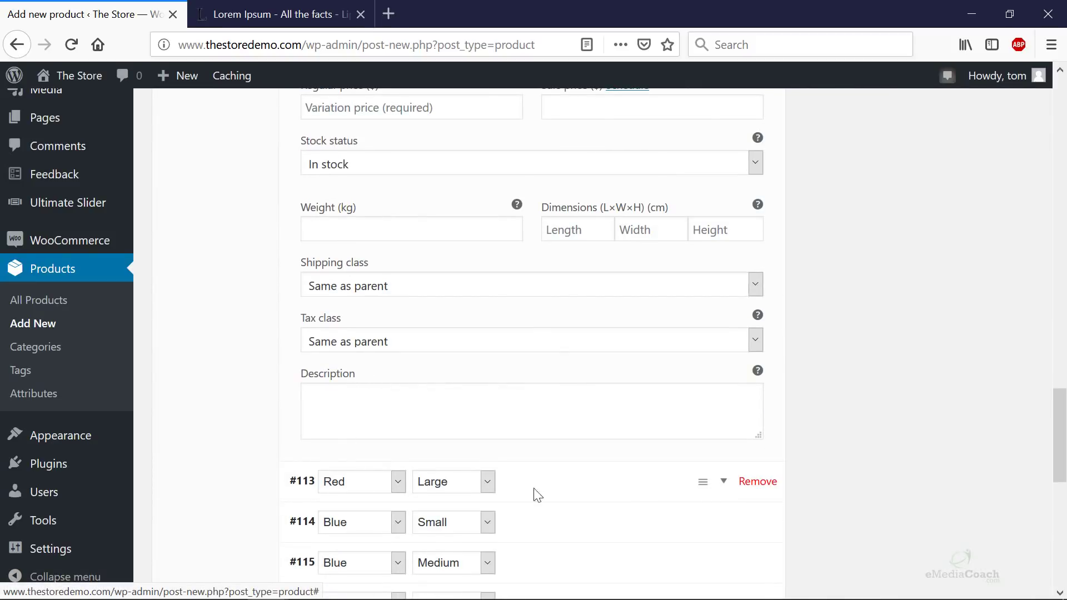
# - Set the red t-shirt picture as the Red / Large variation #113's image
pyautogui.click(643, 486)
pyautogui.scroll(-5, 389, 333)
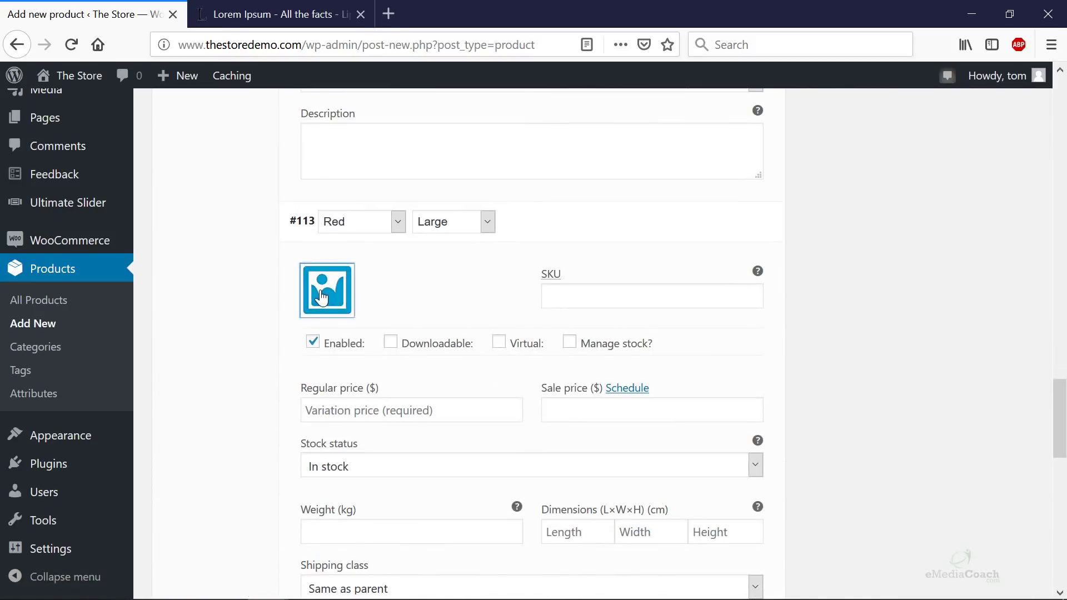
pyautogui.click(325, 289)
pyautogui.click(140, 283)
pyautogui.click(992, 558)
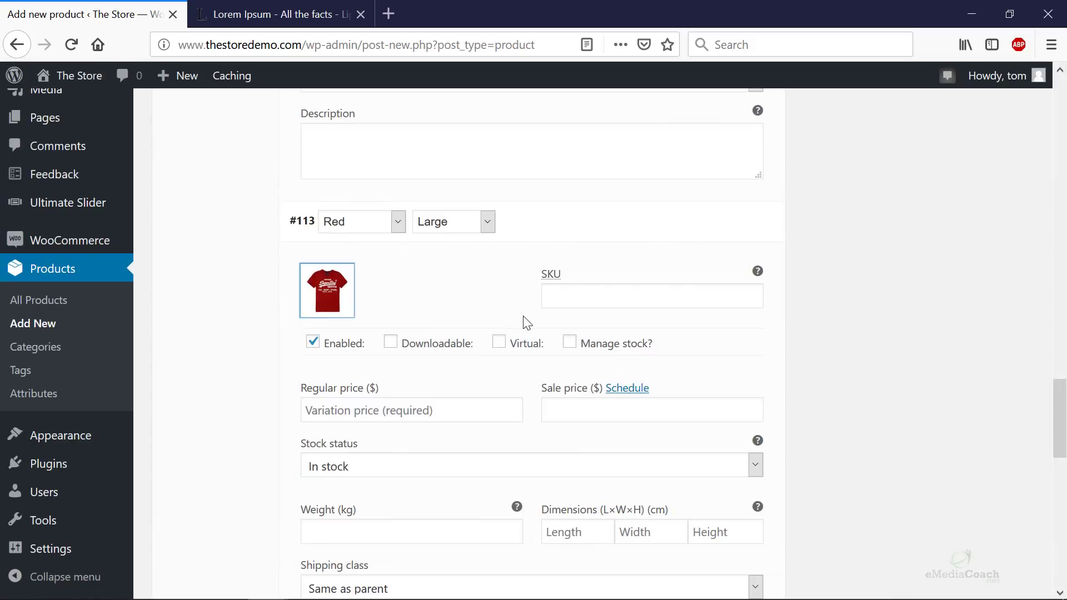
pyautogui.scroll(-9, 524, 321)
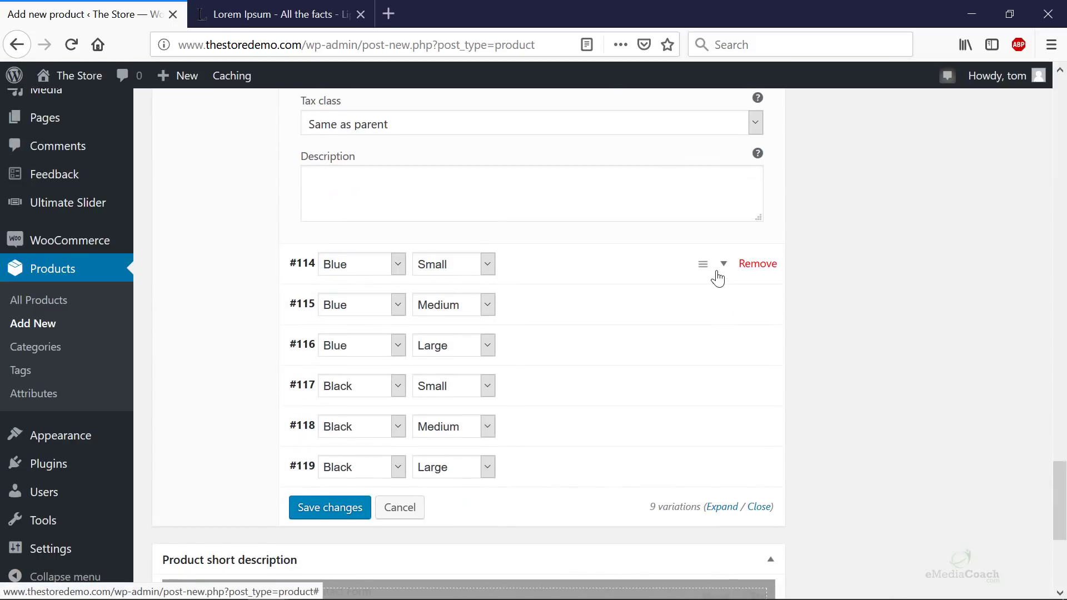
# - Upload a blue t-shirt photo and set it as the Blue / Small variation's image
pyautogui.click(612, 272)
pyautogui.click(333, 331)
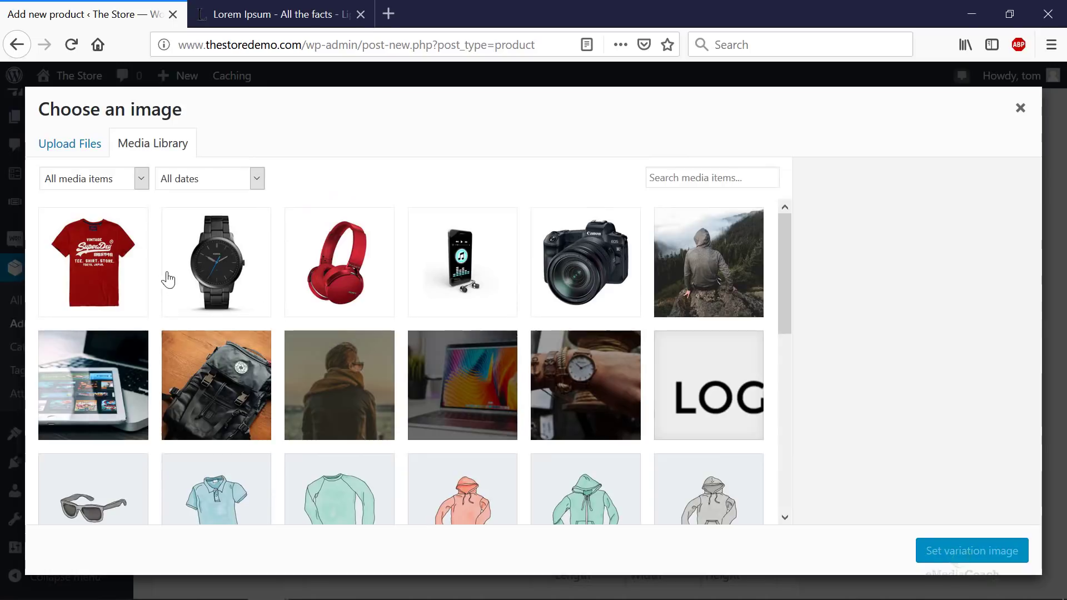
pyautogui.moveTo(0, 167); pyautogui.dragTo(326, 302)
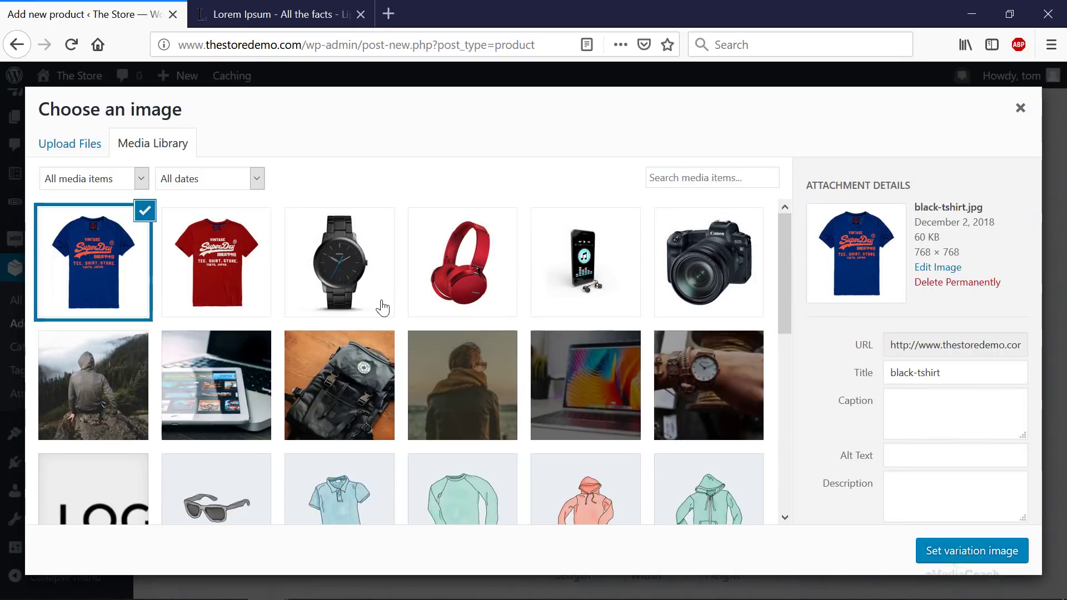
pyautogui.click(951, 555)
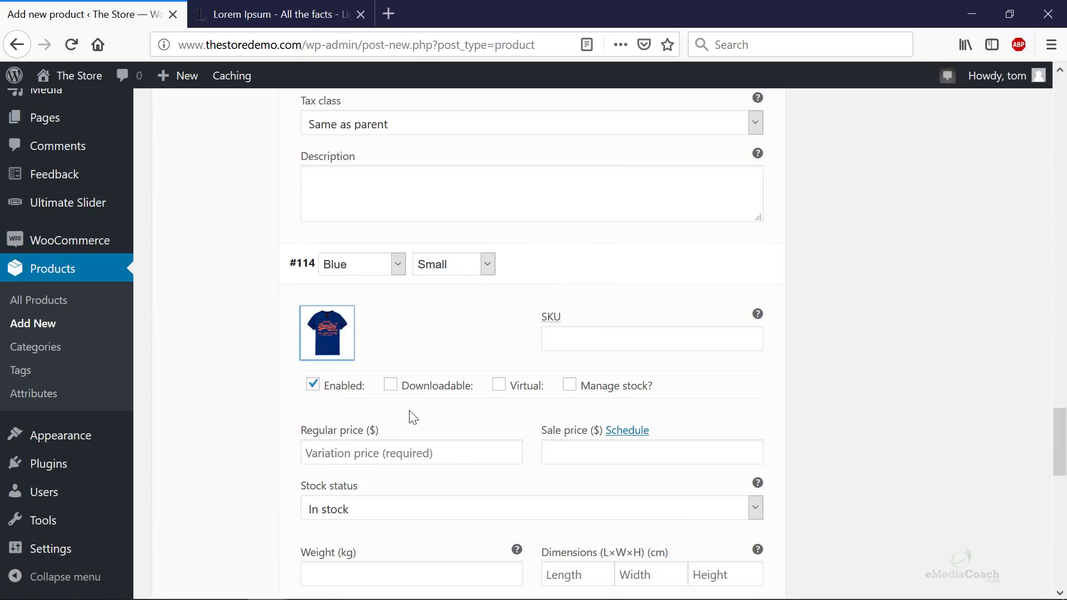
# - Set the blue t-shirt picture as the Blue / Medium variation's image
pyautogui.scroll(-10, 412, 418)
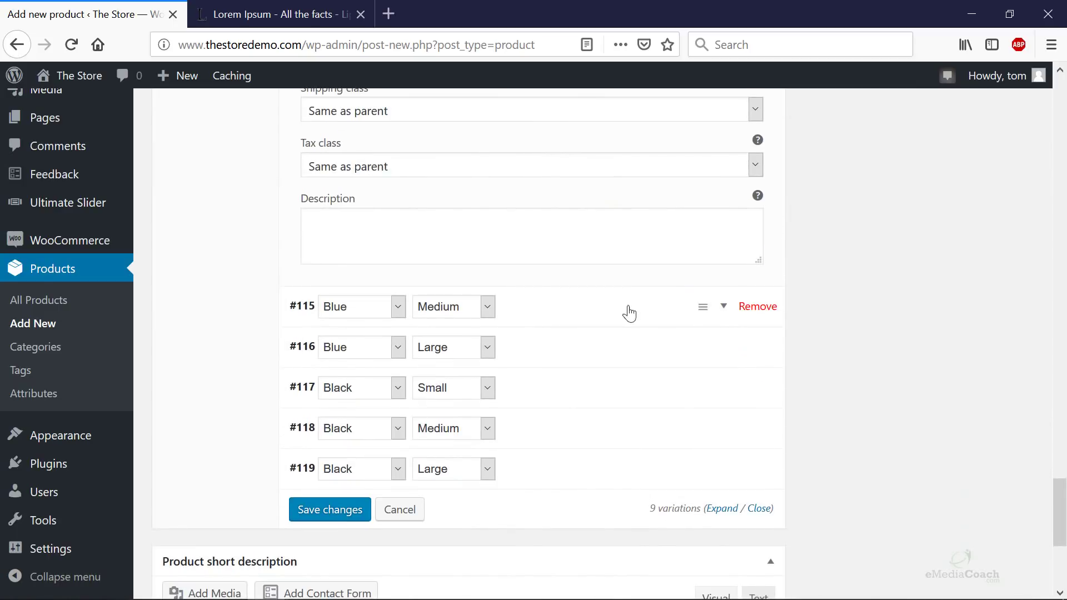
pyautogui.click(725, 307)
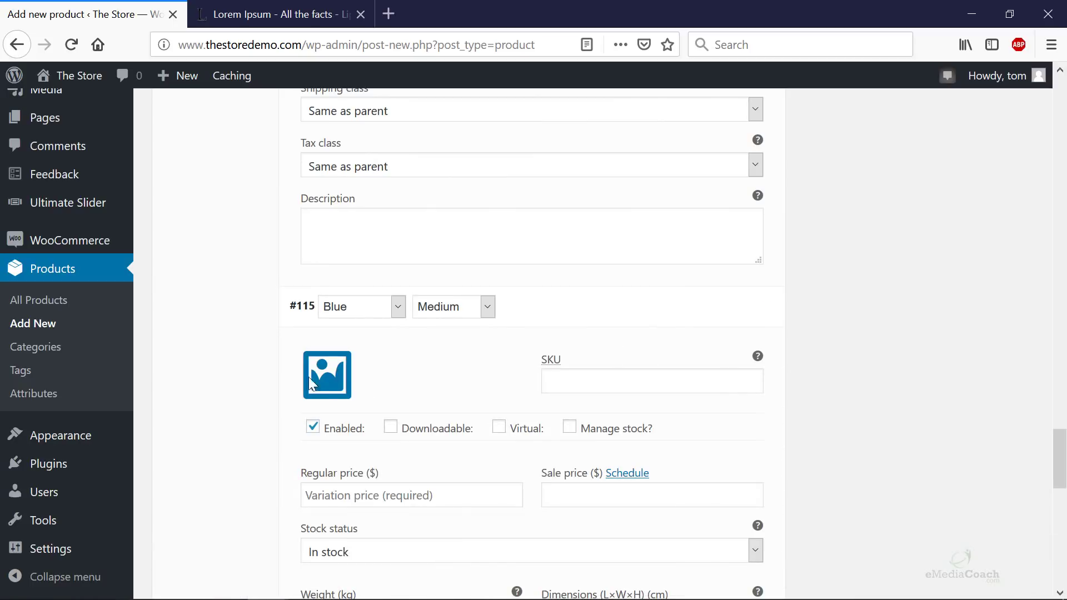
pyautogui.click(325, 382)
pyautogui.click(110, 286)
pyautogui.click(953, 552)
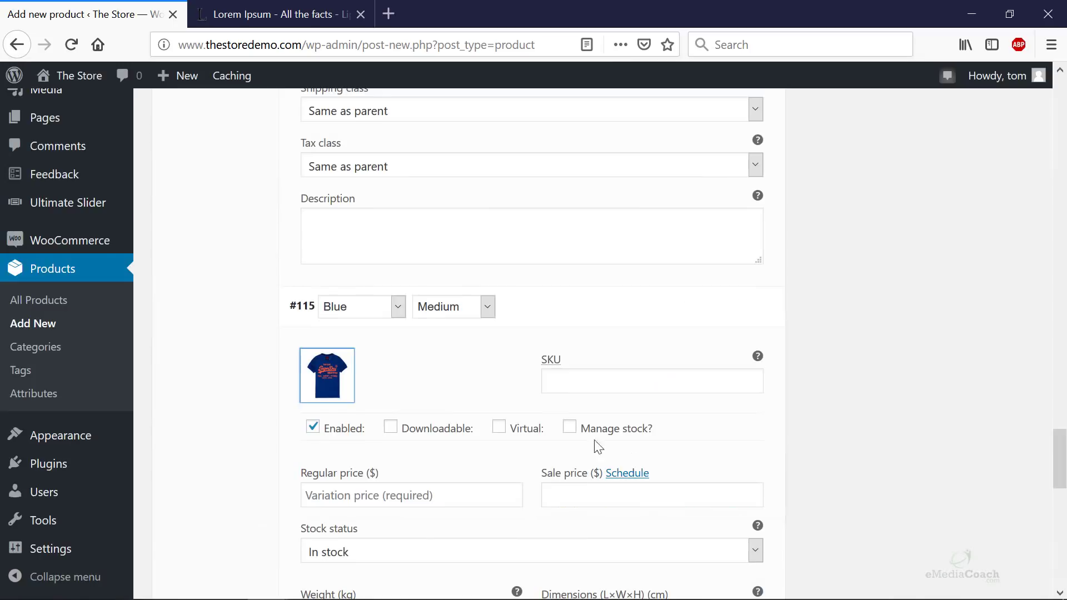
# - Set the blue t-shirt picture as the Blue / Large variation's image
pyautogui.scroll(-3, 551, 326)
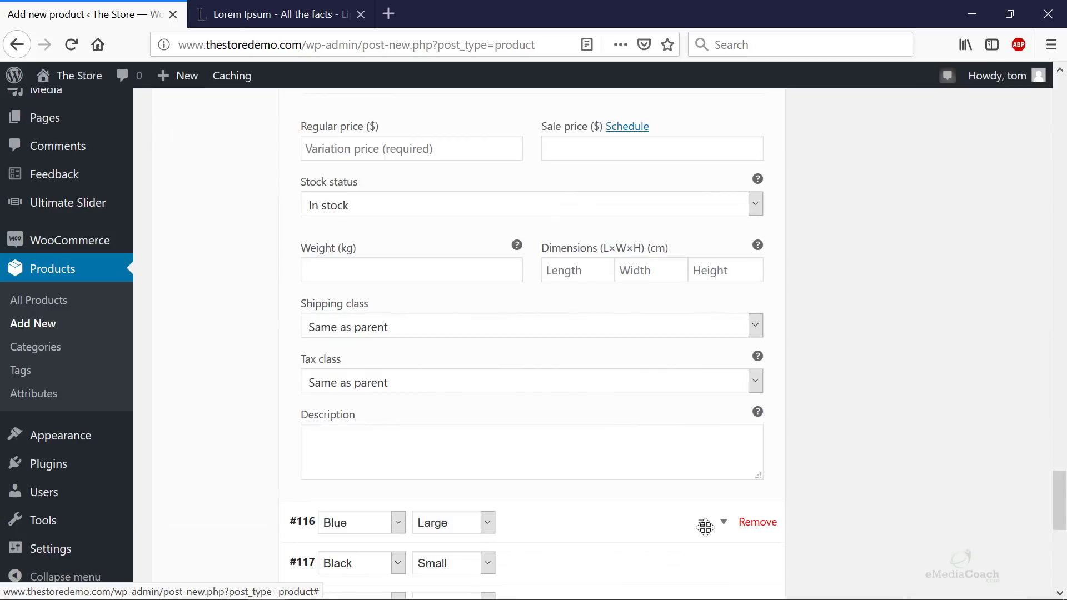
pyautogui.click(716, 522)
pyautogui.scroll(-4, 348, 371)
pyautogui.click(338, 346)
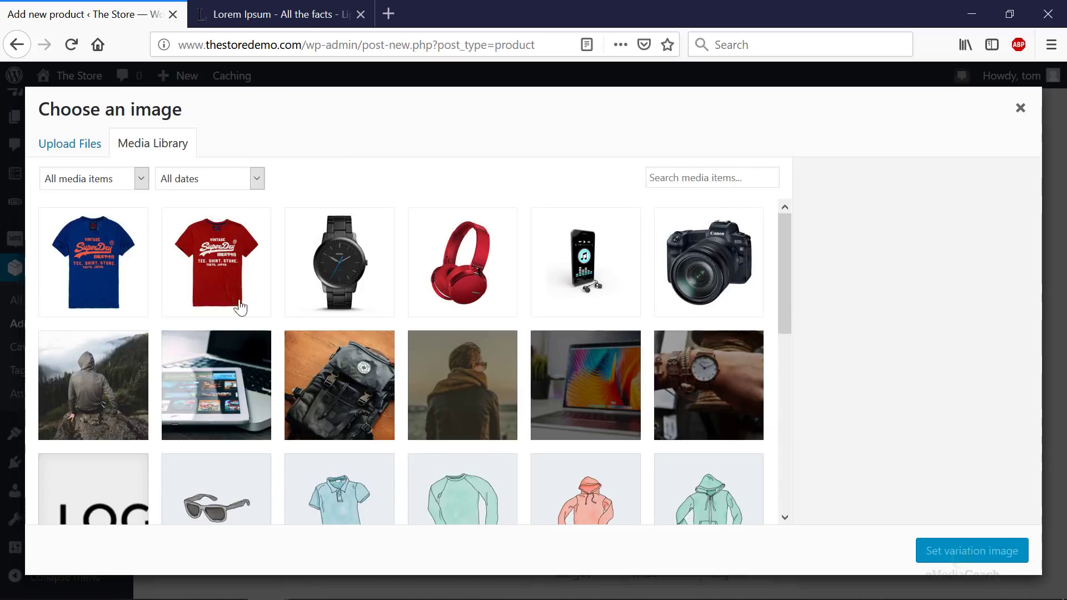
pyautogui.click(127, 274)
pyautogui.click(974, 550)
pyautogui.scroll(-7, 636, 389)
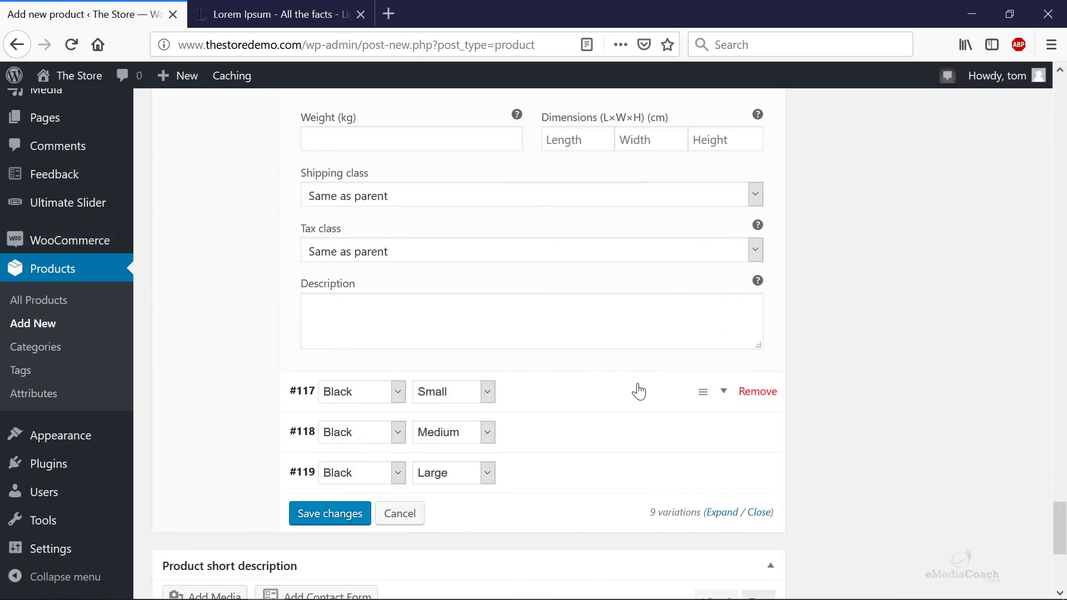
pyautogui.click(726, 398)
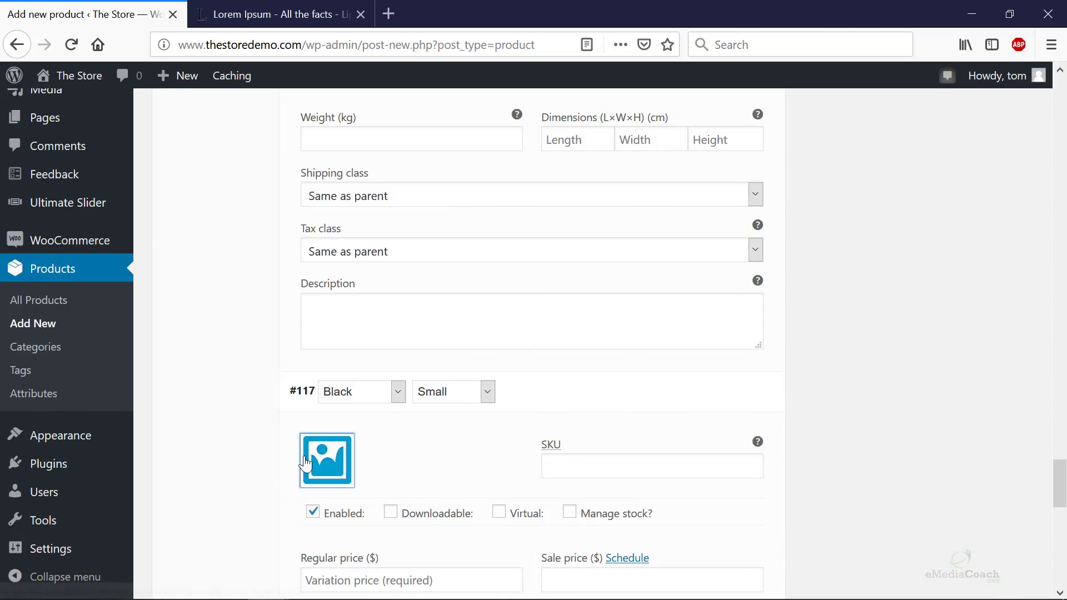
# - Upload the black t-shirt photo and set it as the Black / Small variation's image
pyautogui.click(339, 460)
pyautogui.moveTo(0, 317); pyautogui.dragTo(245, 334)
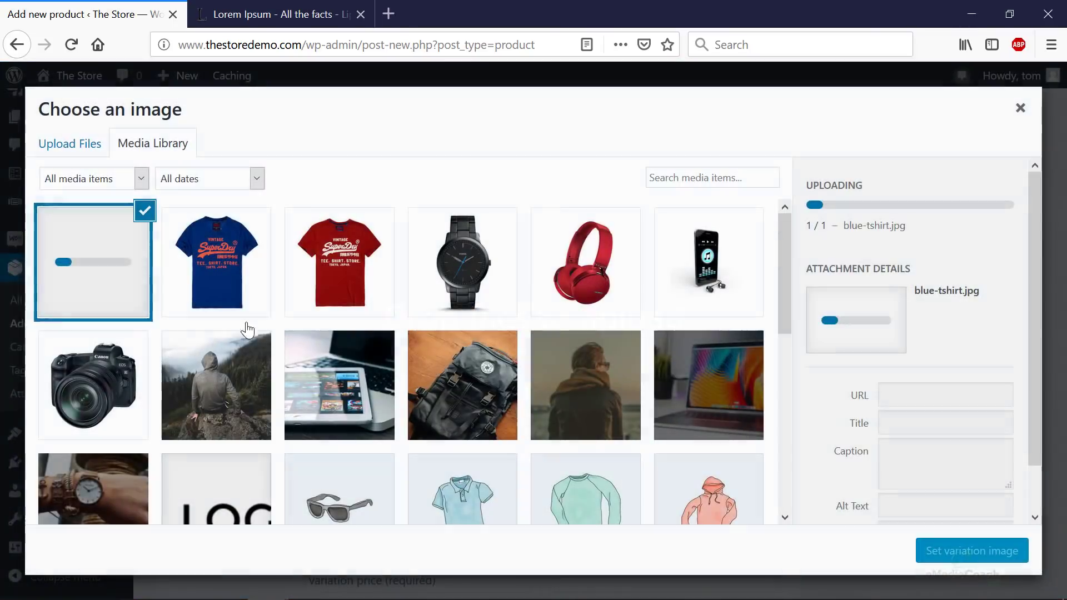
pyautogui.click(977, 553)
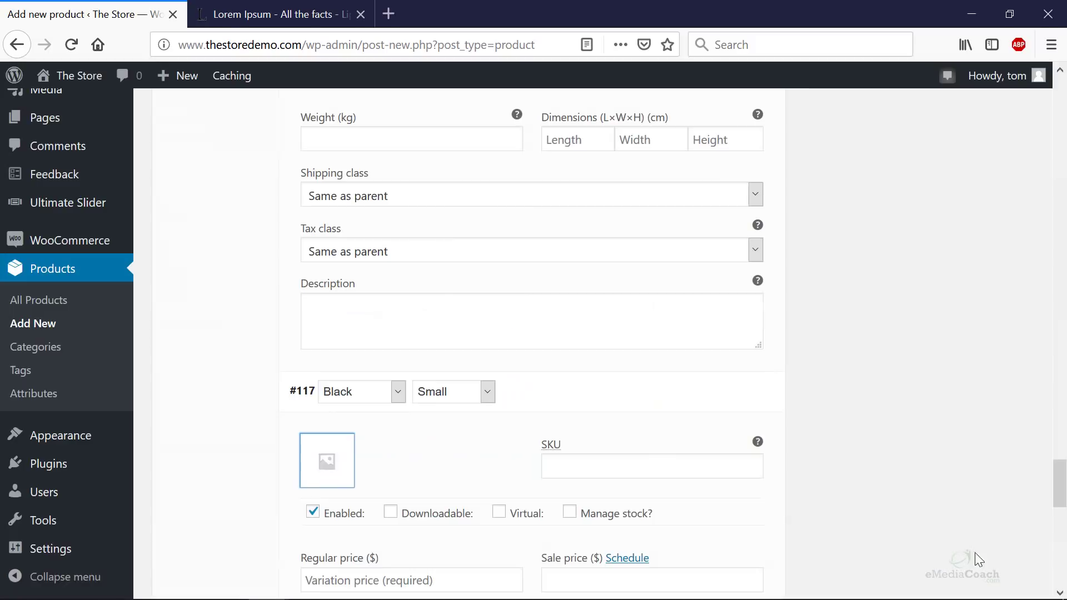
# - Set the black t-shirt picture as the Black / Medium variation's image
pyautogui.scroll(-10, 416, 468)
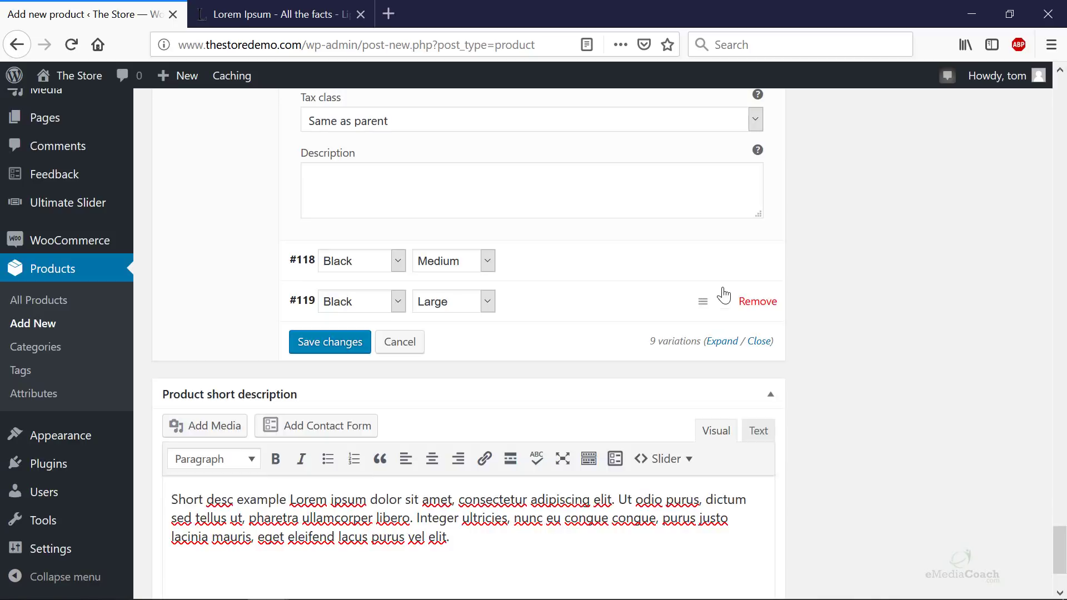
pyautogui.click(722, 295)
pyautogui.click(722, 263)
pyautogui.click(333, 342)
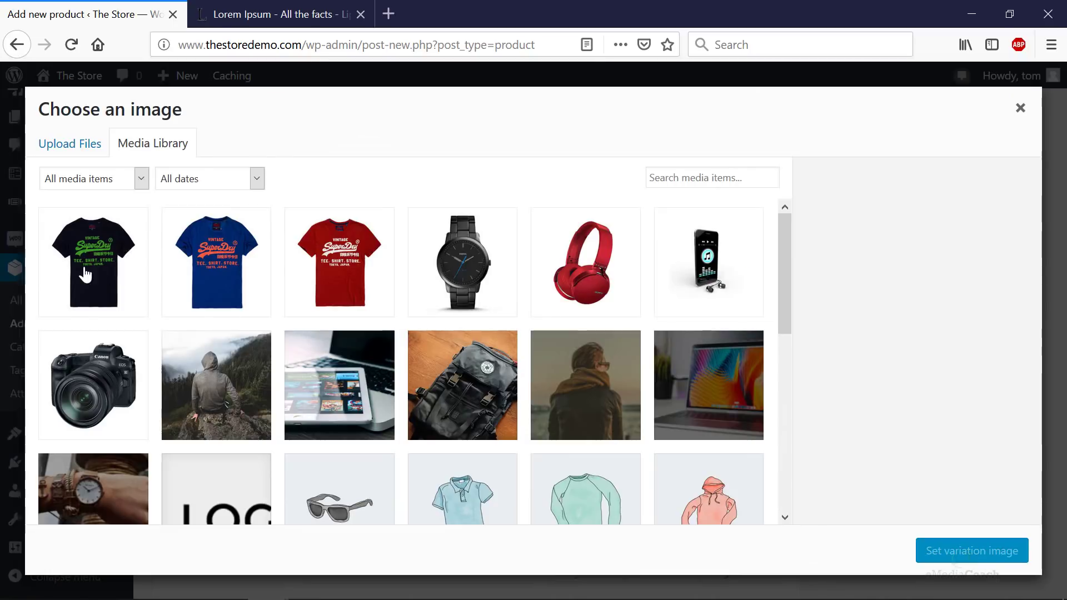
pyautogui.click(84, 274)
pyautogui.click(1001, 552)
# - Set the black t-shirt picture as the Black / Large variation's image
pyautogui.scroll(-5, 466, 445)
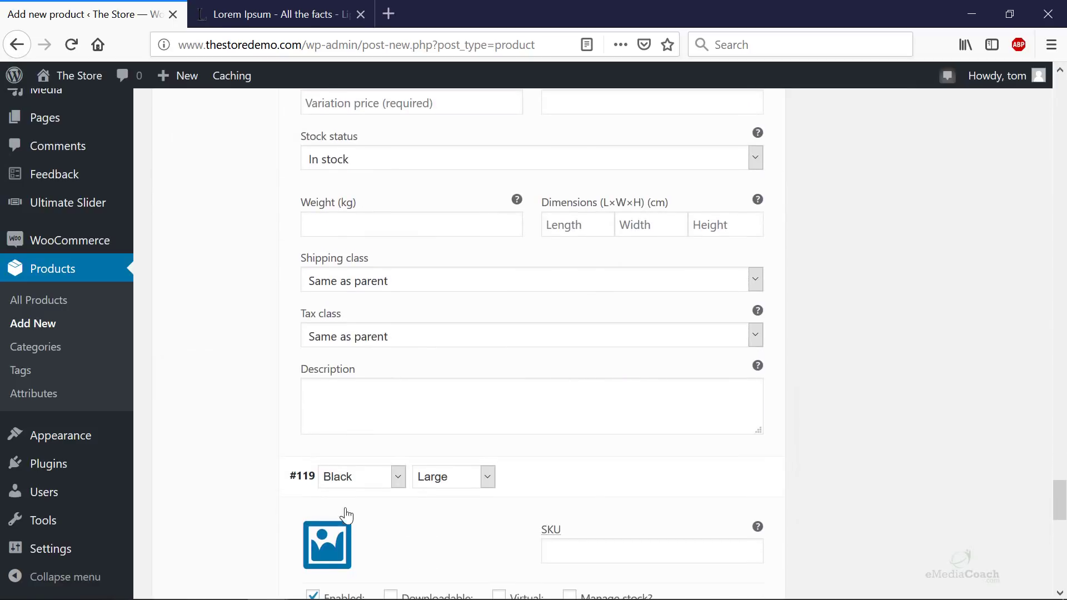
pyautogui.click(337, 534)
pyautogui.click(107, 293)
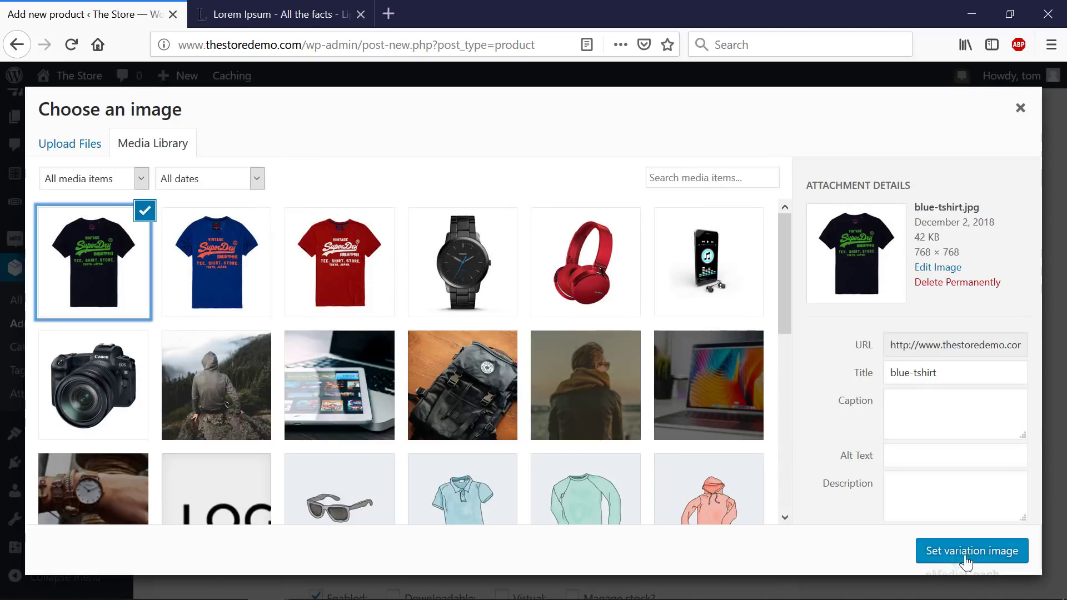
pyautogui.click(961, 557)
pyautogui.scroll(20, 729, 429)
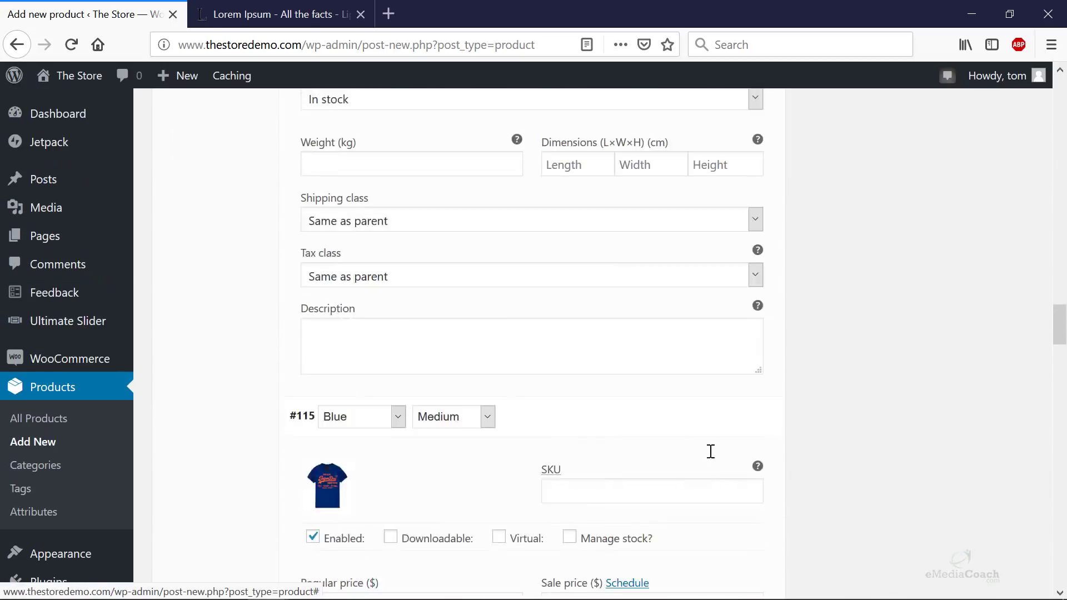
pyautogui.scroll(-12, 708, 453)
pyautogui.scroll(-15, 645, 472)
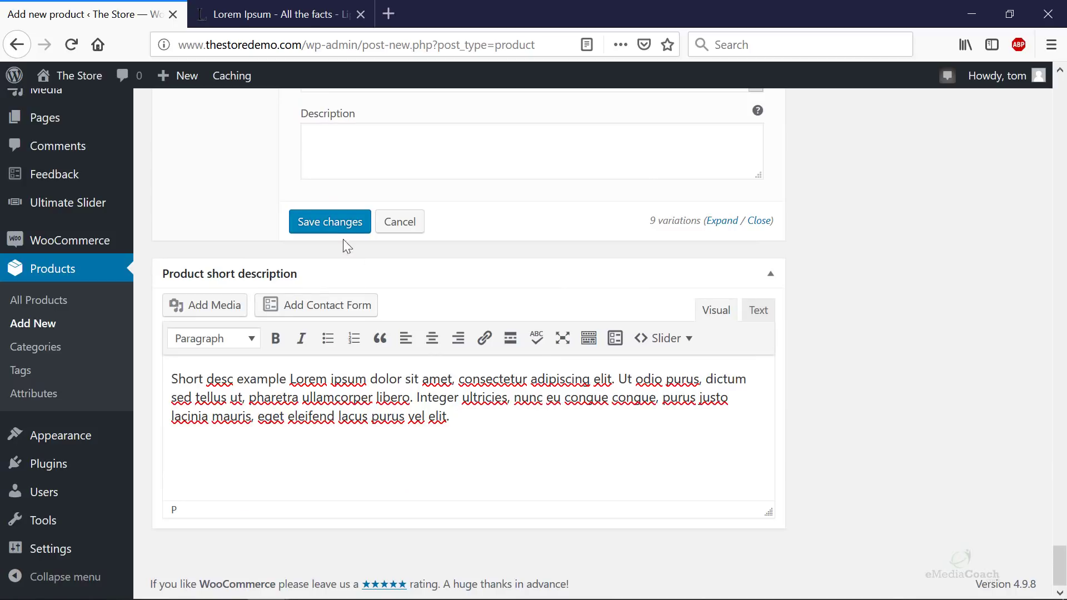
# - Save the variation changes and reopen Red / Small #111 at its Regular price field
pyautogui.click(330, 222)
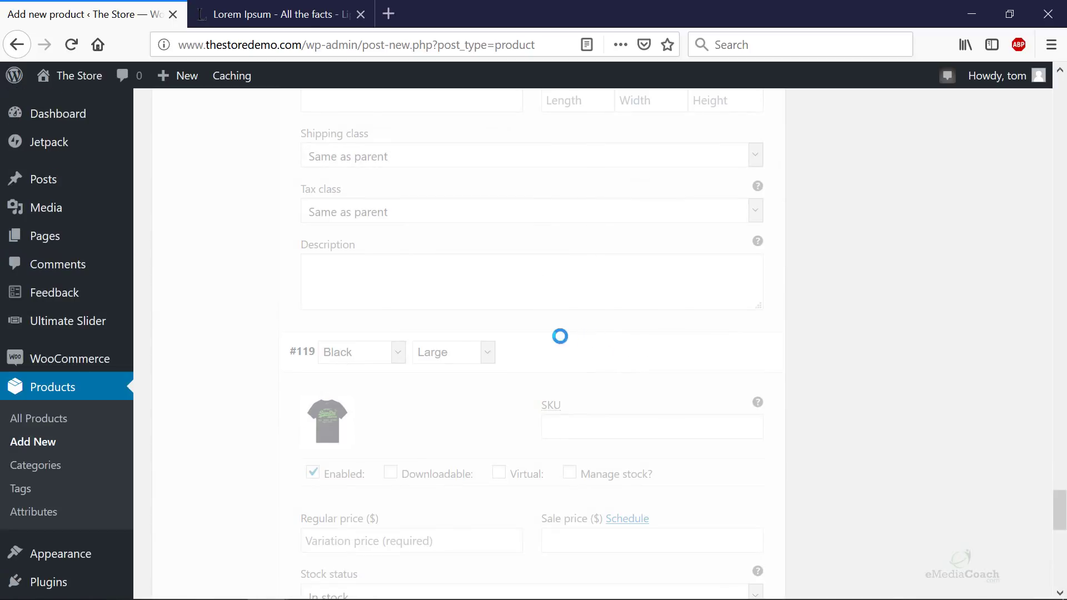
pyautogui.scroll(20, 547, 336)
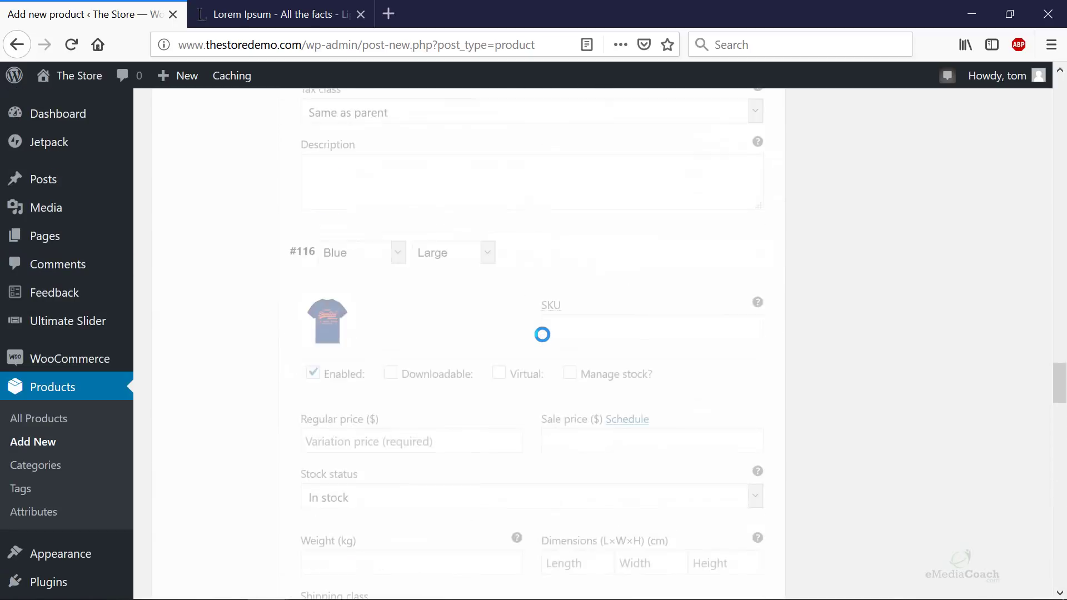
pyautogui.scroll(10, 543, 335)
pyautogui.scroll(15, 543, 335)
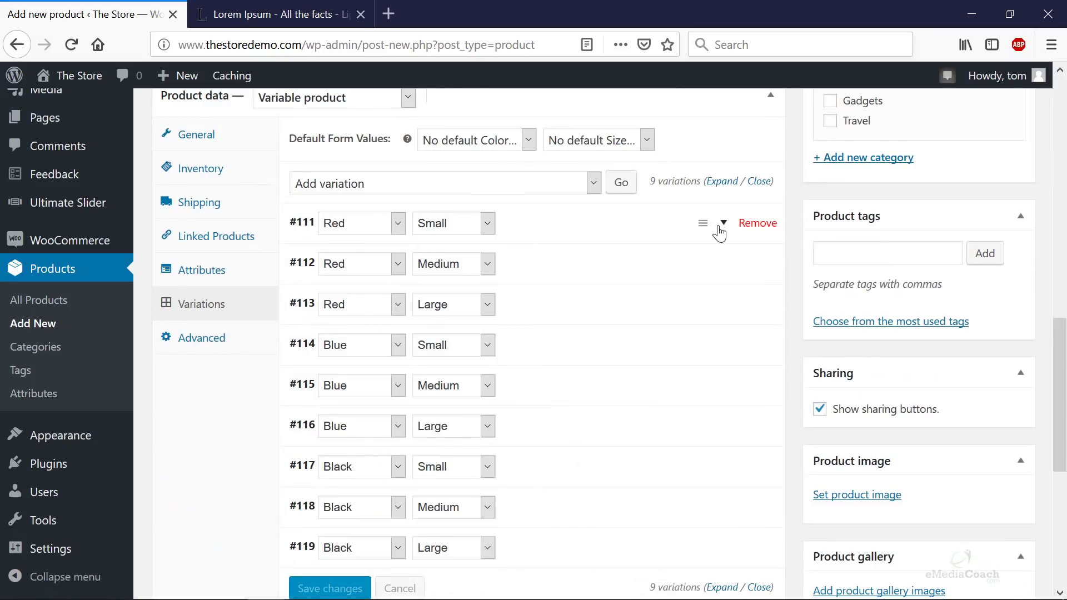
pyautogui.click(724, 223)
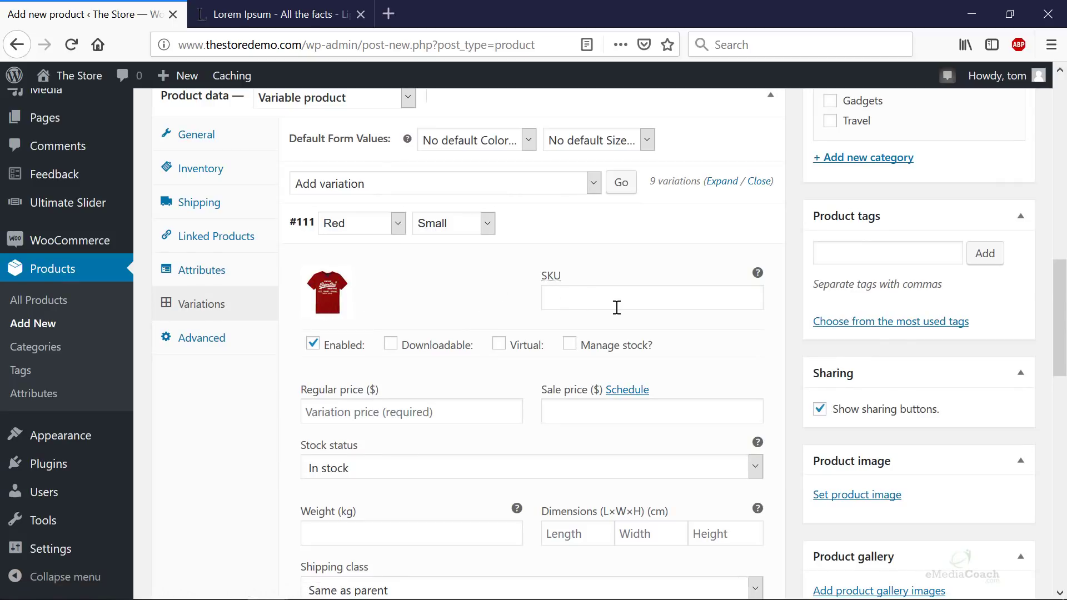
pyautogui.click(430, 410)
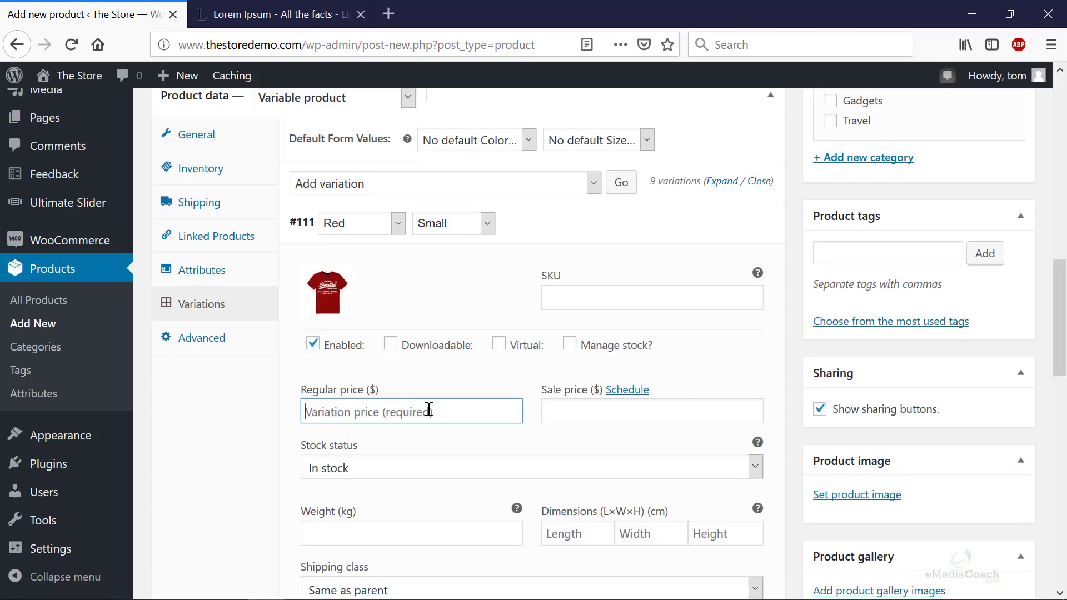
# - Give the Red / Small variation a regular price of 29, keeping stock status In stock
pyautogui.write('29')
pyautogui.click(577, 417)
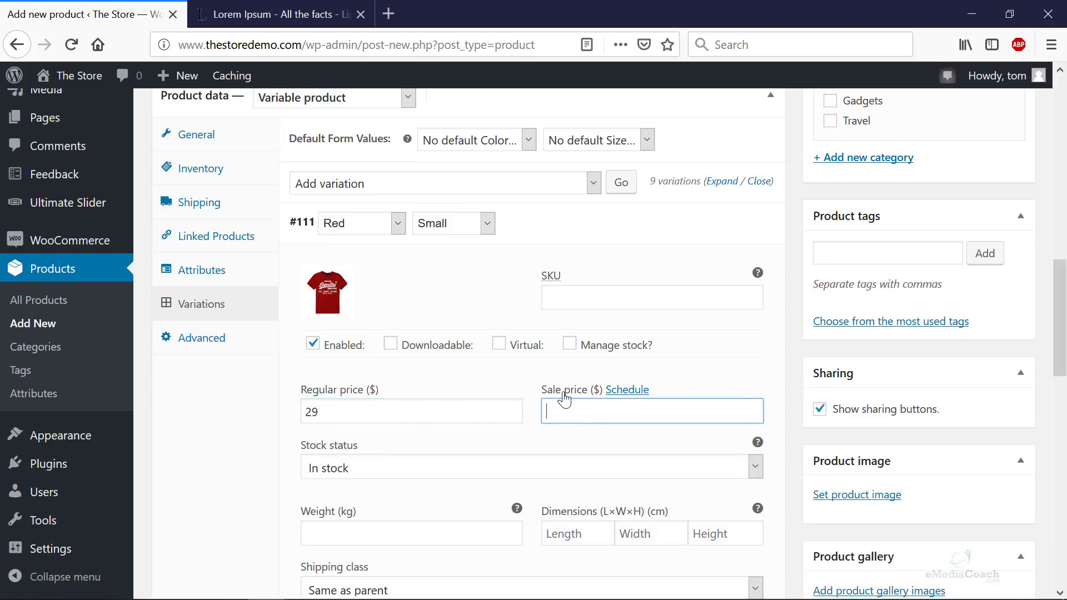
pyautogui.scroll(-3, 503, 355)
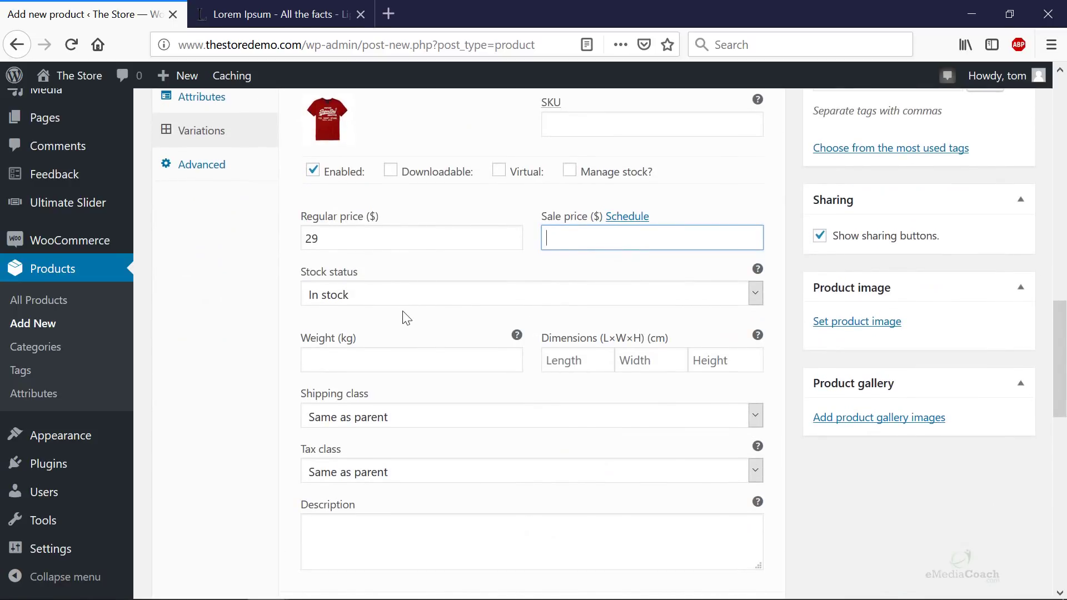
pyautogui.click(395, 298)
pyautogui.click(394, 298)
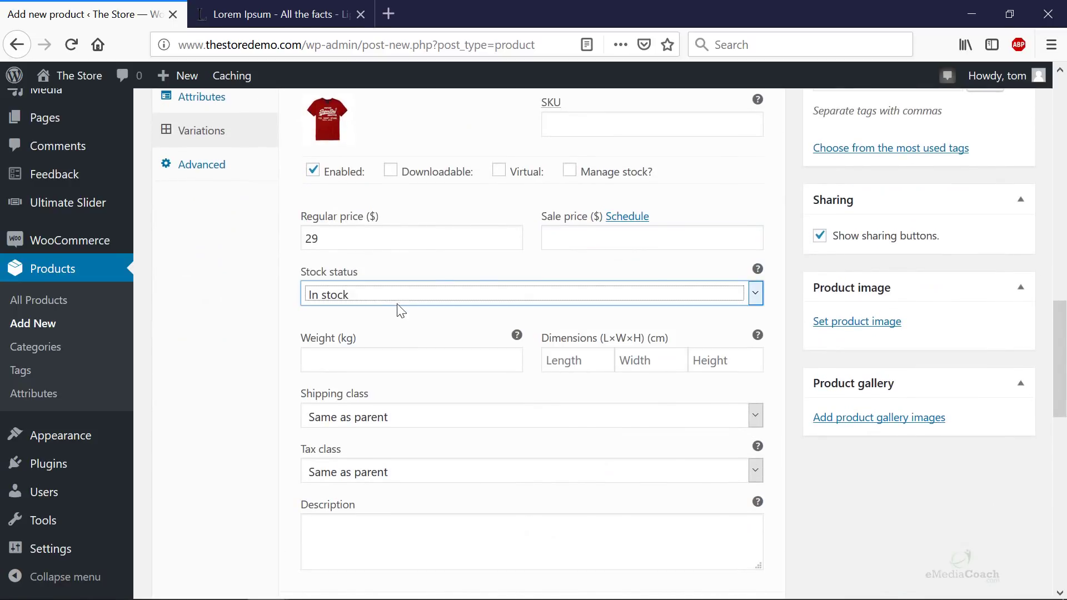
pyautogui.scroll(-3, 418, 418)
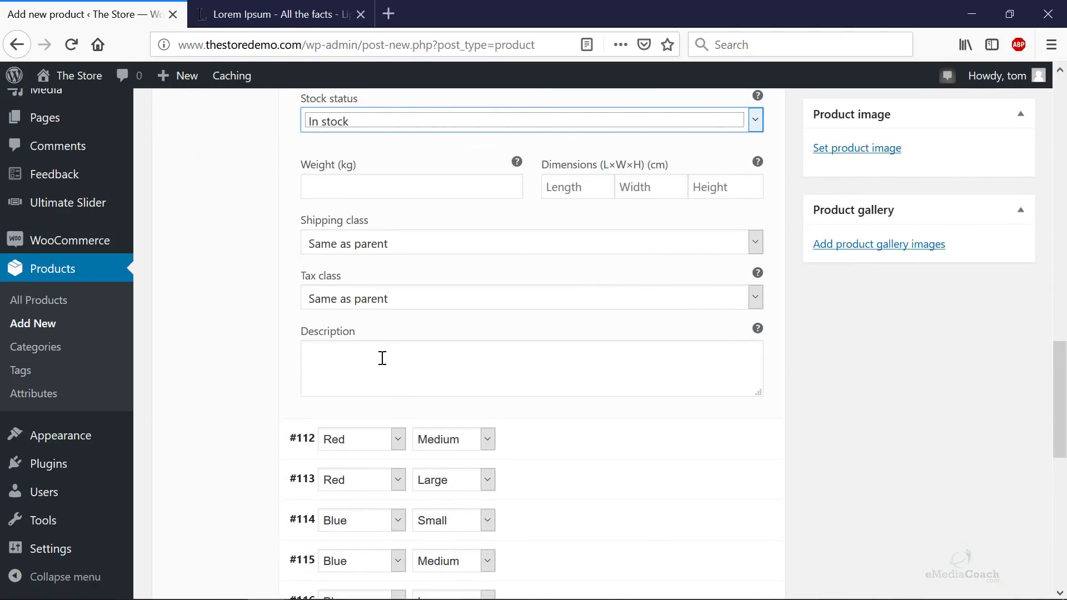
# - Paste the sample description and trim it to end at 'nunc eu congue congue.'
pyautogui.click(382, 358)
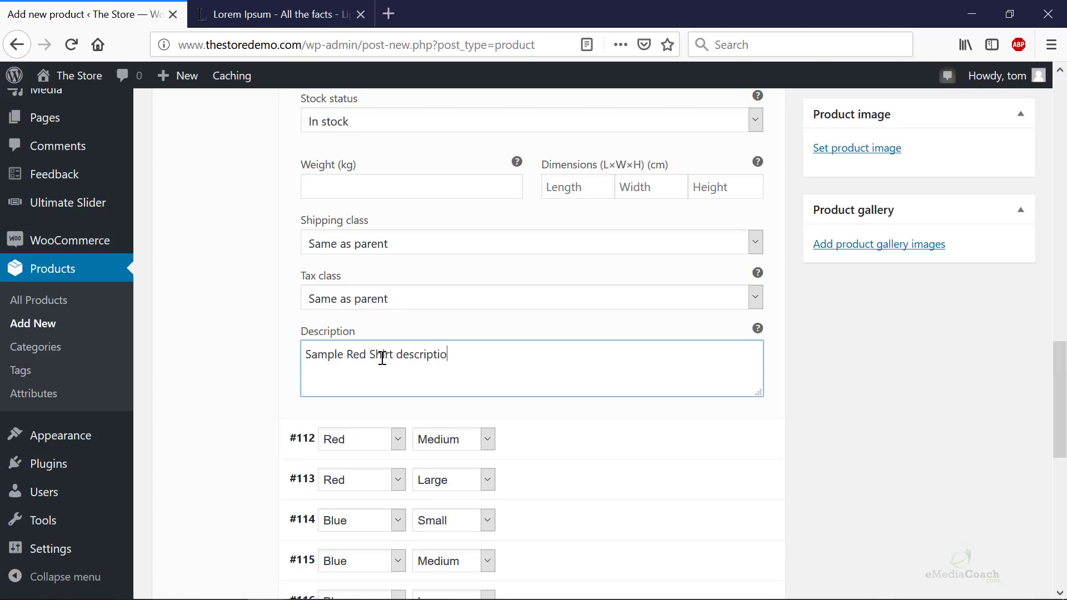
pyautogui.hotkey('ctrl', 'v')
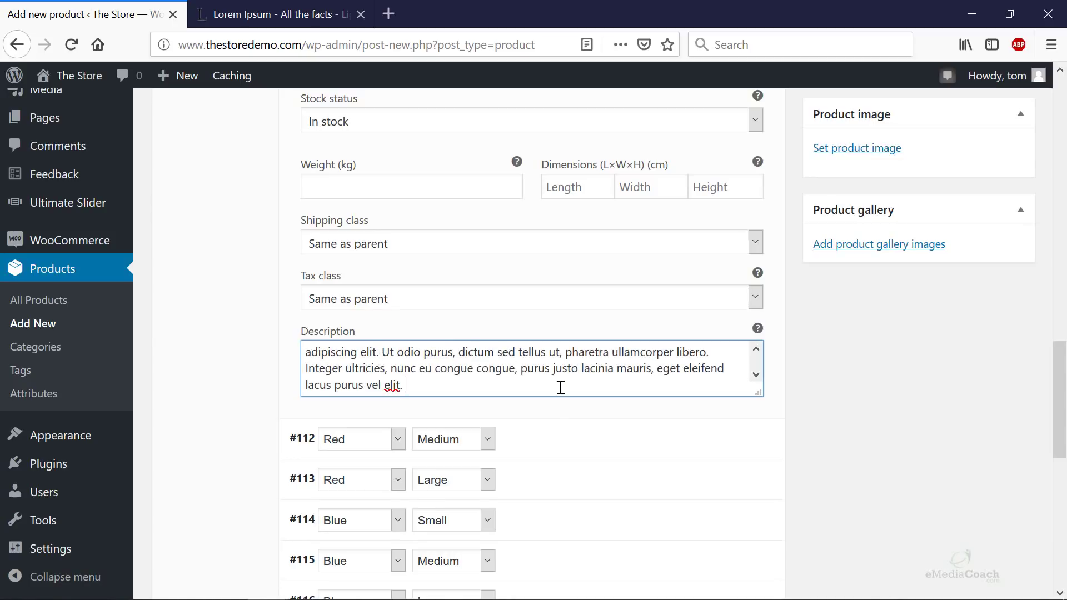
pyautogui.moveTo(561, 387); pyautogui.dragTo(519, 373)
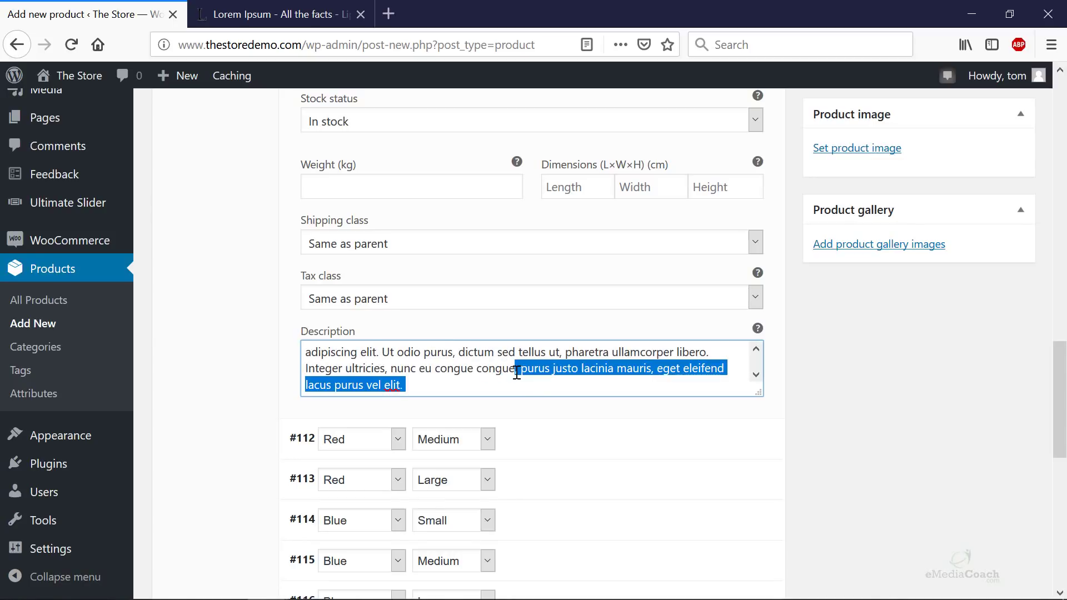
pyautogui.write('.')
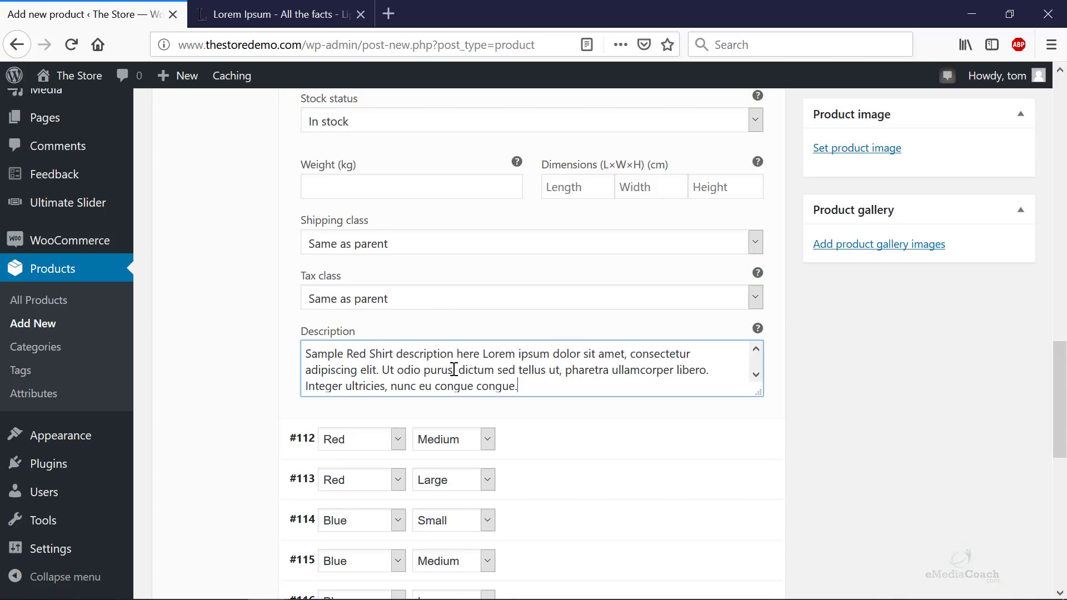
# - Expand variation #112 Red / Medium to show its fields
pyautogui.scroll(3, 435, 317)
pyautogui.scroll(-2, 445, 341)
pyautogui.scroll(-3, 434, 360)
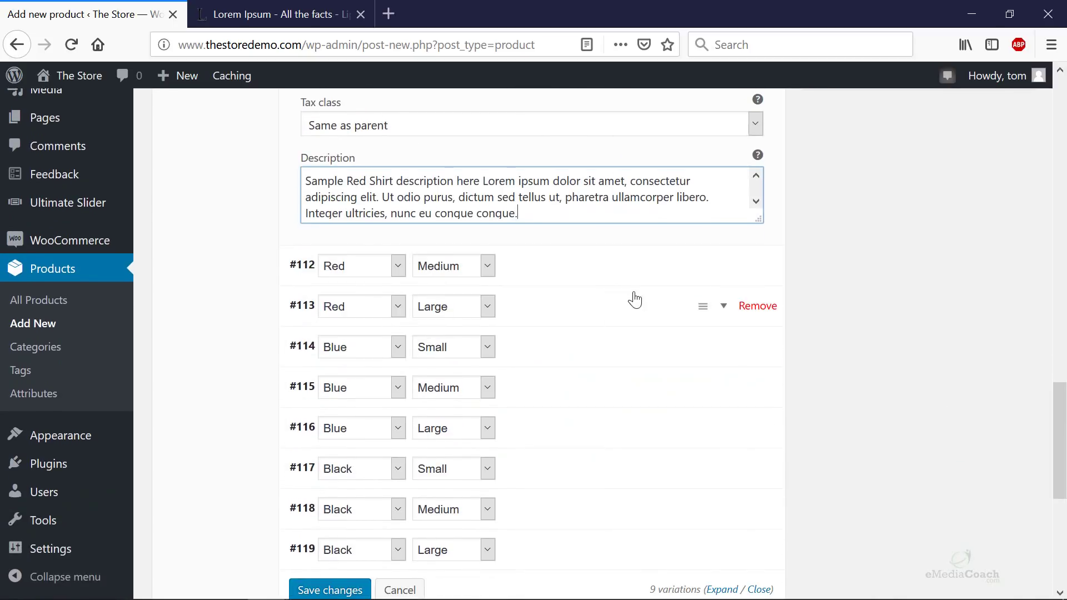
pyautogui.click(720, 266)
pyautogui.scroll(-10, 575, 326)
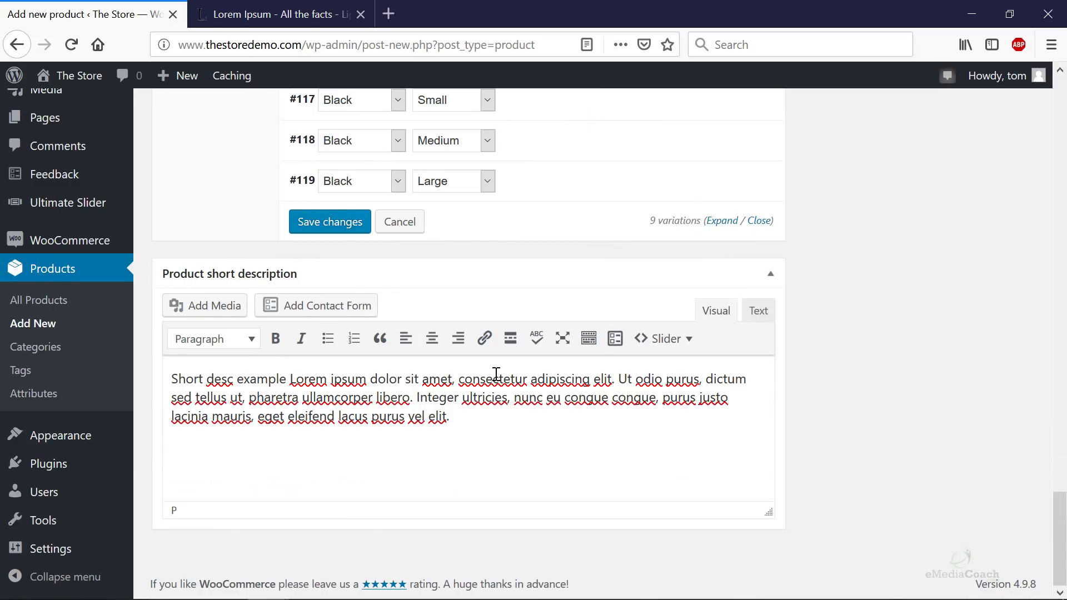
pyautogui.scroll(15, 496, 378)
pyautogui.scroll(-5, 497, 381)
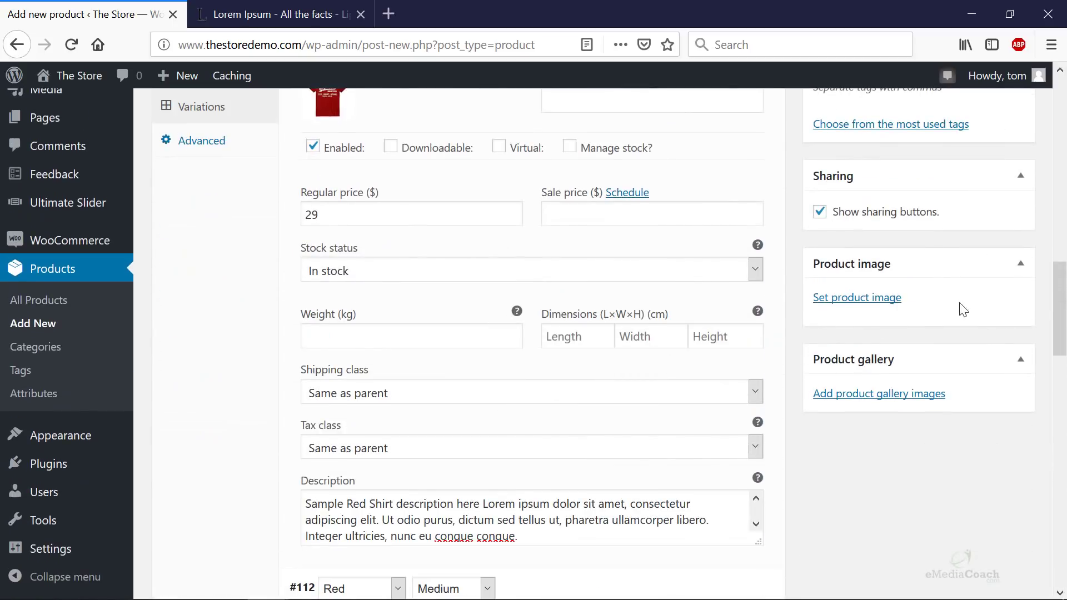
# - Set the red t-shirt picture as the product image
pyautogui.click(862, 298)
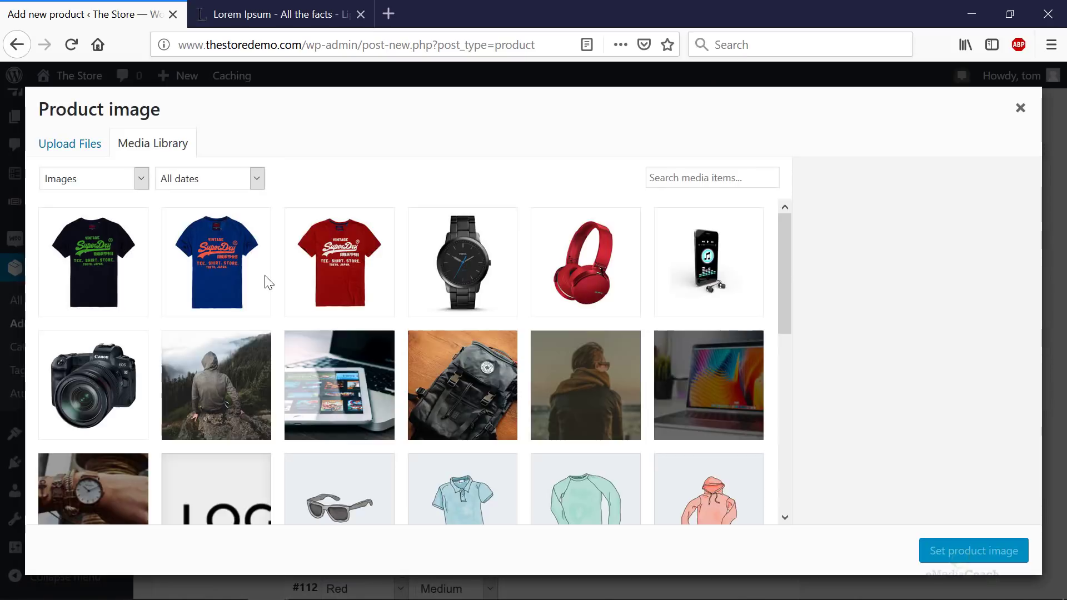
pyautogui.click(326, 274)
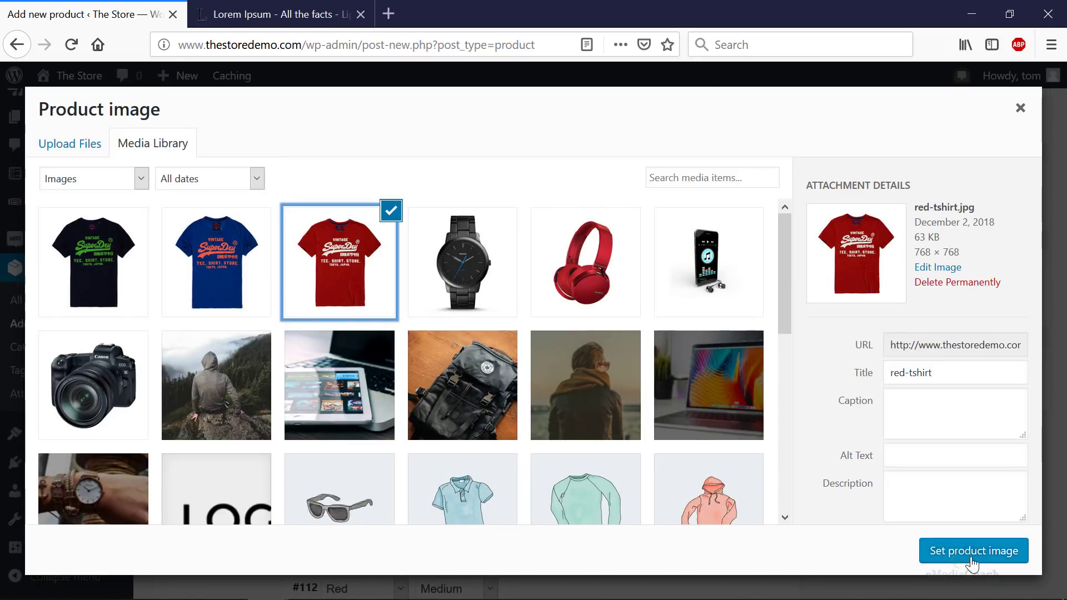
pyautogui.click(969, 555)
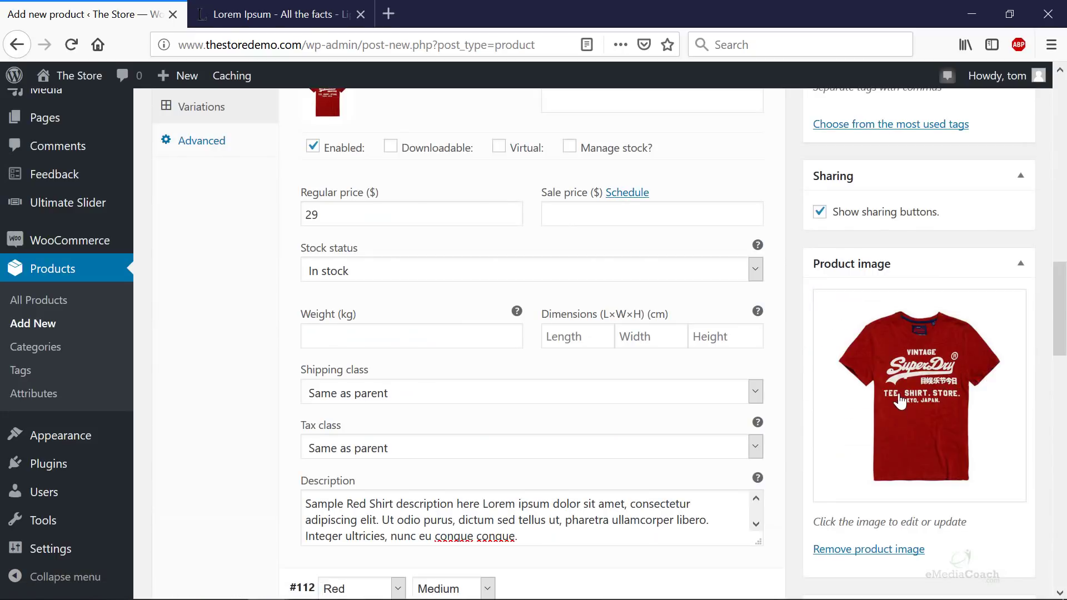
# - Add the black and blue t-shirt pictures to the product gallery
pyautogui.scroll(-4, 867, 555)
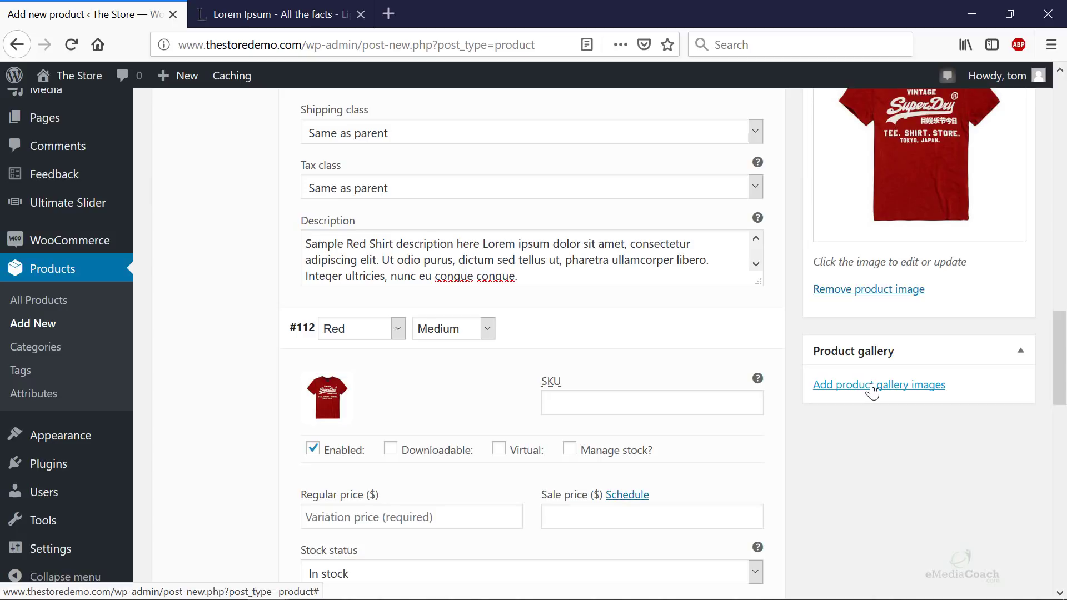
pyautogui.click(873, 386)
pyautogui.click(113, 280)
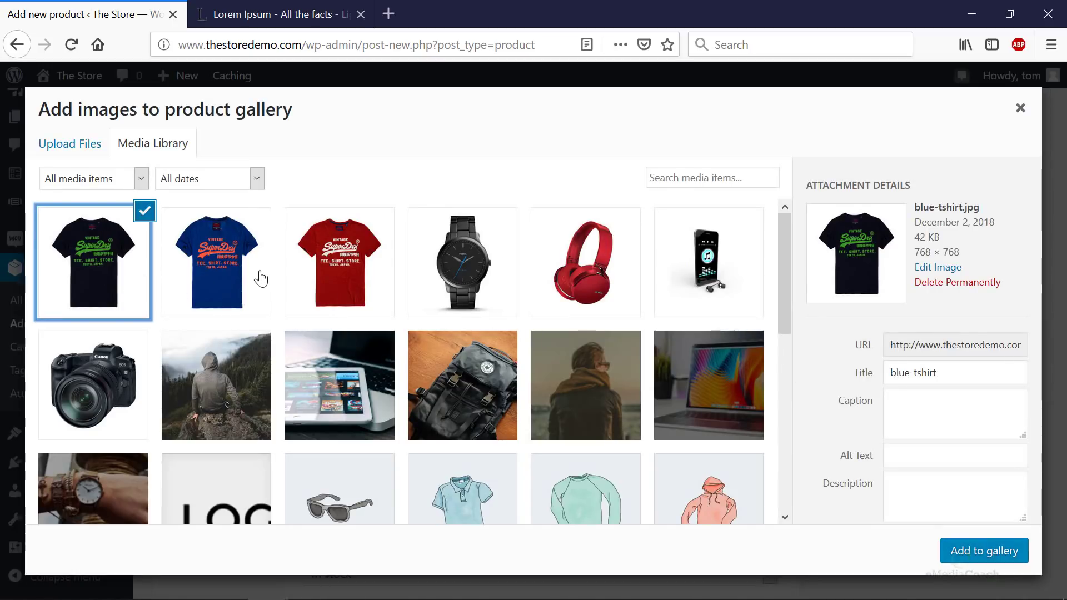
pyautogui.click(245, 275)
pyautogui.keyDown('ctrl'); pyautogui.click(108, 267); pyautogui.keyUp('ctrl')
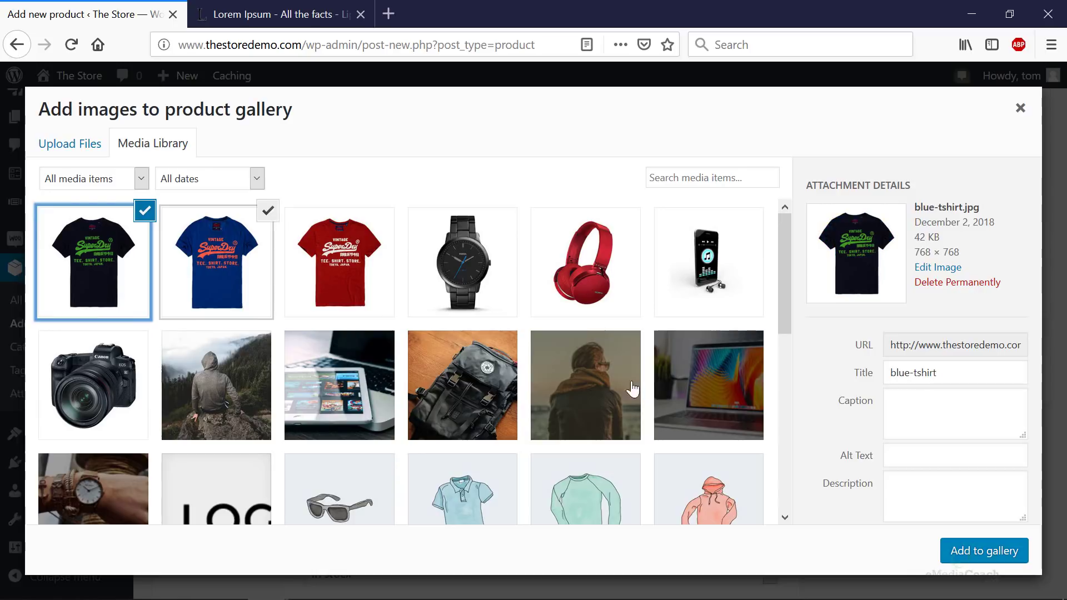
pyautogui.click(989, 558)
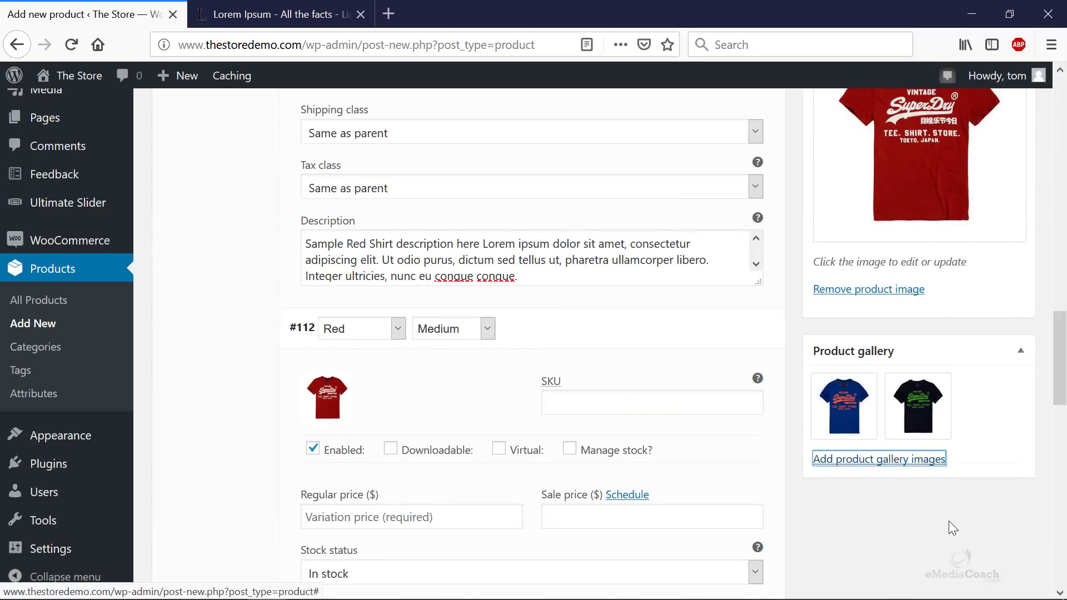
pyautogui.scroll(10, 887, 506)
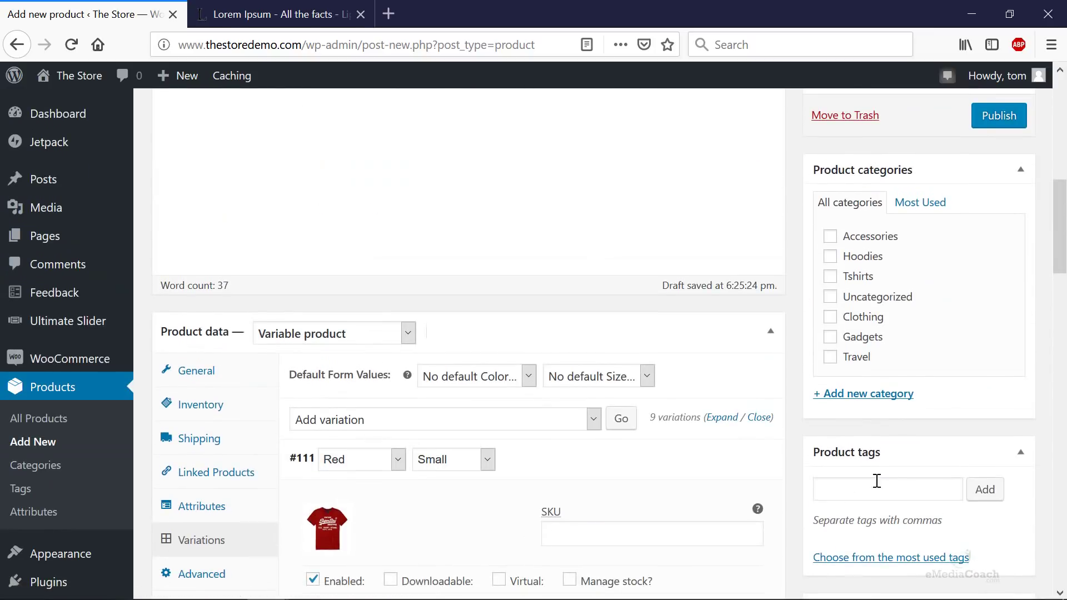
# - File the Tshirt under Clothing, publish it, and open its permalink in a new tab
pyautogui.click(831, 319)
pyautogui.scroll(5, 977, 372)
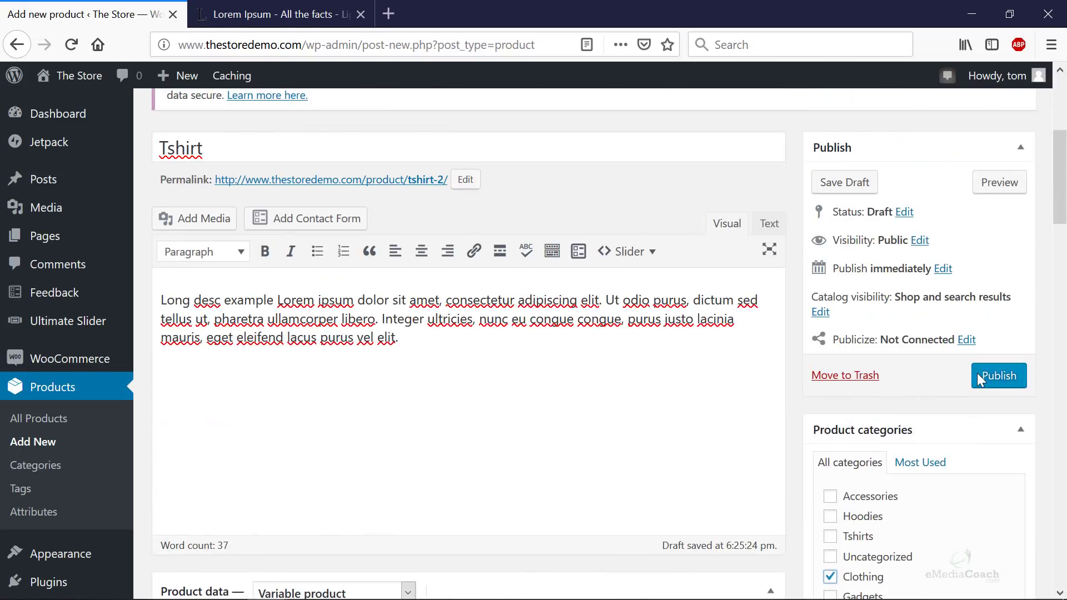
pyautogui.click(983, 376)
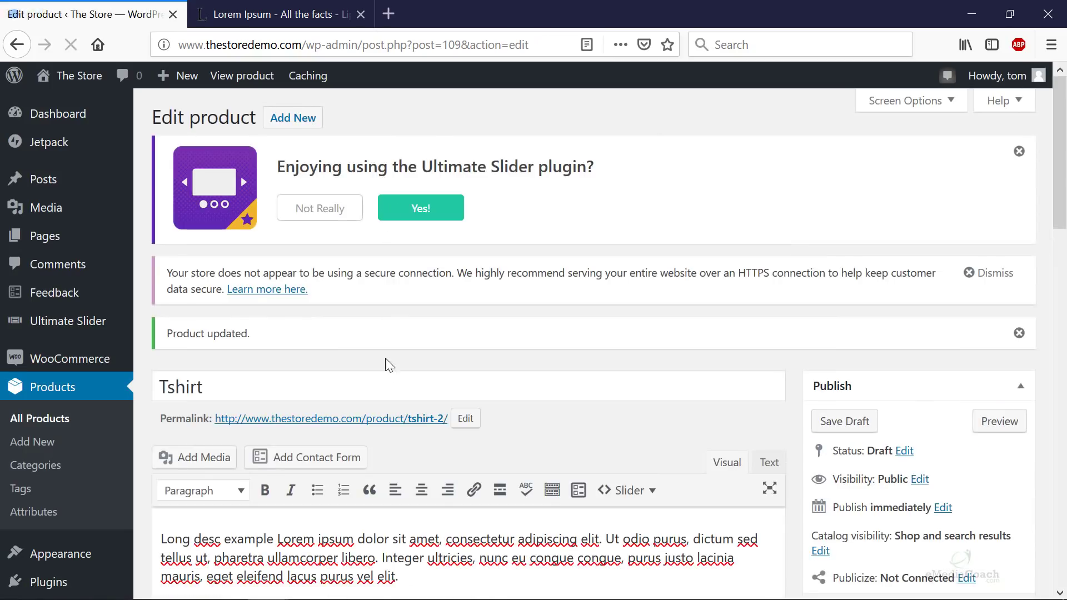
pyautogui.rightClick(360, 419)
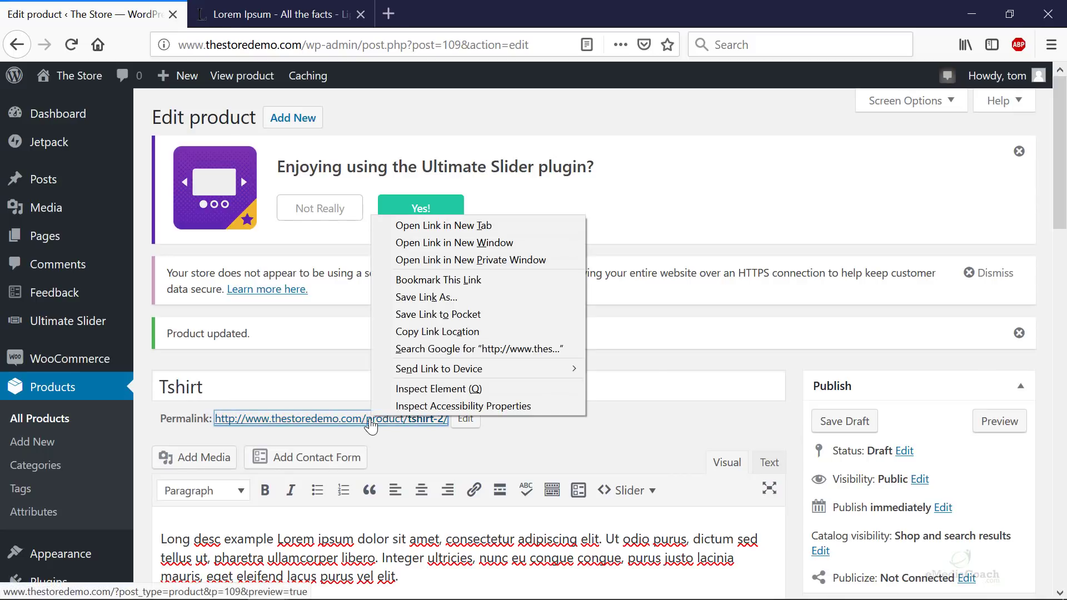
pyautogui.click(435, 331)
# - View the Tshirt product page and check its Color and Size dropdown options
pyautogui.click(317, 18)
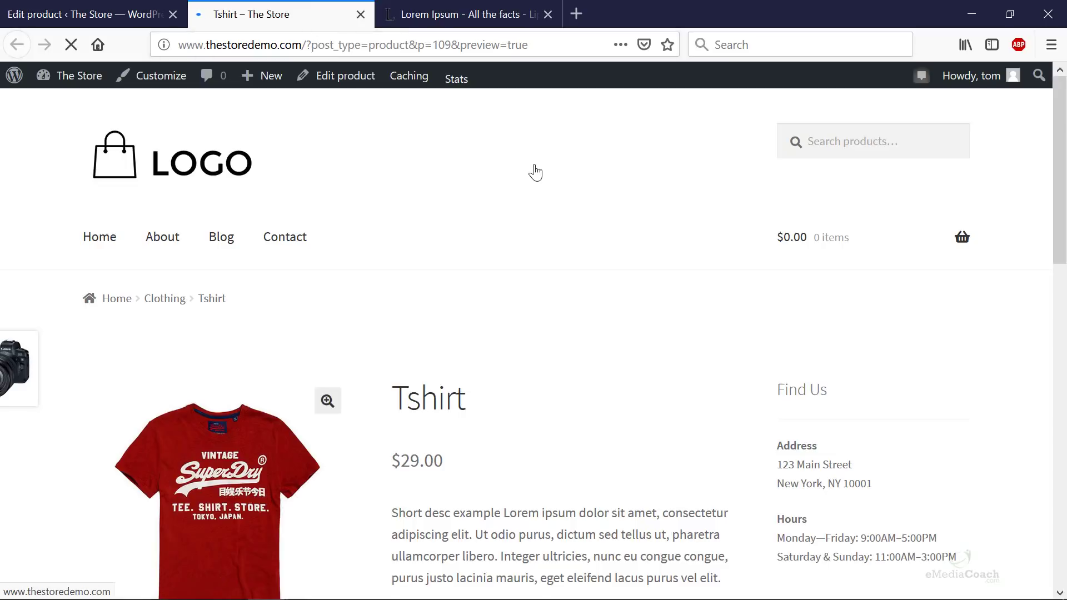
pyautogui.scroll(-1, 589, 219)
pyautogui.scroll(-4, 589, 220)
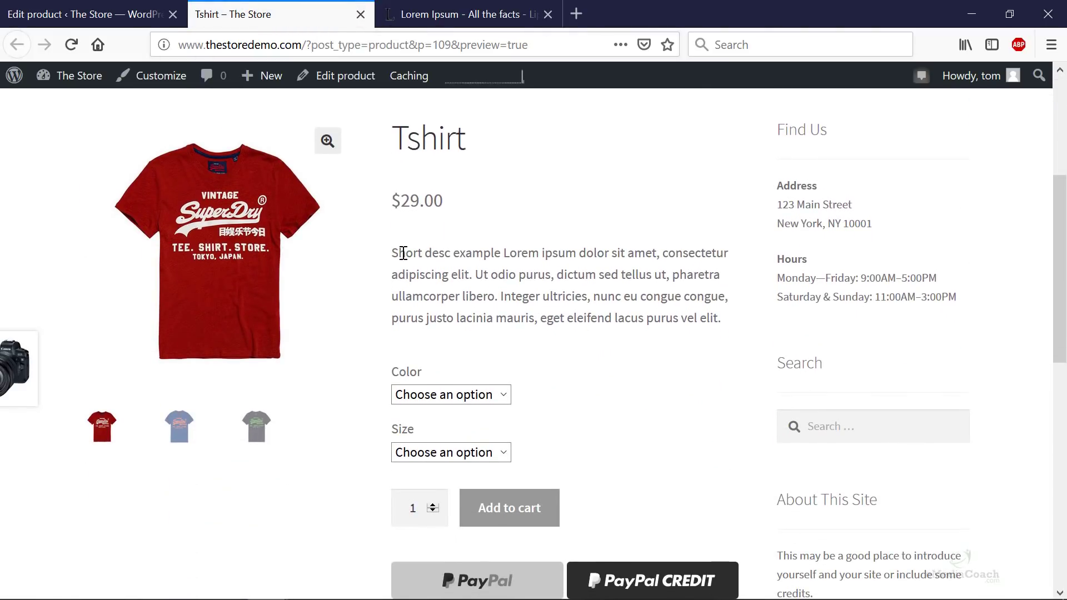
pyautogui.click(461, 396)
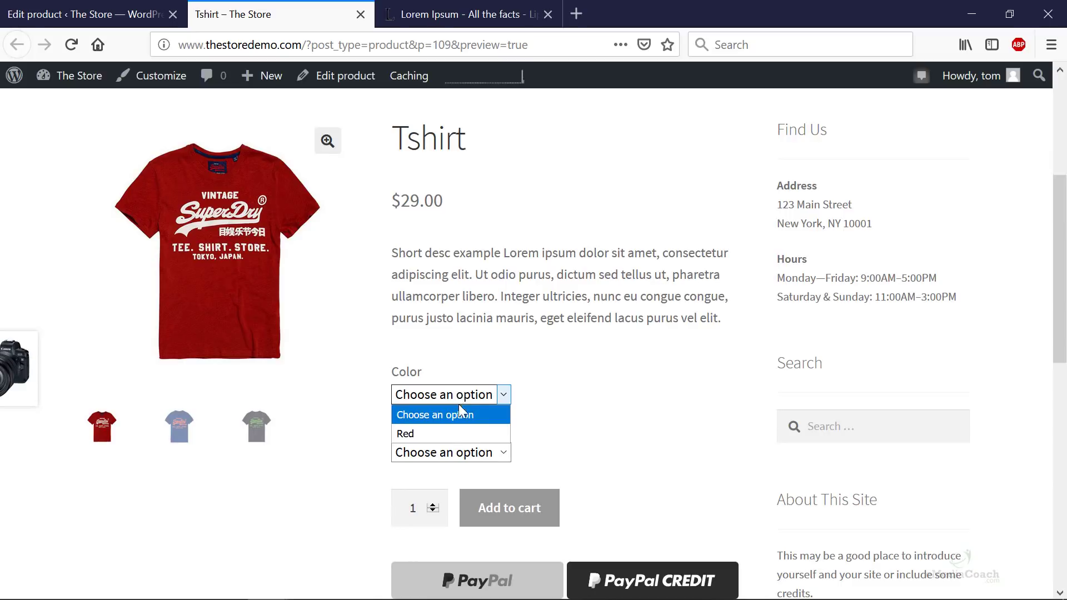
pyautogui.click(518, 439)
pyautogui.click(472, 452)
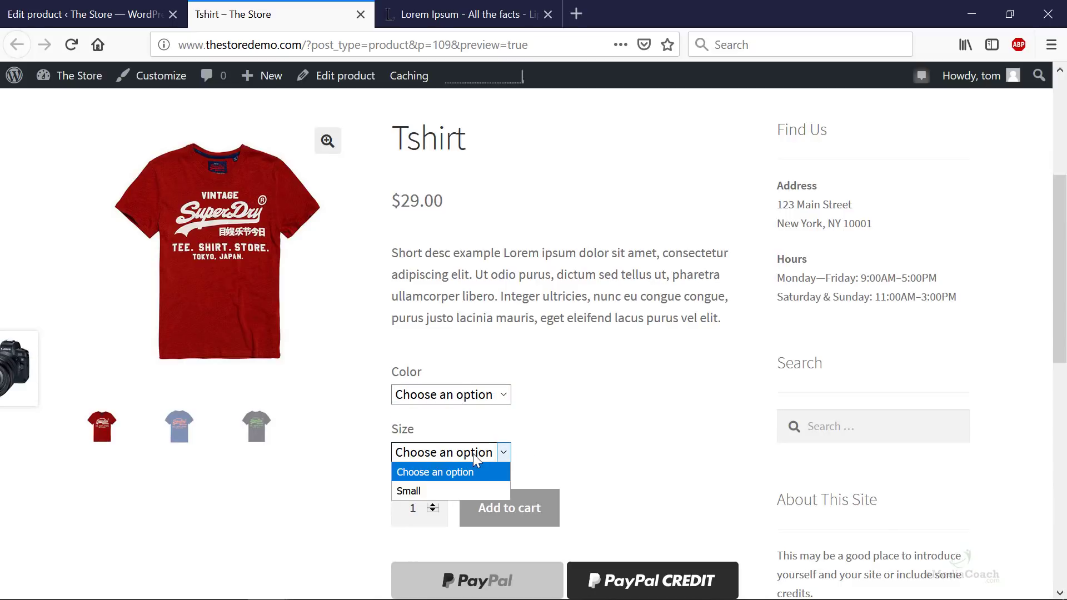
pyautogui.click(566, 462)
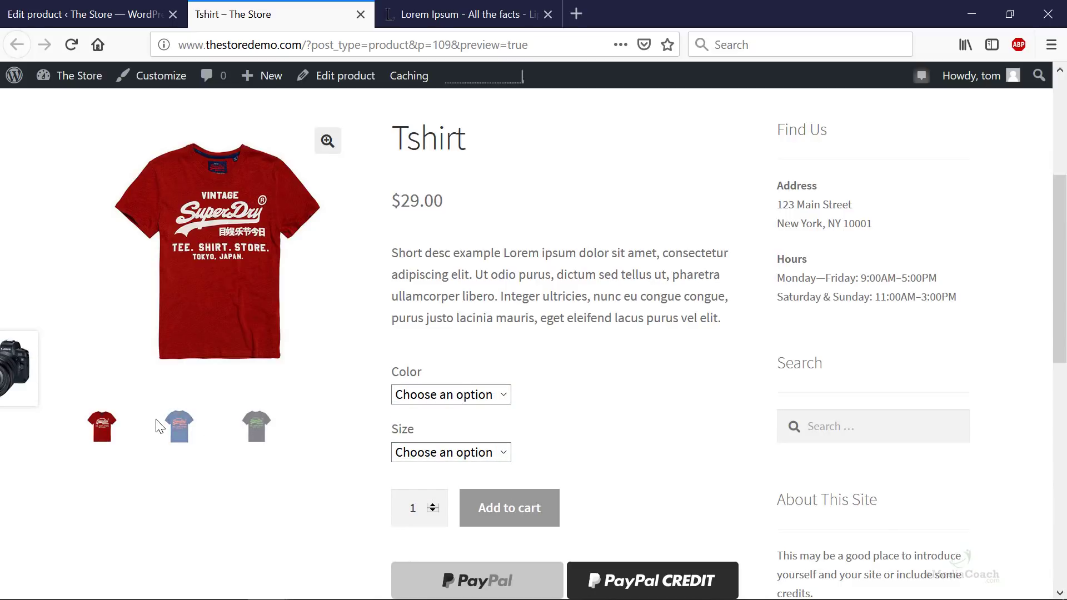
# - Recheck the colour and size choices, then go back to the product editor
pyautogui.click(477, 396)
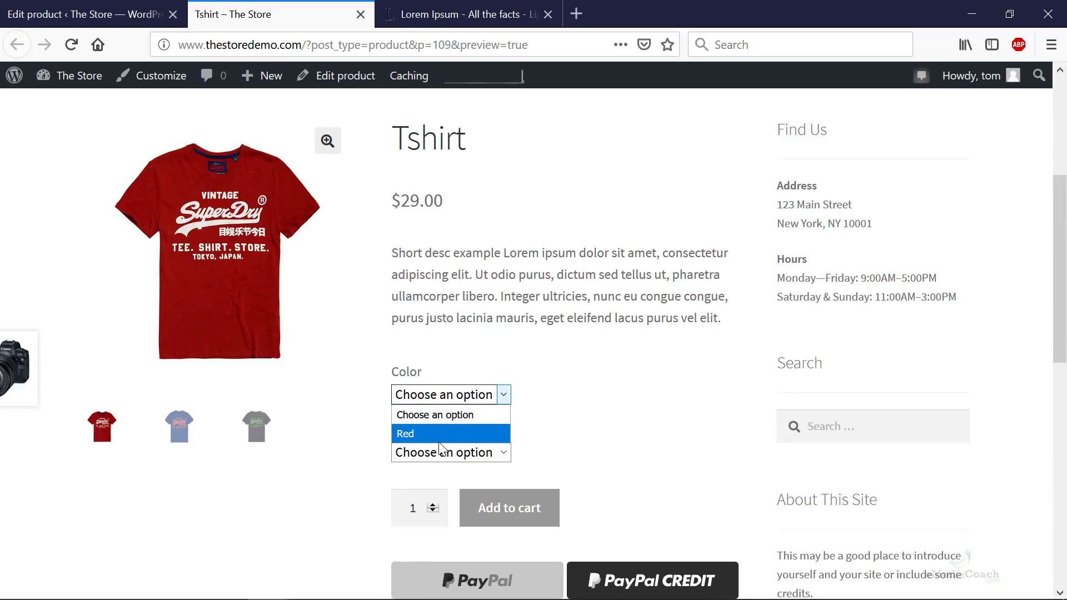
pyautogui.click(634, 418)
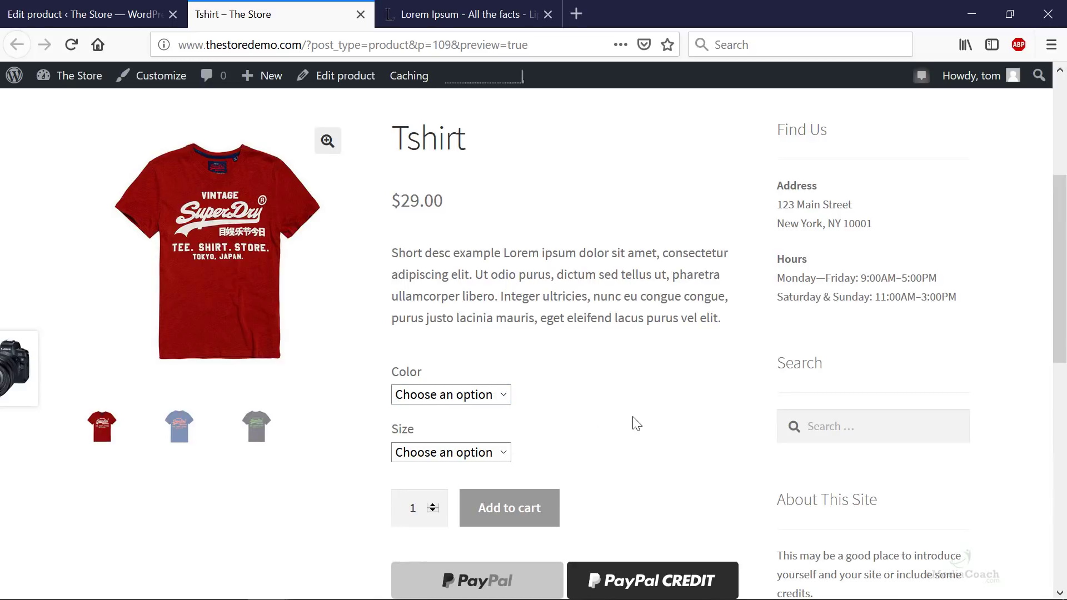
pyautogui.click(483, 451)
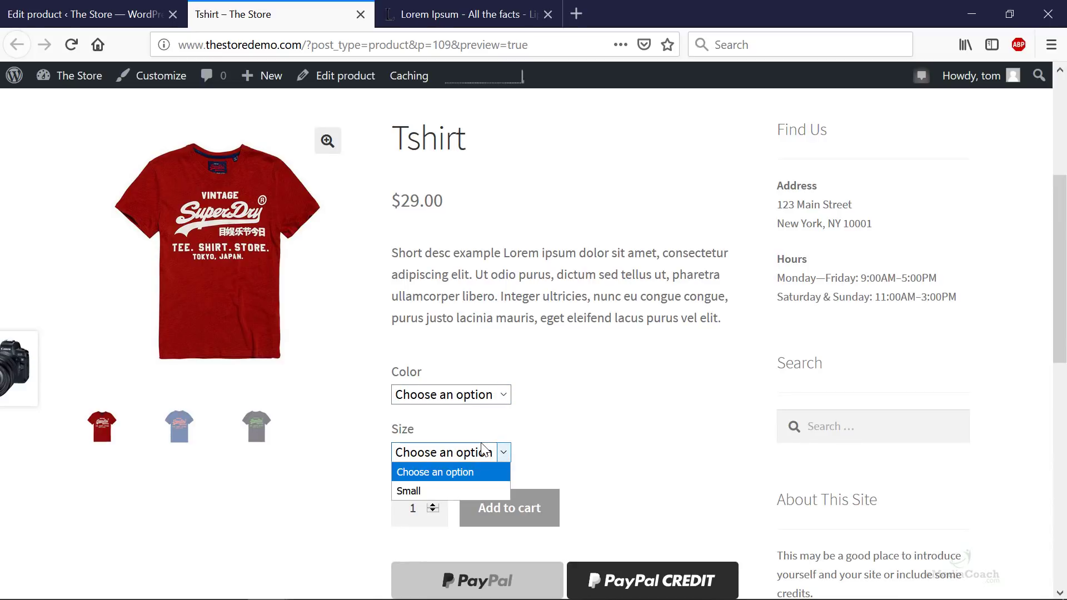
pyautogui.click(475, 396)
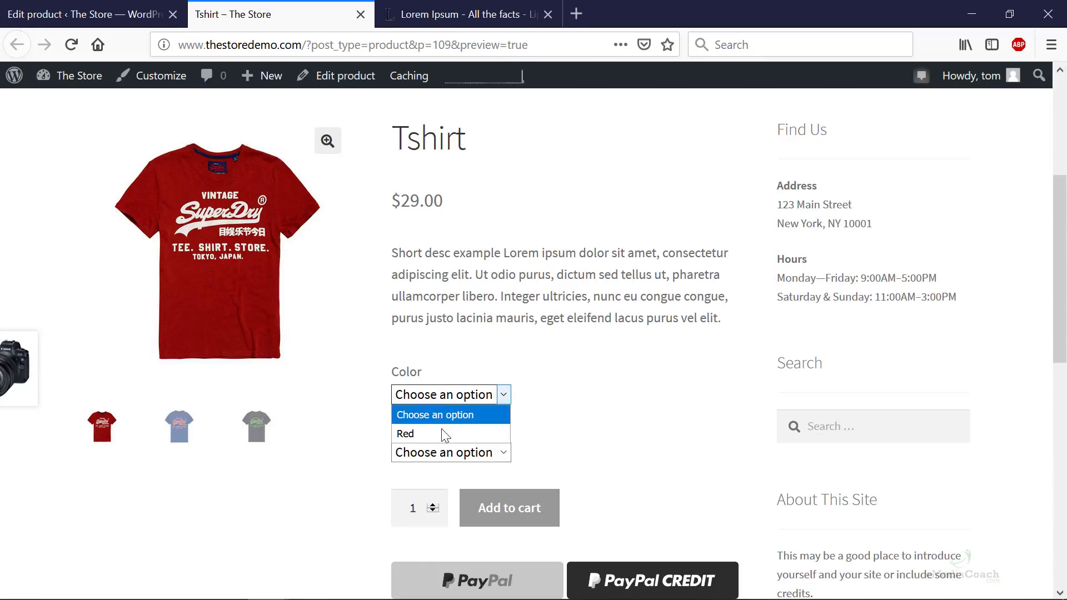
pyautogui.click(530, 420)
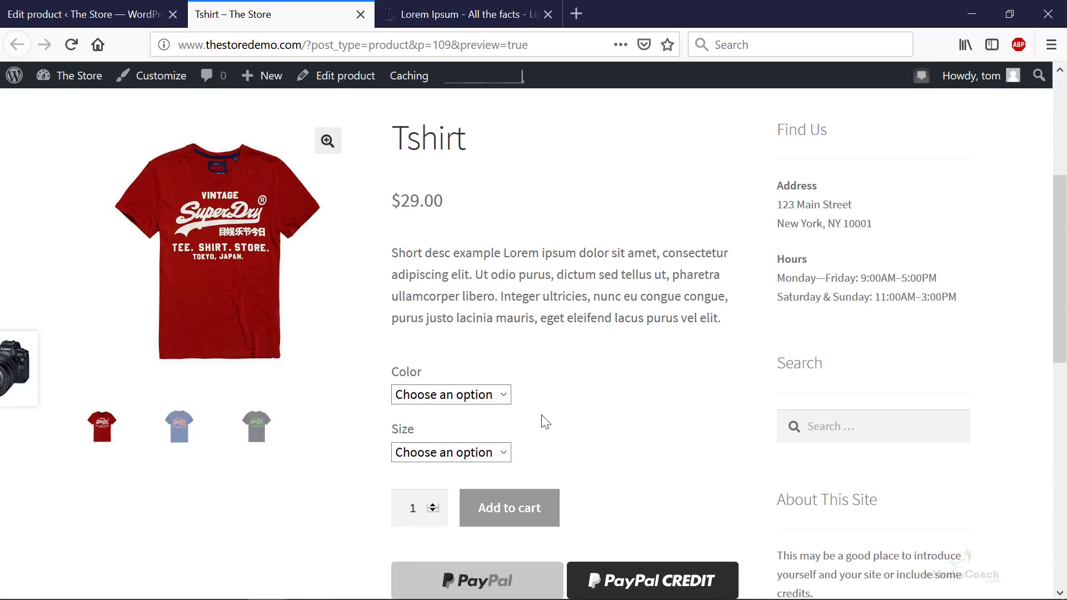
pyautogui.click(78, 13)
pyautogui.scroll(-6, 362, 306)
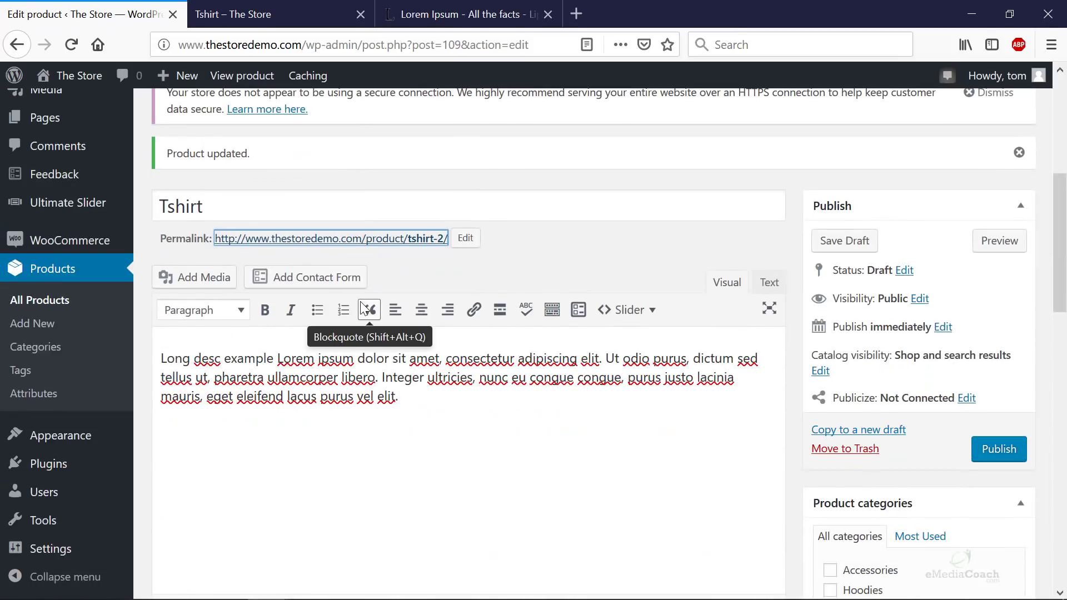
# - Glance at the product page colour choices again, then return to the product editor
pyautogui.scroll(-10, 364, 309)
pyautogui.click(234, 14)
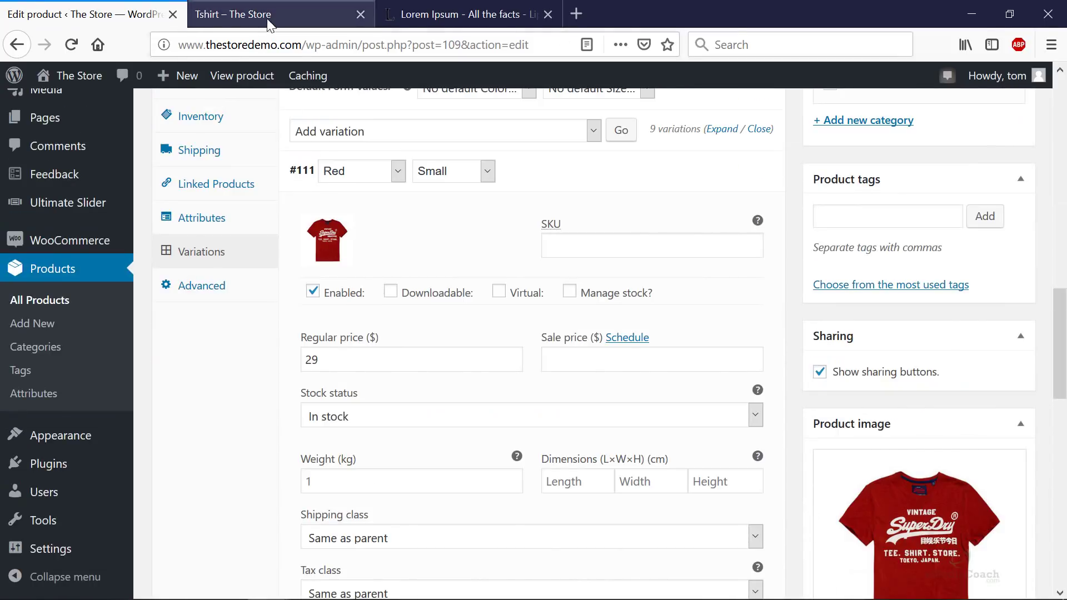
pyautogui.click(471, 395)
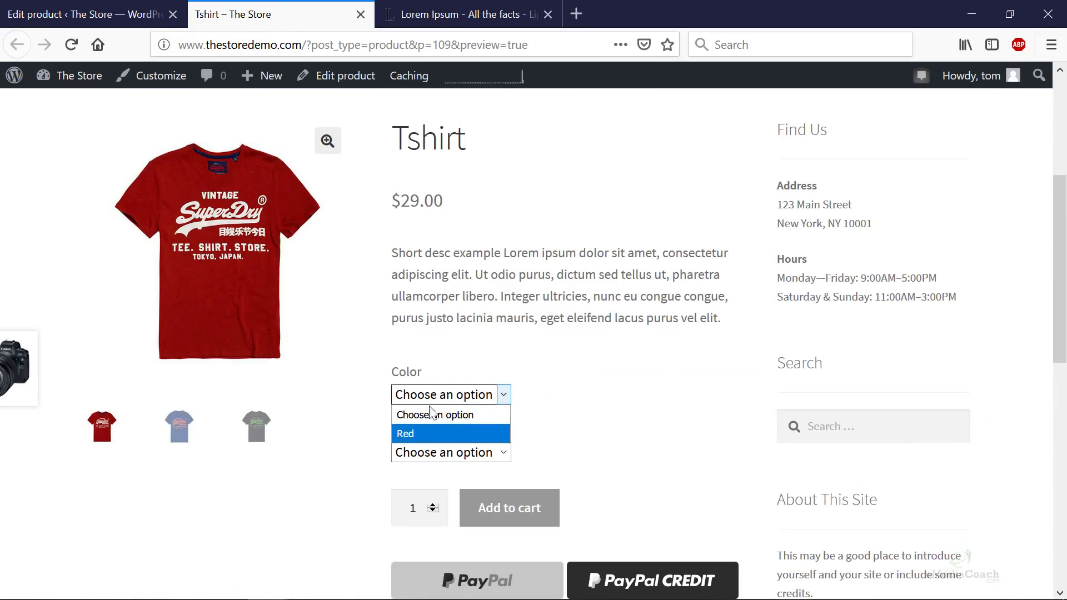
pyautogui.click(78, 14)
pyautogui.click(78, 14)
pyautogui.scroll(-5, 581, 406)
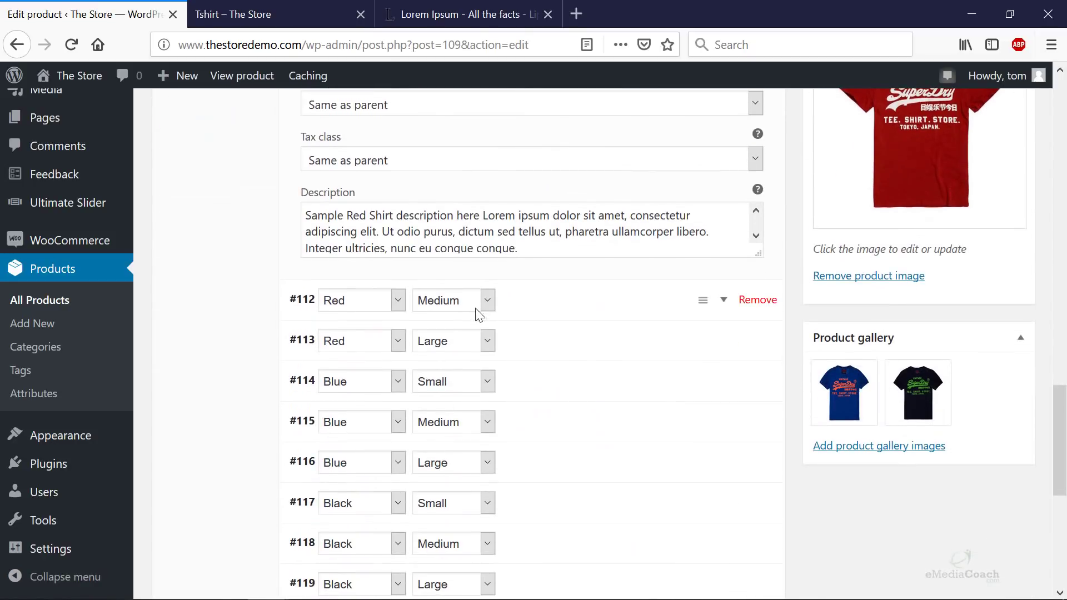
# - Set regular price 29 for both the Red / Medium and Red / Large variations
pyautogui.click(711, 316)
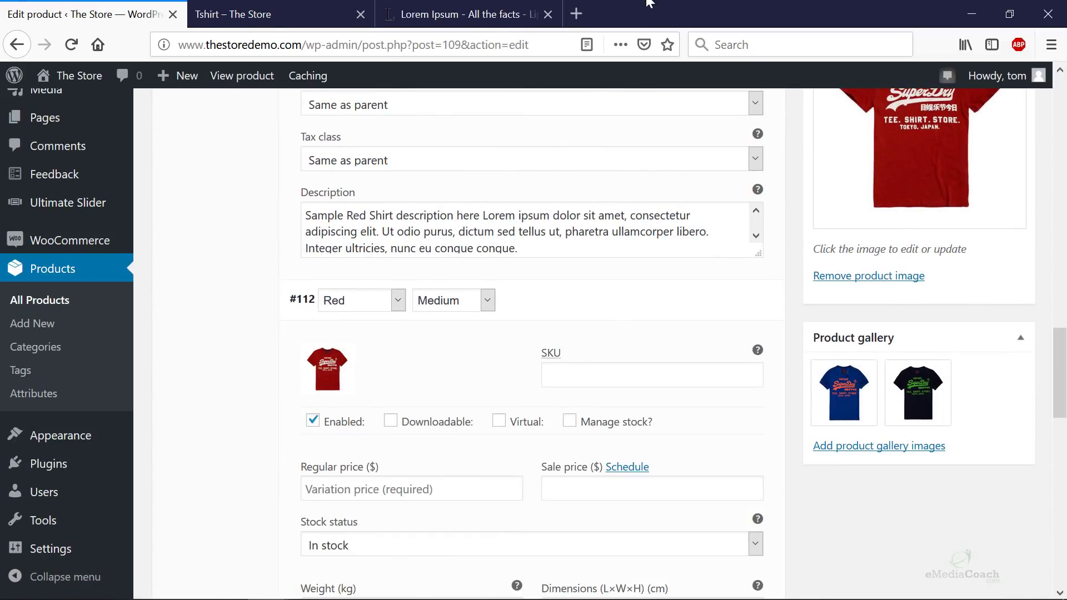
pyautogui.scroll(-3, 477, 298)
pyautogui.click(410, 307)
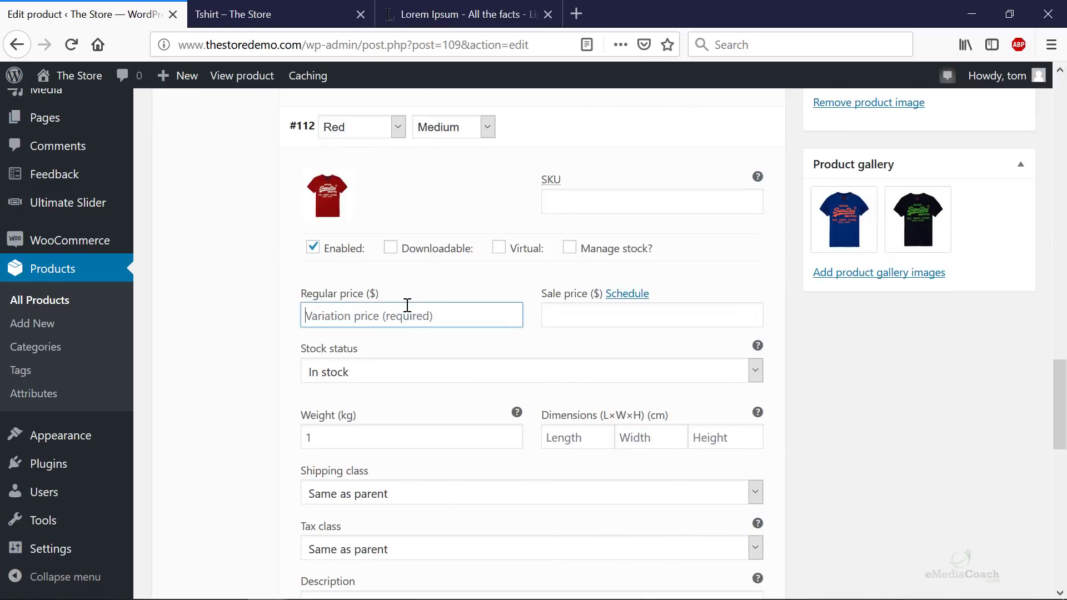
pyautogui.write('29')
pyautogui.scroll(-5, 393, 305)
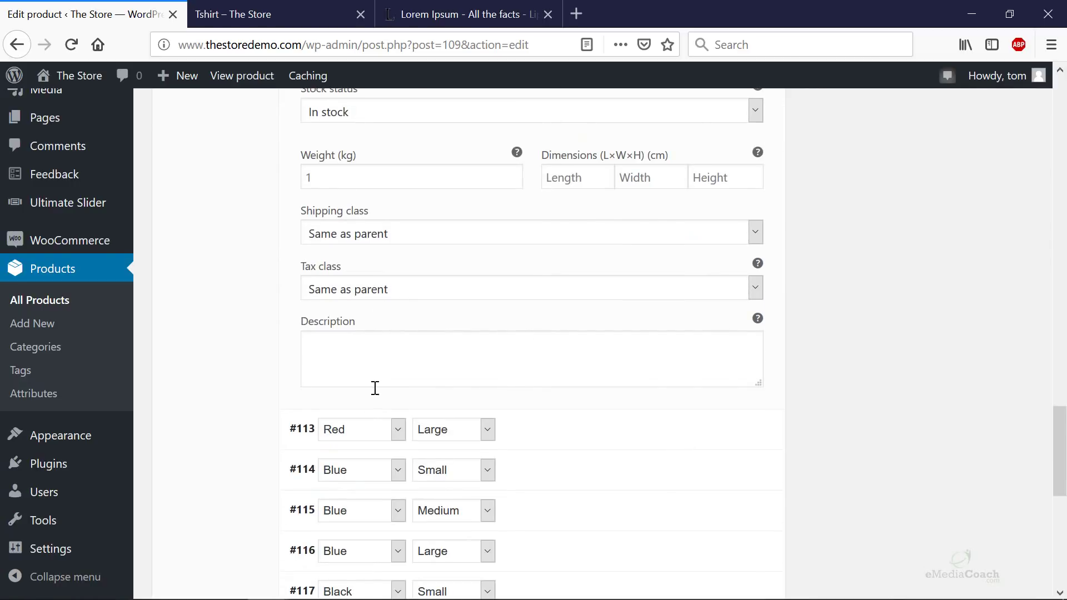
pyautogui.click(668, 435)
pyautogui.scroll(-5, 400, 339)
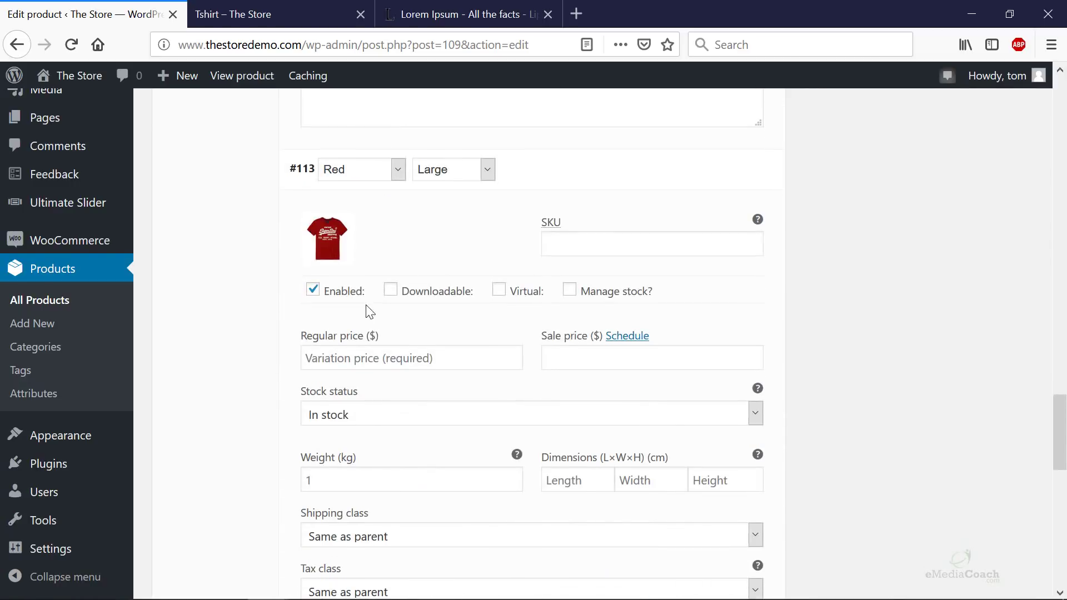
pyautogui.click(363, 356)
pyautogui.write('29')
pyautogui.scroll(-5, 445, 357)
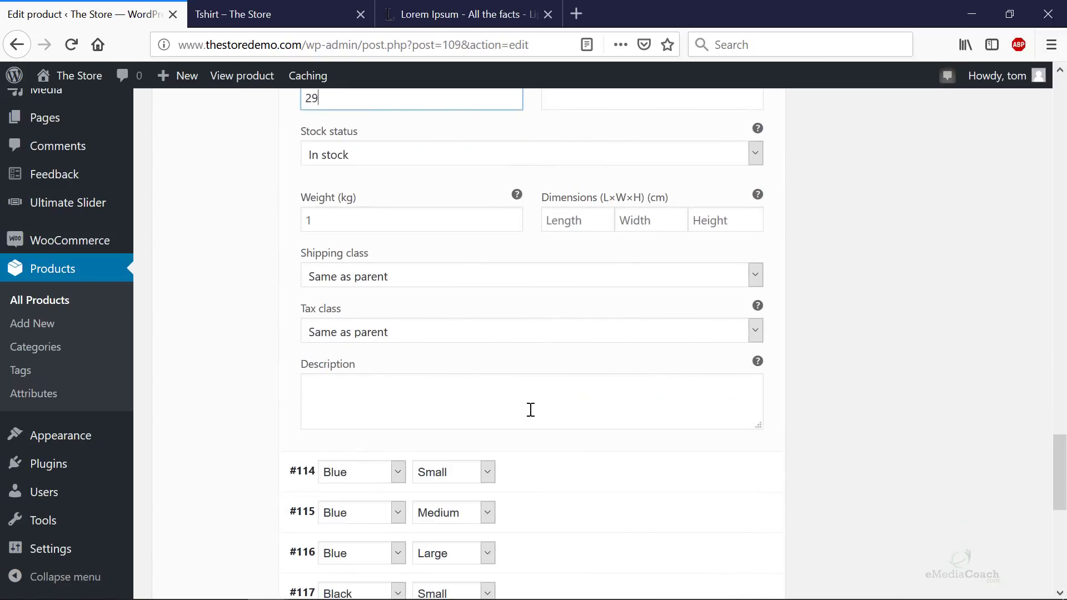
pyautogui.scroll(-5, 530, 410)
# - Enter regular prices for Blue / Small, Blue / Medium (15) and Blue / Large (25)
pyautogui.click(578, 209)
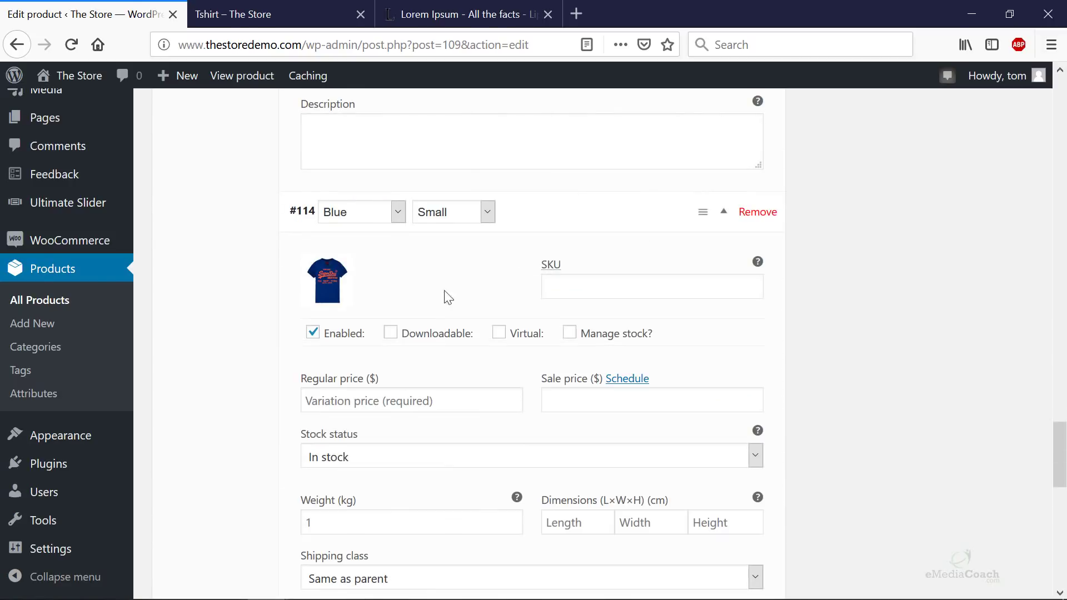
pyautogui.click(378, 401)
pyautogui.write('25')
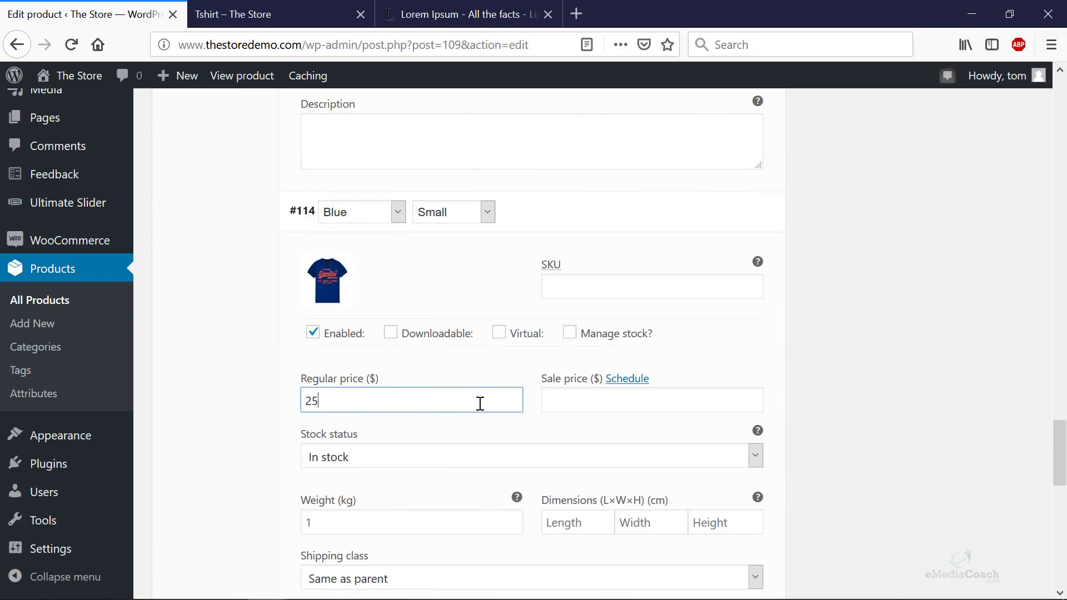
pyautogui.scroll(-6, 480, 403)
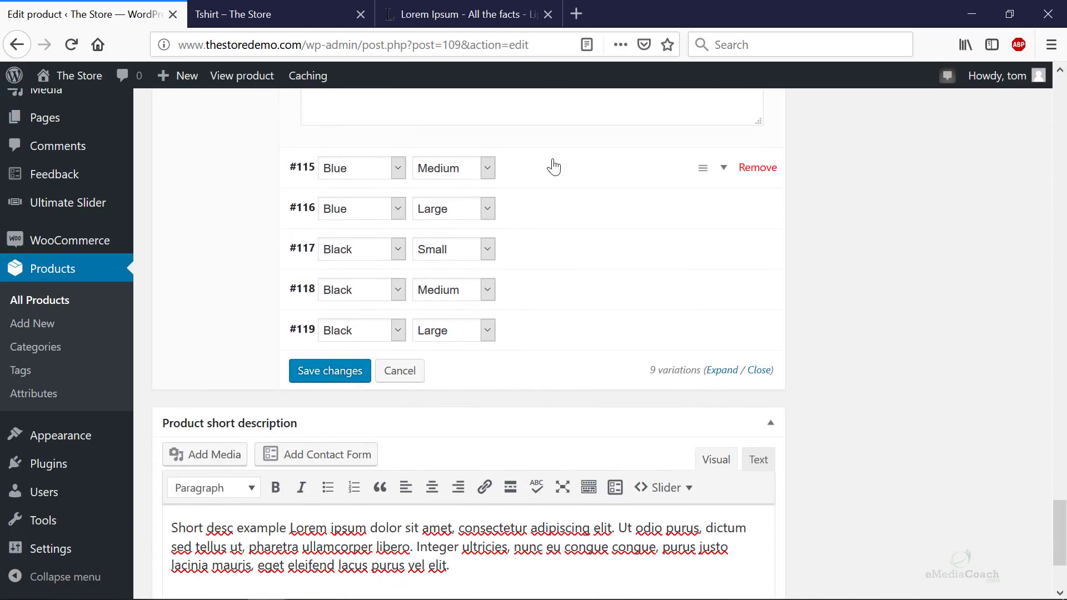
pyautogui.click(552, 167)
pyautogui.click(361, 357)
pyautogui.write('15')
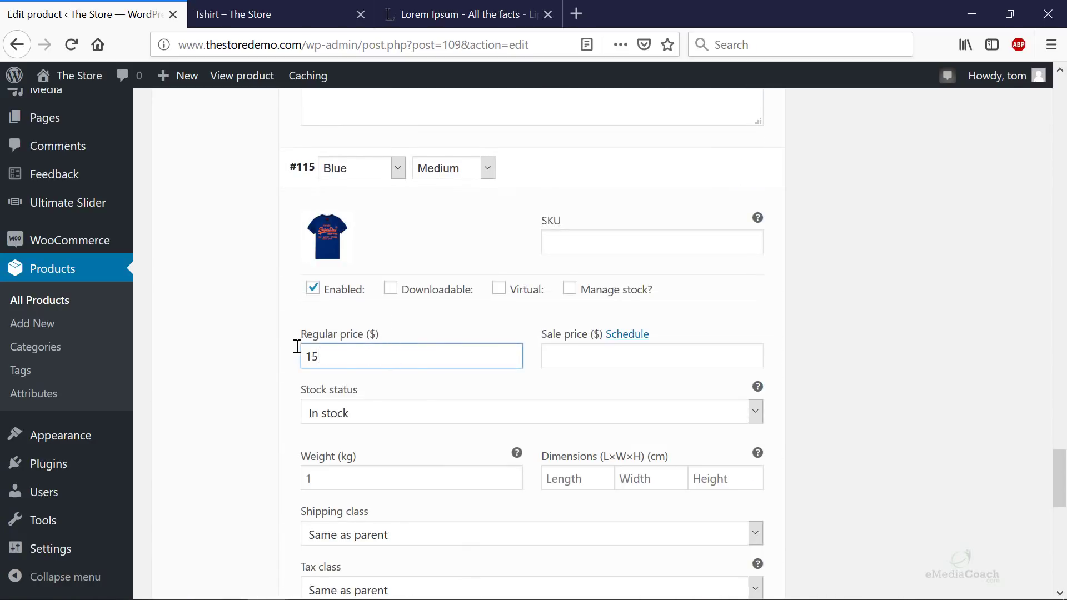
pyautogui.scroll(-10, 416, 327)
pyautogui.click(503, 219)
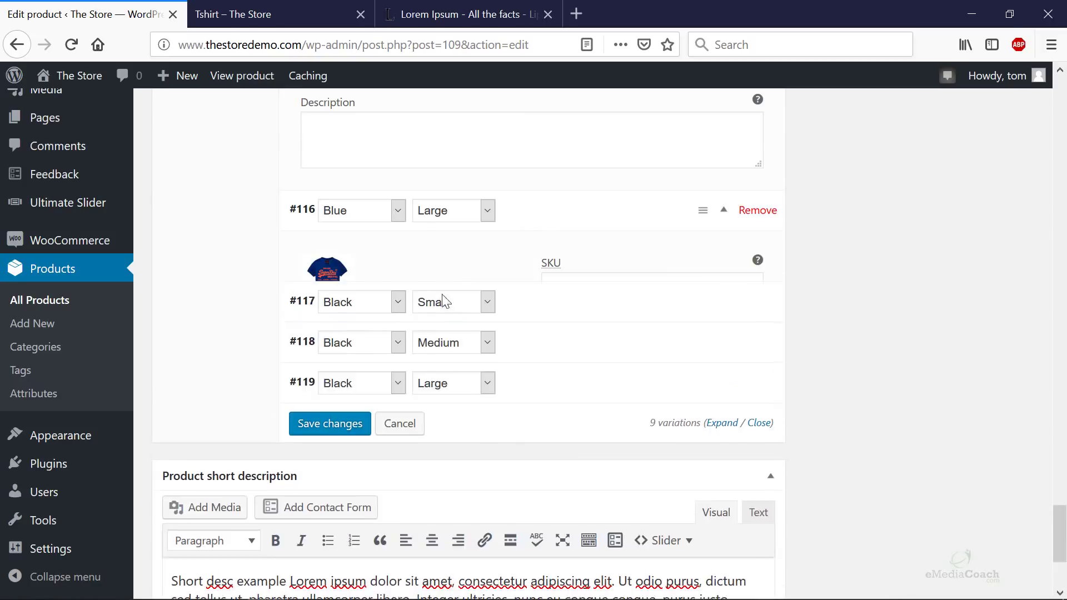
pyautogui.write('25')
pyautogui.scroll(-6, 410, 388)
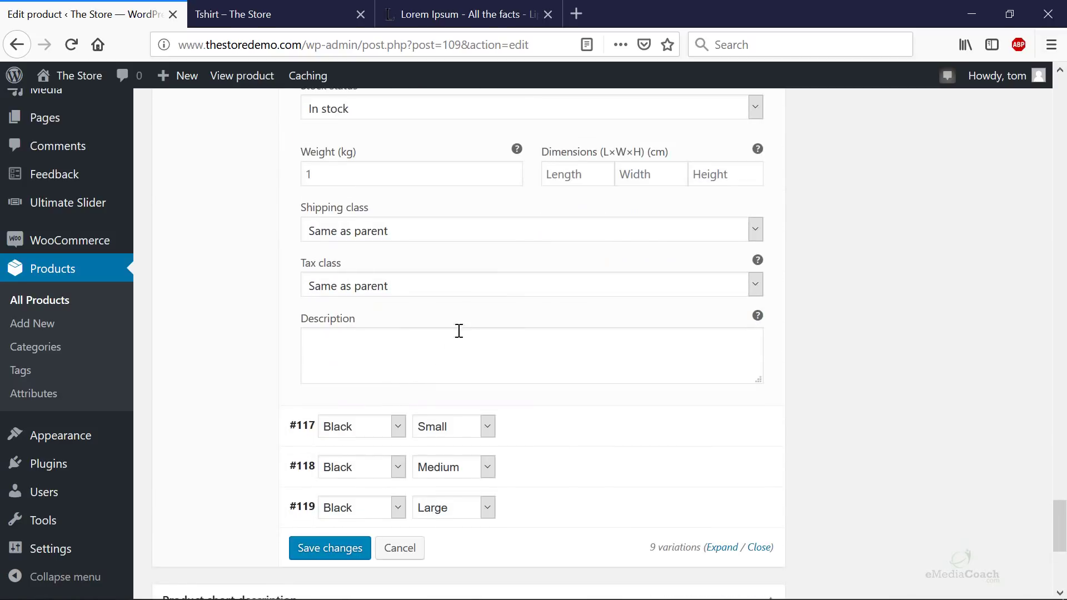
pyautogui.scroll(-4, 450, 378)
pyautogui.scroll(7, 445, 376)
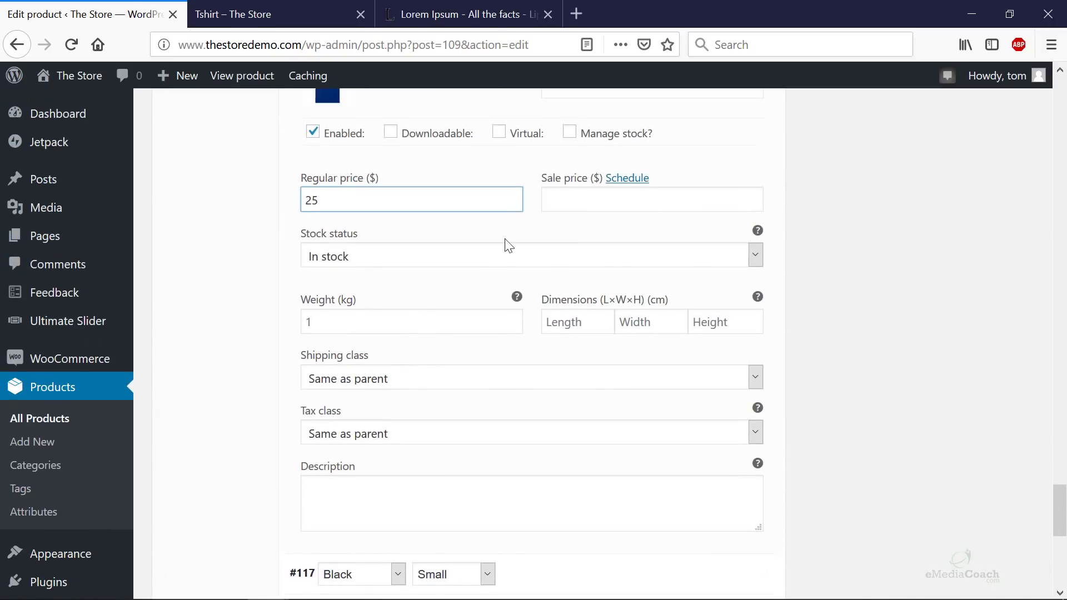
# - Remove the 20 sale price from Blue / Large and give Blue / Small a 20 sale price
pyautogui.click(573, 223)
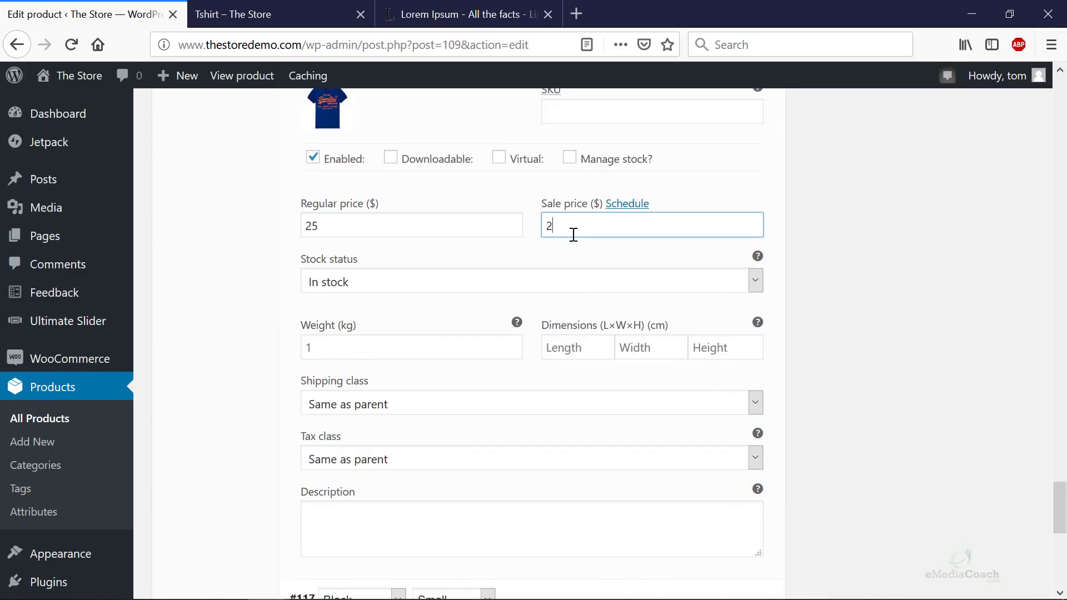
pyautogui.scroll(5, 573, 269)
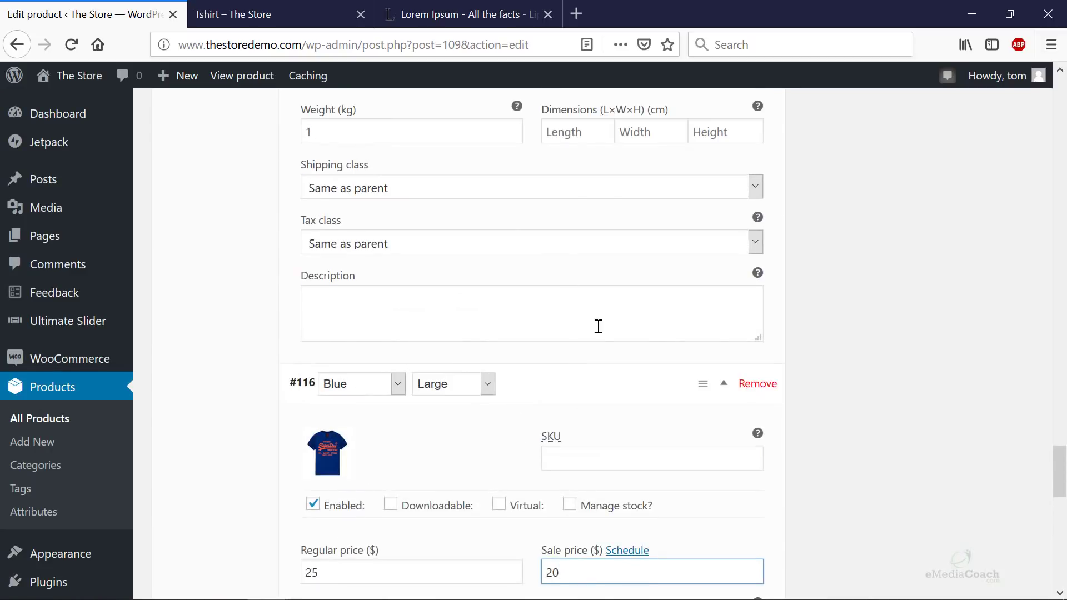
pyautogui.press('BackSpace')
pyautogui.press('BackSpace')
pyautogui.scroll(1, 603, 374)
pyautogui.scroll(-5, 605, 333)
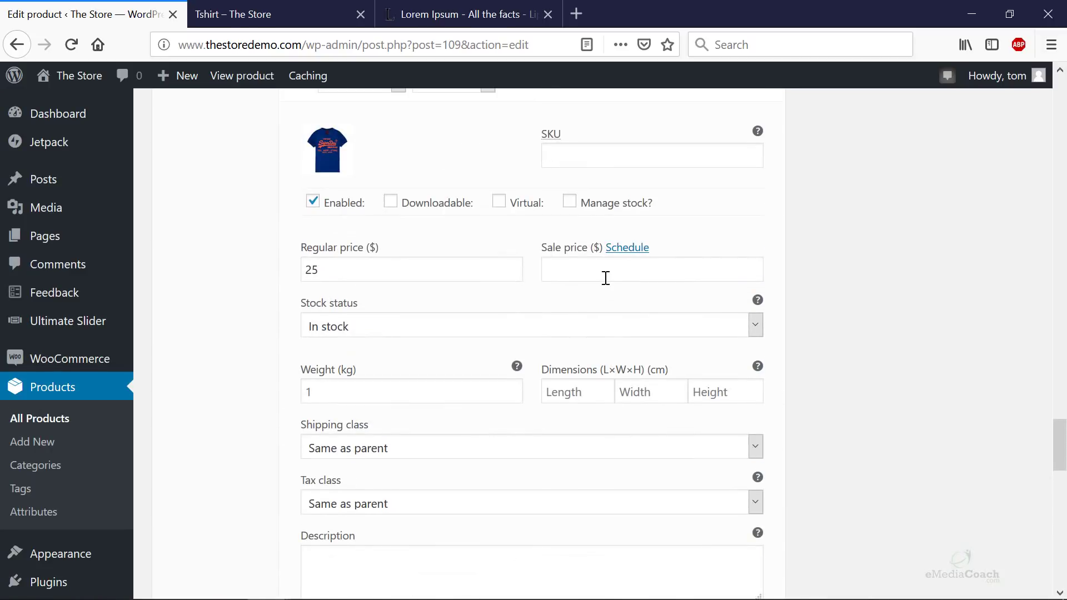
pyautogui.click(607, 272)
pyautogui.scroll(7, 613, 279)
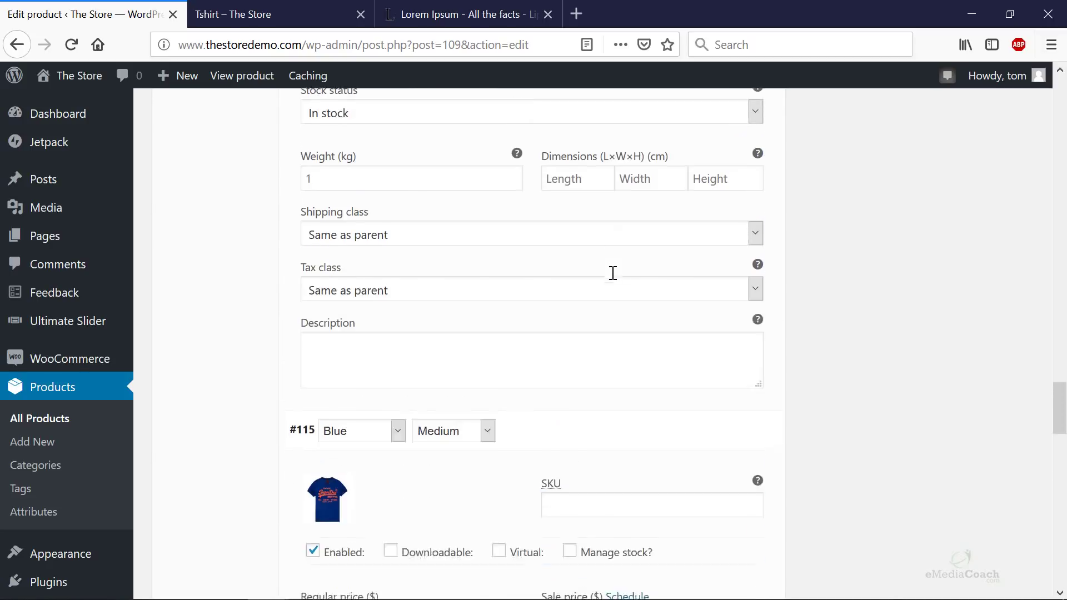
pyautogui.click(605, 134)
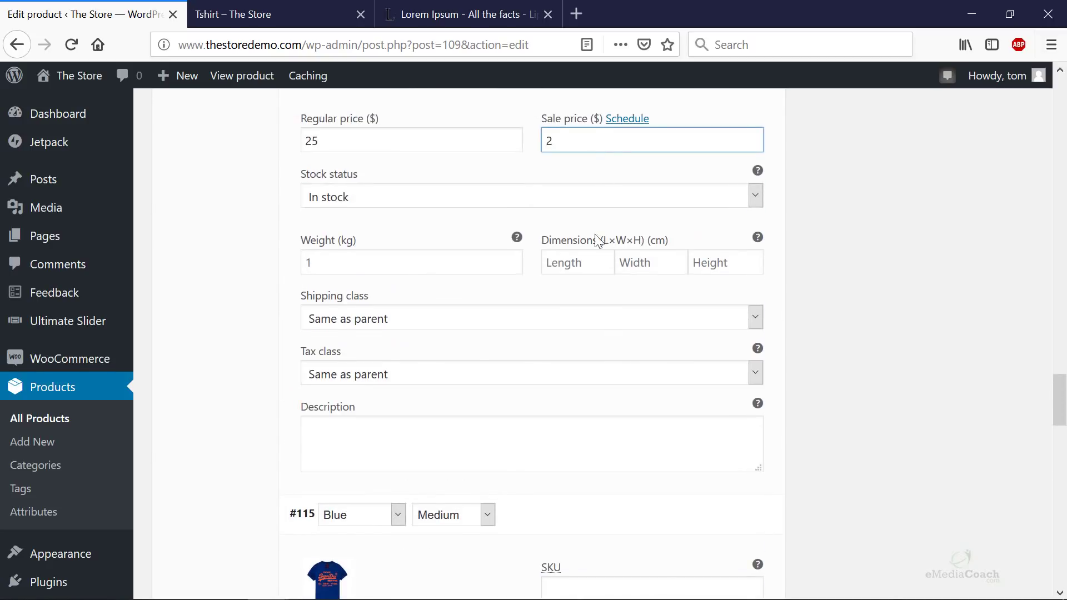
pyautogui.write('2')
pyautogui.scroll(-20, 578, 312)
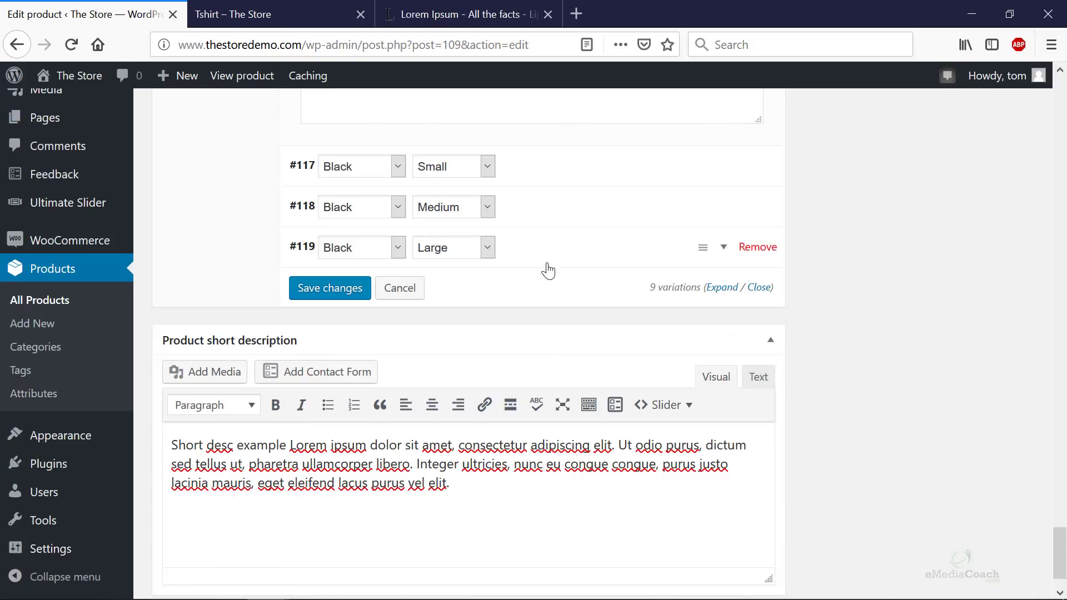
# - Price the Black variations: Small, Medium at 35 and Large at 25
pyautogui.click(550, 255)
pyautogui.click(555, 214)
pyautogui.click(552, 169)
pyautogui.scroll(-6, 427, 373)
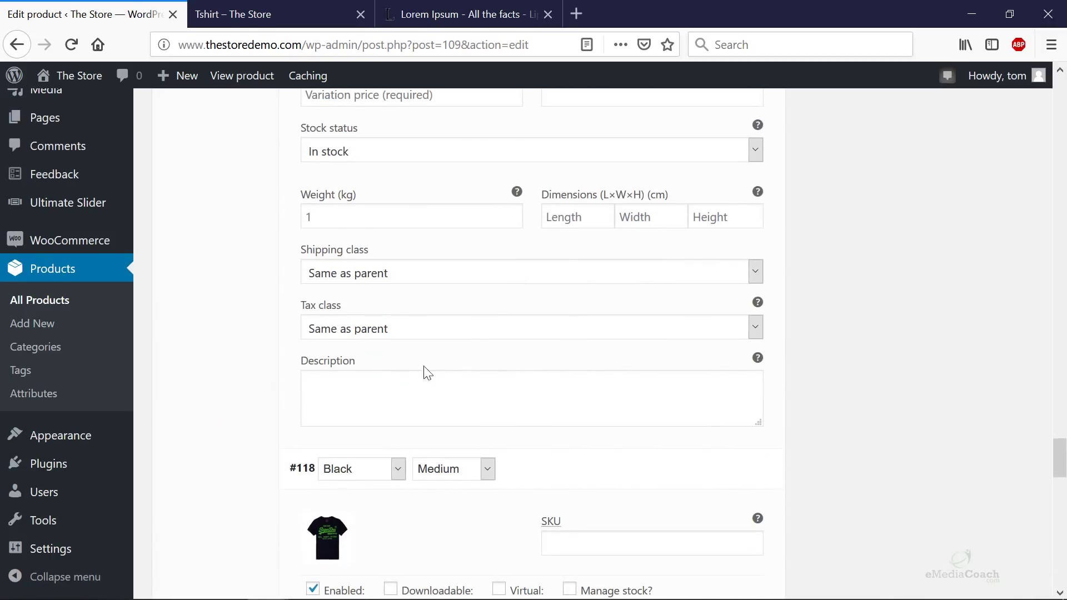
pyautogui.scroll(3, 371, 399)
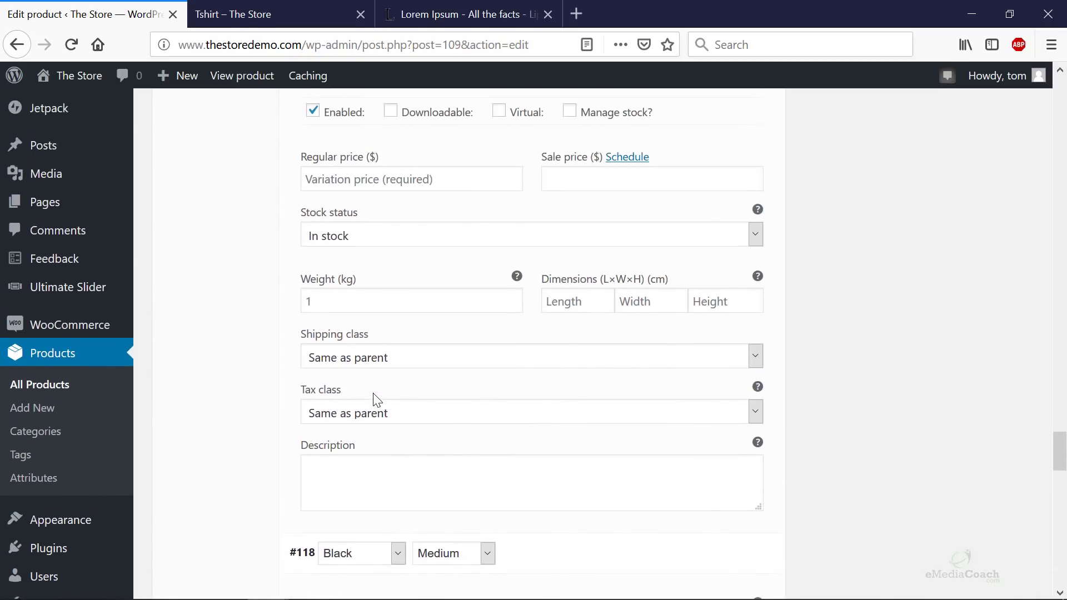
pyautogui.click(381, 182)
pyautogui.write('35')
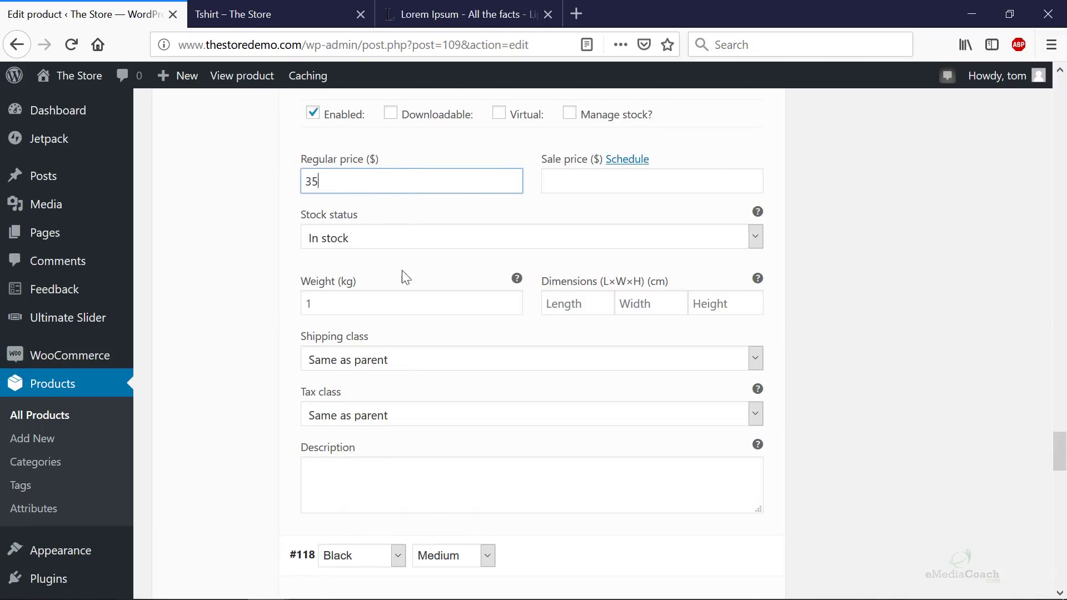
pyautogui.scroll(-5, 403, 314)
pyautogui.click(377, 457)
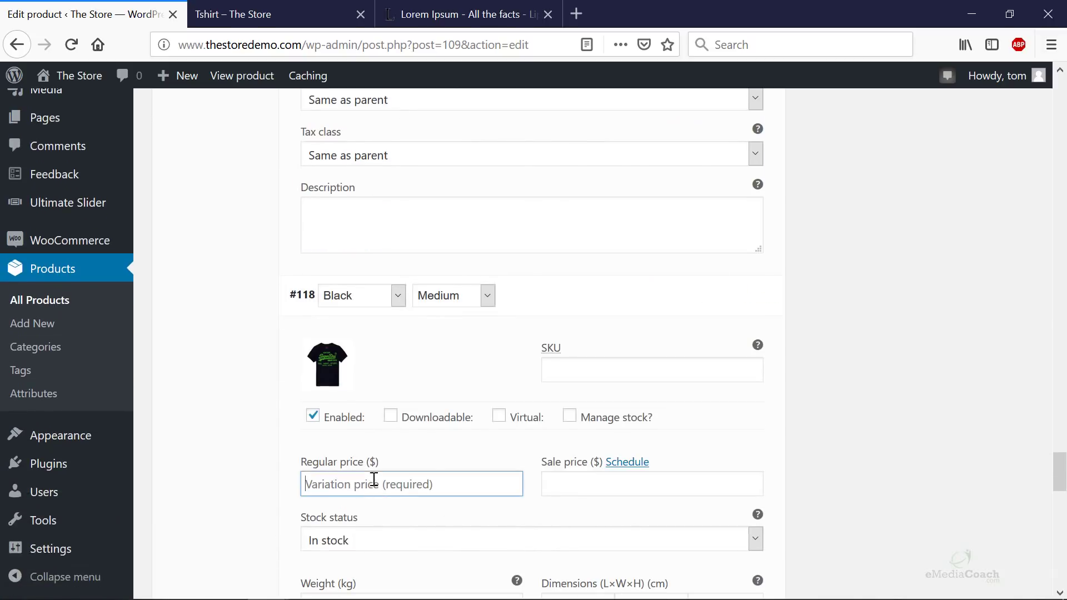
pyautogui.write('35')
pyautogui.scroll(-8, 367, 334)
pyautogui.click(367, 531)
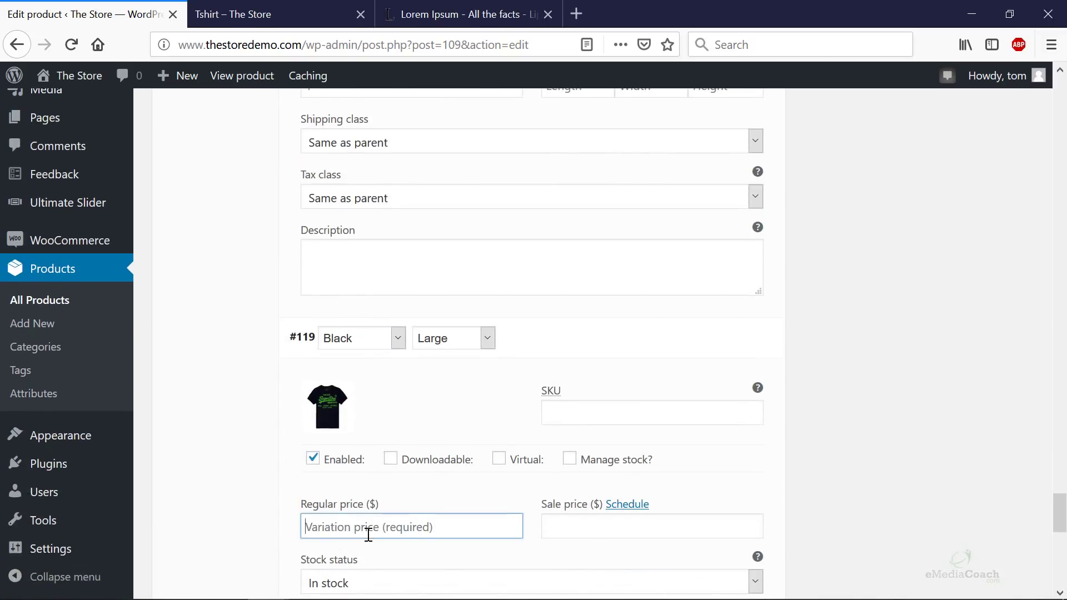
pyautogui.write('25')
pyautogui.scroll(-8, 500, 445)
# - Save the variation prices and switch to the Tshirt preview tab
pyautogui.click(346, 294)
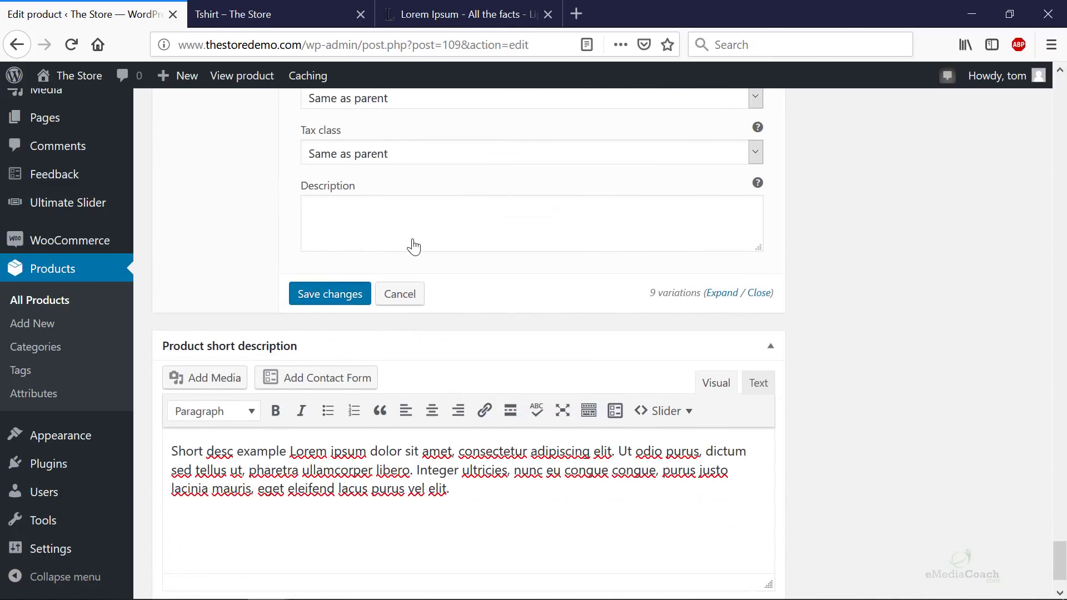
pyautogui.click(281, 14)
pyautogui.click(89, 14)
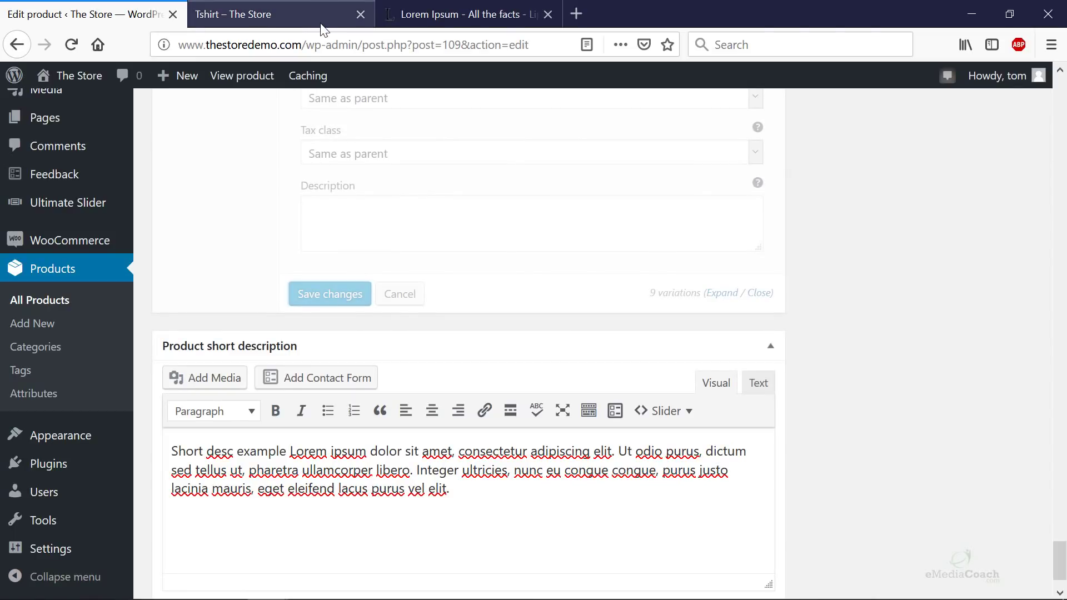
pyautogui.scroll(3, 374, 229)
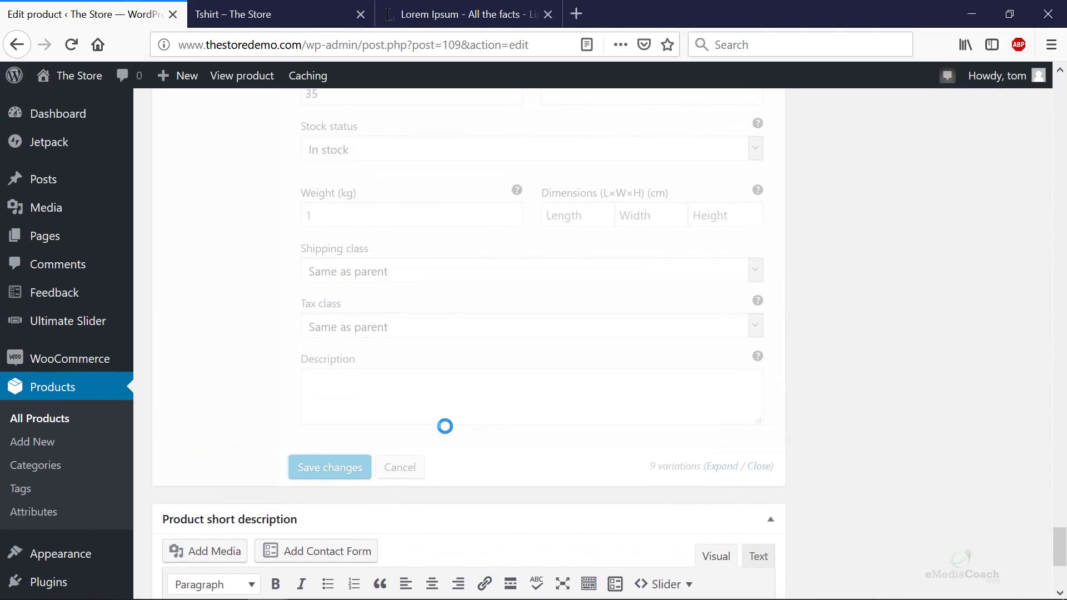
pyautogui.scroll(15, 445, 427)
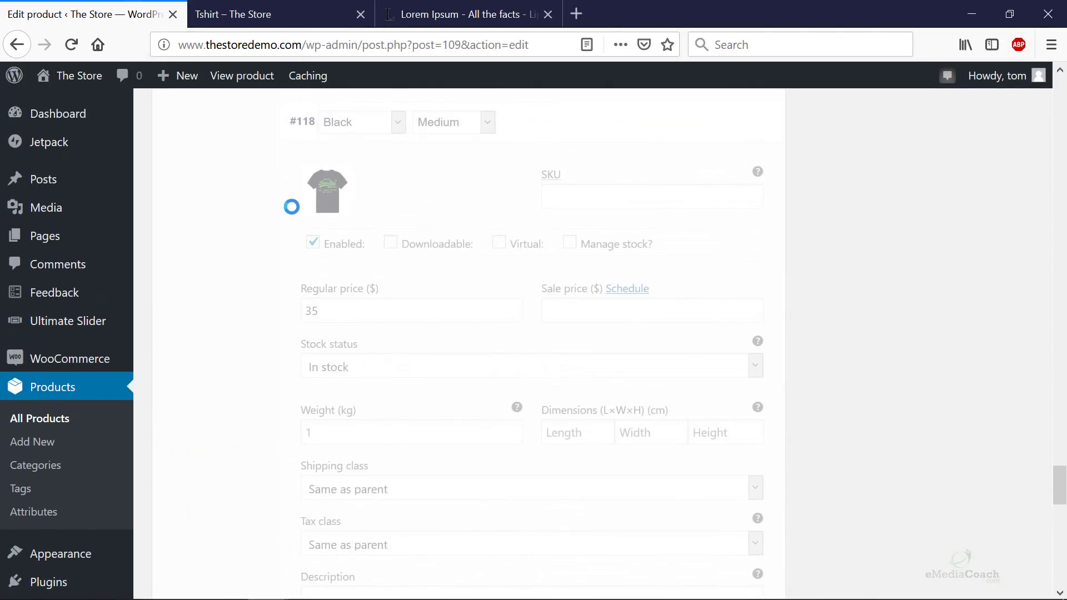
pyautogui.click(276, 22)
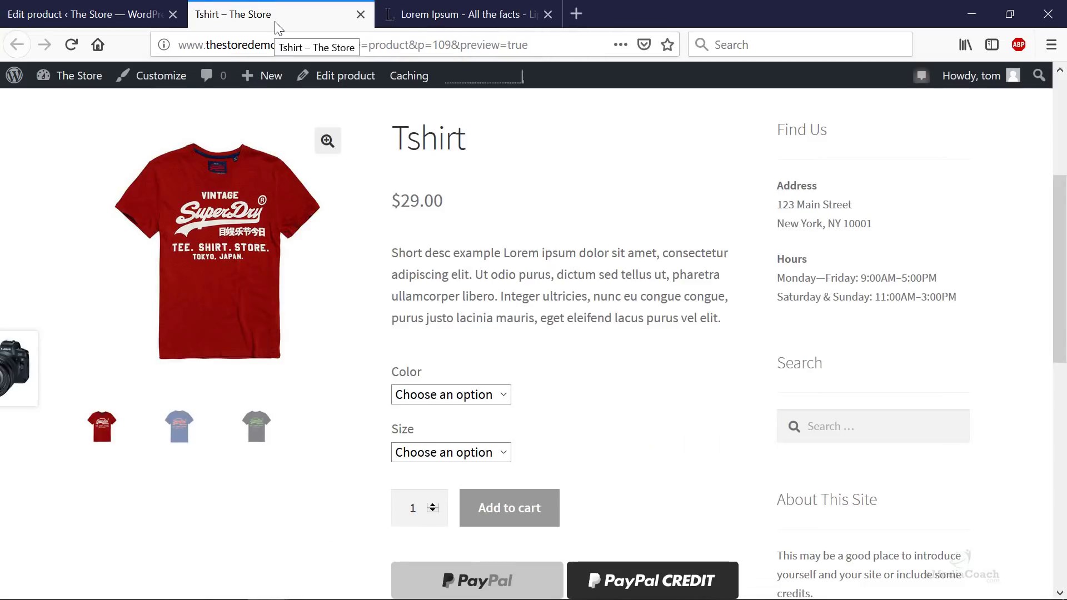
# - Reload the Tshirt preview and check its new $20.00 – $35.00 price range
pyautogui.press('F5')
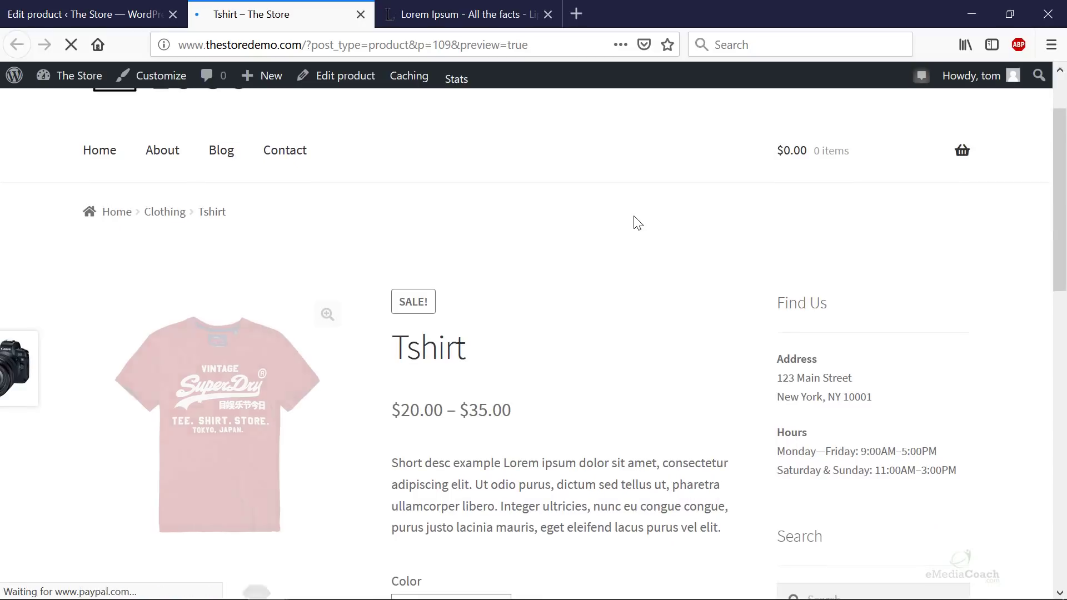
pyautogui.scroll(-3, 617, 239)
pyautogui.click(475, 435)
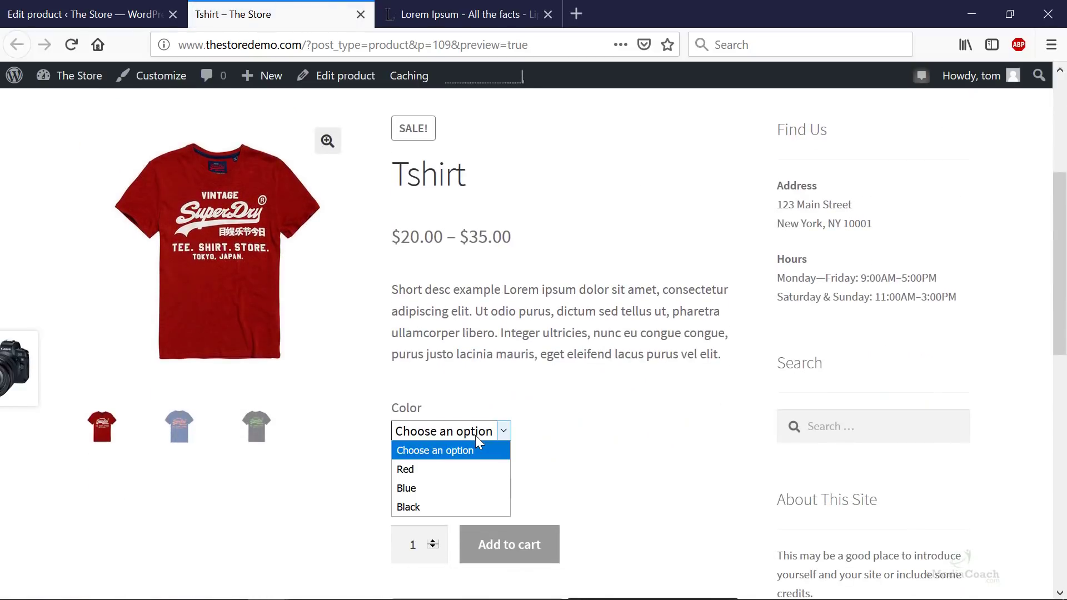
pyautogui.click(475, 435)
pyautogui.click(472, 489)
pyautogui.click(472, 488)
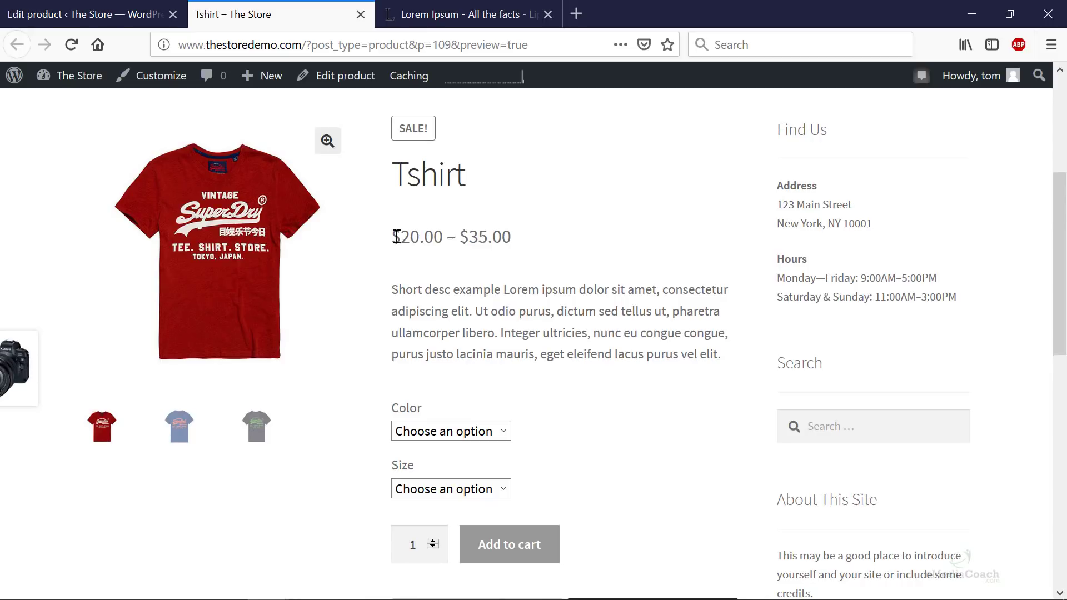
pyautogui.moveTo(396, 236); pyautogui.dragTo(564, 258)
pyautogui.click(464, 304)
# - Select the Red / Medium combination on the product page
pyautogui.click(454, 434)
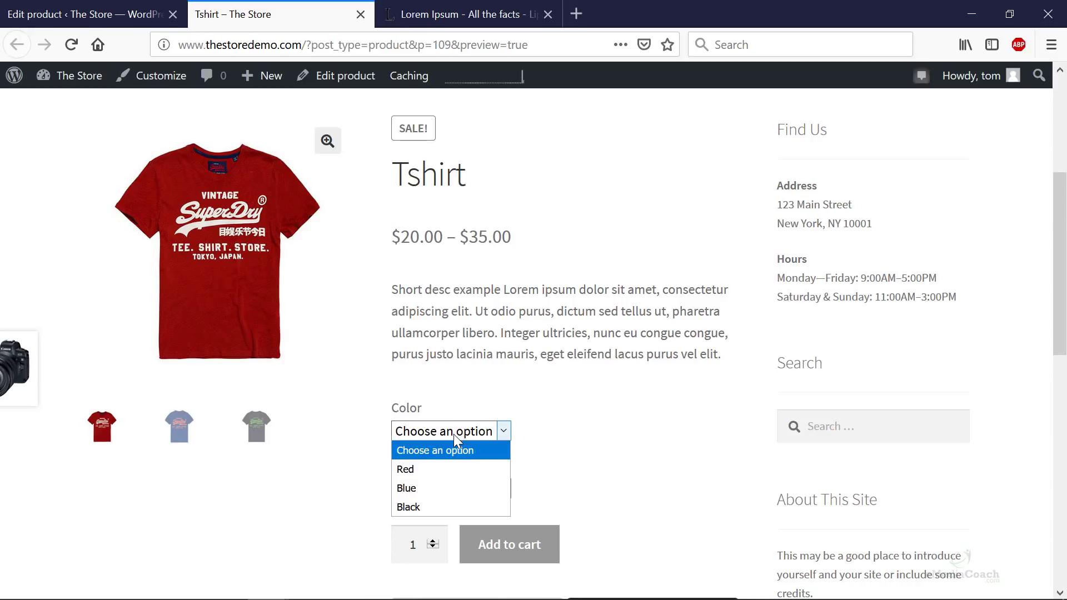
pyautogui.click(434, 471)
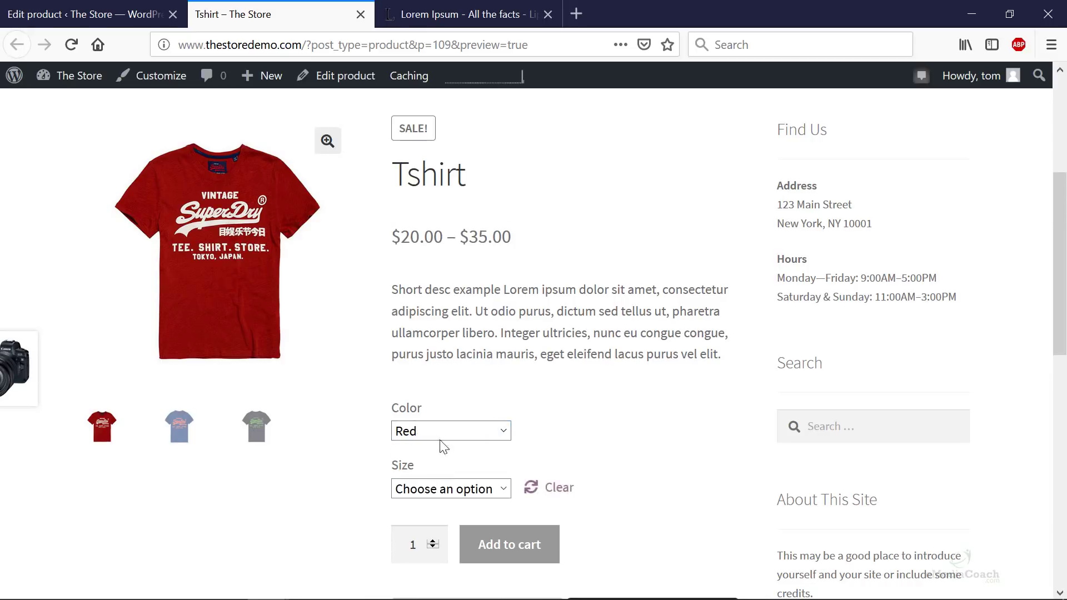
pyautogui.click(441, 492)
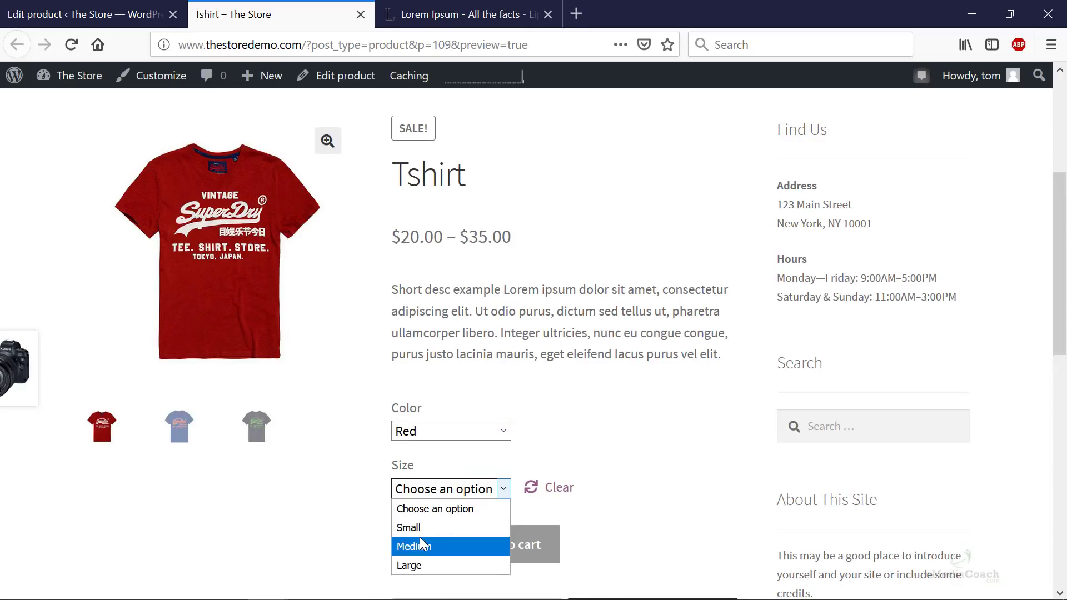
pyautogui.click(422, 544)
pyautogui.scroll(-3, 451, 484)
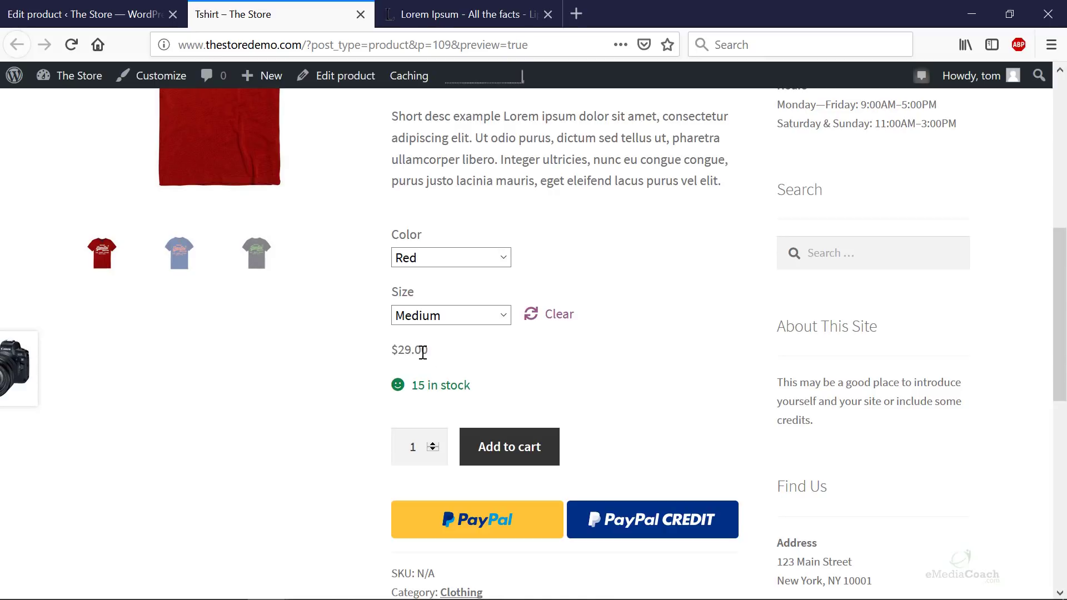
# - Switch the selection to Blue / Small to see its sale price
pyautogui.click(428, 250)
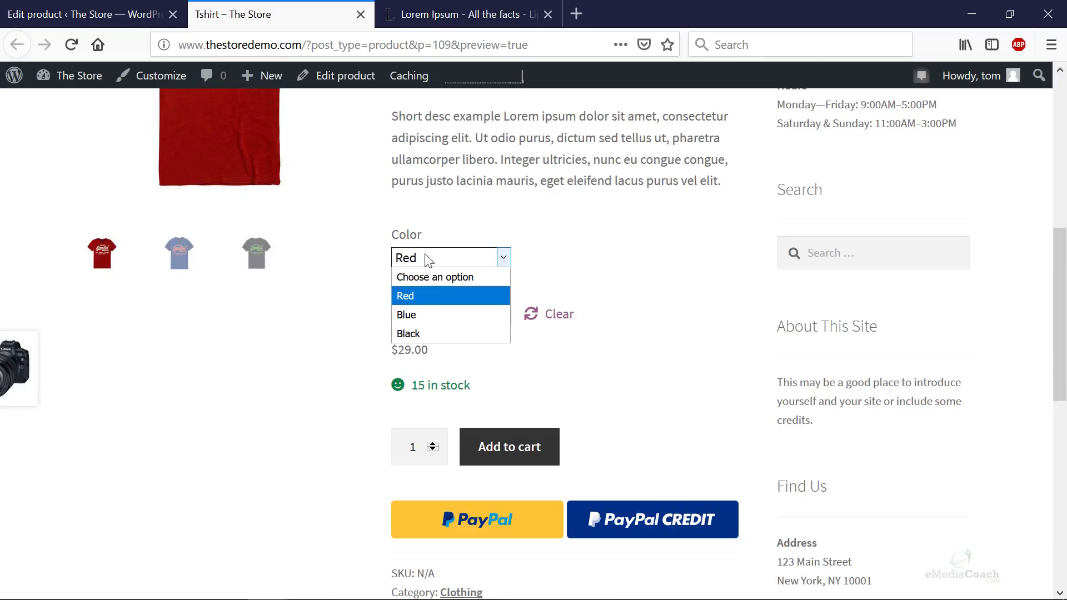
pyautogui.click(417, 312)
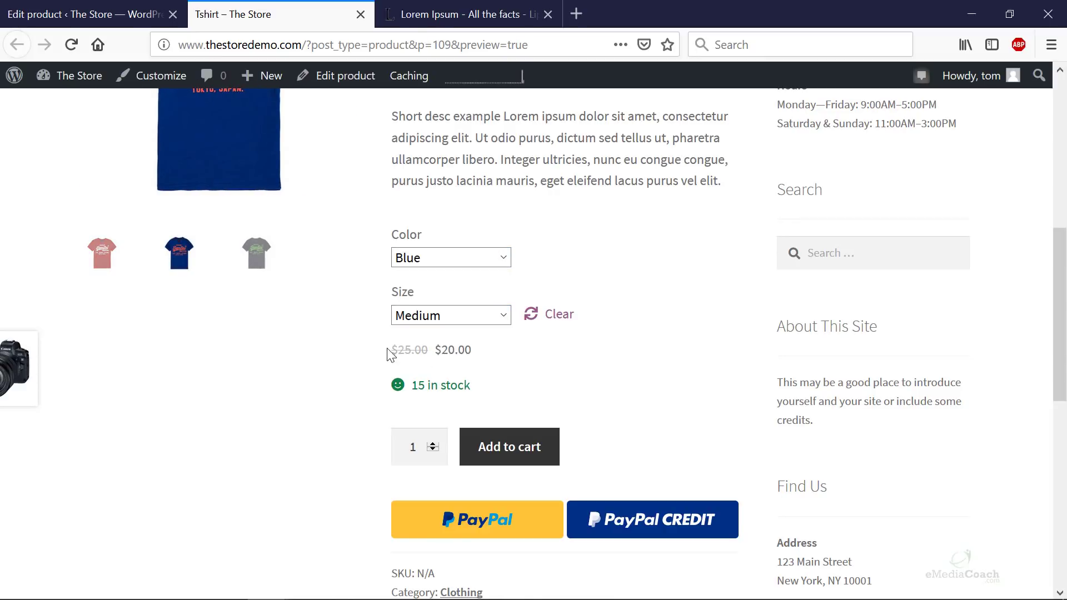
pyautogui.scroll(3, 444, 348)
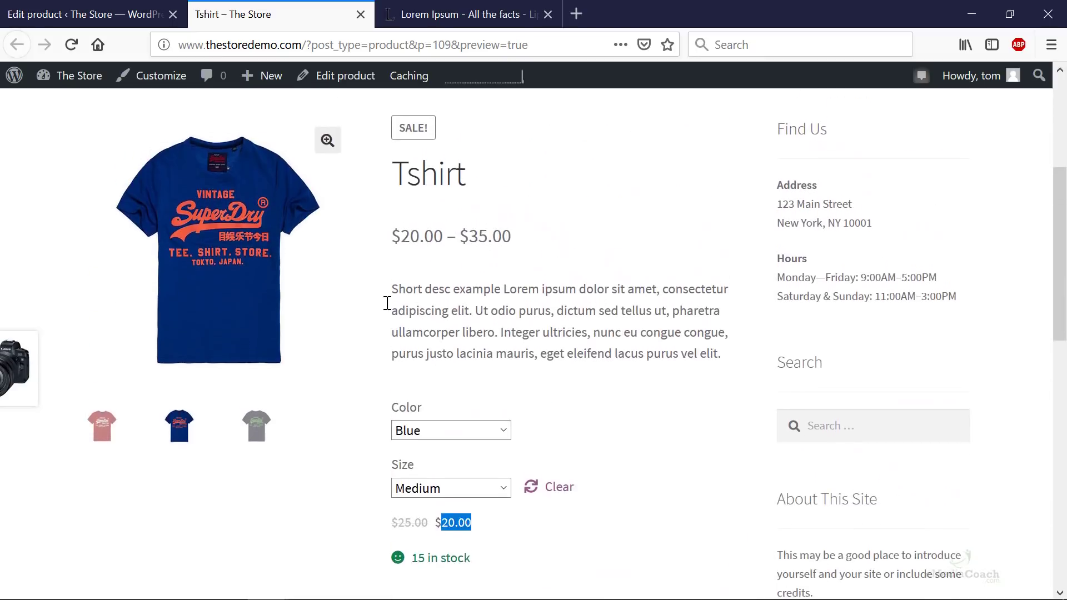
pyautogui.click(444, 489)
pyautogui.click(430, 524)
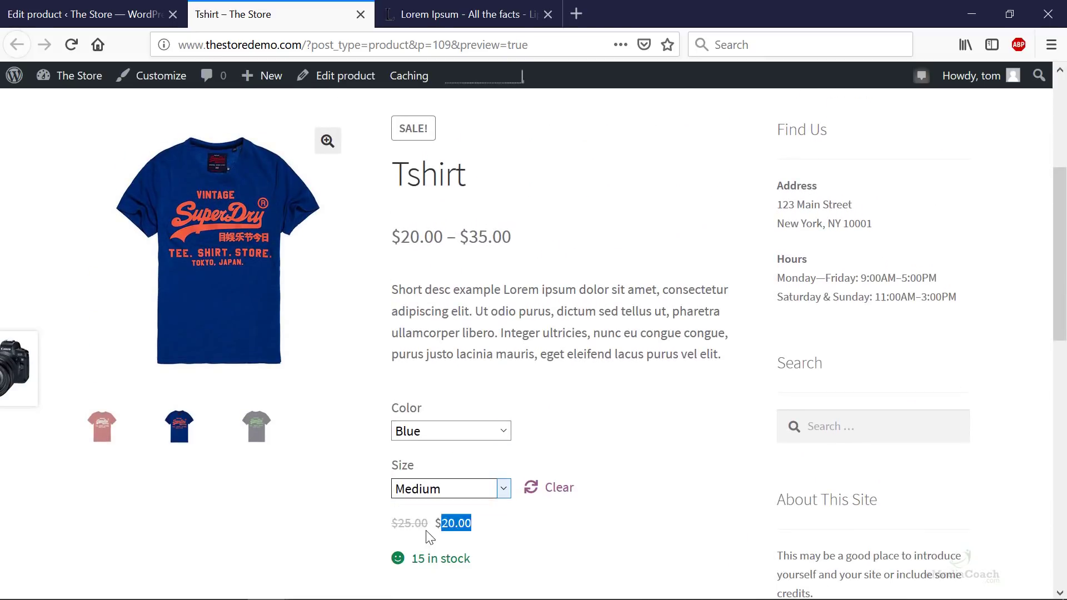
pyautogui.click(433, 433)
pyautogui.click(411, 469)
pyautogui.click(434, 433)
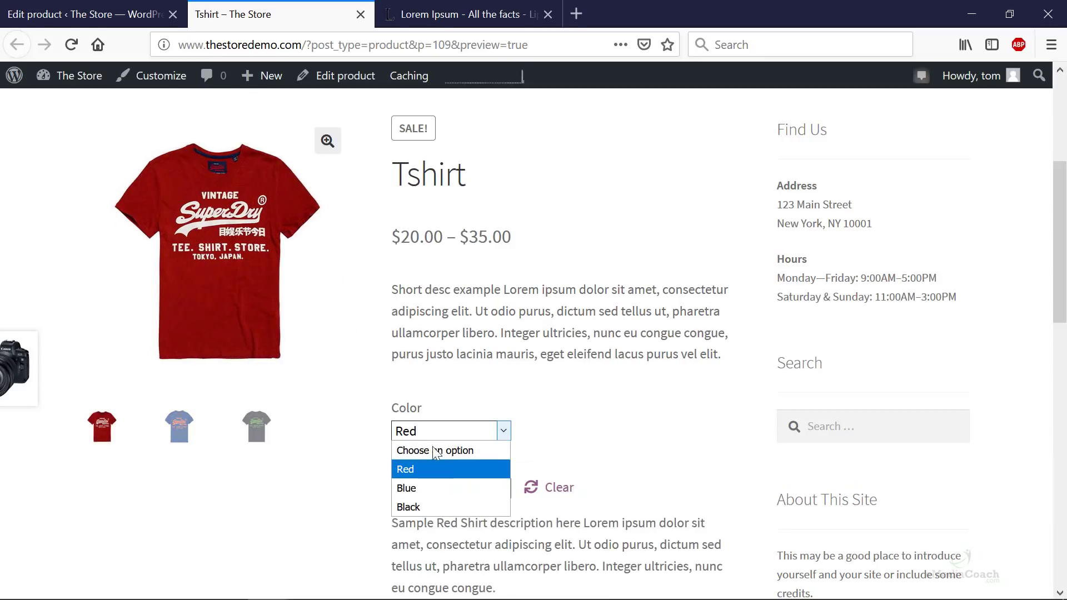
pyautogui.click(415, 488)
# - Compare with variation #114's prices in the editor, then return to the preview
pyautogui.hotkey('ctrl', 'shift', 'Tab')
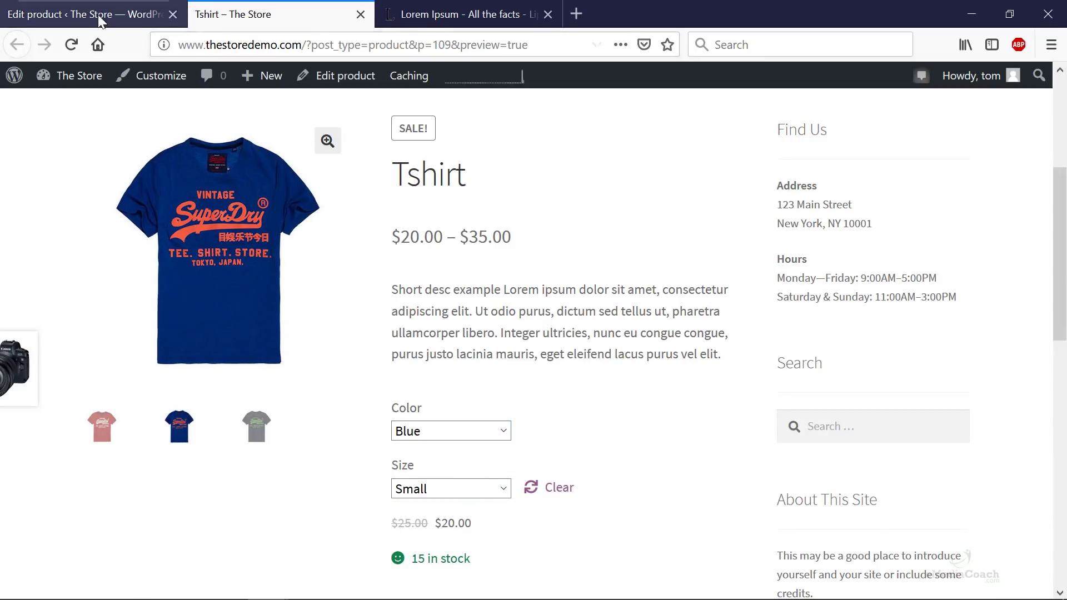
pyautogui.scroll(10, 523, 422)
pyautogui.scroll(-5, 450, 410)
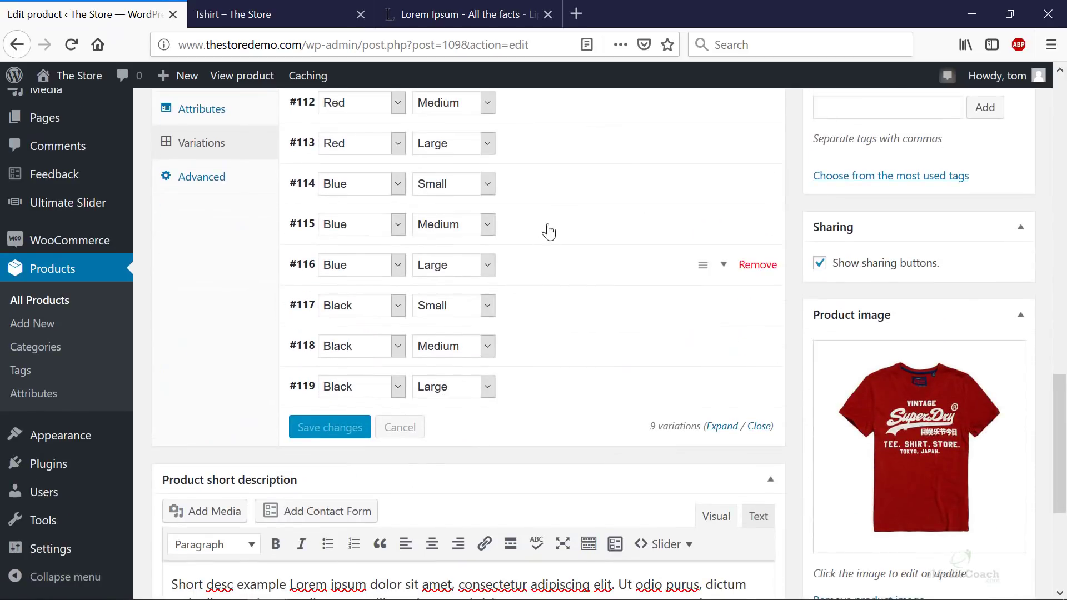
pyautogui.click(557, 198)
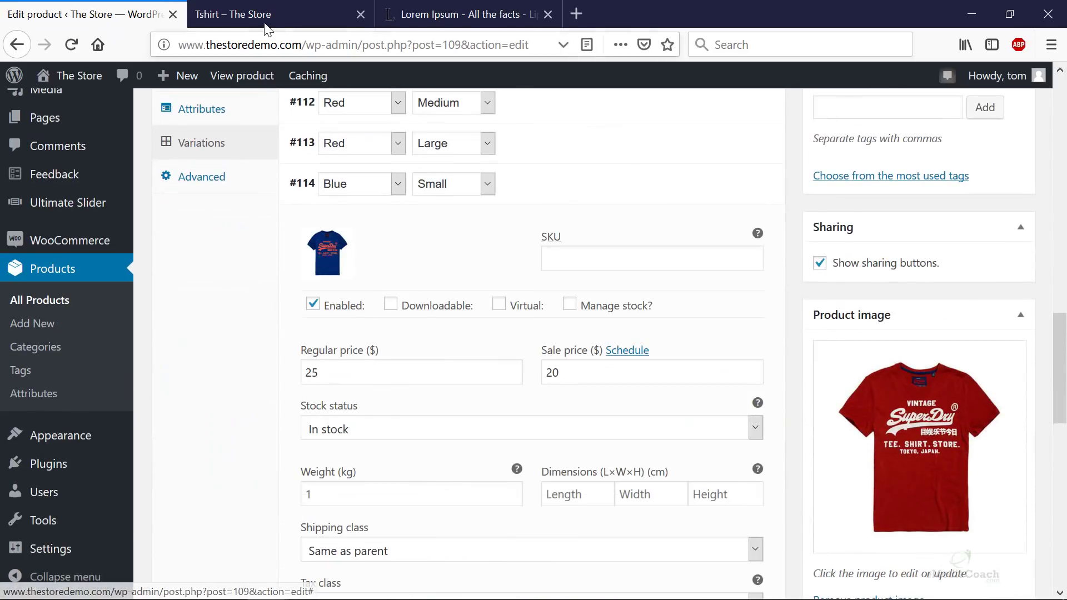
pyautogui.hotkey('ctrl', 'Tab')
# - Check the Tshirt's size choices and set its colour to Black
pyautogui.click(456, 488)
pyautogui.click(445, 432)
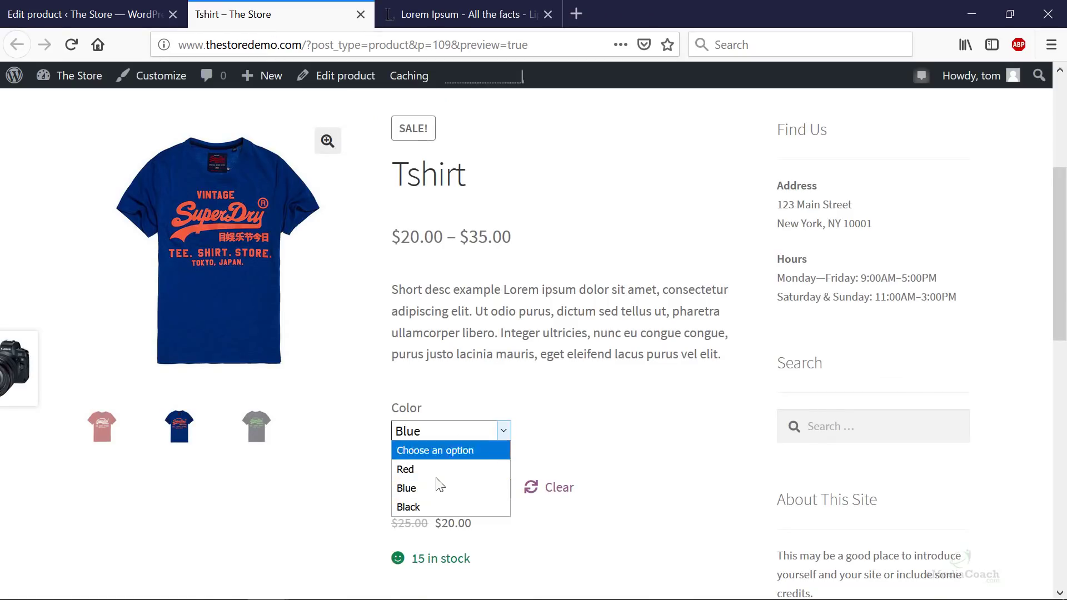
pyautogui.click(430, 504)
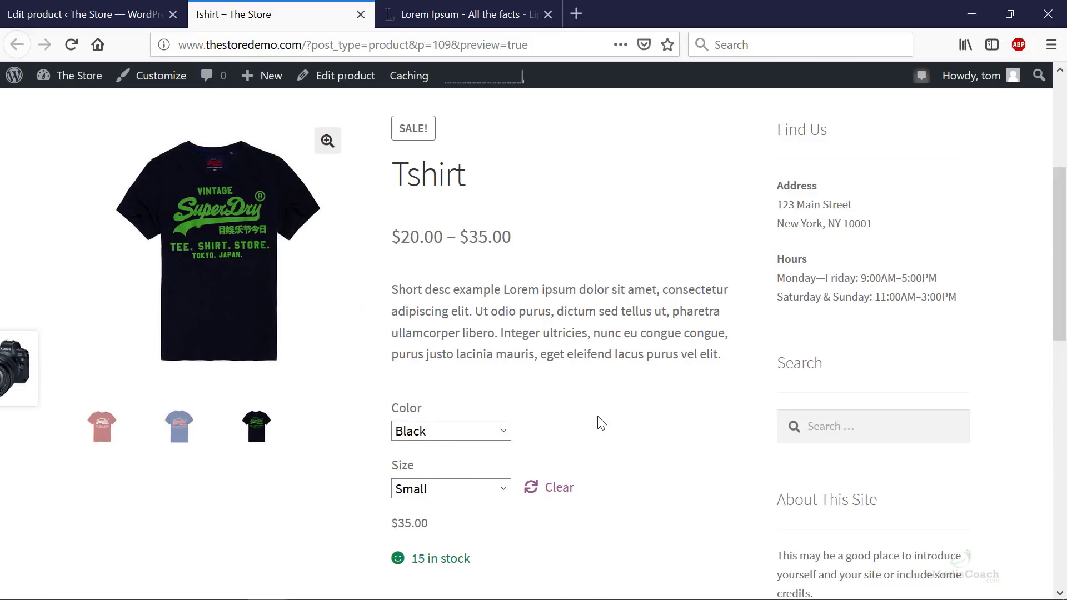
pyautogui.scroll(-3, 601, 424)
pyautogui.scroll(-5, 556, 473)
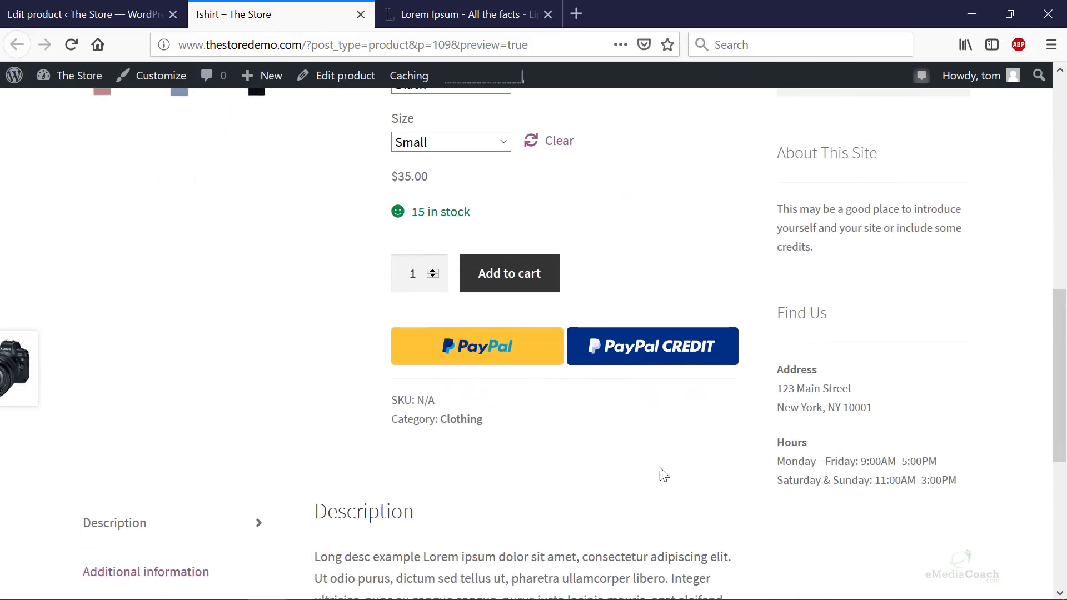
pyautogui.scroll(-3, 599, 496)
pyautogui.scroll(10, 576, 528)
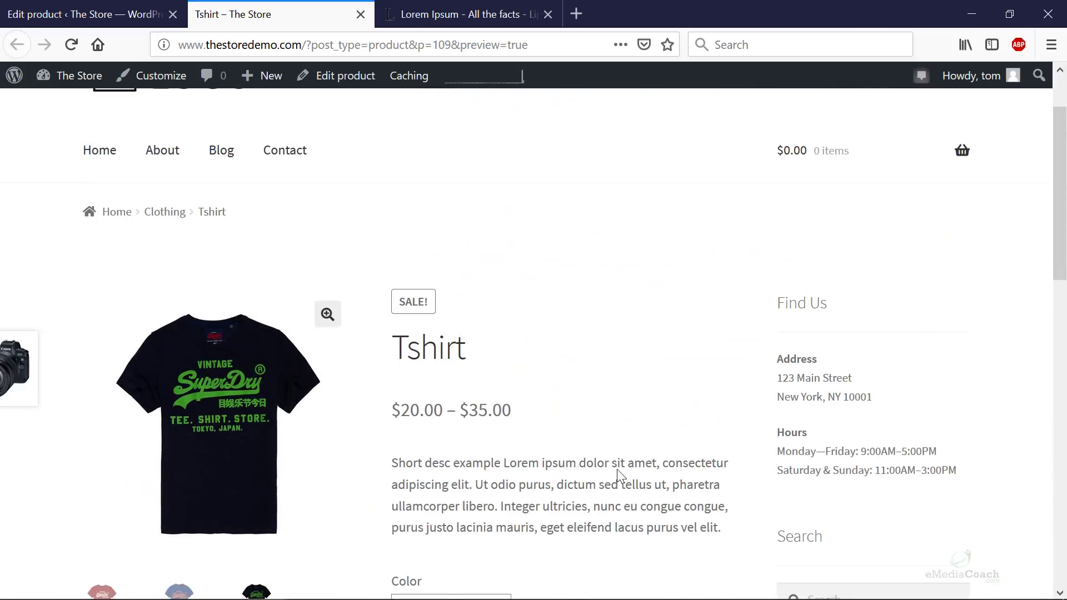
pyautogui.scroll(-8, 618, 470)
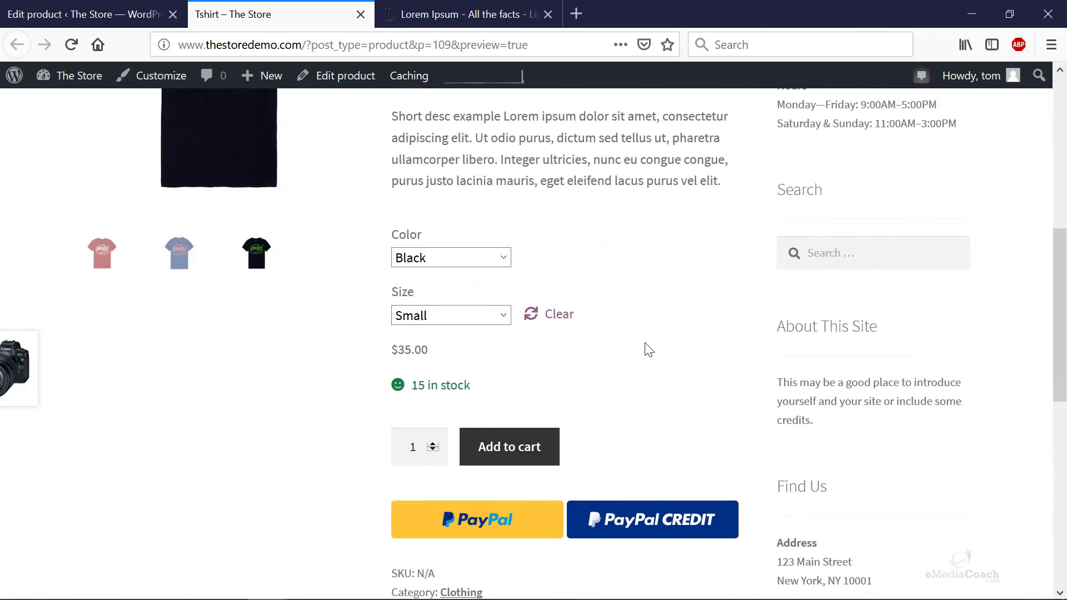
pyautogui.scroll(3, 649, 349)
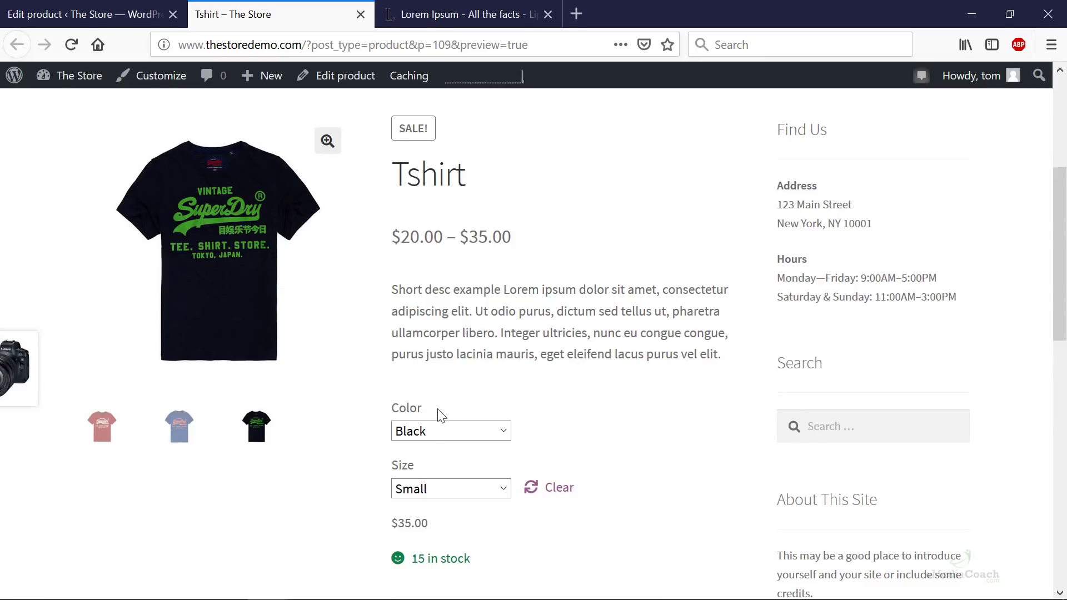
# - Cycle the Tshirt colour through Red and Blue, ending on Black at $35.00
pyautogui.click(440, 432)
pyautogui.click(433, 468)
pyautogui.click(439, 431)
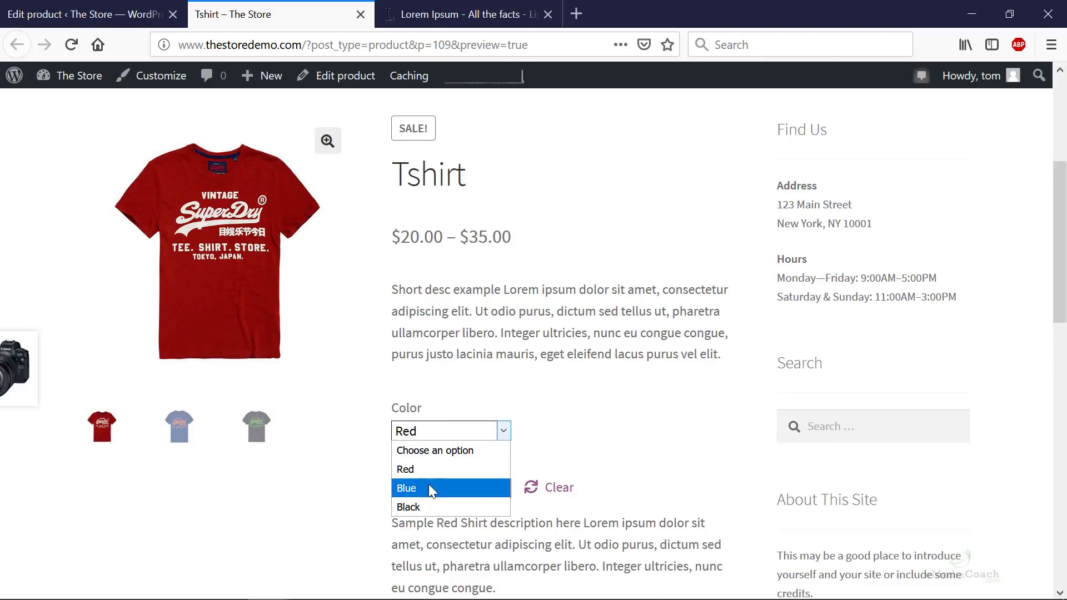
pyautogui.click(429, 488)
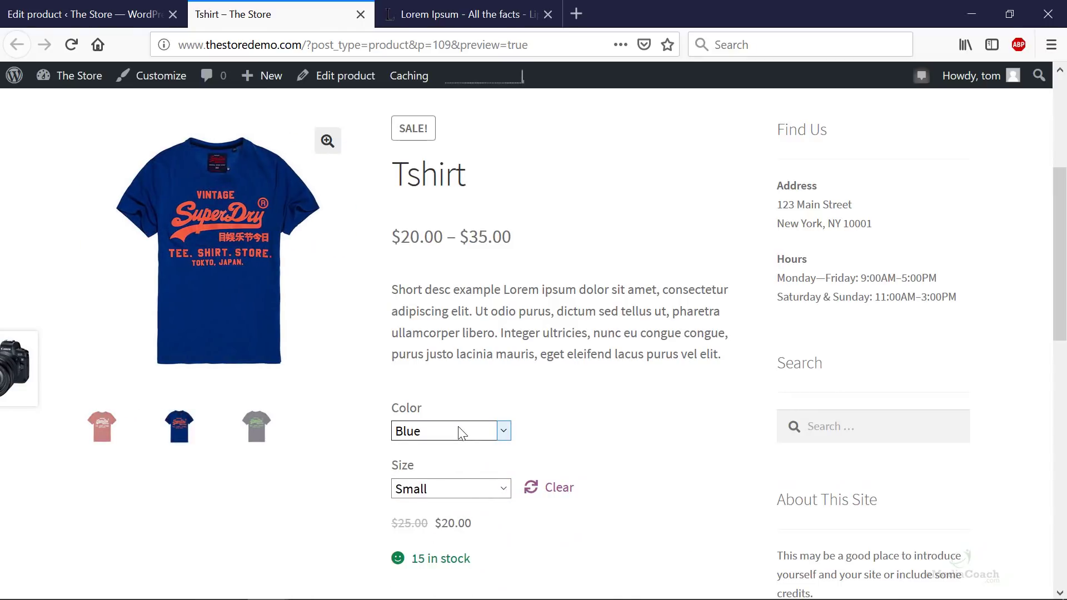
pyautogui.click(459, 429)
pyautogui.click(434, 504)
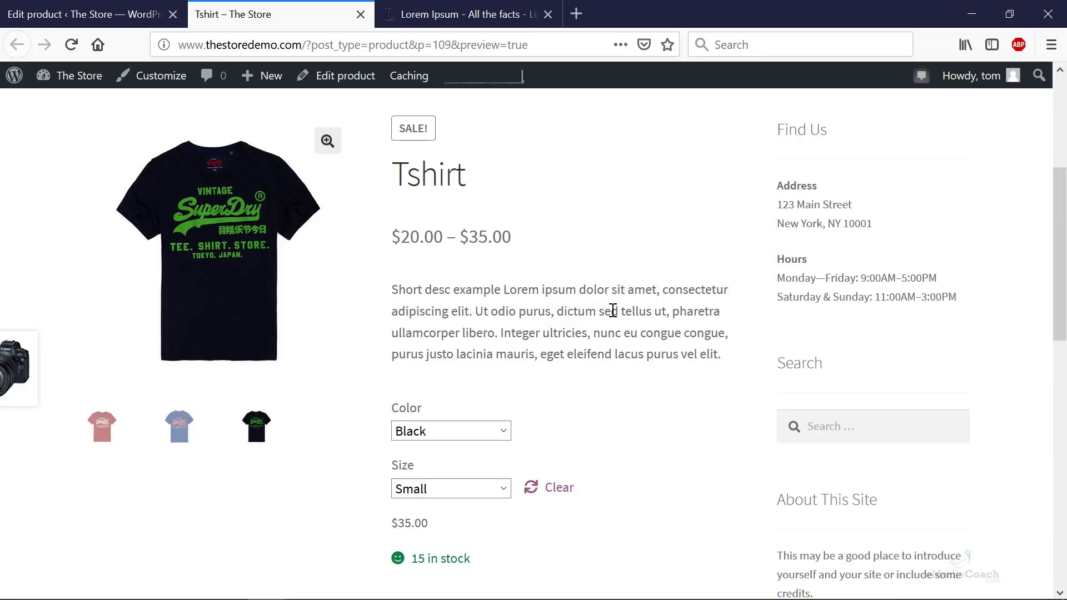
pyautogui.scroll(-4, 616, 309)
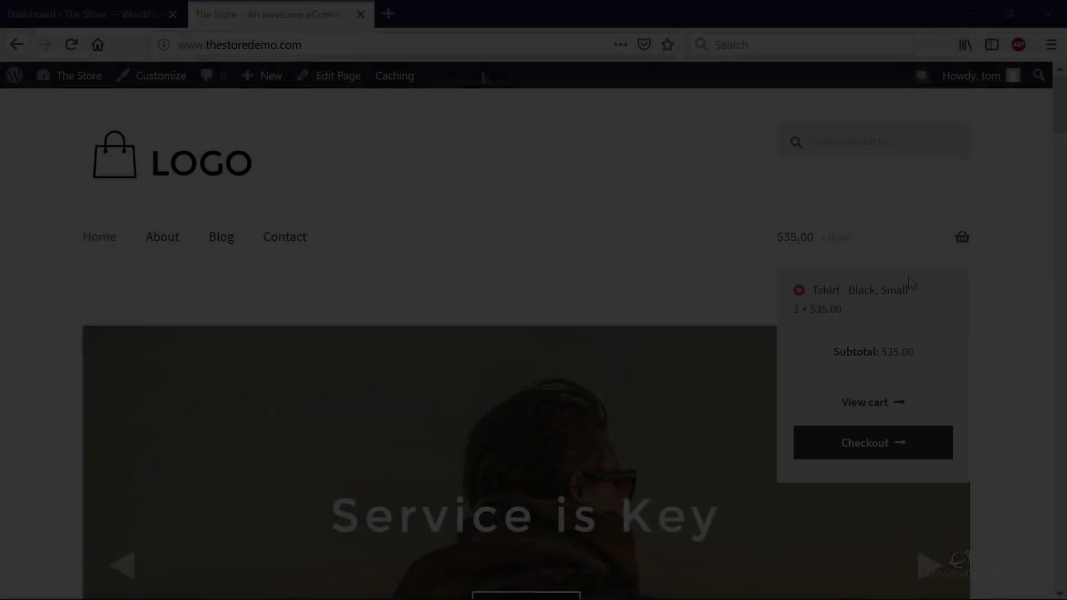
pyautogui.scroll(-8, 906, 284)
# - Review the Tshirt's SALE listing in New In, We Recommend and Fan Favorites, then go to Dashboard
pyautogui.scroll(-4, 905, 287)
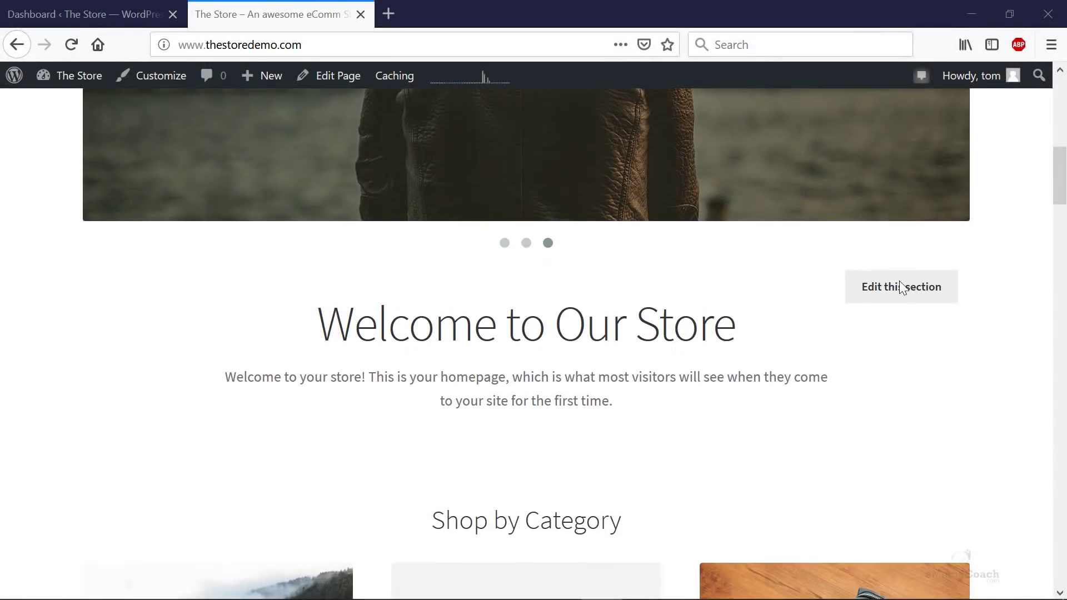
pyautogui.scroll(-2, 904, 288)
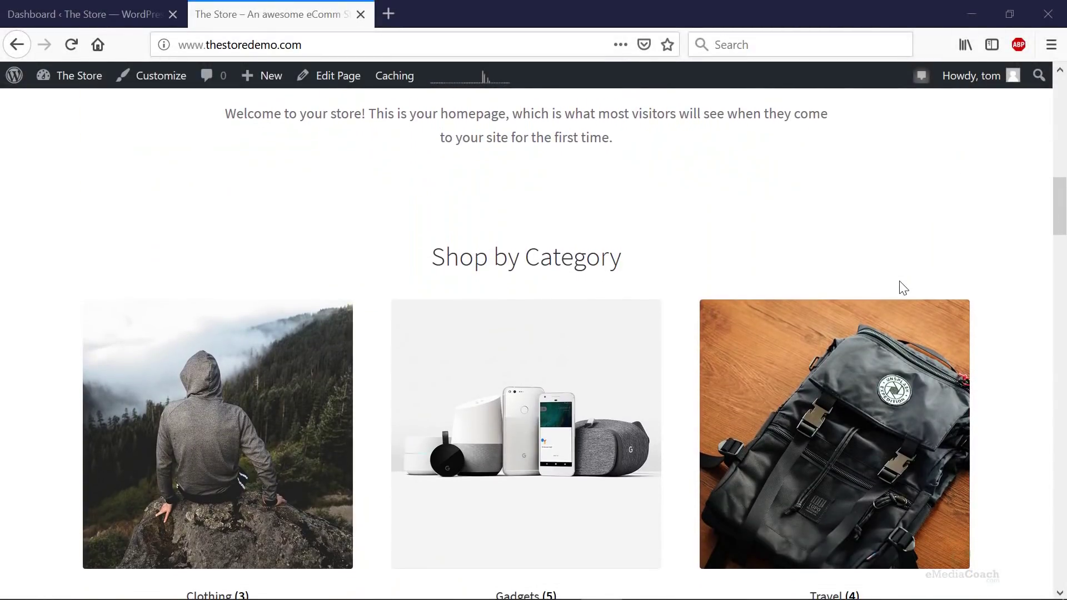
pyautogui.scroll(-2, 904, 288)
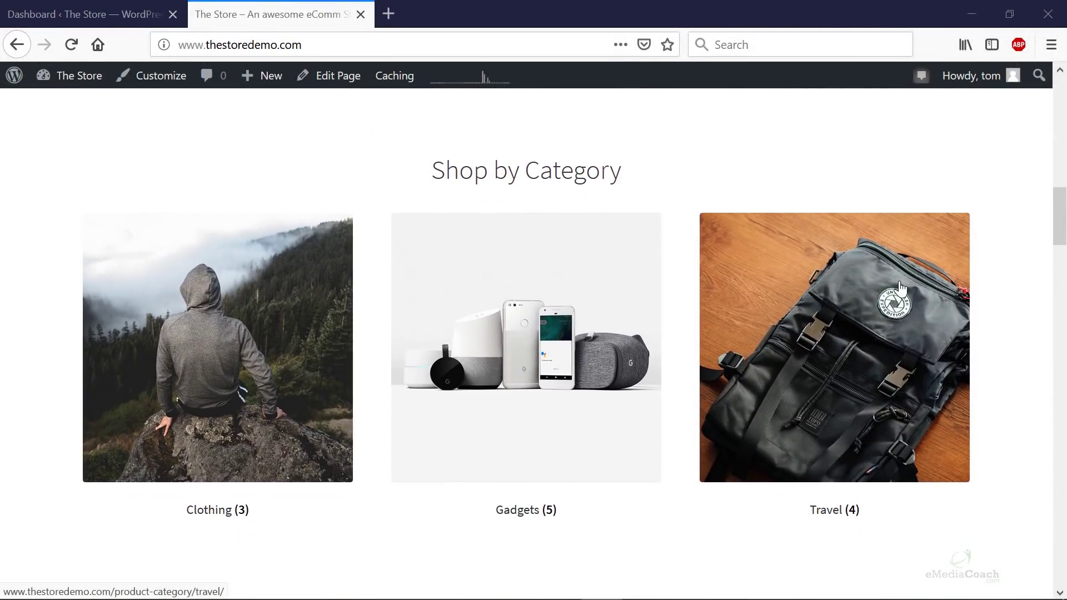
pyautogui.scroll(-4, 901, 288)
pyautogui.scroll(-4, 902, 288)
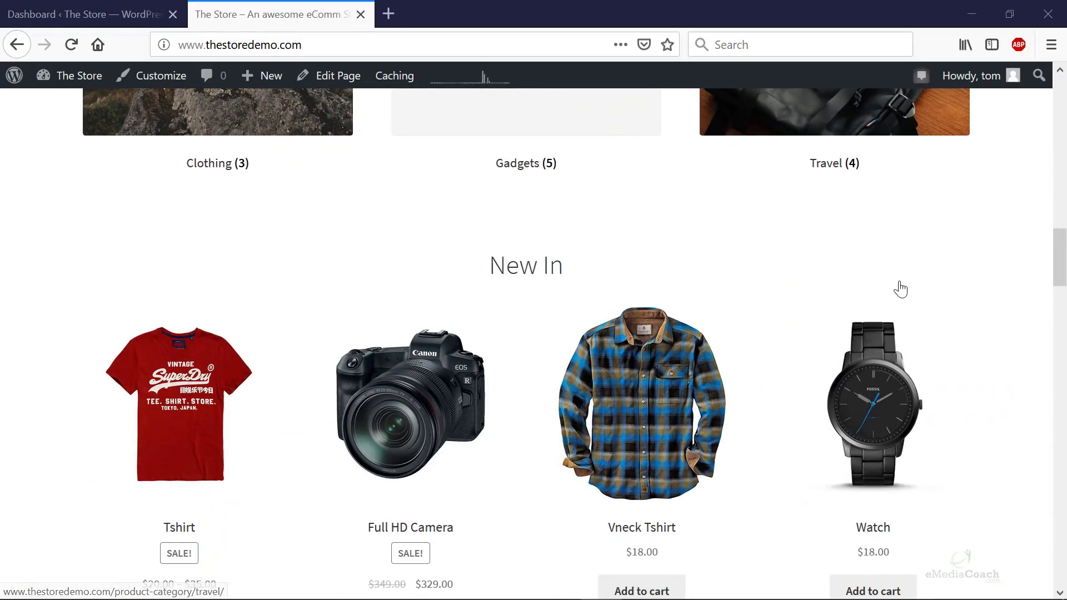
pyautogui.scroll(-3, 902, 288)
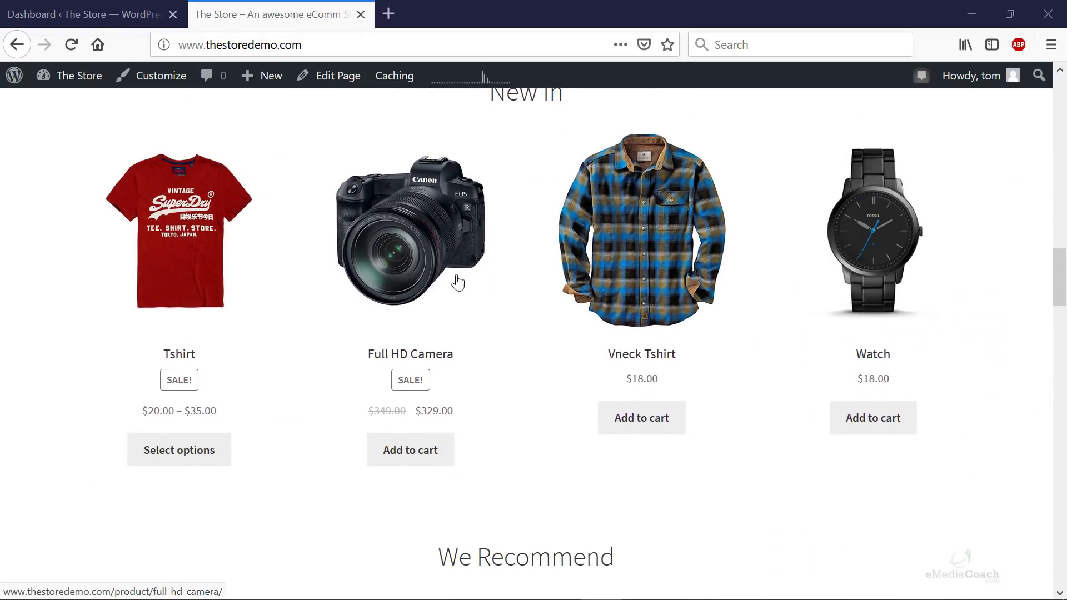
pyautogui.scroll(2, 453, 286)
pyautogui.scroll(2, 611, 295)
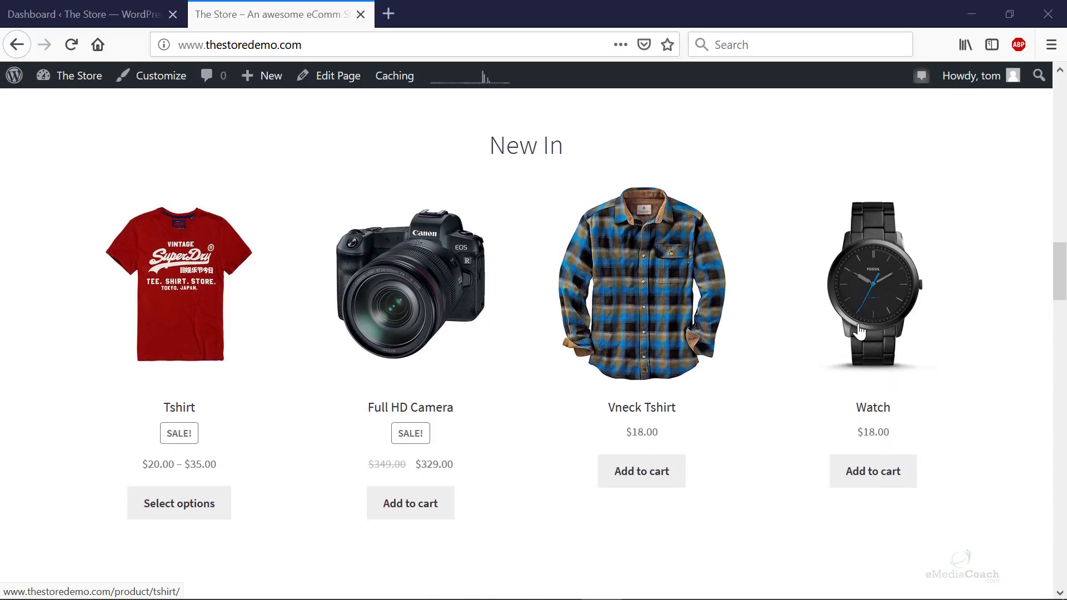
pyautogui.scroll(-10, 502, 266)
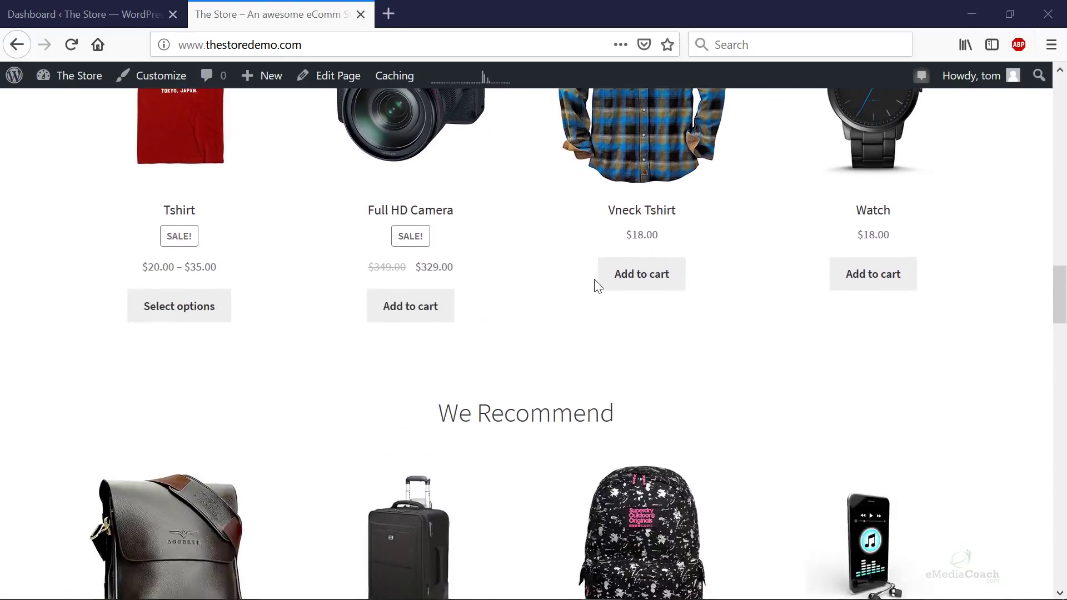
pyautogui.scroll(-12, 573, 309)
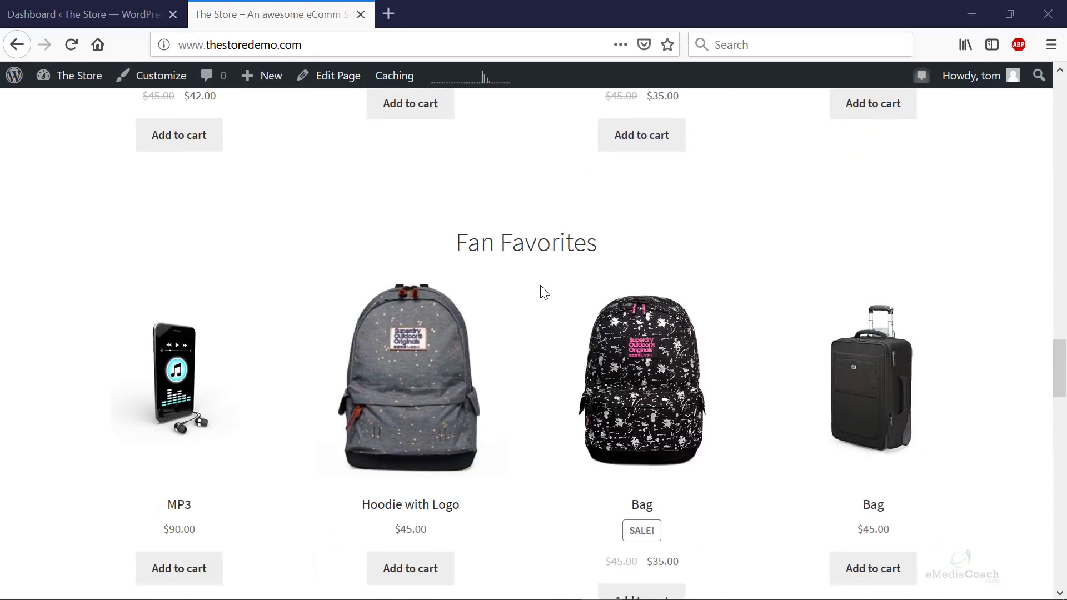
pyautogui.scroll(20, 562, 300)
pyautogui.scroll(-4, 567, 305)
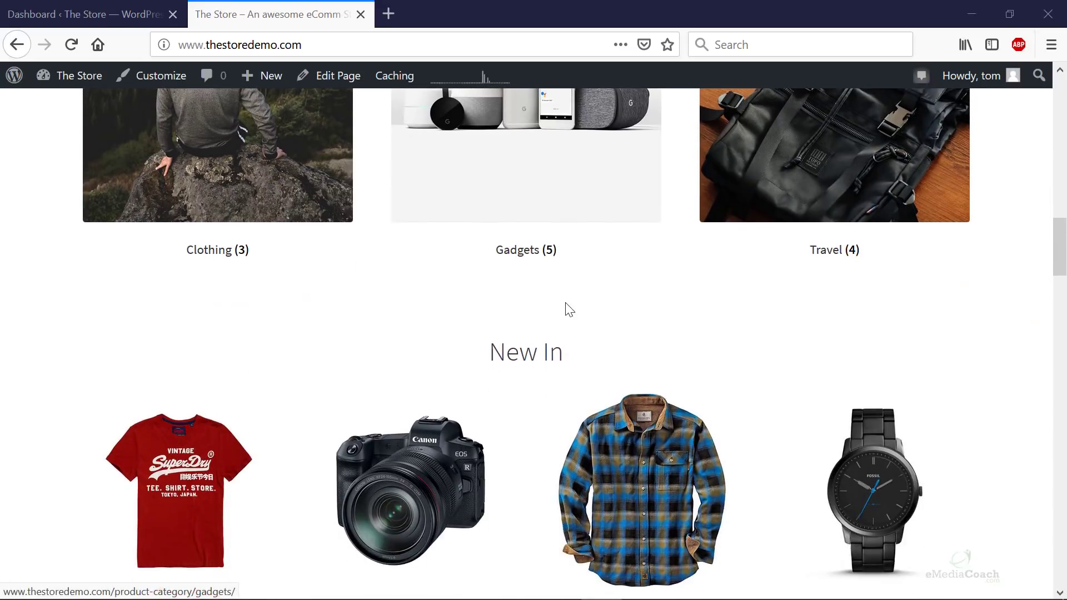
pyautogui.scroll(12, 567, 307)
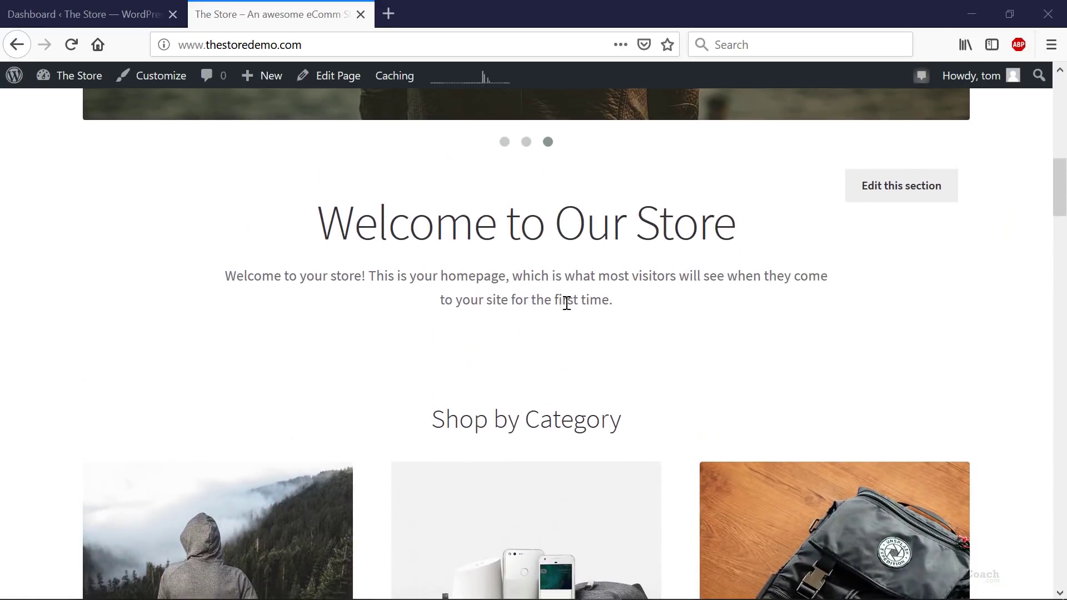
pyautogui.scroll(-4, 565, 303)
pyautogui.scroll(-12, 567, 309)
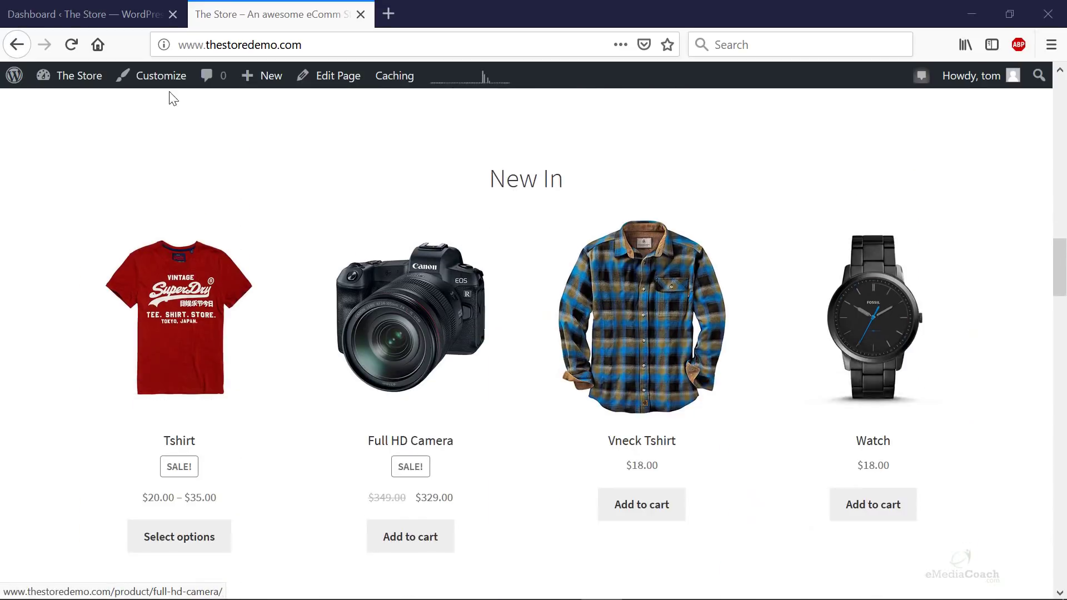
pyautogui.click(83, 14)
# - Open the Customizer's Homepage Control panel
pyautogui.moveTo(72, 522)
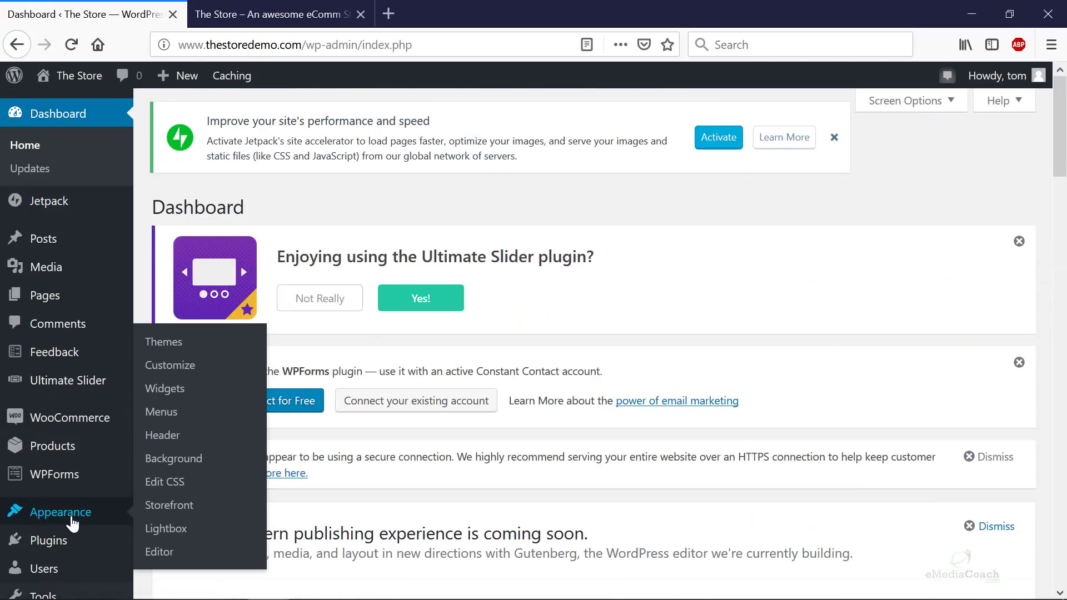
pyautogui.click(190, 366)
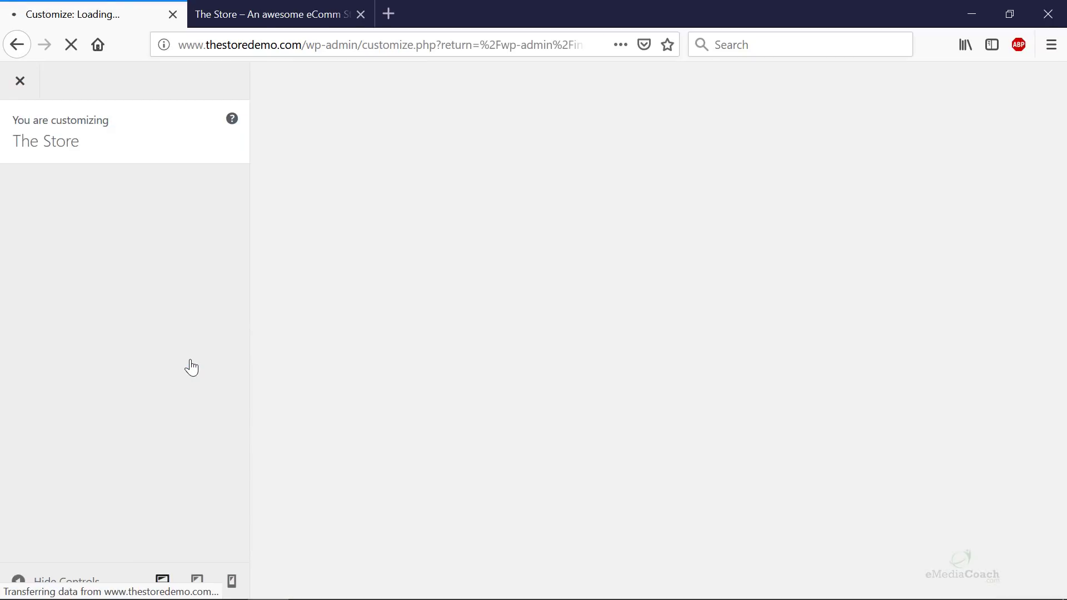
pyautogui.scroll(-3, 116, 526)
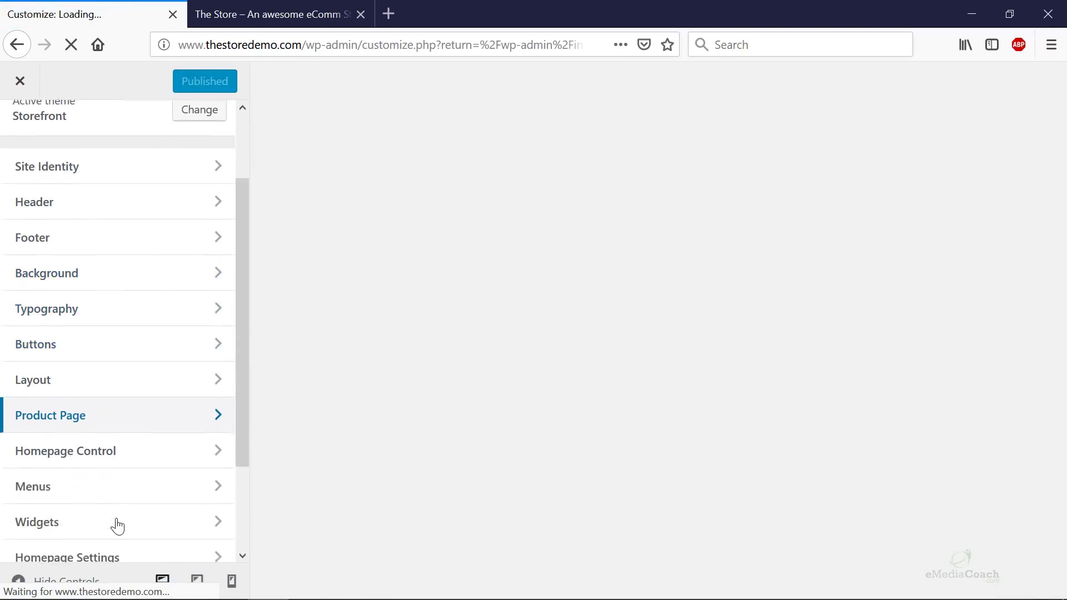
pyautogui.scroll(-3, 118, 526)
pyautogui.click(138, 376)
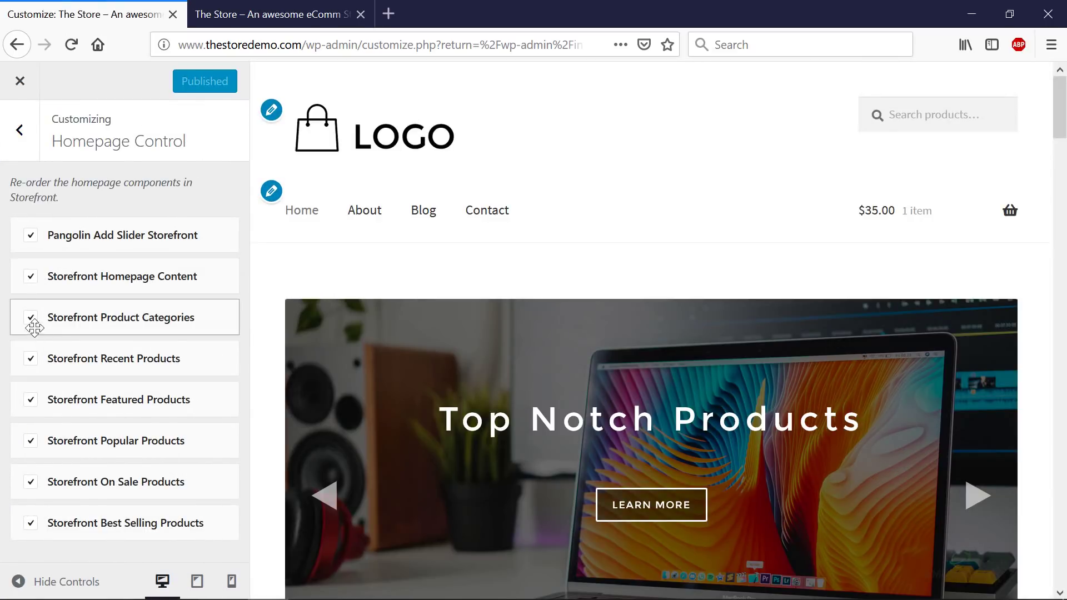
# - Uncheck Storefront Popular Products in Homepage Control
pyautogui.scroll(-5, 611, 362)
pyautogui.scroll(-12, 609, 362)
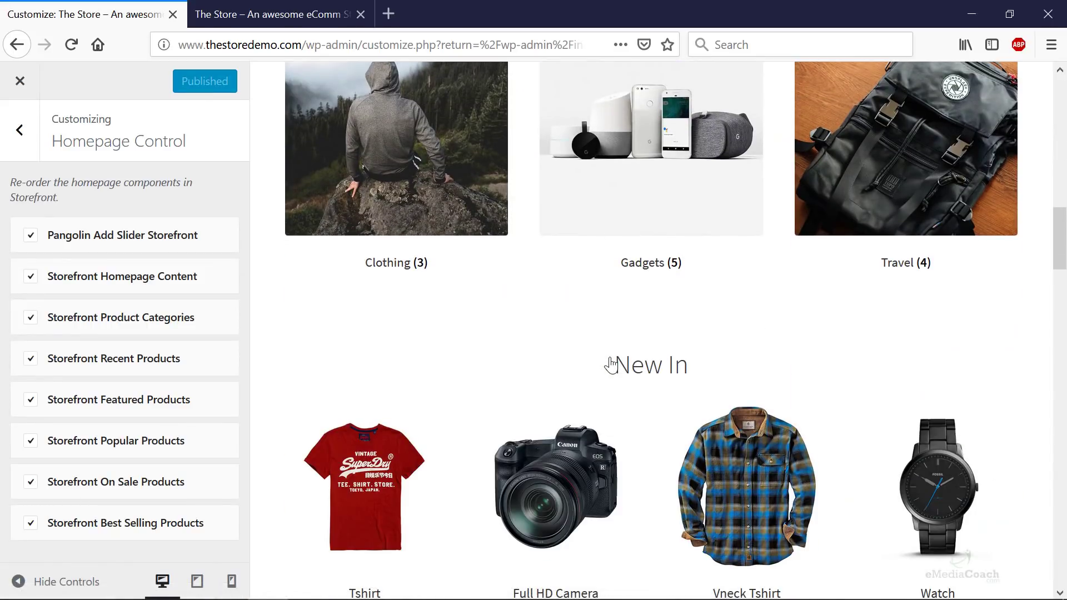
pyautogui.scroll(-10, 611, 365)
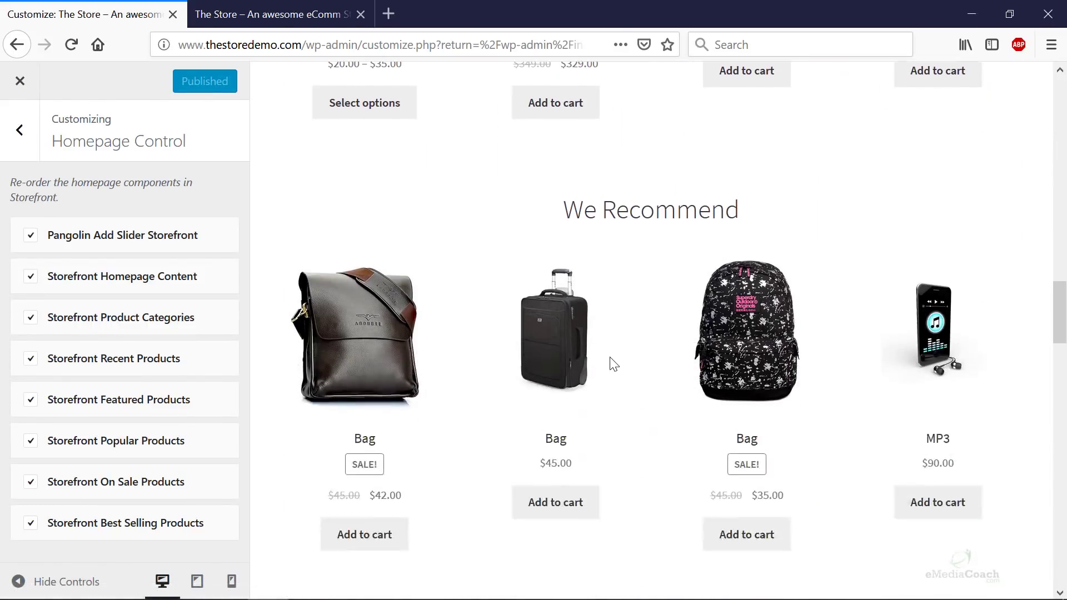
pyautogui.scroll(-4, 612, 364)
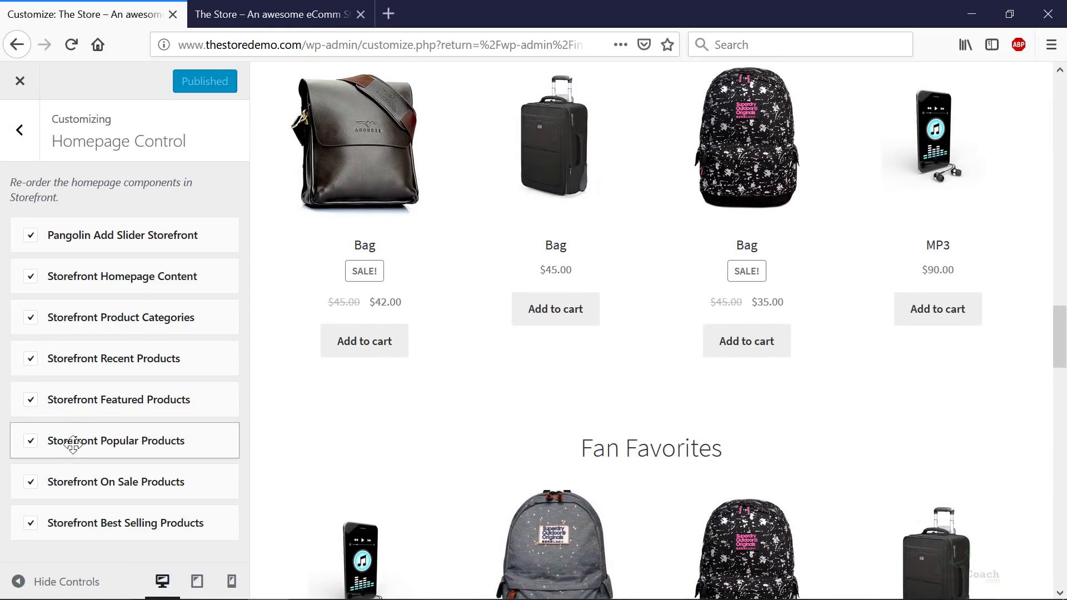
pyautogui.click(30, 447)
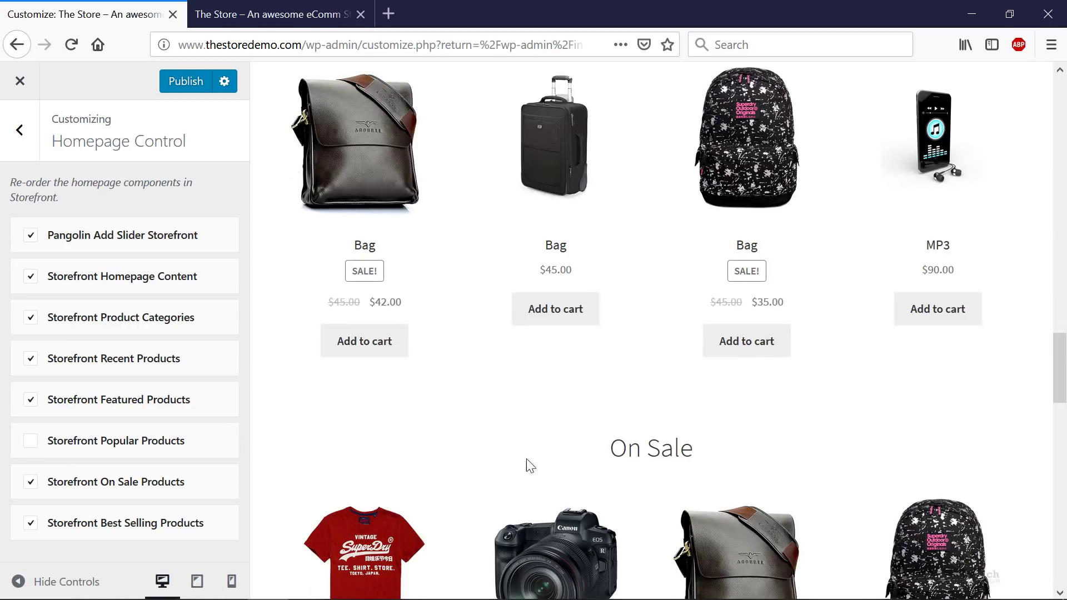
# - Scroll the preview to check the remaining product sections, then go to the live store tab
pyautogui.scroll(-6, 526, 465)
pyautogui.scroll(8, 561, 447)
pyautogui.scroll(6, 561, 446)
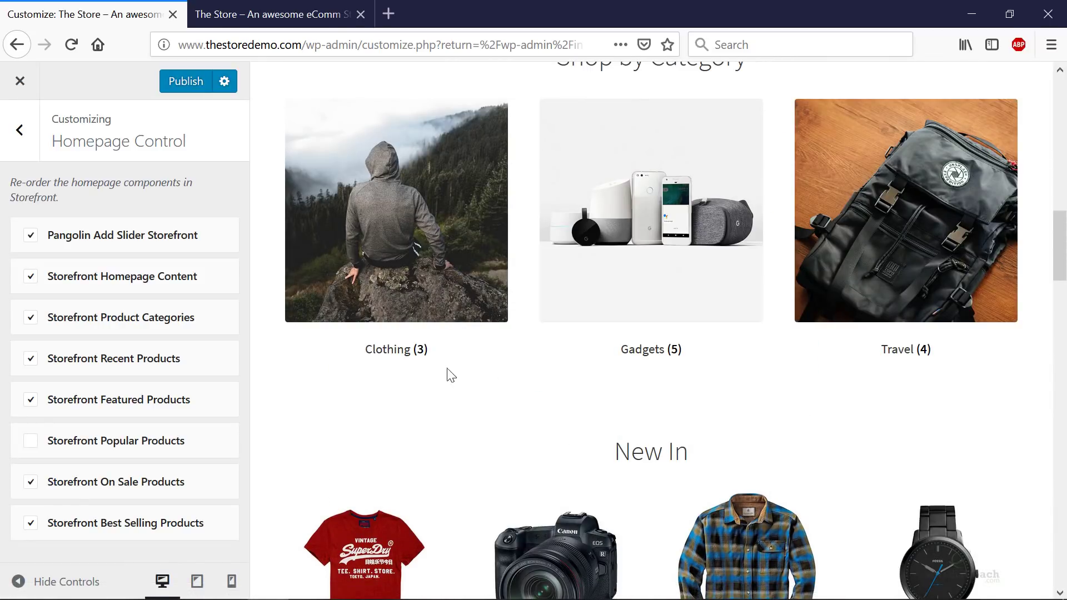
pyautogui.scroll(7, 535, 378)
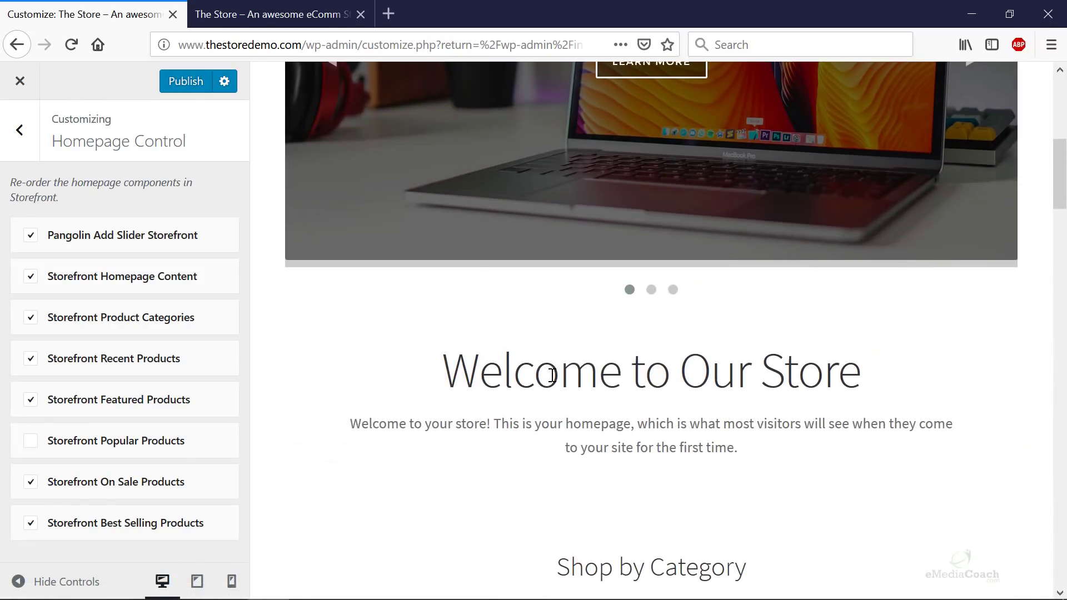
pyautogui.scroll(-4, 556, 378)
pyautogui.scroll(-2, 573, 361)
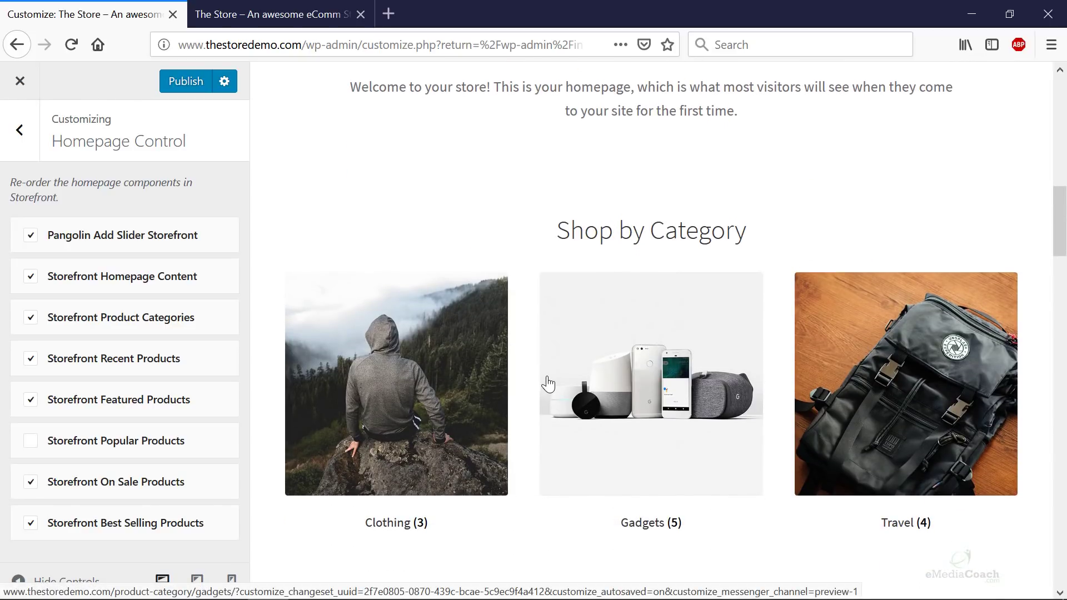
pyautogui.scroll(-3, 537, 384)
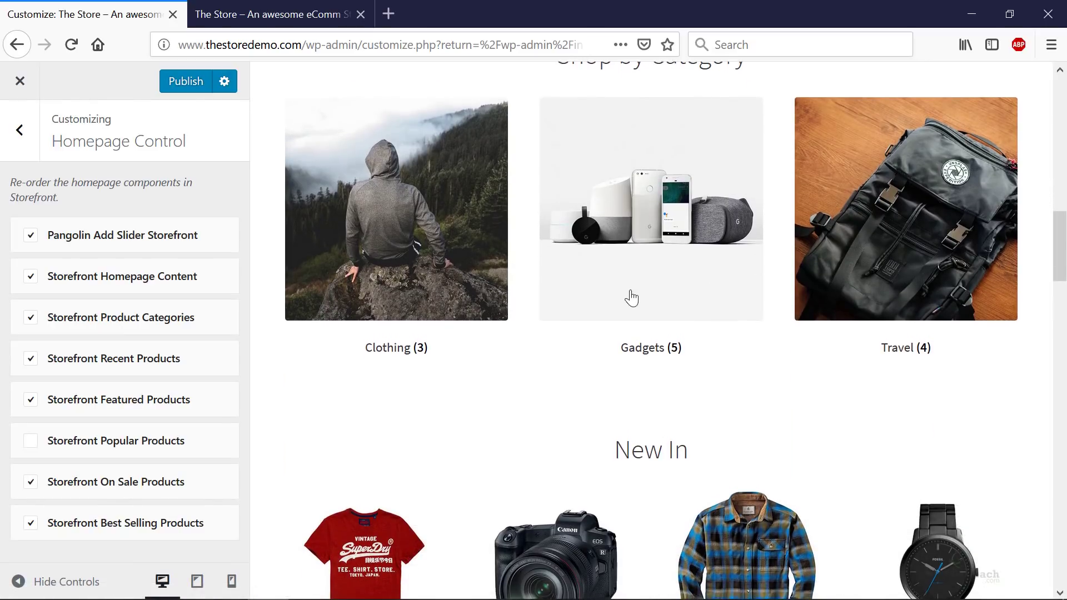
pyautogui.scroll(-4, 628, 297)
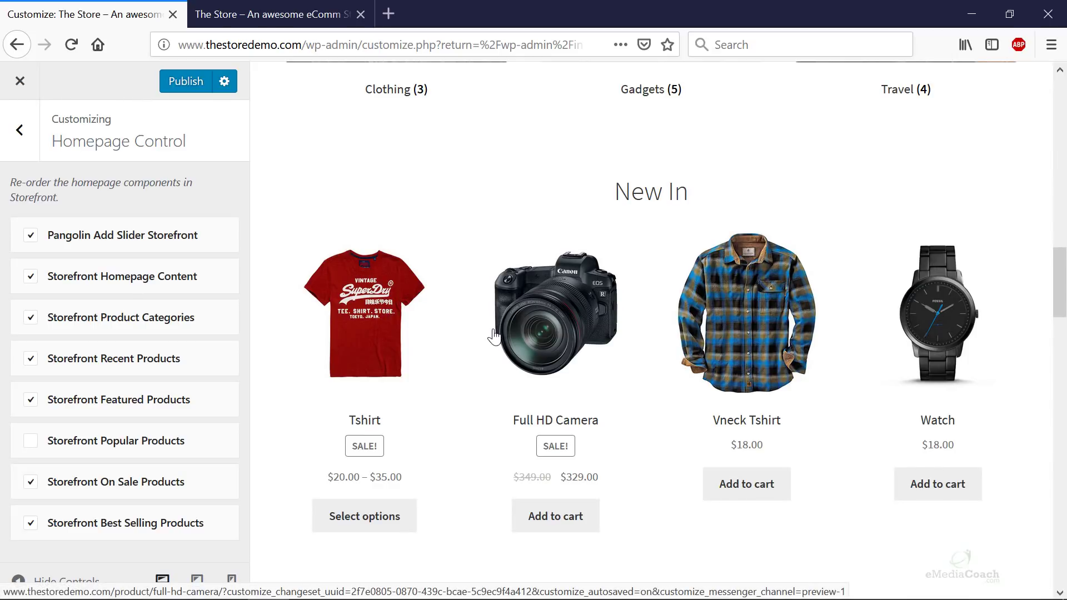
pyautogui.scroll(-6, 519, 341)
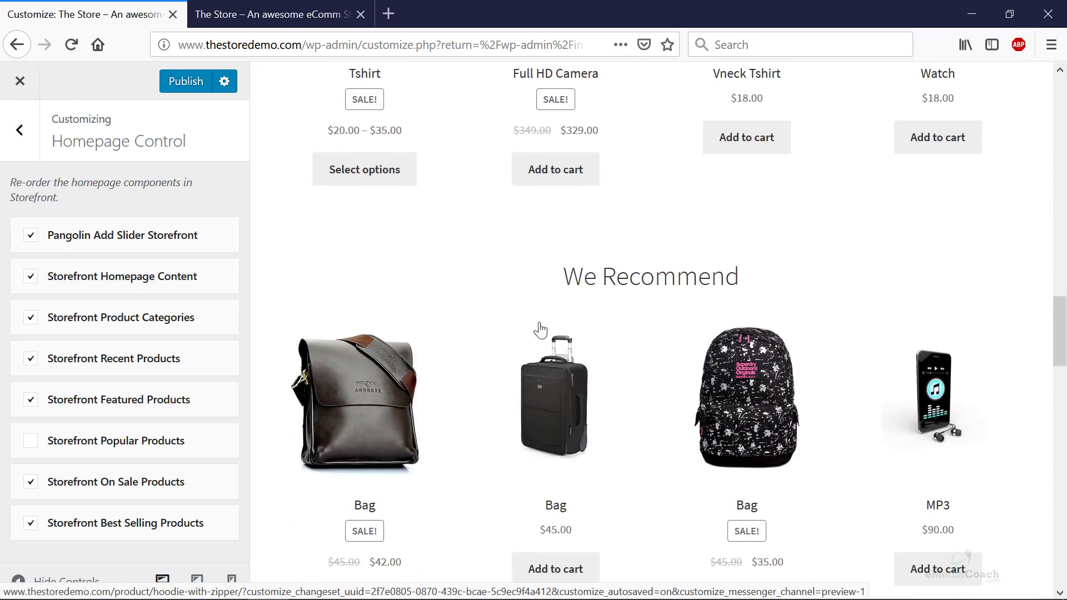
pyautogui.scroll(-2, 628, 283)
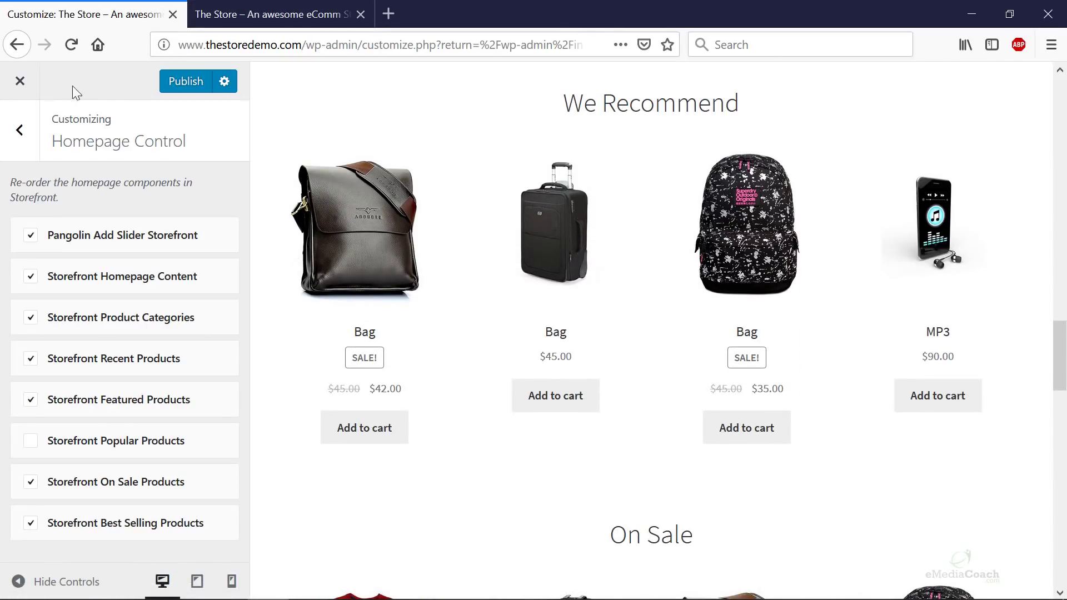
pyautogui.click(255, 12)
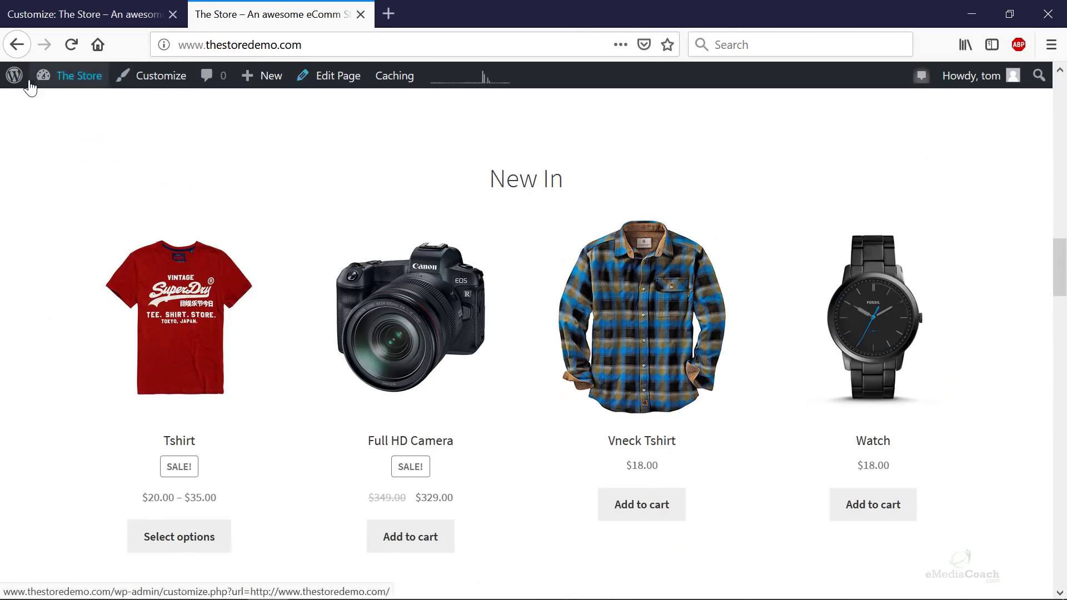
# - Go to the admin Dashboard and open Products > All Products
pyautogui.moveTo(78, 75)
pyautogui.click(83, 106)
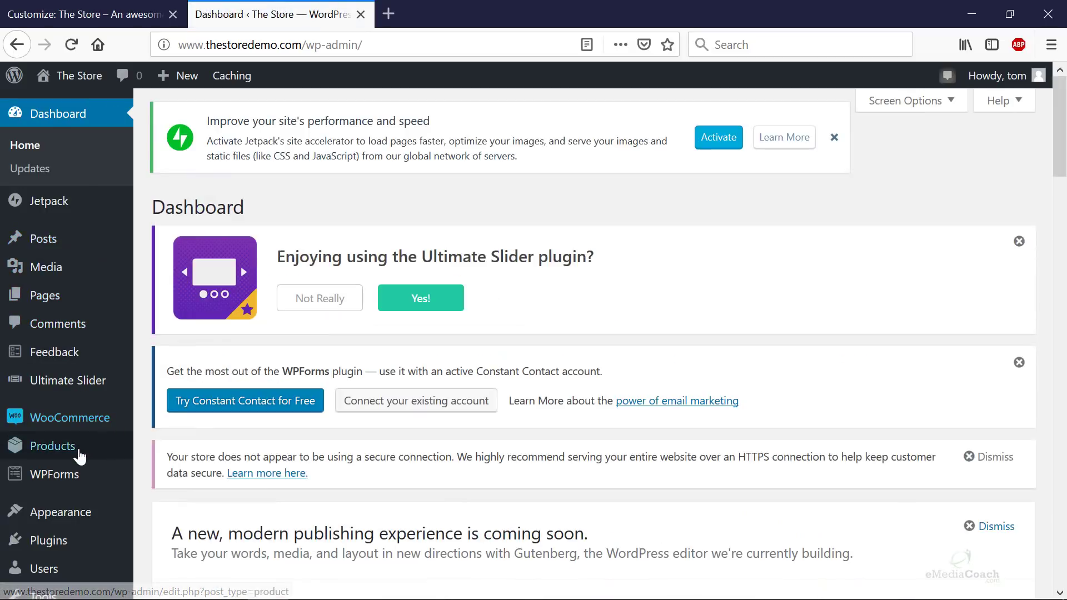
pyautogui.moveTo(73, 446)
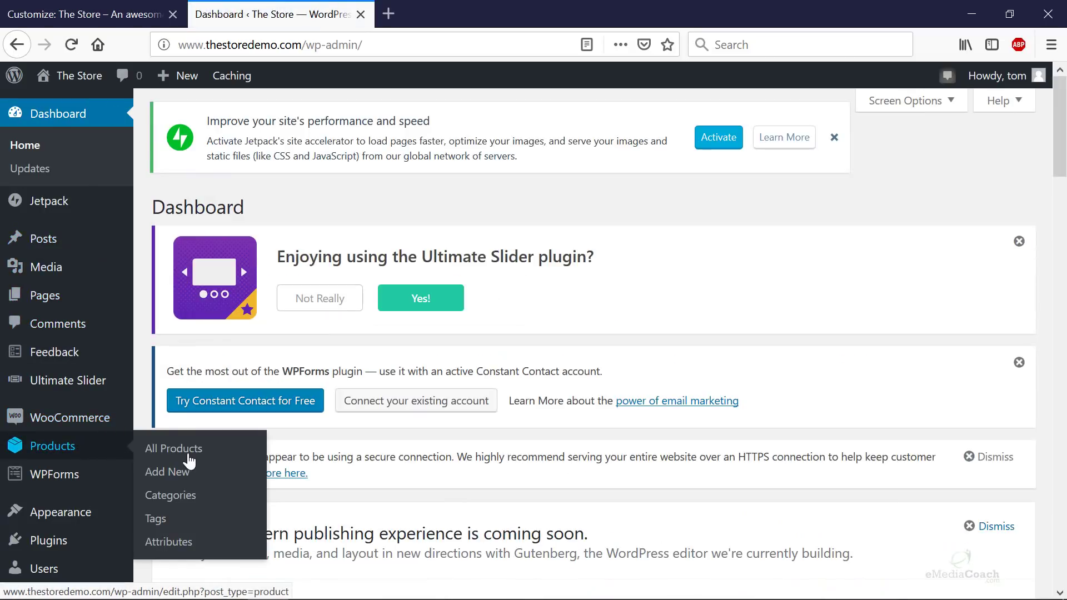
pyautogui.click(193, 460)
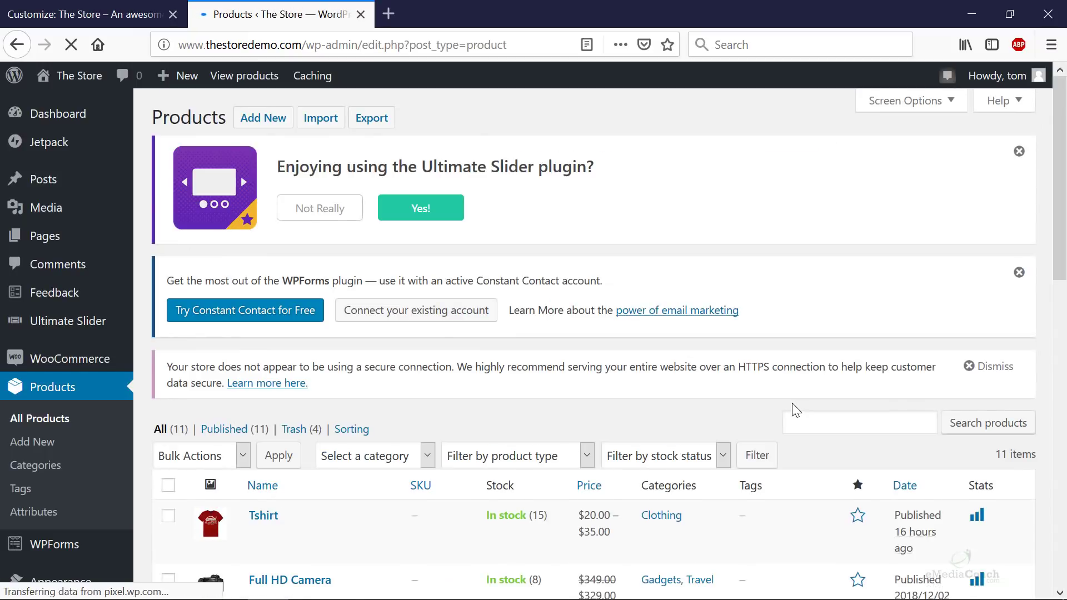
# - Scroll through the product list, then return to the Customizer tab
pyautogui.scroll(-6, 792, 387)
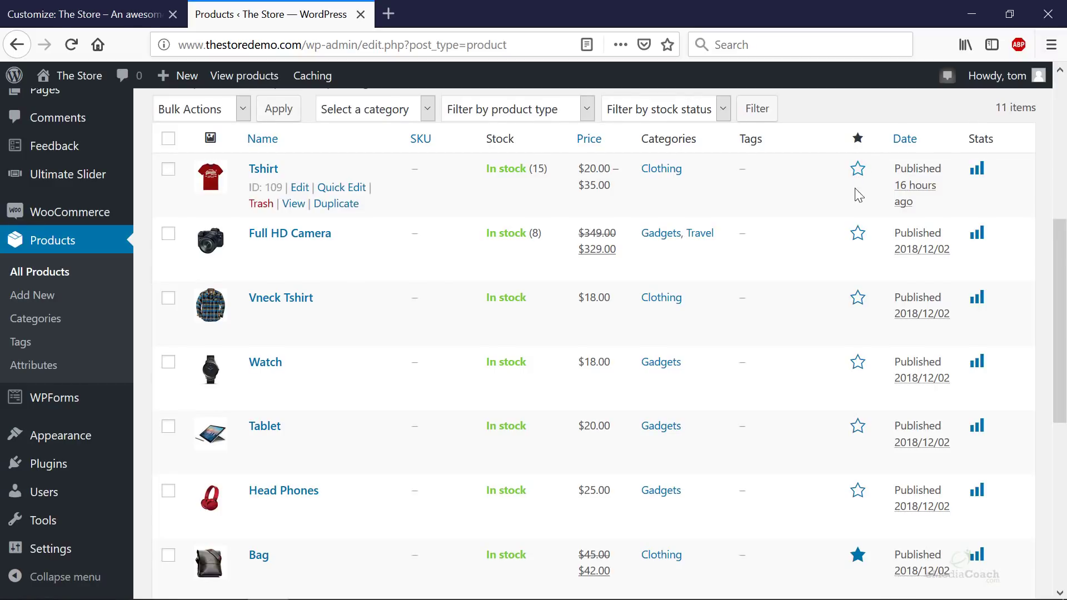
pyautogui.scroll(-1, 860, 241)
pyautogui.scroll(-5, 856, 334)
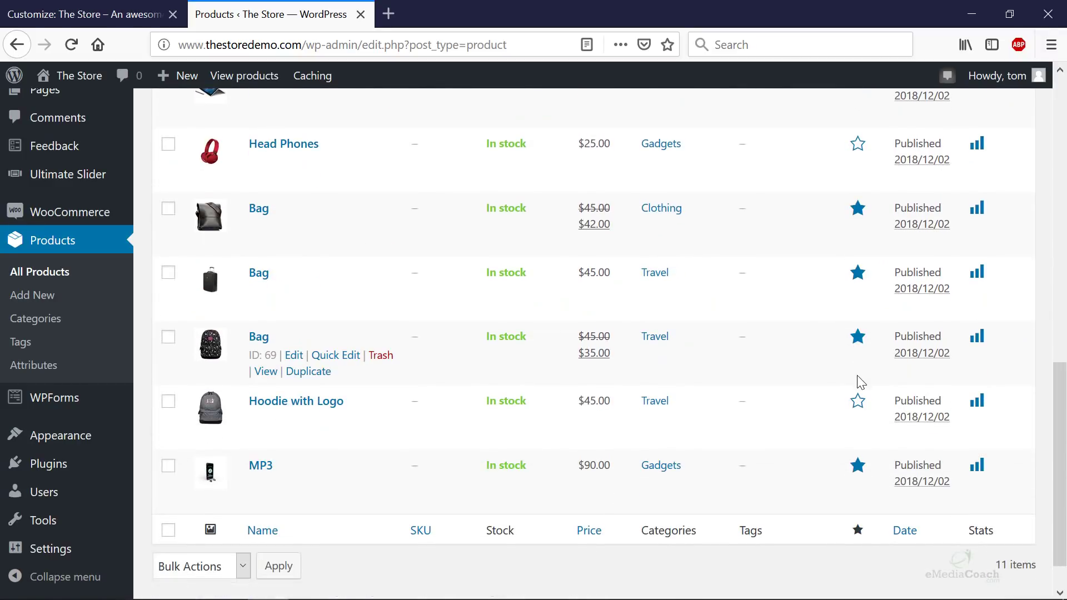
pyautogui.click(20, 12)
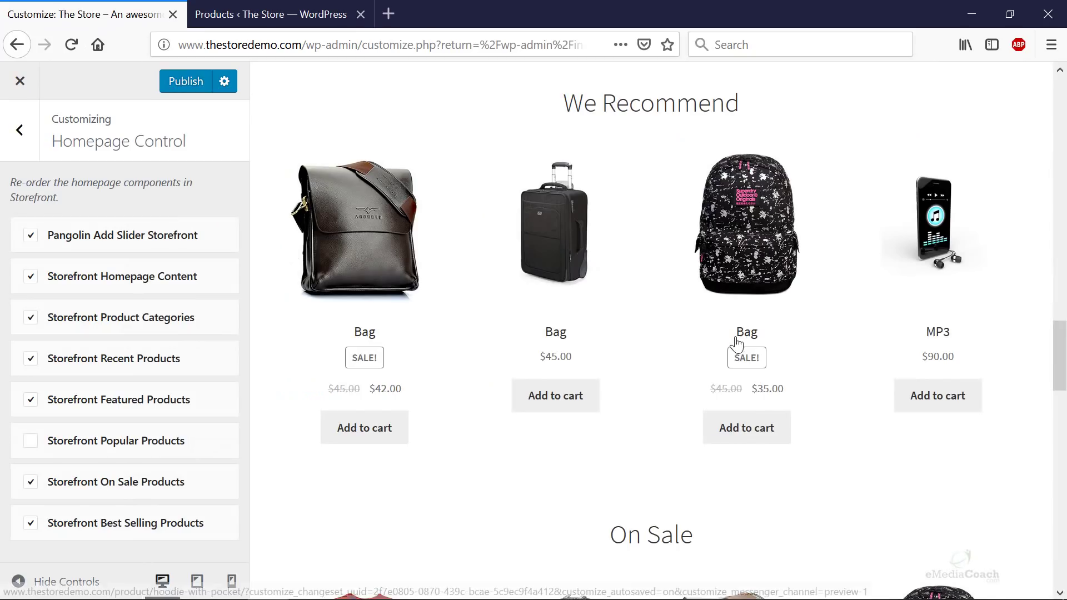
pyautogui.scroll(2, 533, 183)
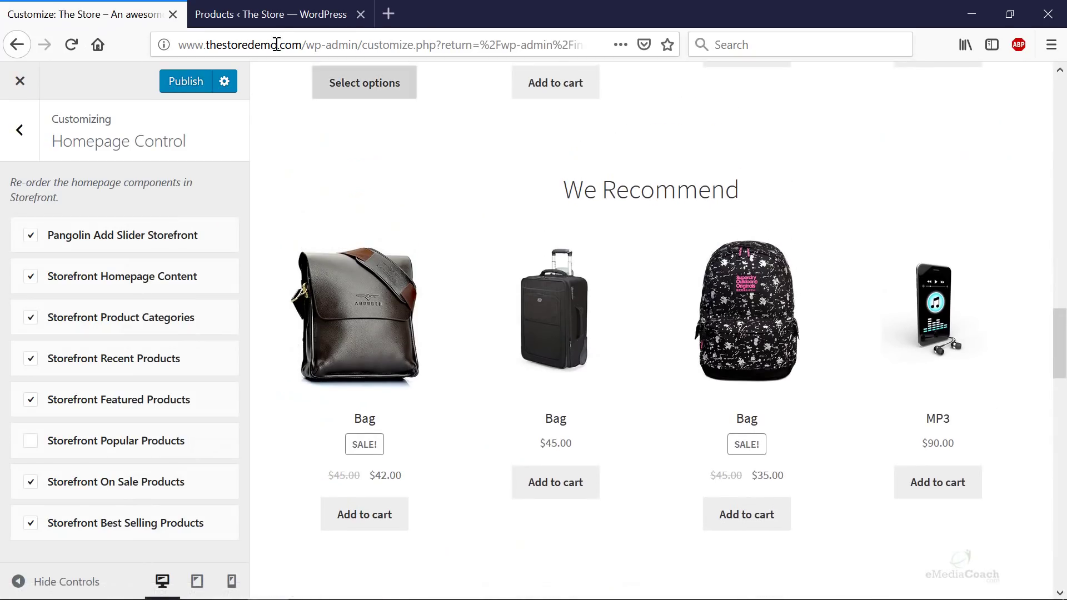
pyautogui.click(268, 12)
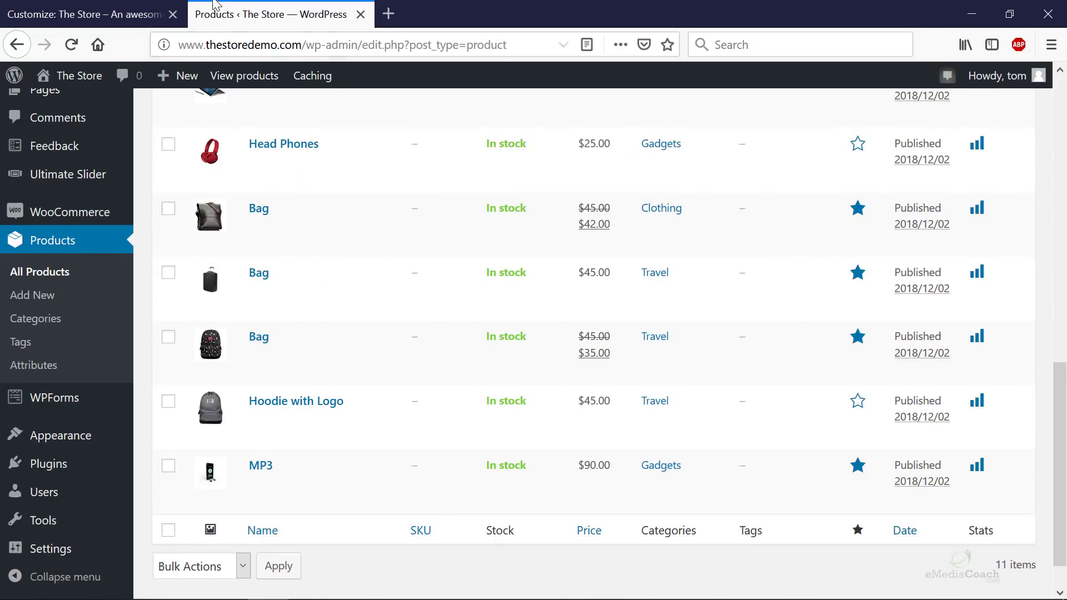
pyautogui.click(141, 16)
pyautogui.scroll(-6, 800, 311)
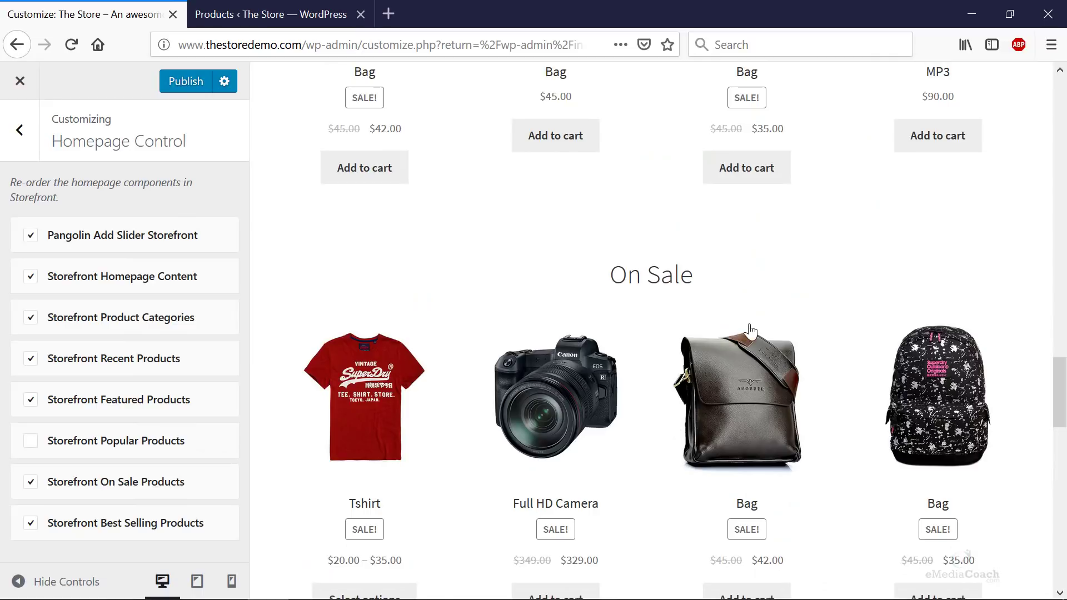
pyautogui.scroll(-2, 678, 332)
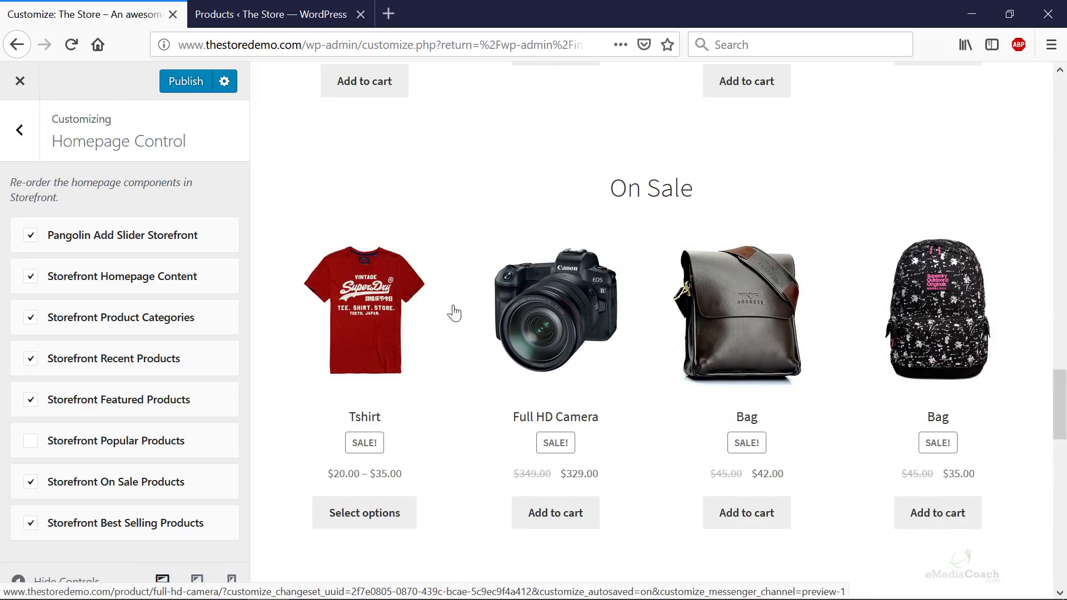
pyautogui.scroll(-4, 667, 383)
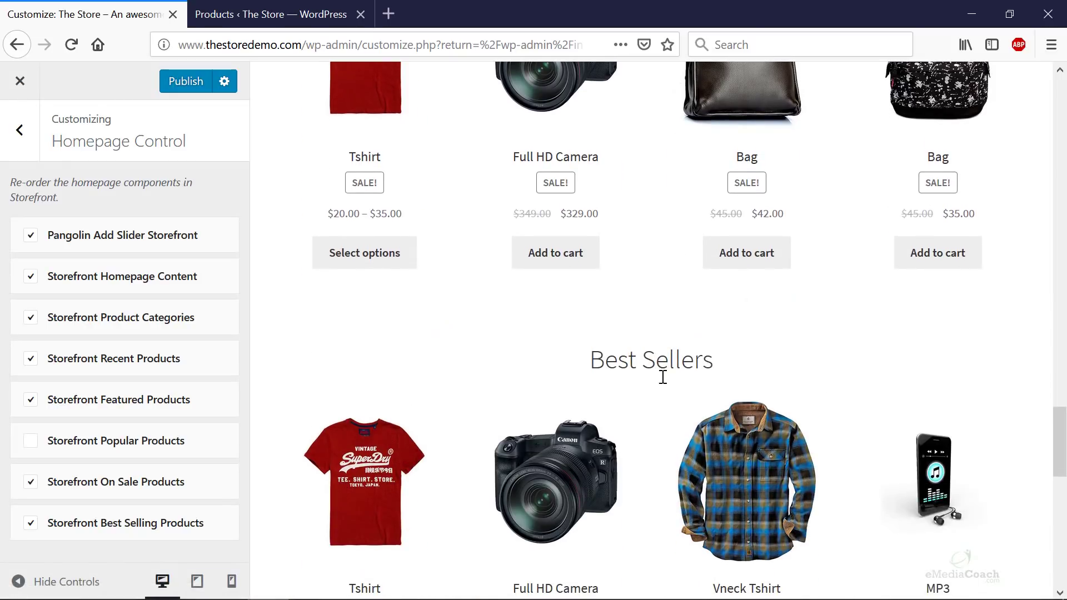
pyautogui.scroll(3, 669, 374)
pyautogui.scroll(-5, 667, 278)
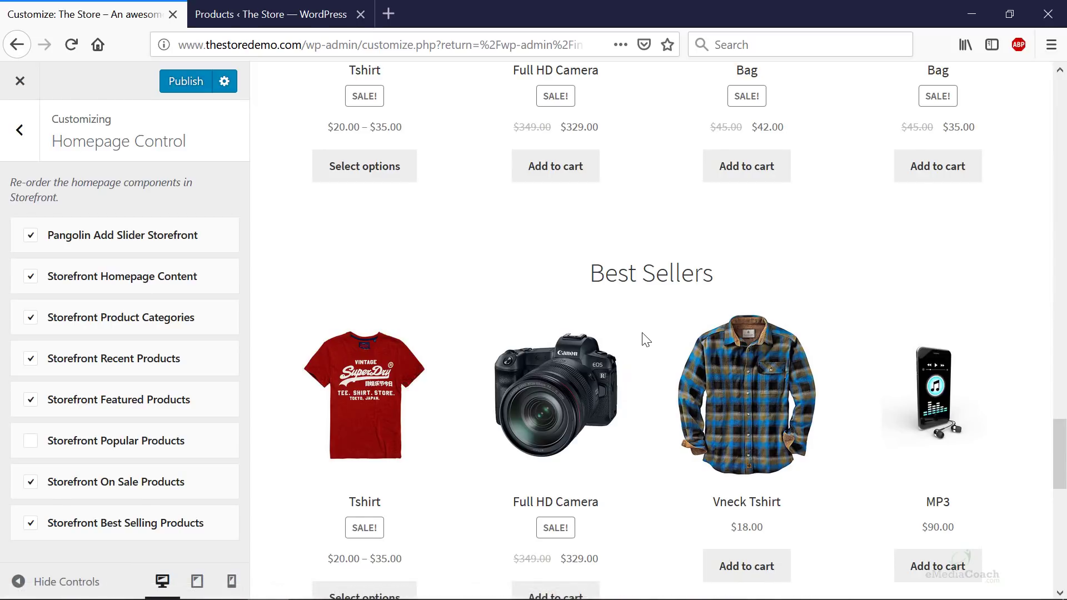
pyautogui.scroll(-2, 644, 339)
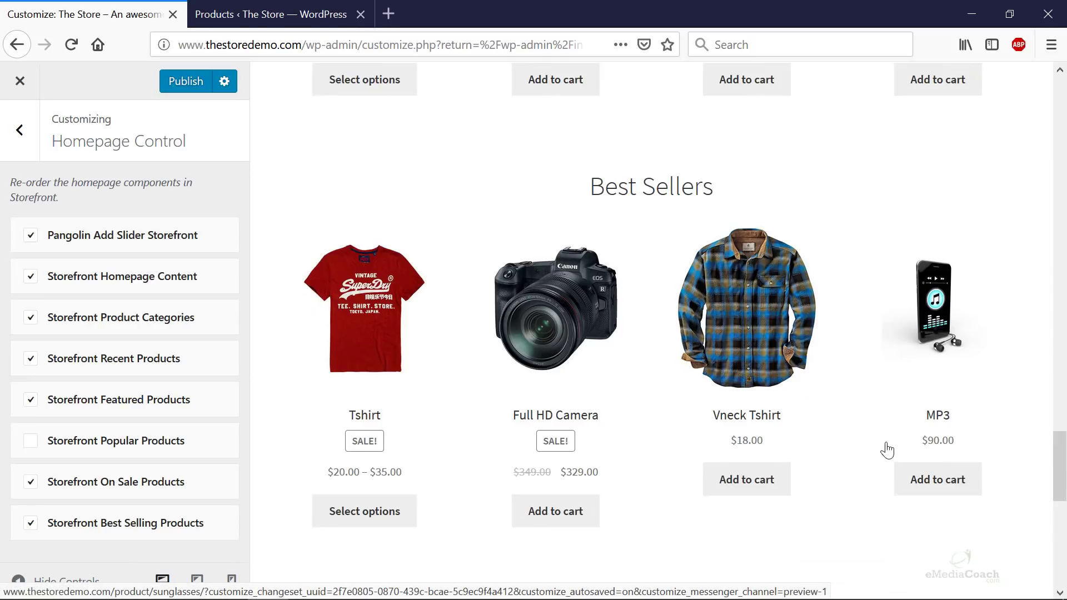
pyautogui.scroll(-4, 886, 448)
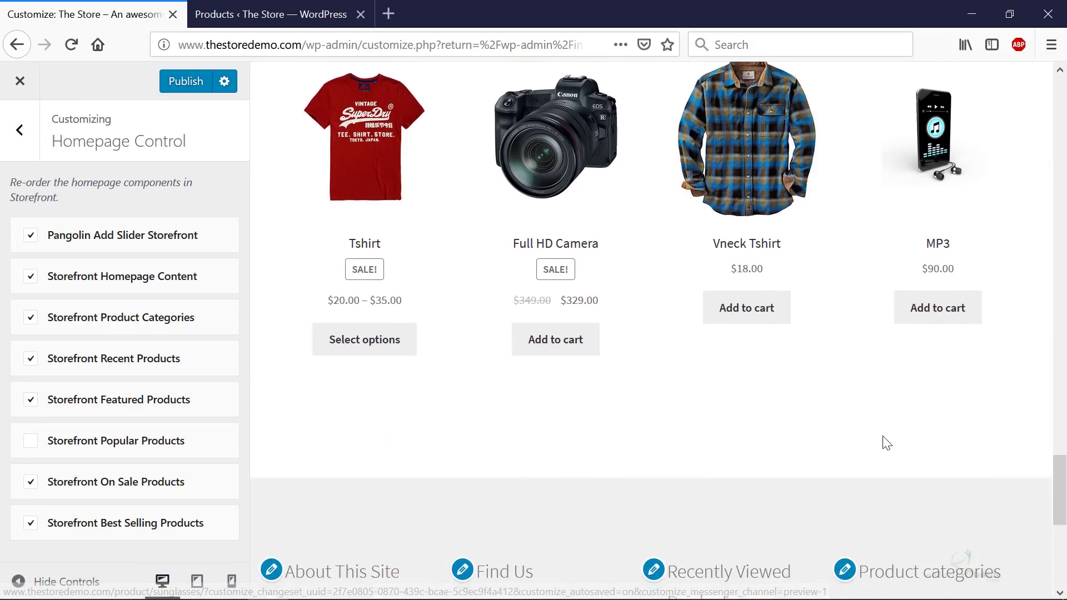
pyautogui.scroll(6, 882, 441)
pyautogui.scroll(20, 658, 389)
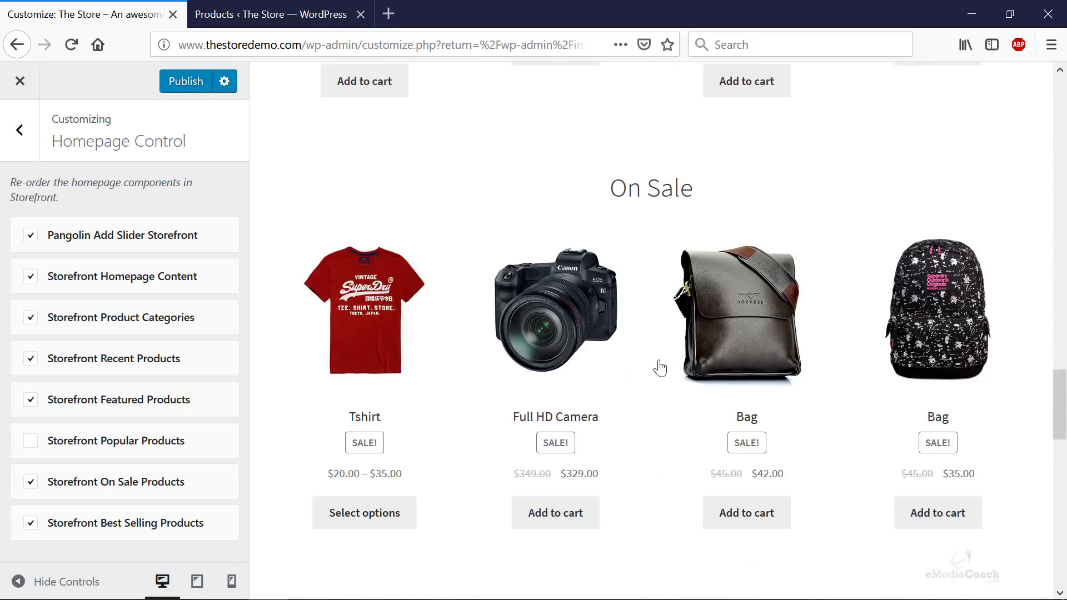
pyautogui.scroll(-12, 683, 261)
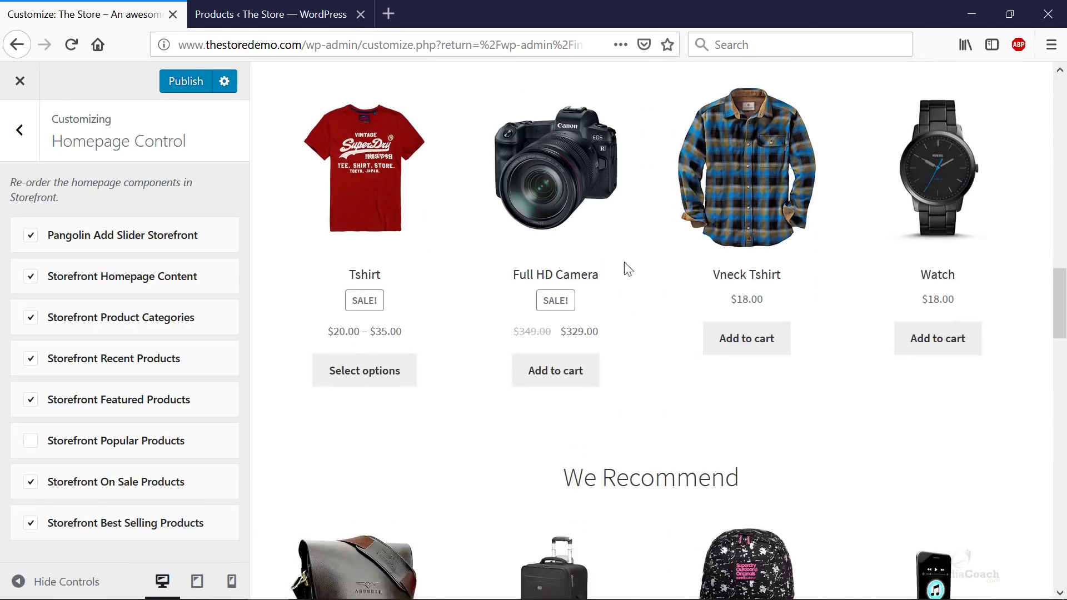
pyautogui.scroll(-5, 674, 300)
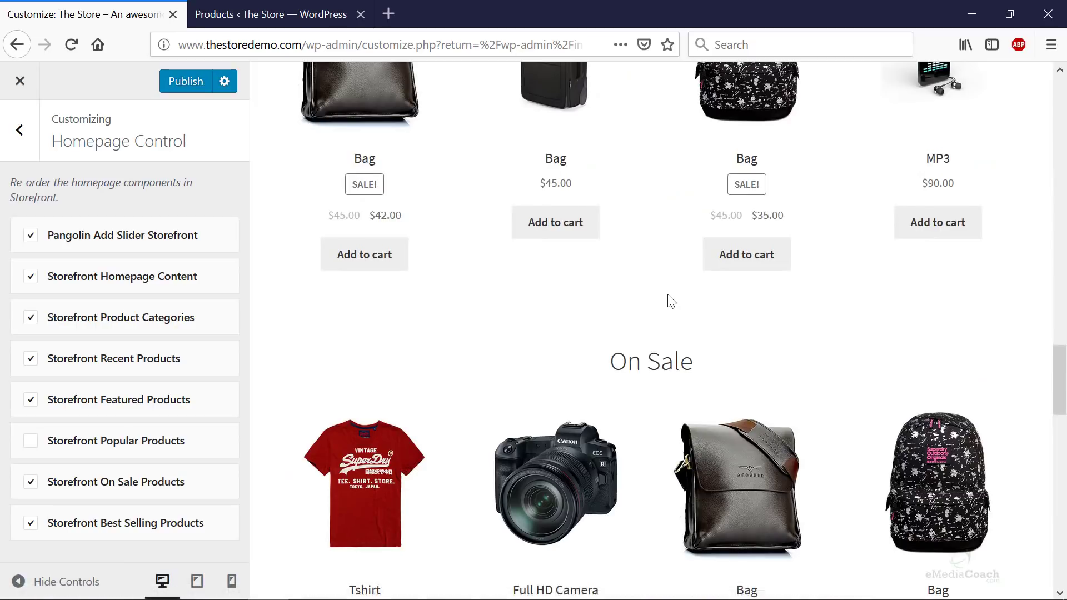
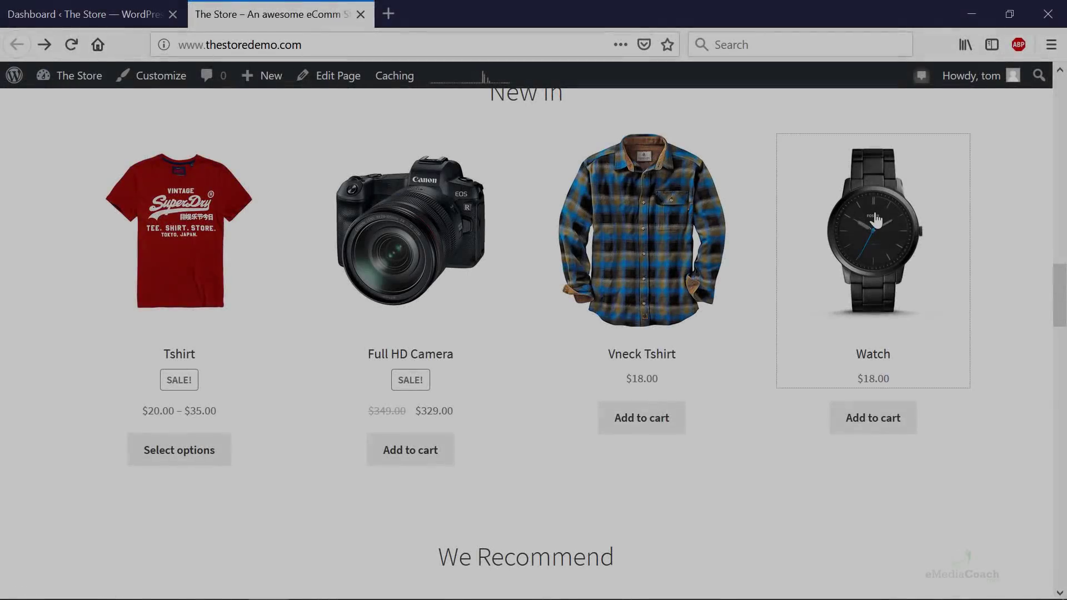
# - Review the $18.00 Gadgets Watch product page and its Find Us sidebar, then return to the admin tab
pyautogui.click(875, 219)
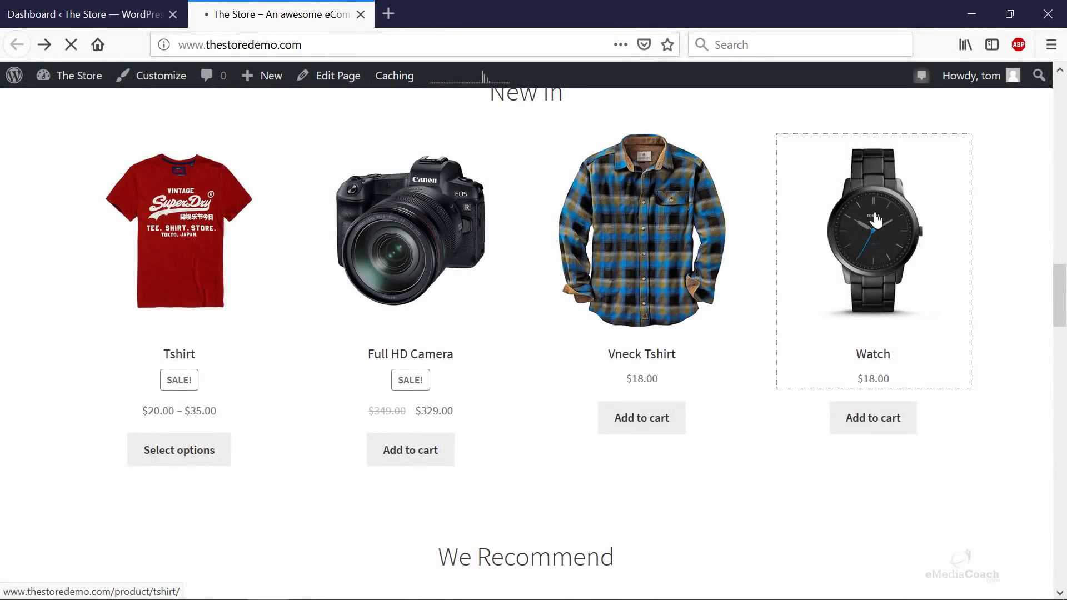
pyautogui.moveTo(871, 228)
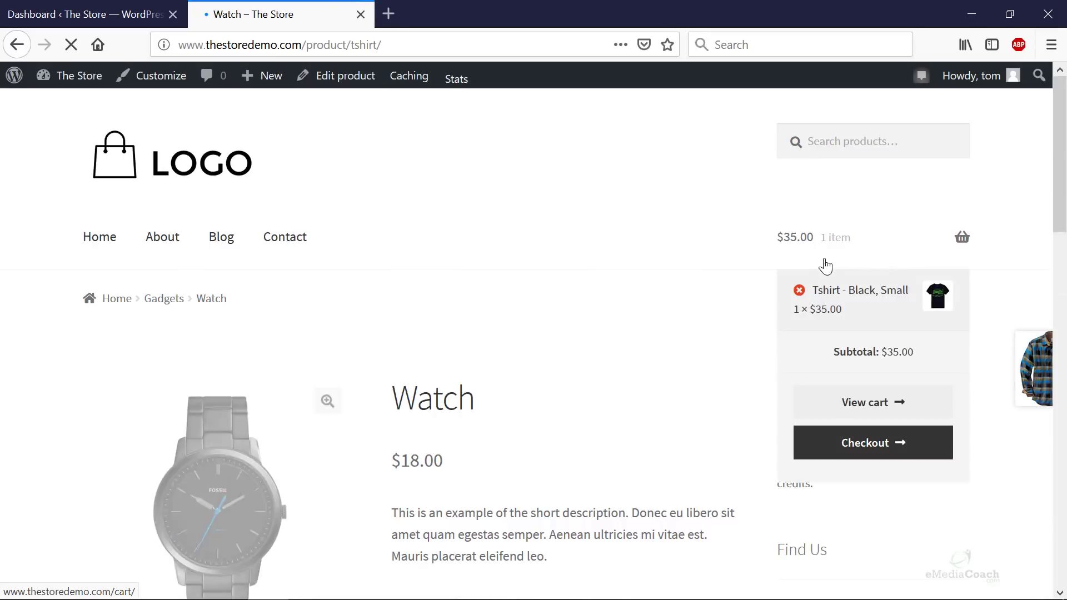
pyautogui.scroll(-3, 850, 206)
pyautogui.scroll(-6, 856, 267)
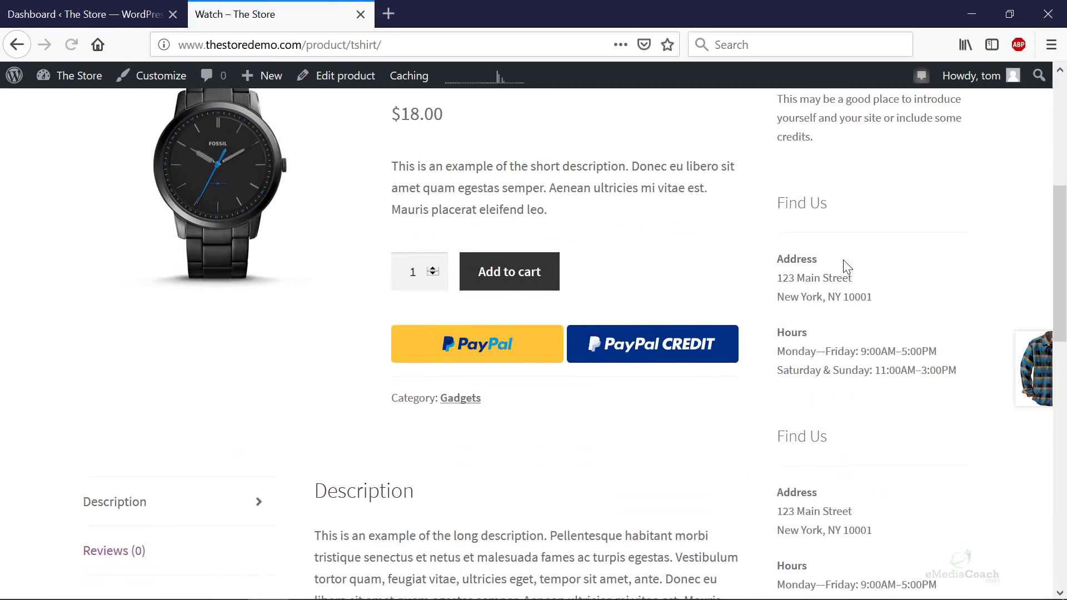
pyautogui.scroll(10, 886, 486)
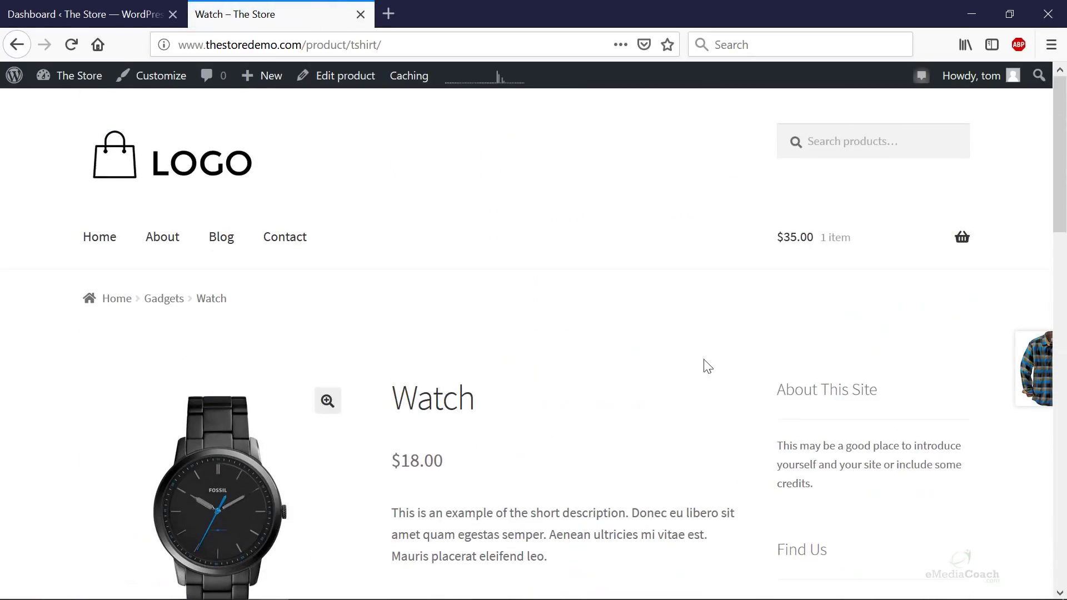
pyautogui.scroll(-13, 867, 428)
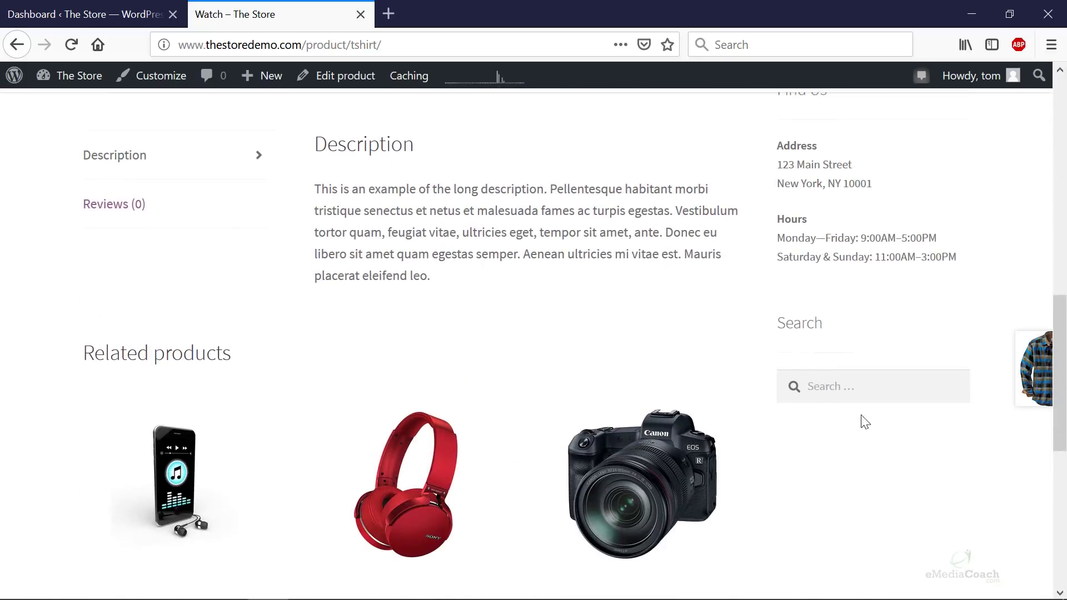
pyautogui.scroll(10, 844, 422)
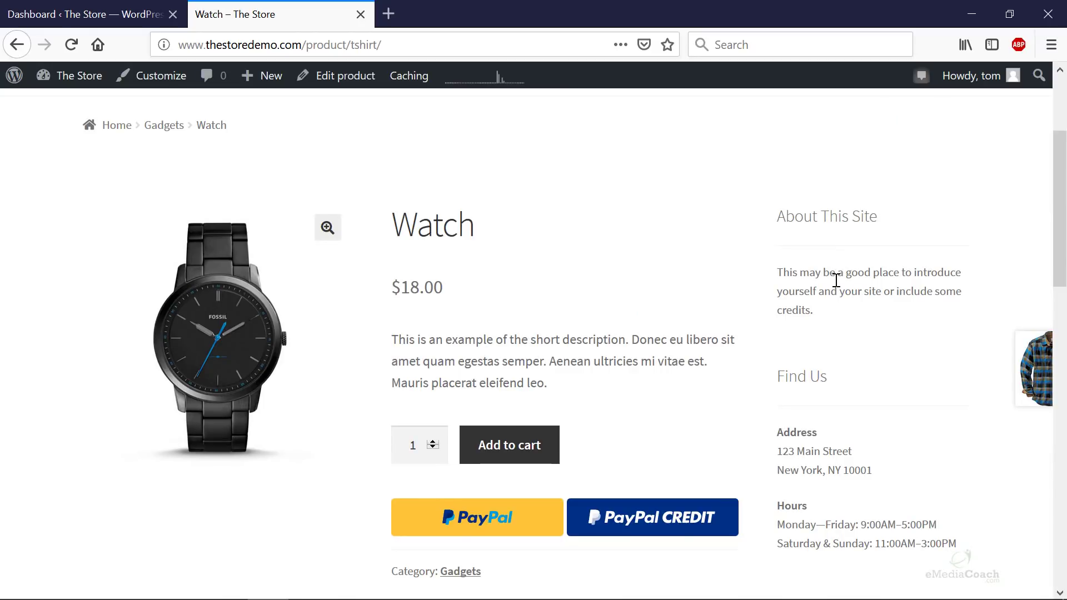
pyautogui.scroll(-6, 836, 282)
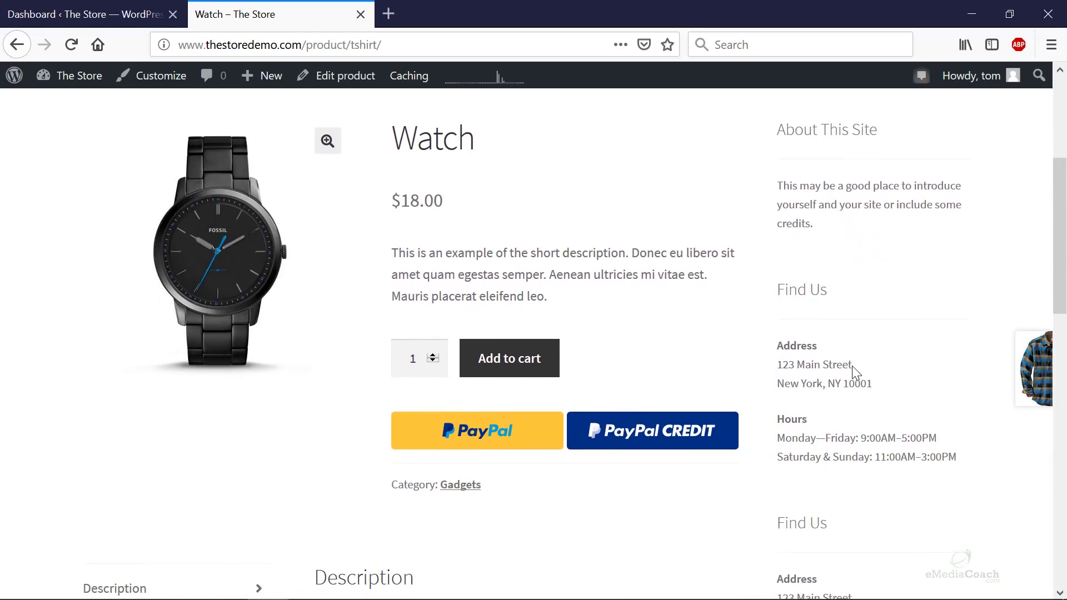
pyautogui.scroll(-6, 855, 374)
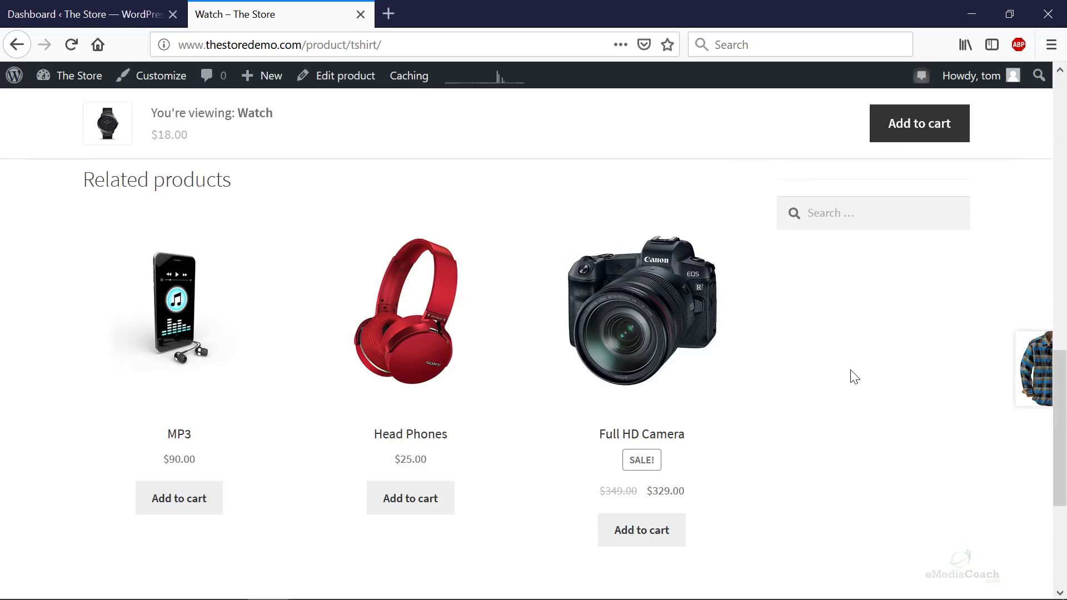
pyautogui.scroll(3, 828, 364)
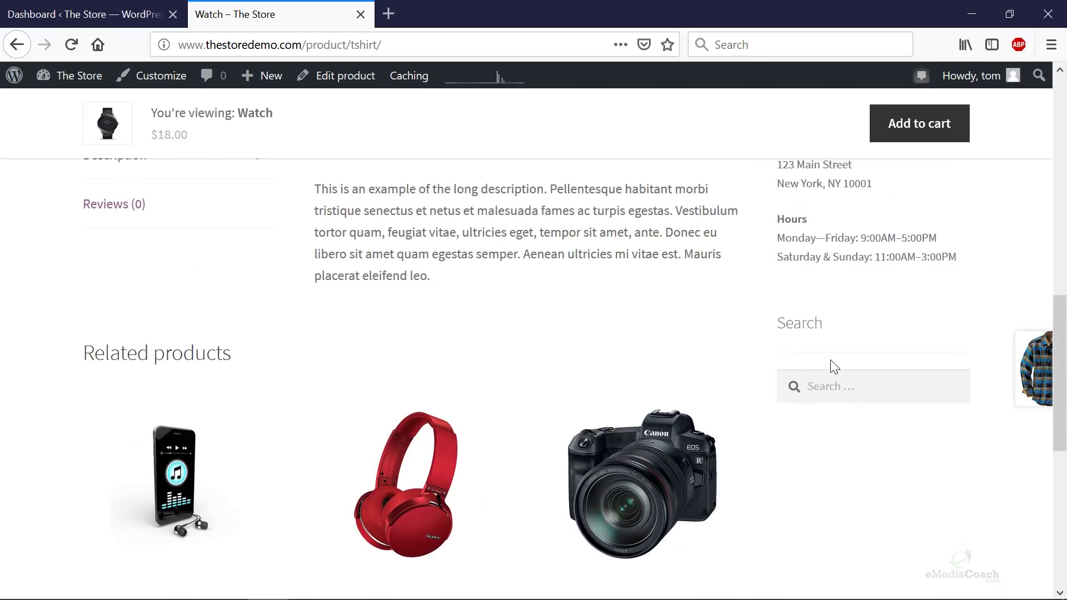
pyautogui.scroll(-8, 834, 365)
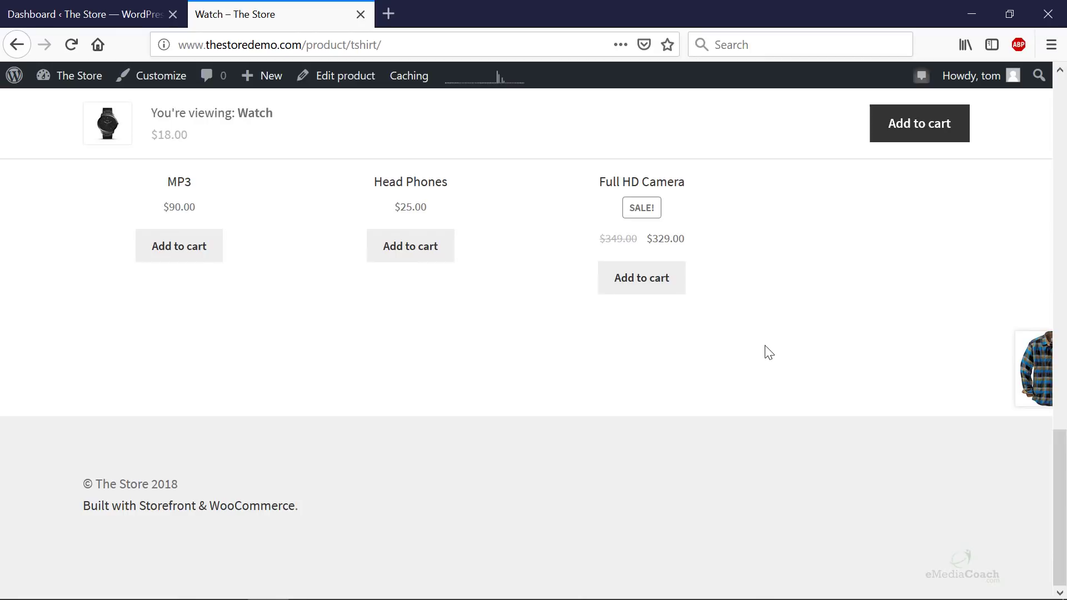
pyautogui.scroll(10, 205, 206)
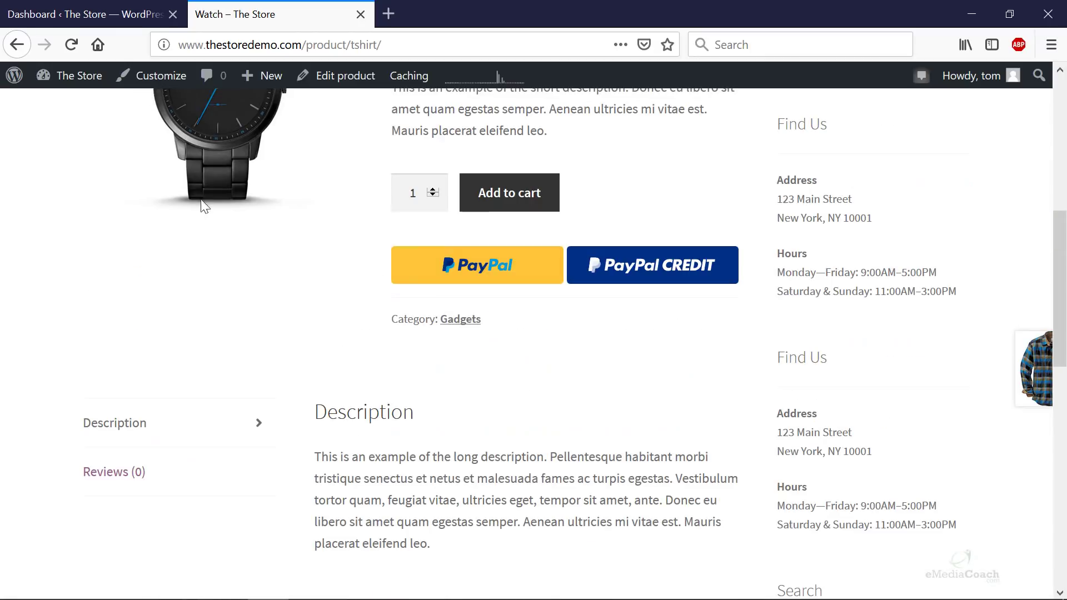
pyautogui.click(112, 14)
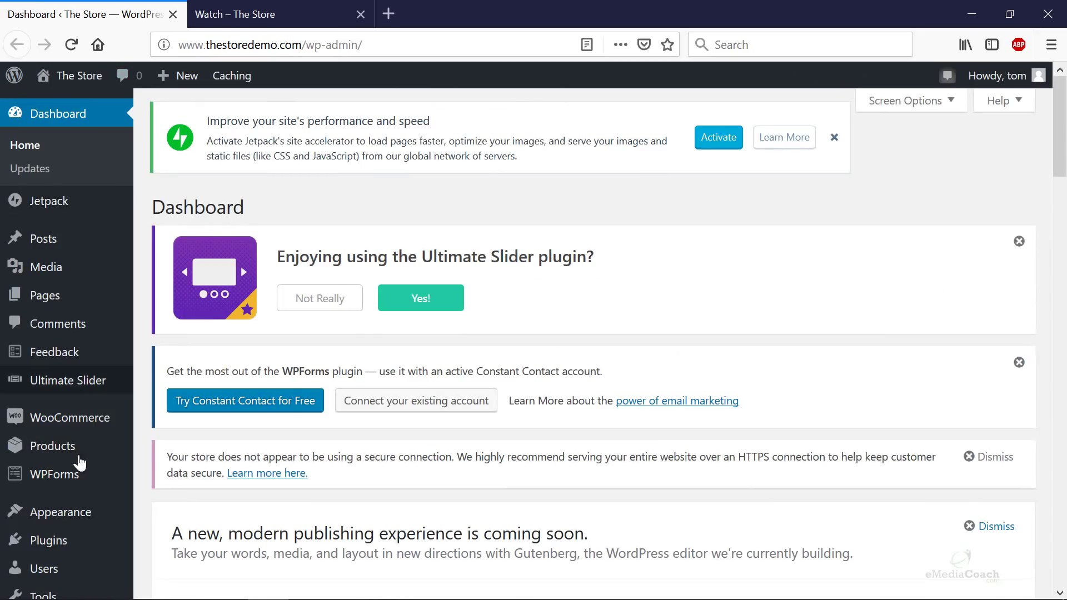
# - Go to Appearance > Widgets to see the Sidebar widget list
pyautogui.moveTo(68, 515)
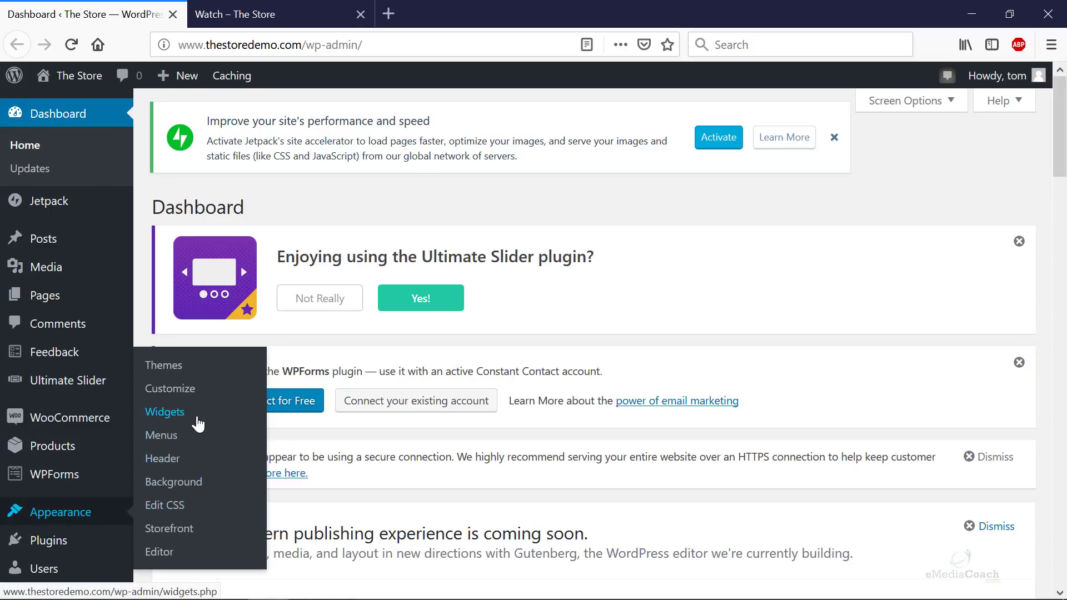
pyautogui.click(165, 411)
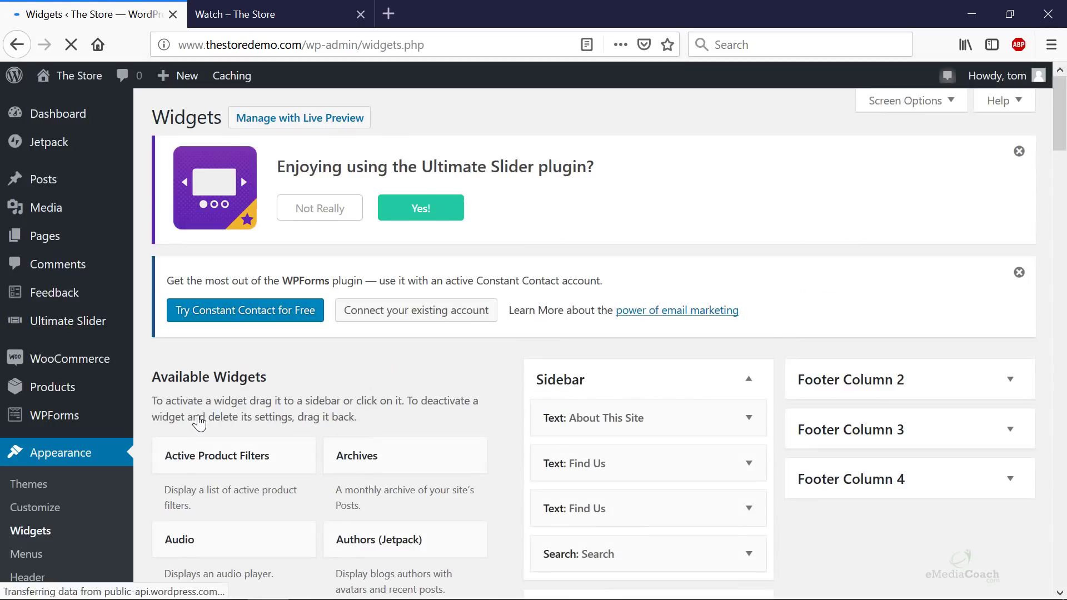
pyautogui.scroll(-3, 778, 292)
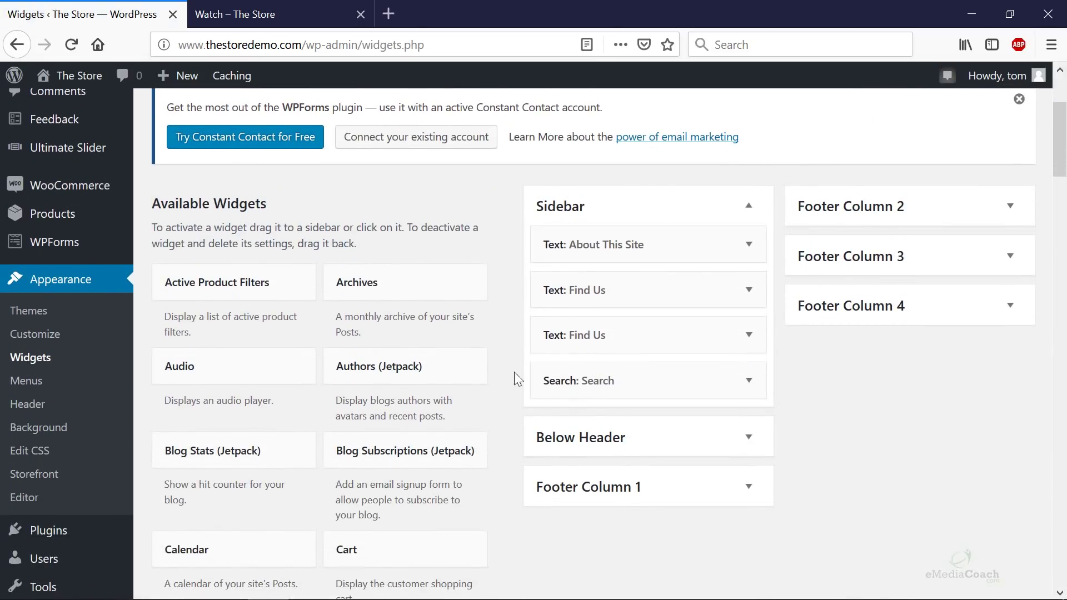
# - Compare the live product sidebar with the Widgets page and peek at the About This Site widget
pyautogui.click(234, 14)
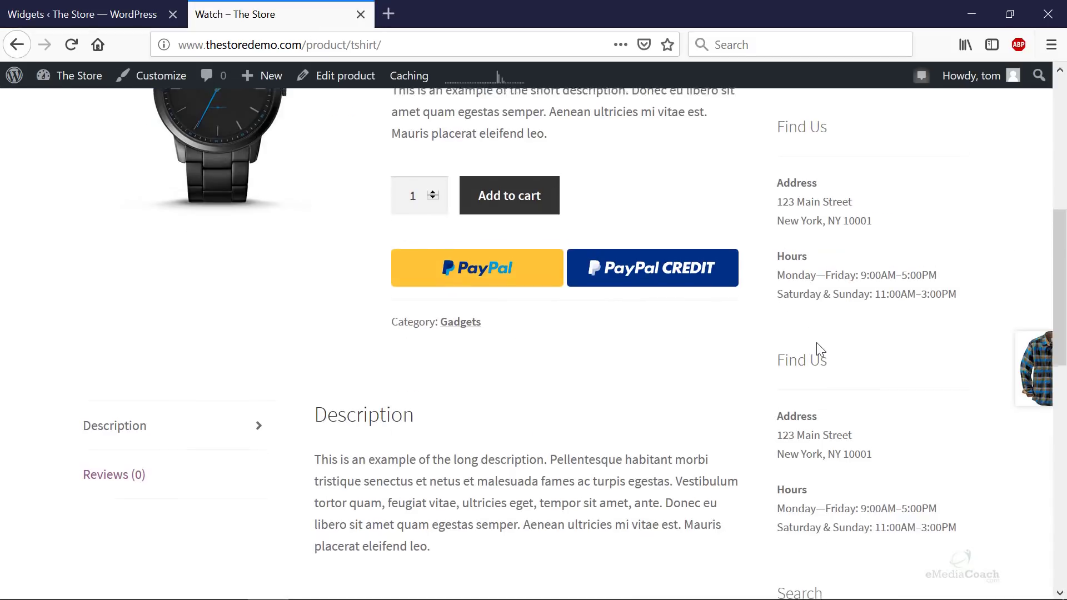
pyautogui.scroll(6, 816, 342)
pyautogui.scroll(-4, 781, 280)
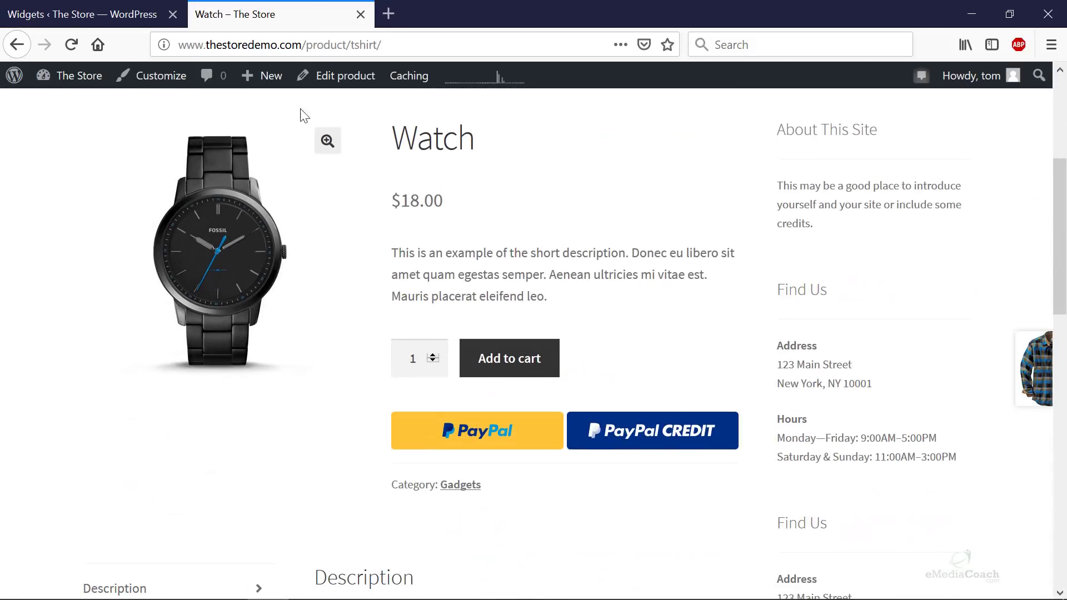
pyautogui.click(100, 16)
pyautogui.click(750, 245)
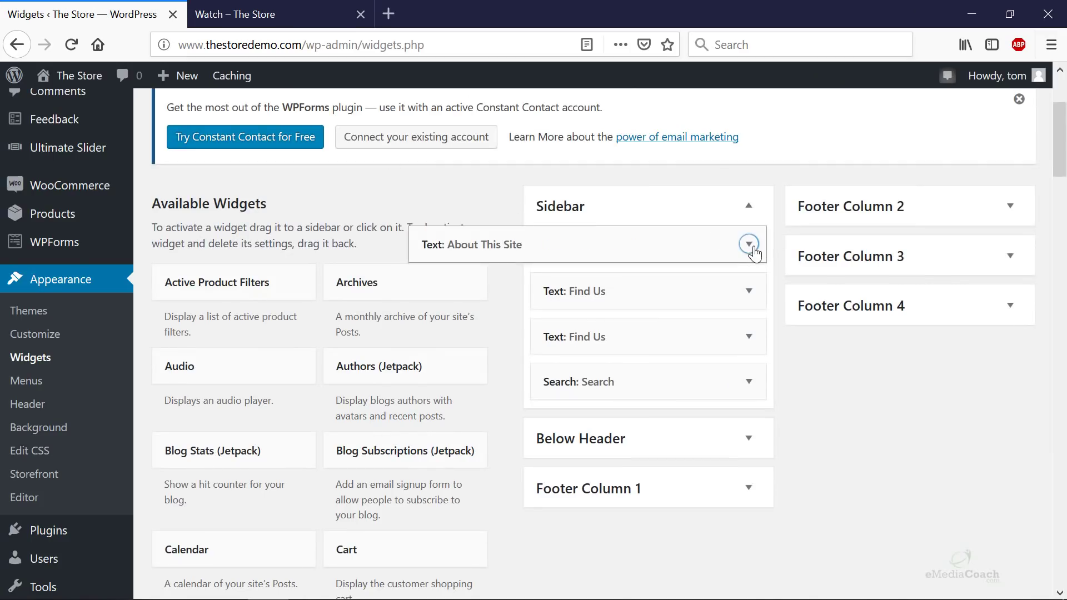
pyautogui.click(753, 250)
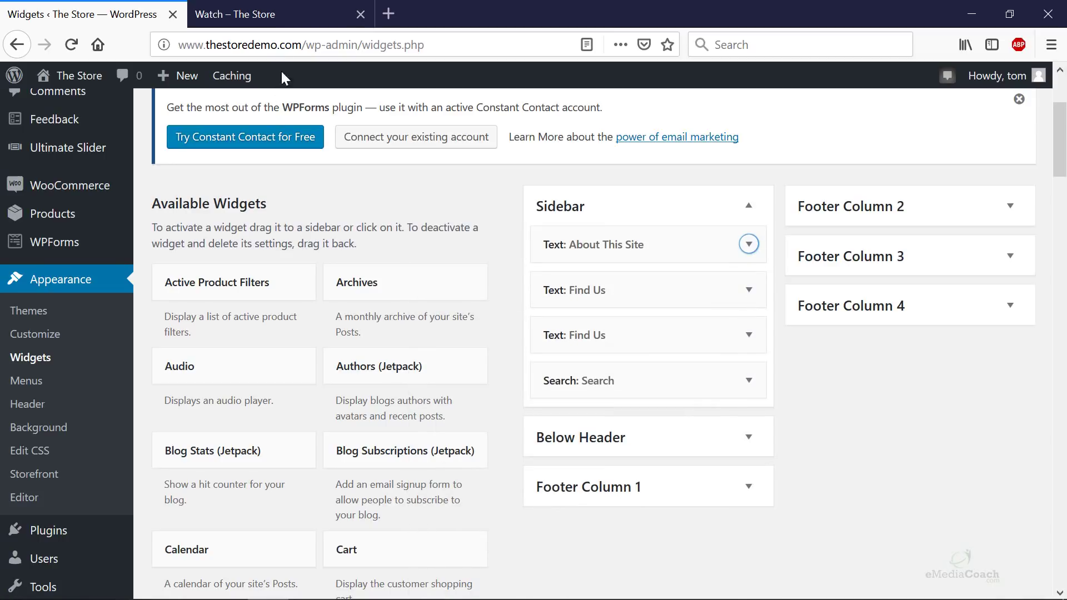
# - Recheck the live sidebar, then expand and collapse About This Site in the Sidebar
pyautogui.click(233, 14)
pyautogui.scroll(-2, 812, 223)
pyautogui.scroll(2, 812, 153)
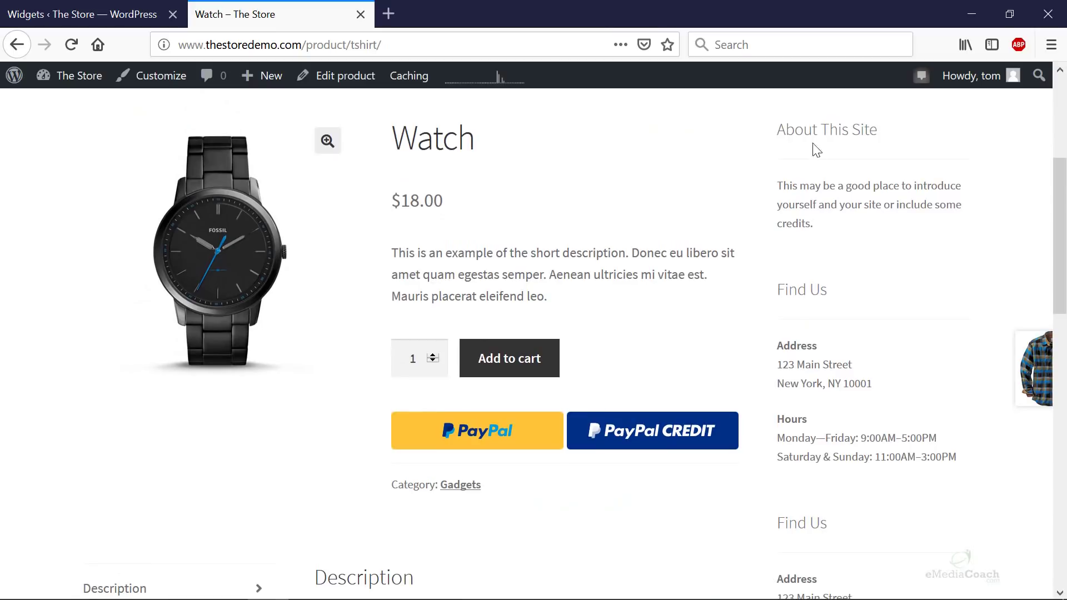
pyautogui.scroll(-8, 865, 317)
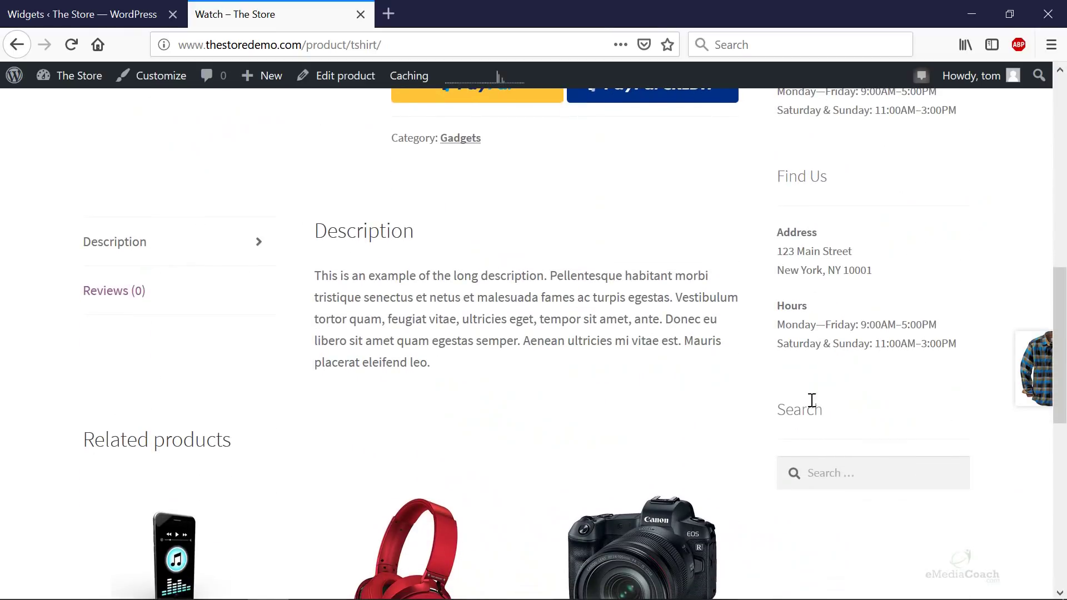
pyautogui.click(111, 14)
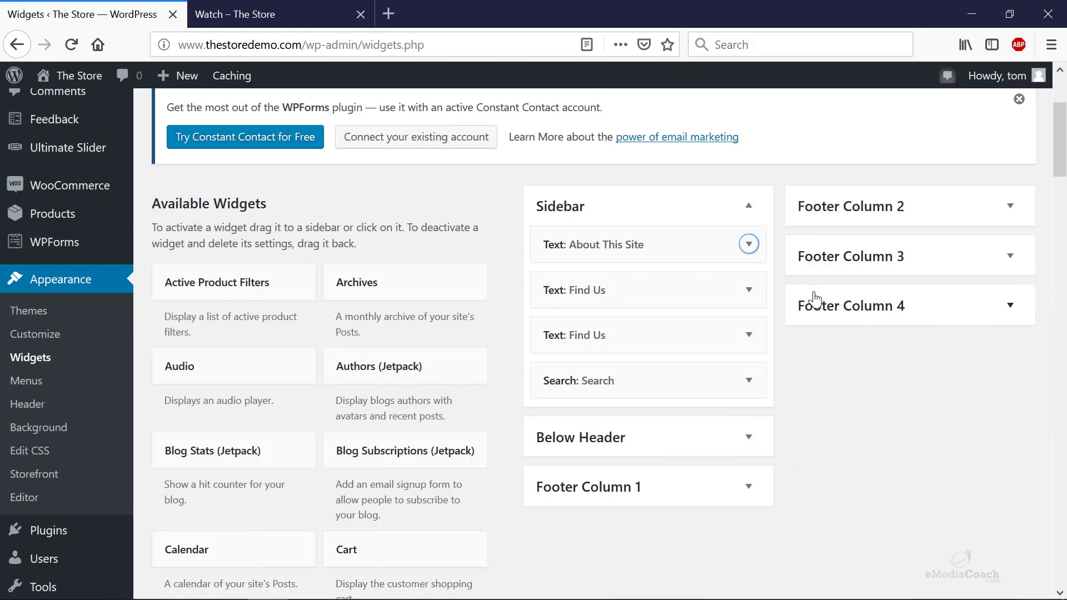
pyautogui.scroll(-2, 803, 290)
pyautogui.scroll(-2, 803, 290)
pyautogui.click(748, 158)
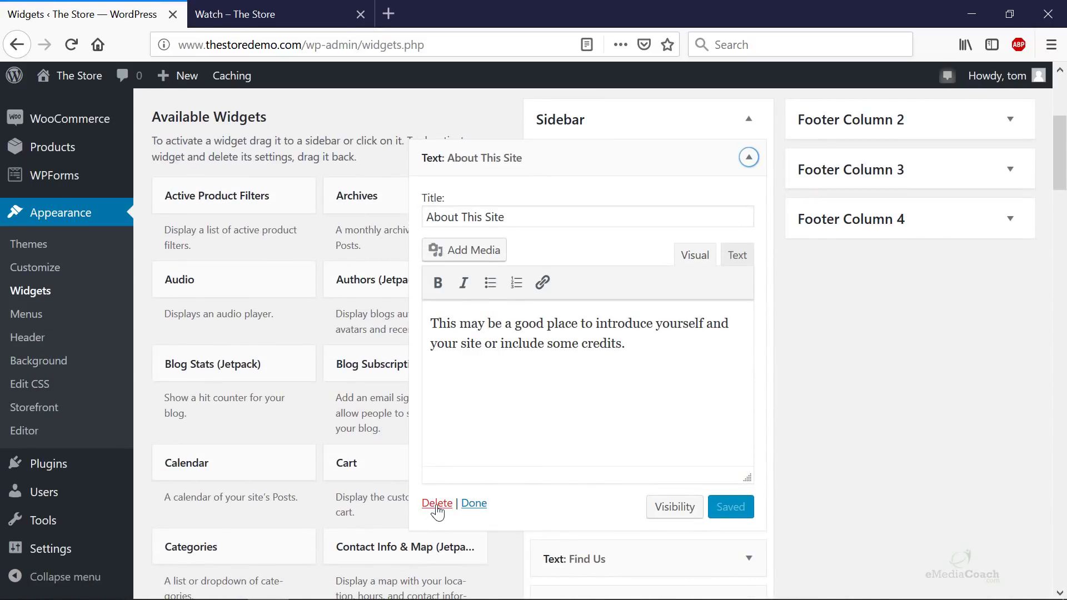
pyautogui.click(749, 157)
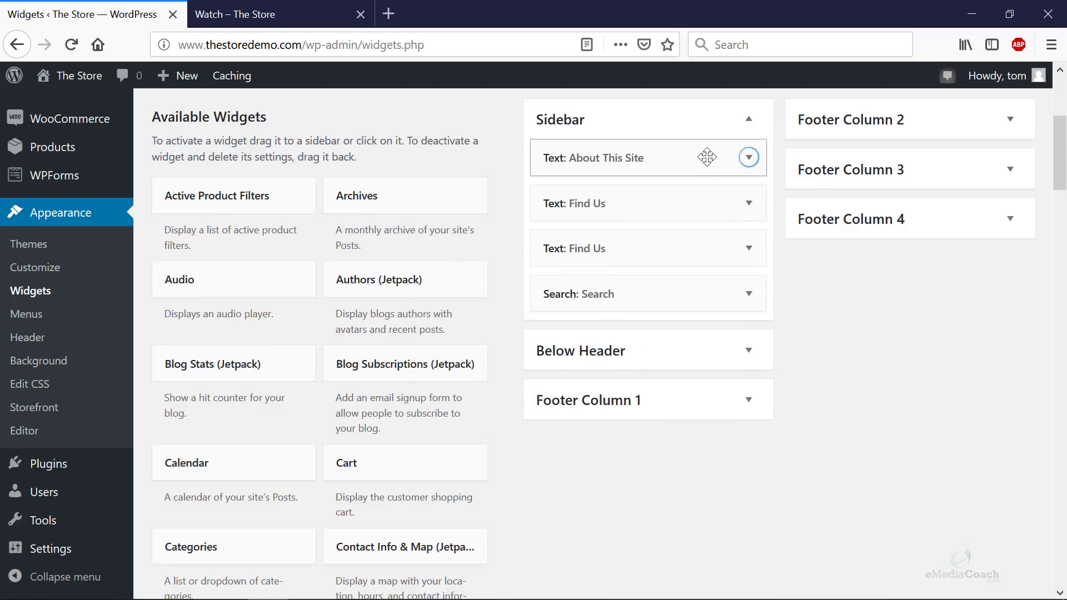
# - Move About This Site below the Find Us widgets and check the live sidebar
pyautogui.moveTo(667, 160); pyautogui.dragTo(657, 252)
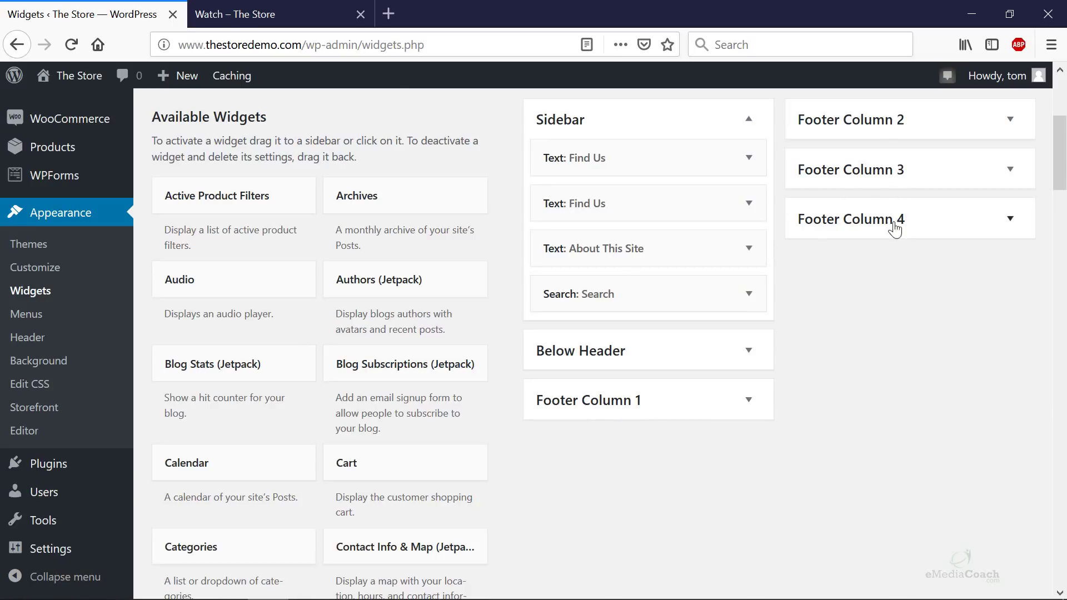
pyautogui.click(300, 14)
pyautogui.scroll(-8, 292, 234)
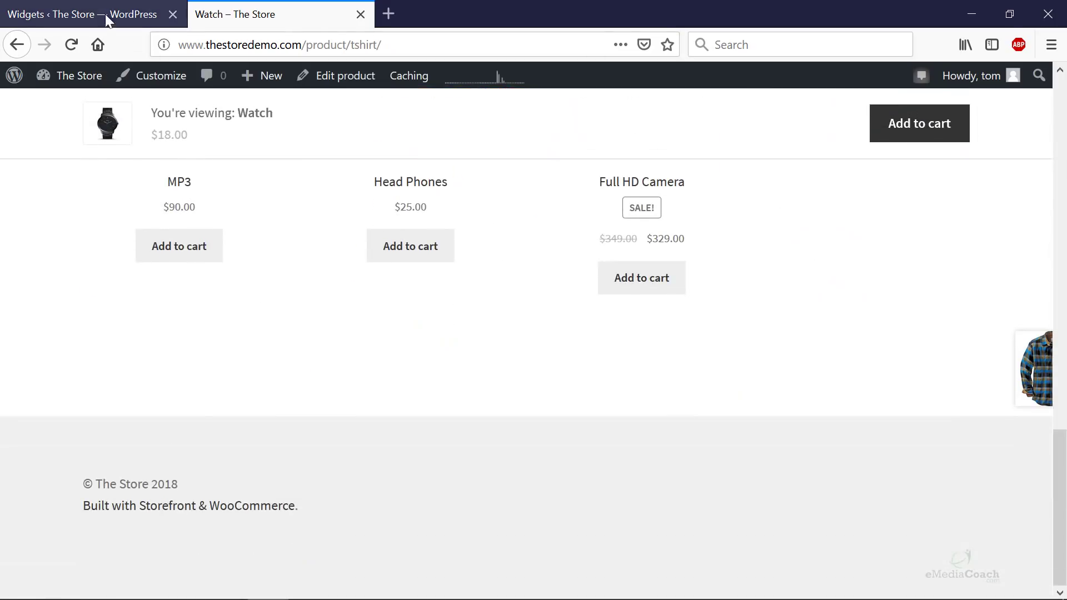
pyautogui.click(105, 15)
# - Move a Find Us widget from the Sidebar into the footer and reload the live page
pyautogui.click(750, 158)
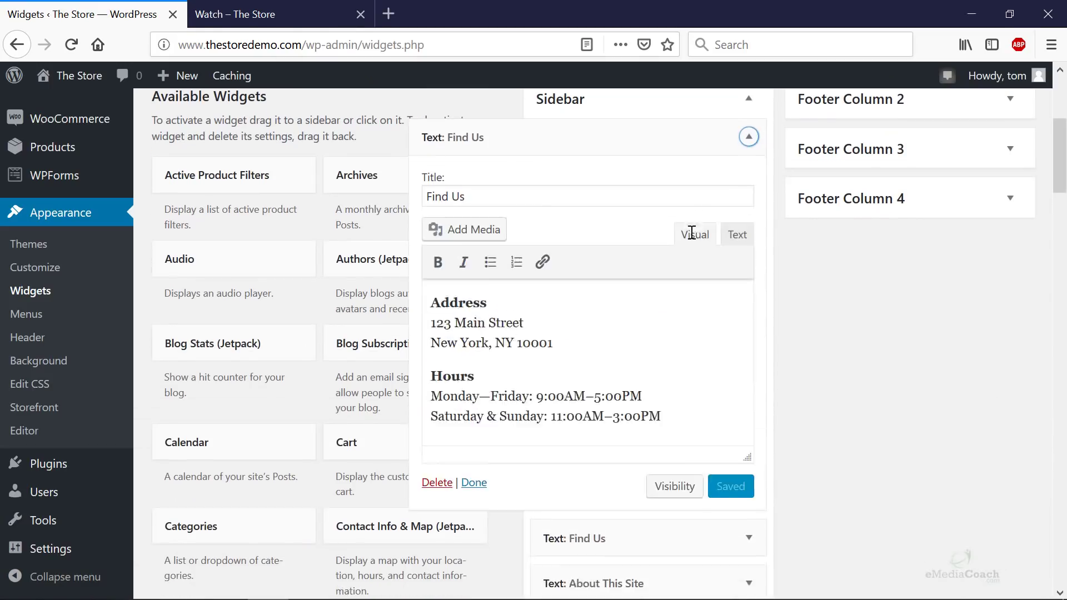
pyautogui.scroll(-3, 682, 222)
pyautogui.scroll(2, 761, 176)
pyautogui.scroll(2, 739, 150)
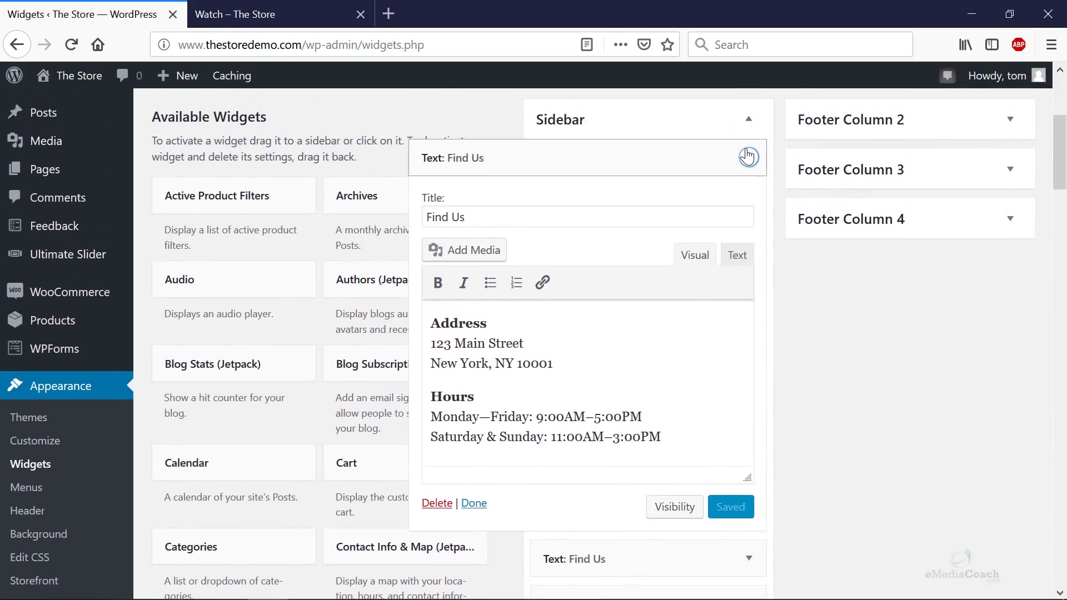
pyautogui.click(748, 158)
pyautogui.moveTo(595, 157); pyautogui.dragTo(583, 479)
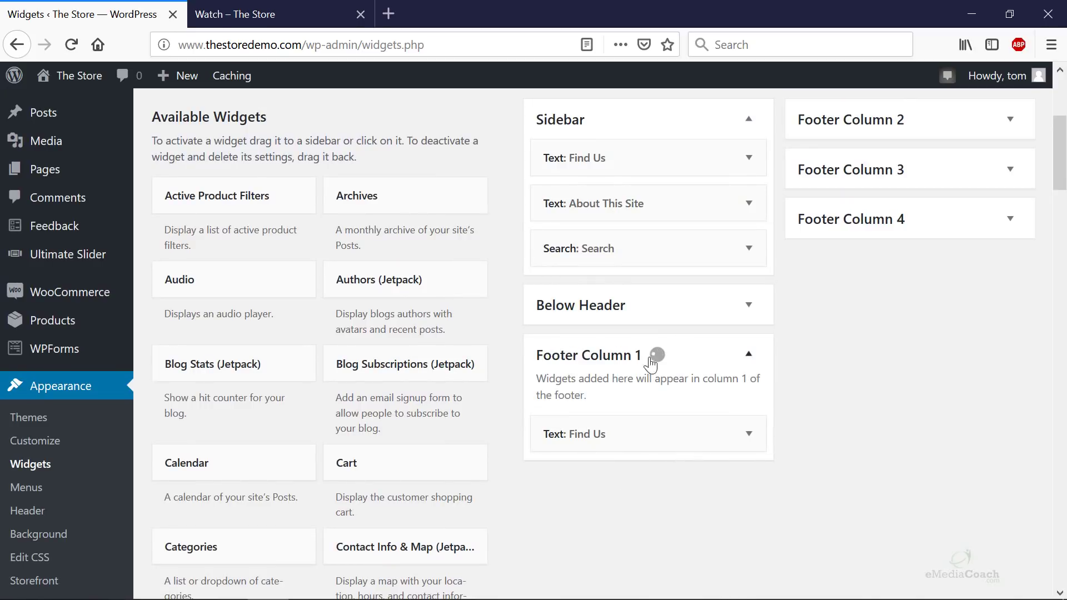
pyautogui.click(288, 24)
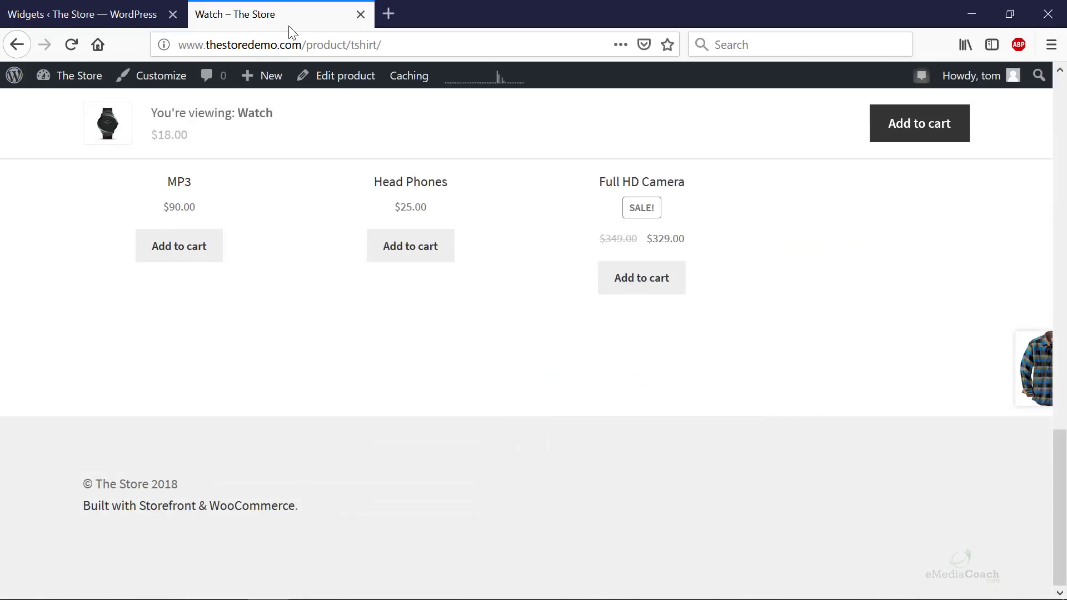
pyautogui.press('F5')
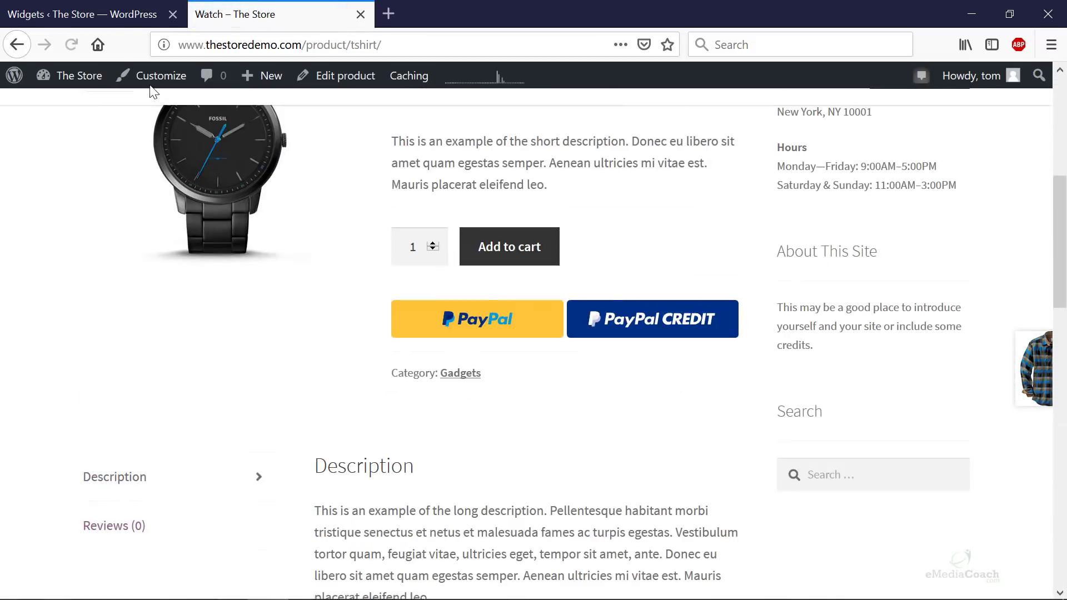
pyautogui.click(119, 12)
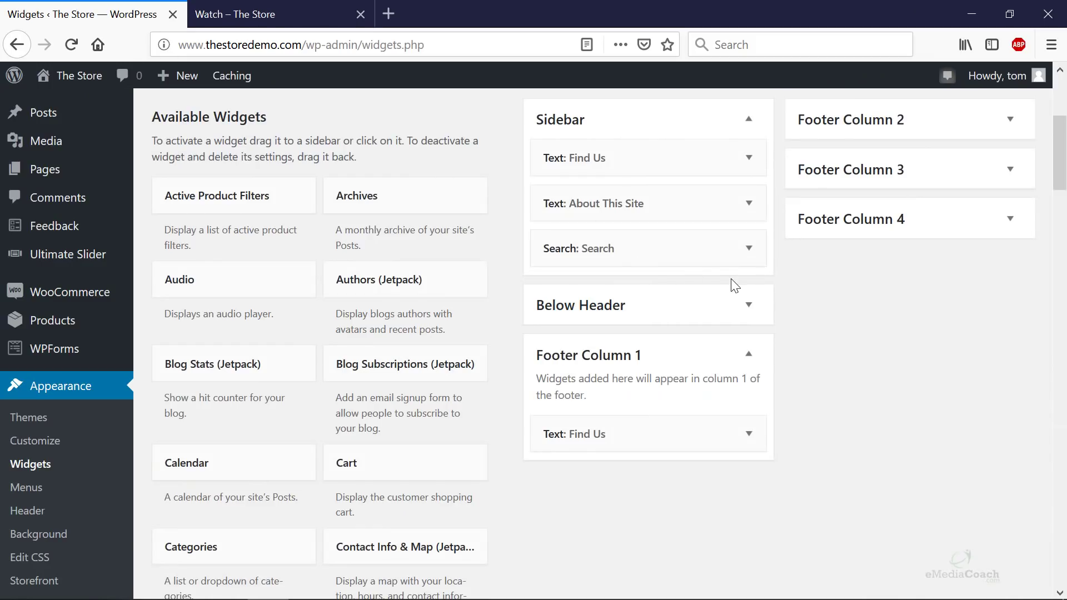
# - Delete the Sidebar's remaining Find Us and Search widgets and move About This Site into Footer Column 1
pyautogui.click(748, 158)
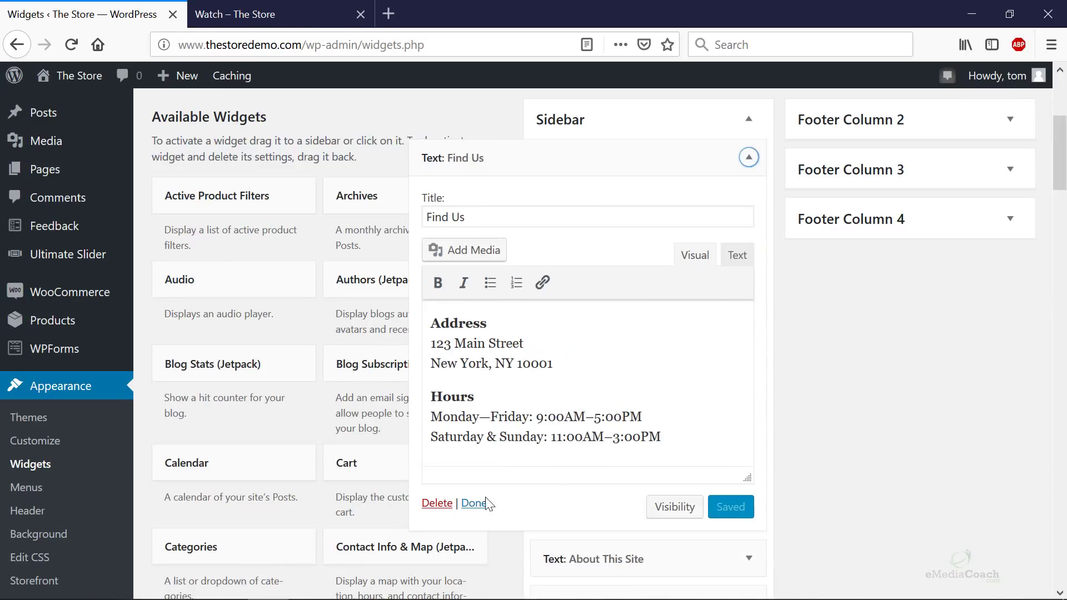
pyautogui.click(436, 503)
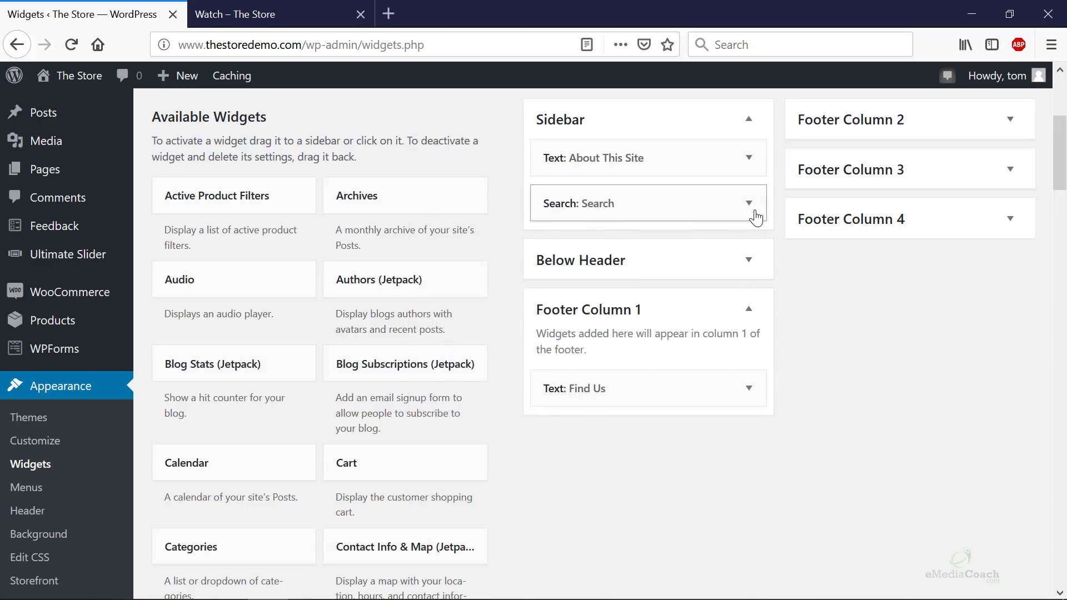
pyautogui.click(749, 204)
pyautogui.click(559, 291)
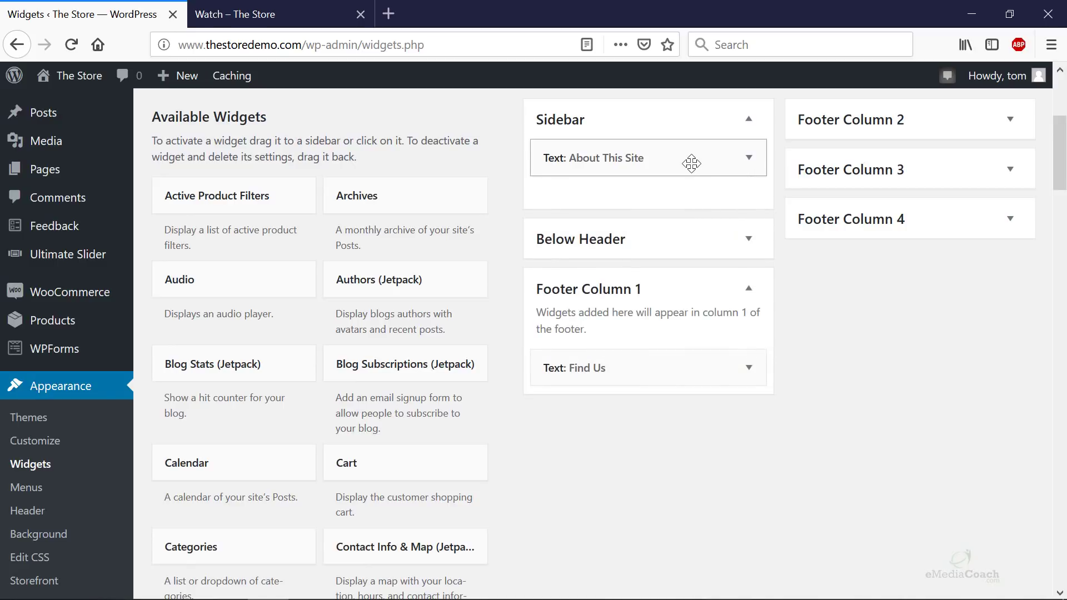
pyautogui.moveTo(692, 161); pyautogui.dragTo(907, 120)
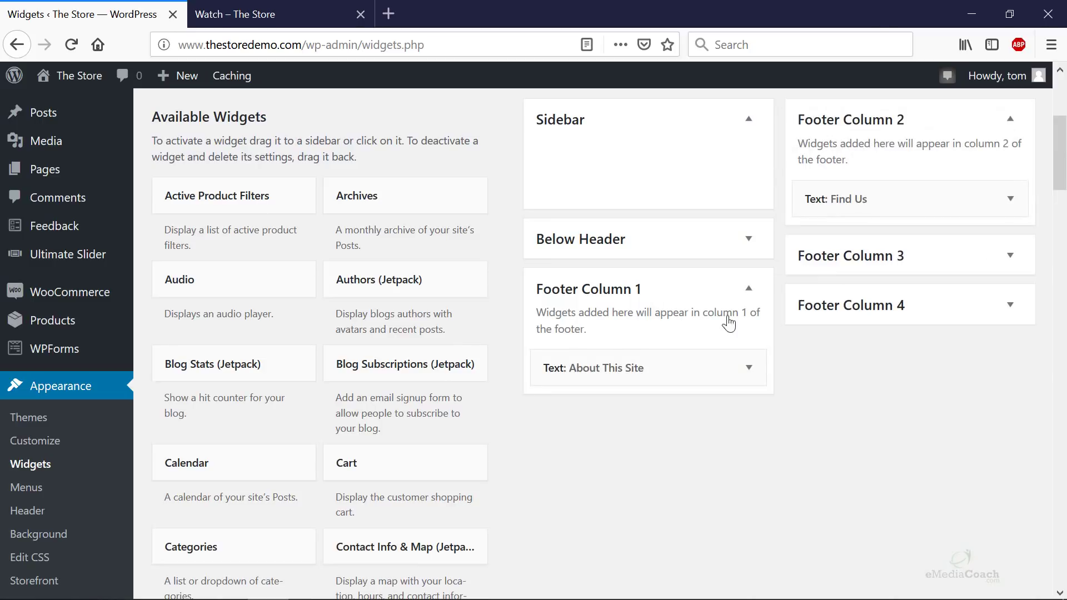
pyautogui.click(747, 368)
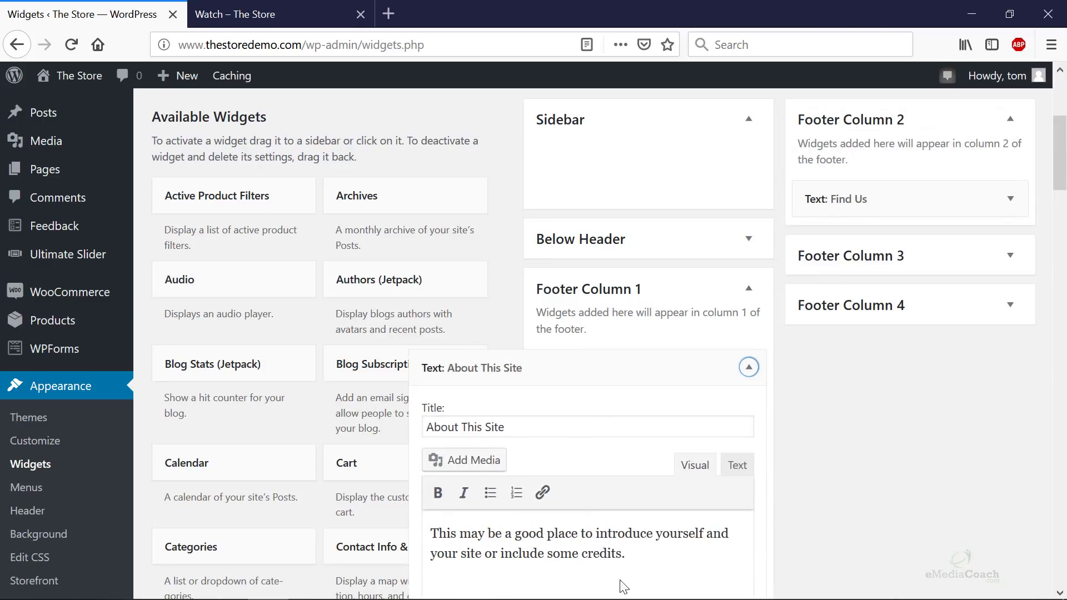
# - Insert 'This is a great spot to put to some information about your online store.' into About This Site and save
pyautogui.scroll(-5, 479, 393)
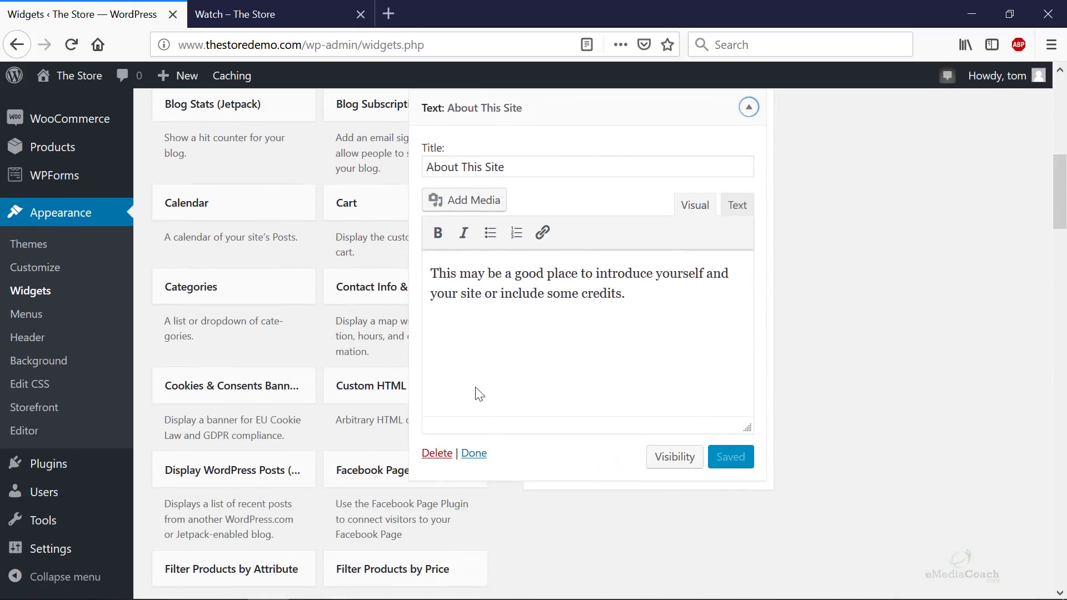
pyautogui.click(433, 272)
pyautogui.write('This is a grea')
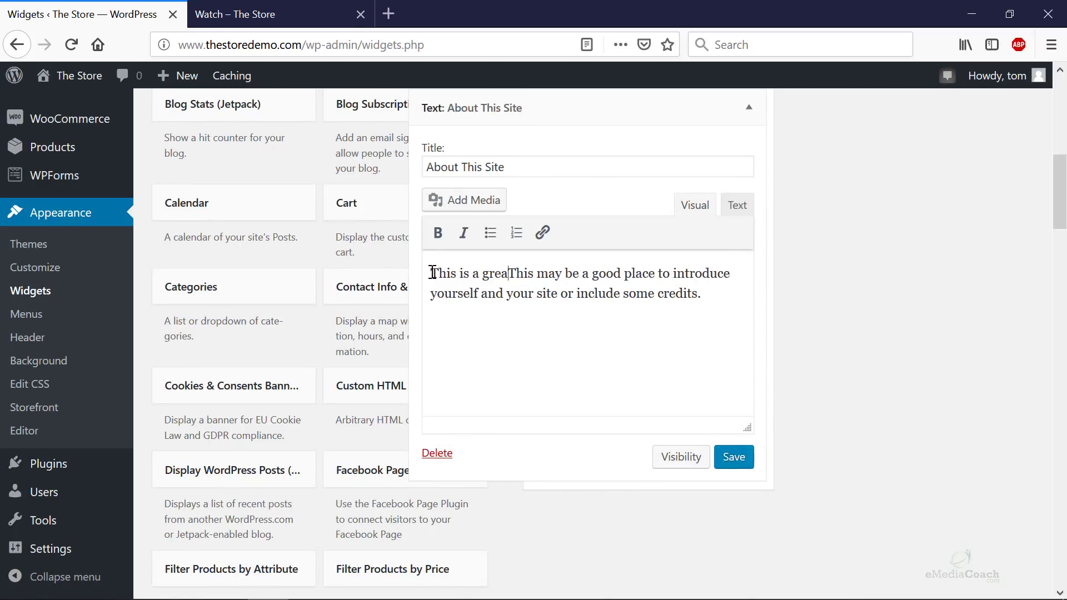
pyautogui.write('t spot to ')
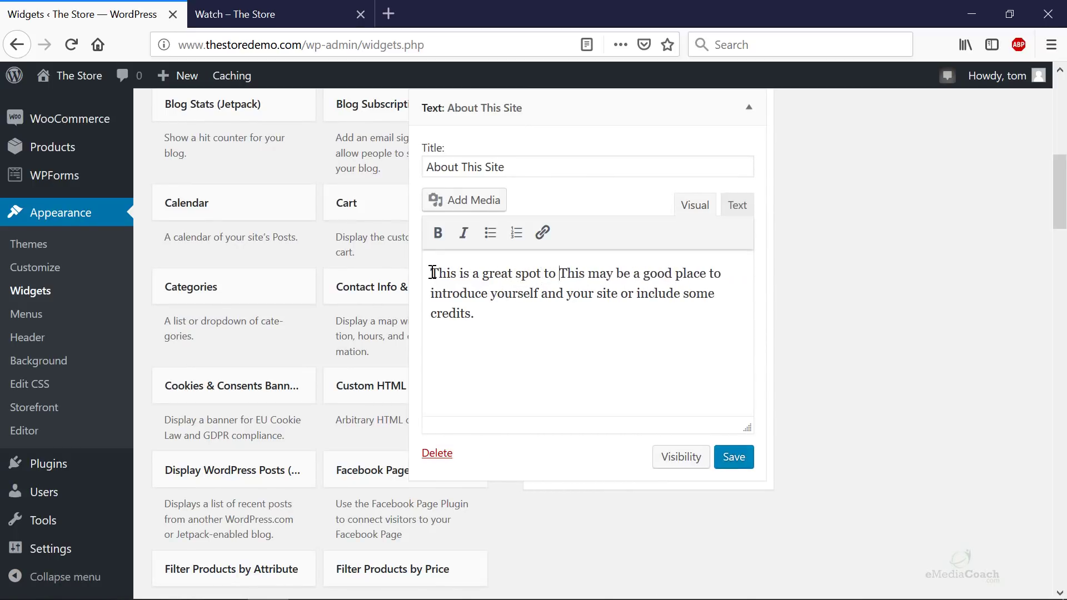
pyautogui.write('put to some ')
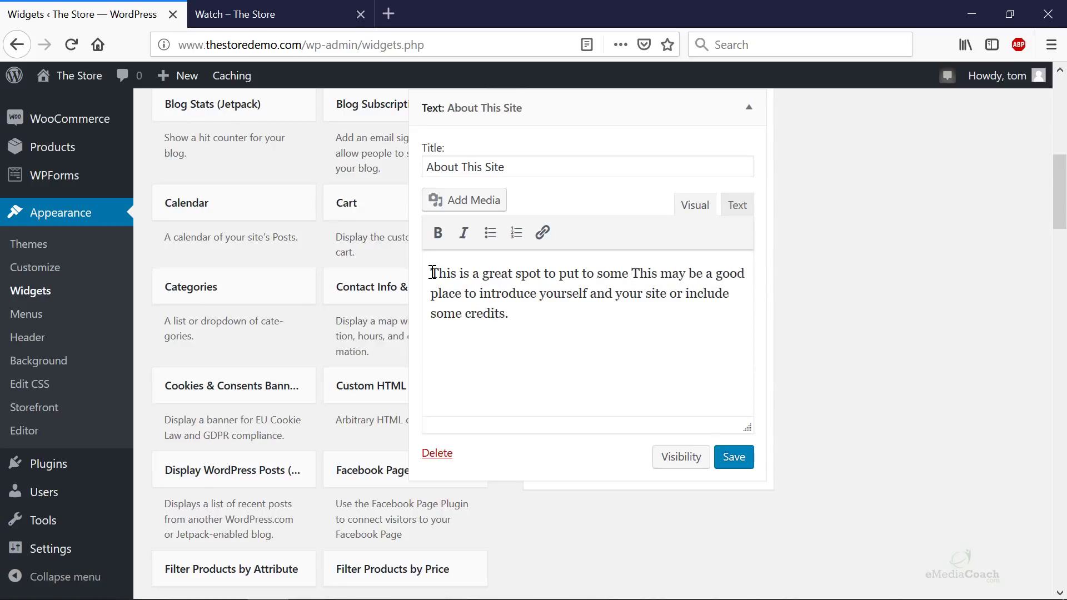
pyautogui.write('information about ')
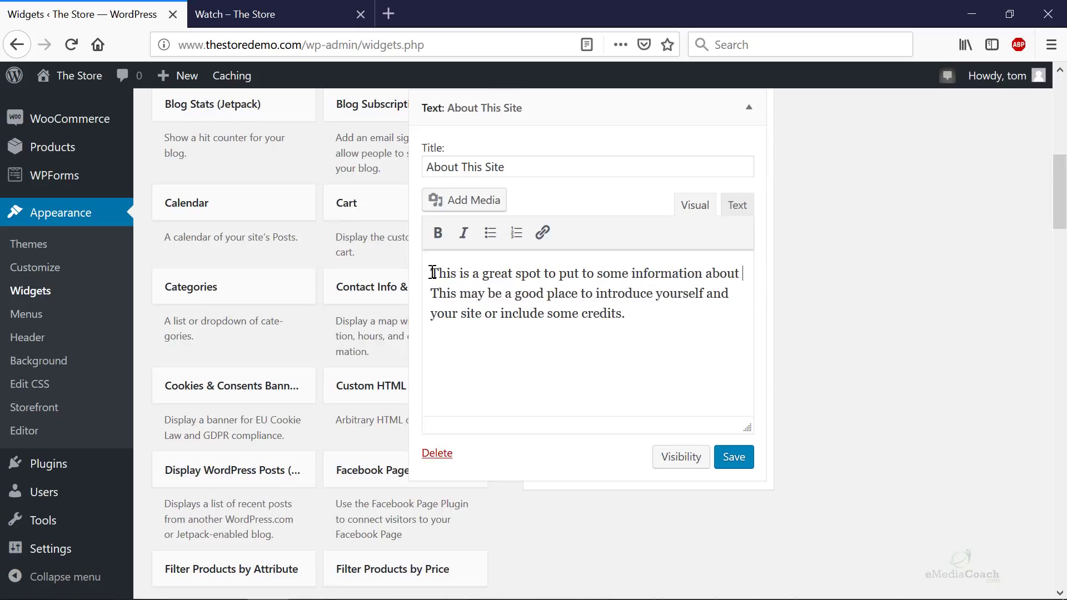
pyautogui.write('your online store.')
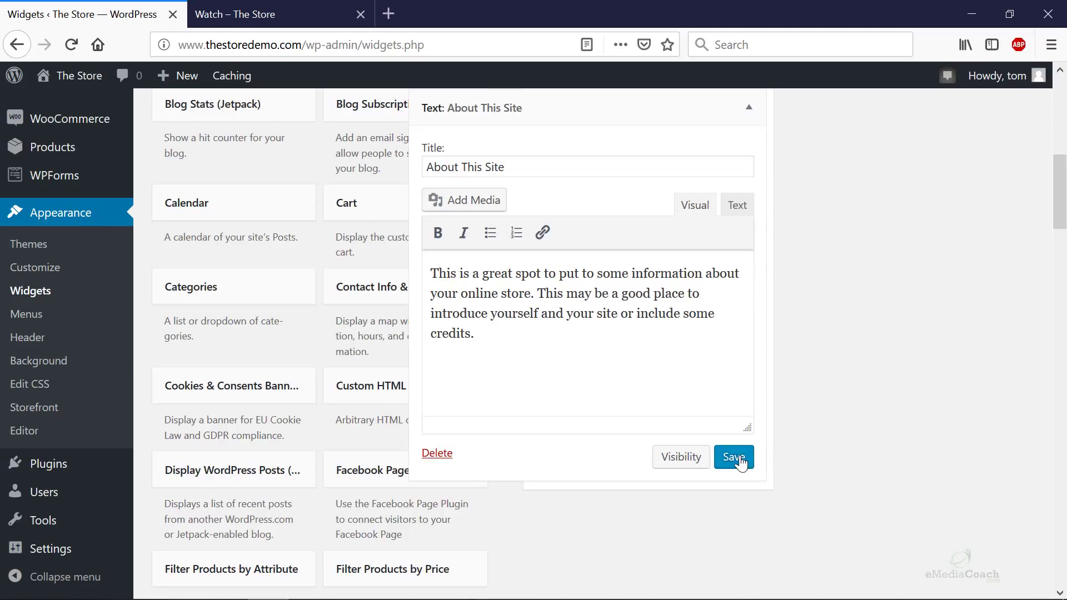
pyautogui.click(741, 463)
pyautogui.scroll(3, 733, 239)
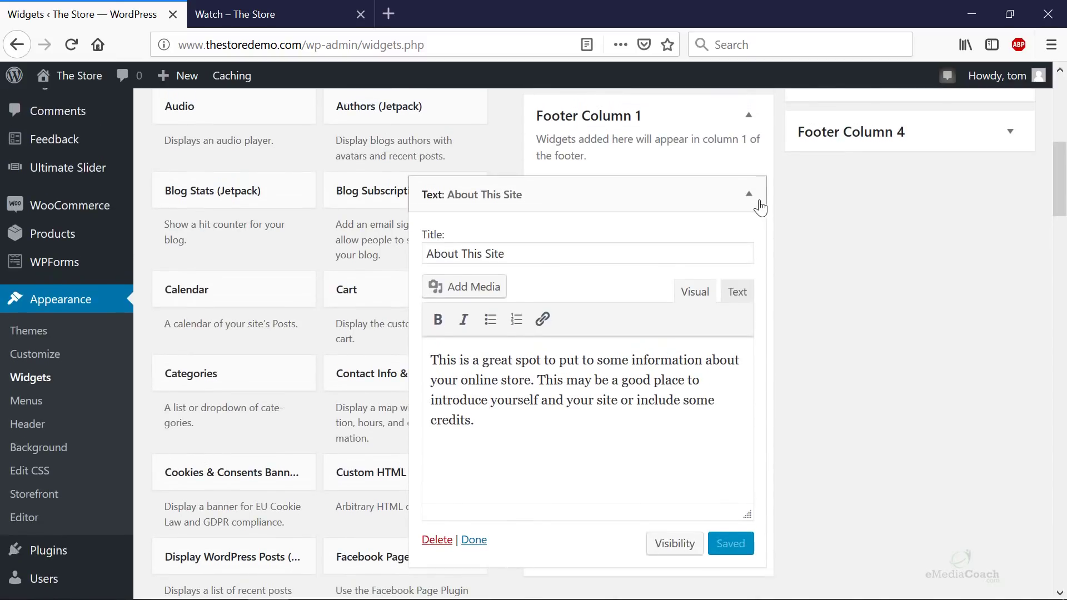
pyautogui.click(749, 194)
pyautogui.scroll(5, 219, 276)
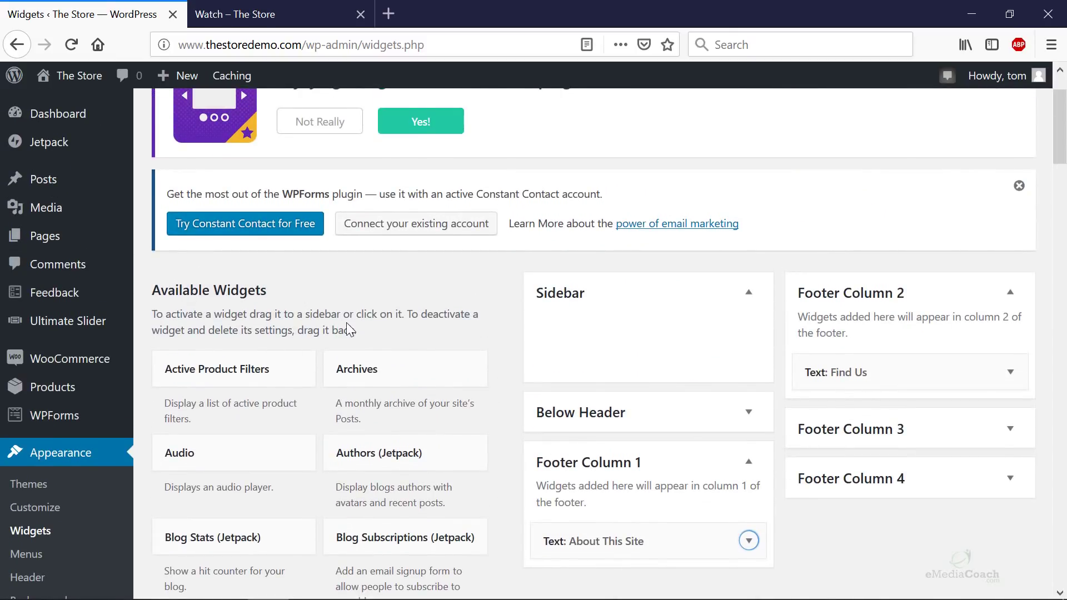
pyautogui.scroll(-3, 286, 300)
pyautogui.scroll(-3, 295, 289)
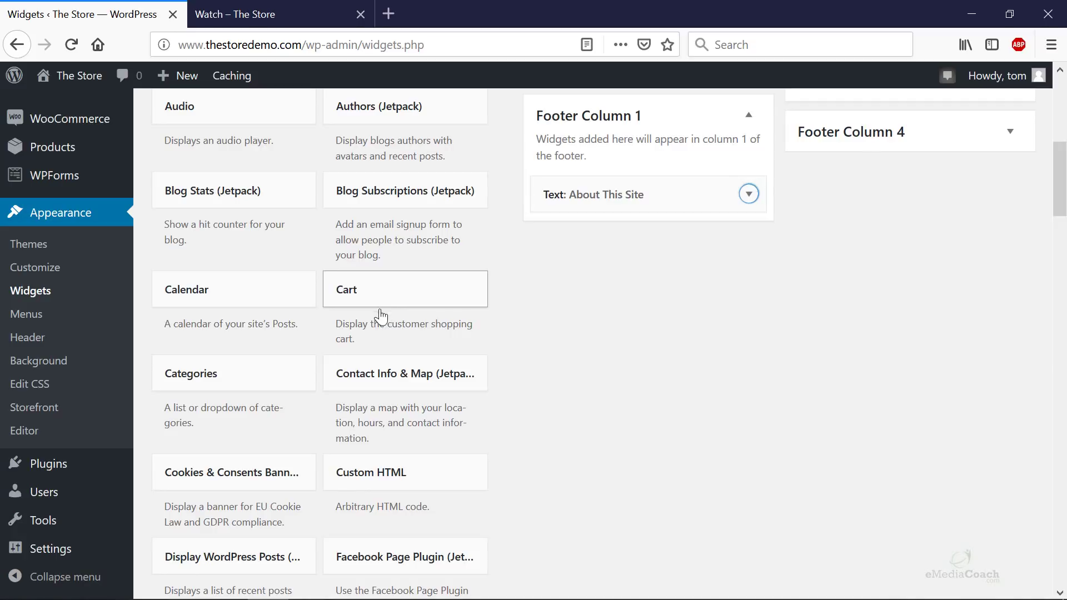
pyautogui.moveTo(334, 325); pyautogui.dragTo(418, 342)
pyautogui.scroll(-1, 415, 343)
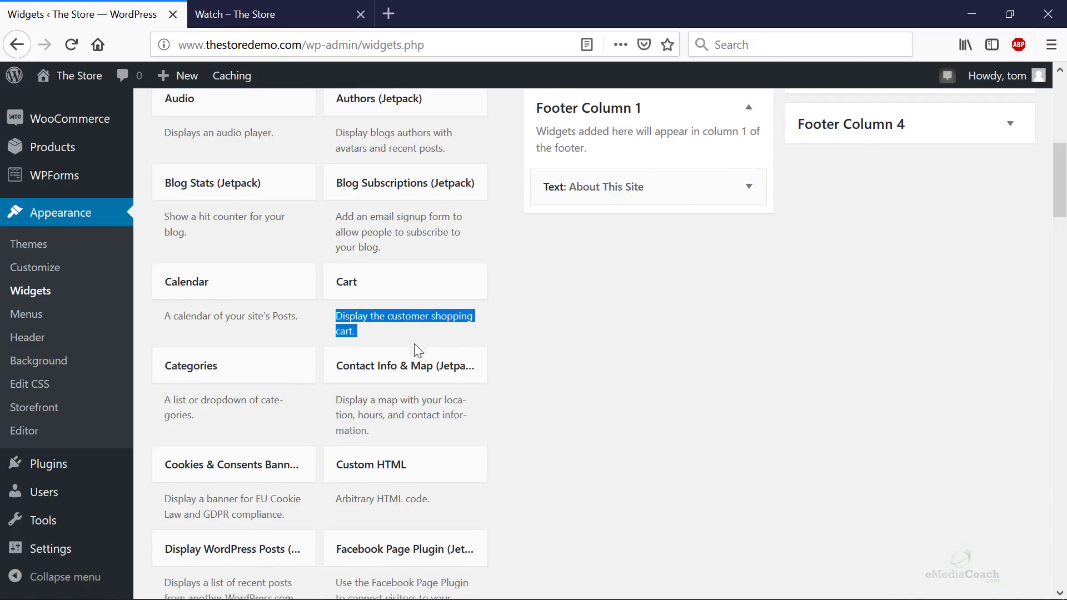
pyautogui.scroll(-5, 415, 344)
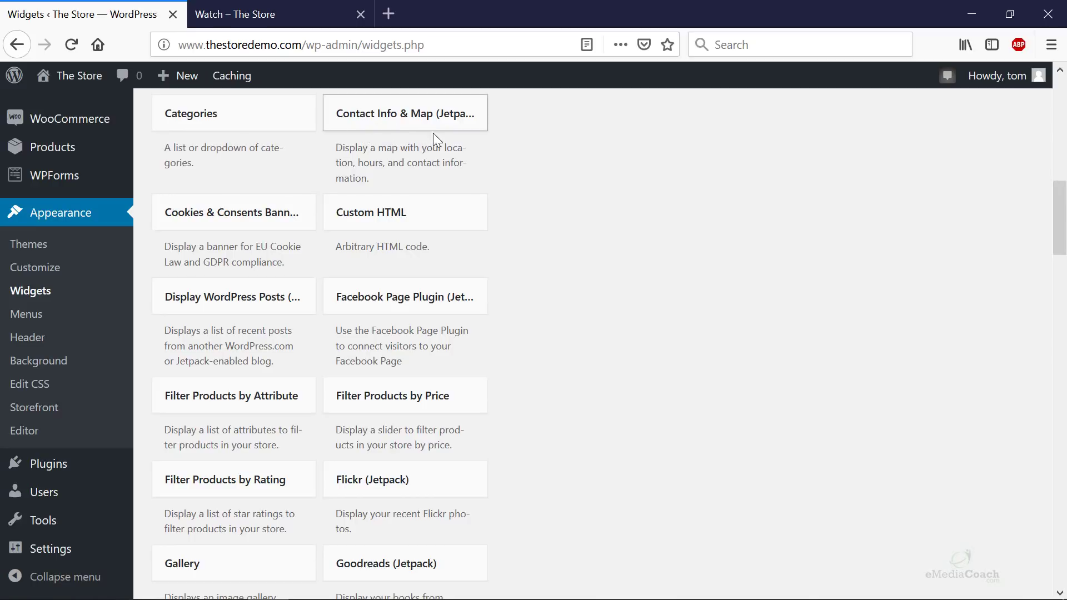
pyautogui.scroll(-3, 317, 295)
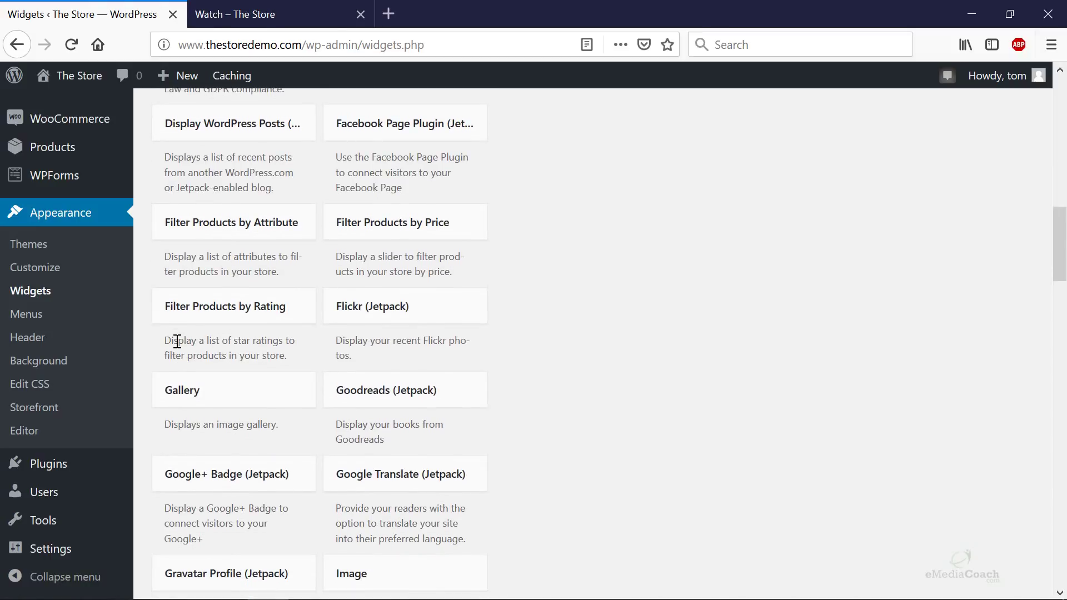
pyautogui.moveTo(184, 340); pyautogui.dragTo(271, 350)
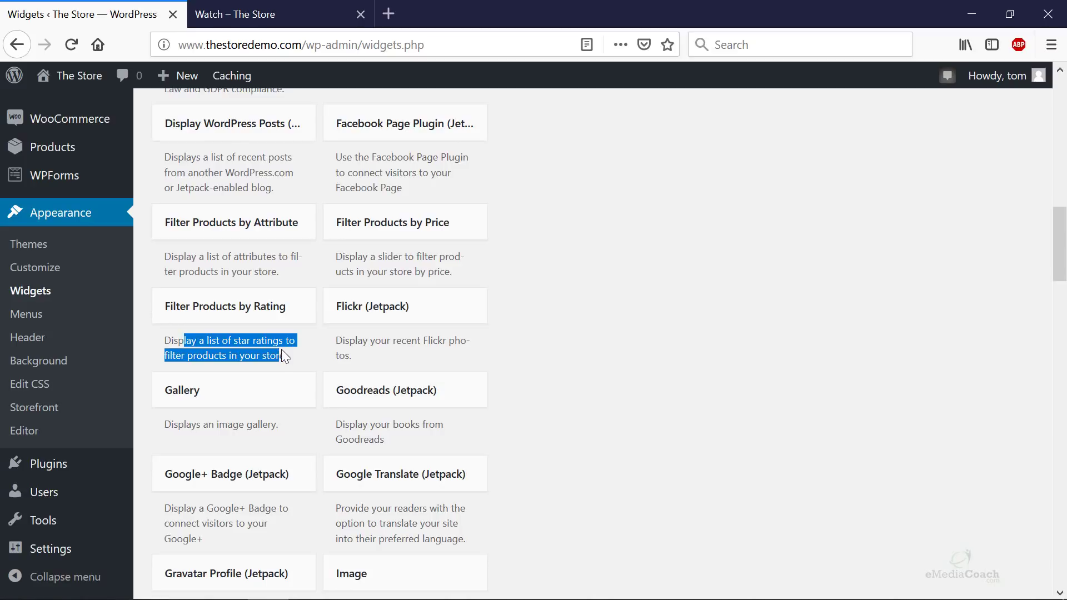
pyautogui.click(297, 352)
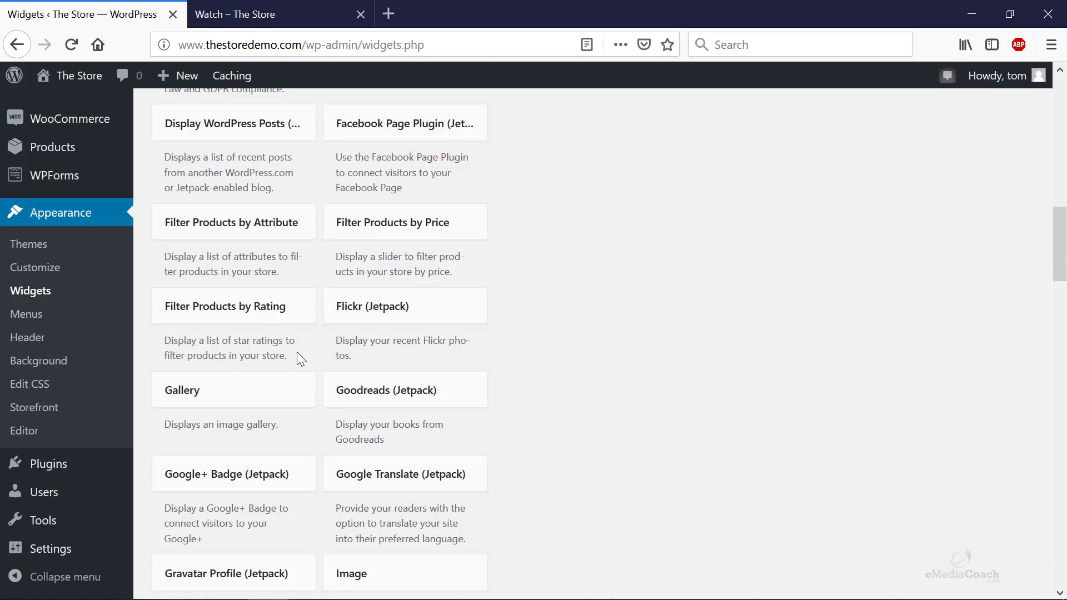
pyautogui.scroll(-4, 298, 359)
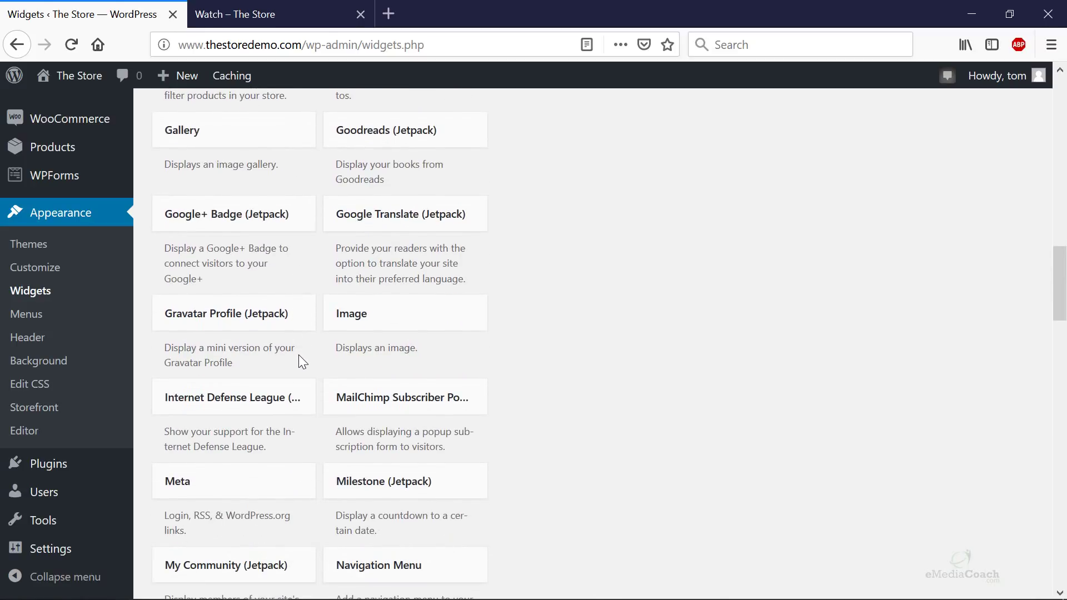
pyautogui.scroll(-5, 298, 355)
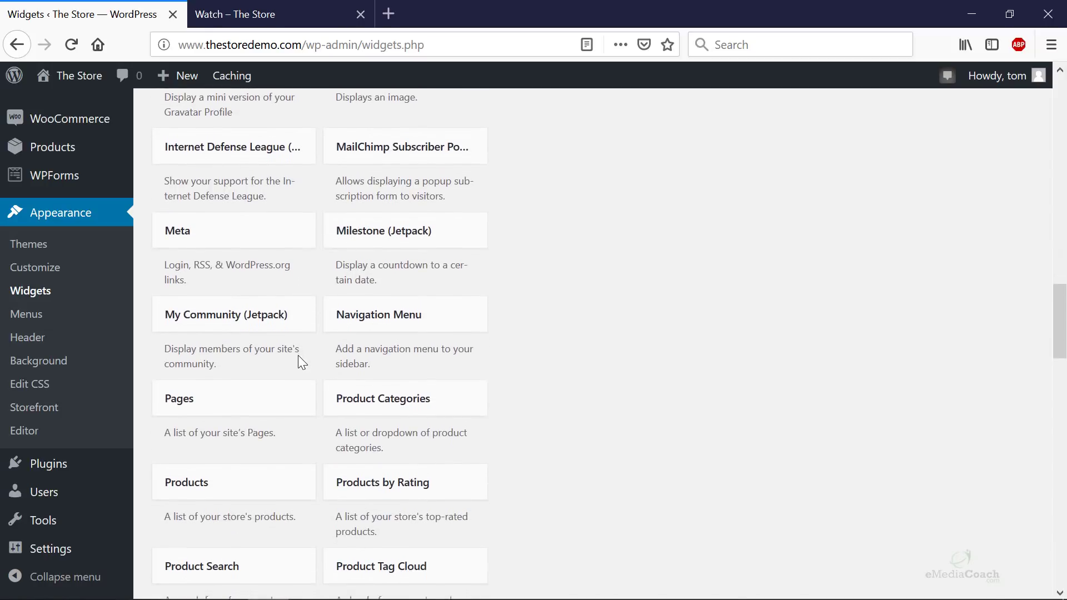
pyautogui.scroll(-2, 298, 355)
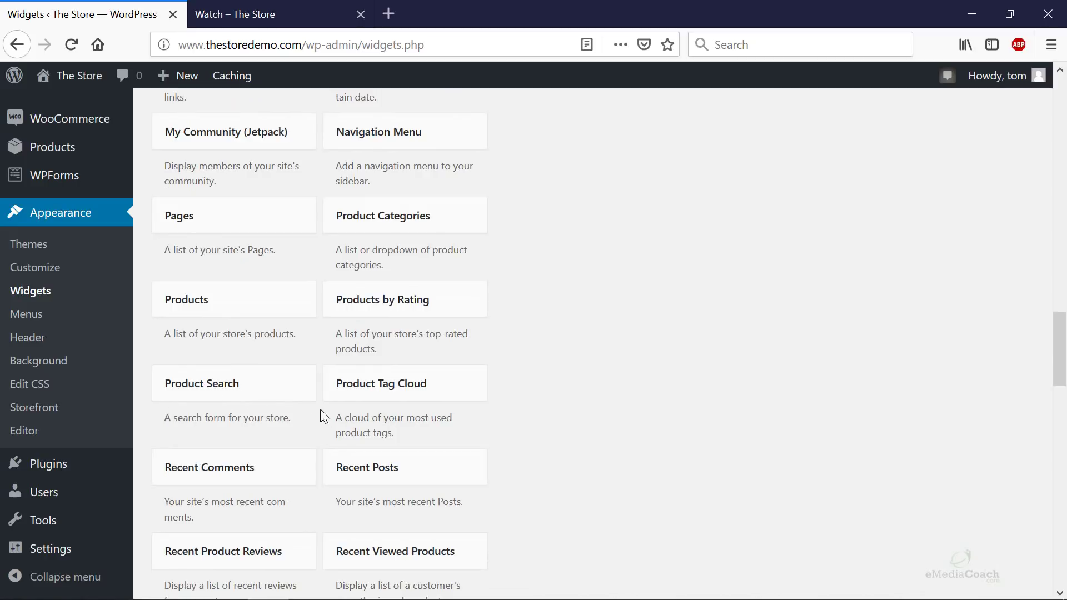
pyautogui.scroll(-3, 300, 413)
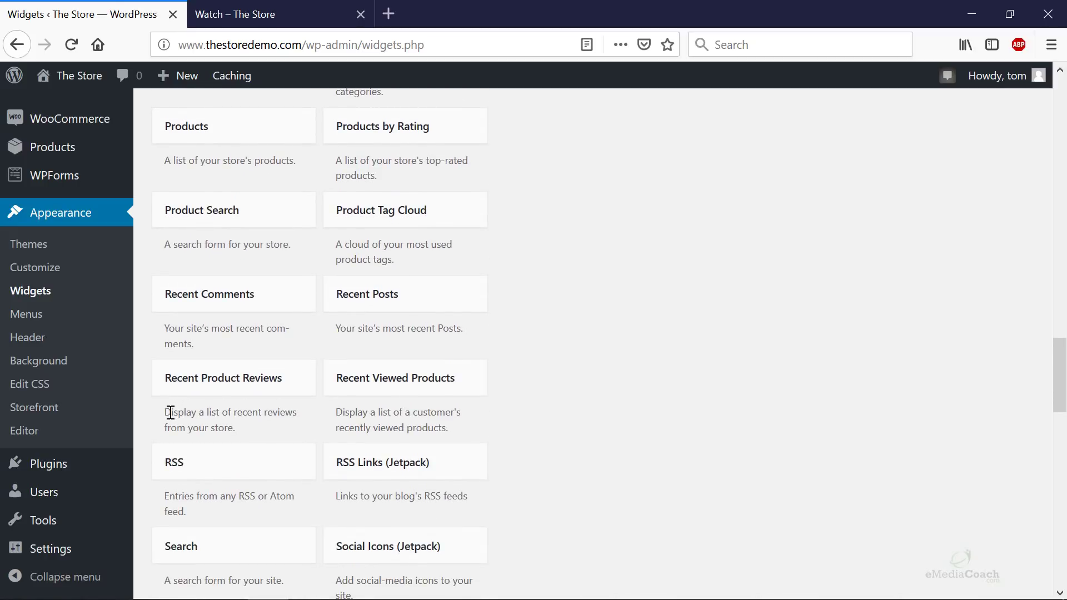
pyautogui.moveTo(171, 413); pyautogui.dragTo(246, 422)
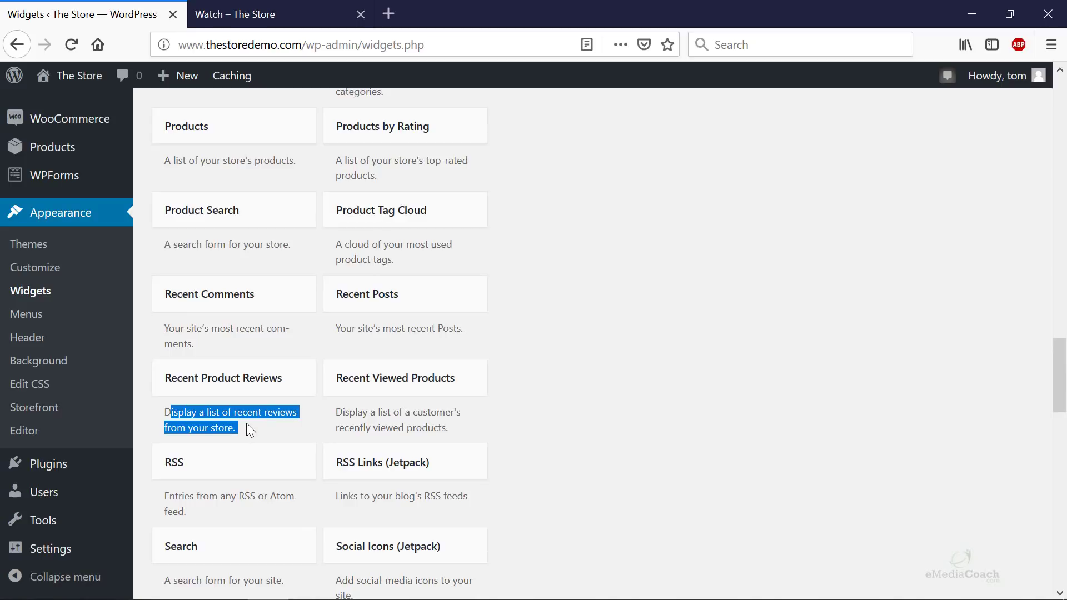
pyautogui.click(371, 409)
pyautogui.moveTo(344, 411); pyautogui.dragTo(455, 424)
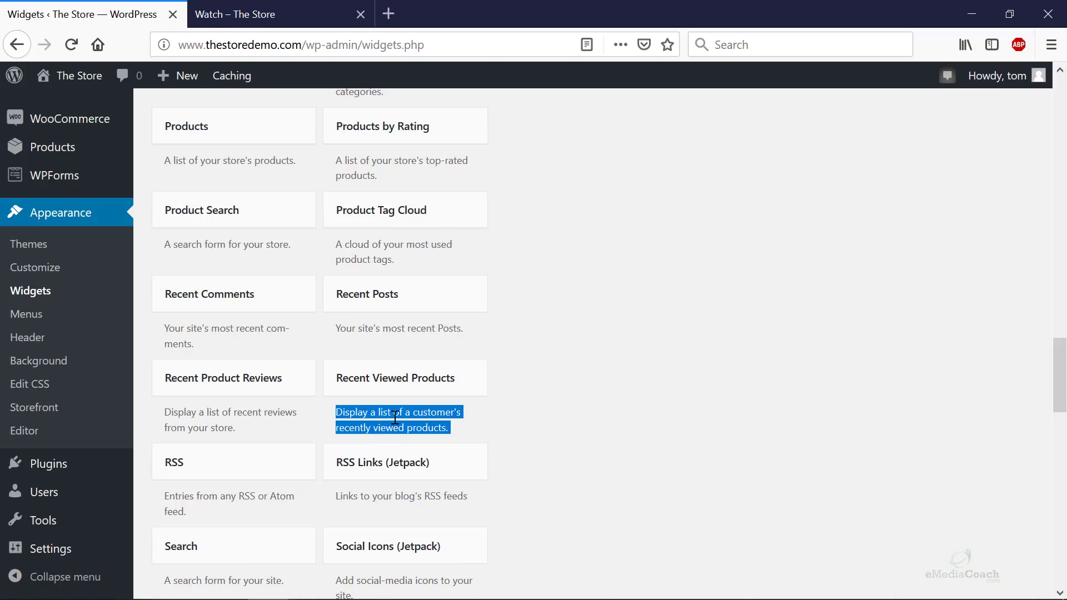
pyautogui.click(260, 22)
pyautogui.scroll(3, 473, 269)
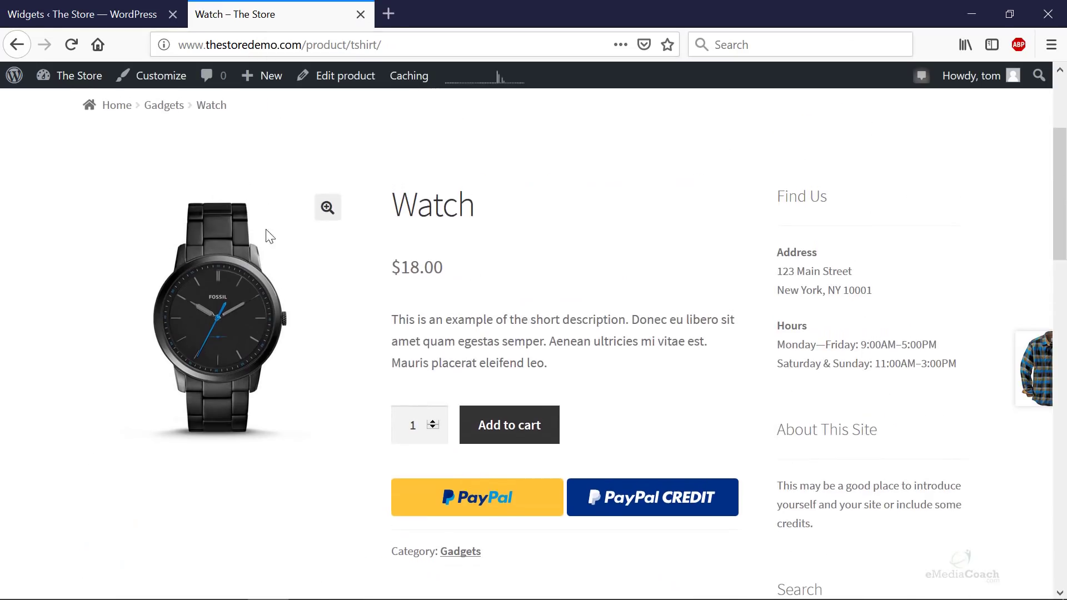
pyautogui.press('F5')
pyautogui.scroll(-5, 593, 344)
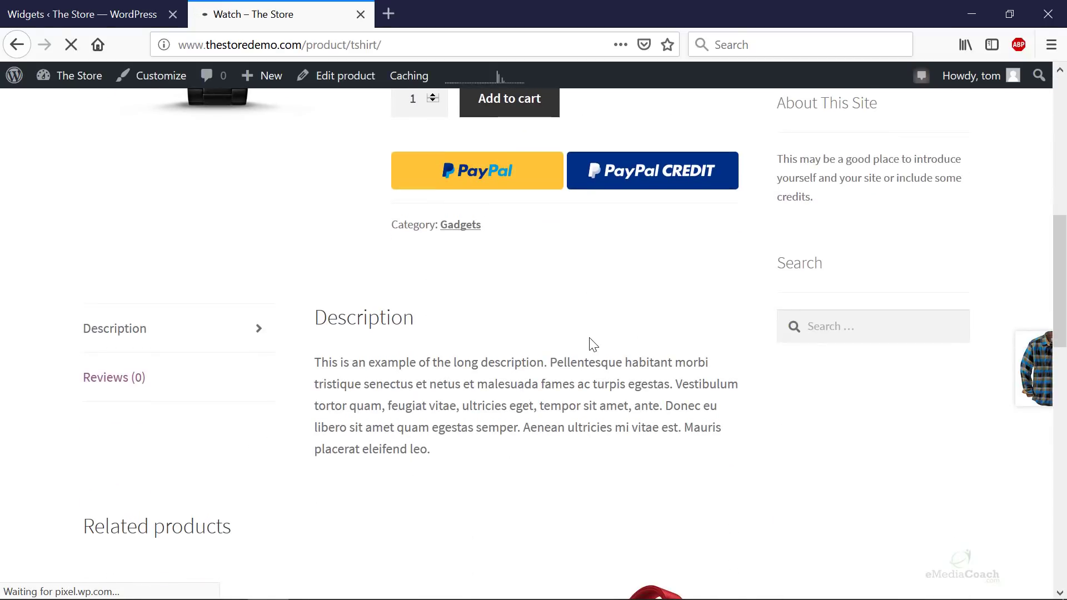
pyautogui.scroll(-15, 647, 319)
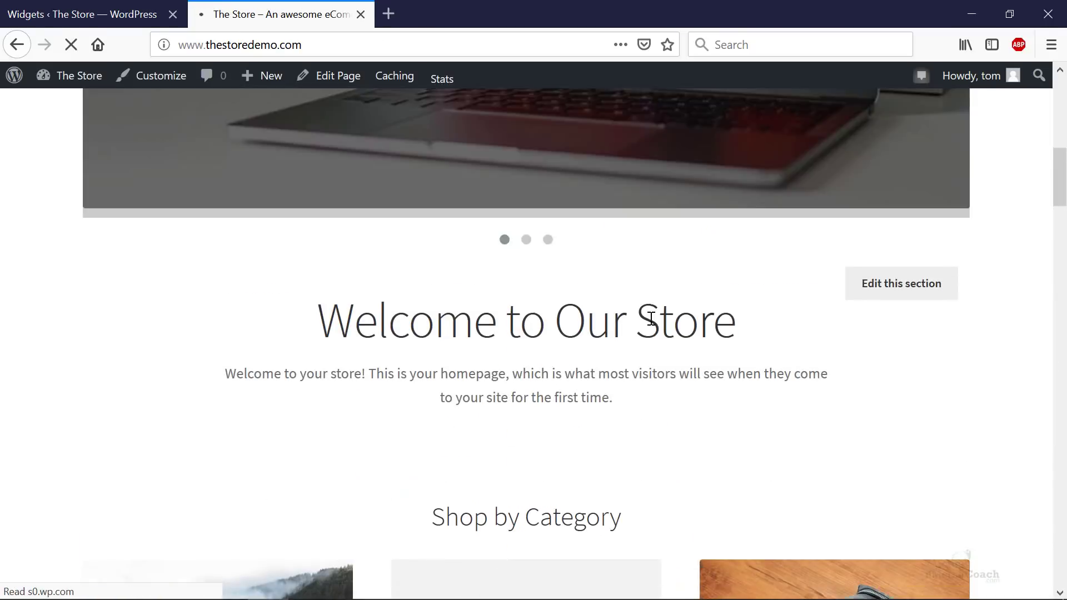
pyautogui.scroll(-15, 648, 317)
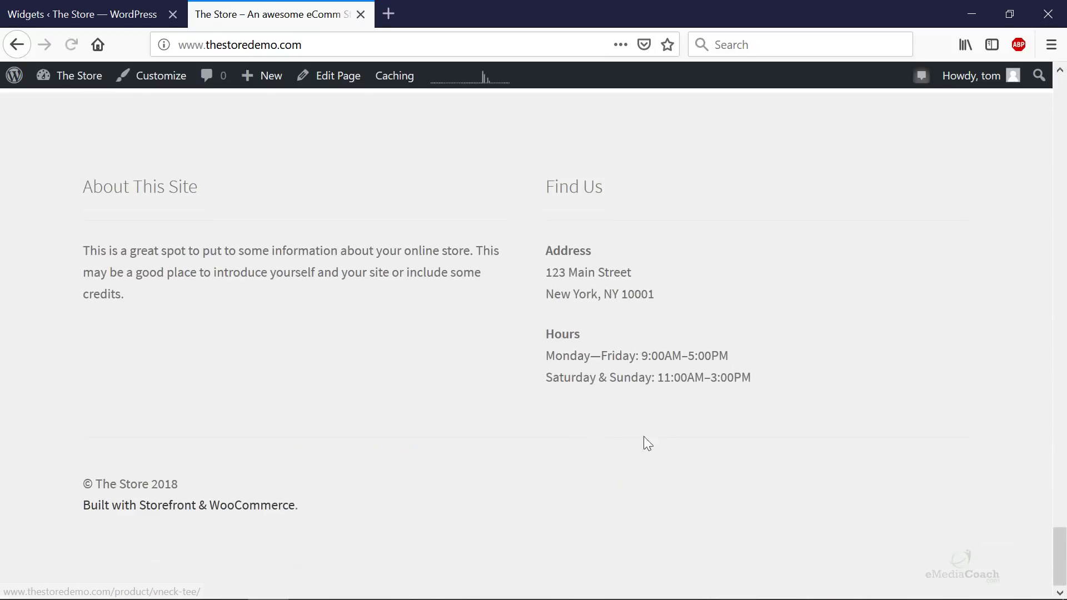
pyautogui.click(108, 12)
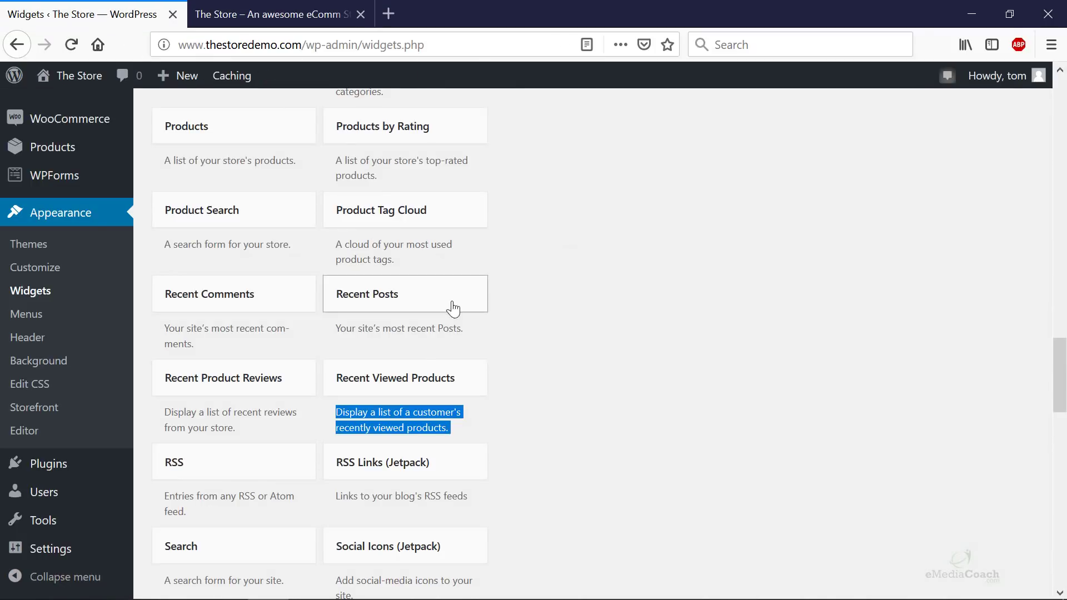
# - Add a 'Recently Viewed Products' widget showing 10 products to Footer Column 3, then browse Available Widgets
pyautogui.moveTo(426, 381); pyautogui.dragTo(897, 512)
pyautogui.scroll(-12, 504, 403)
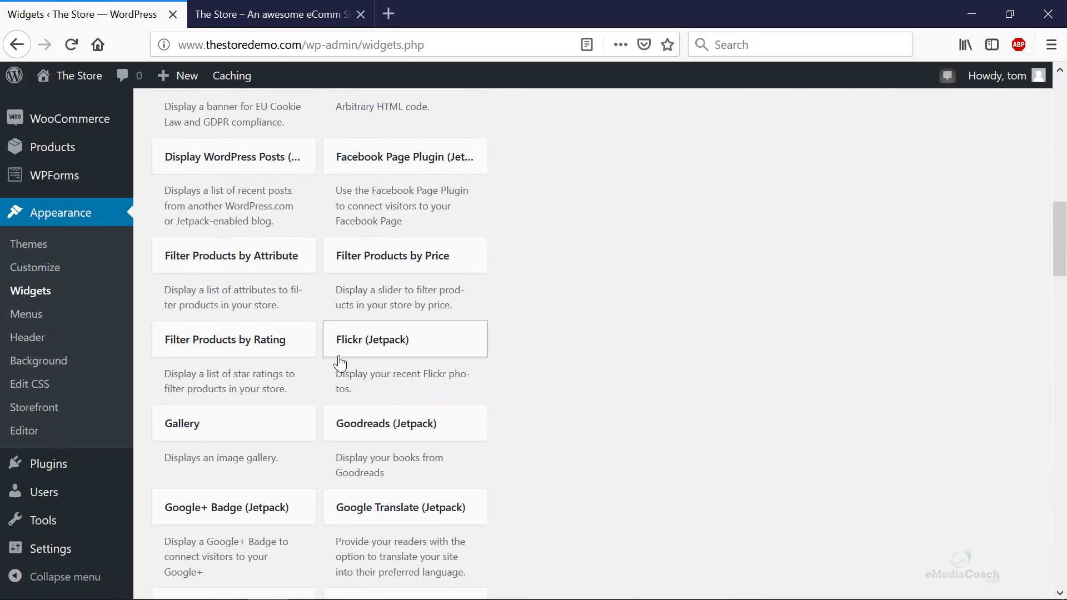
pyautogui.scroll(-15, 288, 352)
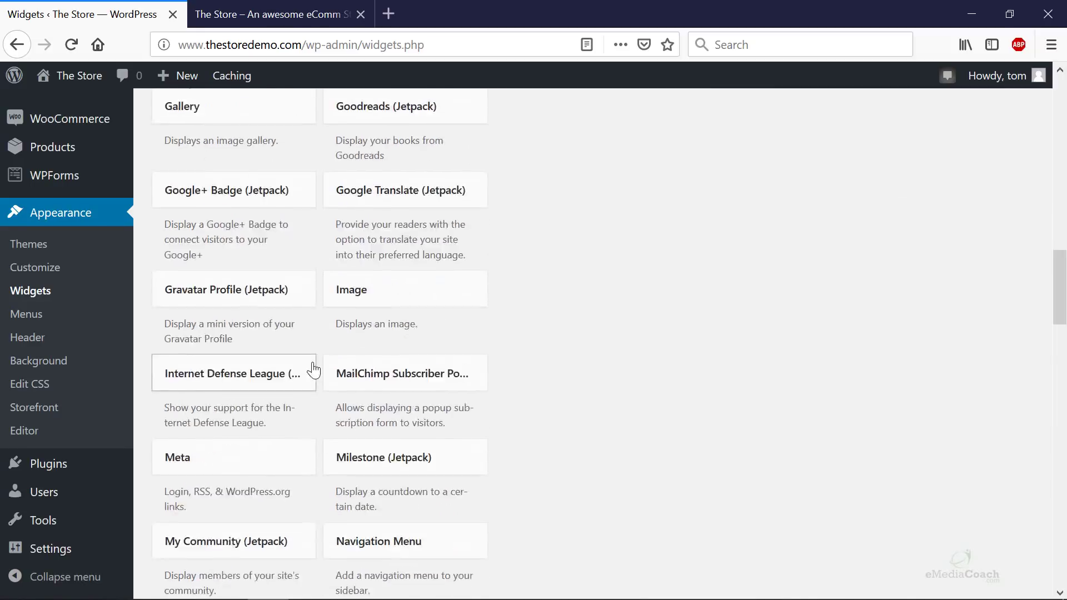
pyautogui.scroll(-10, 367, 378)
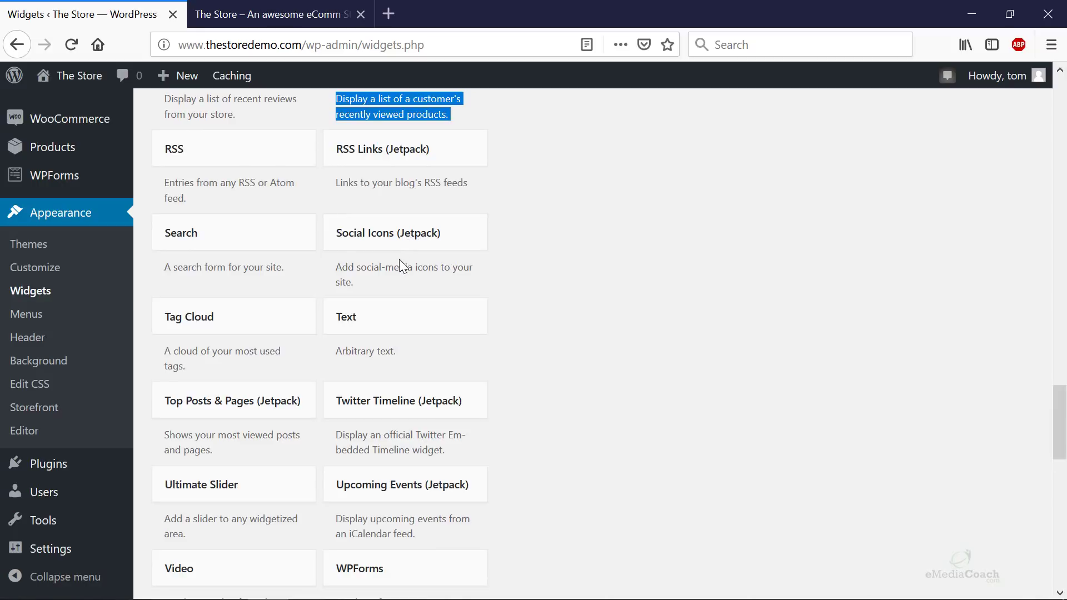
pyautogui.scroll(-8, 399, 256)
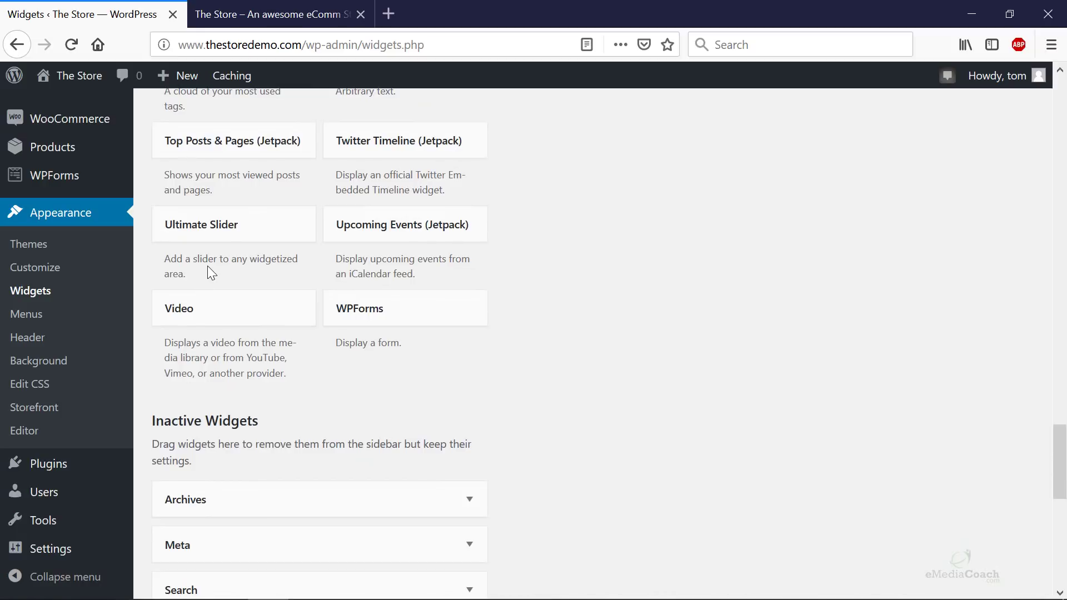
pyautogui.scroll(20, 389, 333)
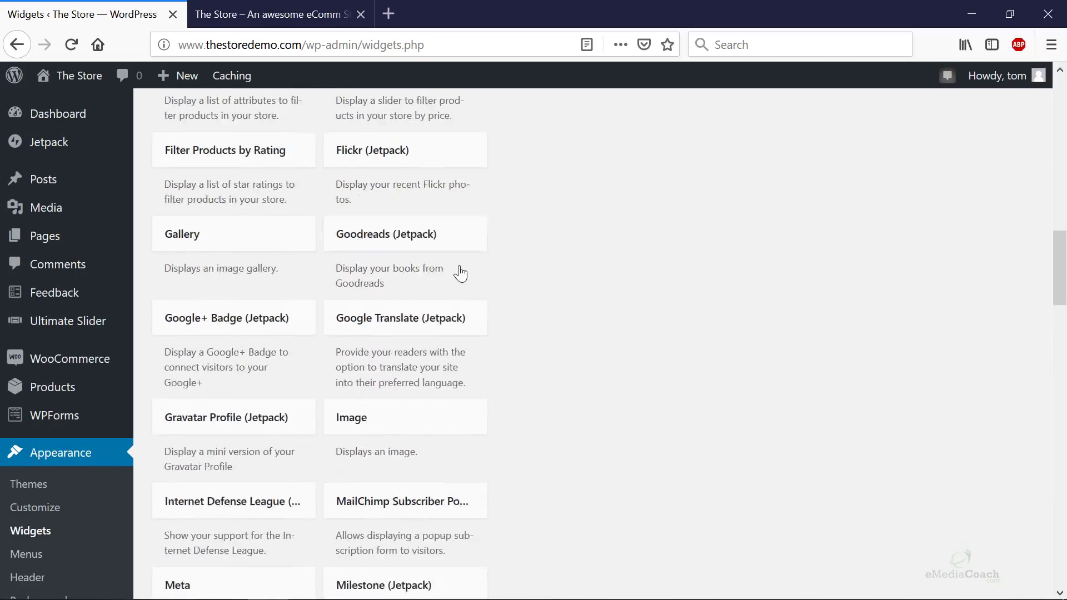
pyautogui.scroll(15, 460, 273)
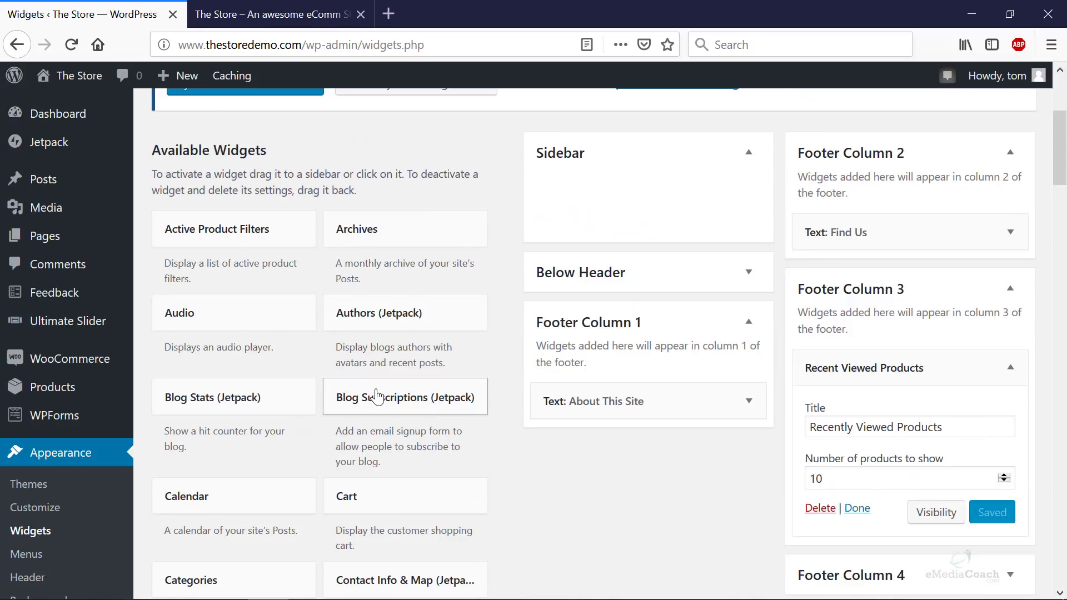
pyautogui.scroll(-10, 377, 394)
pyautogui.scroll(-20, 377, 396)
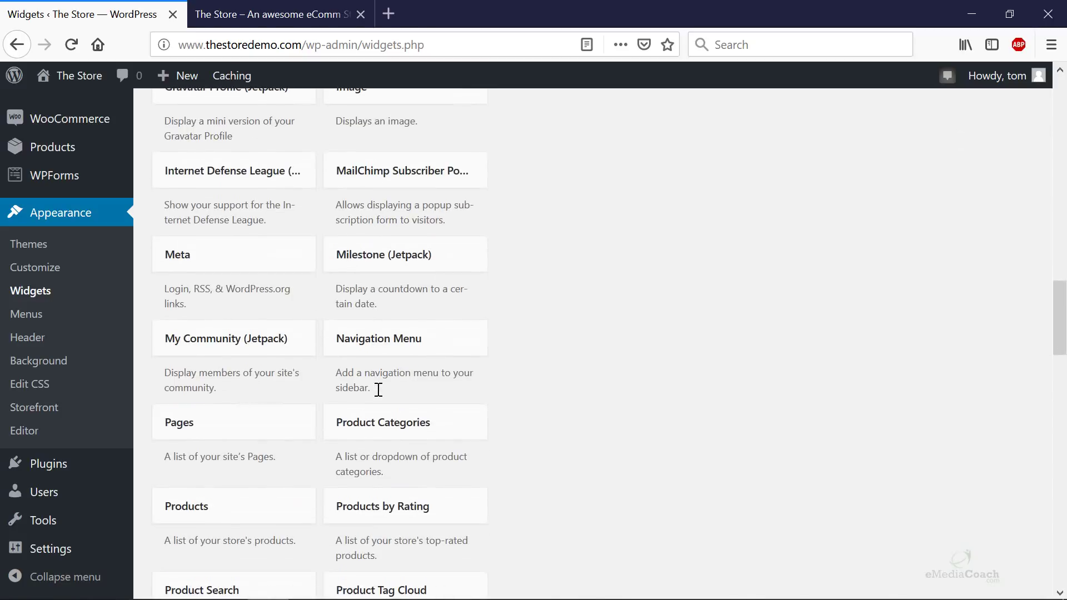
pyautogui.scroll(-9, 377, 395)
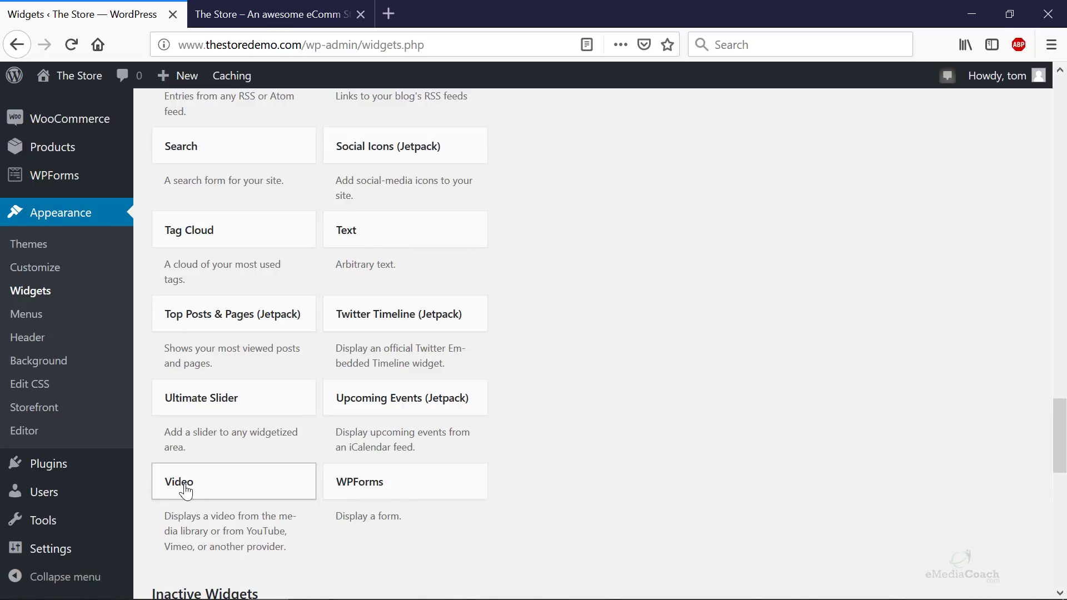
pyautogui.scroll(20, 795, 384)
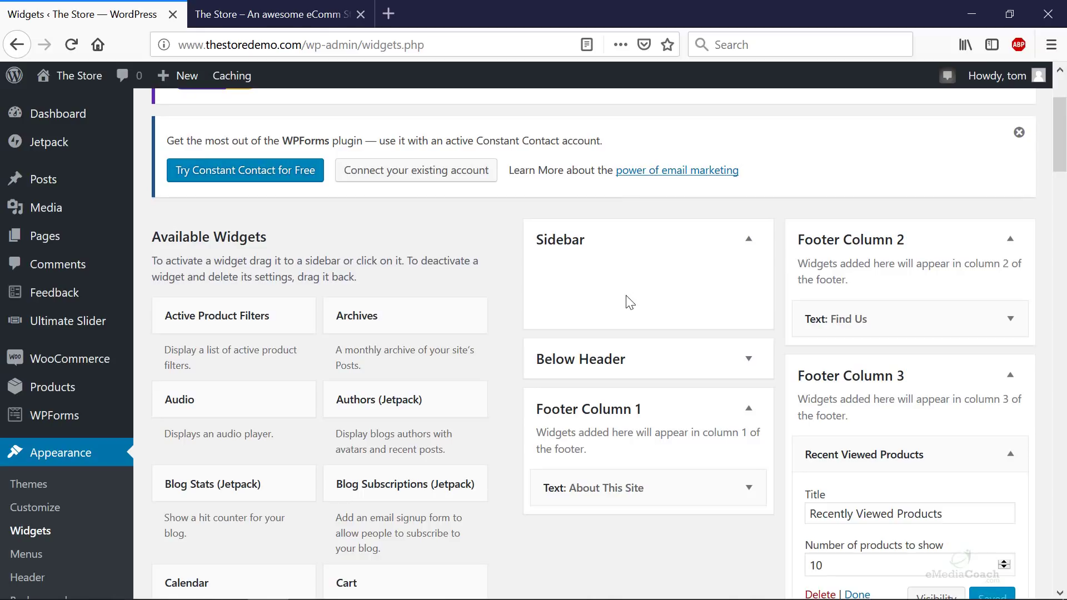
pyautogui.scroll(-3, 665, 463)
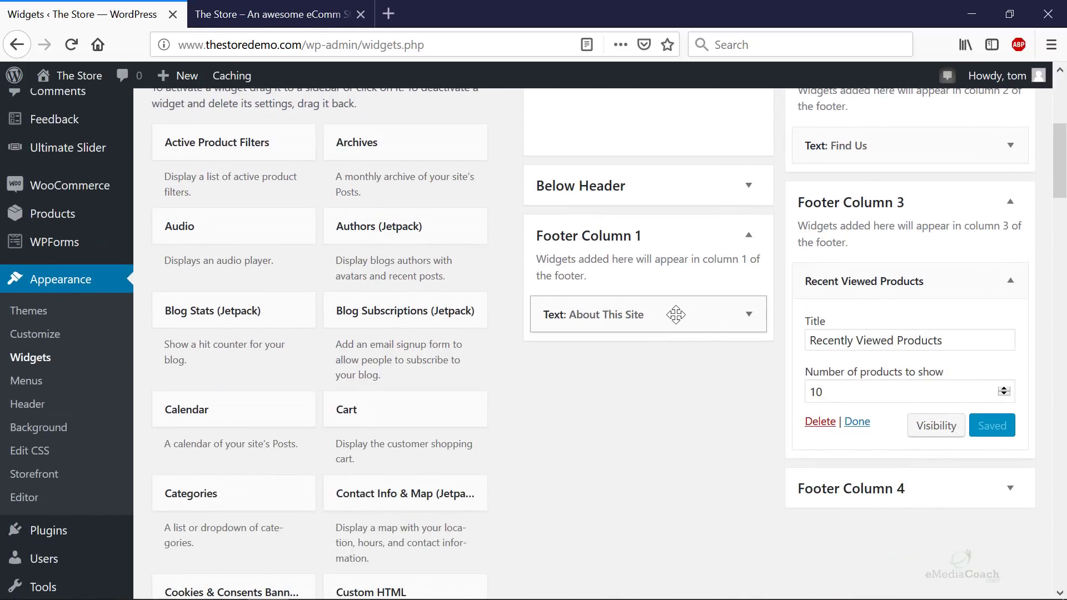
# - Collapse Footer Column 3 to hide its widget
pyautogui.click(1010, 202)
pyautogui.scroll(3, 1009, 369)
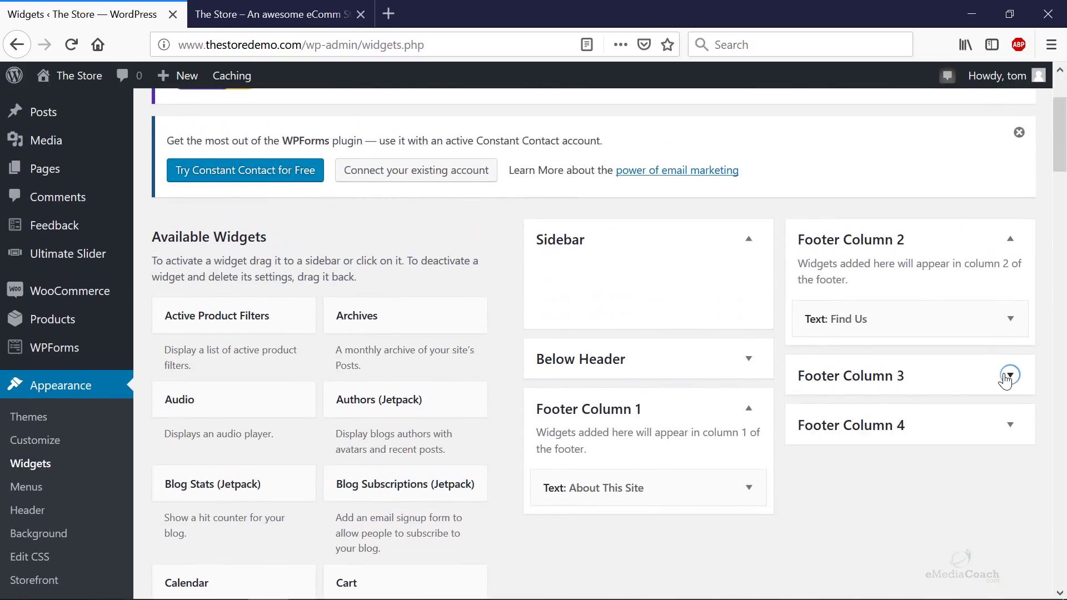
pyautogui.scroll(-15, 342, 496)
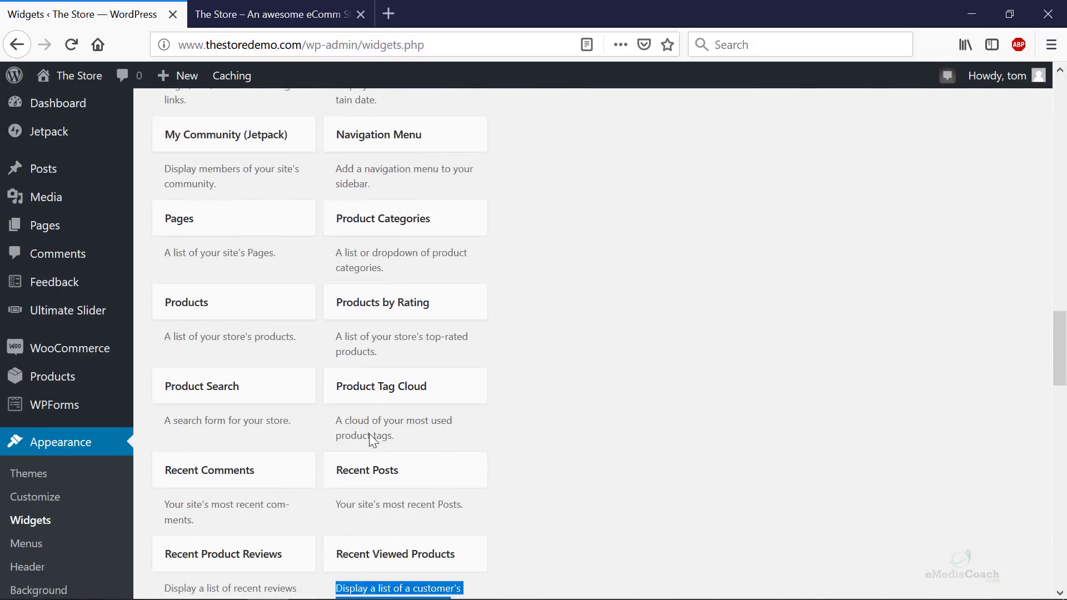
# - Put a 'Product categories' widget, ordered by Name with hierarchy, into Footer Column 4
pyautogui.moveTo(389, 261); pyautogui.dragTo(889, 206)
pyautogui.scroll(15, 857, 302)
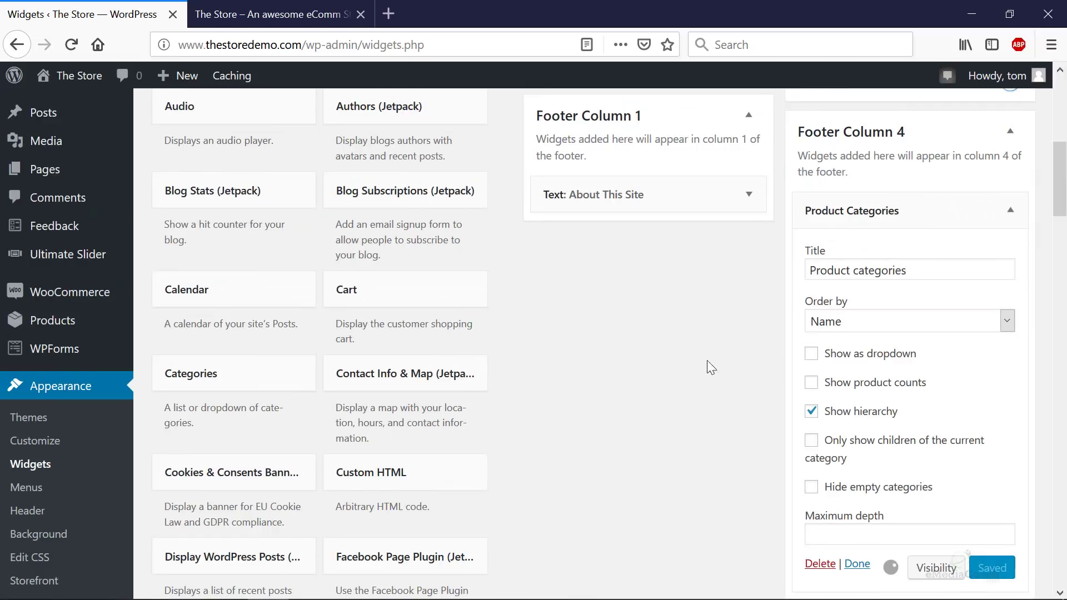
pyautogui.scroll(1, 722, 375)
pyautogui.scroll(-2, 722, 375)
pyautogui.scroll(8, 761, 378)
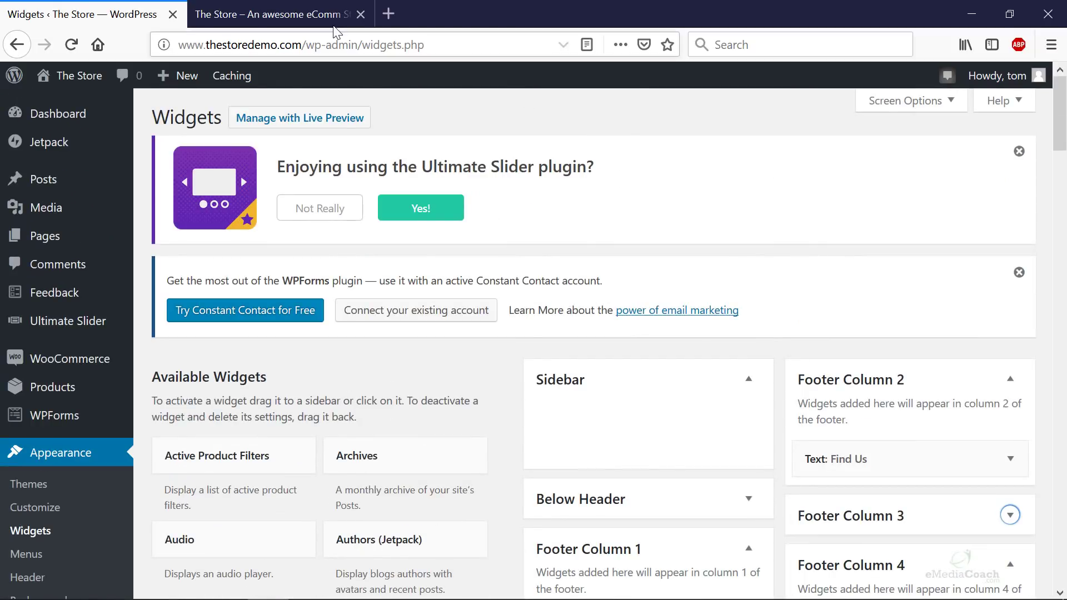
# - Reload the live store, confirm the footer lists Accessories through Uncategorized, then return to Widgets
pyautogui.click(332, 21)
pyautogui.press('F5')
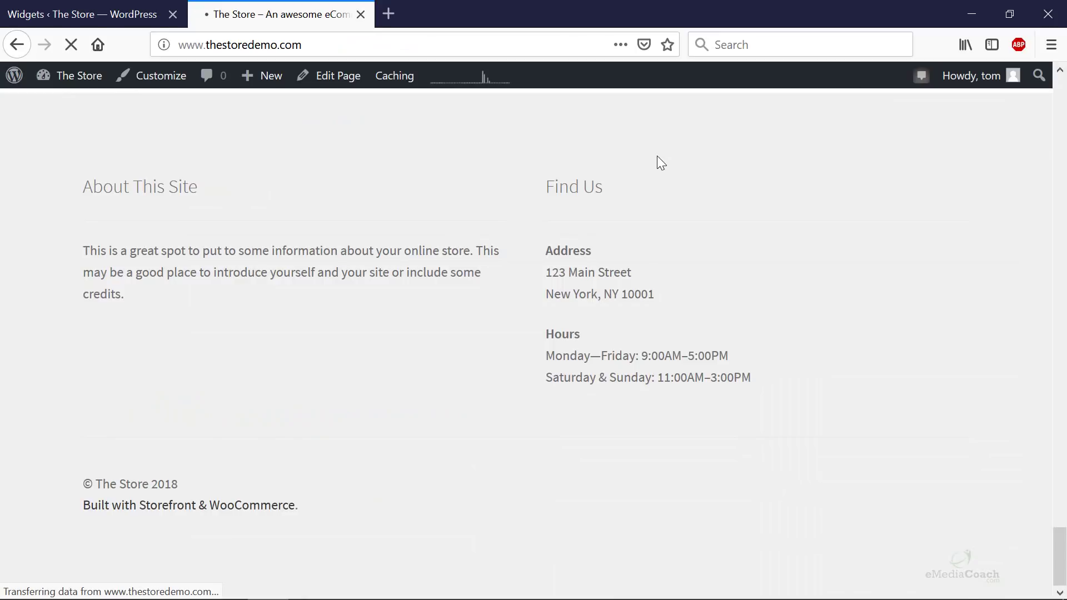
pyautogui.scroll(-20, 660, 163)
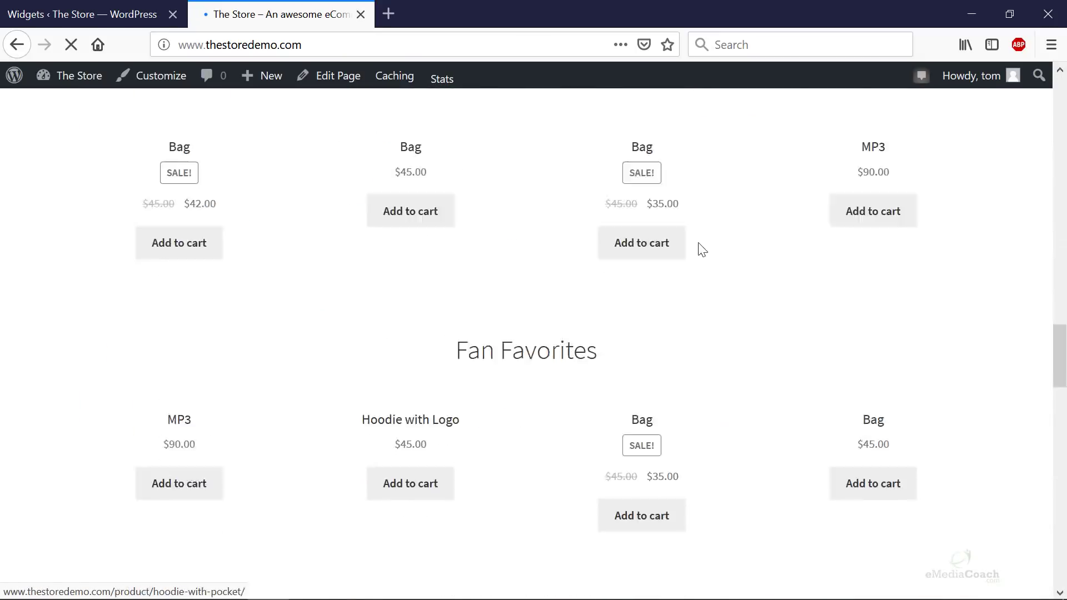
pyautogui.scroll(-10, 708, 259)
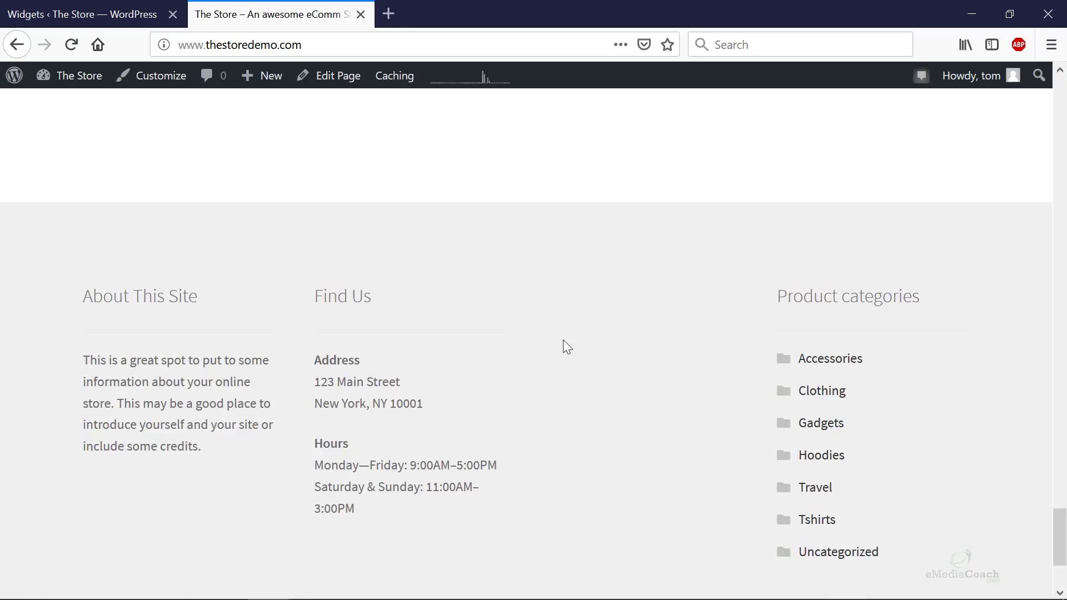
pyautogui.click(133, 19)
pyautogui.scroll(-6, 748, 429)
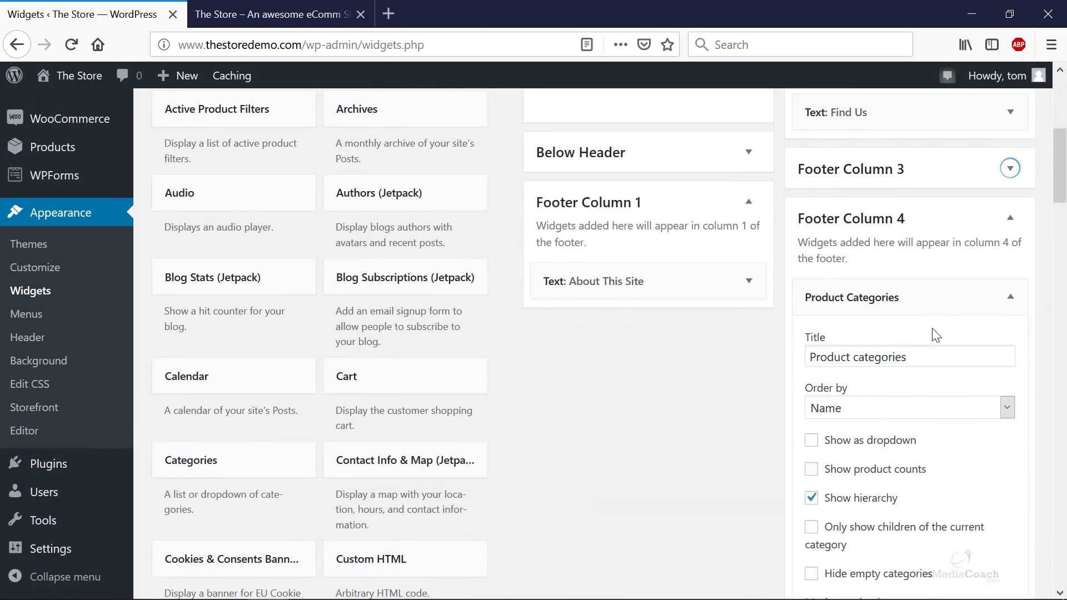
# - Expand Footer Column 3, then browse the Bag and Vneck Tshirt product pages on the live store
pyautogui.click(1010, 168)
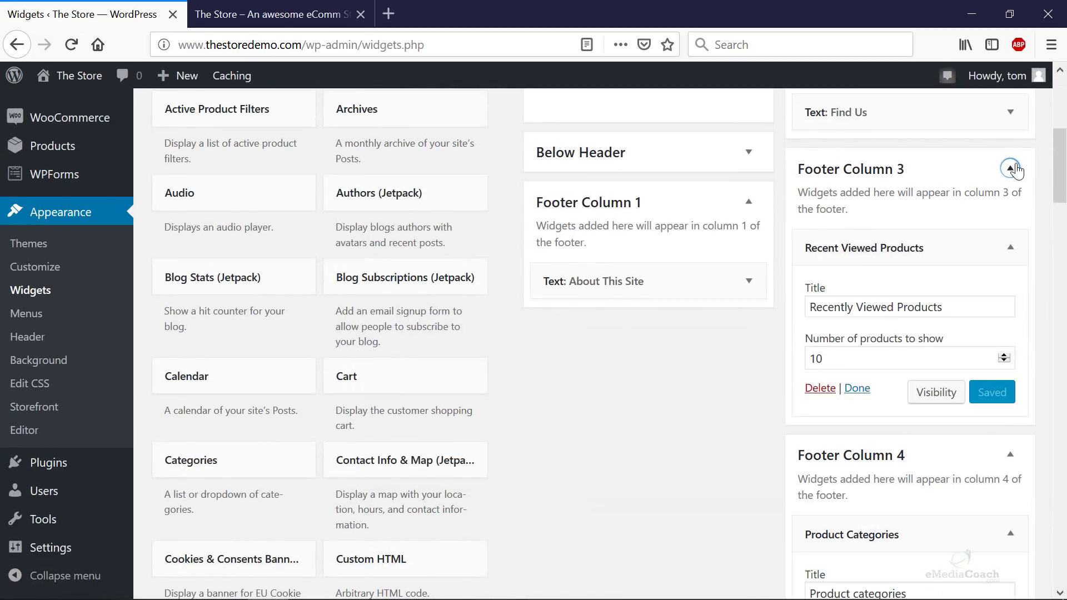
pyautogui.click(272, 14)
pyautogui.scroll(10, 553, 386)
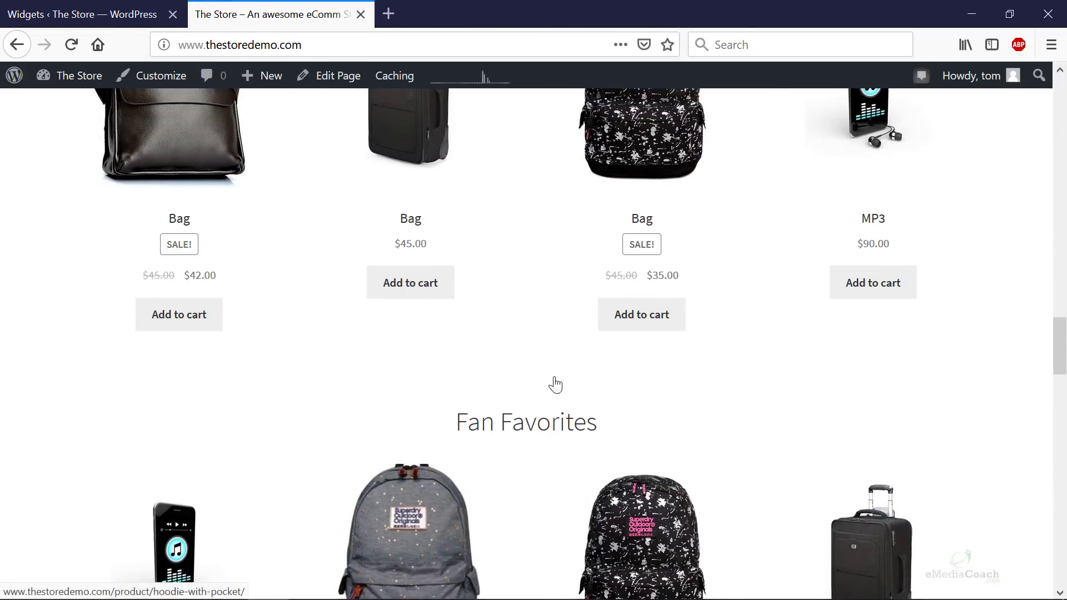
pyautogui.click(466, 121)
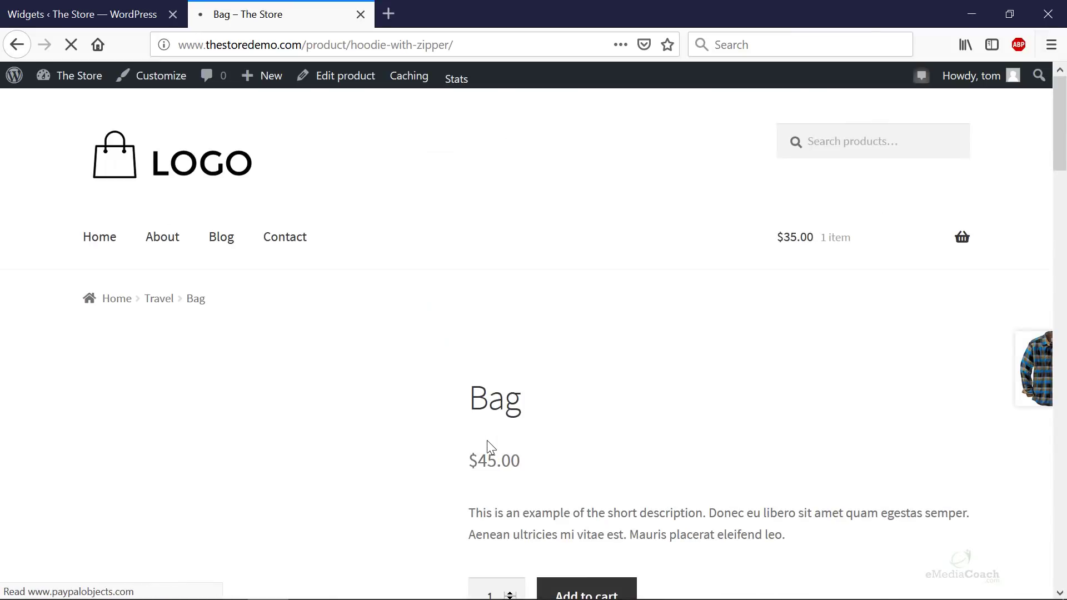
pyautogui.click(101, 239)
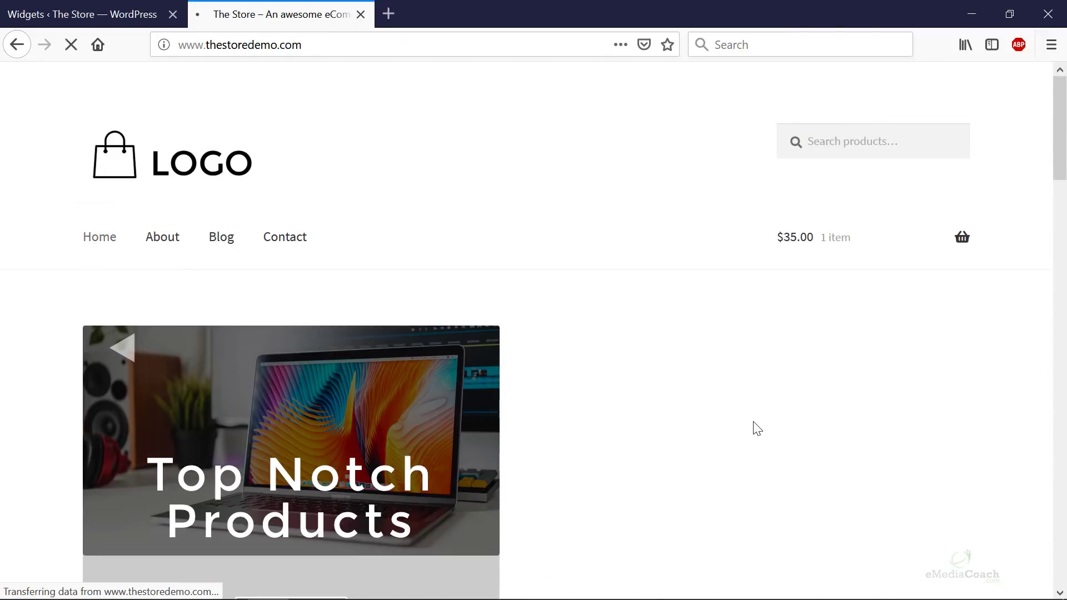
pyautogui.scroll(-15, 752, 425)
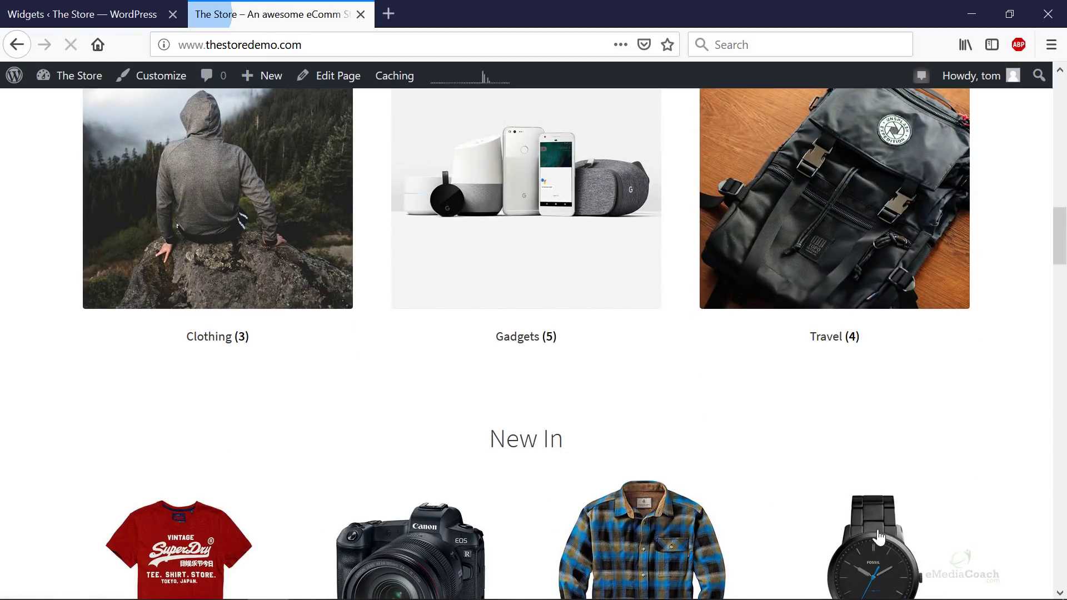
pyautogui.click(646, 553)
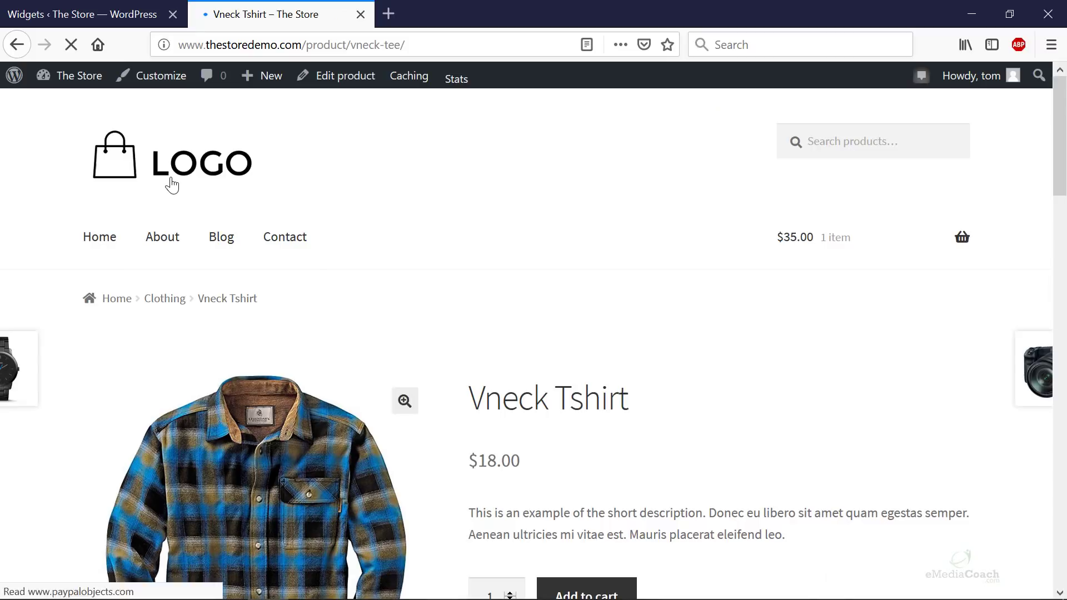
pyautogui.click(177, 177)
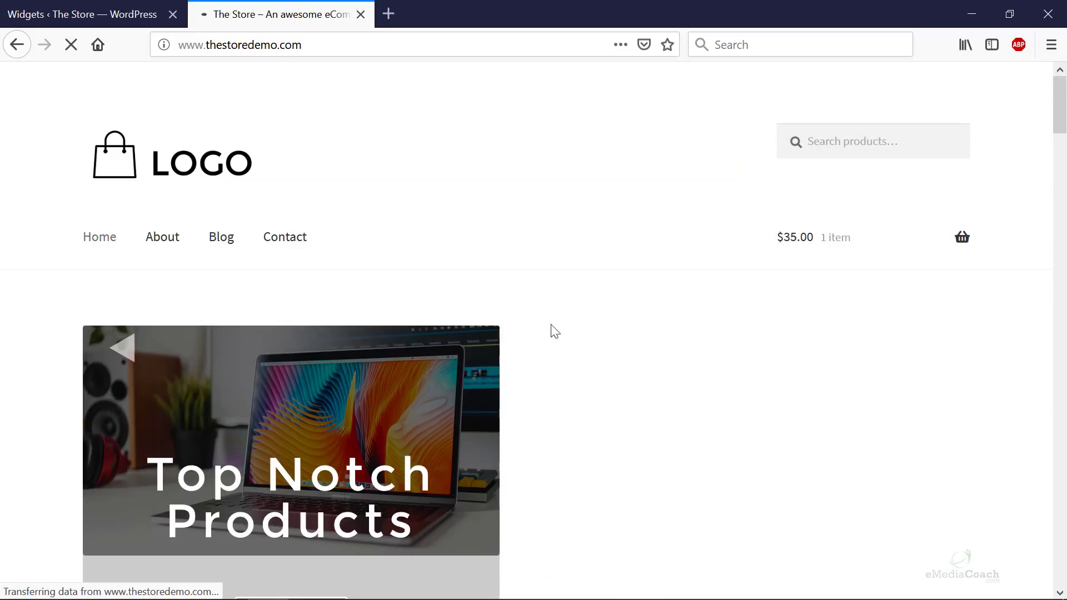
pyautogui.scroll(-15, 550, 328)
pyautogui.scroll(-1, 670, 296)
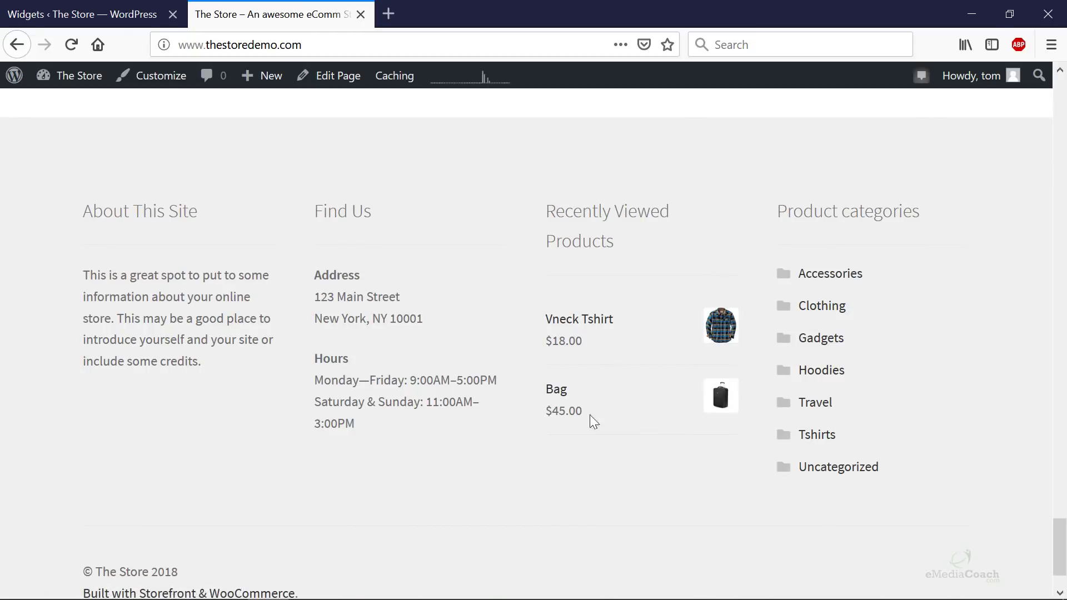
# - Back on Widgets, inspect the footer's About This Site and Find Us text widgets
pyautogui.click(84, 14)
pyautogui.scroll(-5, 839, 417)
pyautogui.scroll(6, 833, 389)
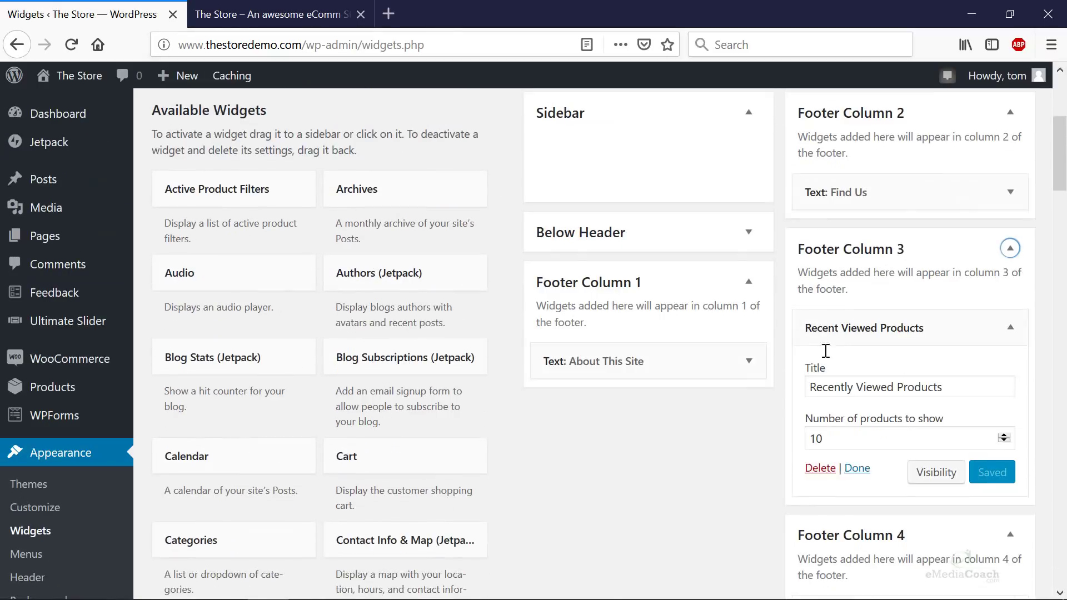
pyautogui.click(749, 367)
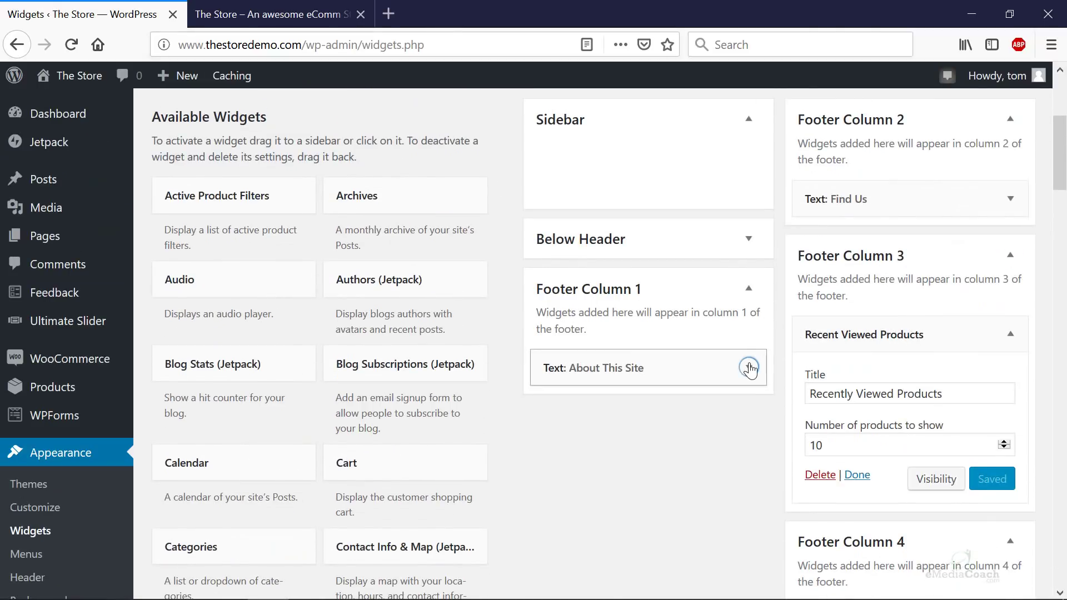
pyautogui.scroll(-1, 748, 382)
pyautogui.scroll(5, 931, 364)
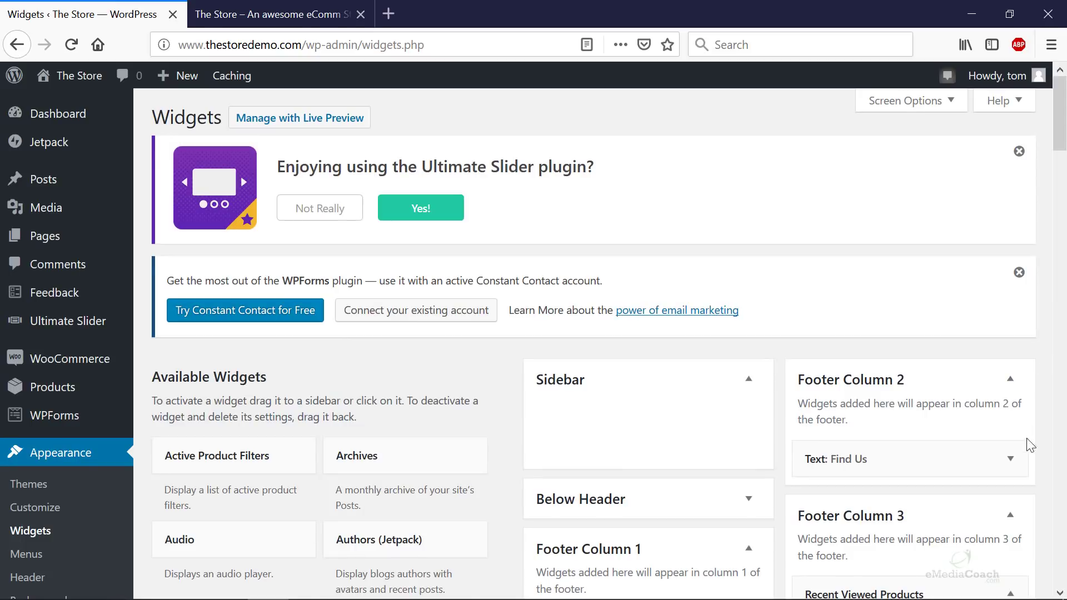
pyautogui.click(1009, 459)
pyautogui.scroll(-4, 945, 439)
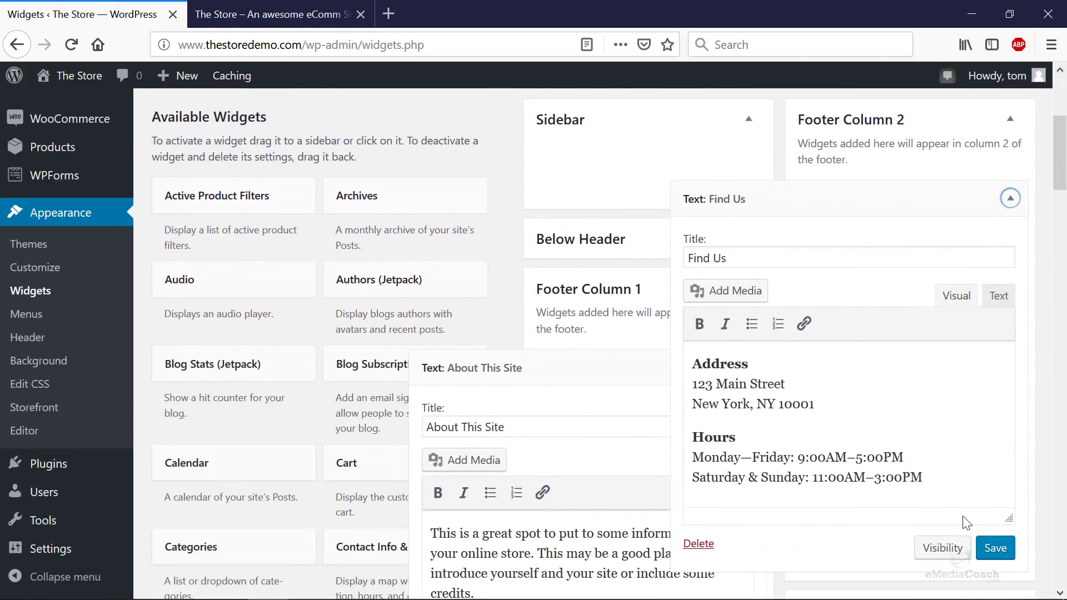
# - Open the On Sale Bag product on the live store and scroll through its page
pyautogui.click(259, 15)
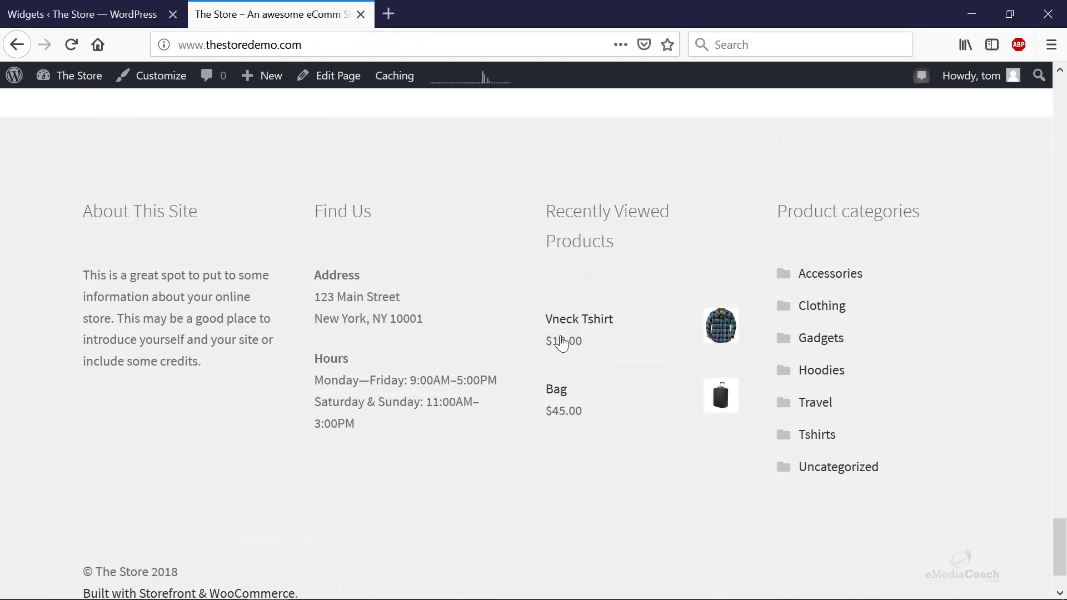
pyautogui.scroll(15, 558, 336)
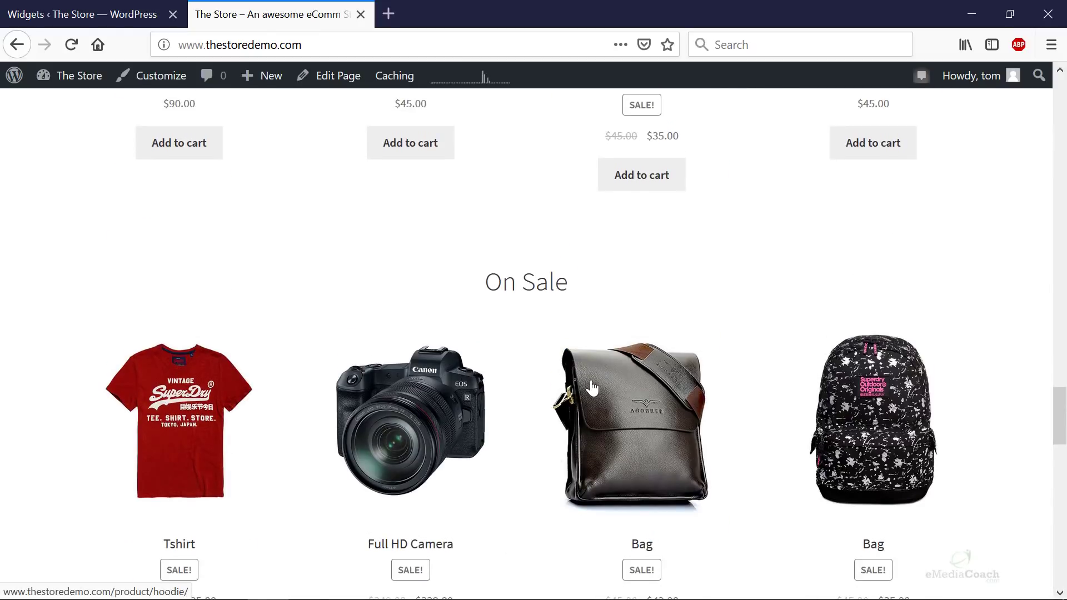
pyautogui.click(592, 394)
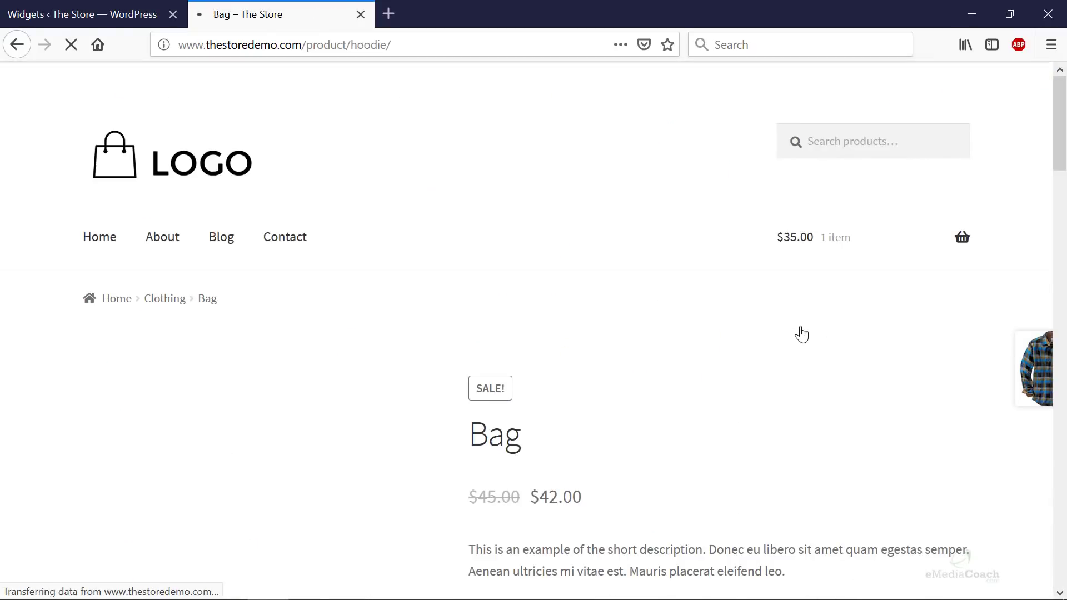
pyautogui.scroll(-3, 722, 325)
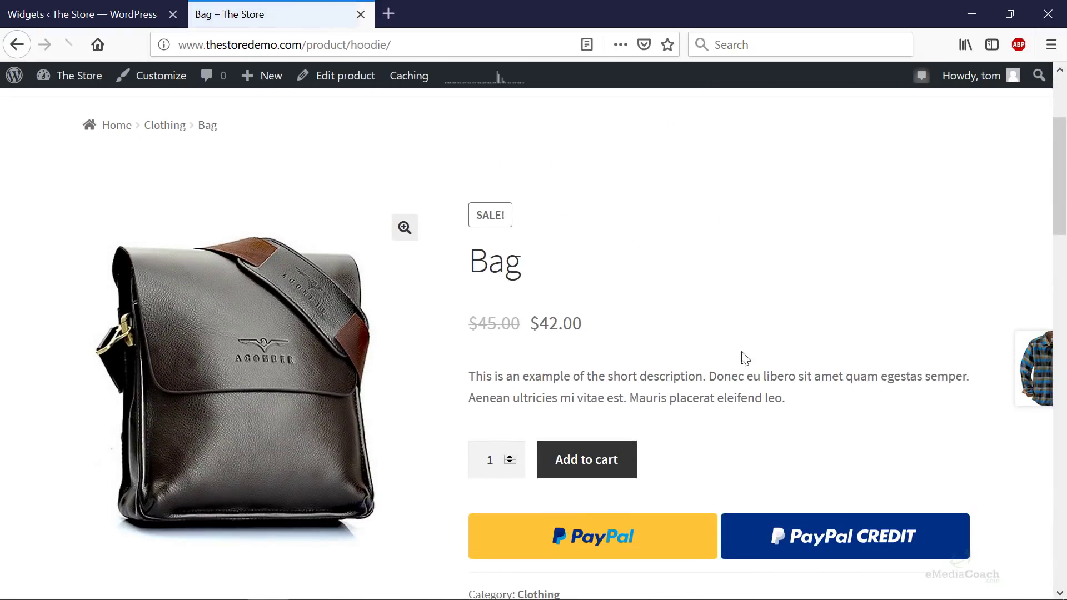
pyautogui.scroll(-2, 944, 378)
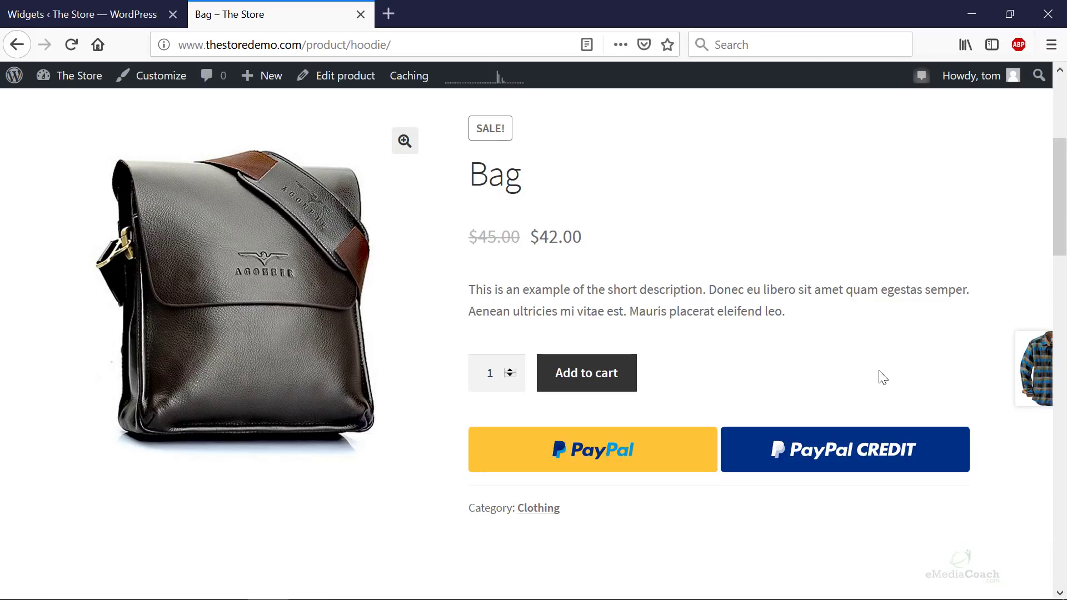
pyautogui.scroll(5, 666, 224)
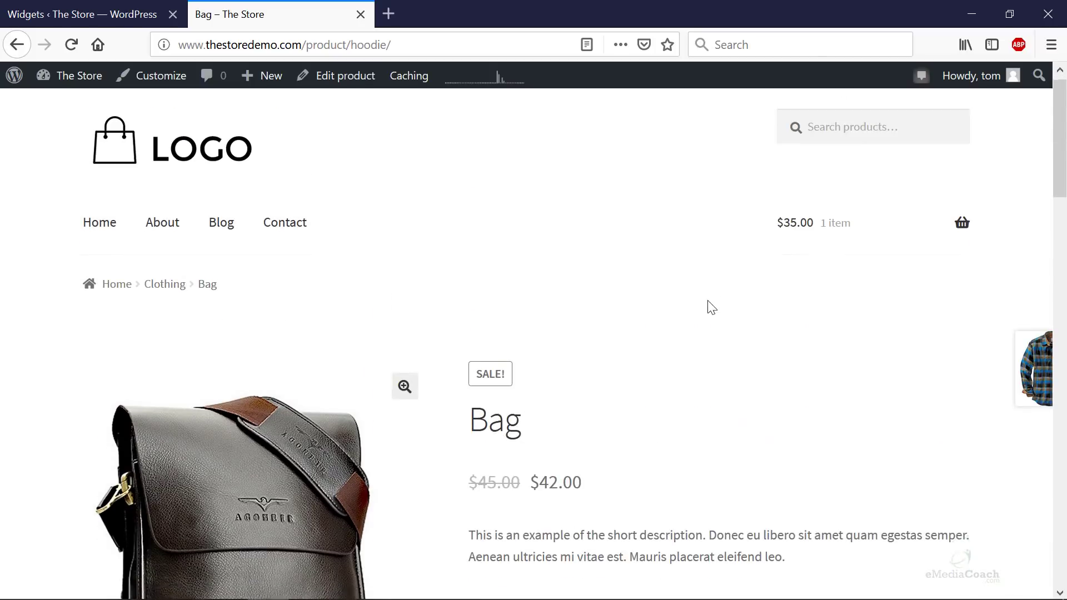
pyautogui.scroll(-20, 707, 305)
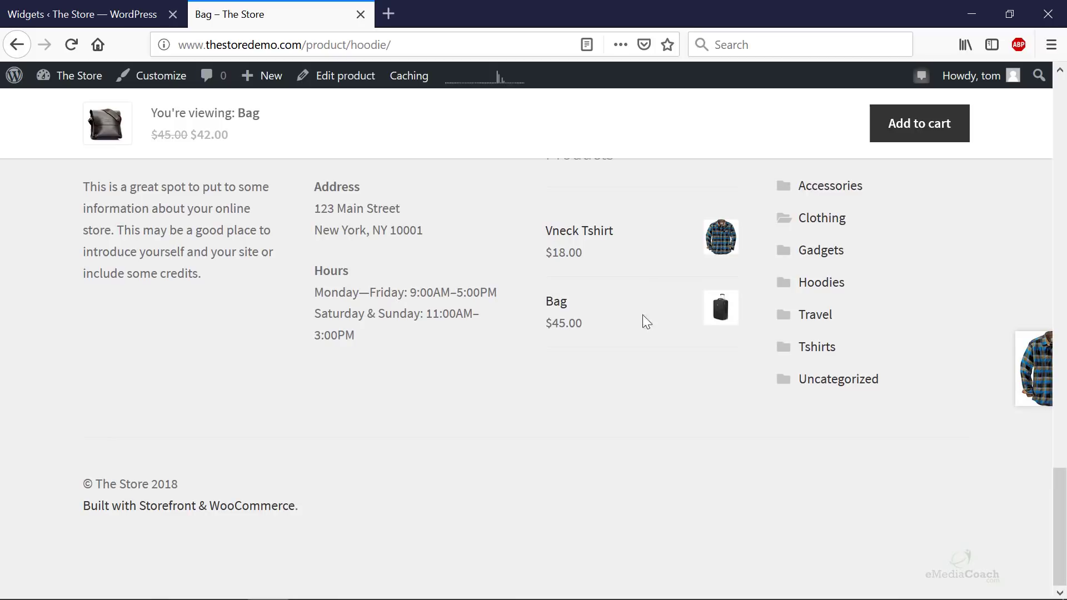
pyautogui.scroll(15, 588, 308)
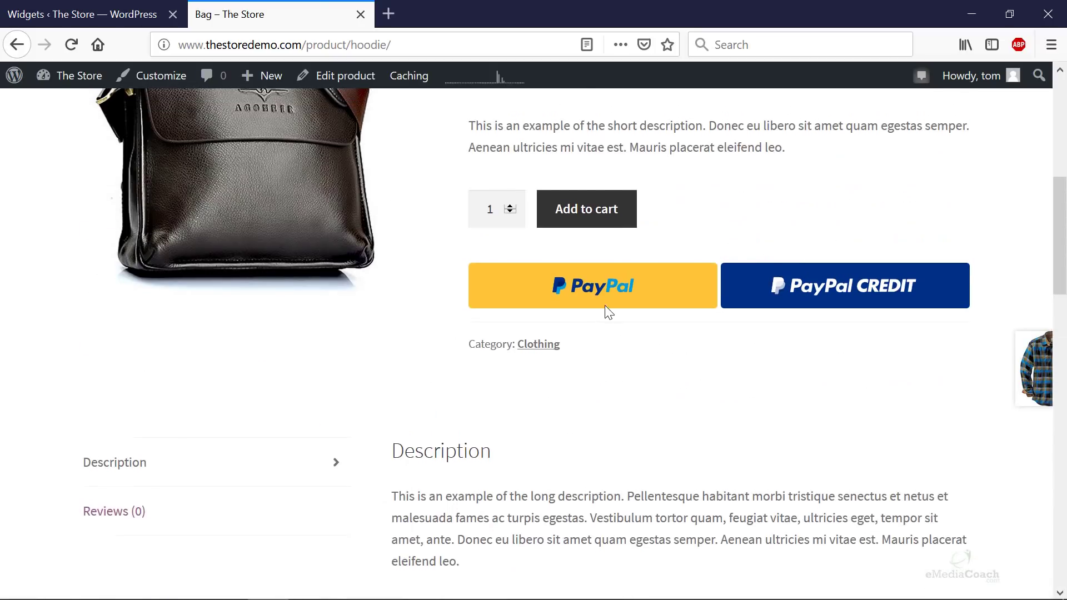
pyautogui.scroll(2, 609, 313)
pyautogui.scroll(-3, 611, 315)
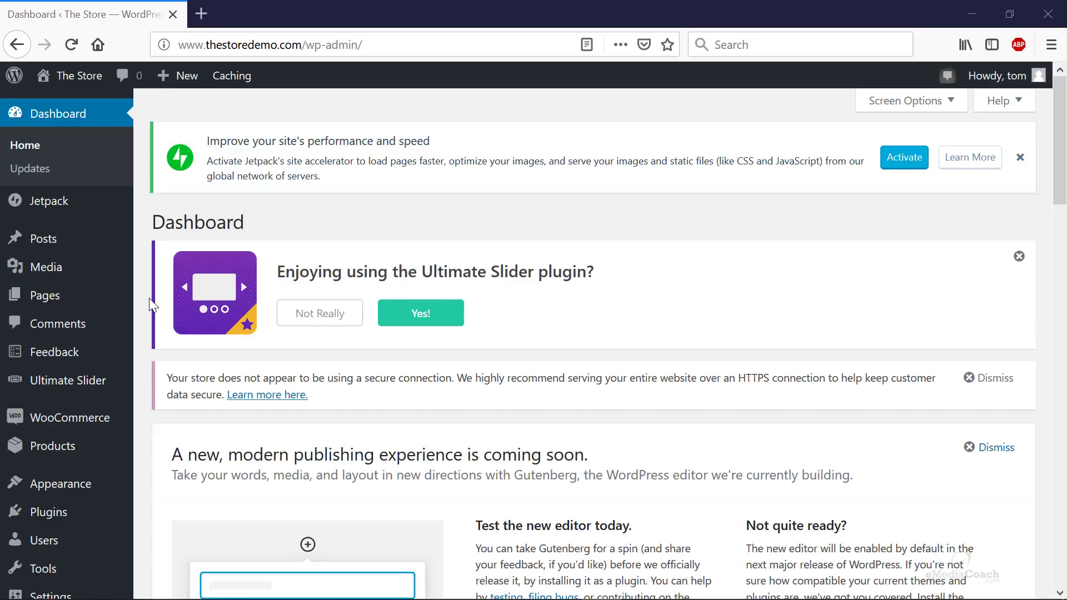
# - Start a new page titled 'Contact Us'
pyautogui.moveTo(79, 305)
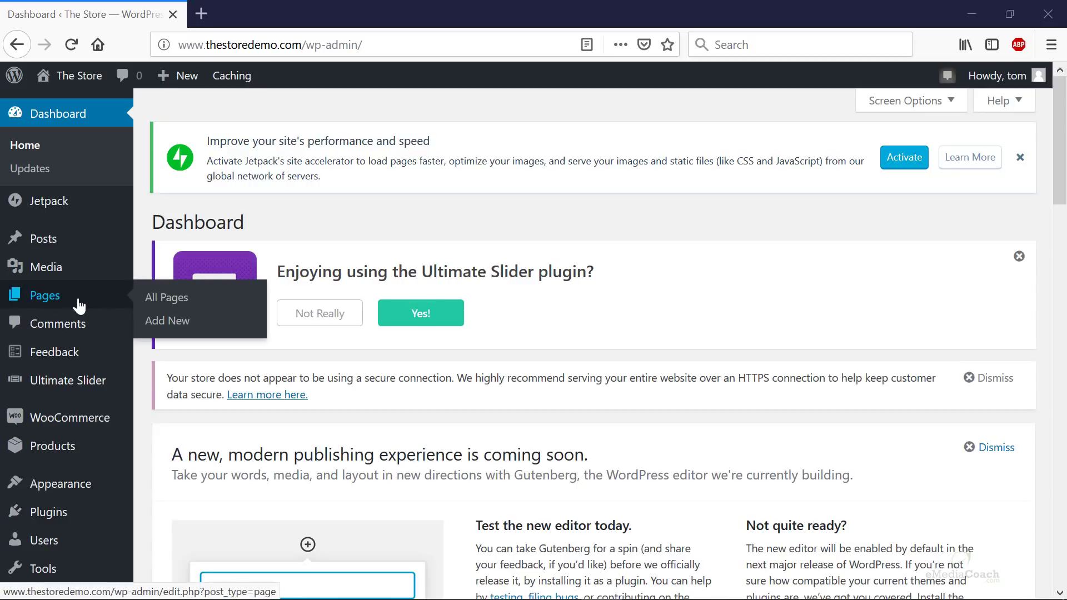
pyautogui.click(213, 326)
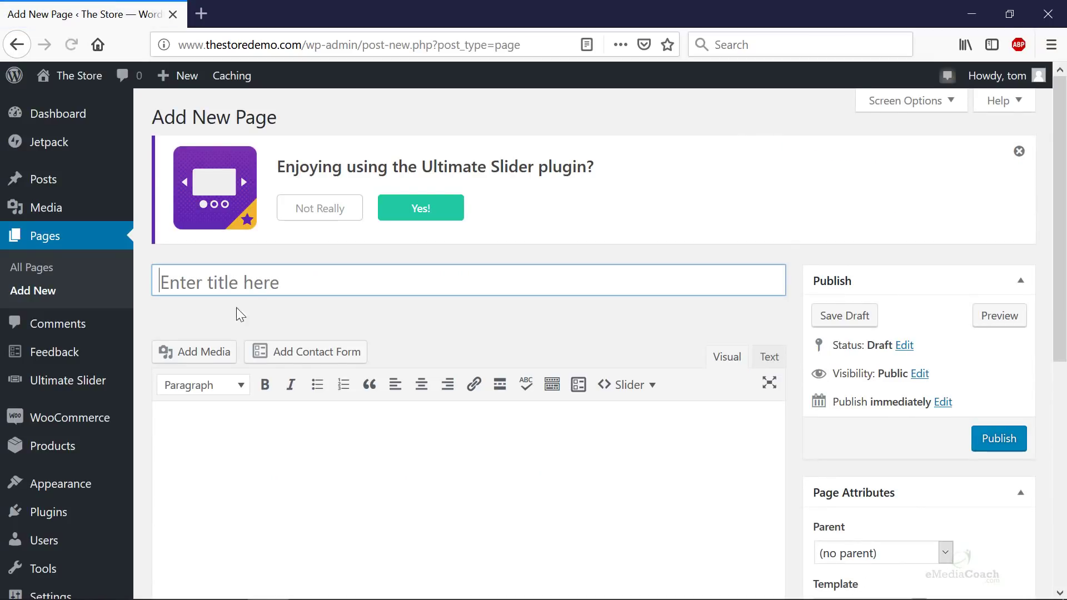
pyautogui.click(265, 283)
pyautogui.write('Contan')
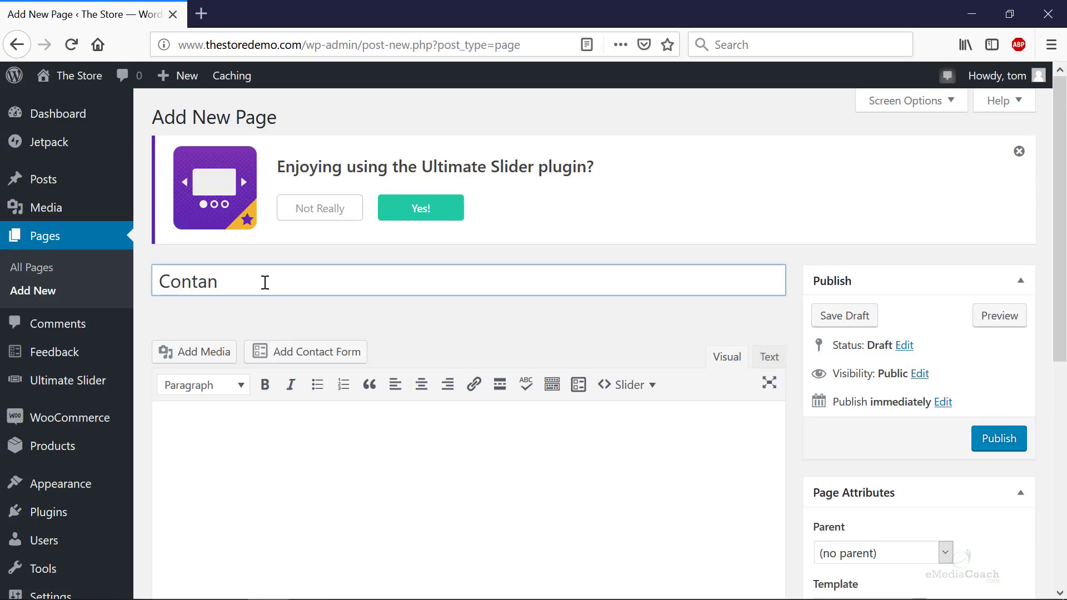
pyautogui.press('BackSpace')
pyautogui.write('ct Us')
# - Set the page template to Full width and publish the page
pyautogui.scroll(-3, 853, 388)
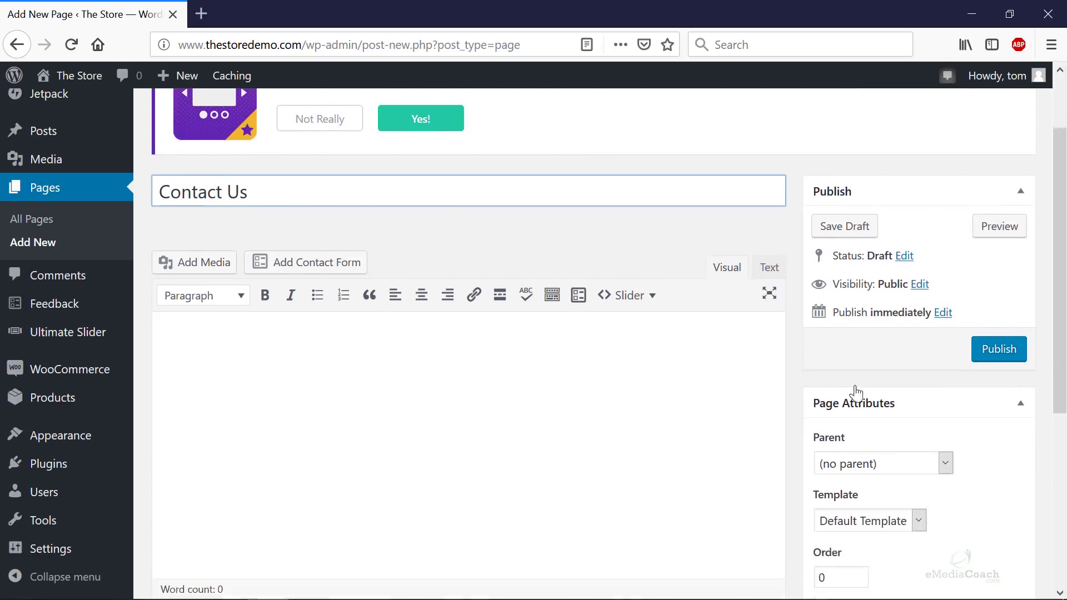
pyautogui.click(872, 437)
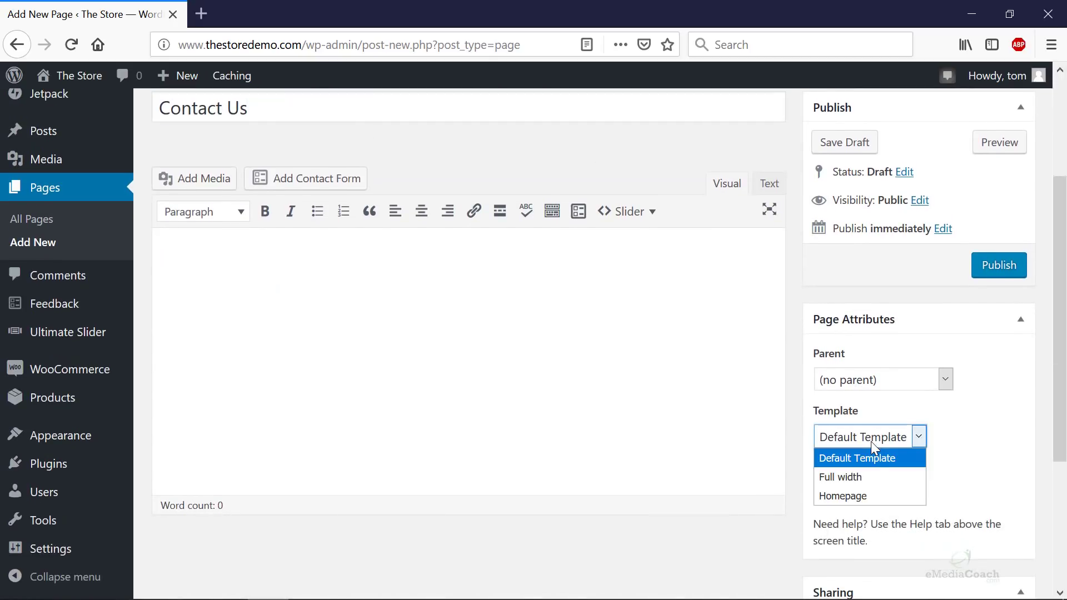
pyautogui.click(858, 479)
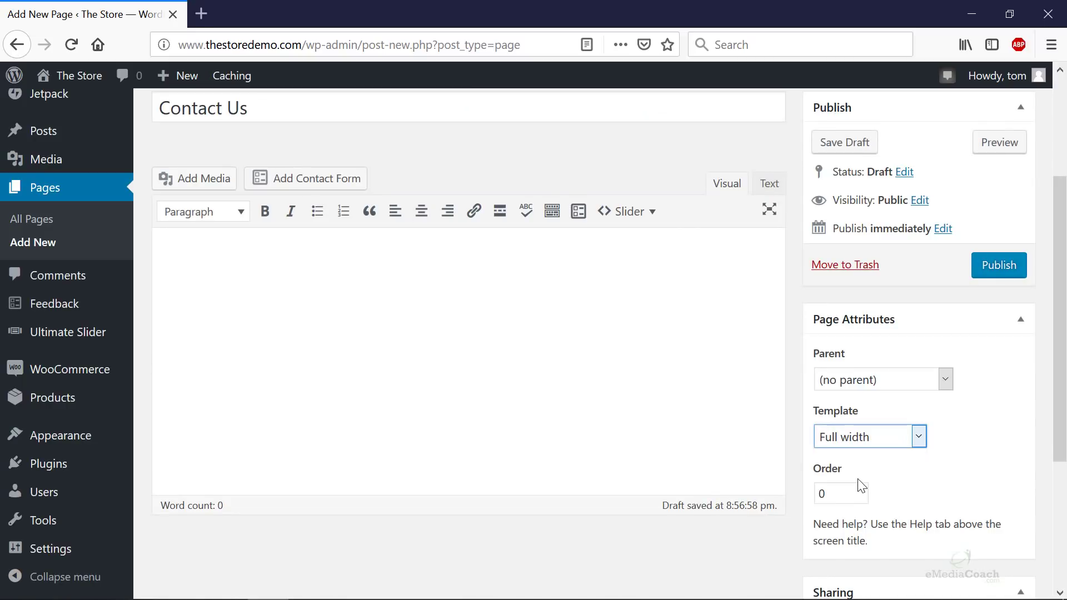
pyautogui.click(870, 439)
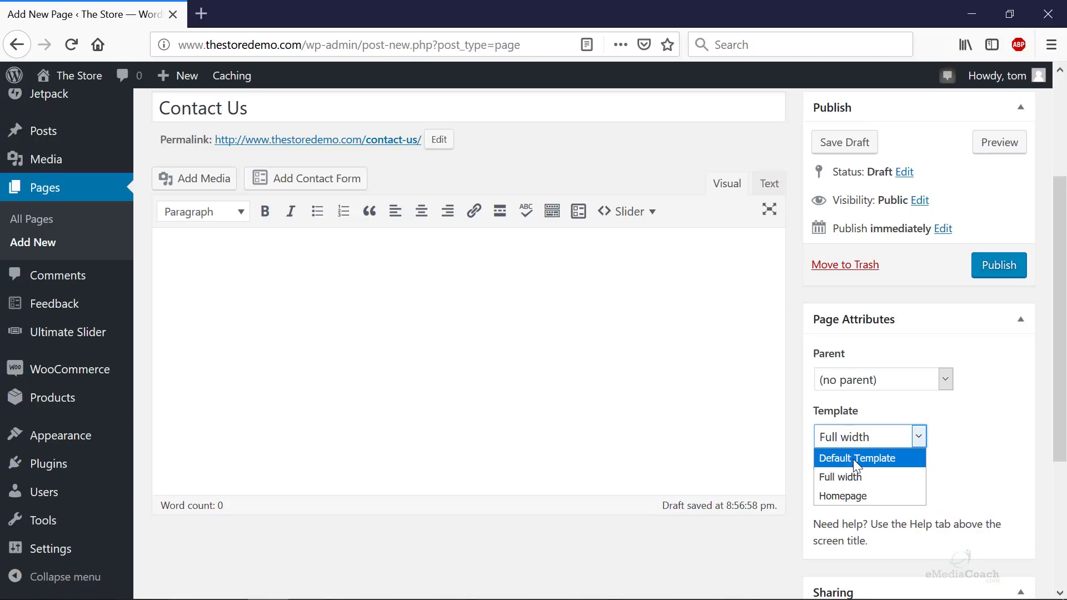
pyautogui.click(979, 477)
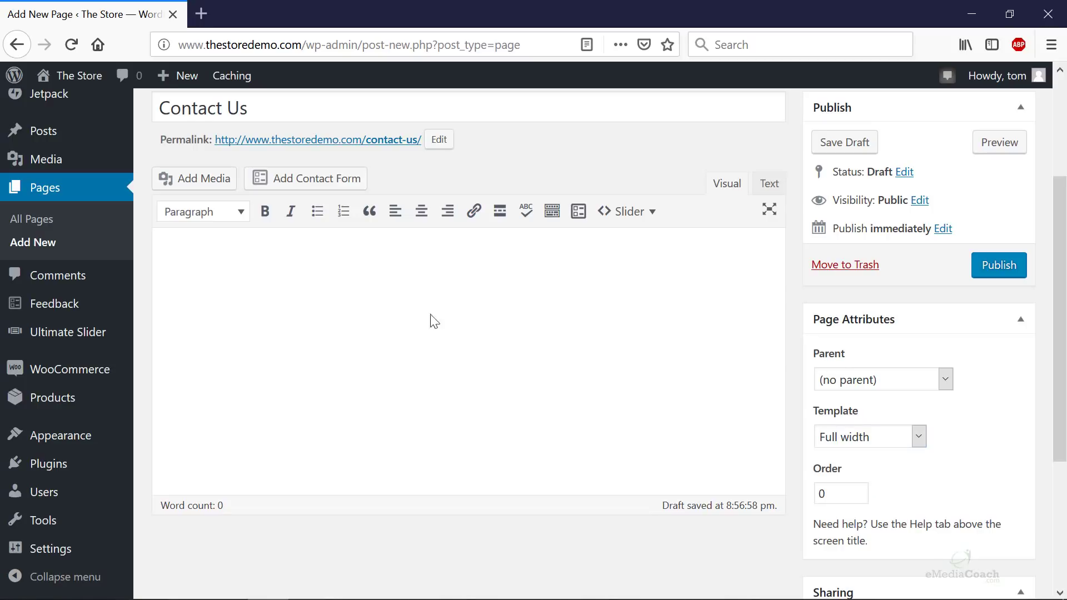
pyautogui.scroll(-4, 988, 290)
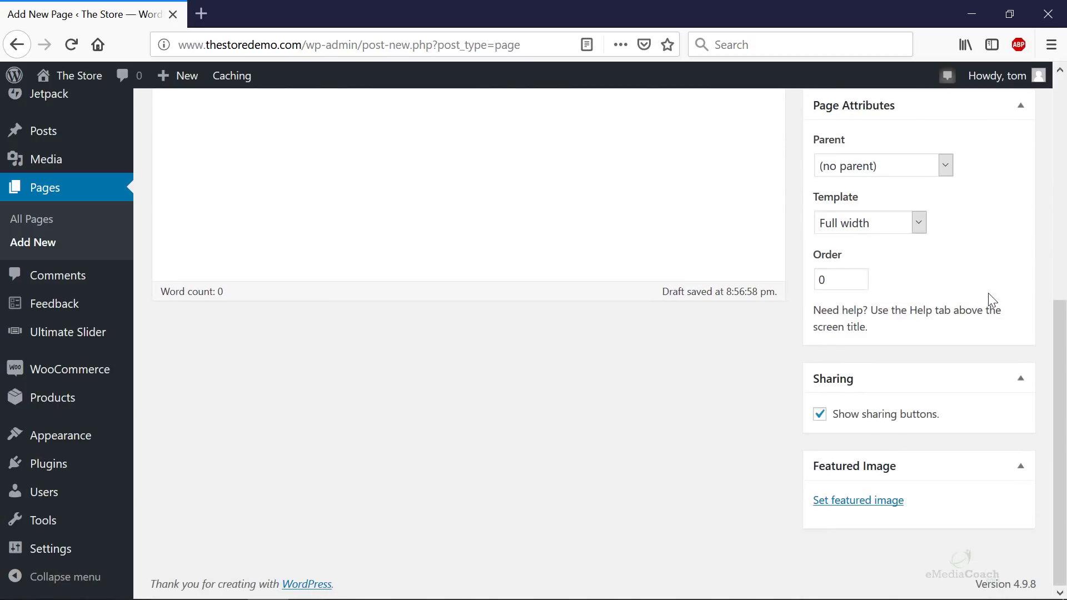
pyautogui.scroll(5, 402, 385)
pyautogui.click(999, 438)
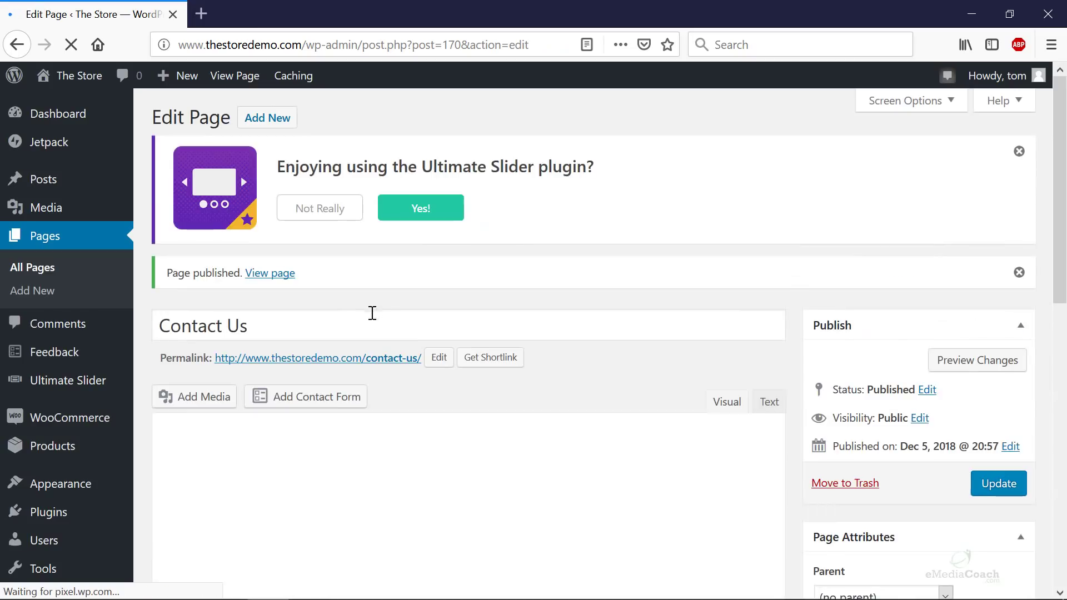
# - Open the published Contact Us page in a new browser tab and return to the editor
pyautogui.rightClick(364, 360)
pyautogui.click(404, 374)
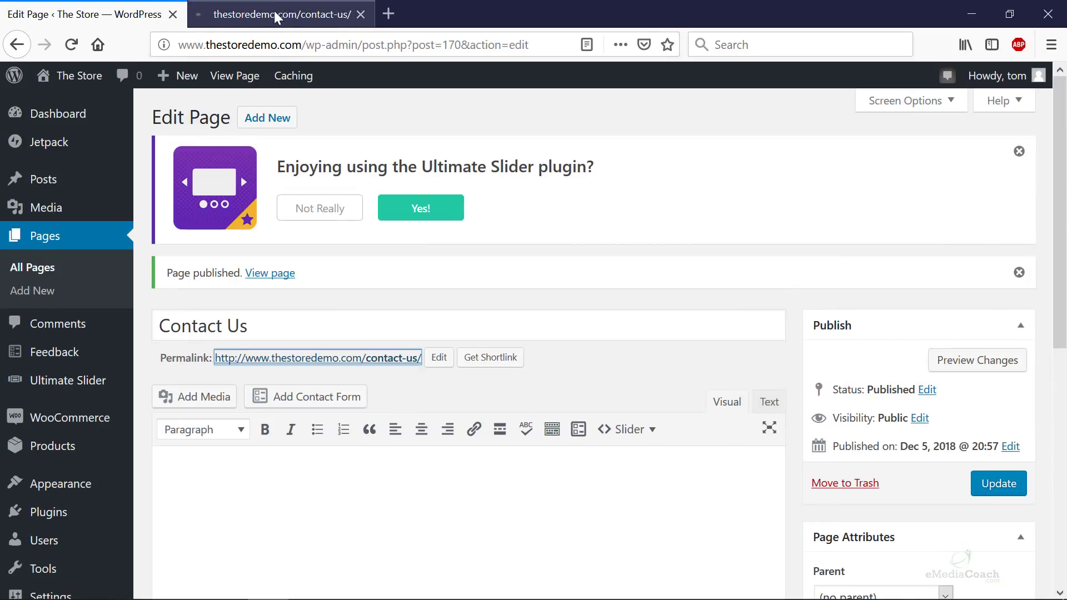
pyautogui.click(274, 12)
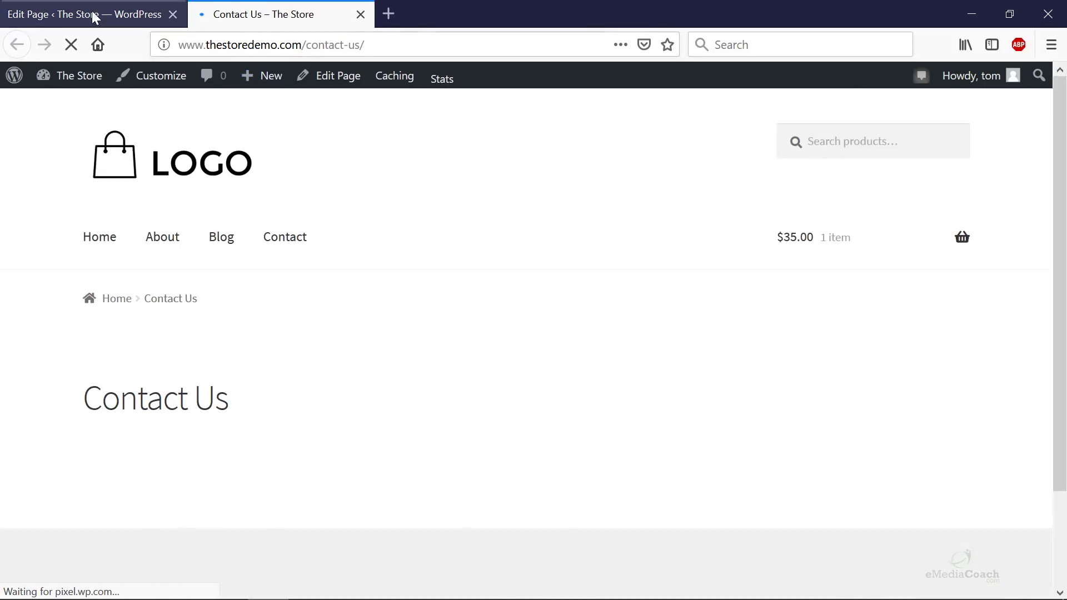
pyautogui.click(90, 13)
# - Change the permalink slug to 'contact-us' and confirm the live page loads there
pyautogui.click(439, 358)
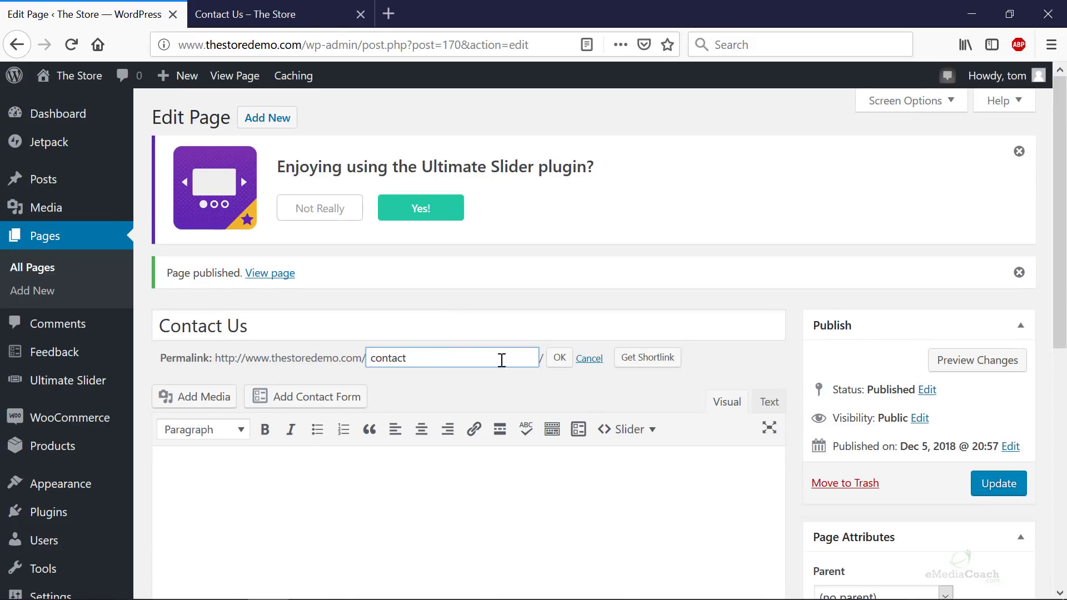
pyautogui.click(560, 356)
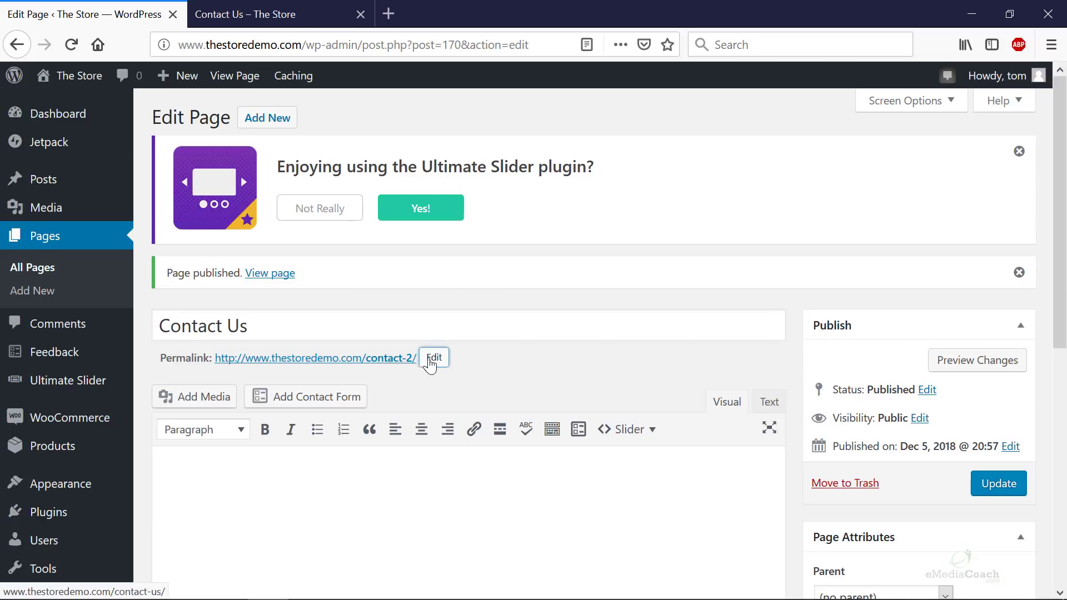
pyautogui.click(433, 358)
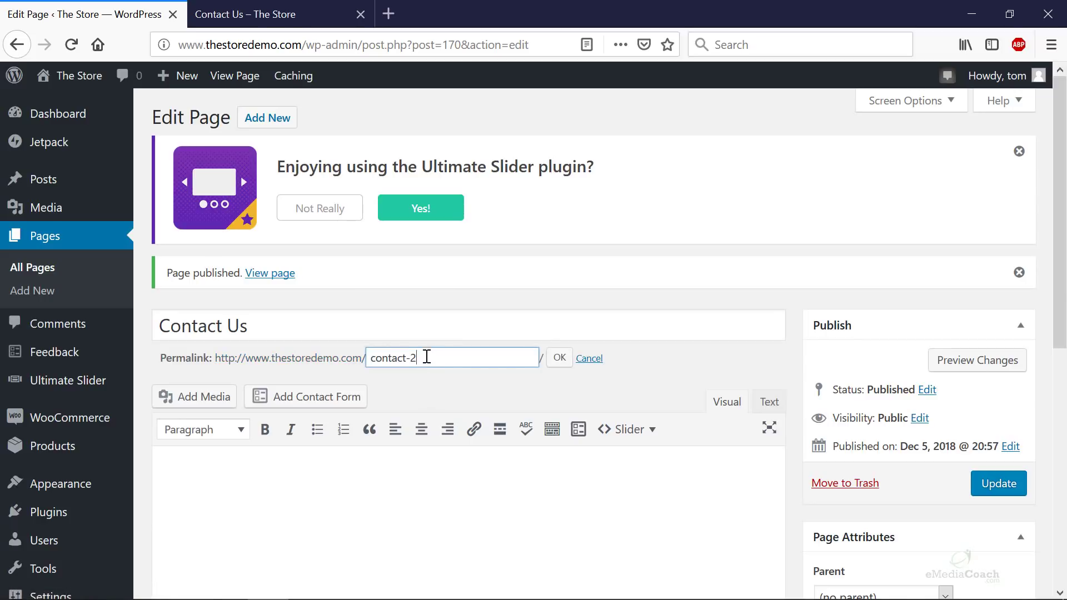
pyautogui.write('us')
pyautogui.click(561, 358)
pyautogui.click(251, 17)
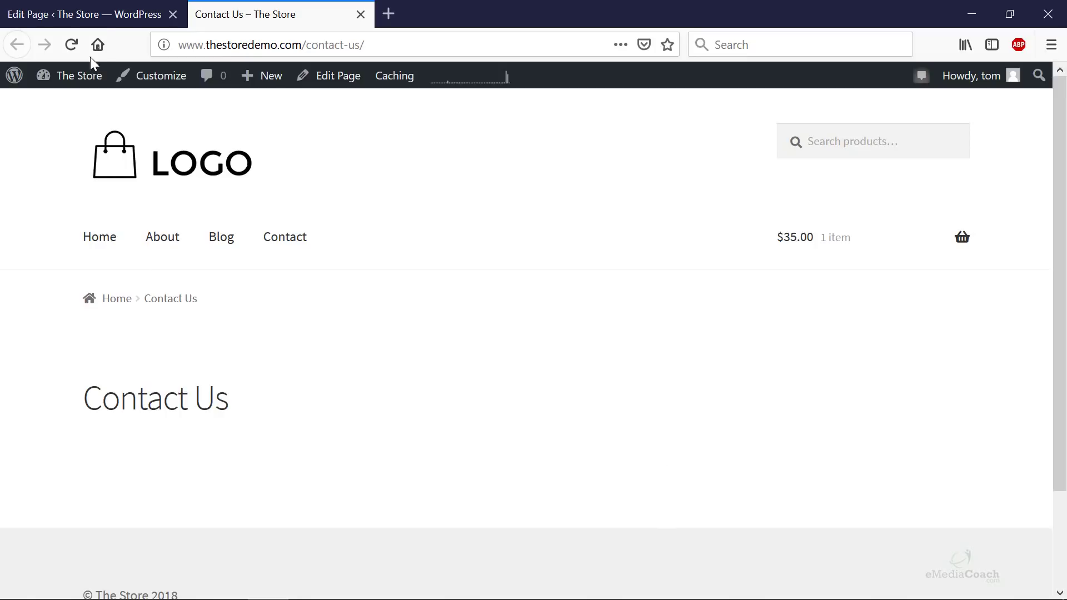
pyautogui.click(93, 15)
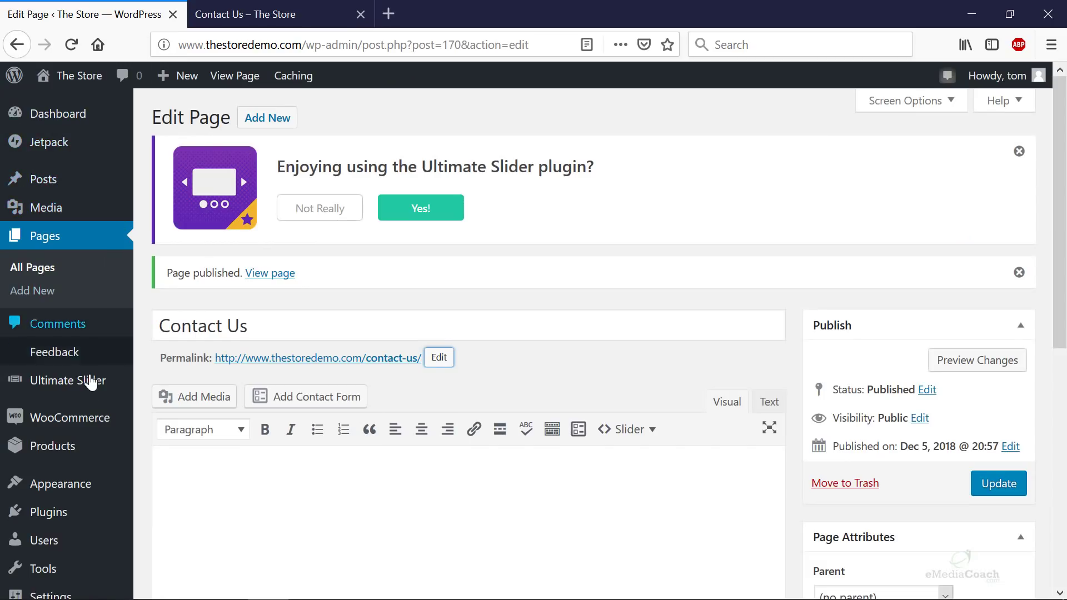
pyautogui.moveTo(89, 518)
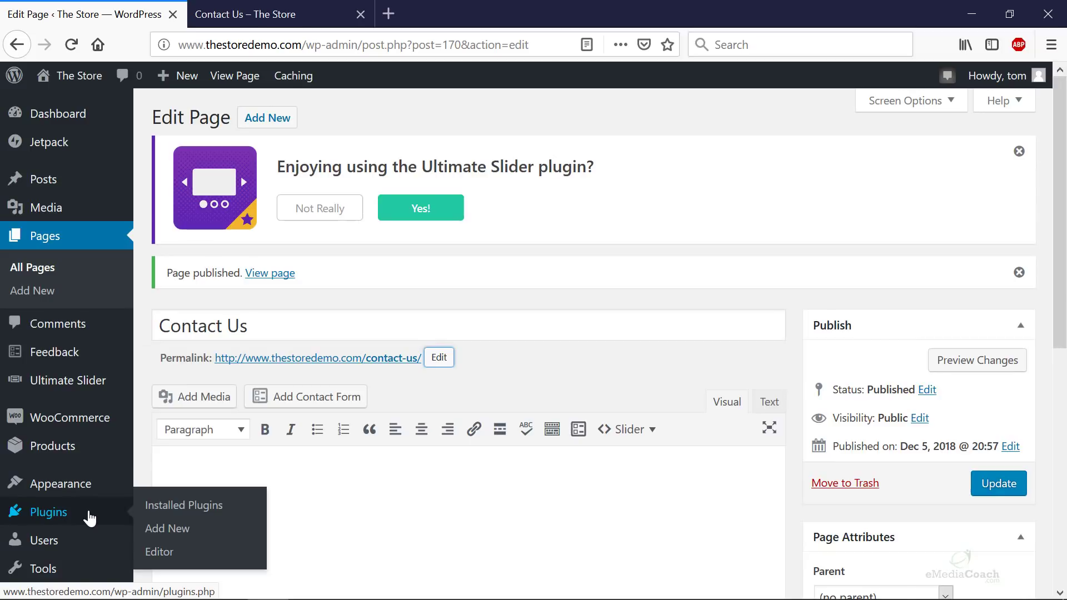
# - Search the plugin directory for 'wpforms', then install and activate Contact Form by WPForms
pyautogui.click(175, 536)
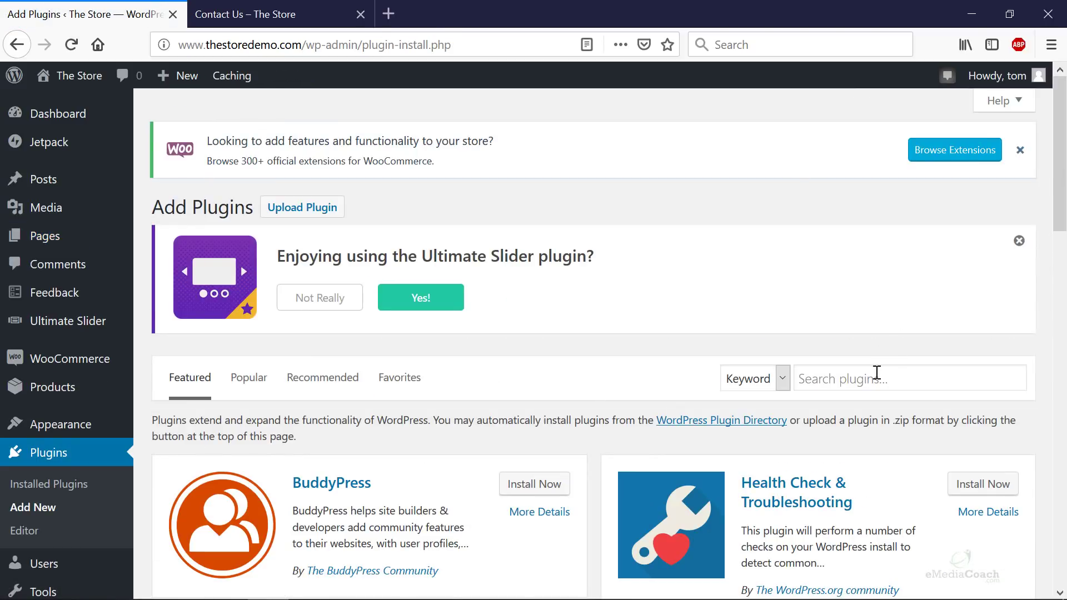
pyautogui.click(875, 369)
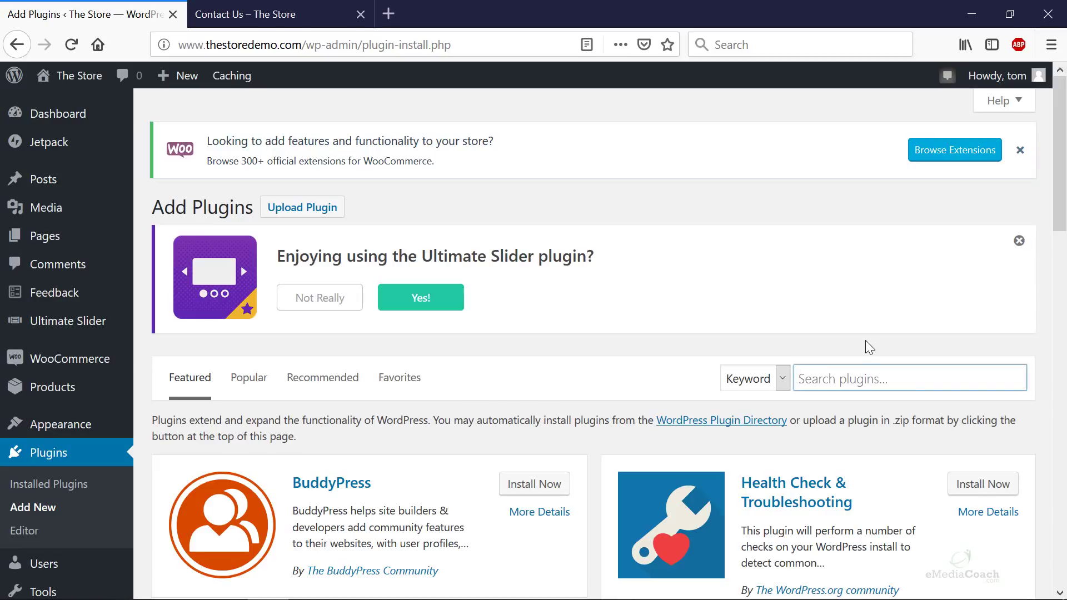
pyautogui.write('wpforms')
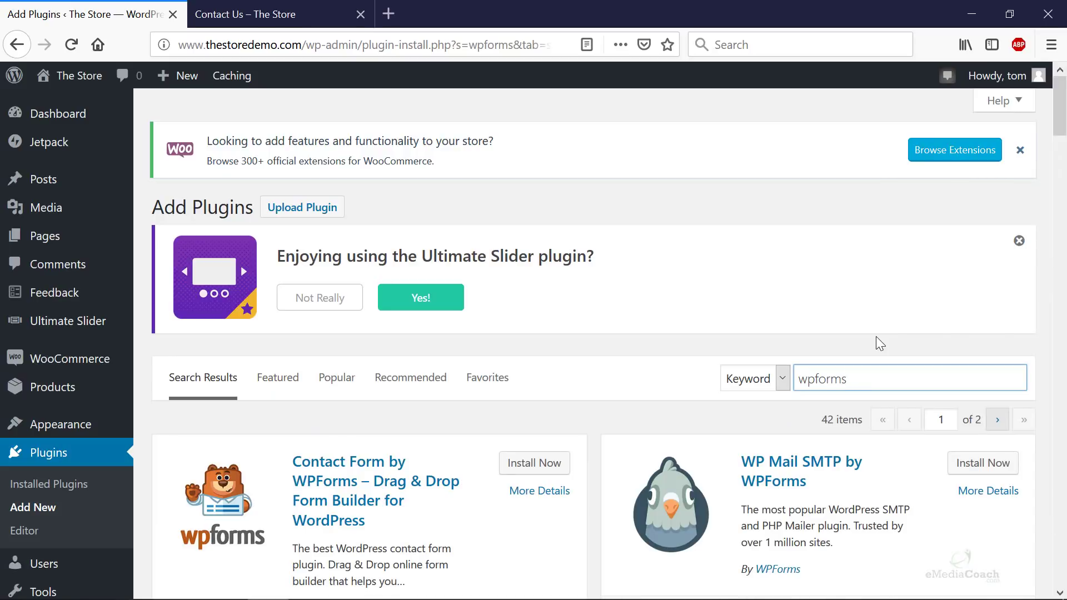
pyautogui.scroll(-5, 683, 340)
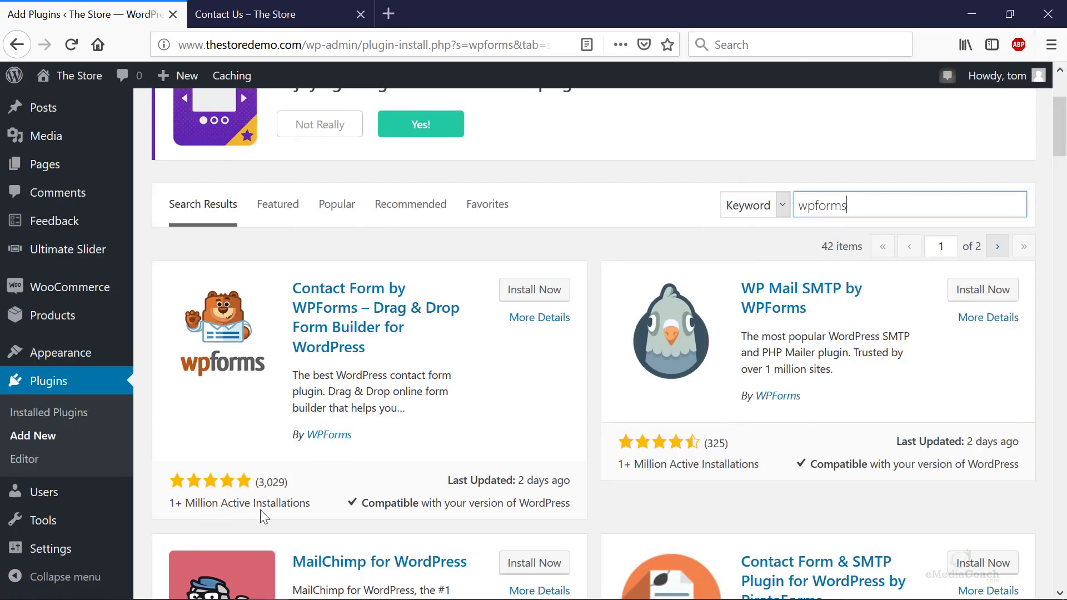
pyautogui.click(549, 290)
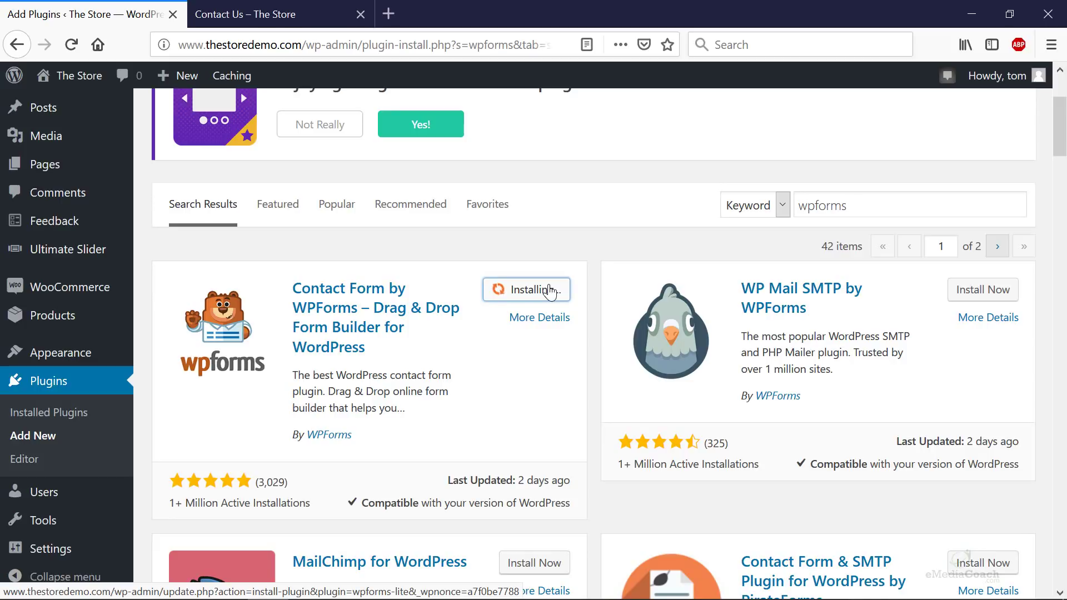
pyautogui.click(550, 290)
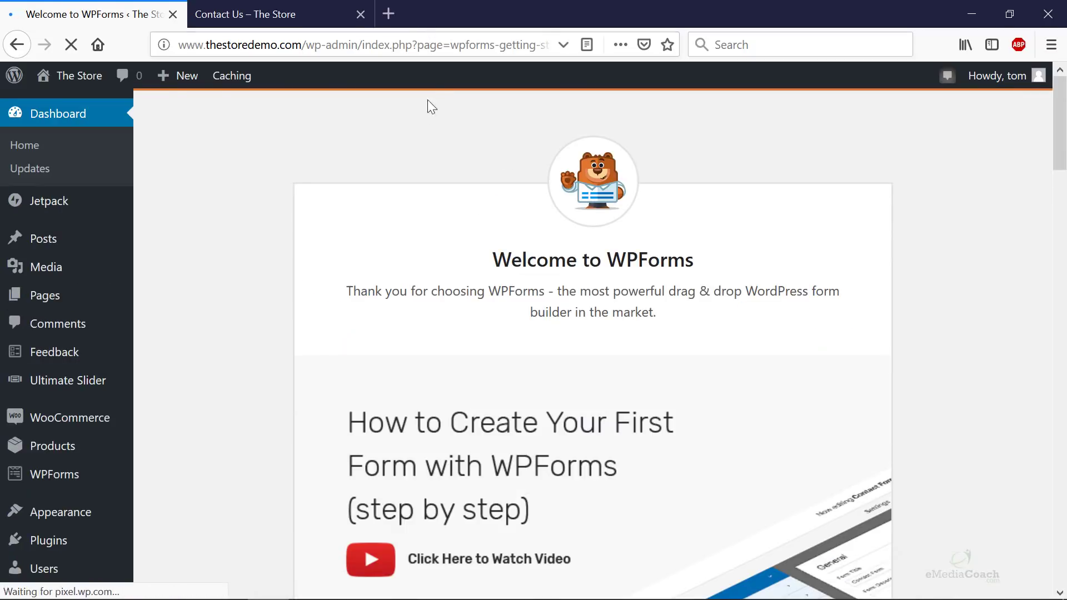
# - Start a new form from the WPForms Add New menu
pyautogui.scroll(-2, 245, 250)
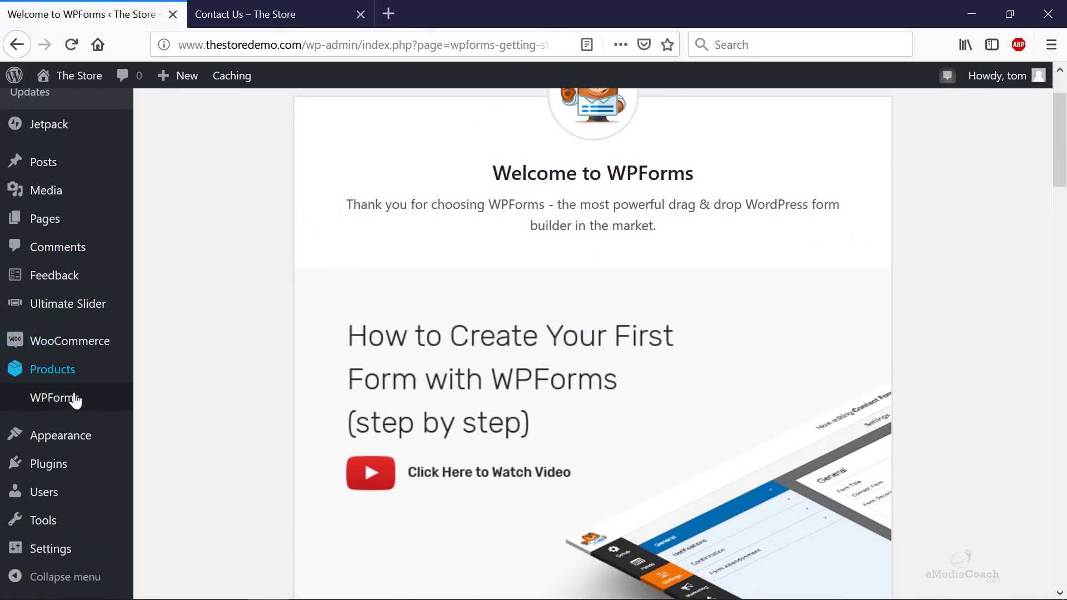
pyautogui.moveTo(73, 408)
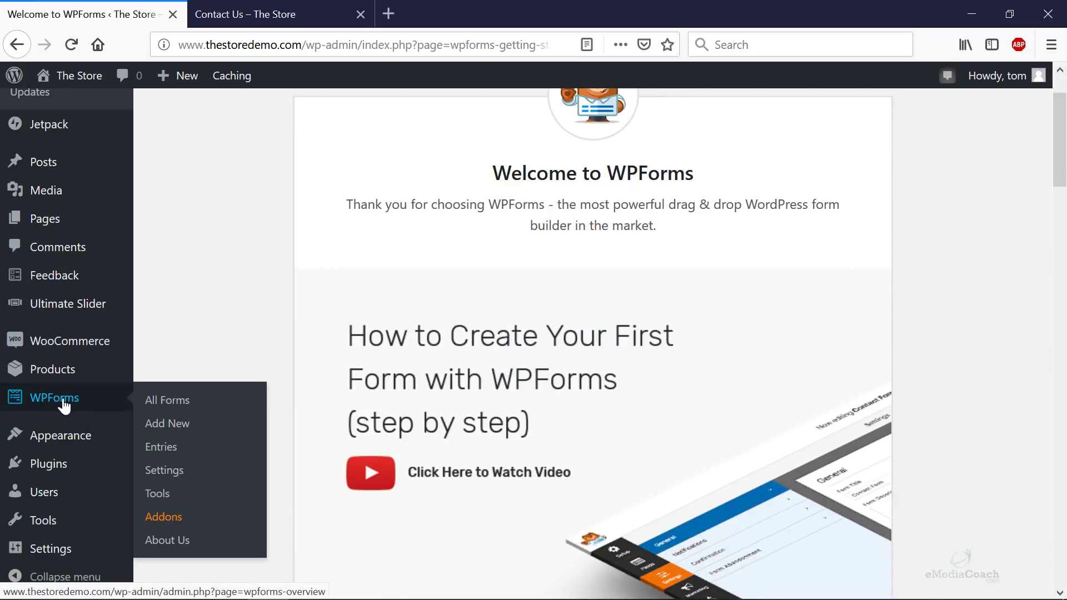
pyautogui.click(190, 434)
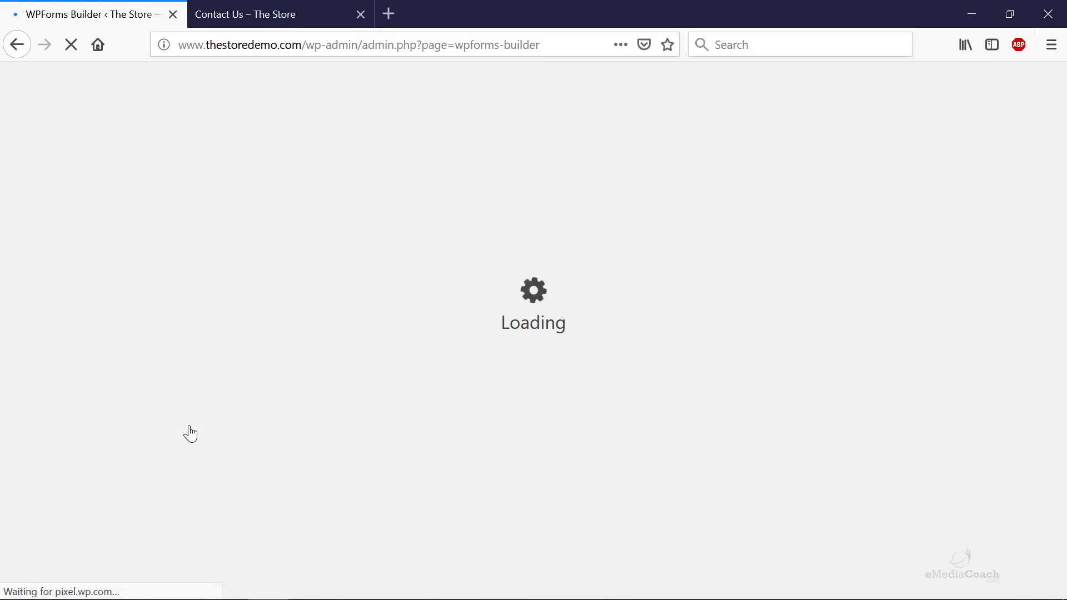
# - Create the form from the Simple Contact Form template card
pyautogui.scroll(-3, 328, 406)
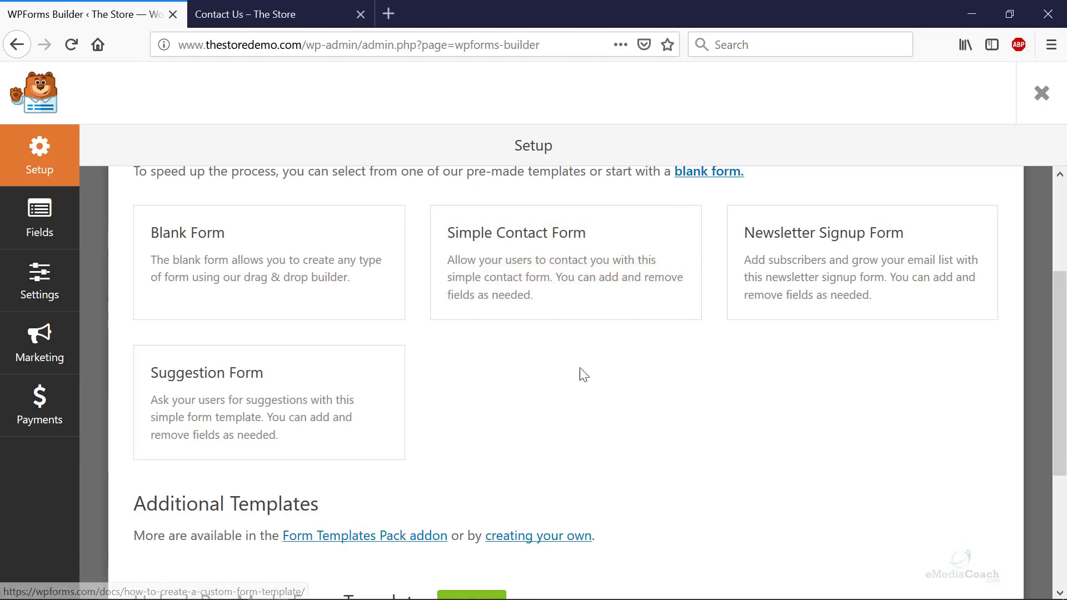
pyautogui.moveTo(552, 301)
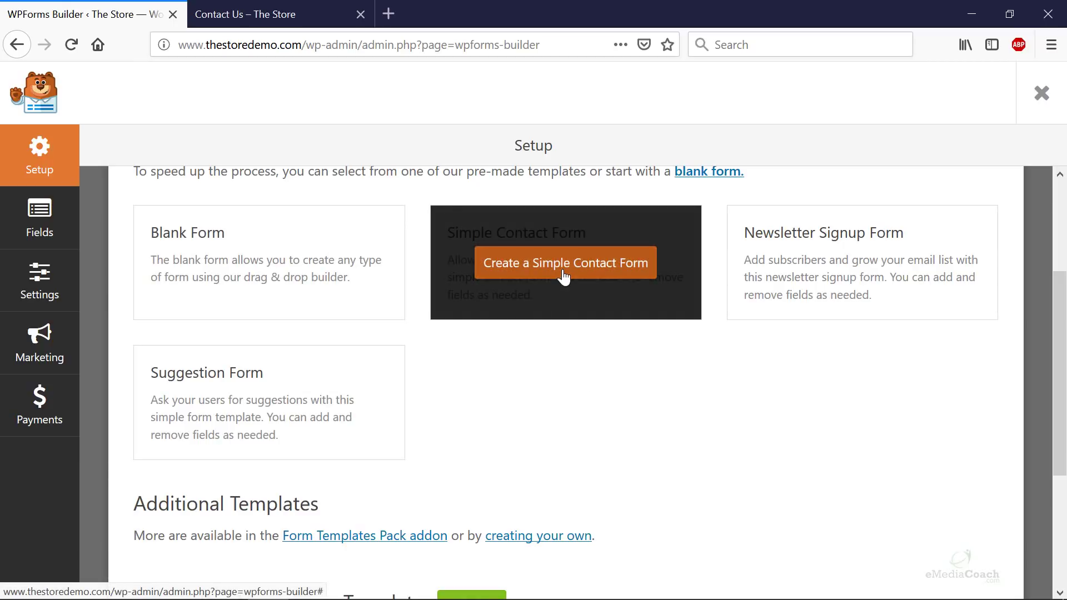
pyautogui.click(564, 276)
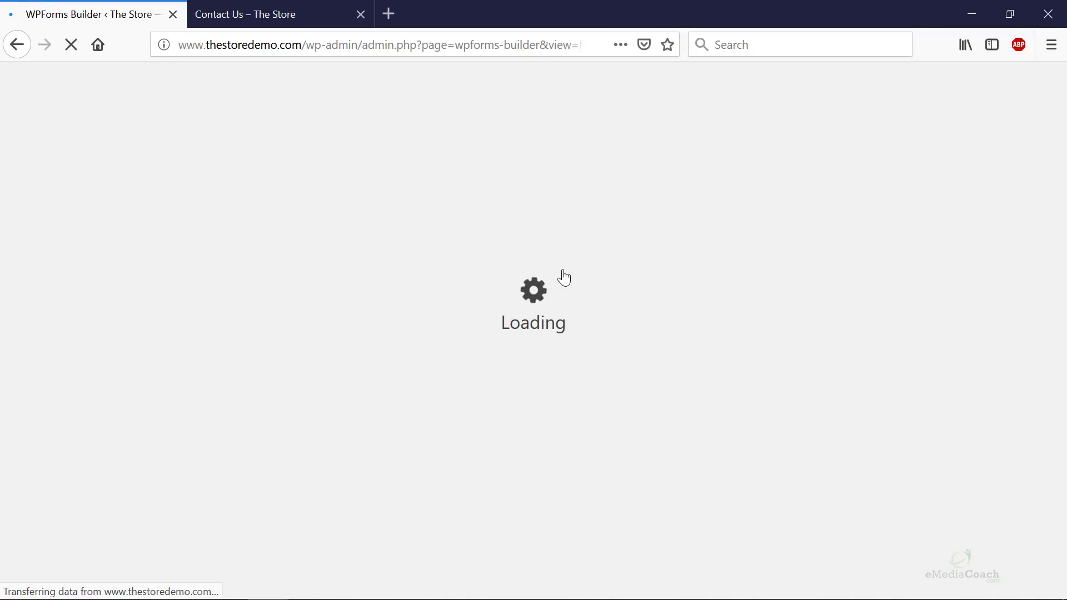
# - Inspect the Name field's options, its label and Required toggle, and browse the field list
pyautogui.scroll(-2, 567, 278)
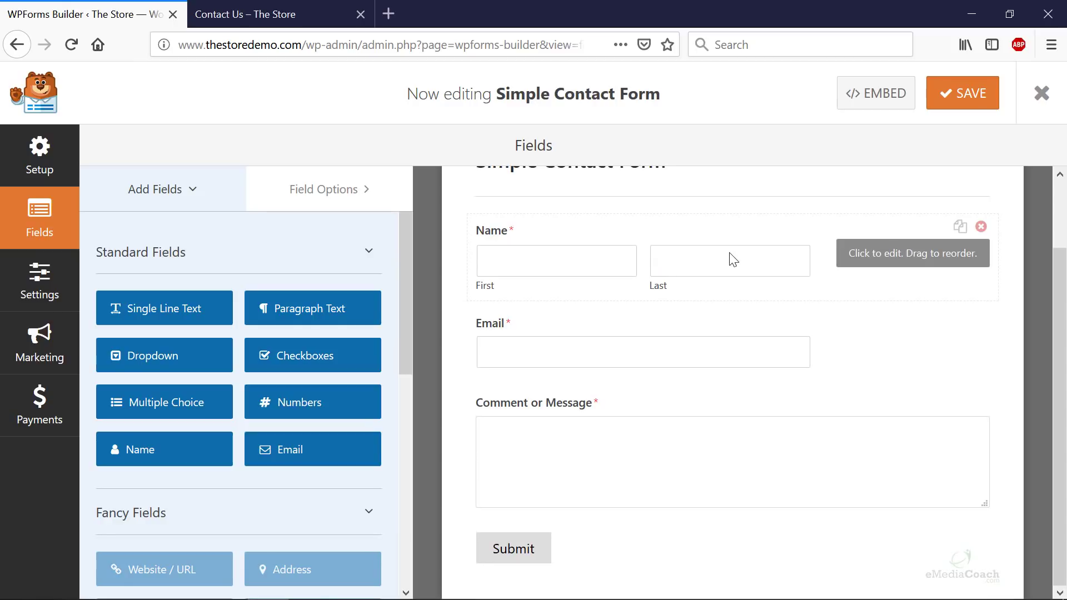
pyautogui.click(643, 258)
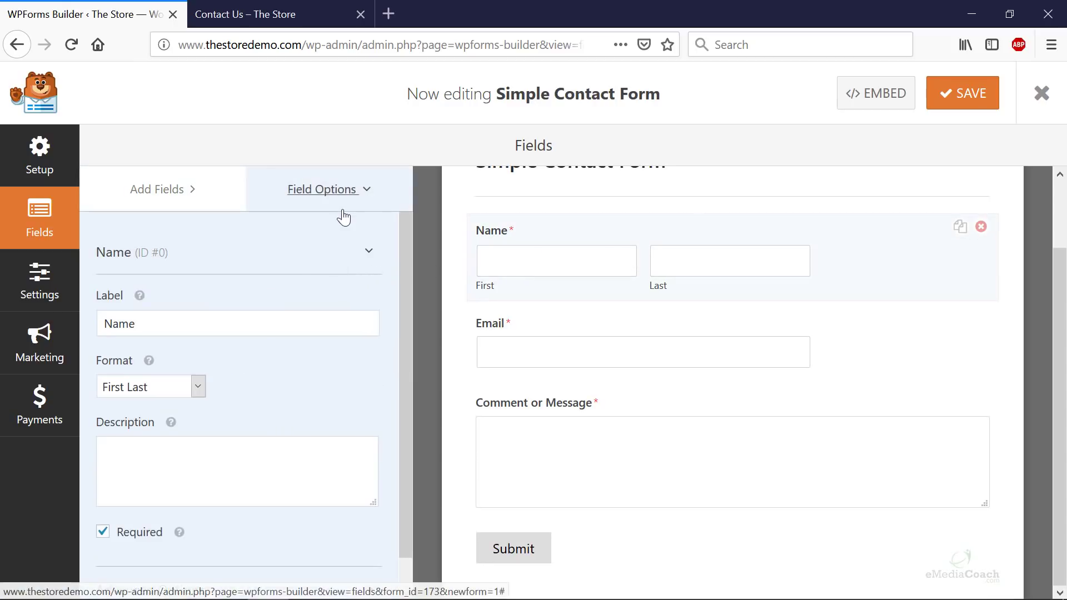
pyautogui.scroll(-1, 184, 400)
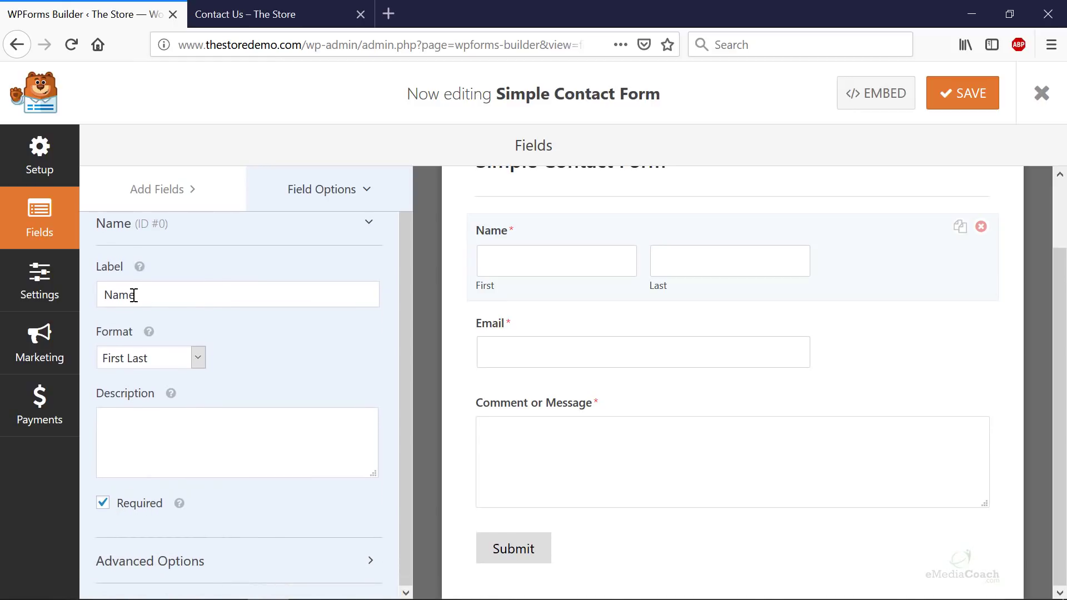
pyautogui.click(151, 294)
pyautogui.click(102, 513)
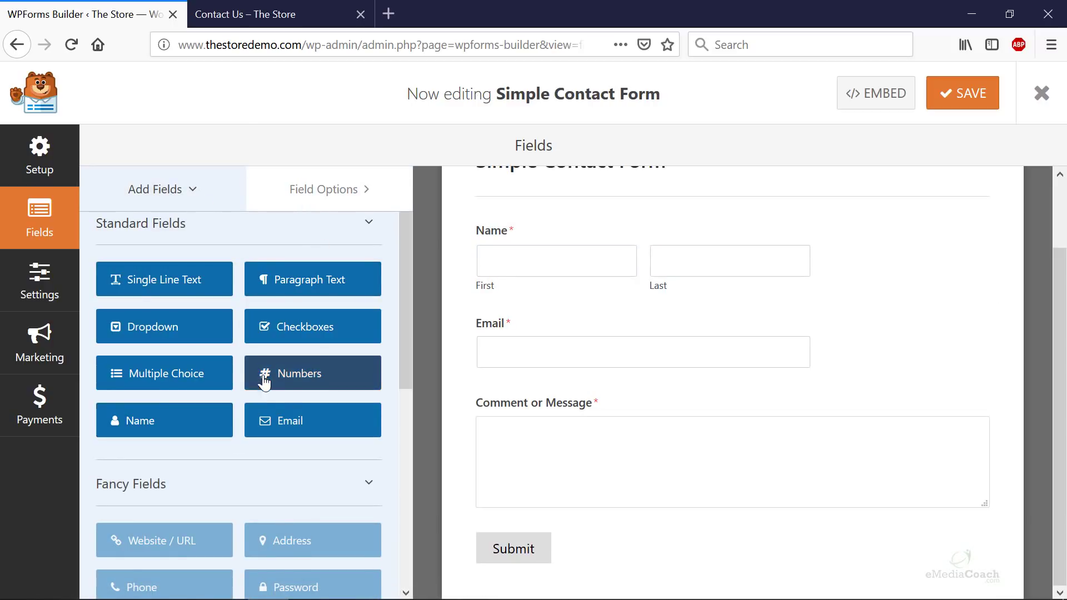
pyautogui.scroll(-4, 183, 356)
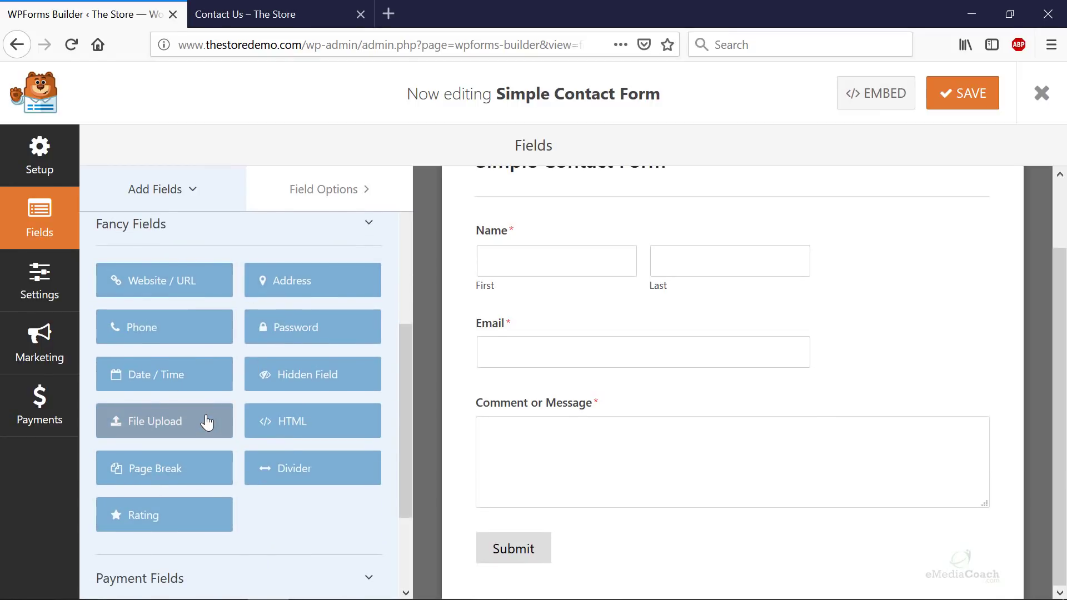
pyautogui.scroll(2, 207, 422)
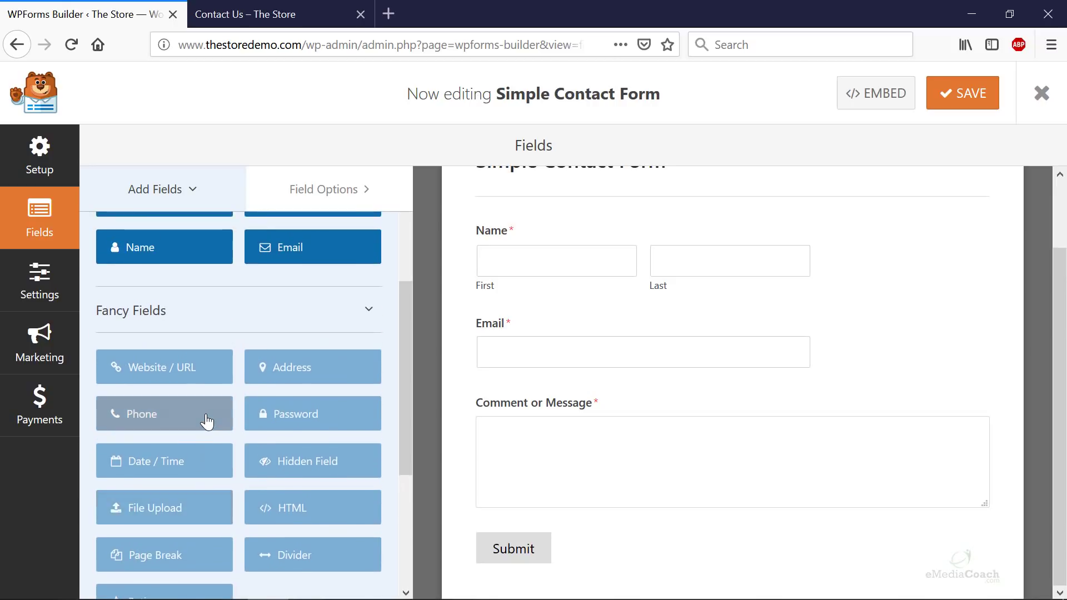
pyautogui.scroll(4, 208, 550)
pyautogui.scroll(-5, 203, 554)
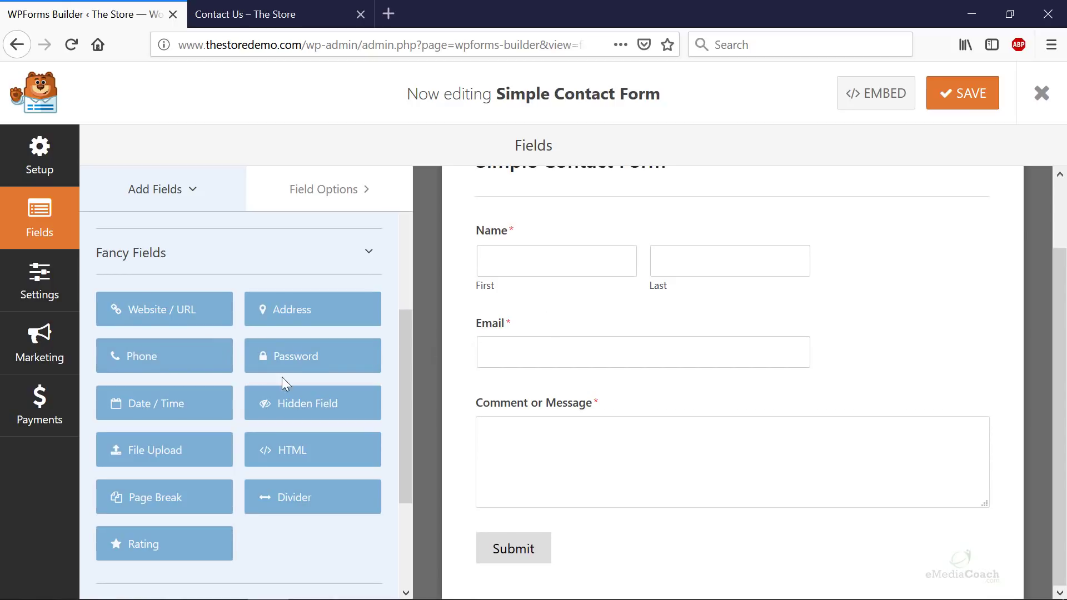
pyautogui.scroll(5, 278, 389)
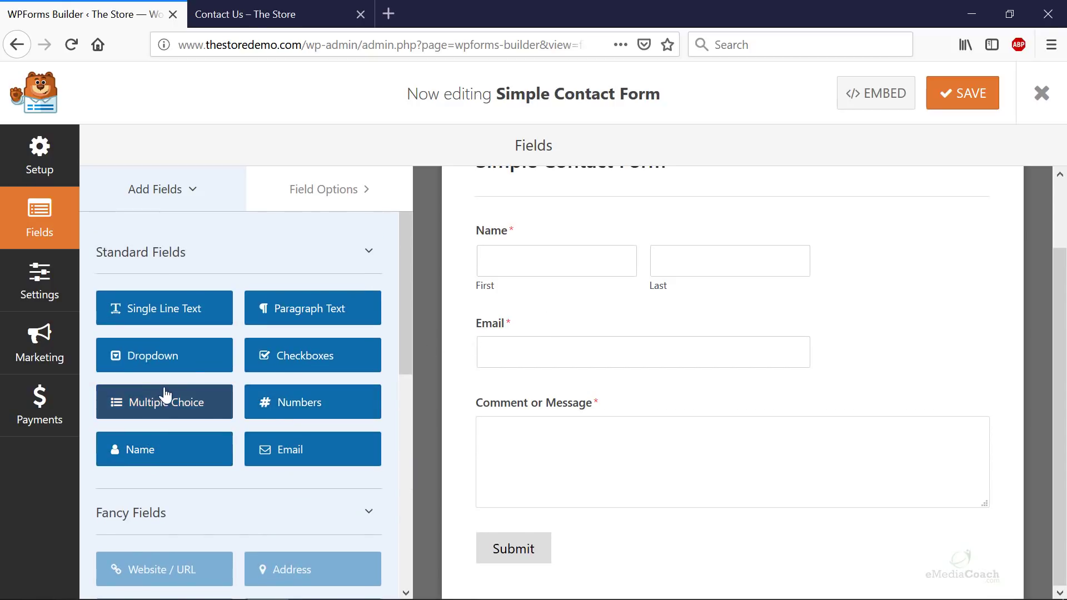
# - Add a Single Line Text field below Email, labelled 'Phone', and review its options
pyautogui.moveTo(175, 314); pyautogui.dragTo(560, 391)
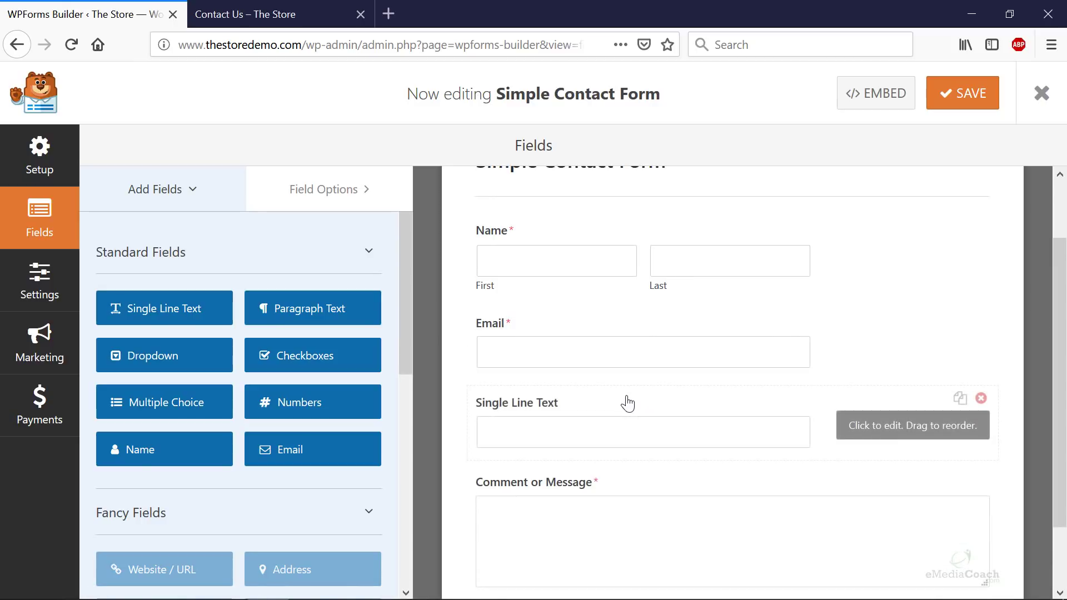
pyautogui.click(523, 411)
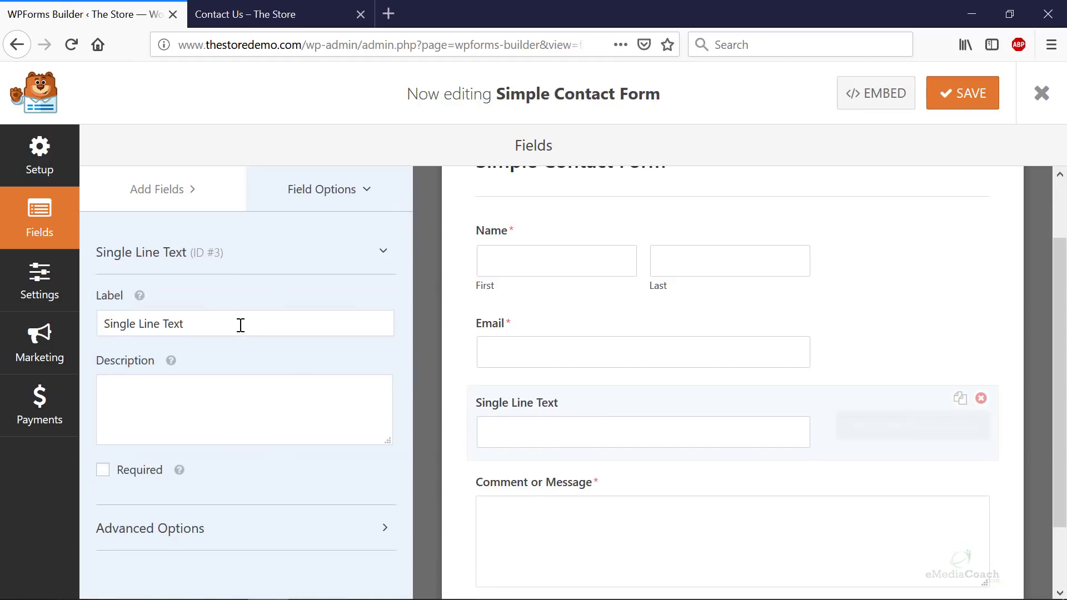
pyautogui.moveTo(241, 324); pyautogui.dragTo(3, 322)
pyautogui.write('Phone')
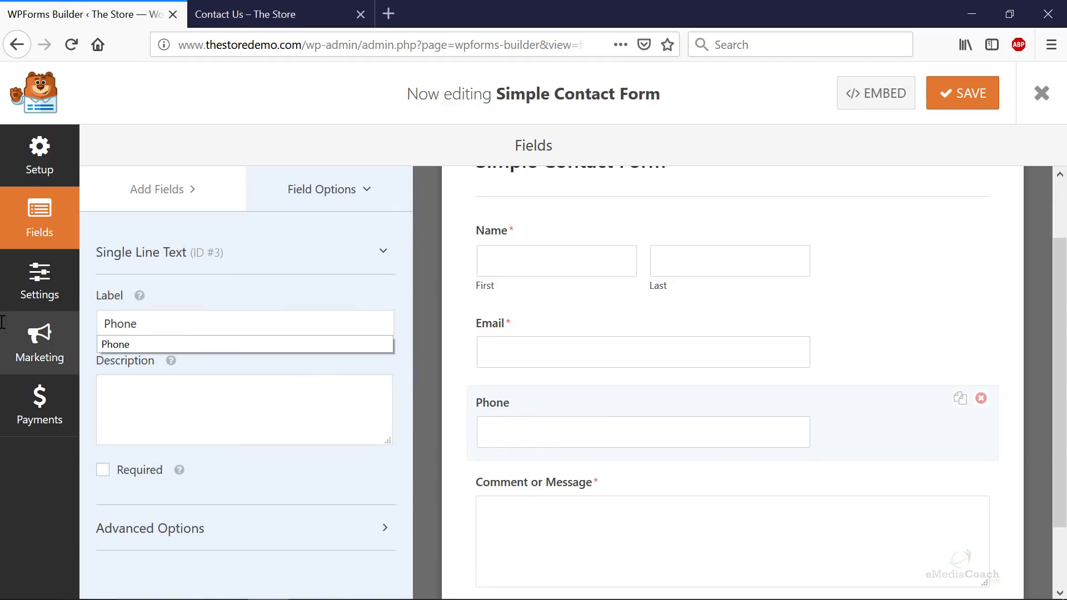
pyautogui.press('Escape')
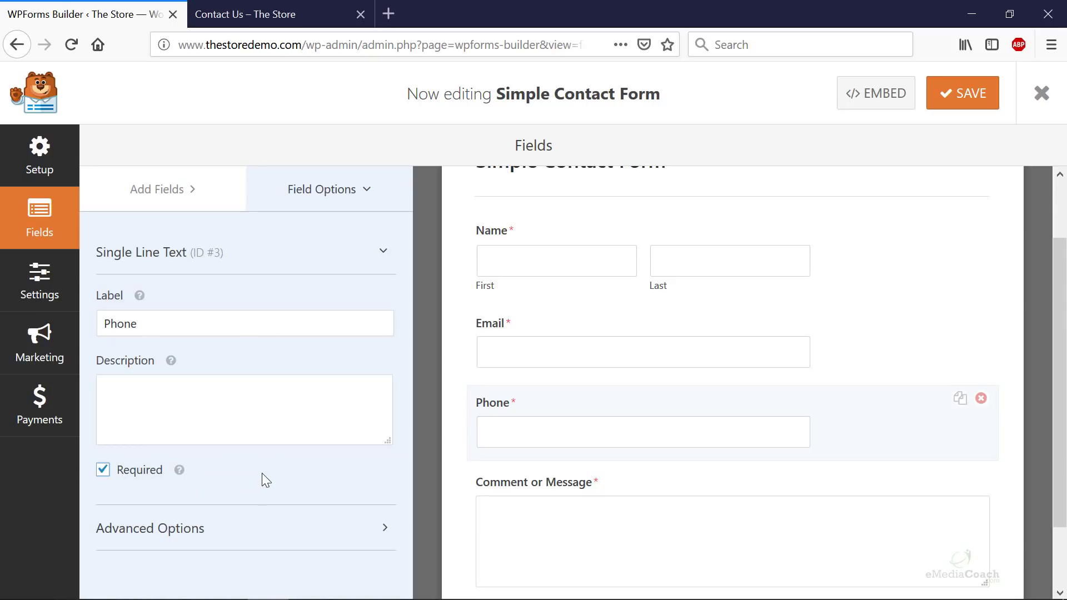
pyautogui.click(298, 529)
pyautogui.scroll(-3, 294, 525)
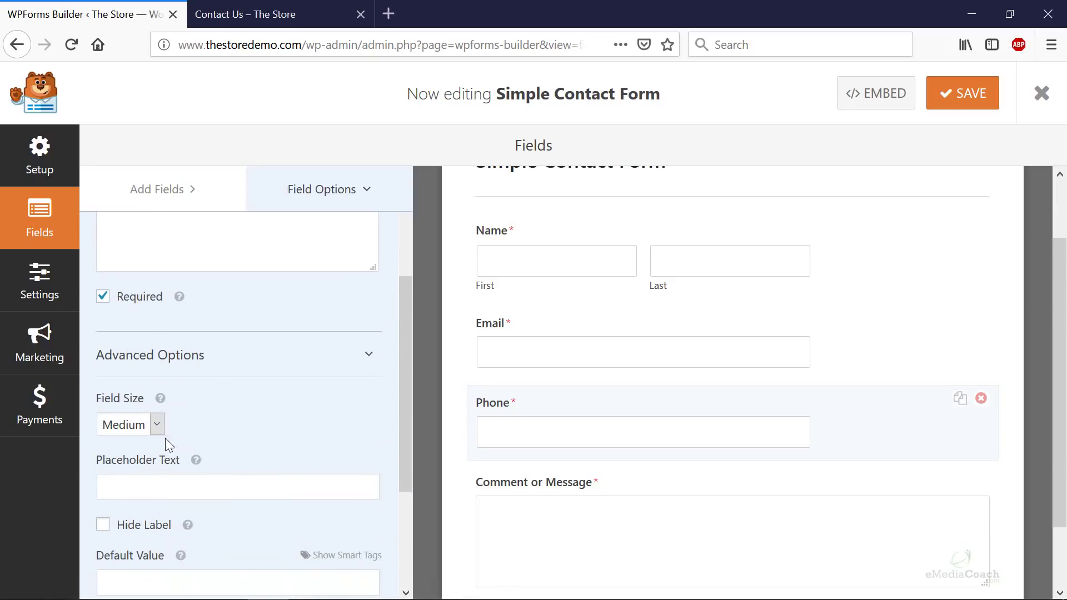
pyautogui.scroll(-3, 183, 439)
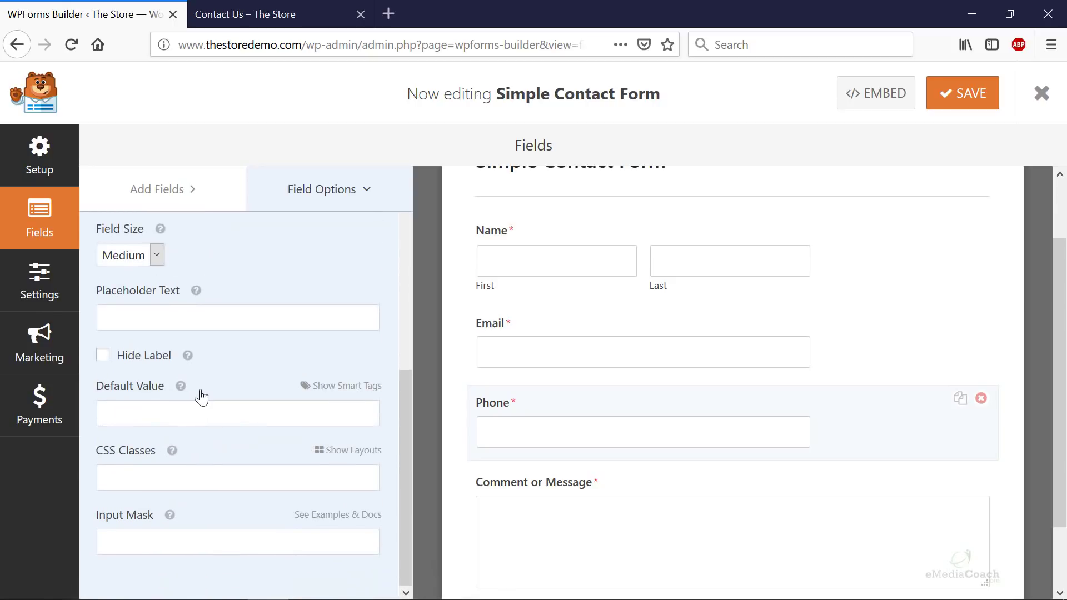
pyautogui.scroll(5, 214, 406)
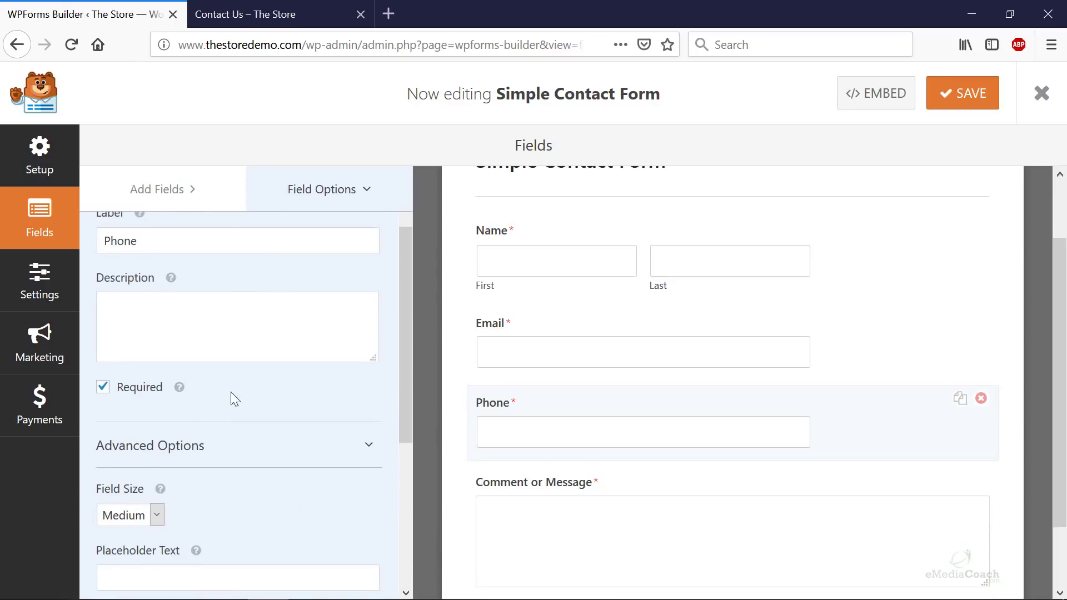
pyautogui.scroll(1, 292, 321)
# - Rearrange the fields so Name stays above Email at the top of the form
pyautogui.click(357, 180)
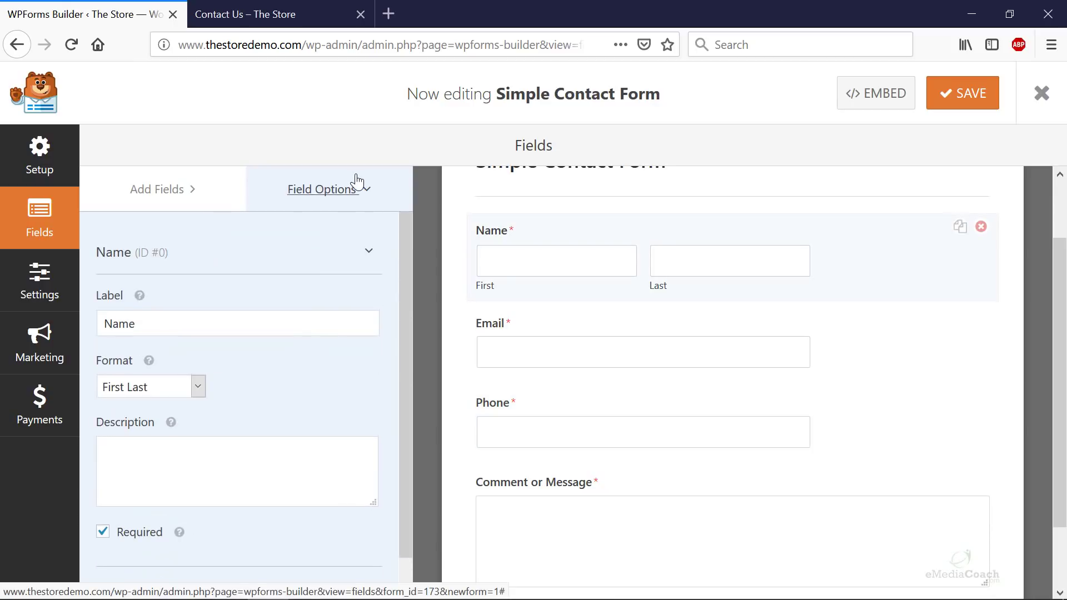
pyautogui.scroll(-1, 211, 388)
pyautogui.scroll(1, 269, 350)
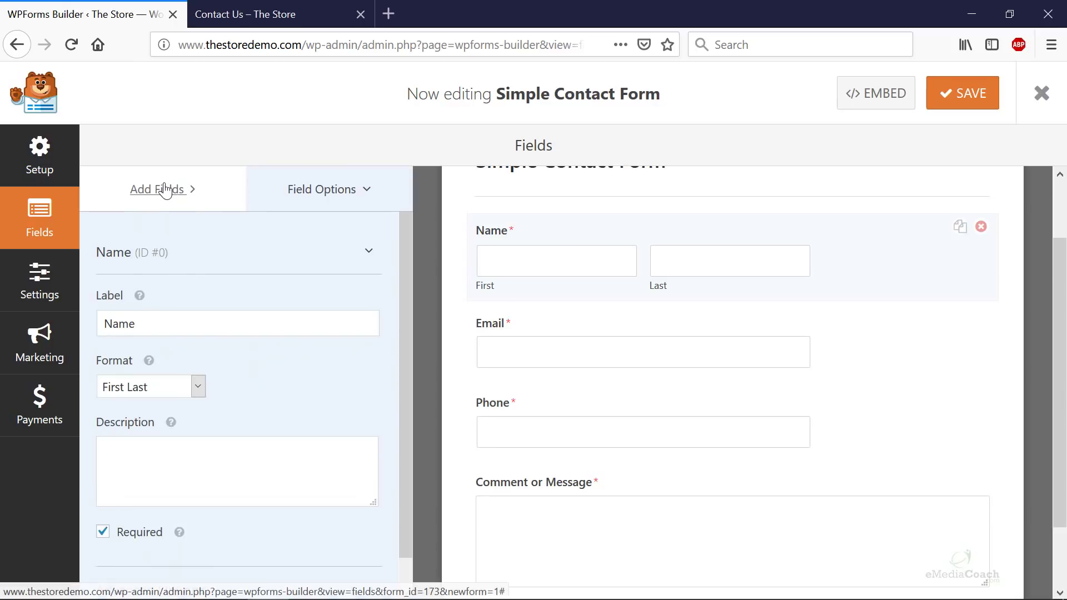
pyautogui.click(166, 189)
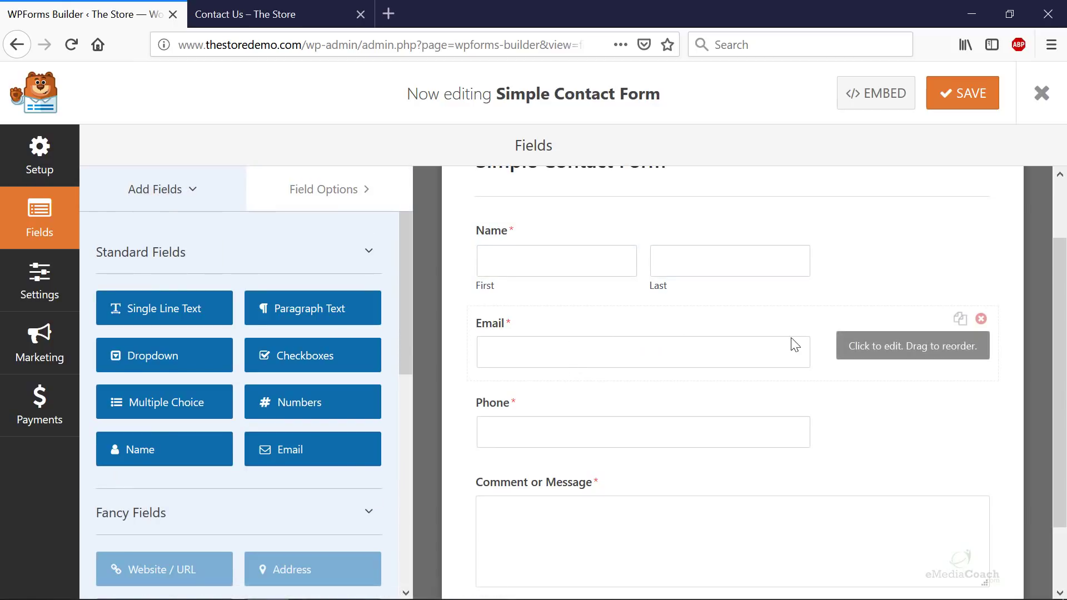
pyautogui.moveTo(796, 321); pyautogui.dragTo(767, 202)
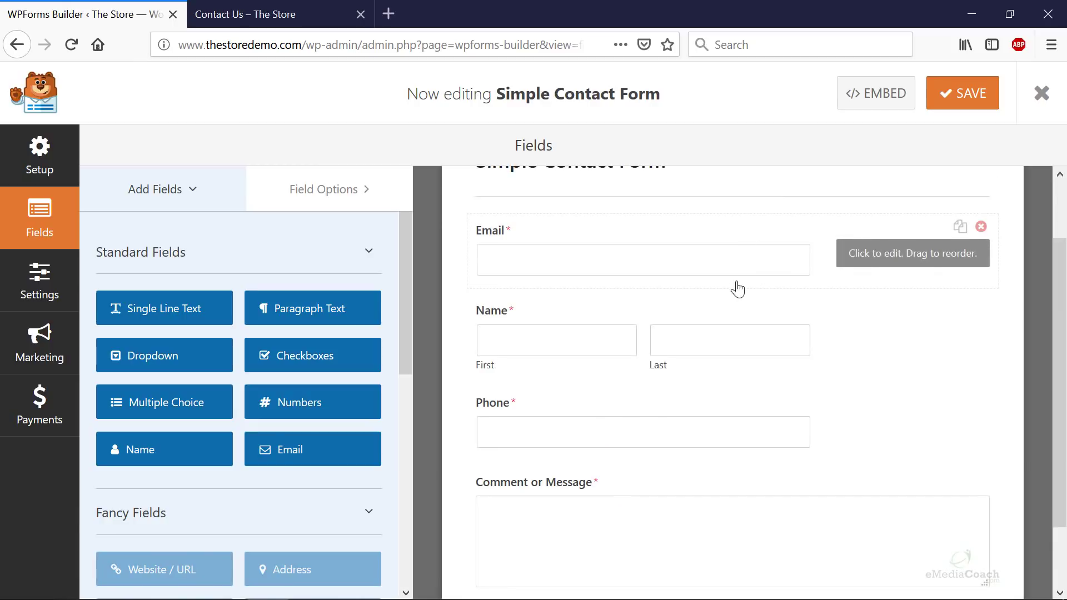
pyautogui.moveTo(734, 302); pyautogui.dragTo(734, 219)
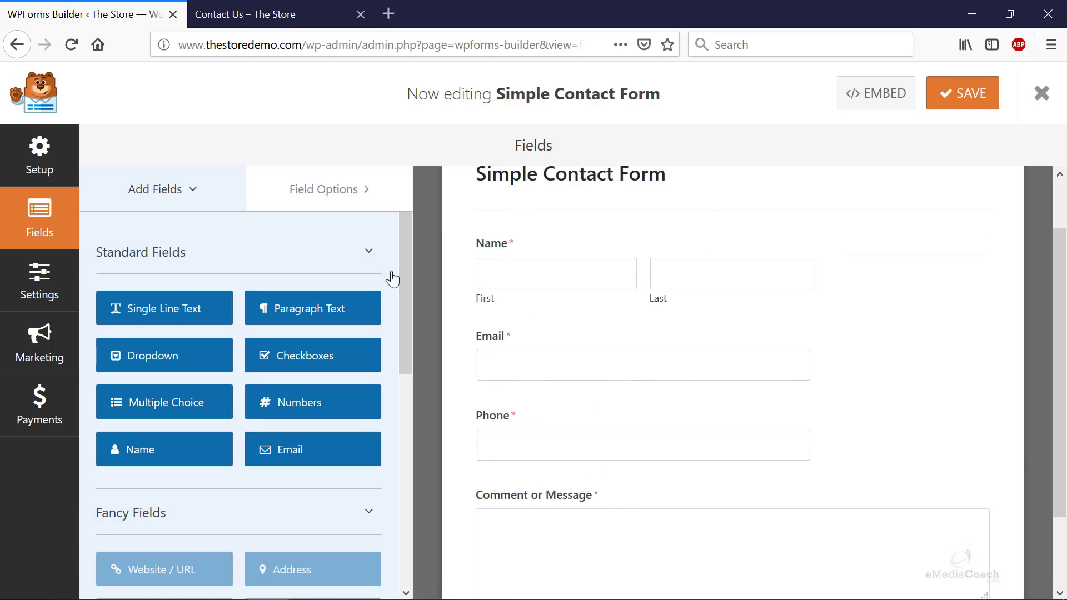
# - Rename the form to 'Contact Form' and set the submit button text to 'Send Message'
pyautogui.click(60, 282)
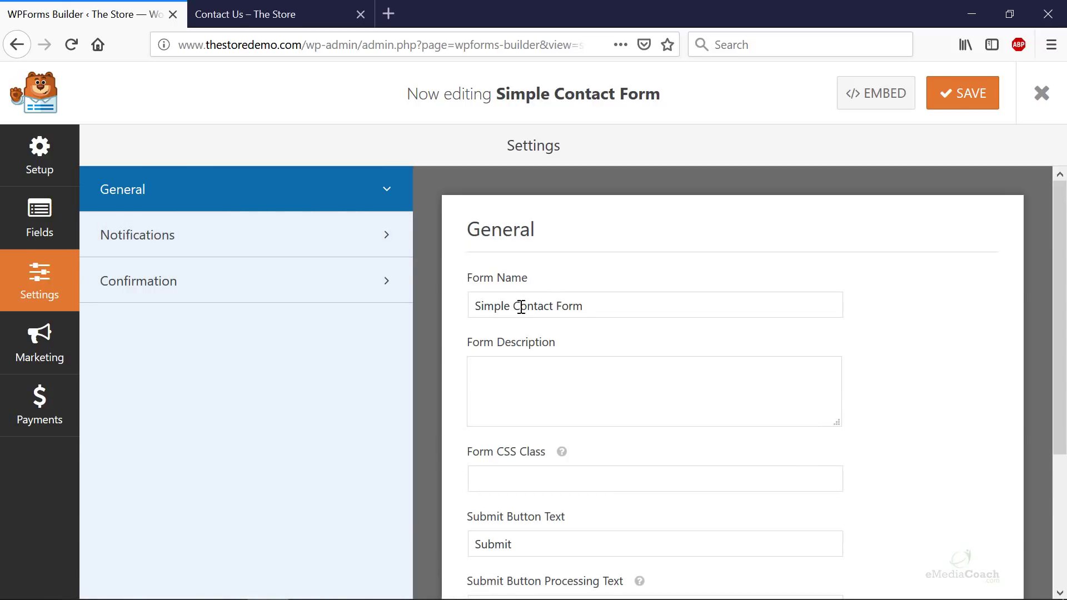
pyautogui.moveTo(512, 307); pyautogui.dragTo(412, 304)
pyautogui.press('BackSpace')
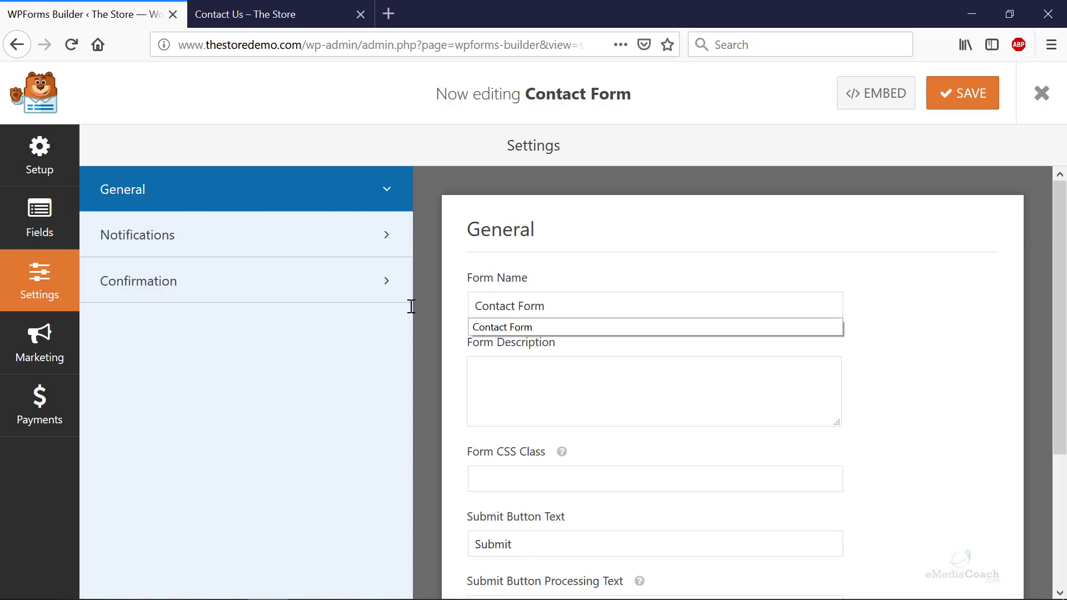
pyautogui.press('Escape')
pyautogui.scroll(-3, 565, 406)
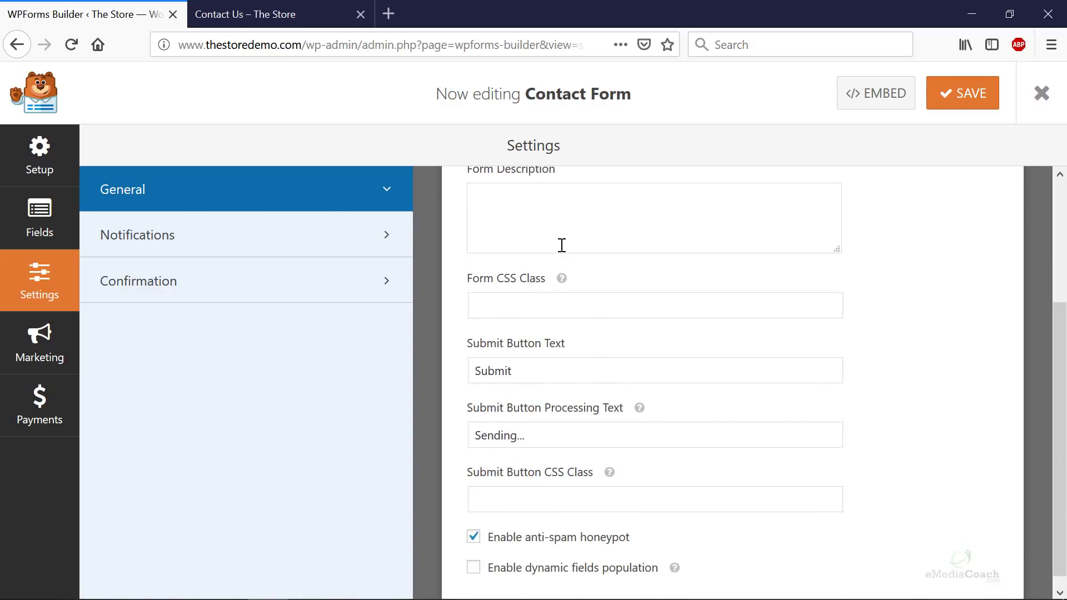
pyautogui.doubleClick(499, 372)
pyautogui.write('Send Message')
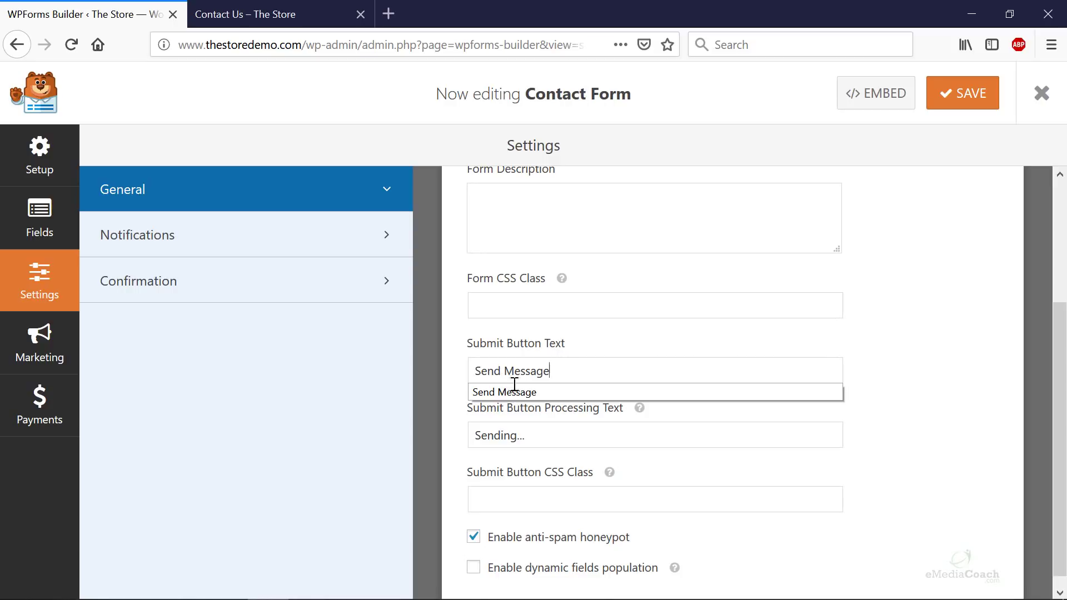
pyautogui.scroll(-1, 571, 444)
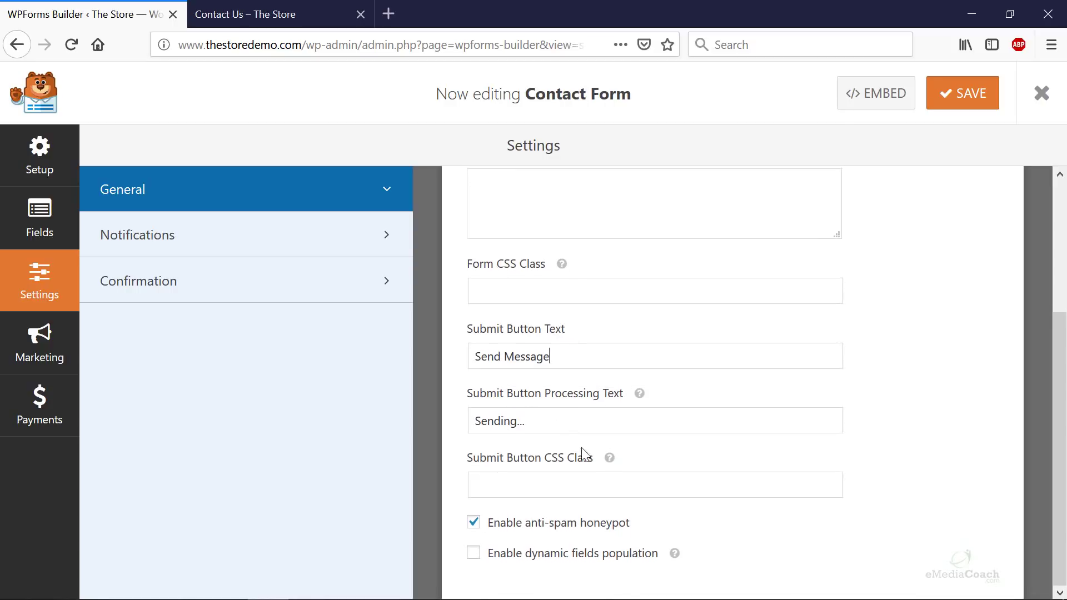
# - Open the form's Notifications settings showing the Send To Email Address field
pyautogui.click(239, 240)
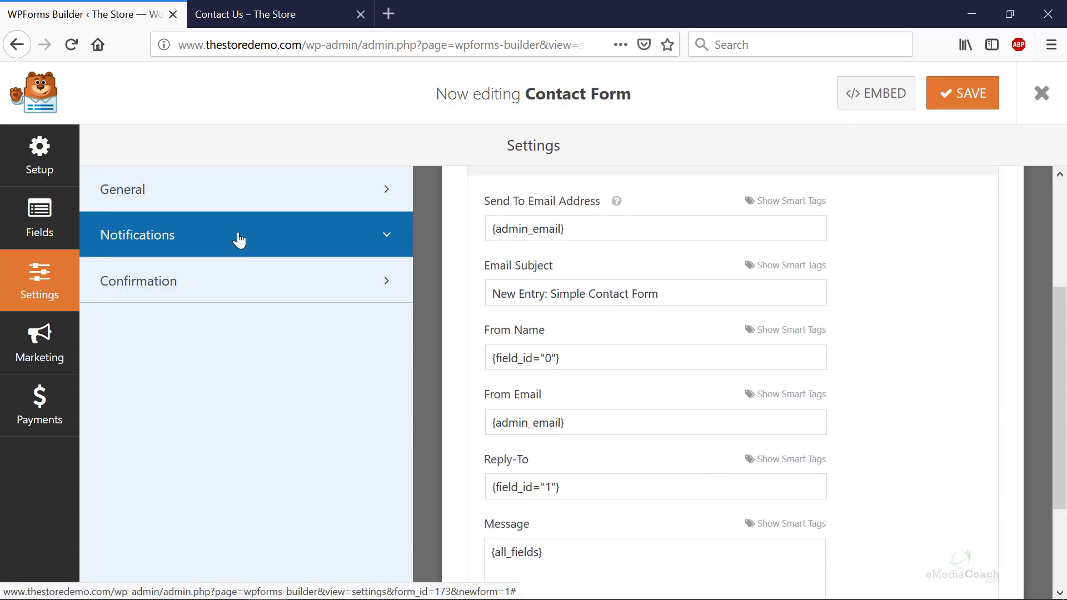
pyautogui.click(248, 207)
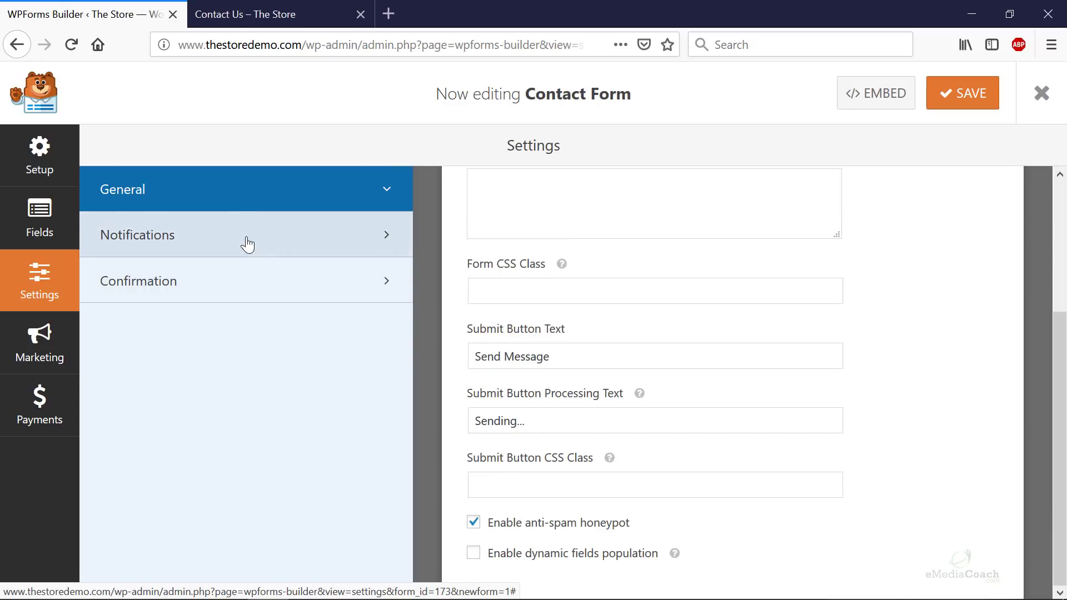
pyautogui.click(248, 240)
pyautogui.scroll(3, 628, 263)
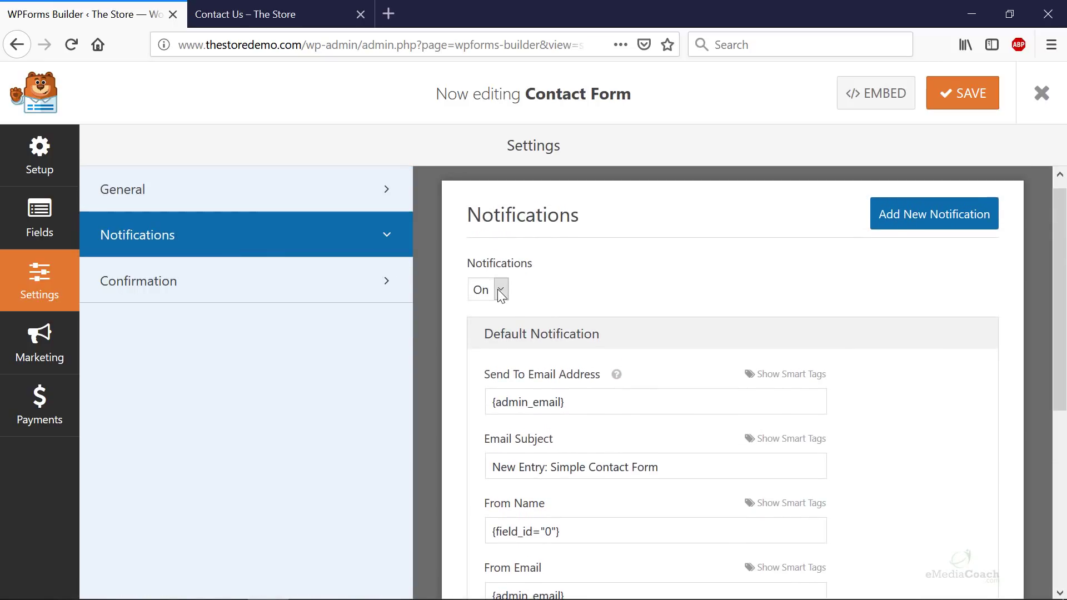
pyautogui.scroll(-3, 556, 358)
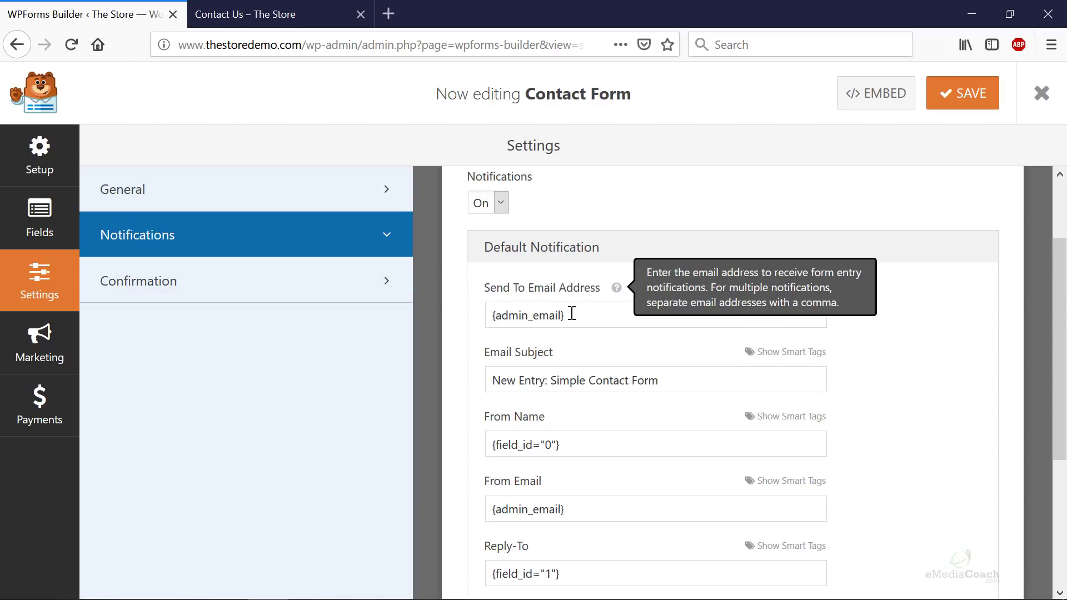
# - Open the WordPress admin dashboard in a new tab using the copied wp-admin URL
pyautogui.moveTo(572, 314); pyautogui.dragTo(475, 314)
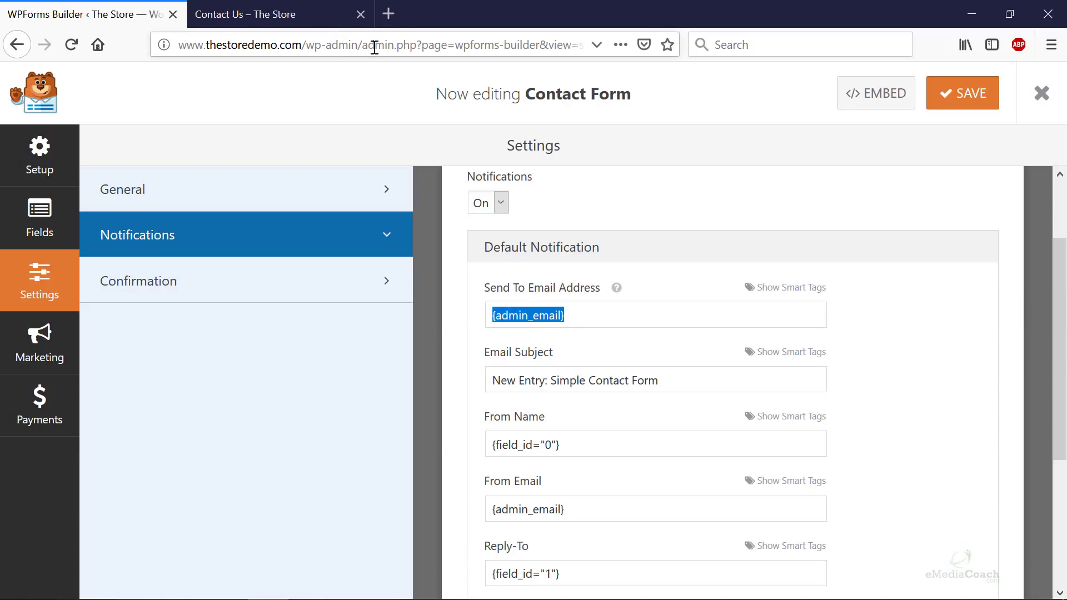
pyautogui.moveTo(362, 45); pyautogui.dragTo(4, 50)
pyautogui.hotkey('ctrl', 't')
pyautogui.hotkey('ctrl', 'v')
pyautogui.press('Return')
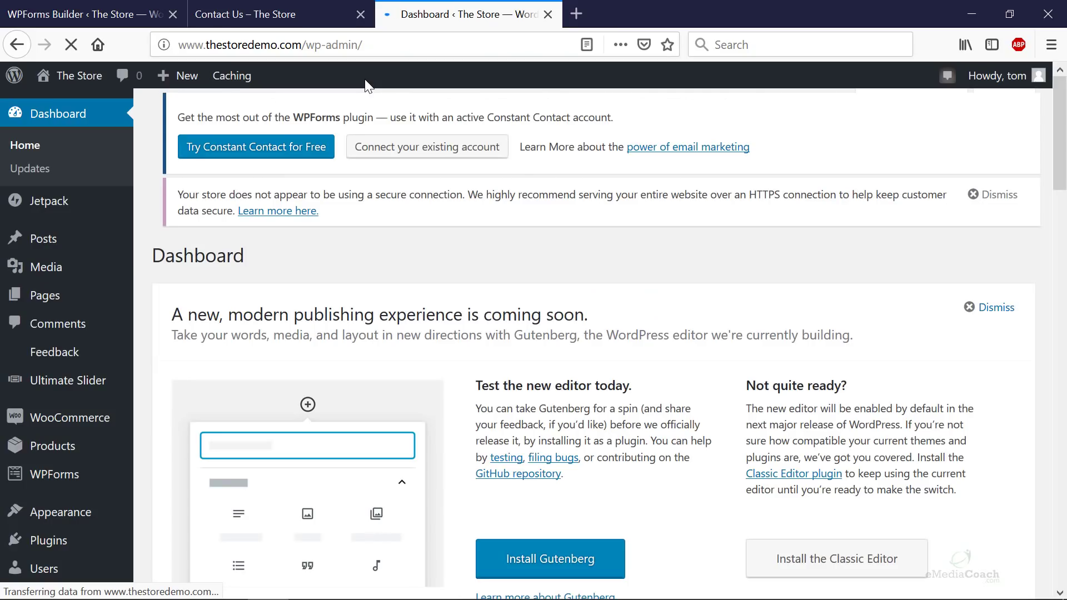
# - Open Settings > General and select the site's administration email address
pyautogui.scroll(-3, 64, 511)
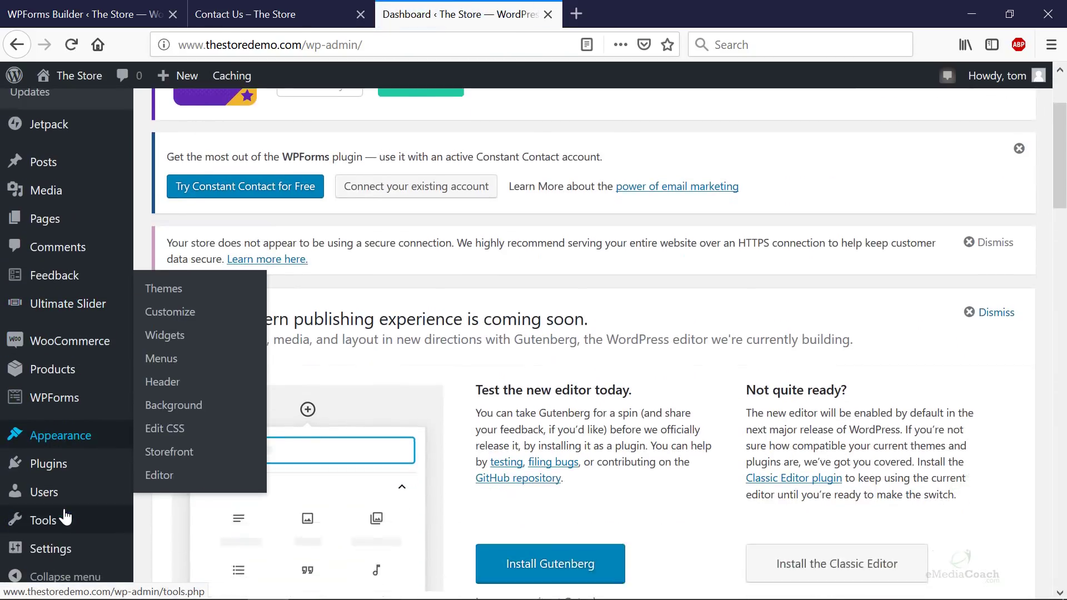
pyautogui.moveTo(66, 534)
pyautogui.click(157, 389)
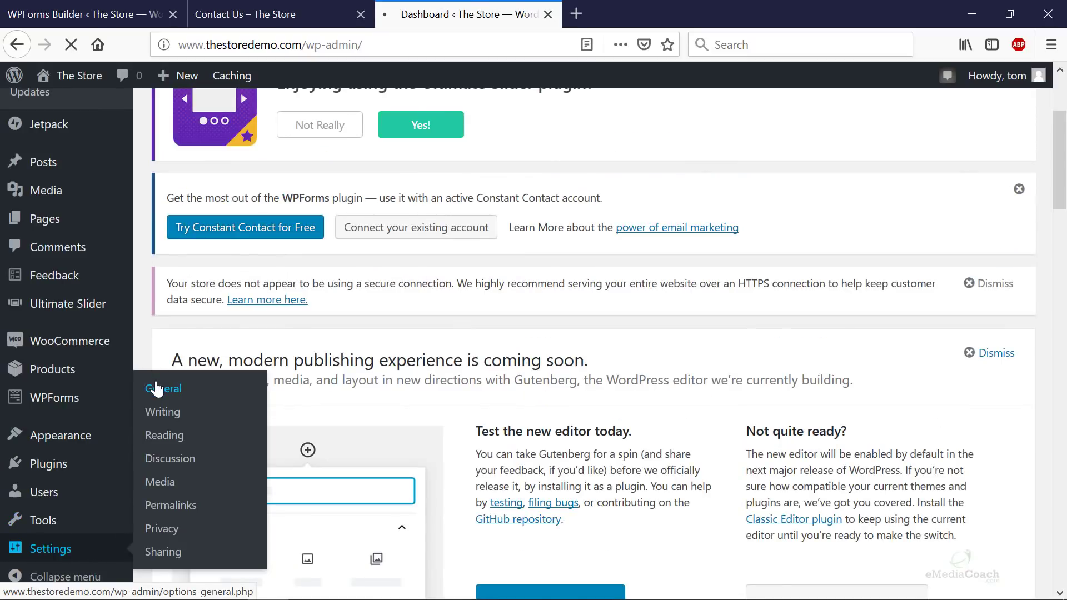
pyautogui.scroll(-8, 334, 373)
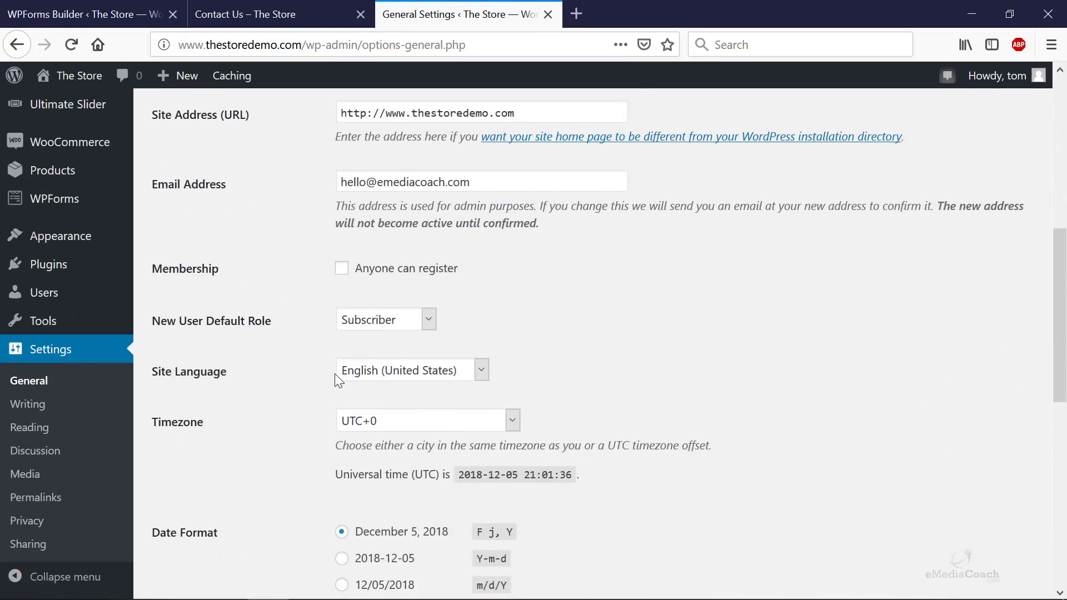
pyautogui.moveTo(487, 181); pyautogui.dragTo(303, 181)
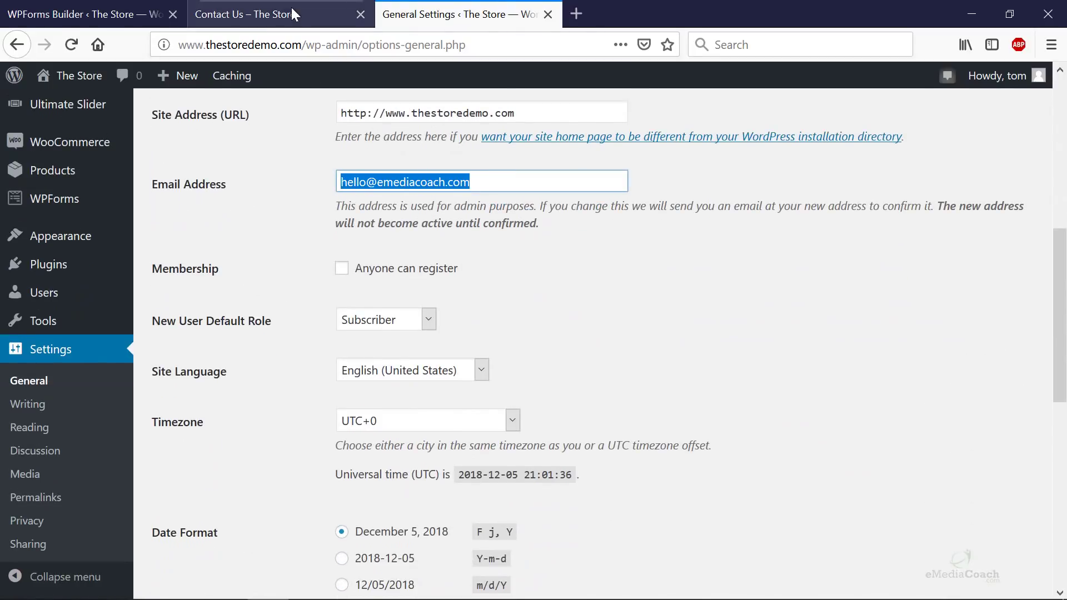
pyautogui.click(274, 16)
# - Replace {admin_email} in Send To Email Address with the site's contact email address
pyautogui.click(78, 17)
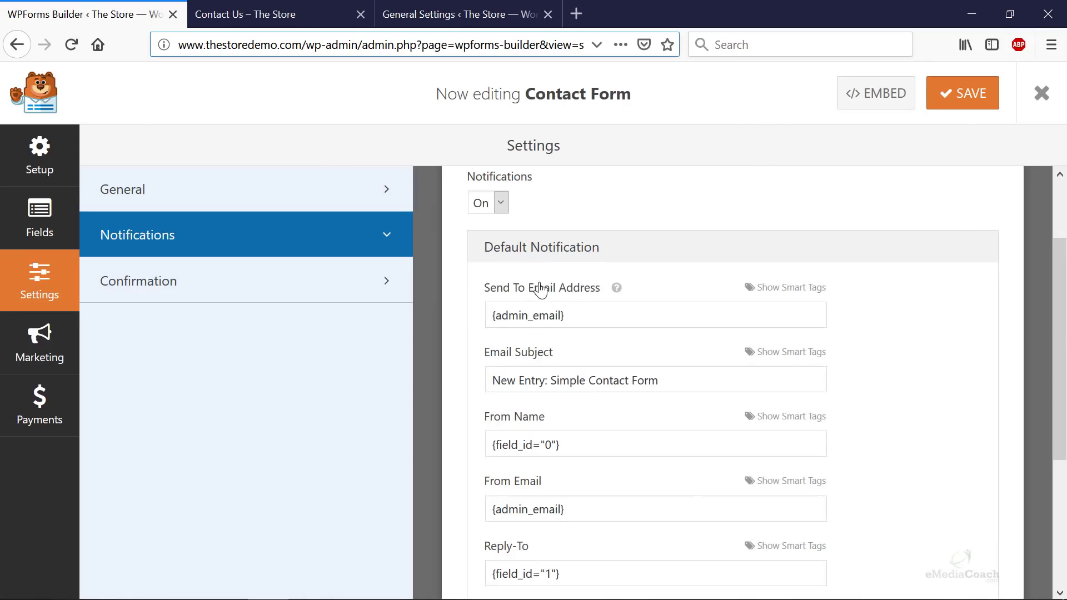
pyautogui.moveTo(626, 312); pyautogui.dragTo(461, 314)
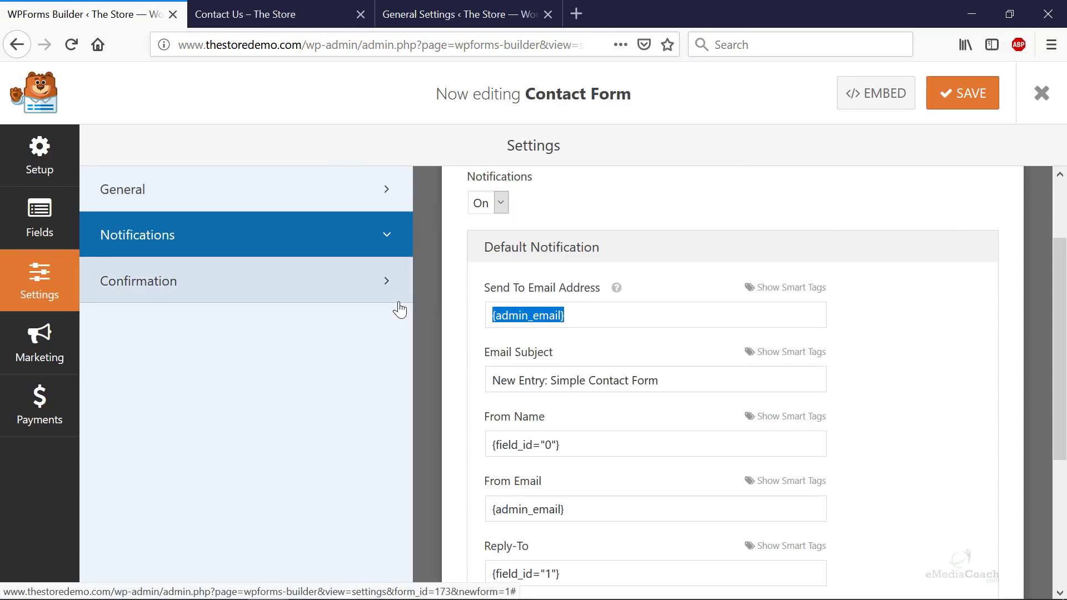
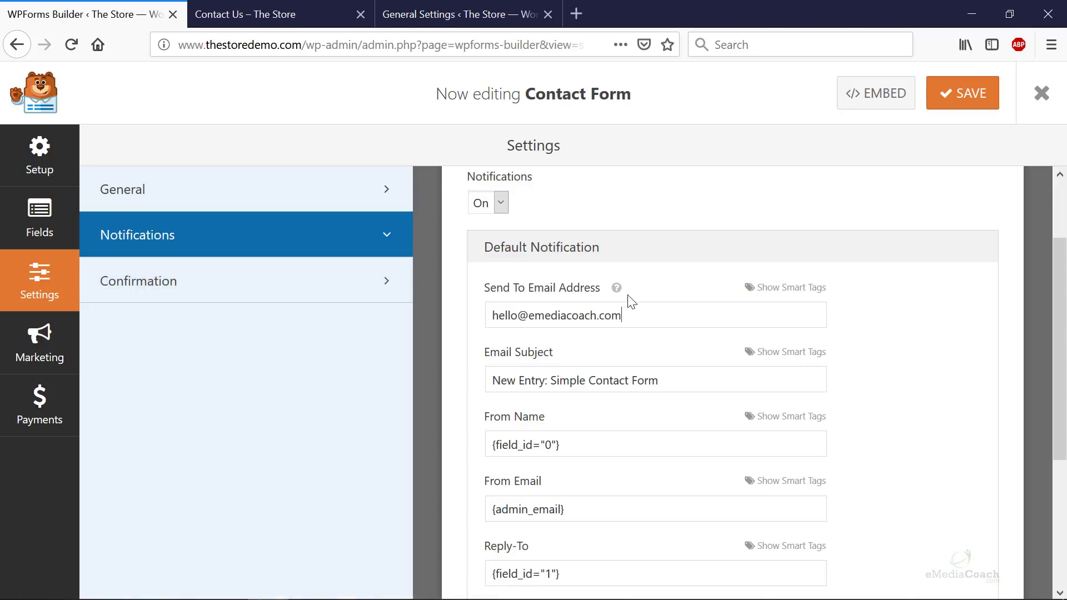
pyautogui.moveTo(619, 290)
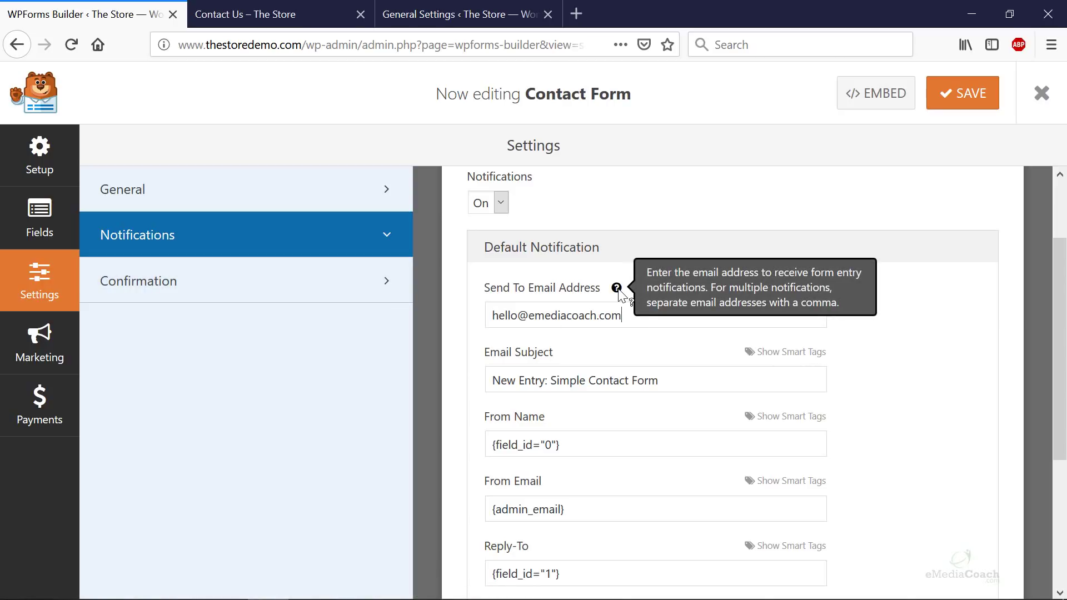
pyautogui.tripleClick(629, 310)
pyautogui.click(634, 317)
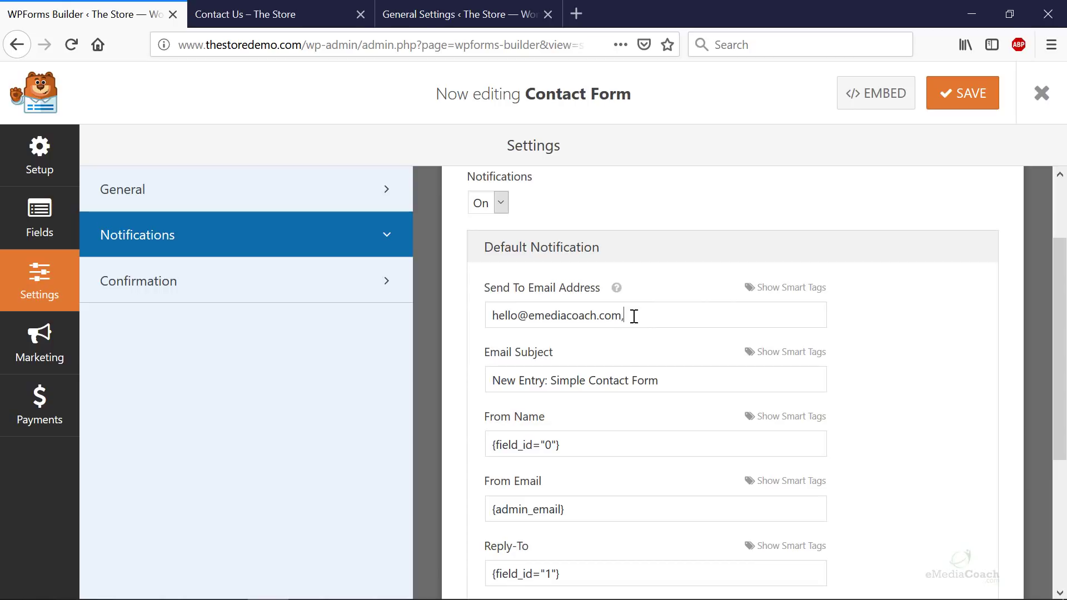
pyautogui.write('emediacoach')
# - Change the notification email subject to 'Store Contact Form'
pyautogui.moveTo(552, 381); pyautogui.dragTo(443, 378)
pyautogui.press('Delete')
pyautogui.press('Delete')
pyautogui.press('Delete')
pyautogui.press('Delete')
pyautogui.press('Delete')
pyautogui.press('Delete')
pyautogui.press('Delete')
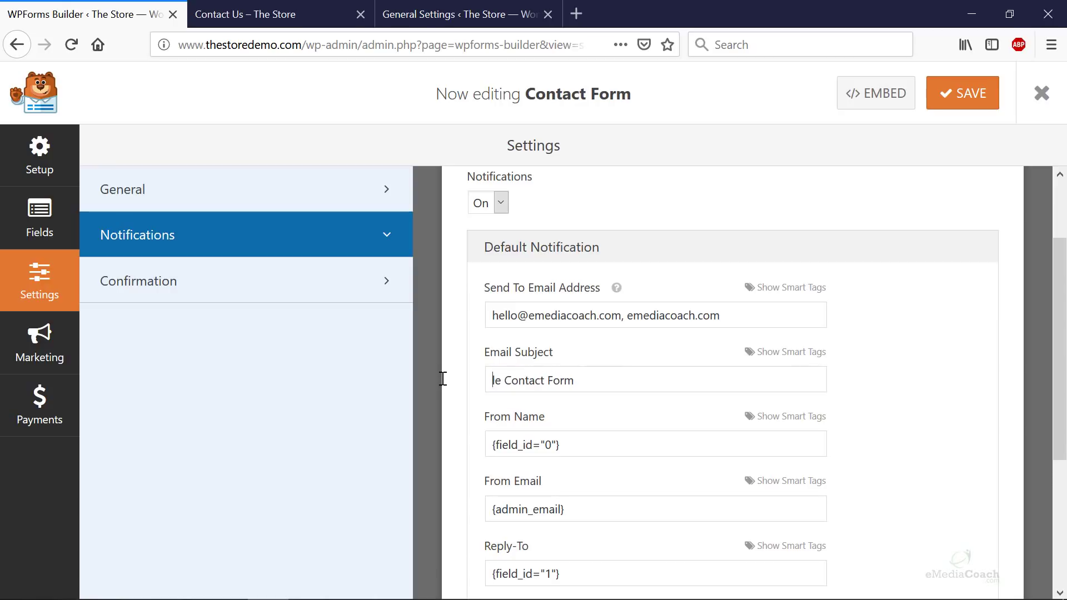
pyautogui.write('Store')
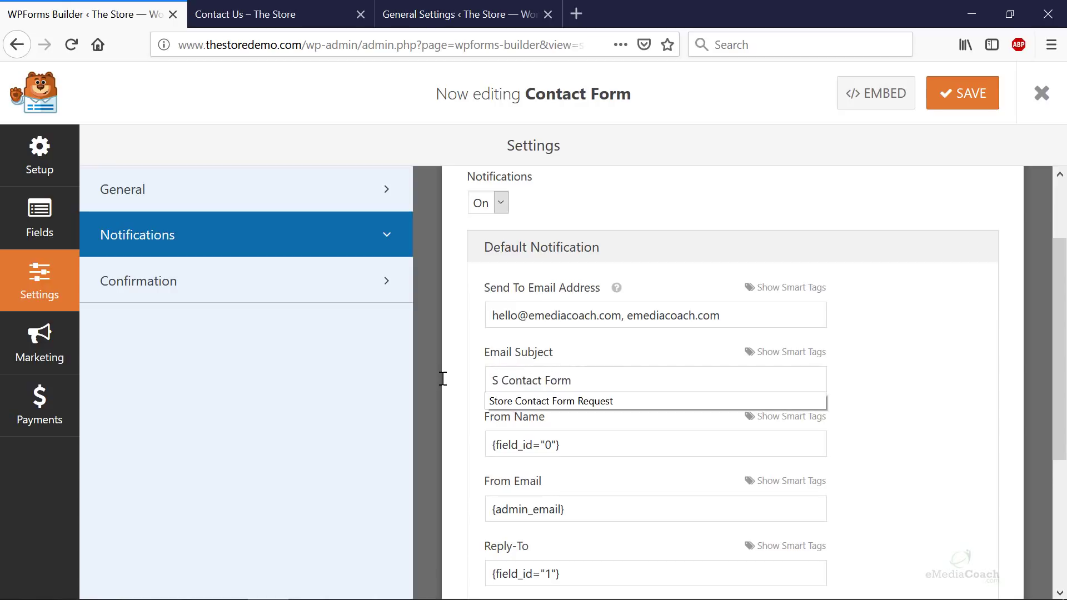
pyautogui.click(916, 439)
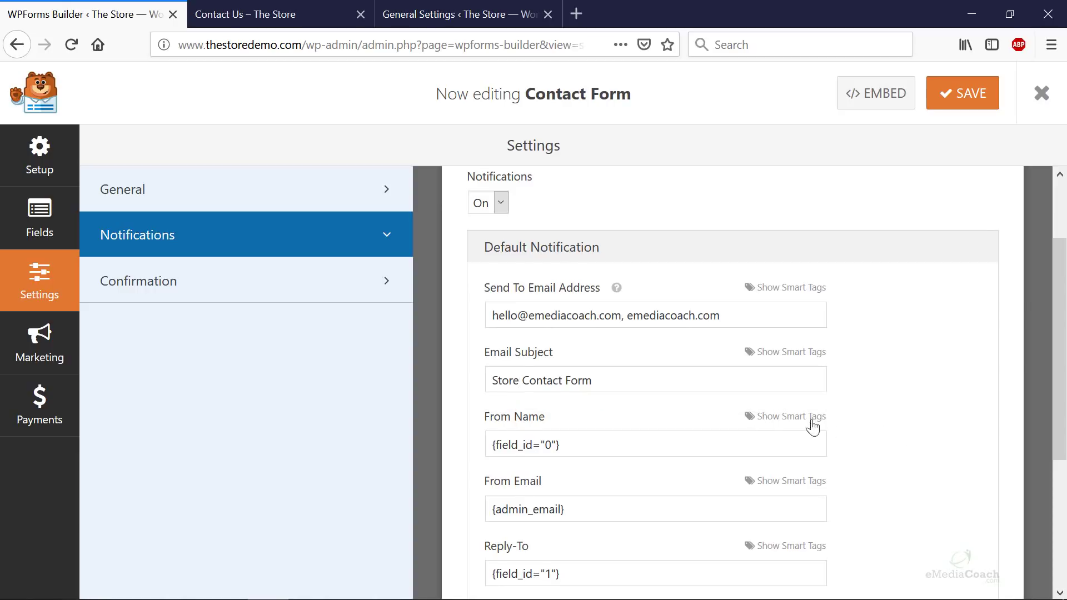
pyautogui.scroll(-2, 814, 419)
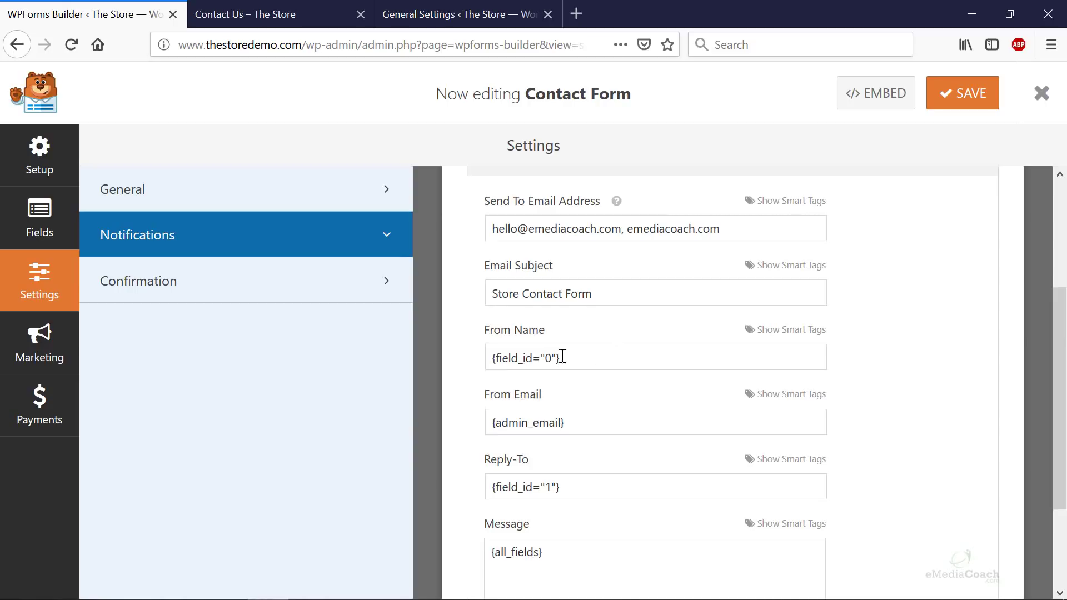
# - Set From Name to the form's Name field, removing the duplicate tag
pyautogui.moveTo(562, 356); pyautogui.dragTo(473, 354)
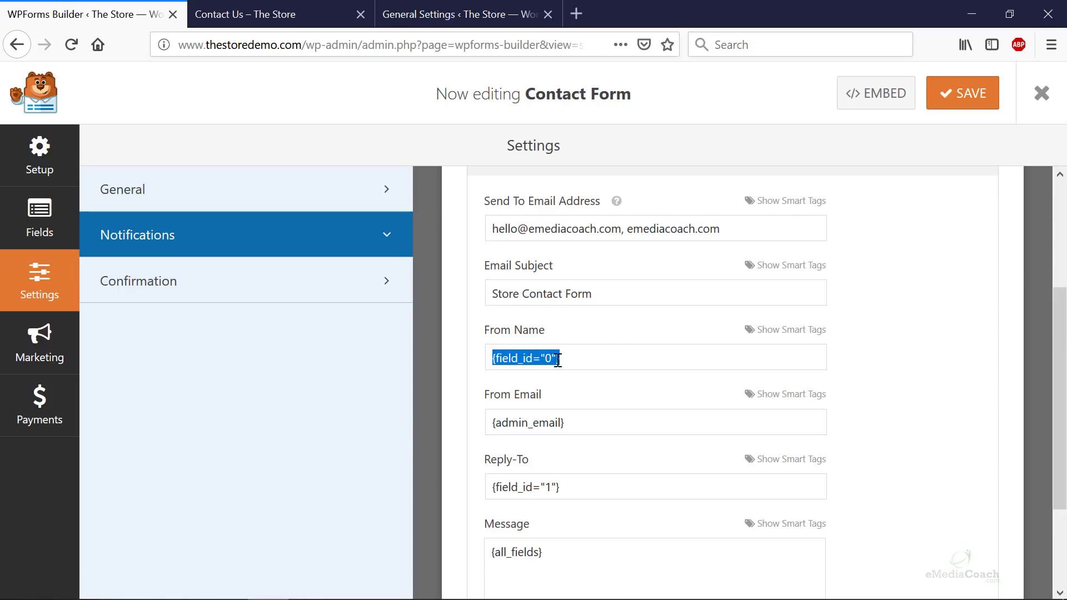
pyautogui.click(775, 331)
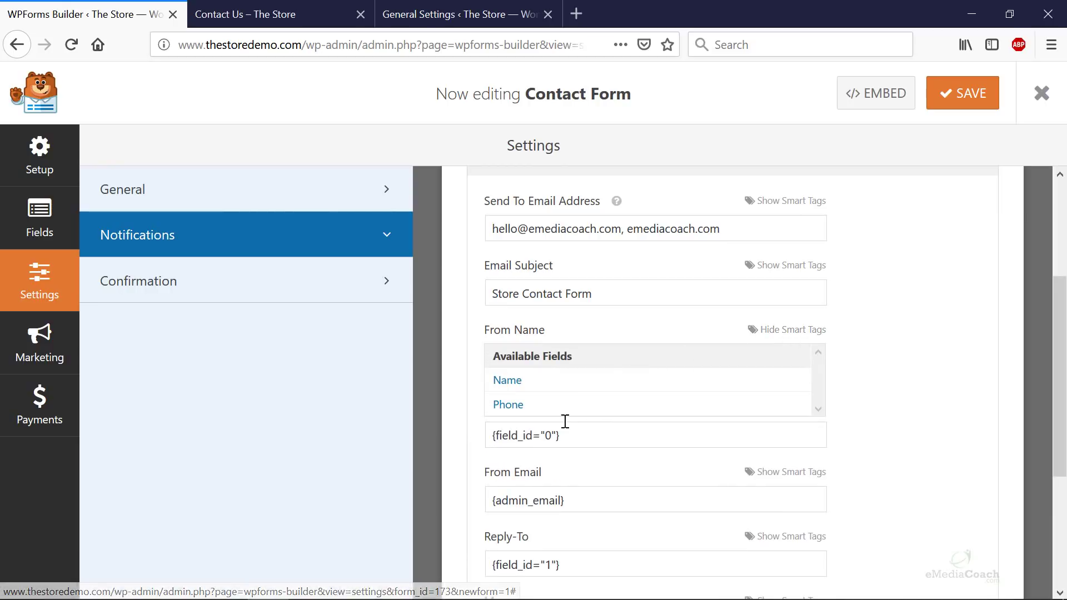
pyautogui.click(506, 381)
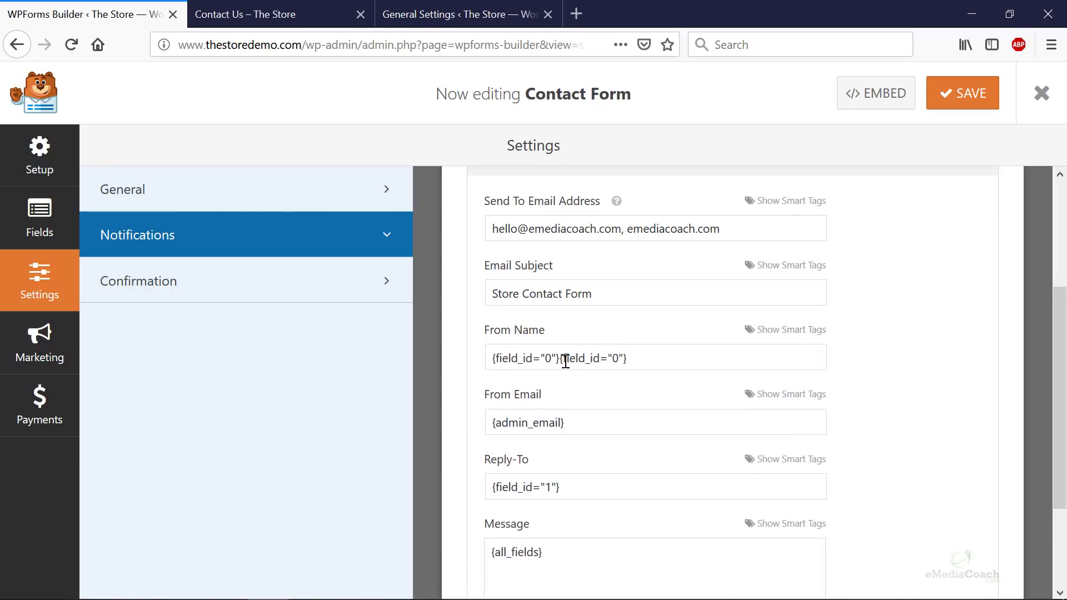
pyautogui.moveTo(662, 362); pyautogui.dragTo(569, 364)
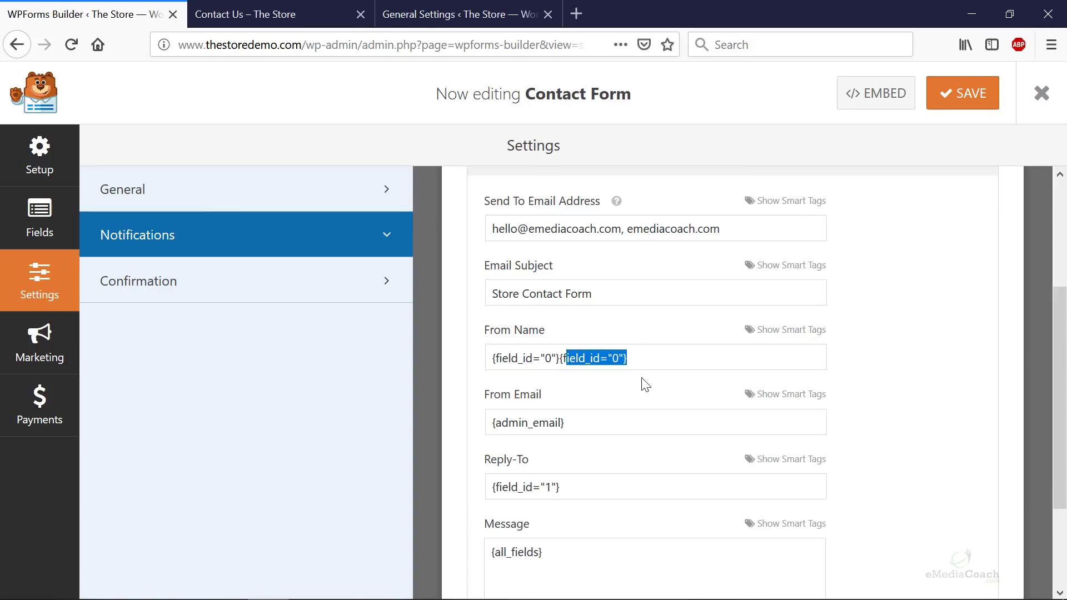
pyautogui.press('BackSpace')
pyautogui.press('BackSpace')
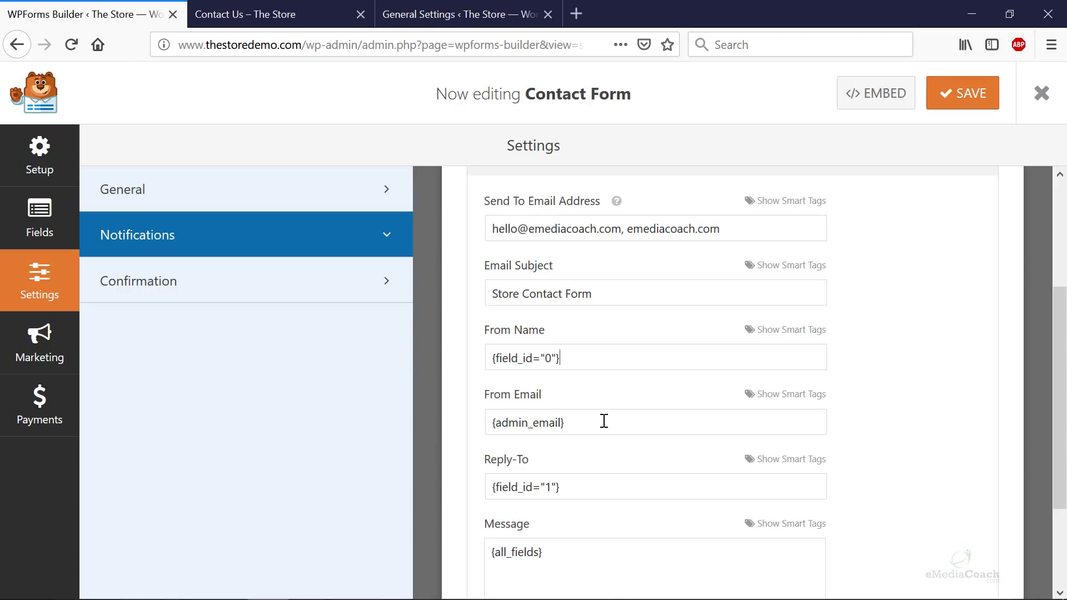
# - Set From Email to the Email field {field_id="1"}, deleting {admin_email}, and confirm Reply-To
pyautogui.click(789, 401)
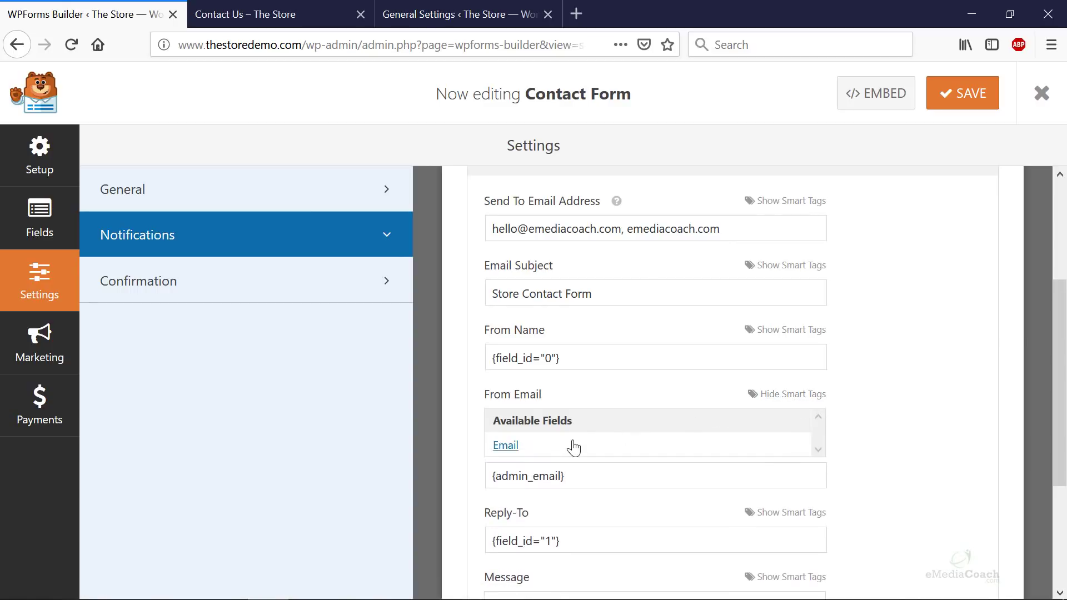
pyautogui.click(507, 445)
pyautogui.moveTo(628, 424); pyautogui.dragTo(584, 441)
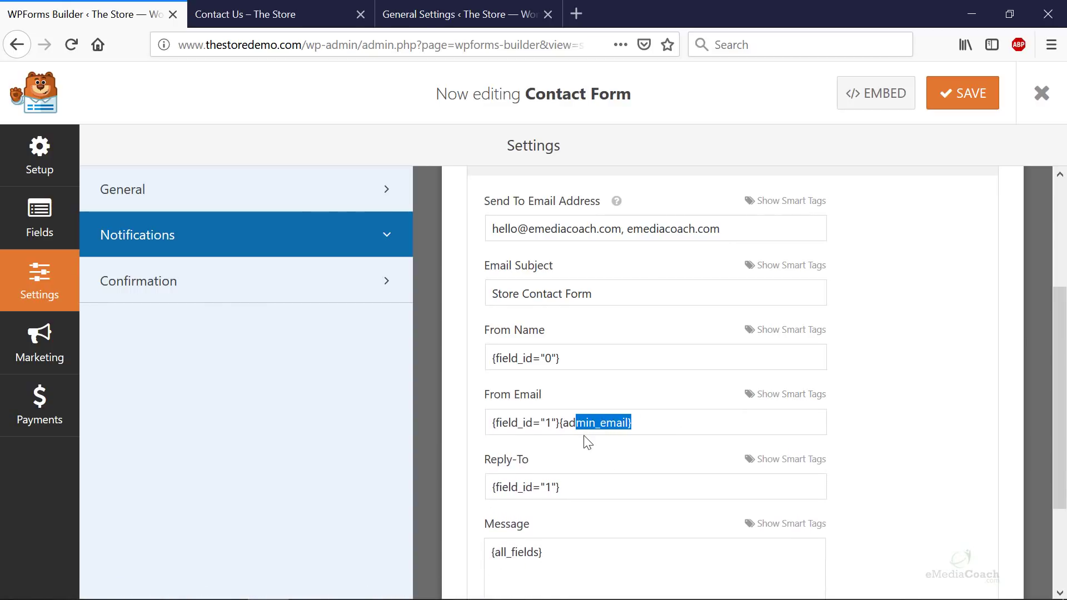
pyautogui.press('BackSpace')
pyautogui.press('BackSpace')
pyautogui.press('BackSpace')
pyautogui.press('BackSpace')
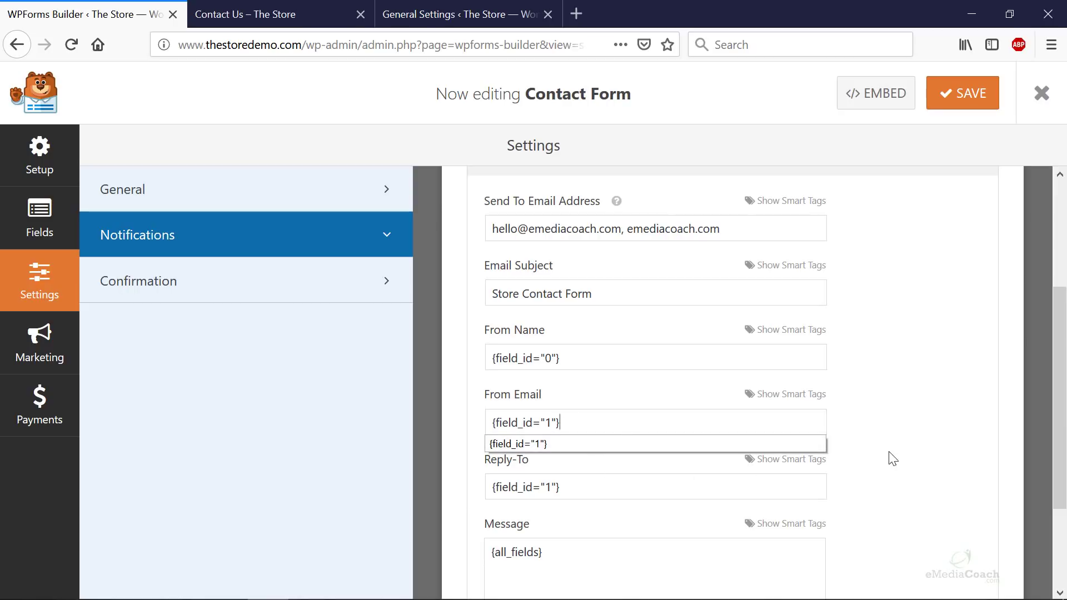
pyautogui.click(896, 456)
pyautogui.scroll(-3, 896, 455)
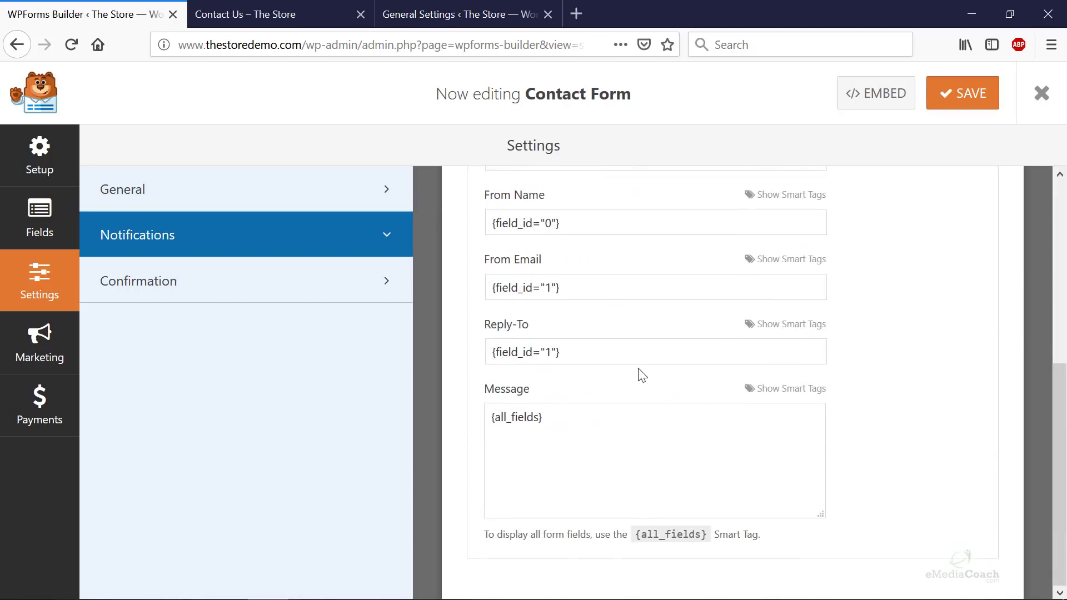
pyautogui.moveTo(583, 355); pyautogui.dragTo(506, 350)
pyautogui.click(566, 353)
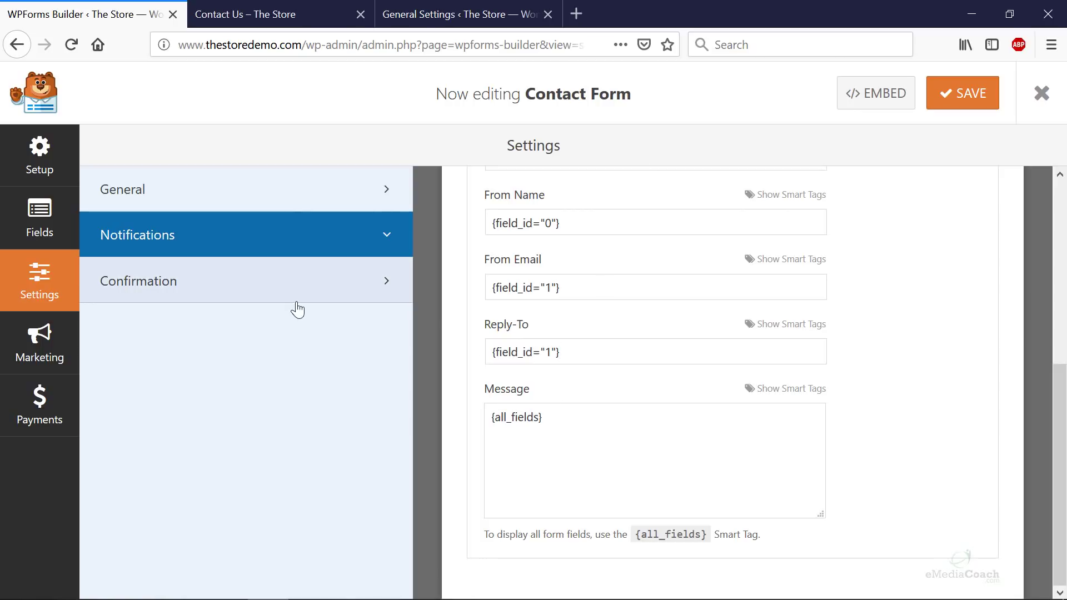
# - Keep a Message confirmation and end it with 'within 1-2 working days.'
pyautogui.click(278, 300)
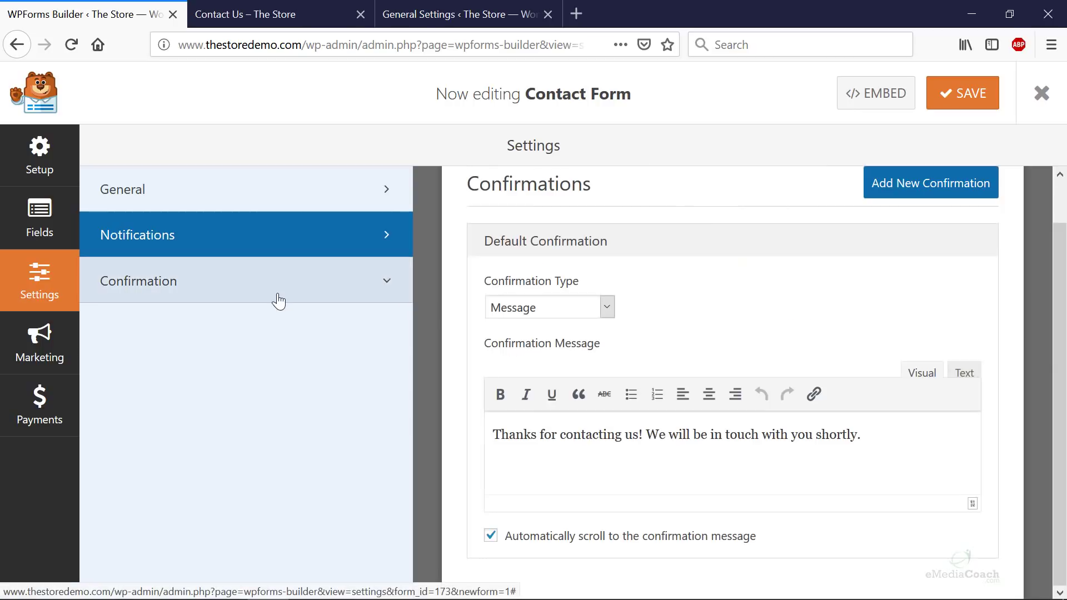
pyautogui.click(576, 317)
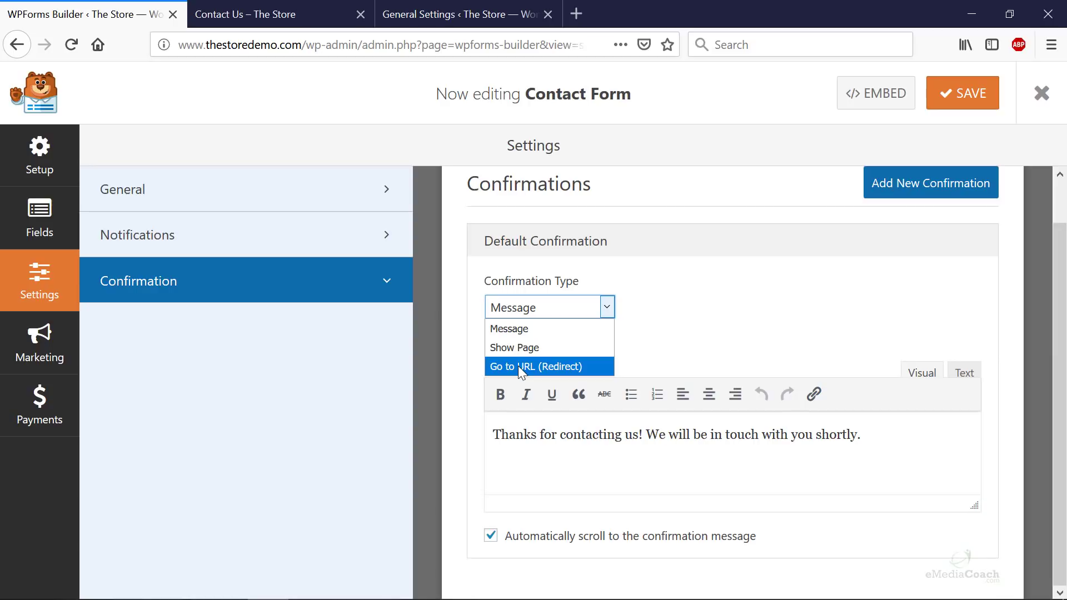
pyautogui.click(535, 332)
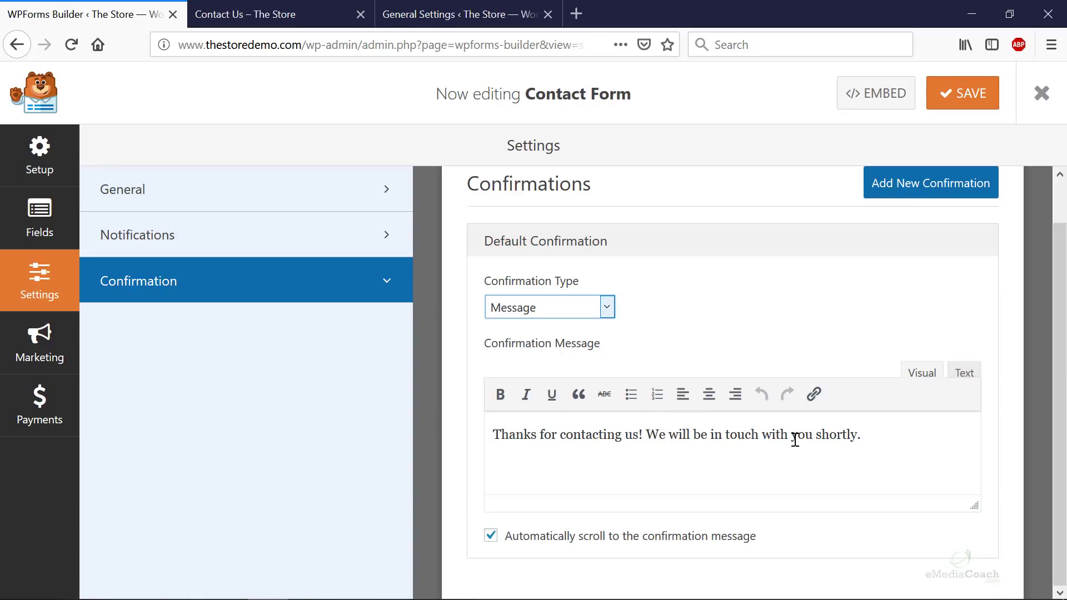
pyautogui.click(857, 437)
pyautogui.doubleClick(829, 440)
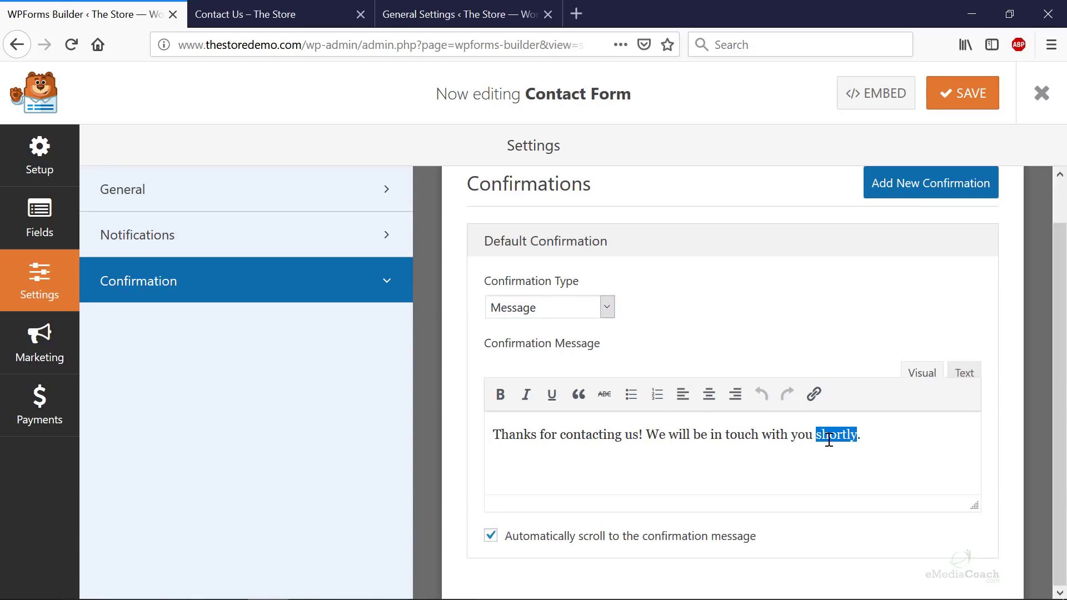
pyautogui.write('within 1-2 working days.')
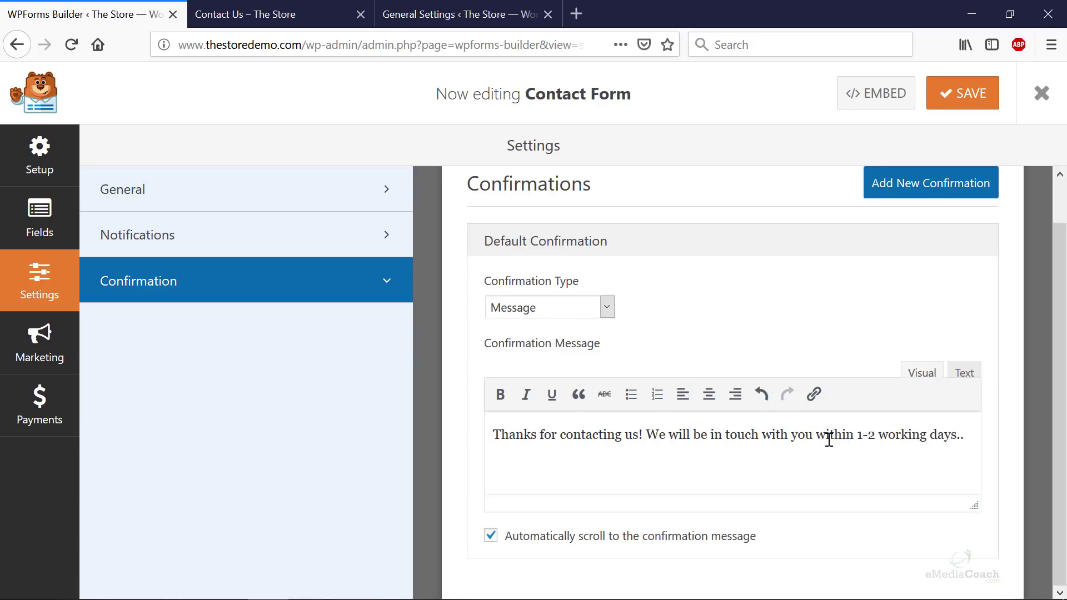
# - Save the form, review its Notifications and General settings, and return to Fields
pyautogui.scroll(1, 936, 219)
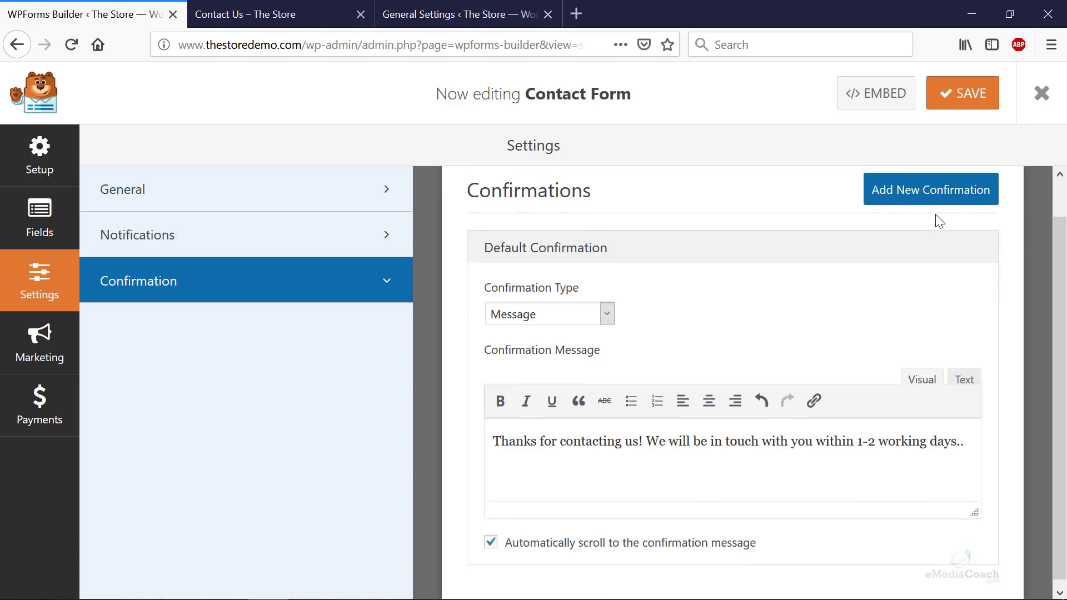
pyautogui.click(969, 92)
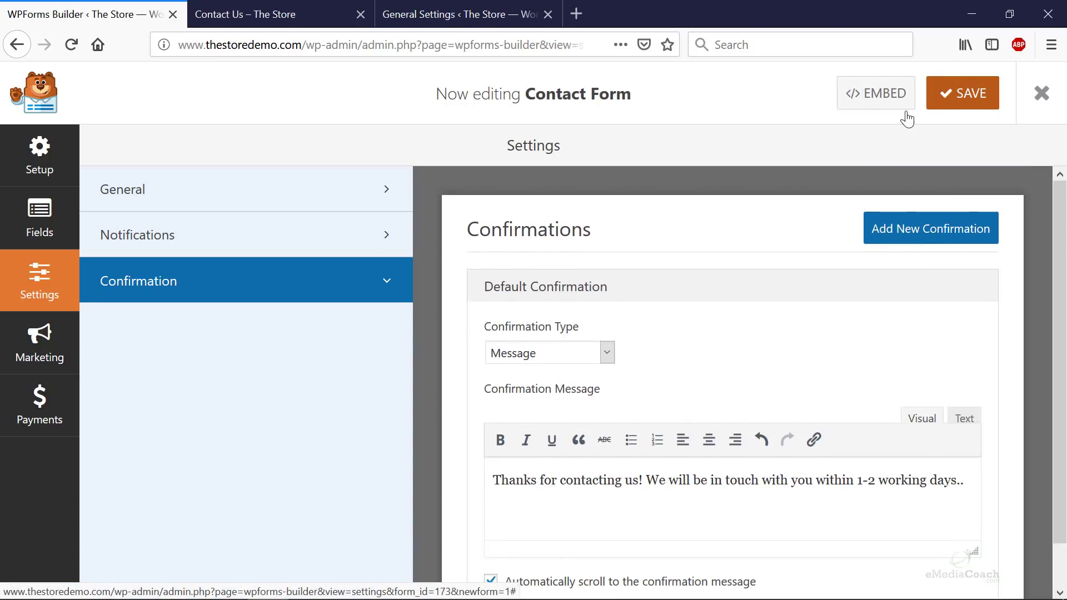
pyautogui.click(183, 243)
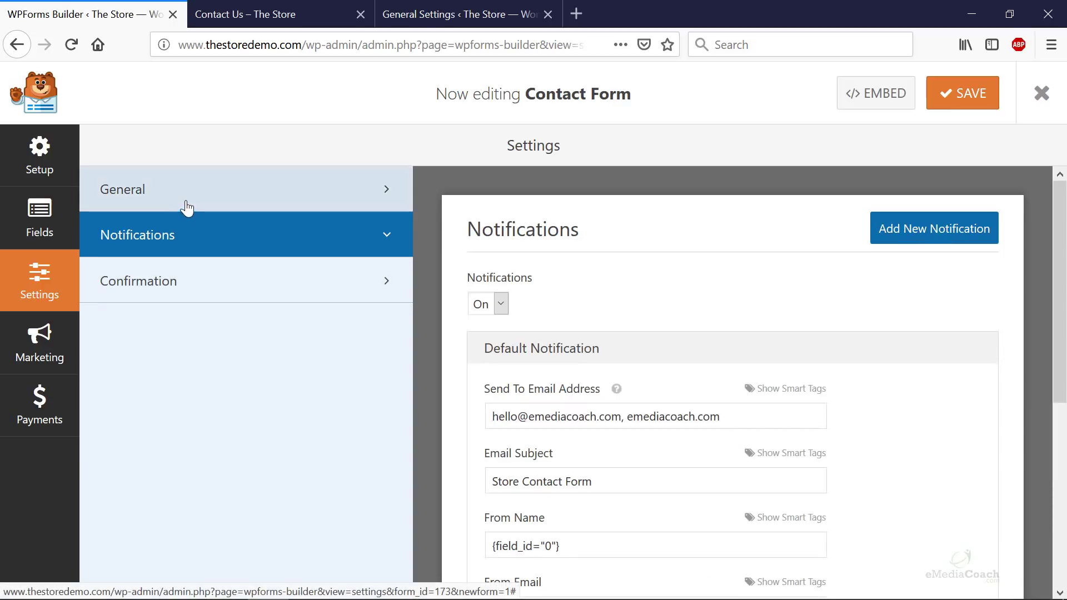
pyautogui.click(188, 199)
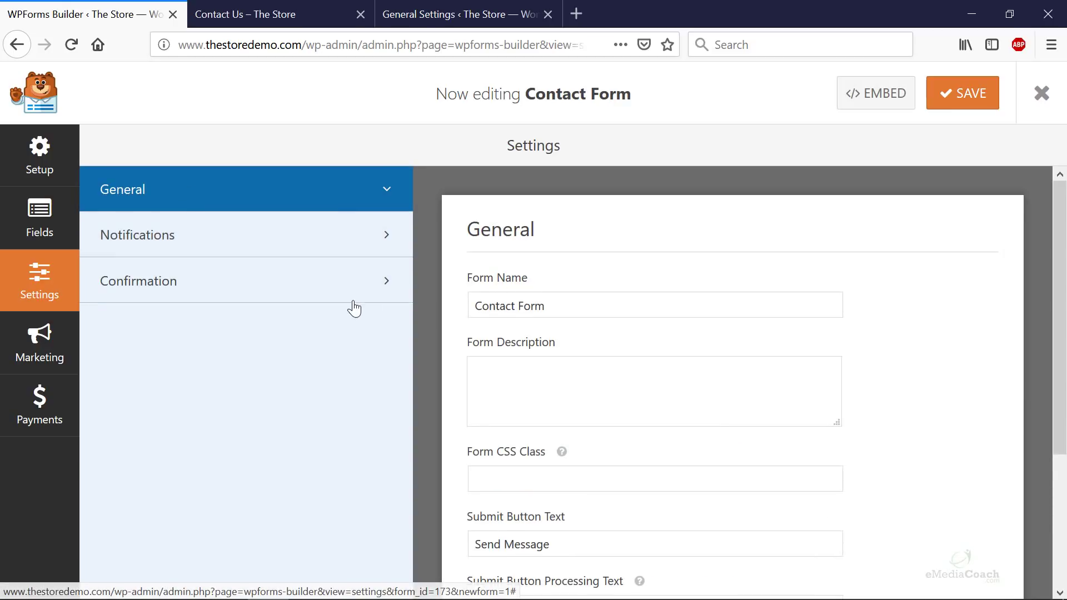
pyautogui.click(61, 222)
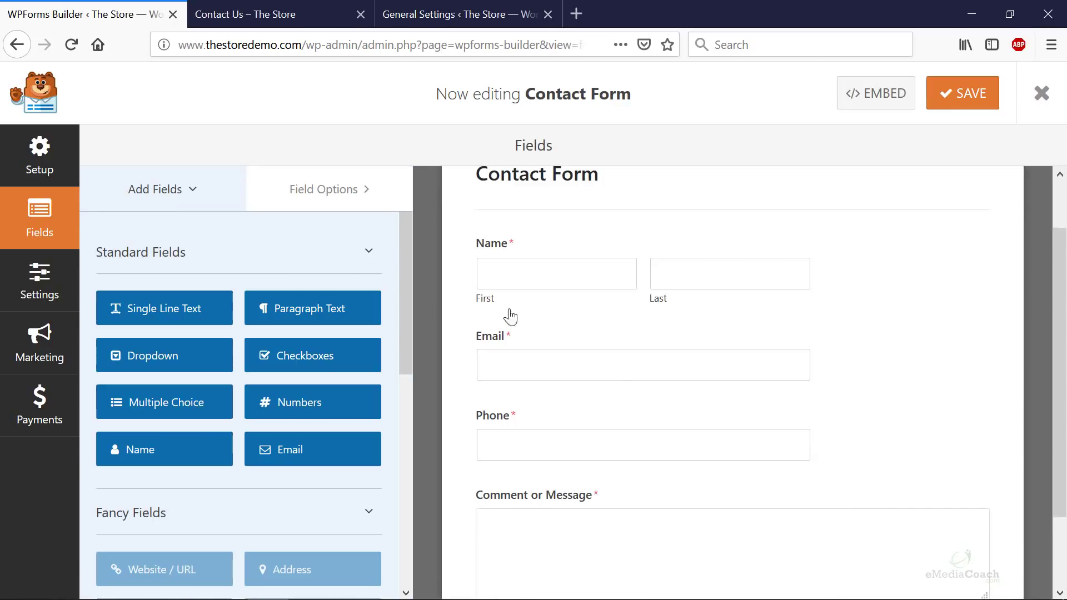
# - Copy the Contact Form's embed shortcode [wpforms id="173" title="false" description="false"]
pyautogui.click(885, 96)
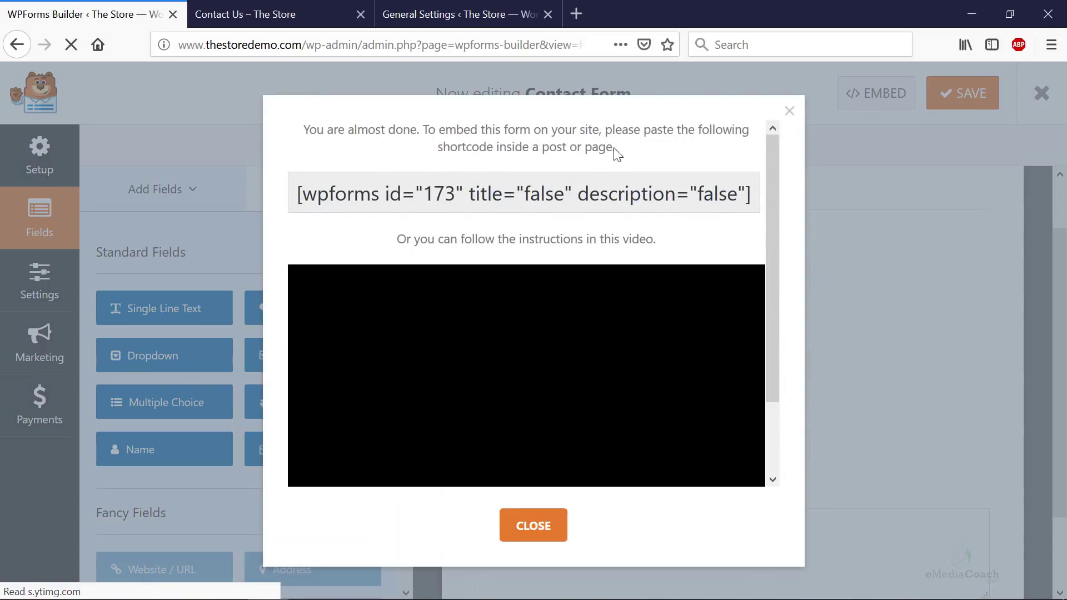
pyautogui.click(354, 193)
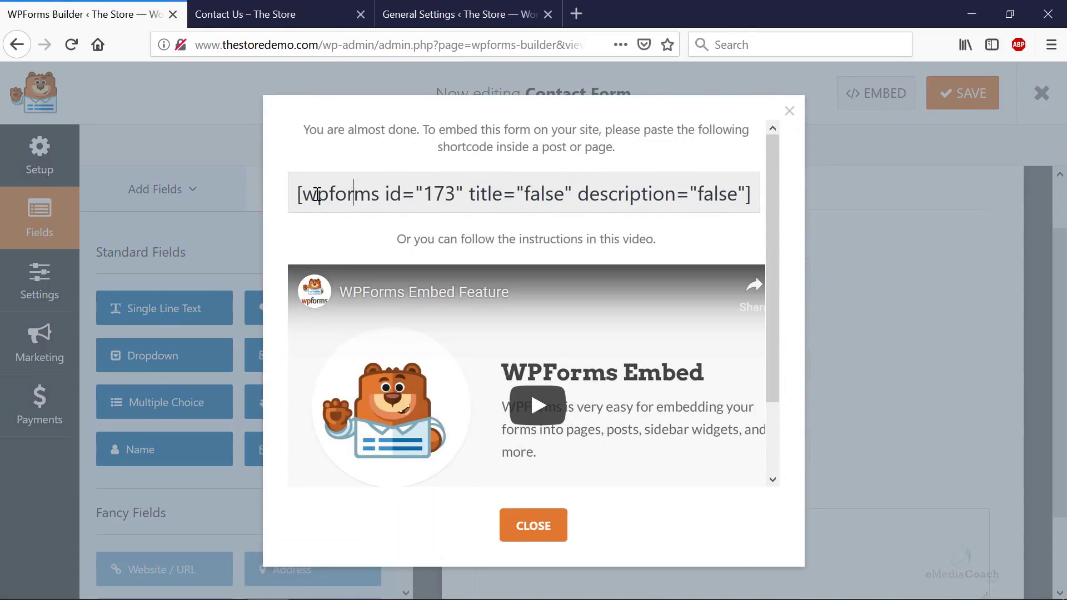
pyautogui.moveTo(298, 194); pyautogui.dragTo(745, 199)
pyautogui.hotkey('ctrl', 'c')
pyautogui.rightClick(745, 199)
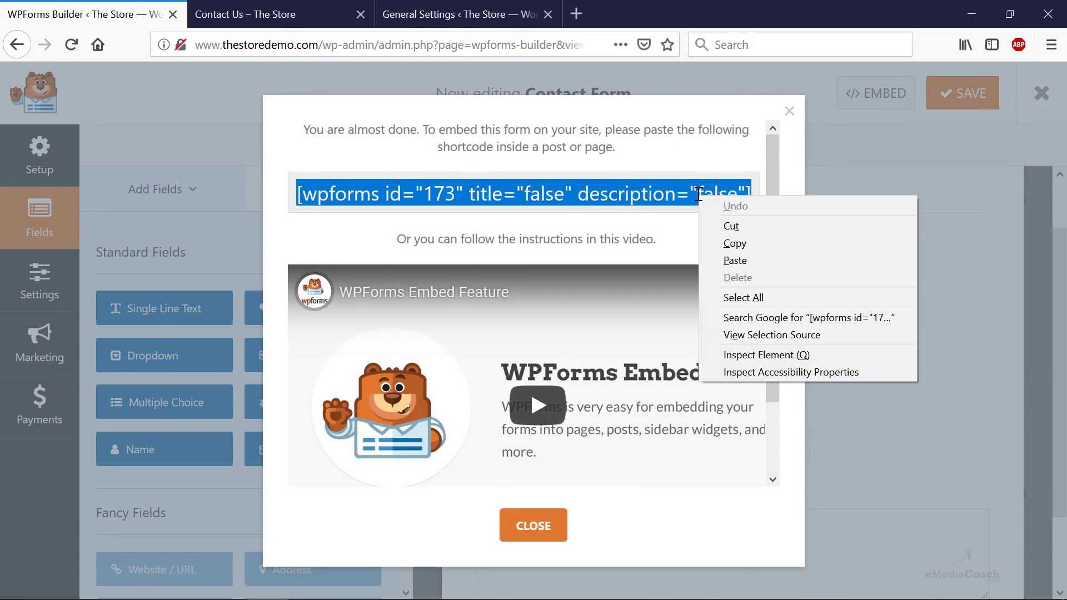
pyautogui.click(741, 245)
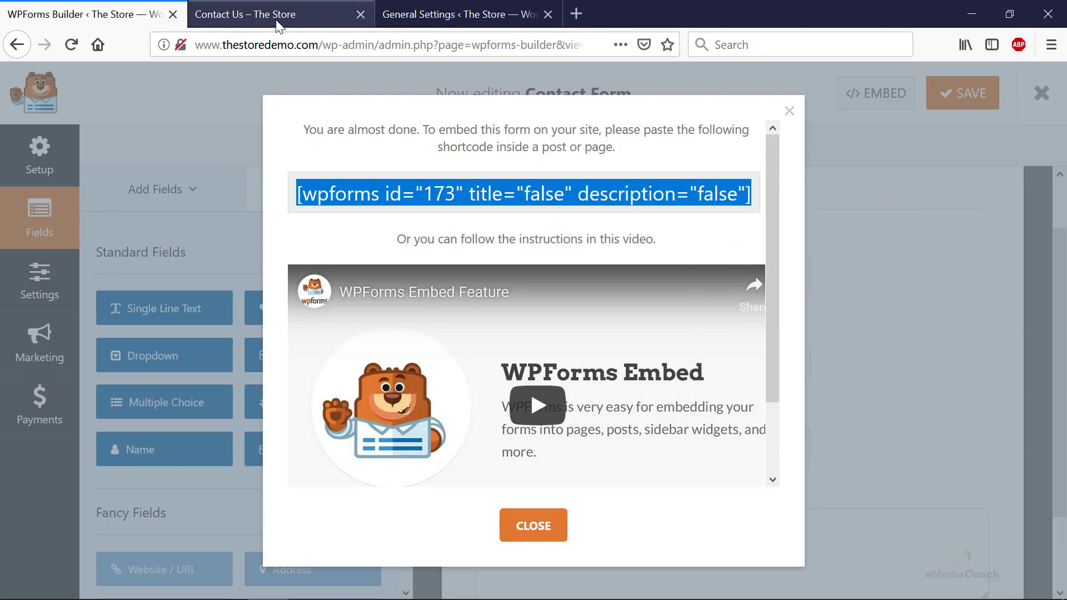
# - Switch over to the live Contact Us page in the browser
pyautogui.click(267, 19)
pyautogui.click(111, 23)
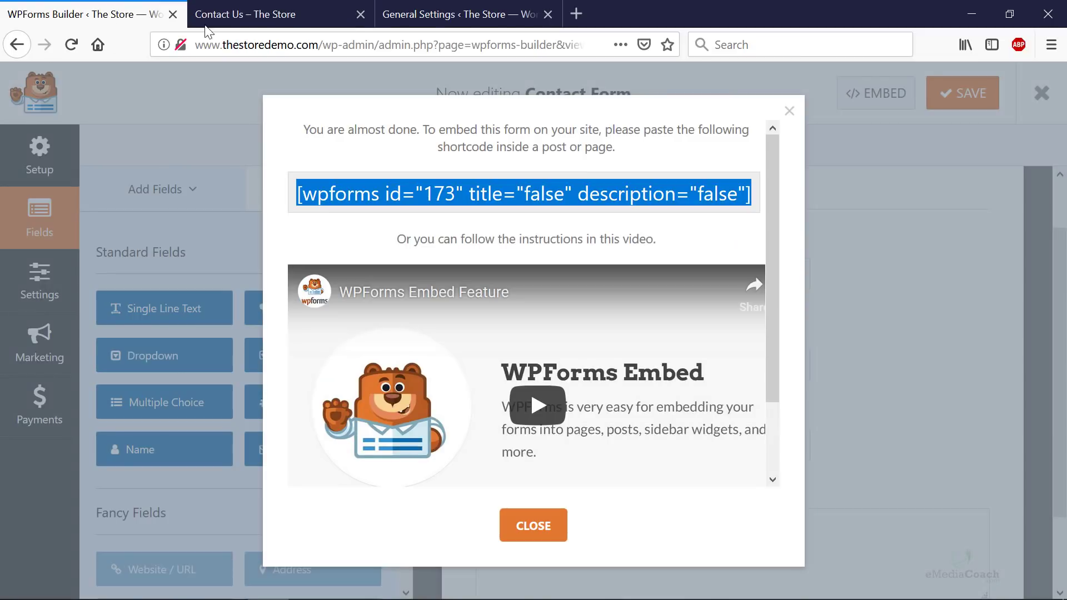
pyautogui.click(207, 25)
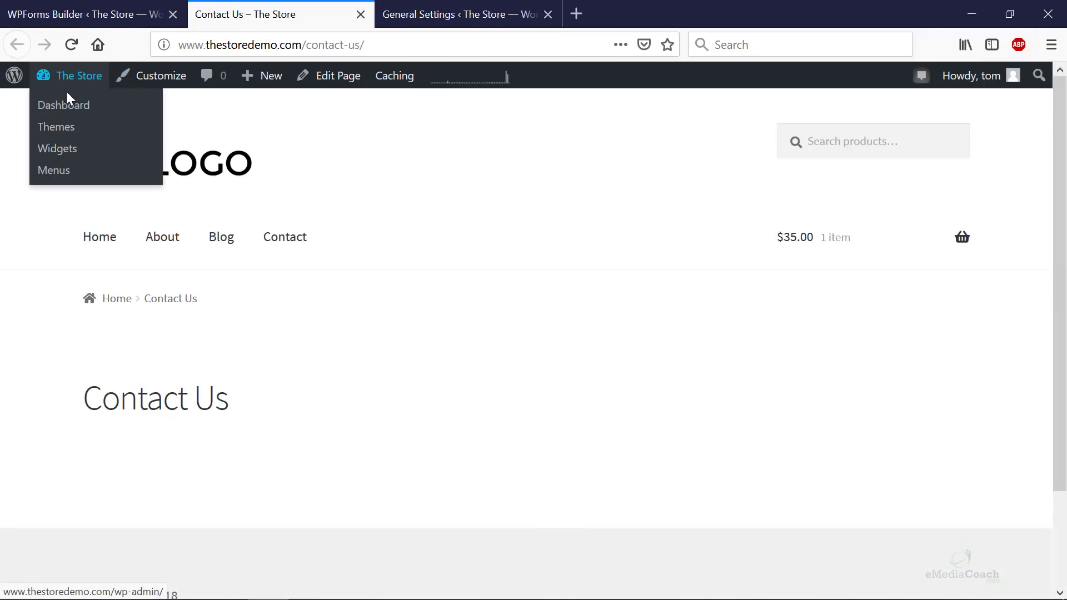
# - Open the Contact page for editing from Dashboard > Pages > All Pages
pyautogui.click(67, 105)
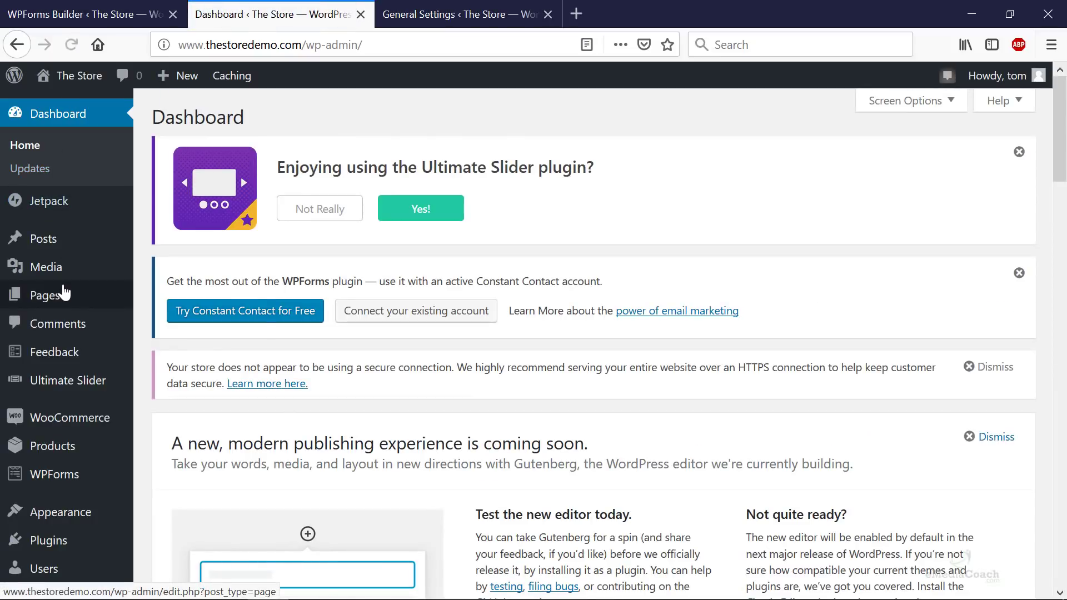
pyautogui.moveTo(64, 293)
pyautogui.click(184, 293)
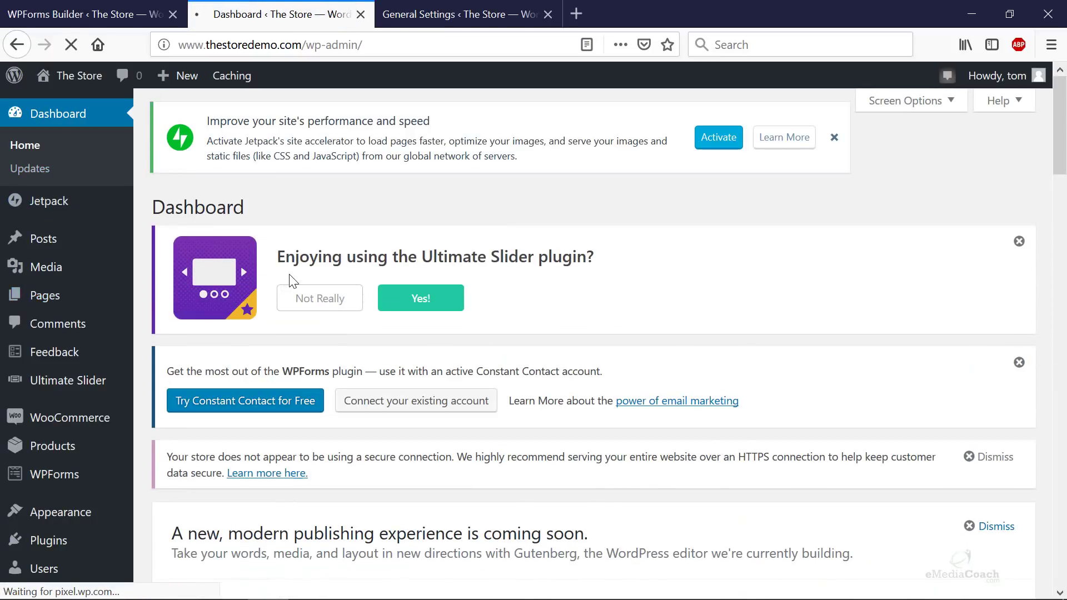
pyautogui.scroll(-3, 268, 304)
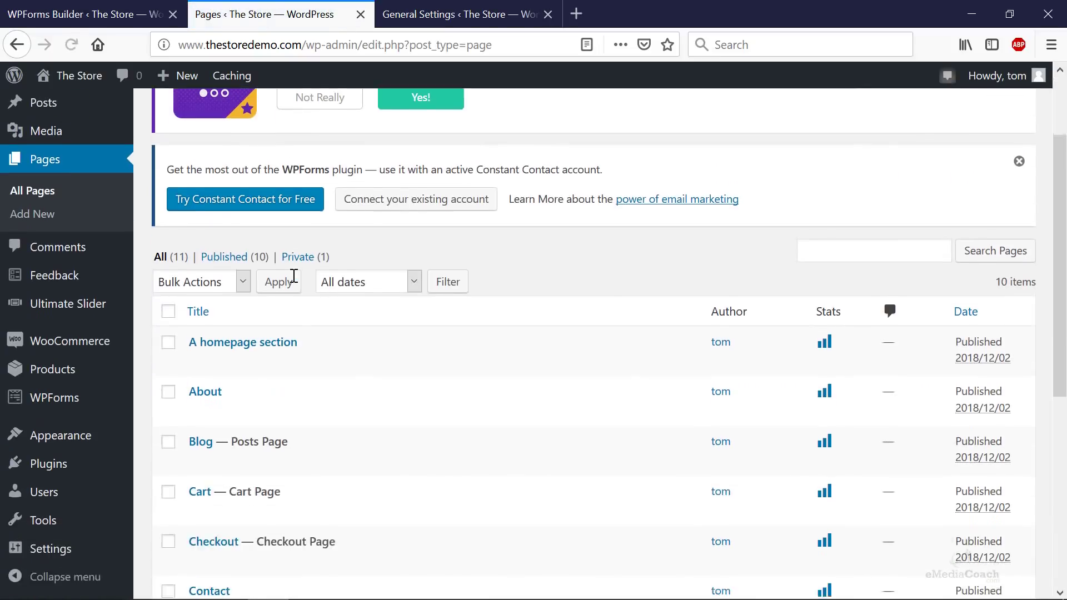
pyautogui.scroll(-5, 228, 473)
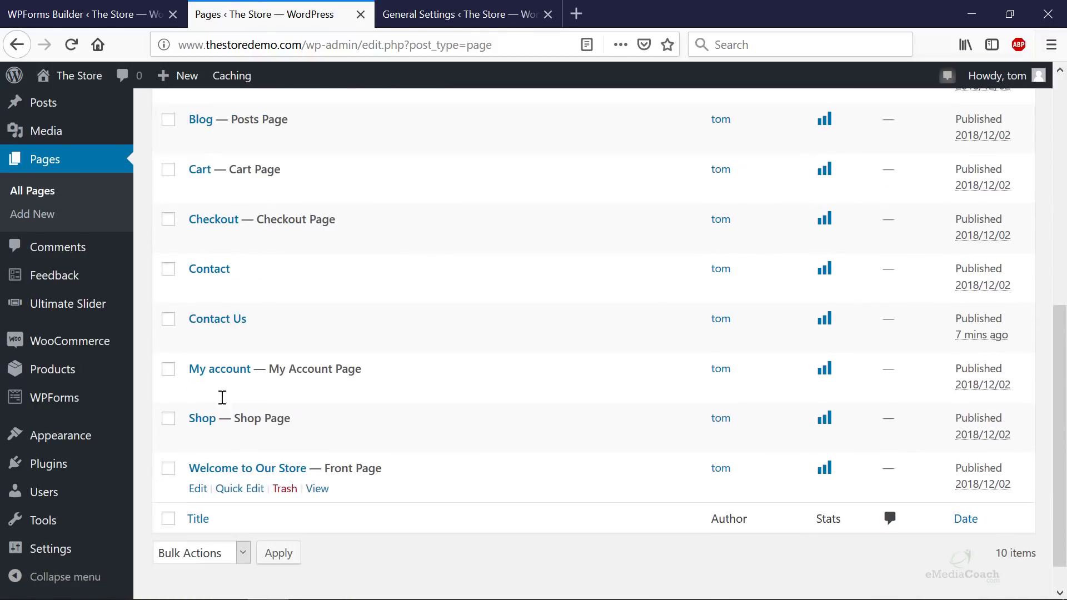
pyautogui.click(217, 269)
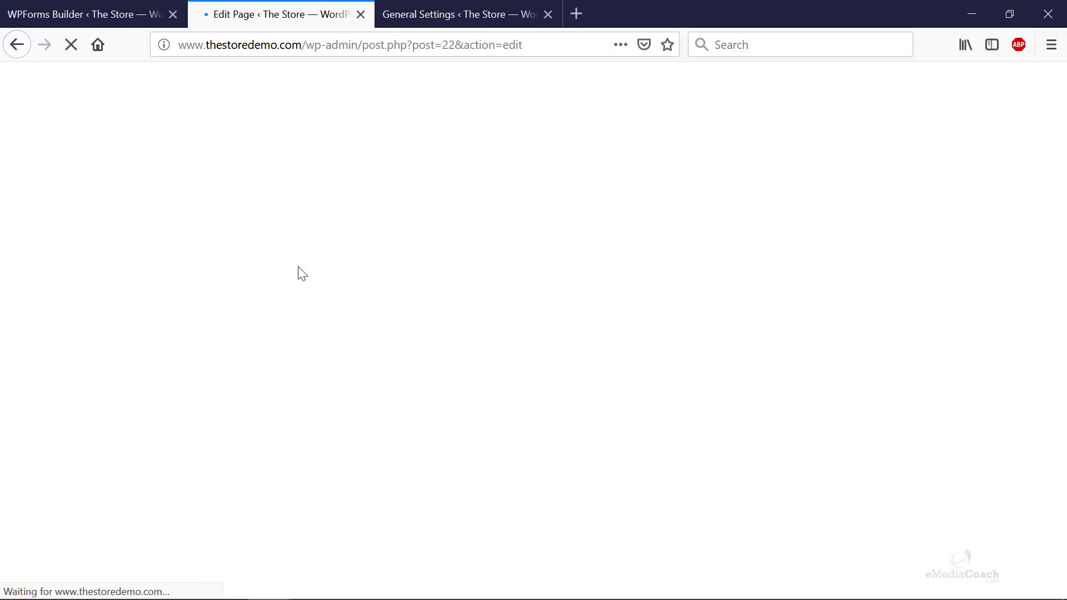
# - Replace the Contact page's placeholder paragraph with the pasted form 173 shortcode
pyautogui.scroll(-5, 446, 259)
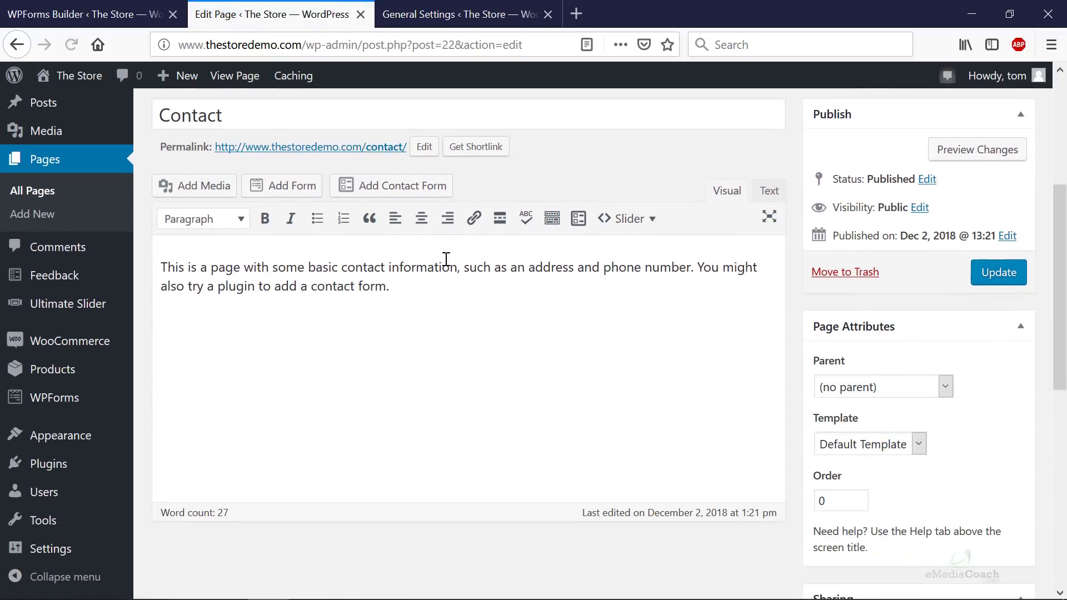
pyautogui.hotkey('ctrl', 'a')
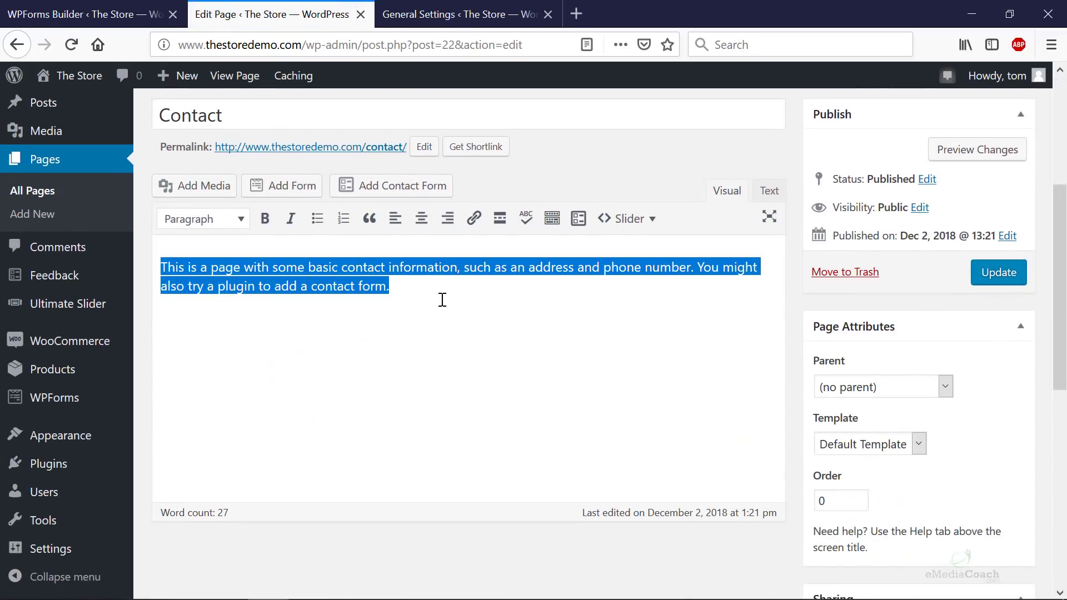
pyautogui.press('Delete')
pyautogui.rightClick(200, 265)
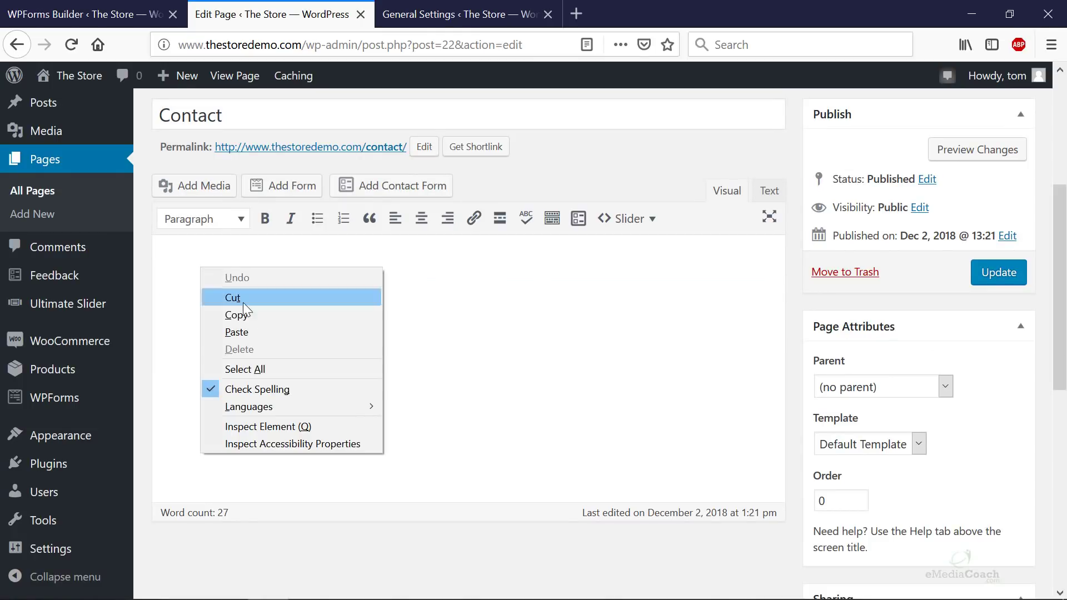
pyautogui.click(239, 331)
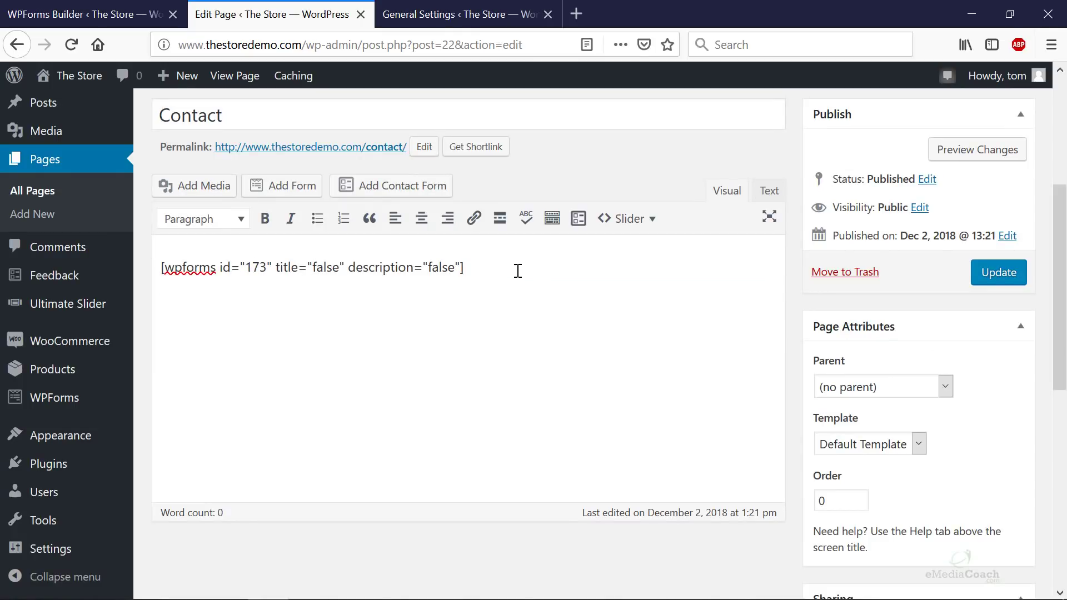
# - Verify the pasted shortcode in code view and against the form builder's embed code
pyautogui.click(769, 193)
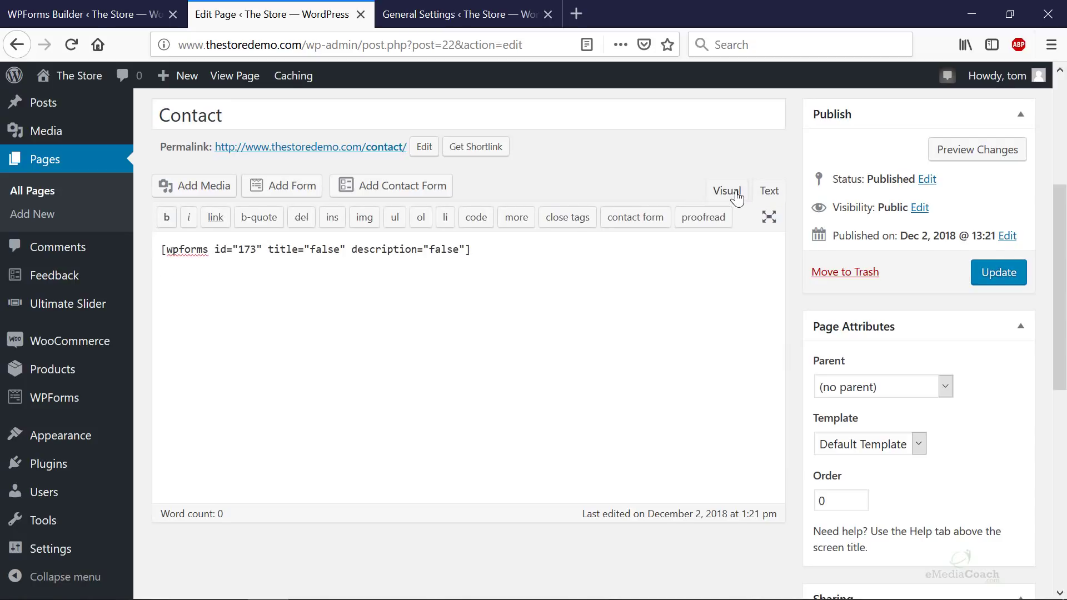
pyautogui.click(737, 198)
pyautogui.click(525, 265)
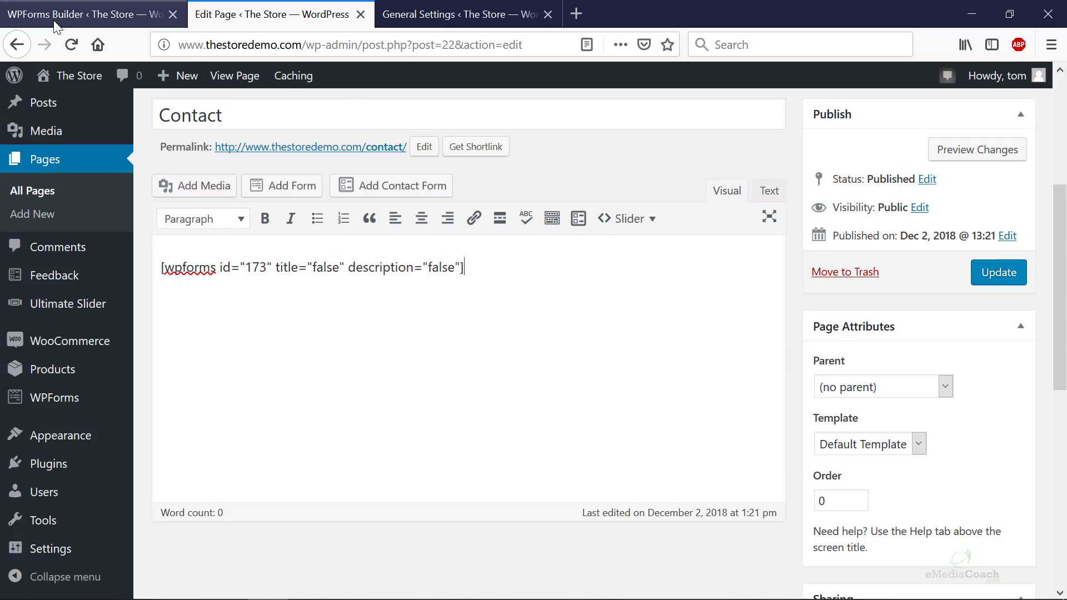
pyautogui.click(25, 13)
pyautogui.click(259, 17)
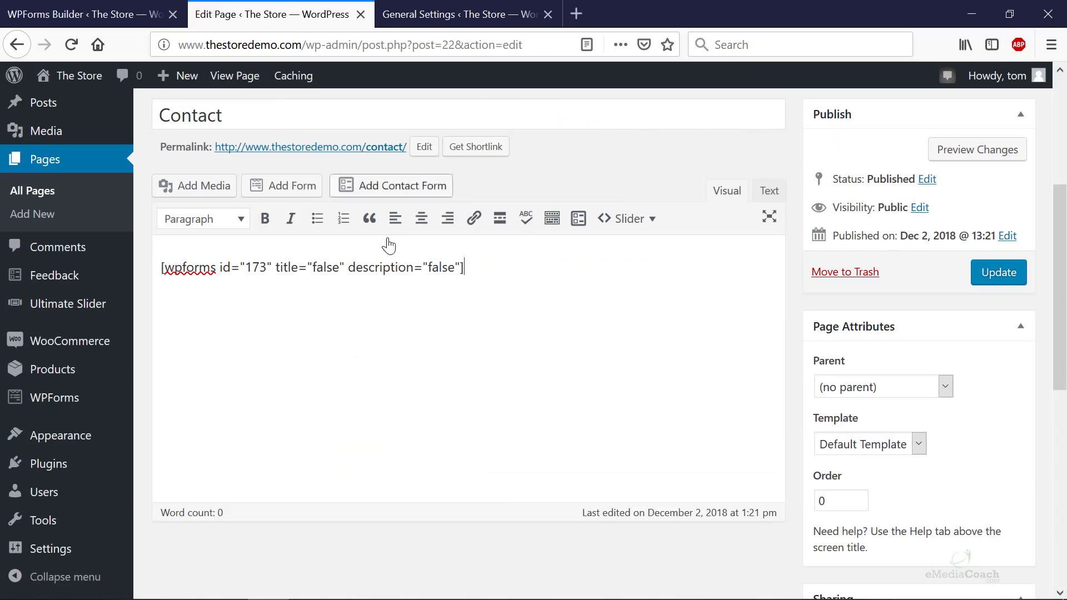
# - Update the Contact page and view the live page with the new form
pyautogui.click(1011, 279)
pyautogui.rightClick(387, 147)
pyautogui.click(425, 162)
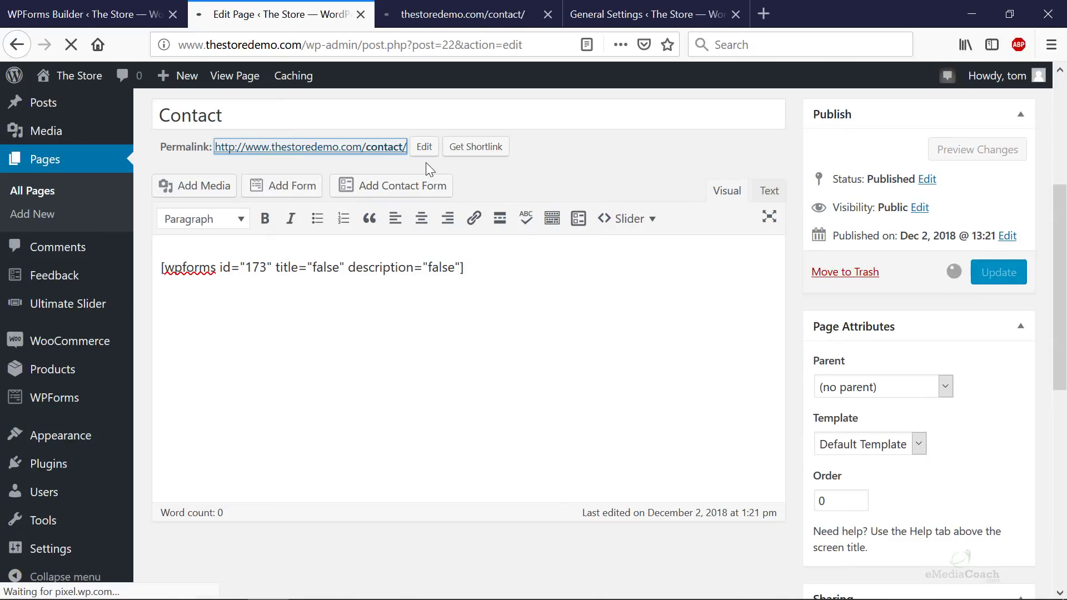
pyautogui.click(502, 26)
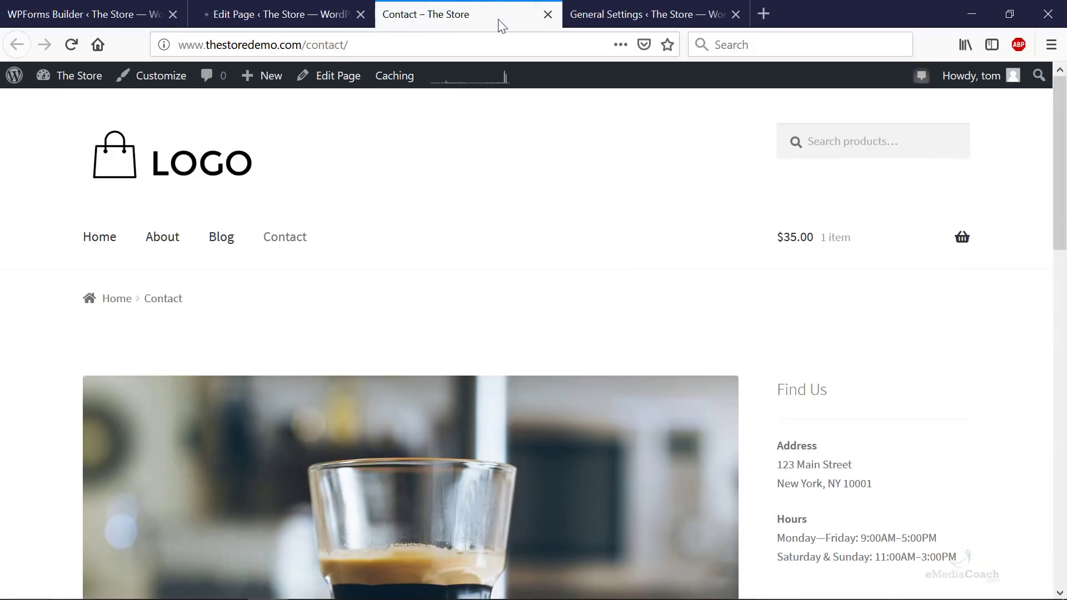
pyautogui.scroll(-10, 468, 177)
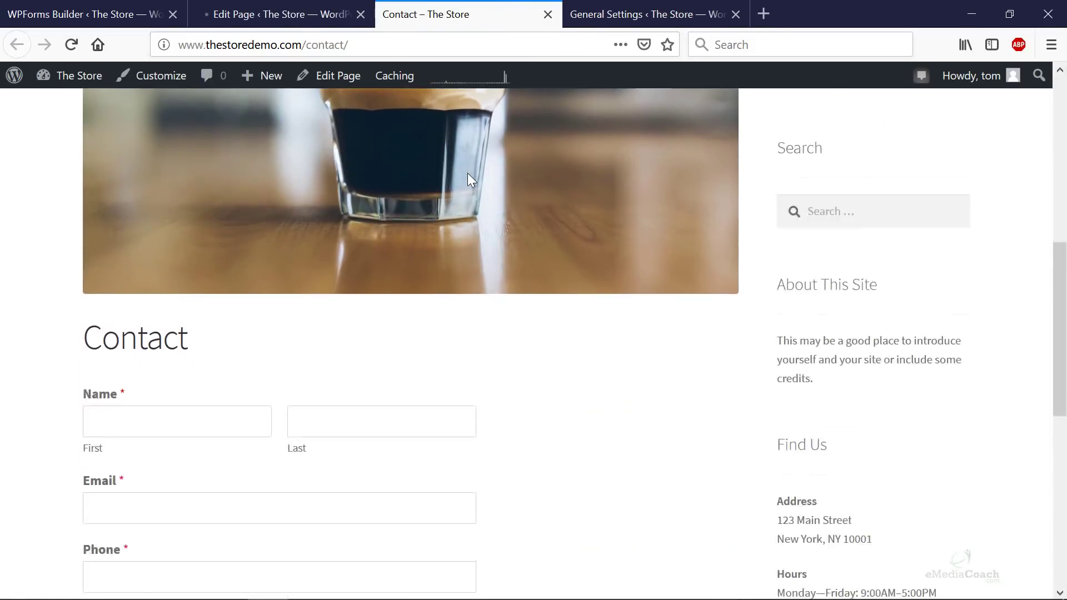
pyautogui.scroll(-3, 469, 179)
# - Remove the coffee glass featured image from the Contact page and update it
pyautogui.click(333, 17)
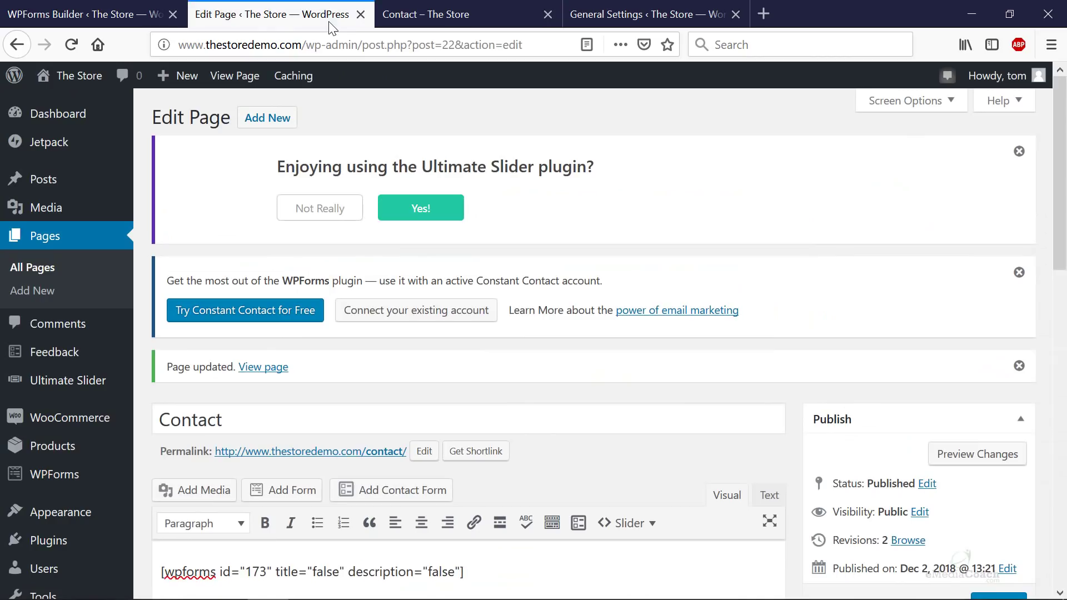
pyautogui.scroll(-1, 889, 335)
pyautogui.scroll(-10, 889, 335)
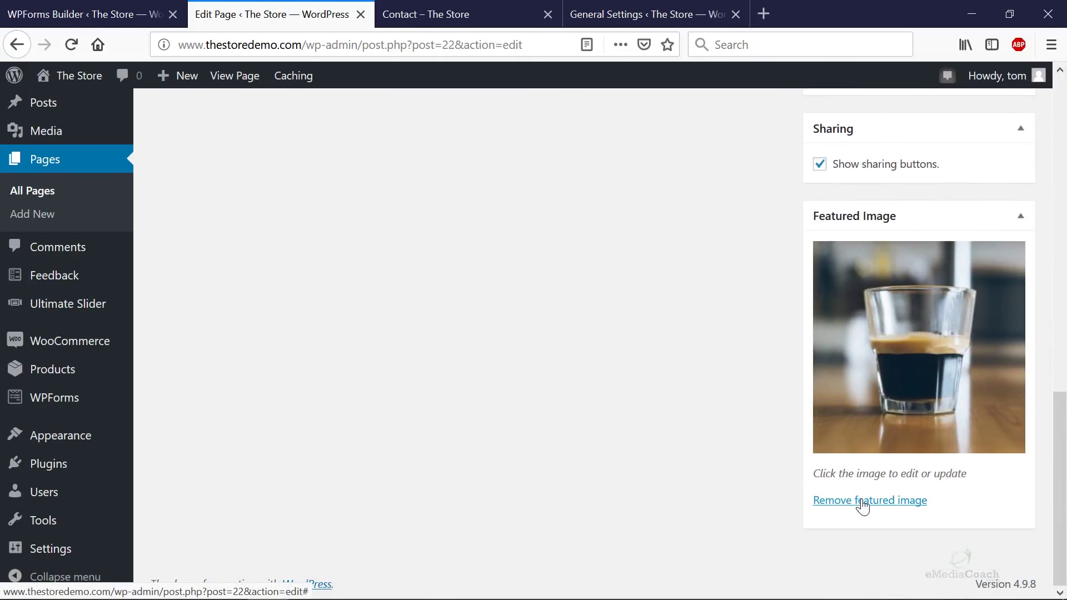
pyautogui.click(862, 503)
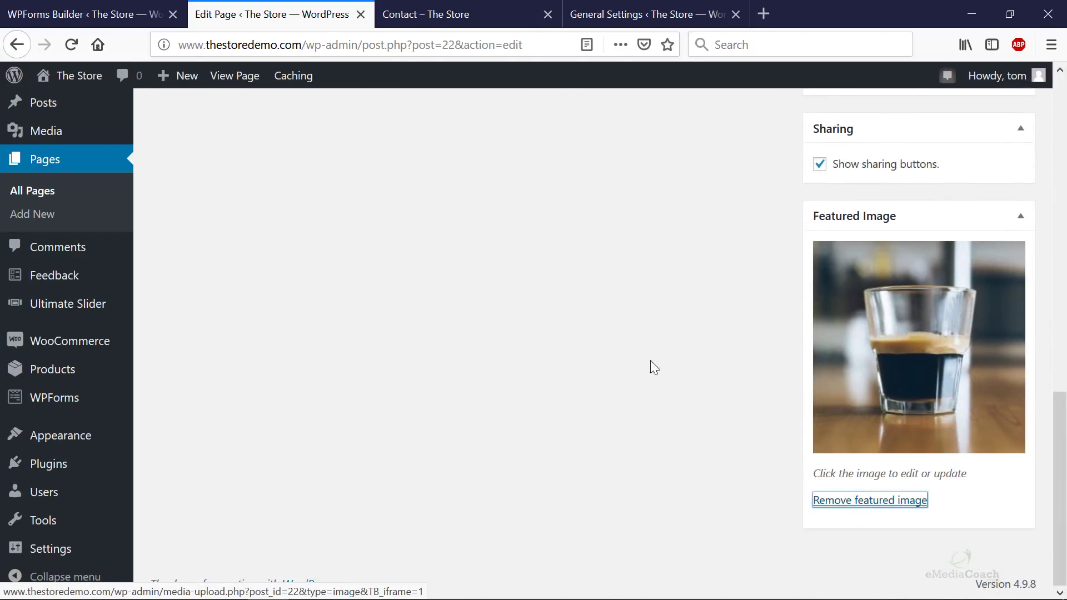
pyautogui.scroll(15, 722, 295)
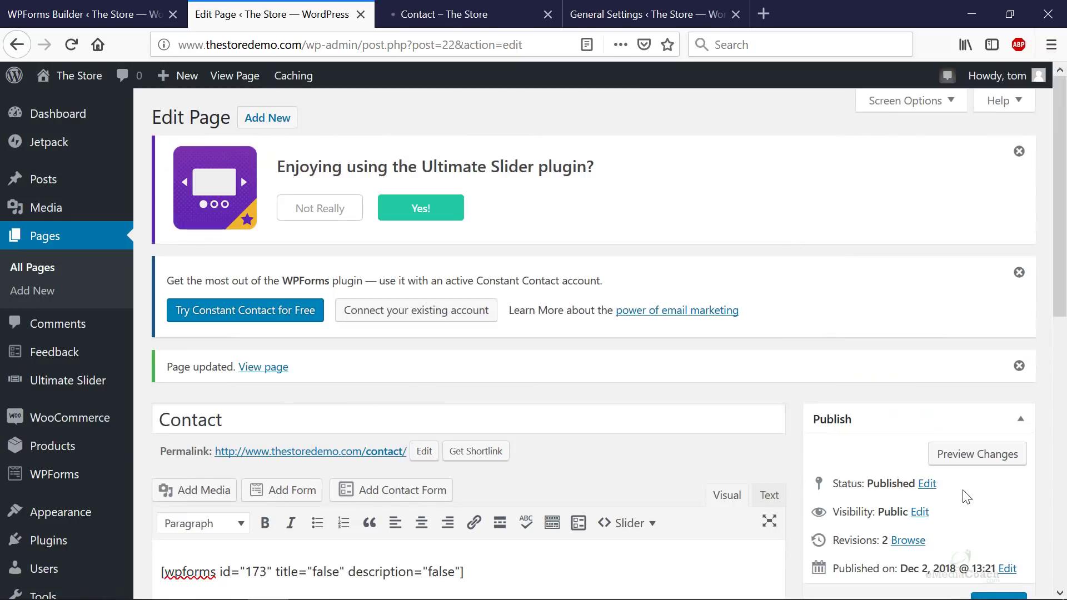
pyautogui.scroll(-3, 967, 496)
pyautogui.click(995, 519)
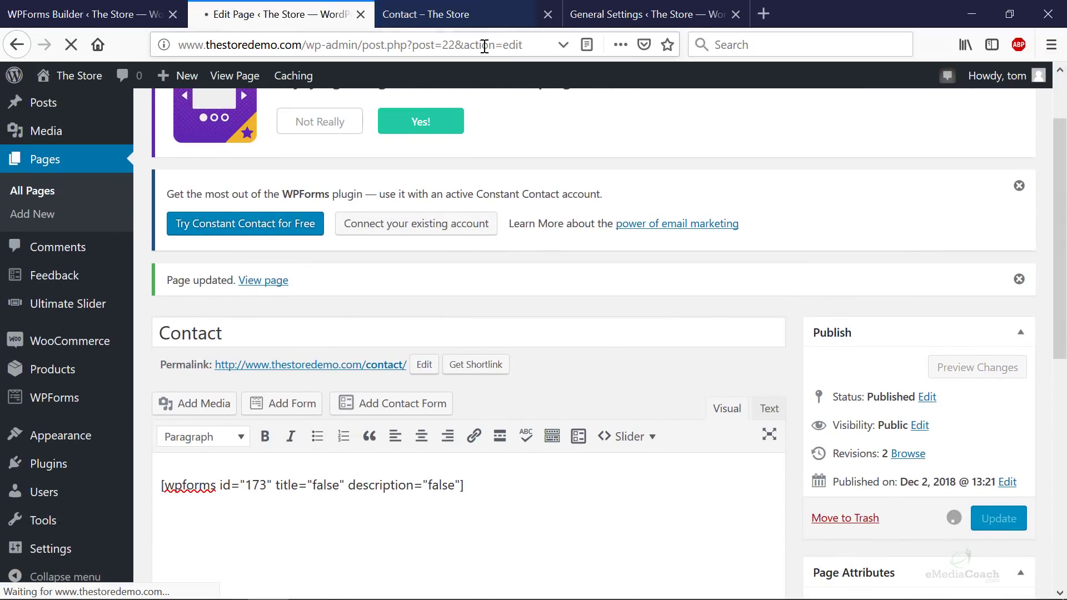
# - Reload the live Contact page to confirm the Name, Email, Phone and Message form, then return to the editor
pyautogui.click(461, 23)
pyautogui.press('F5')
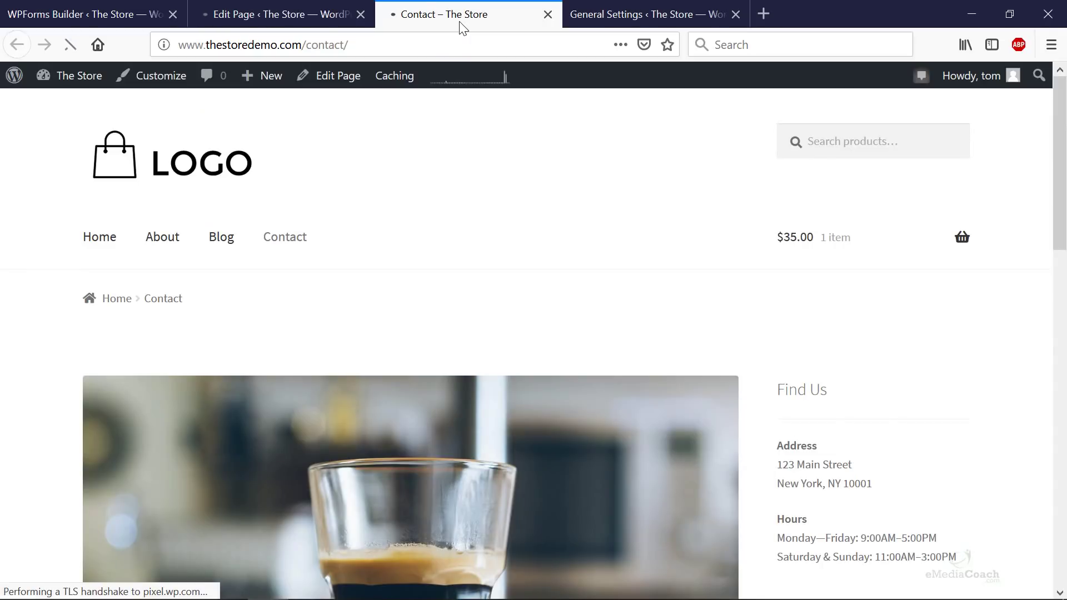
pyautogui.click(301, 11)
pyautogui.click(454, 17)
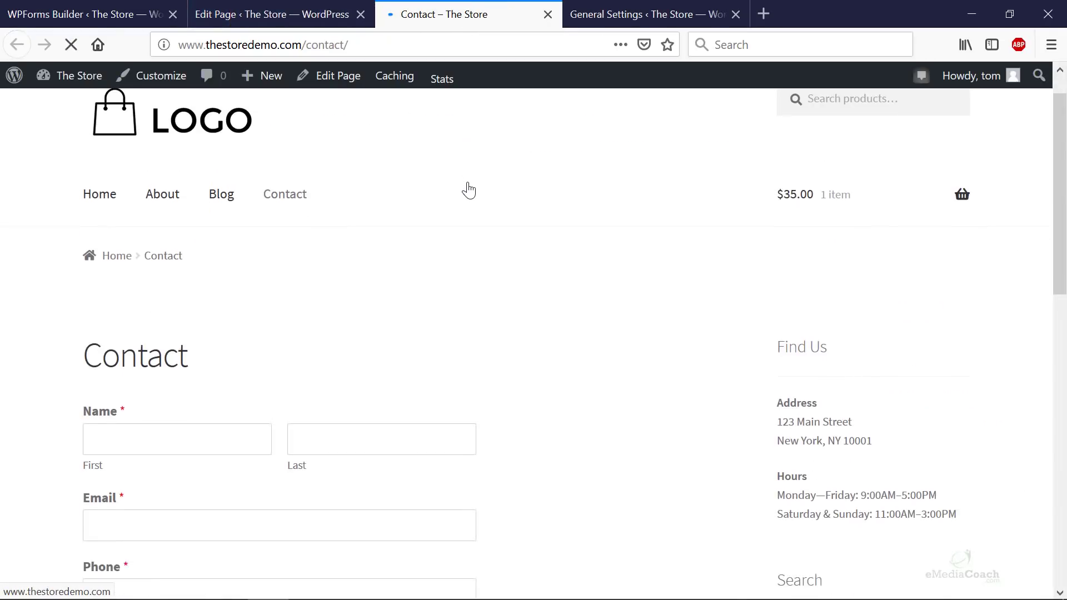
pyautogui.scroll(-1, 475, 189)
pyautogui.scroll(-2, 485, 199)
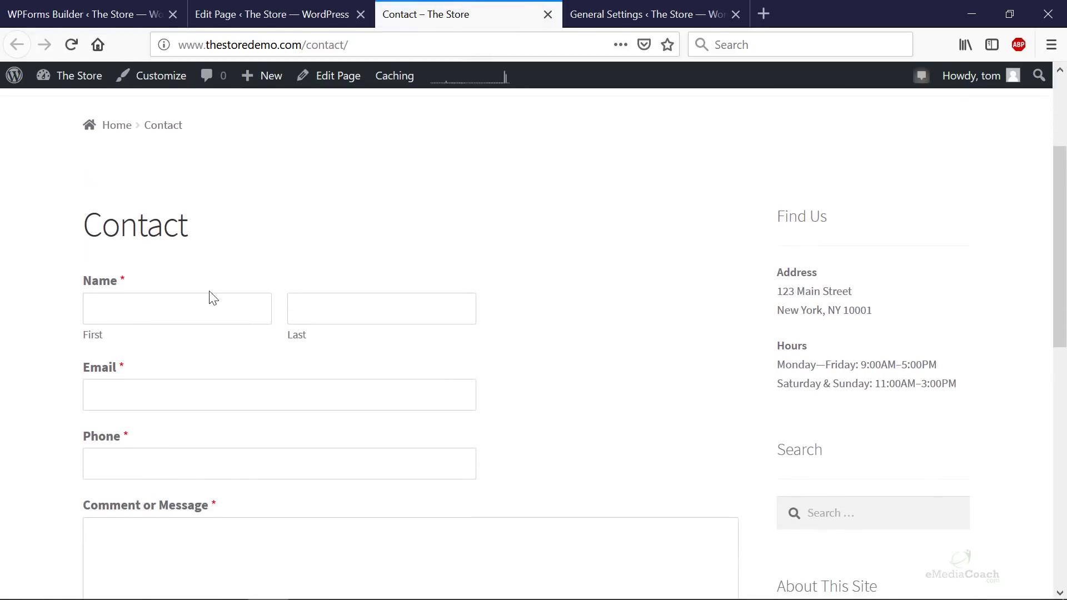
pyautogui.scroll(-4, 305, 312)
pyautogui.scroll(7, 247, 309)
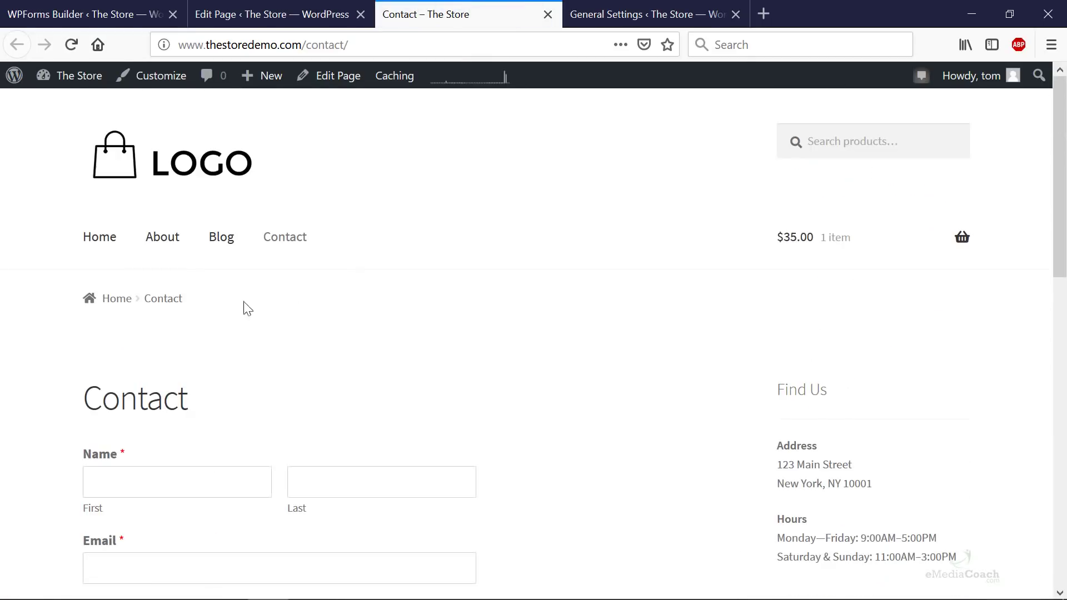
pyautogui.click(314, 15)
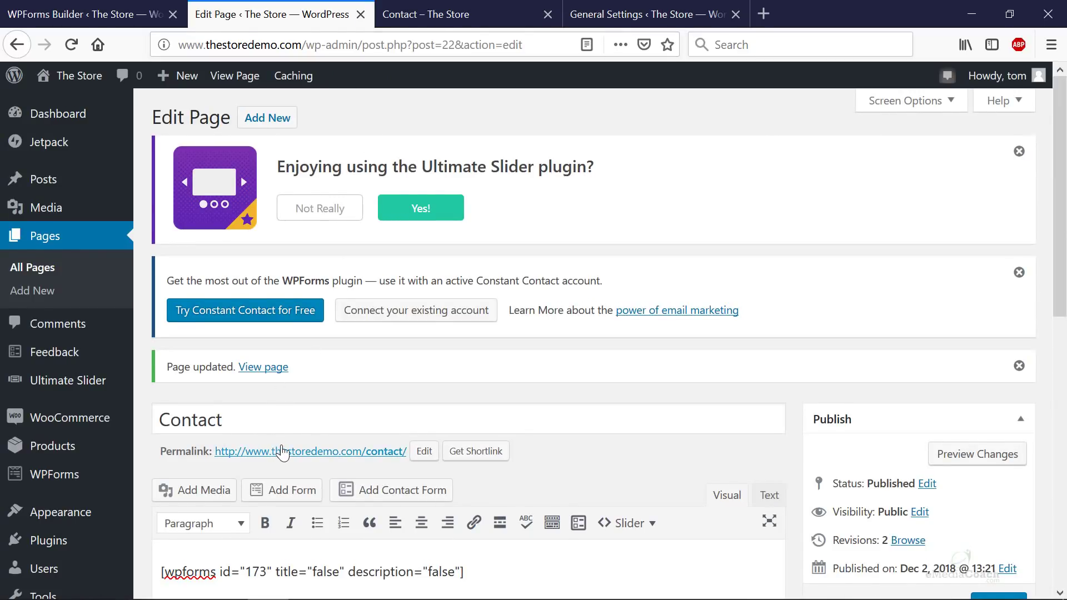
pyautogui.scroll(-4, 189, 400)
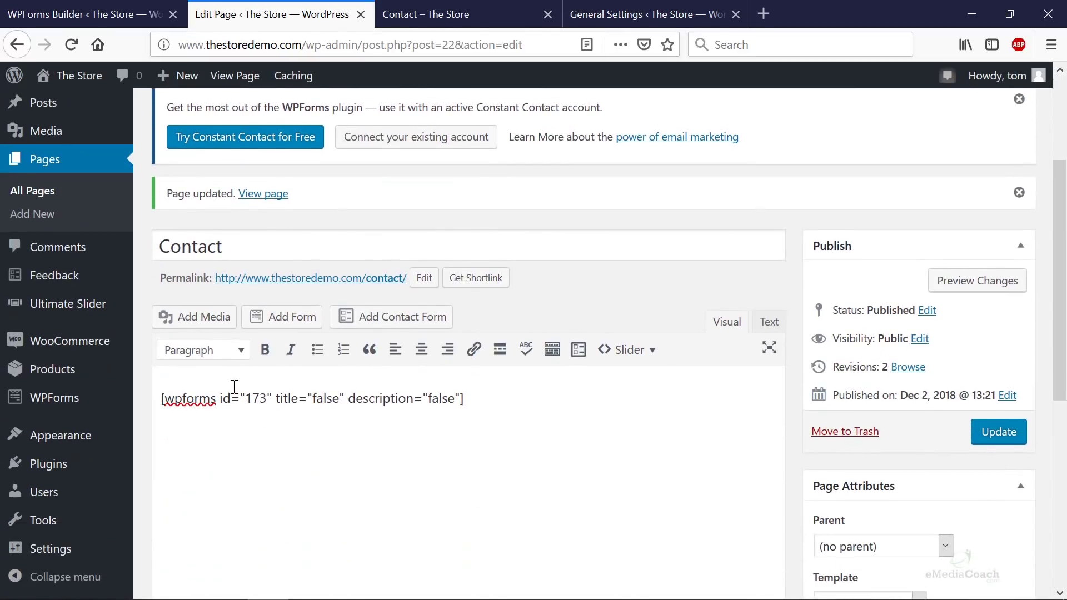
# - Add Phone, Email and Address lines above the form shortcode
pyautogui.press('Return')
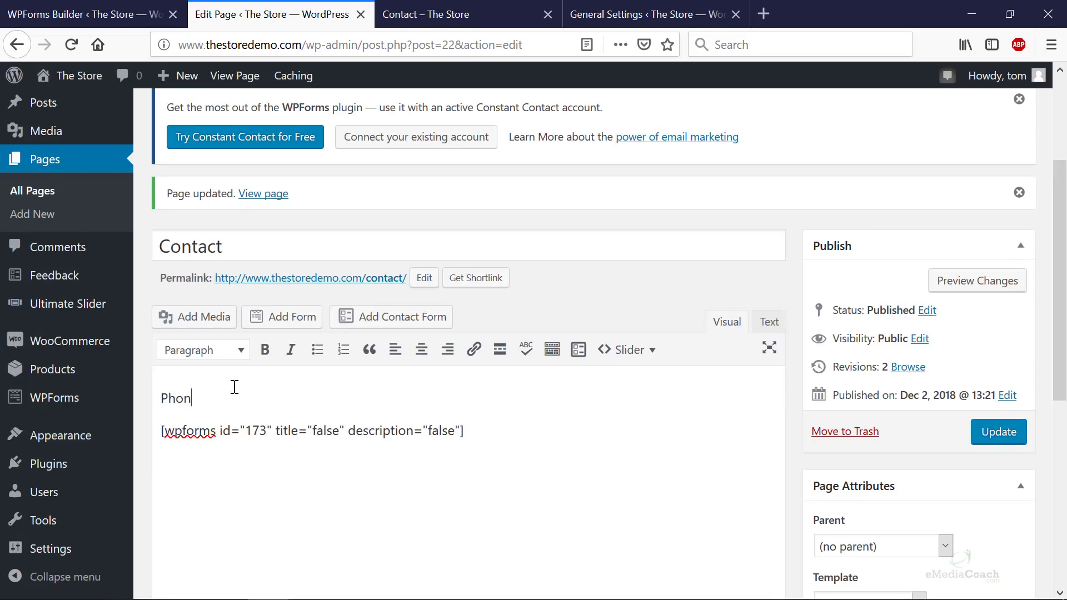
pyautogui.press('Return')
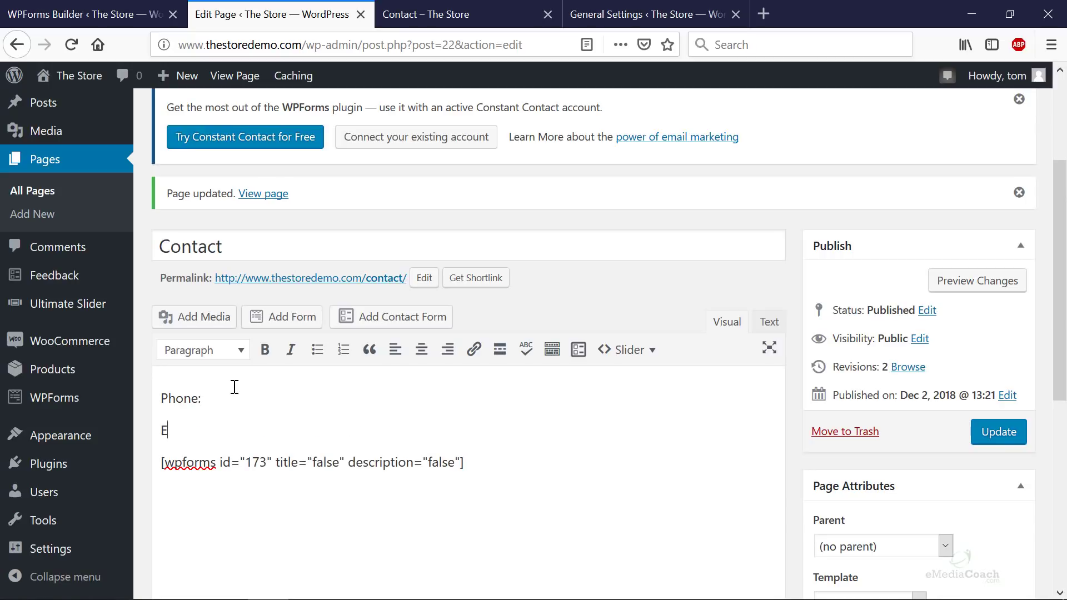
pyautogui.write('Email:')
pyautogui.press('Return')
pyautogui.write('Address:')
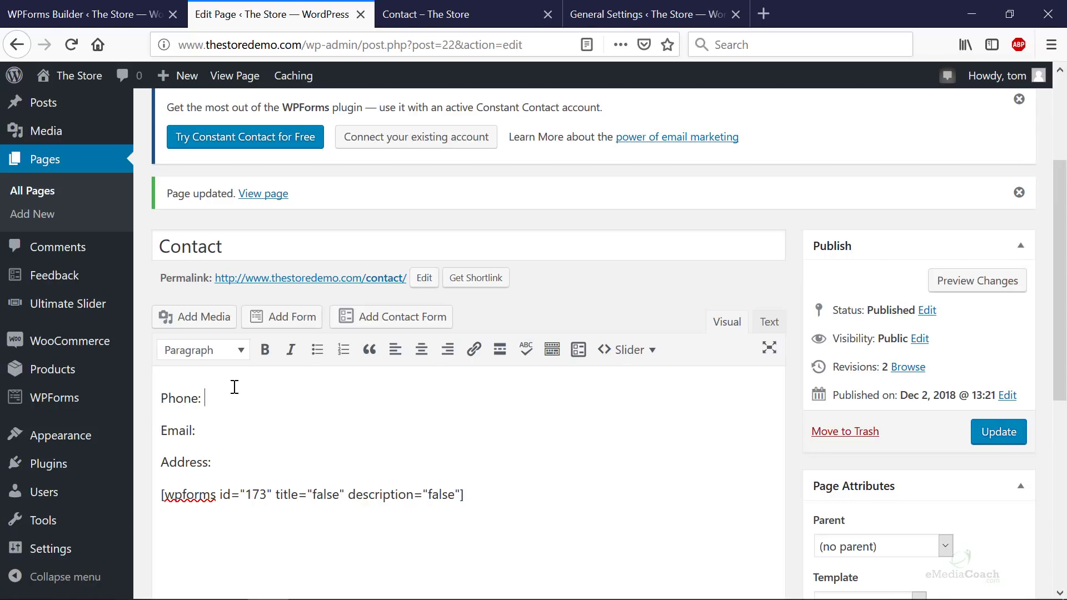
pyautogui.write('-555-5555')
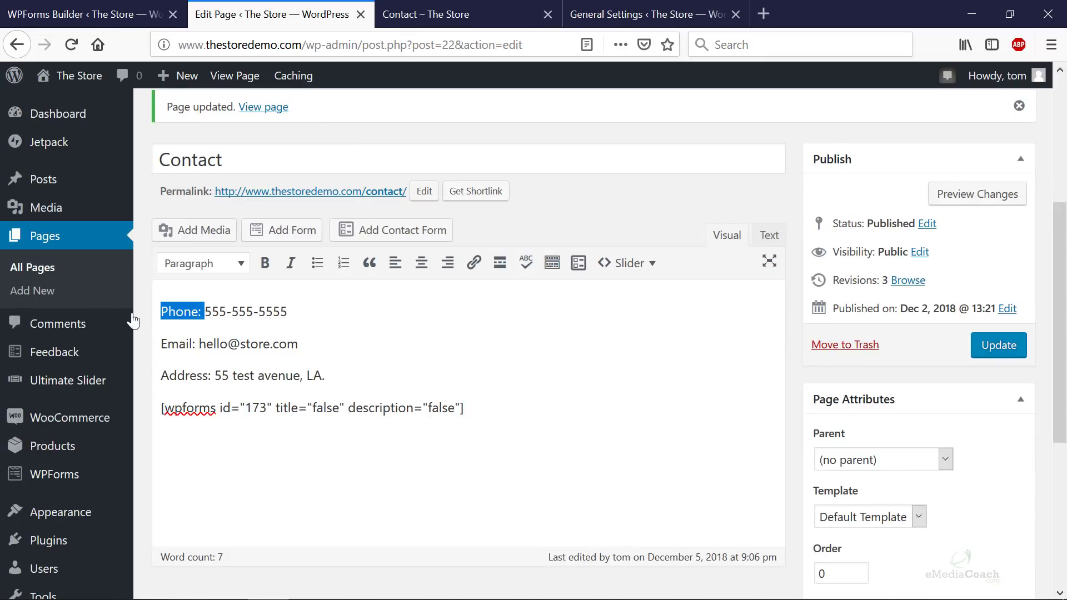
# - Make the Phone:, Email: and Address: labels bold
pyautogui.hotkey('ctrl', 'b')
pyautogui.moveTo(199, 344); pyautogui.dragTo(129, 350)
pyautogui.hotkey('ctrl', 'b')
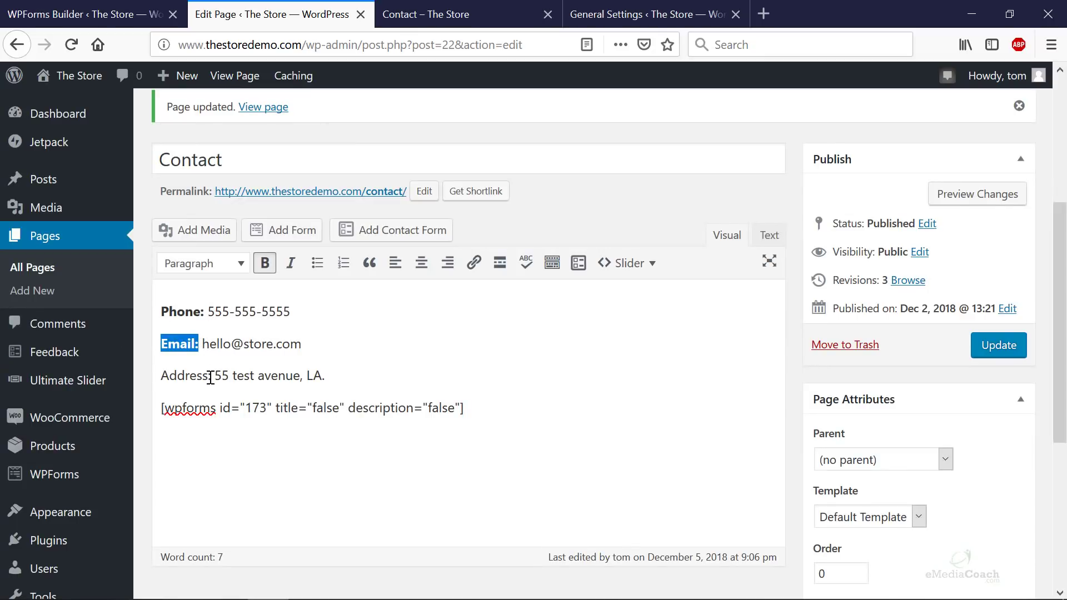
pyautogui.moveTo(212, 375); pyautogui.dragTo(144, 373)
pyautogui.click(265, 263)
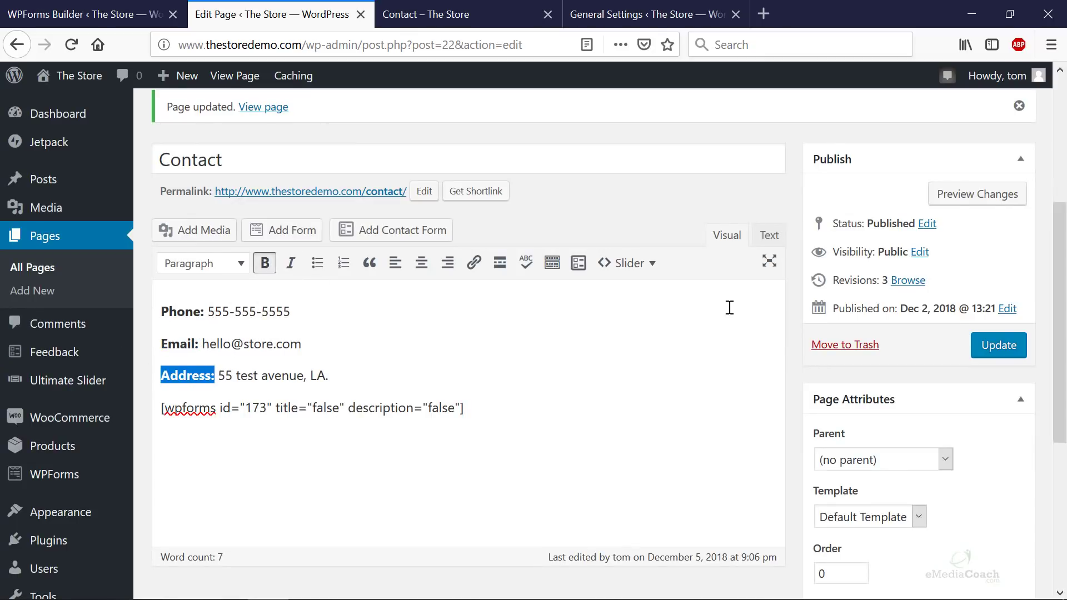
# - Update the Contact page and reload the live page to see the details
pyautogui.click(992, 344)
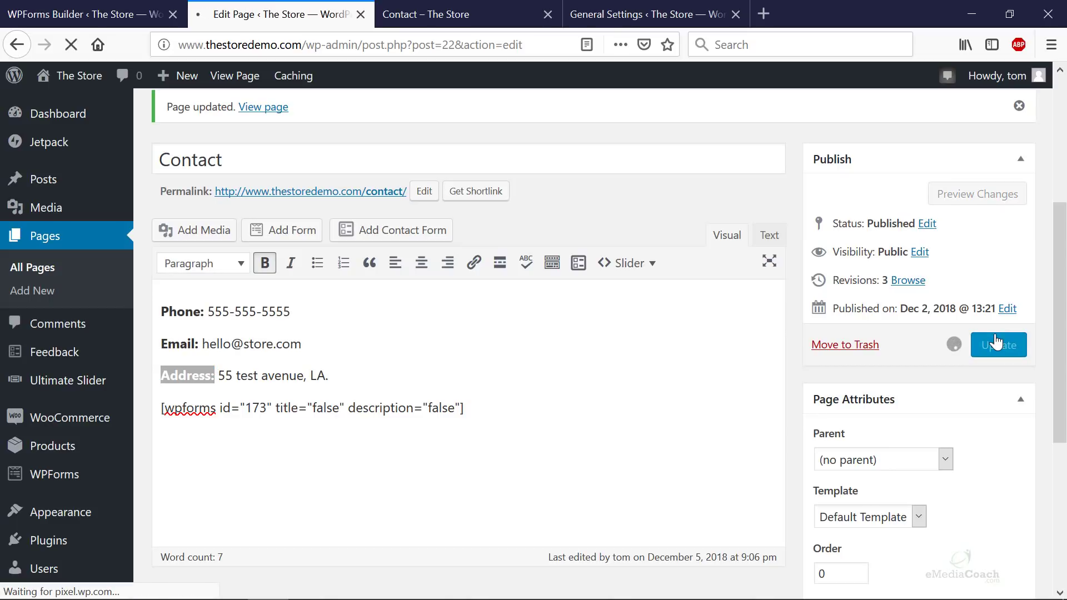
pyautogui.click(482, 19)
pyautogui.press('F5')
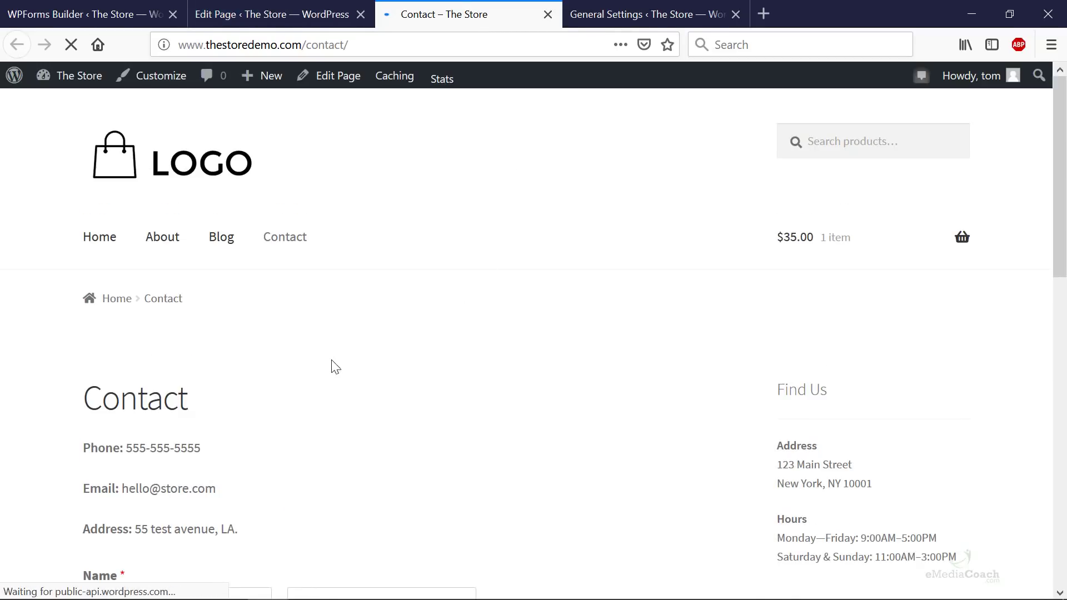
# - Fill the form with a test name, email, phone and the message 'Hi, I love your products! I need help deciding.'
pyautogui.scroll(-3, 143, 400)
pyautogui.scroll(-3, 170, 339)
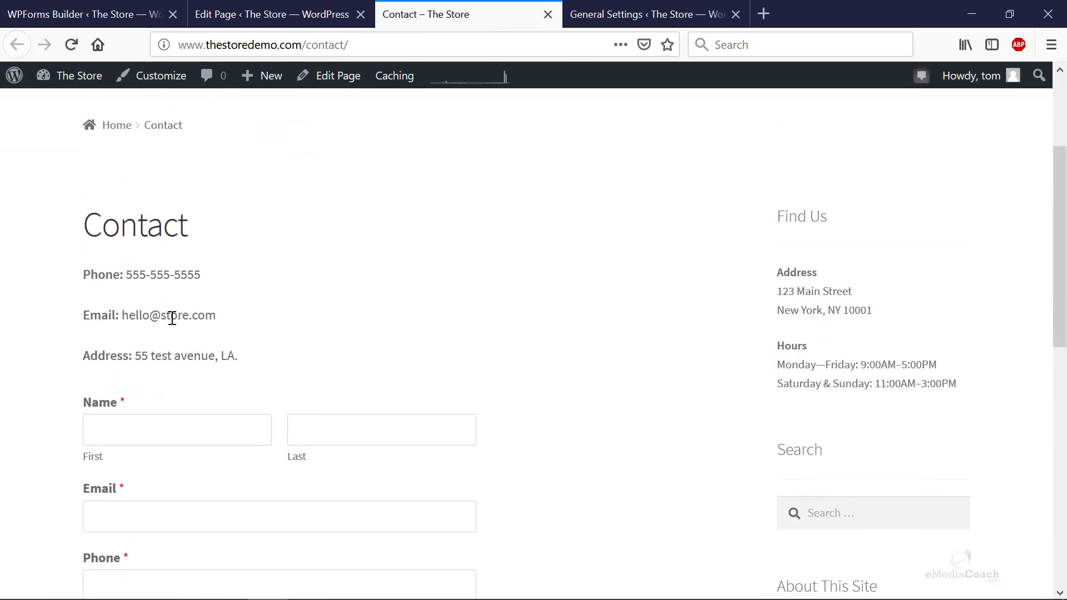
pyautogui.scroll(-5, 172, 318)
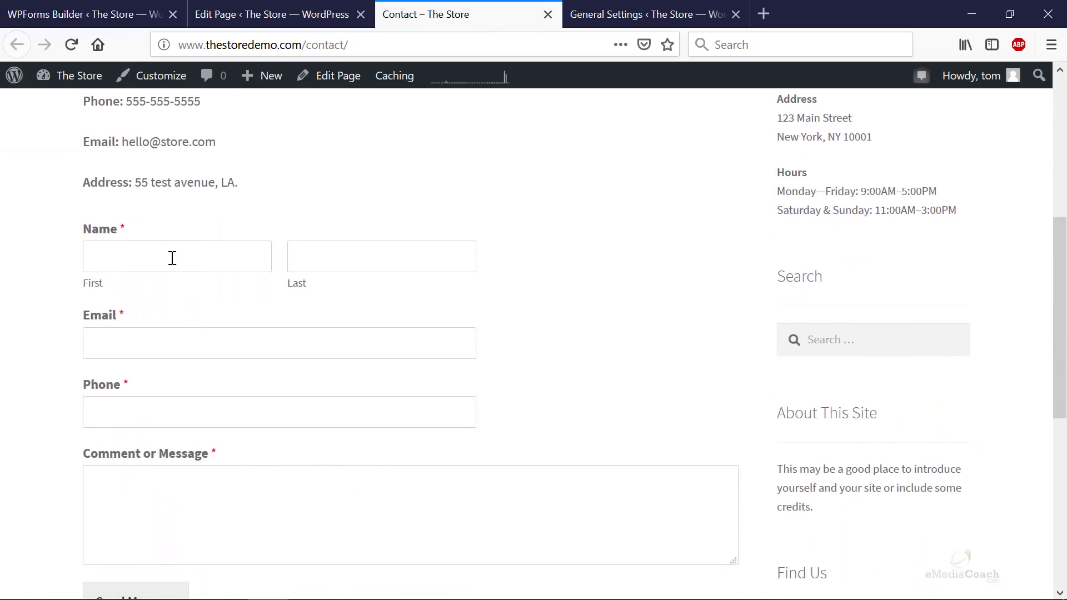
pyautogui.click(173, 258)
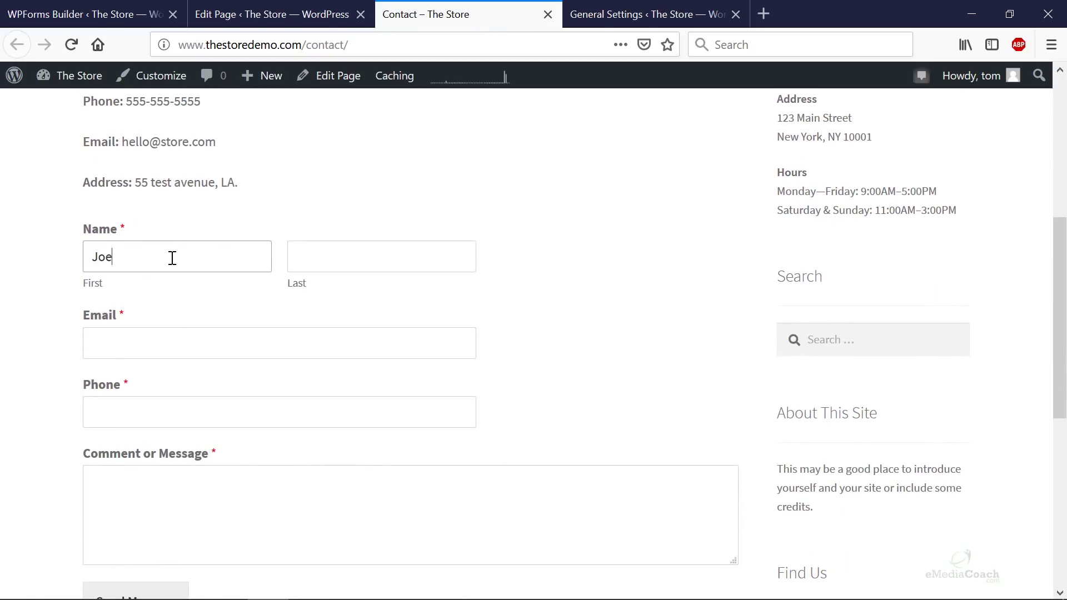
pyautogui.press('Tab')
pyautogui.write('Bl')
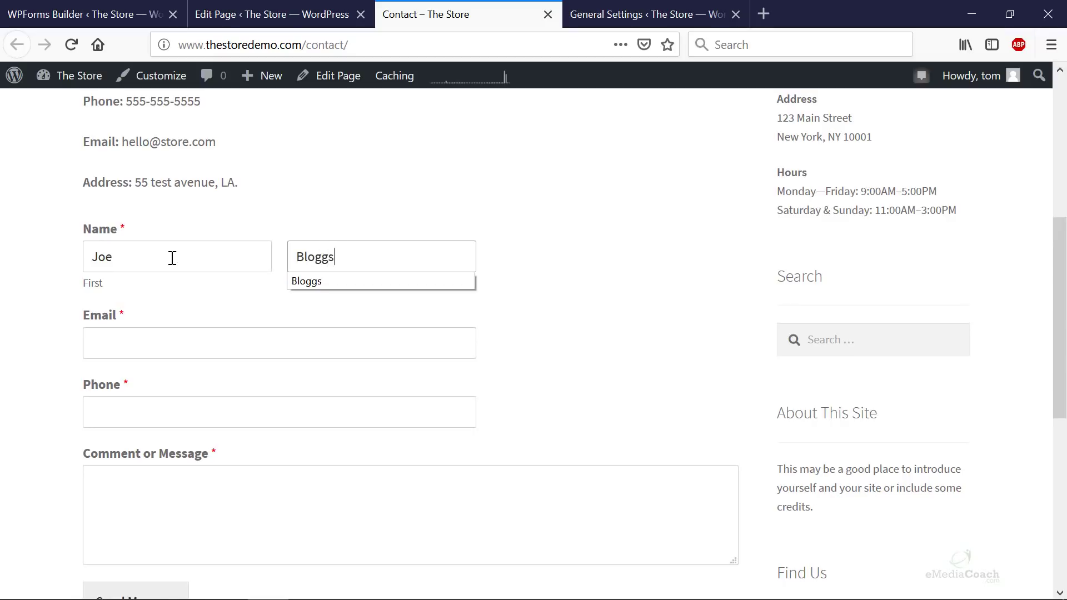
pyautogui.write('oggs')
pyautogui.press('Tab')
pyautogui.write('test@')
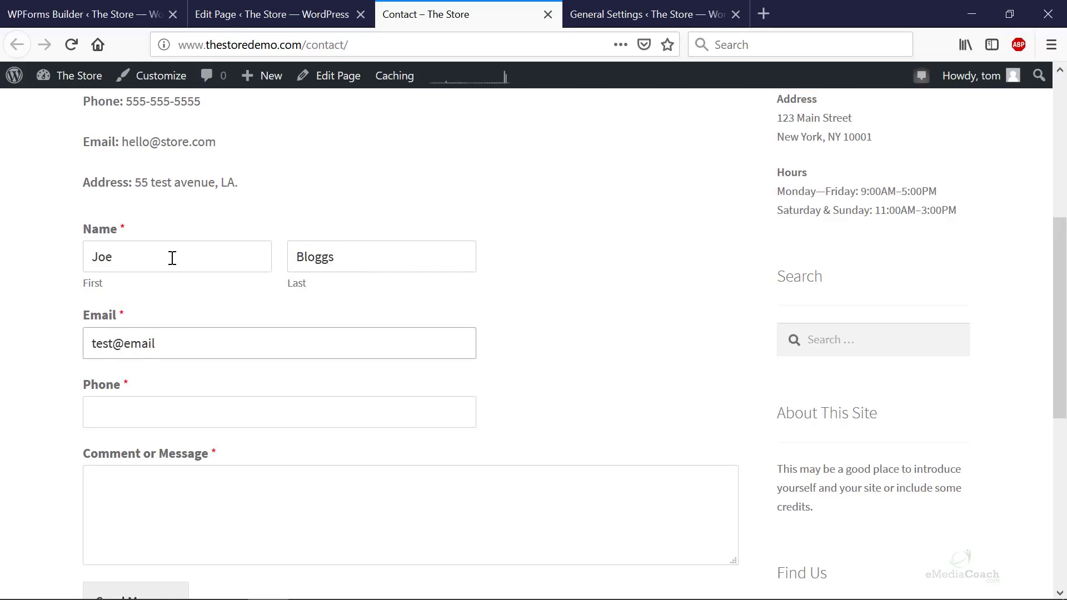
pyautogui.press('Tab')
pyautogui.write('555')
pyautogui.press('Tab')
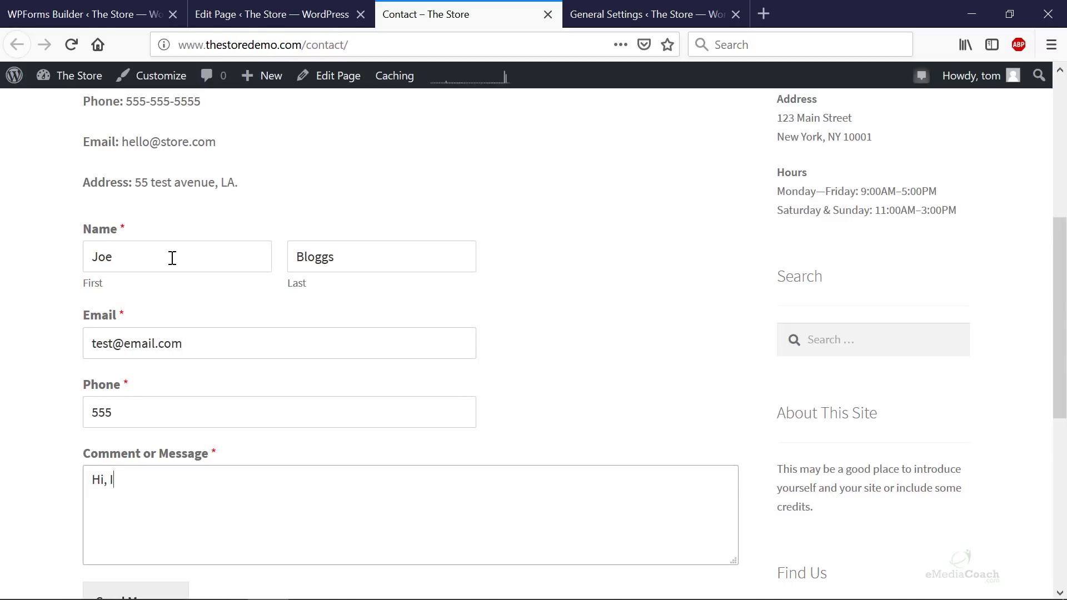
pyautogui.write('Hi, I love your products! I need help deciding...')
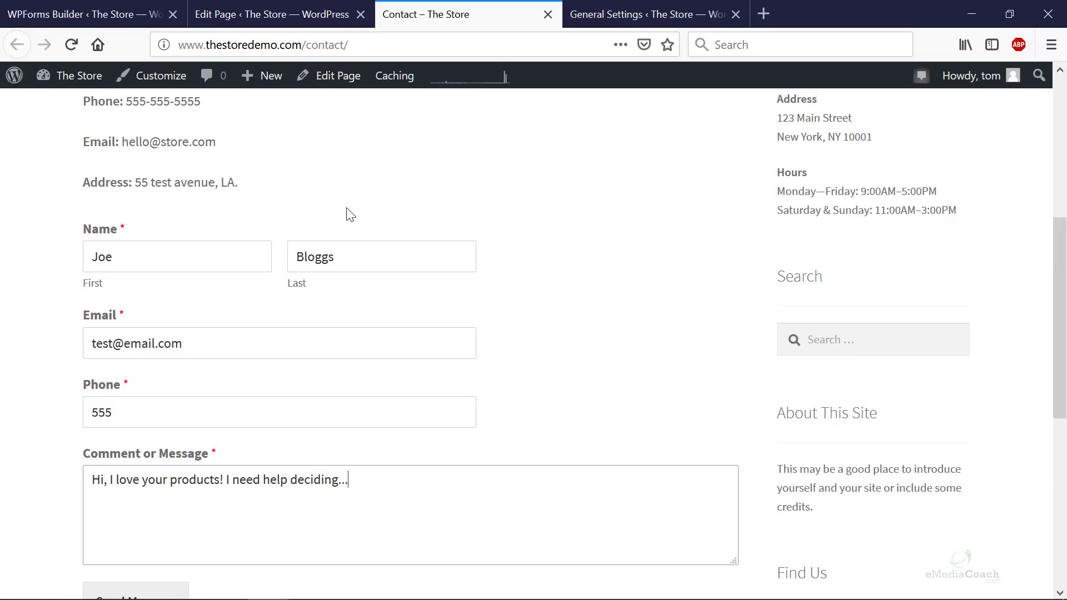
# - Send the test message, check the thank-you confirmation and bring up the notification email
pyautogui.scroll(-3, 350, 215)
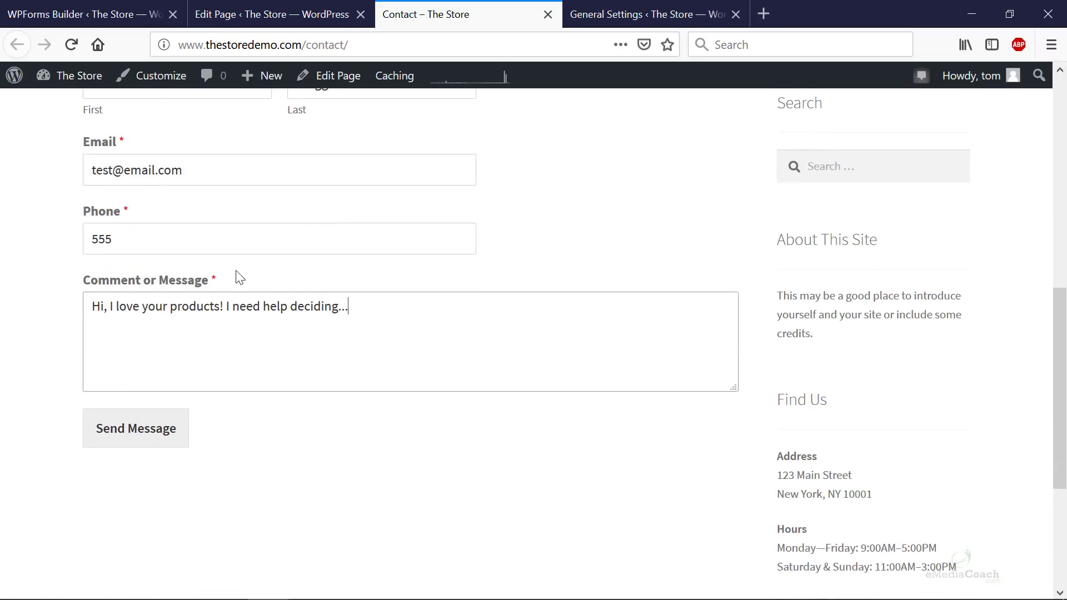
pyautogui.click(158, 440)
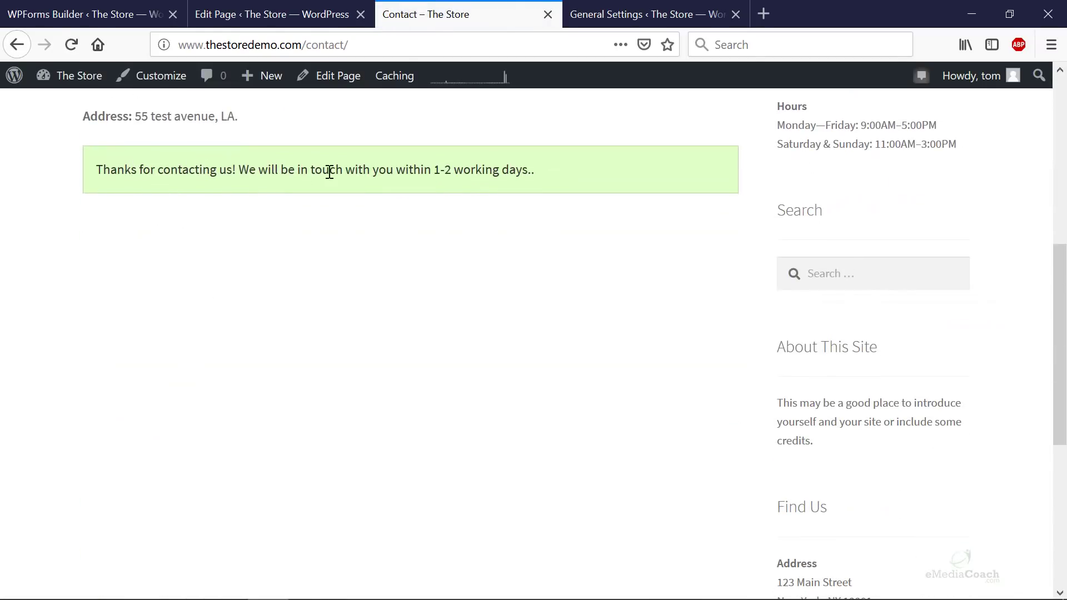
pyautogui.moveTo(433, 170); pyautogui.dragTo(586, 172)
pyautogui.click(575, 207)
pyautogui.scroll(6, 550, 259)
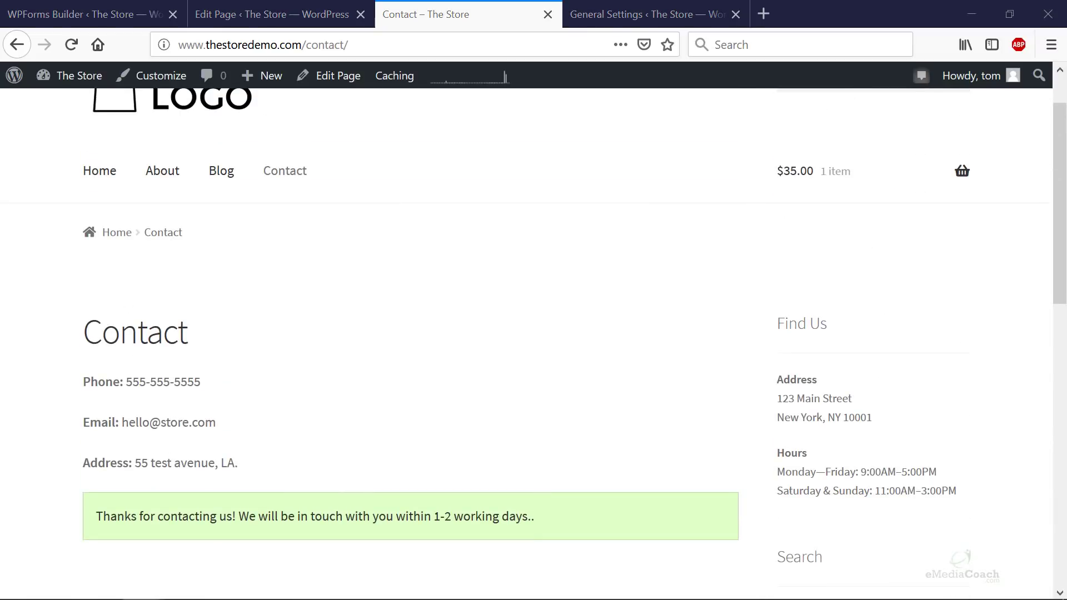
pyautogui.moveTo(753, 18); pyautogui.dragTo(642, 45)
# - Maximize the Store Contact Form email, review the submitted fields and start a reply to the sender
pyautogui.doubleClick(637, 50)
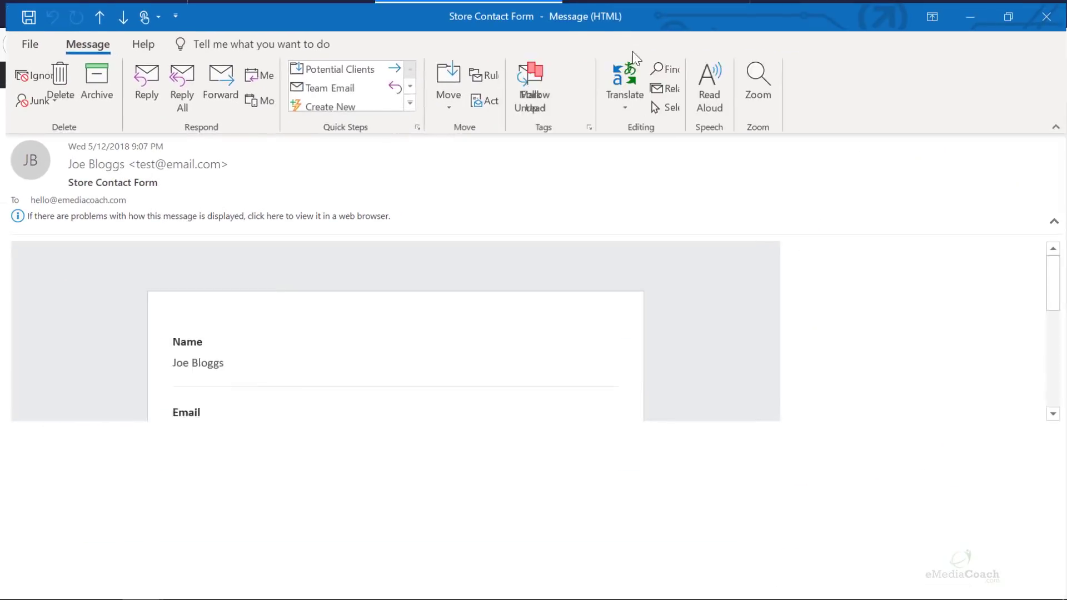
pyautogui.scroll(-1, 495, 273)
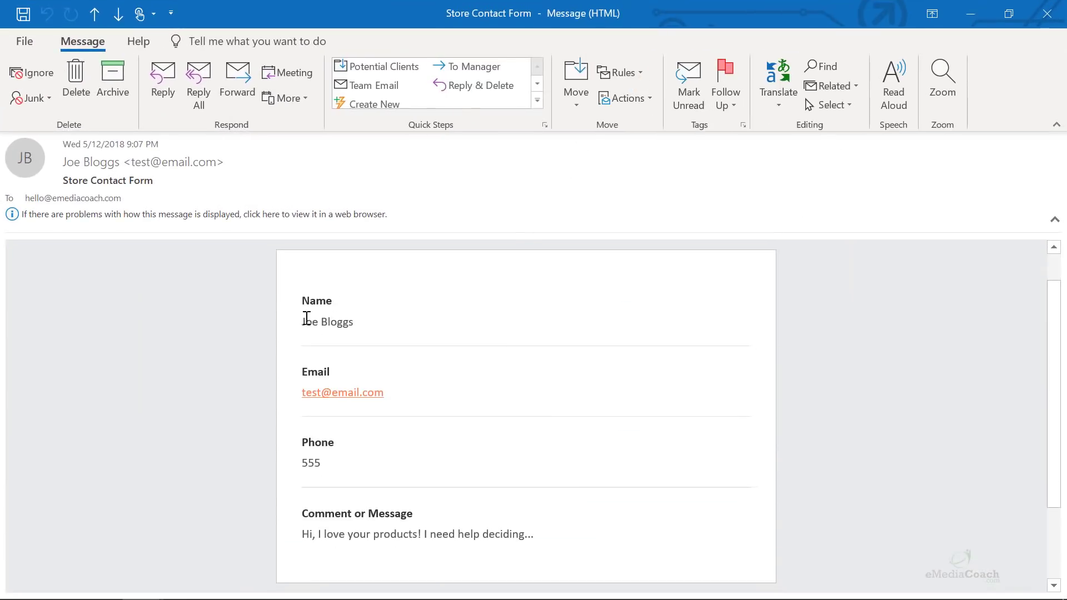
pyautogui.scroll(-1, 315, 328)
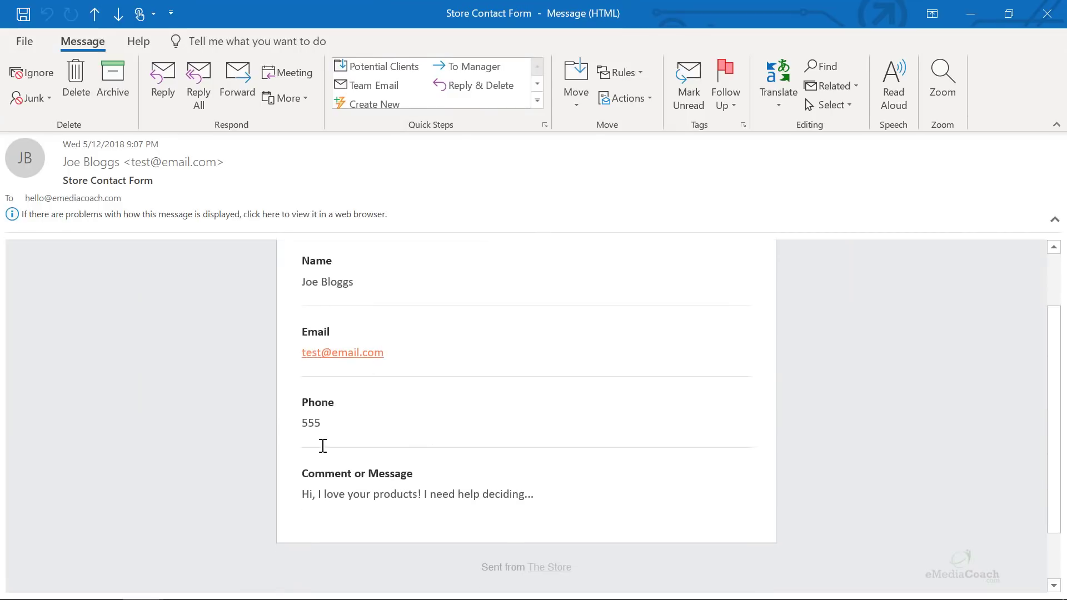
pyautogui.click(165, 79)
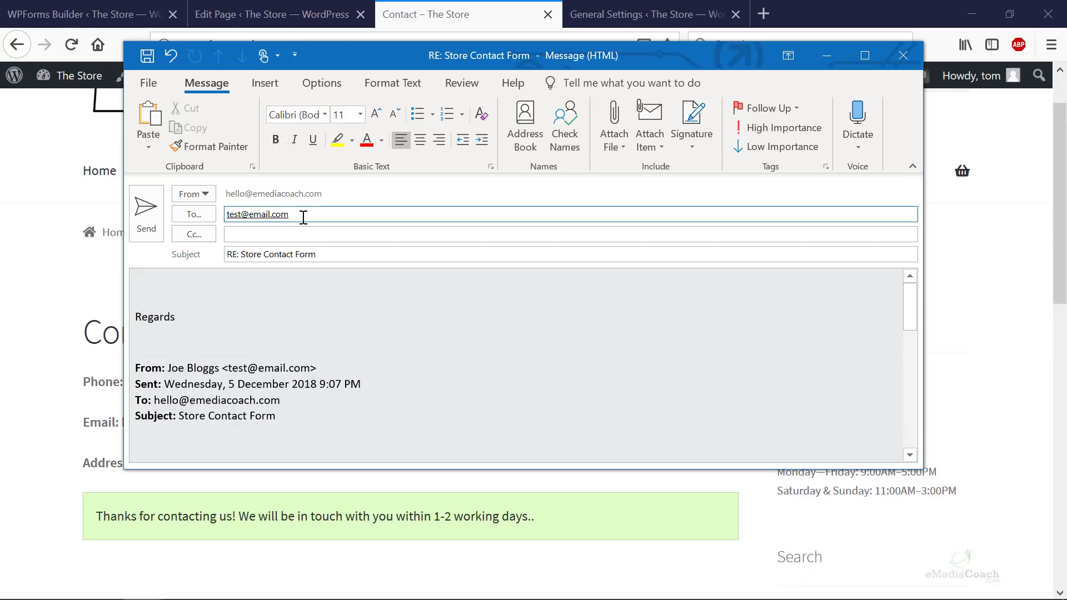
# - Look over the page editor and form builder, then return to the live Contact page with its details and confirmation
pyautogui.click(285, 12)
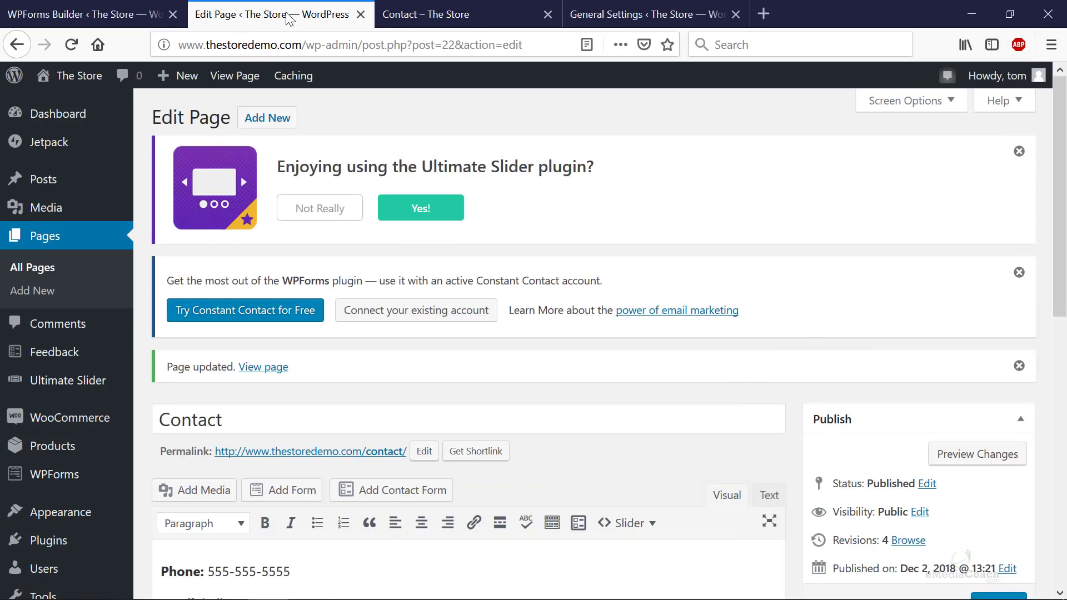
pyautogui.click(109, 12)
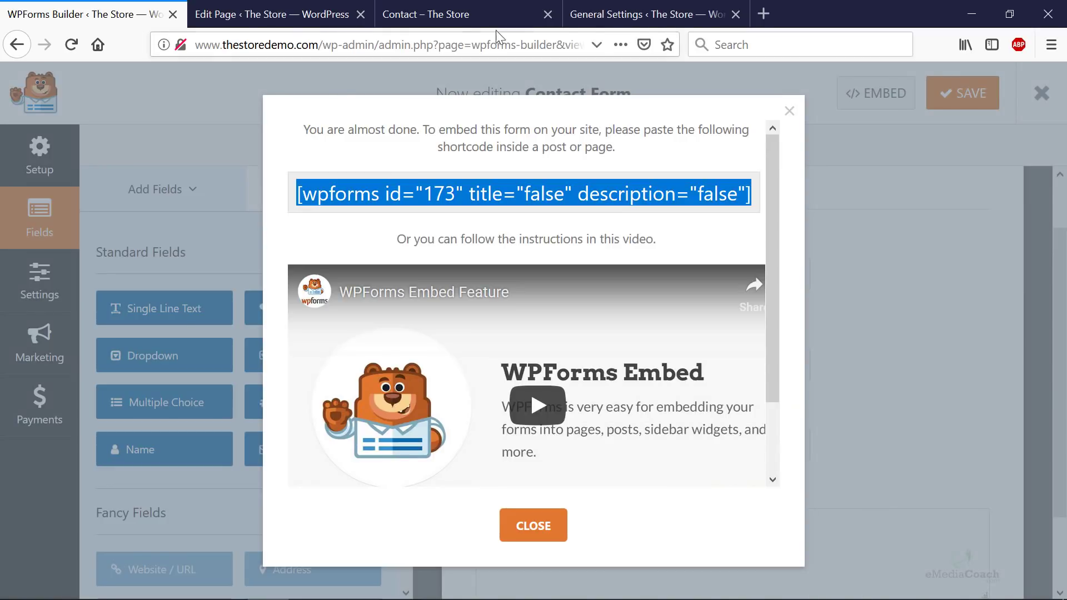
pyautogui.click(473, 22)
pyautogui.scroll(-3, 397, 291)
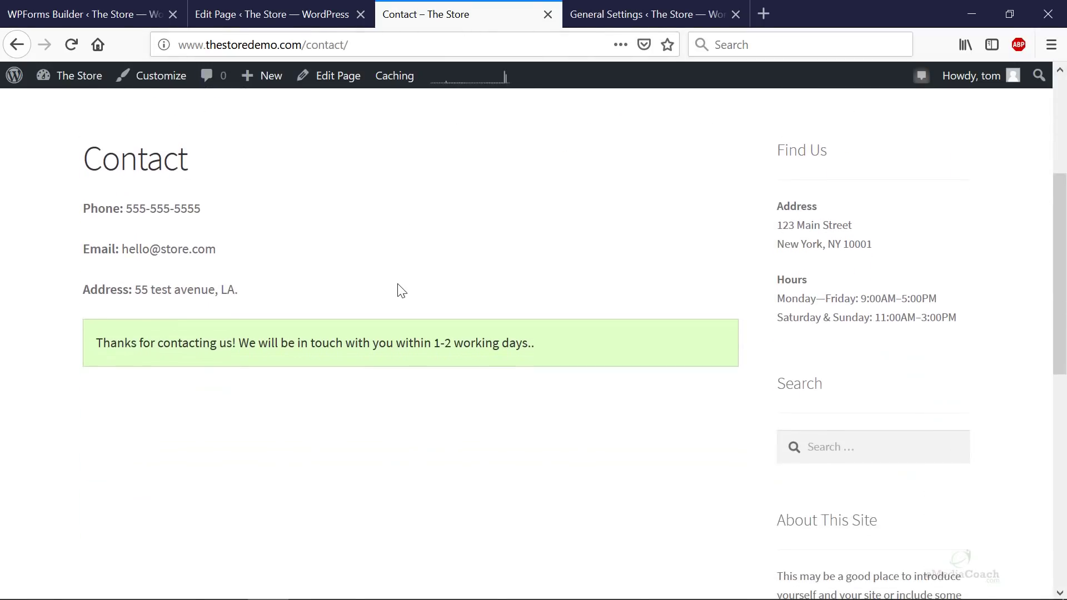
pyautogui.scroll(2, 398, 286)
pyautogui.scroll(2, 401, 290)
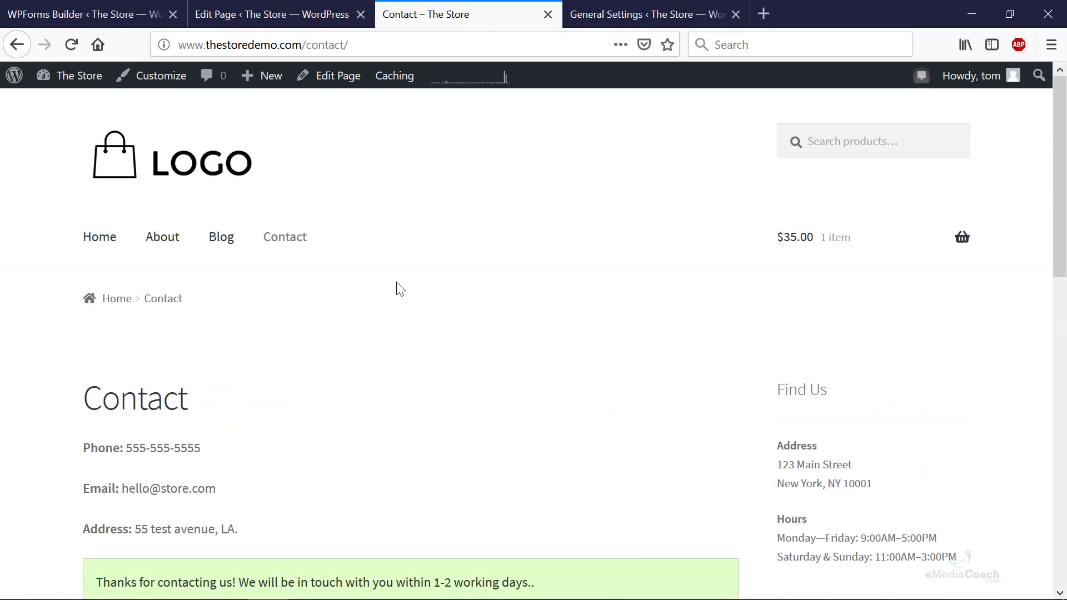
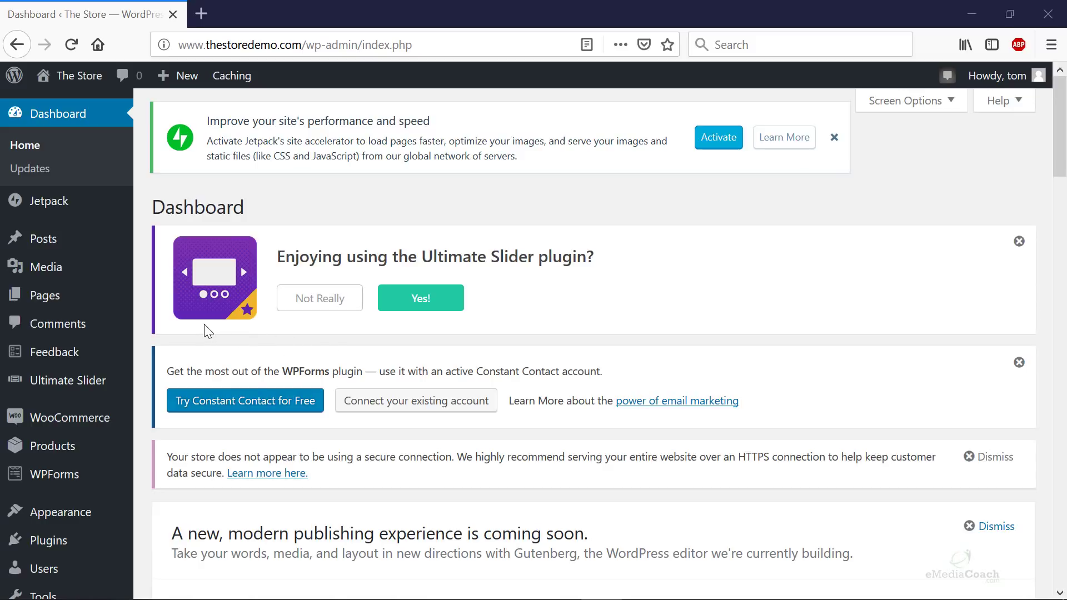
# - Create a new page titled 'Product Inspiration' and give it the Full width template
pyautogui.moveTo(72, 298)
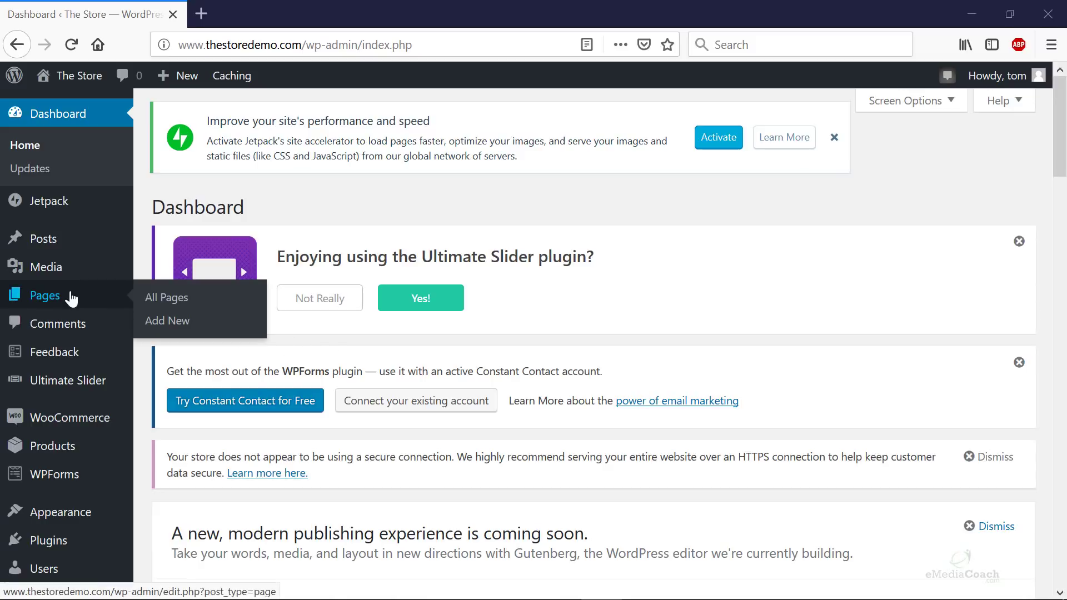
pyautogui.click(197, 327)
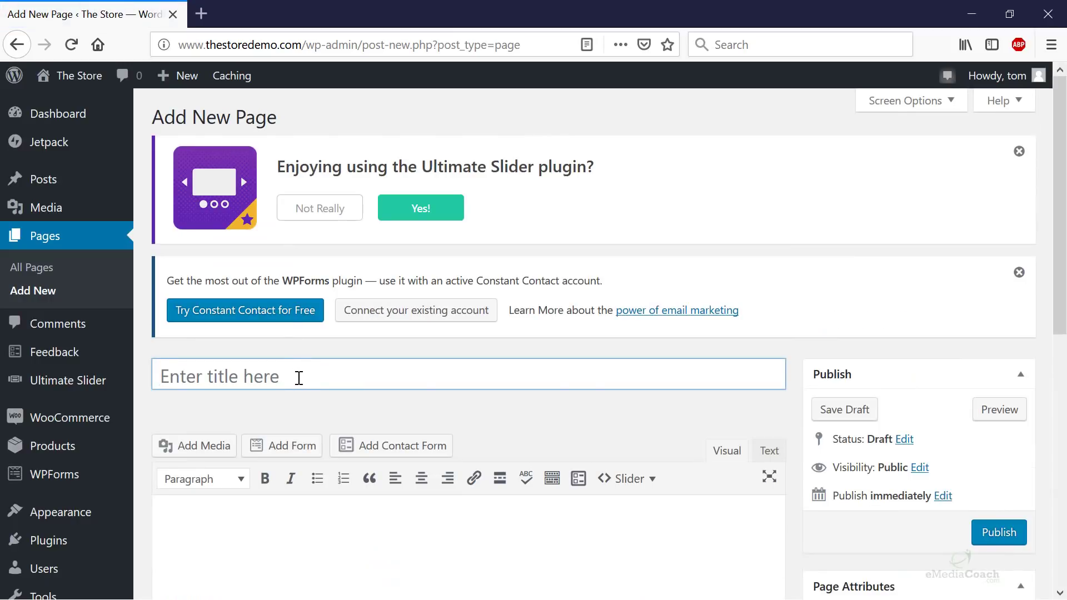
pyautogui.write('Product ')
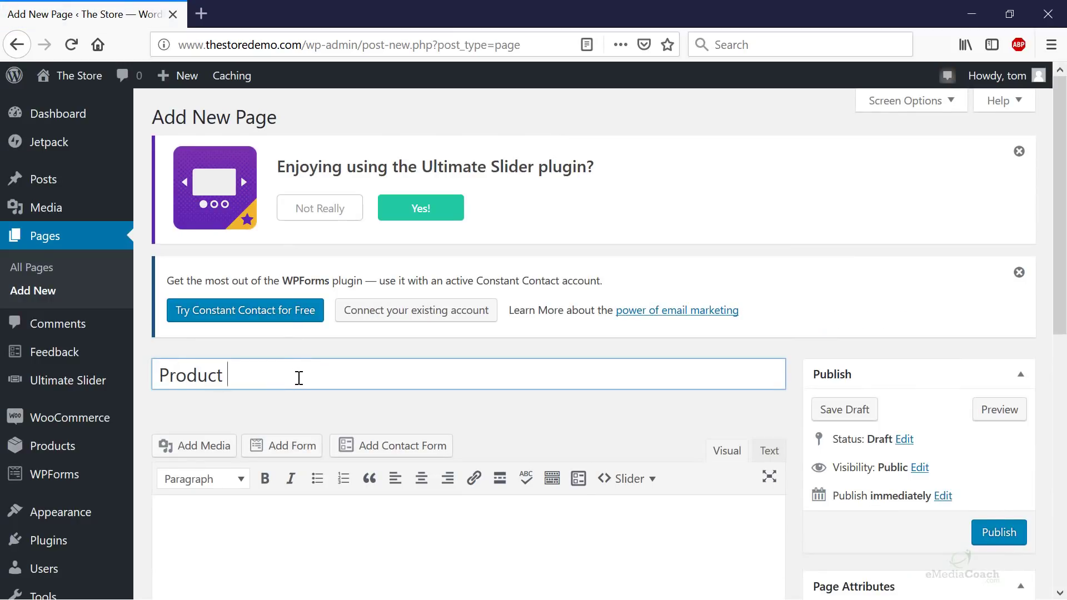
pyautogui.write('Inspiration')
pyautogui.scroll(-3, 311, 378)
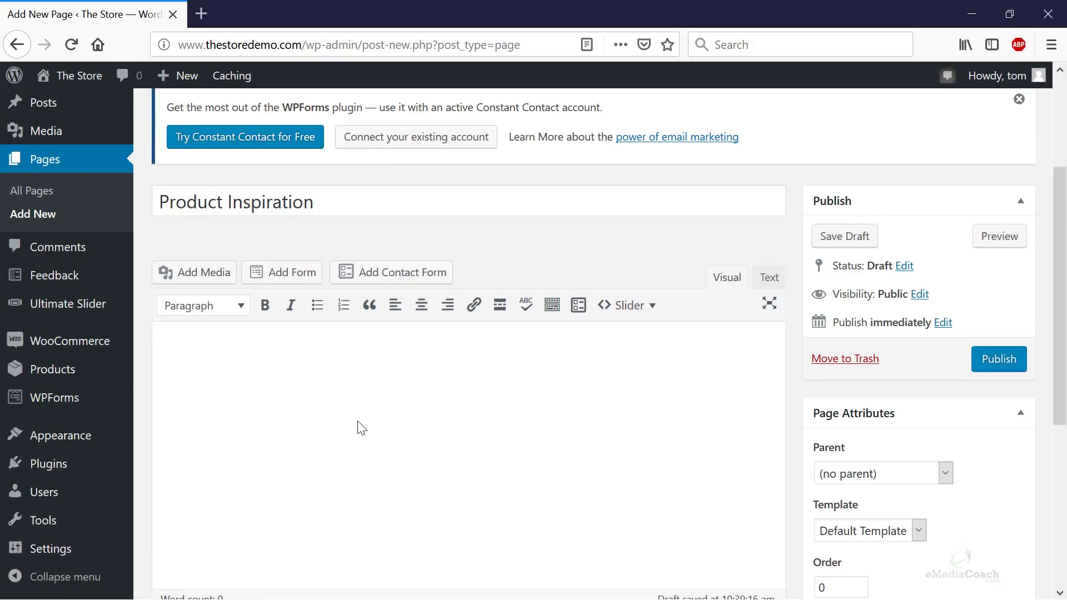
pyautogui.click(361, 427)
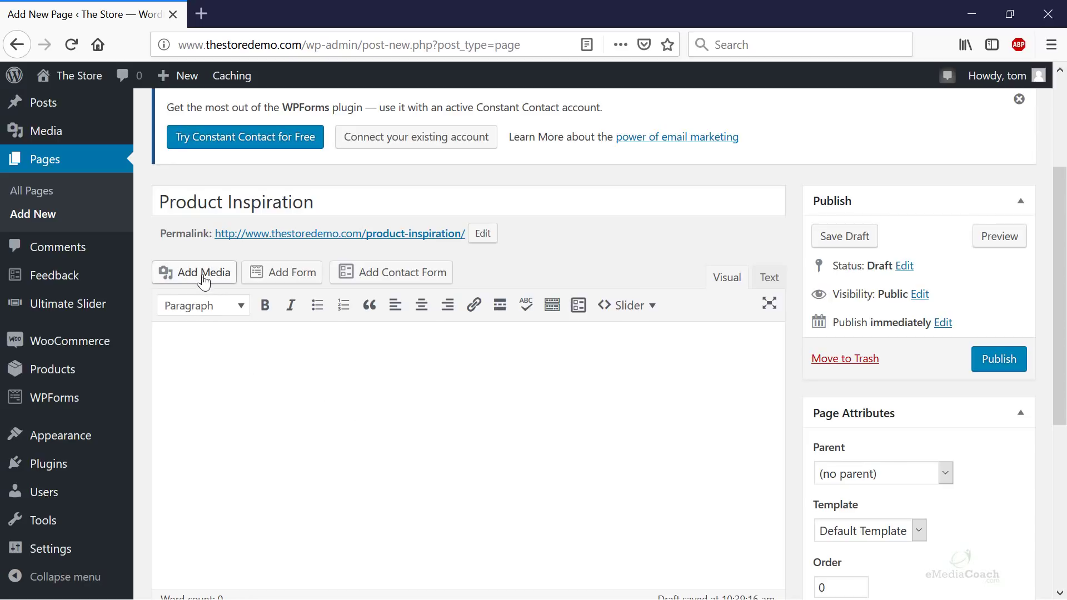
pyautogui.click(896, 535)
pyautogui.click(858, 492)
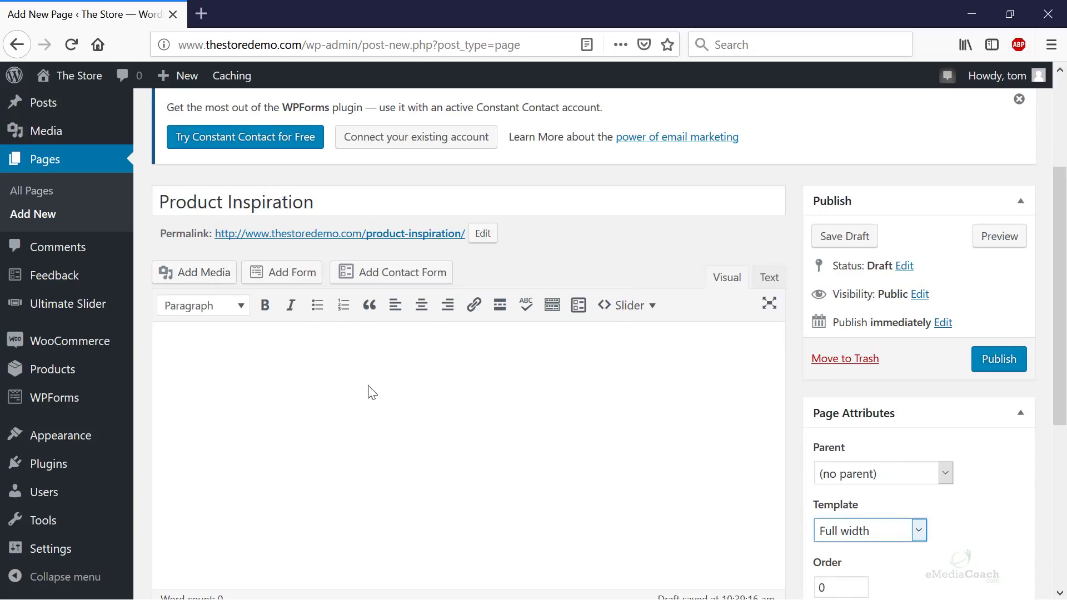
# - Start a new gallery from Add Media and return to the Upload Files view
pyautogui.click(204, 278)
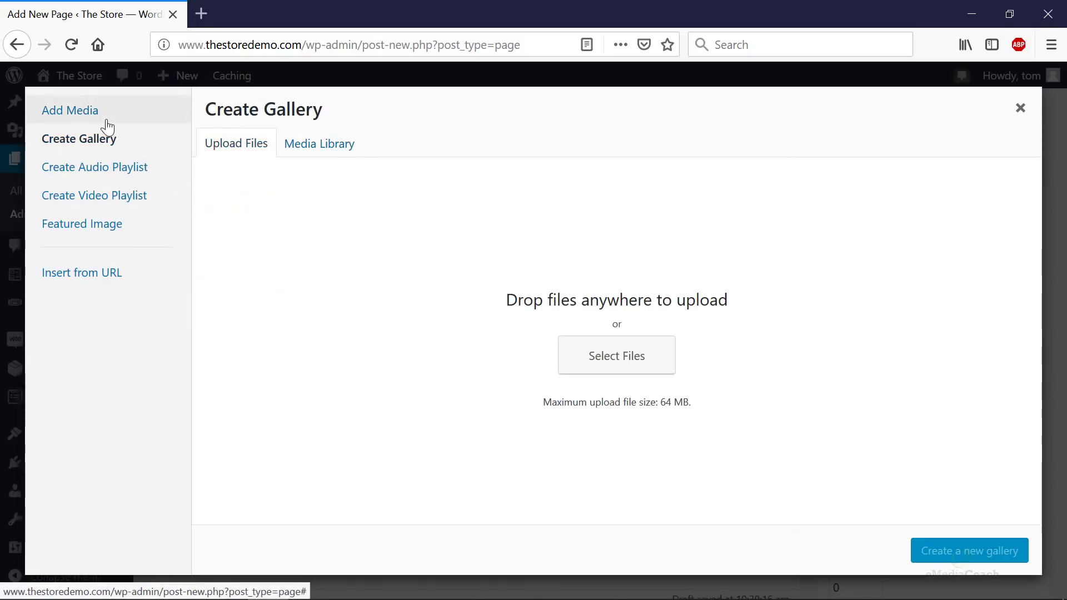
pyautogui.click(100, 143)
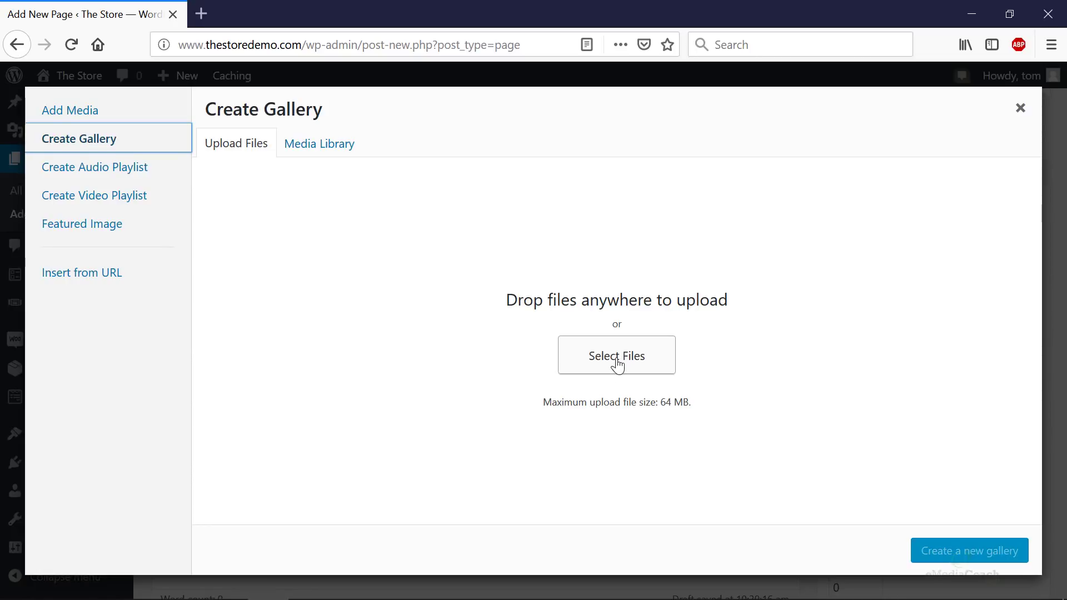
pyautogui.click(336, 150)
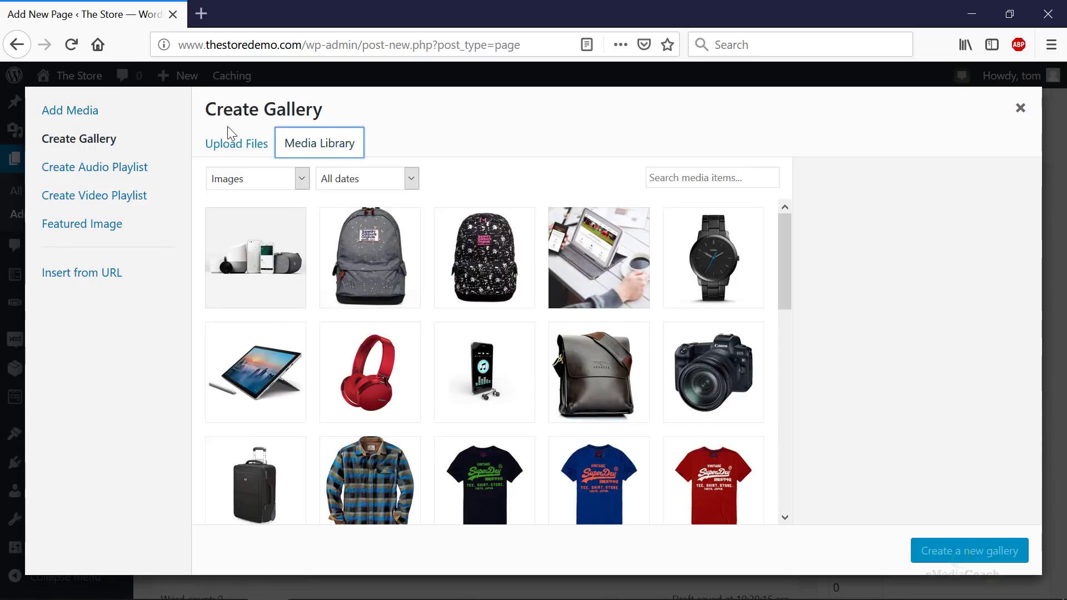
pyautogui.click(224, 149)
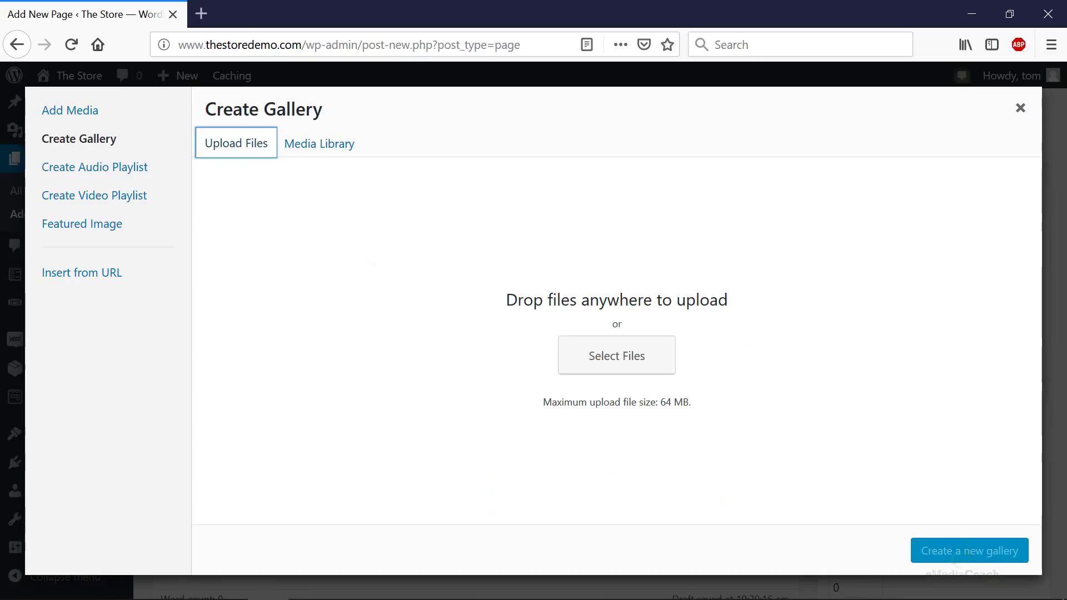
# - Upload all twelve Image Gallery photos and add Gadgets.jpg to the gallery selection
pyautogui.moveTo(1056, 6); pyautogui.dragTo(390, 110)
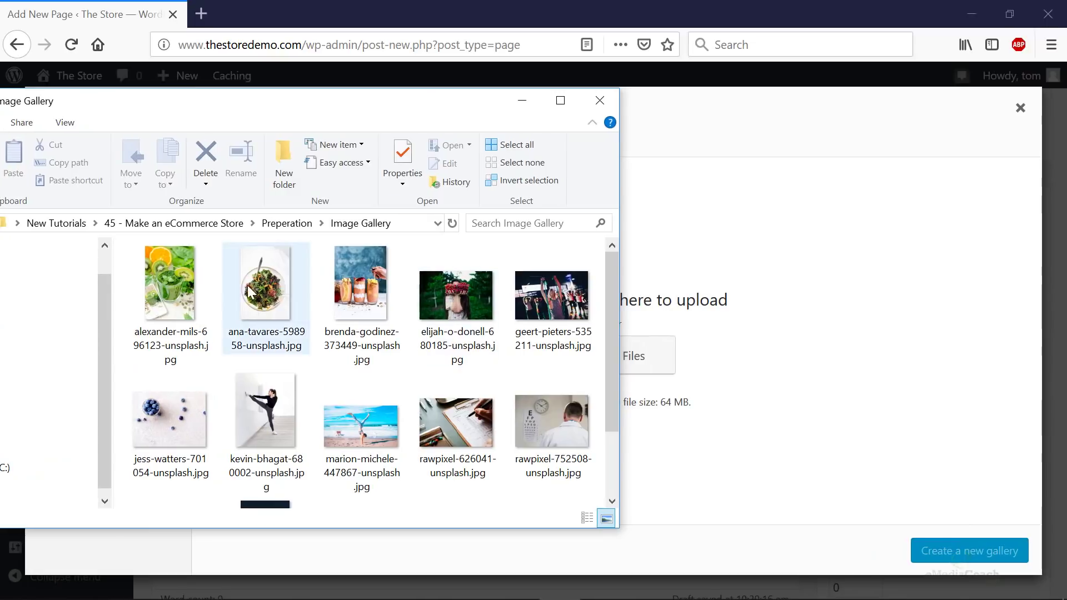
pyautogui.click(178, 292)
pyautogui.hotkey('ctrl', 'a')
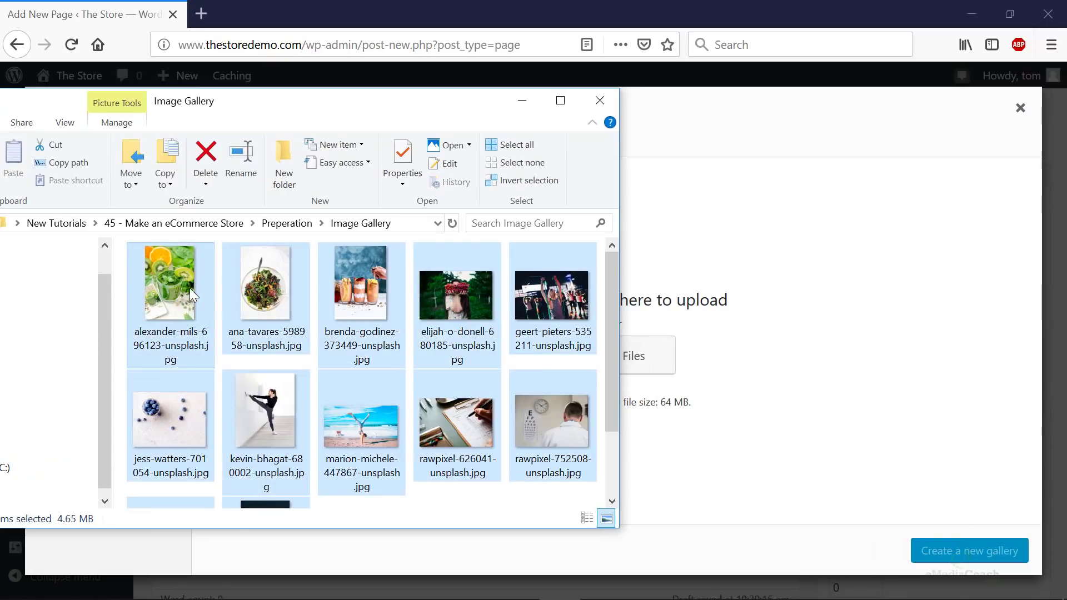
pyautogui.moveTo(185, 283); pyautogui.dragTo(747, 327)
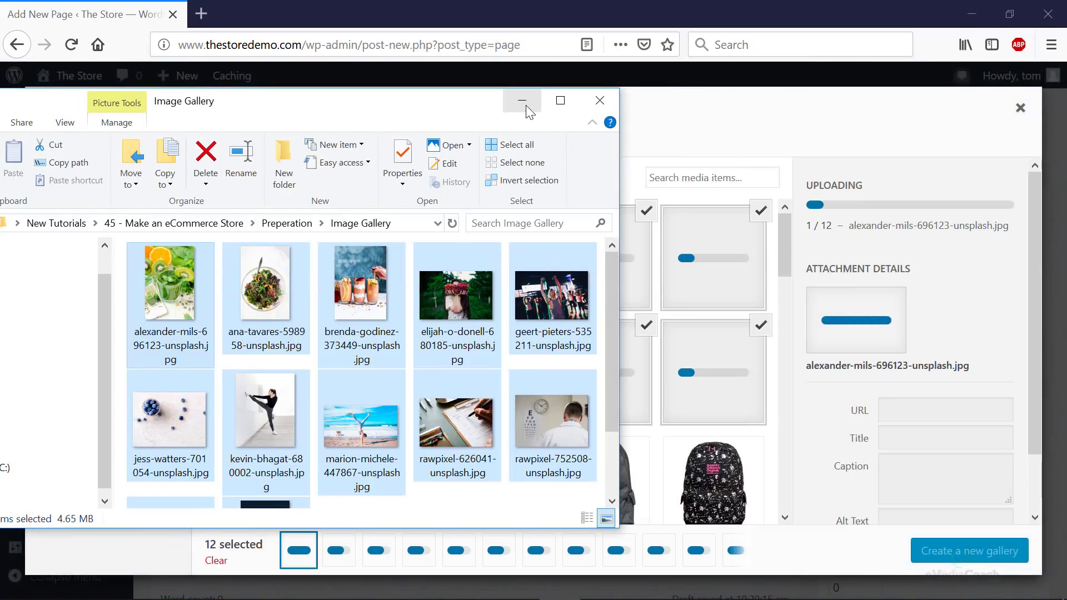
pyautogui.click(525, 105)
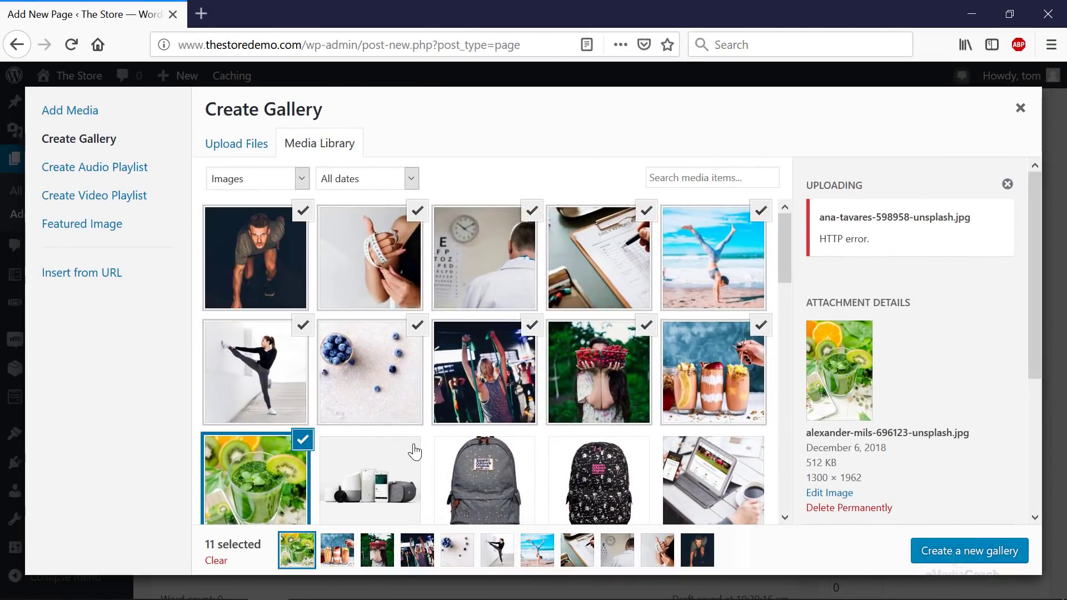
pyautogui.click(415, 451)
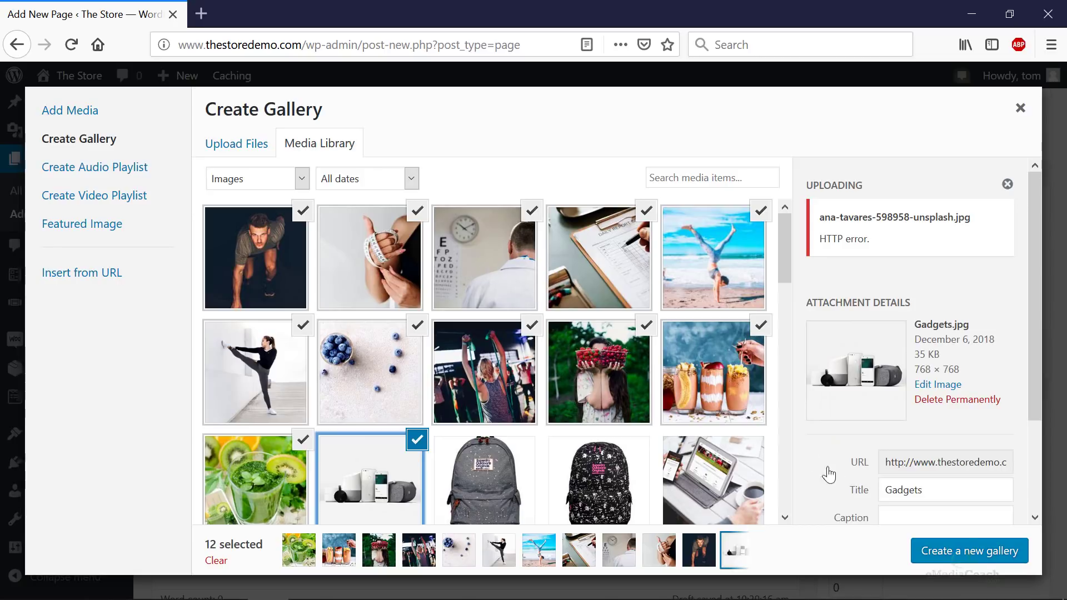
# - Create the gallery linking to media files, and move the kiwi drink photo to row 2, column 3
pyautogui.click(978, 556)
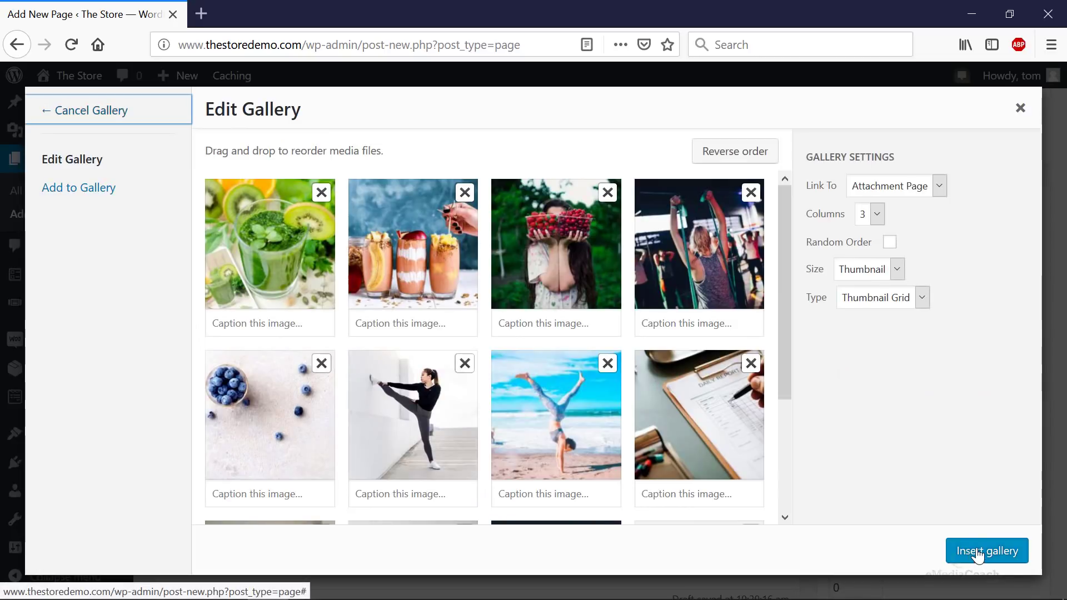
pyautogui.click(928, 187)
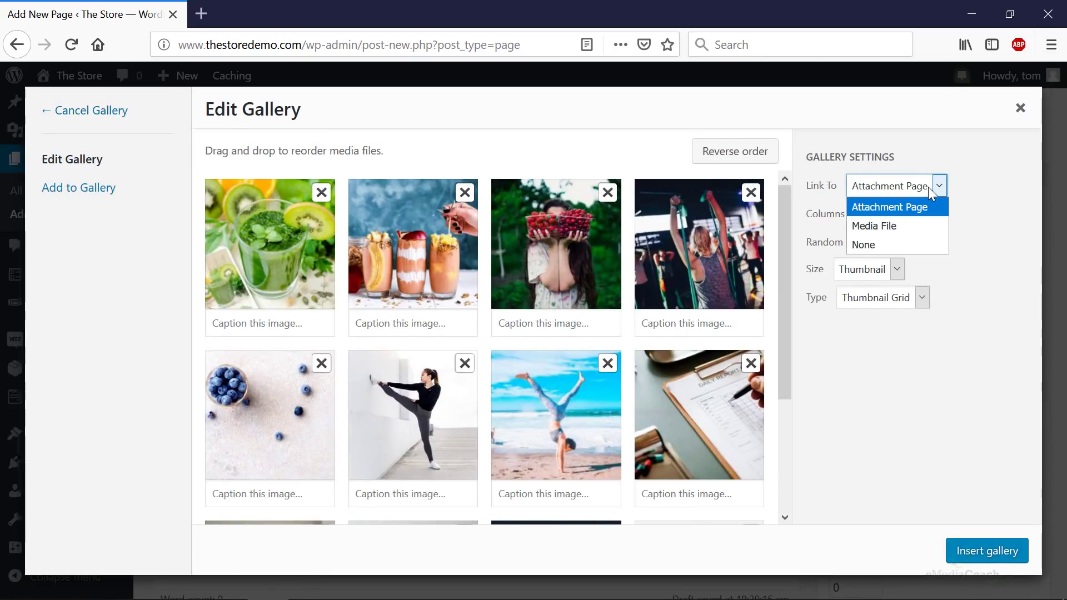
pyautogui.click(906, 227)
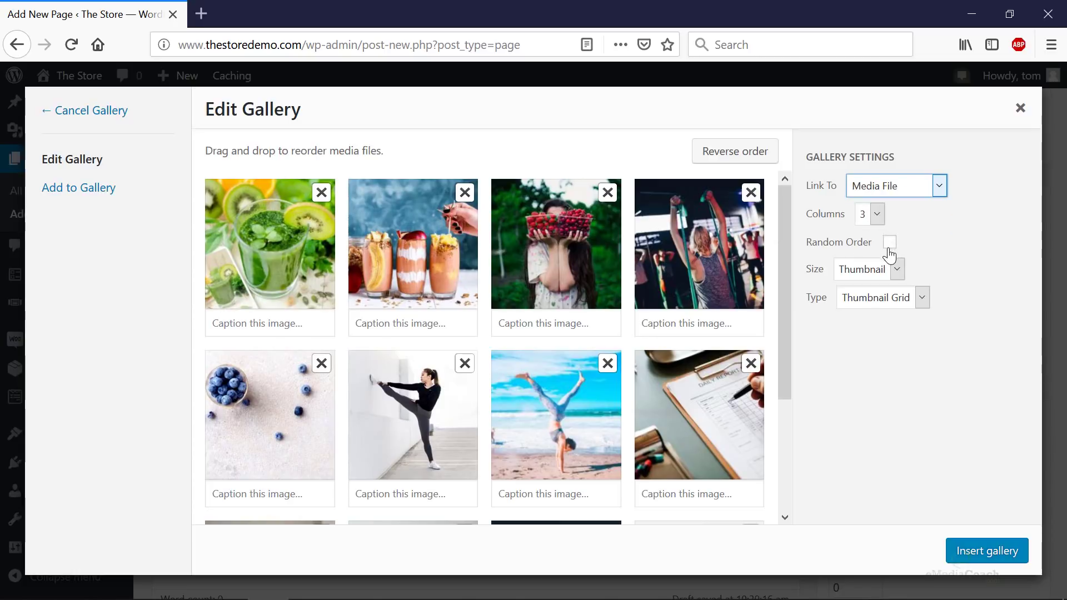
pyautogui.click(265, 328)
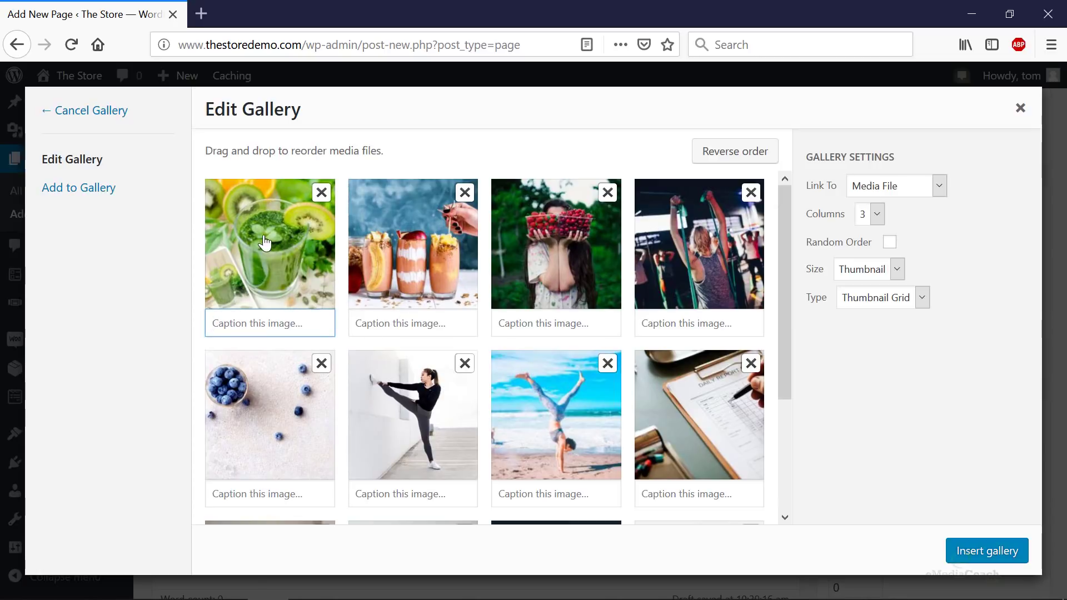
pyautogui.moveTo(264, 242); pyautogui.dragTo(565, 260)
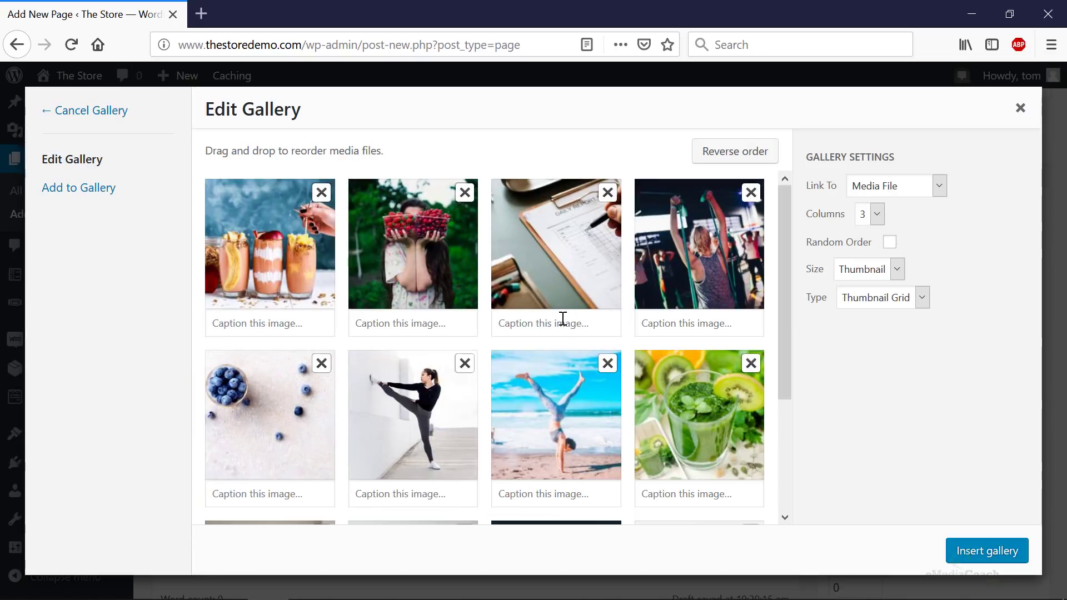
pyautogui.scroll(-3, 563, 318)
pyautogui.moveTo(539, 447); pyautogui.dragTo(519, 305)
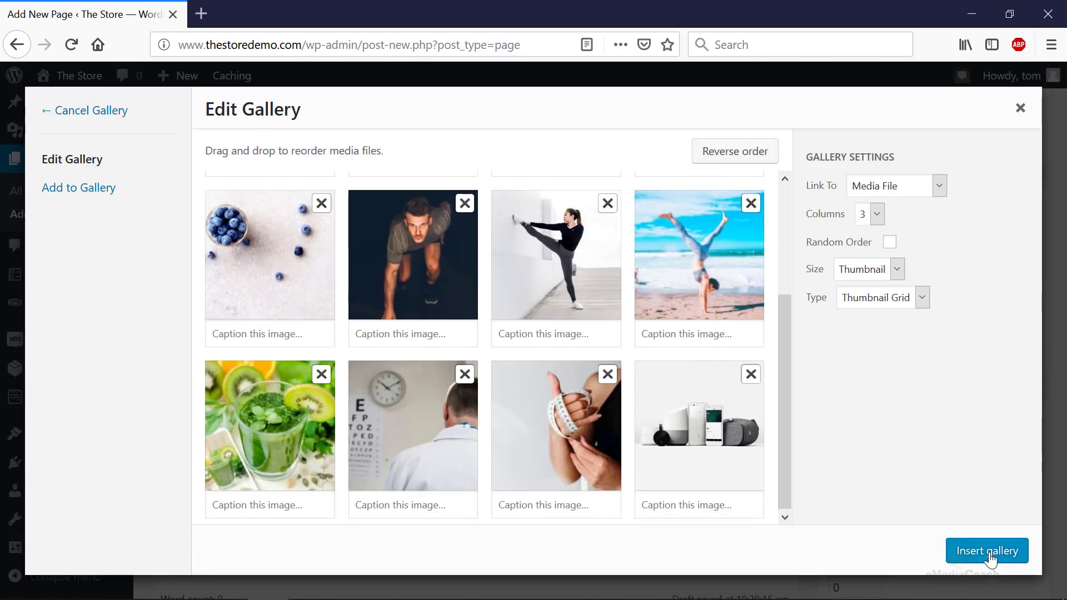
# - Change the gallery's column count from 3 to 4
pyautogui.click(875, 222)
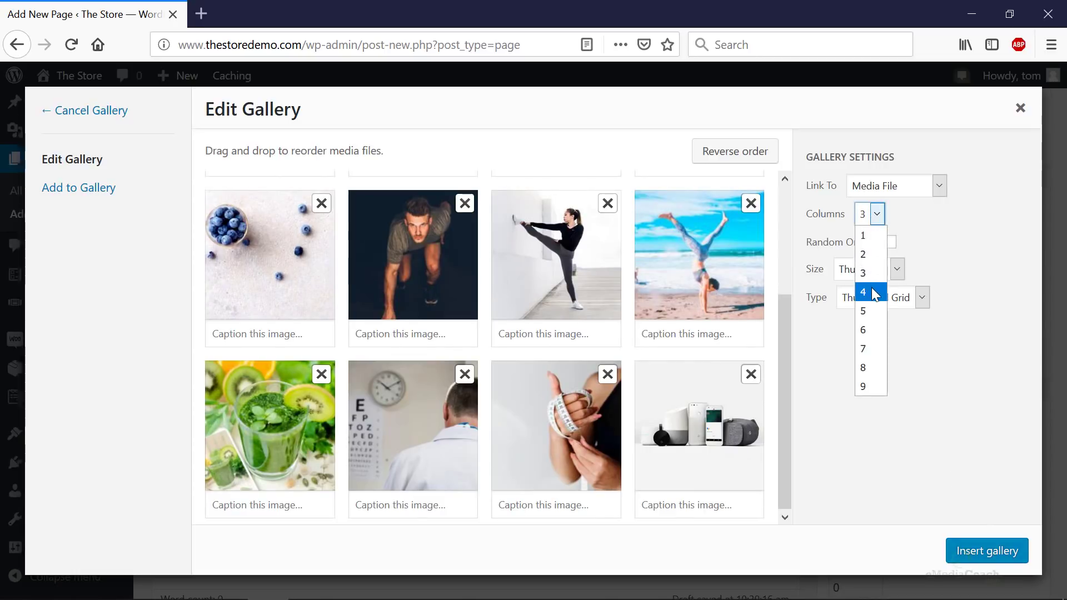
pyautogui.click(875, 293)
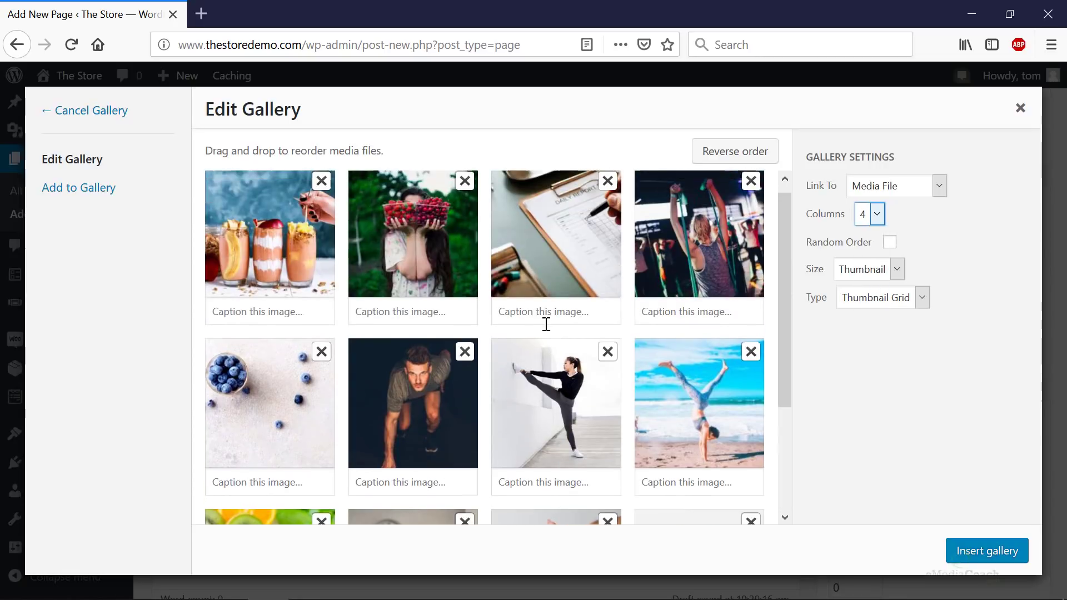
pyautogui.scroll(3, 556, 328)
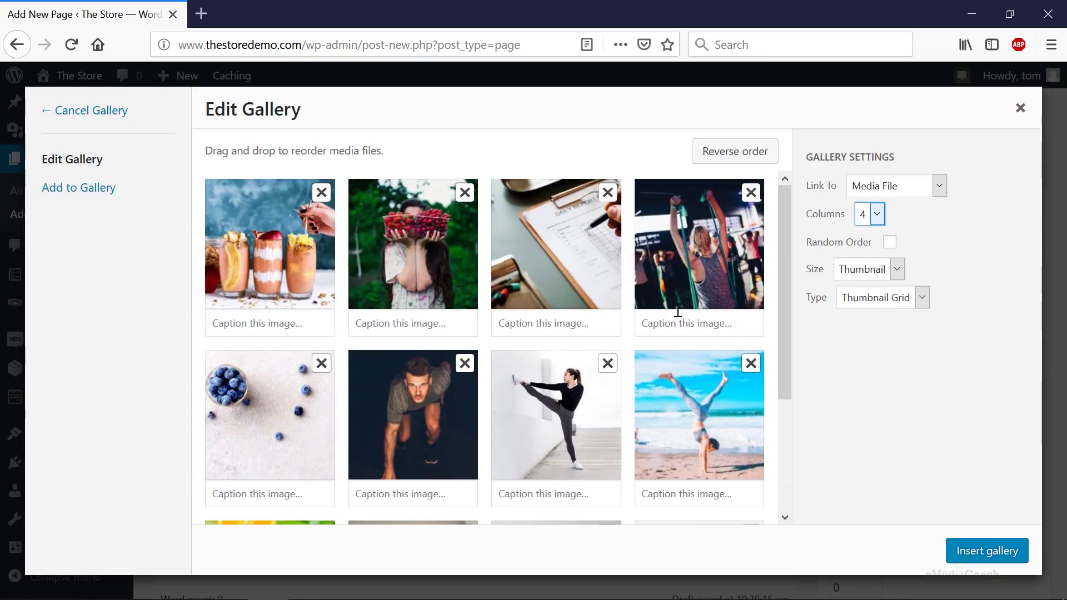
pyautogui.scroll(-3, 681, 389)
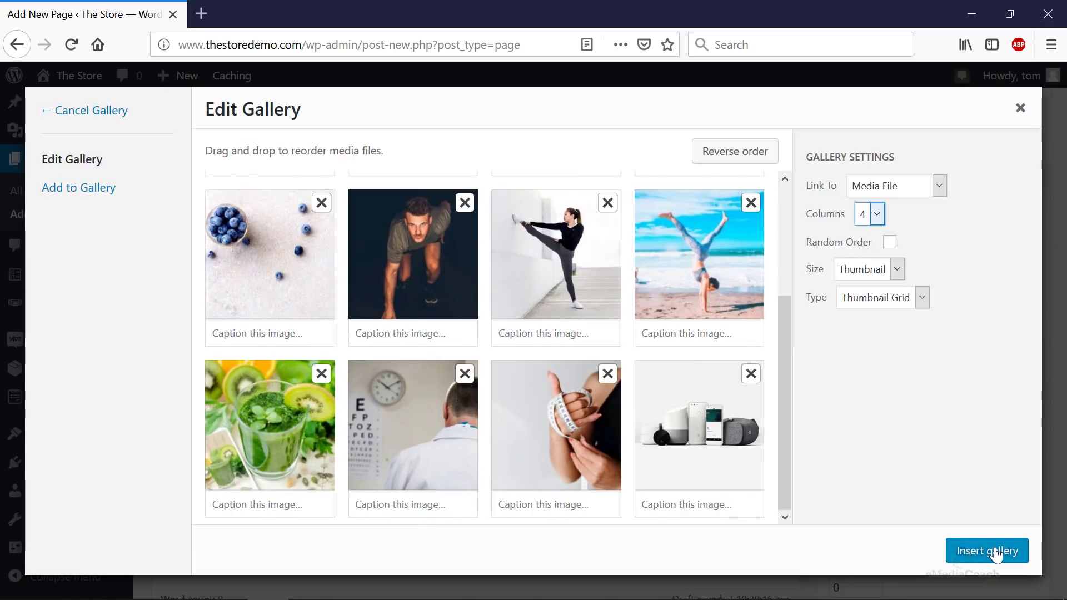
# - Insert the gallery, publish the page, and view the live page in a new tab
pyautogui.click(995, 553)
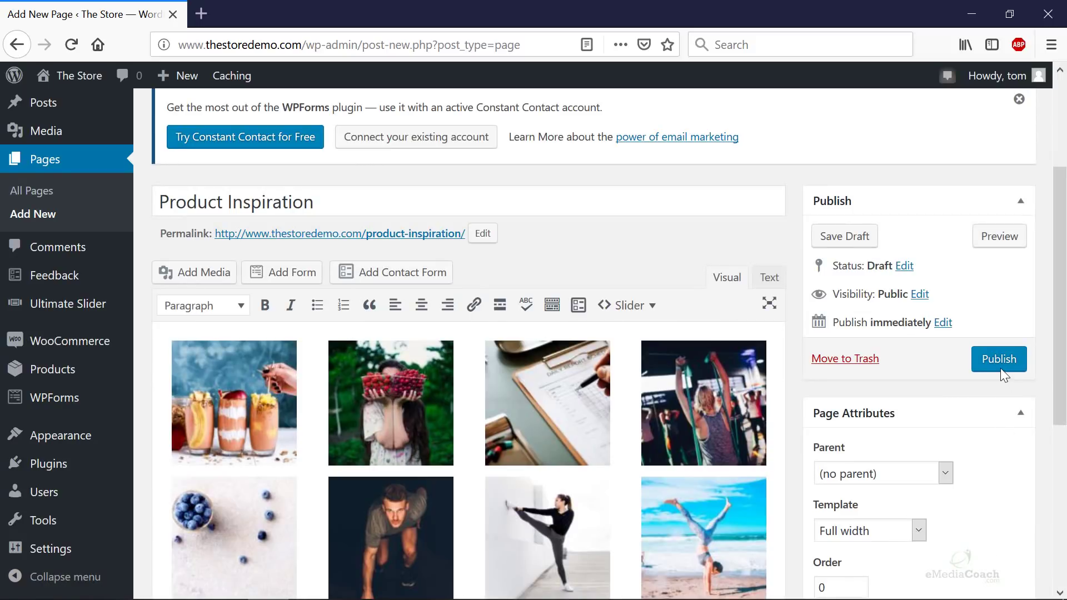
pyautogui.click(999, 369)
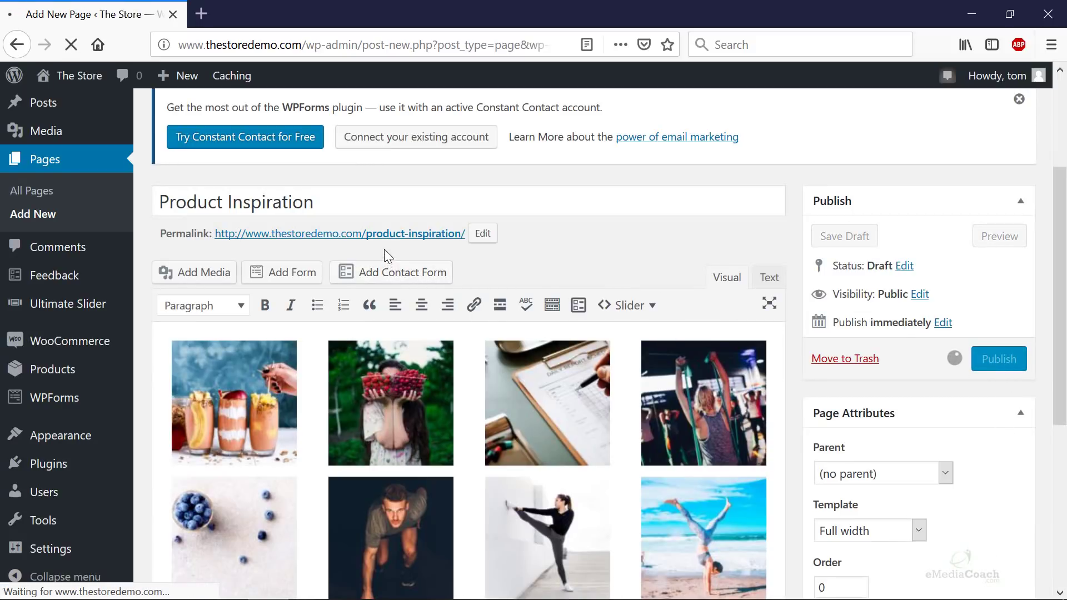
pyautogui.rightClick(409, 236)
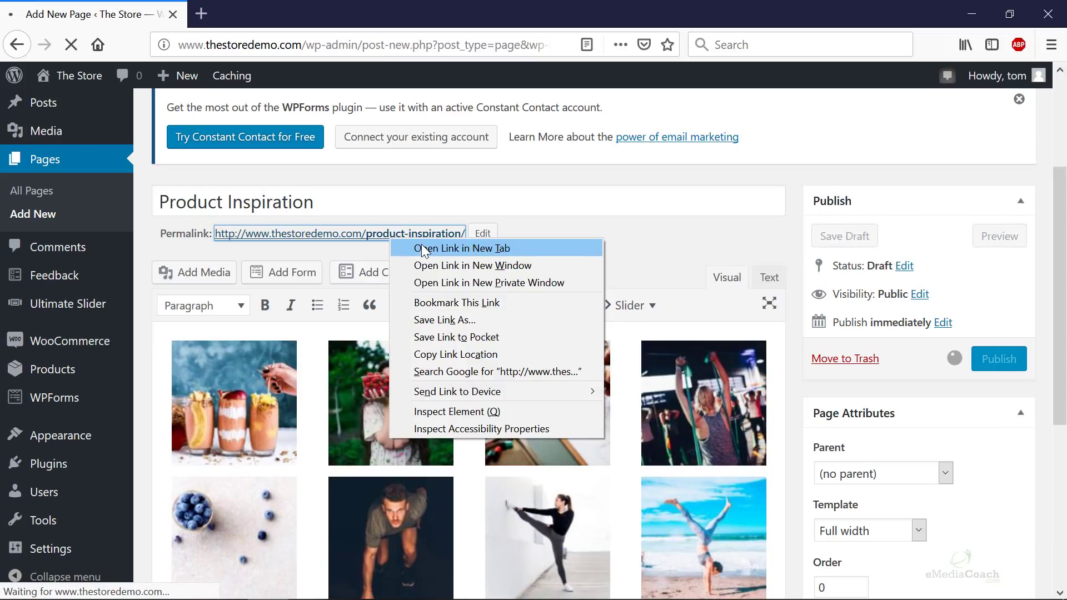
pyautogui.click(428, 245)
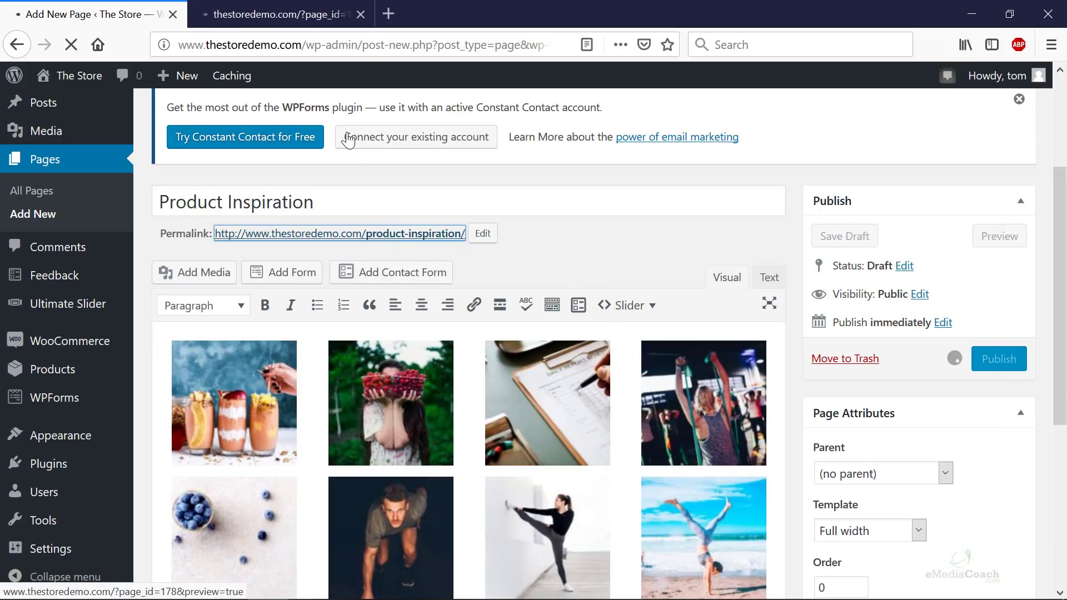
pyautogui.click(317, 13)
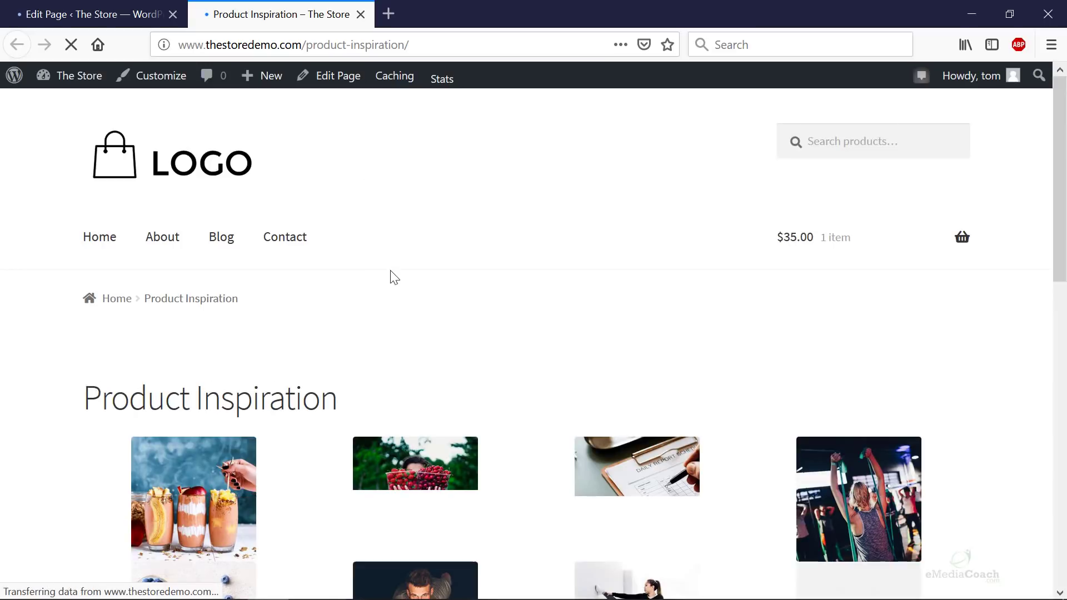
pyautogui.scroll(-3, 393, 286)
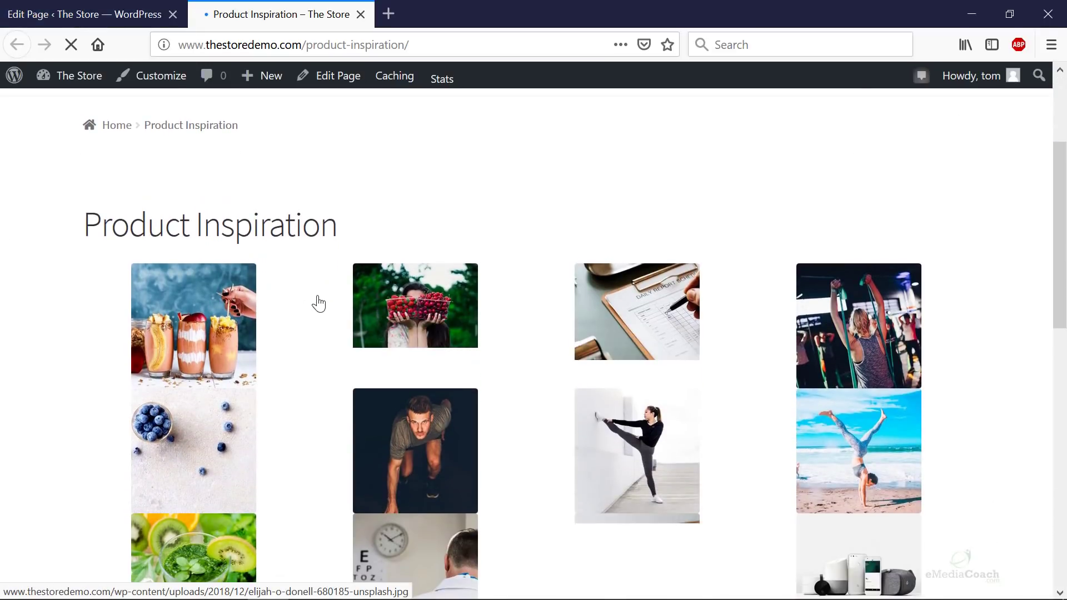
# - Open the kicking-woman gallery image as a raw file, toggle its zoom, and go back
pyautogui.scroll(-3, 413, 334)
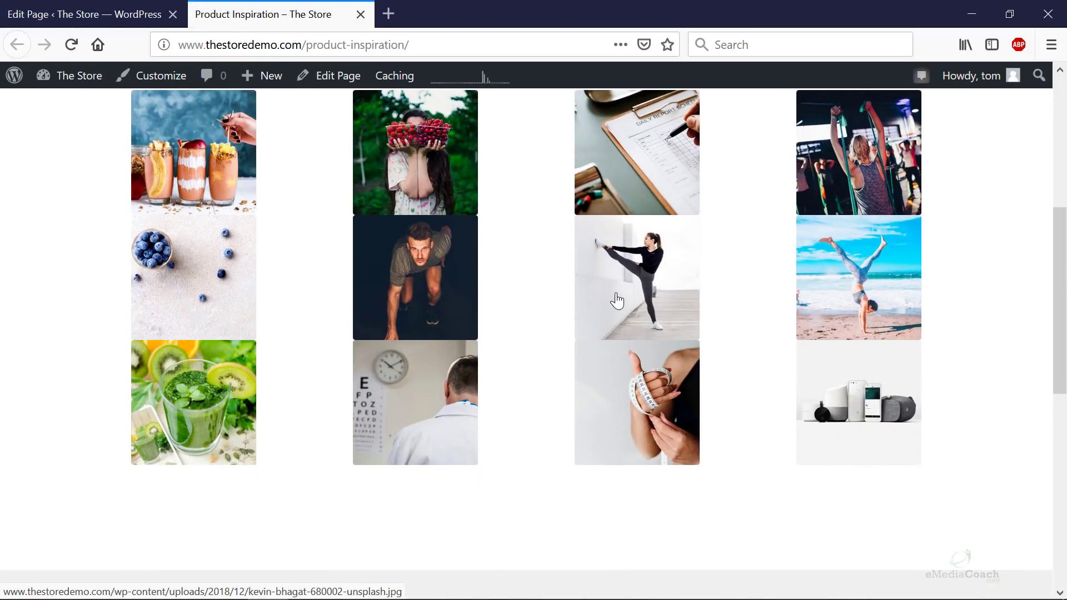
pyautogui.click(616, 299)
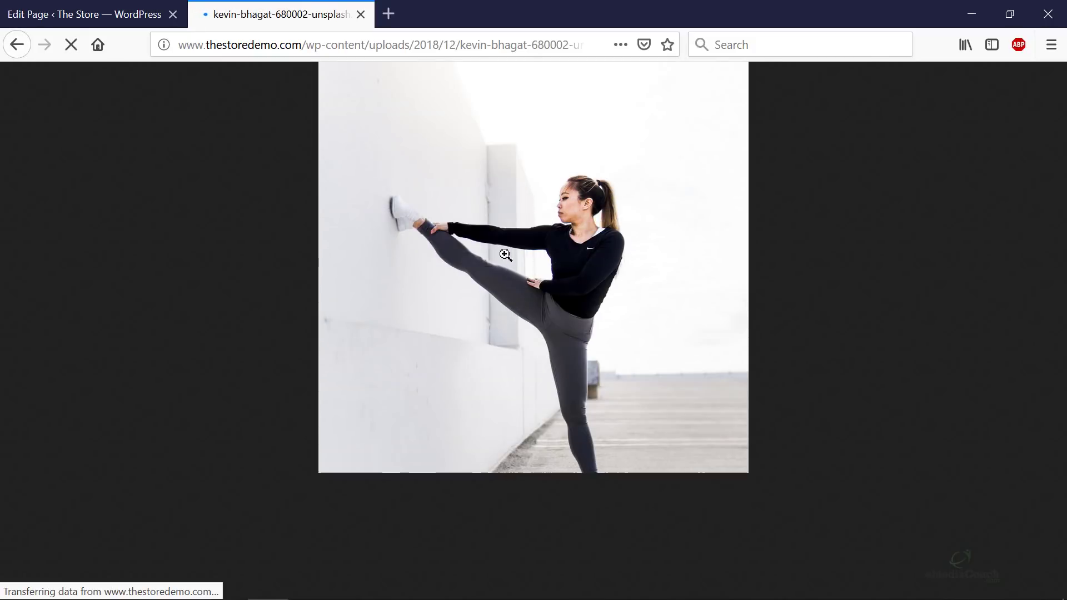
pyautogui.click(691, 269)
pyautogui.click(782, 270)
pyautogui.click(567, 239)
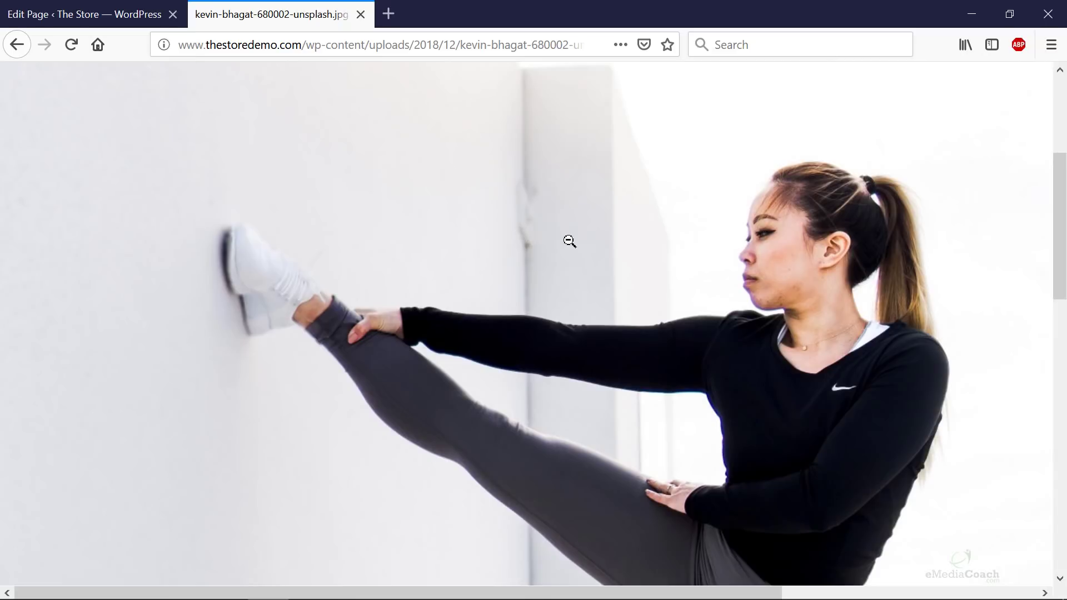
pyautogui.click(567, 239)
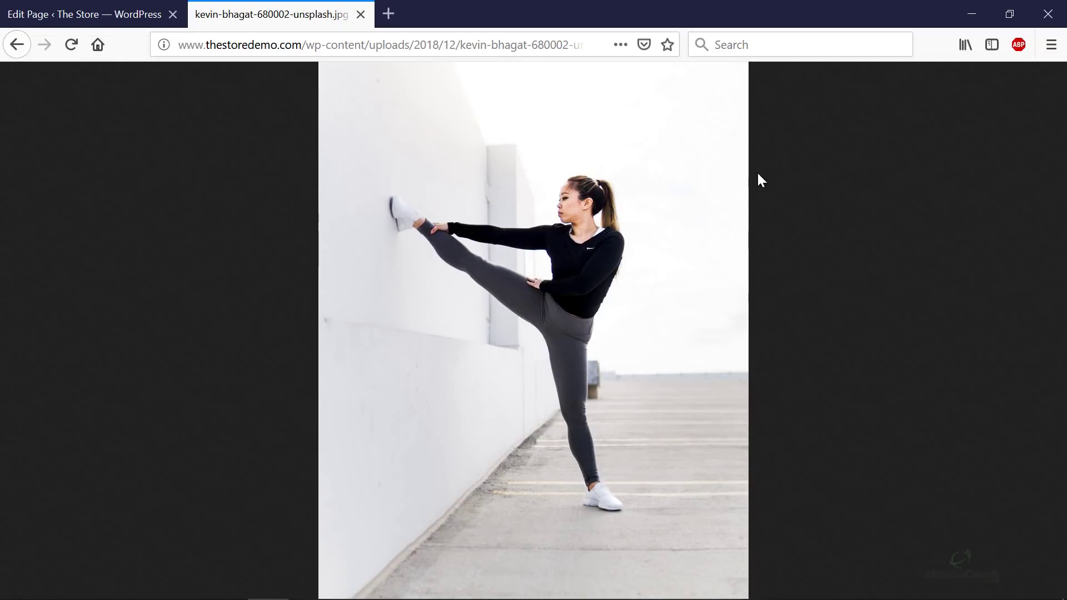
pyautogui.click(16, 44)
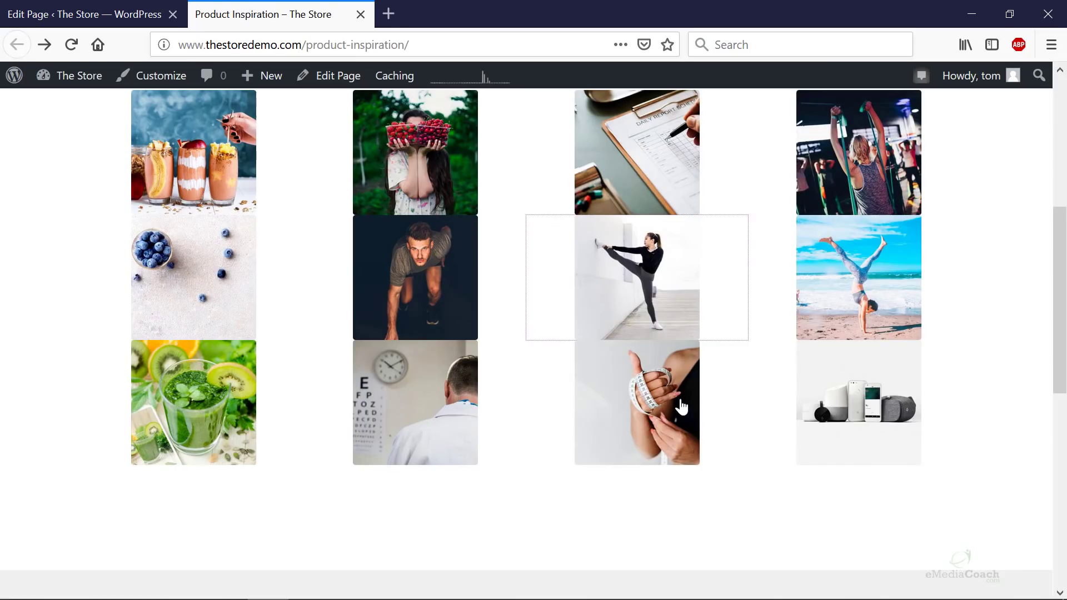
# - Check the measuring-tape image the same way, then return to the Edit Page tab
pyautogui.click(648, 382)
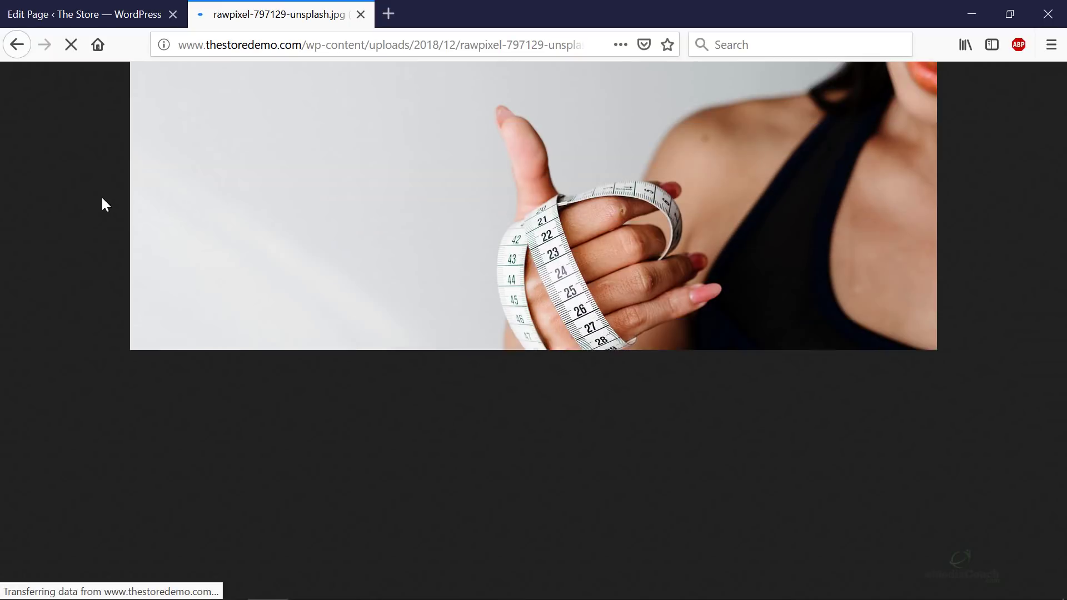
pyautogui.click(17, 44)
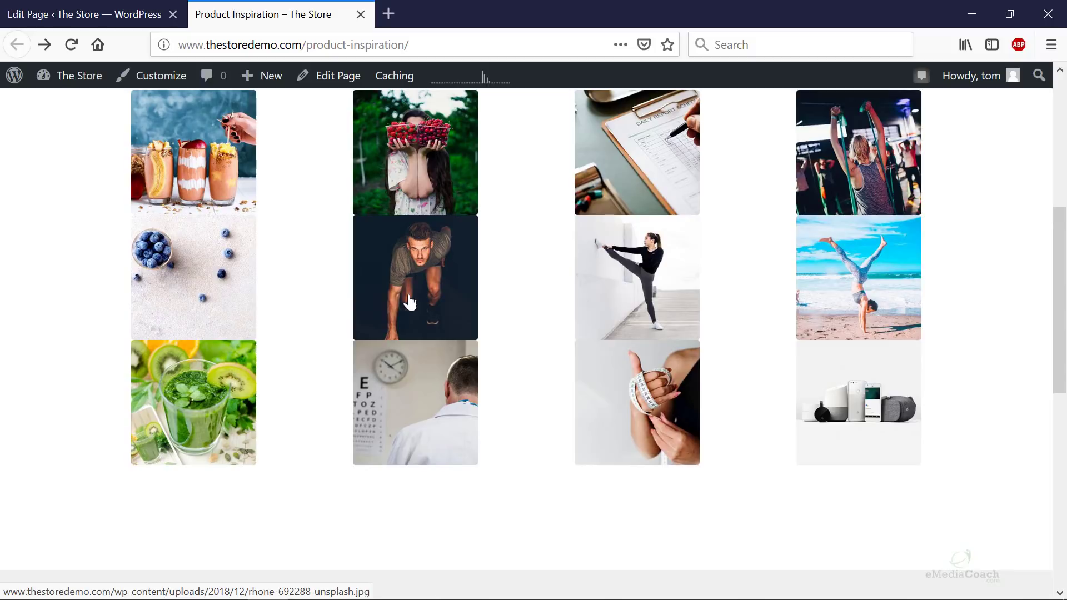
pyautogui.scroll(3, 410, 302)
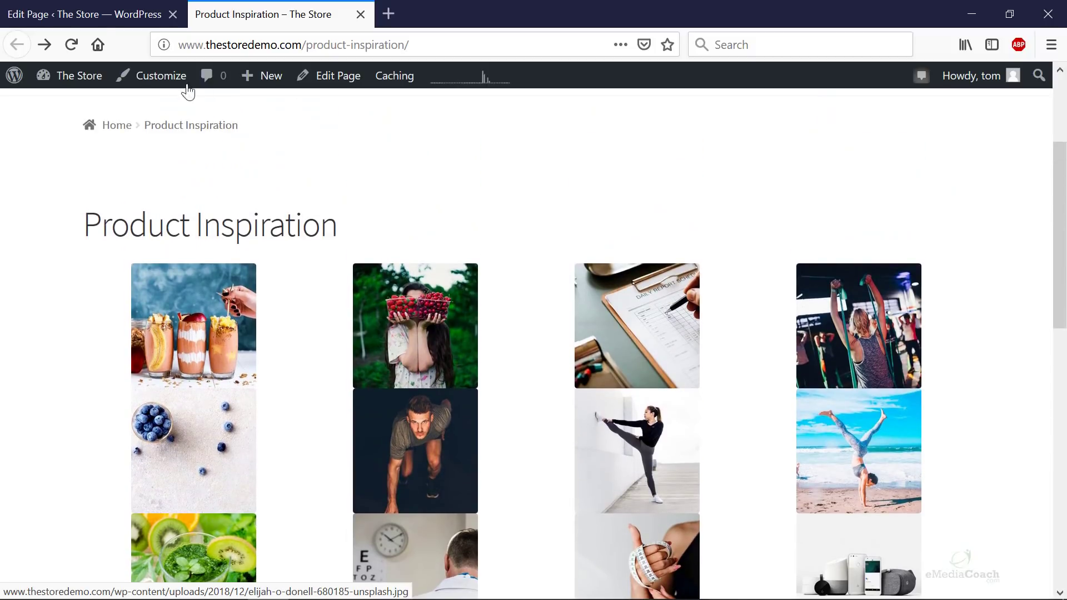
pyautogui.click(118, 15)
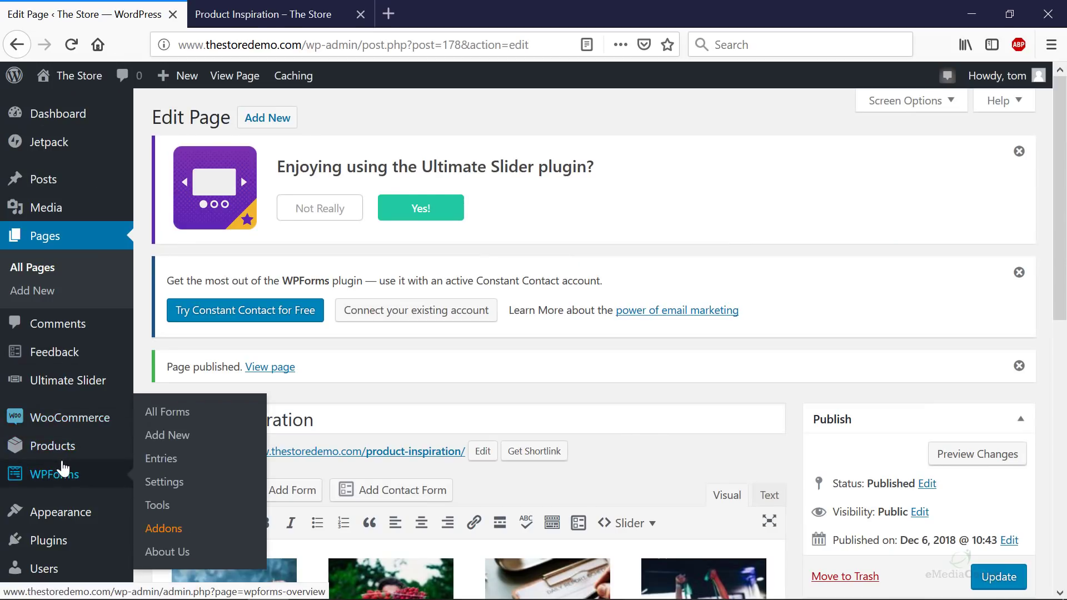
# - Search plugins for 'simple lightbox', then install and activate Simple Lightbox
pyautogui.moveTo(134, 540)
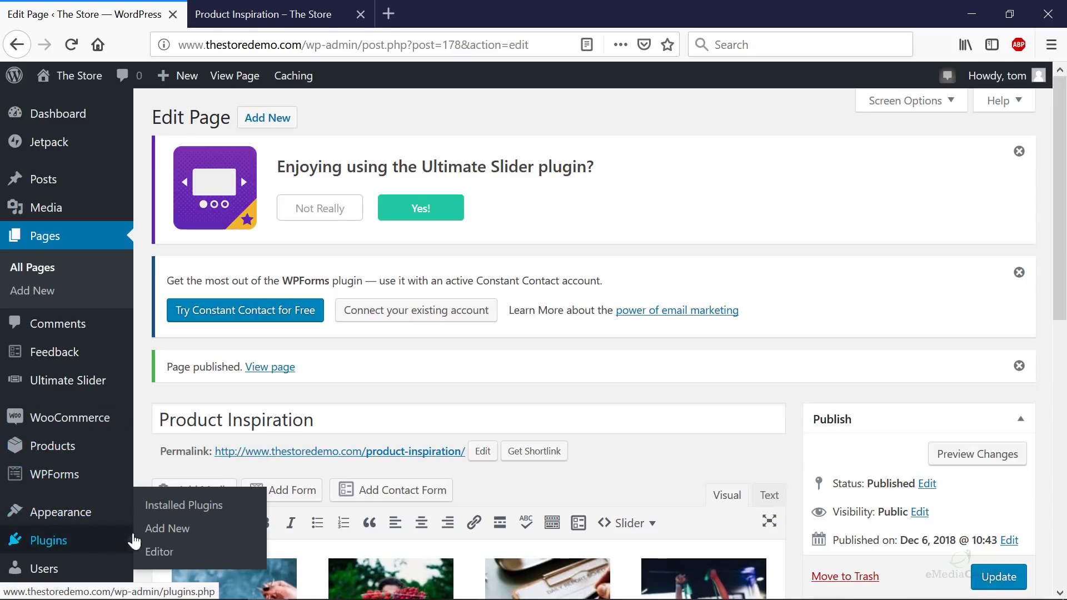
pyautogui.click(178, 529)
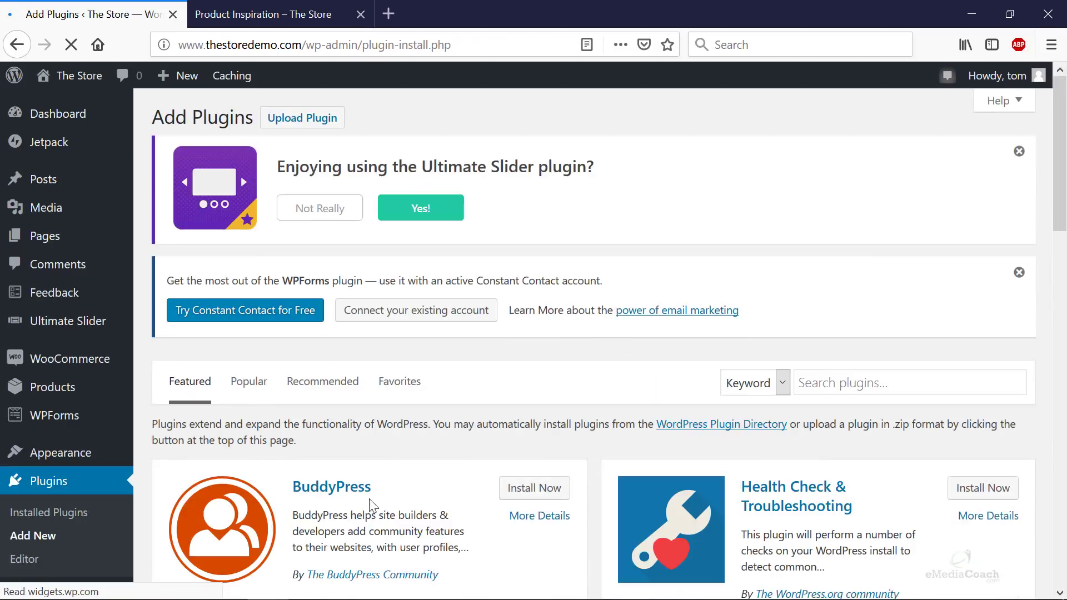
pyautogui.click(872, 378)
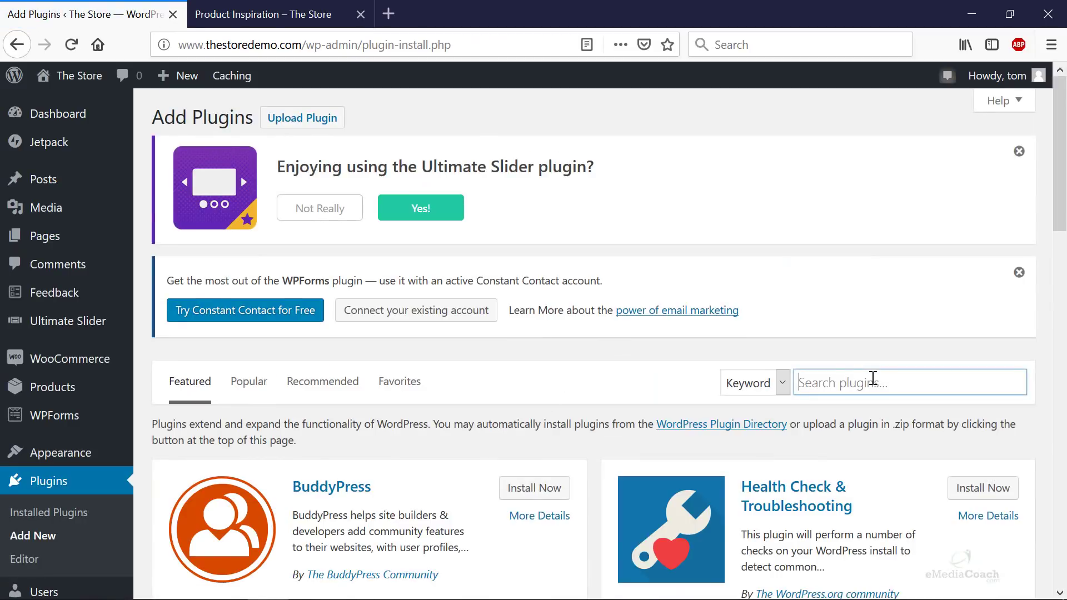
pyautogui.write('simple light')
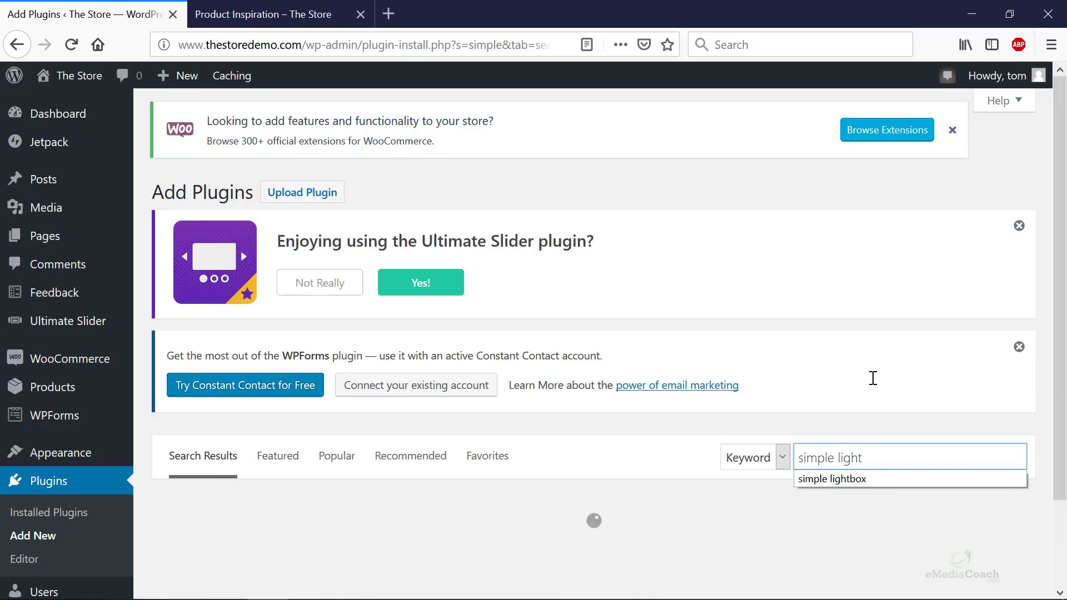
pyautogui.write('box')
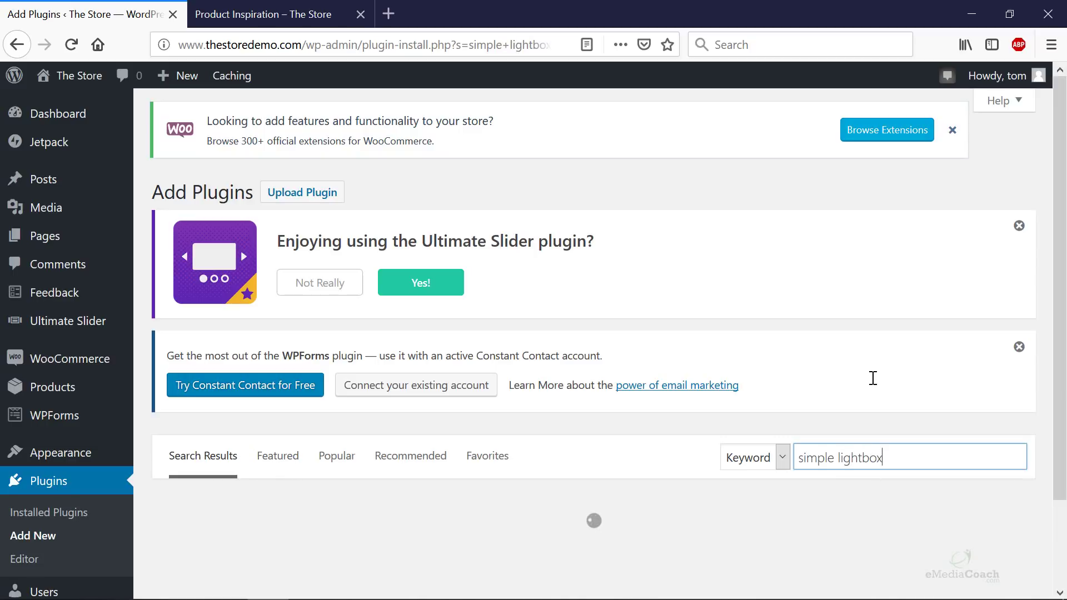
pyautogui.scroll(-5, 872, 383)
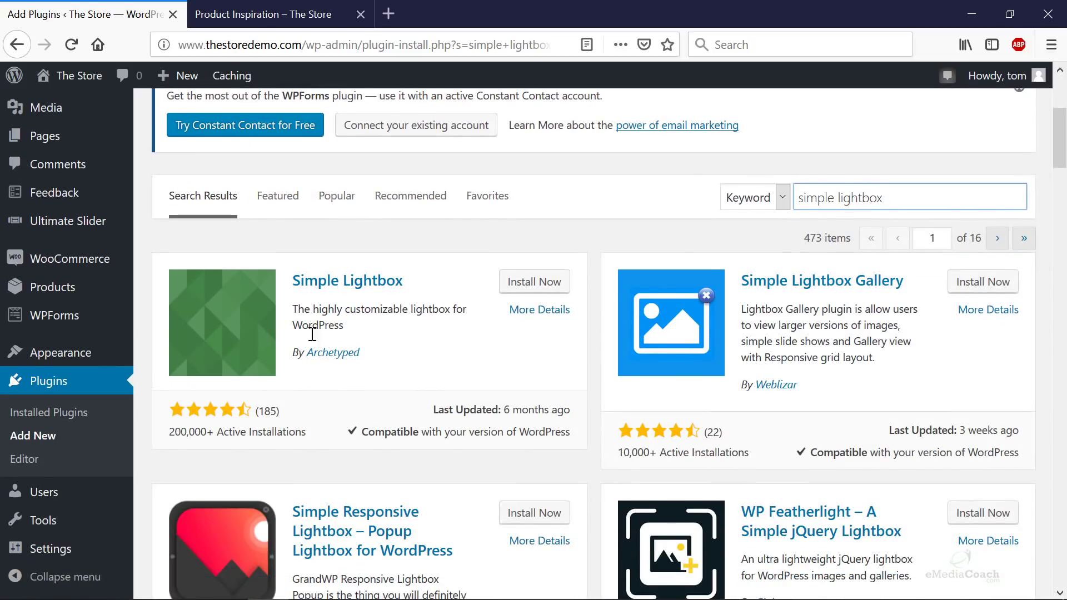
pyautogui.click(523, 285)
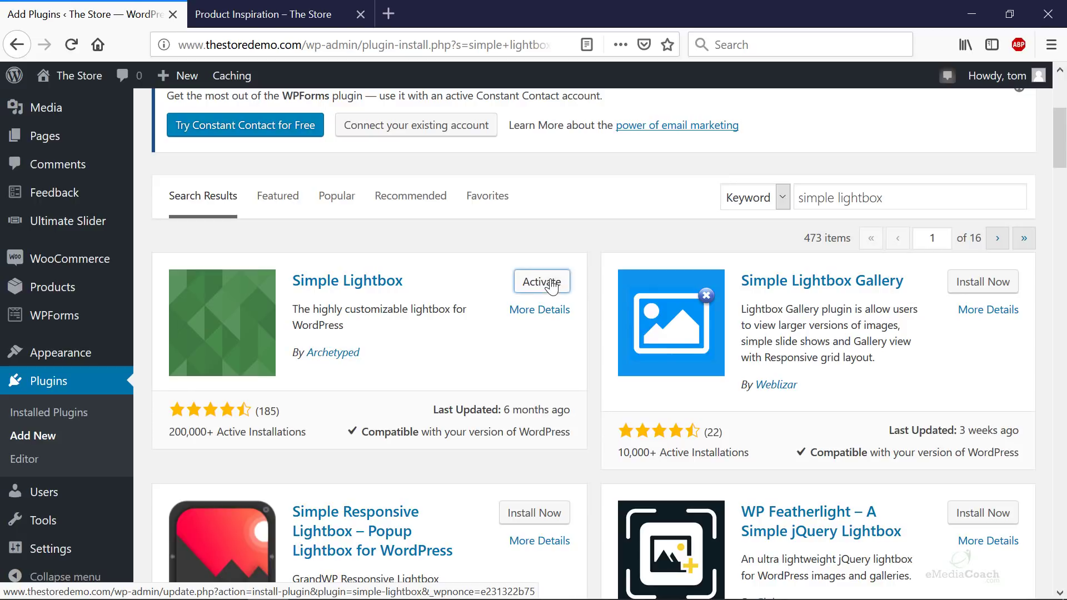
pyautogui.click(552, 284)
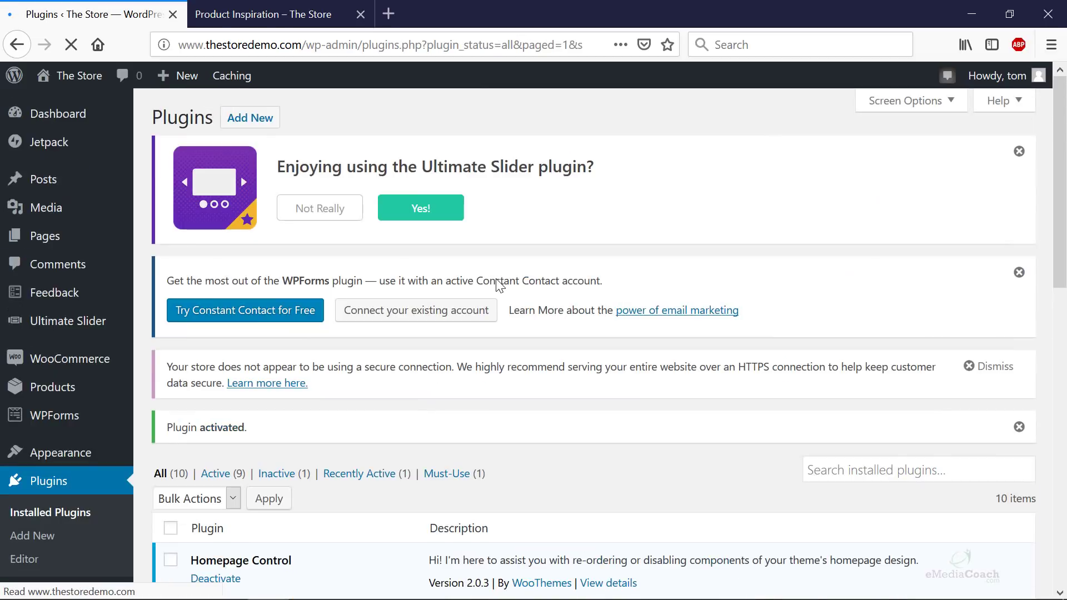
# - On the live page, open the strawberry image in the lightbox, advance three slides, and close it
pyautogui.click(311, 13)
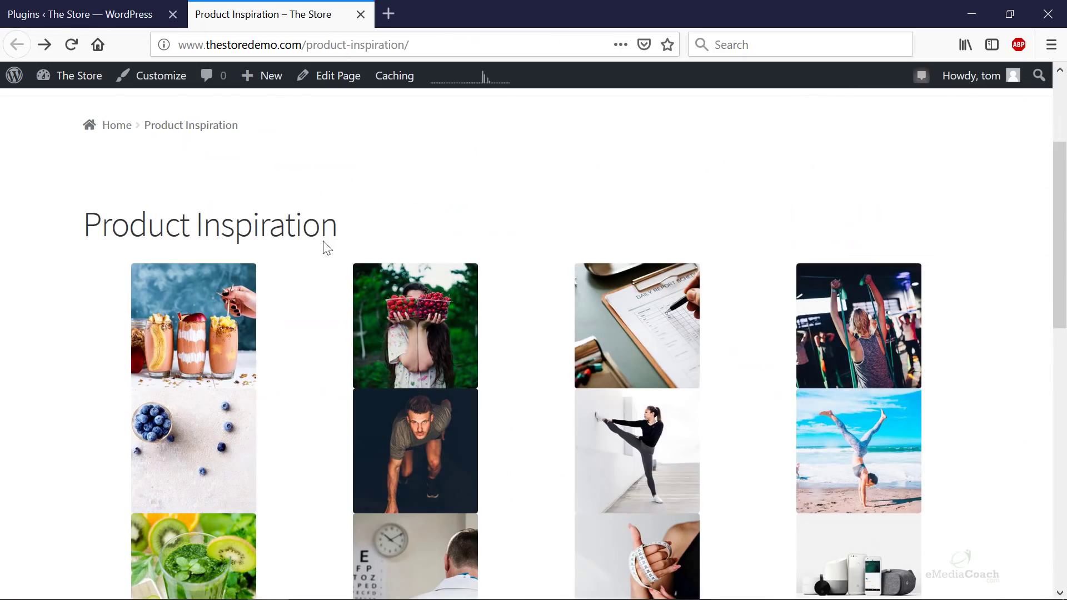
pyautogui.scroll(3, 324, 245)
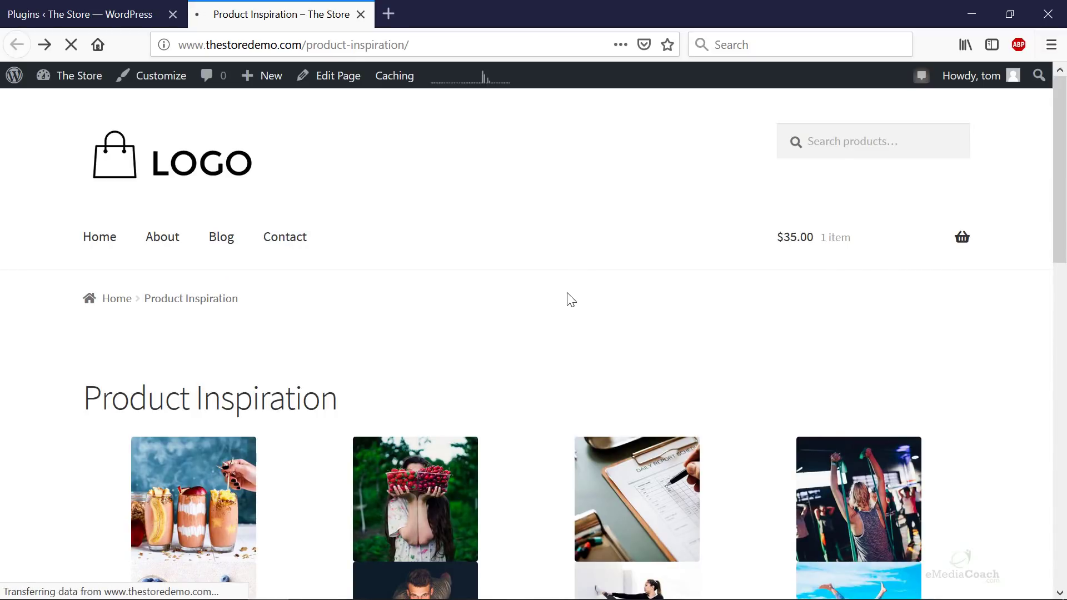
pyautogui.scroll(-3, 571, 300)
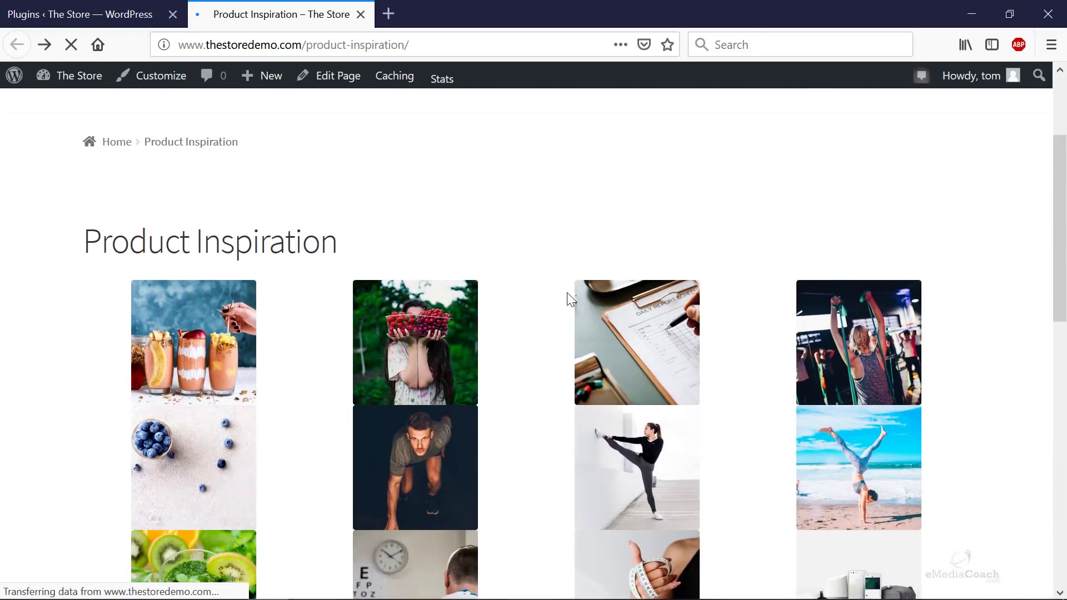
pyautogui.click(455, 312)
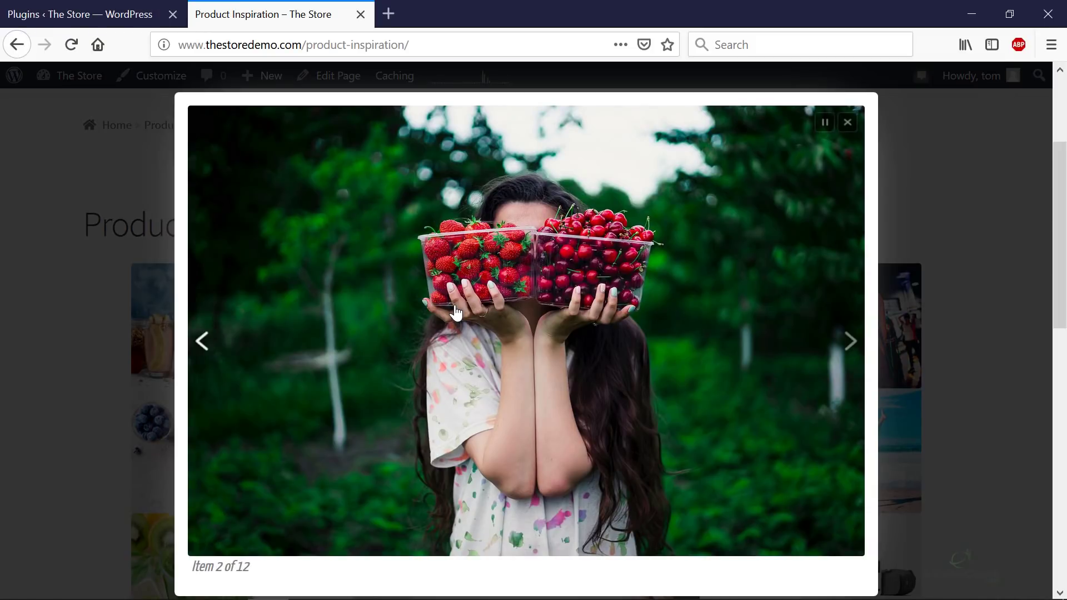
pyautogui.click(850, 341)
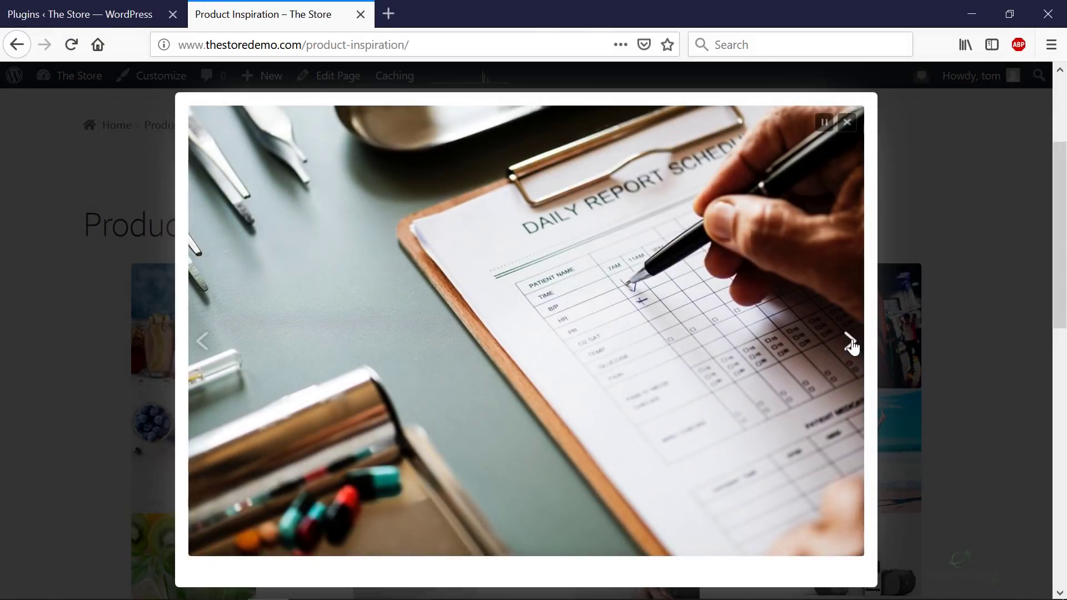
pyautogui.click(853, 347)
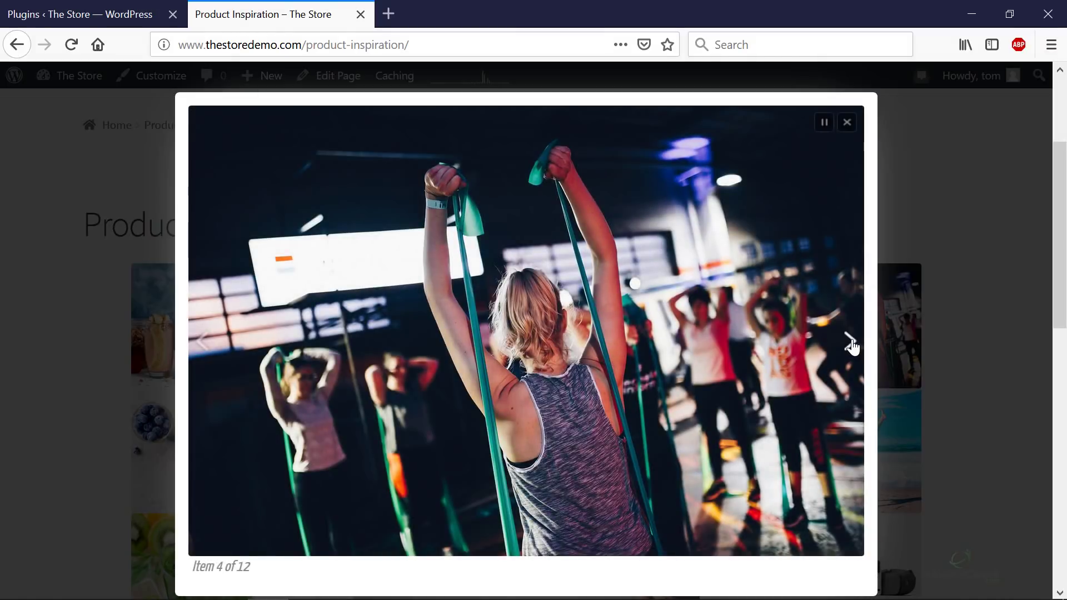
pyautogui.click(853, 347)
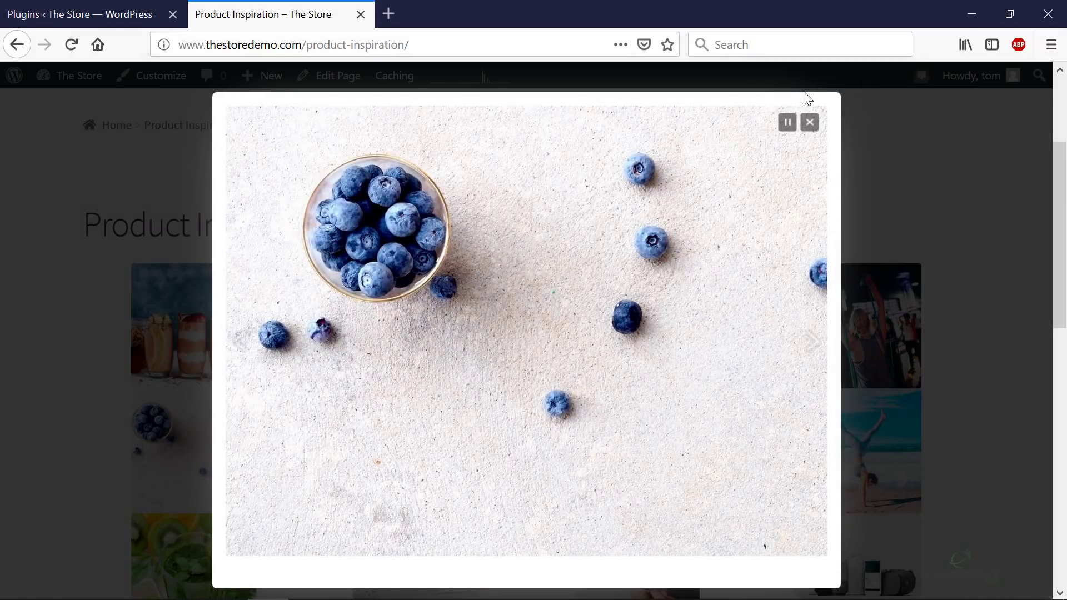
pyautogui.click(810, 123)
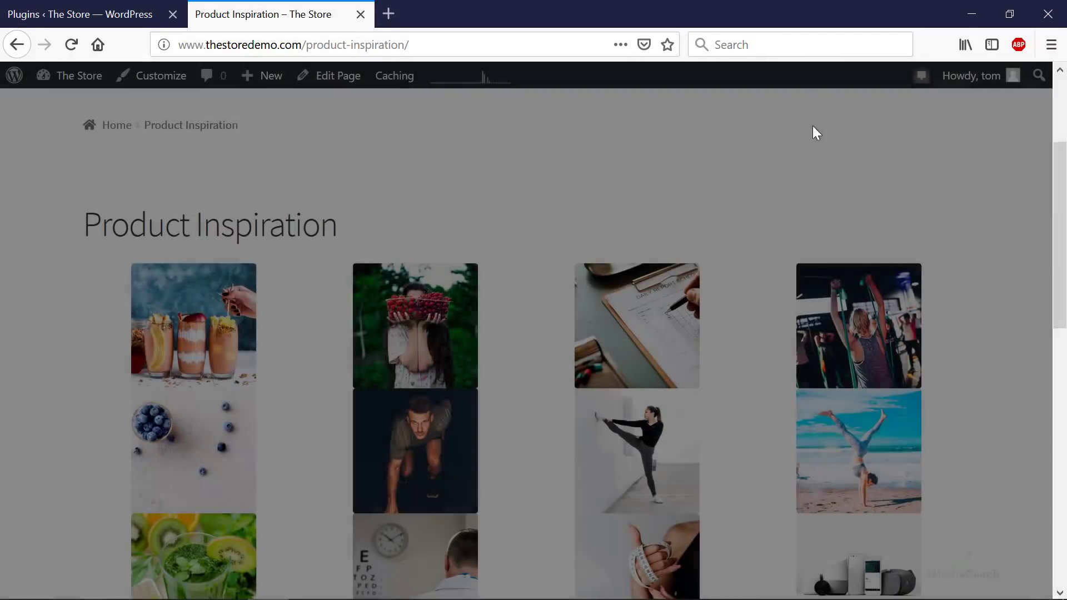
# - Scroll through the twelve-photo, four-column gallery, then choose Edit Page from the admin bar
pyautogui.scroll(-3, 610, 266)
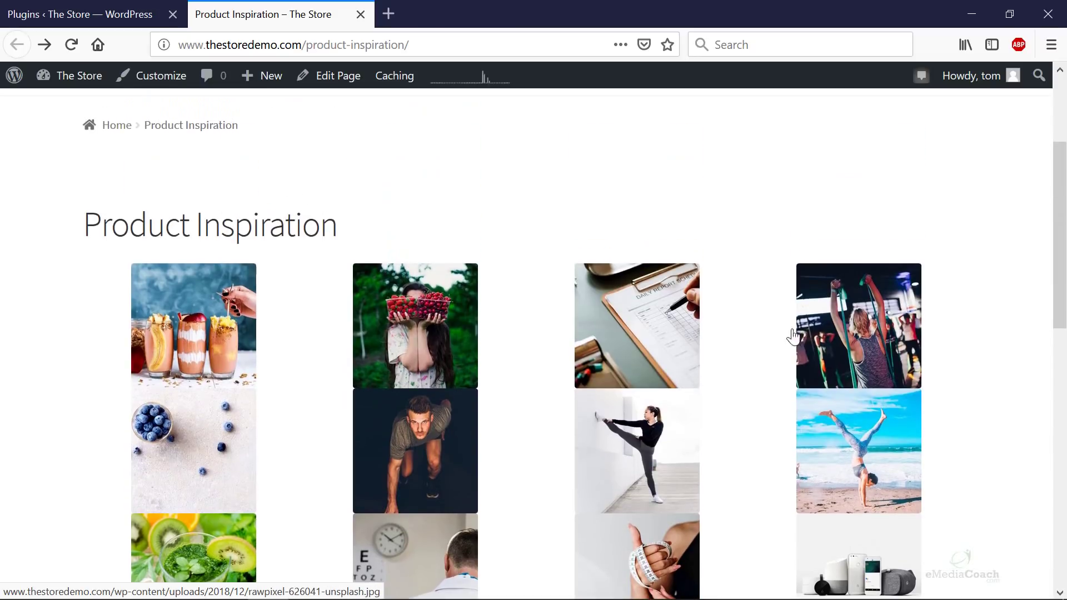
pyautogui.scroll(-3, 628, 442)
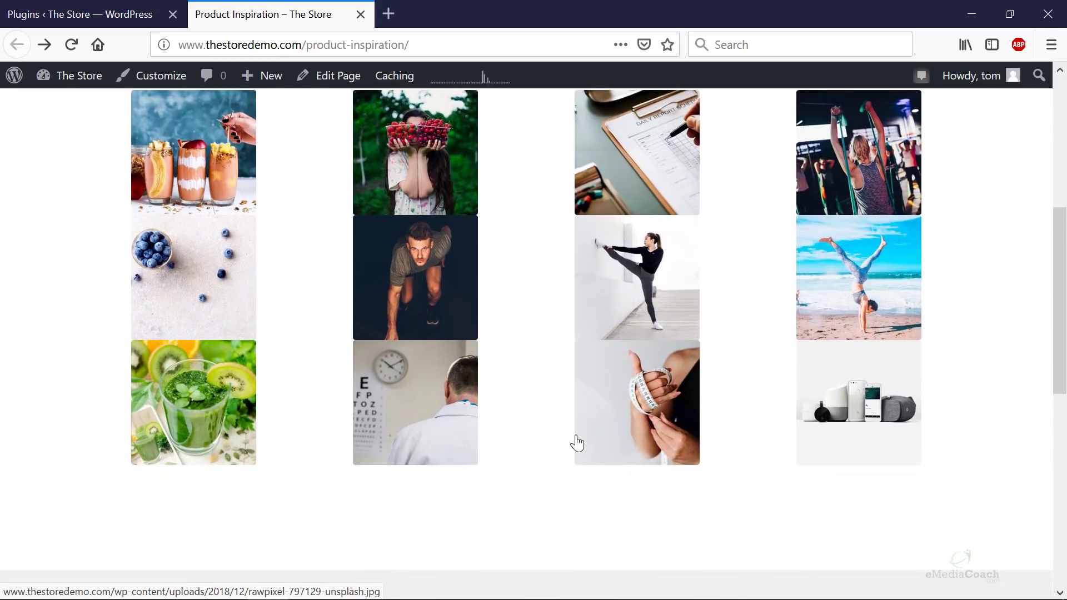
pyautogui.scroll(1, 729, 543)
pyautogui.scroll(3, 739, 543)
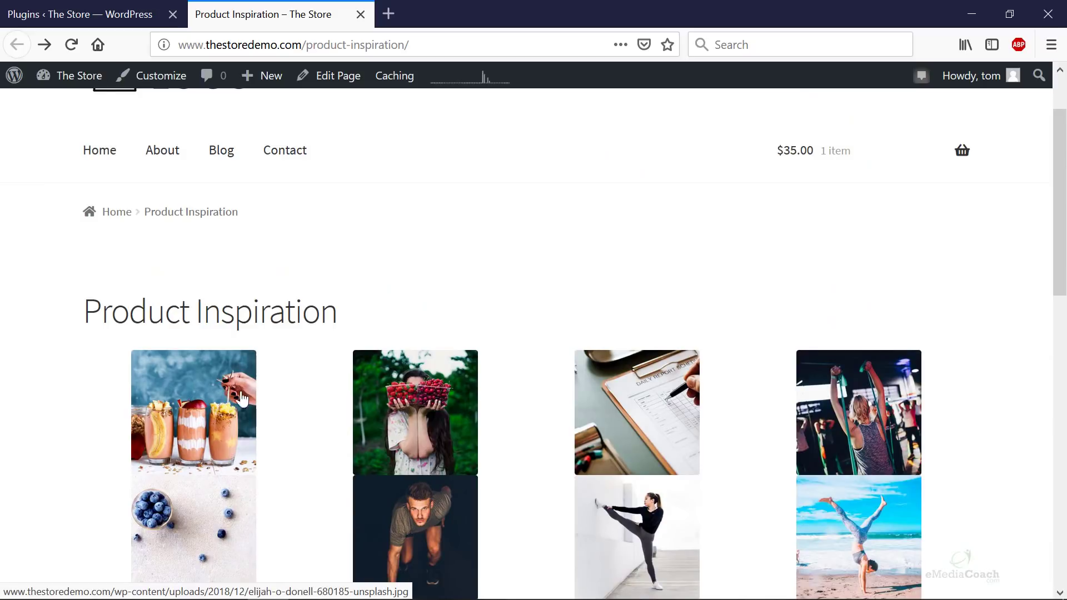
pyautogui.scroll(2, 274, 262)
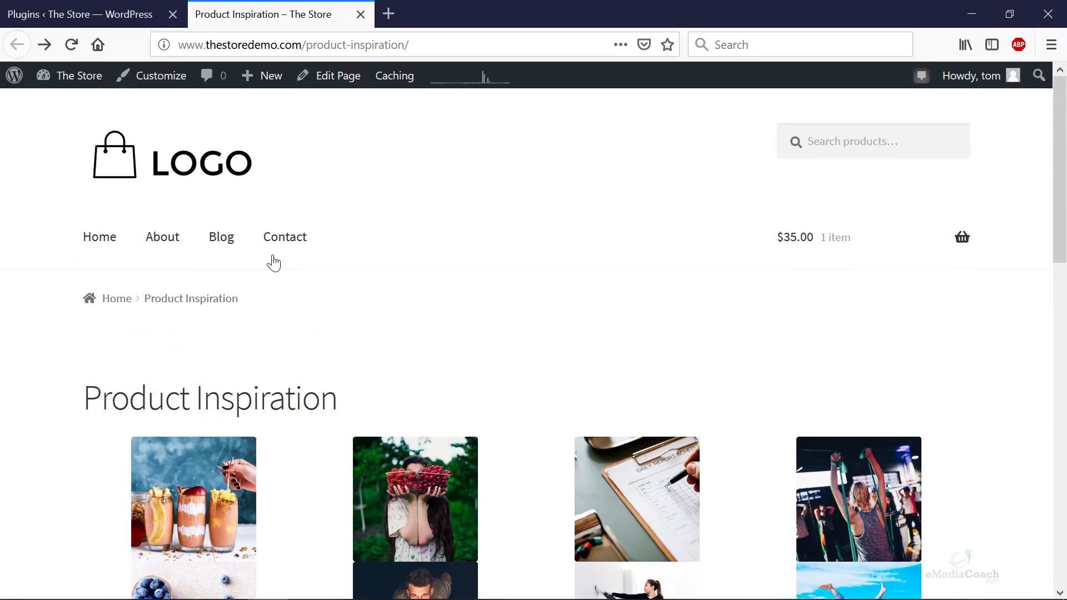
pyautogui.click(336, 78)
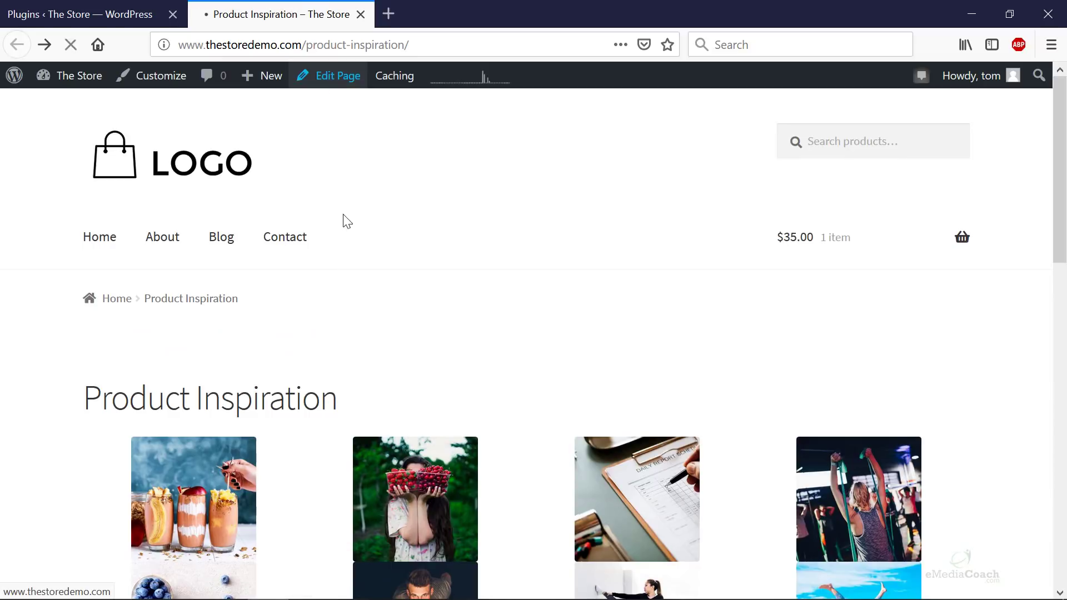
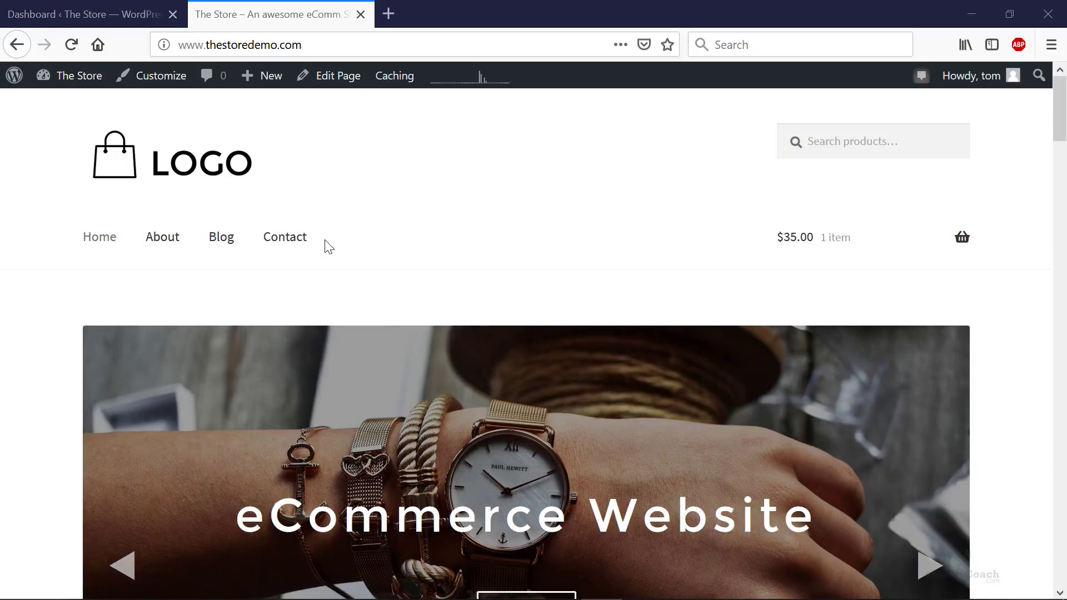
# - From the Dashboard, go to Appearance > Menus and load Top Menu (Primary Menu) for editing
pyautogui.click(94, 14)
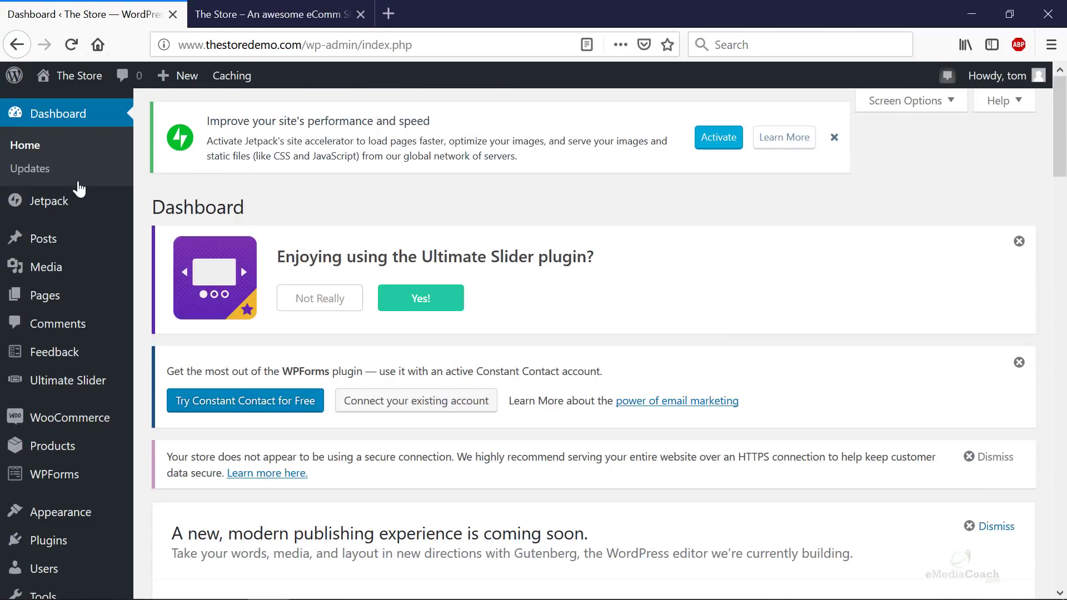
pyautogui.moveTo(22, 514)
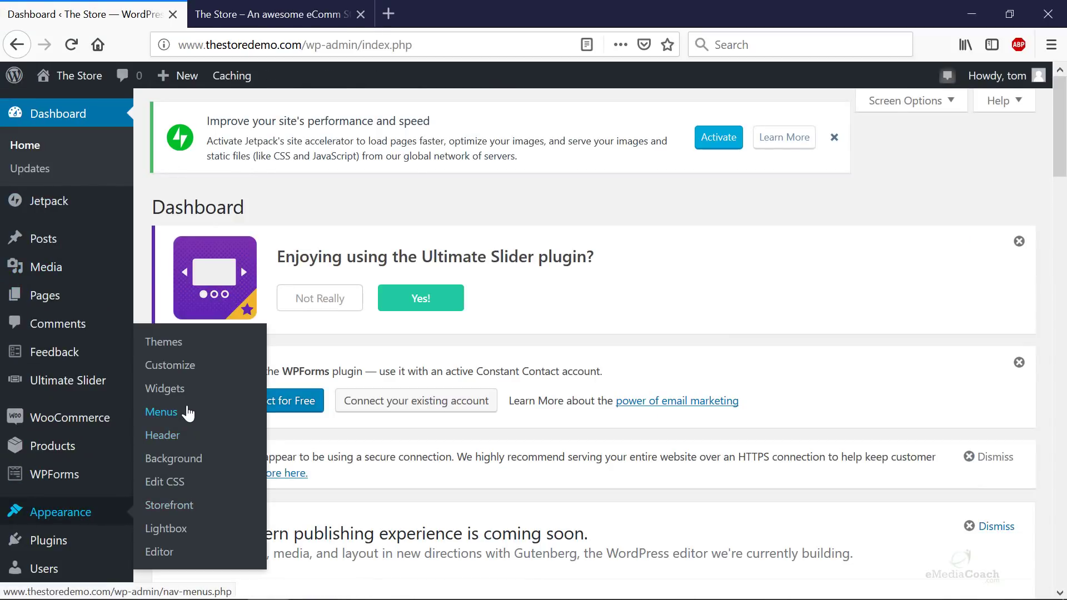
pyautogui.click(162, 412)
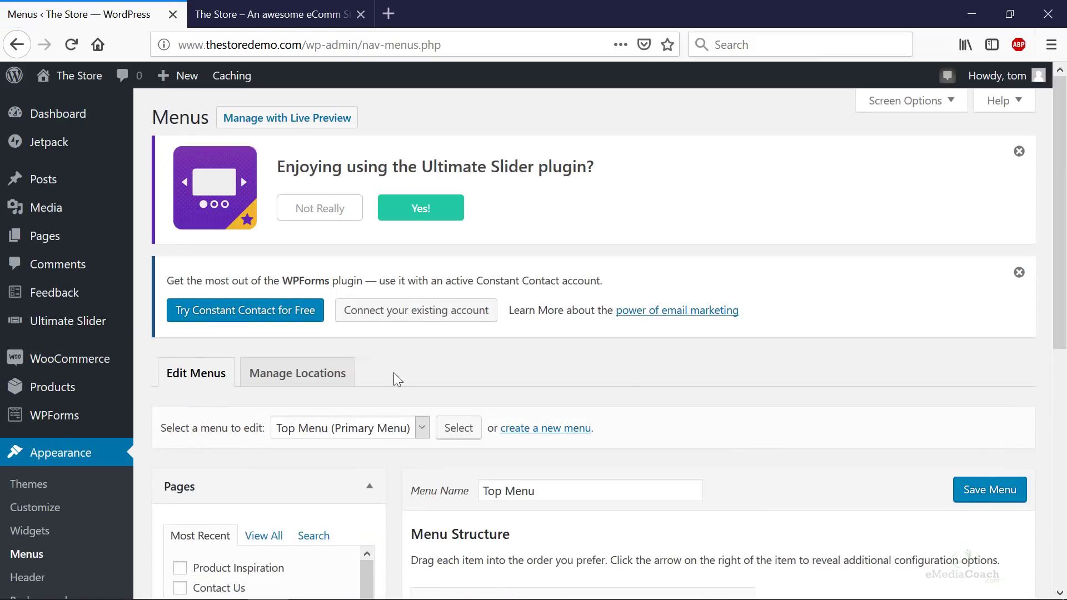
pyautogui.scroll(-3, 394, 378)
pyautogui.click(408, 253)
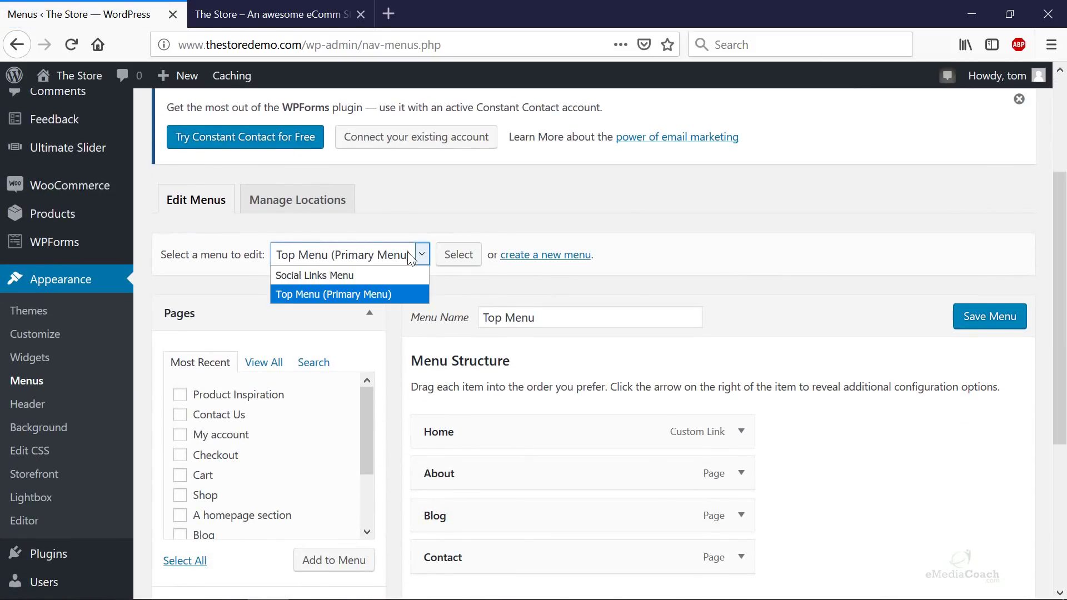
pyautogui.click(352, 295)
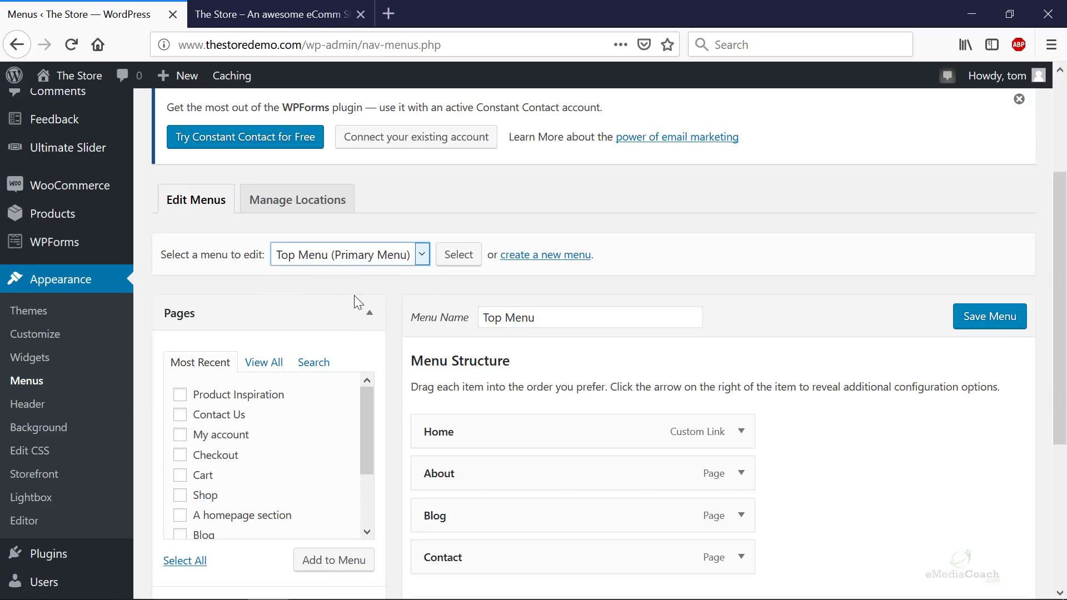
pyautogui.click(459, 264)
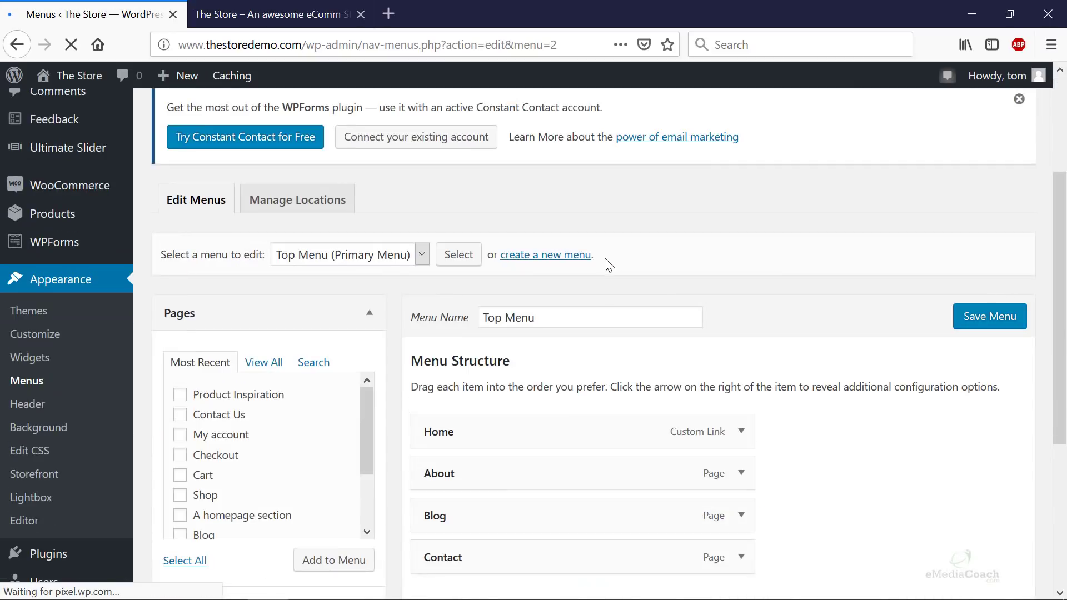
pyautogui.scroll(-3, 601, 263)
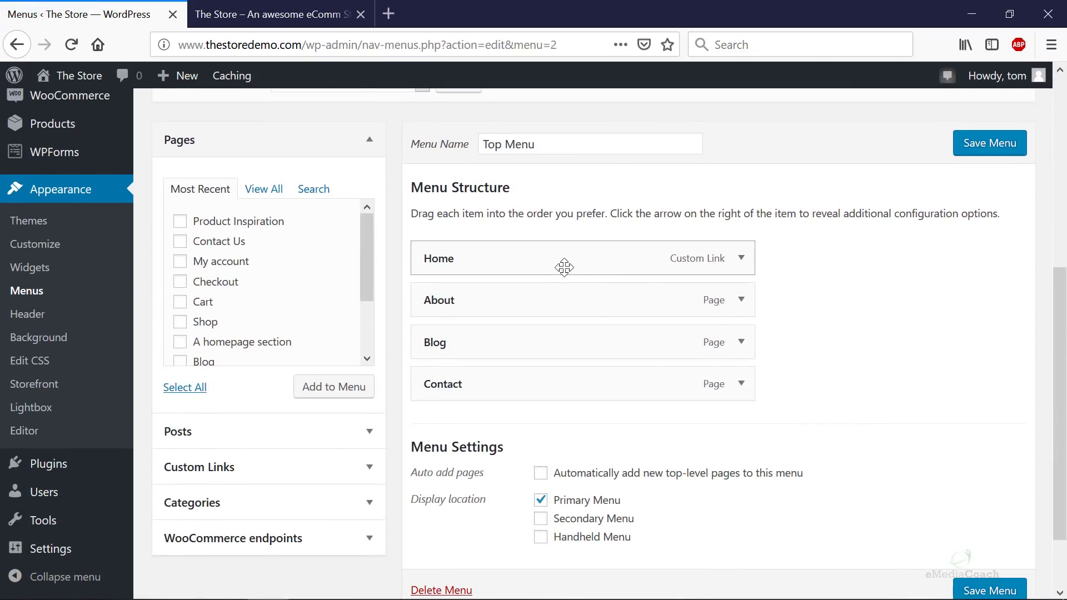
# - Move About below Contact, save the menu, and reload the storefront to check the new order
pyautogui.moveTo(529, 307); pyautogui.dragTo(508, 346)
pyautogui.click(989, 142)
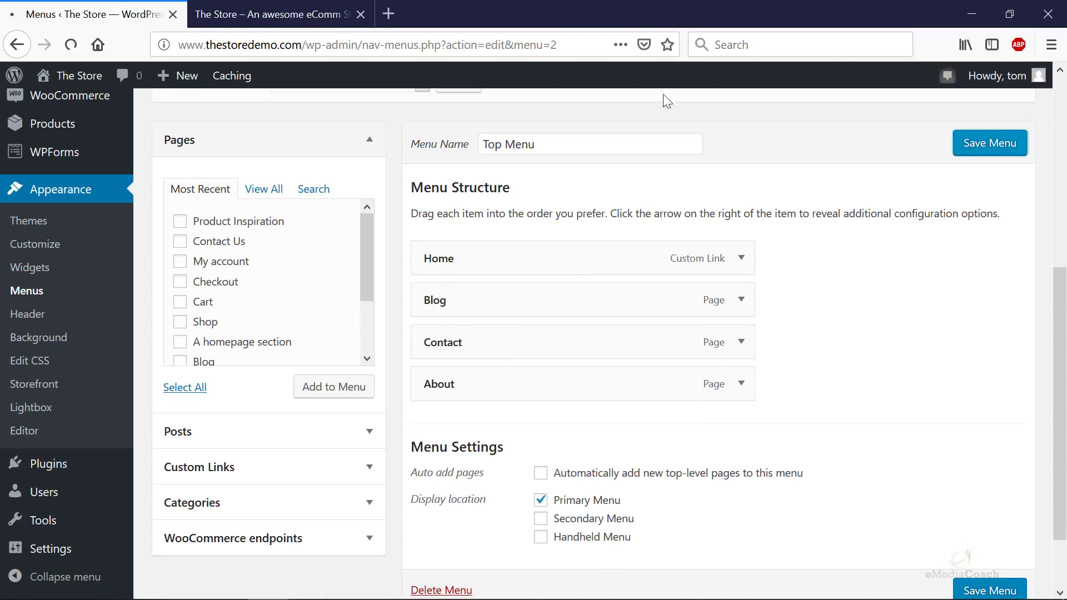
pyautogui.click(234, 15)
pyautogui.press('F5')
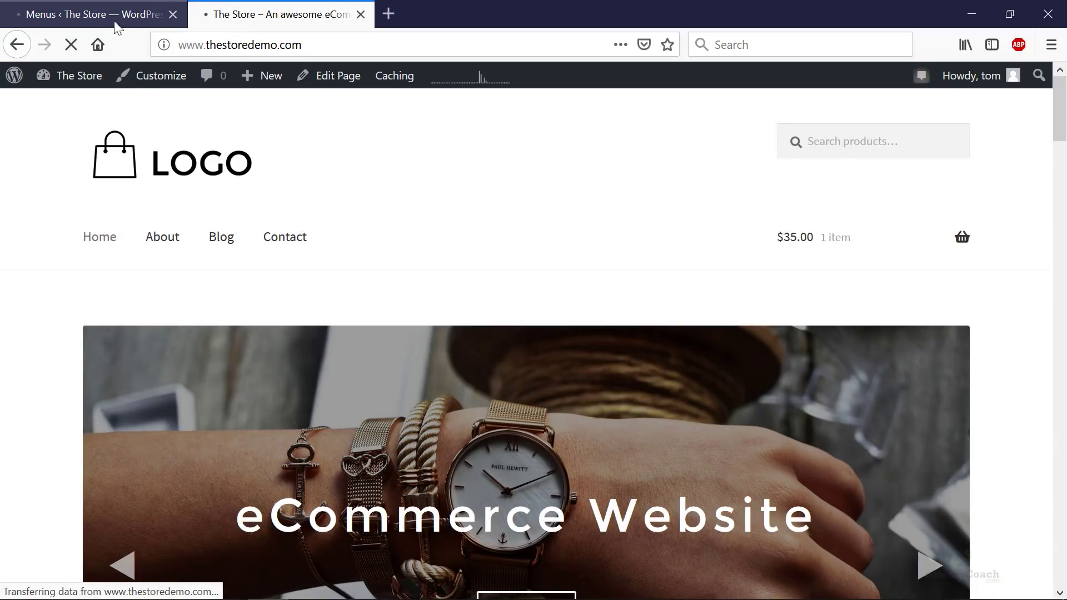
pyautogui.click(128, 15)
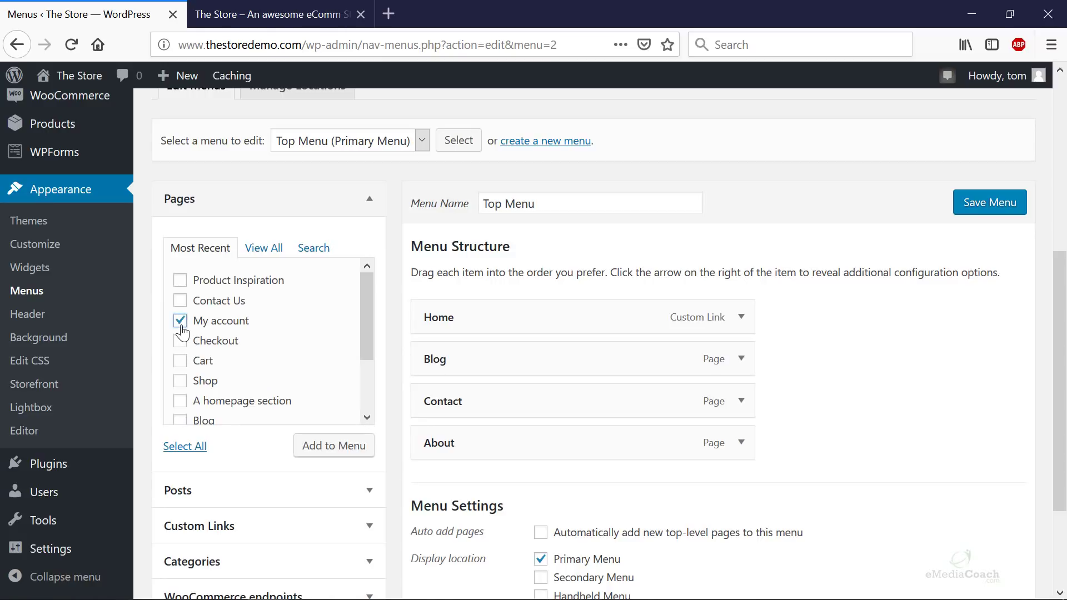
# - Add the My account and Cart pages to the end of the Top Menu
pyautogui.click(180, 342)
pyautogui.click(180, 360)
pyautogui.click(180, 340)
pyautogui.click(354, 457)
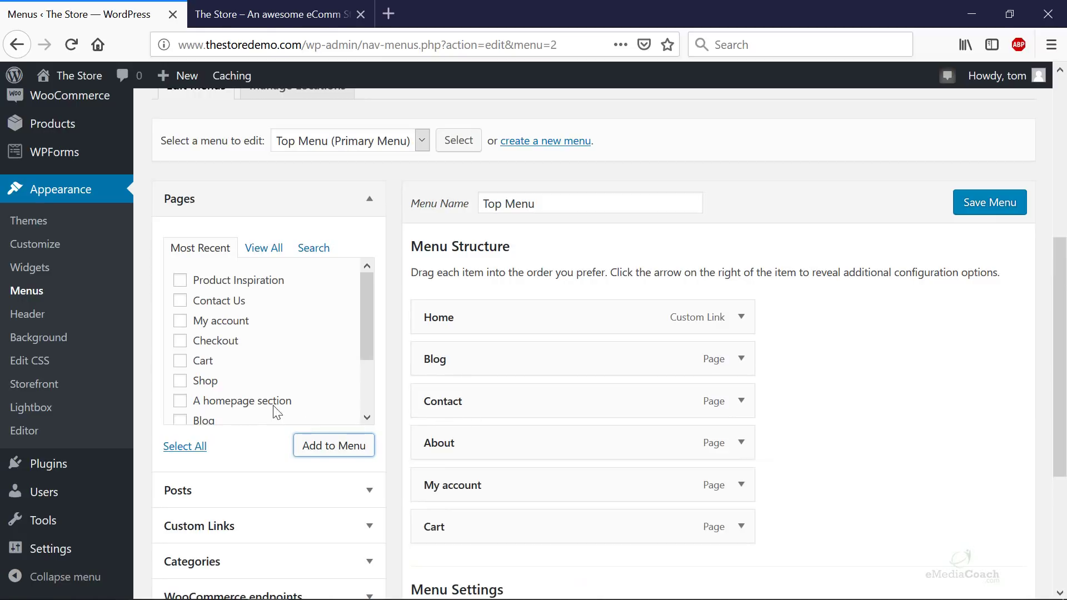
pyautogui.scroll(-3, 239, 398)
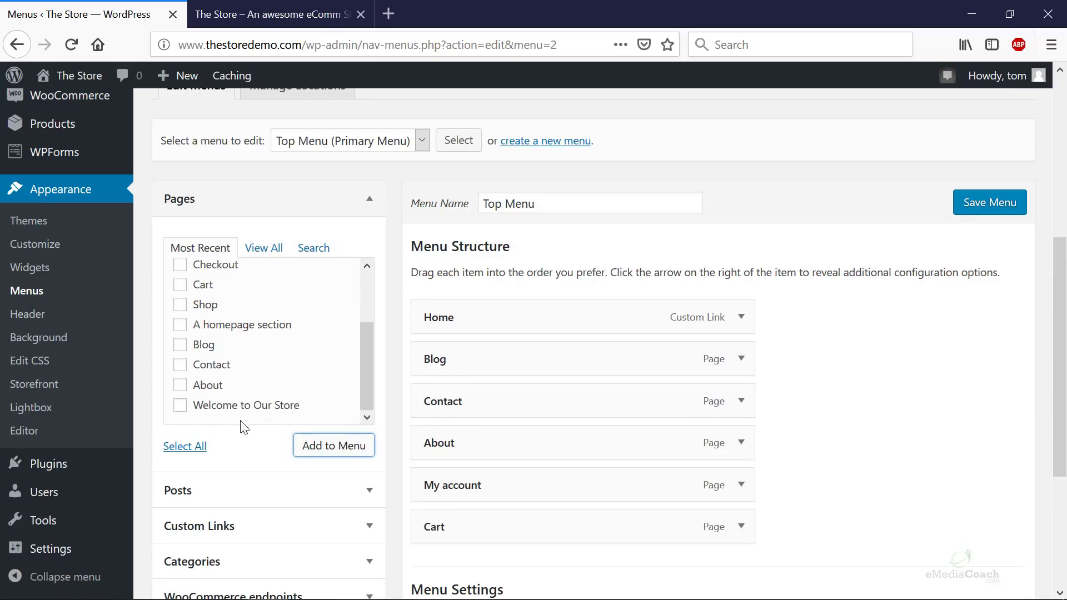
pyautogui.scroll(-3, 331, 369)
# - Browse the Posts and Product Categories boxes, leaving the Custom Links box expanded
pyautogui.click(369, 322)
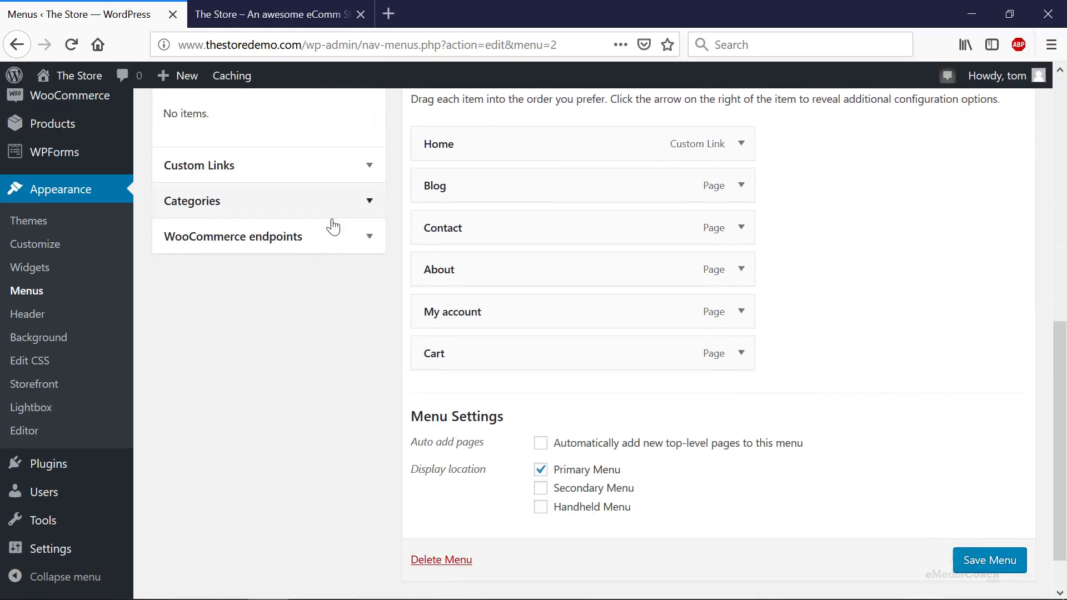
pyautogui.scroll(3, 334, 227)
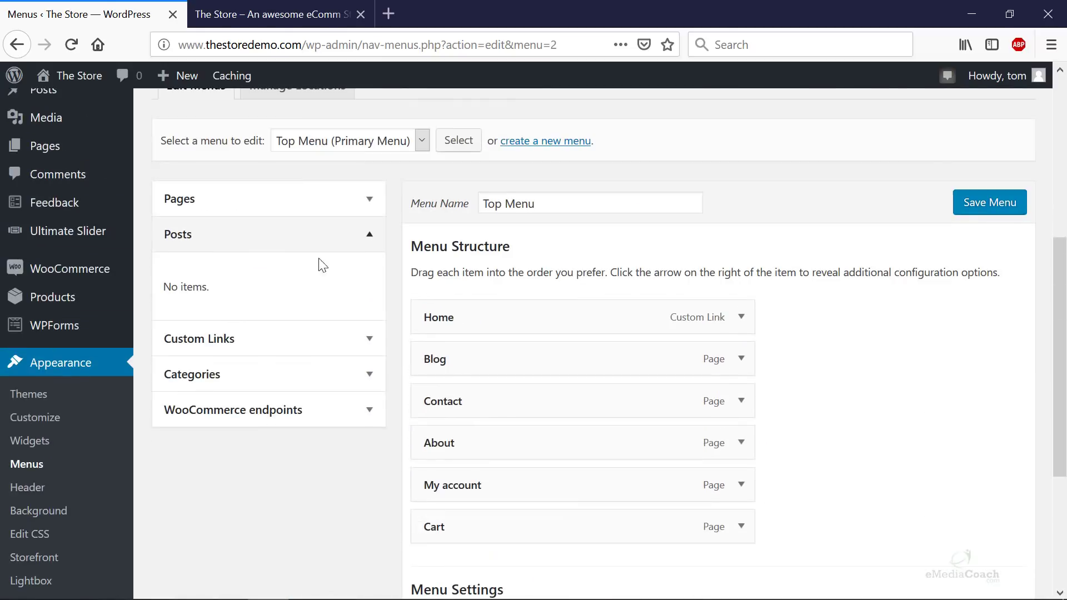
pyautogui.click(375, 353)
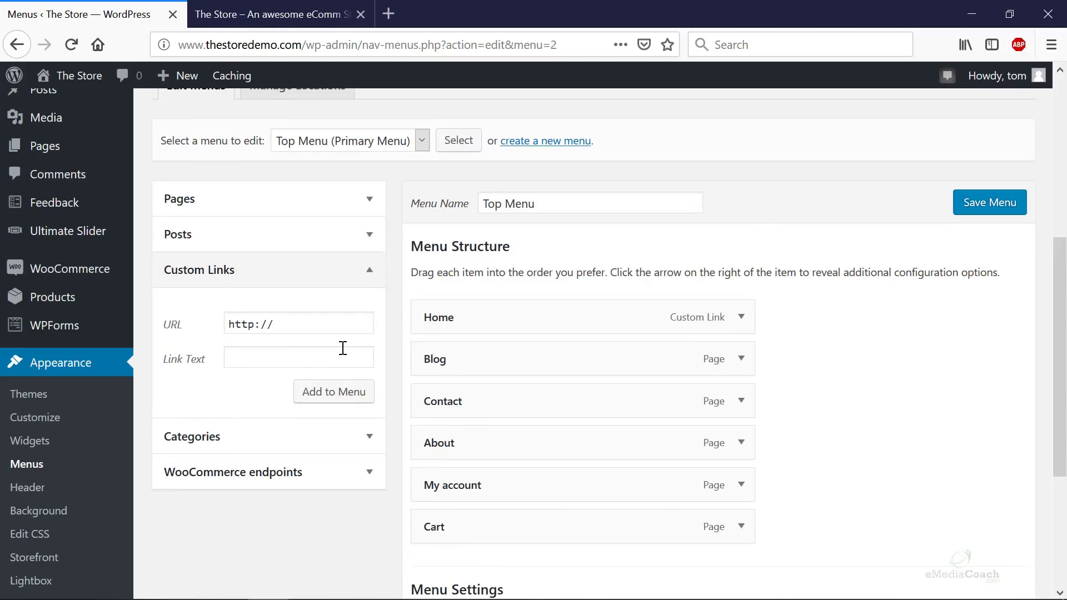
pyautogui.click(369, 438)
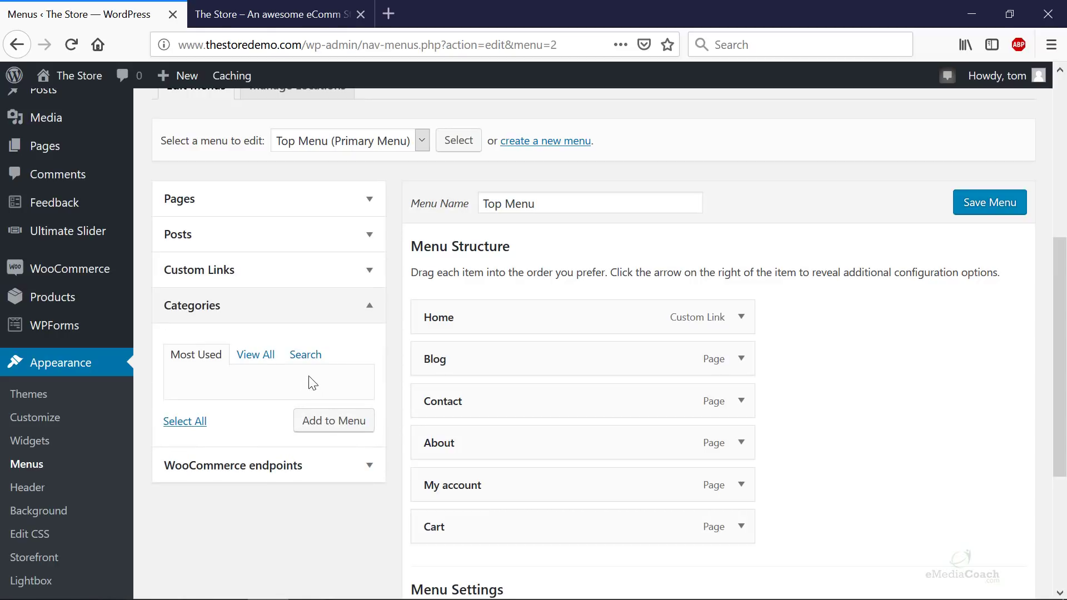
pyautogui.click(367, 305)
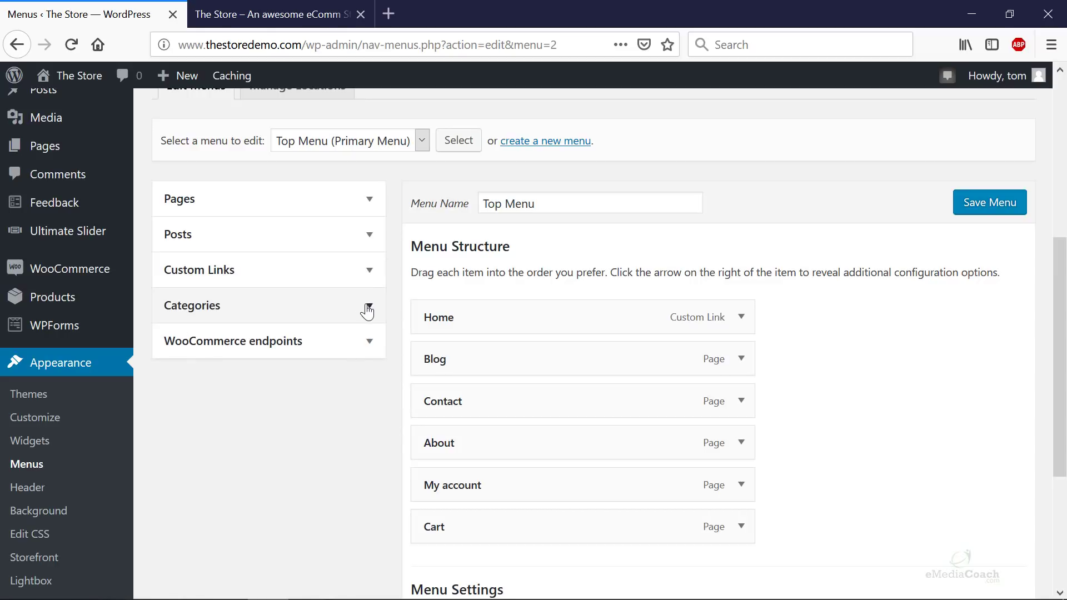
pyautogui.click(368, 272)
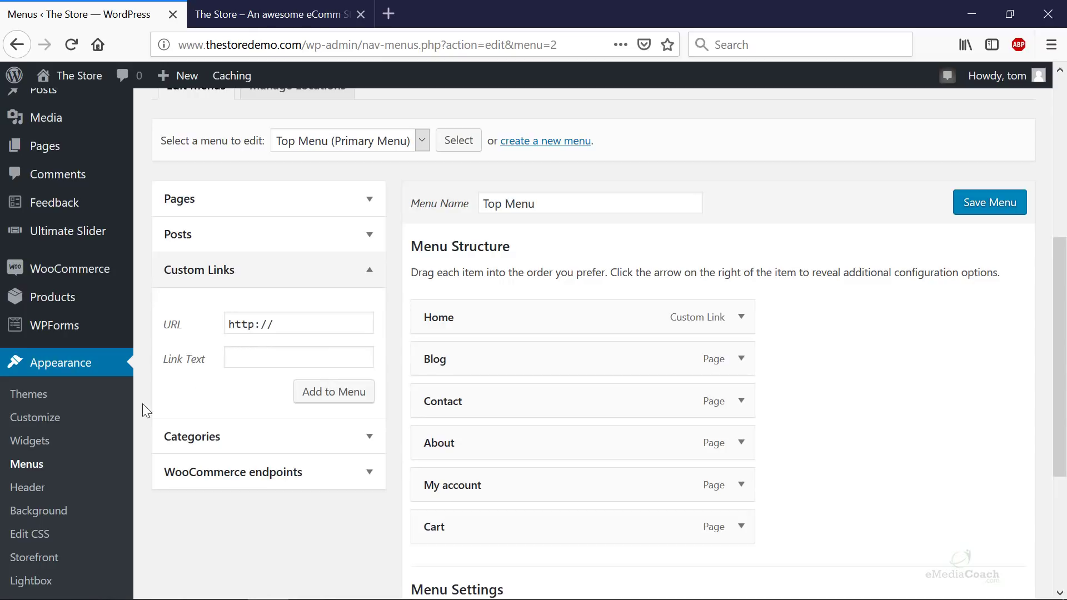
# - Open Products > Categories in a new tab, then the Clothing, Gadgets and Travel category pages in new tabs
pyautogui.moveTo(119, 303)
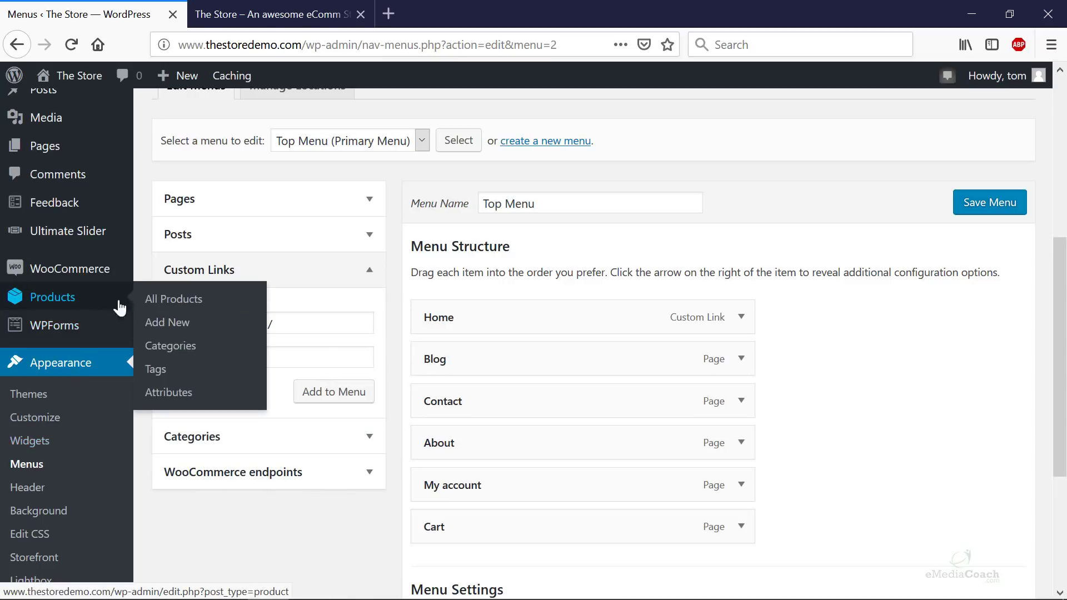
pyautogui.rightClick(175, 351)
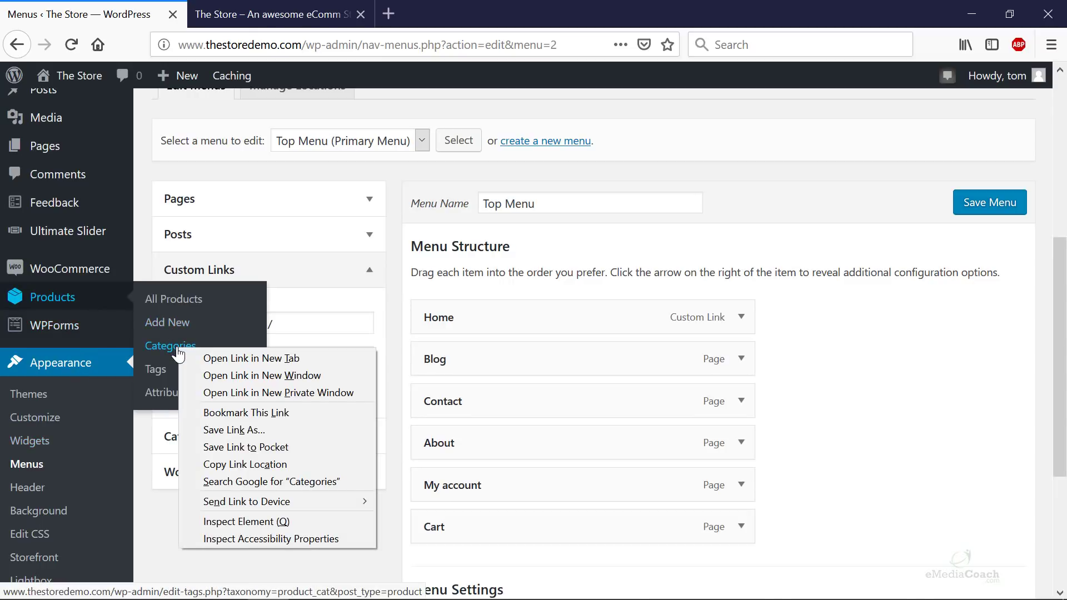
pyautogui.click(255, 359)
pyautogui.click(275, 13)
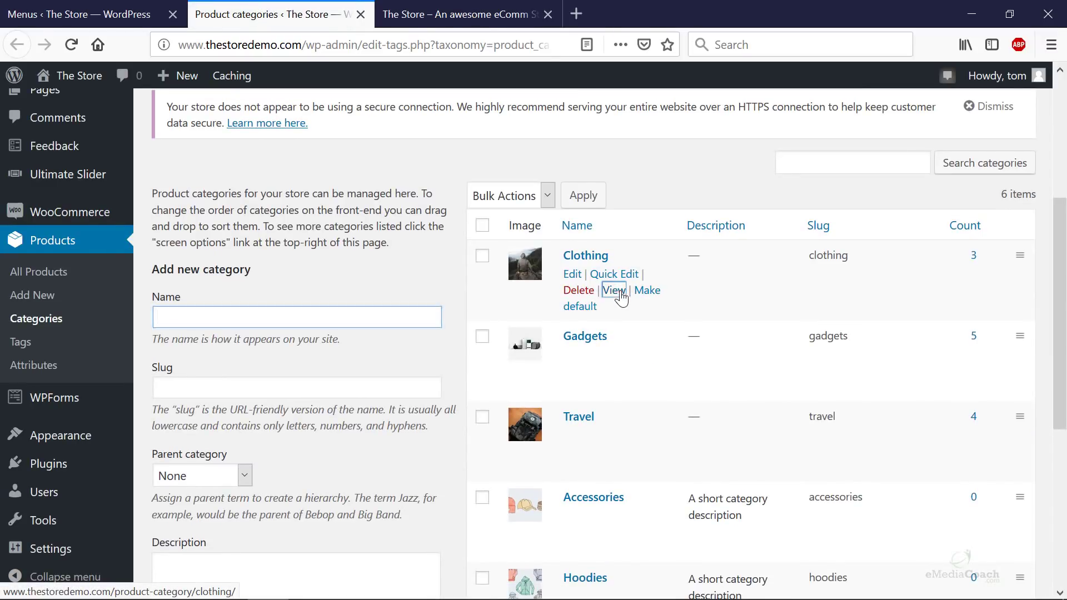
pyautogui.rightClick(621, 299)
pyautogui.click(661, 300)
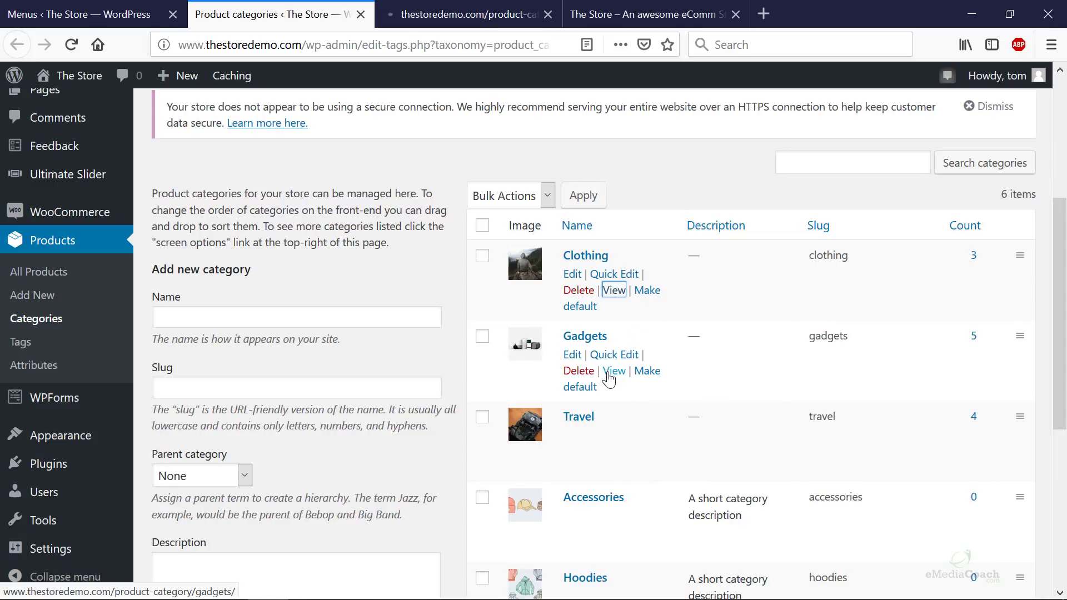
pyautogui.rightClick(612, 371)
pyautogui.click(639, 380)
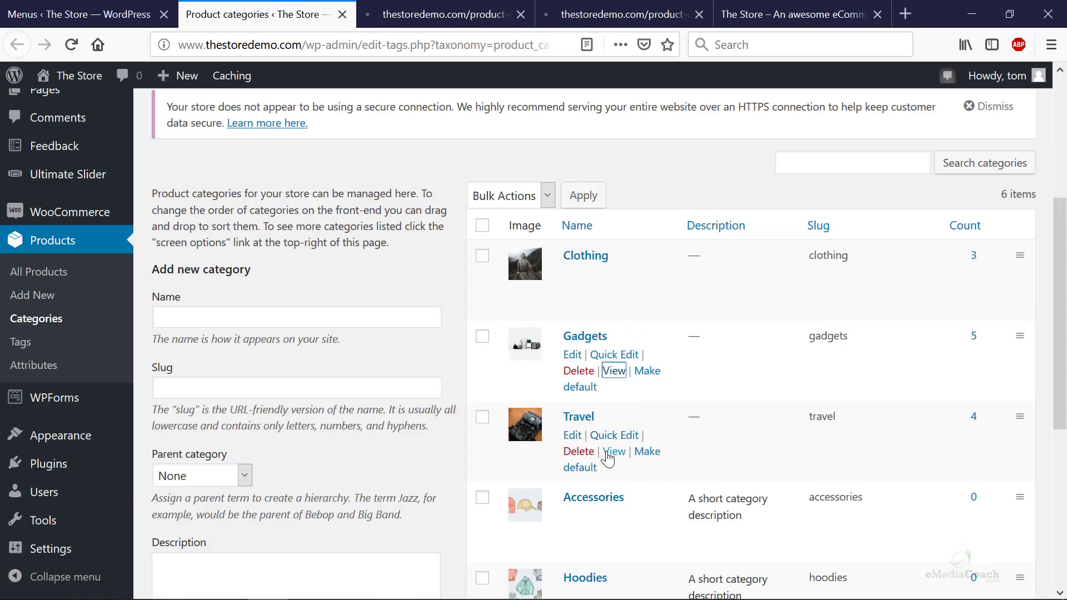
pyautogui.rightClick(610, 452)
pyautogui.click(645, 257)
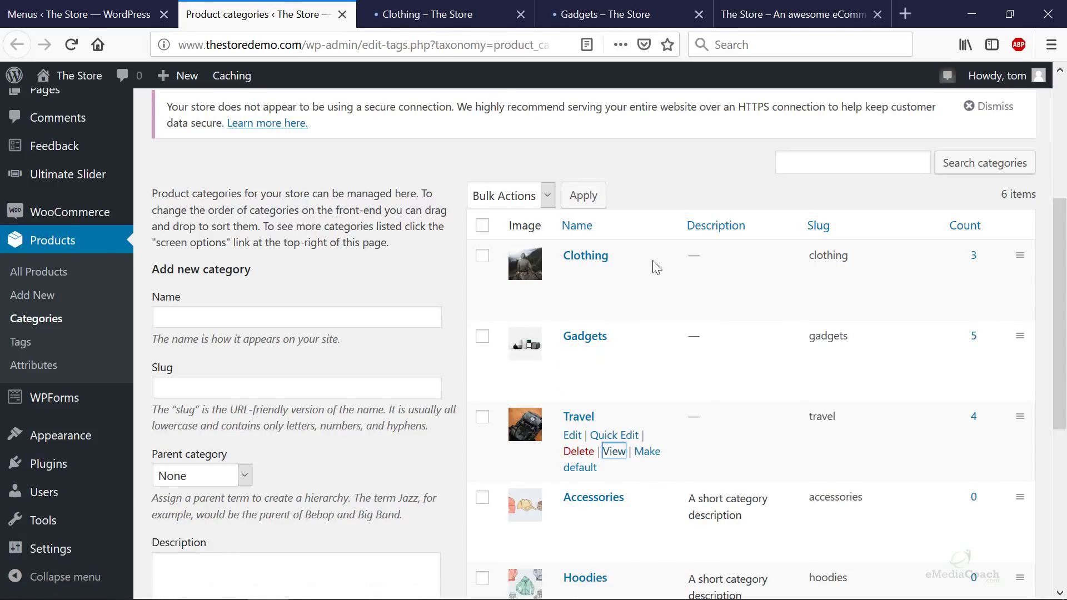
# - Copy the Clothing category page's address and return to the Menus editor
pyautogui.click(392, 16)
pyautogui.scroll(-10, 432, 288)
pyautogui.scroll(8, 434, 289)
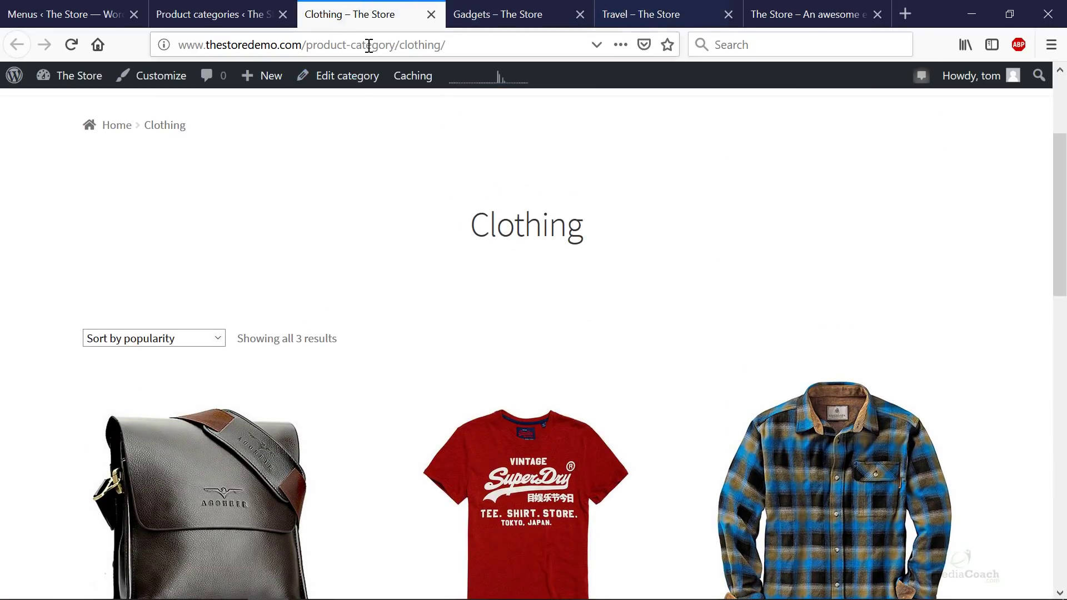
pyautogui.click(500, 13)
pyautogui.click(422, 21)
pyautogui.click(436, 45)
pyautogui.rightClick(432, 46)
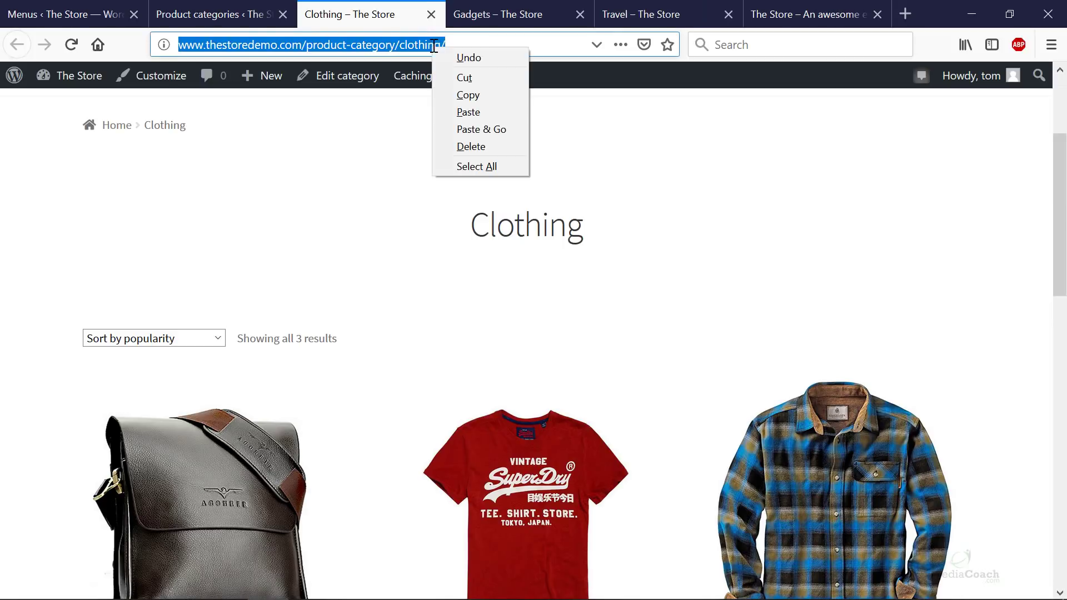
pyautogui.click(452, 94)
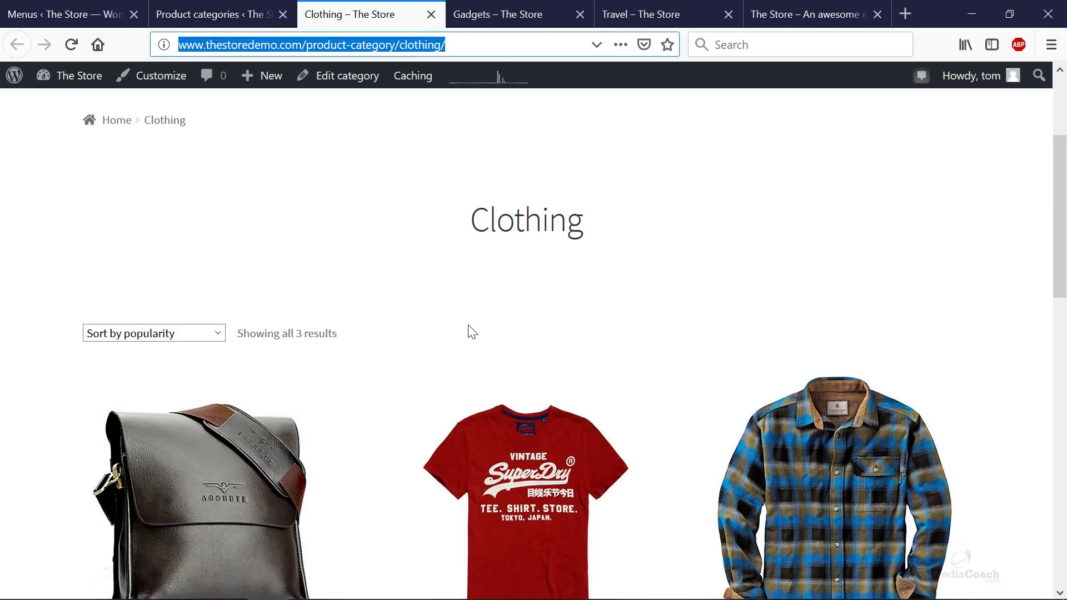
pyautogui.scroll(-5, 469, 331)
pyautogui.click(21, 14)
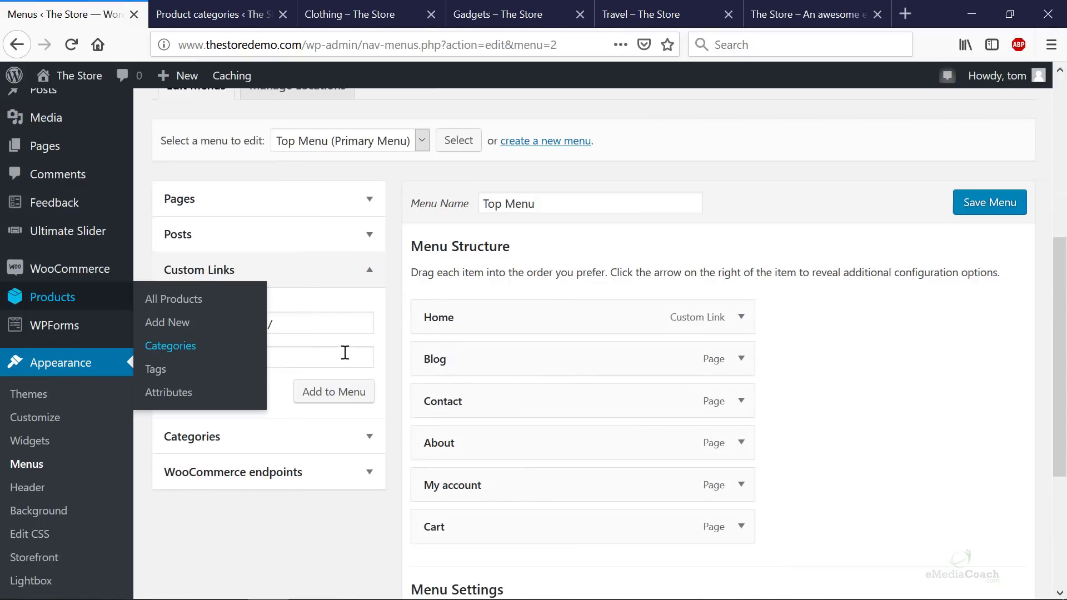
# - Add a 'Clothing' custom link pointing to the copied Clothing category address
pyautogui.tripleClick(261, 317)
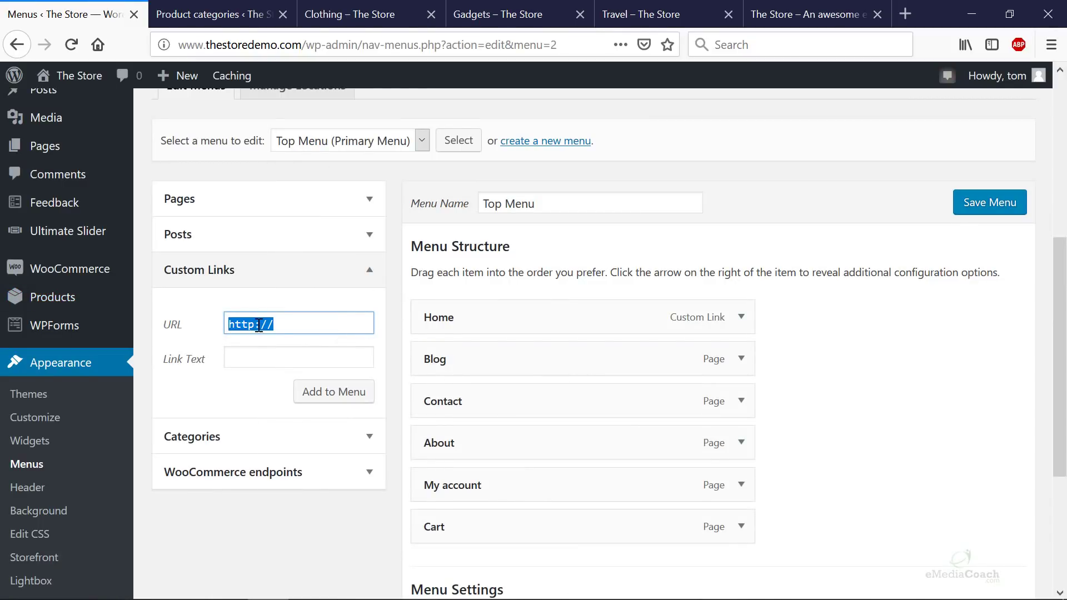
pyautogui.rightClick(258, 325)
pyautogui.click(310, 388)
pyautogui.click(282, 350)
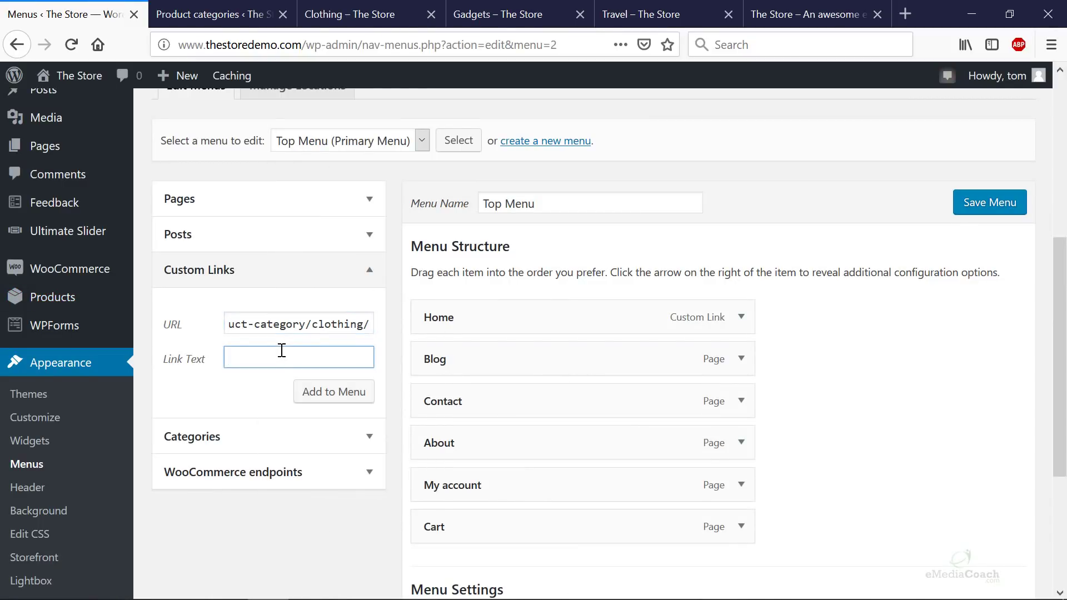
pyautogui.click(310, 396)
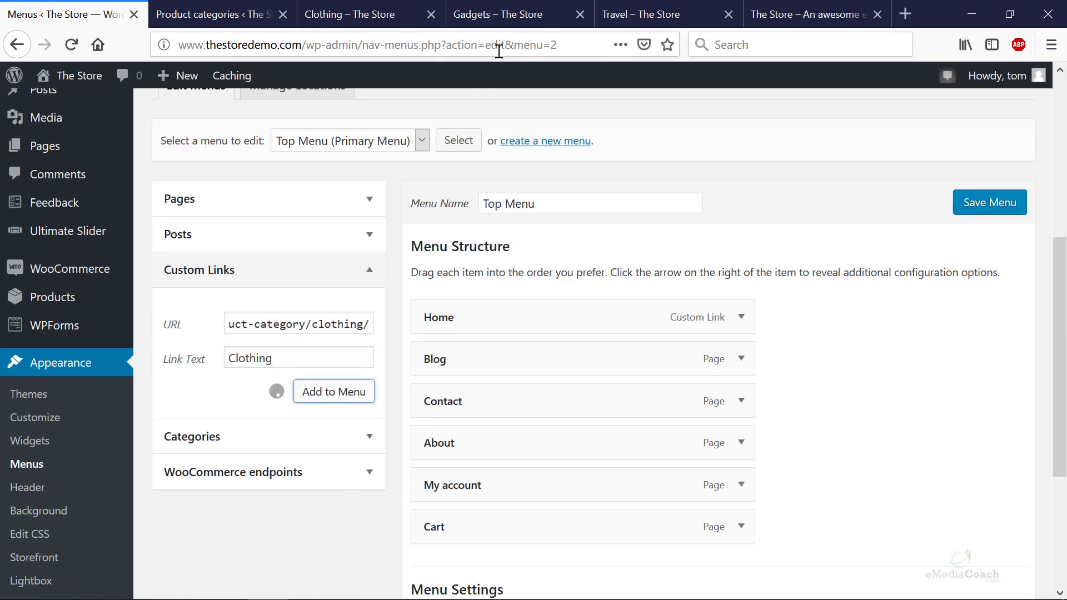
# - Copy the Gadgets category page address and clear the Custom Links URL field
pyautogui.click(532, 23)
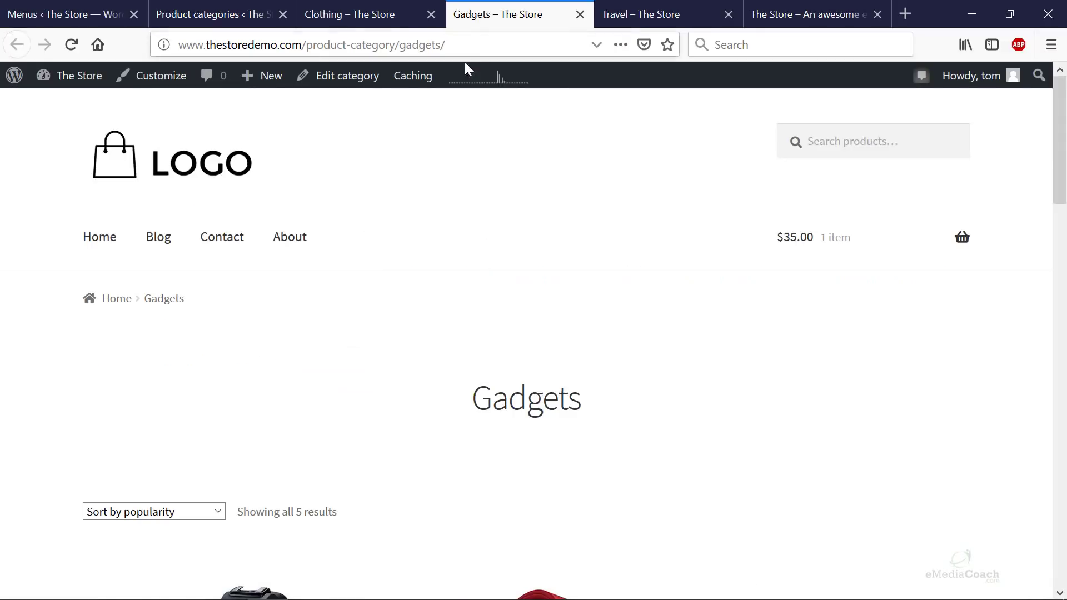
pyautogui.click(461, 44)
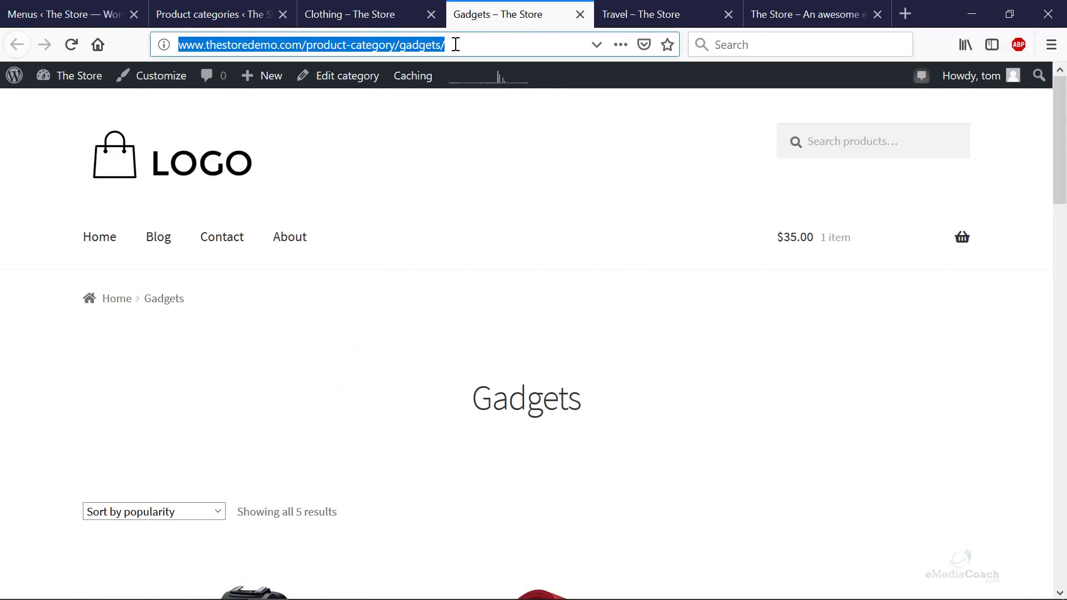
pyautogui.rightClick(456, 45)
pyautogui.click(483, 90)
pyautogui.click(72, 14)
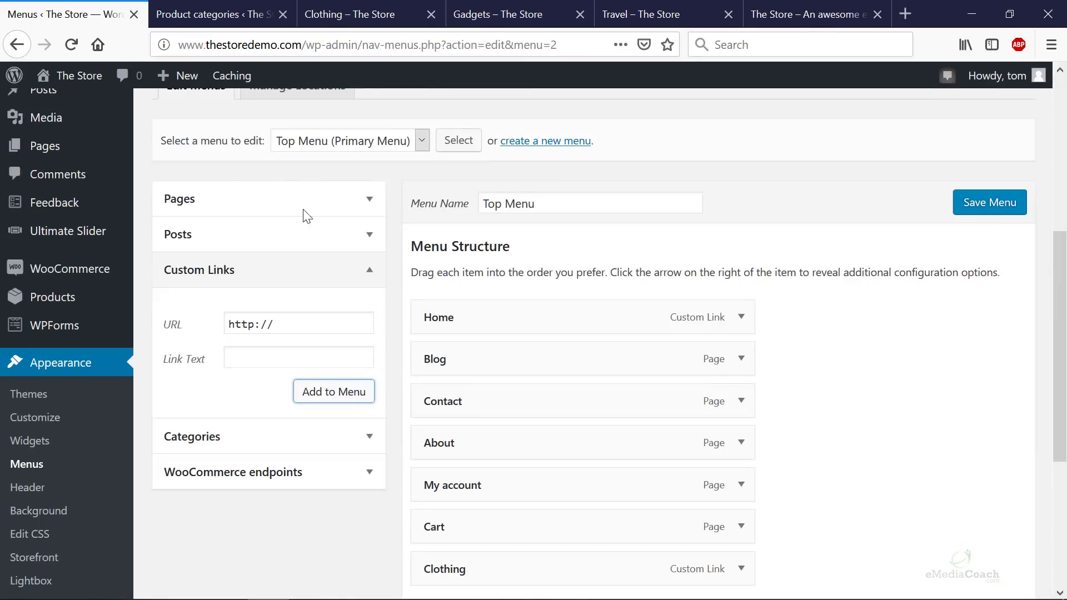
pyautogui.click(291, 325)
pyautogui.tripleClick(292, 323)
pyautogui.click(292, 327)
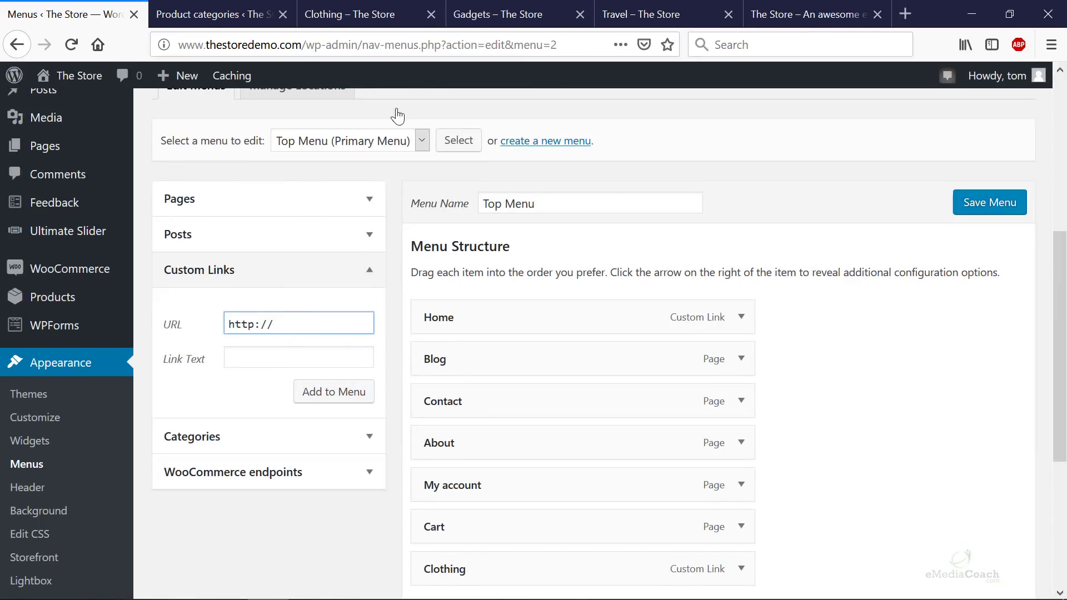
# - Add a 'Gadgets' custom link using the Gadgets category page address
pyautogui.click(488, 21)
pyautogui.click(350, 54)
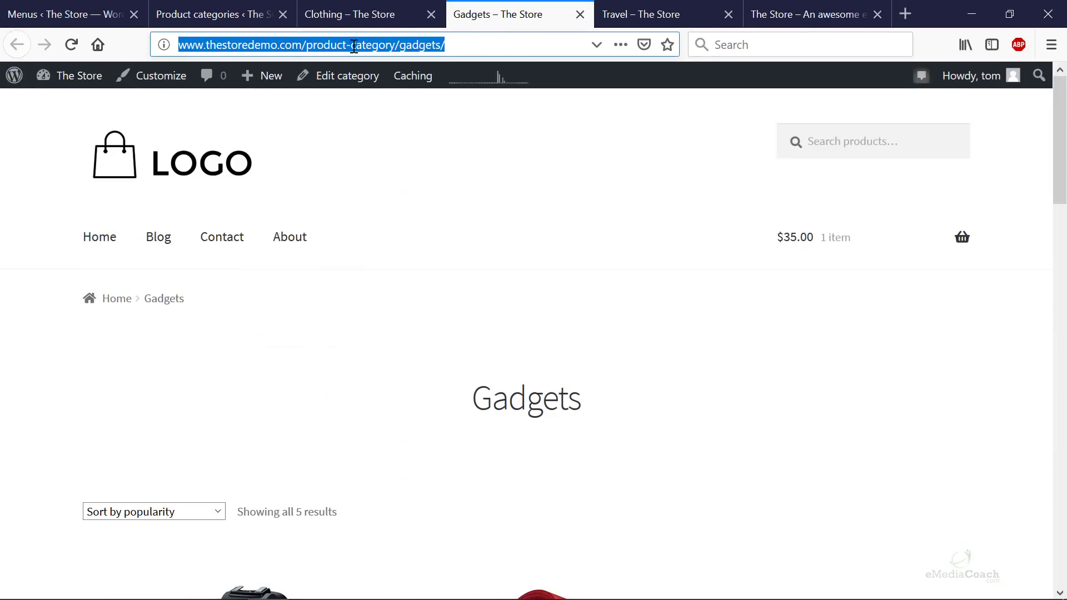
pyautogui.rightClick(353, 46)
pyautogui.click(389, 93)
pyautogui.click(111, 16)
pyautogui.tripleClick(274, 325)
pyautogui.rightClick(274, 325)
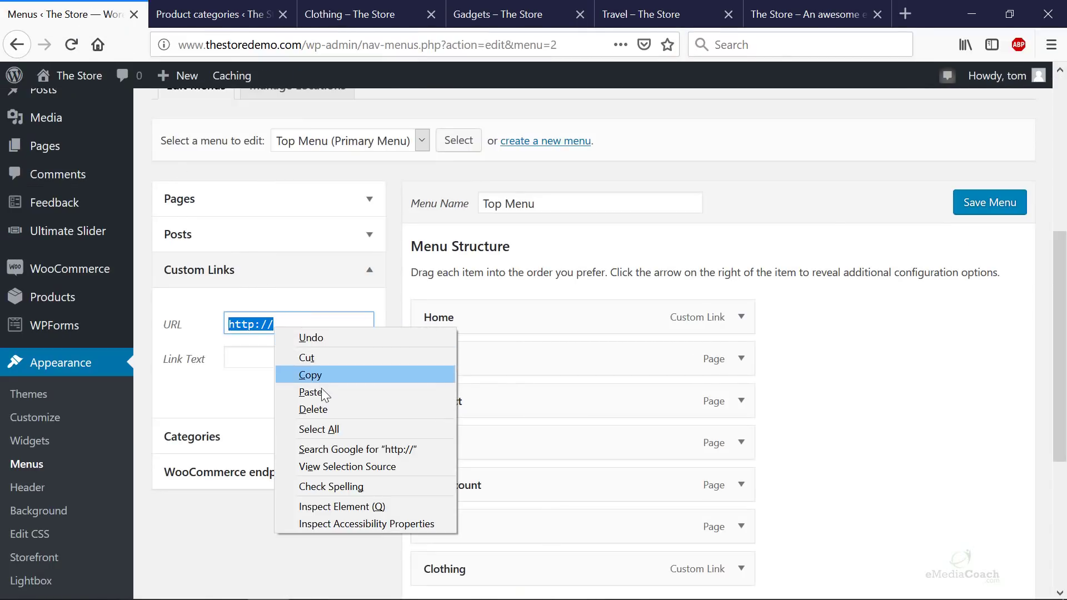
pyautogui.click(325, 389)
pyautogui.click(326, 364)
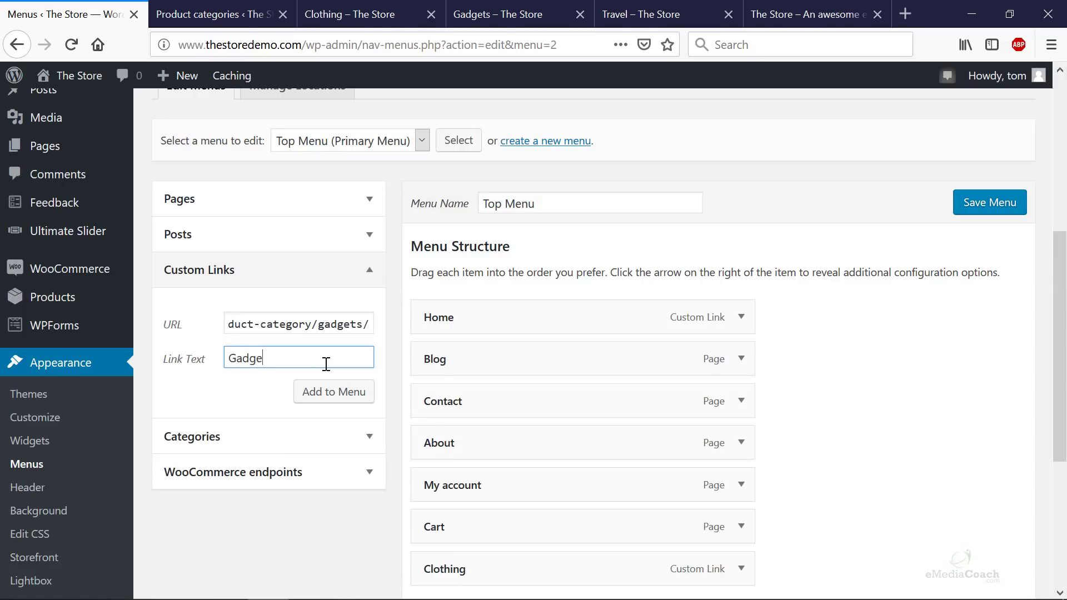
pyautogui.click(361, 392)
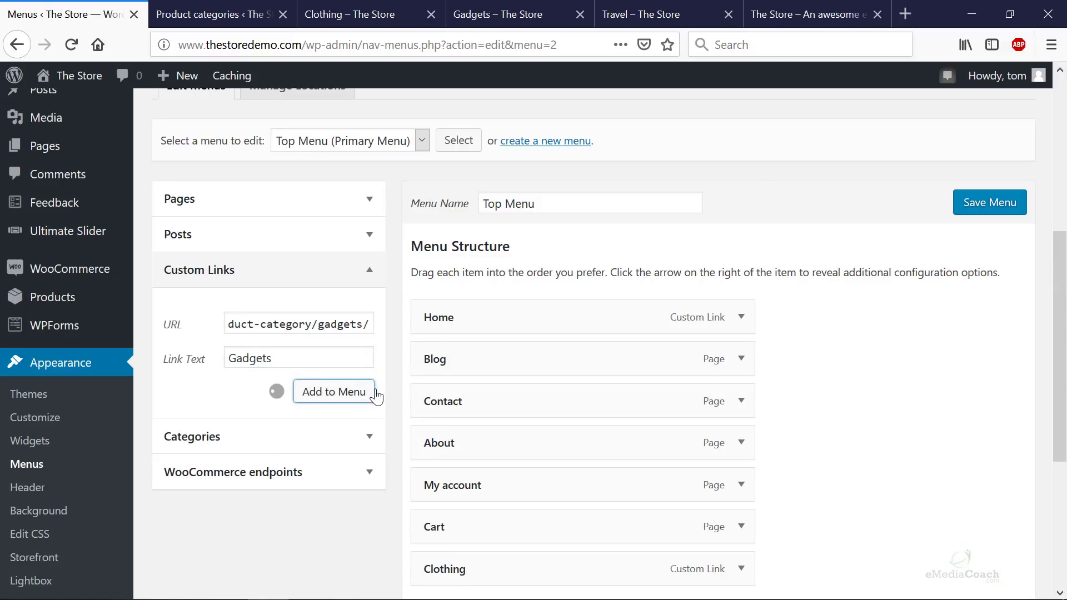
# - Add a 'Travel' custom link to the Travel category page and save the Top Menu
pyautogui.click(669, 17)
pyautogui.click(468, 42)
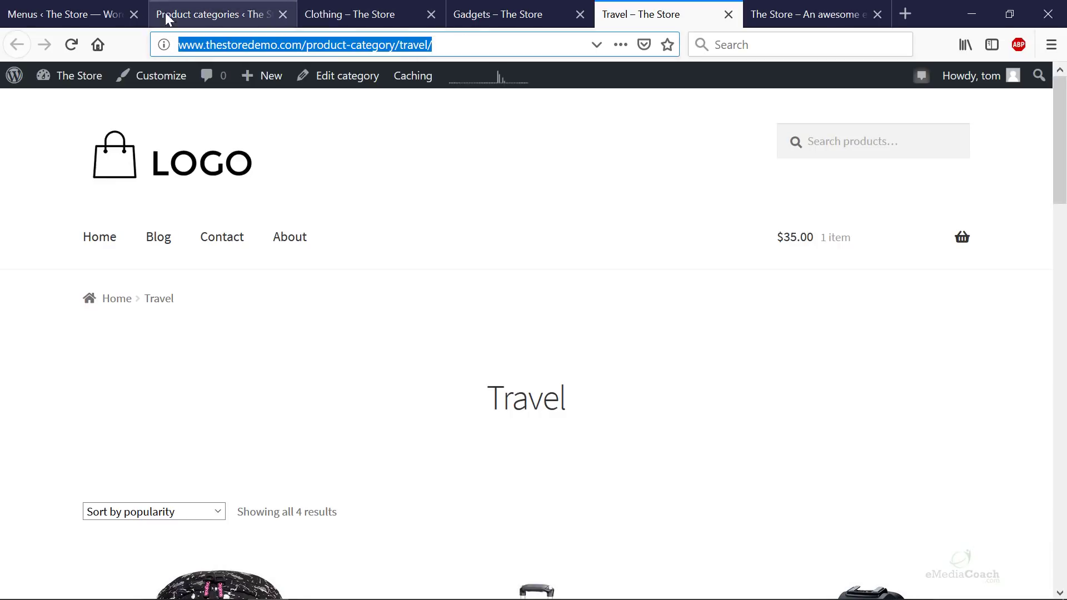
pyautogui.click(84, 13)
pyautogui.click(320, 332)
pyautogui.hotkey('ctrl', 'v')
pyautogui.click(301, 360)
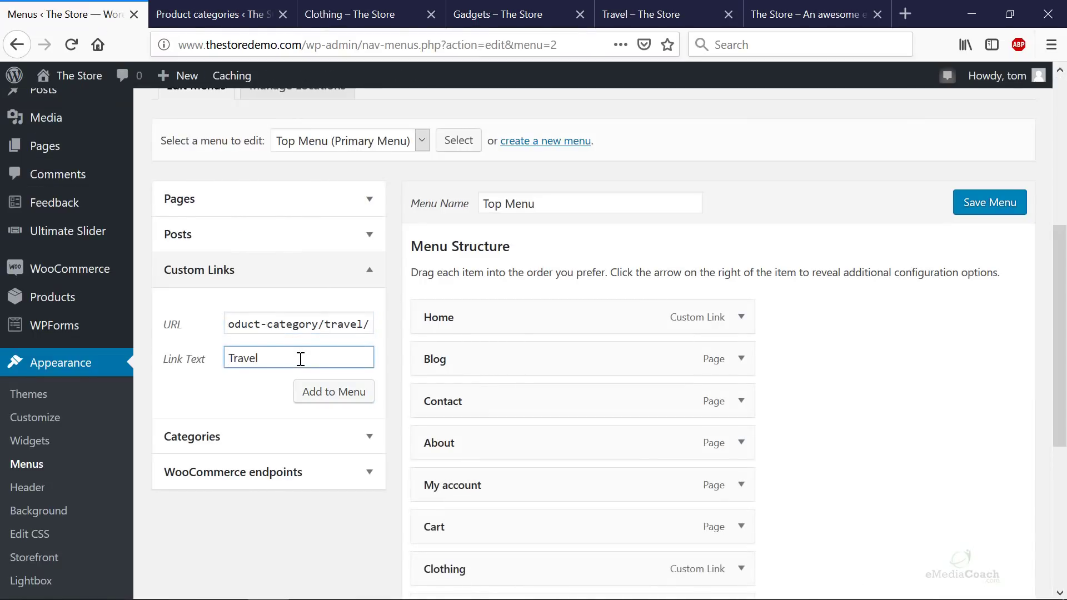
pyautogui.click(338, 391)
pyautogui.scroll(-5, 598, 397)
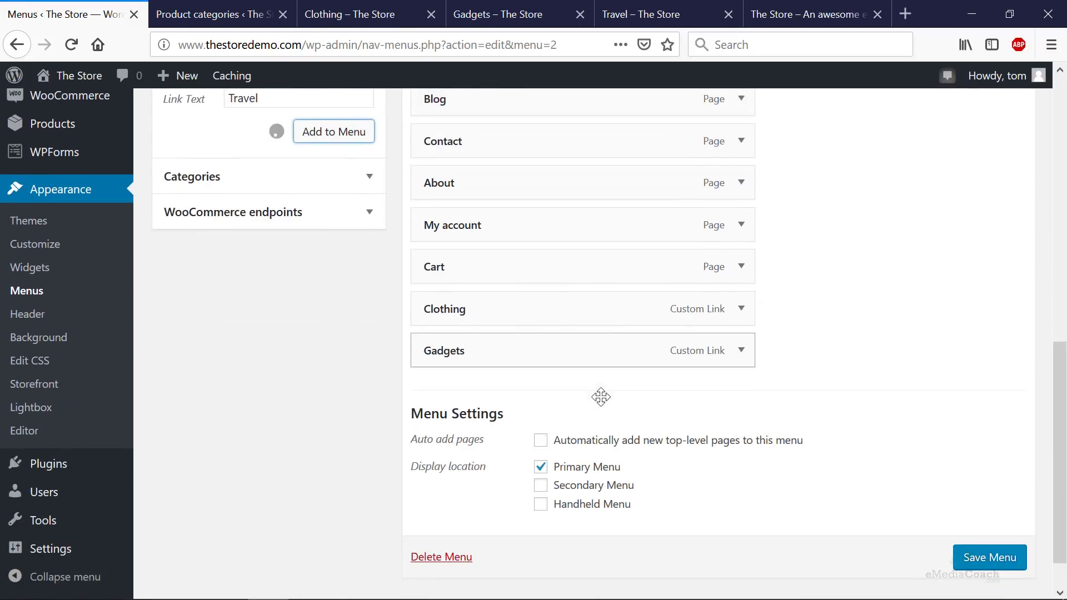
pyautogui.scroll(-2, 961, 556)
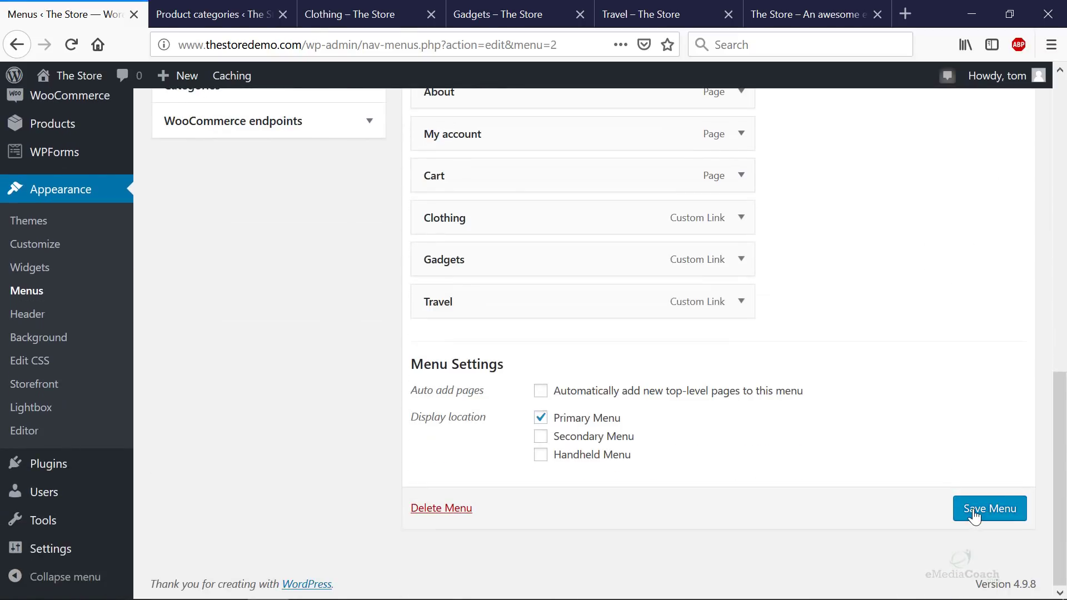
pyautogui.click(973, 514)
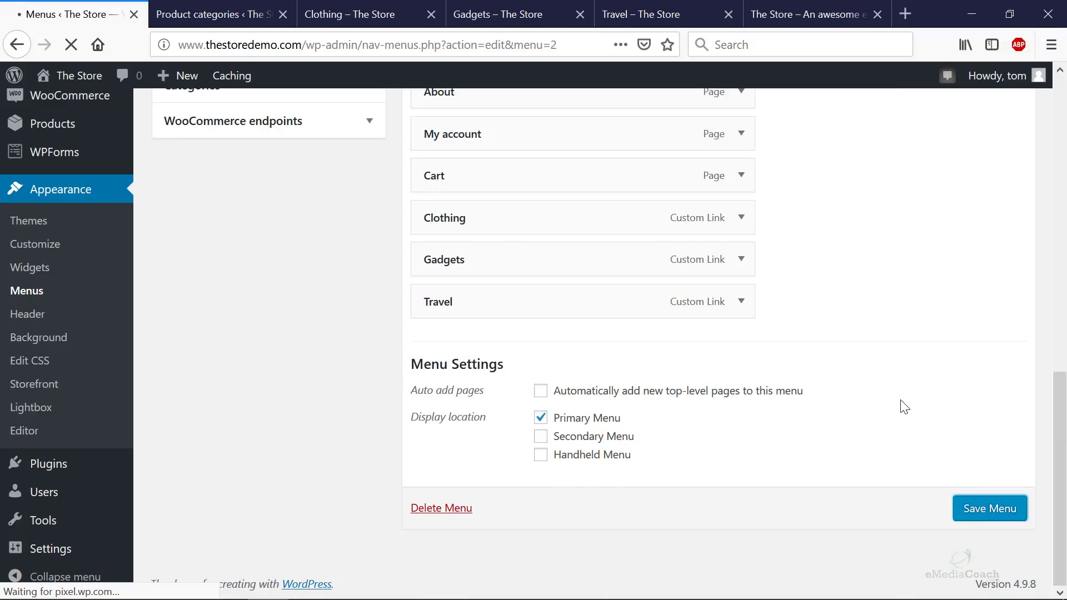
pyautogui.click(815, 13)
pyautogui.press('F5')
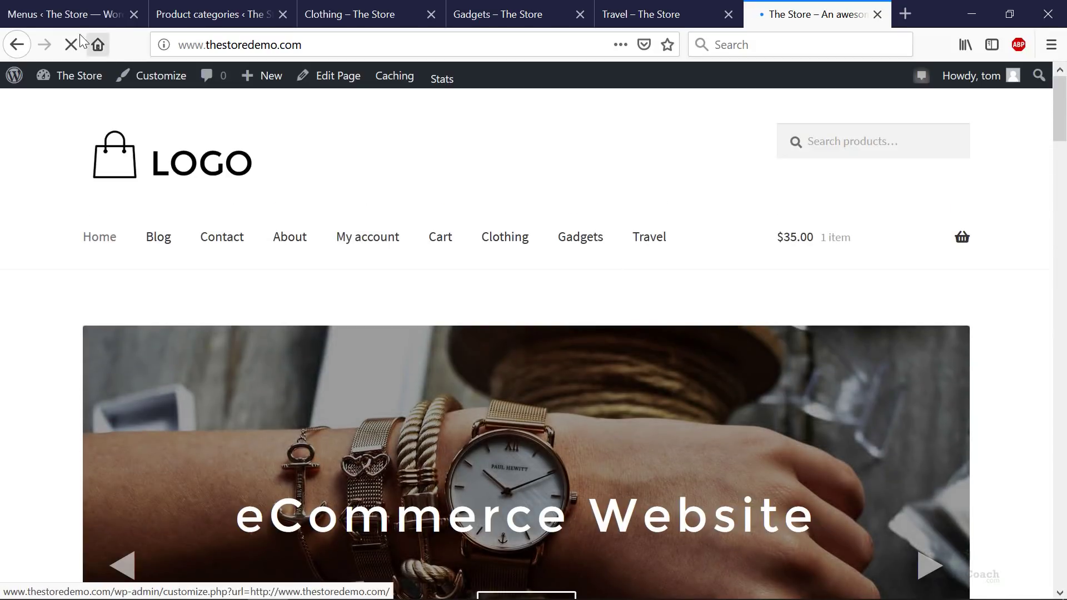
pyautogui.click(65, 17)
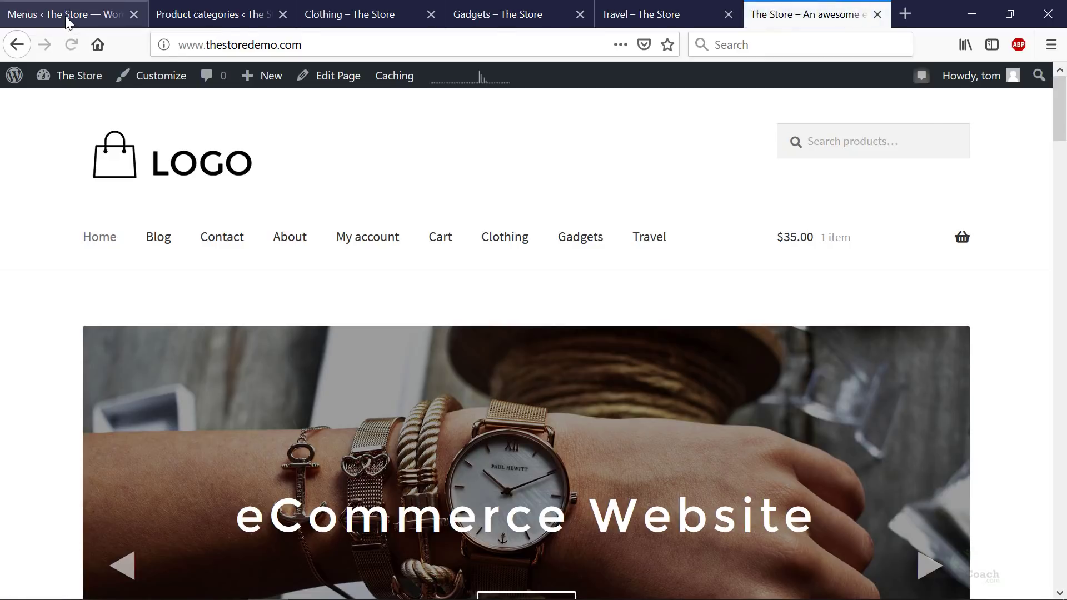
pyautogui.scroll(-4, 311, 367)
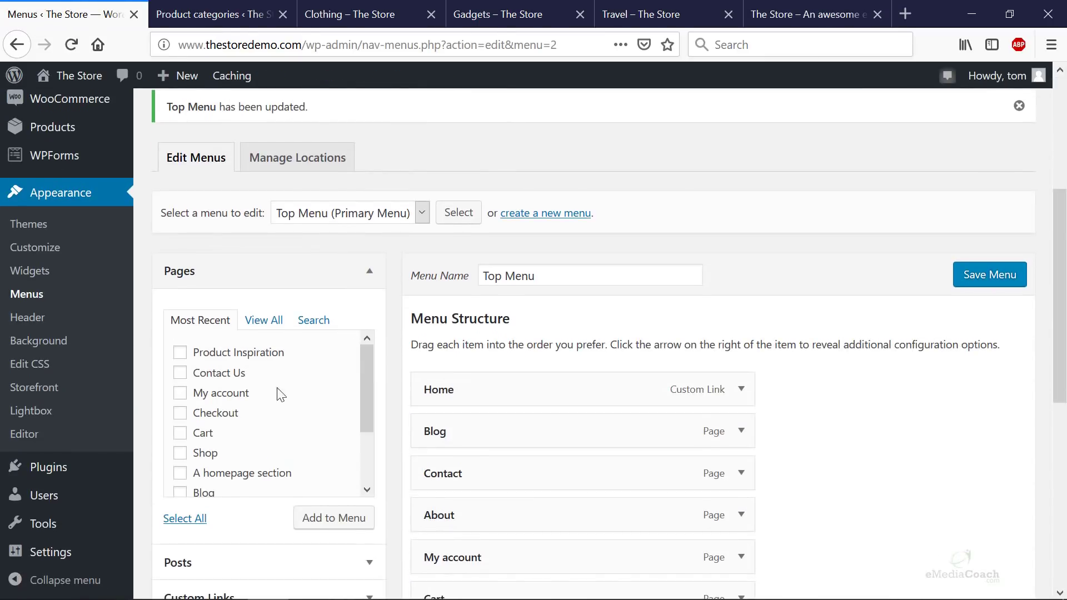
pyautogui.scroll(-3, 274, 414)
pyautogui.scroll(-3, 534, 479)
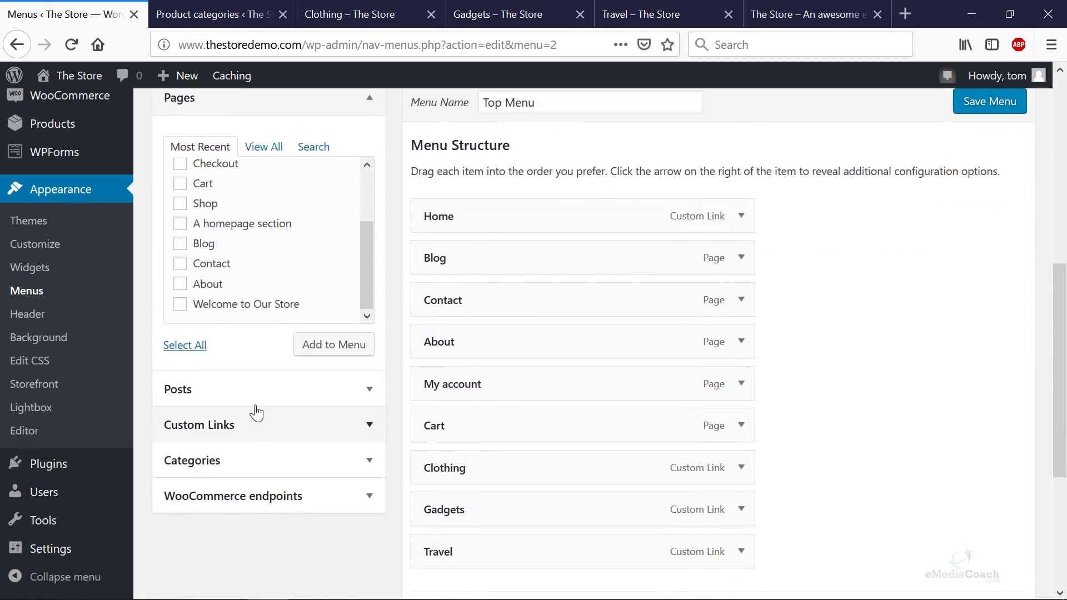
# - Add a custom link with URL '#' and link text 'Products' to the Top Menu
pyautogui.click(250, 432)
pyautogui.click(192, 221)
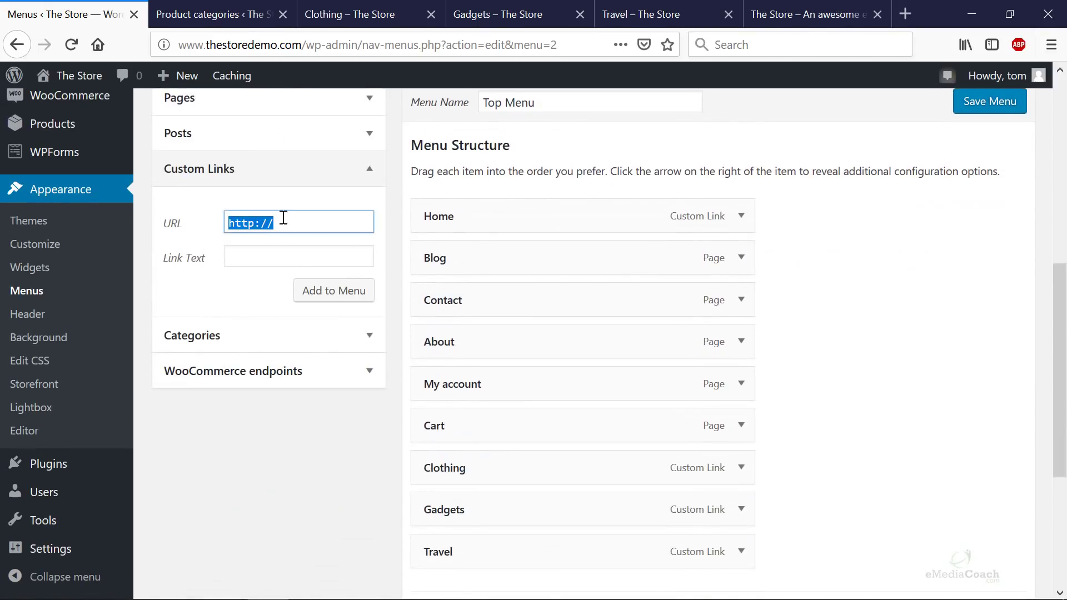
pyautogui.press('BackSpace')
pyautogui.click(251, 248)
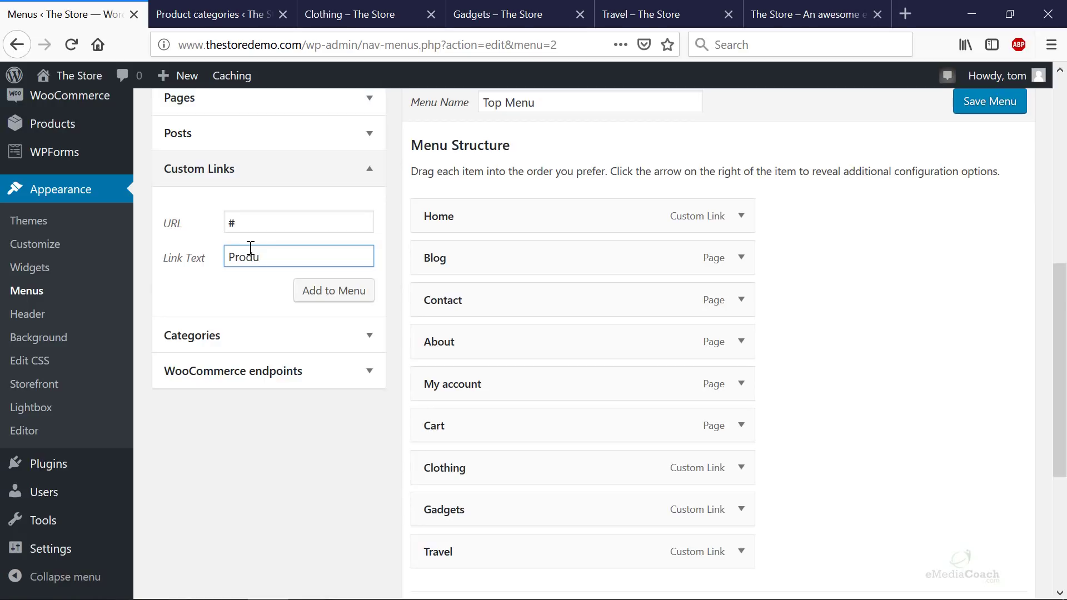
pyautogui.click(333, 292)
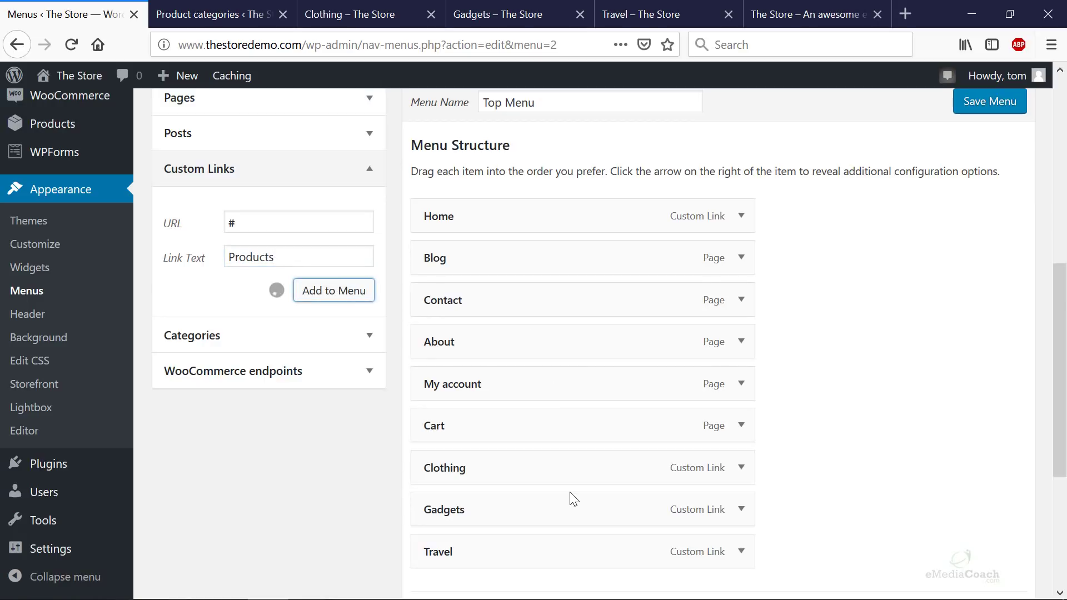
pyautogui.scroll(-3, 574, 499)
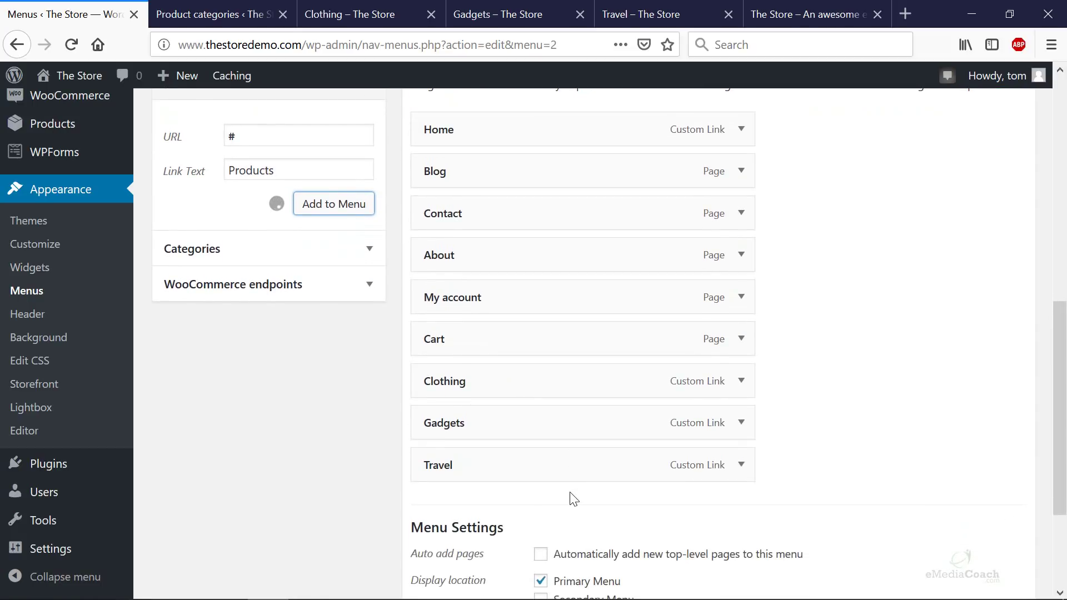
# - Move Products right after Home and nest Clothing, Gadgets and Travel beneath it as sub items
pyautogui.moveTo(541, 505); pyautogui.dragTo(542, 176)
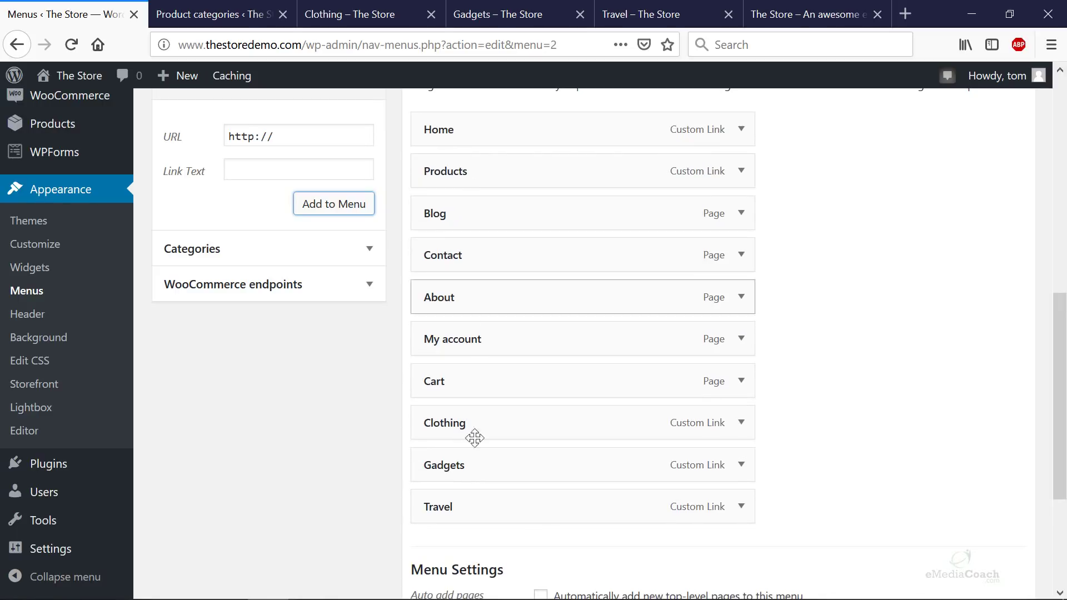
pyautogui.moveTo(481, 435); pyautogui.dragTo(513, 222)
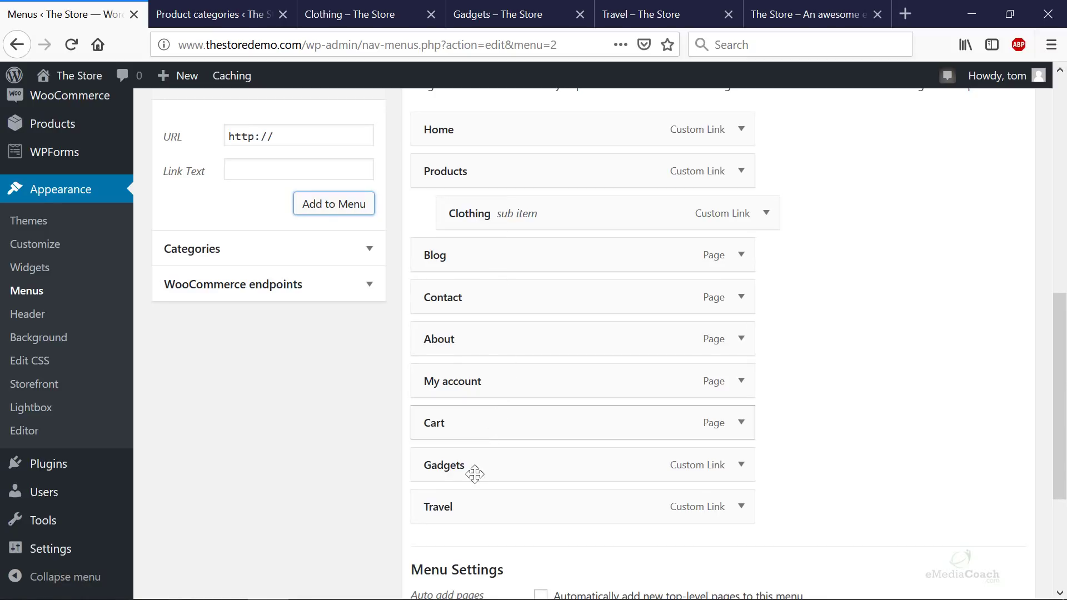
pyautogui.moveTo(474, 470); pyautogui.dragTo(479, 260)
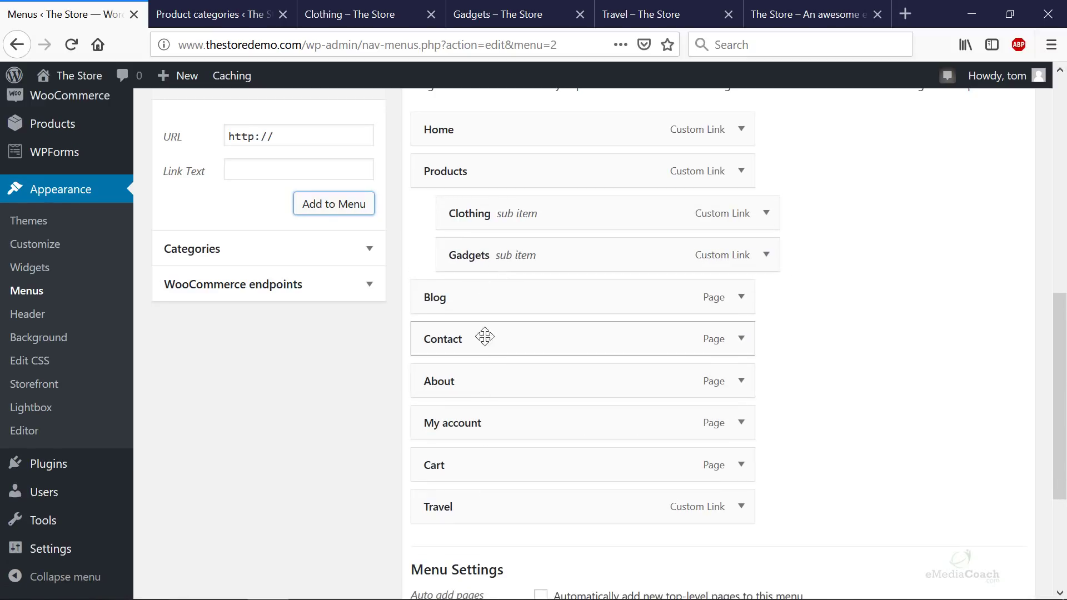
pyautogui.moveTo(472, 508); pyautogui.dragTo(505, 305)
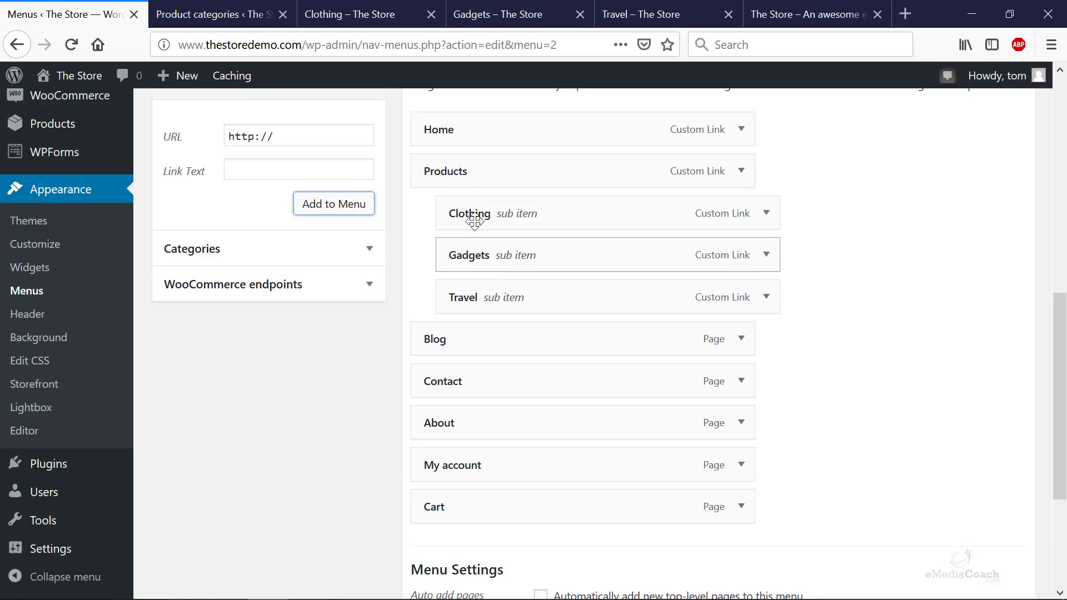
pyautogui.moveTo(474, 253); pyautogui.dragTo(500, 254)
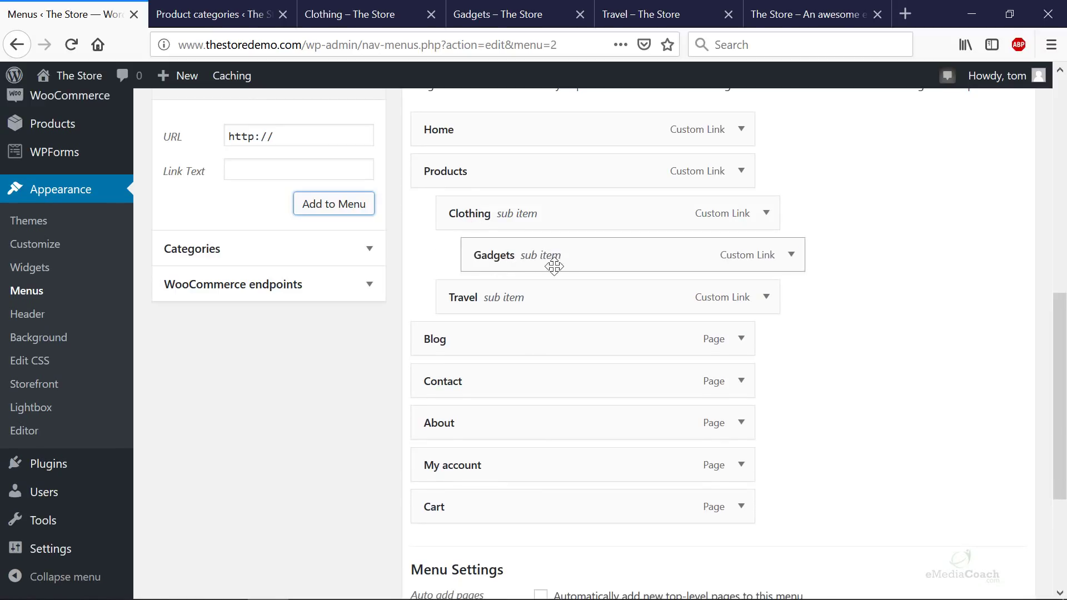
pyautogui.moveTo(509, 264); pyautogui.dragTo(489, 256)
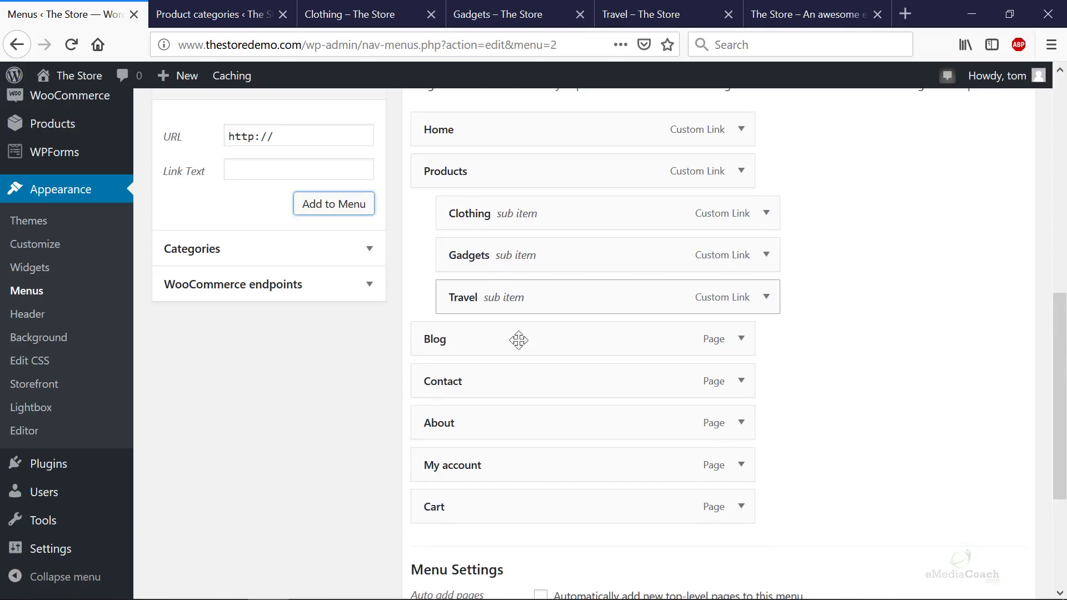
# - Remove About from the menu and add the Contact Us page
pyautogui.click(741, 422)
pyautogui.click(432, 571)
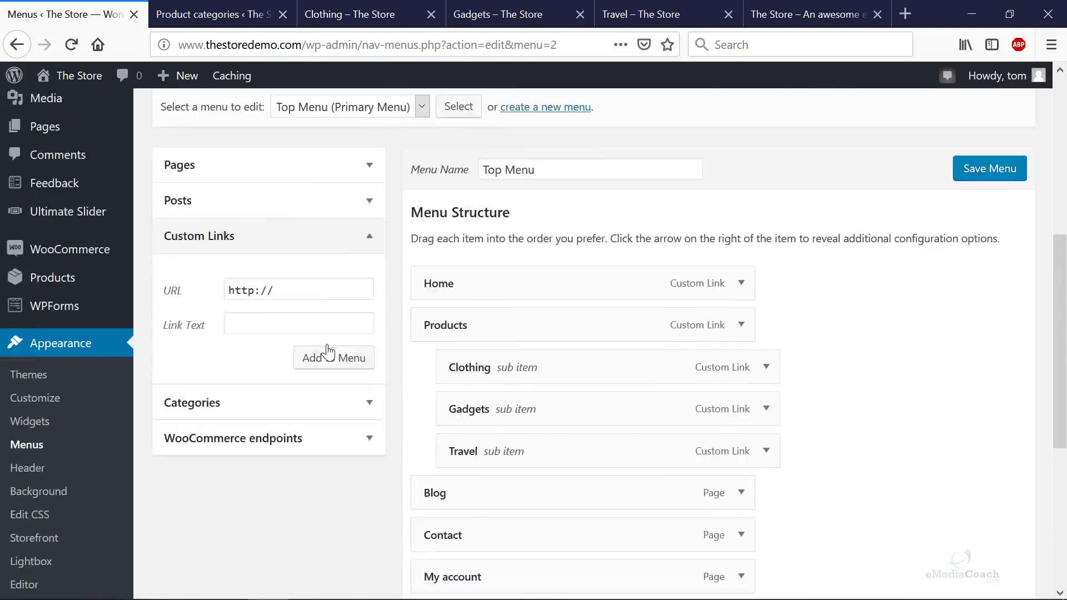
pyautogui.scroll(3, 278, 345)
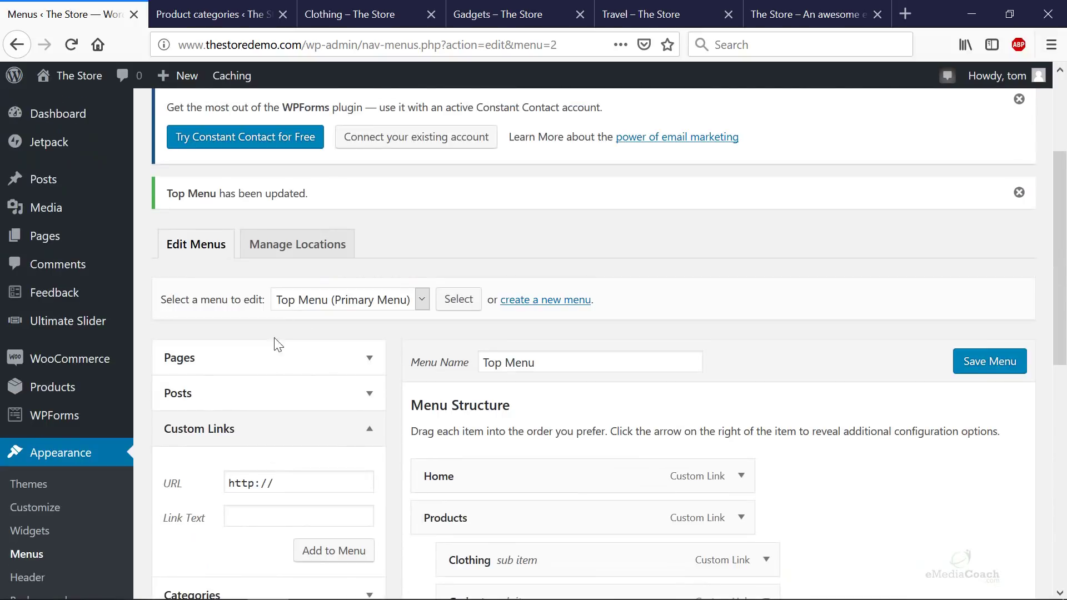
pyautogui.click(367, 358)
pyautogui.scroll(-3, 267, 389)
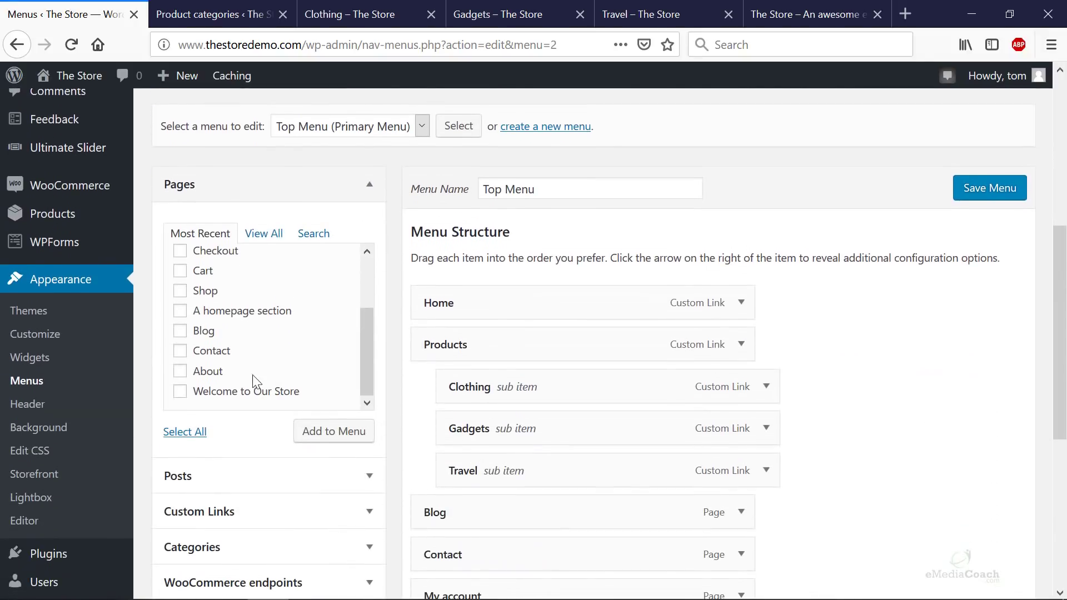
pyautogui.scroll(3, 190, 289)
pyautogui.click(179, 286)
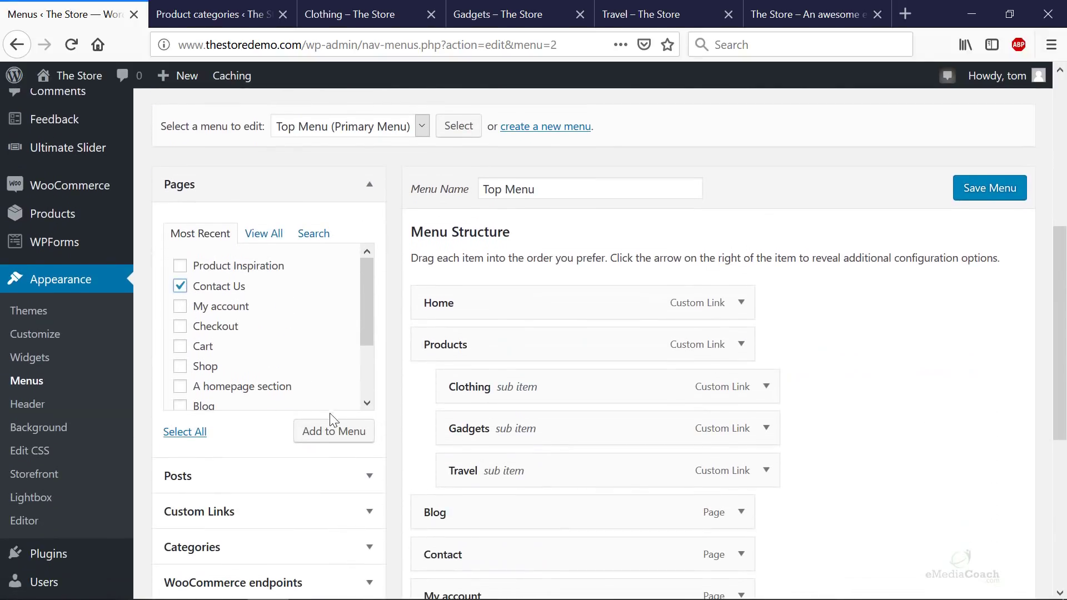
pyautogui.click(333, 431)
# - Relabel the Contact Us item to 'Contact' and save the Top Menu
pyautogui.scroll(-5, 771, 402)
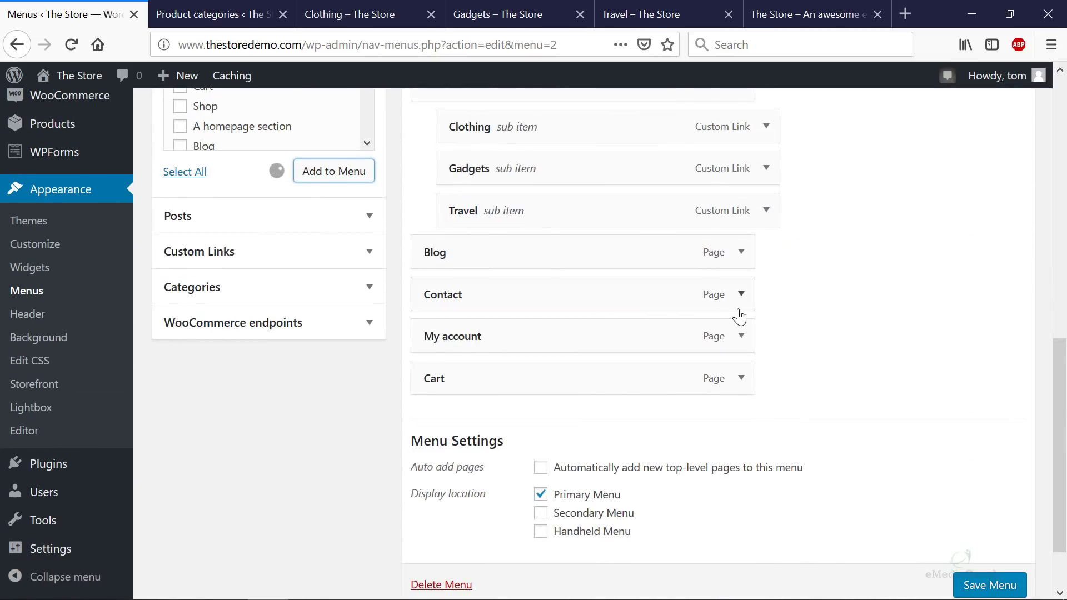
pyautogui.click(742, 420)
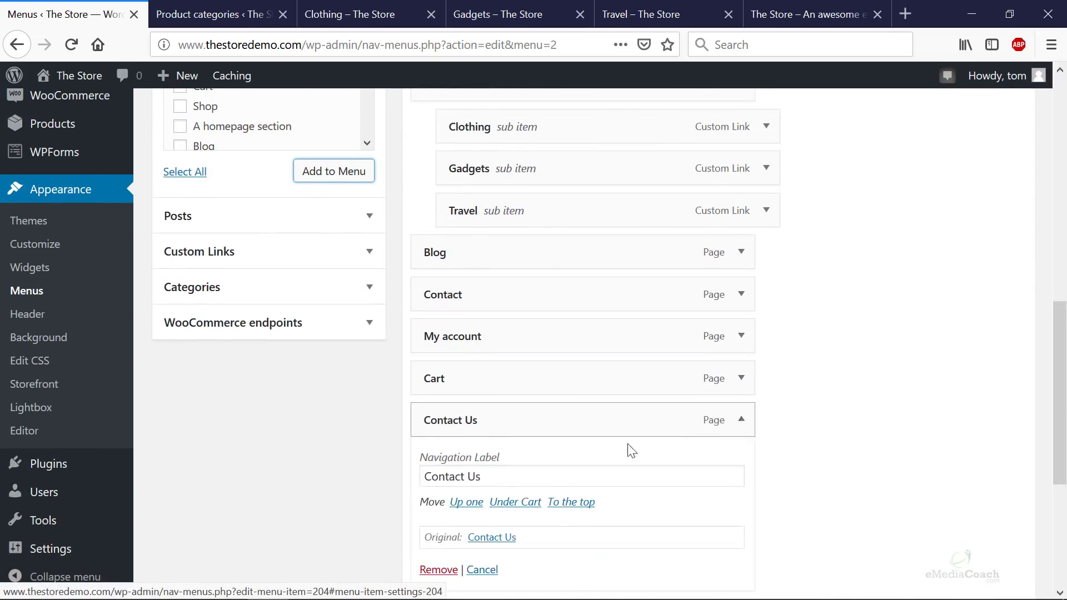
pyautogui.doubleClick(486, 480)
pyautogui.press('BackSpace')
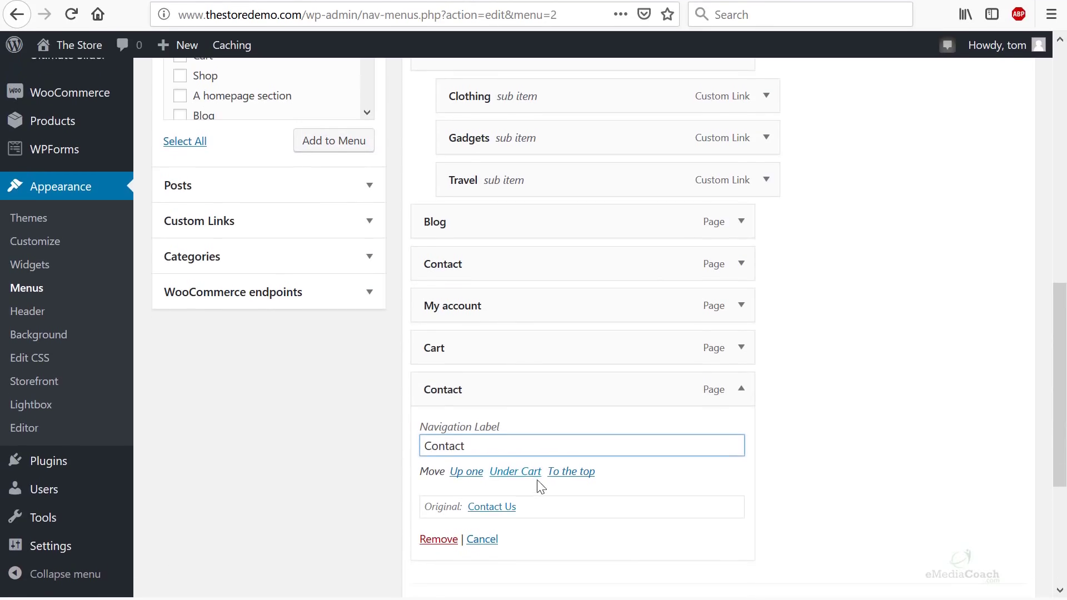
pyautogui.scroll(-5, 553, 464)
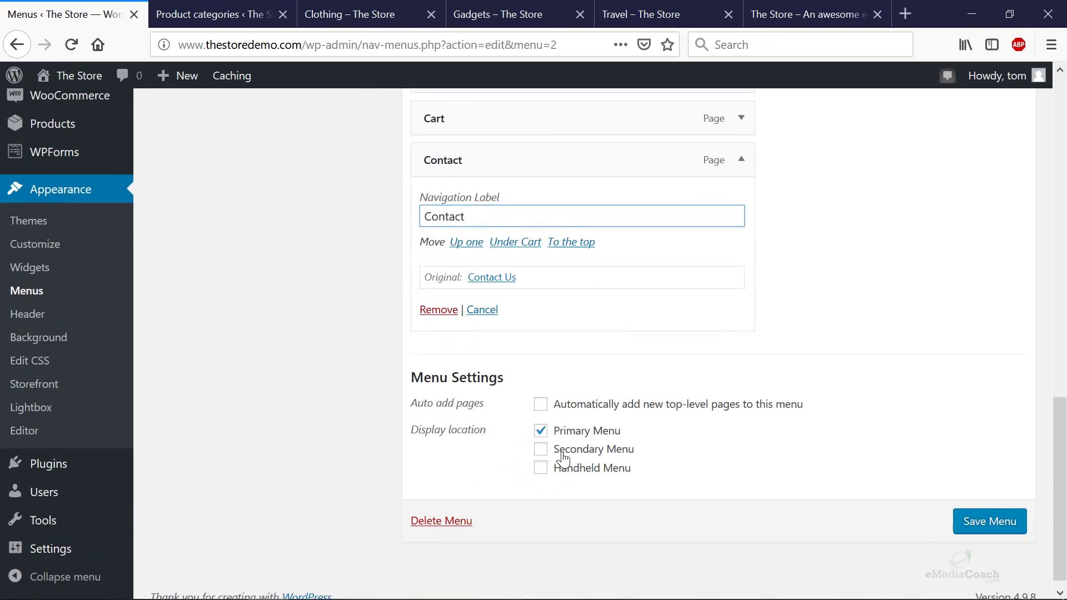
pyautogui.click(991, 523)
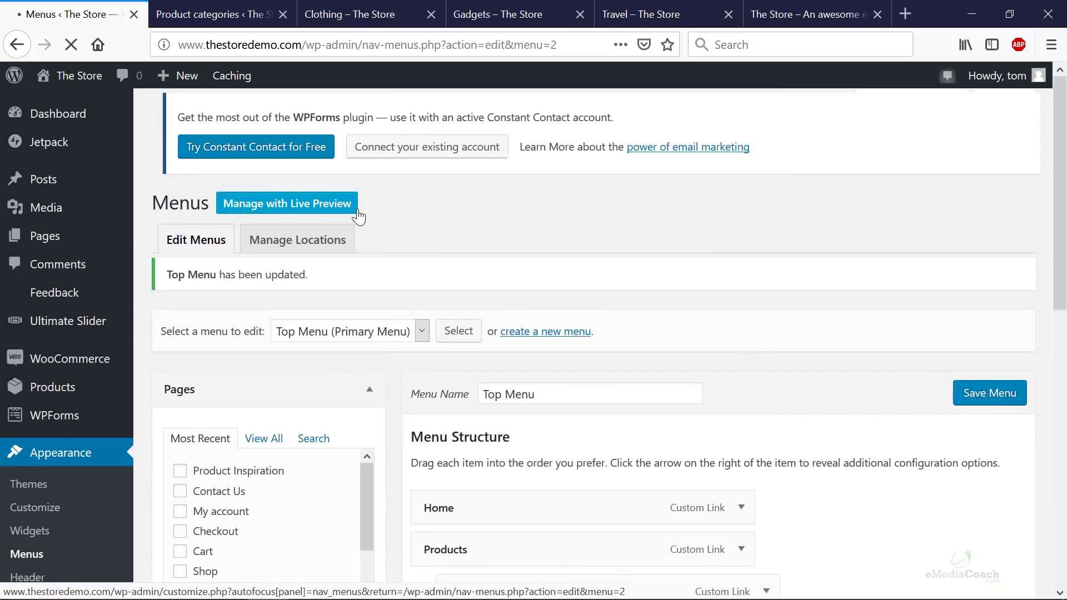
pyautogui.click(771, 21)
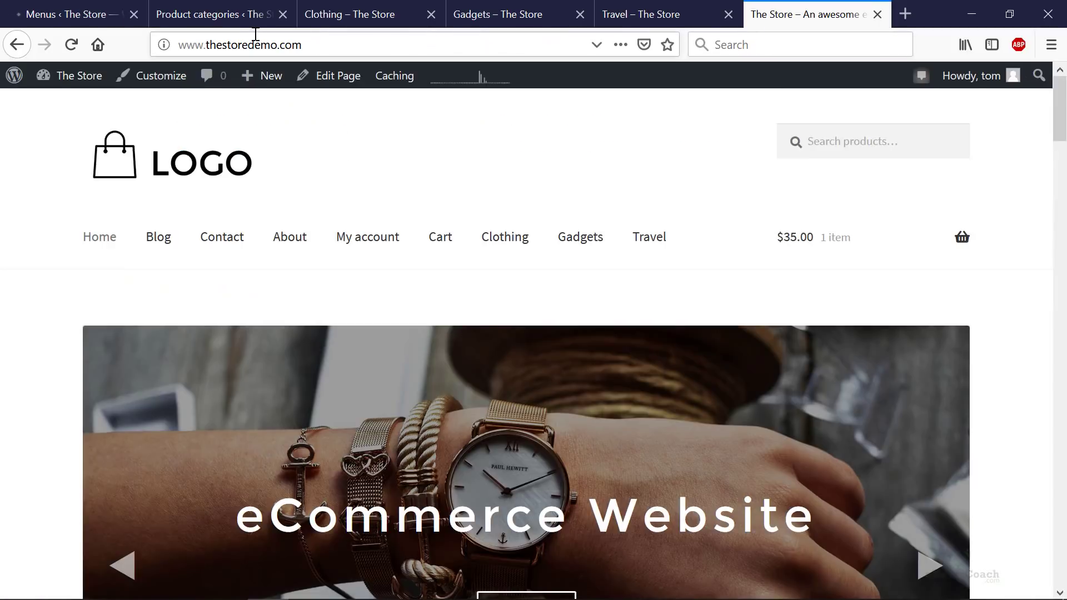
pyautogui.press('F5')
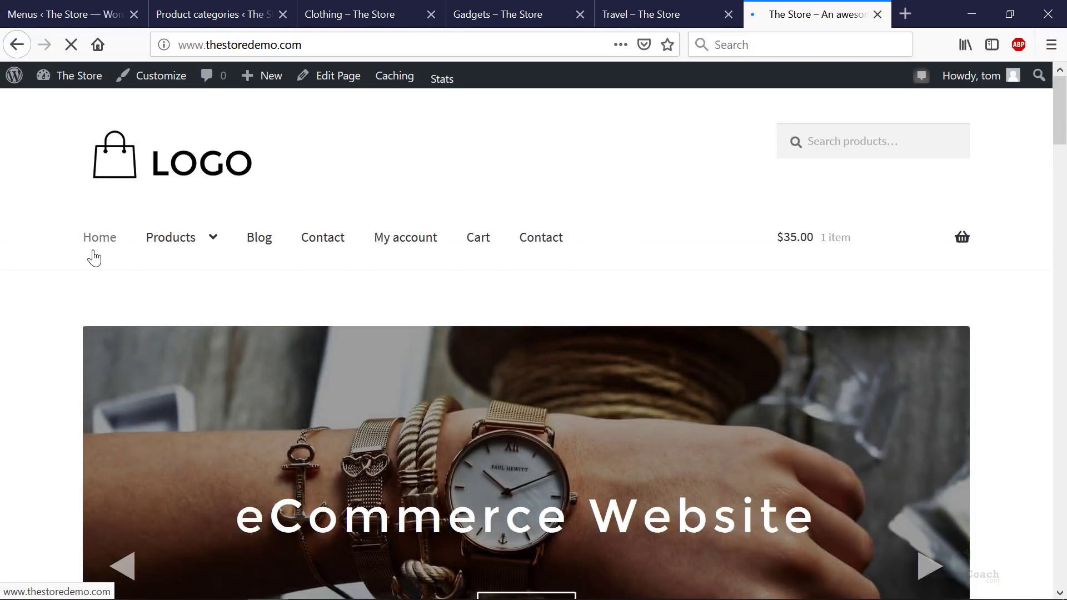
pyautogui.moveTo(218, 254)
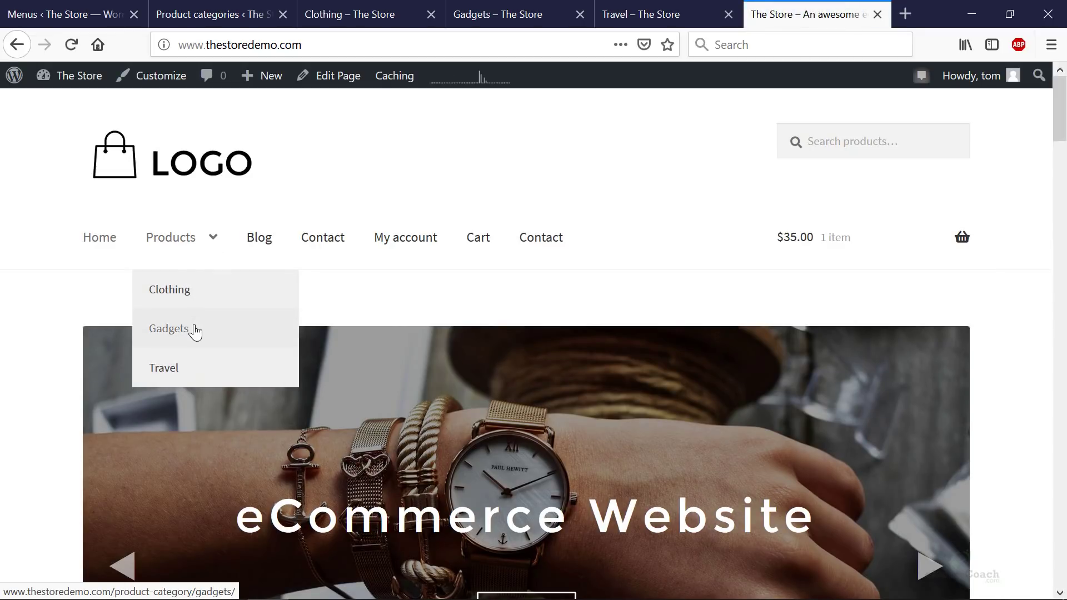
pyautogui.click(196, 332)
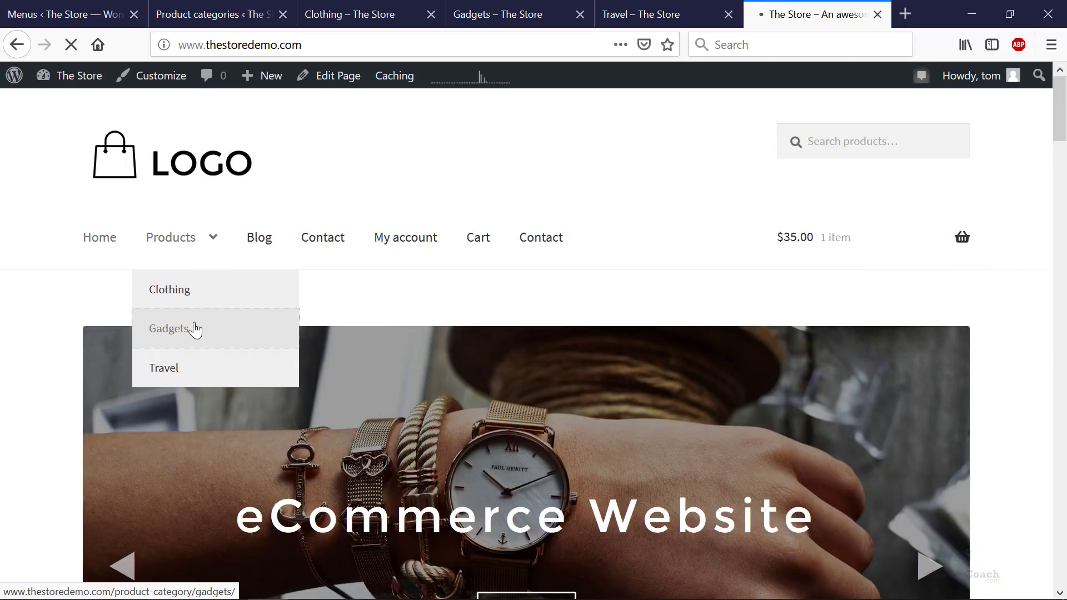
pyautogui.scroll(-3, 318, 325)
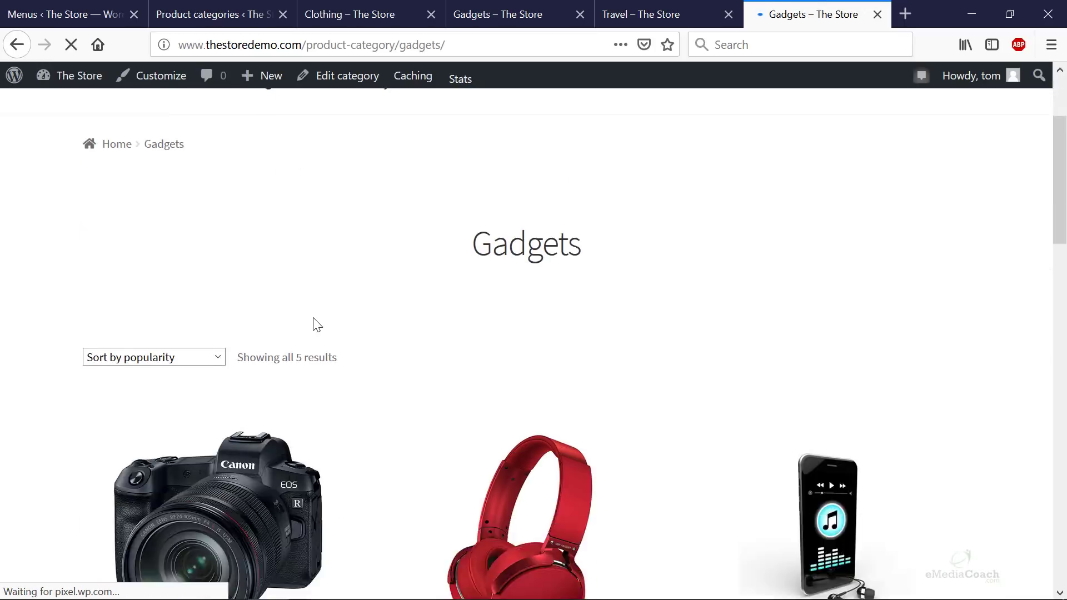
pyautogui.scroll(-12, 317, 325)
pyautogui.scroll(10, 317, 325)
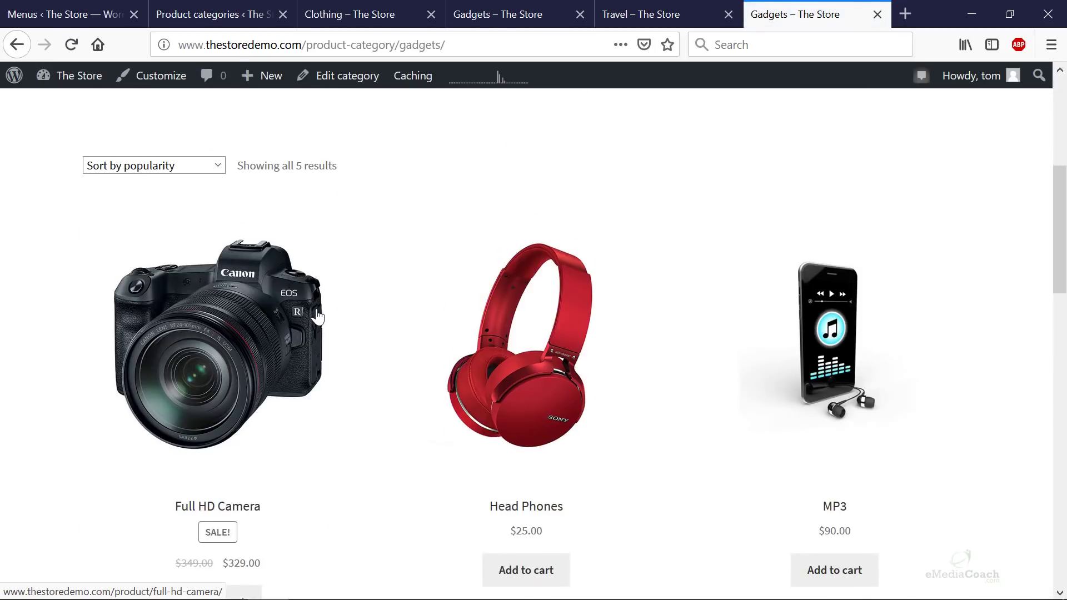
pyautogui.scroll(6, 317, 316)
pyautogui.moveTo(188, 257)
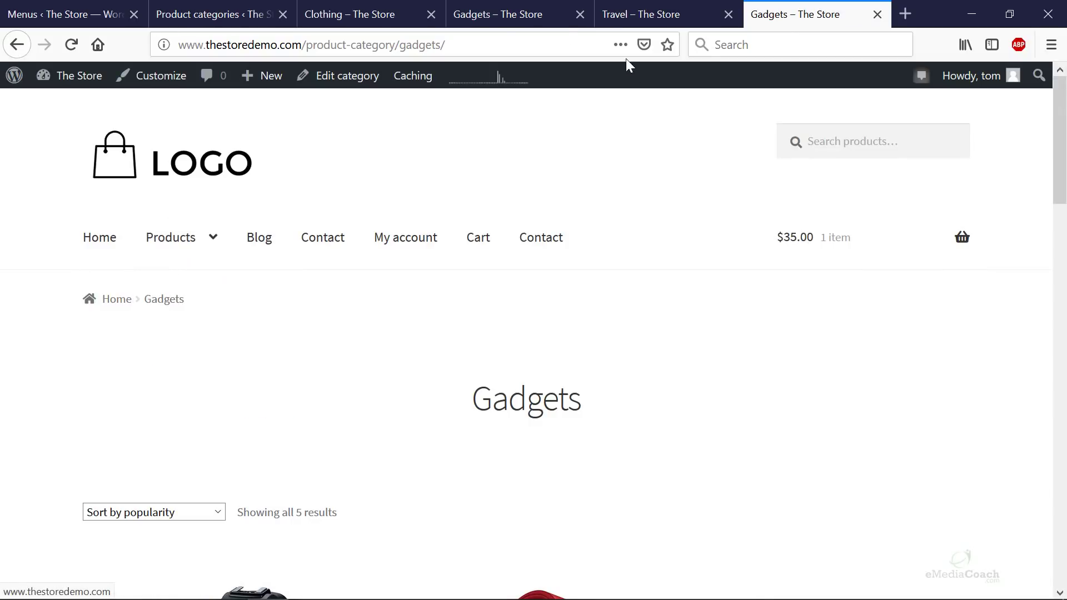
pyautogui.click(229, 13)
# - Review the Custom Links box, the storefront Gadgets page and the categories admin page
pyautogui.click(132, 5)
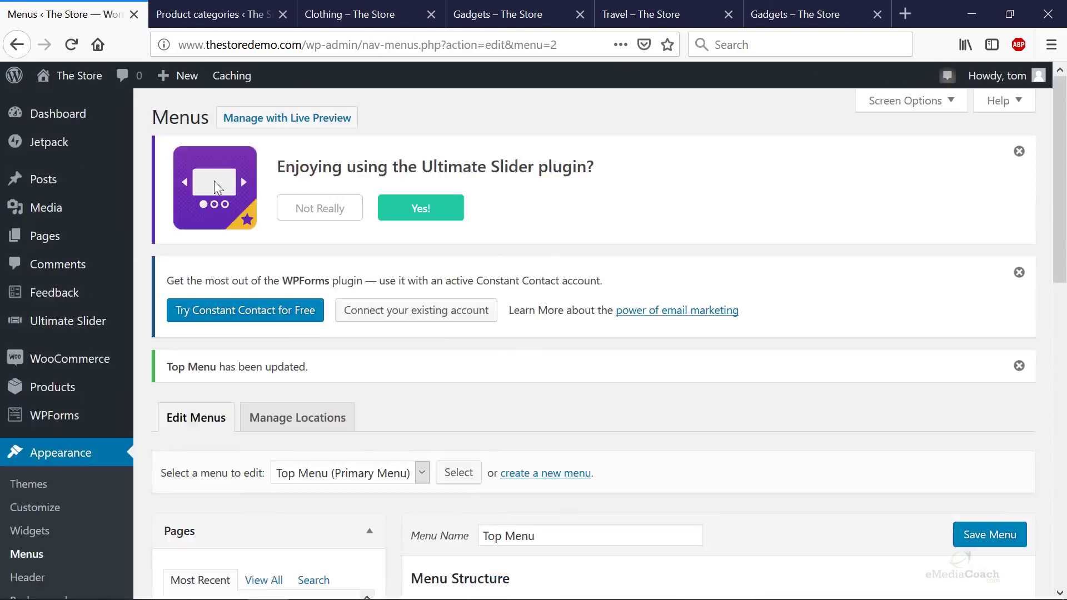
pyautogui.scroll(-10, 398, 334)
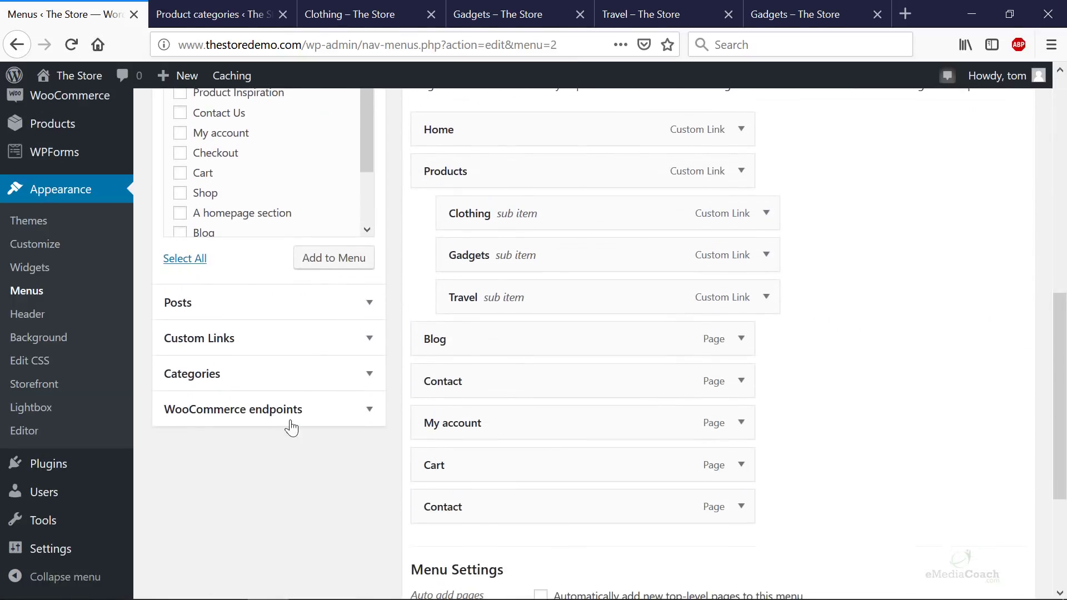
pyautogui.click(229, 338)
pyautogui.scroll(3, 267, 278)
pyautogui.click(822, 14)
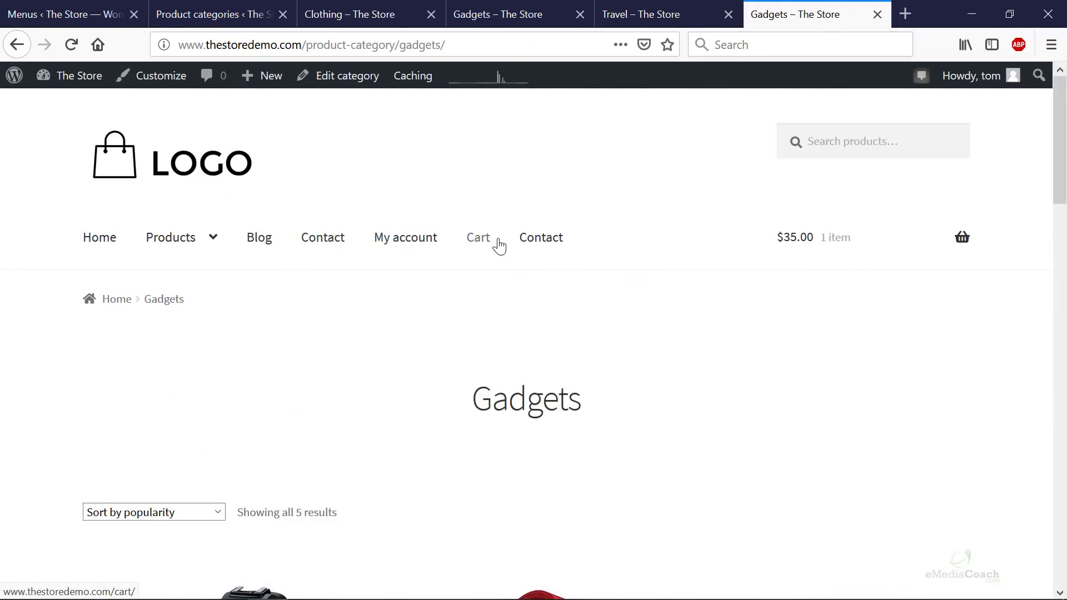
pyautogui.moveTo(945, 229)
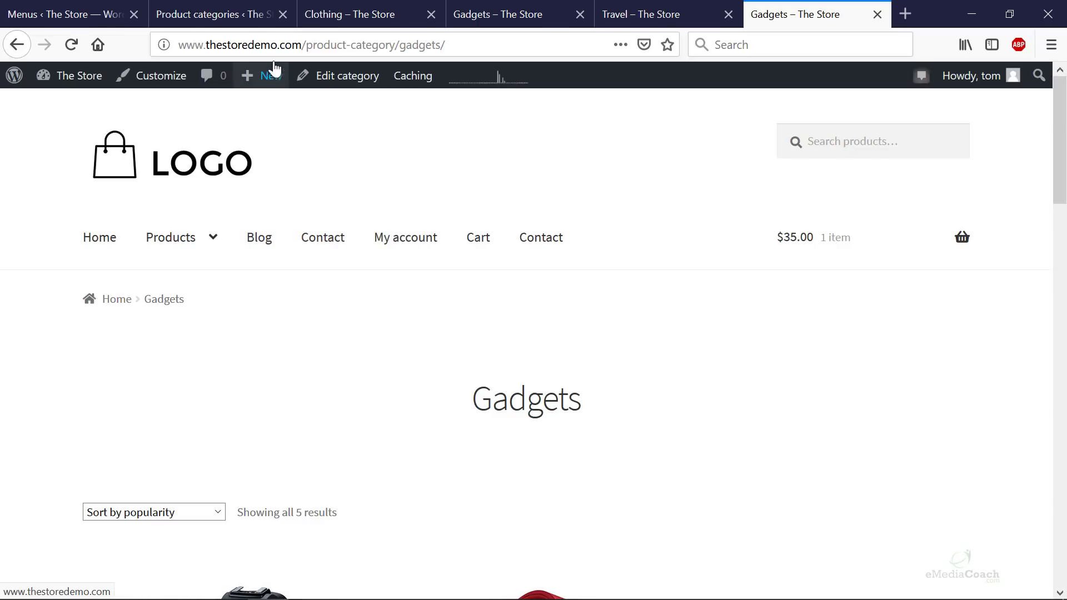
pyautogui.click(202, 13)
pyautogui.click(73, 11)
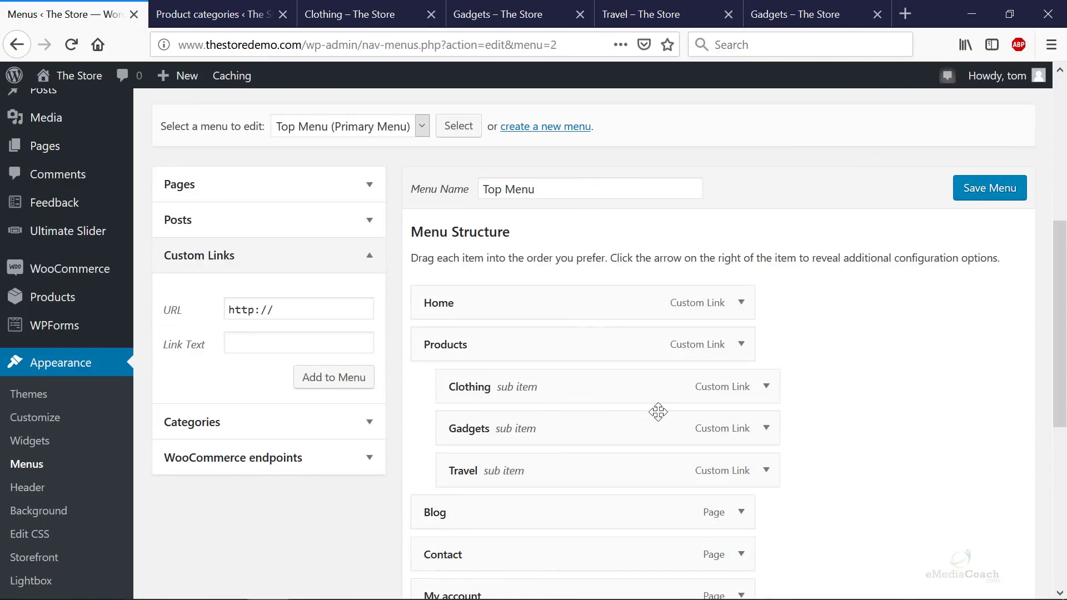
pyautogui.scroll(-3, 723, 383)
# - Remove Blog, the first Contact item and Cart, then save the Top Menu
pyautogui.click(741, 339)
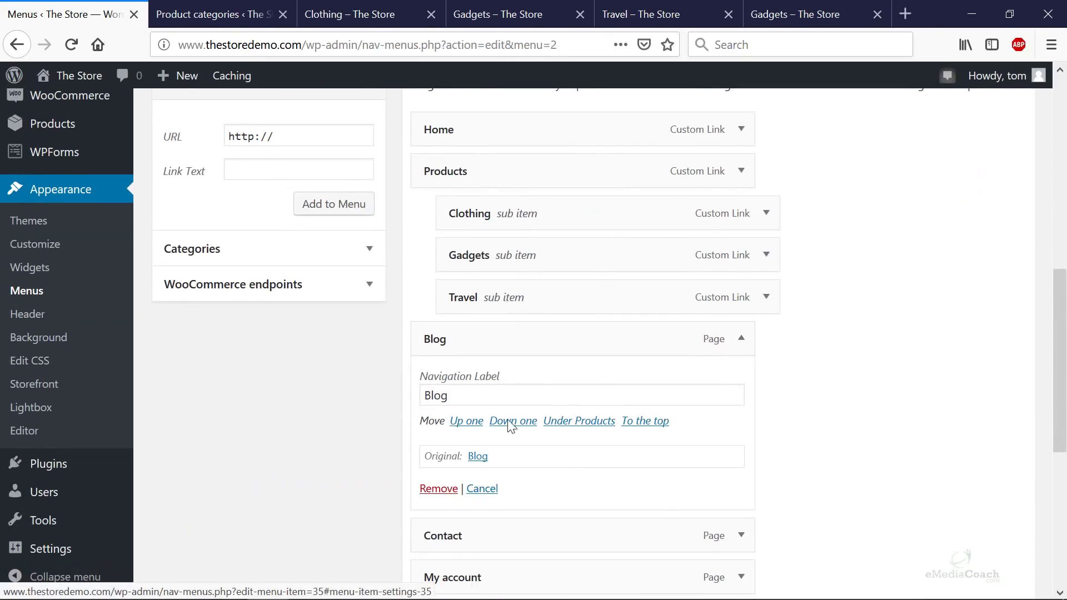
pyautogui.click(438, 488)
pyautogui.click(740, 252)
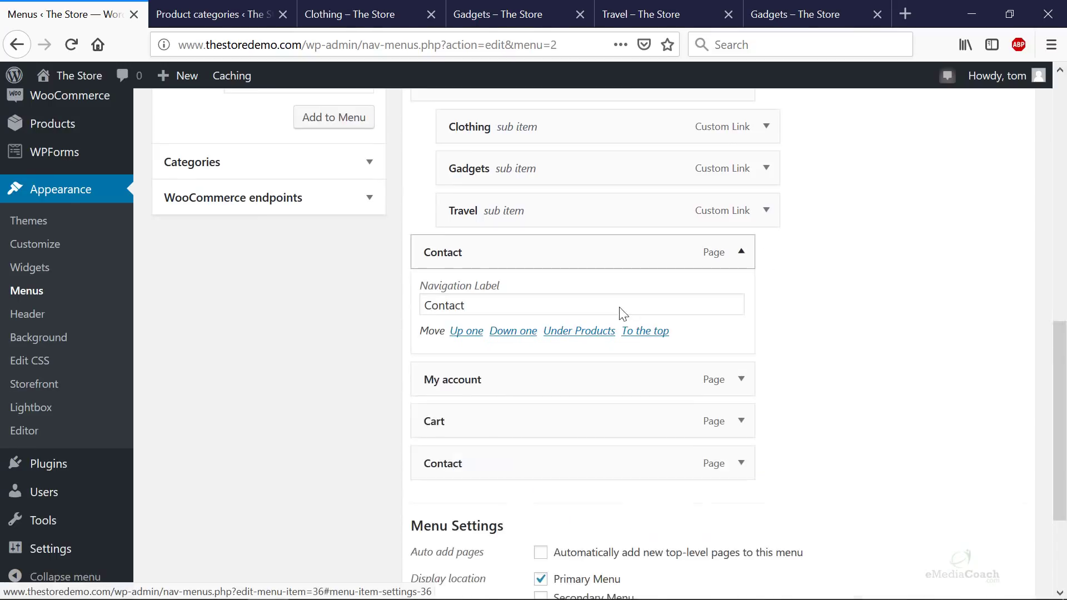
pyautogui.click(427, 401)
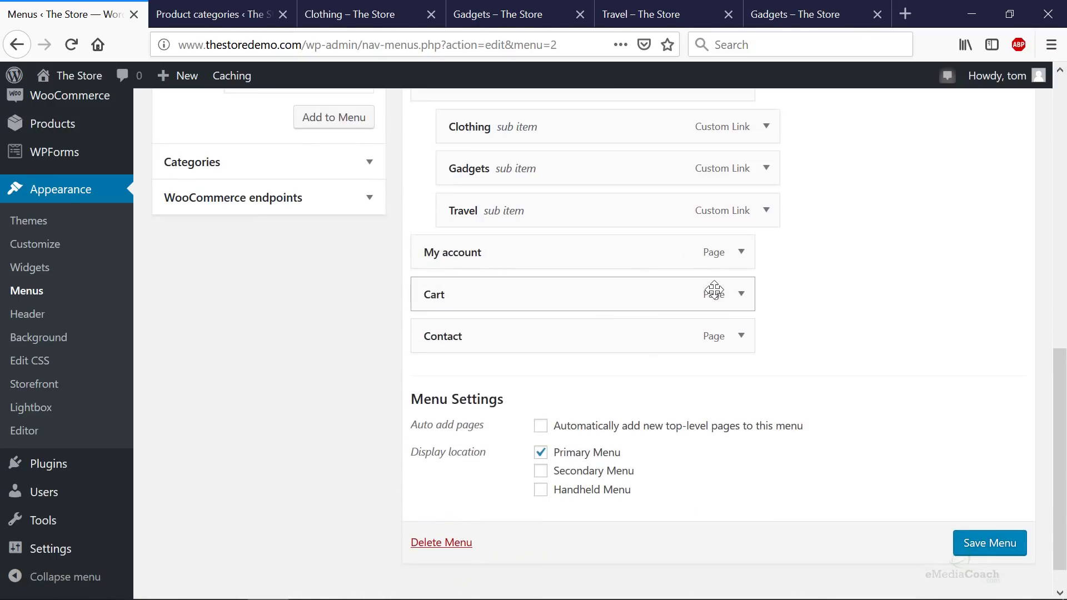
pyautogui.click(740, 294)
pyautogui.click(438, 444)
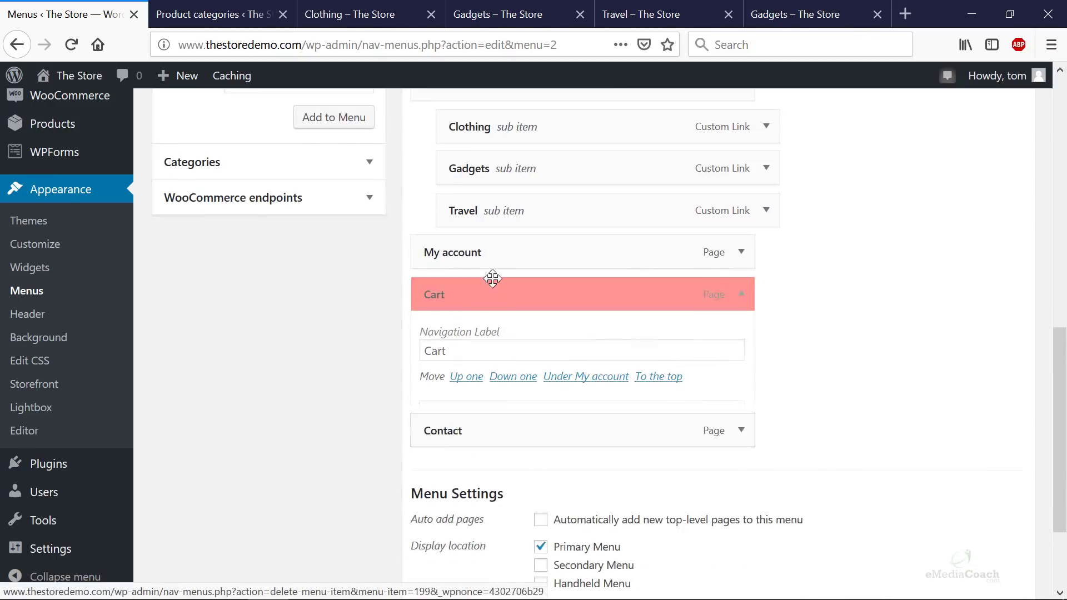
pyautogui.click(989, 510)
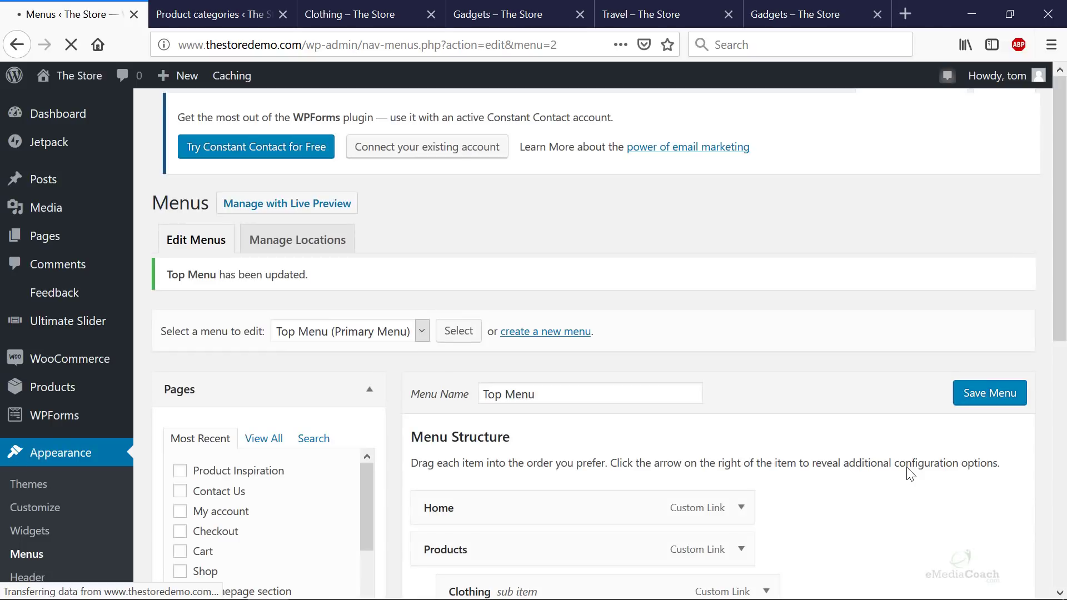
# - Add the Product Inspiration page to the menu and move it just below Travel
pyautogui.scroll(3, 786, 453)
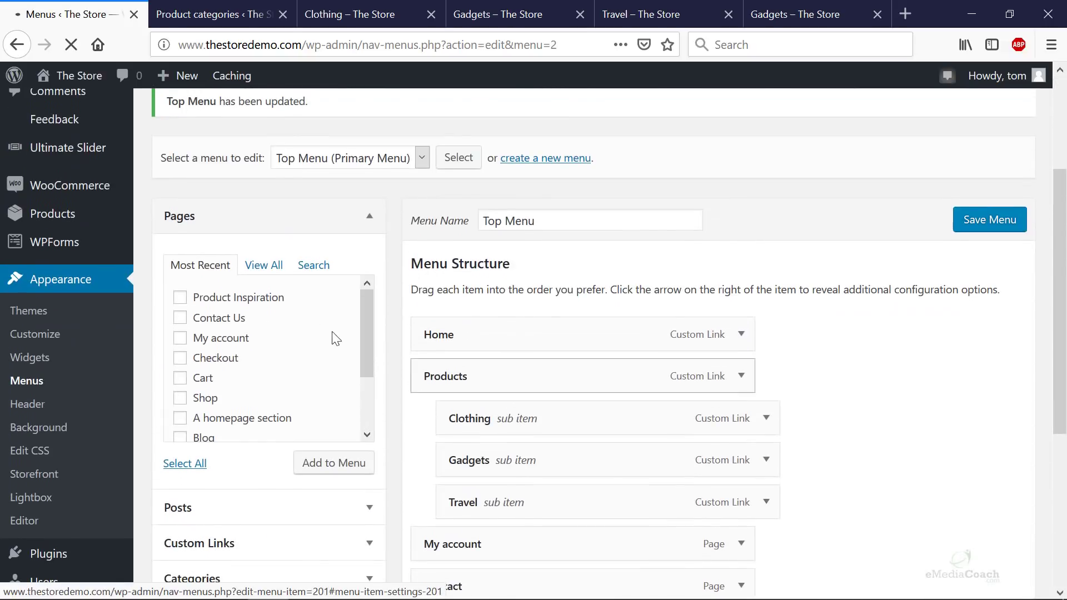
pyautogui.scroll(2, 207, 310)
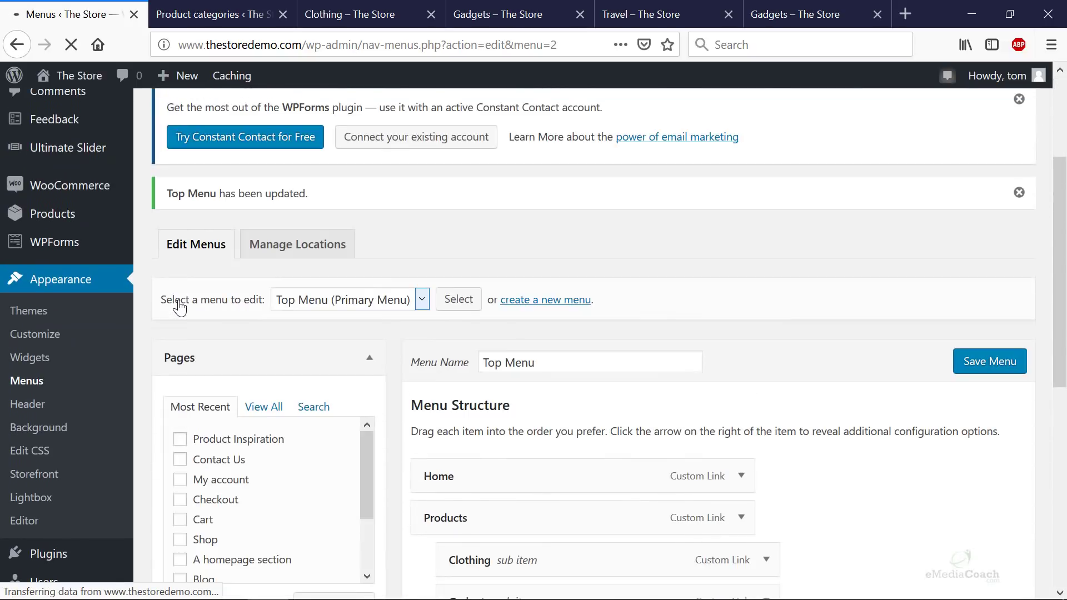
pyautogui.click(180, 438)
pyautogui.scroll(-2, 311, 467)
pyautogui.scroll(-5, 412, 462)
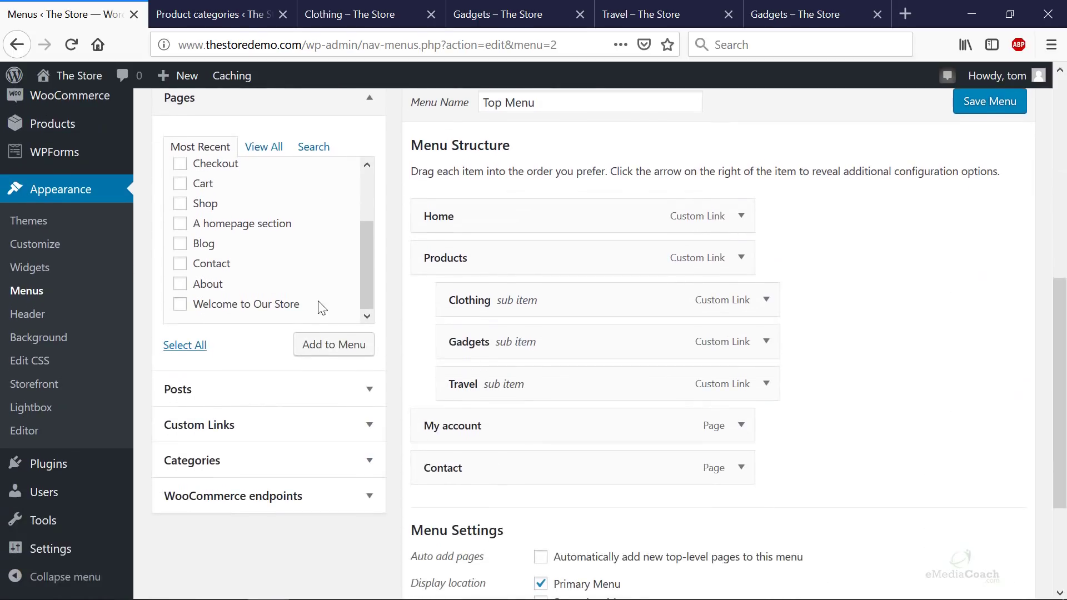
pyautogui.scroll(2, 342, 284)
pyautogui.click(354, 352)
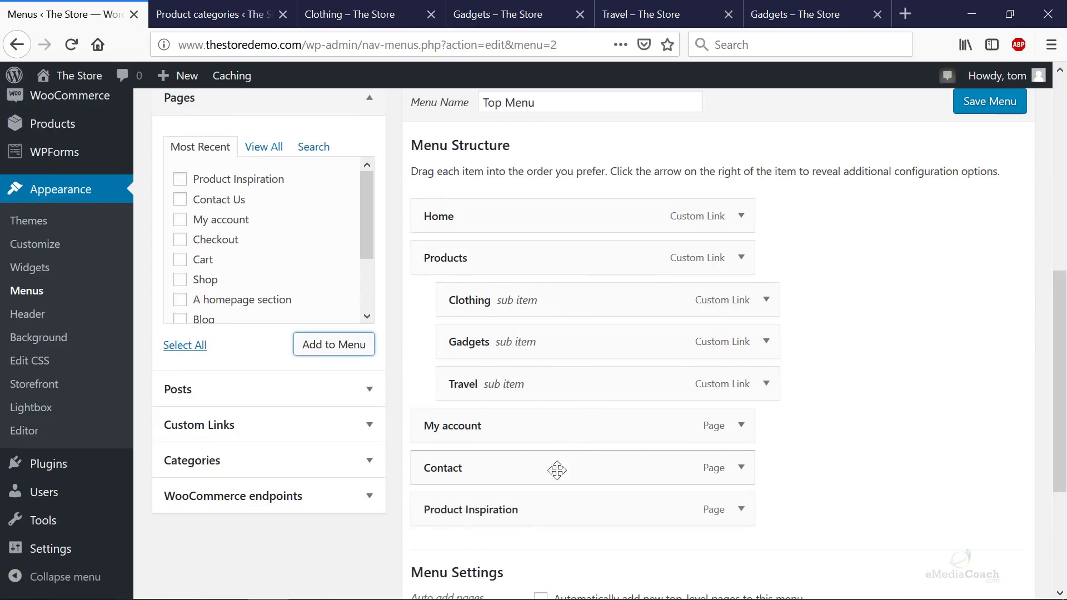
pyautogui.moveTo(529, 492); pyautogui.dragTo(544, 431)
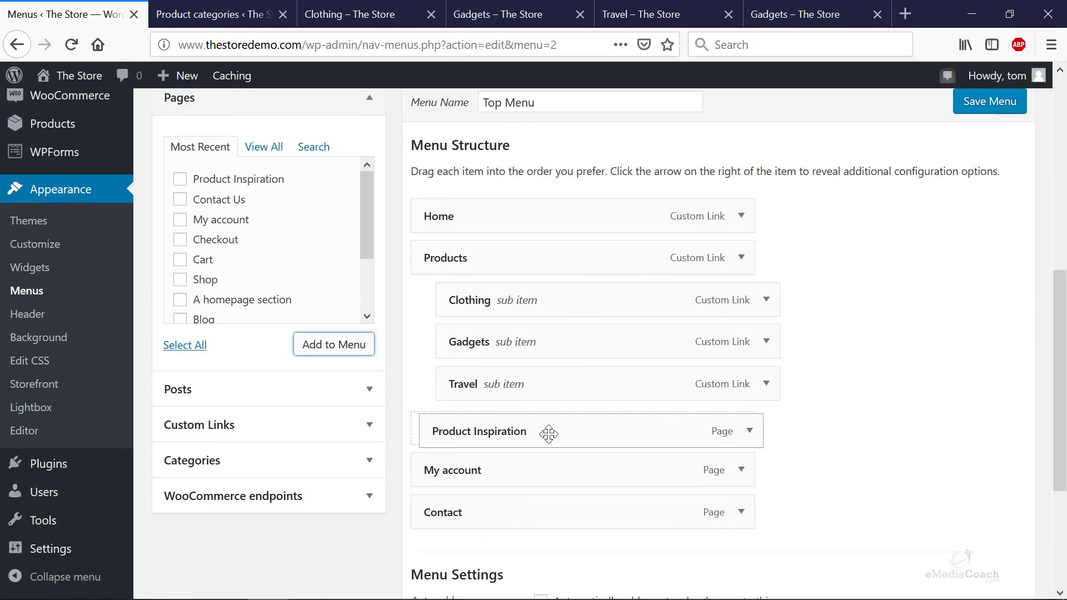
# - Shorten the Product Inspiration label to 'Inspiration' and save the Top Menu
pyautogui.click(742, 433)
pyautogui.doubleClick(451, 482)
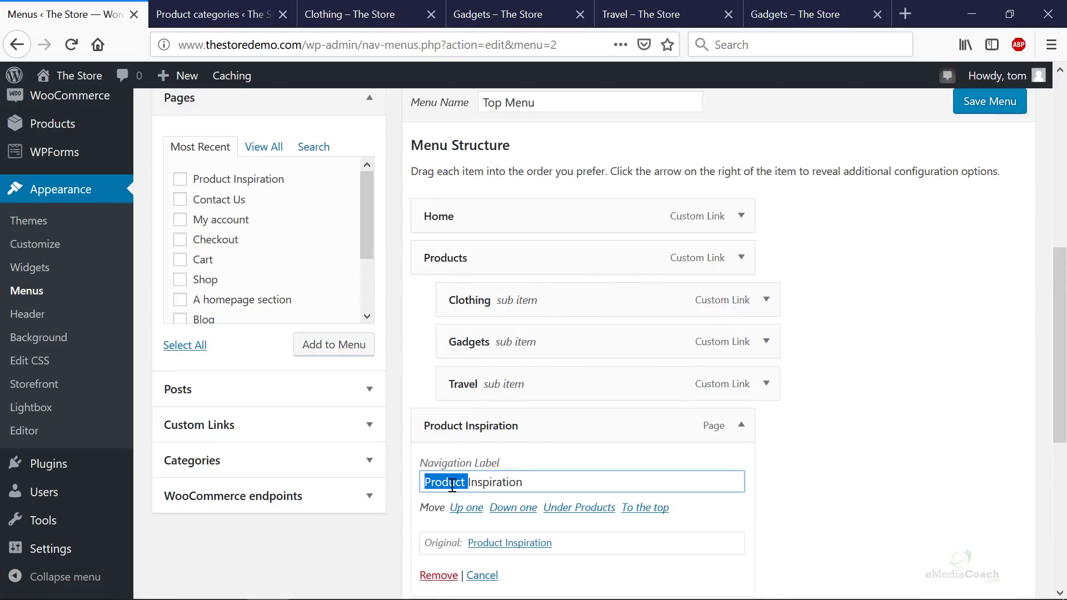
pyautogui.press('BackSpace')
pyautogui.scroll(-3, 667, 437)
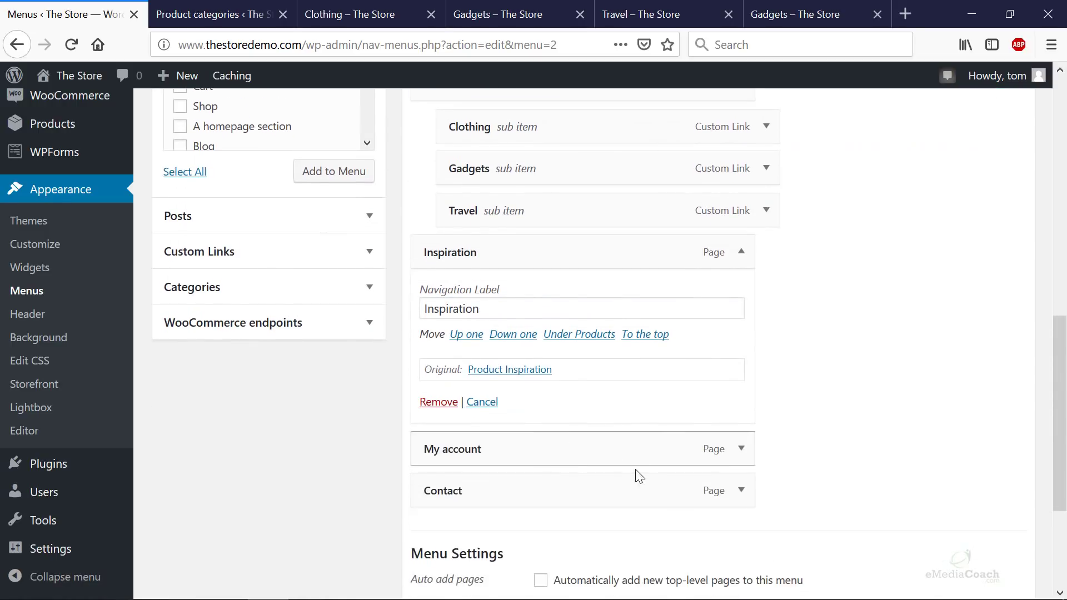
pyautogui.scroll(-3, 639, 476)
pyautogui.click(978, 507)
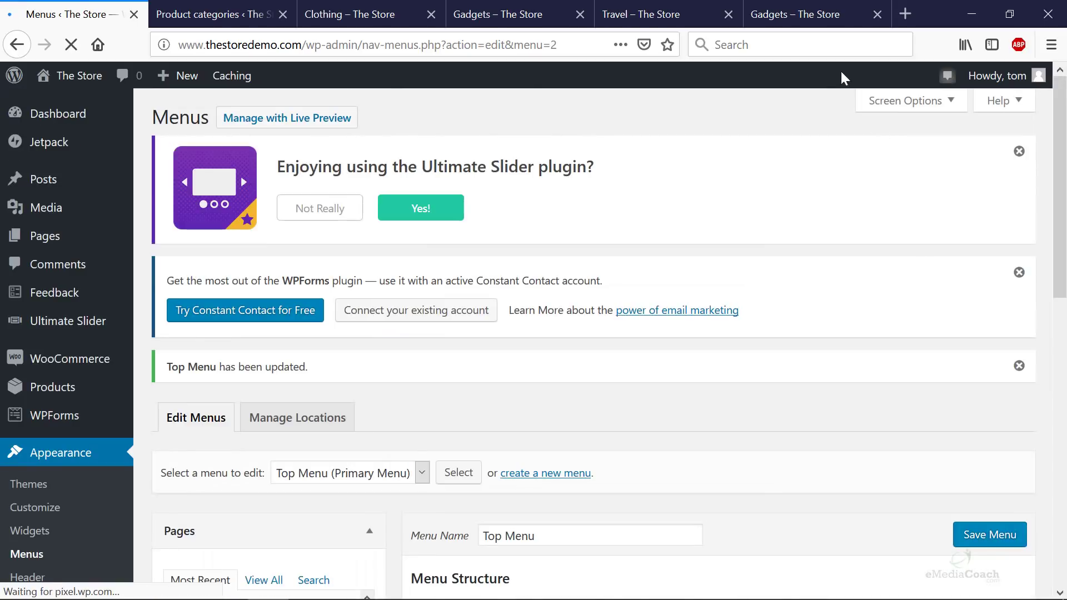
# - Reload the Gadgets storefront and visit its new Inspiration page and the Travel category page
pyautogui.click(828, 16)
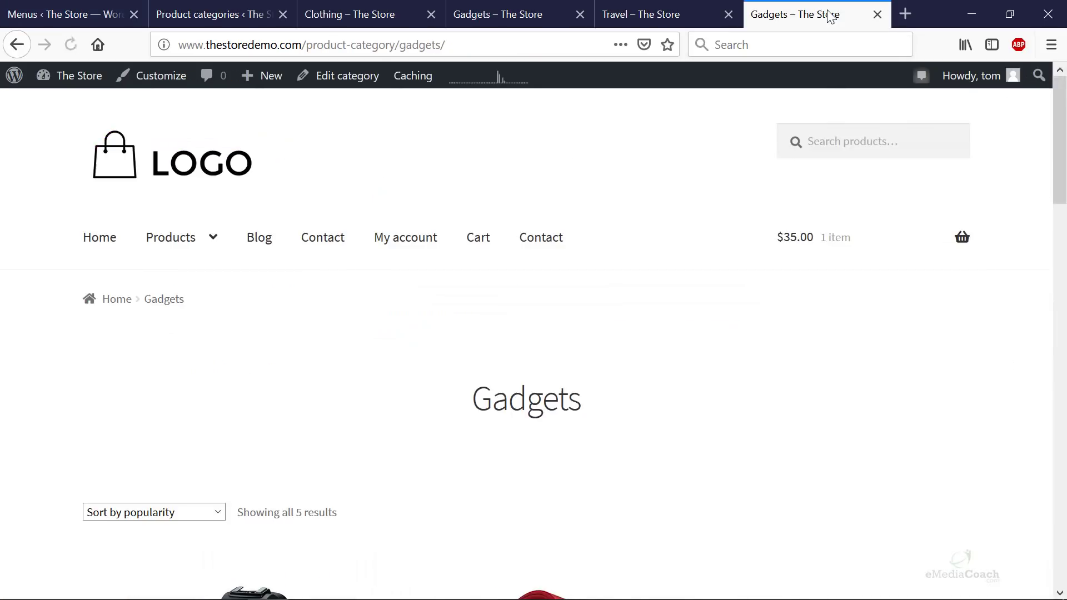
pyautogui.press('F5')
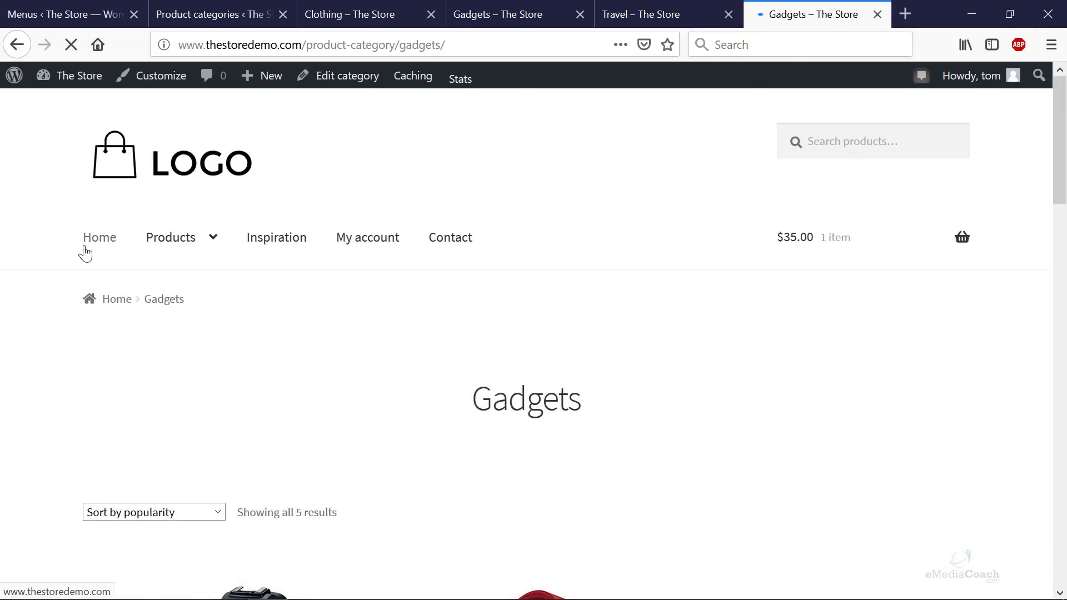
pyautogui.moveTo(174, 247)
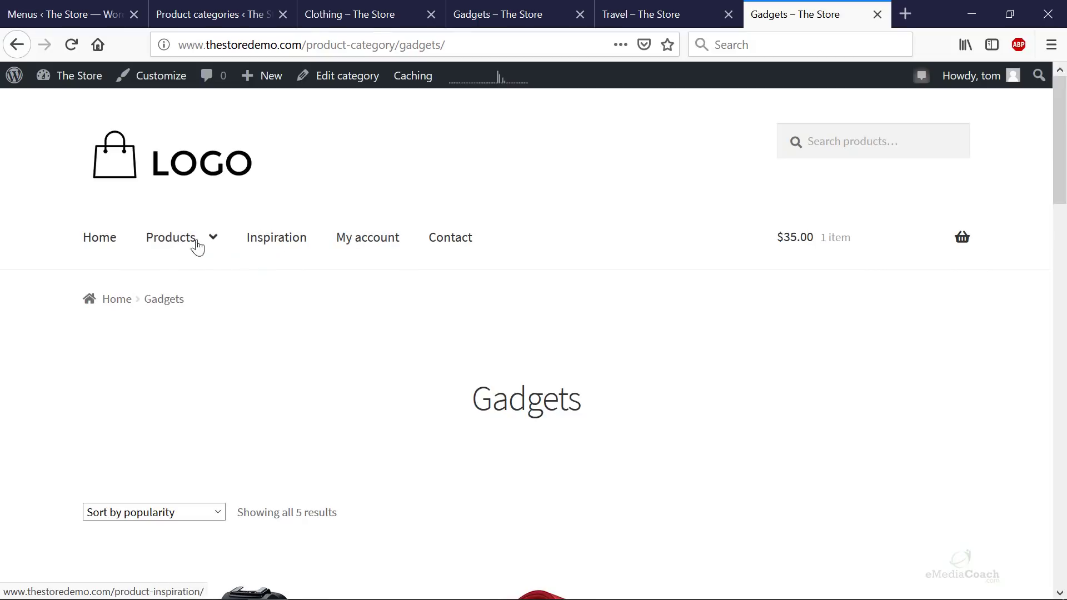
pyautogui.click(270, 246)
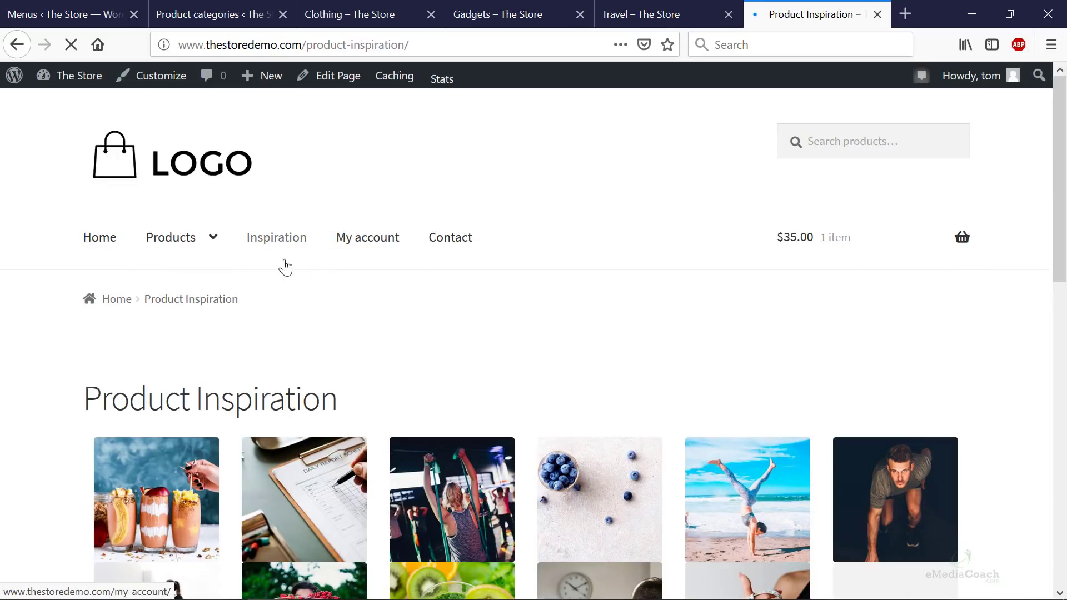
pyautogui.click(191, 371)
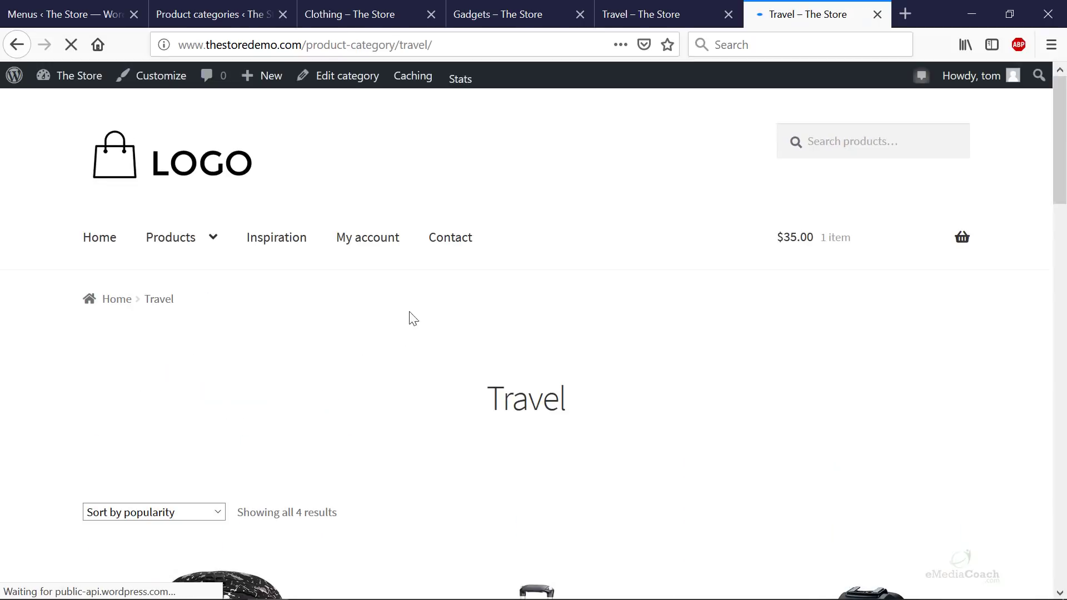
# - Go back via the Clothing storefront tab to the WordPress admin
pyautogui.click(322, 17)
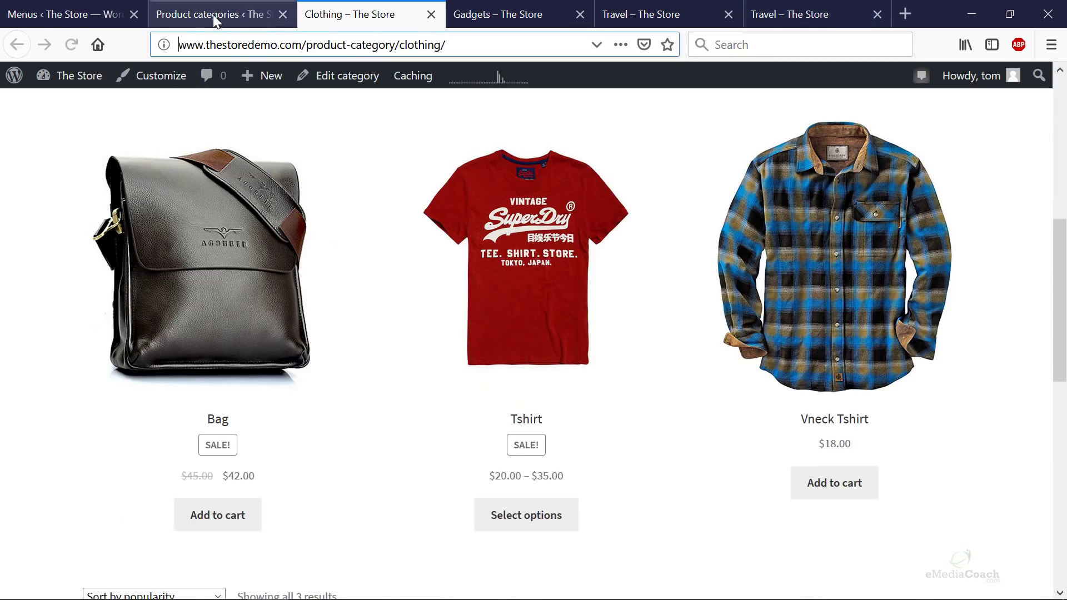
pyautogui.click(63, 18)
pyautogui.scroll(-5, 692, 331)
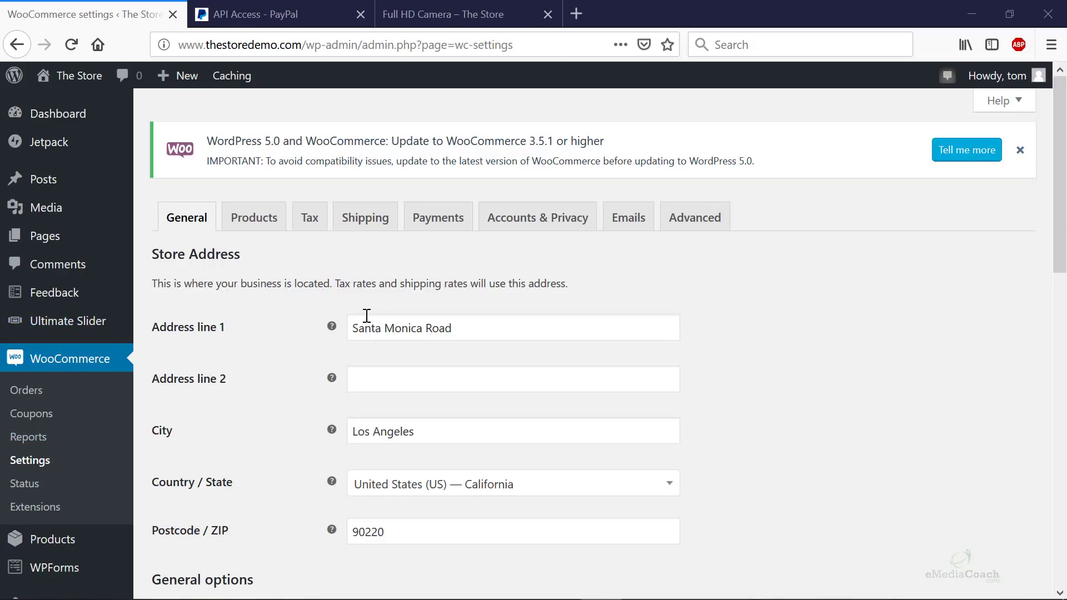
# - Scroll past the Los Angeles address, all-countries selling and US dollar currency, then save
pyautogui.scroll(-6, 378, 298)
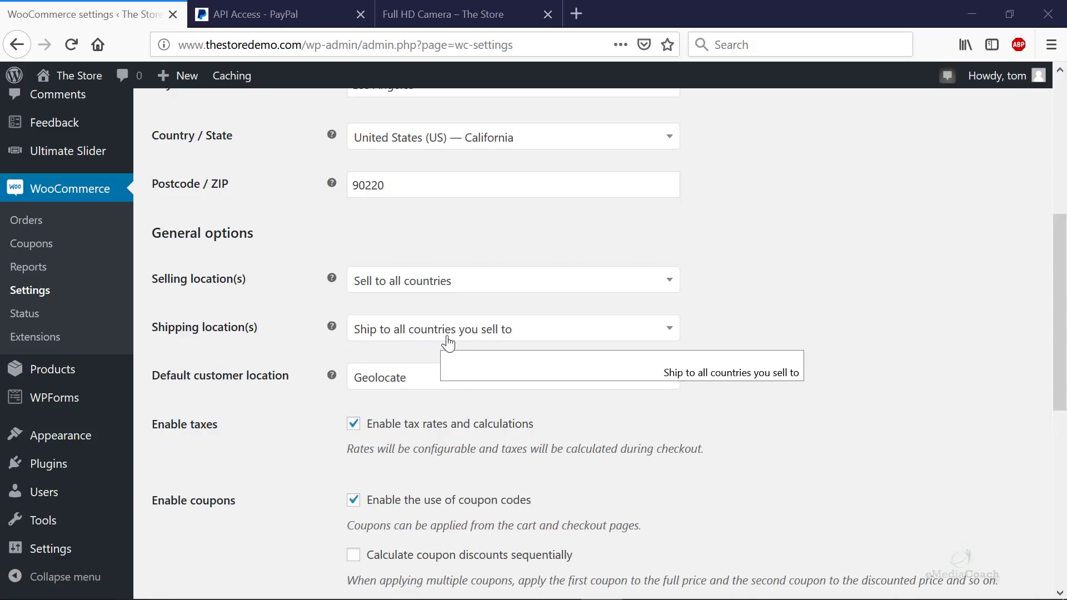
pyautogui.scroll(-3, 452, 381)
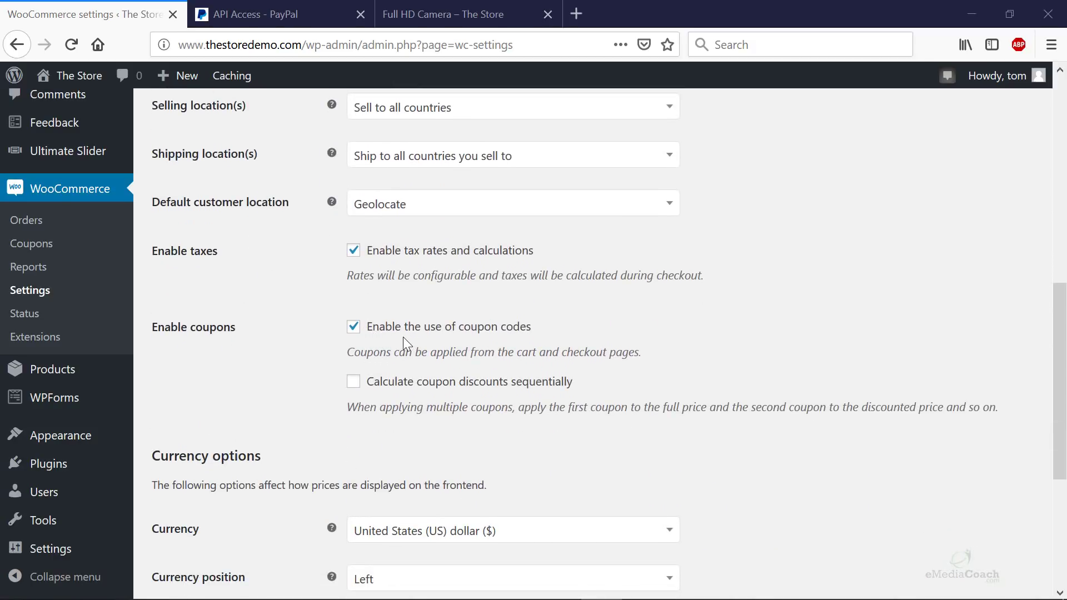
pyautogui.scroll(-3, 464, 352)
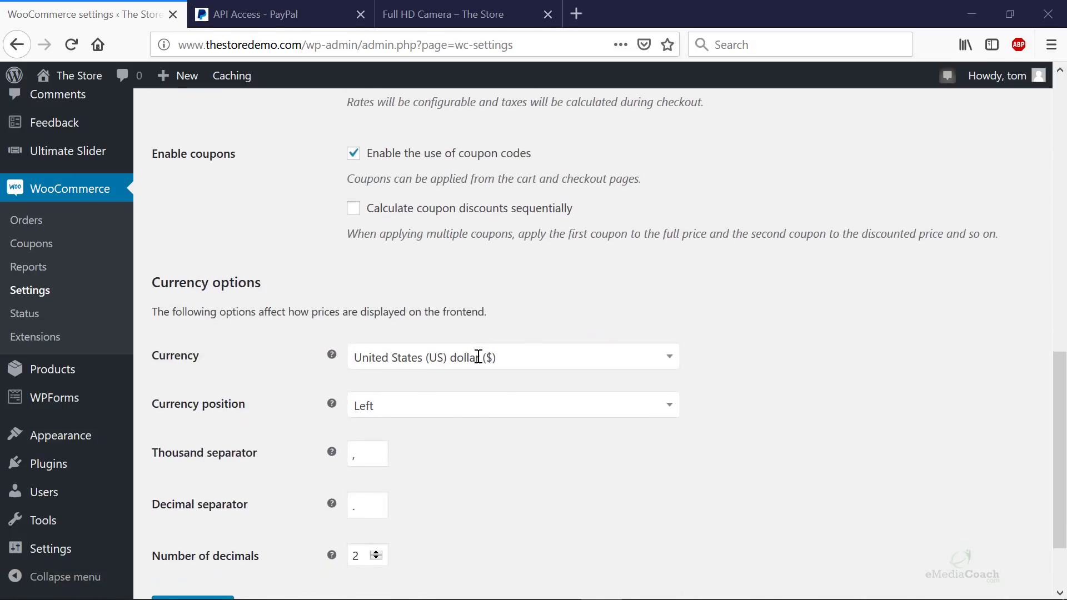
pyautogui.scroll(-2, 478, 357)
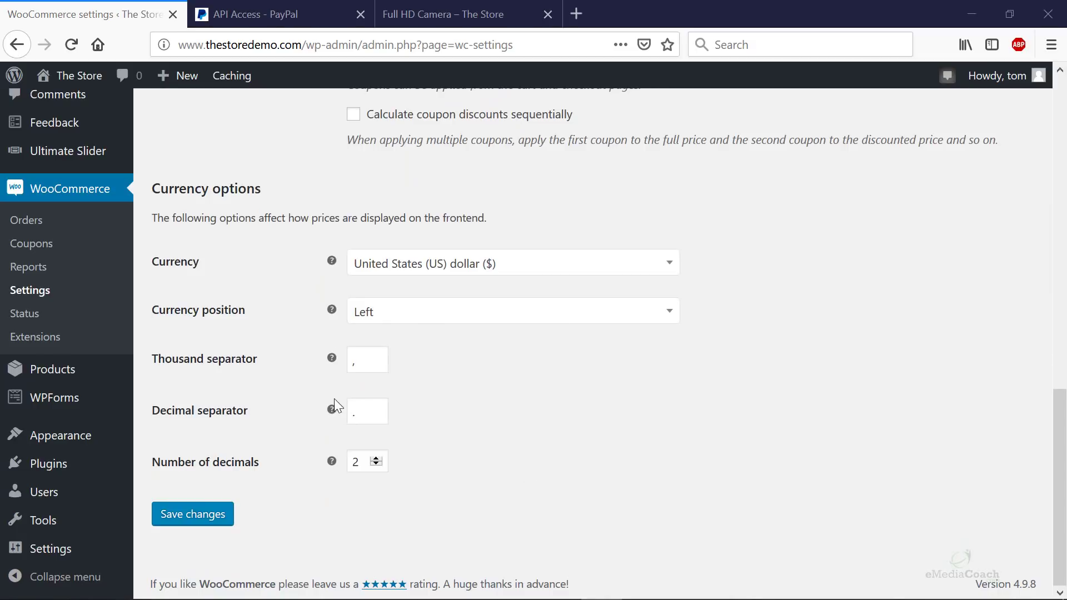
pyautogui.click(193, 514)
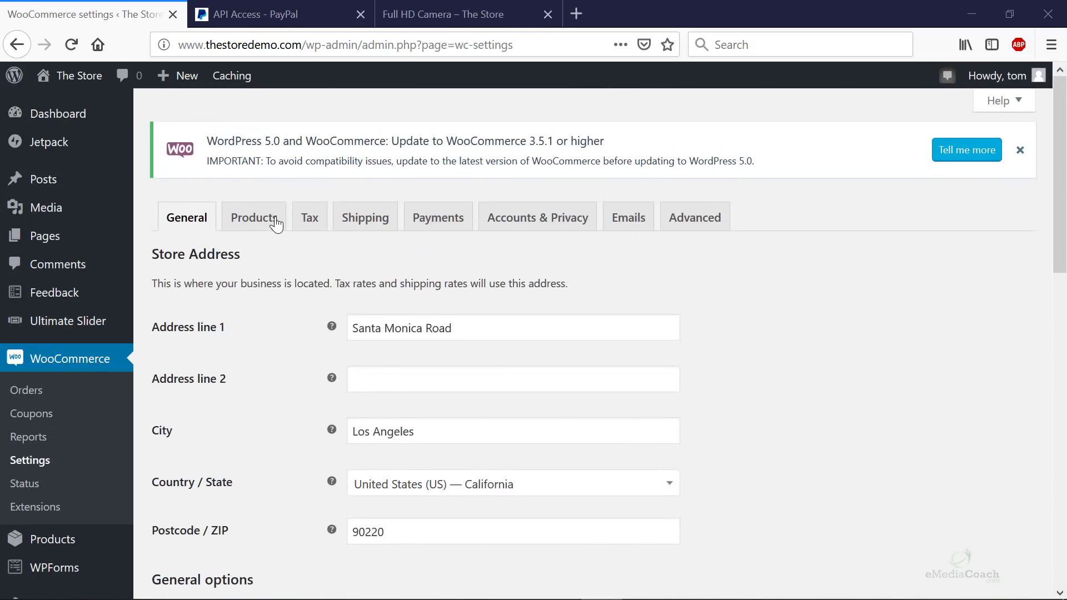
# - Review the Products settings, leaving Shop as the shop page, then go to Tax options
pyautogui.click(277, 222)
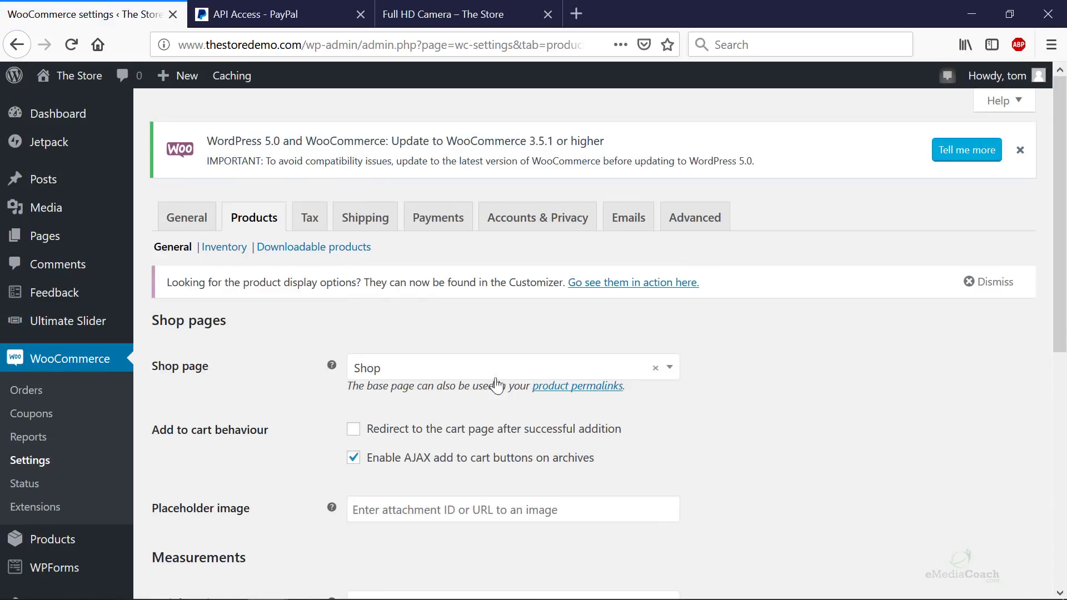
pyautogui.click(670, 369)
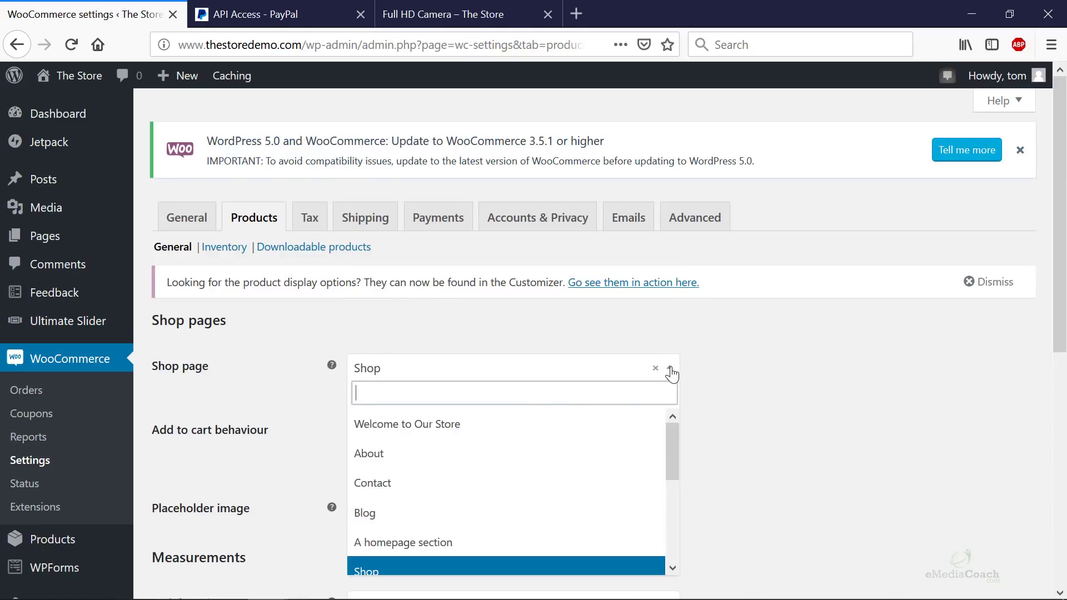
pyautogui.click(671, 369)
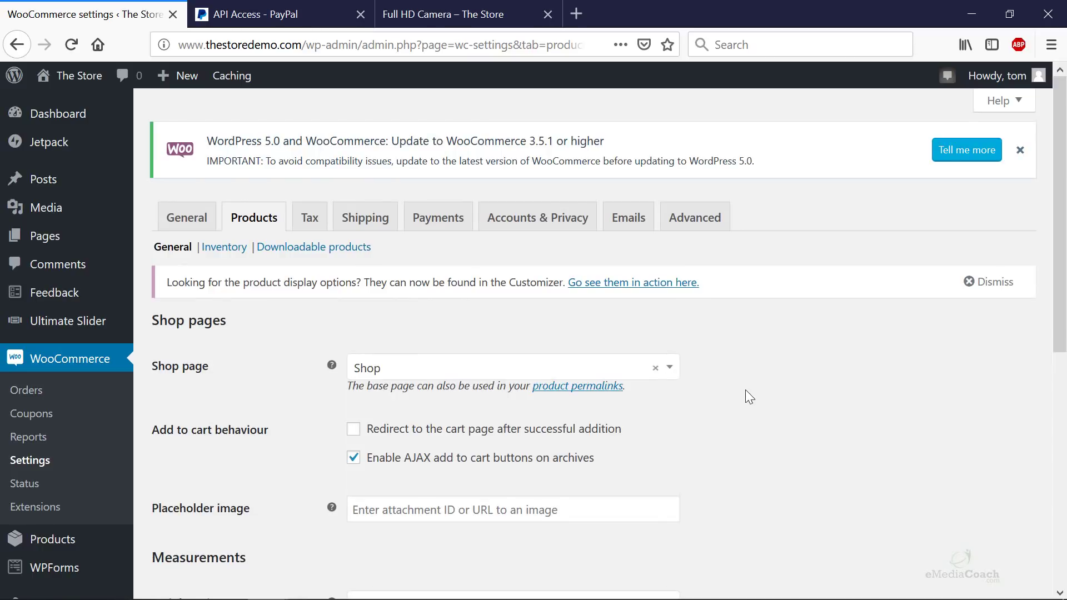
pyautogui.scroll(-6, 745, 397)
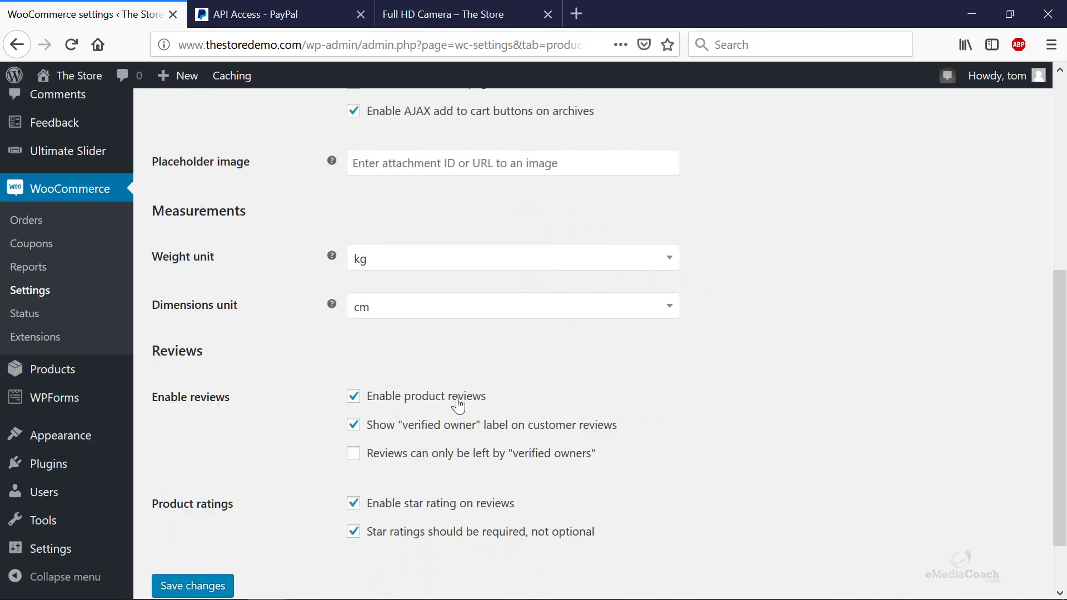
pyautogui.scroll(7, 372, 533)
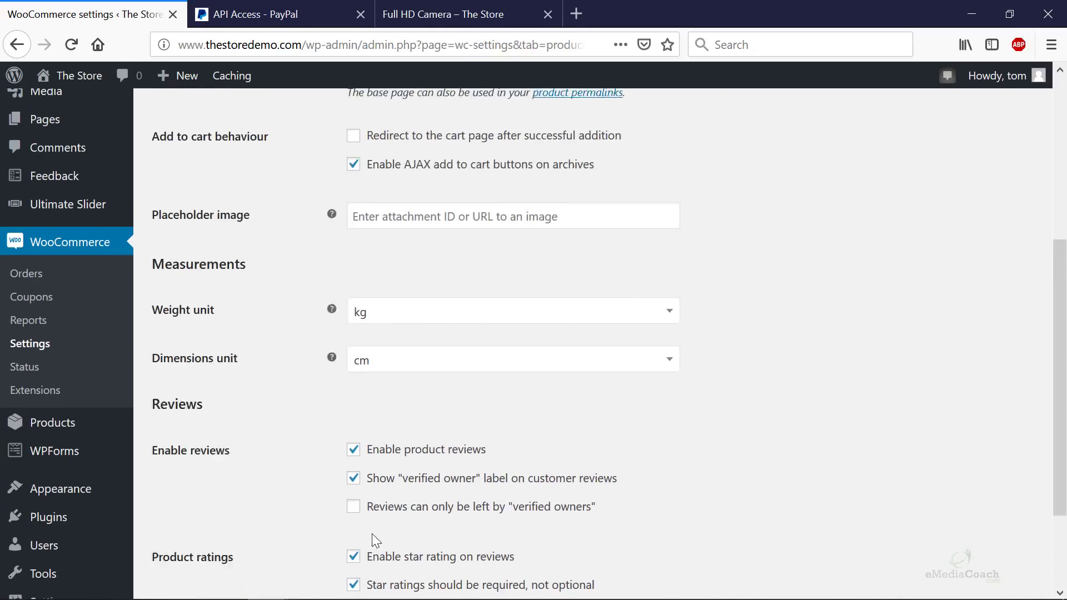
pyautogui.click(310, 221)
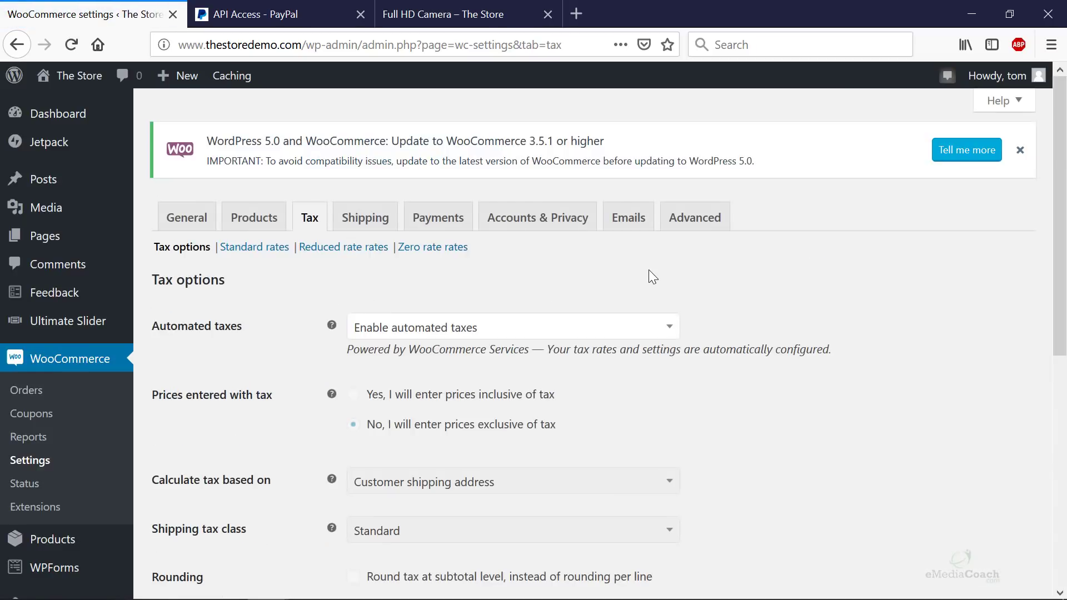
# - Scroll the Tax options, view the Shipping zones, then go to Accounts & Privacy
pyautogui.scroll(-3, 656, 276)
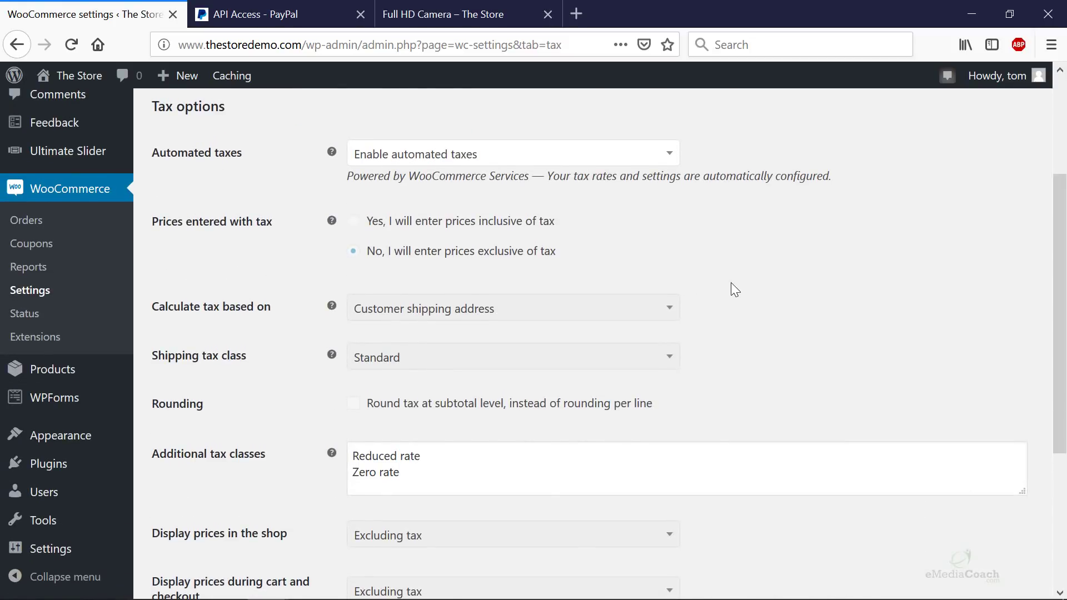
pyautogui.scroll(-4, 731, 284)
pyautogui.scroll(7, 666, 322)
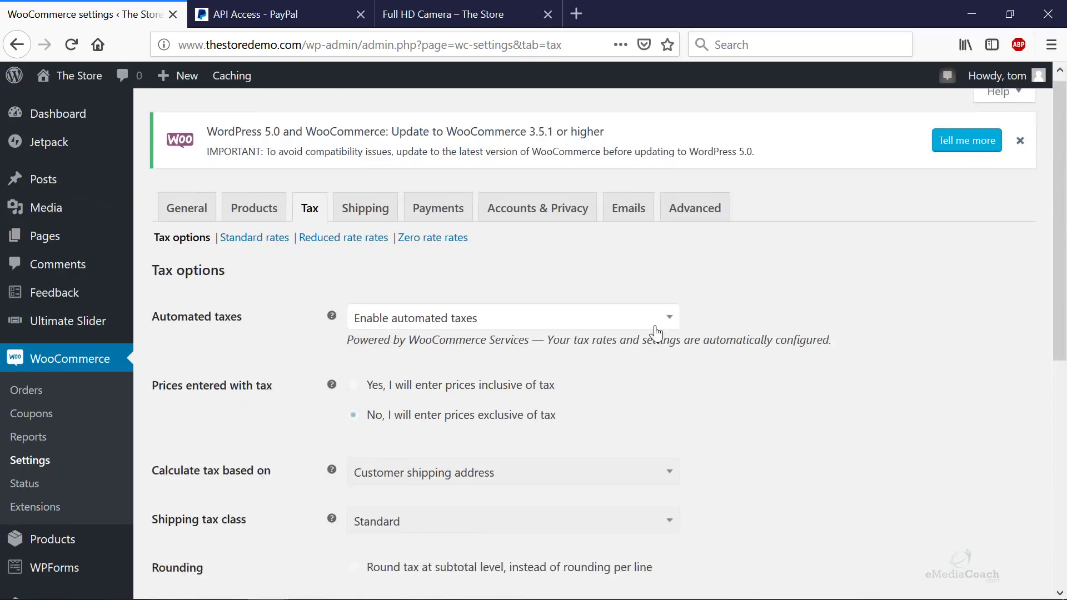
pyautogui.click(371, 218)
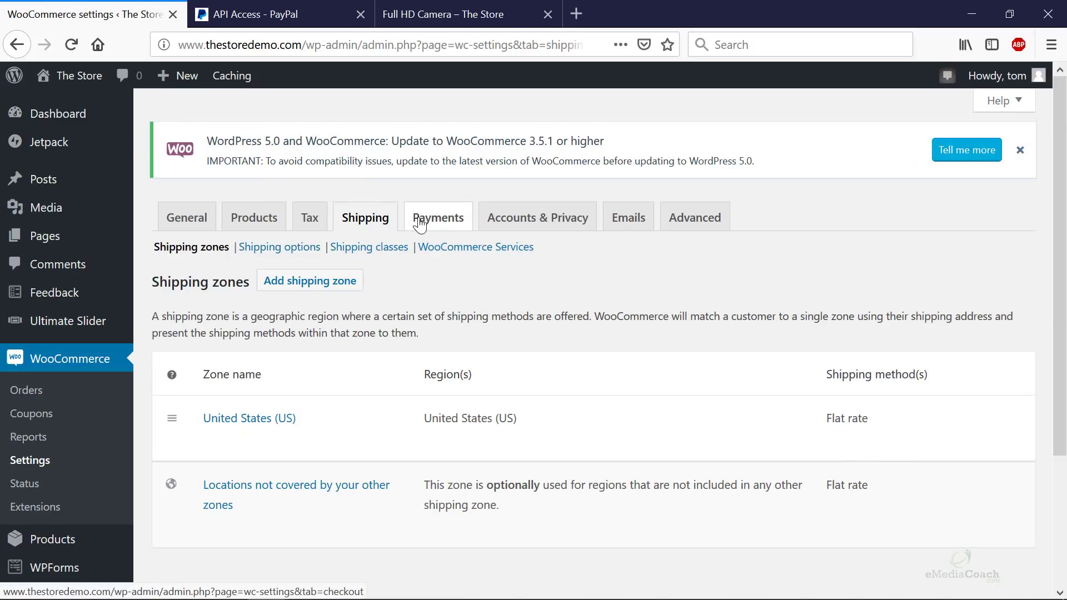
pyautogui.click(552, 226)
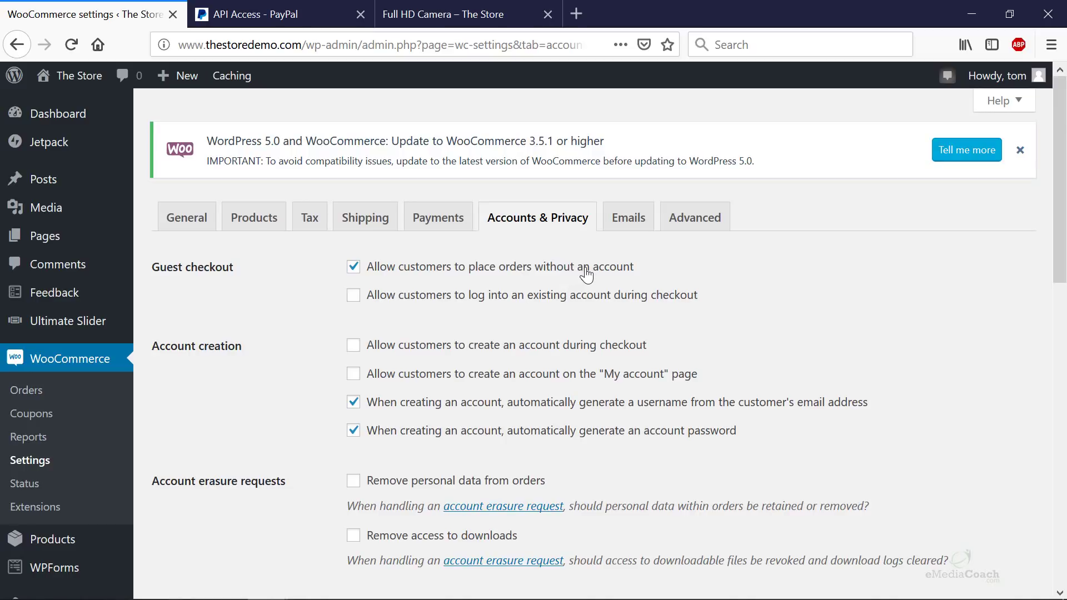
# - Disable guest orders, enable account creation at checkout and on My account, and save
pyautogui.click(354, 269)
pyautogui.click(356, 378)
pyautogui.click(356, 348)
pyautogui.scroll(-6, 932, 225)
pyautogui.scroll(-6, 917, 253)
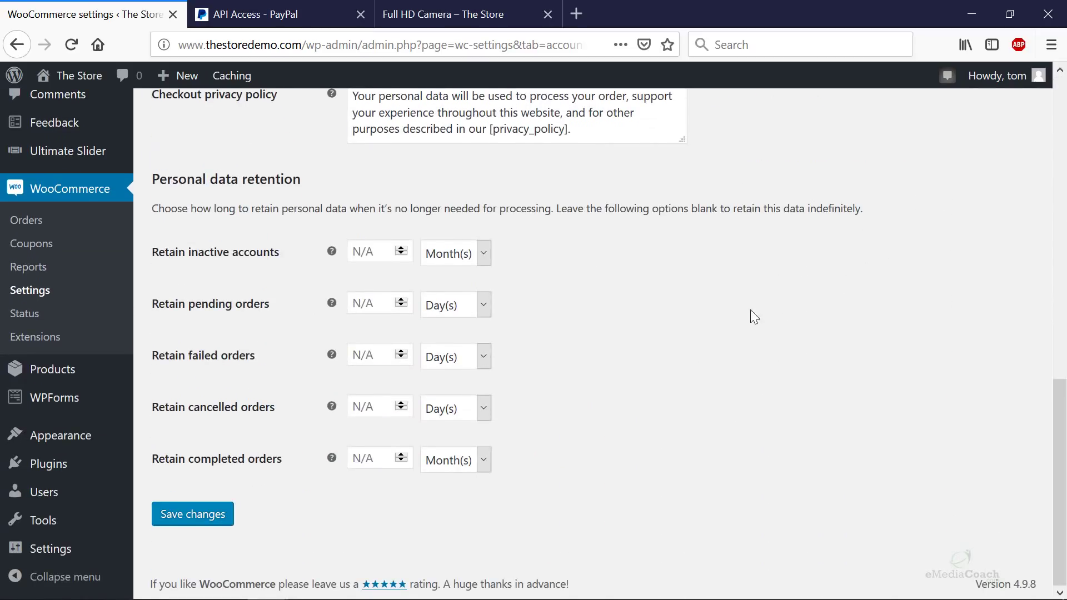
pyautogui.click(210, 512)
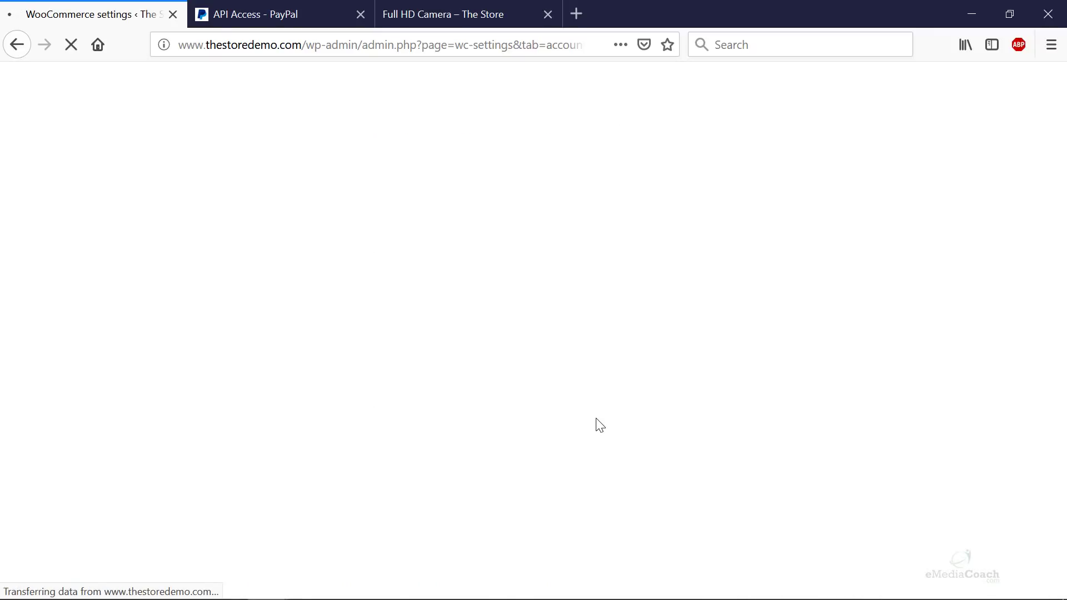
pyautogui.scroll(-15, 611, 211)
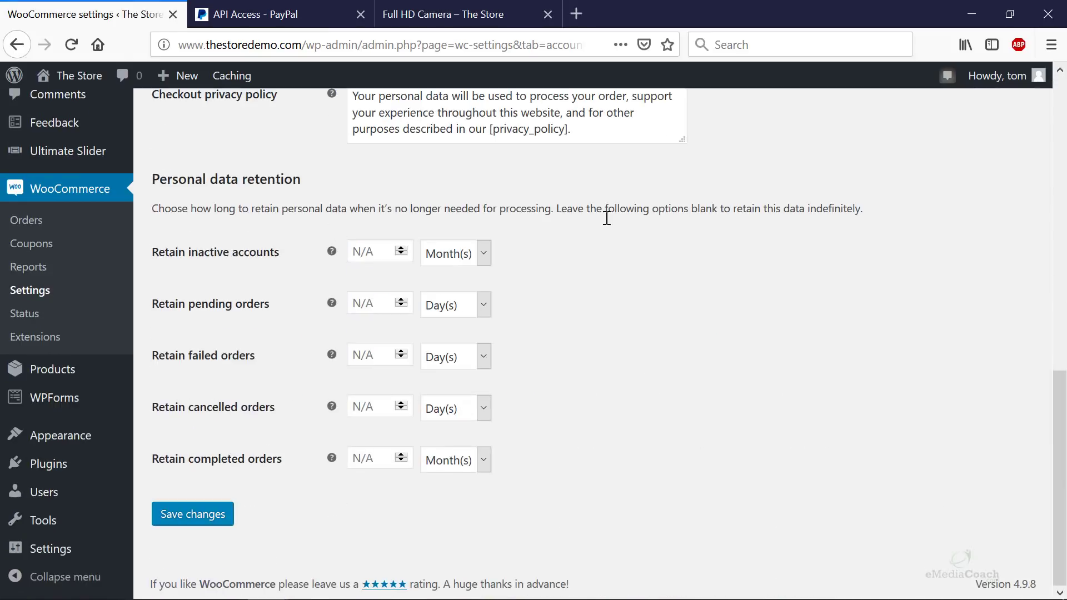
pyautogui.scroll(2, 556, 245)
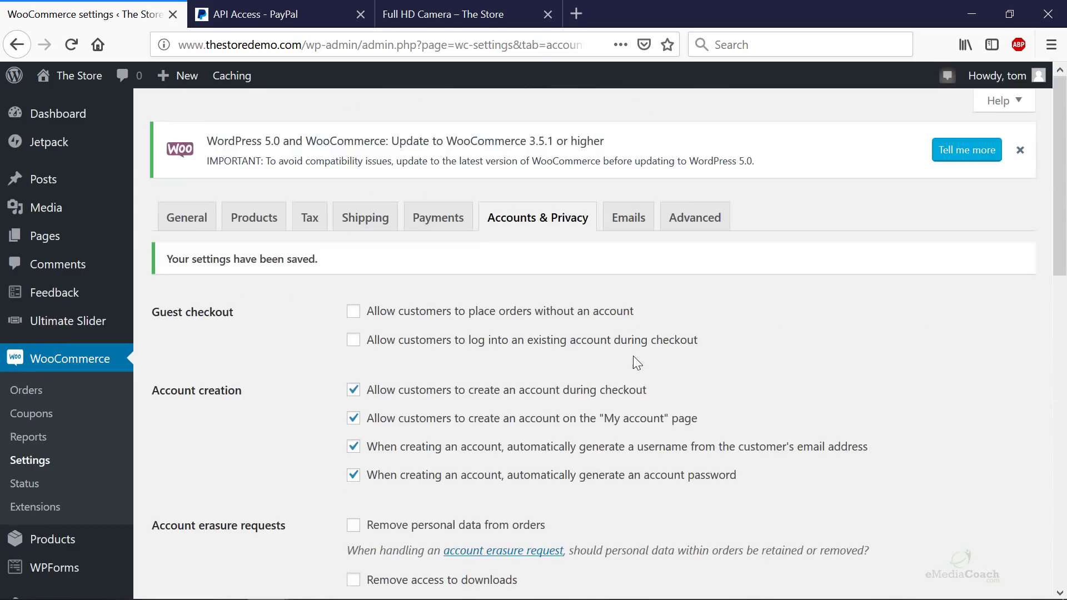
# - Inspect the New order email settings under Emails, then return to the notifications list
pyautogui.click(626, 226)
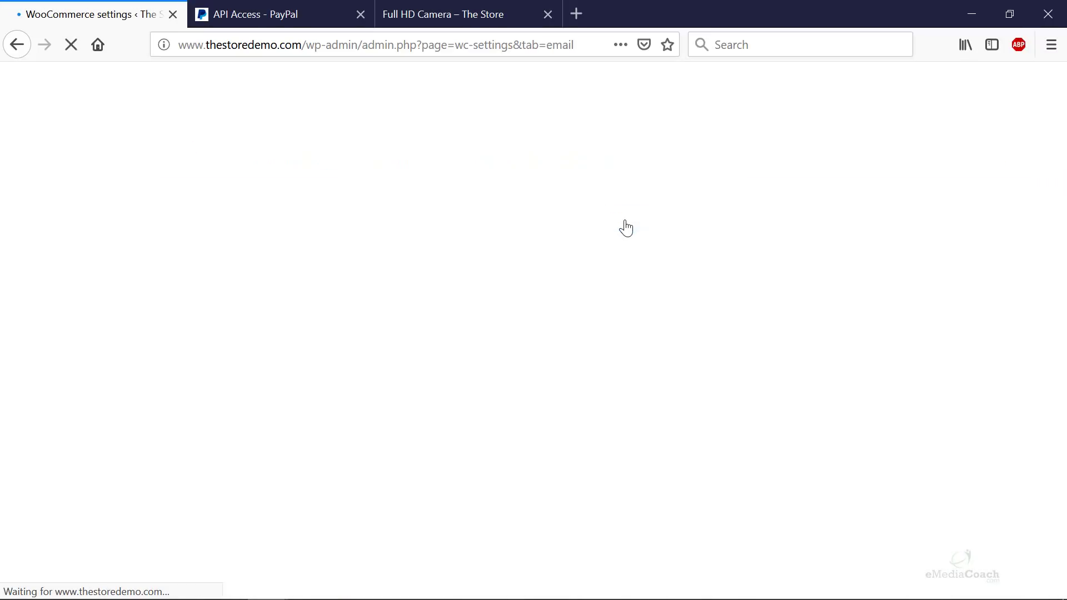
pyautogui.scroll(-3, 625, 222)
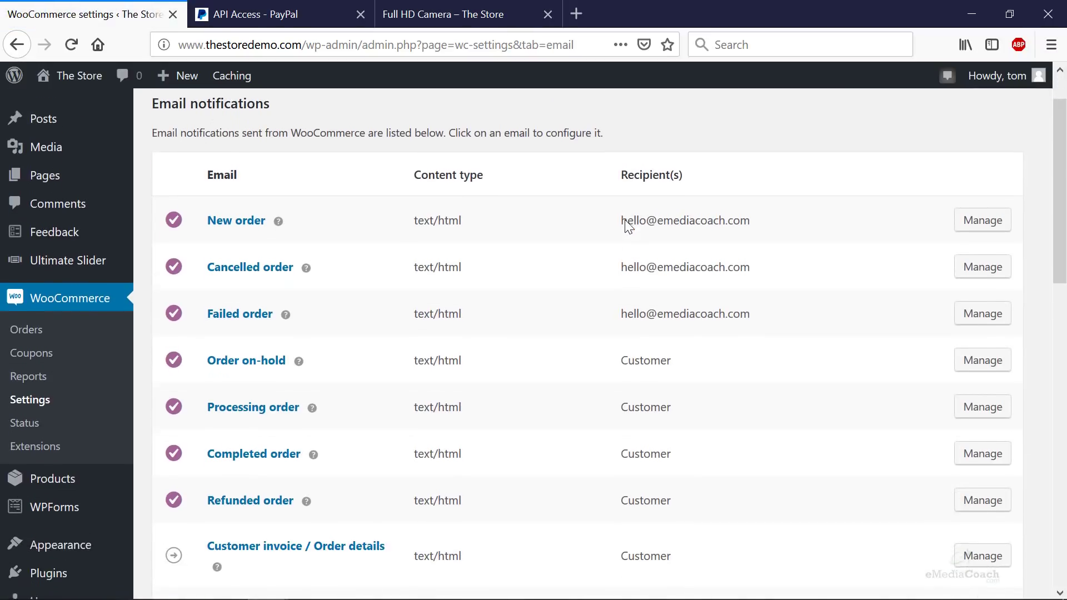
pyautogui.scroll(3, 256, 199)
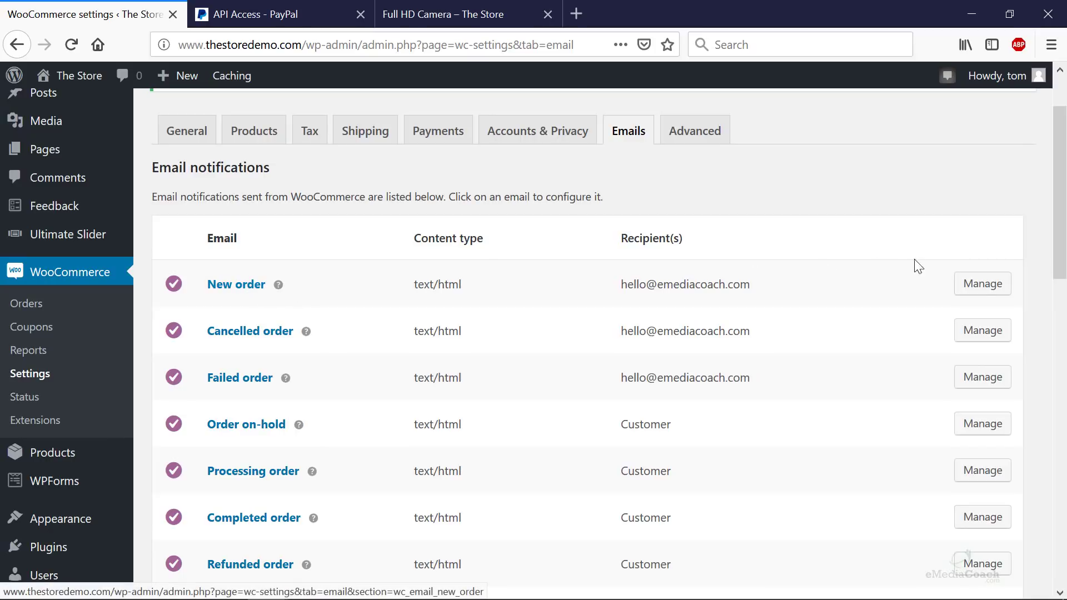
pyautogui.click(982, 291)
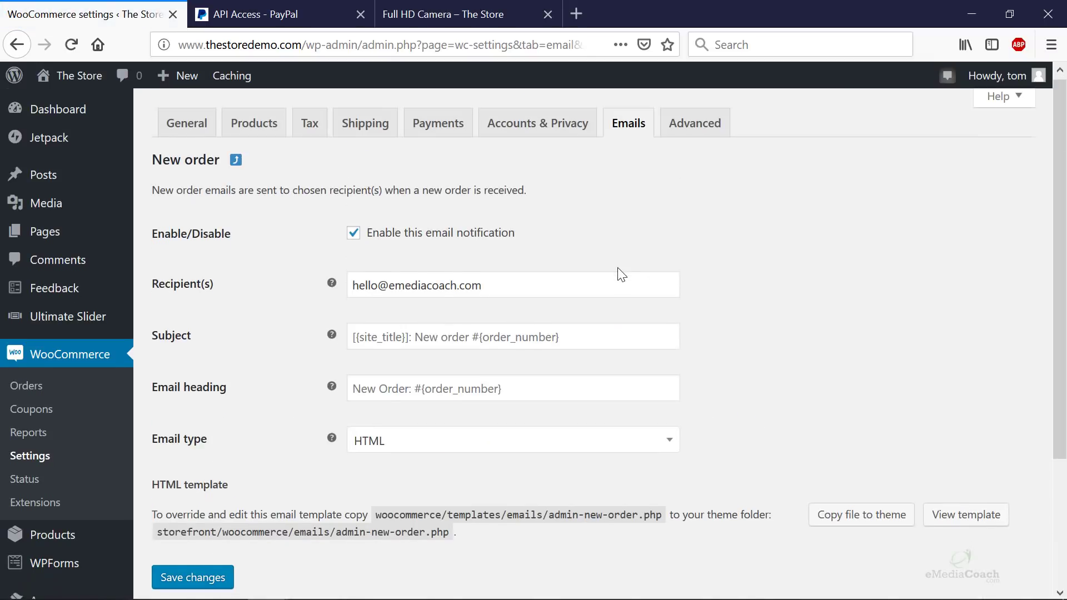
pyautogui.scroll(-3, 620, 275)
pyautogui.scroll(5, 621, 274)
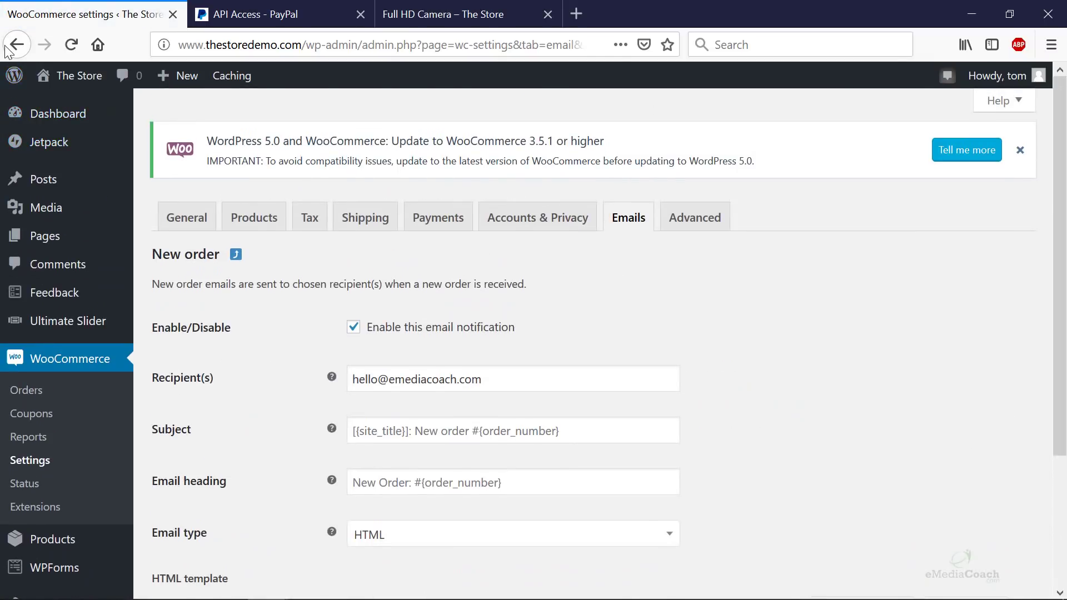
pyautogui.click(16, 45)
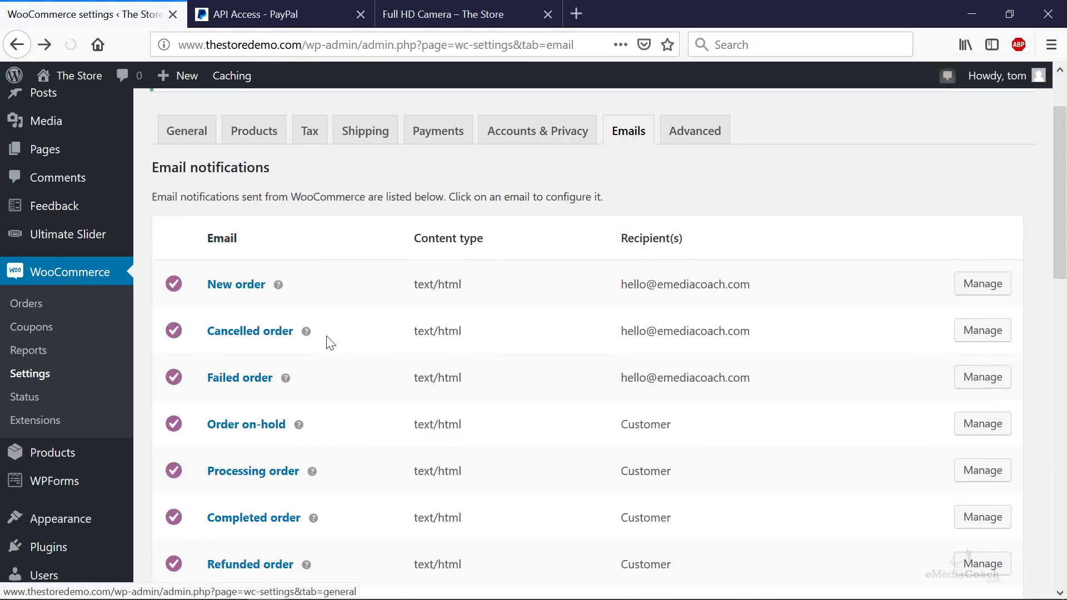
# - Inspect the Order on-hold email settings, then move to the Advanced settings
pyautogui.scroll(-3, 292, 336)
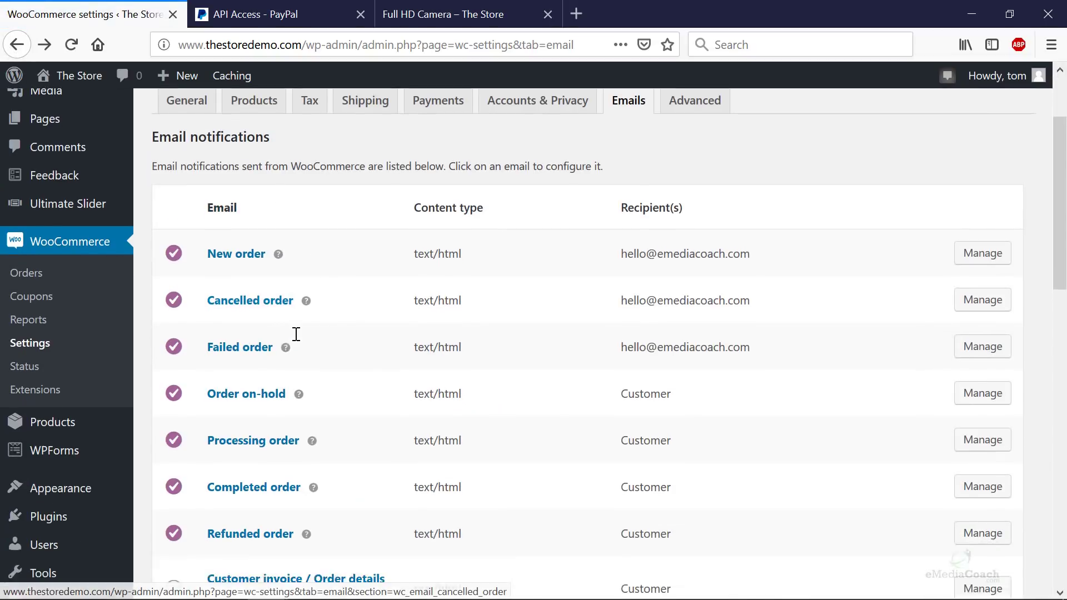
pyautogui.scroll(-6, 267, 311)
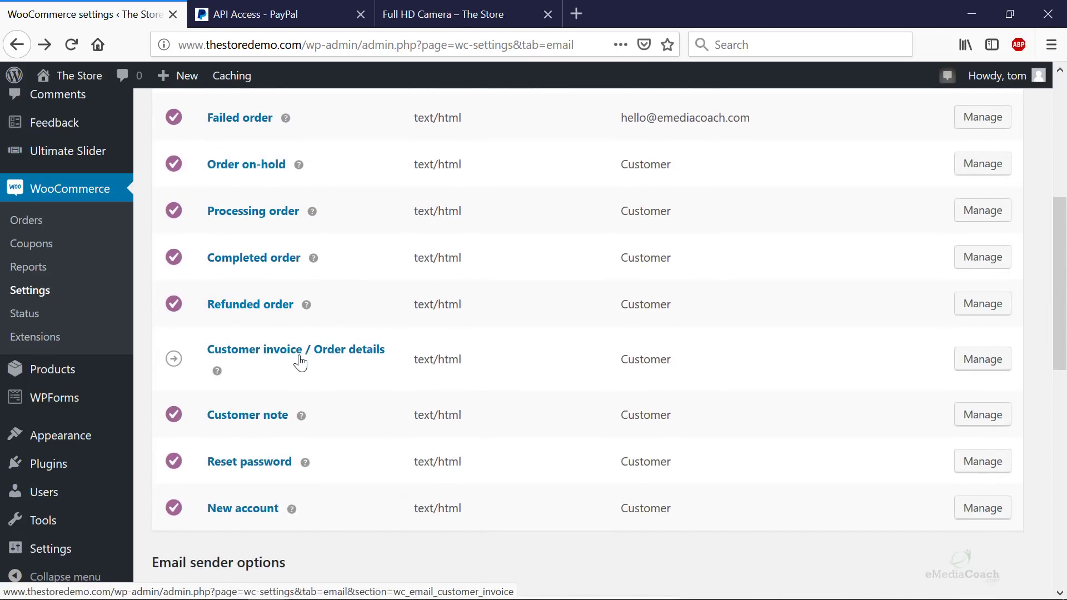
pyautogui.scroll(3, 211, 337)
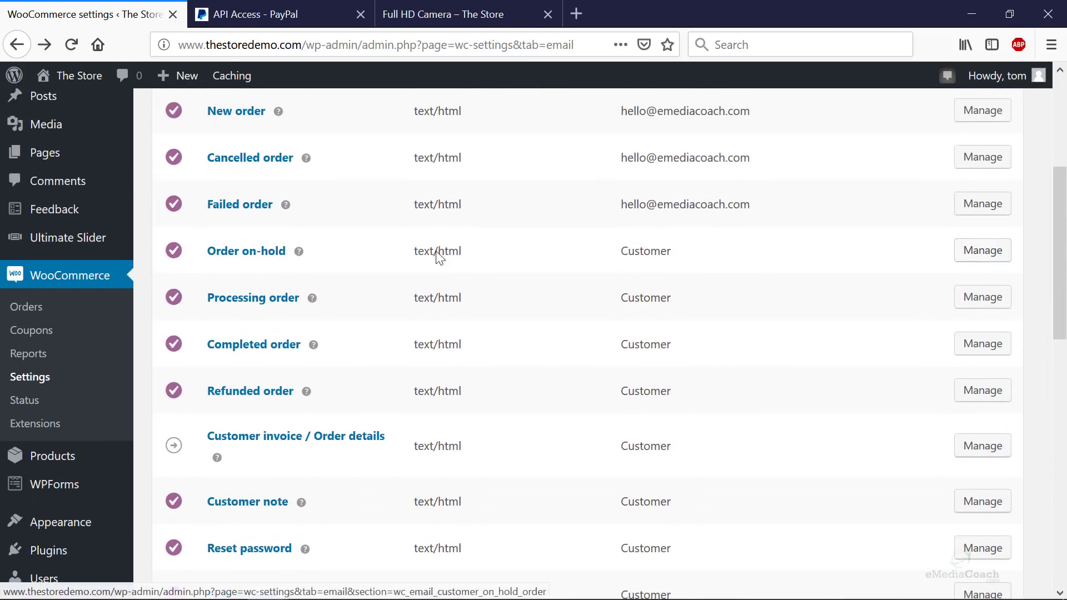
pyautogui.click(979, 255)
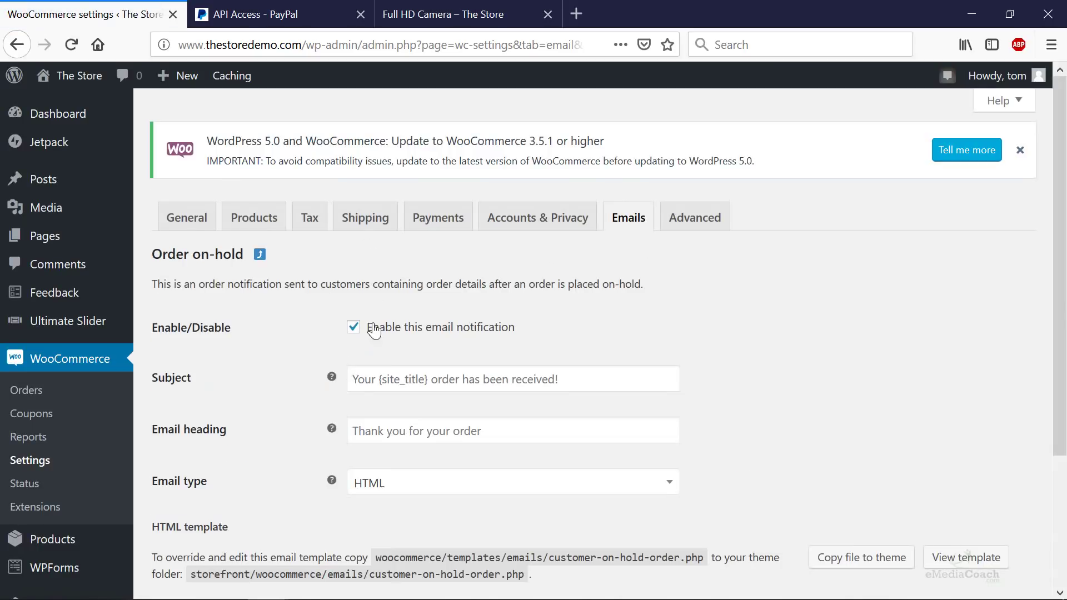
pyautogui.click(627, 233)
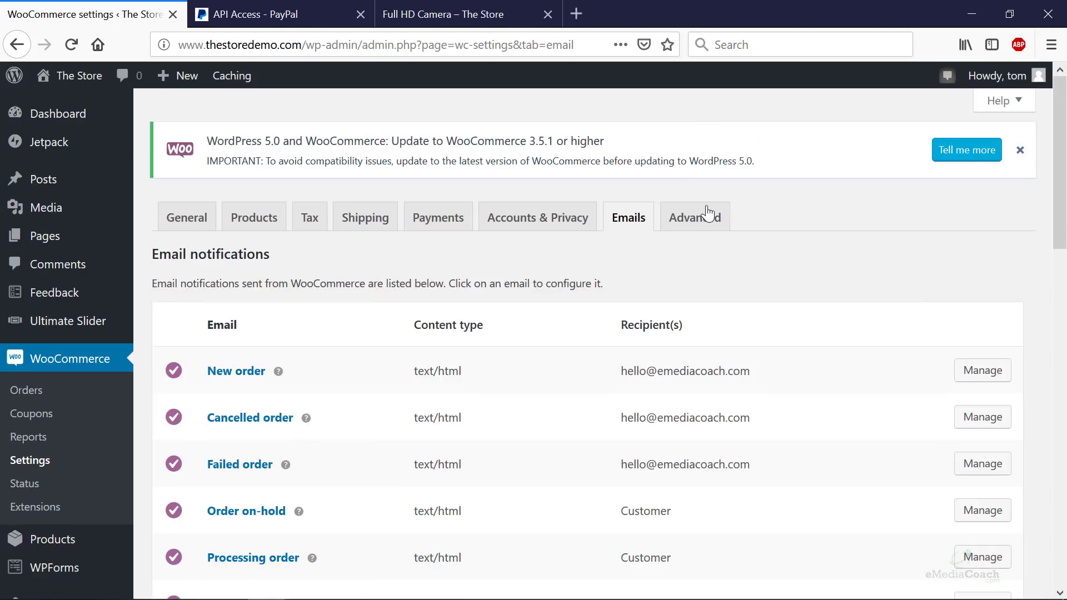
pyautogui.click(708, 225)
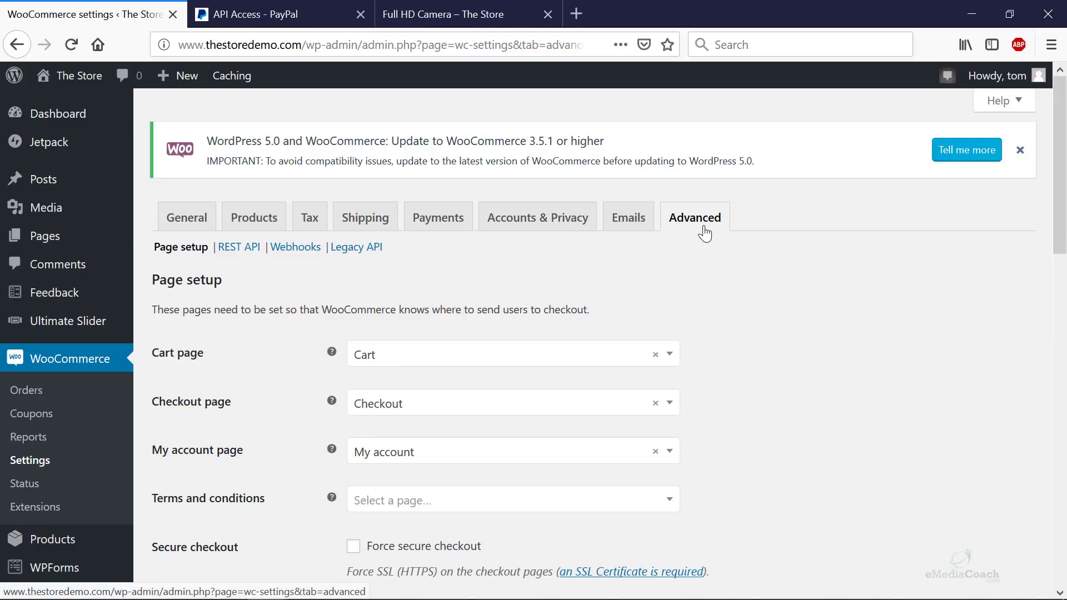
# - Scroll through Advanced Page setup, Checkout and Account endpoints, then back to the top
pyautogui.scroll(-2, 674, 240)
pyautogui.scroll(-1, 674, 240)
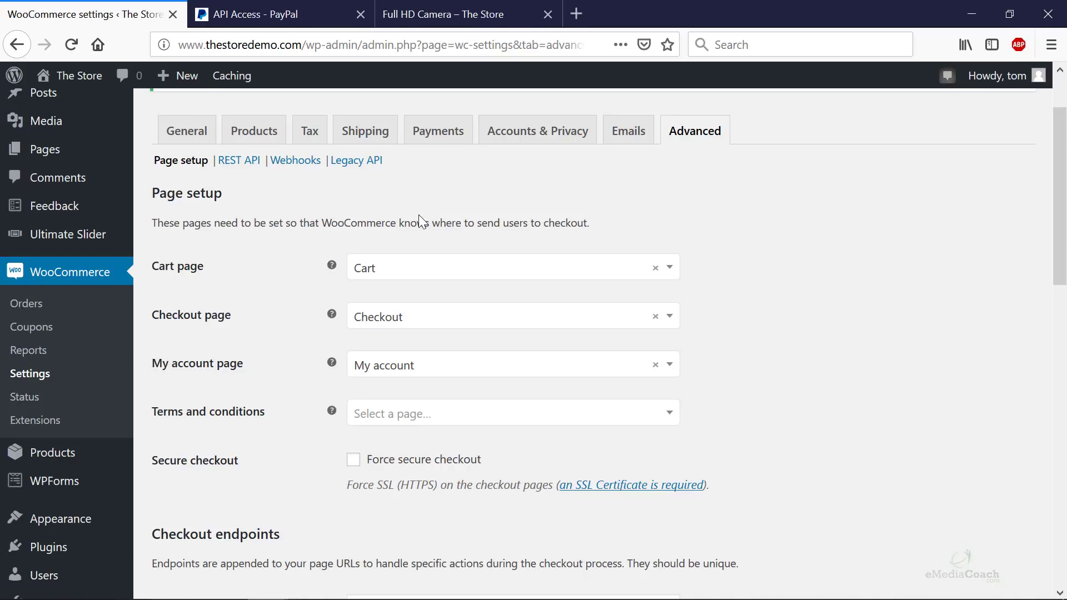
pyautogui.scroll(-3, 414, 219)
pyautogui.scroll(-9, 439, 293)
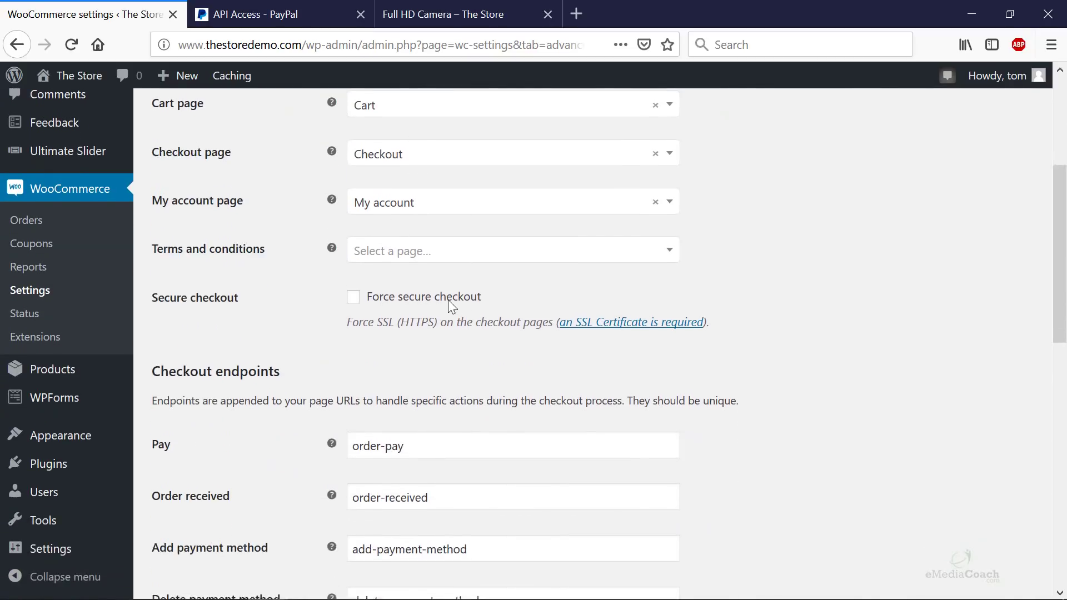
pyautogui.scroll(-17, 533, 306)
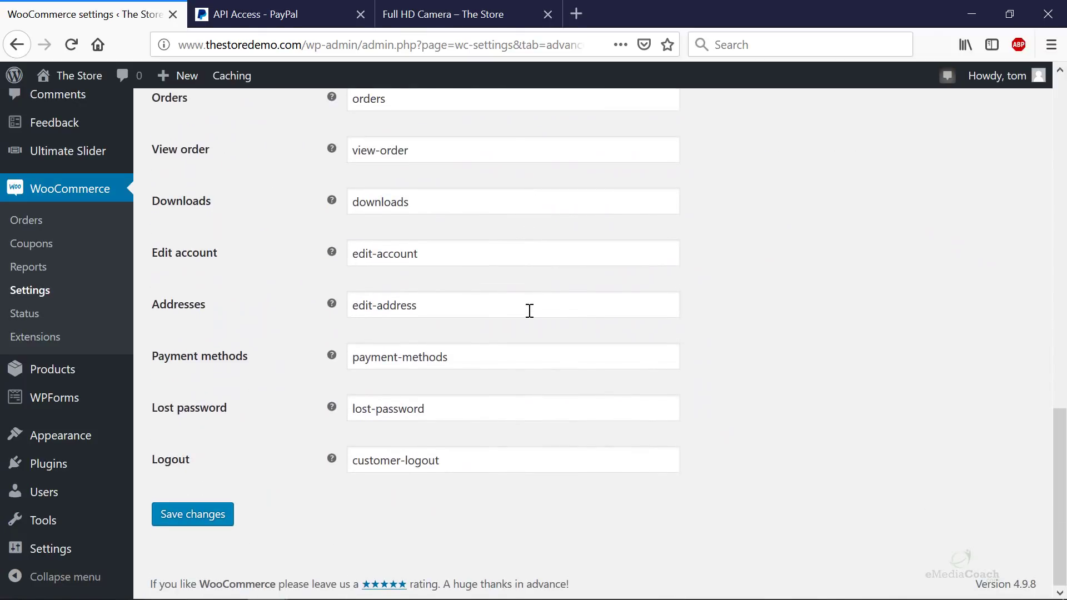
pyautogui.scroll(20, 530, 311)
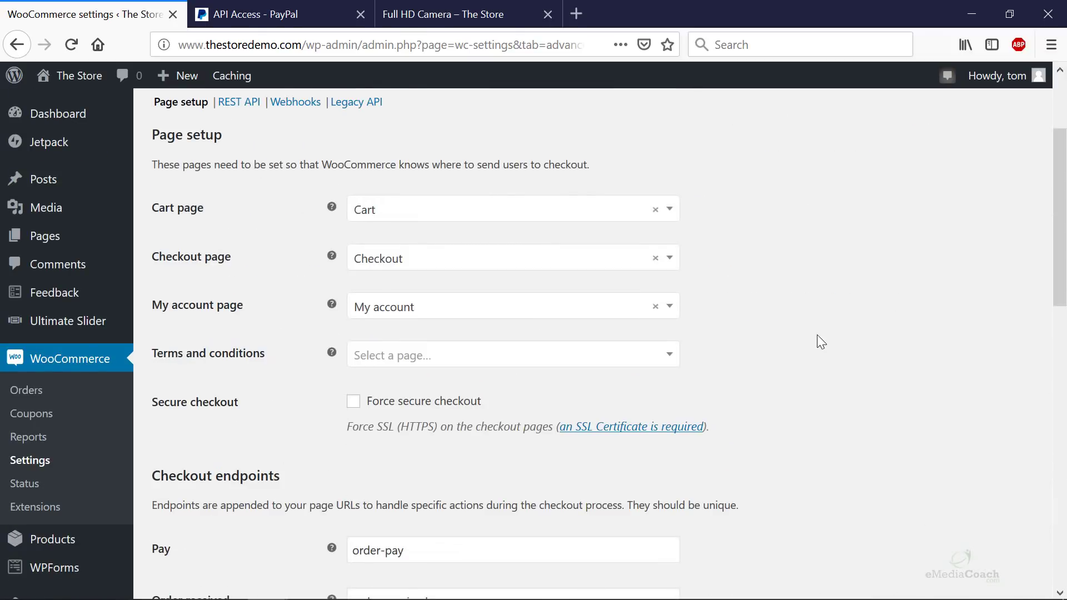
pyautogui.scroll(5, 817, 335)
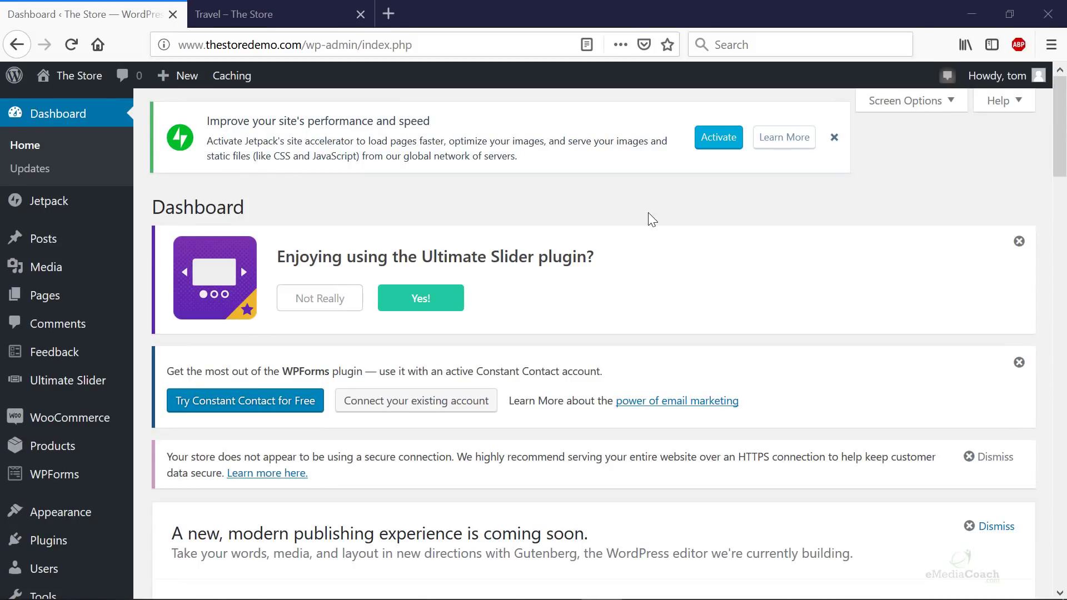
# - Go to WooCommerce Coupons and start the first coupon from the empty list
pyautogui.moveTo(69, 457)
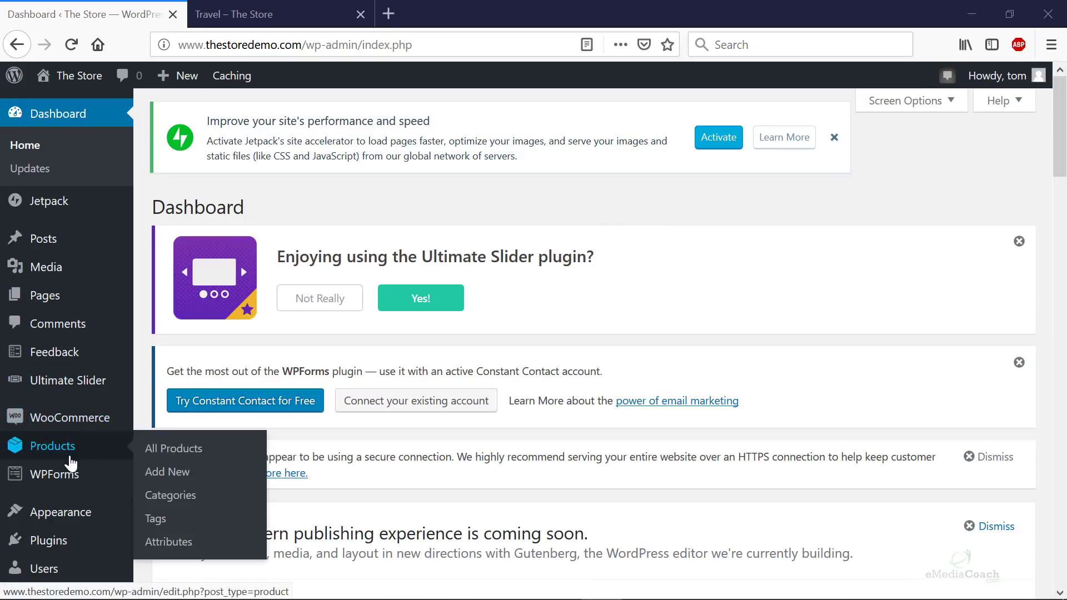
pyautogui.moveTo(81, 432)
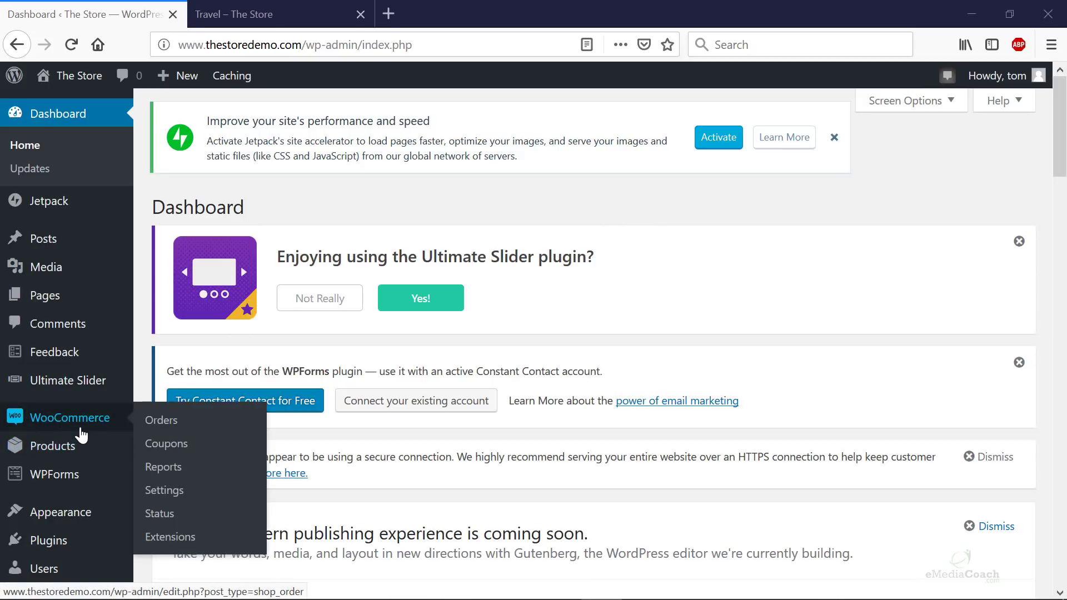
pyautogui.click(182, 444)
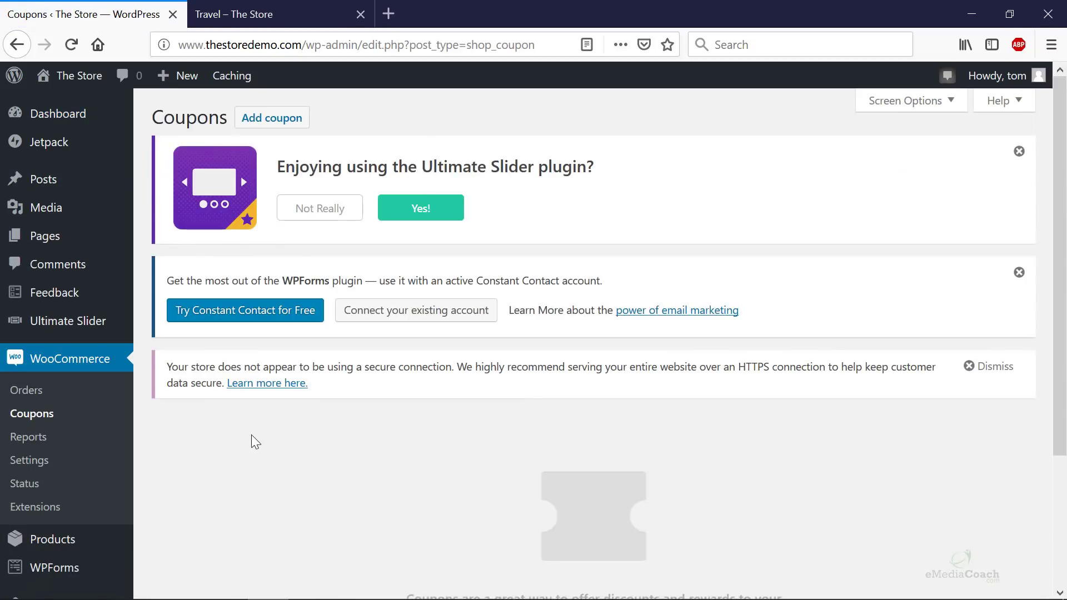
pyautogui.scroll(-3, 255, 435)
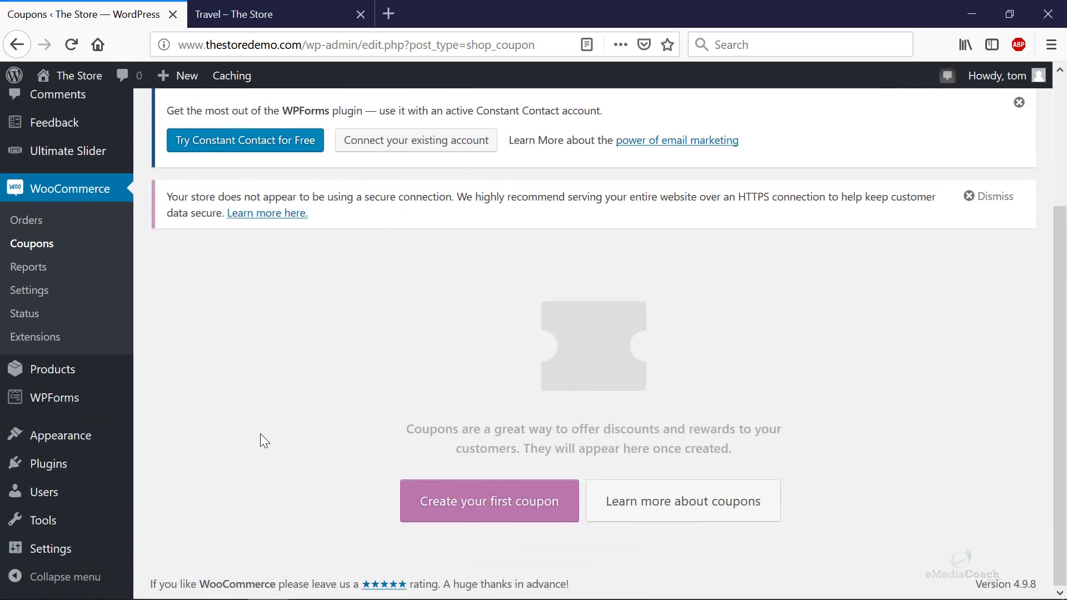
pyautogui.click(483, 513)
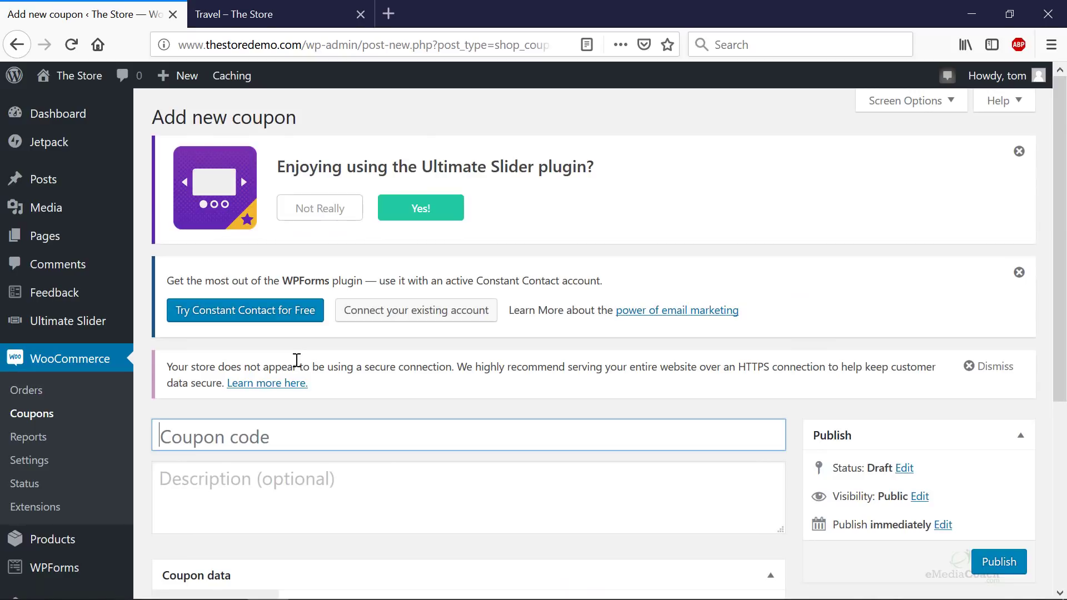
# - Enter coupon code 10OFF with the description '10% off'
pyautogui.write('10OFF')
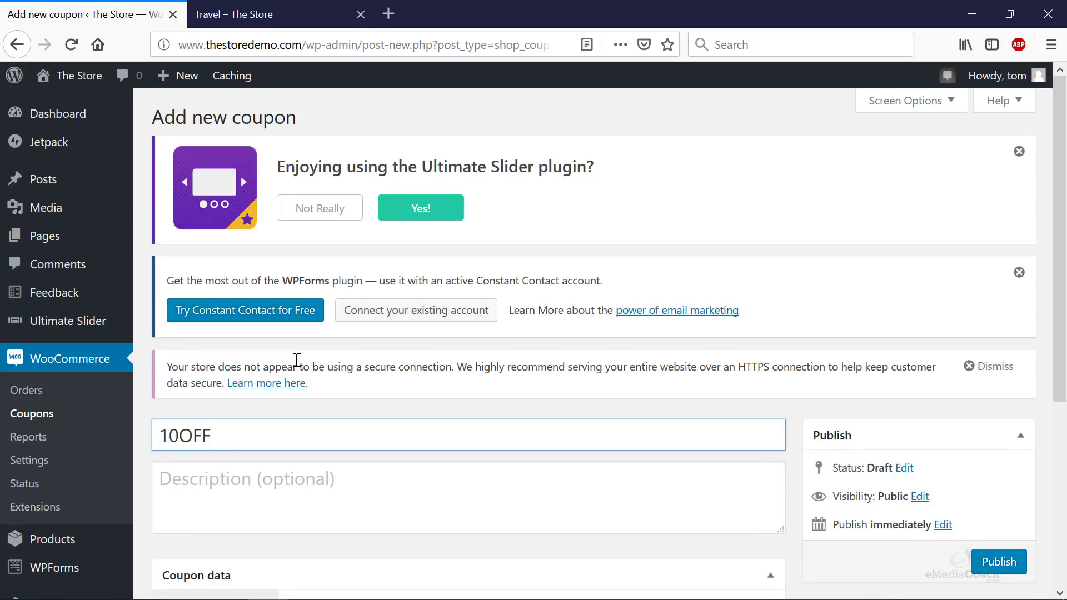
pyautogui.scroll(-3, 300, 335)
pyautogui.click(301, 338)
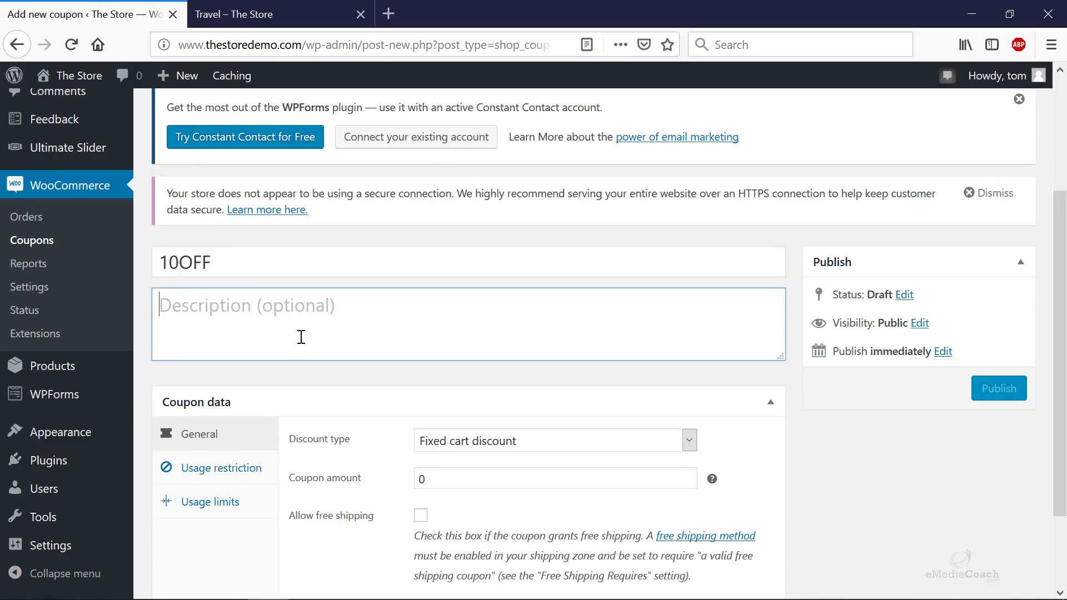
pyautogui.write('10% off')
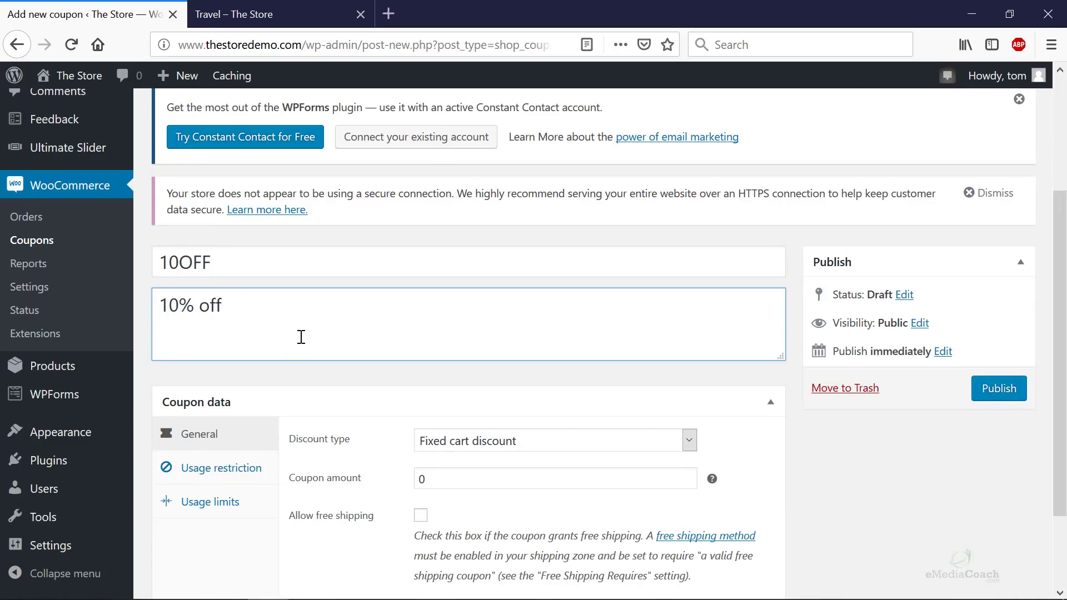
pyautogui.scroll(-2, 301, 337)
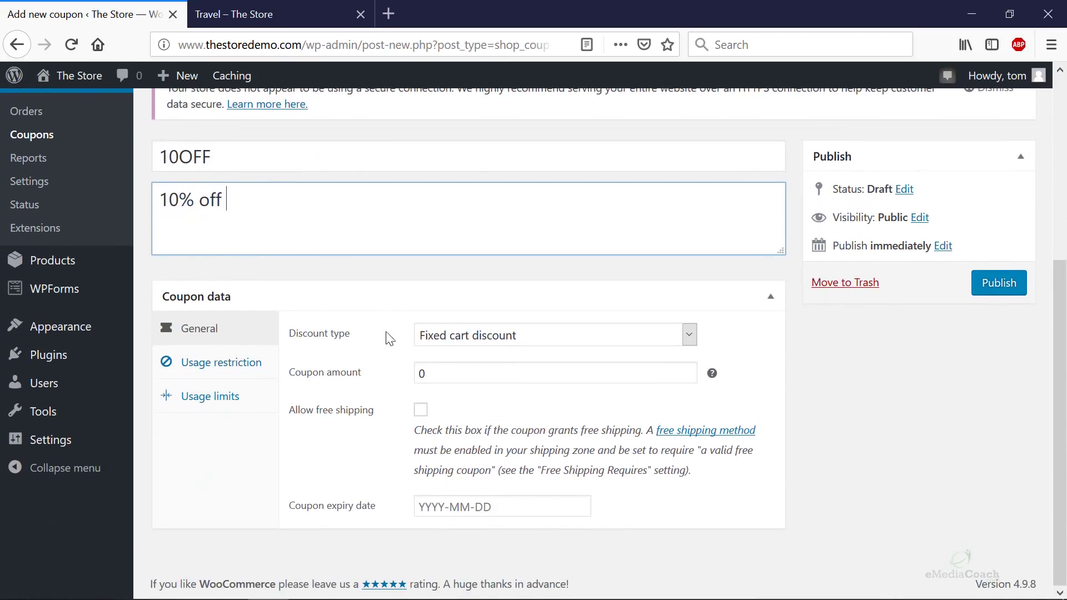
# - Make it a Percentage discount with a coupon amount of 10
pyautogui.click(474, 342)
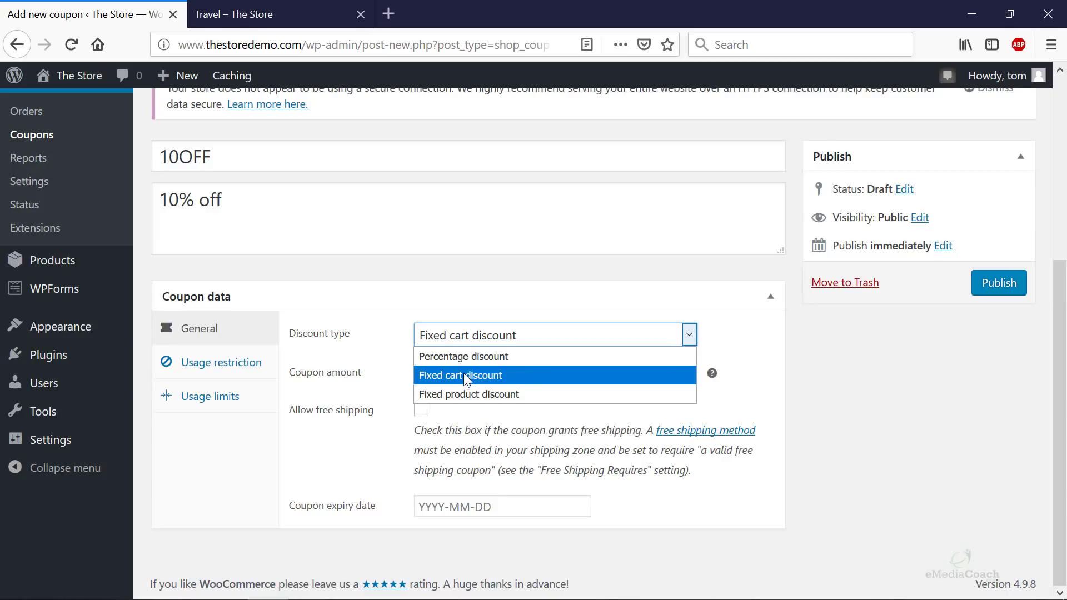
pyautogui.click(458, 359)
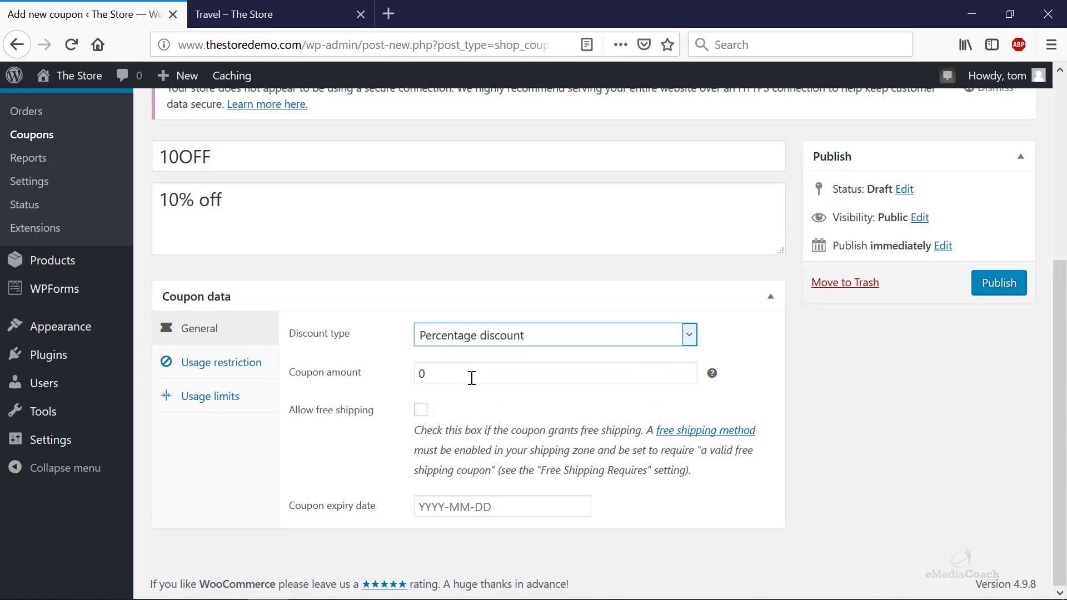
pyautogui.click(712, 373)
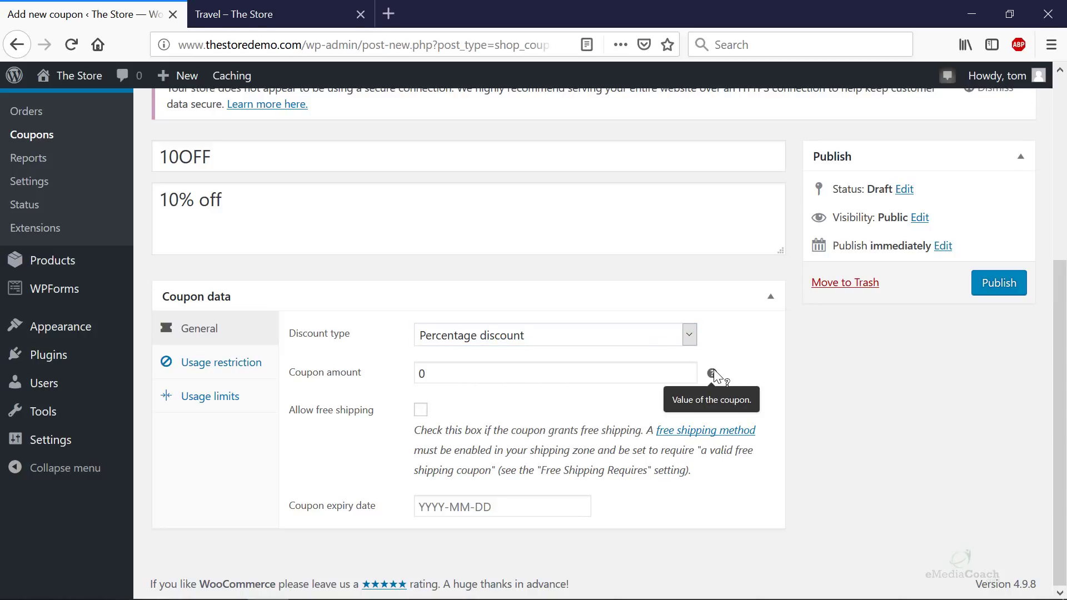
pyautogui.click(659, 375)
pyautogui.hotkey('ctrl', 'a')
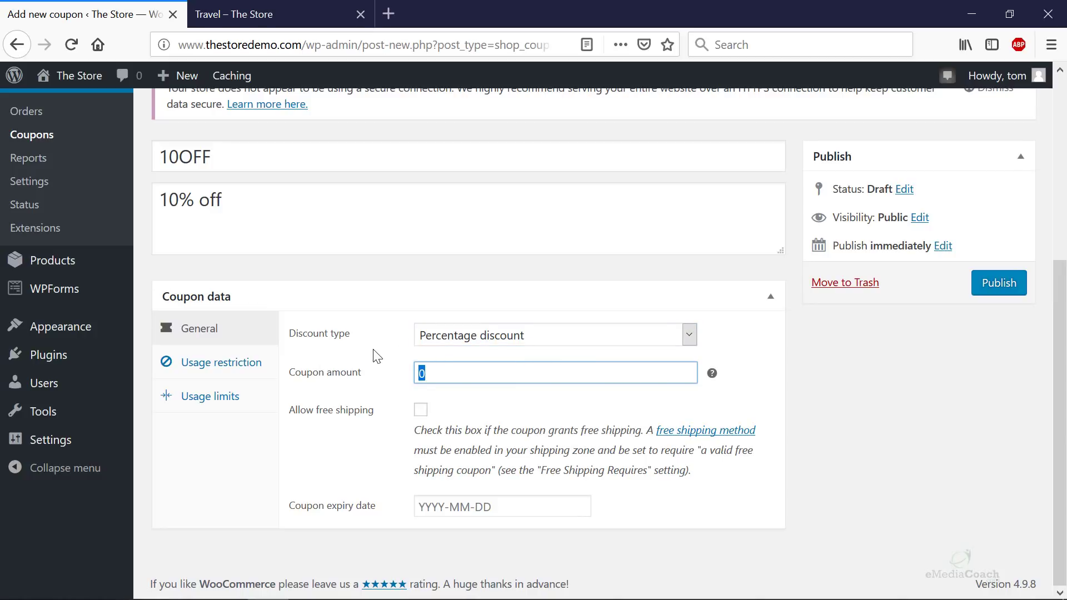
pyautogui.write('10')
# - Rename the code to DISCOUNTED, keep 10 percent, and set expiry to 2018-12-14
pyautogui.moveTo(179, 157); pyautogui.dragTo(113, 160)
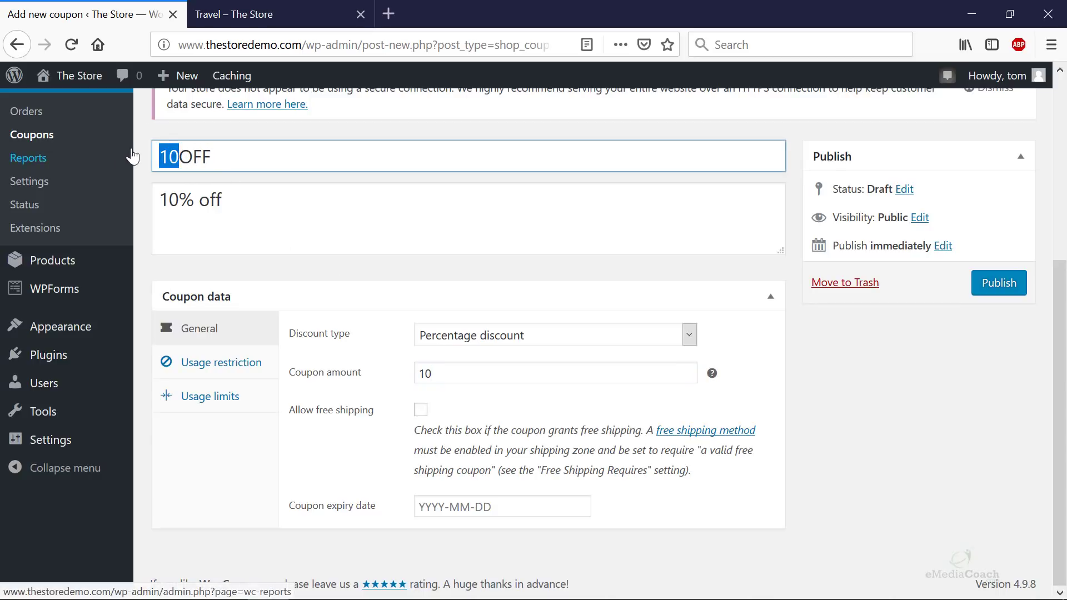
pyautogui.hotkey('ctrl', 'a')
pyautogui.write('DISCOUN')
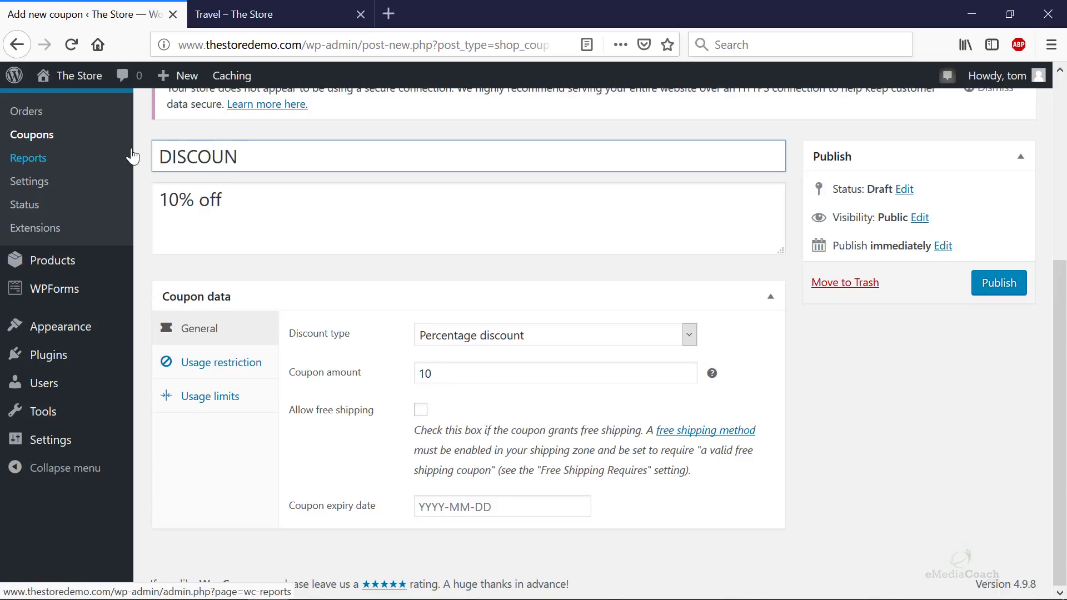
pyautogui.write('TED')
pyautogui.click(467, 374)
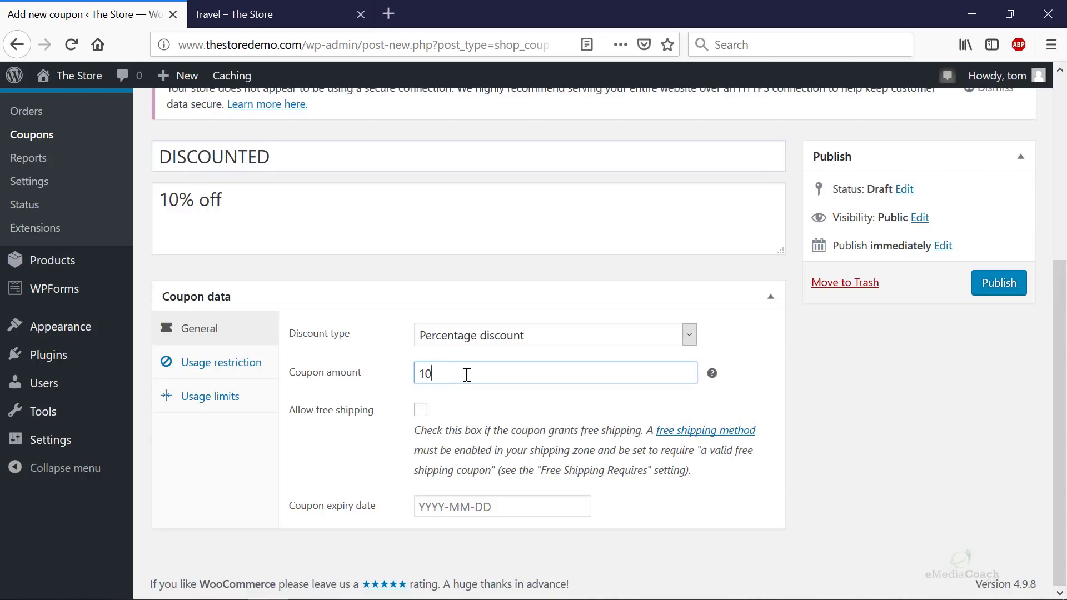
pyautogui.hotkey('ctrl', 'a')
pyautogui.write('10')
pyautogui.doubleClick(459, 375)
pyautogui.click(469, 346)
pyautogui.click(469, 345)
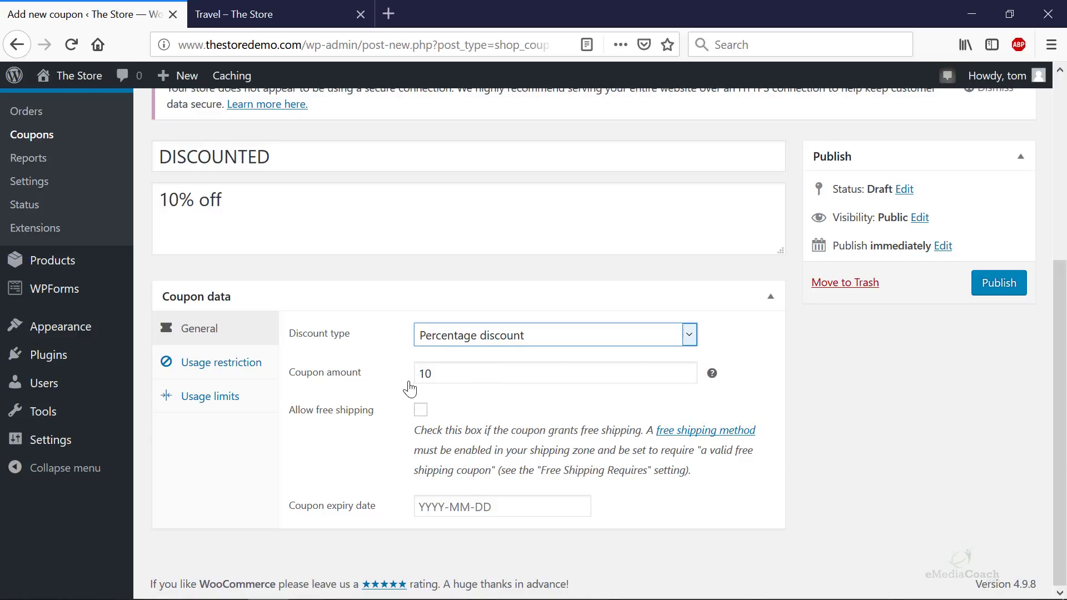
pyautogui.click(466, 507)
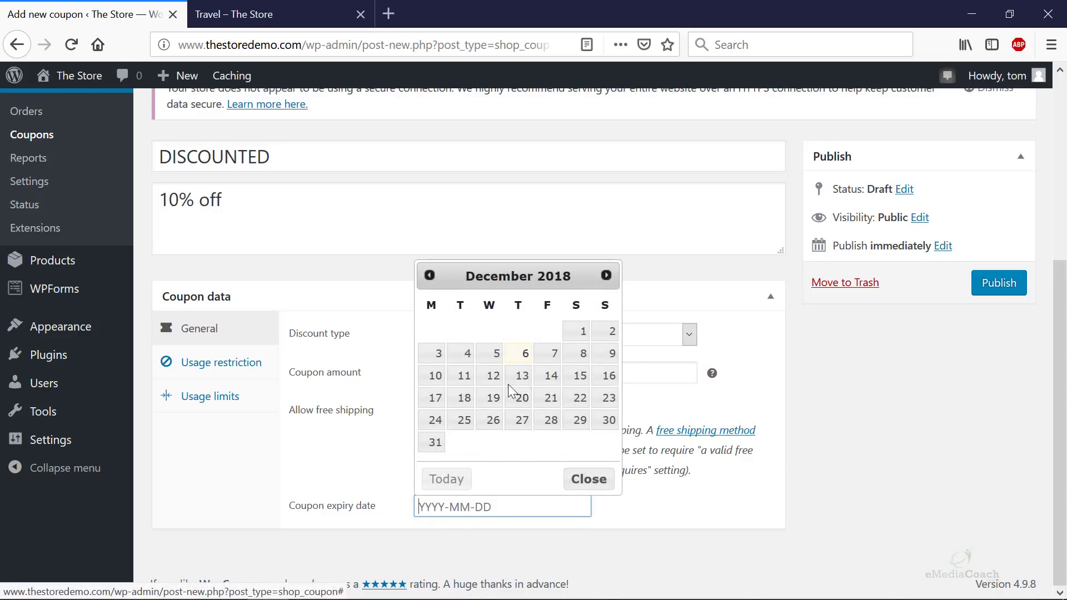
pyautogui.click(552, 378)
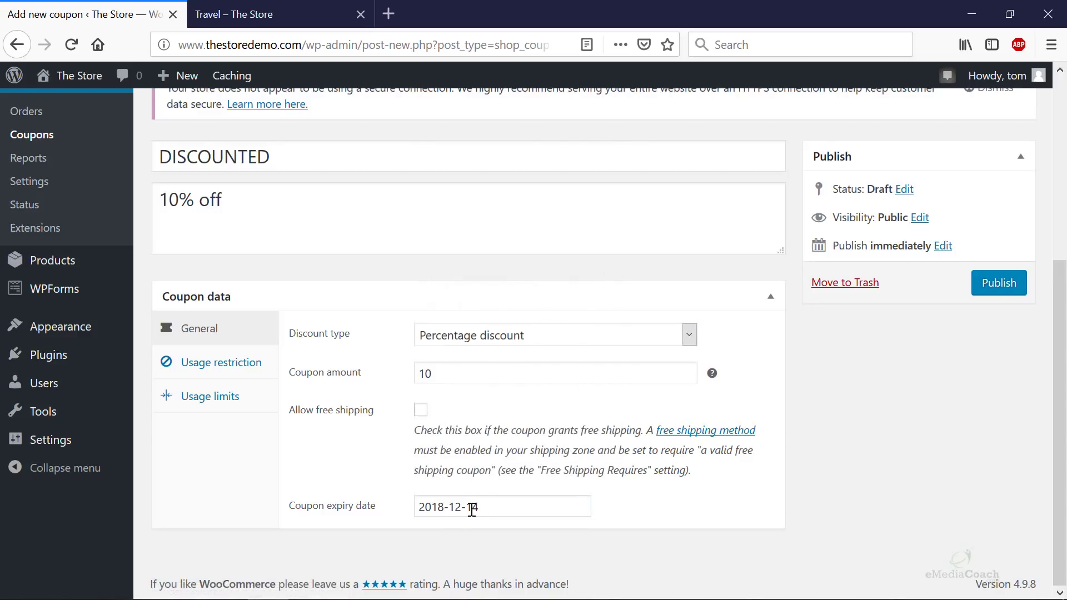
# - Set the coupon's usage restriction minimum spend to 50
pyautogui.click(219, 371)
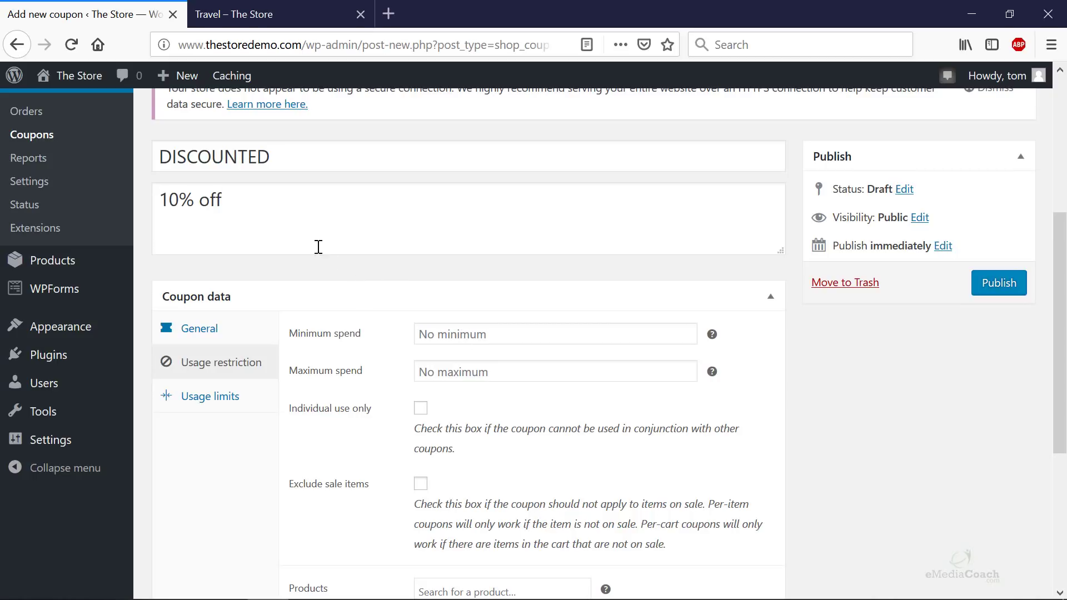
pyautogui.click(444, 334)
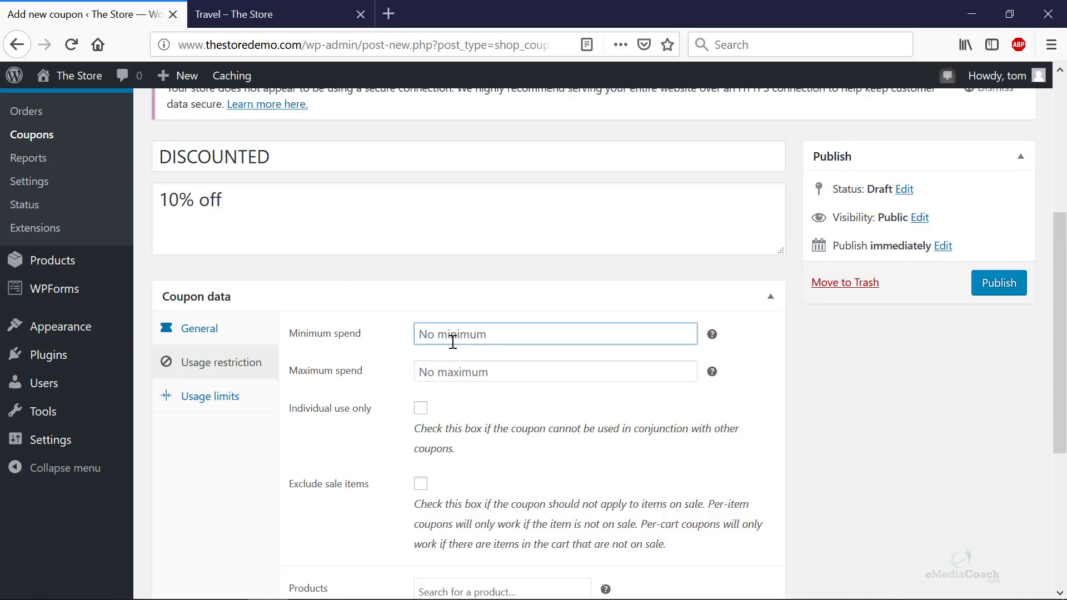
pyautogui.write('50')
pyautogui.scroll(-3, 469, 455)
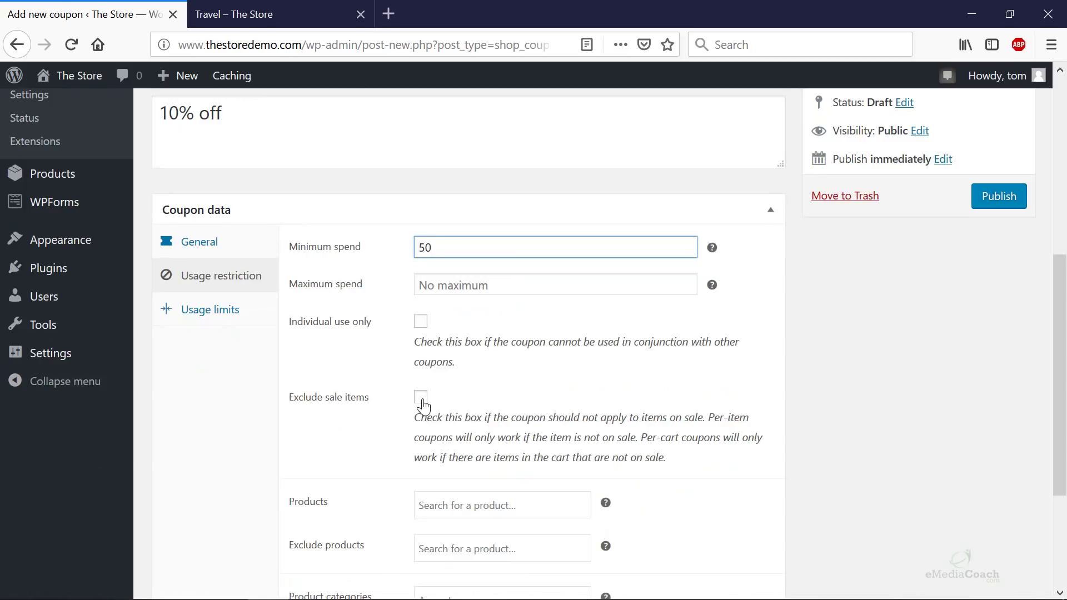
pyautogui.scroll(-3, 422, 405)
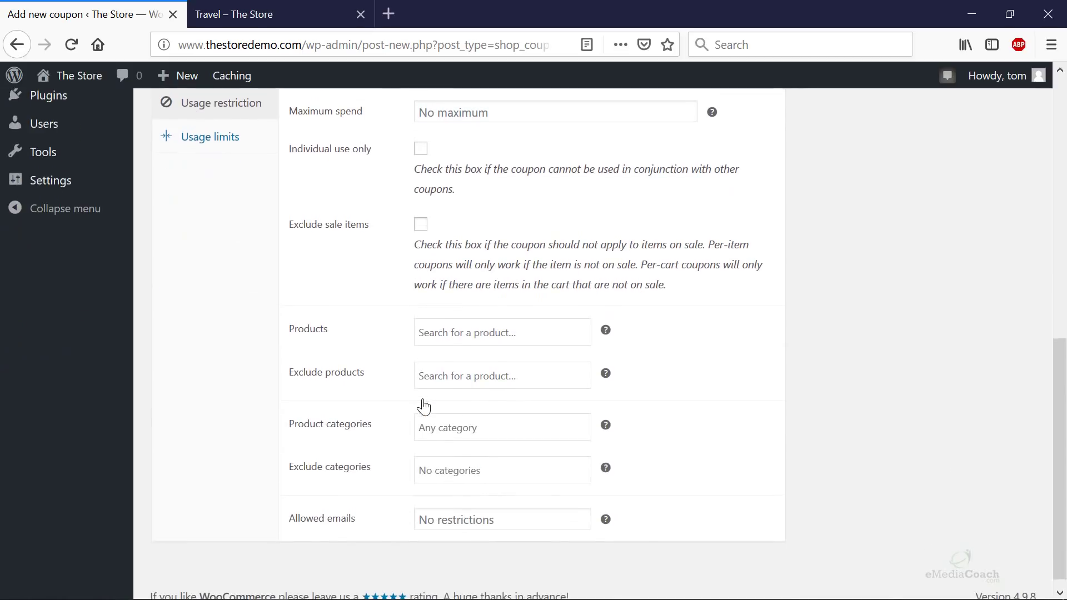
# - Restrict the coupon to the Travel product category
pyautogui.click(541, 340)
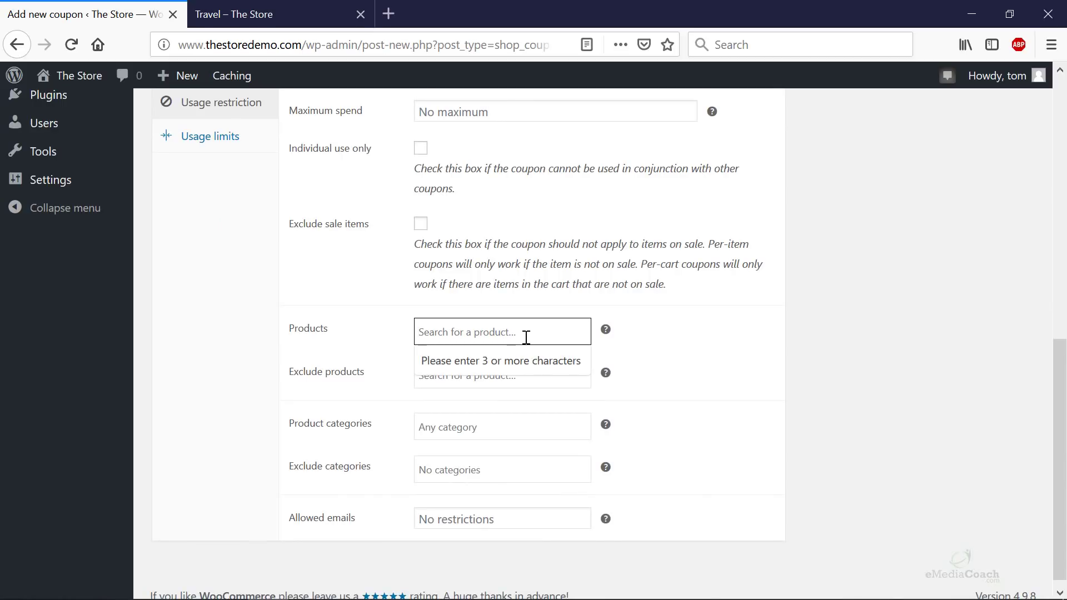
pyautogui.click(491, 384)
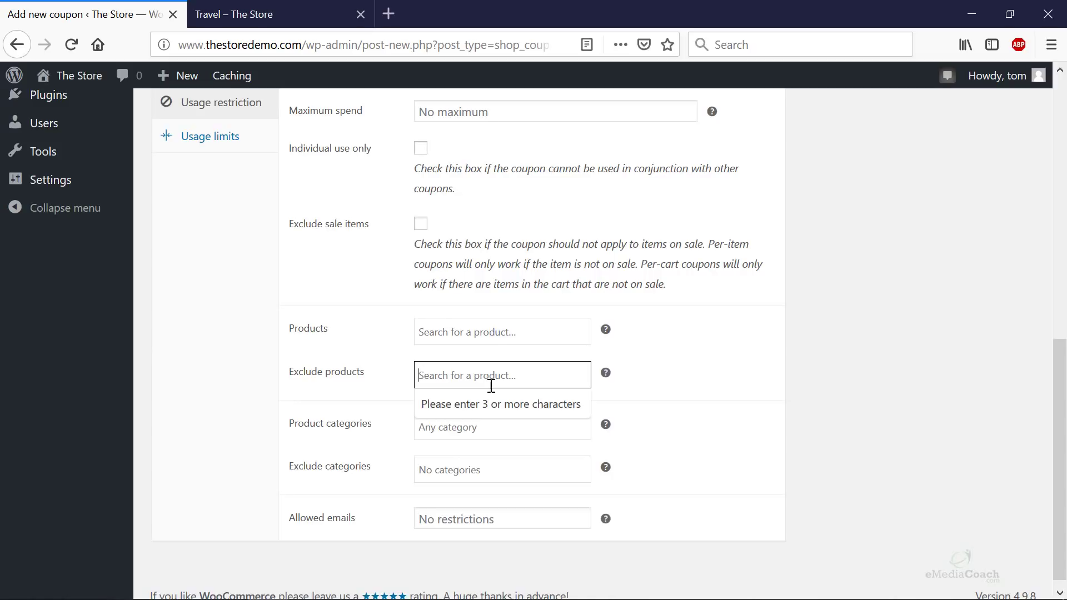
pyautogui.click(476, 426)
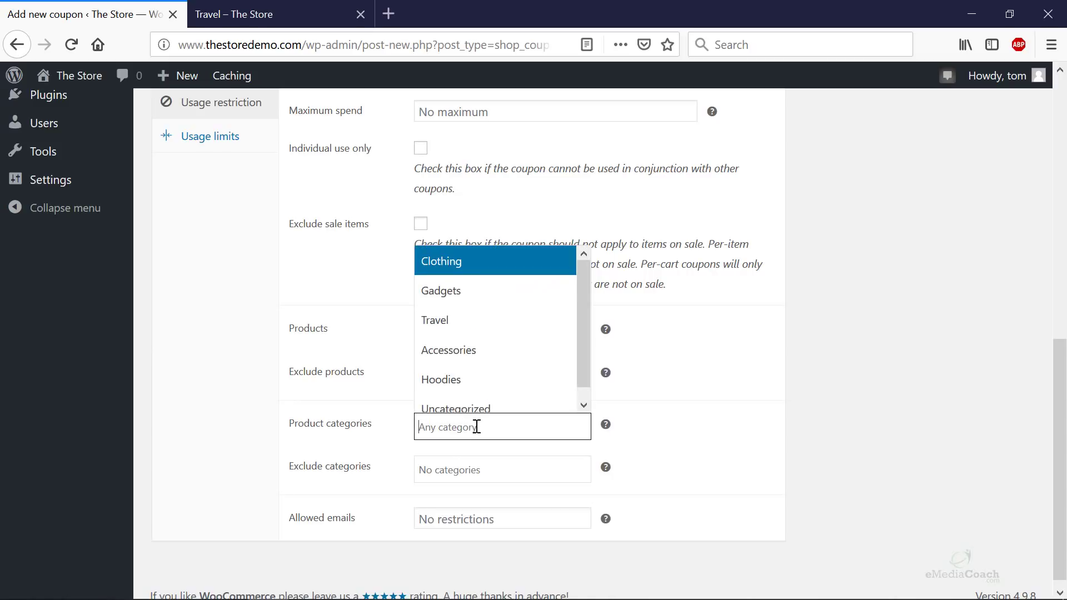
pyautogui.click(472, 334)
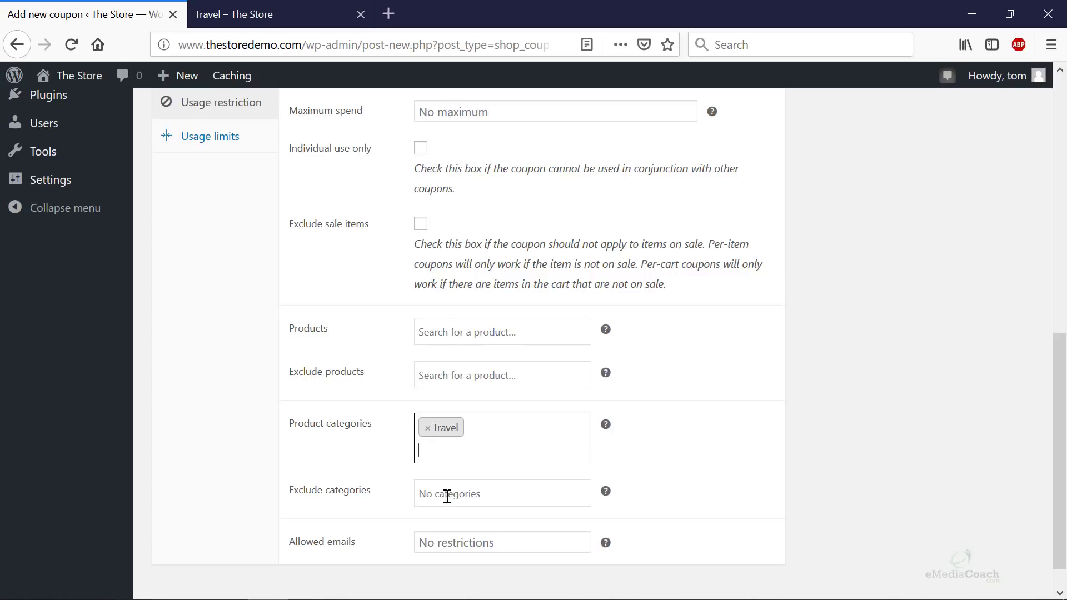
pyautogui.scroll(3, 447, 496)
pyautogui.scroll(-3, 472, 397)
pyautogui.scroll(3, 389, 399)
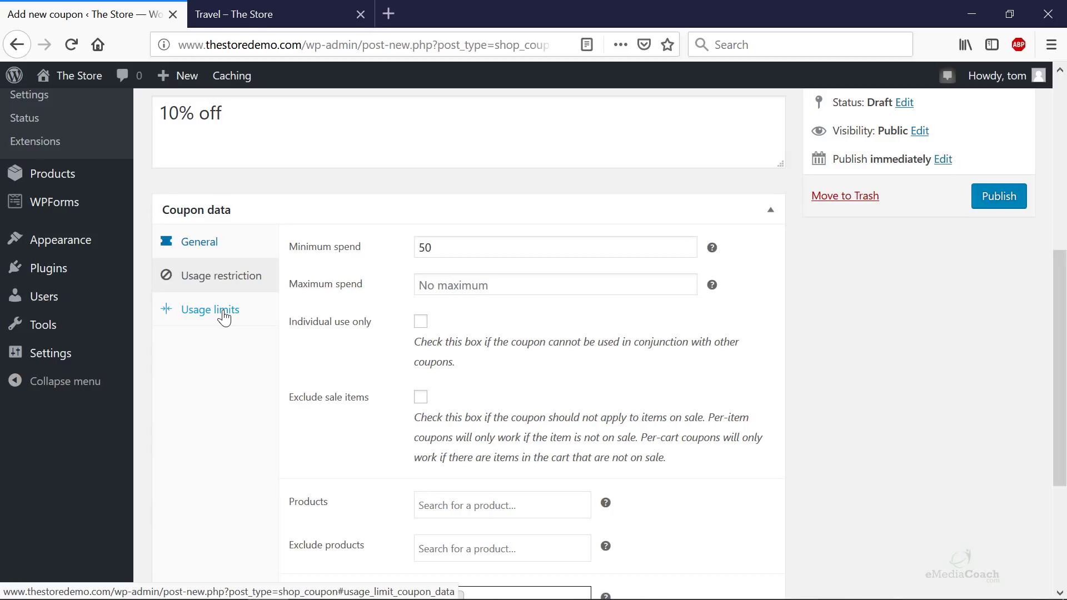
# - Limit the DISCOUNTED coupon to 1 use per user, then publish and update it
pyautogui.click(224, 316)
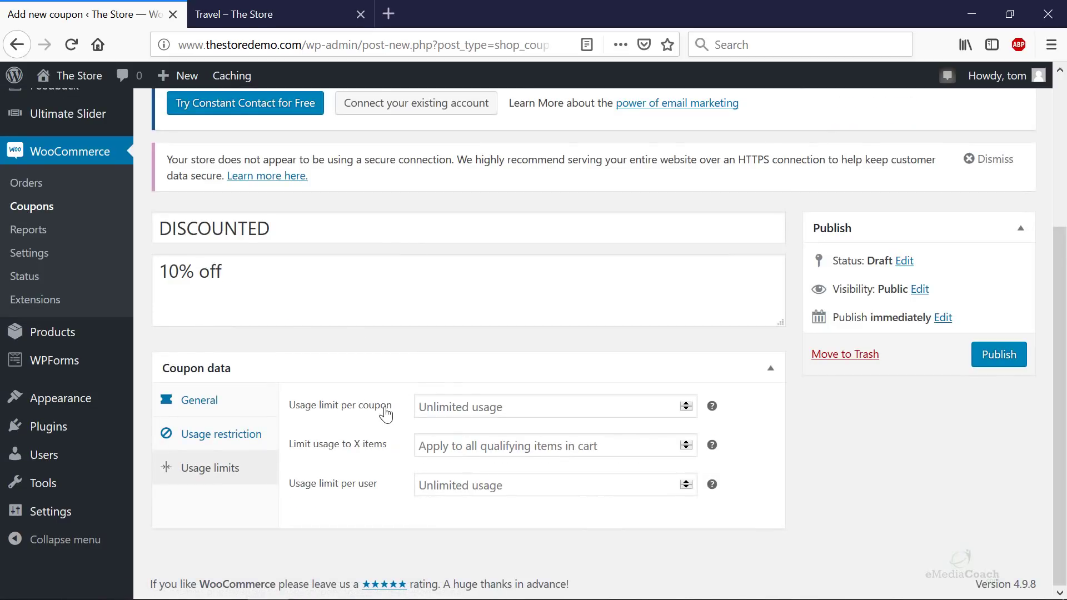
pyautogui.click(517, 405)
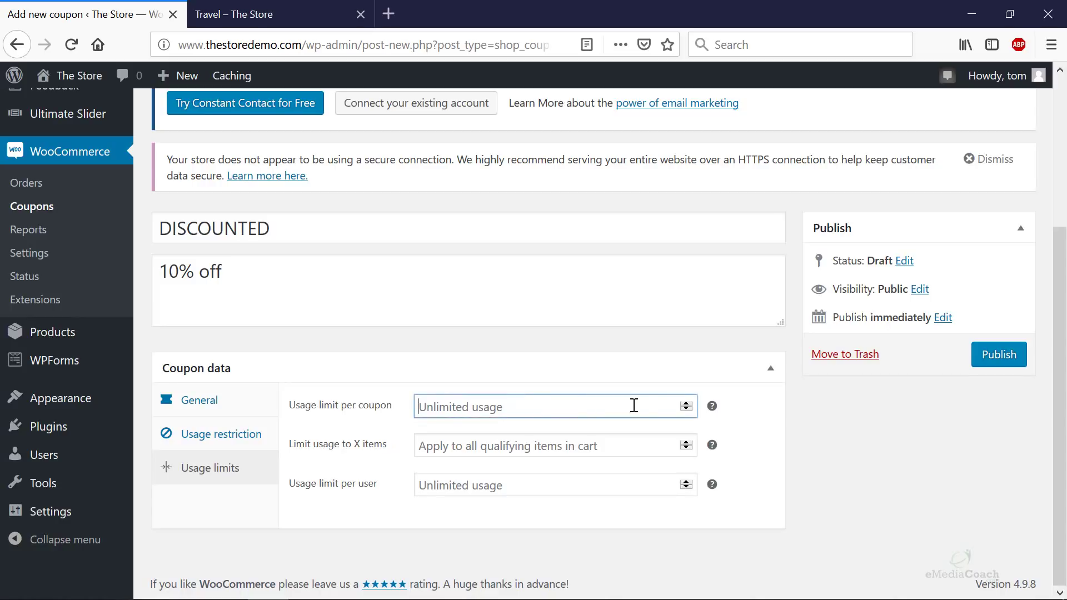
pyautogui.click(685, 402)
pyautogui.click(686, 401)
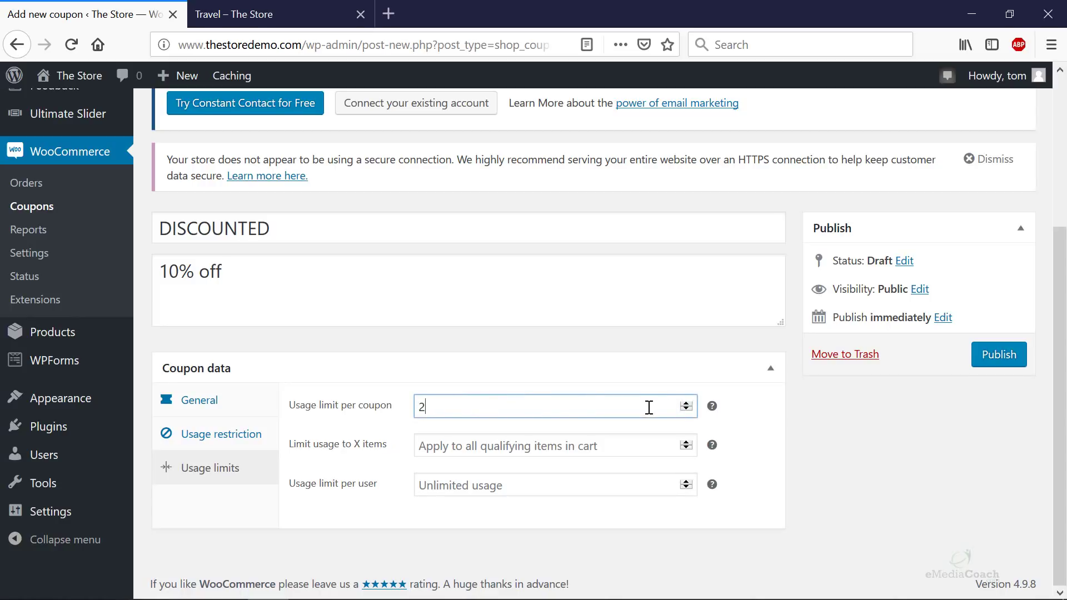
pyautogui.click(687, 410)
pyautogui.moveTo(441, 407); pyautogui.dragTo(389, 406)
pyautogui.write('1')
pyautogui.moveTo(441, 406); pyautogui.dragTo(404, 406)
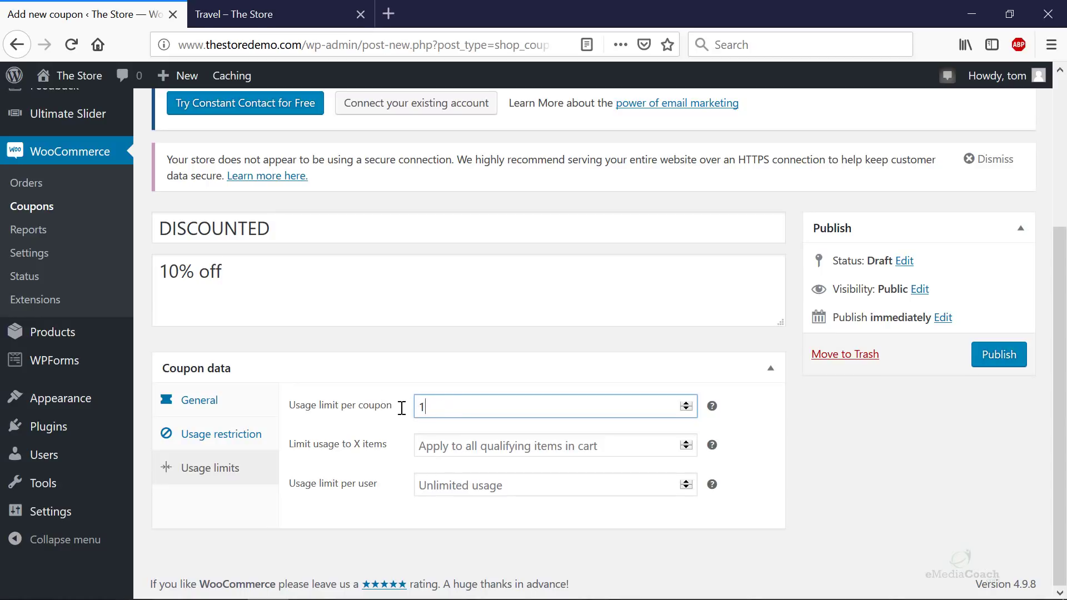
pyautogui.click(689, 410)
pyautogui.click(687, 482)
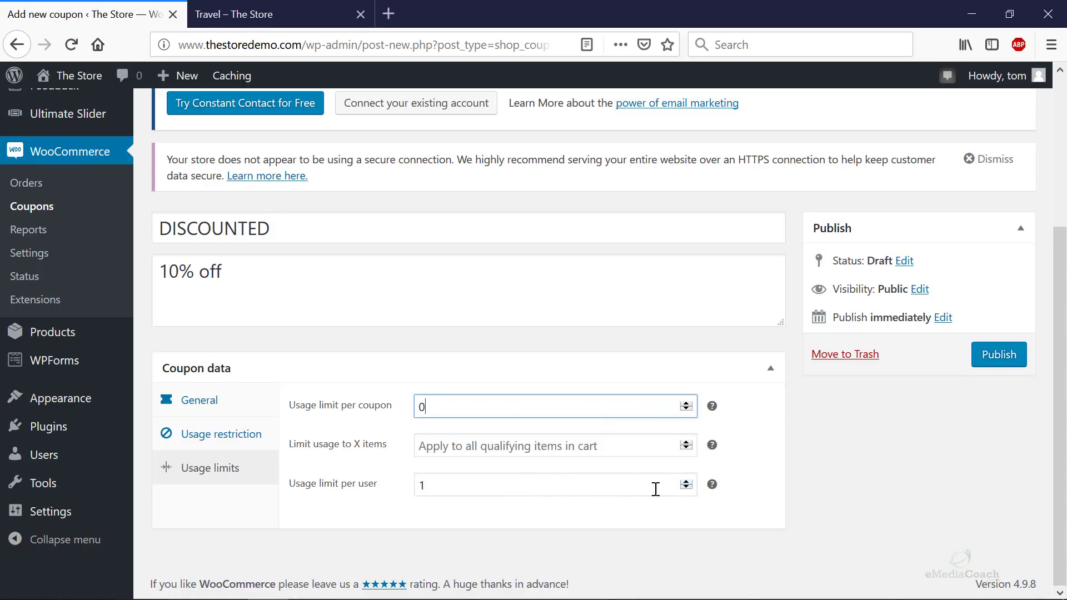
pyautogui.click(618, 491)
pyautogui.press('Return')
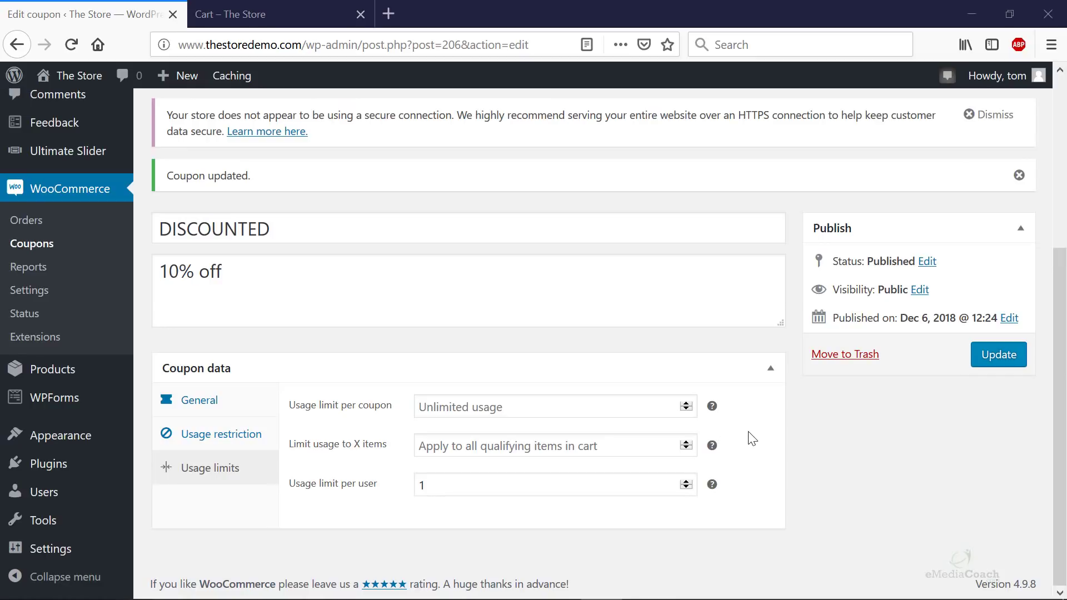
pyautogui.click(992, 359)
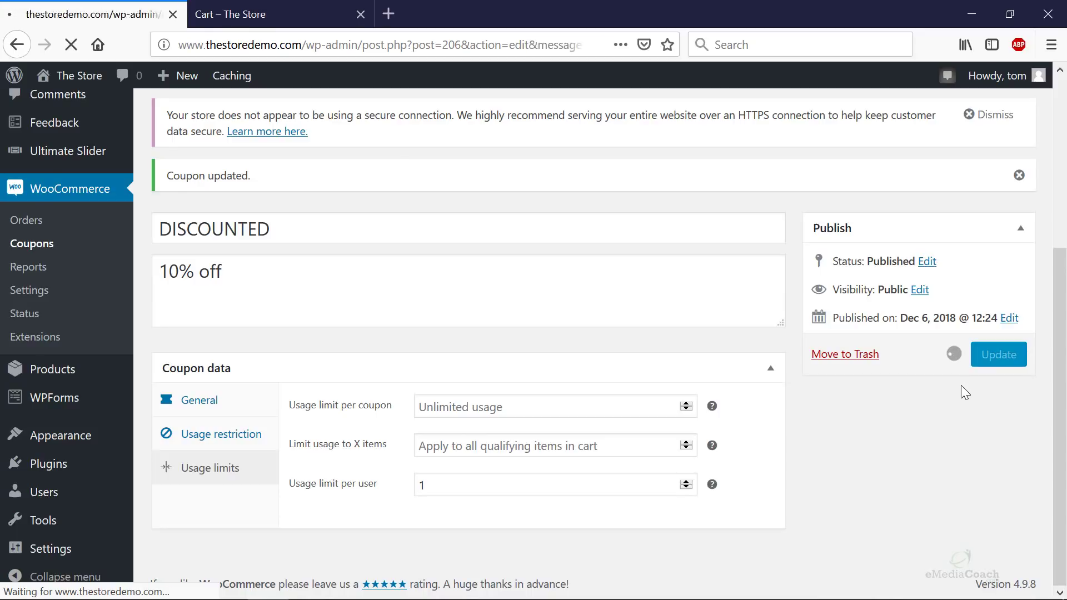
# - Copy the store's web address and open a new private browsing window
pyautogui.scroll(-3, 648, 378)
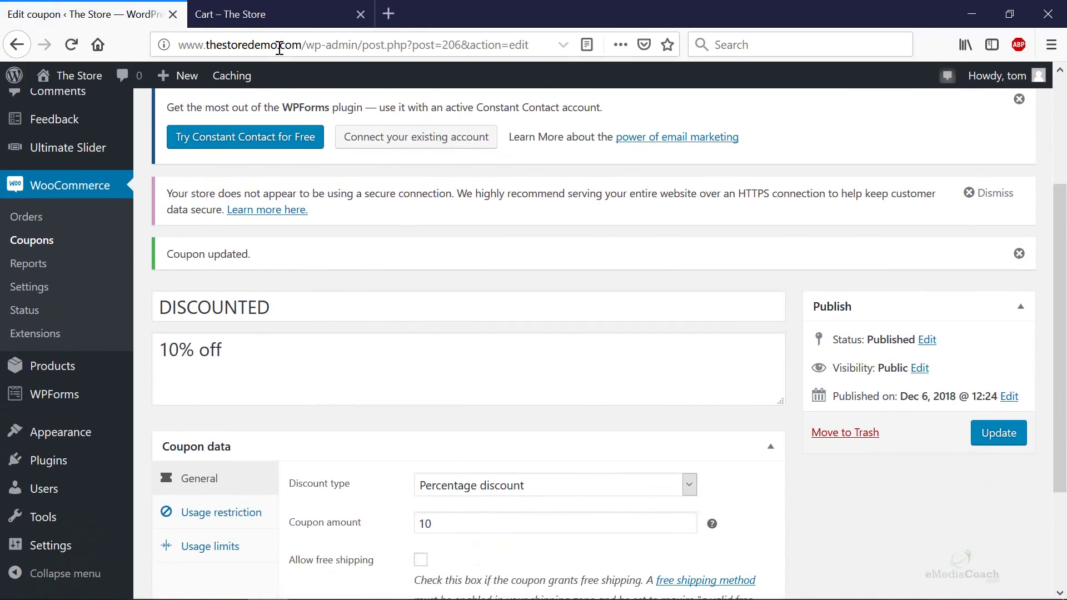
pyautogui.moveTo(306, 46); pyautogui.dragTo(29, 37)
pyautogui.hotkey('ctrl', 'c')
pyautogui.press('alt')
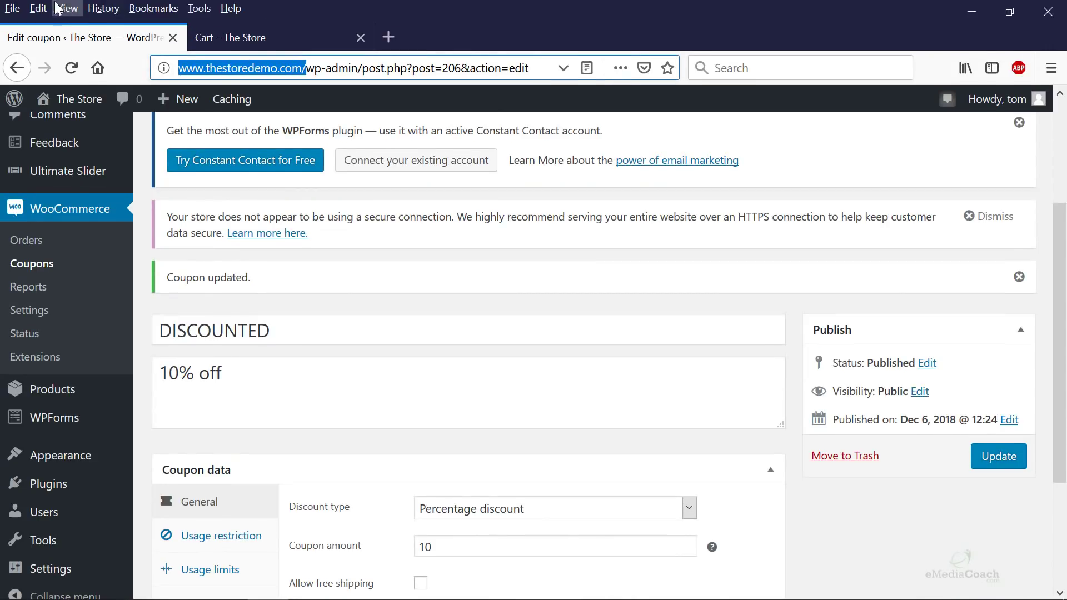
pyautogui.press('f')
pyautogui.click(68, 62)
# - Load the storefront in the private window and add the $45.00 Bag from Travel to the cart
pyautogui.hotkey('ctrl', 'v')
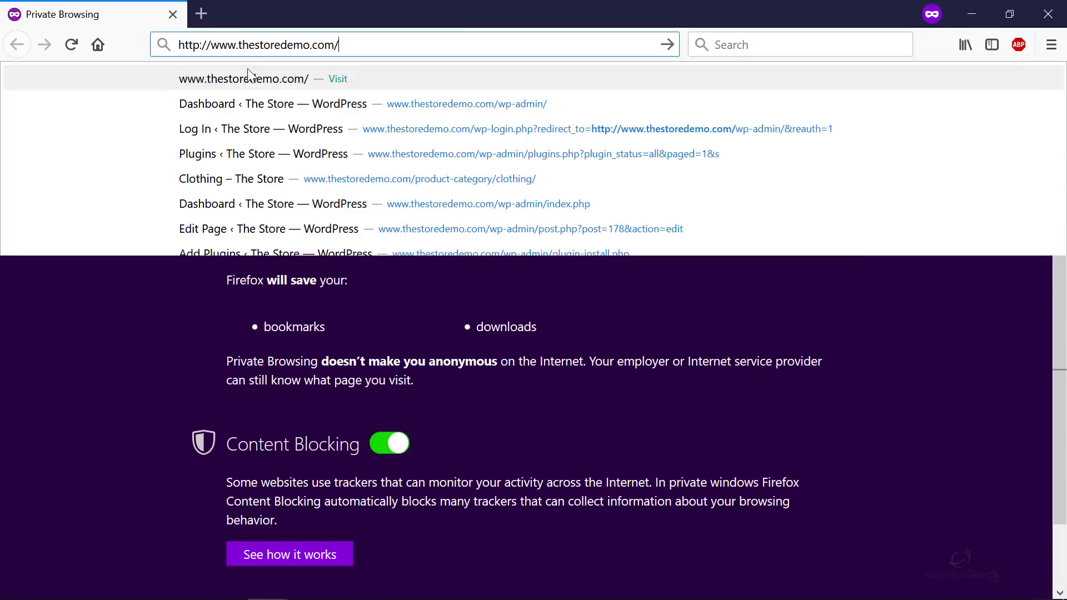
pyautogui.press('Return')
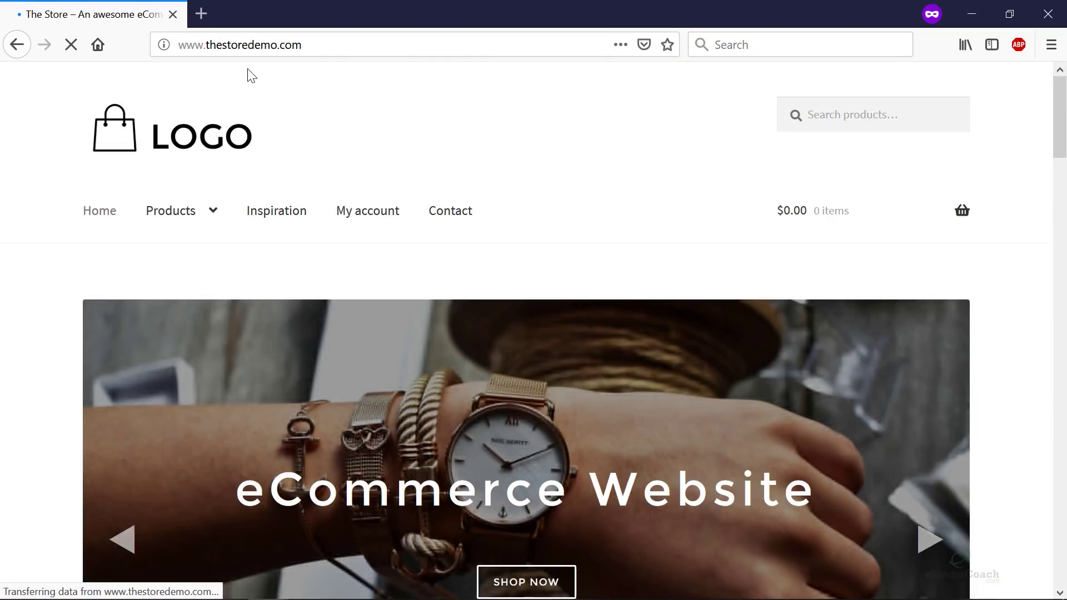
pyautogui.moveTo(174, 210)
pyautogui.click(166, 341)
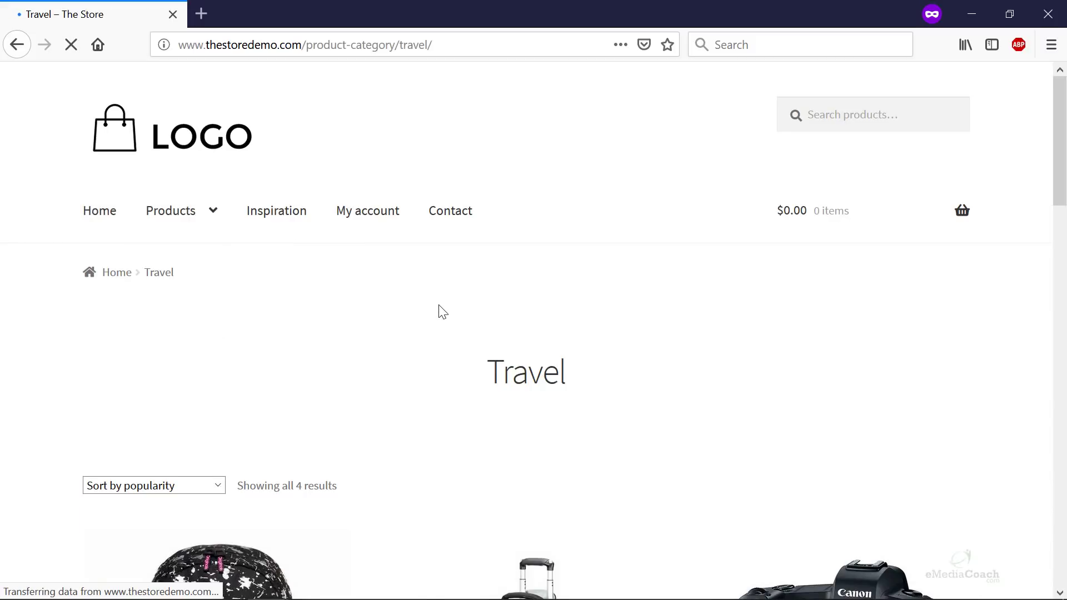
pyautogui.scroll(-5, 439, 309)
pyautogui.scroll(-3, 438, 313)
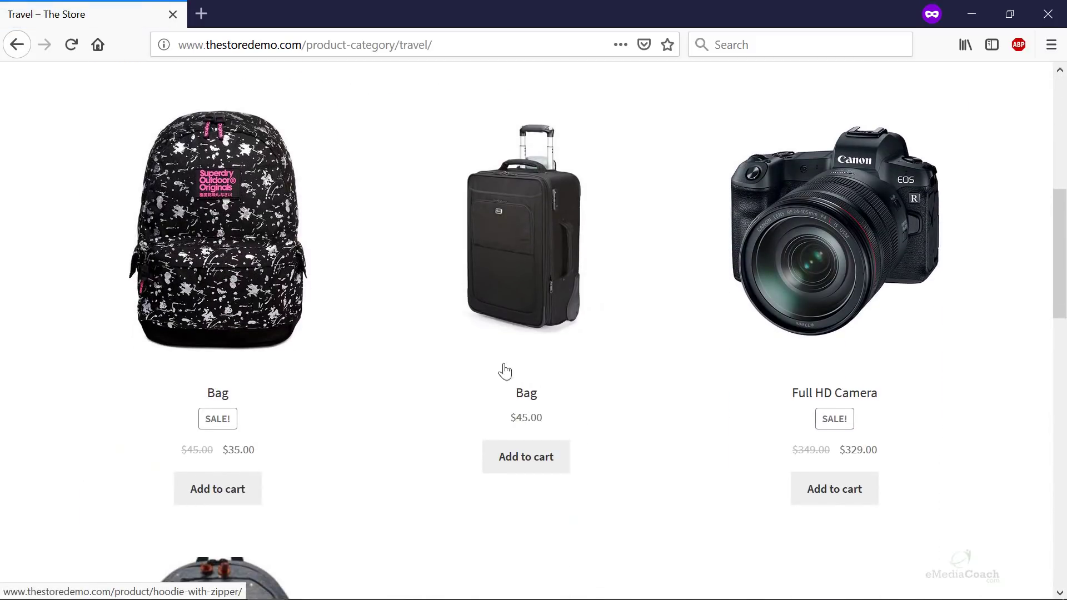
pyautogui.click(526, 464)
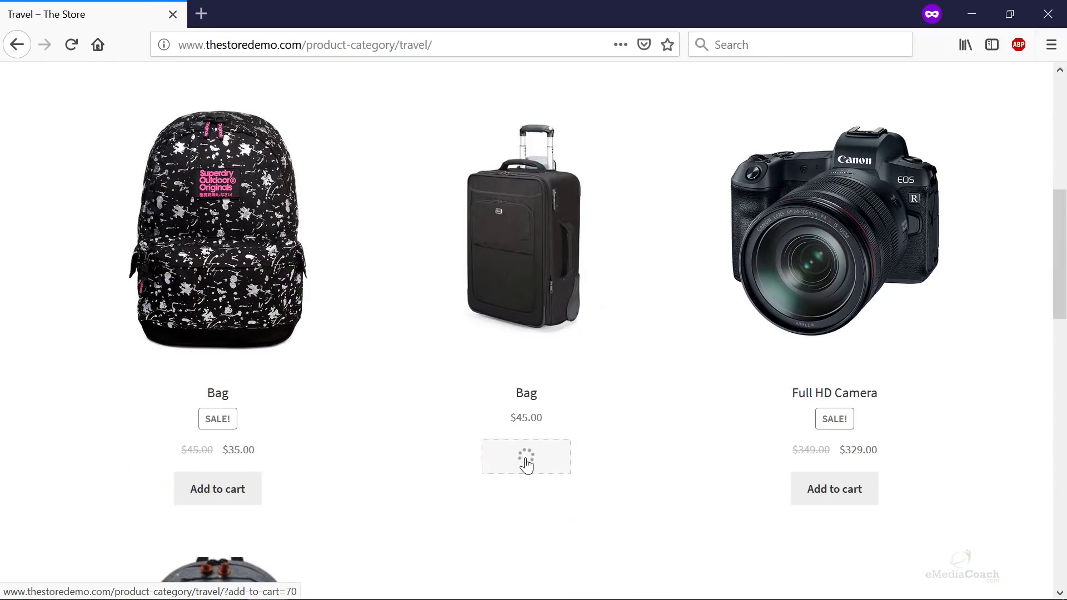
pyautogui.click(580, 463)
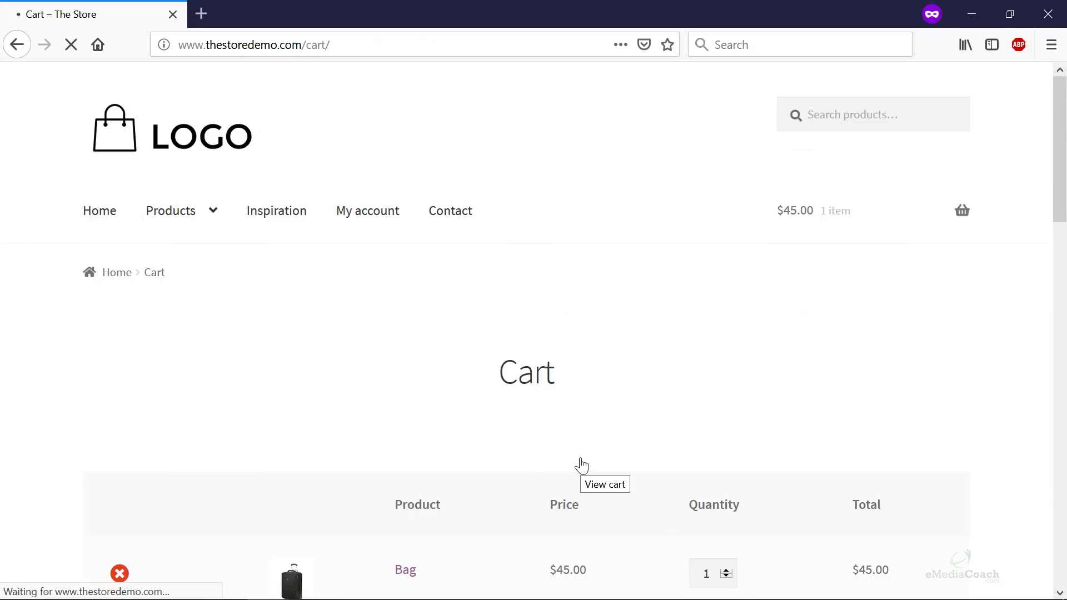
# - Enter the DISCOUNTED code in the cart's coupon code field
pyautogui.scroll(-4, 393, 426)
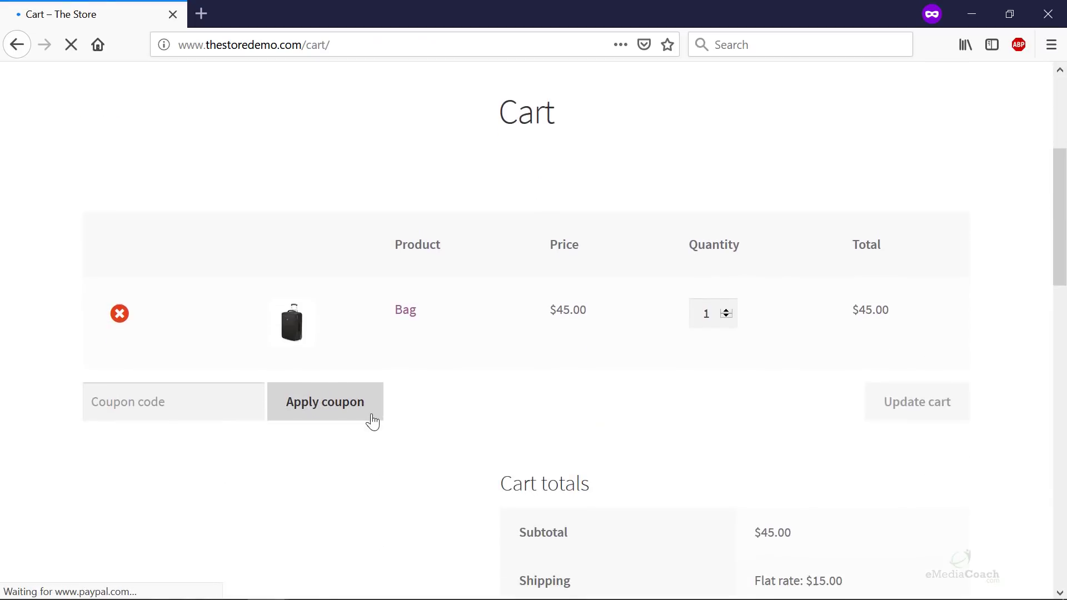
pyautogui.click(223, 405)
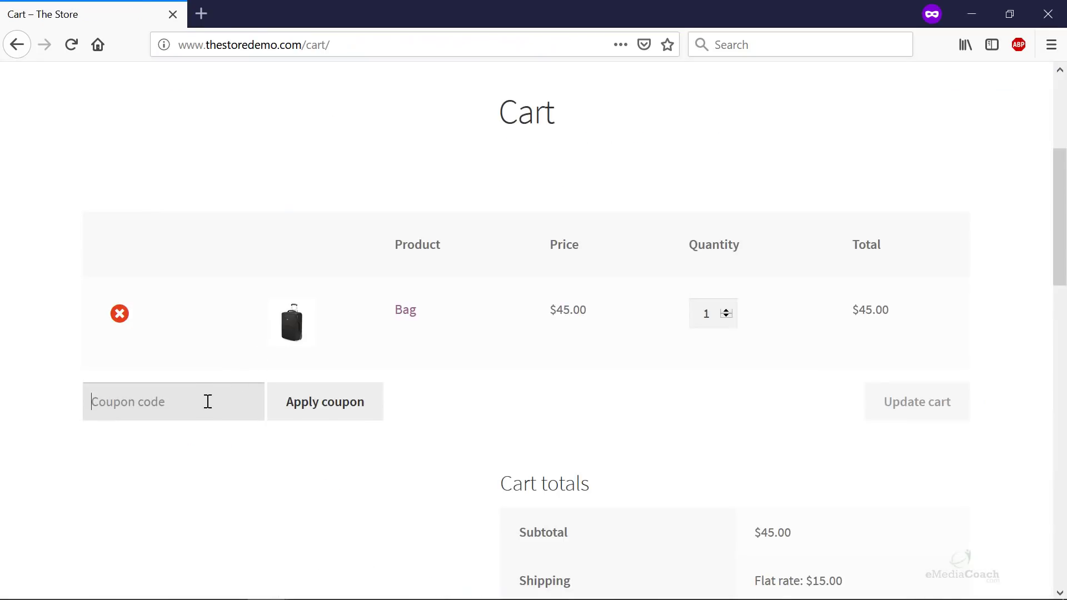
pyautogui.write('DISCOUNTED')
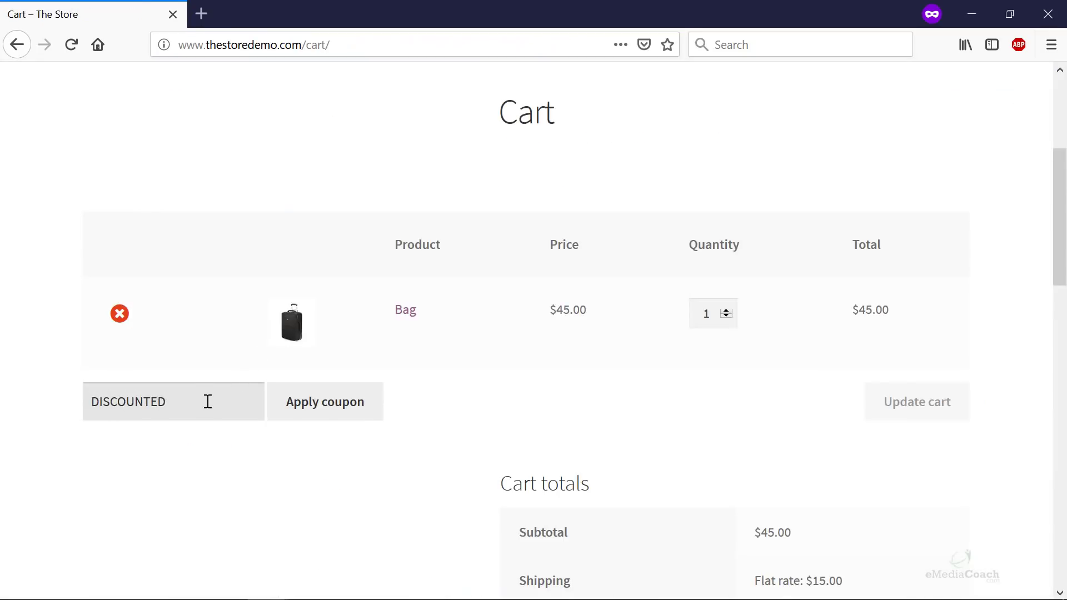
# - Try the coupon, hit the $50 minimum spend error, and raise the Bag quantity to 2
pyautogui.click(335, 414)
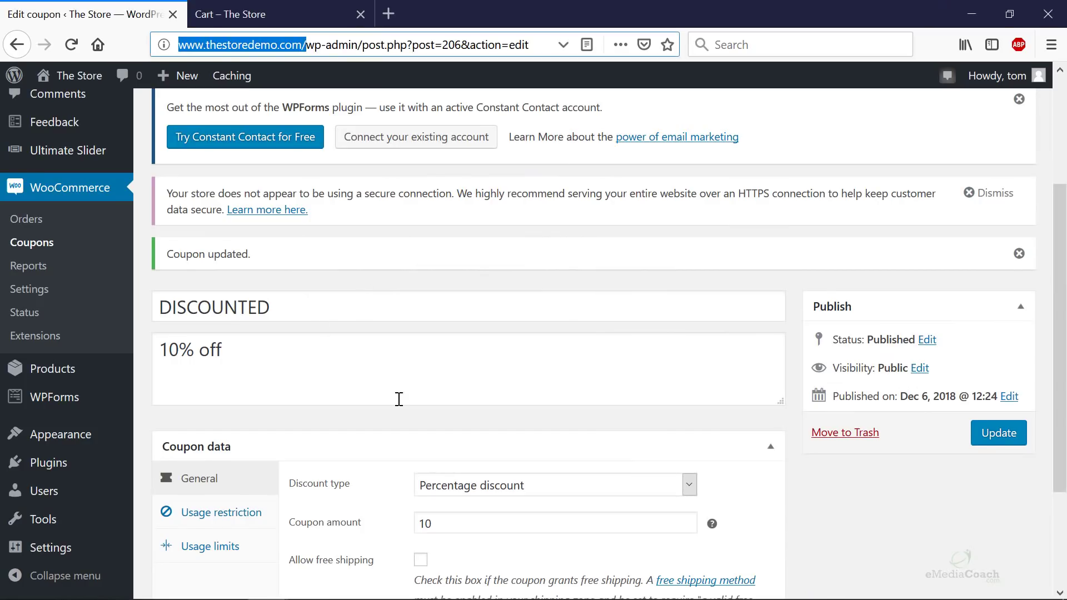
pyautogui.scroll(-3, 467, 401)
pyautogui.click(276, 365)
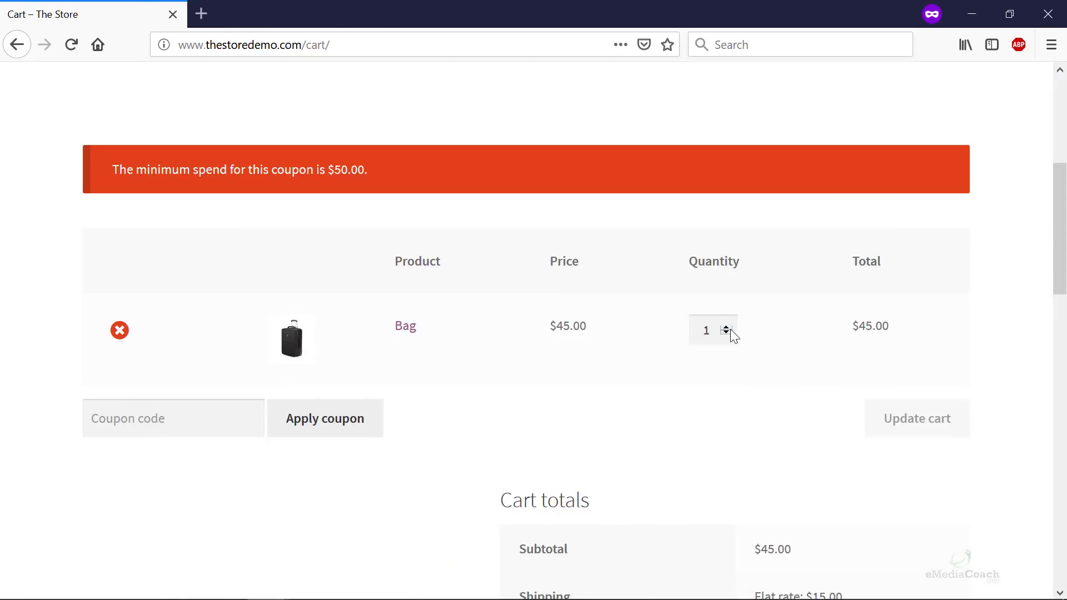
pyautogui.click(726, 328)
pyautogui.click(922, 416)
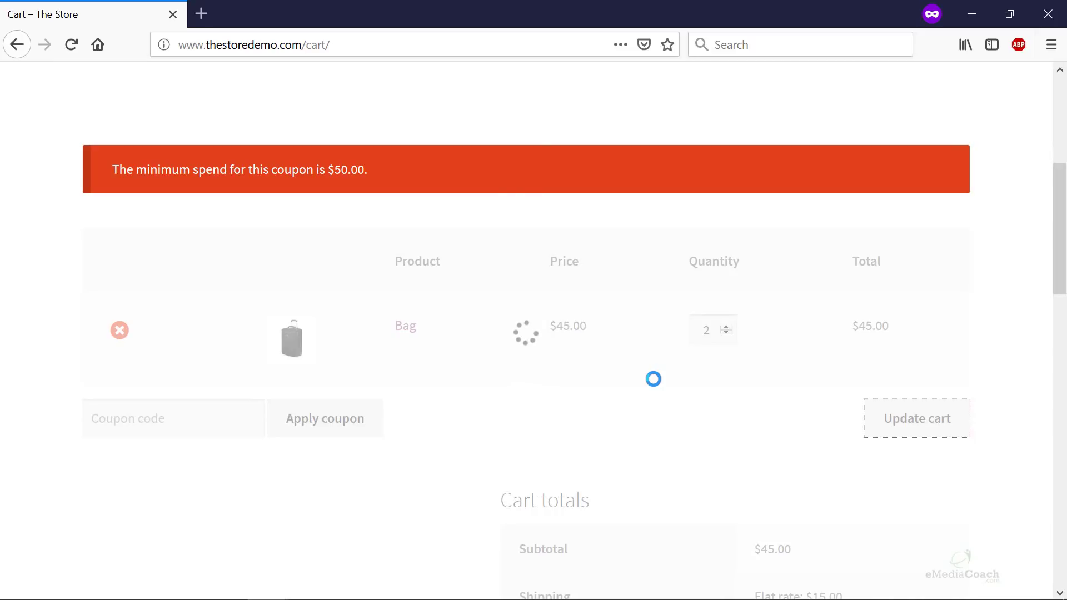
# - Re-apply DISCOUNTED to the $90.00 cart for a $9.00 discount
pyautogui.click(191, 428)
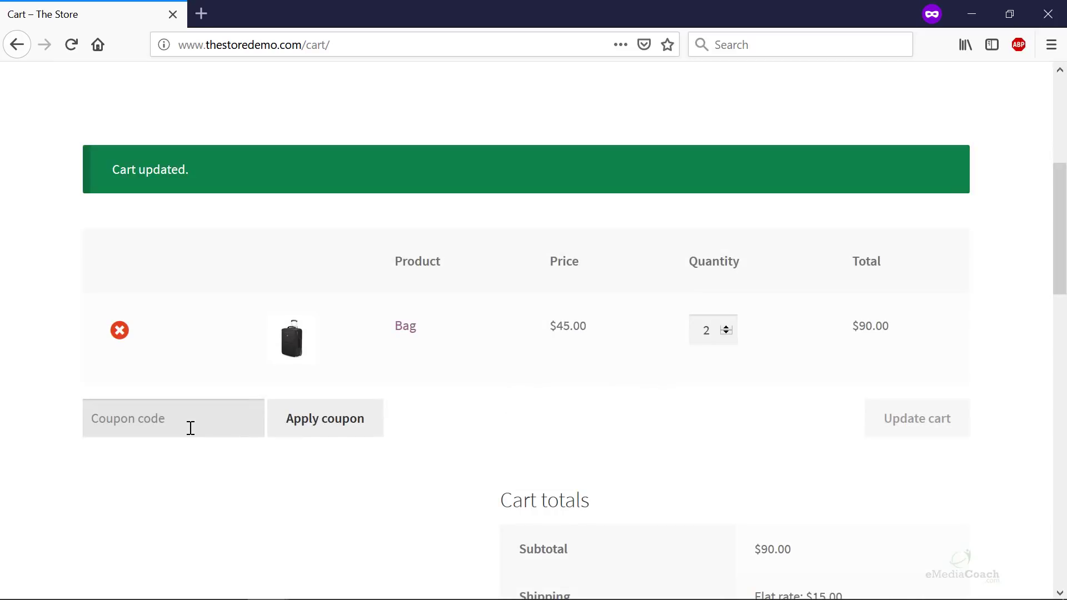
pyautogui.write('DISCOUNTED')
pyautogui.click(310, 418)
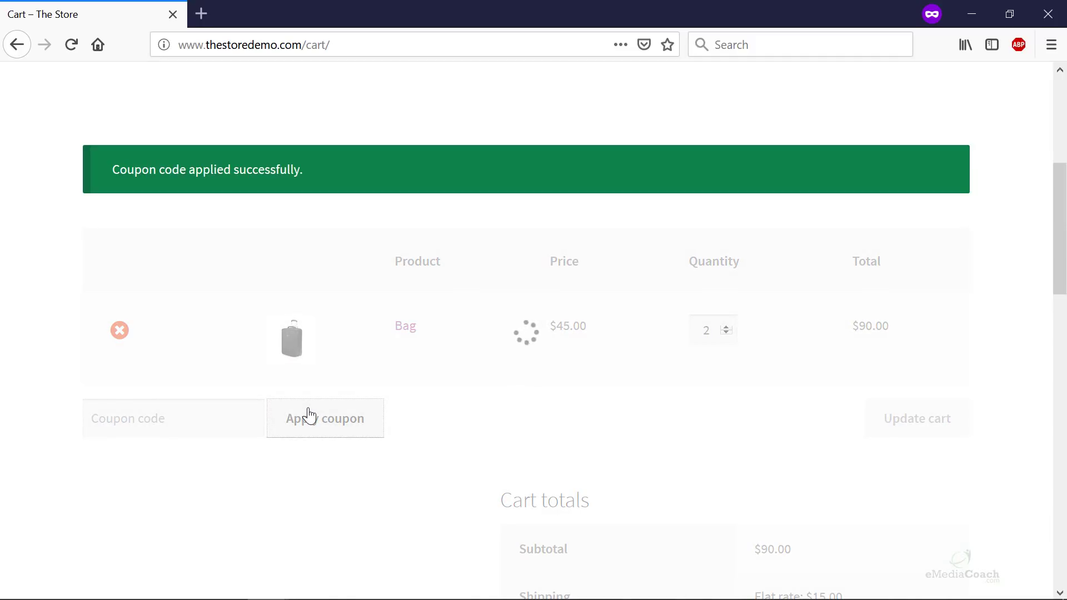
pyautogui.scroll(-5, 632, 424)
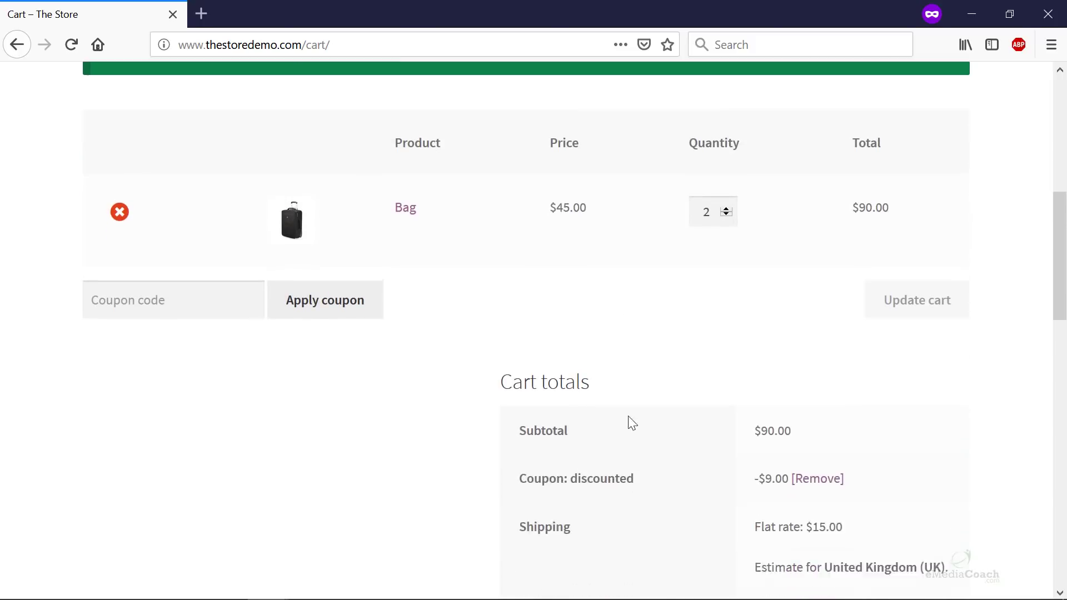
pyautogui.scroll(-1, 660, 419)
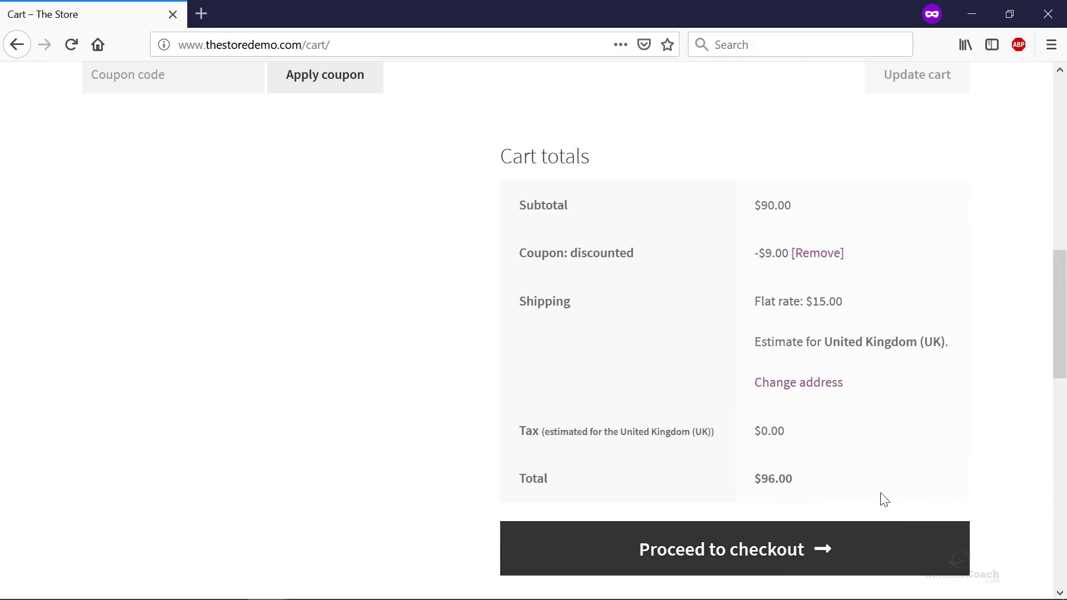
pyautogui.scroll(6, 884, 499)
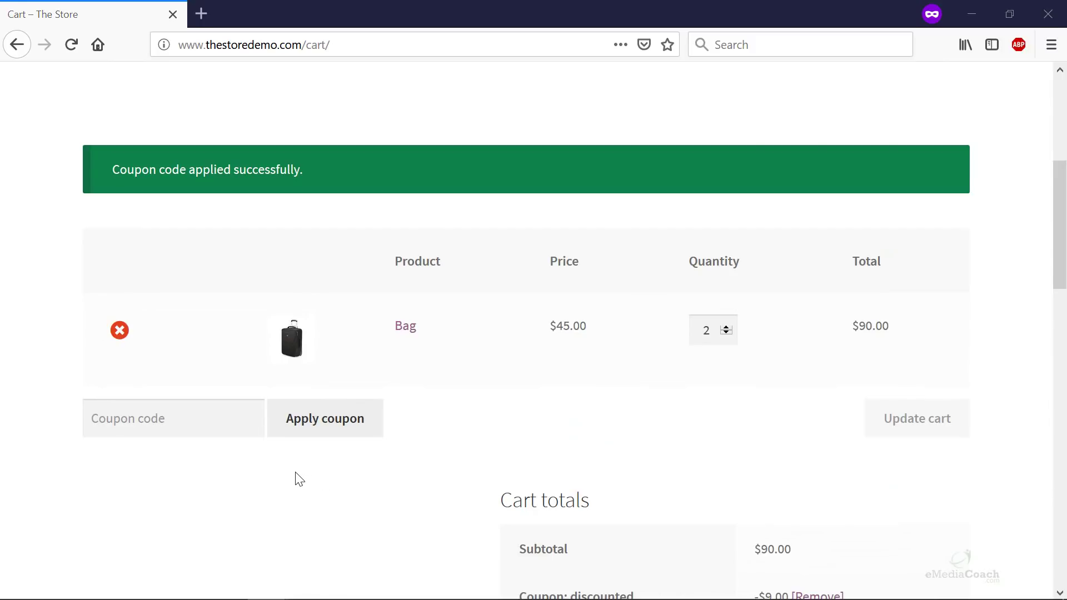
# - Back in the coupon editor, review its usage limits and restrictions: minimum spend 50, Travel category
pyautogui.hotkey('alt', 'Tab')
pyautogui.scroll(-3, 327, 434)
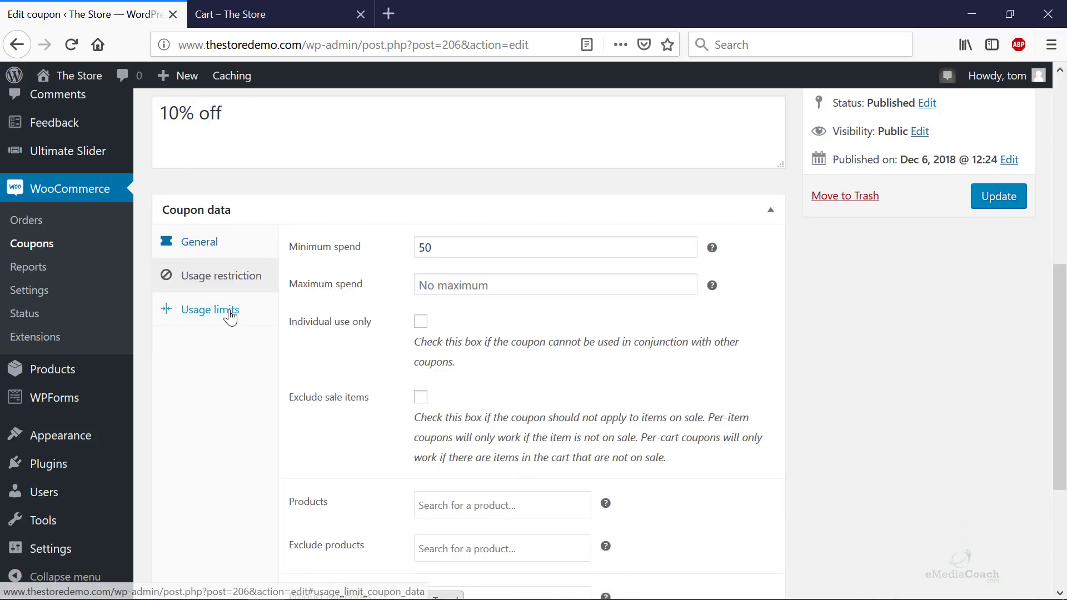
pyautogui.click(219, 321)
pyautogui.scroll(4, 222, 328)
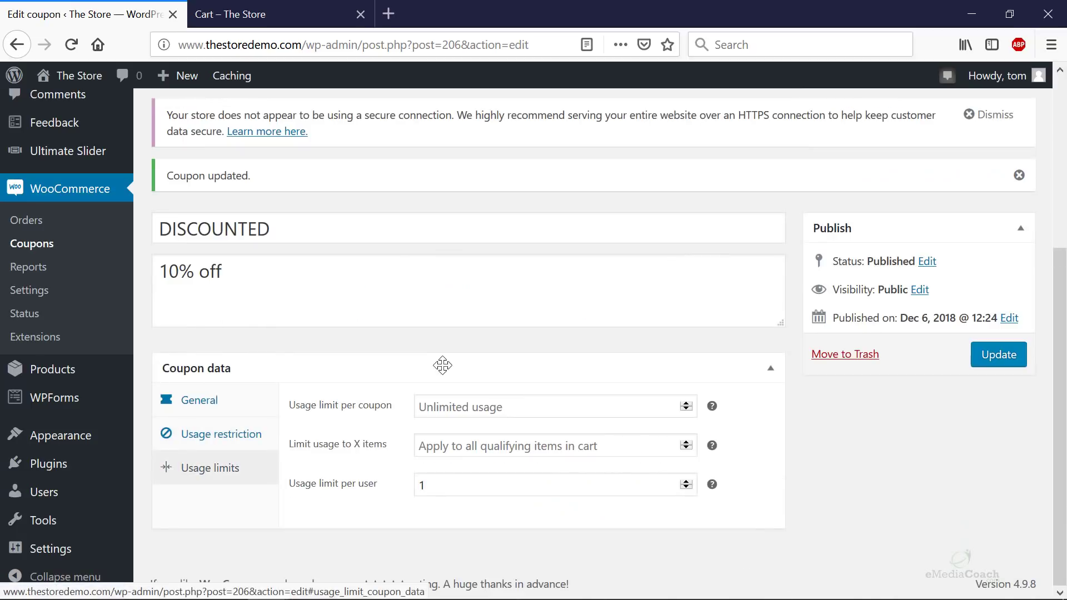
pyautogui.click(221, 438)
pyautogui.click(198, 400)
pyautogui.scroll(-5, 207, 333)
pyautogui.click(205, 285)
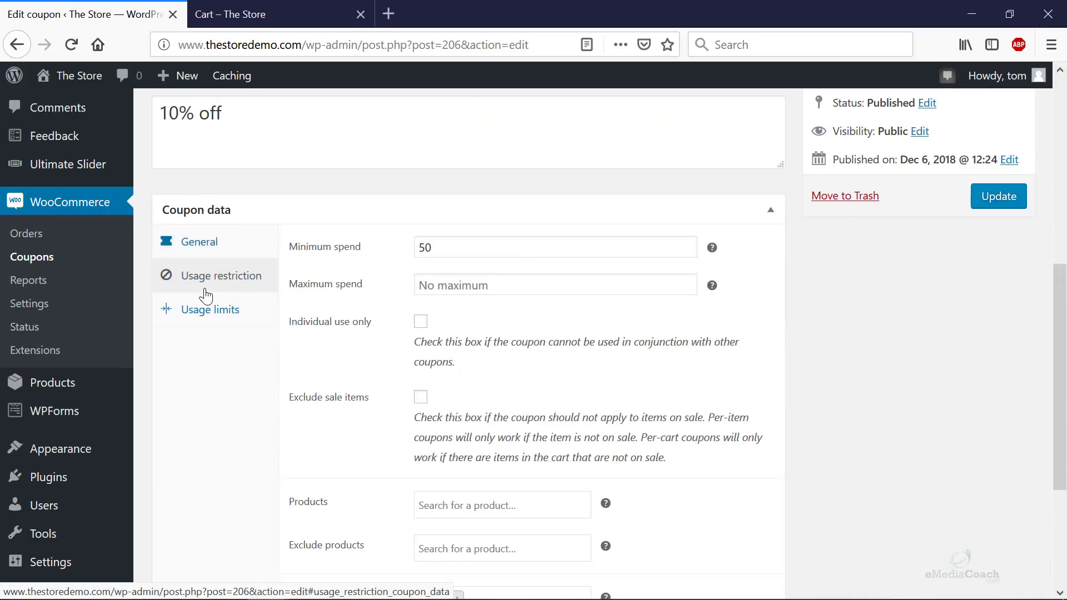
pyautogui.scroll(-5, 419, 368)
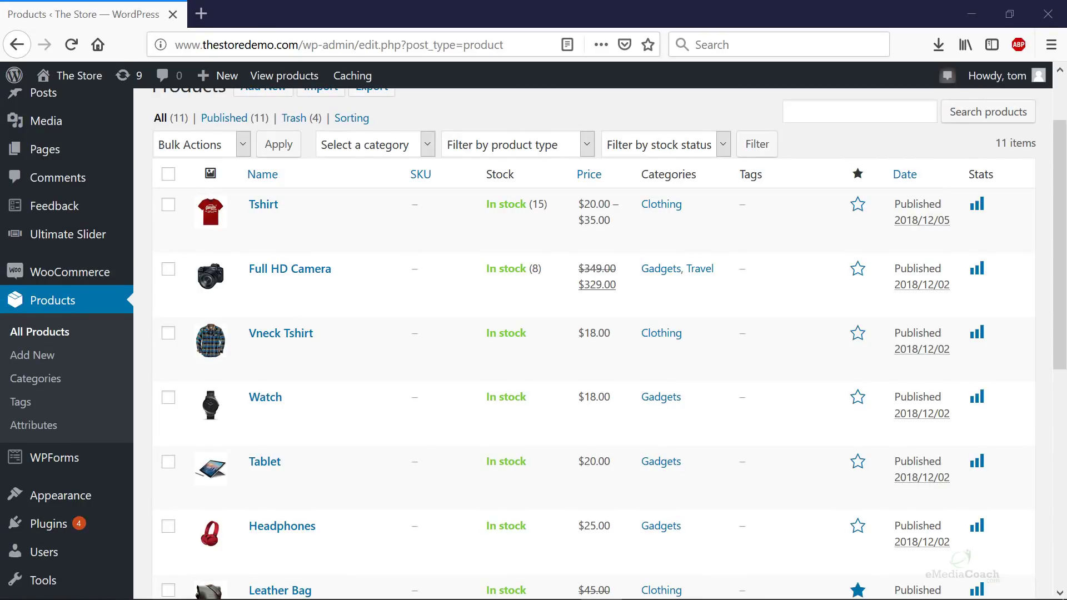
pyautogui.click(203, 12)
pyautogui.write('amazon.co.uk')
pyautogui.press('Return')
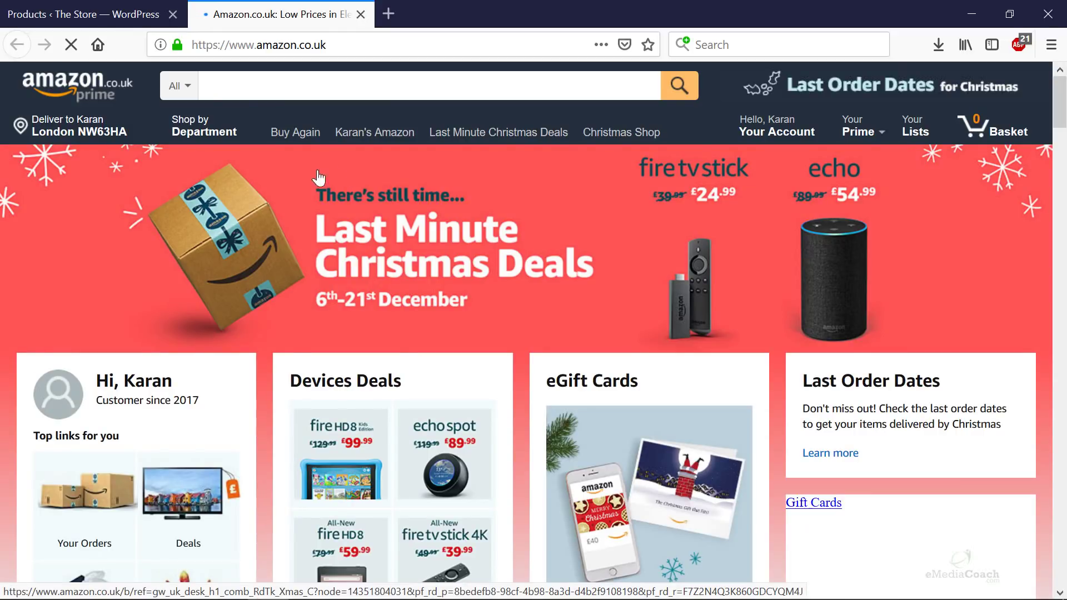
pyautogui.scroll(-5, 294, 353)
pyautogui.scroll(-5, 298, 358)
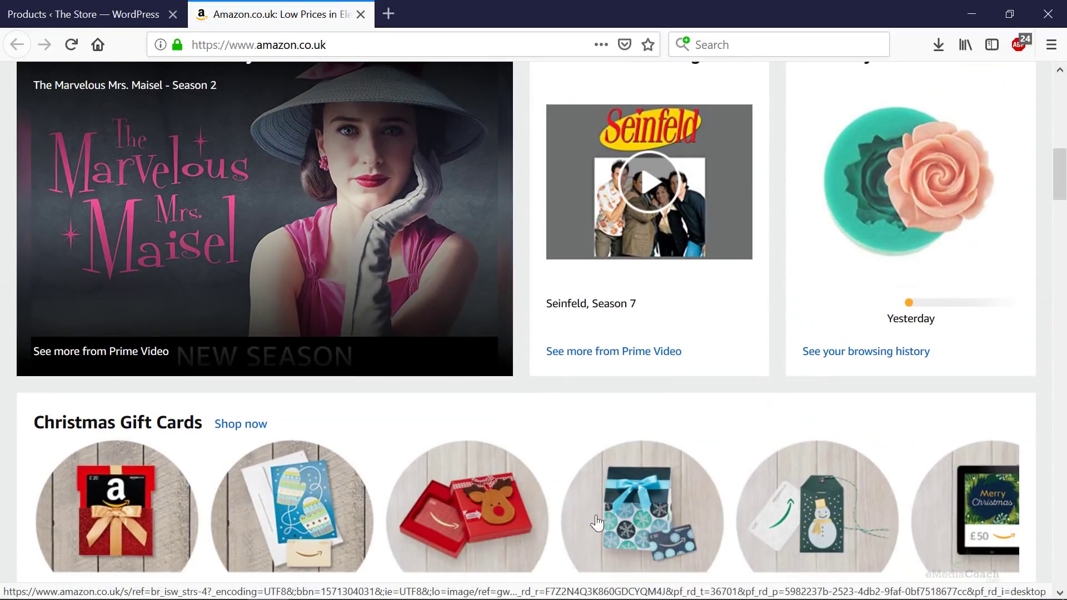
pyautogui.scroll(-1, 321, 505)
pyautogui.scroll(-10, 321, 507)
pyautogui.scroll(5, 403, 345)
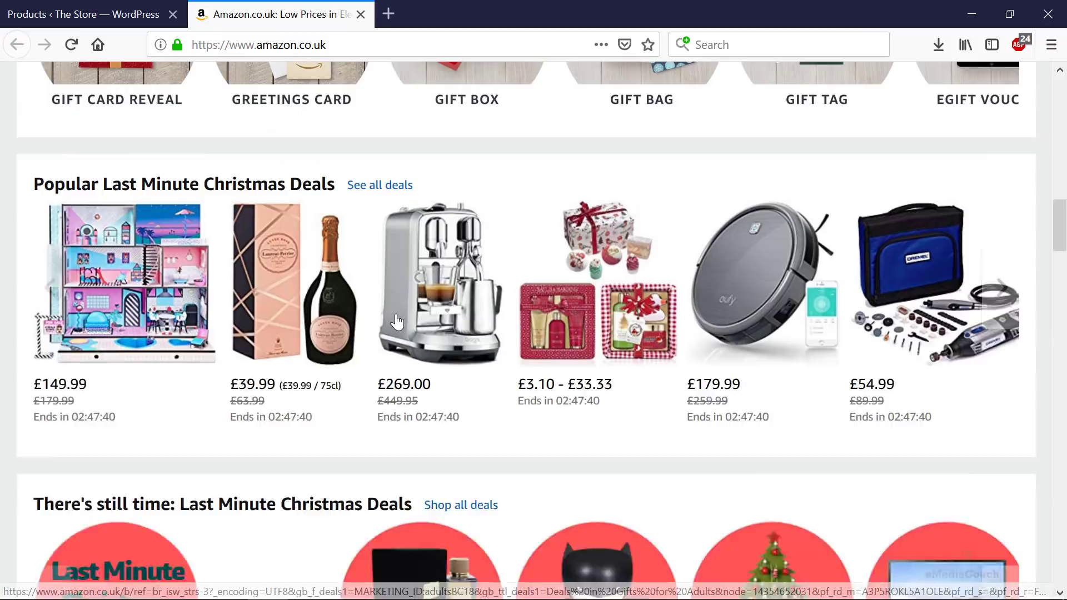
pyautogui.click(398, 319)
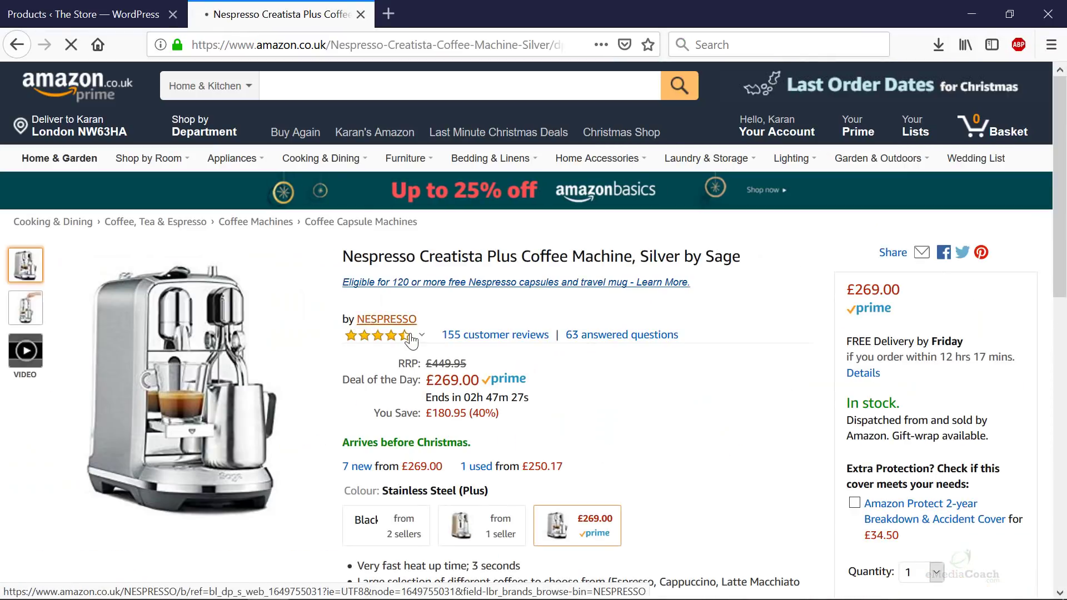
pyautogui.scroll(-7, 443, 296)
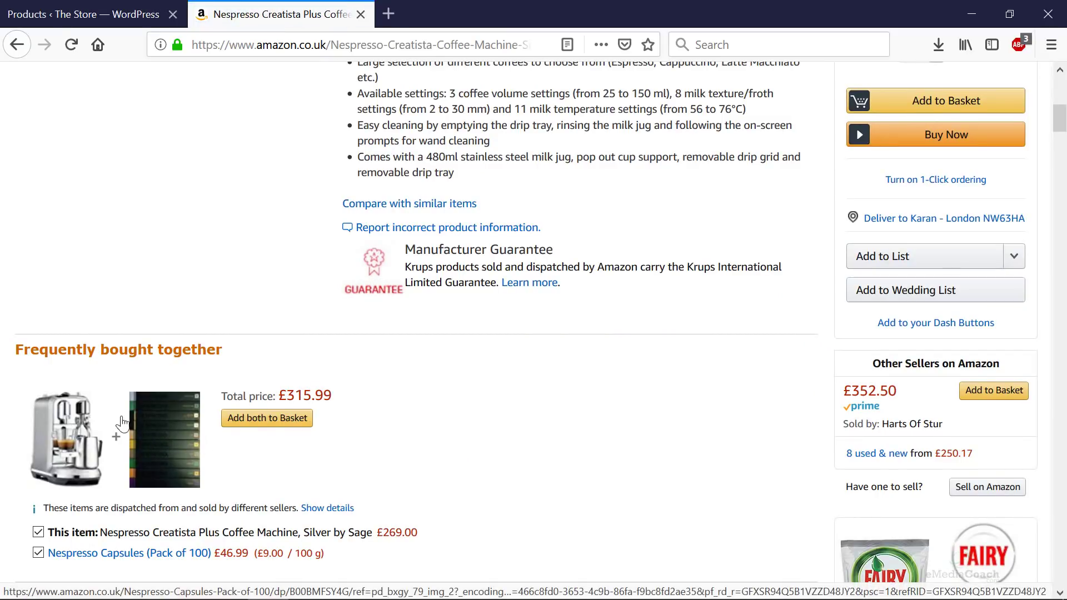
pyautogui.click(166, 448)
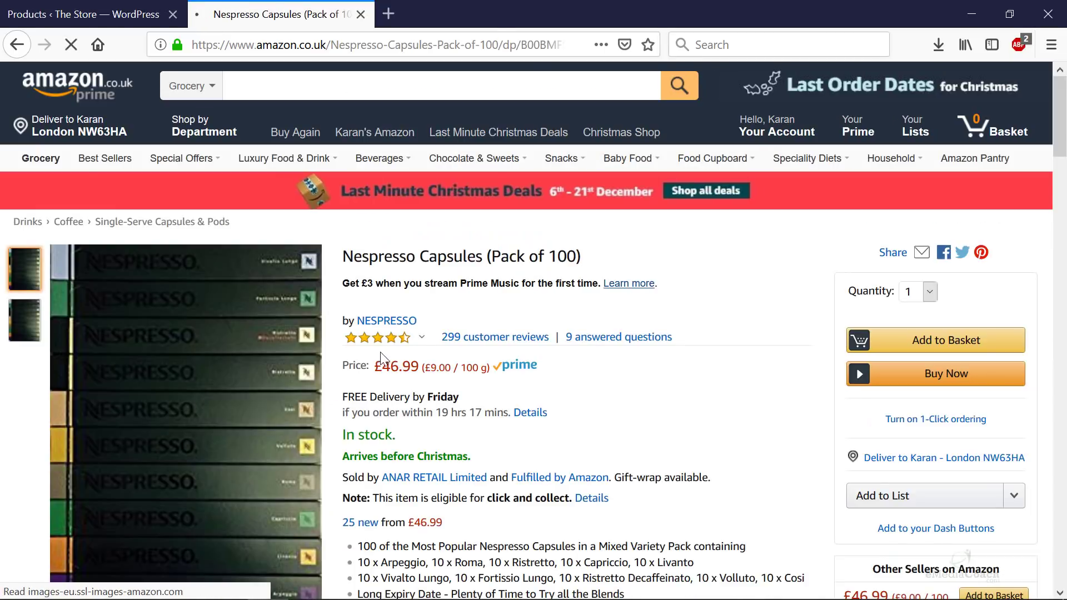
pyautogui.scroll(-7, 347, 425)
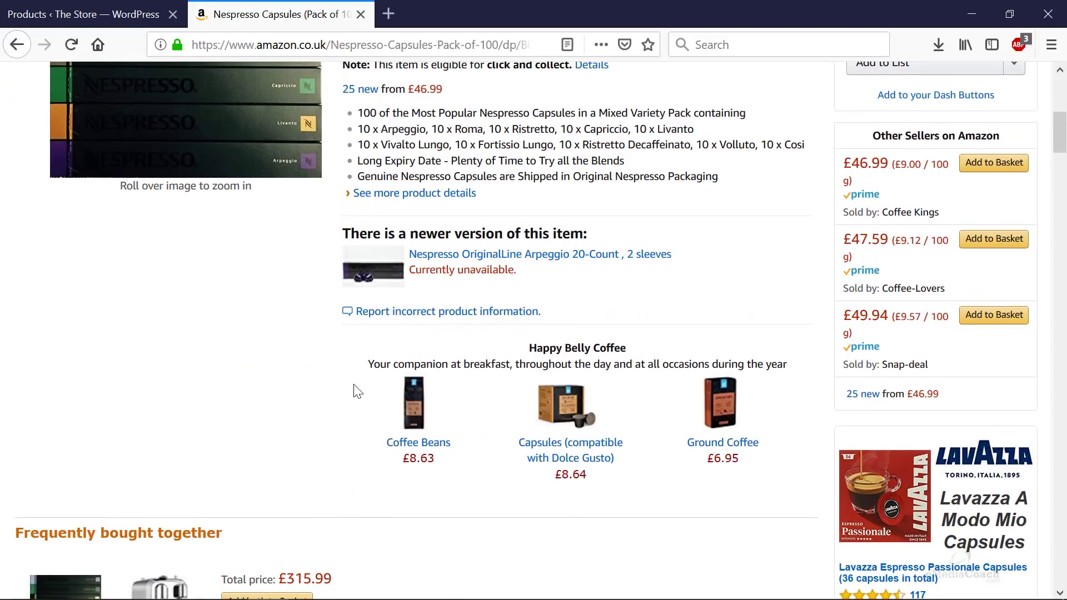
pyautogui.scroll(-3, 357, 392)
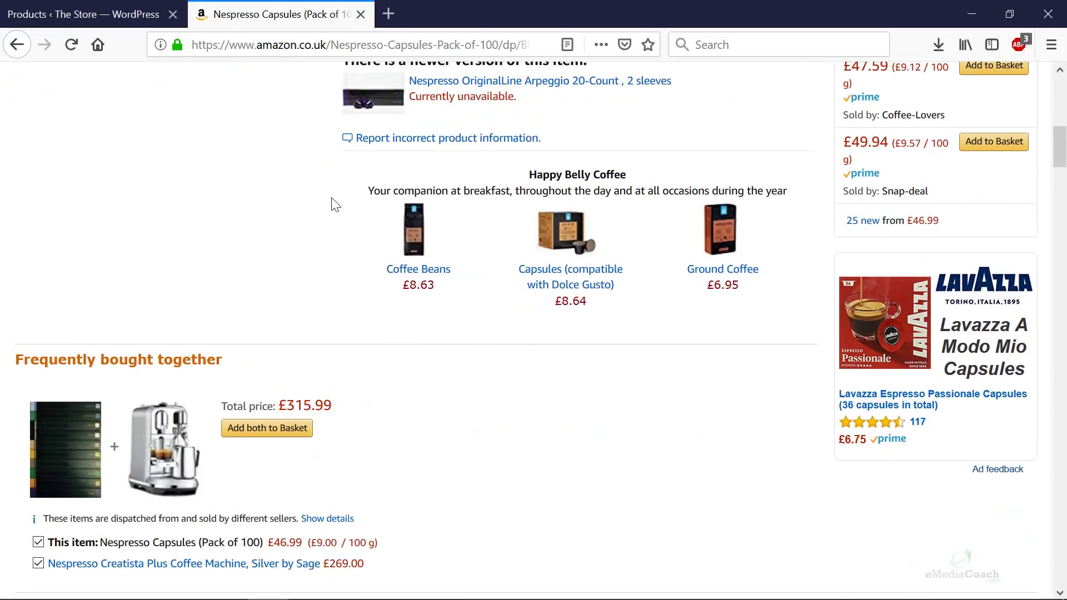
pyautogui.middleClick(272, 22)
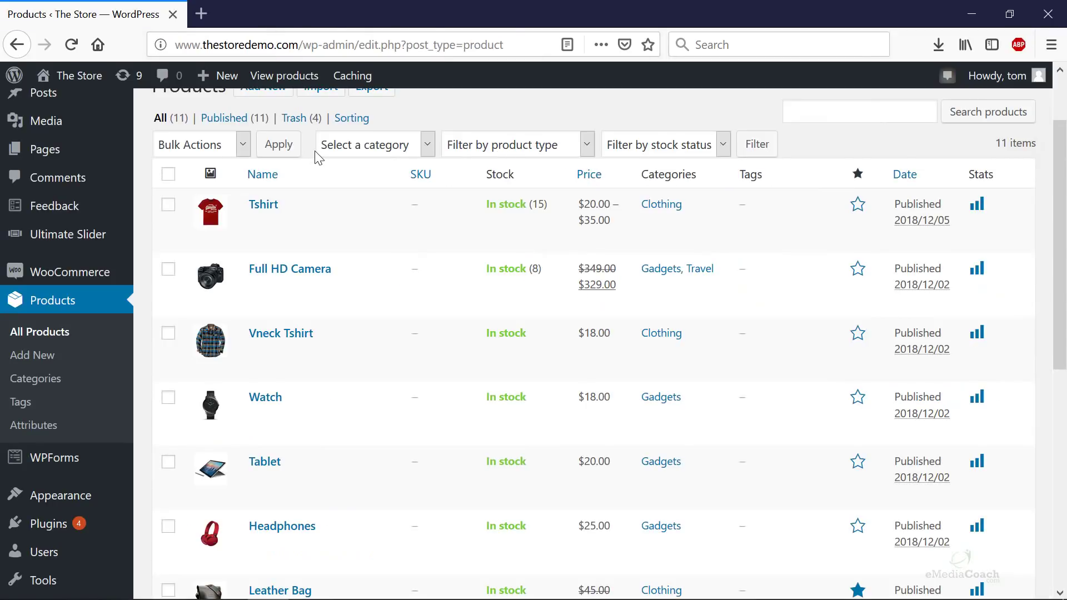
# - Find Traveler Bag in the Products list and open its edit page in a new tab
pyautogui.moveTo(374, 227)
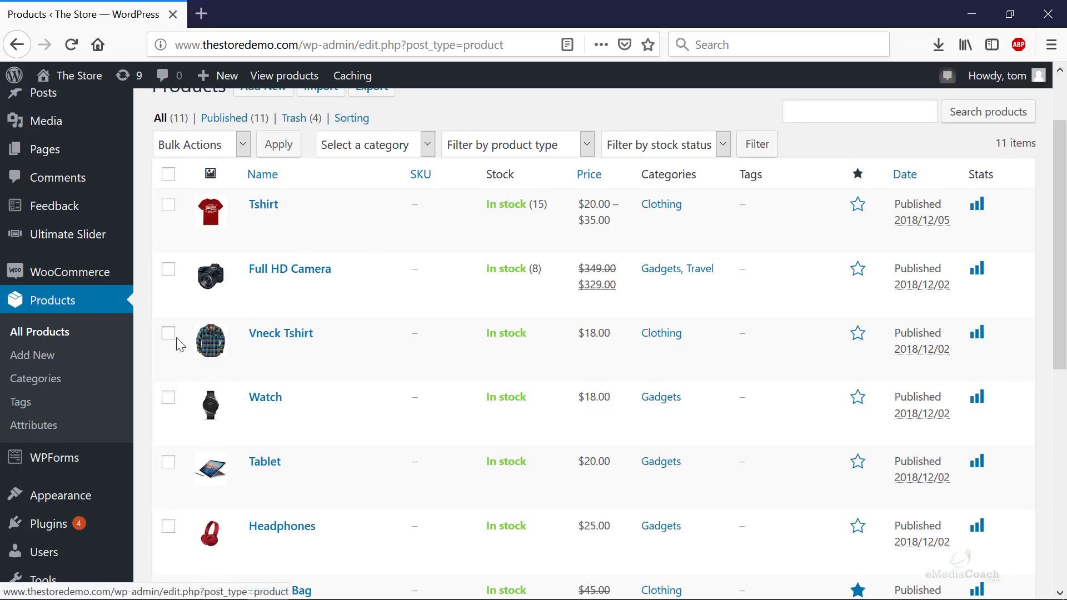
pyautogui.scroll(-1, 234, 354)
pyautogui.scroll(-5, 234, 354)
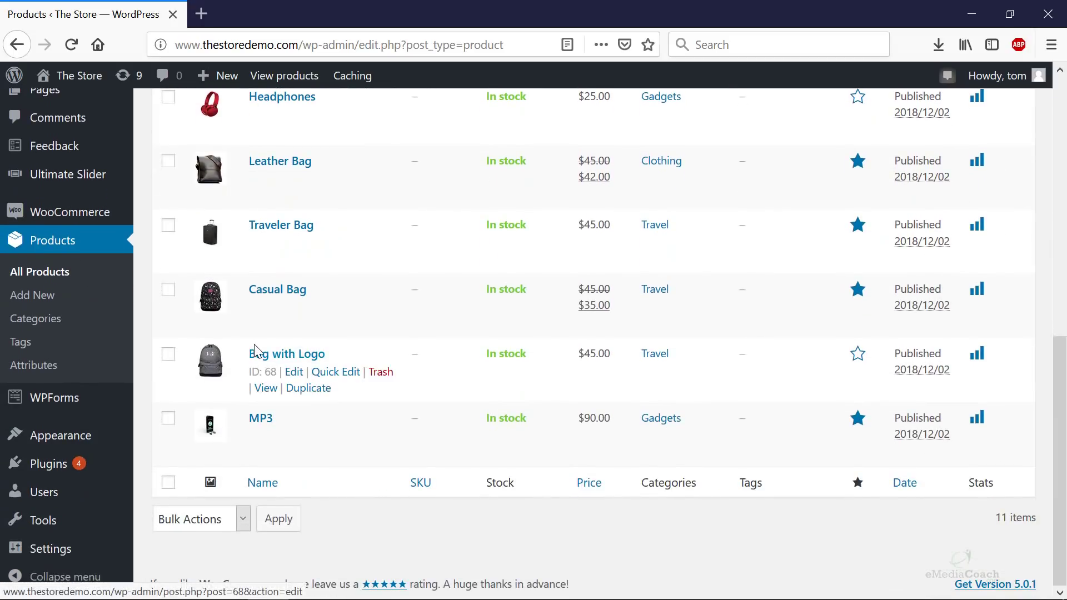
pyautogui.scroll(1, 253, 353)
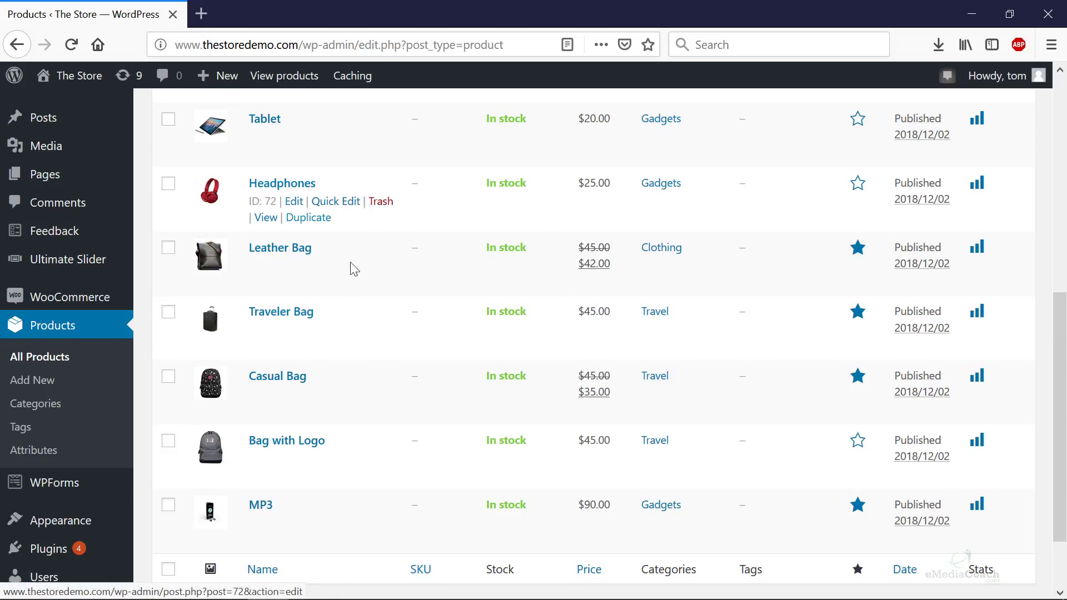
pyautogui.middleClick(289, 315)
# - Show Traveler Bag's Linked Products fields and look up Leather Bag's product ID 71
pyautogui.click(271, 22)
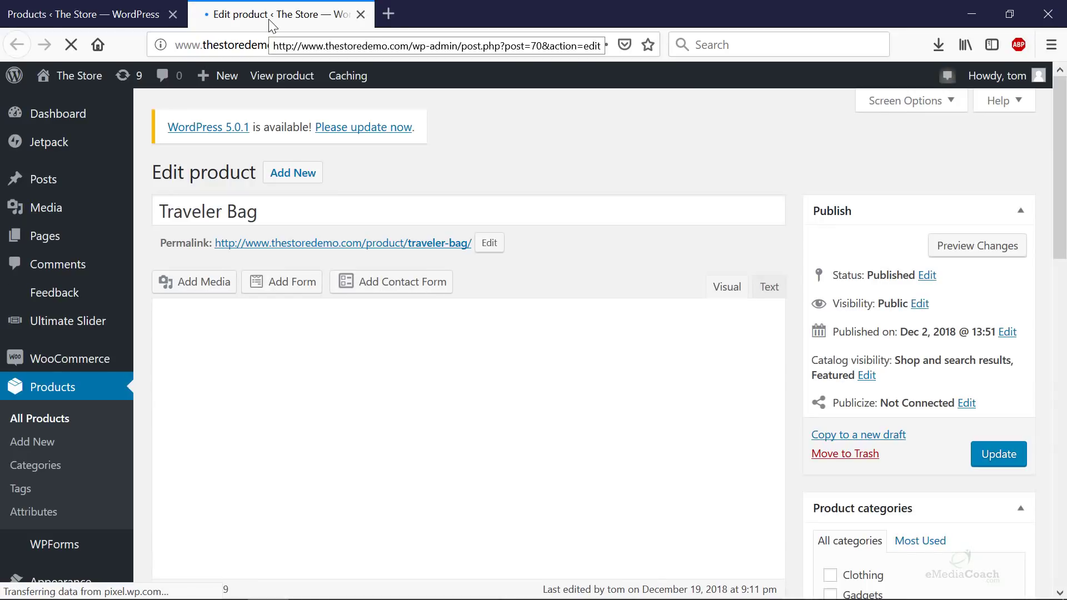
pyautogui.scroll(-3, 423, 341)
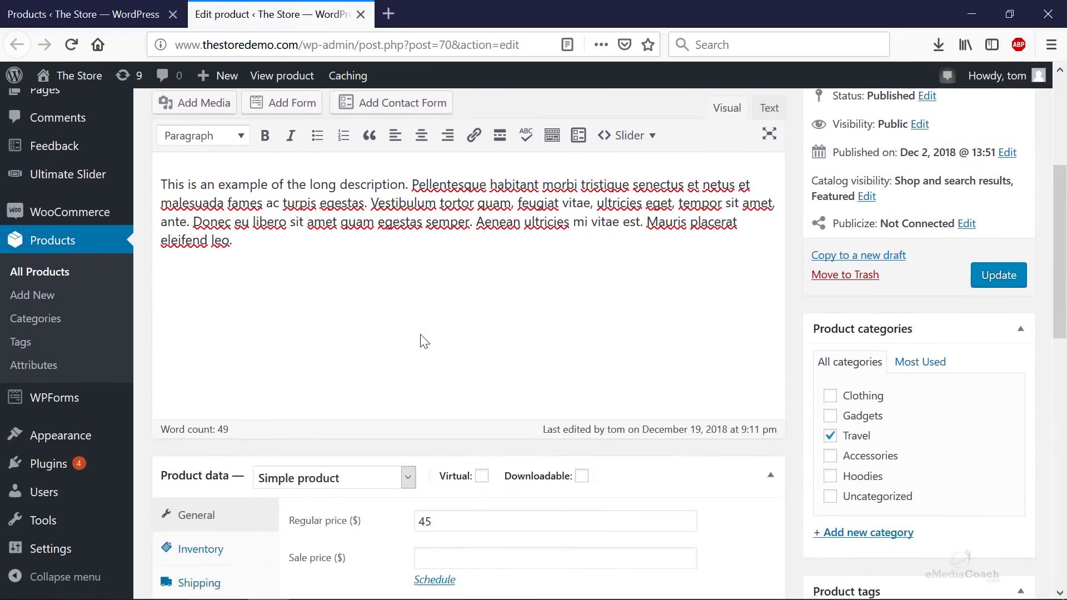
pyautogui.scroll(-3, 422, 341)
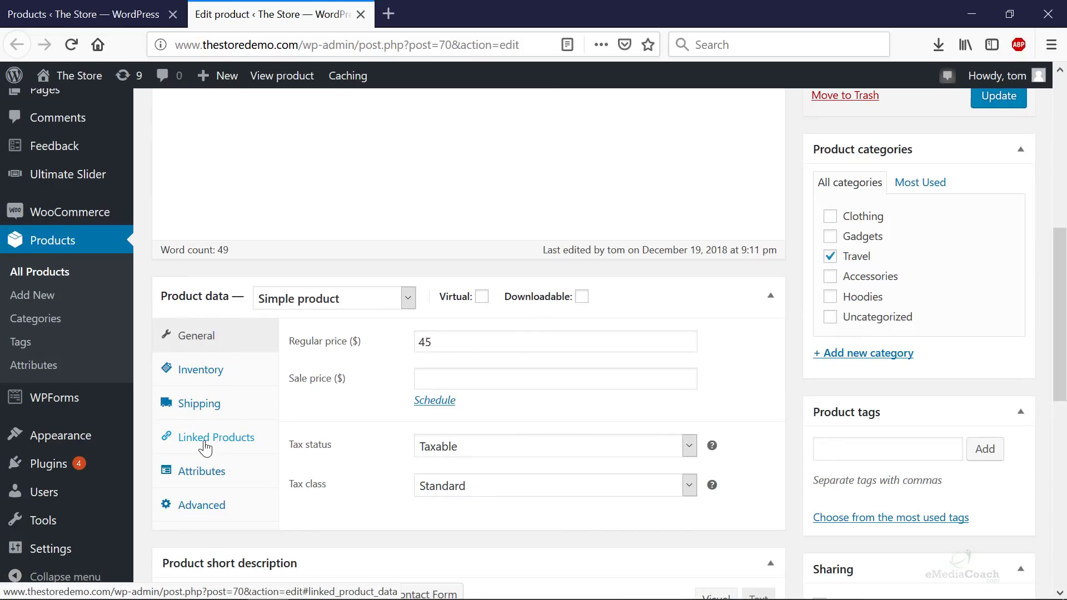
pyautogui.click(224, 445)
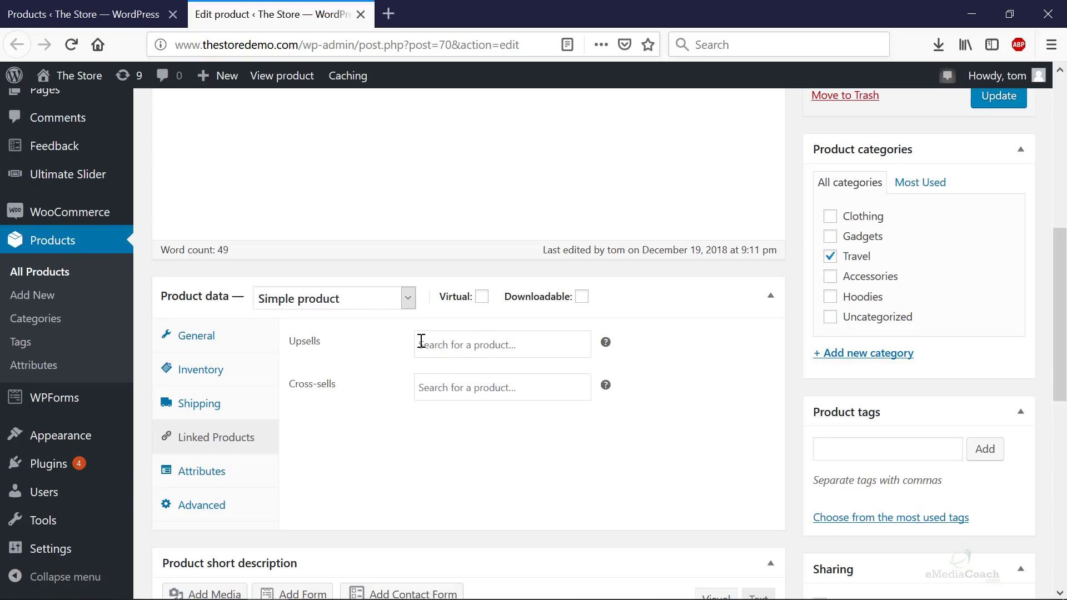
pyautogui.click(453, 347)
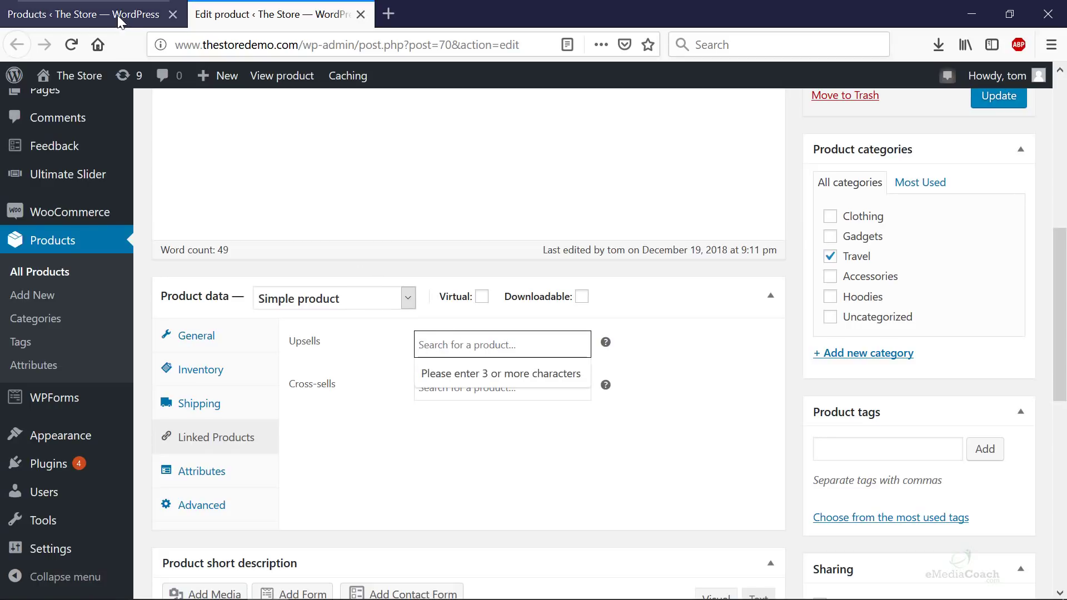
pyautogui.click(180, 16)
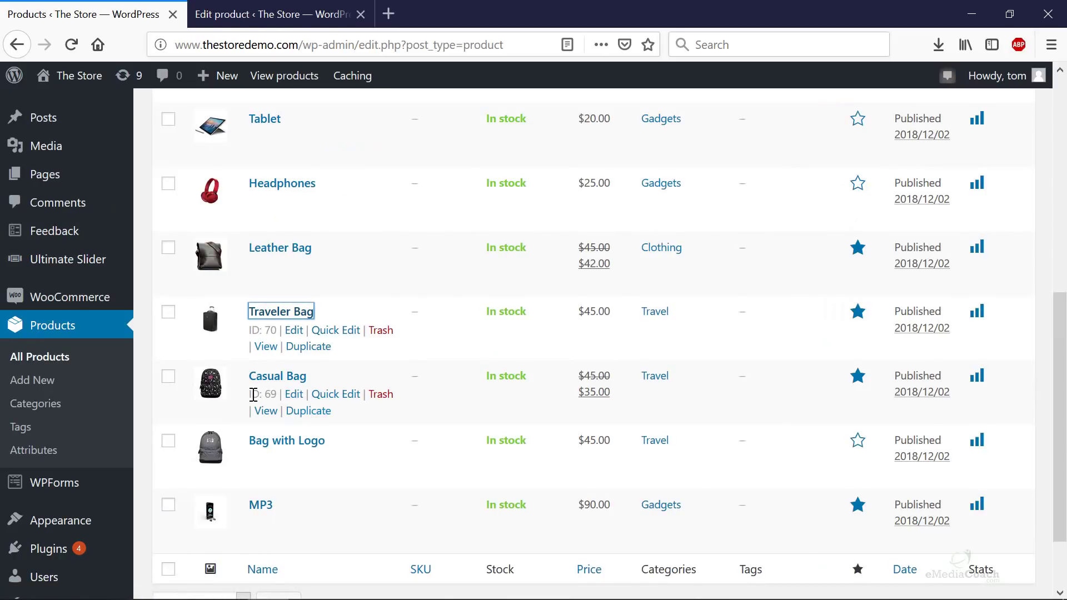
pyautogui.moveTo(253, 394); pyautogui.dragTo(272, 396)
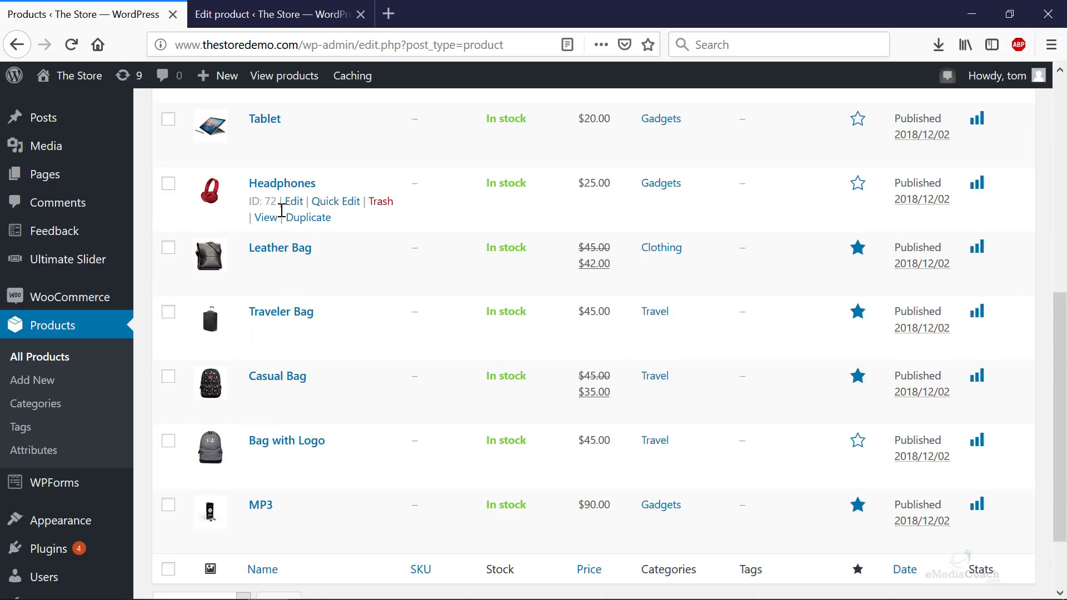
pyautogui.click(270, 24)
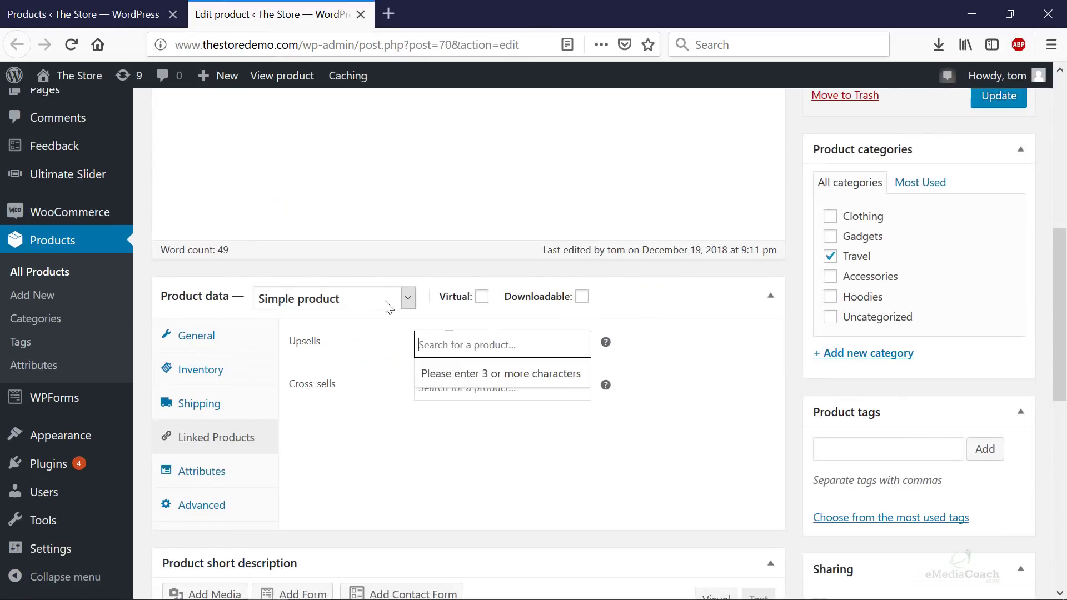
pyautogui.click(101, 23)
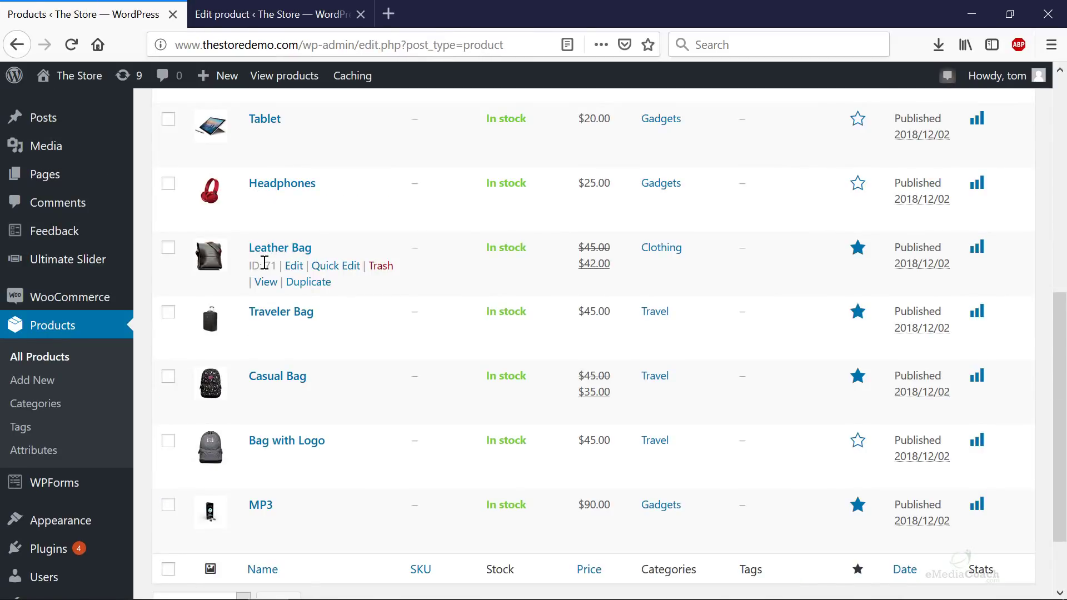
pyautogui.moveTo(251, 267); pyautogui.dragTo(277, 268)
# - Search 'leat' in Upsells and add Leather Bag (#71) as the upsell
pyautogui.click(280, 19)
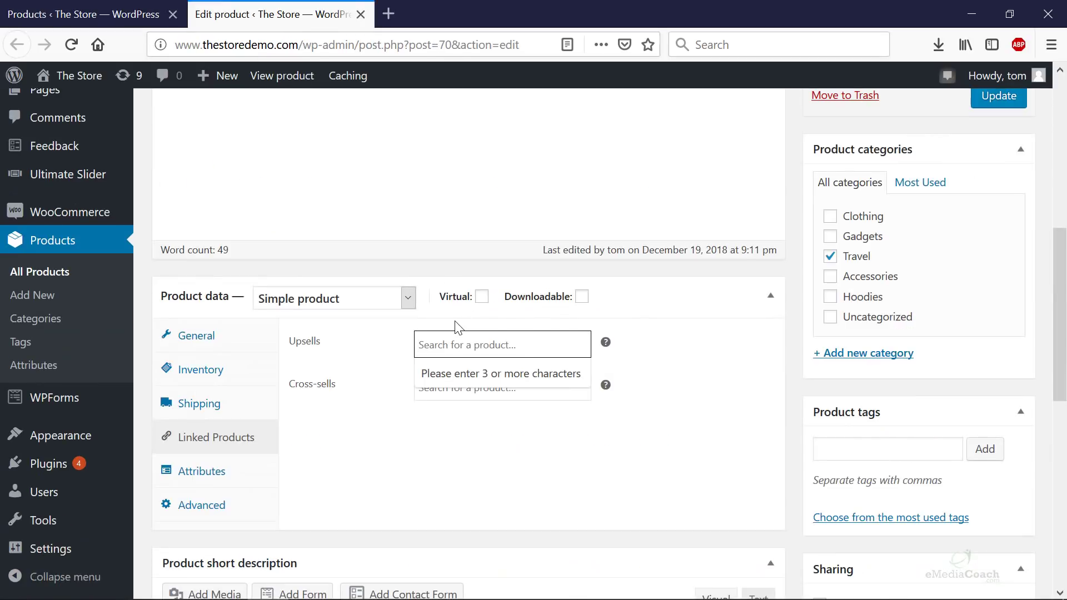
pyautogui.write('leather bag')
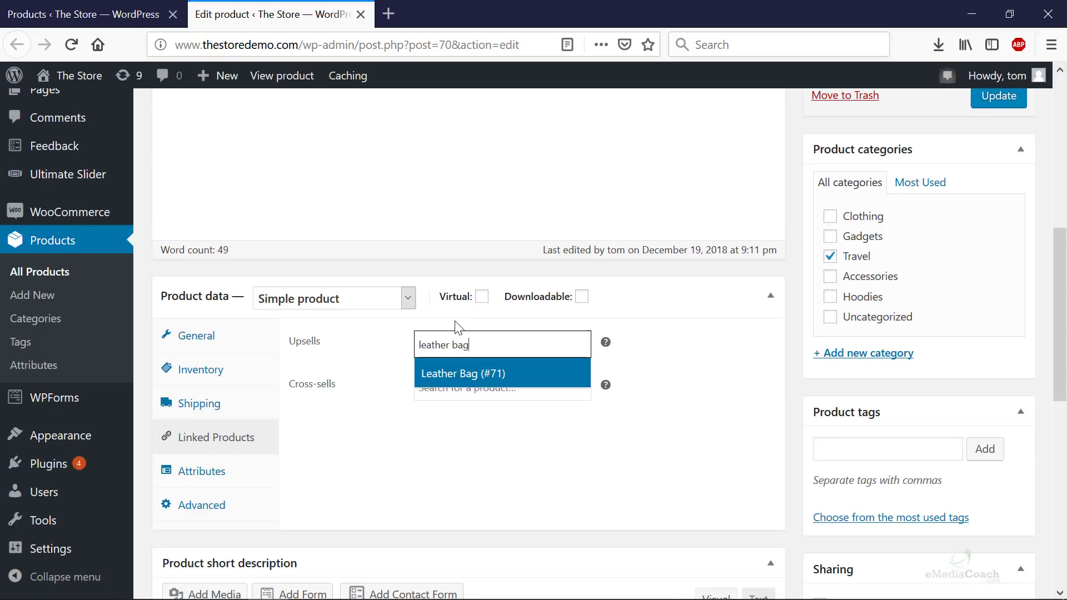
pyautogui.click(505, 374)
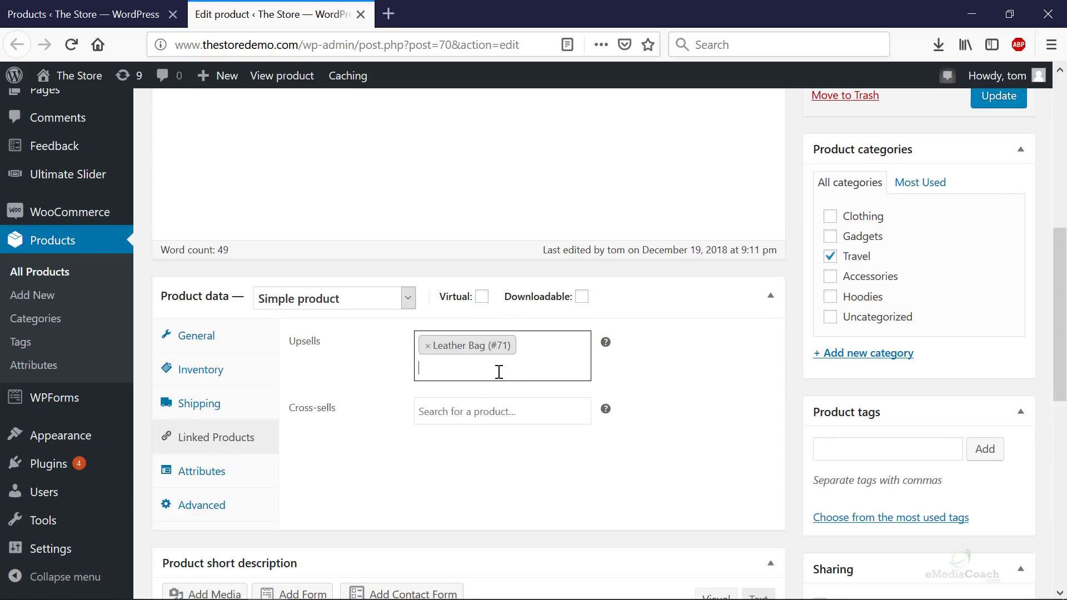
pyautogui.click(83, 14)
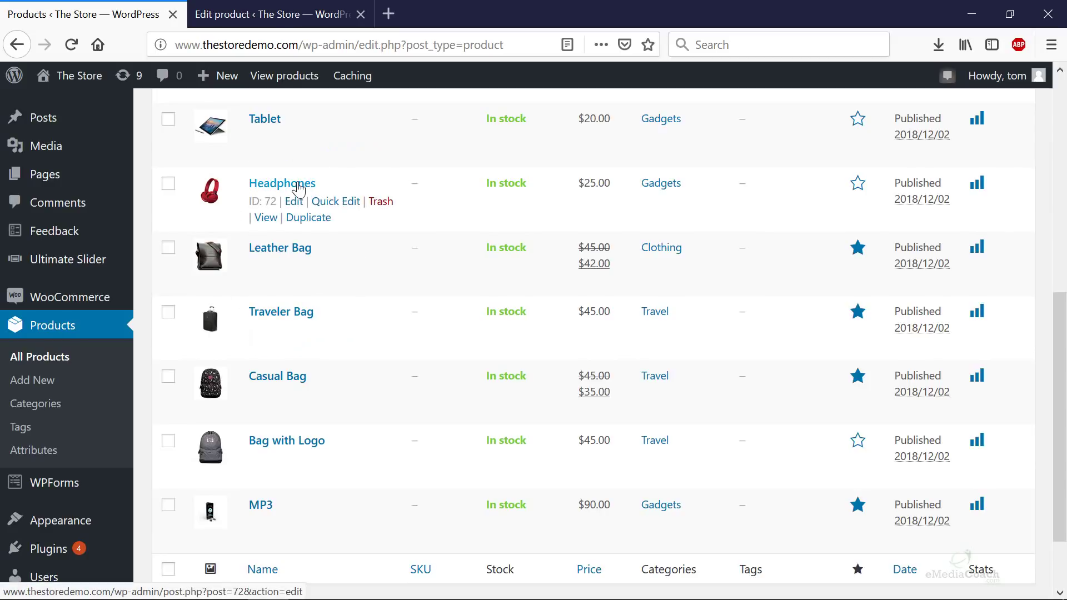
# - Search 'headphon' in Cross-sells, add Headphones (#72), and update the Traveler Bag
pyautogui.click(299, 21)
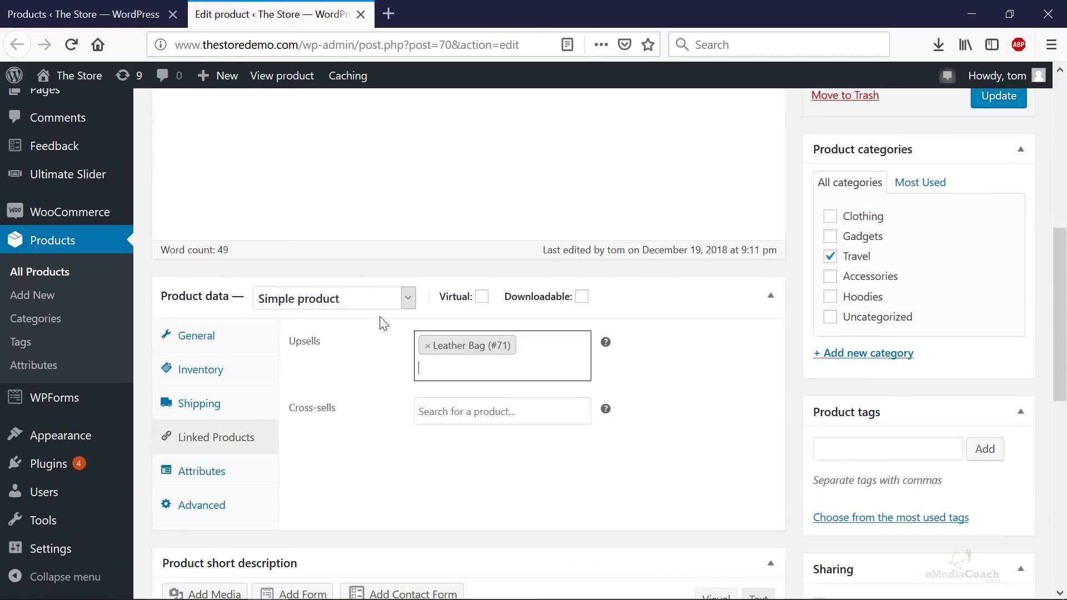
pyautogui.click(438, 408)
pyautogui.write('head')
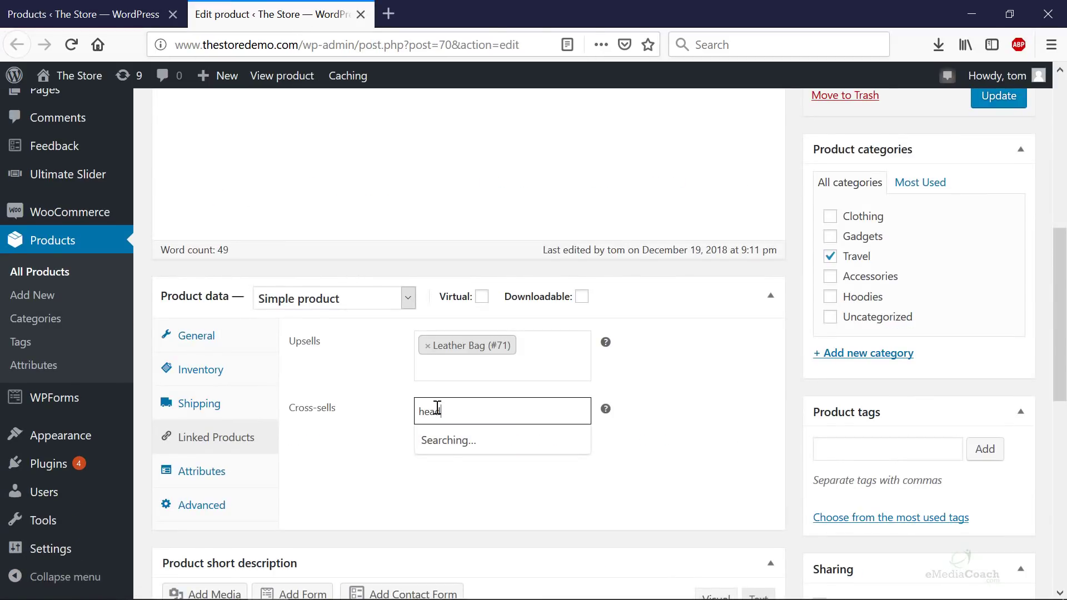
pyautogui.write('phon')
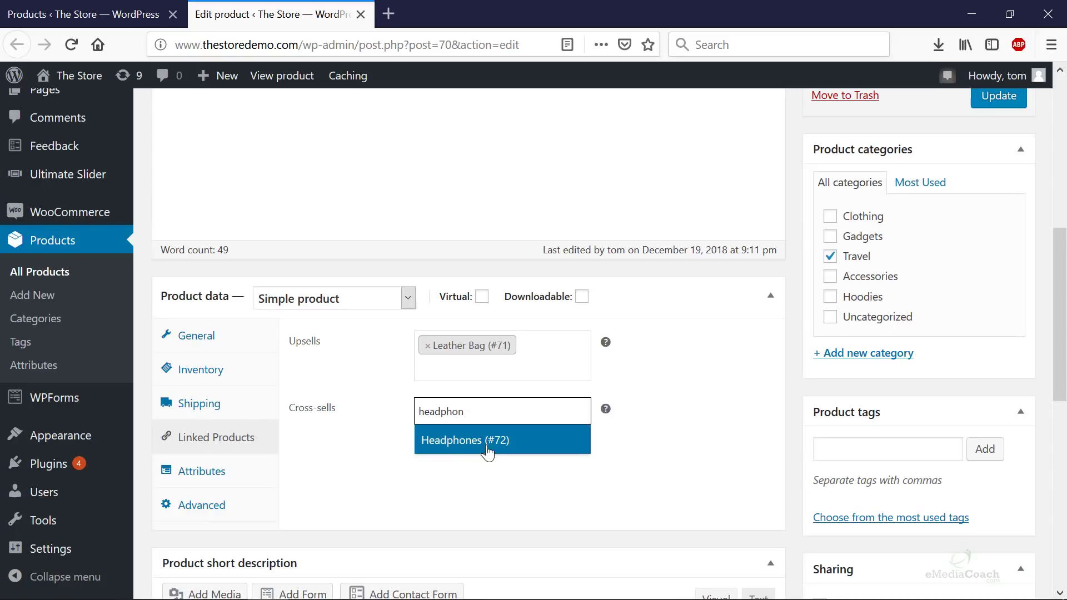
pyautogui.click(502, 440)
pyautogui.click(88, 14)
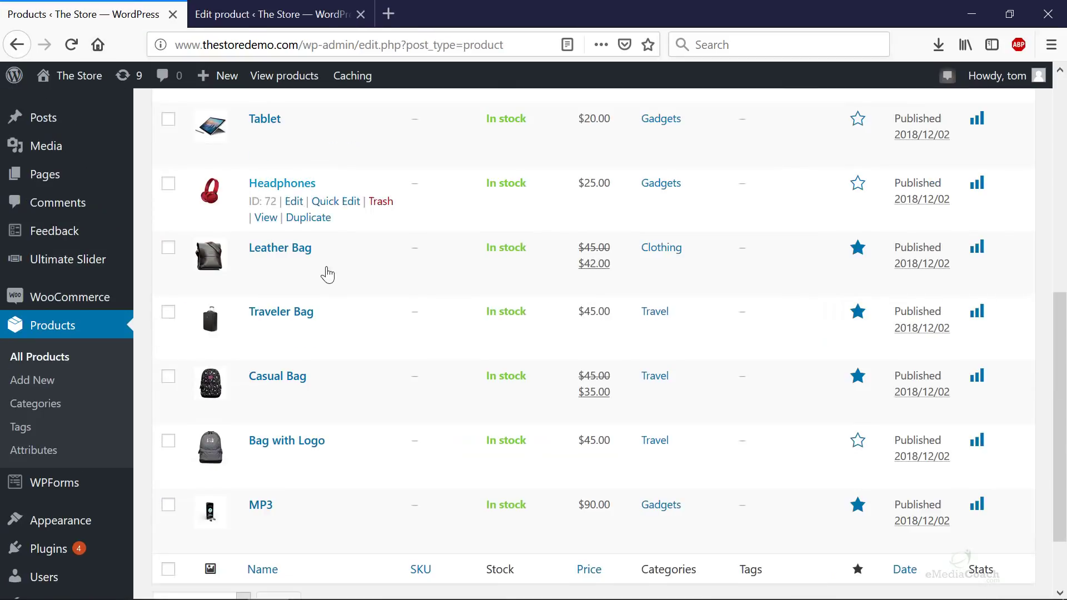
pyautogui.click(278, 14)
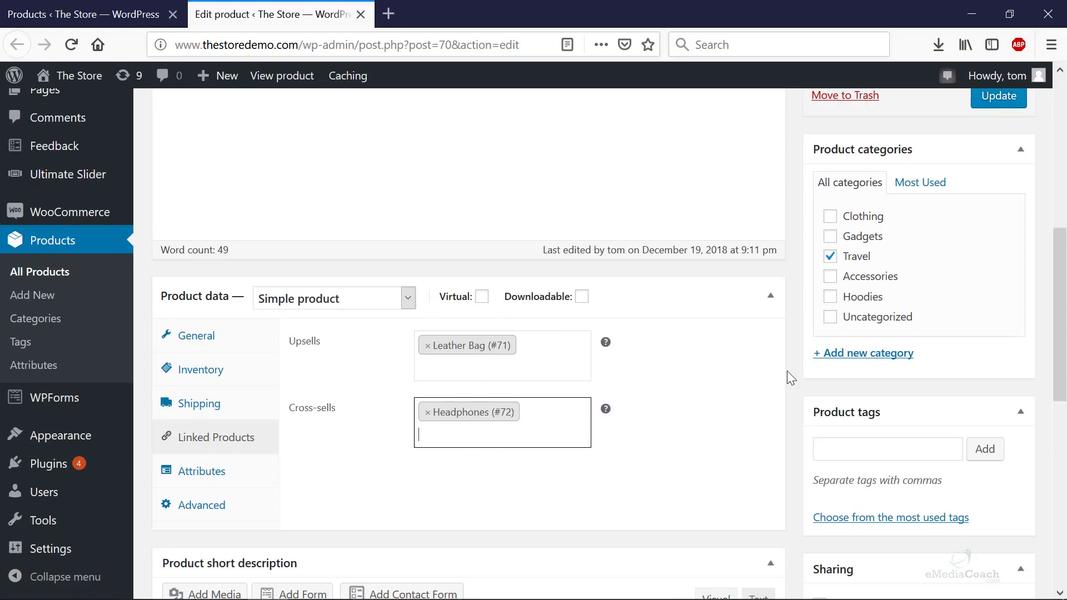
pyautogui.scroll(3, 973, 258)
pyautogui.click(980, 269)
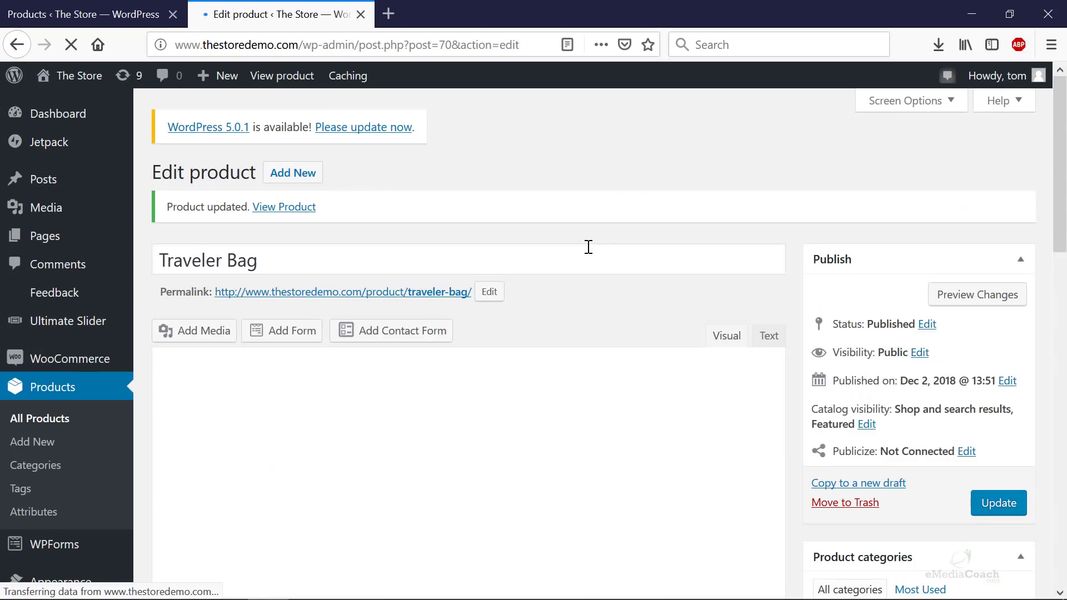
# - Open the Traveler Bag page privately and find Leather Bag under 'You may also like…'
pyautogui.rightClick(371, 302)
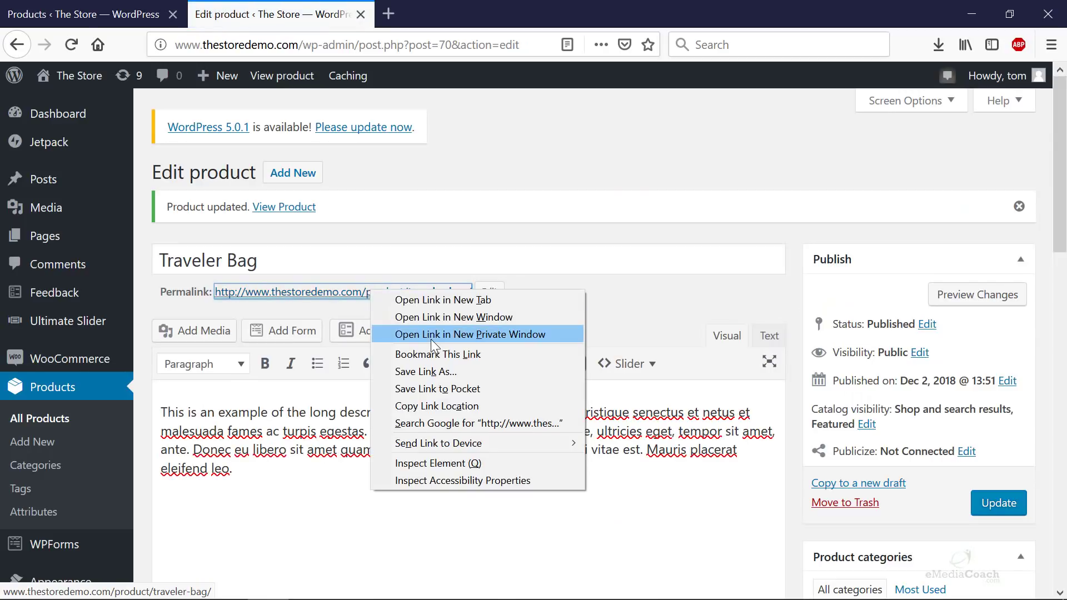
pyautogui.click(431, 338)
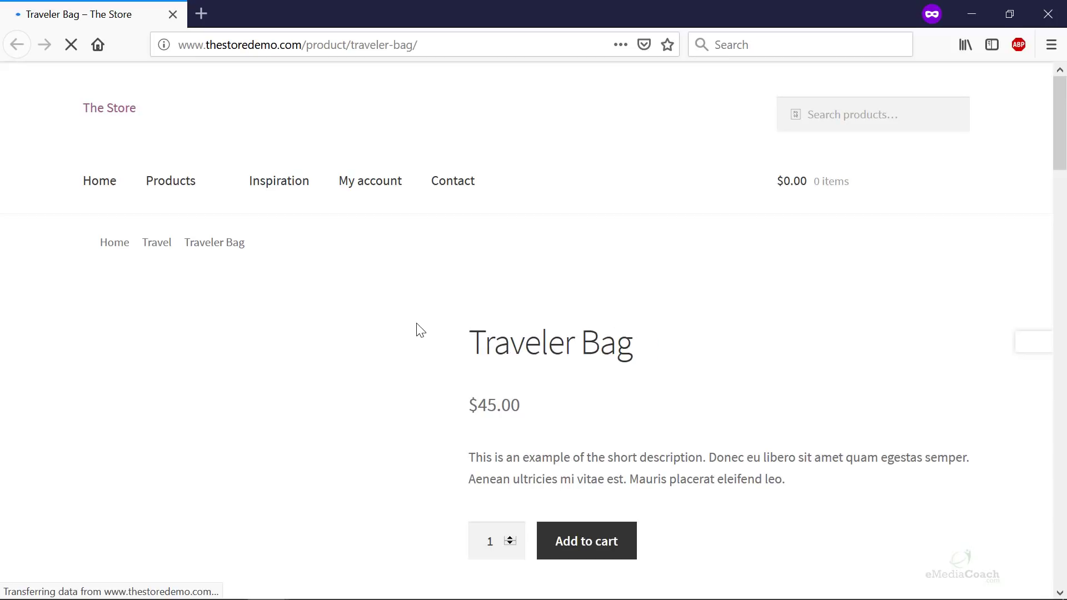
pyautogui.scroll(-3, 520, 302)
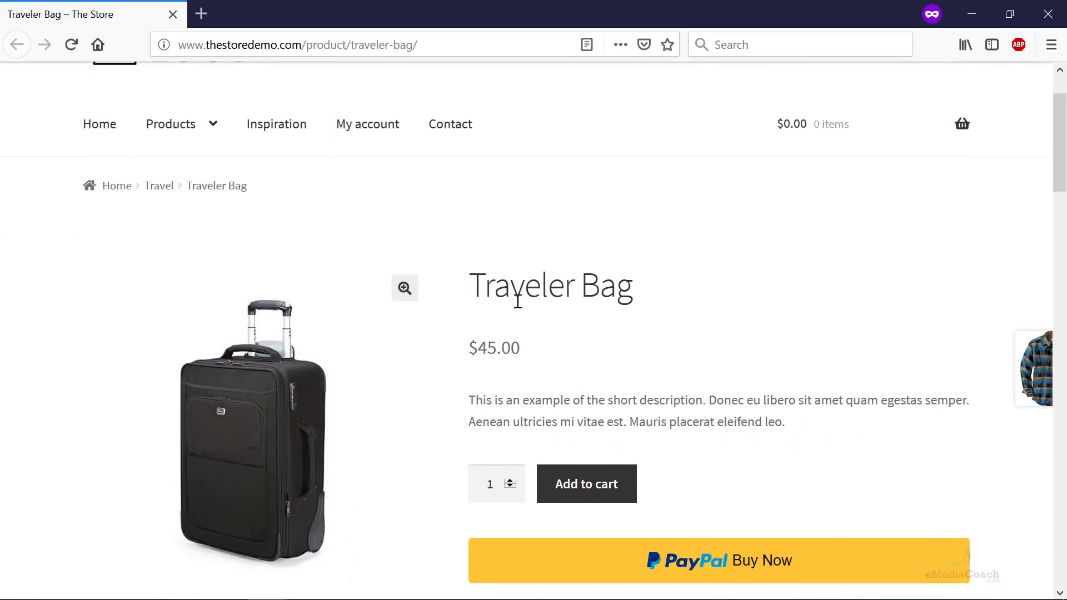
pyautogui.scroll(-4, 418, 337)
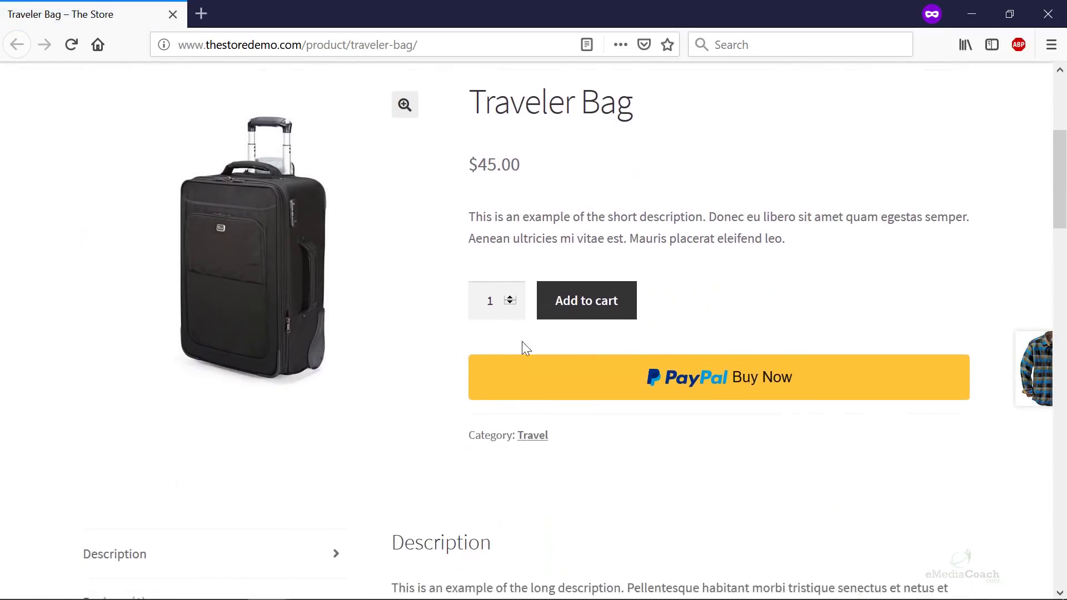
pyautogui.scroll(-6, 469, 327)
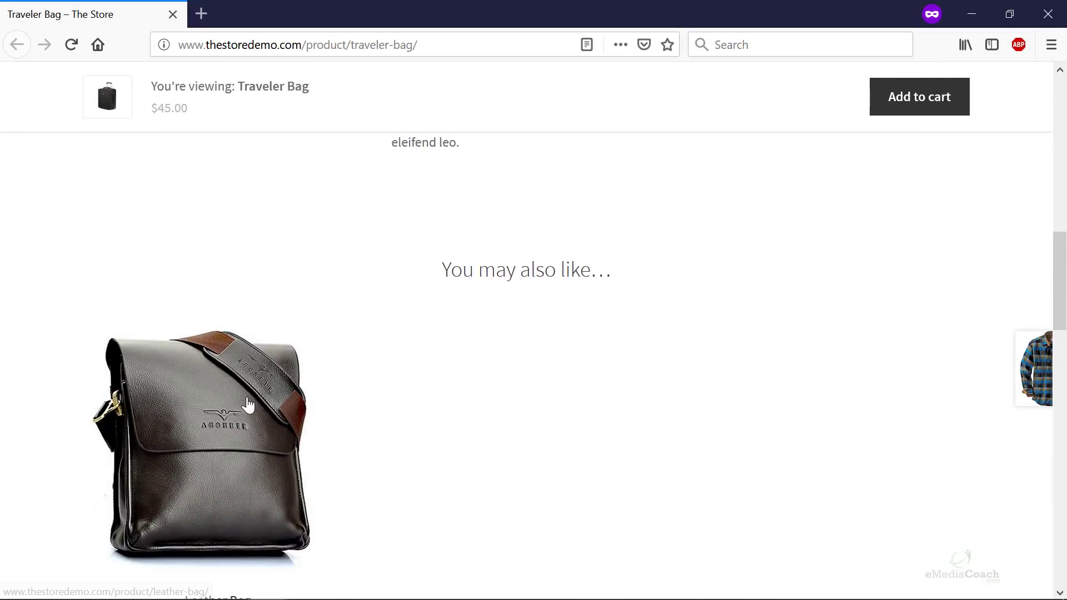
pyautogui.scroll(-2, 248, 329)
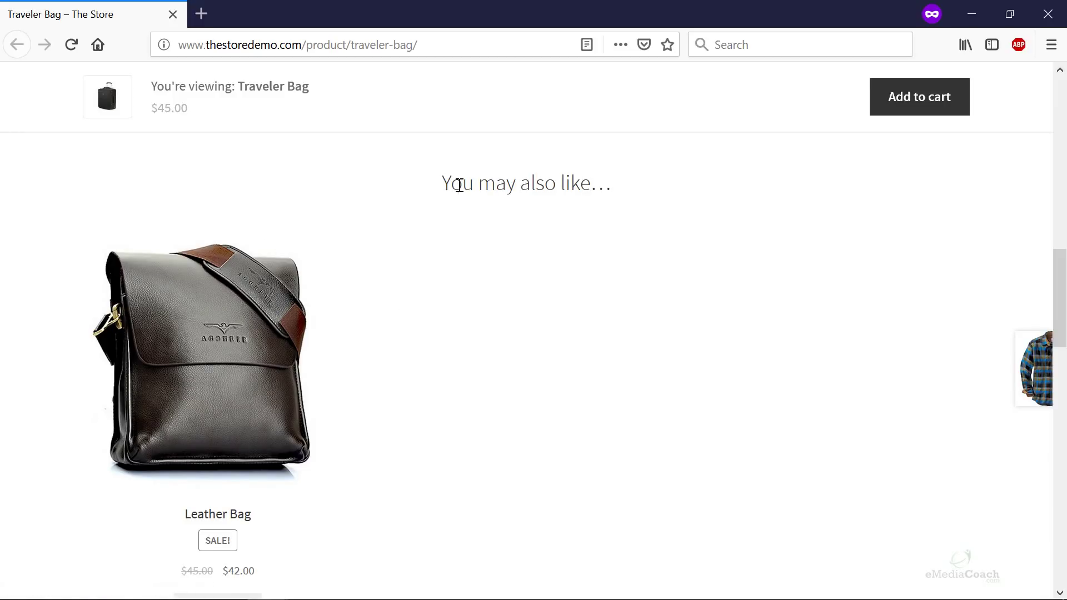
pyautogui.moveTo(459, 185); pyautogui.dragTo(633, 204)
pyautogui.click(446, 290)
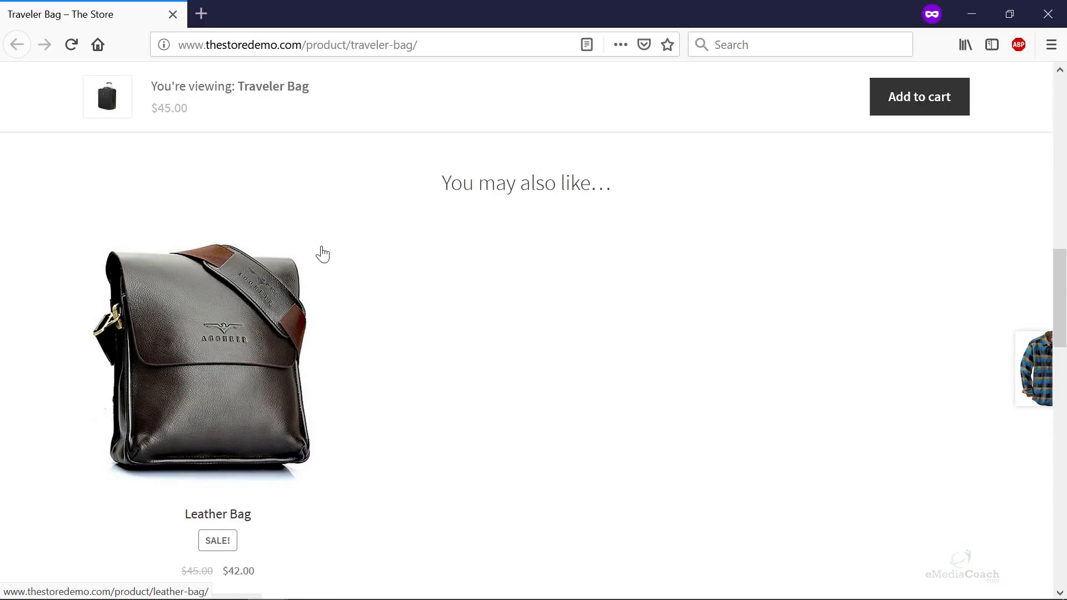
# - Add the $45.00 Traveler Bag to the cart
pyautogui.scroll(10, 469, 375)
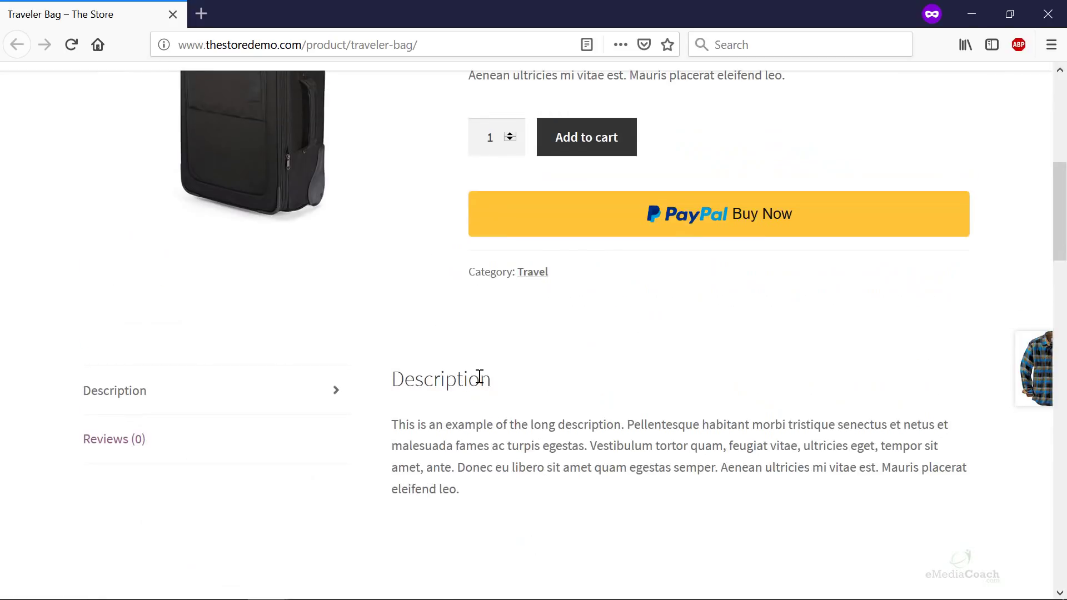
pyautogui.scroll(2, 574, 366)
pyautogui.click(607, 310)
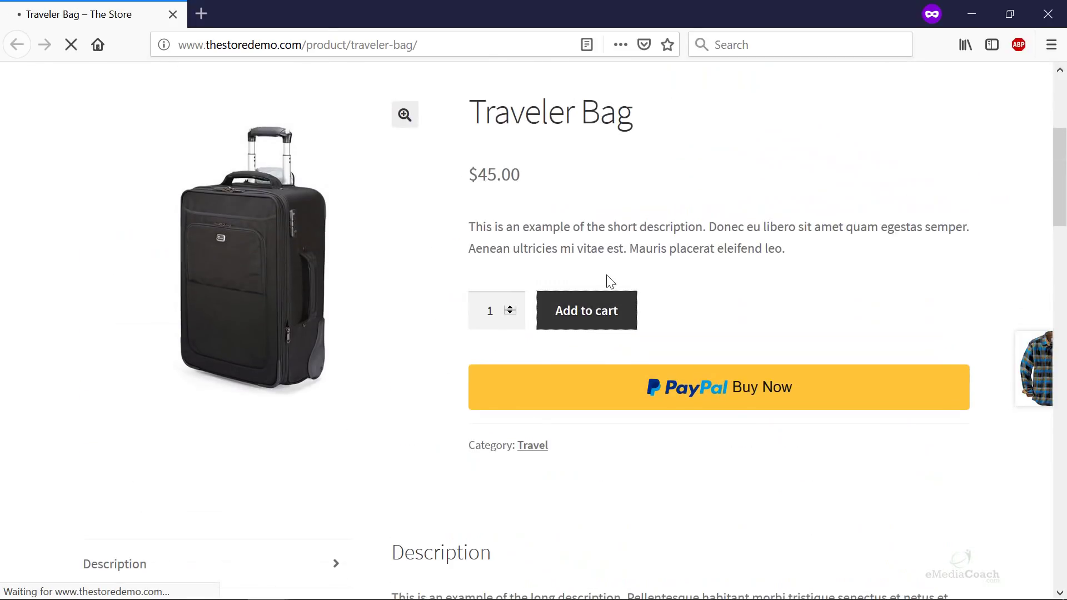
# - Scroll the cart to check Headphones ($25.00) listed under 'You may be interested in…'
pyautogui.scroll(-5, 365, 377)
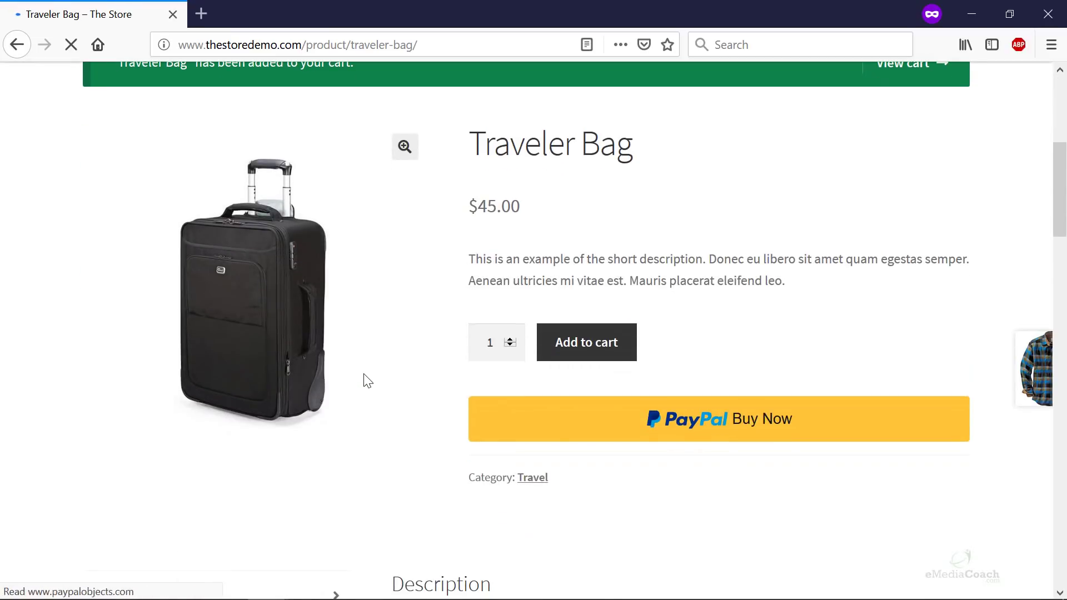
pyautogui.scroll(3, 545, 339)
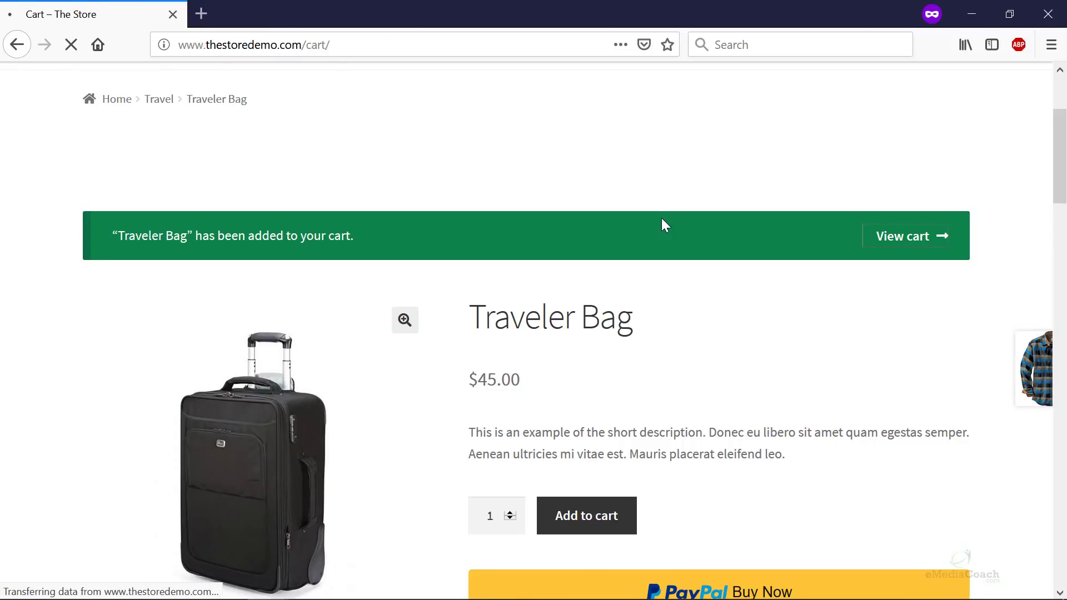
pyautogui.scroll(-9, 577, 312)
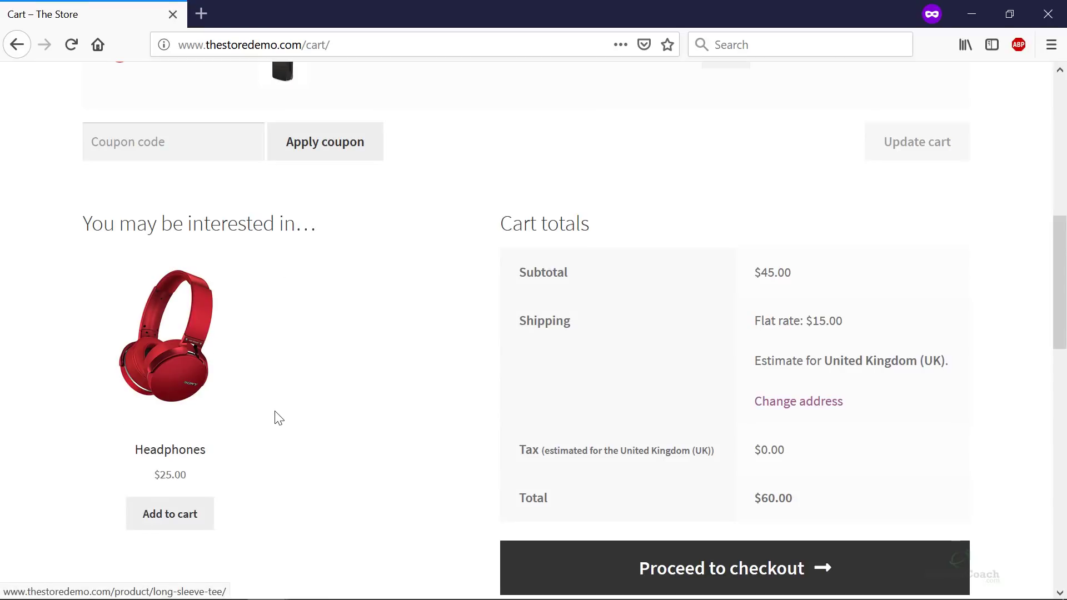
pyautogui.scroll(3, 276, 417)
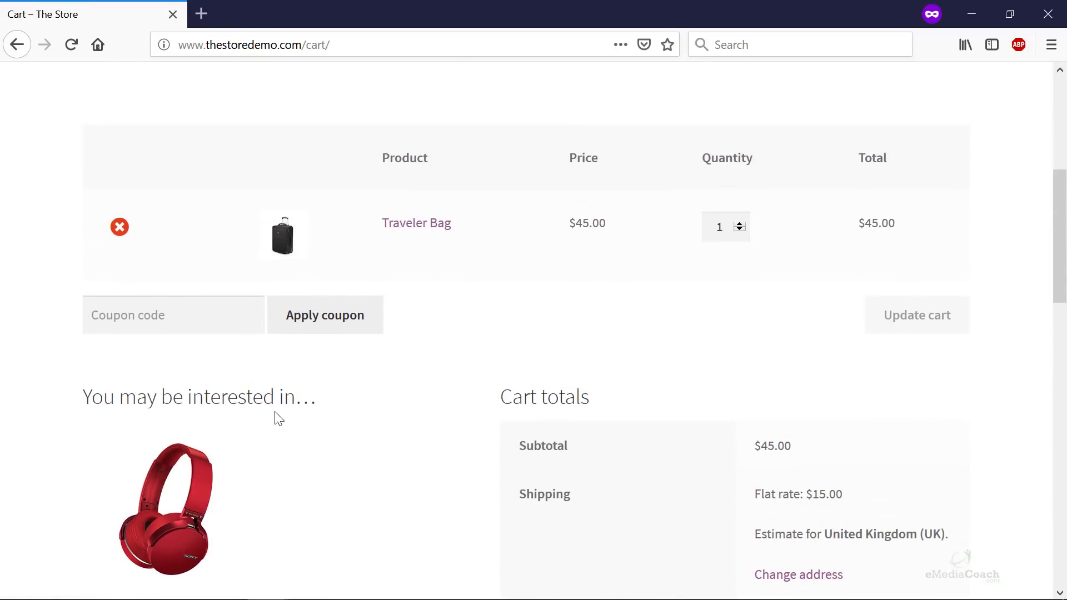
pyautogui.scroll(-2, 278, 418)
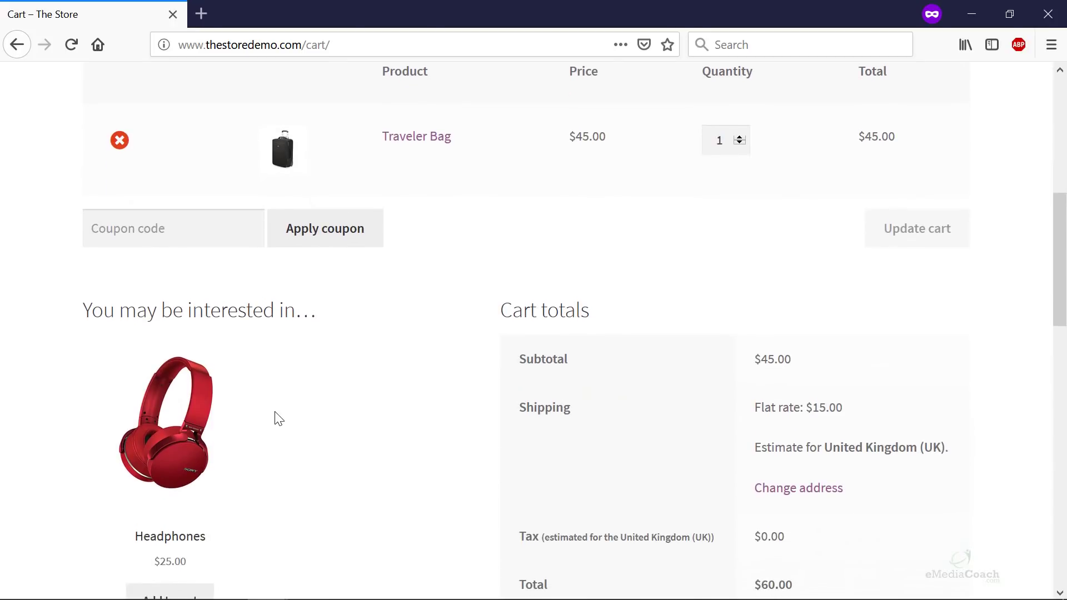
pyautogui.scroll(-2, 278, 418)
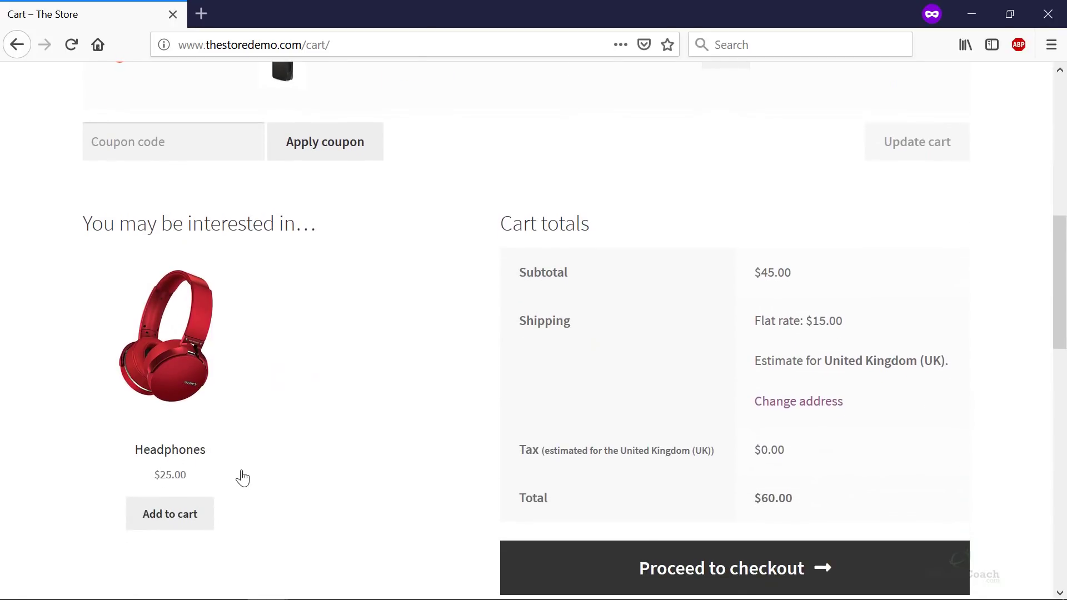
pyautogui.scroll(4, 242, 478)
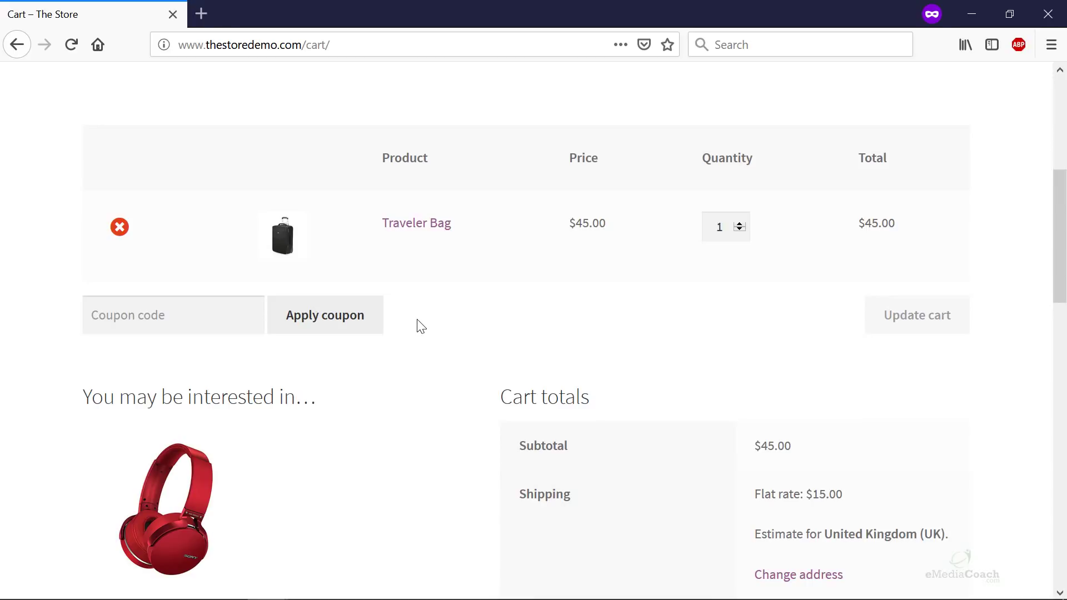
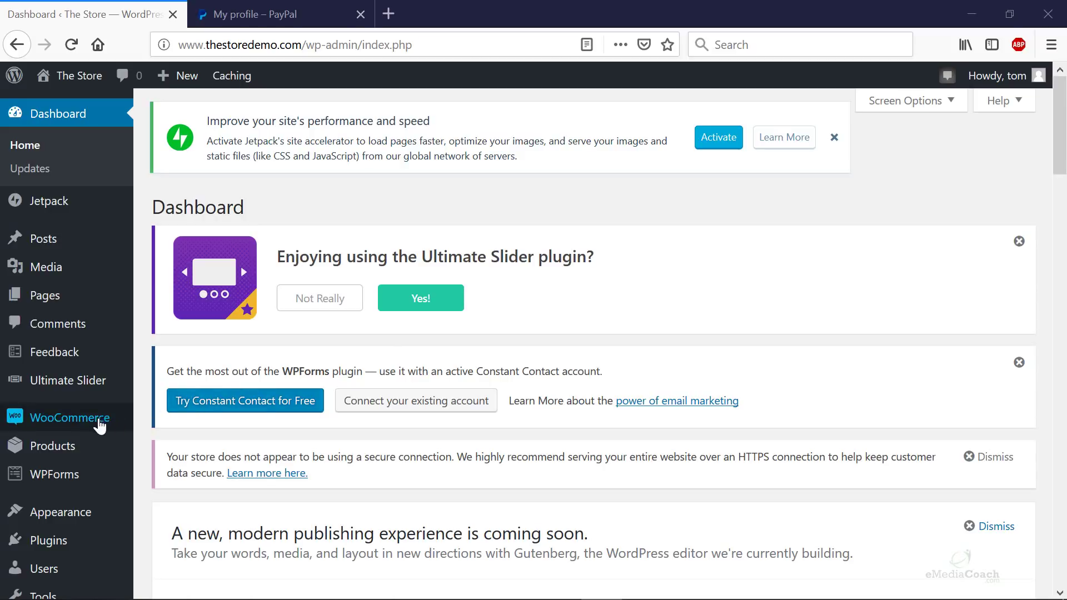
# - Open WooCommerce Settings > Payments and go to the enabled PayPal Checkout row's settings
pyautogui.moveTo(95, 429)
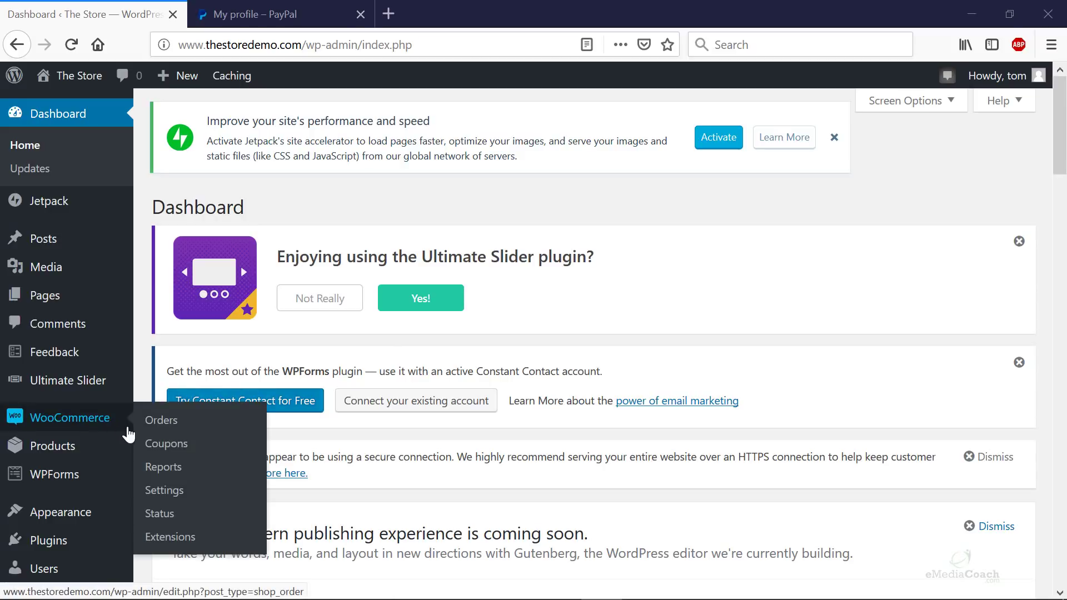
pyautogui.click(181, 492)
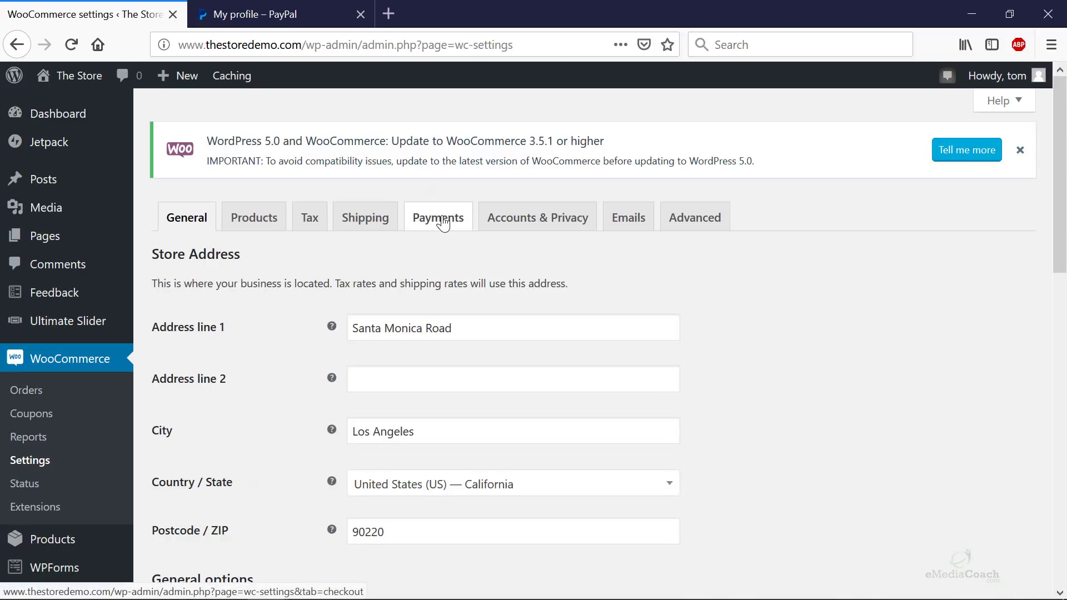
pyautogui.click(438, 222)
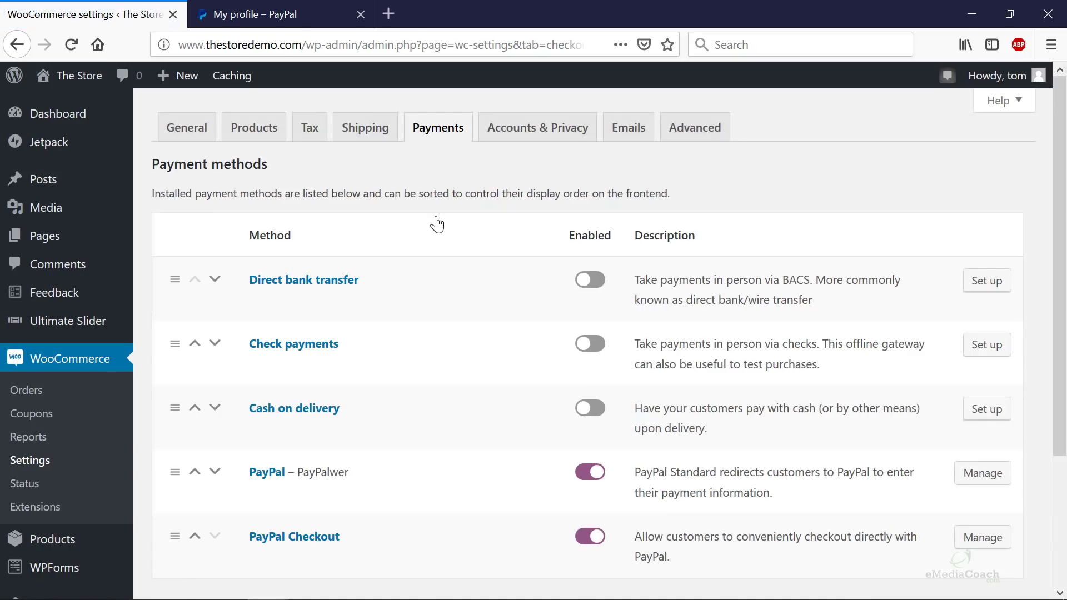
pyautogui.scroll(-3, 467, 300)
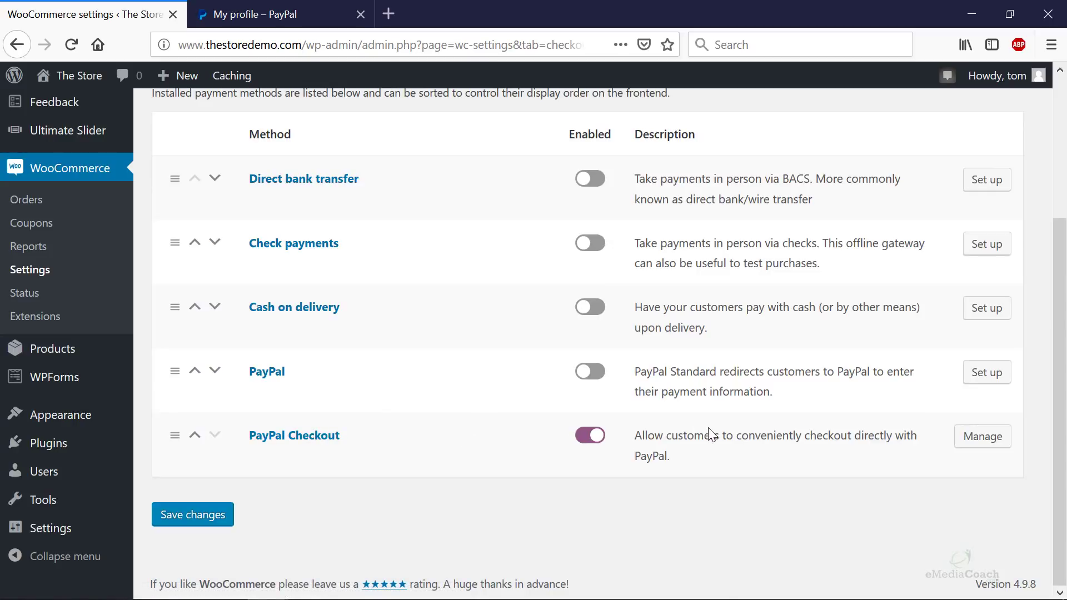
pyautogui.click(982, 437)
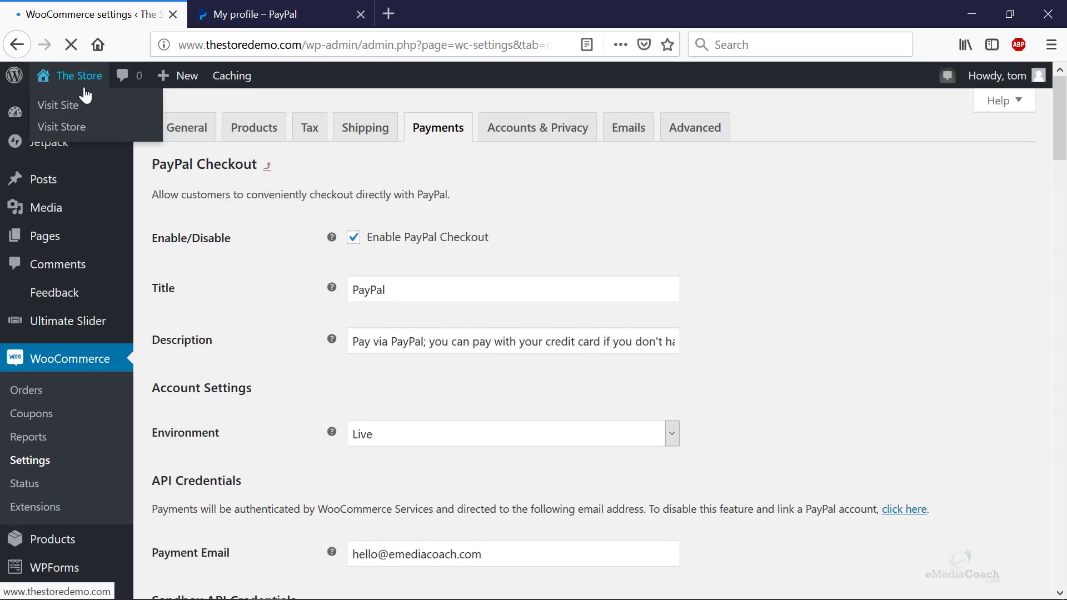
# - Open the storefront in a new tab and go to the Full HD Camera product page
pyautogui.rightClick(79, 106)
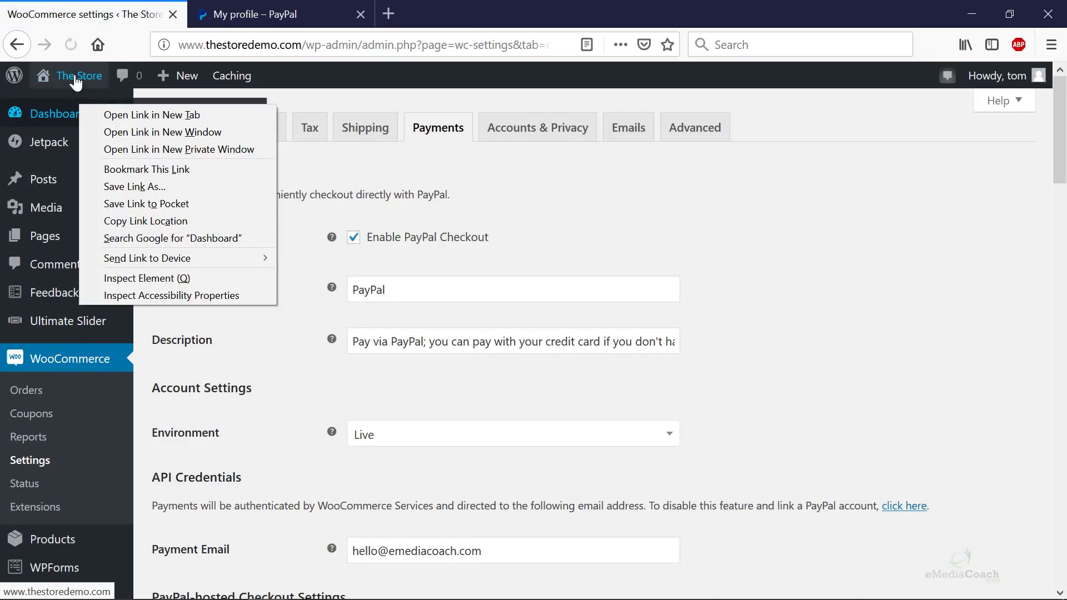
pyautogui.press('Escape')
pyautogui.rightClick(65, 109)
pyautogui.click(95, 110)
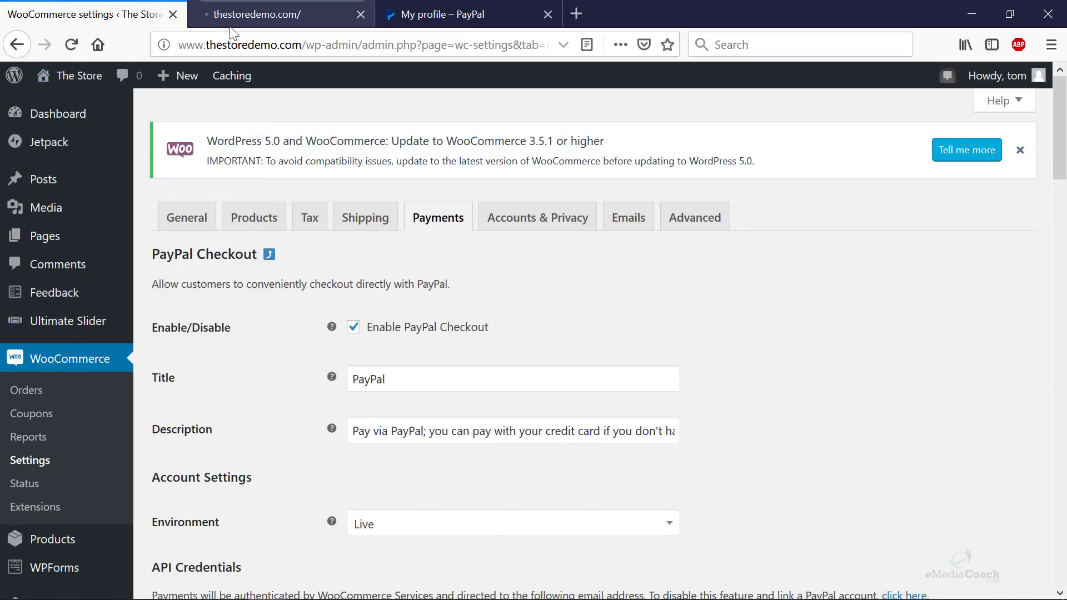
pyautogui.click(537, 21)
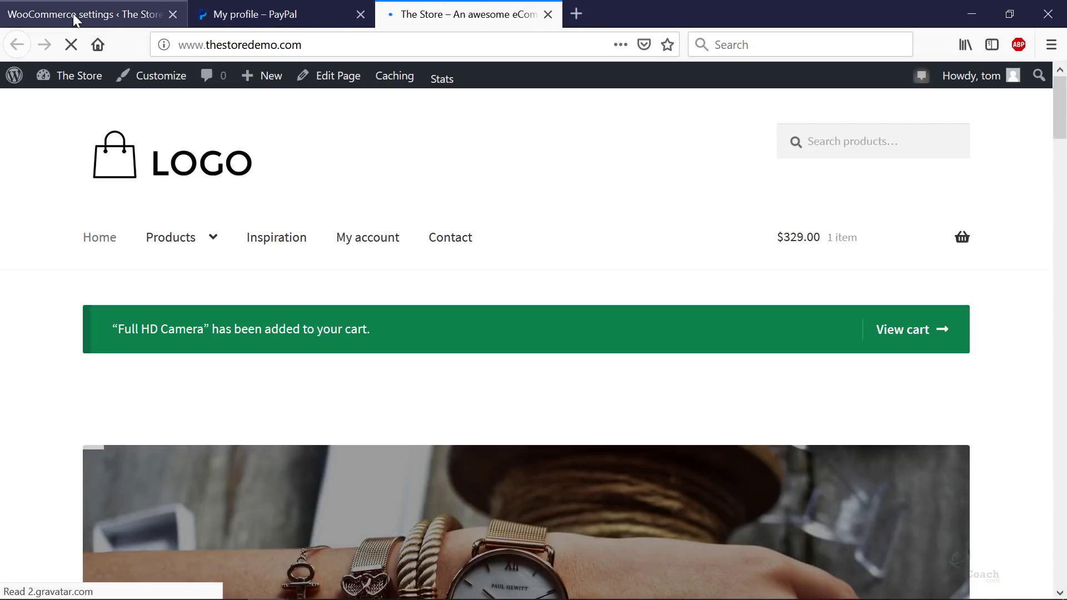
pyautogui.moveTo(214, 238)
pyautogui.scroll(-15, 572, 436)
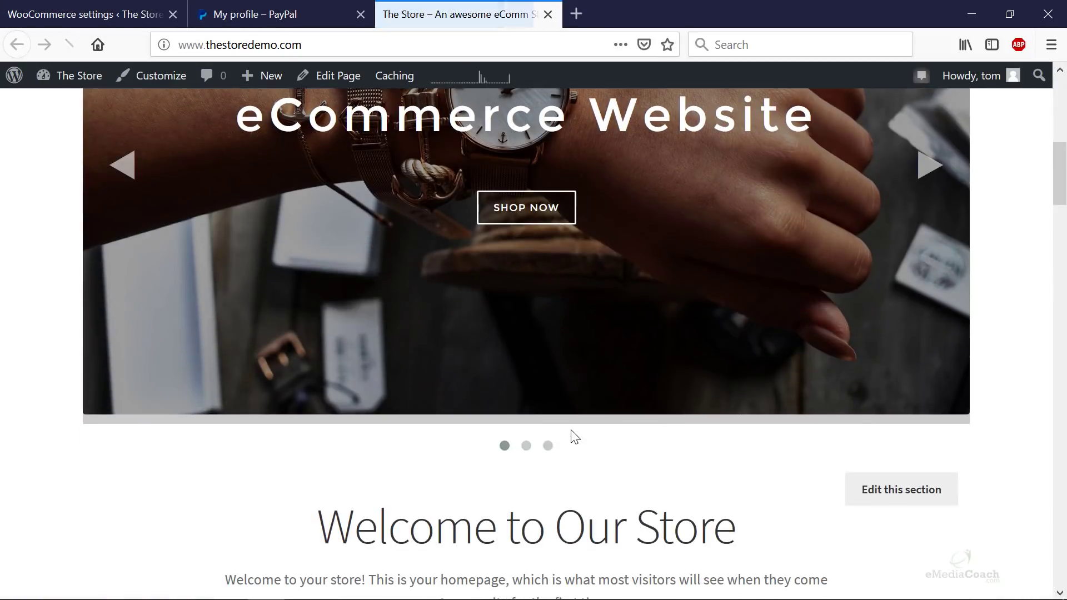
pyautogui.scroll(-8, 553, 473)
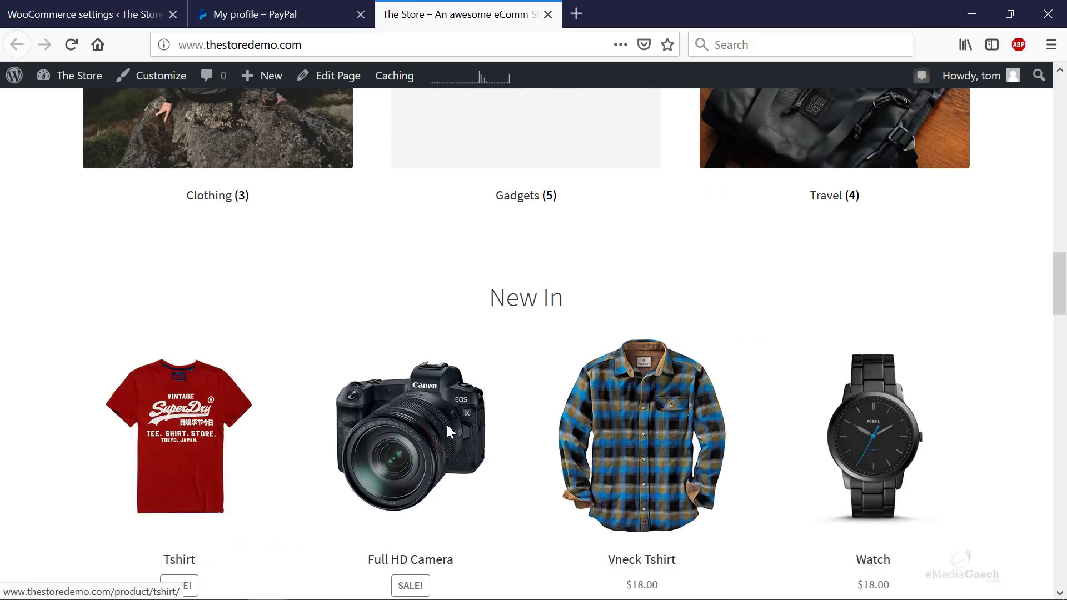
pyautogui.click(418, 434)
# - Review the PayPal Checkout settings, including the payment email address, environment and button options
pyautogui.click(123, 17)
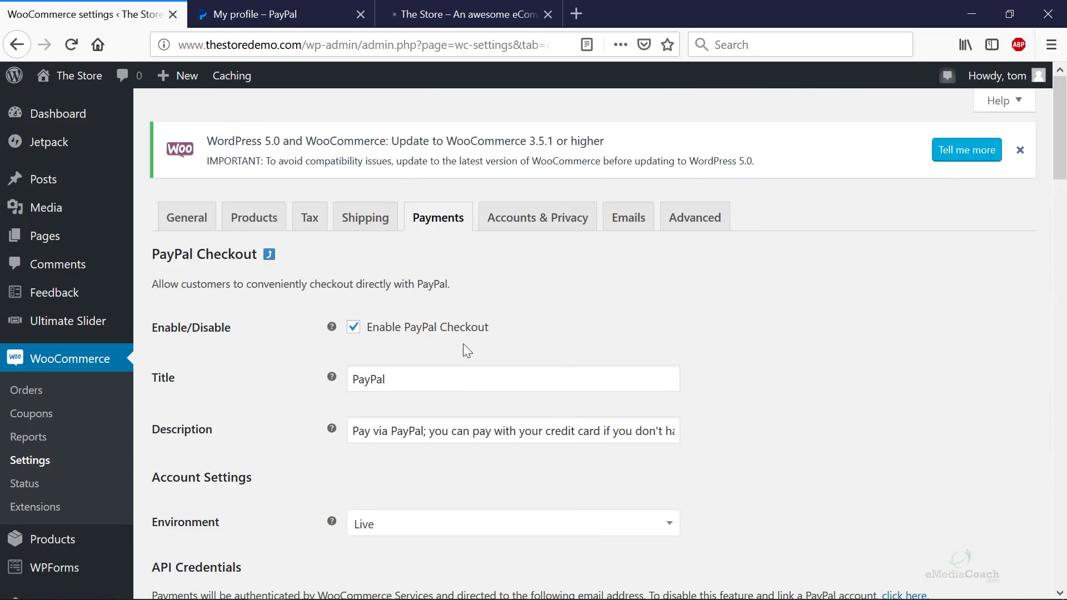
pyautogui.scroll(-1, 408, 331)
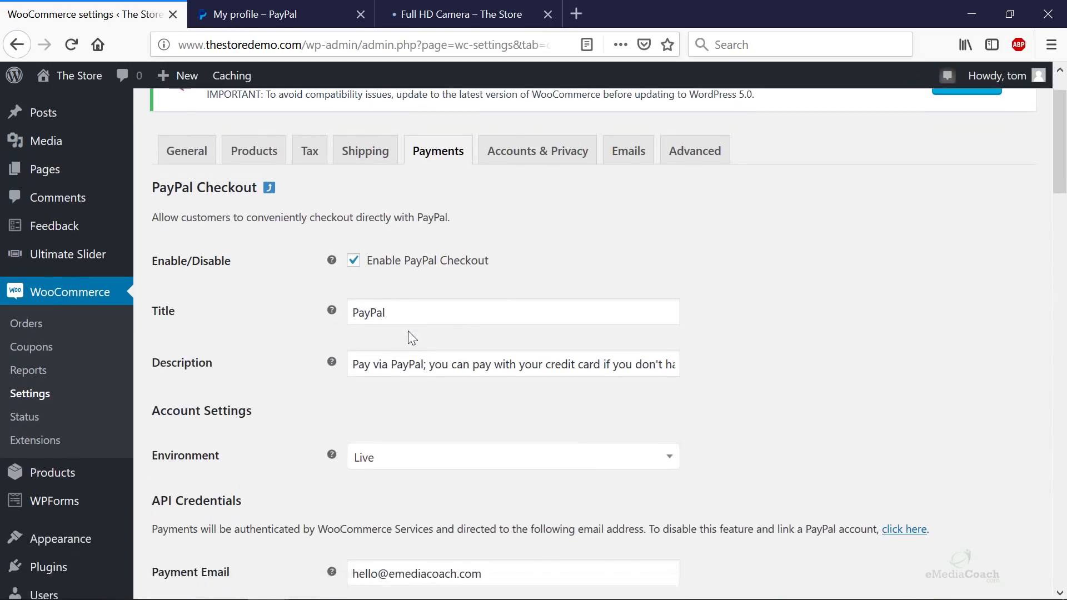
pyautogui.scroll(-2, 408, 331)
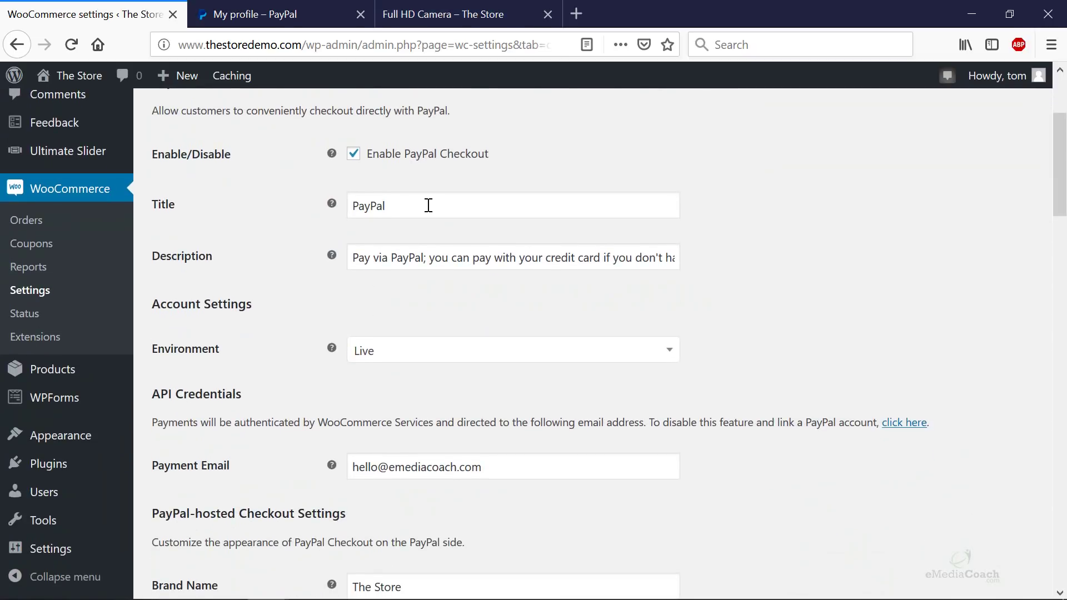
pyautogui.scroll(-3, 429, 205)
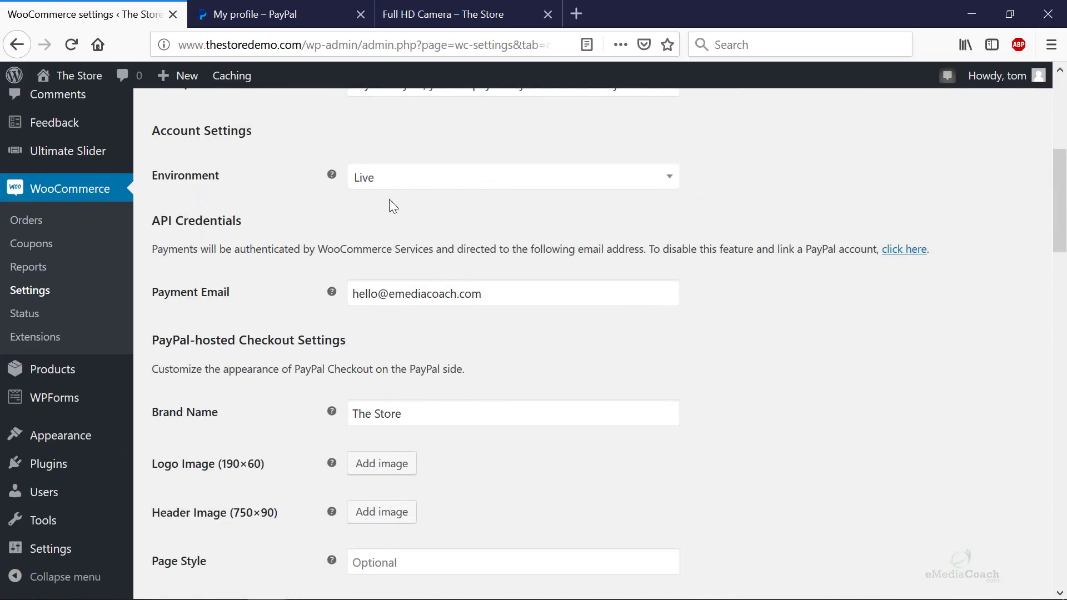
pyautogui.moveTo(535, 299); pyautogui.dragTo(283, 278)
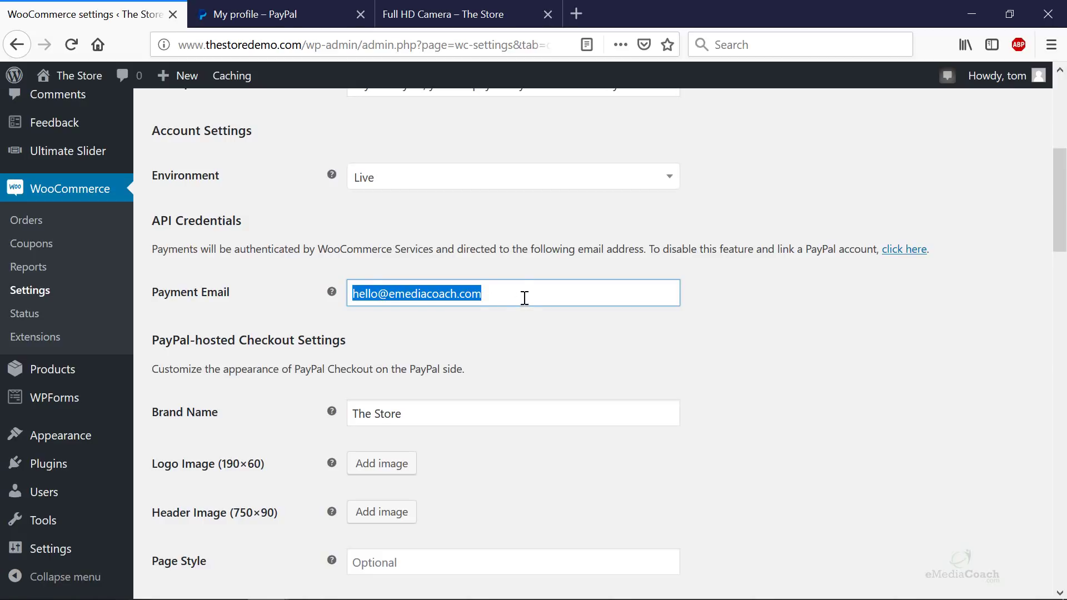
pyautogui.moveTo(525, 298); pyautogui.dragTo(314, 281)
pyautogui.scroll(-4, 389, 306)
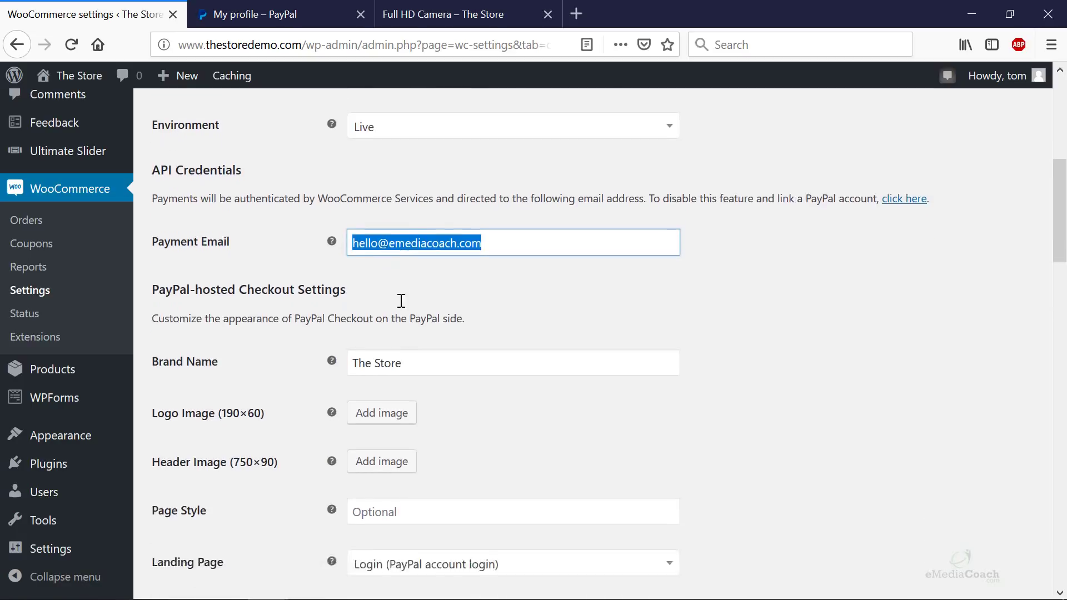
pyautogui.scroll(-4, 406, 313)
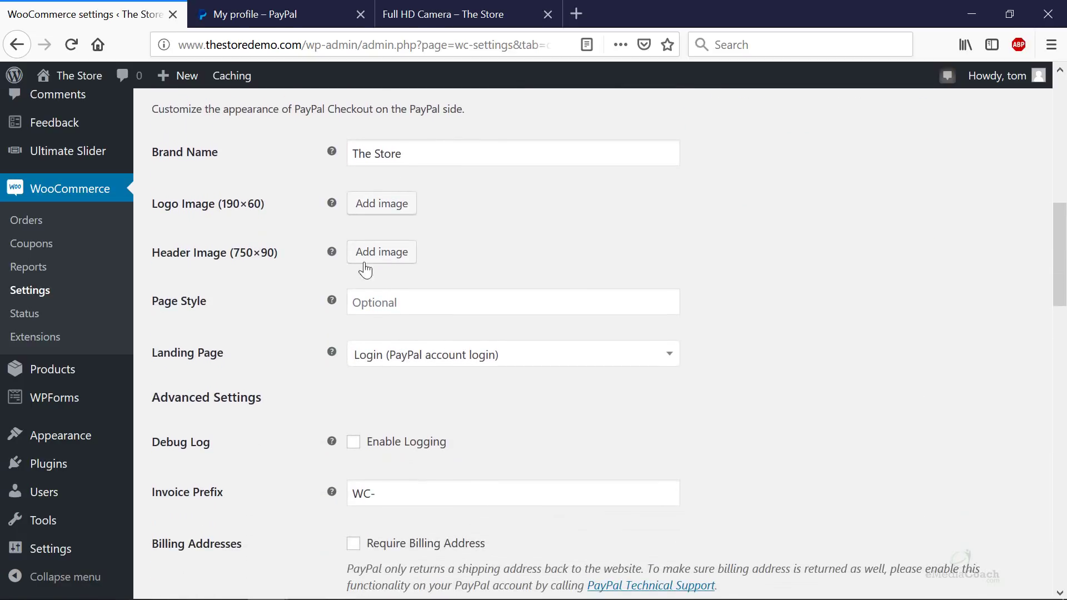
pyautogui.scroll(-8, 392, 292)
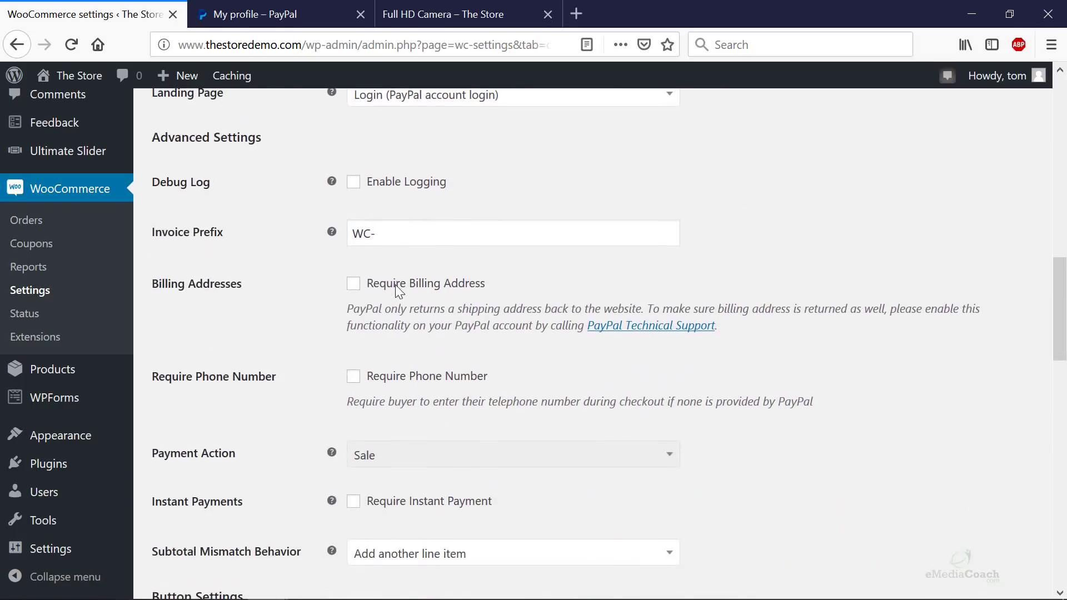
pyautogui.scroll(-4, 398, 294)
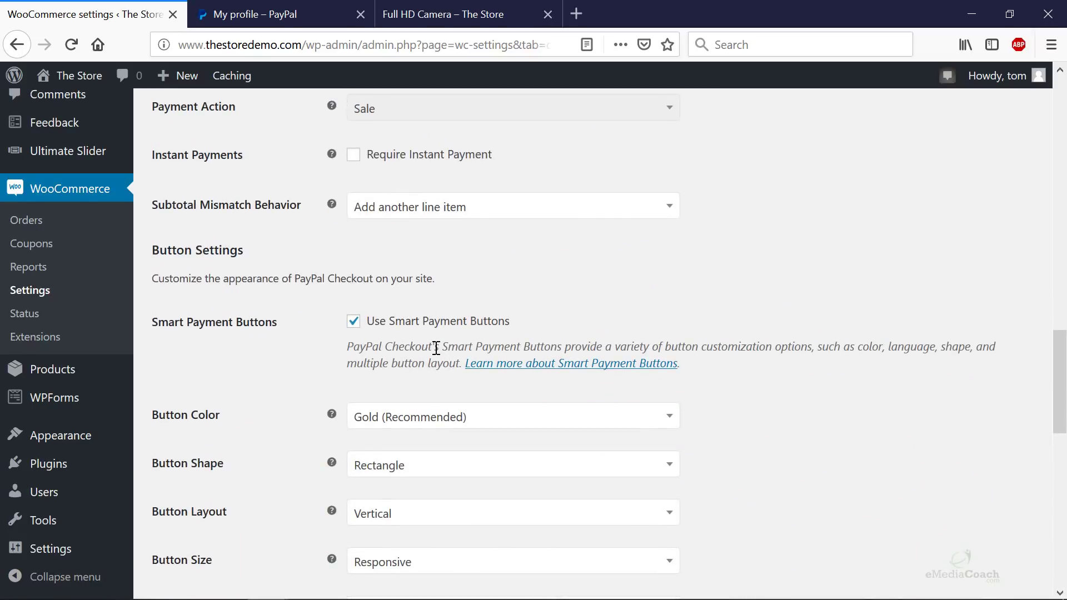
pyautogui.scroll(-8, 423, 349)
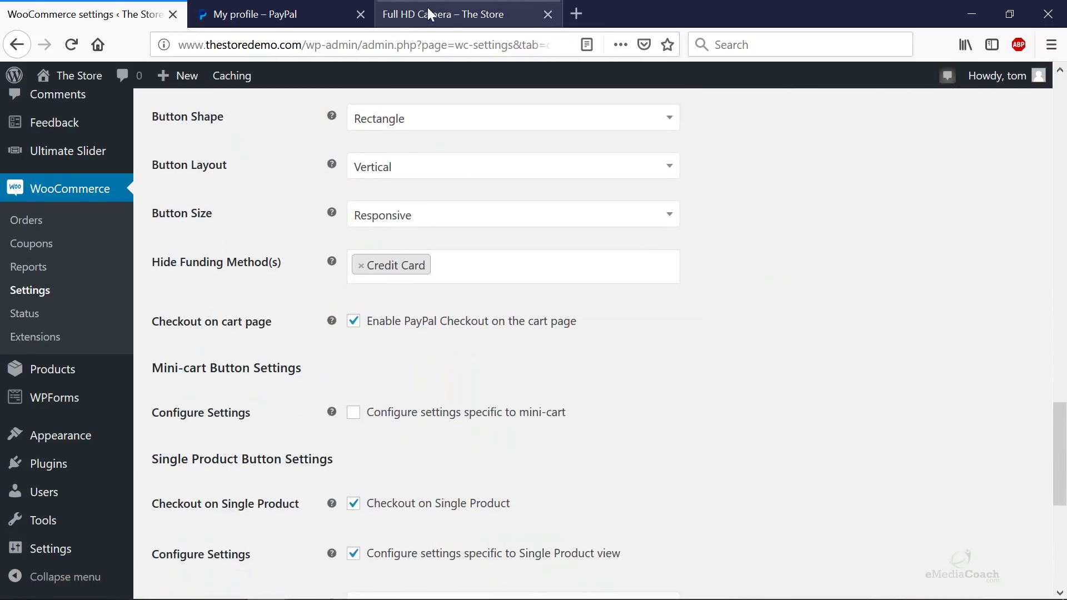
# - Check the Full HD Camera product page and PayPal profile, then return to PayPal Checkout settings
pyautogui.click(432, 12)
pyautogui.scroll(-8, 526, 194)
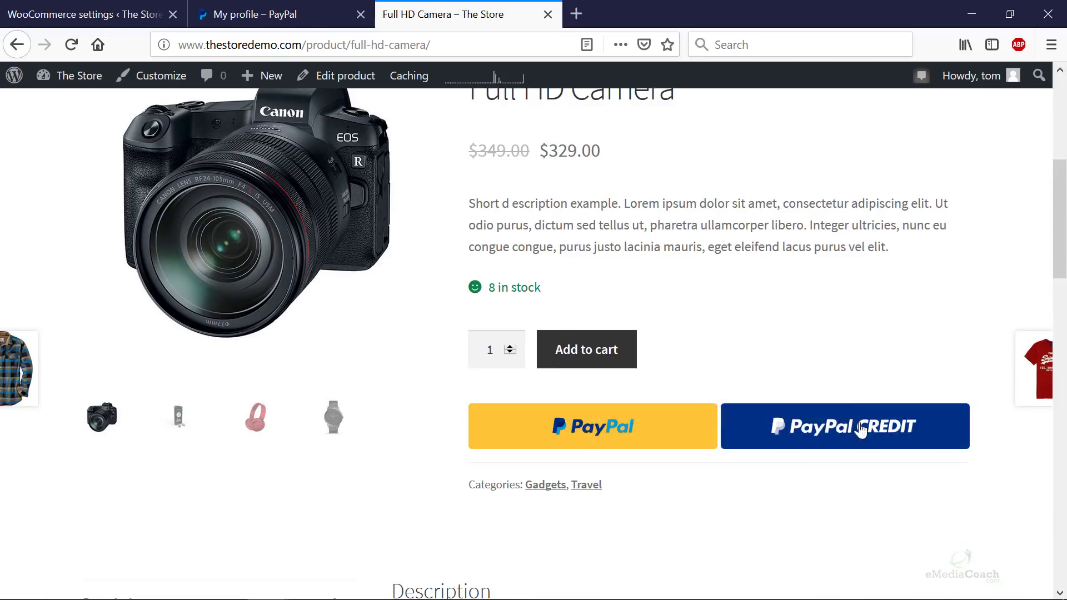
pyautogui.click(285, 13)
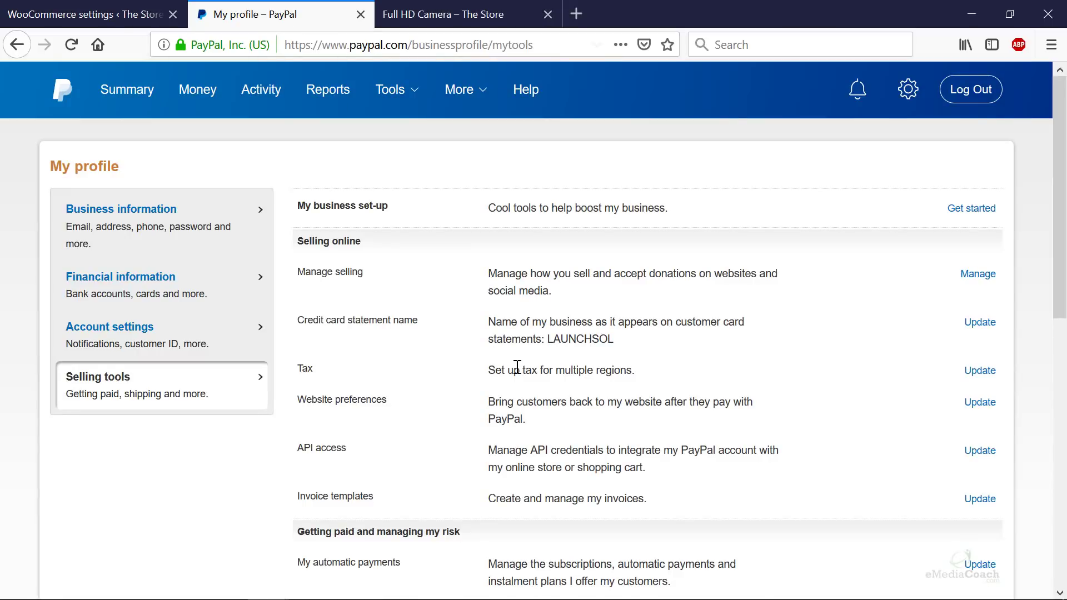
pyautogui.click(154, 7)
pyautogui.scroll(-5, 454, 265)
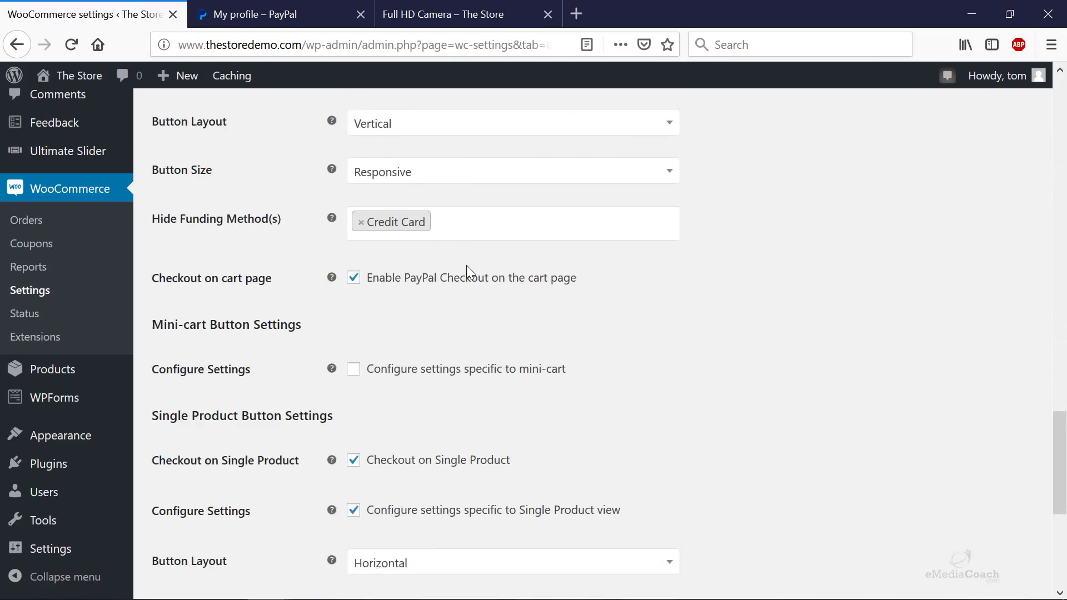
pyautogui.scroll(-3, 464, 278)
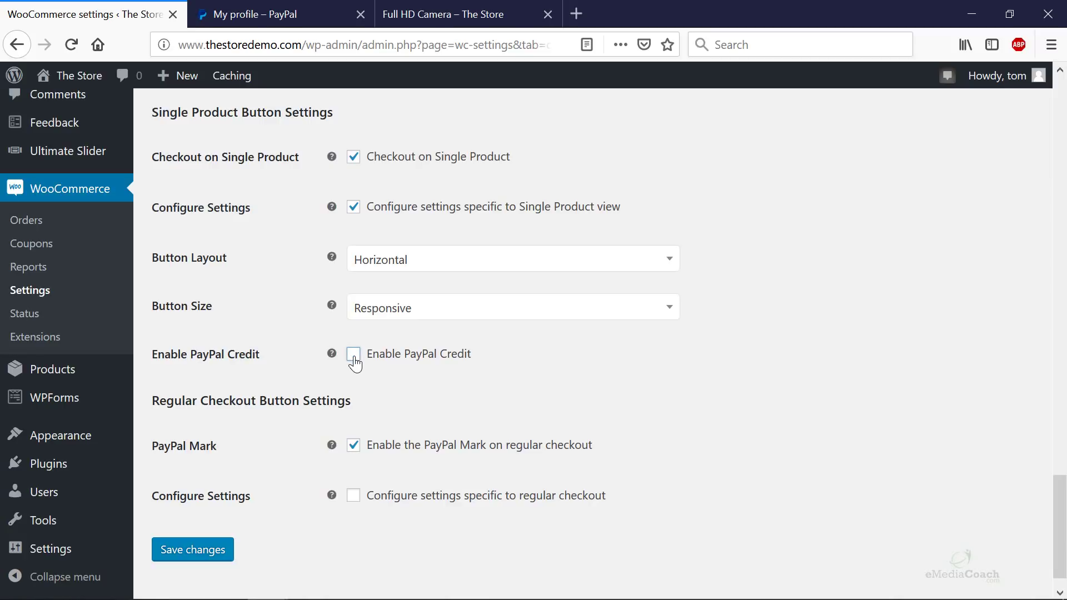
pyautogui.scroll(8, 356, 366)
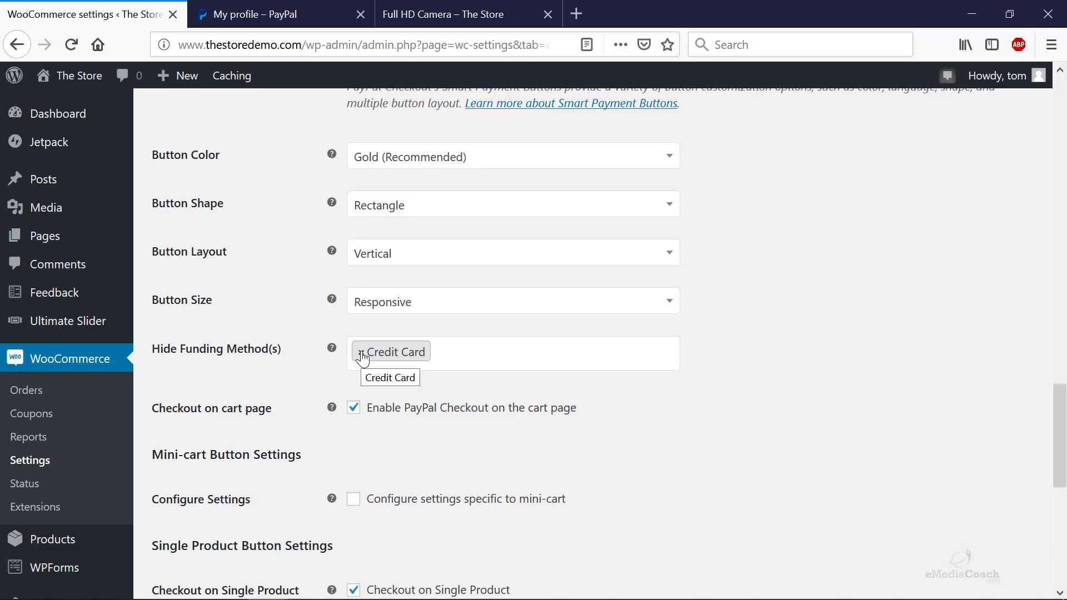
# - Remove Credit Card from Hide Funding Method(s), save the settings, and return to Payment methods
pyautogui.click(361, 352)
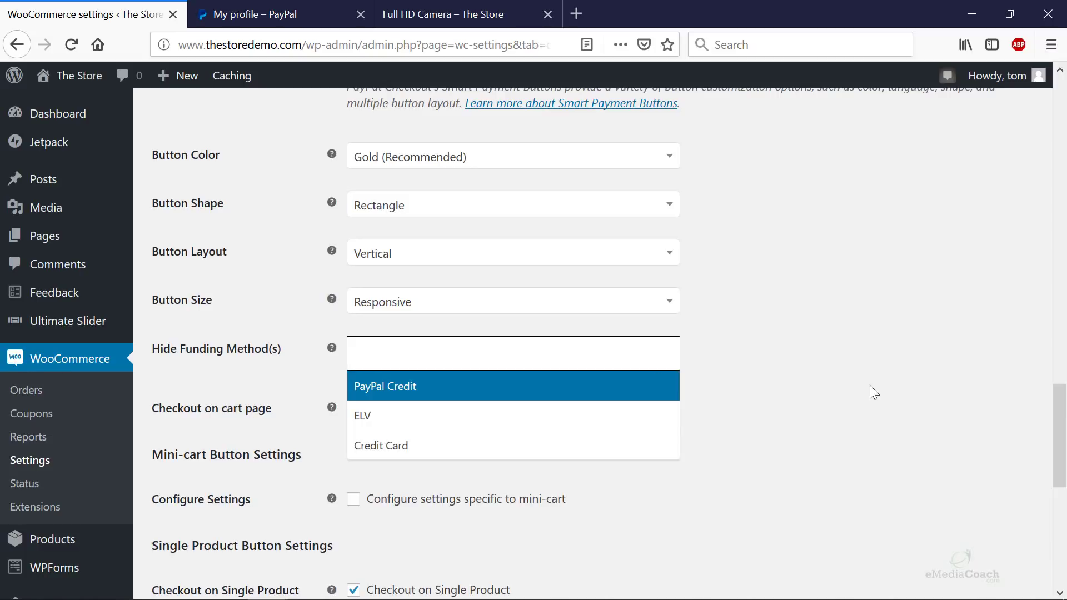
pyautogui.click(852, 369)
pyautogui.scroll(-8, 851, 366)
pyautogui.scroll(-1, 850, 367)
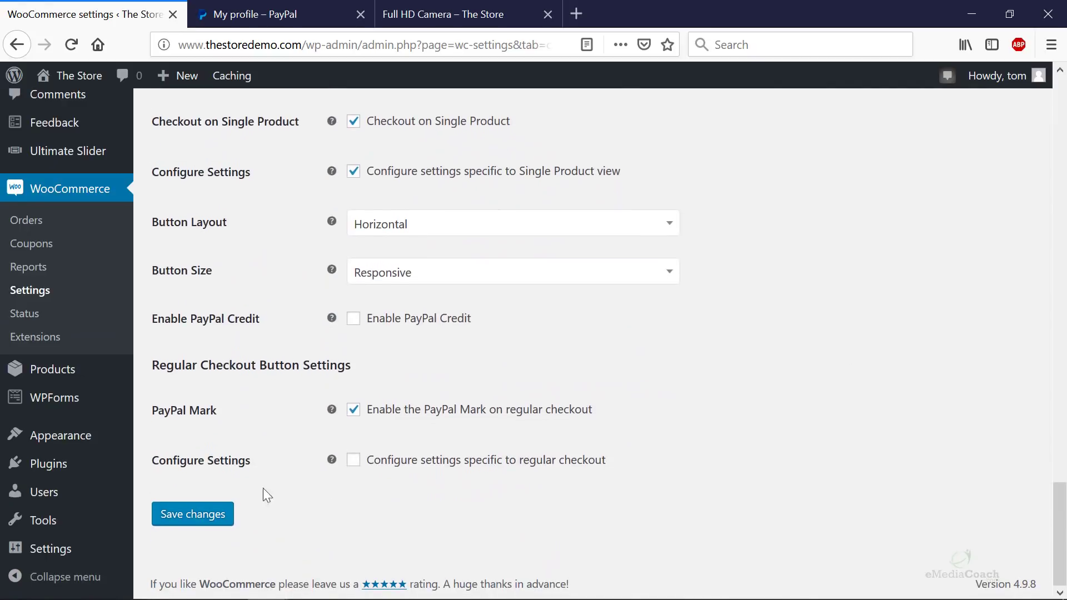
pyautogui.click(213, 501)
pyautogui.scroll(1, 334, 261)
pyautogui.scroll(-3, 353, 388)
pyautogui.click(190, 511)
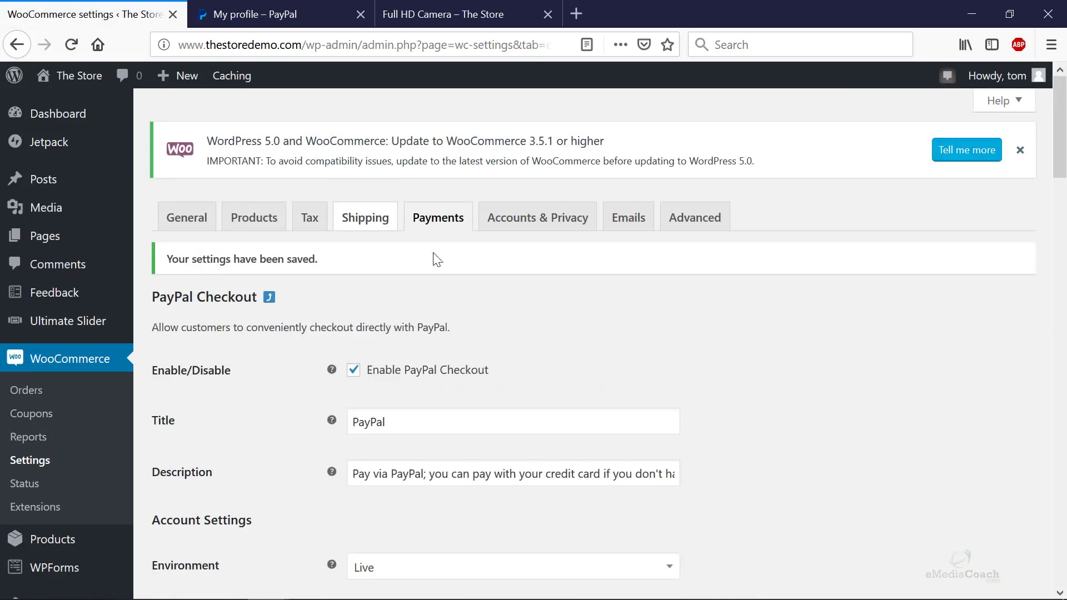
pyautogui.click(440, 232)
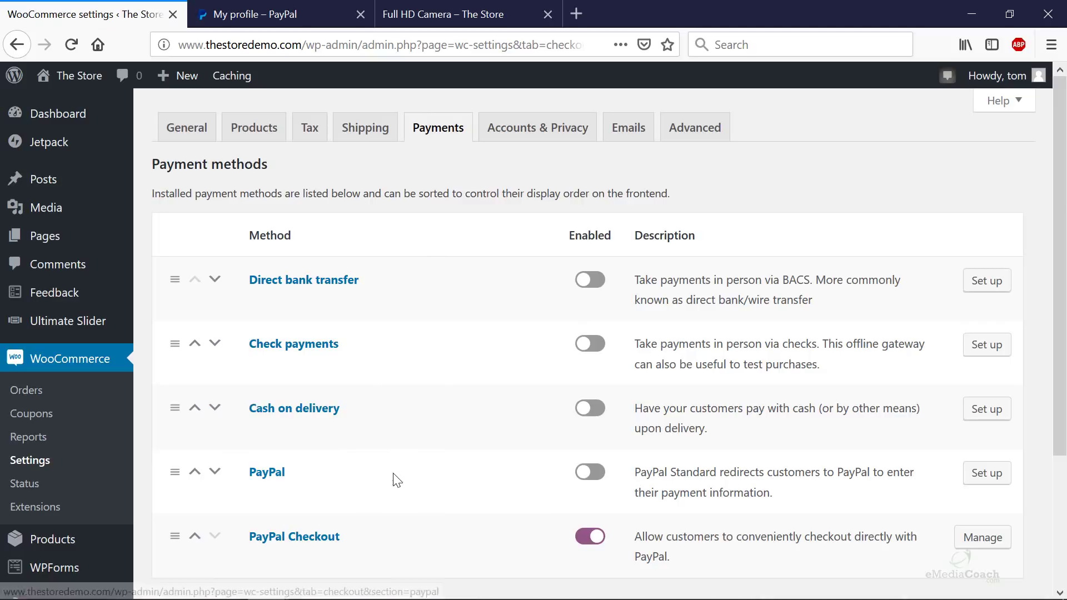
# - Open the PayPal Standard setup page and tick Enable PayPal Standard
pyautogui.scroll(-3, 690, 514)
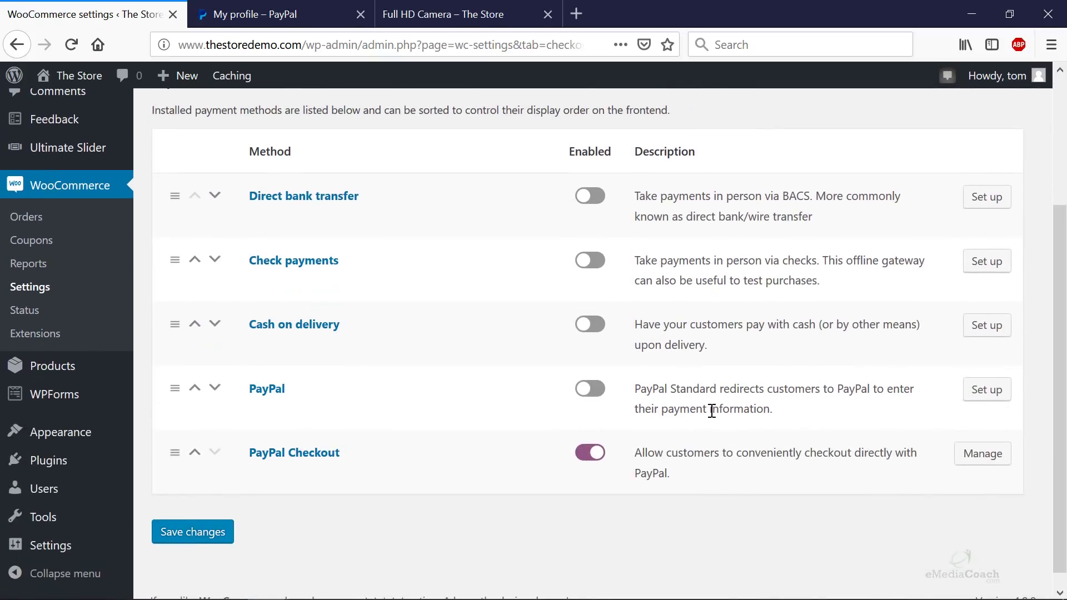
pyautogui.click(993, 395)
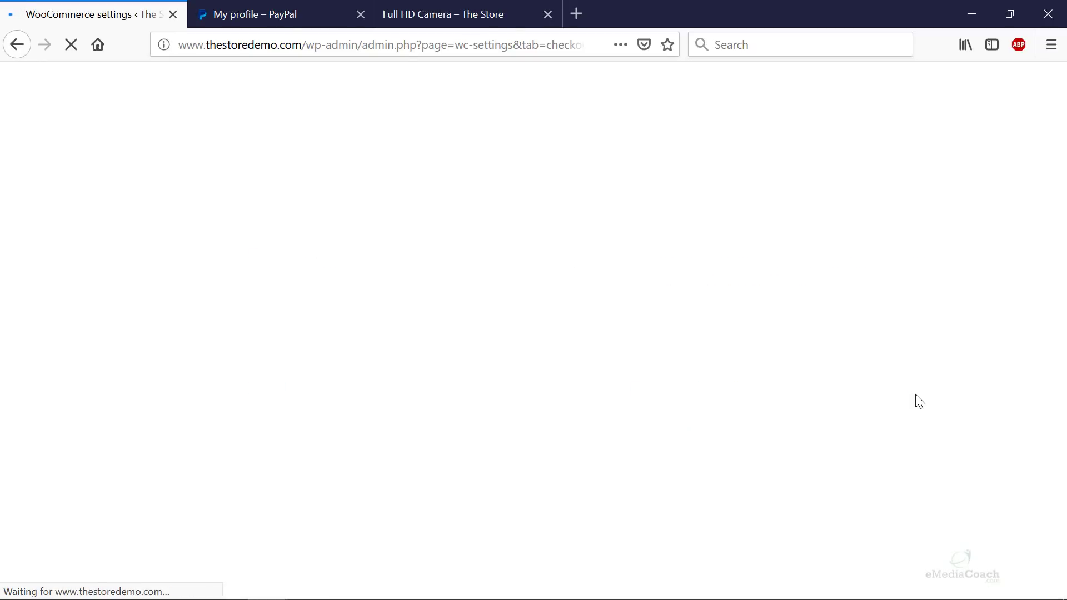
pyautogui.scroll(-3, 566, 400)
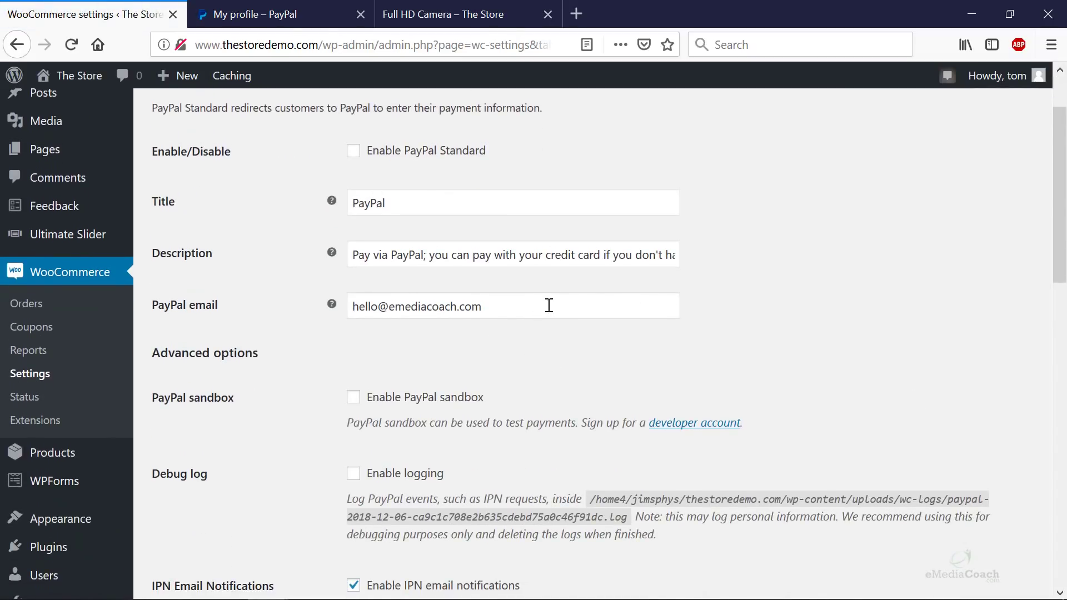
pyautogui.moveTo(549, 305); pyautogui.dragTo(364, 343)
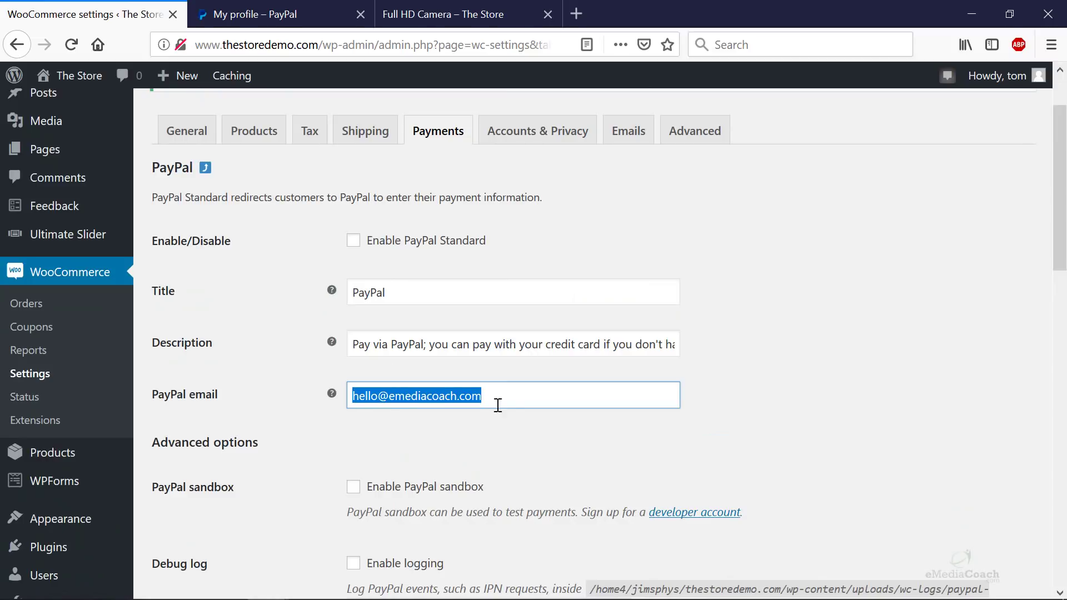
pyautogui.click(575, 428)
pyautogui.click(353, 240)
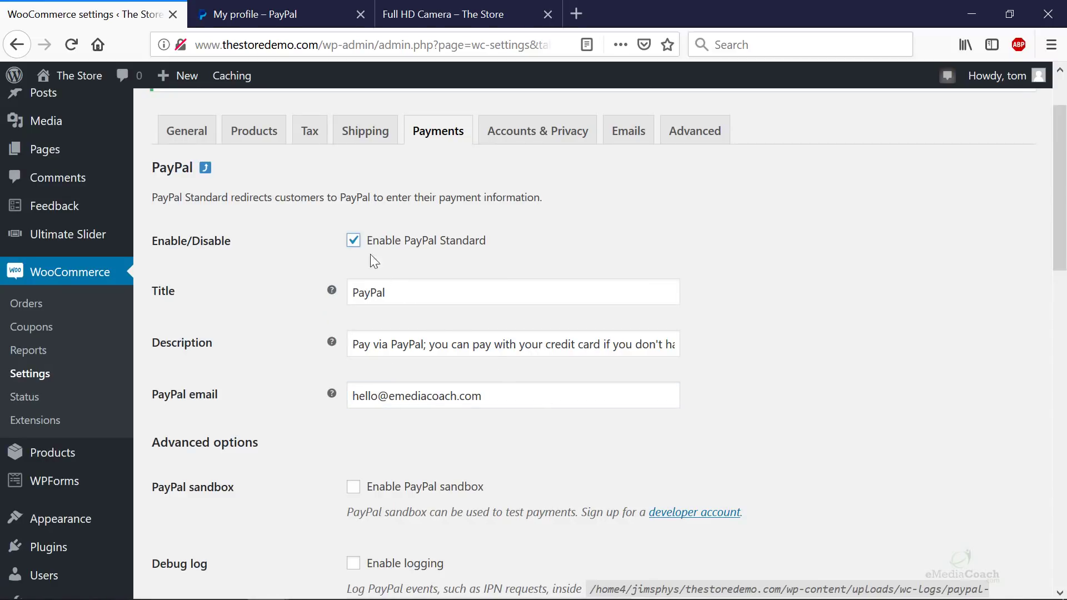
# - Scroll down to the Live API credentials section and read the note about refunds
pyautogui.scroll(-6, 435, 399)
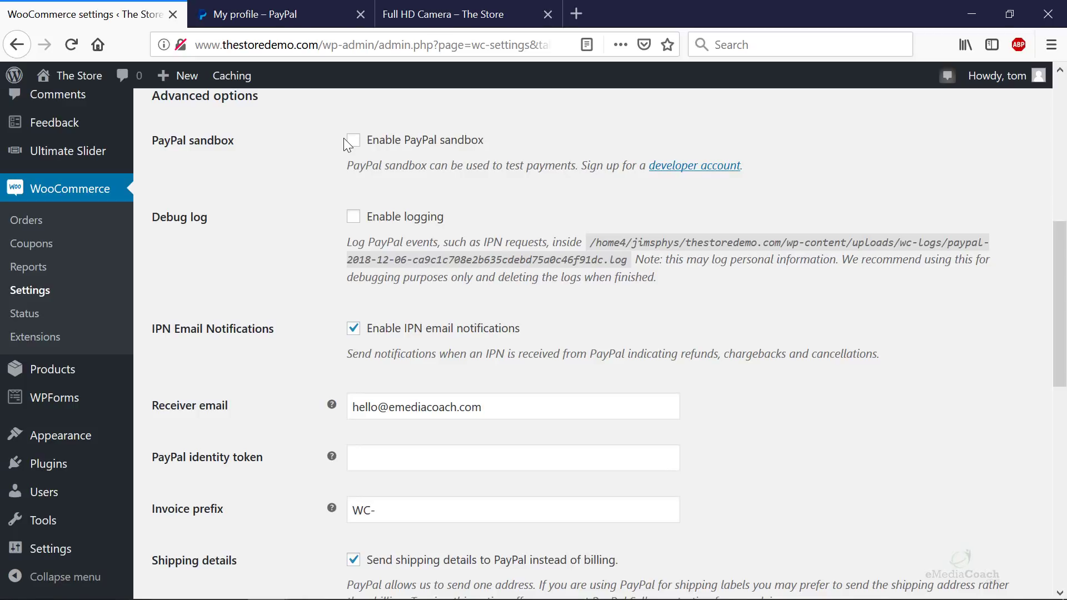
pyautogui.scroll(-3, 346, 199)
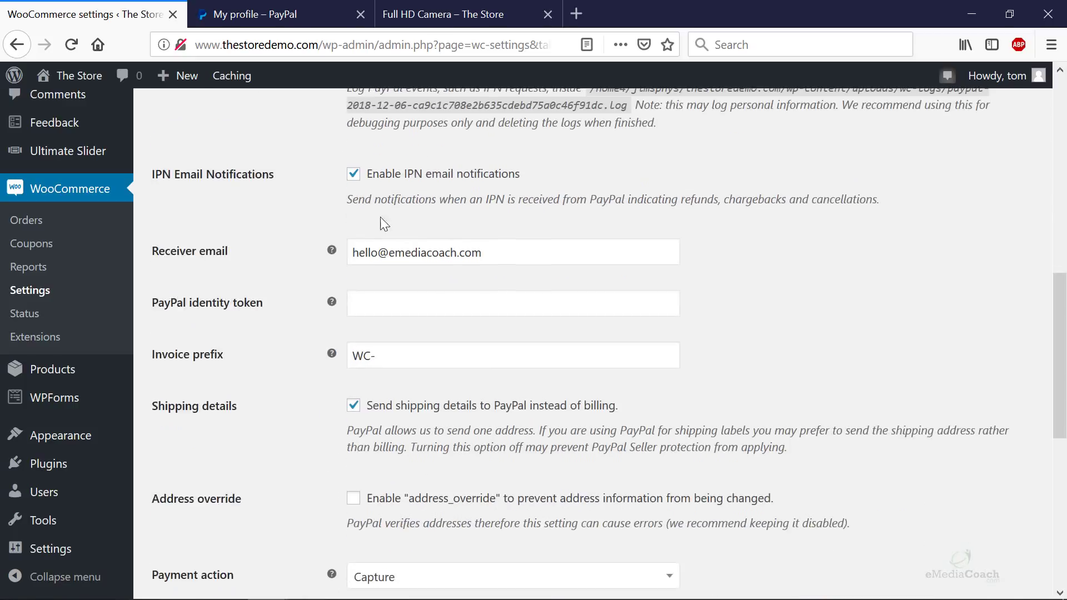
pyautogui.scroll(-2, 419, 224)
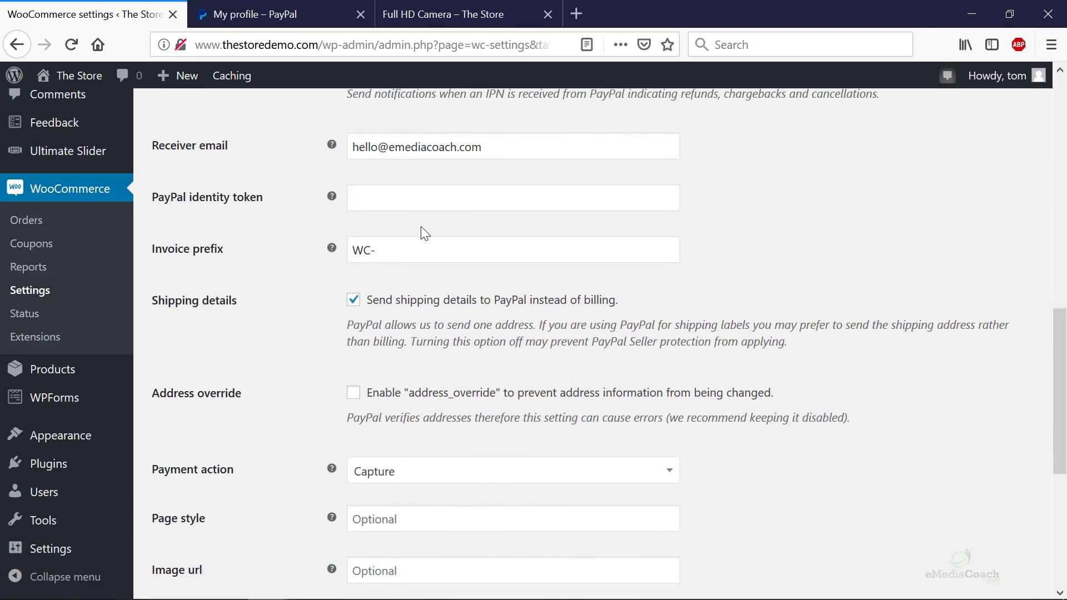
pyautogui.scroll(-5, 422, 229)
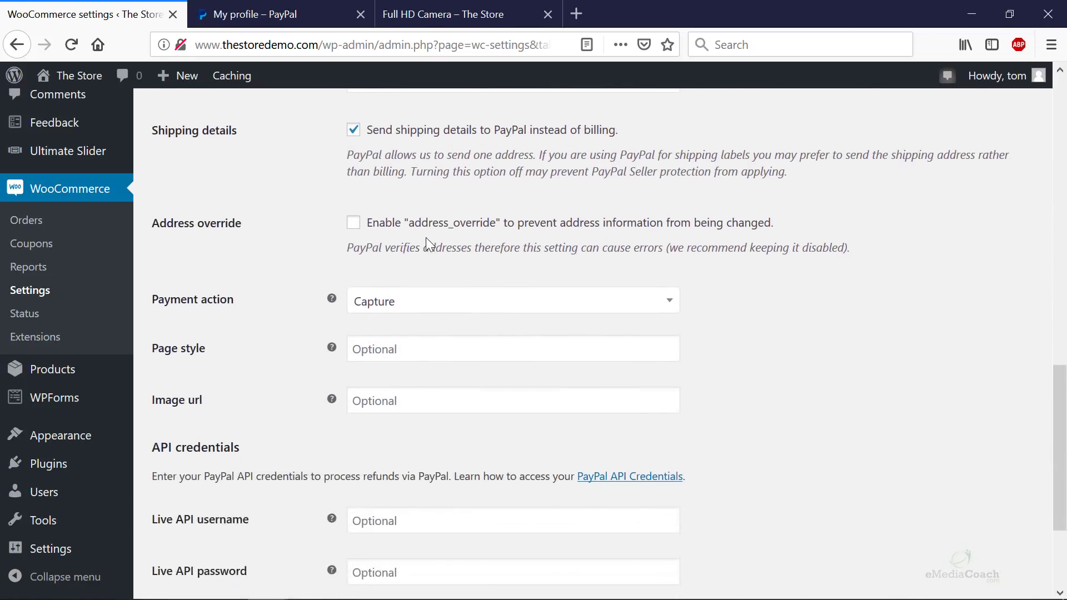
pyautogui.scroll(-2, 429, 244)
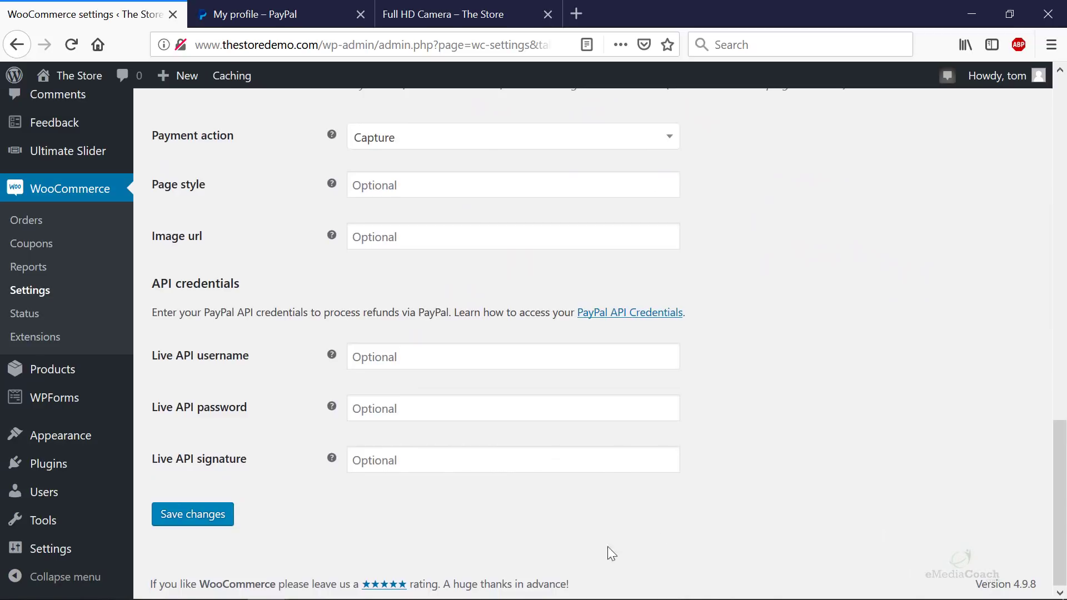
pyautogui.moveTo(281, 312); pyautogui.dragTo(463, 310)
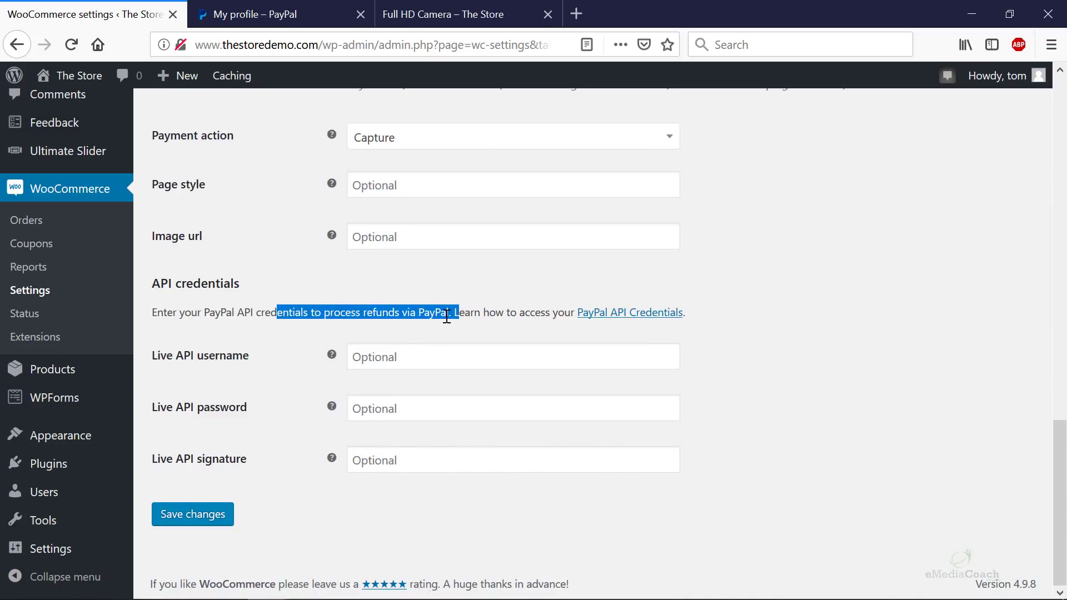
pyautogui.click(447, 316)
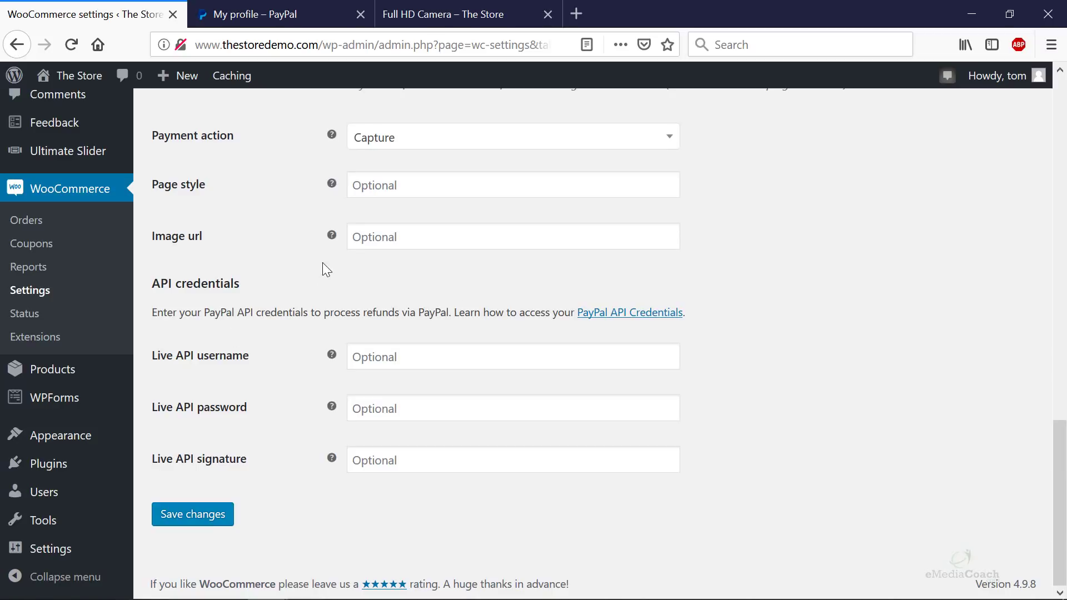
# - In PayPal, open API access and view the classic NVP/SOAP API username, password and signature
pyautogui.click(306, 16)
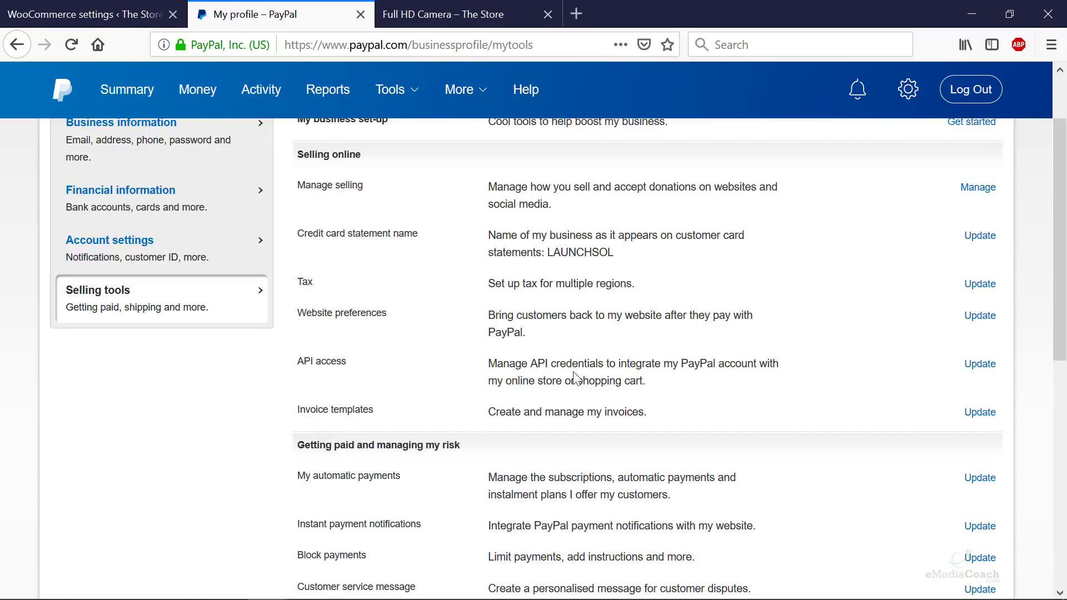
pyautogui.click(979, 368)
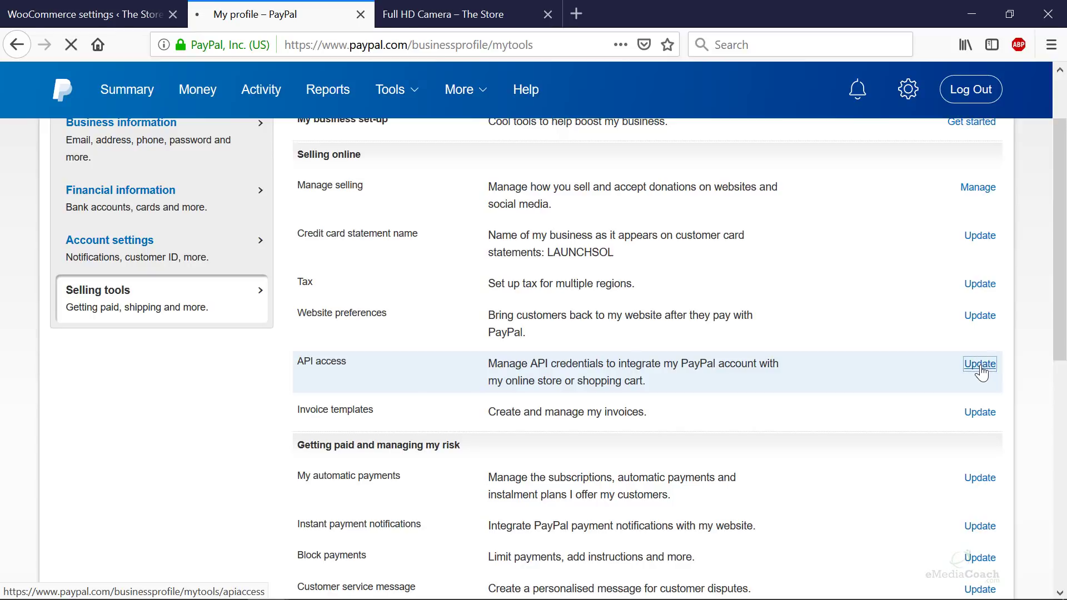
pyautogui.scroll(-10, 573, 382)
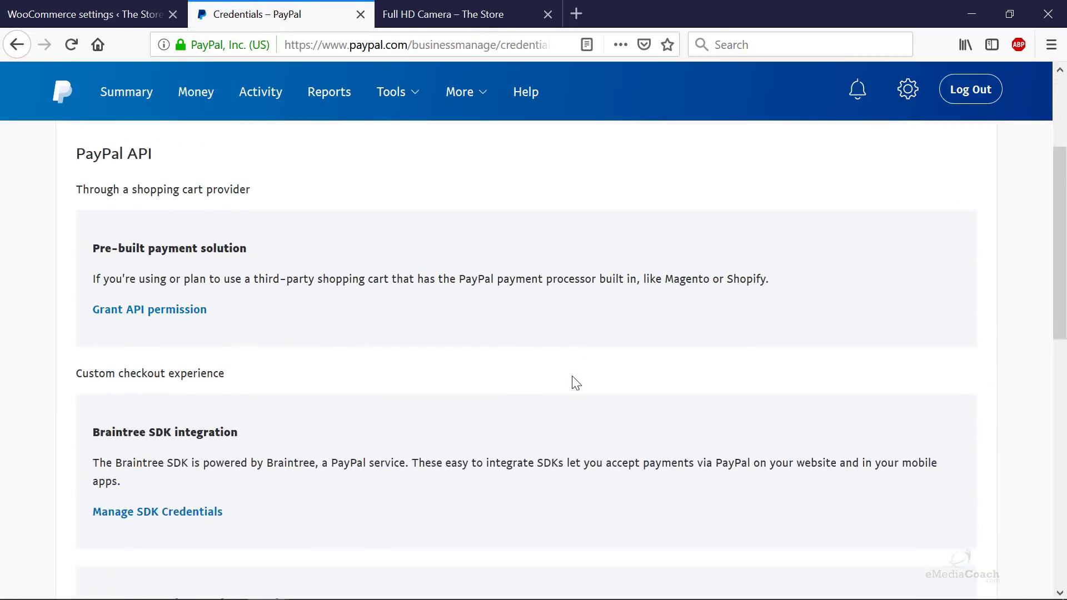
pyautogui.scroll(3, 575, 382)
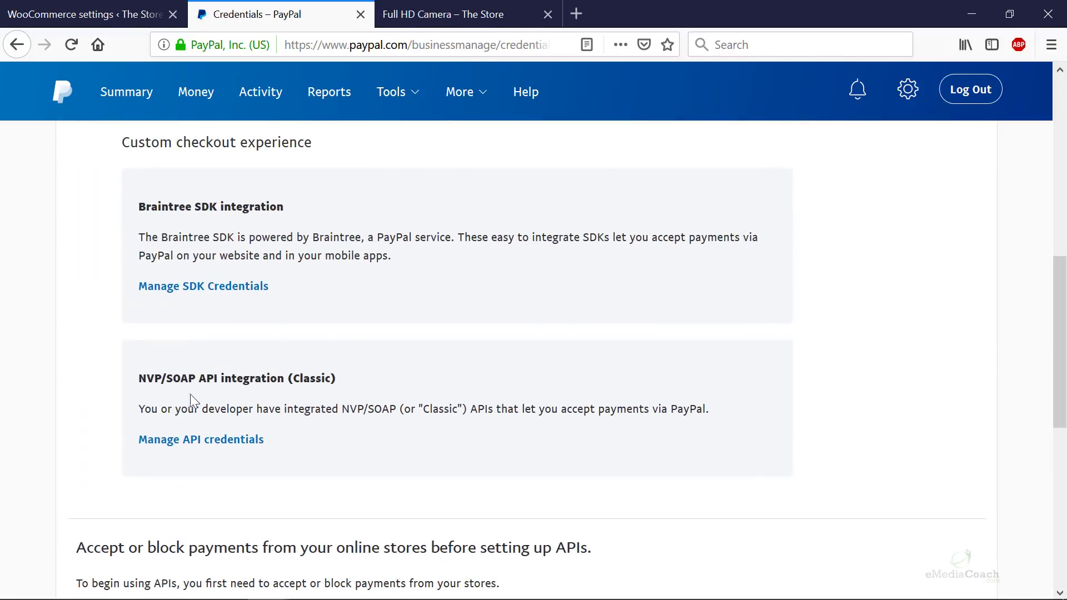
pyautogui.click(213, 442)
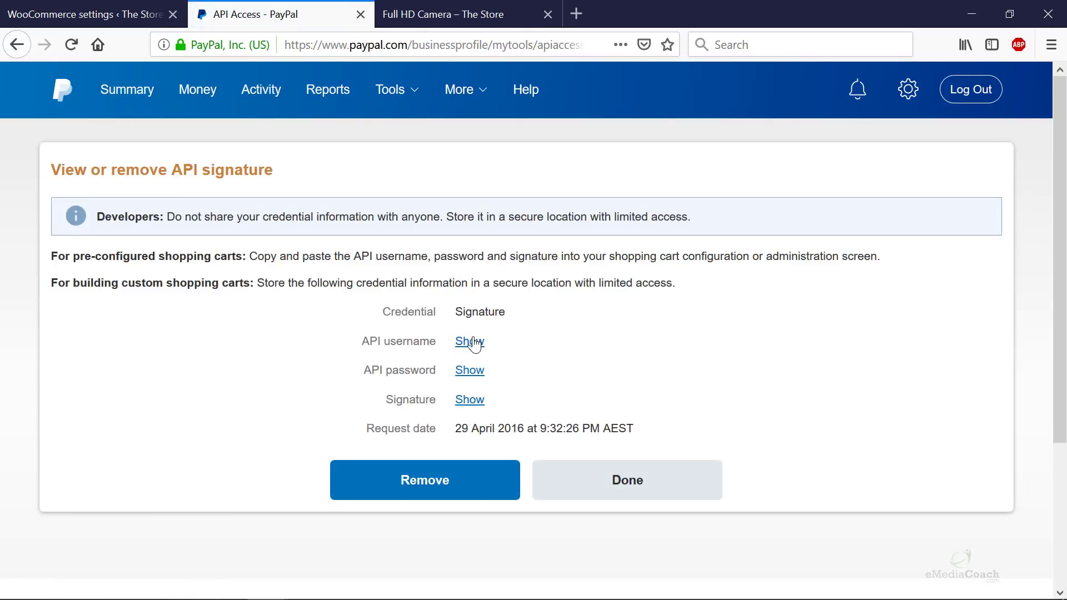
pyautogui.moveTo(364, 343)
pyautogui.mouseDown()
pyautogui.moveTo(429, 371)
pyautogui.moveTo(439, 400)
pyautogui.moveTo(485, 403)
pyautogui.mouseUp()
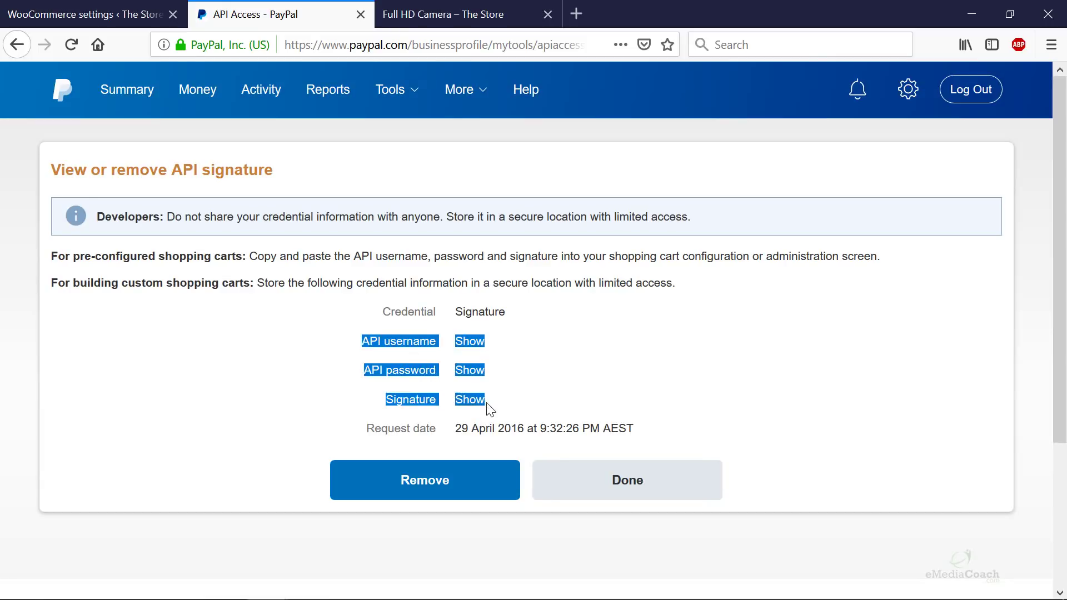
pyautogui.click(549, 383)
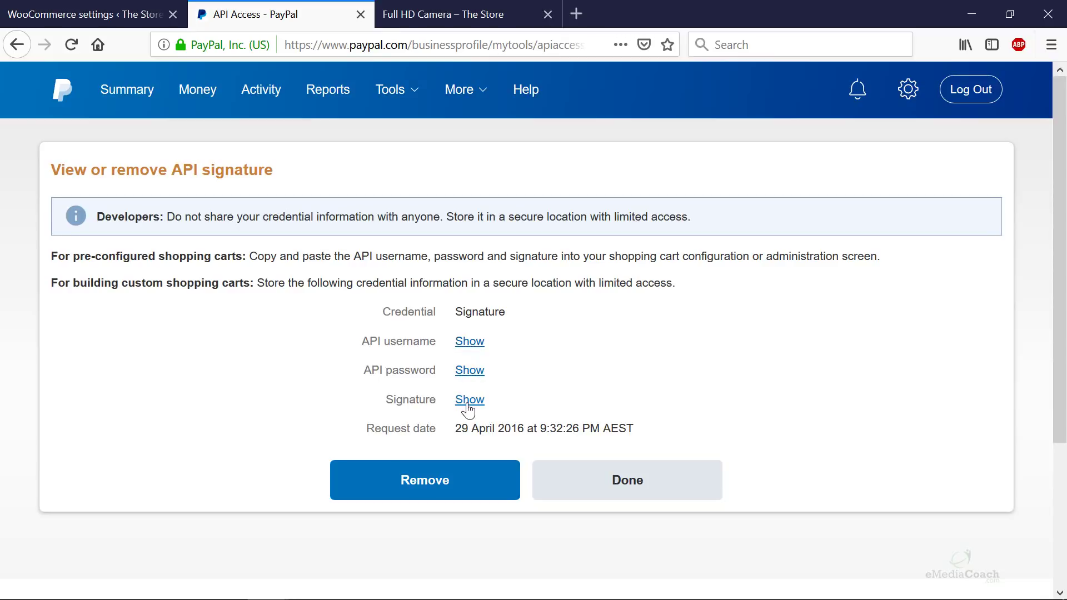
# - Visit the WooCommerce Live API username, password and signature fields, then hide PayPal's revealed credentials
pyautogui.click(112, 16)
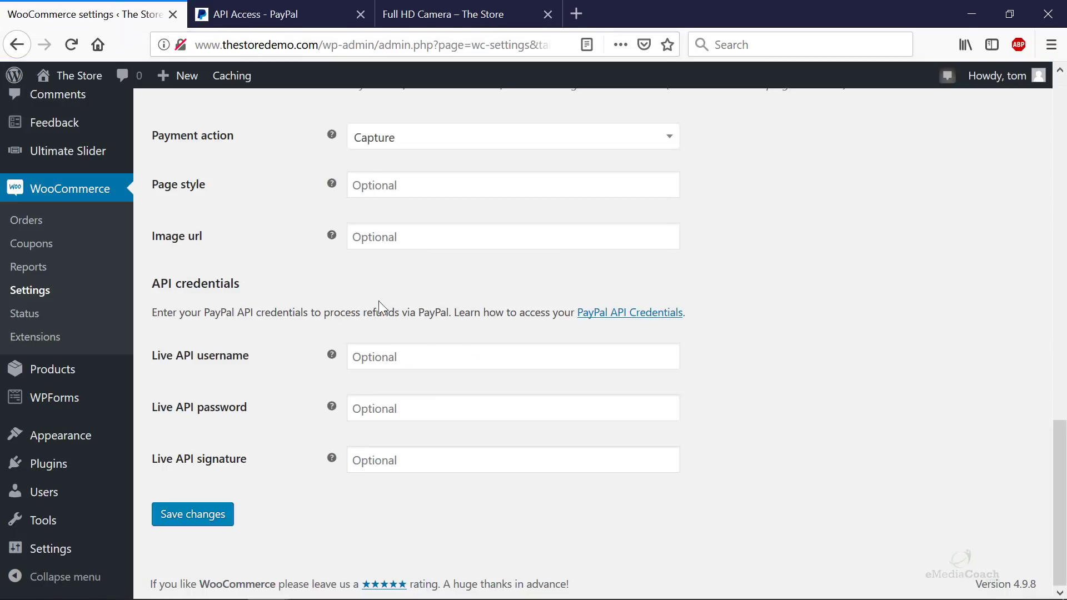
pyautogui.click(403, 366)
pyautogui.click(390, 411)
pyautogui.click(382, 489)
pyautogui.click(379, 463)
pyautogui.click(289, 14)
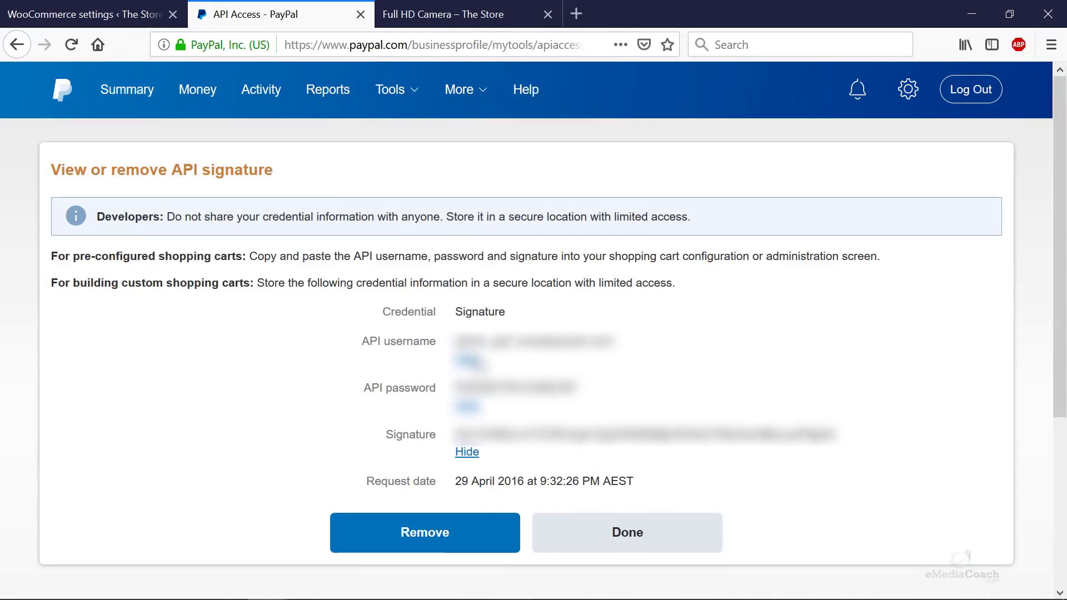
pyautogui.click(476, 361)
pyautogui.click(468, 391)
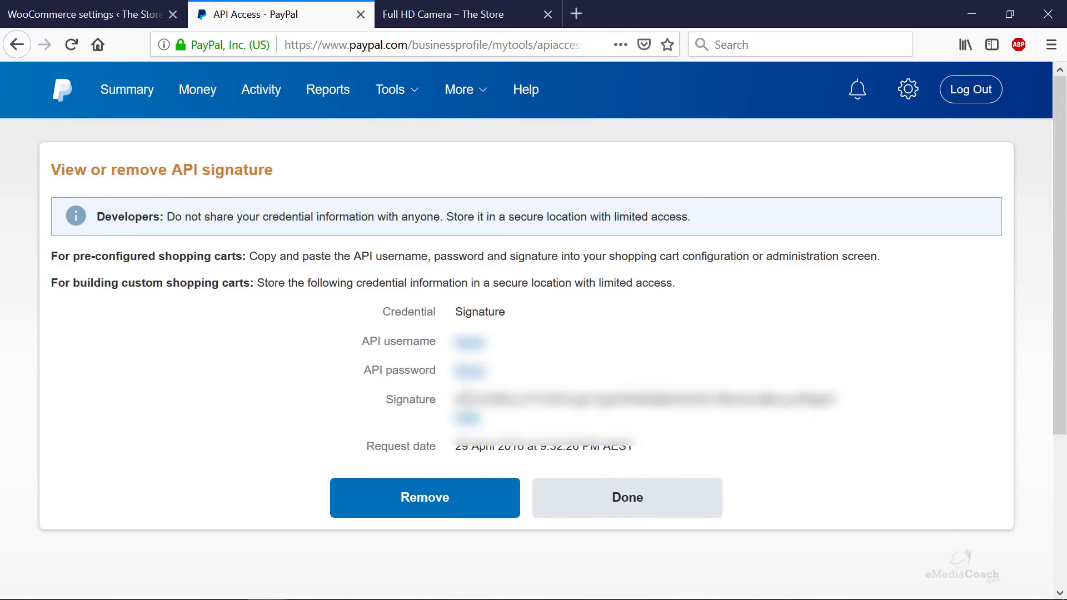
pyautogui.click(468, 419)
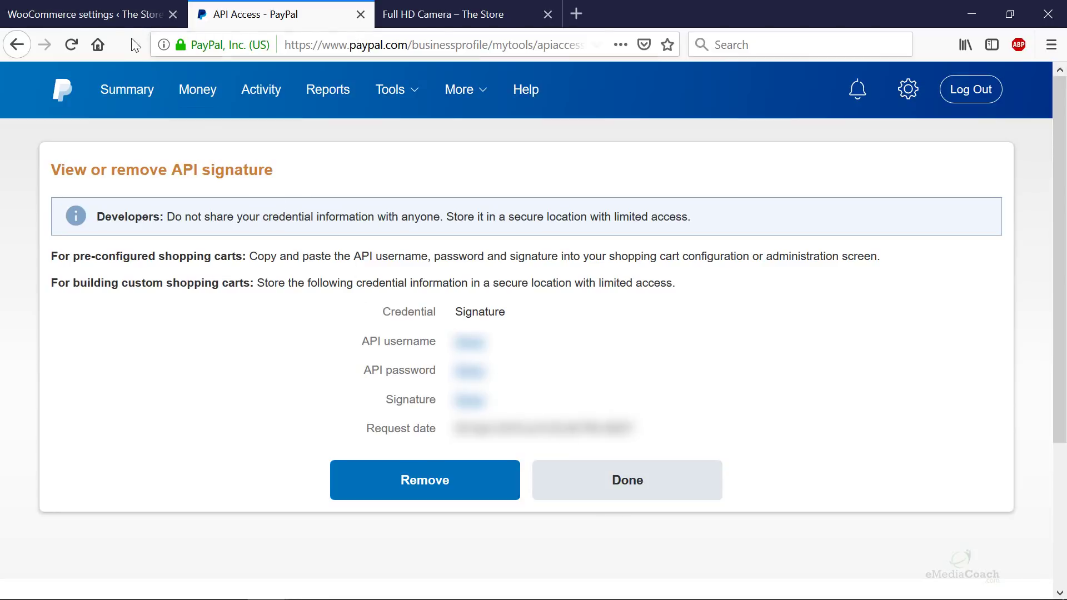
# - Leave the PayPal settings for the Payments tab without saving, then view the Full HD Camera page
pyautogui.click(121, 22)
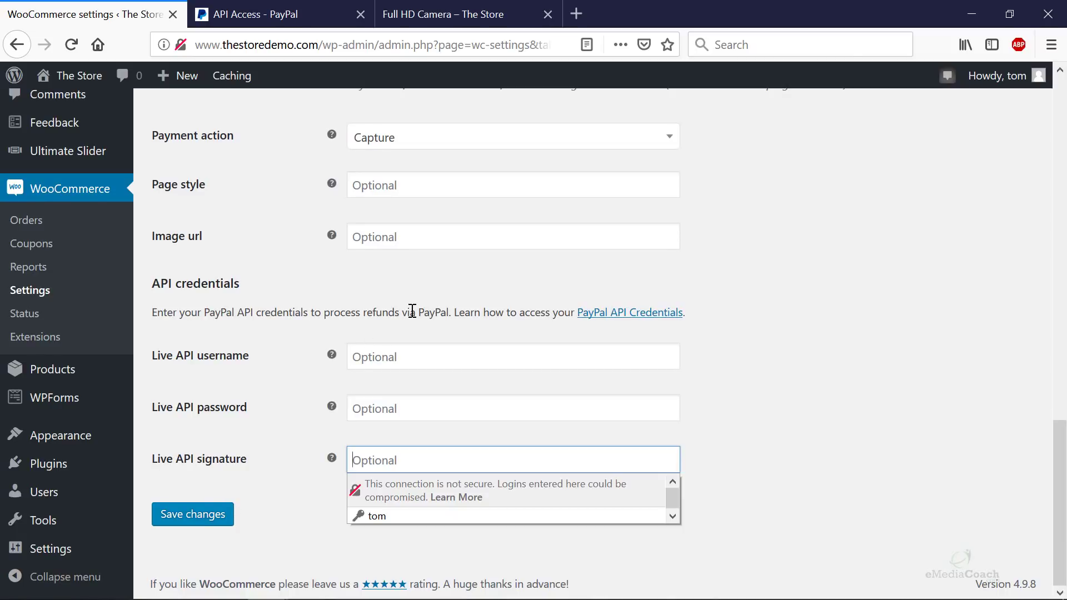
pyautogui.scroll(15, 412, 311)
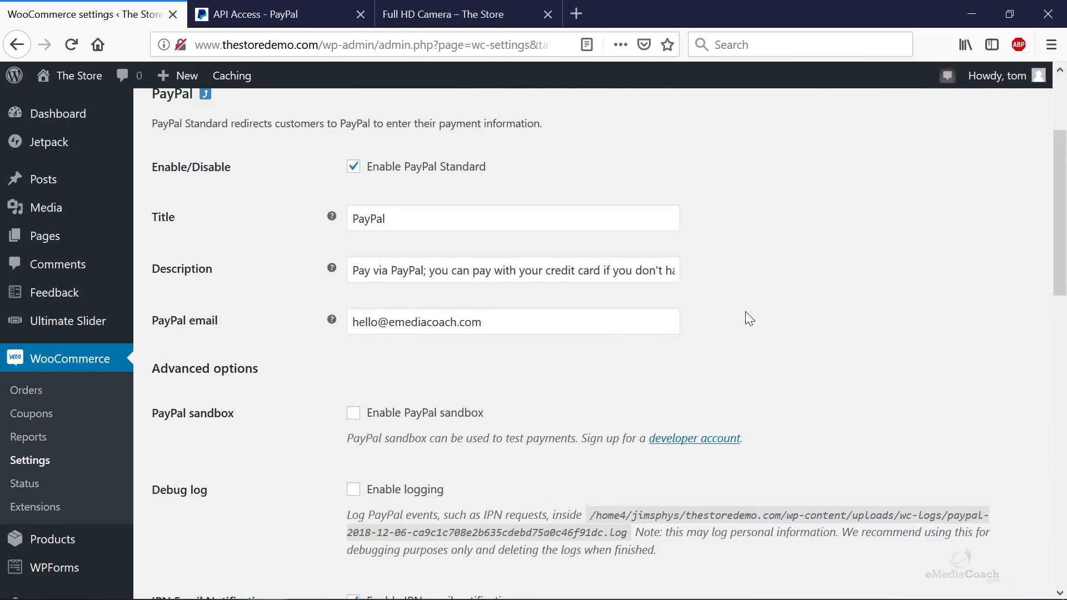
pyautogui.scroll(3, 733, 314)
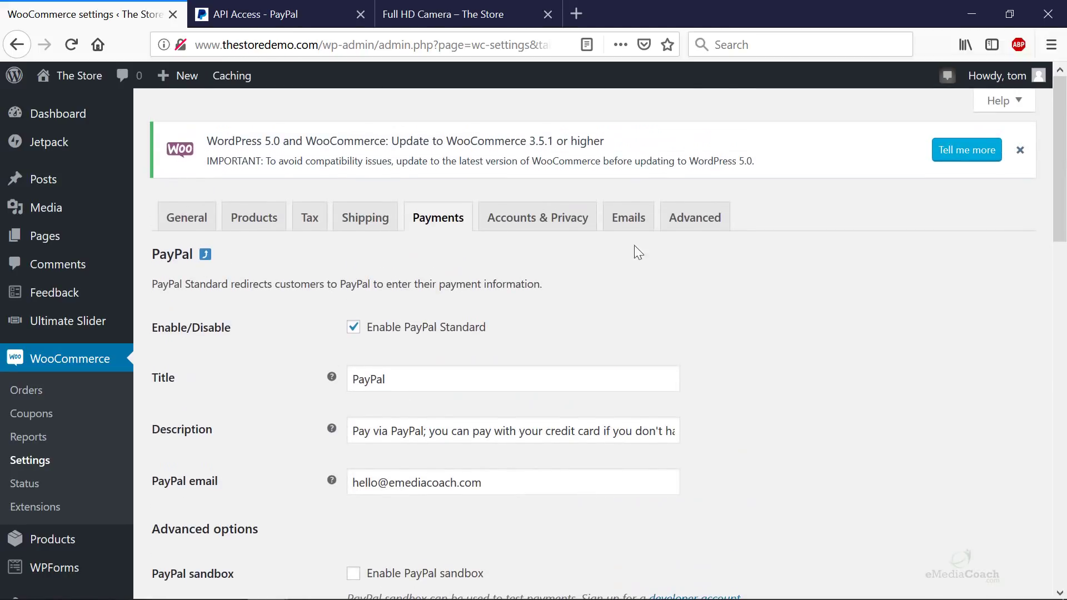
pyautogui.click(439, 225)
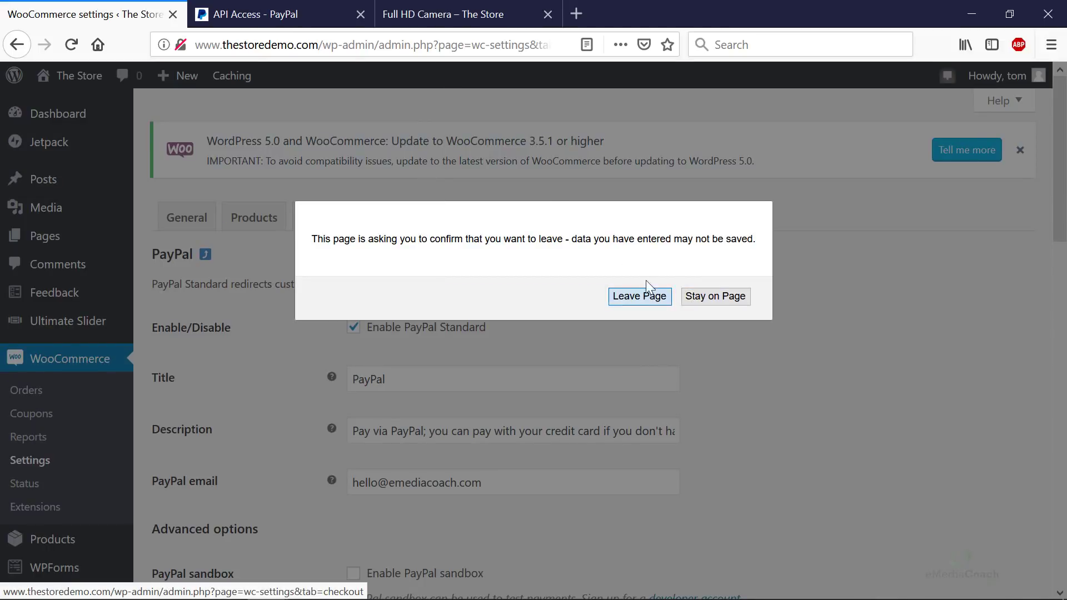
pyautogui.click(644, 295)
pyautogui.click(467, 15)
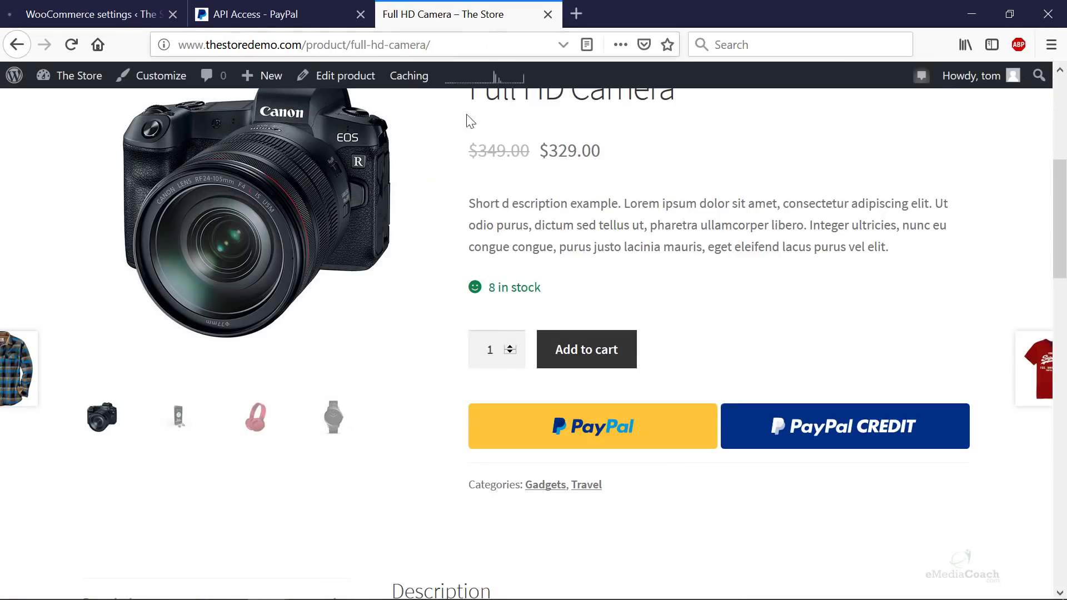
pyautogui.click(826, 441)
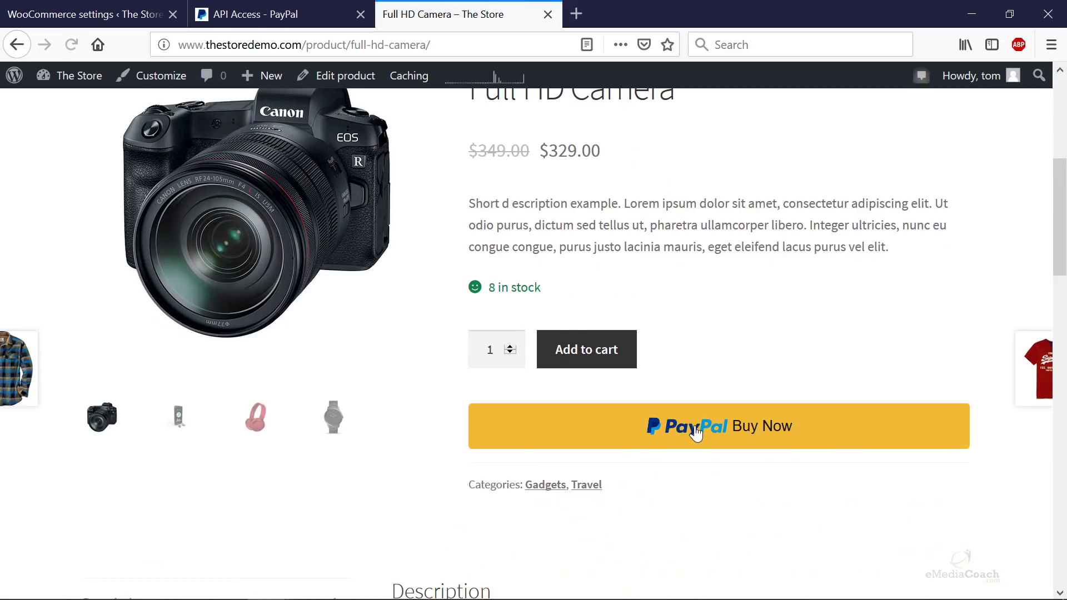
pyautogui.click(696, 433)
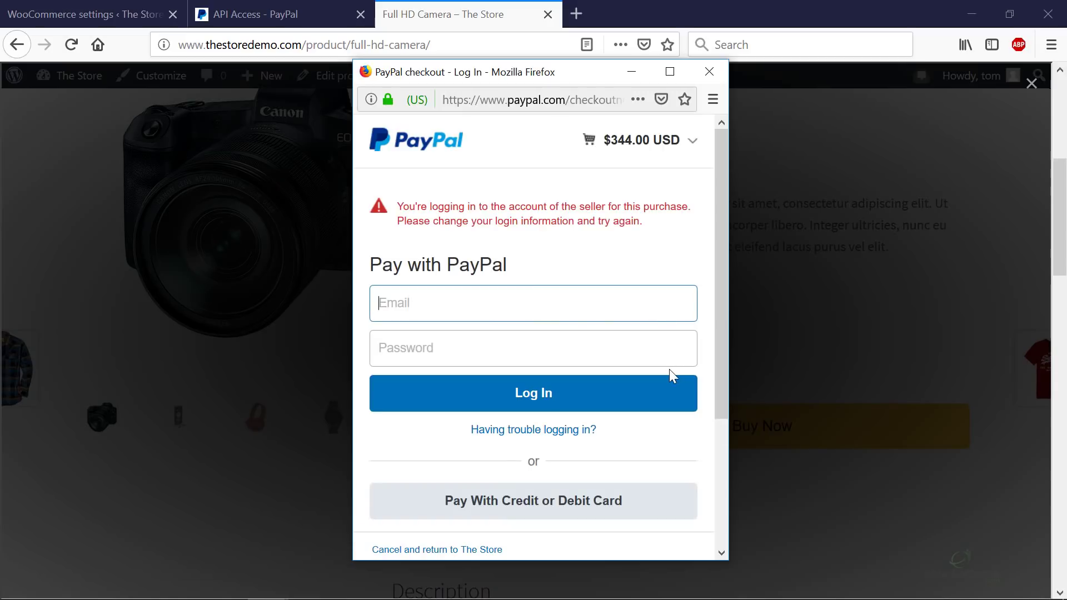
pyautogui.scroll(-3, 669, 372)
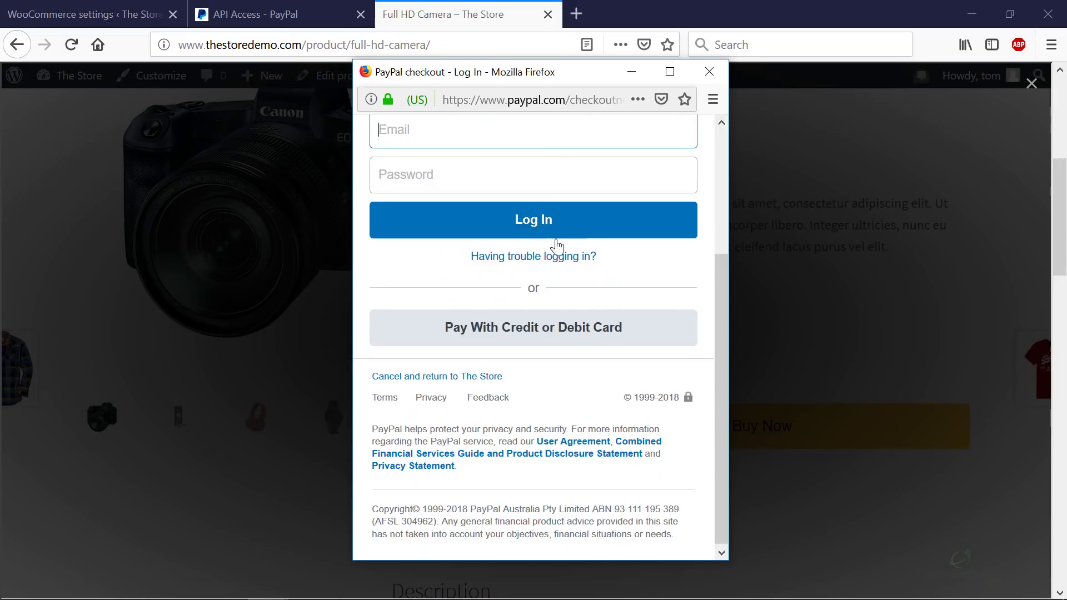
pyautogui.click(544, 339)
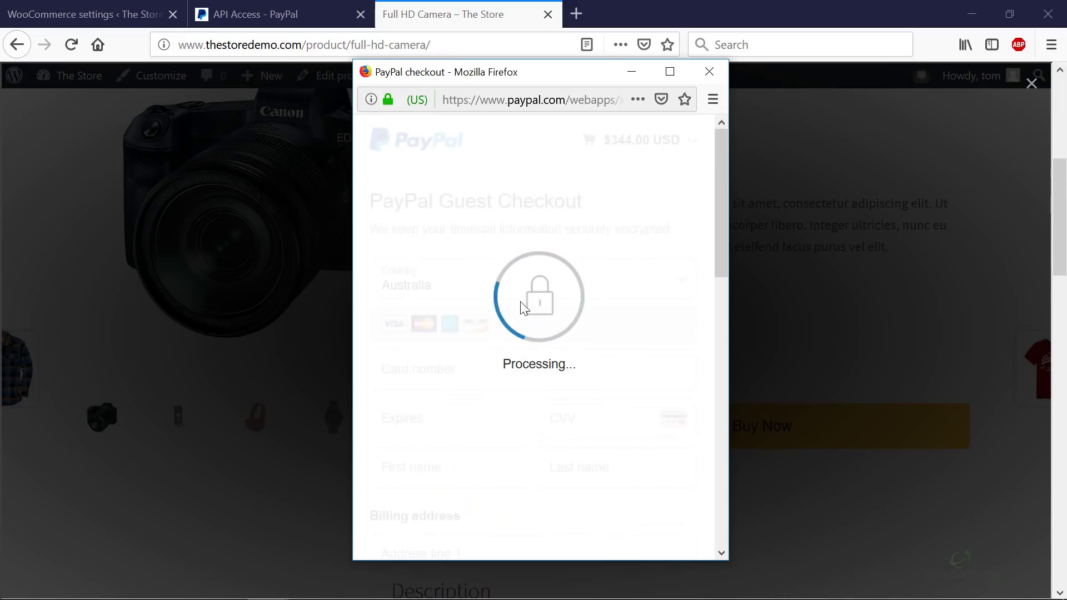
pyautogui.scroll(-5, 522, 304)
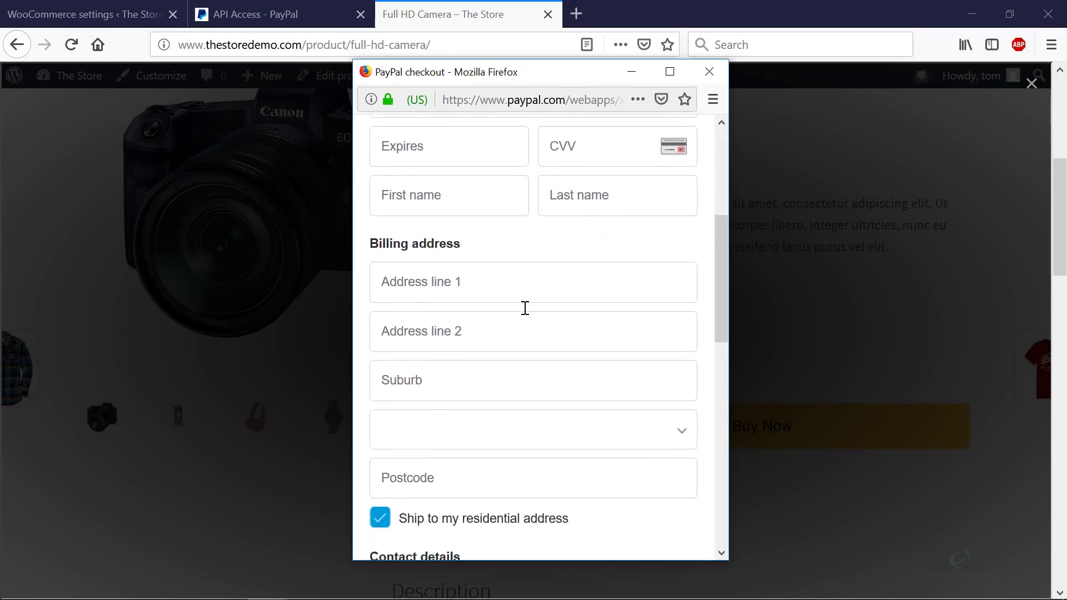
pyautogui.scroll(-10, 525, 308)
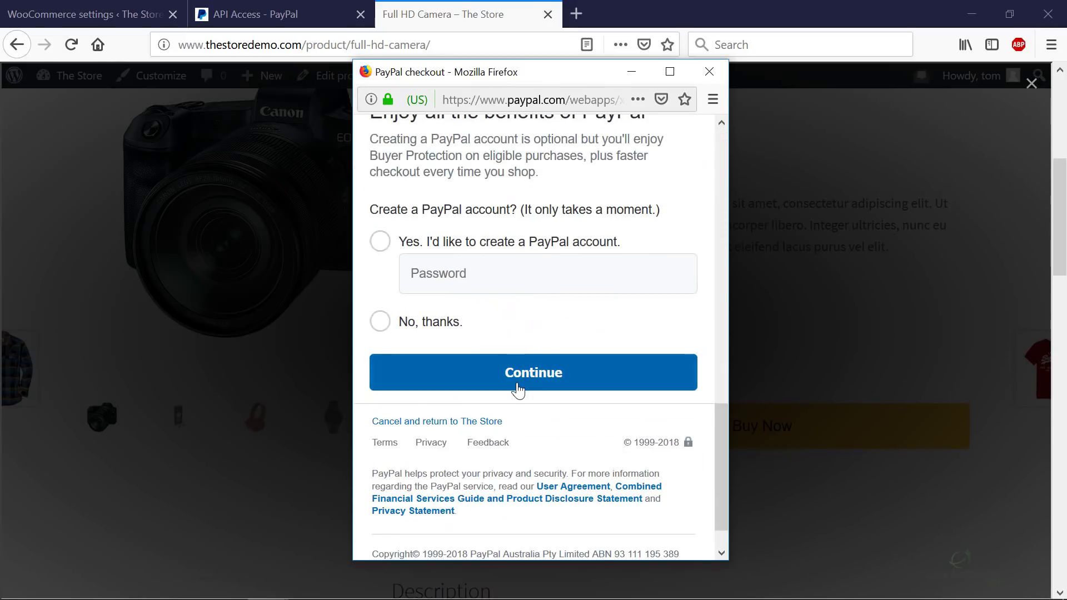
pyautogui.click(518, 389)
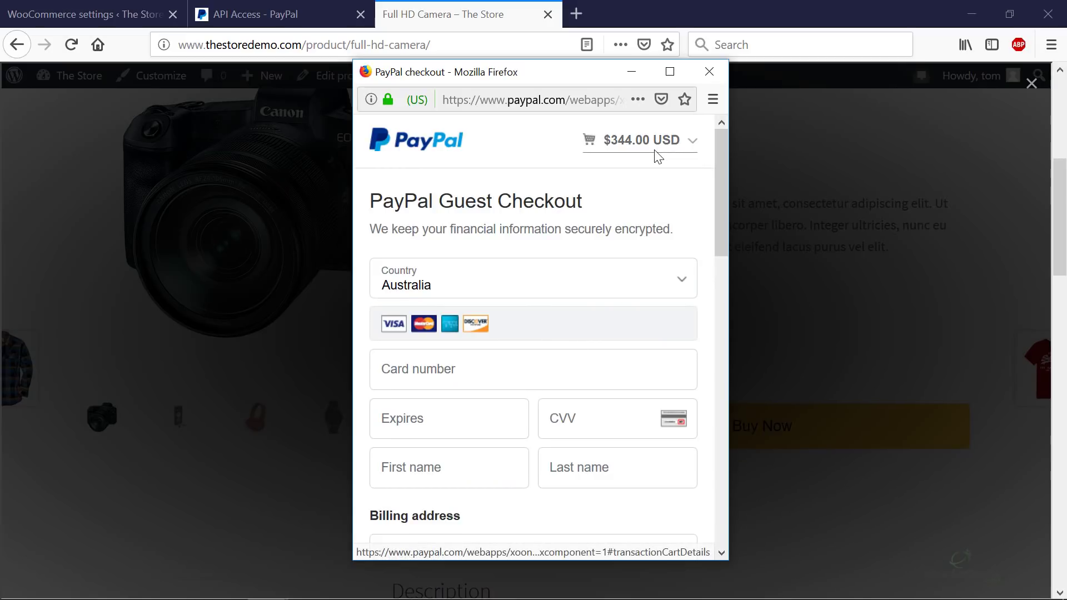
pyautogui.scroll(-7, 632, 278)
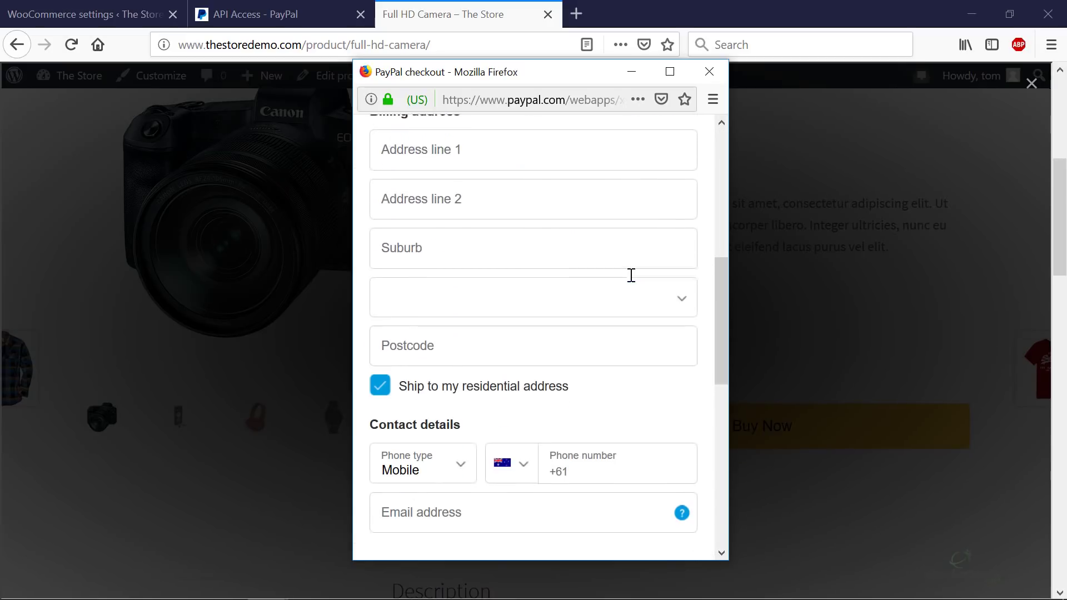
pyautogui.scroll(-4, 633, 281)
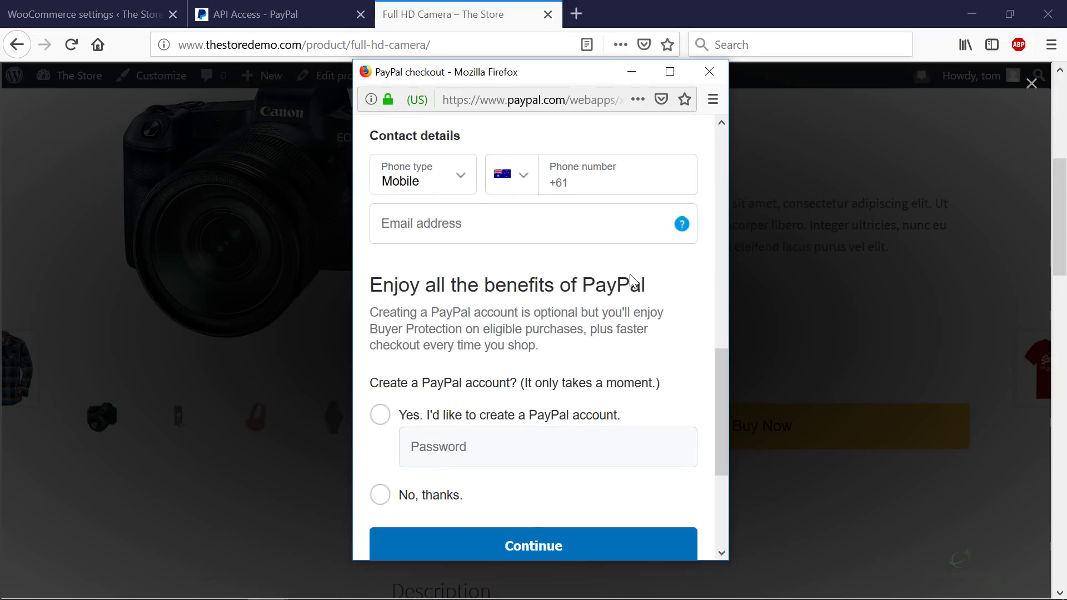
pyautogui.scroll(10, 631, 274)
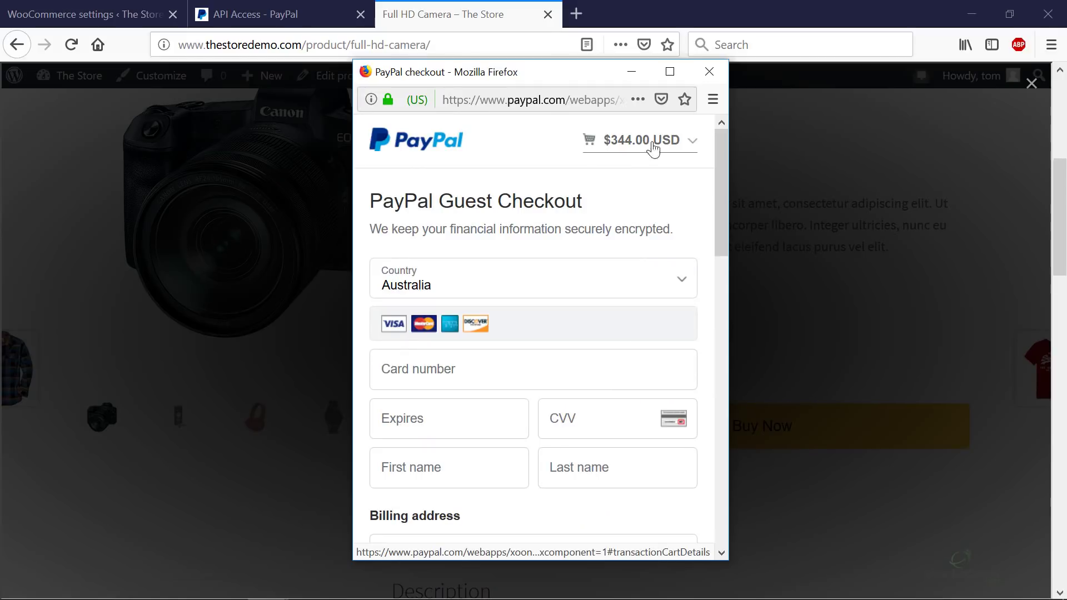
pyautogui.click(710, 71)
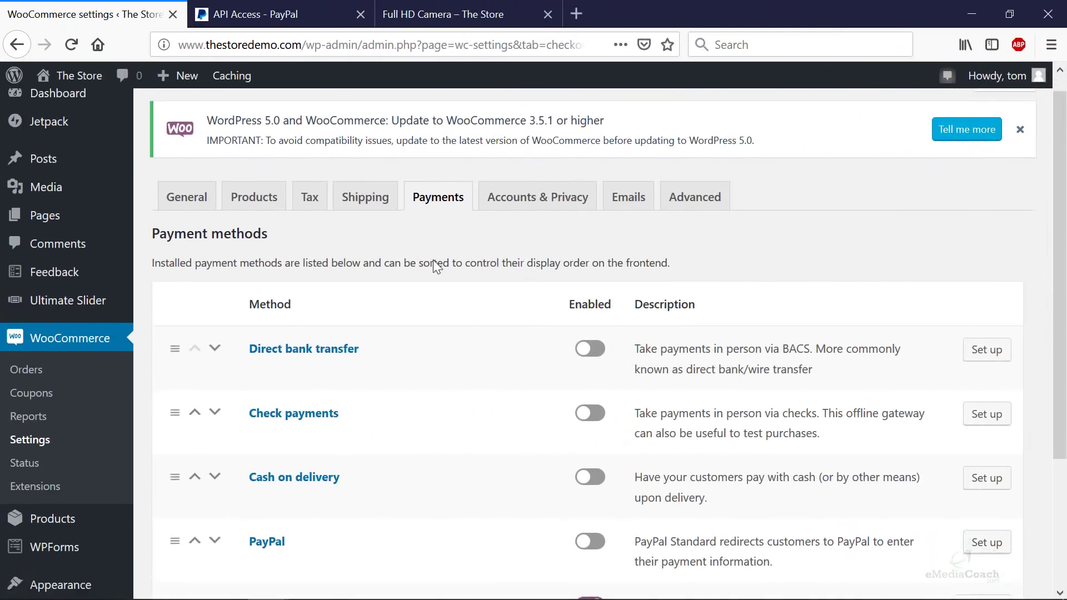
# - Scroll the Payment methods list to confirm PayPal Checkout's toggle is still on
pyautogui.scroll(-3, 432, 259)
pyautogui.scroll(3, 437, 266)
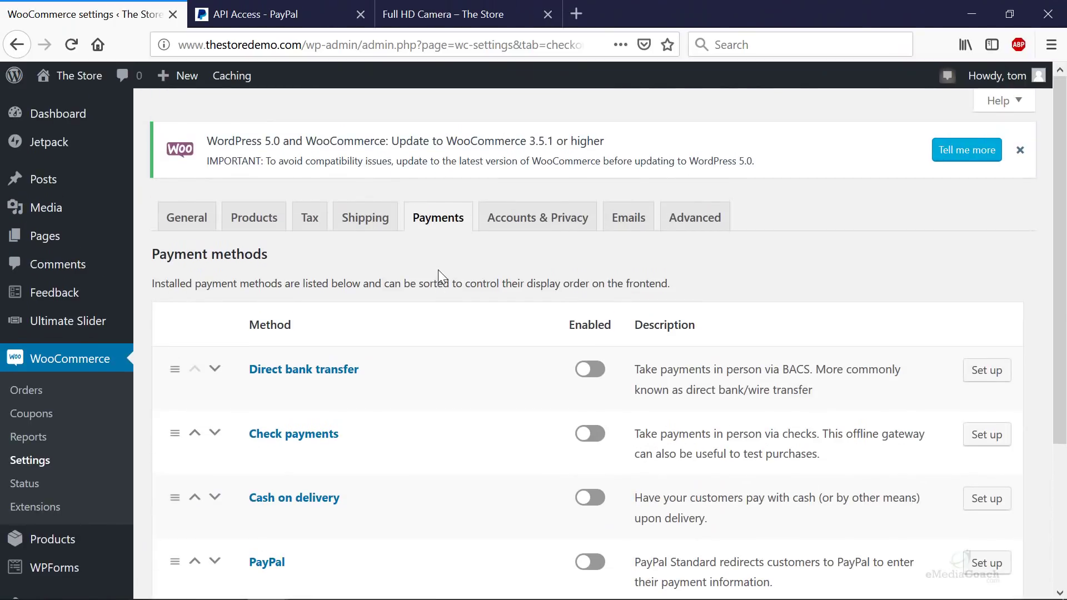
pyautogui.scroll(-3, 442, 269)
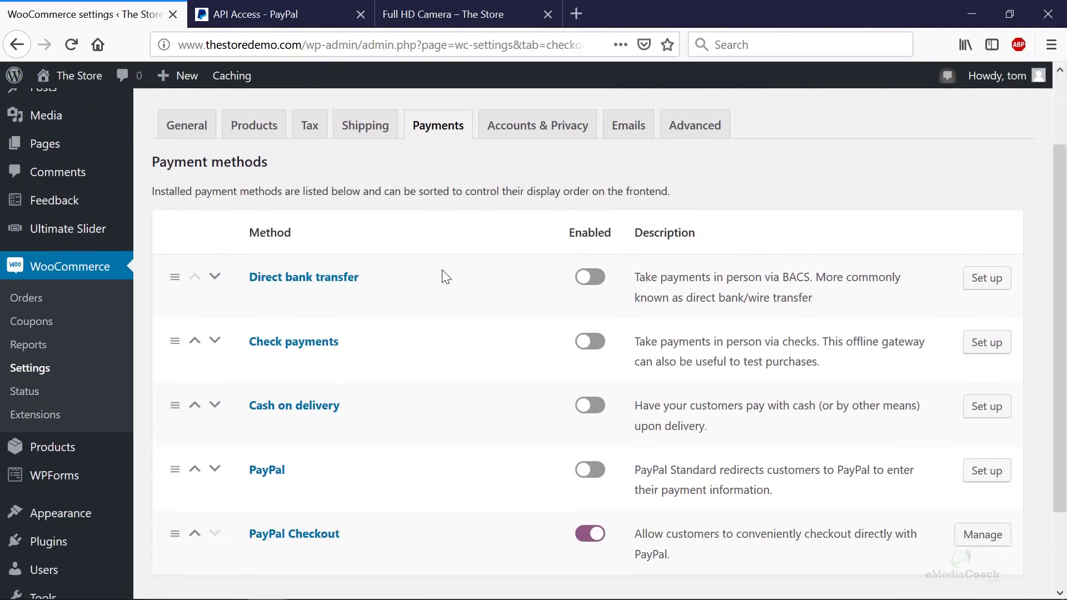
pyautogui.scroll(2, 444, 276)
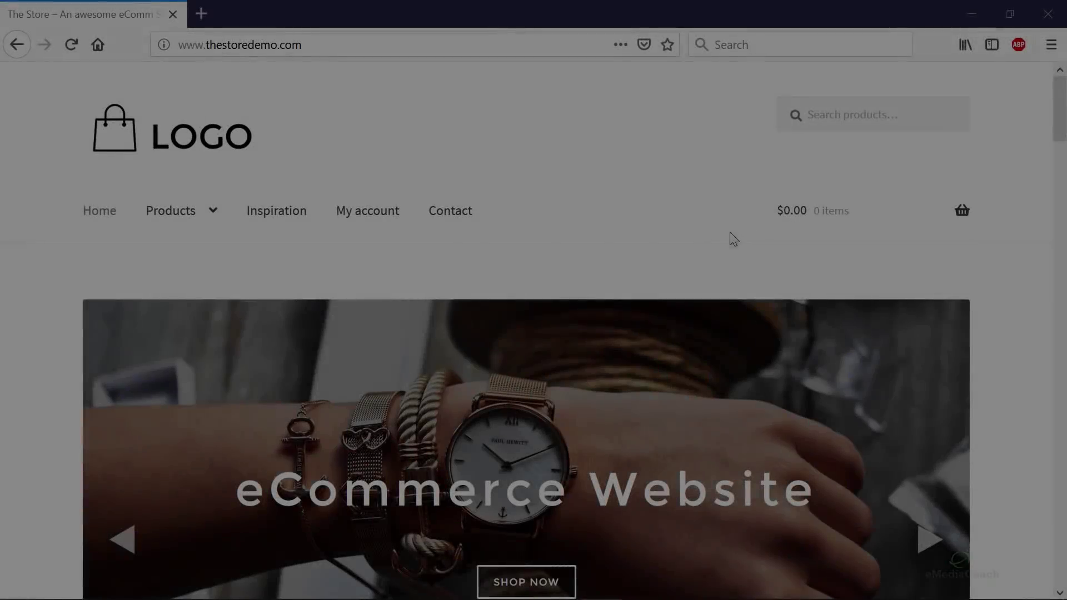
# - Scroll the storefront homepage to Best Sellers and open the Full HD Camera product
pyautogui.scroll(-5, 723, 237)
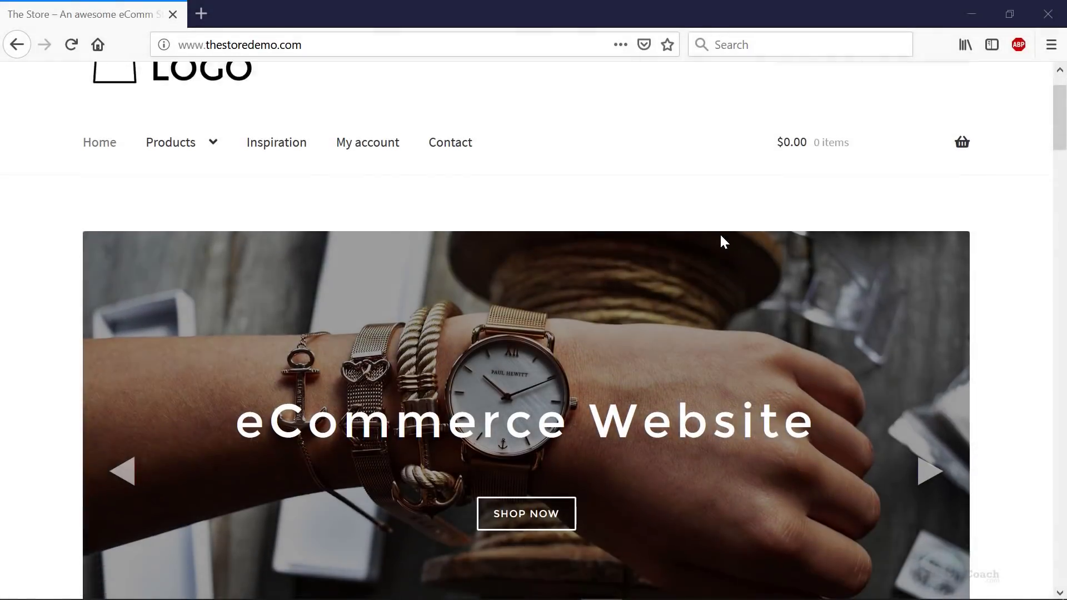
pyautogui.scroll(-8, 723, 242)
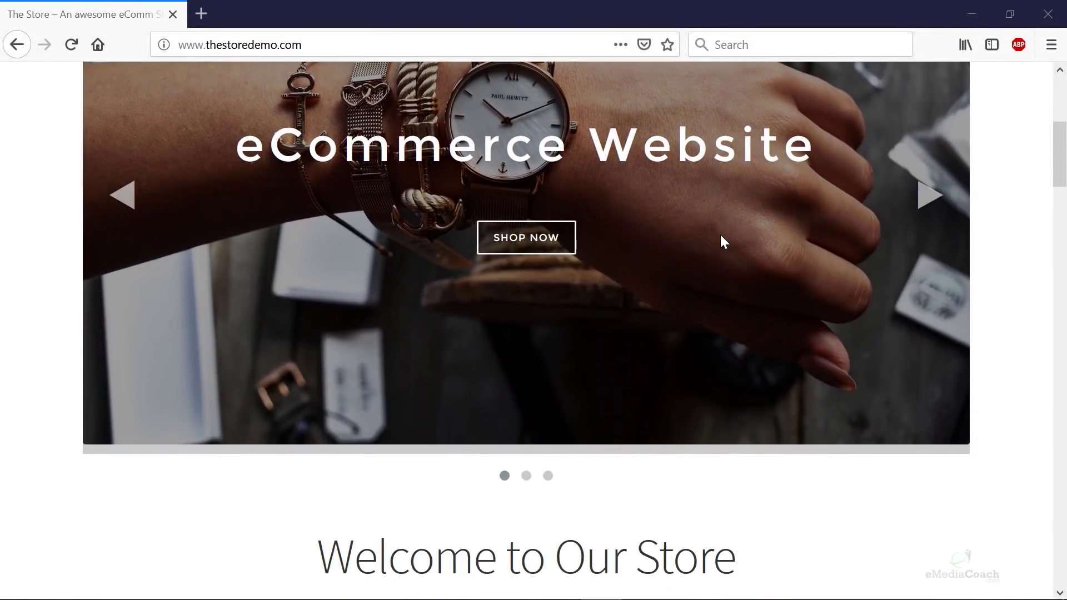
pyautogui.scroll(-3, 722, 239)
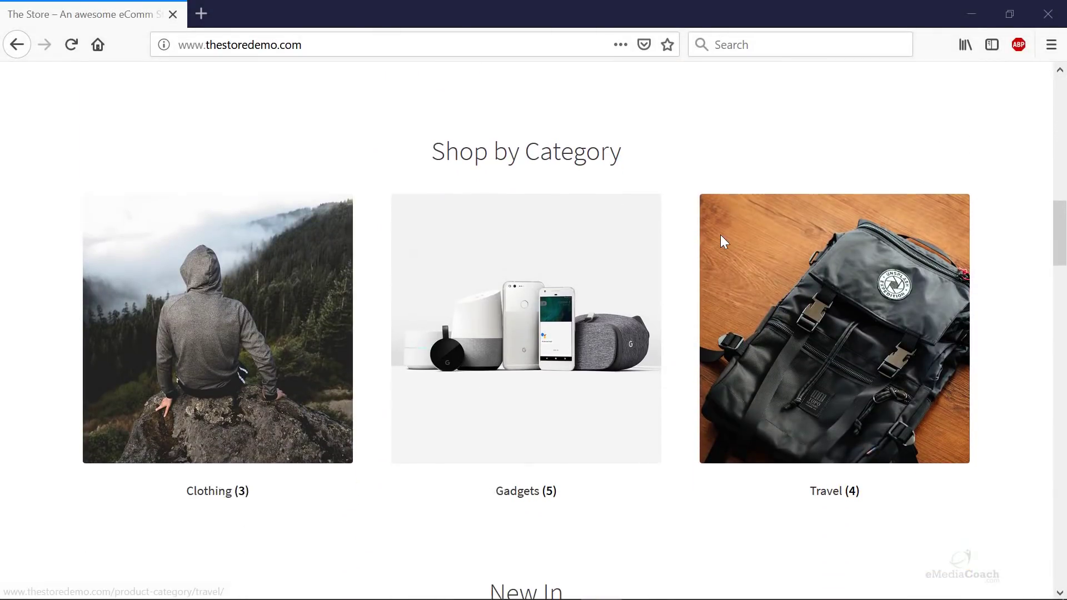
pyautogui.scroll(-3, 696, 252)
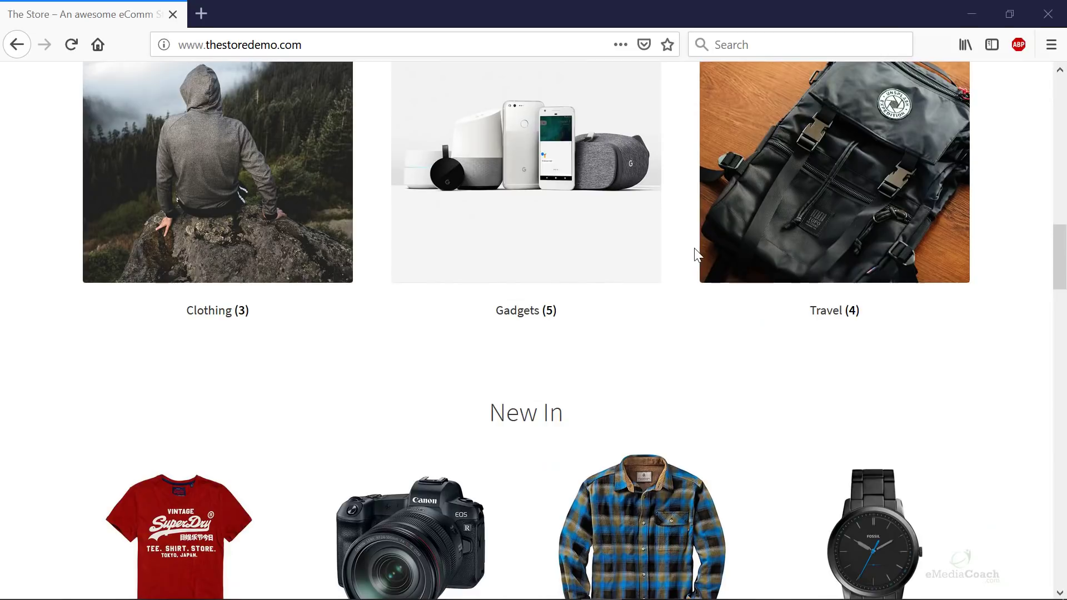
pyautogui.scroll(-7, 696, 254)
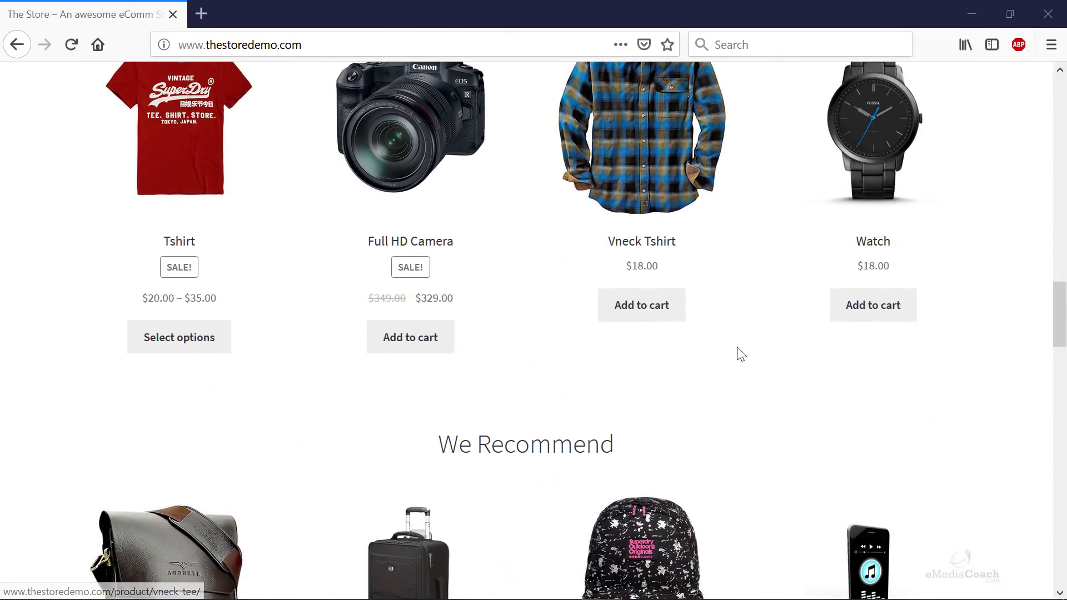
pyautogui.scroll(-8, 738, 356)
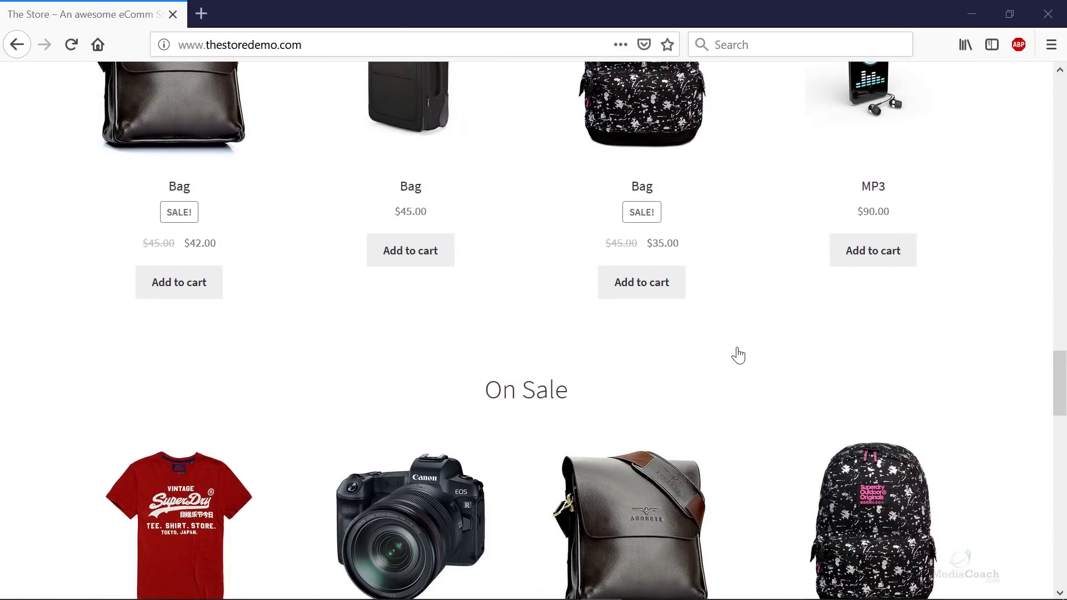
pyautogui.scroll(-6, 738, 356)
pyautogui.scroll(-10, 737, 357)
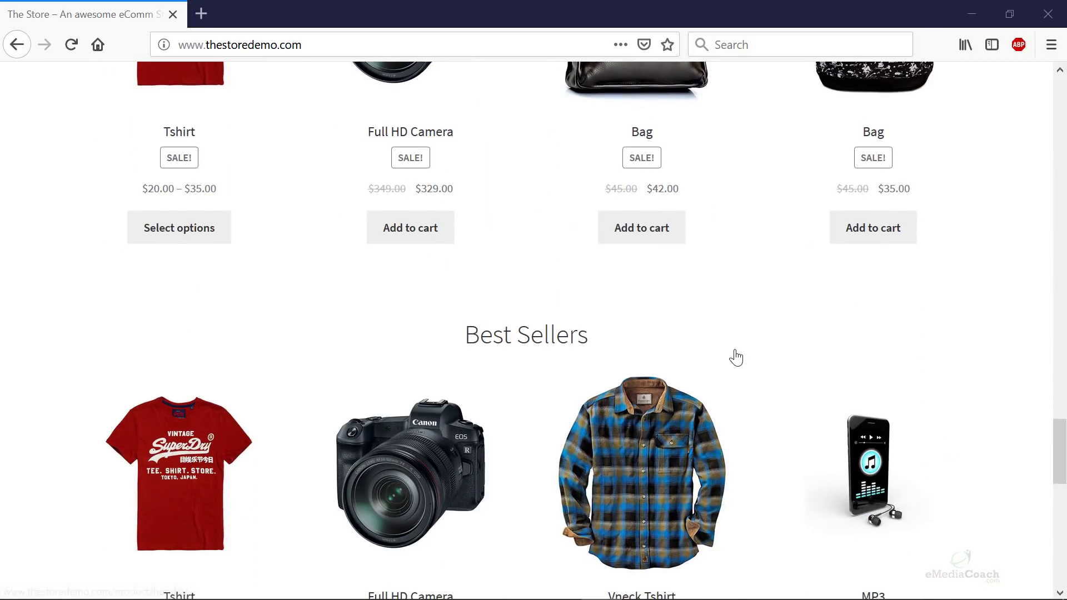
pyautogui.scroll(8, 733, 359)
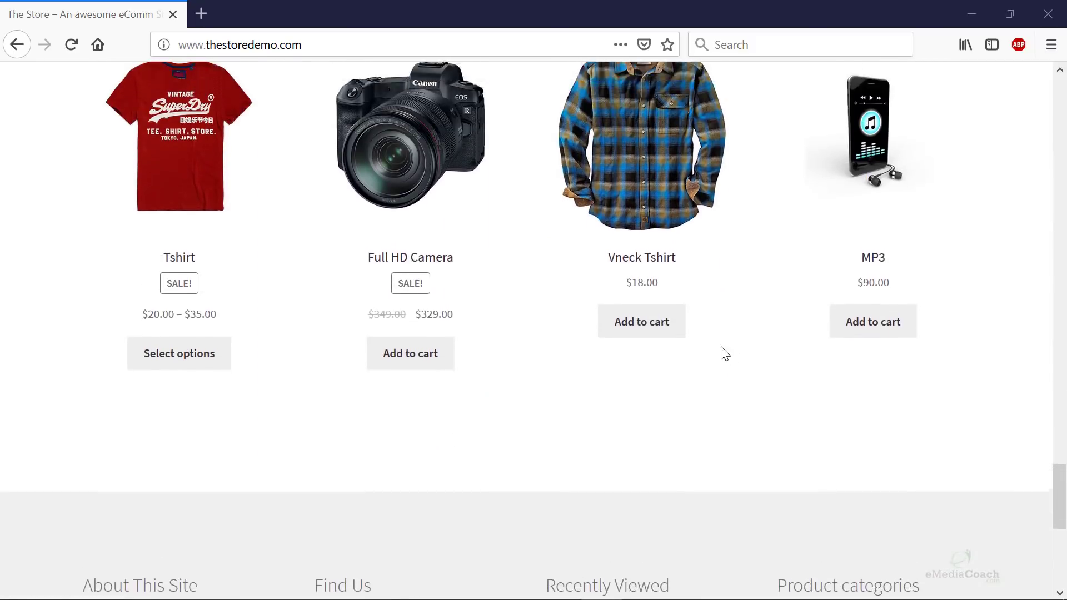
pyautogui.click(471, 531)
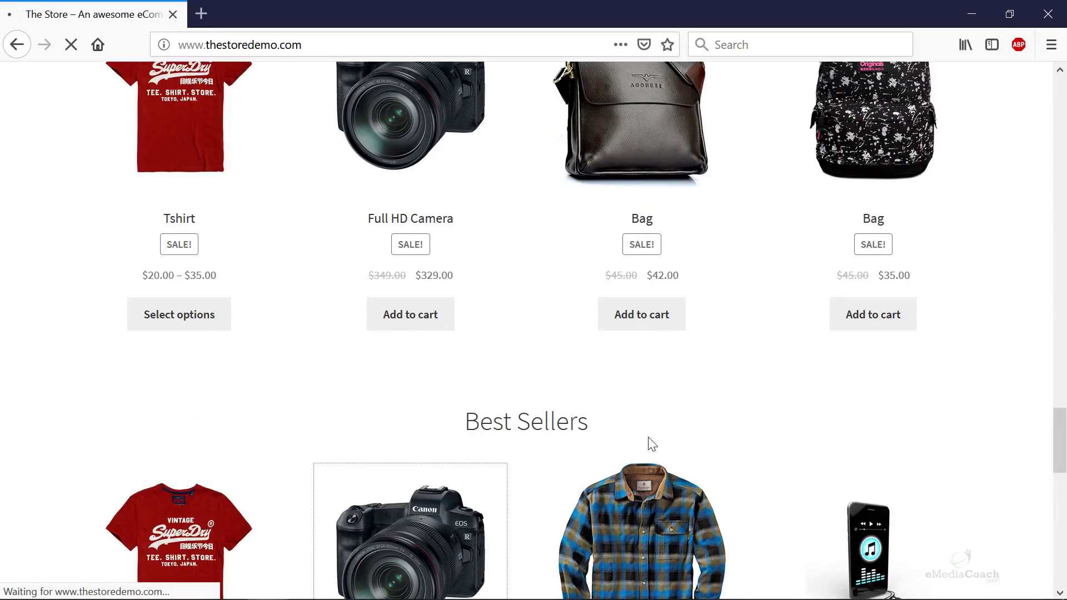
# - Scroll the product page to the PayPal Buy Now button under Add to cart
pyautogui.scroll(-3, 643, 391)
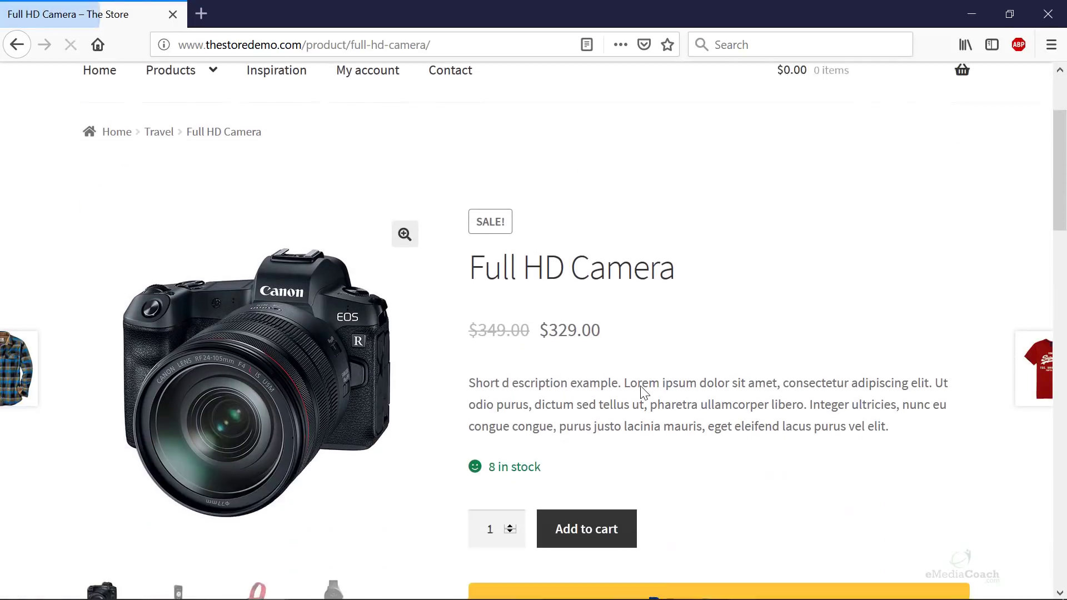
pyautogui.scroll(-2, 643, 392)
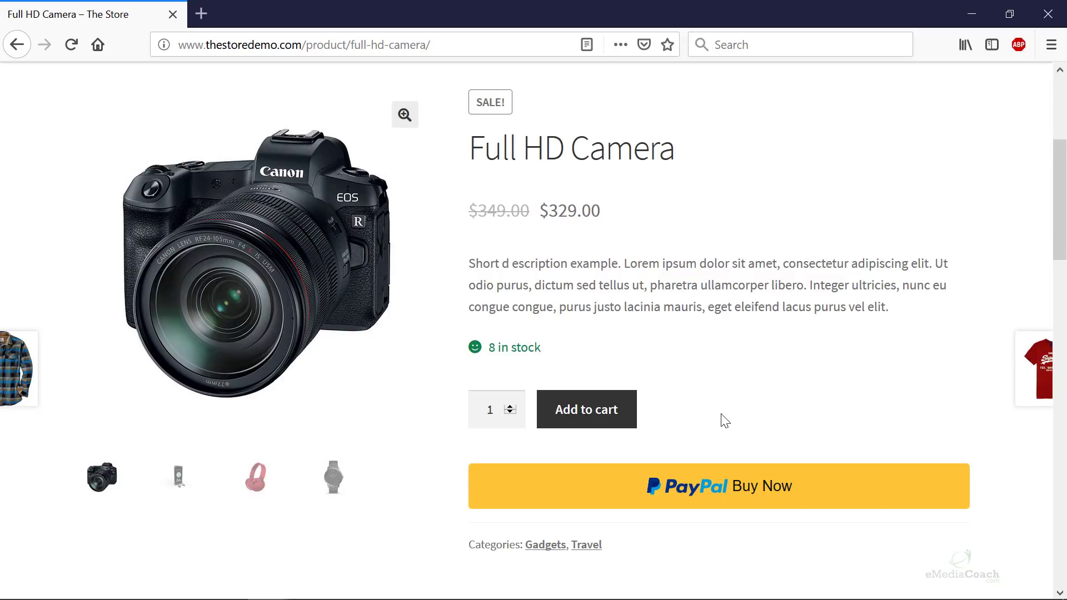
pyautogui.scroll(-3, 723, 424)
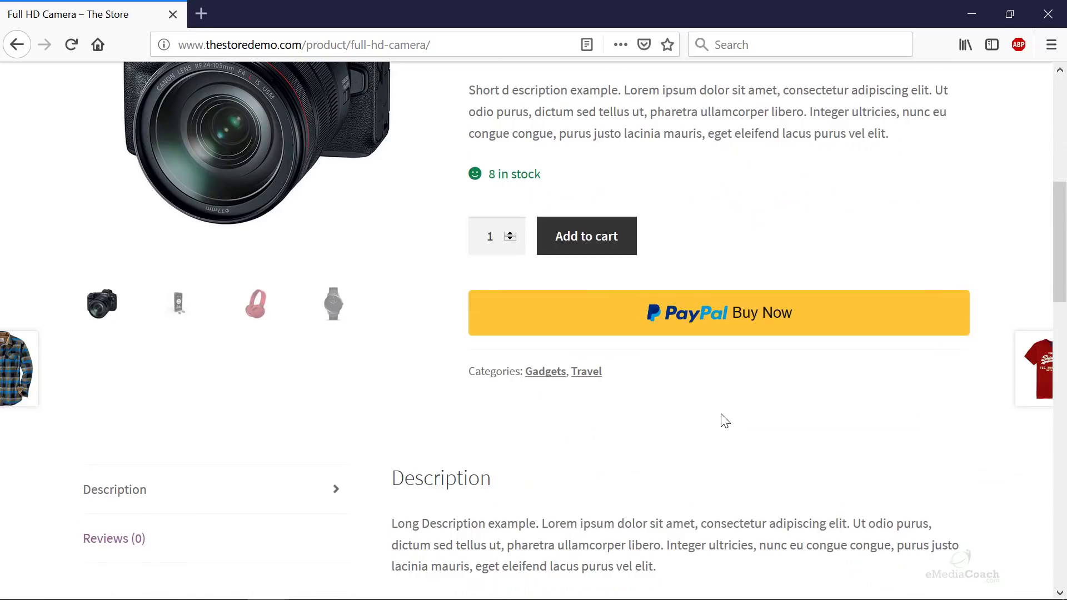
pyautogui.scroll(-2, 725, 420)
pyautogui.scroll(6, 725, 421)
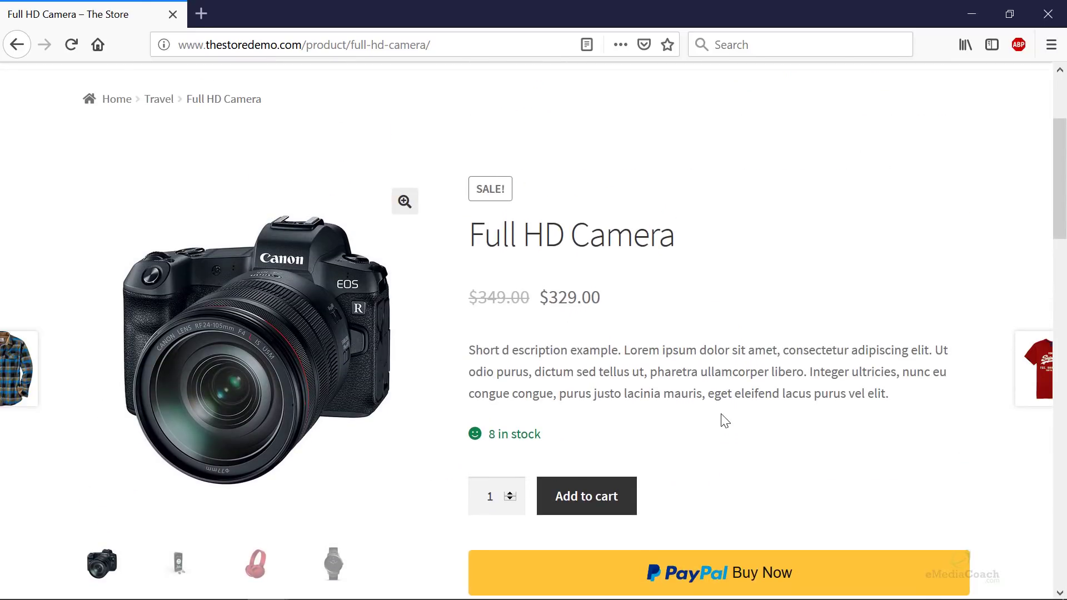